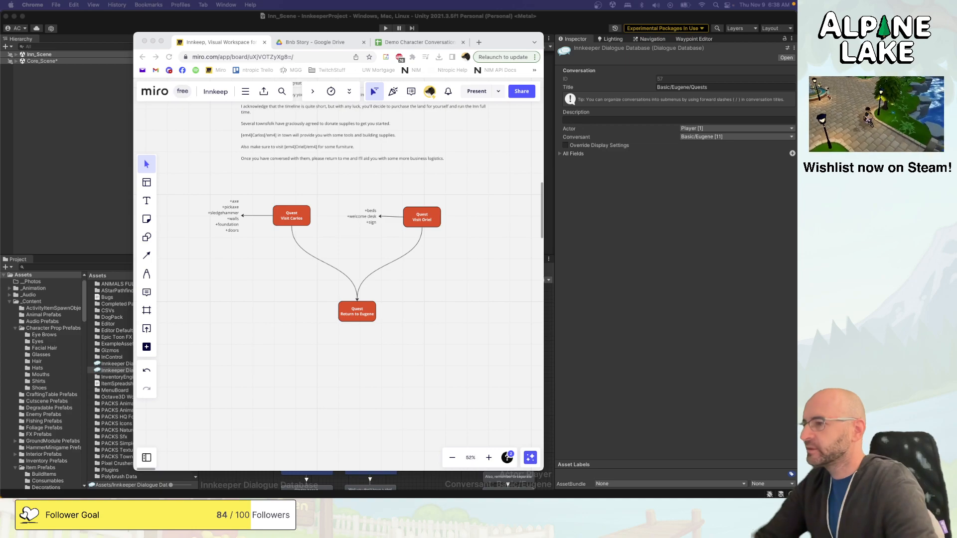
# Switch to the Unity editor and enlarge the Game view by narrowing the Hierarchy and shortening the area below.
pyautogui.click(114, 98)
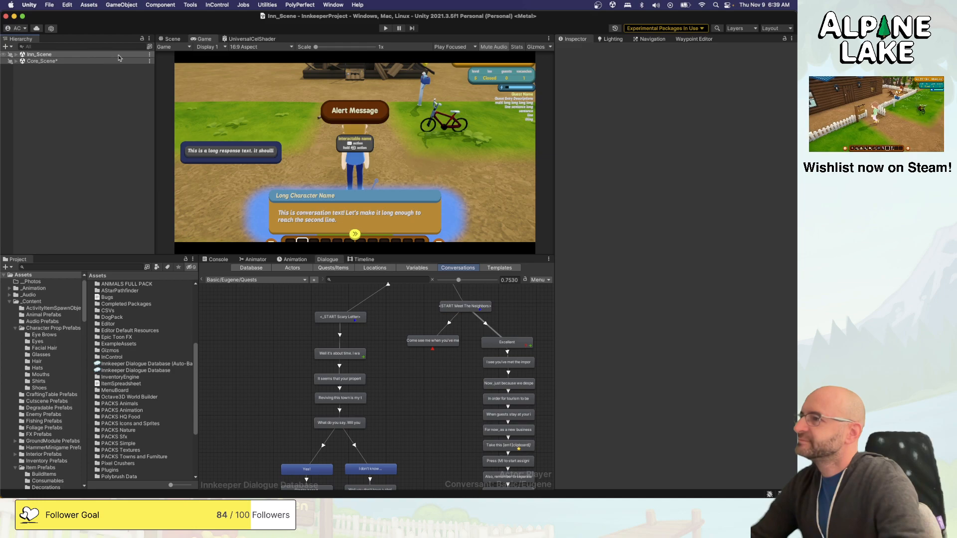
pyautogui.moveTo(155, 90); pyautogui.dragTo(147, 90)
pyautogui.moveTo(165, 256); pyautogui.dragTo(160, 279)
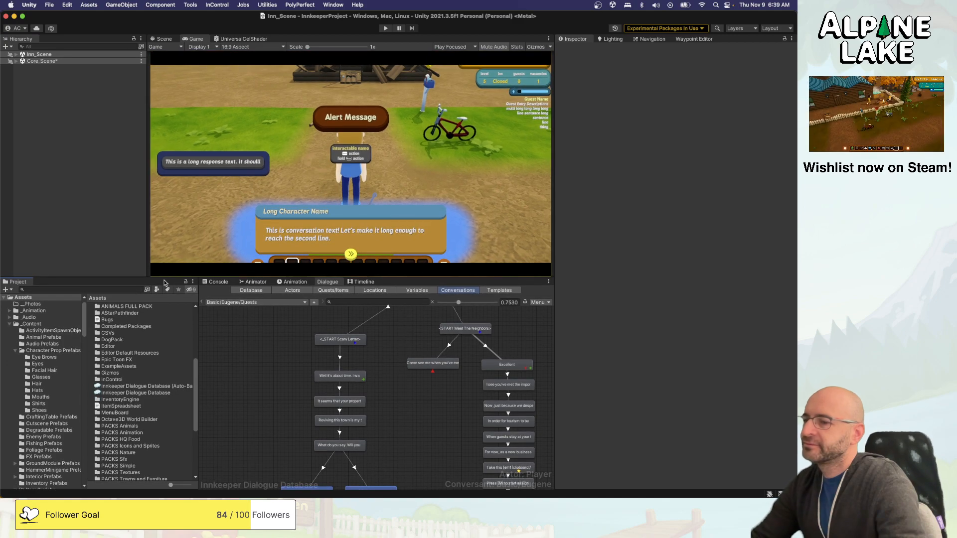
pyautogui.click(274, 365)
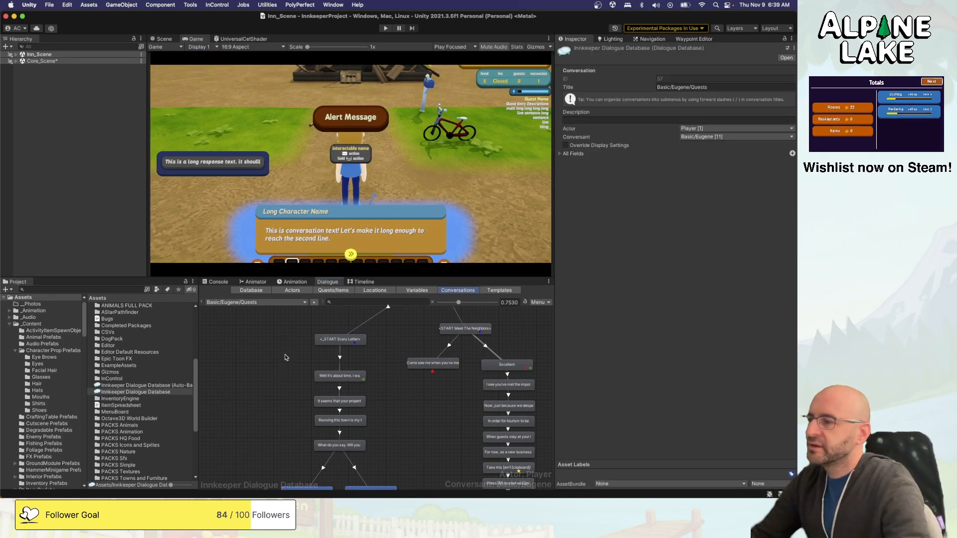
pyautogui.click(54, 143)
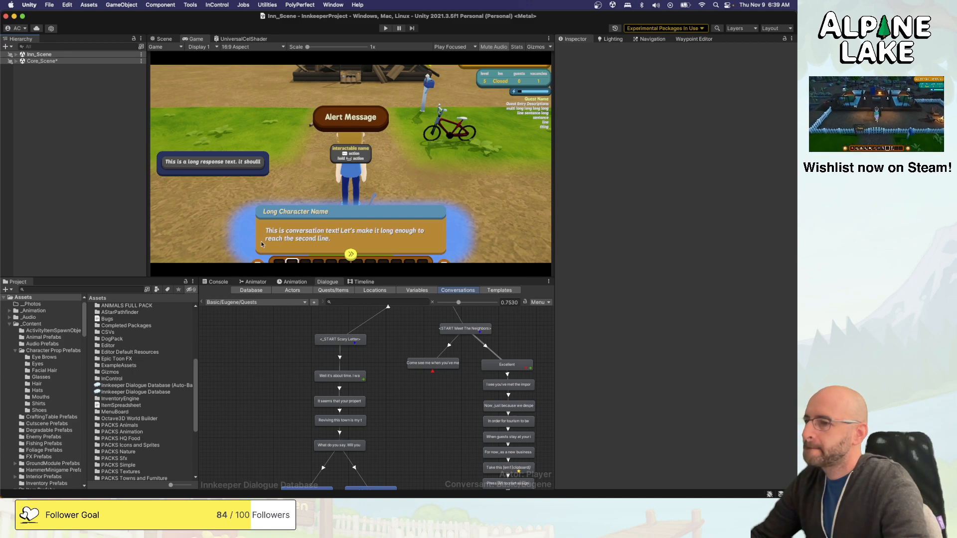
# Move the START node of the Basic/Eugene/Quests conversation directly above the START Meet The Neighbors node.
pyautogui.moveTo(279, 366); pyautogui.dragTo(291, 386, button='middle')
pyautogui.scroll(-3, 291, 379)
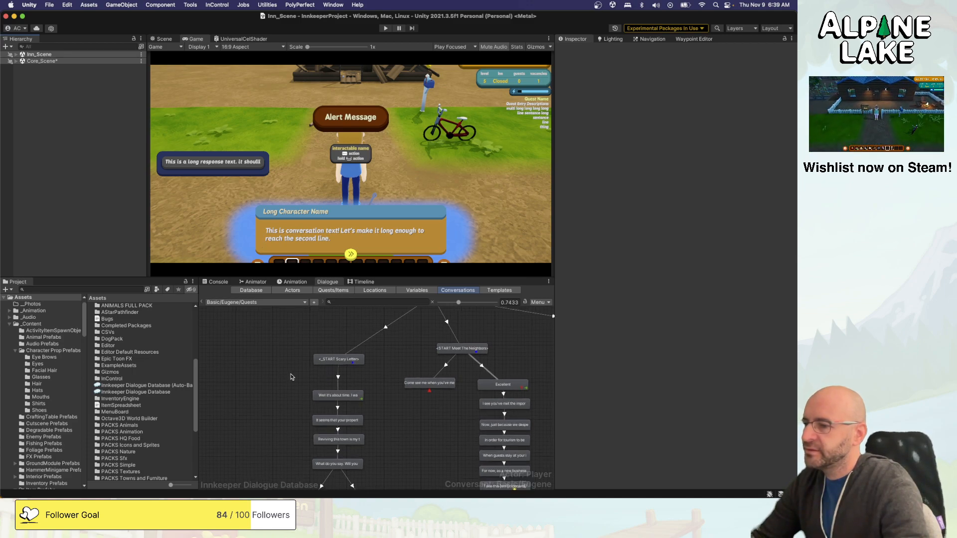
pyautogui.moveTo(286, 352); pyautogui.dragTo(189, 385, button='middle')
pyautogui.scroll(-1, 283, 386)
pyautogui.click(319, 332)
pyautogui.moveTo(320, 332); pyautogui.dragTo(345, 329)
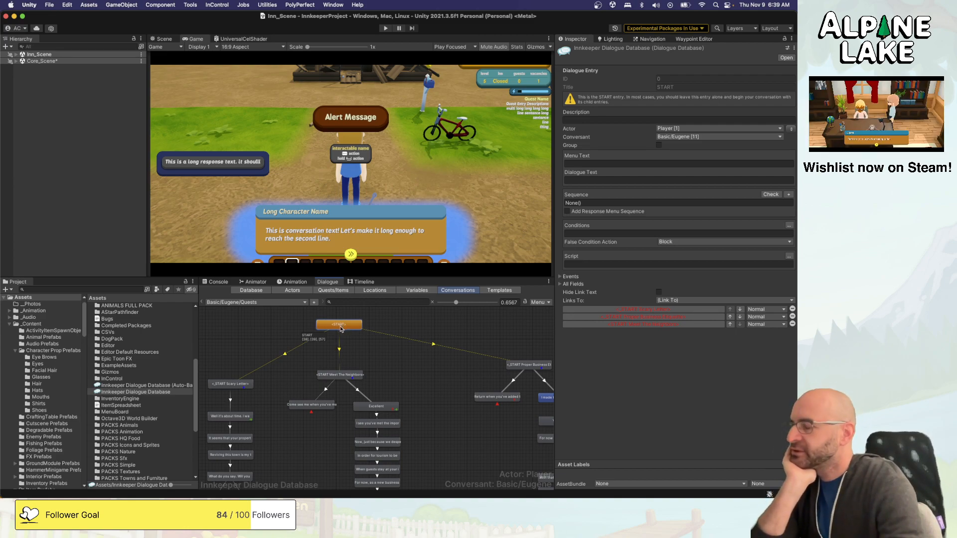
pyautogui.click(367, 351)
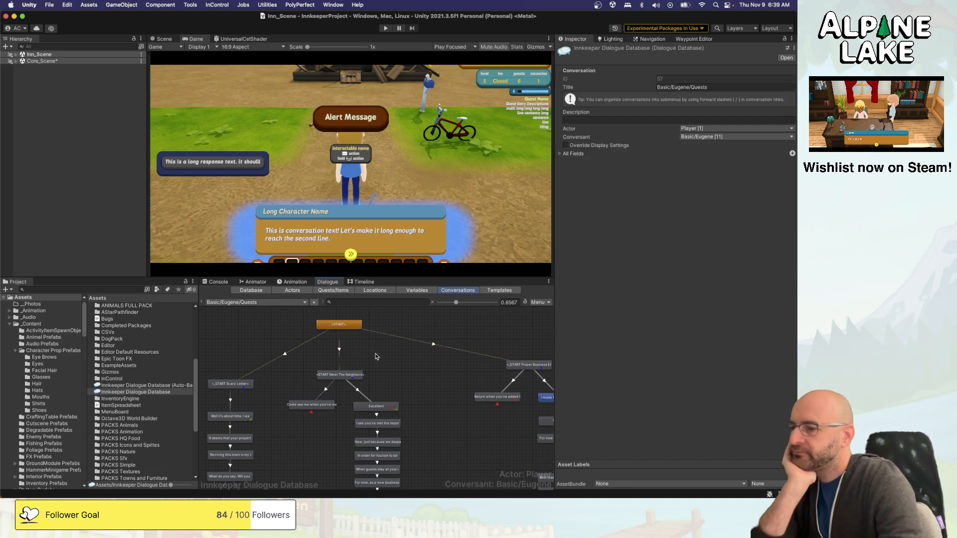
pyautogui.moveTo(367, 349); pyautogui.dragTo(371, 351)
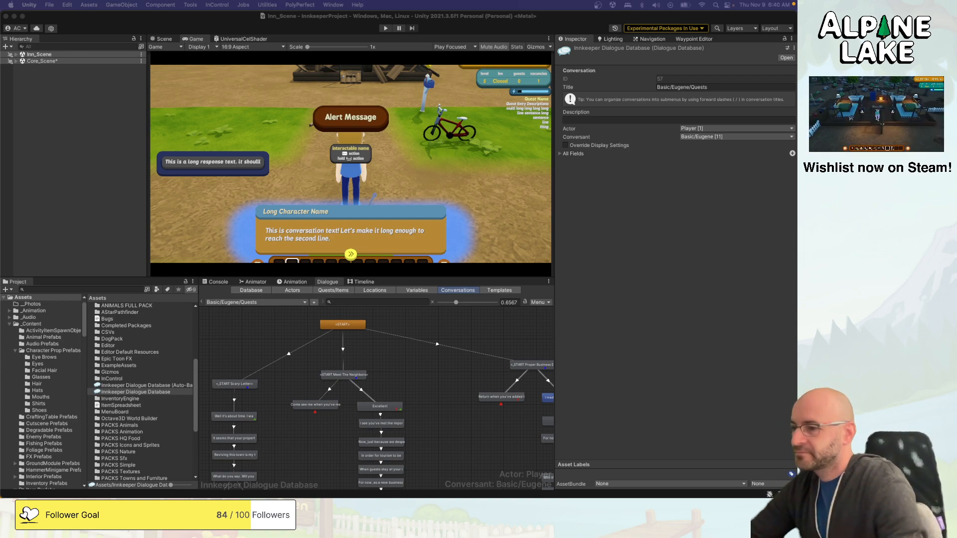
# Start a playtest, answer Eugene's question with "Escape the busy city" and advance through the dialogue.
pyautogui.click(479, 351)
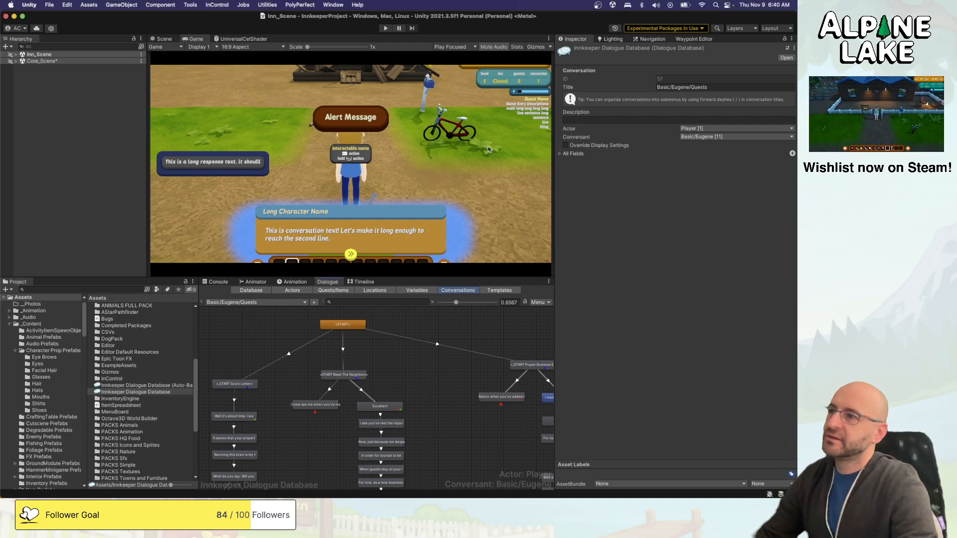
pyautogui.click(109, 75)
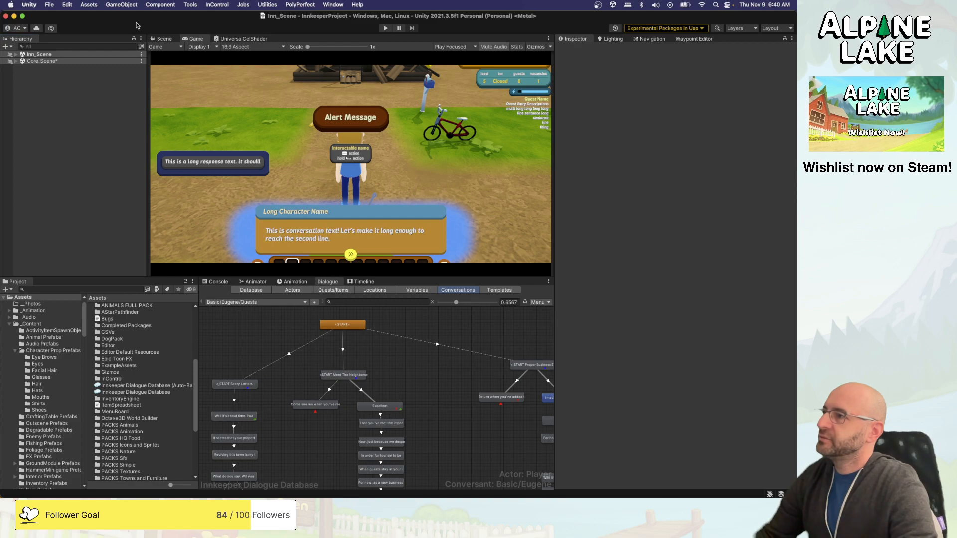
pyautogui.click(385, 28)
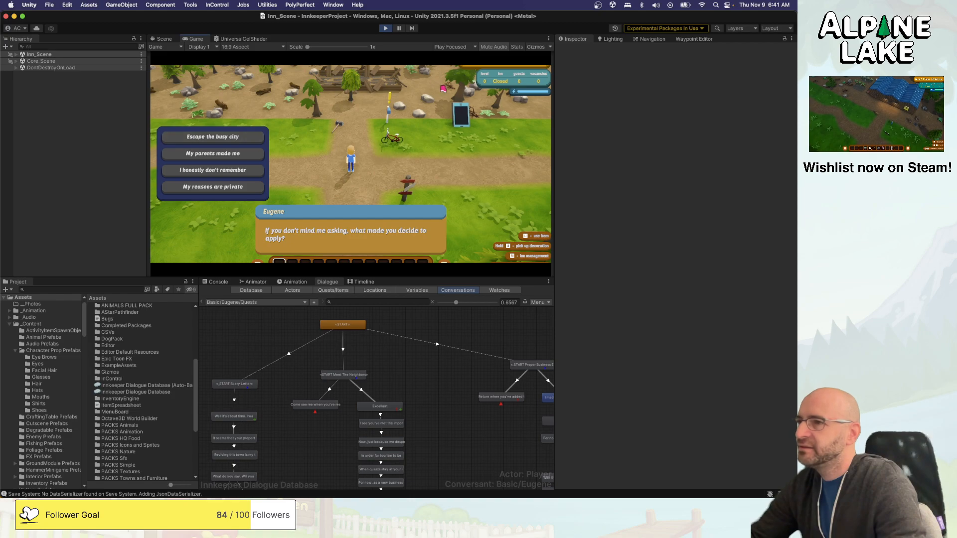
pyautogui.click(242, 137)
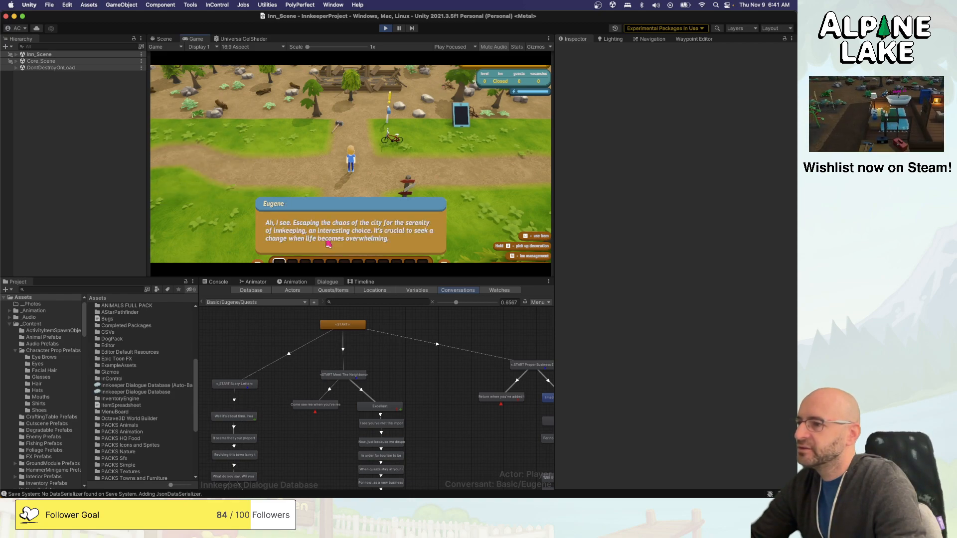
pyautogui.click(348, 201)
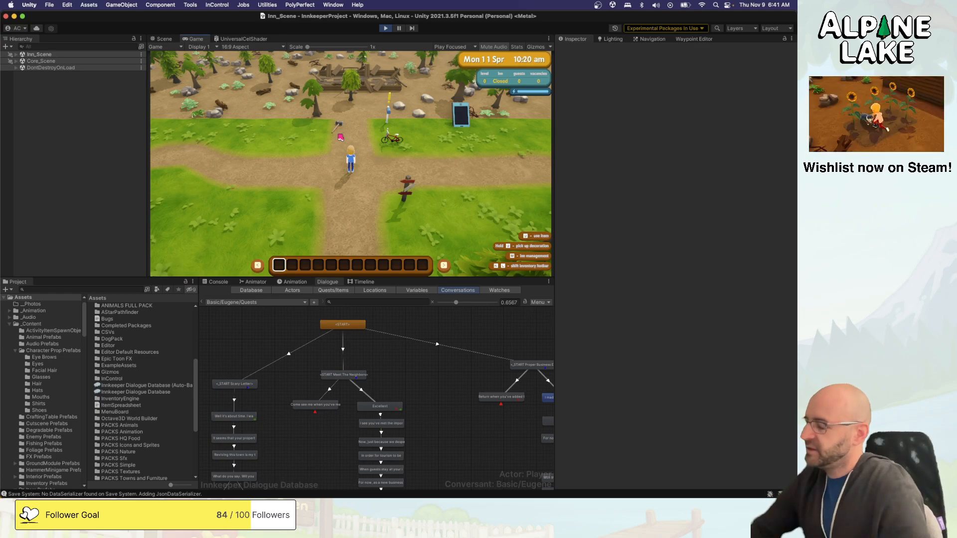
# Walk the character up the path to pick up the sledge hammer and dismiss the Use Items tip.
pyautogui.press('d')
pyautogui.press('a')
pyautogui.press('w')
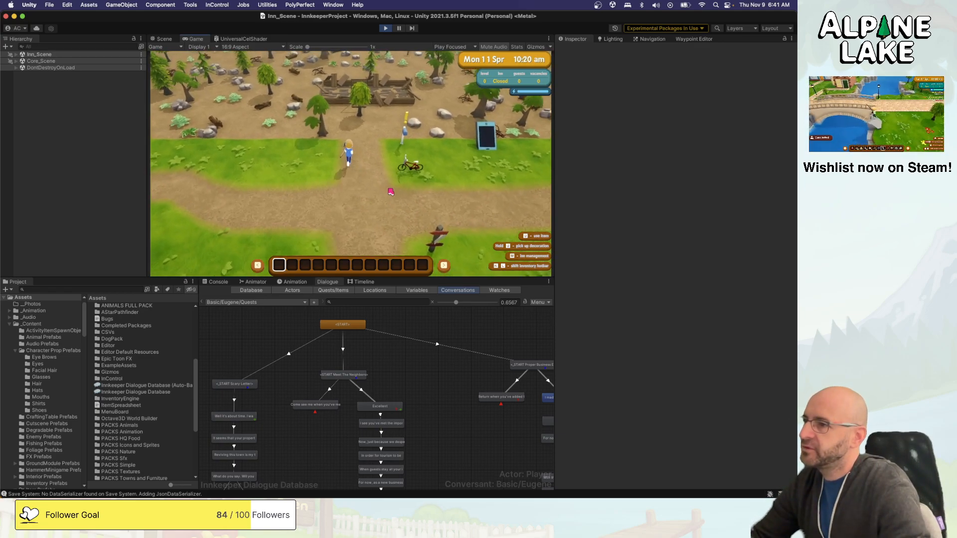
pyautogui.press('w')
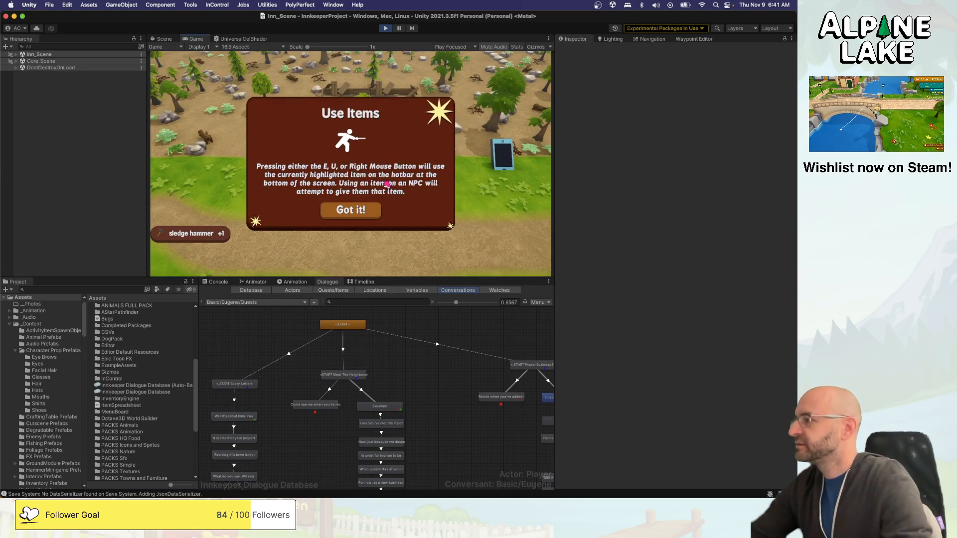
pyautogui.click(369, 209)
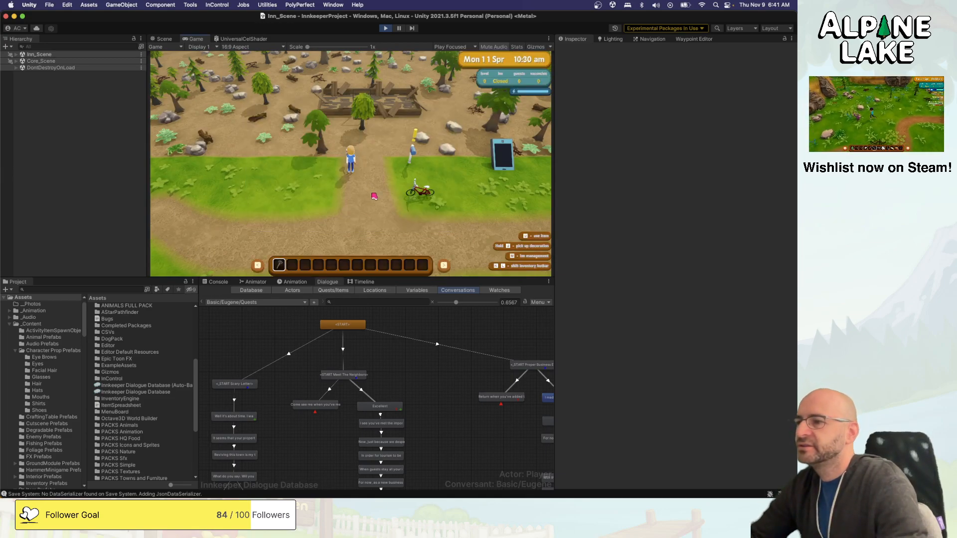
# Walk the character around near the bicycle and stop the playtest.
pyautogui.press('d')
pyautogui.press('s')
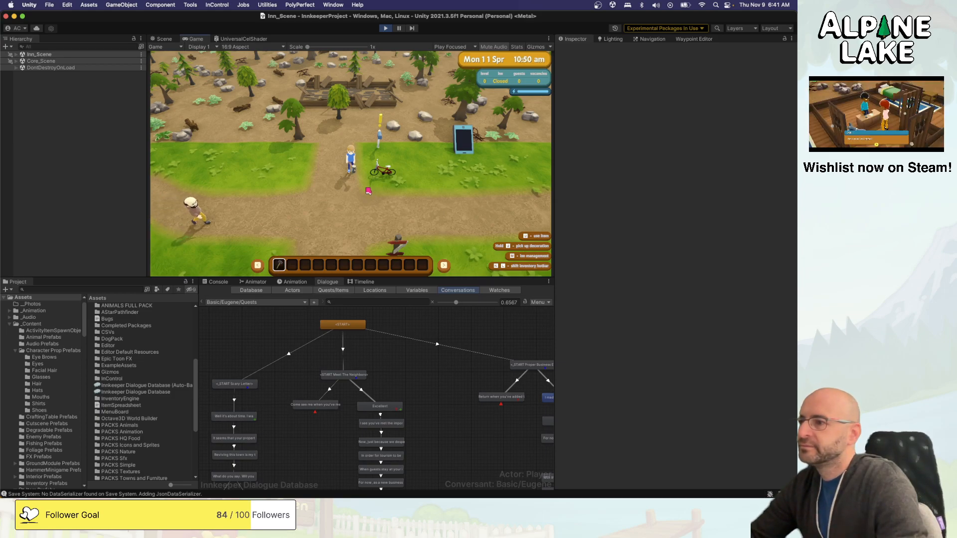
pyautogui.press('a')
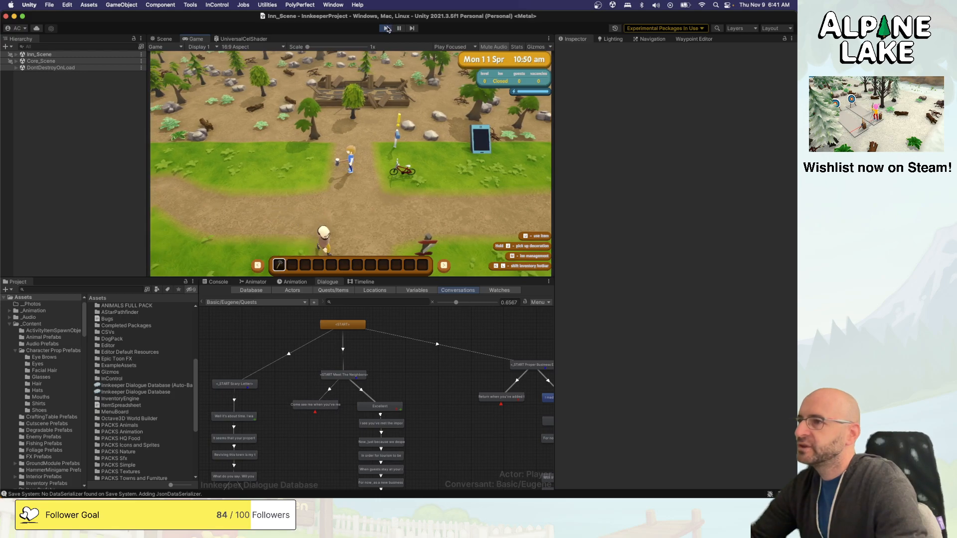
pyautogui.click(388, 28)
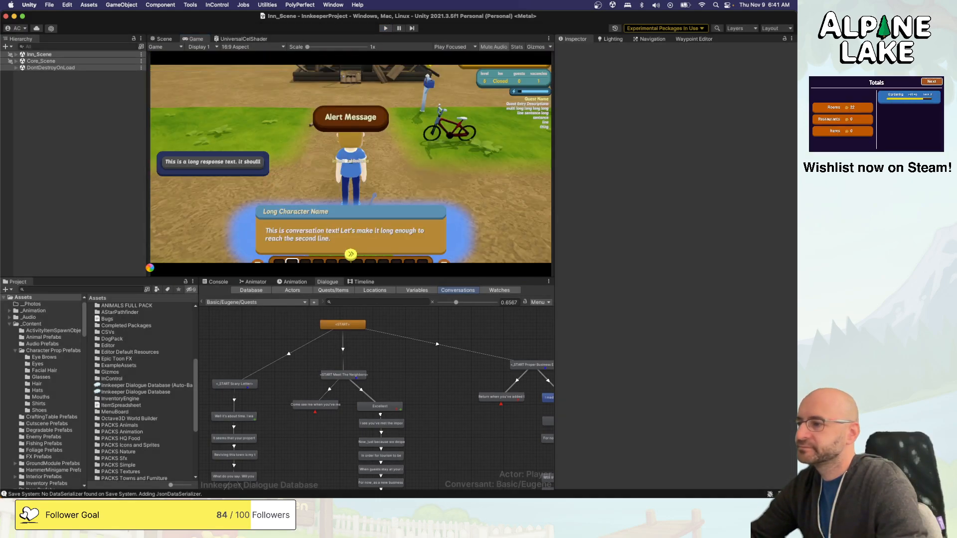
# Search the project for "scary" and examine the auto-send conditions of the Letter Quest Scary Letter START asset.
pyautogui.click(121, 289)
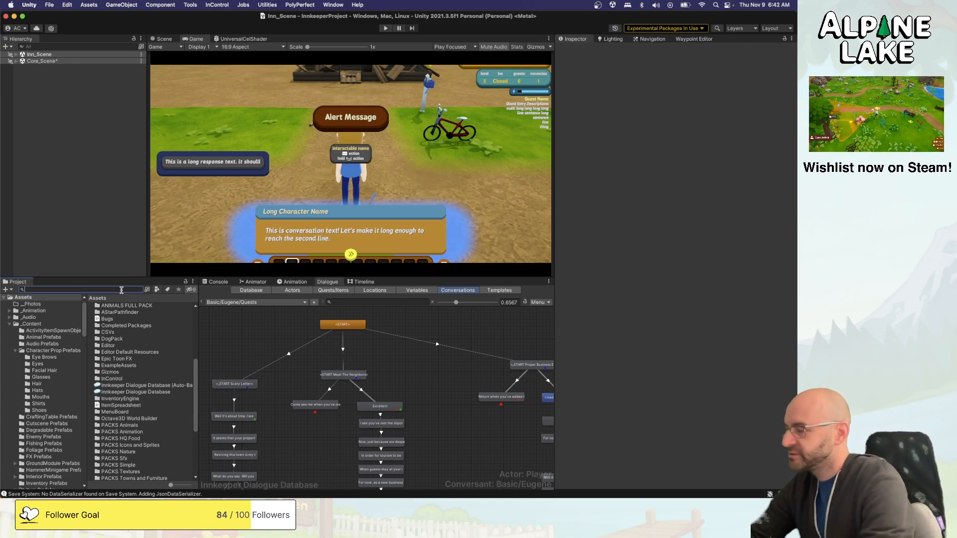
pyautogui.write('scary')
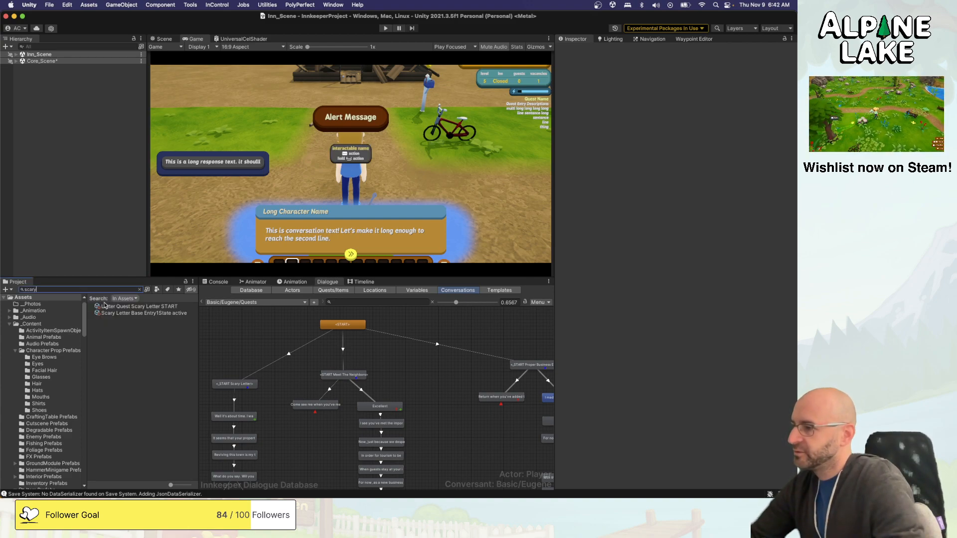
pyautogui.click(106, 306)
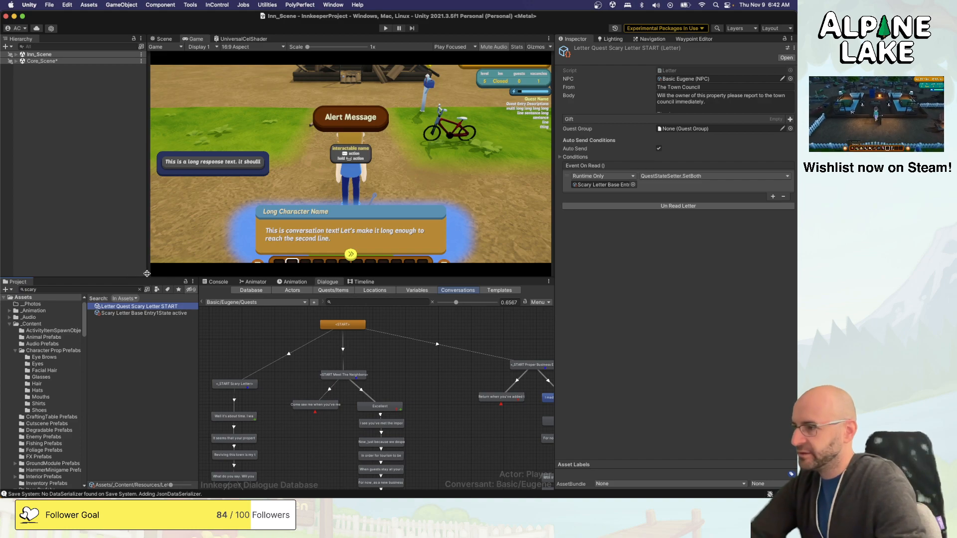
pyautogui.click(560, 158)
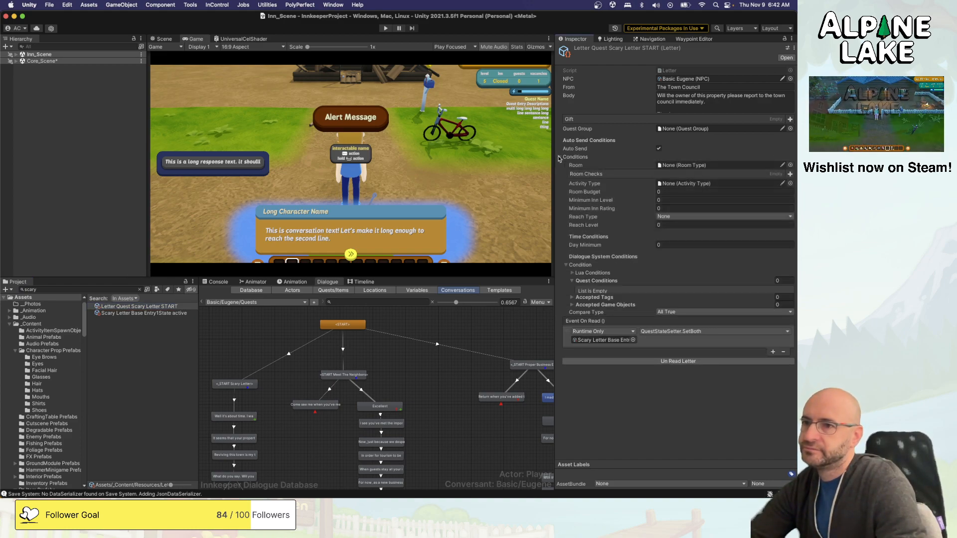
pyautogui.click(567, 266)
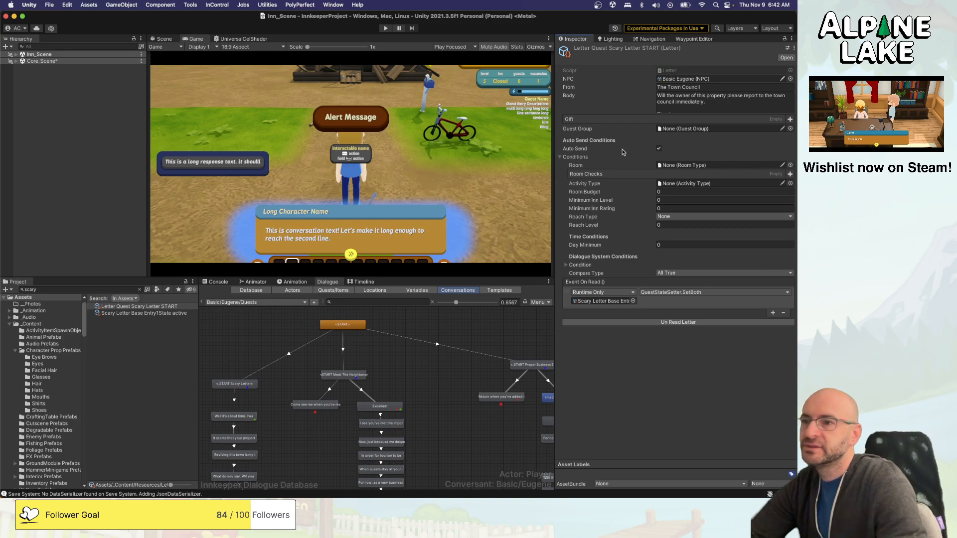
# Search the project for "conditions" and open the Conditions script in Visual Studio.
pyautogui.click(55, 288)
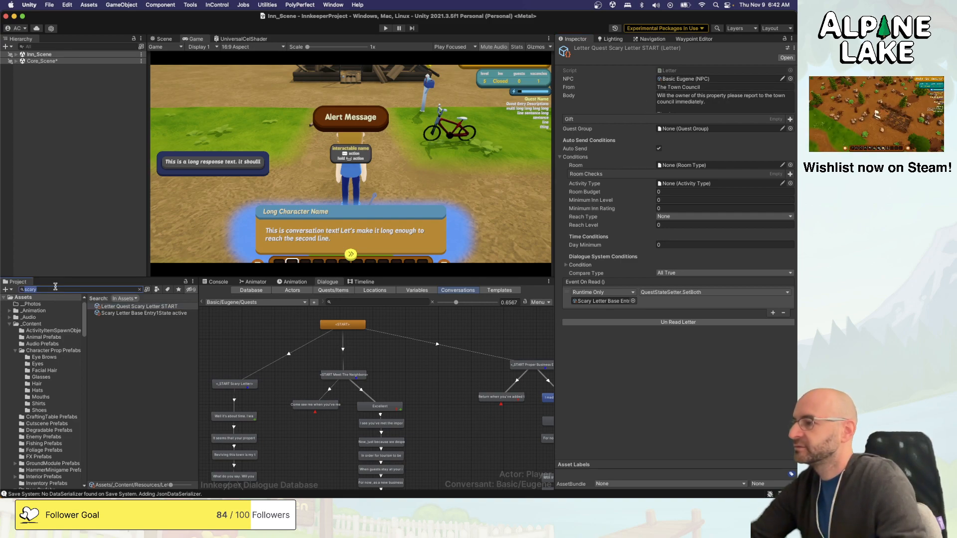
pyautogui.write('conditions')
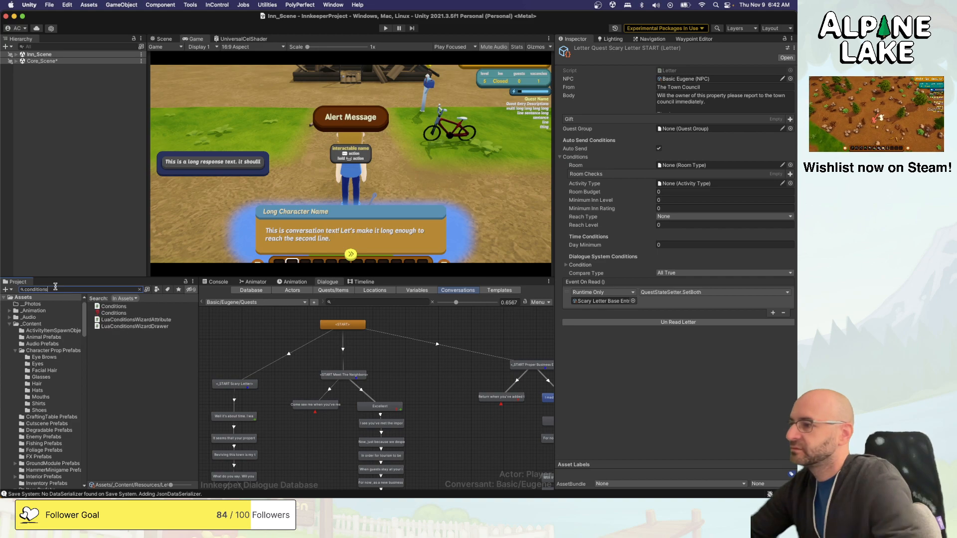
pyautogui.click(110, 307)
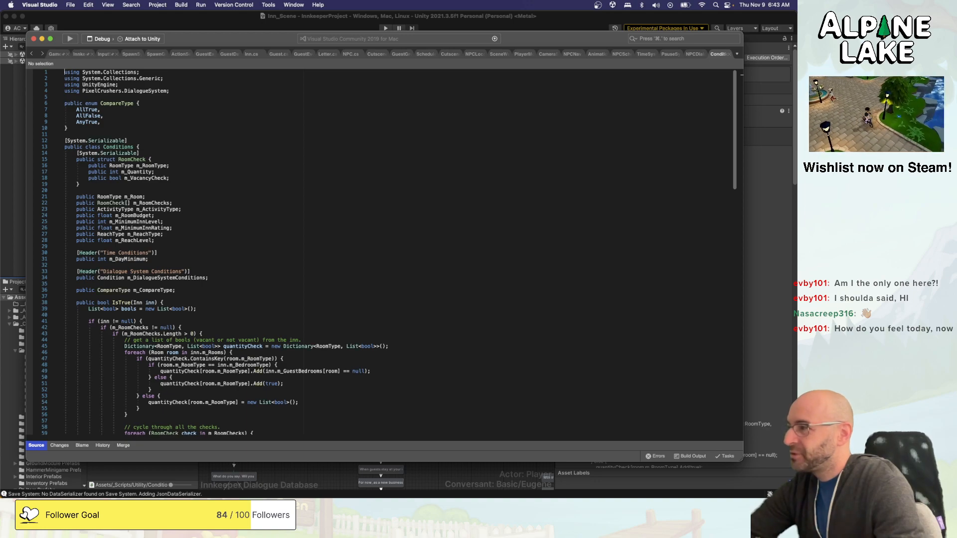
# Dismiss the Visual Studio Update dialog without installing and return to the Conditions code.
pyautogui.click(465, 204)
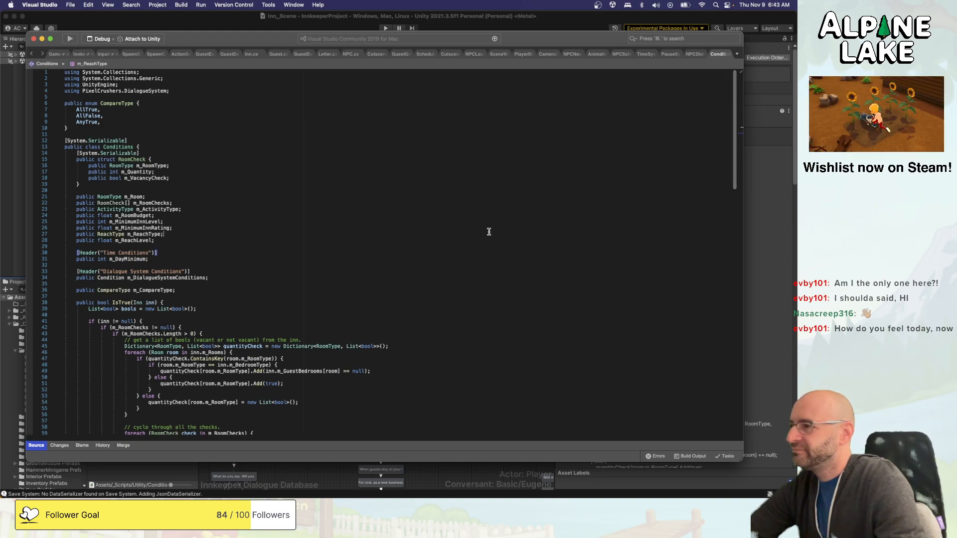
pyautogui.click(491, 198)
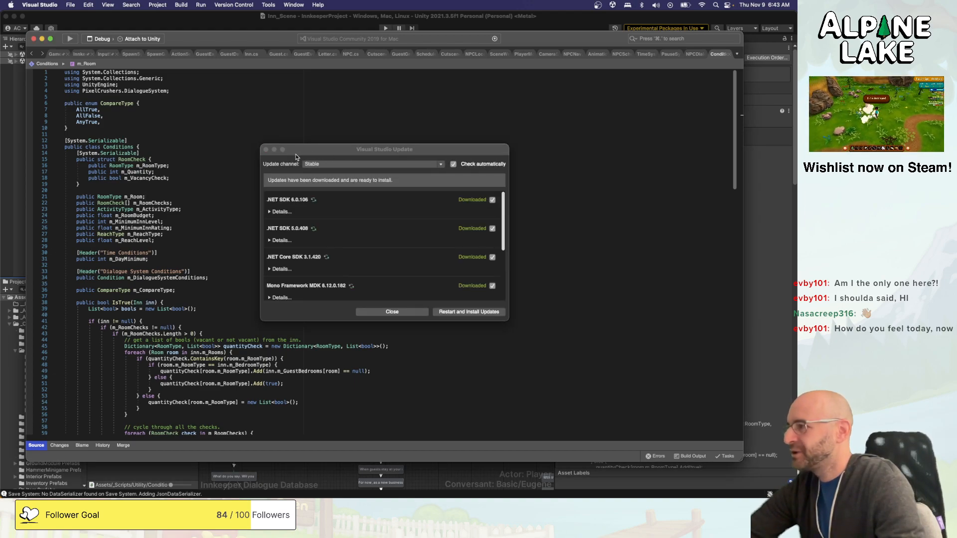
pyautogui.click(265, 150)
pyautogui.click(273, 184)
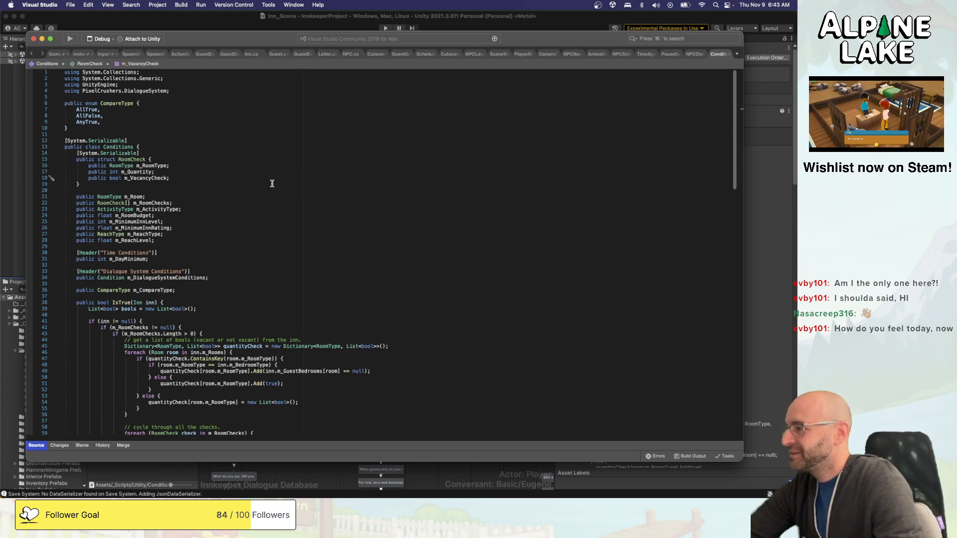
# Examine the Conditions class, from the RoomCheck struct and its fields down to the room checks in IsTrue.
pyautogui.click(272, 183)
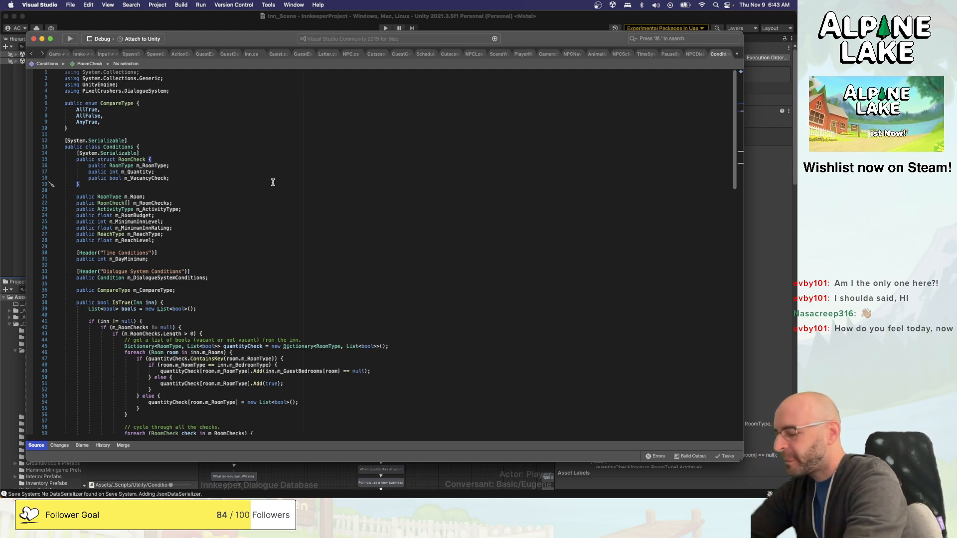
pyautogui.click(294, 199)
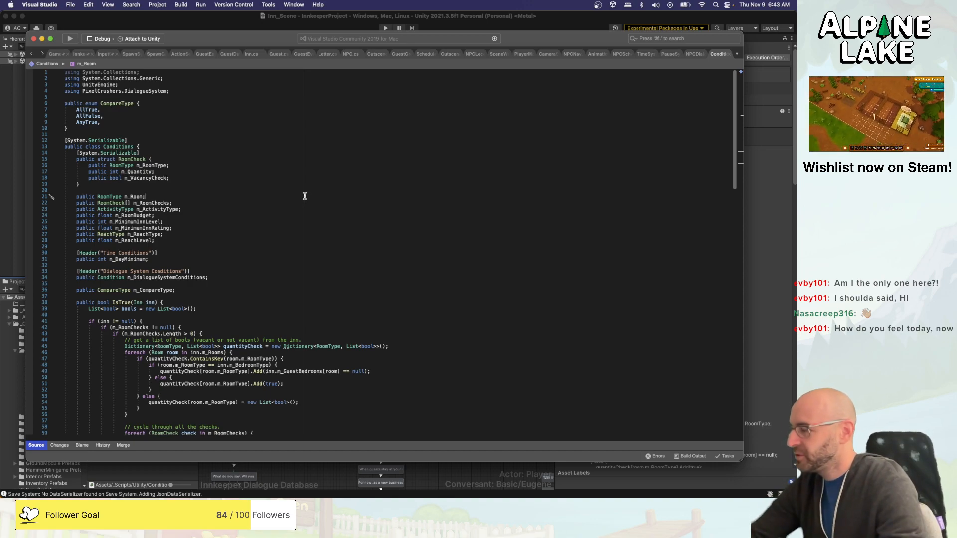
pyautogui.click(305, 189)
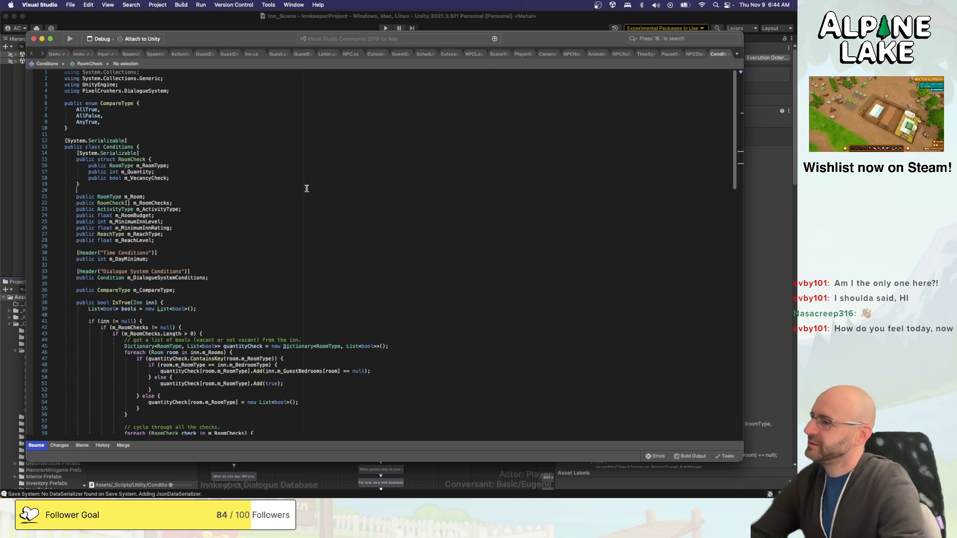
pyautogui.click(307, 159)
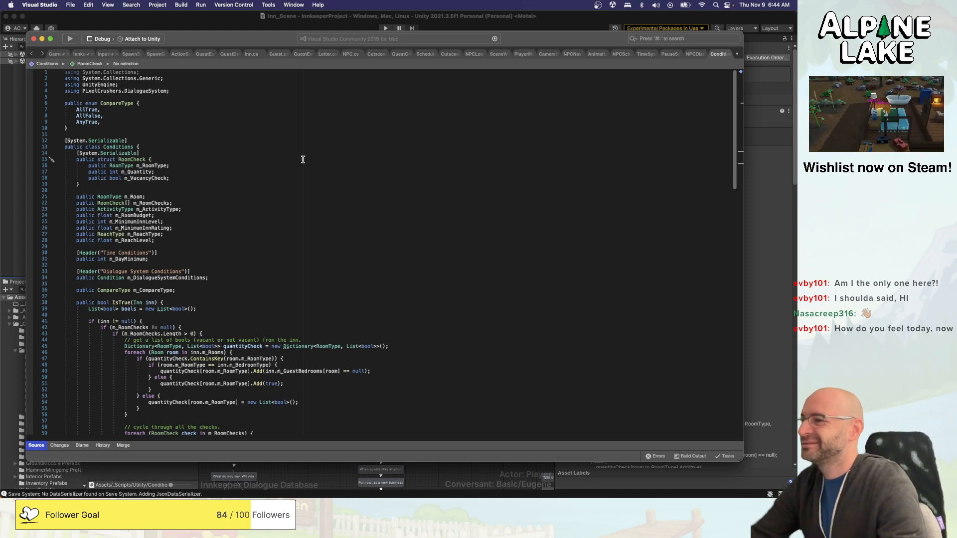
pyautogui.click(306, 154)
pyautogui.scroll(-5, 305, 155)
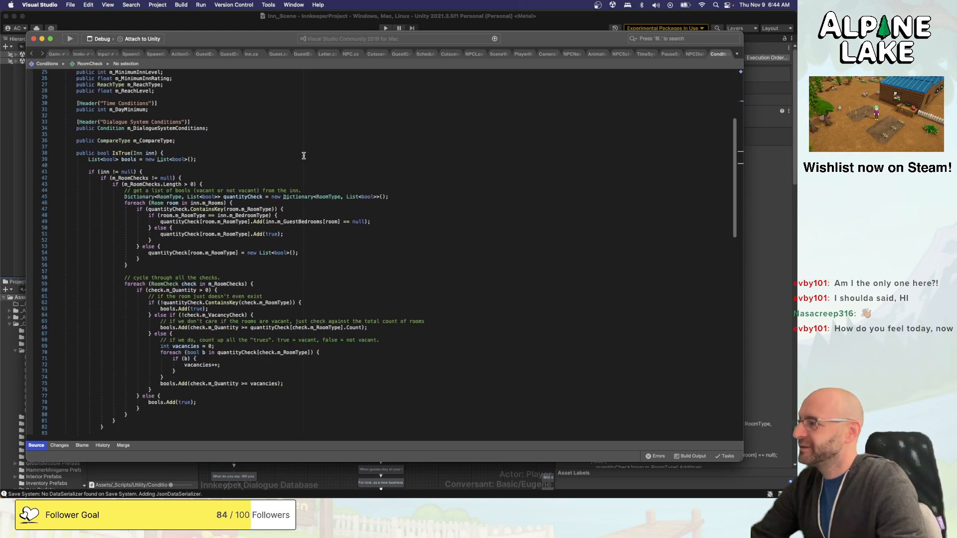
# Review the Conditions class from its field declarations through the room, activity and budget checks in IsTrue.
pyautogui.click(319, 153)
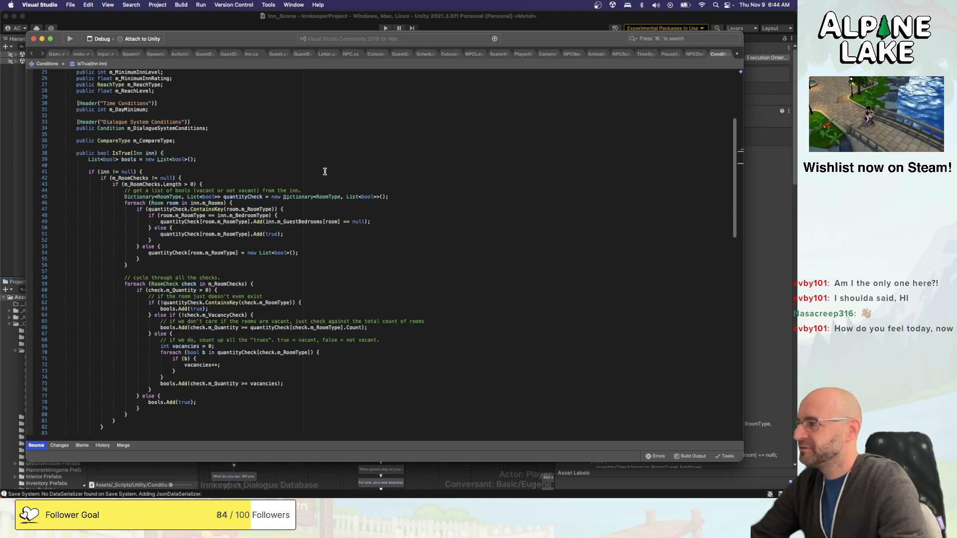
pyautogui.scroll(-2, 324, 169)
pyautogui.scroll(-5, 324, 170)
pyautogui.scroll(6, 321, 169)
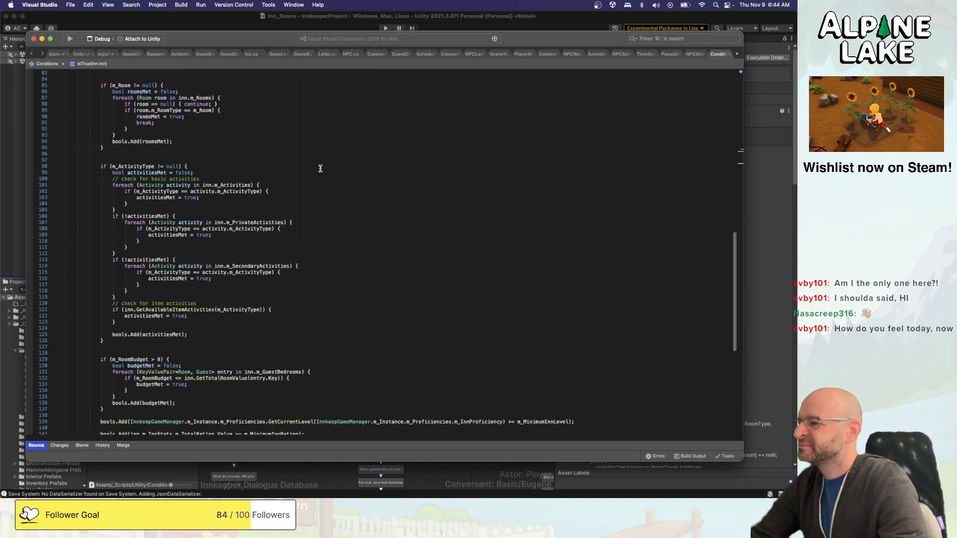
pyautogui.scroll(5, 320, 169)
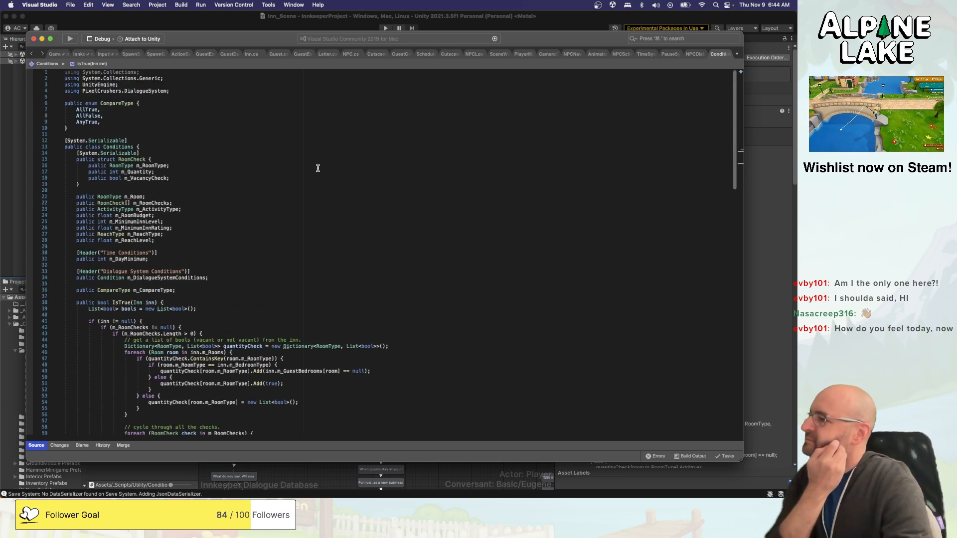
pyautogui.click(313, 161)
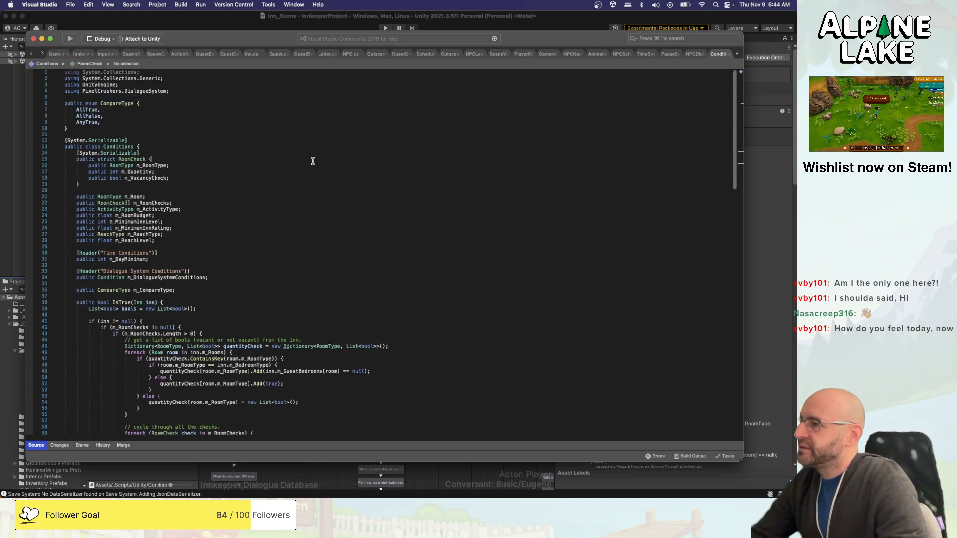
pyautogui.click(296, 190)
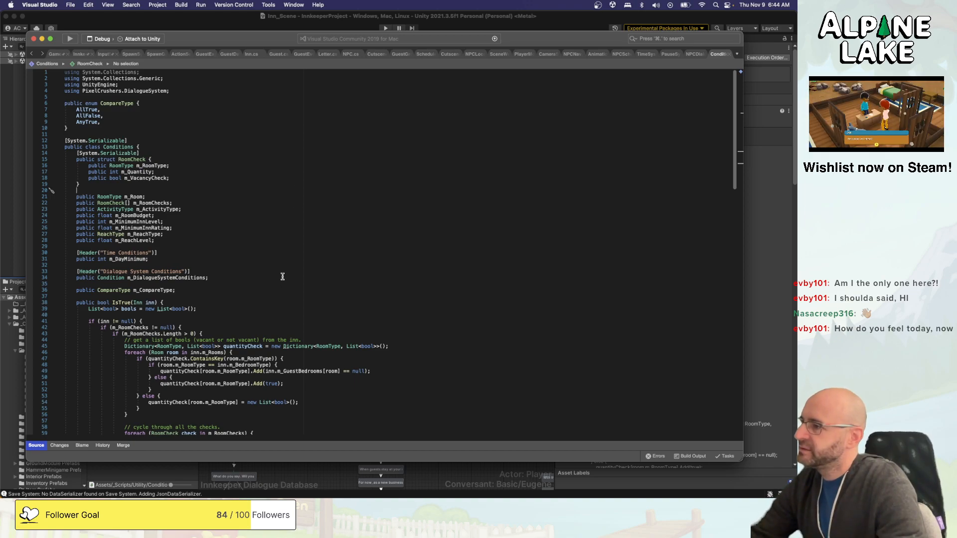
# Declare a public bool field m_IsNotDemo between m_CompareType and the IsTrue method.
pyautogui.click(281, 299)
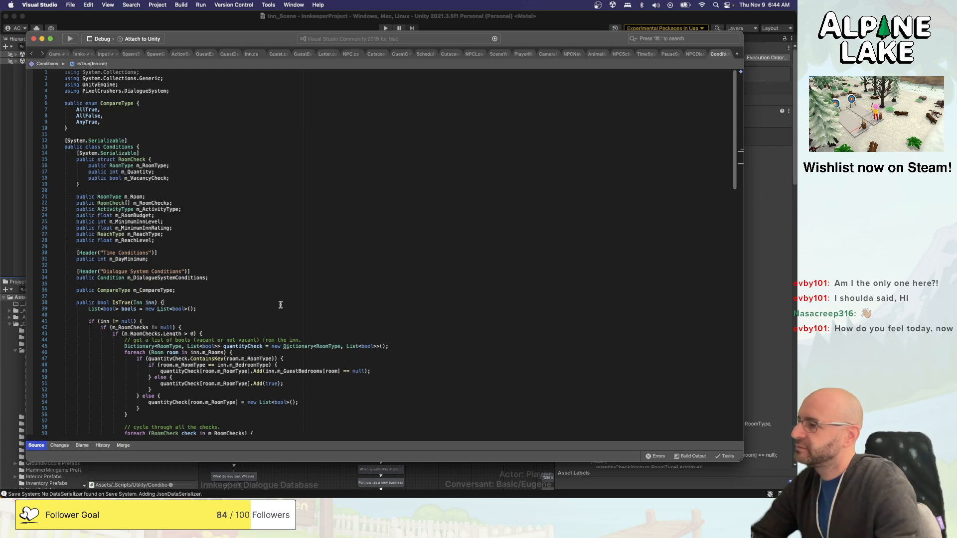
pyautogui.press('Return')
pyautogui.press('Return')
pyautogui.press('Up')
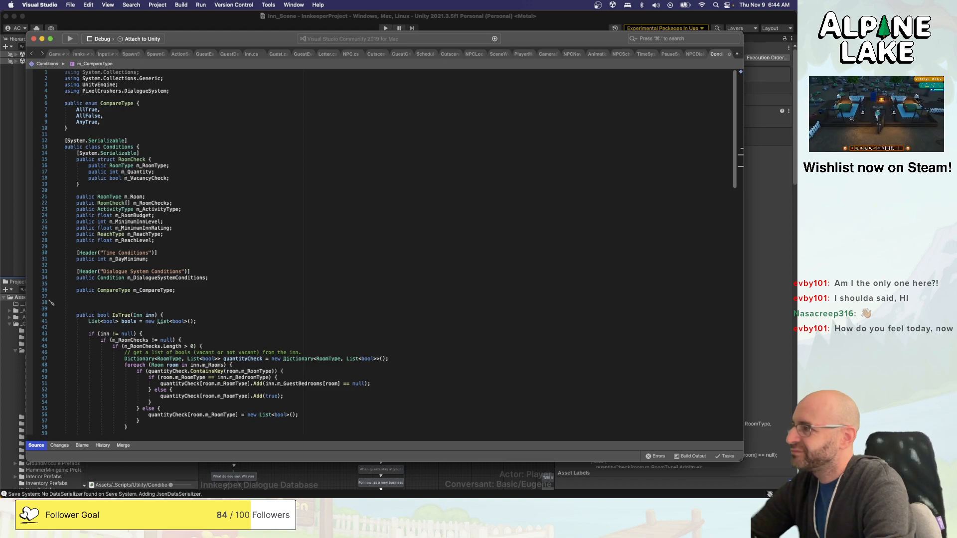
pyautogui.write('public')
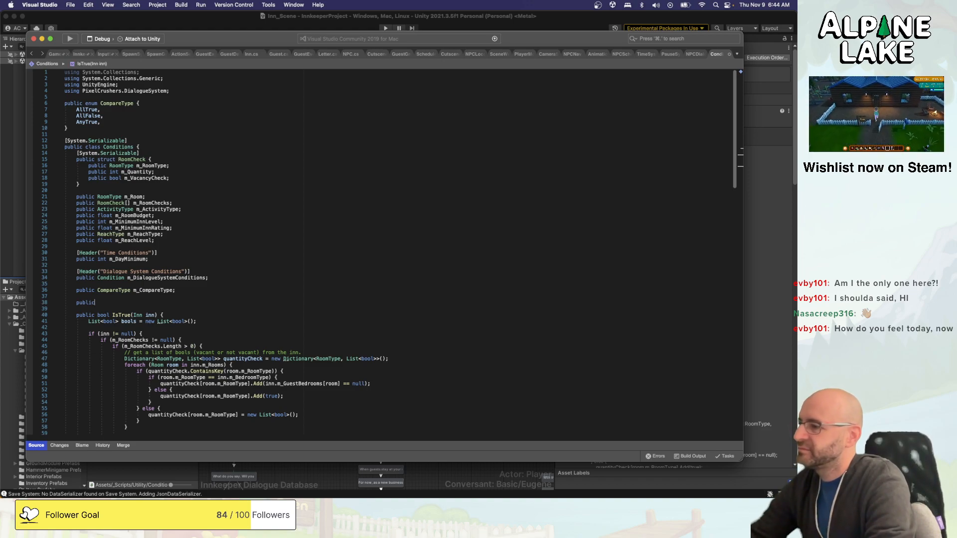
pyautogui.write(' bool m_IsNotD')
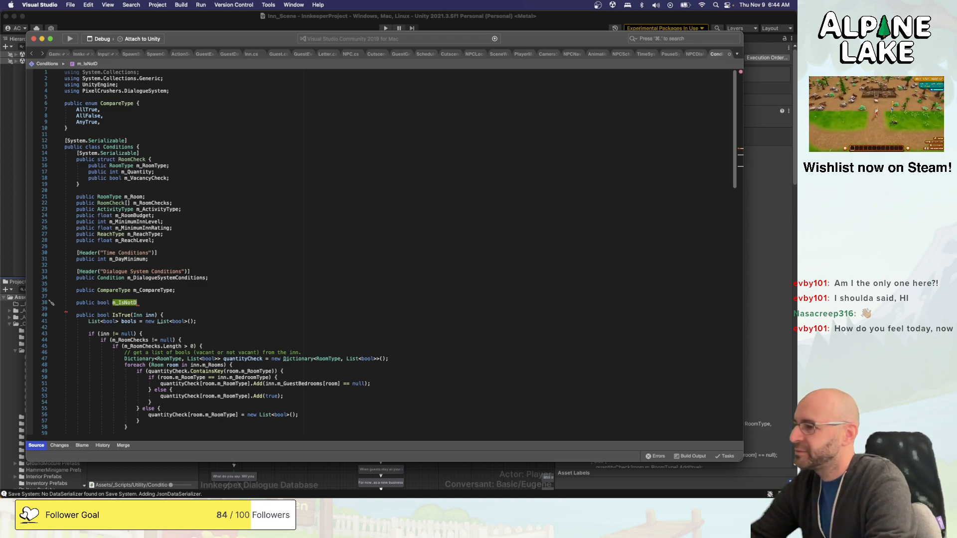
pyautogui.write('emo;')
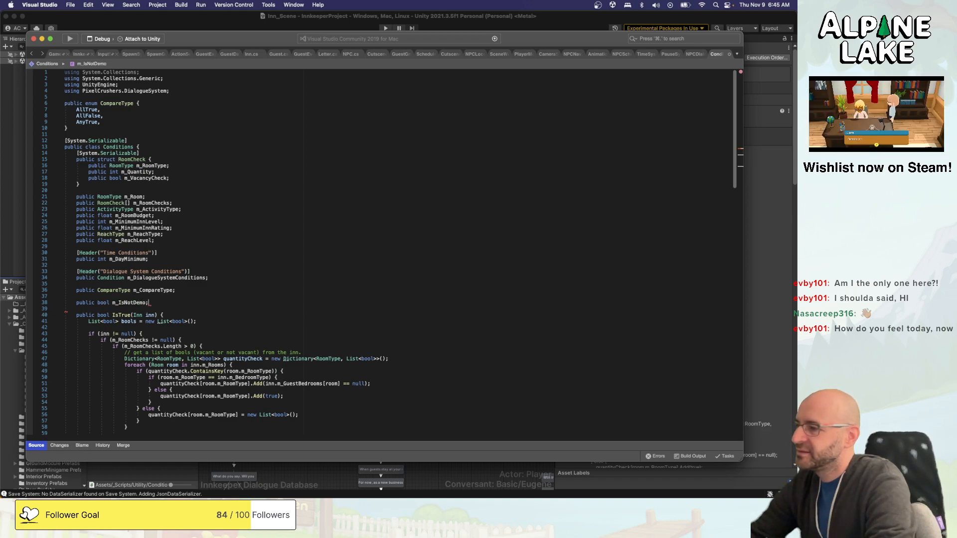
# Begin an if (m_IsNotDemo) block containing a bools.Add call after the m_DayMinimum check in IsTrue.
pyautogui.scroll(-3, 299, 301)
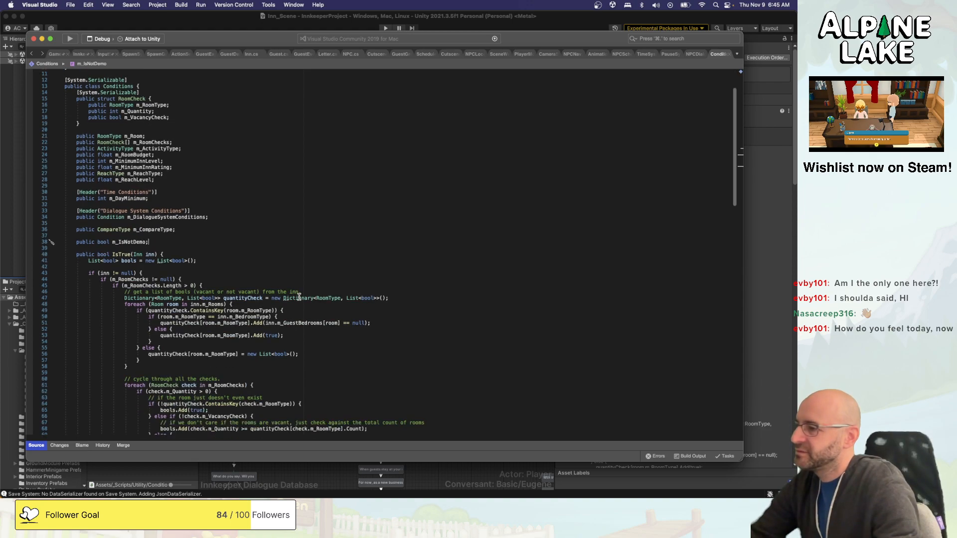
pyautogui.scroll(-15, 300, 295)
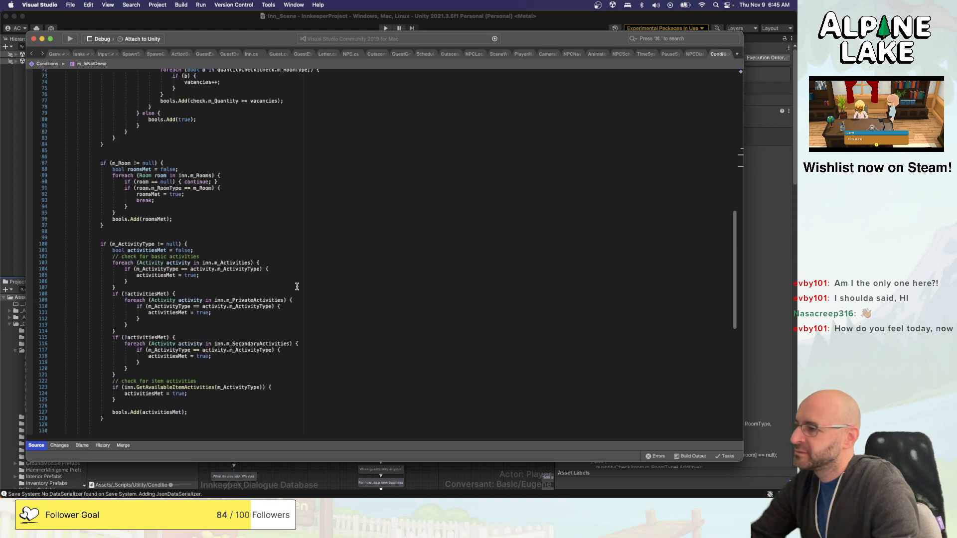
pyautogui.scroll(-14, 298, 287)
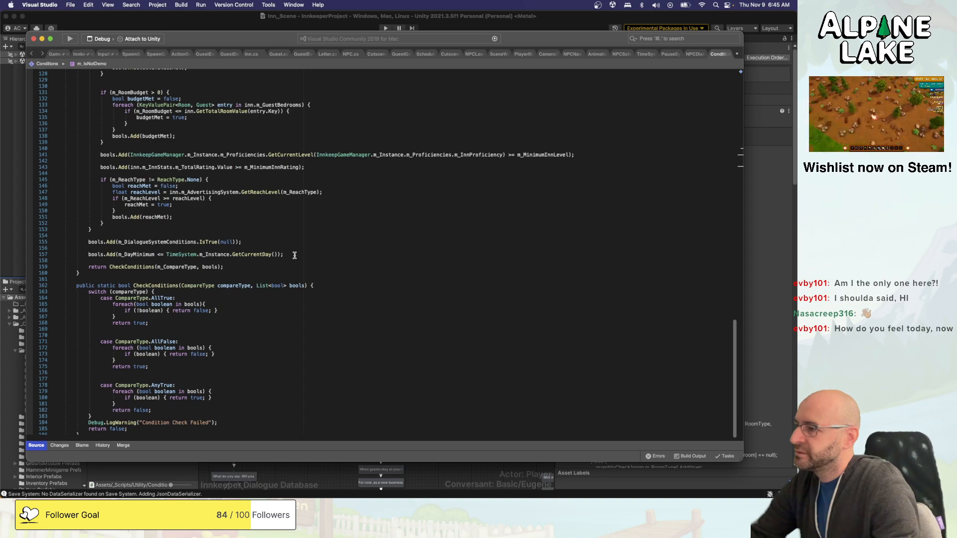
pyautogui.click(295, 256)
pyautogui.press('Return')
pyautogui.press('Return')
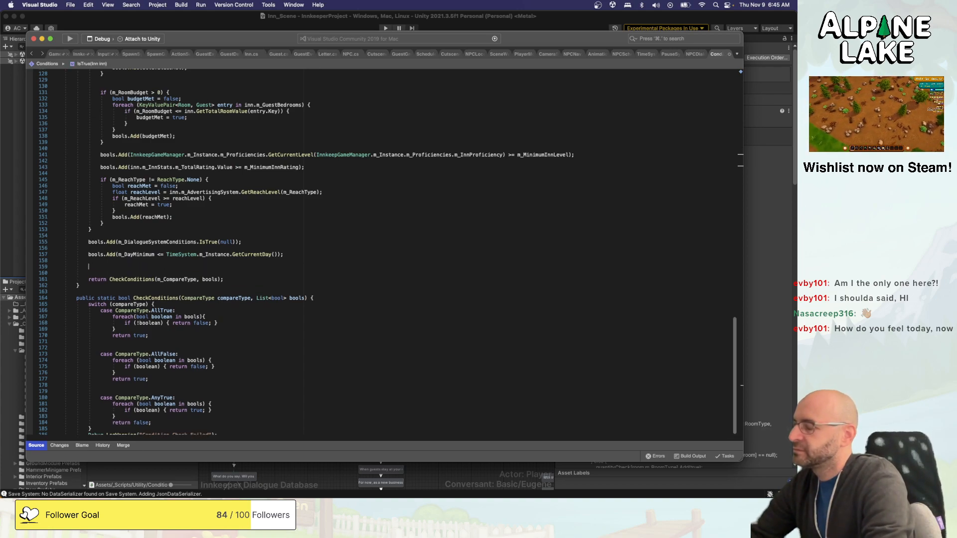
pyautogui.write('if (m')
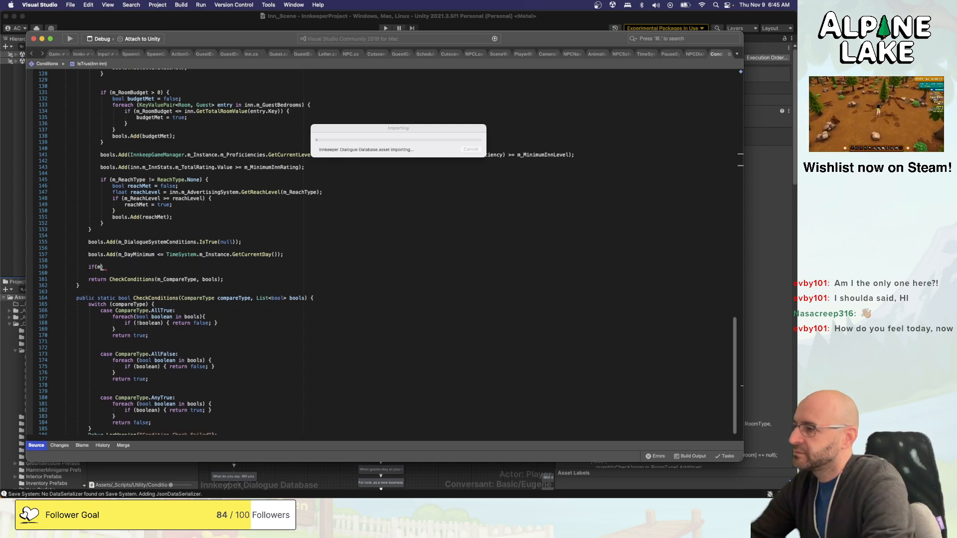
pyautogui.write('_IsNotDemo)')
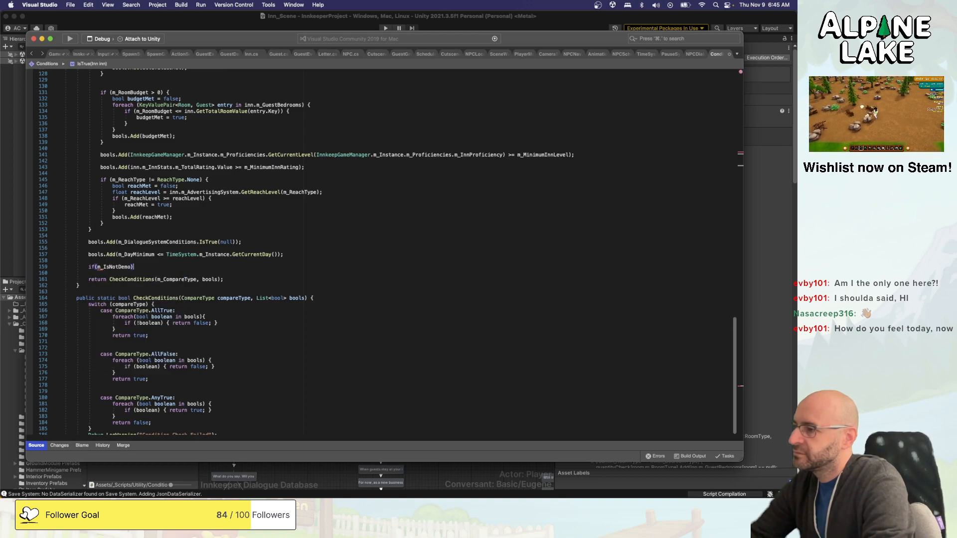
pyautogui.write(' {')
pyautogui.press('Return')
pyautogui.write('bools.add')
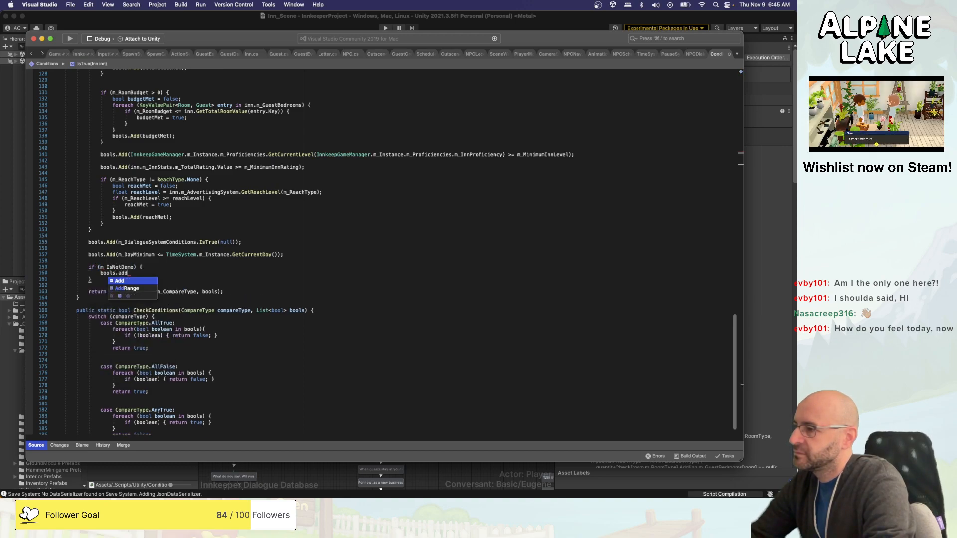
pyautogui.write('(m_')
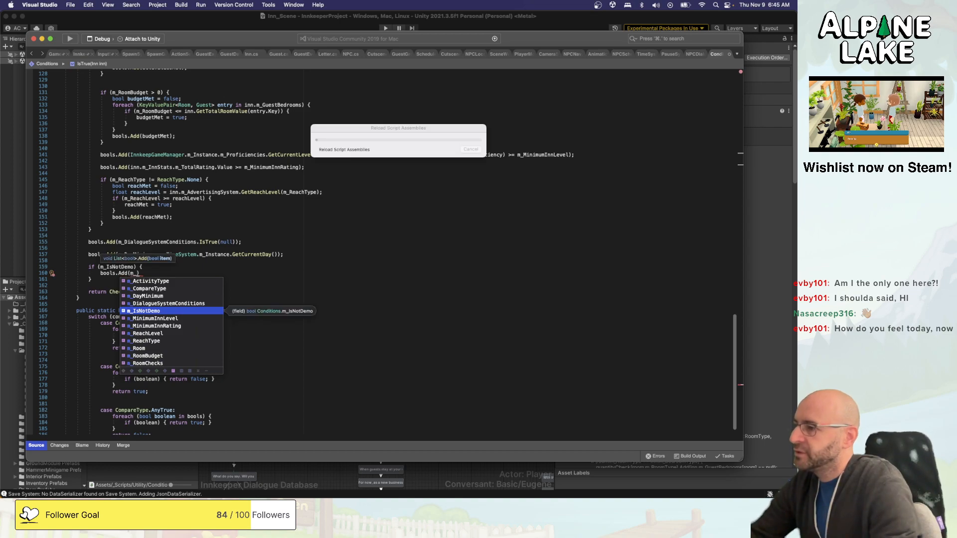
pyautogui.press('Escape')
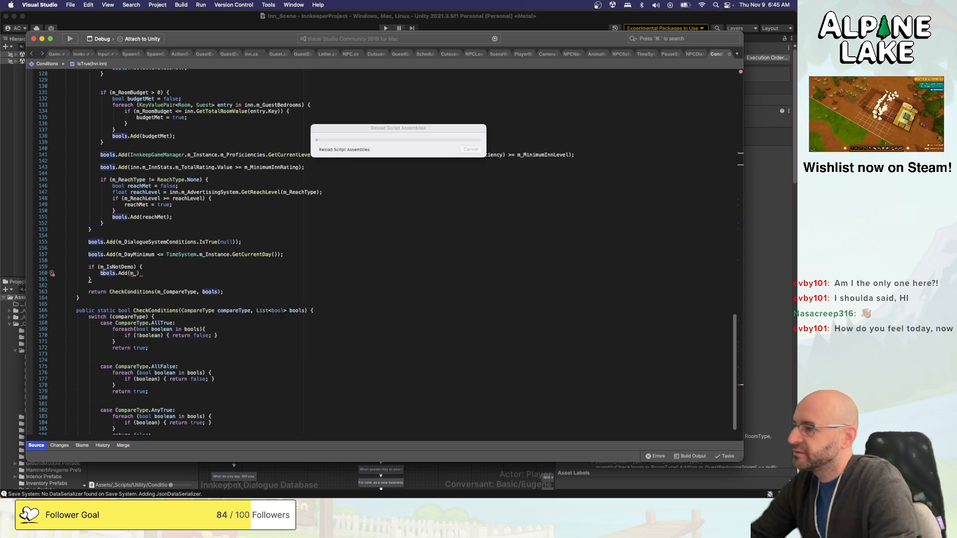
# Remove the if (m_IsNotDemo) wrapper, complete the unindented statement as bools.Add(m_IsNotDemo); and save the script.
pyautogui.click(92, 279)
pyautogui.press('BackSpace')
pyautogui.click(142, 267)
pyautogui.press('super+BackSpace')
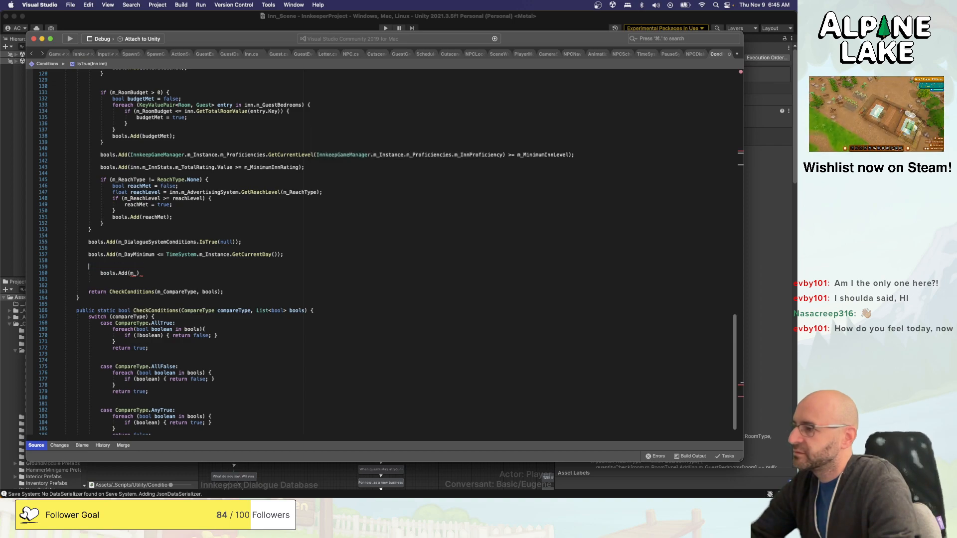
pyautogui.hotkey('shift', 'Tab')
pyautogui.click(125, 273)
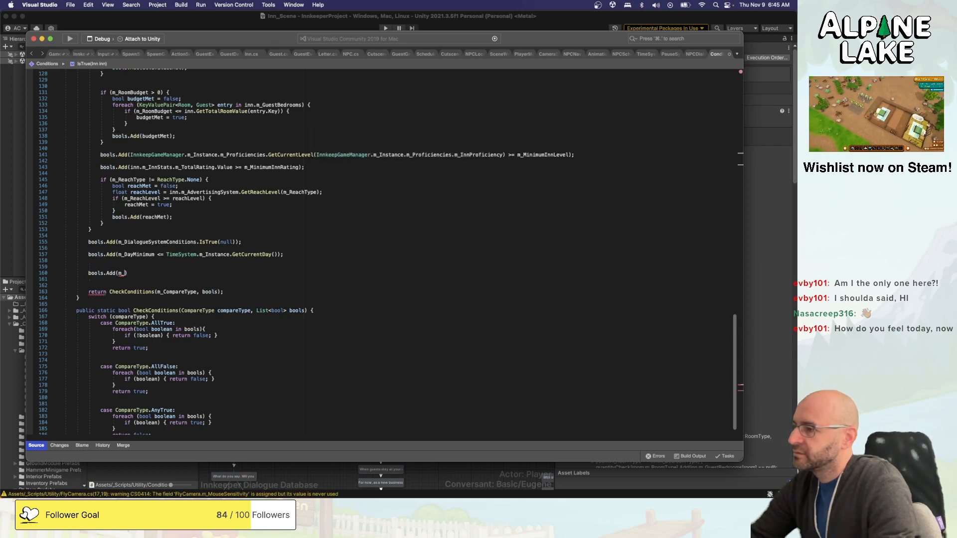
pyautogui.write('isNotDemo')
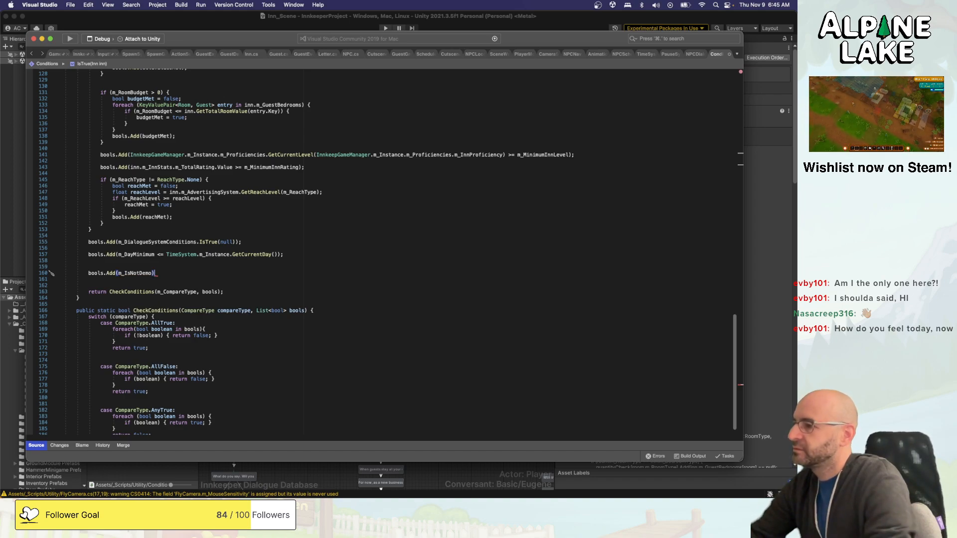
pyautogui.write(';')
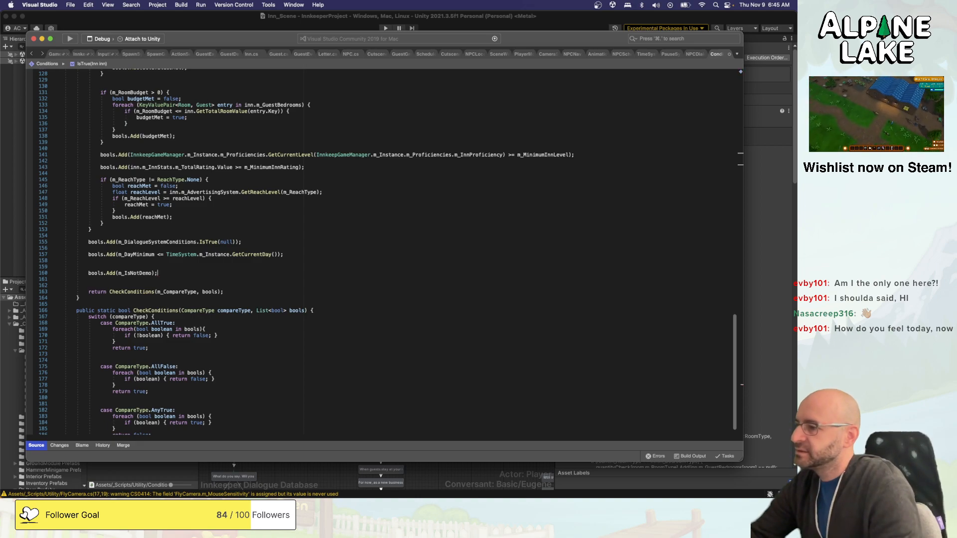
pyautogui.press('super+s')
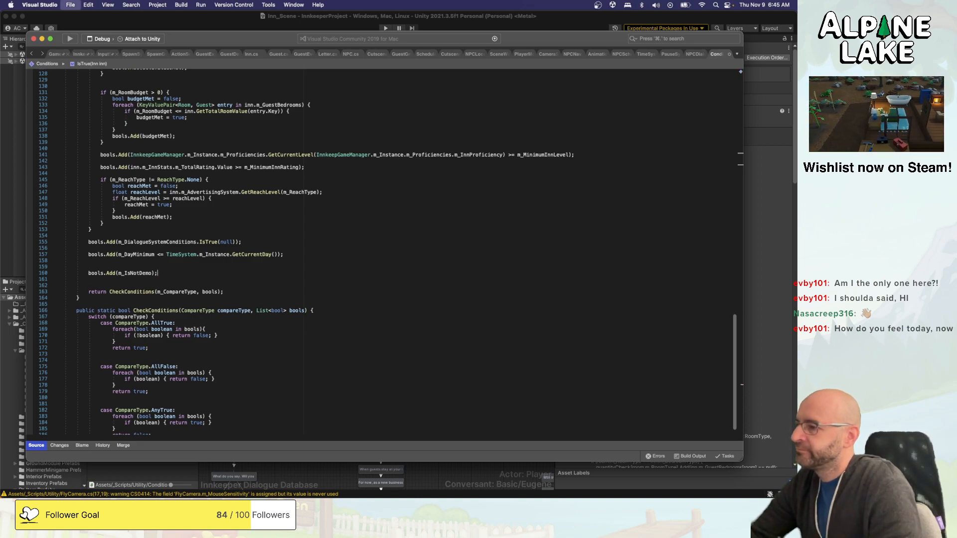
# Delete the extra blank lines around the bools.Add(m_IsNotDemo) statement and save the script.
pyautogui.press('Up')
pyautogui.press('super+shift+Left')
pyautogui.press('BackSpace')
pyautogui.press('BackSpace')
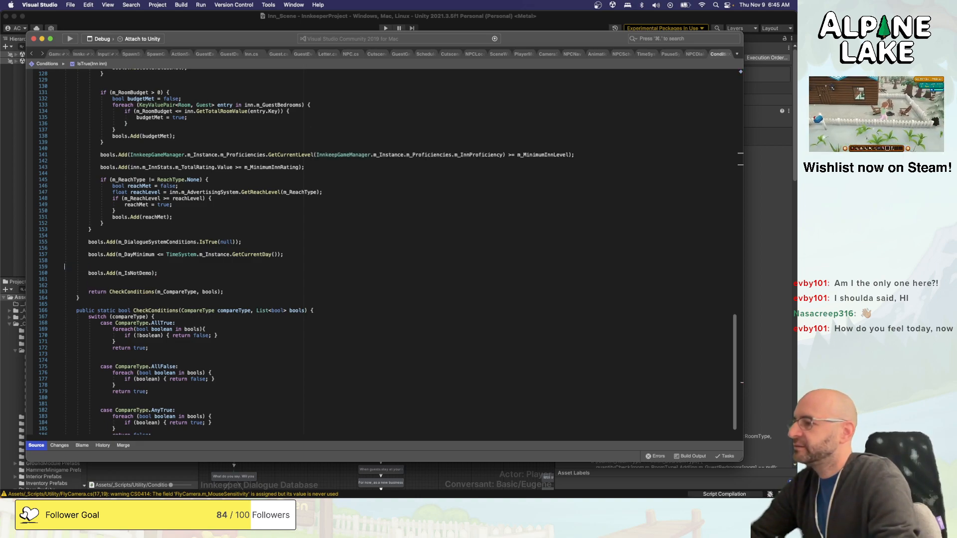
pyautogui.press('Down')
pyautogui.press('Down')
pyautogui.press('BackSpace')
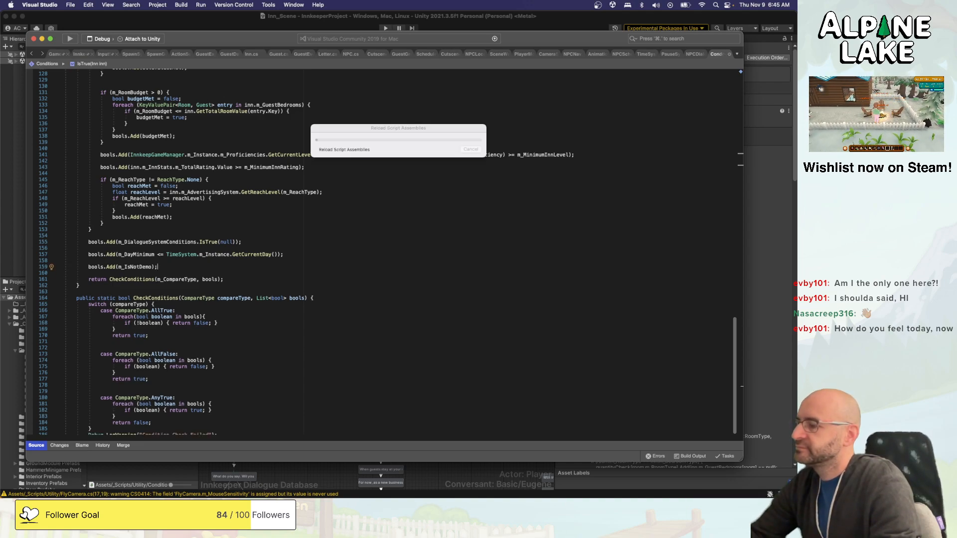
pyautogui.press('super+s')
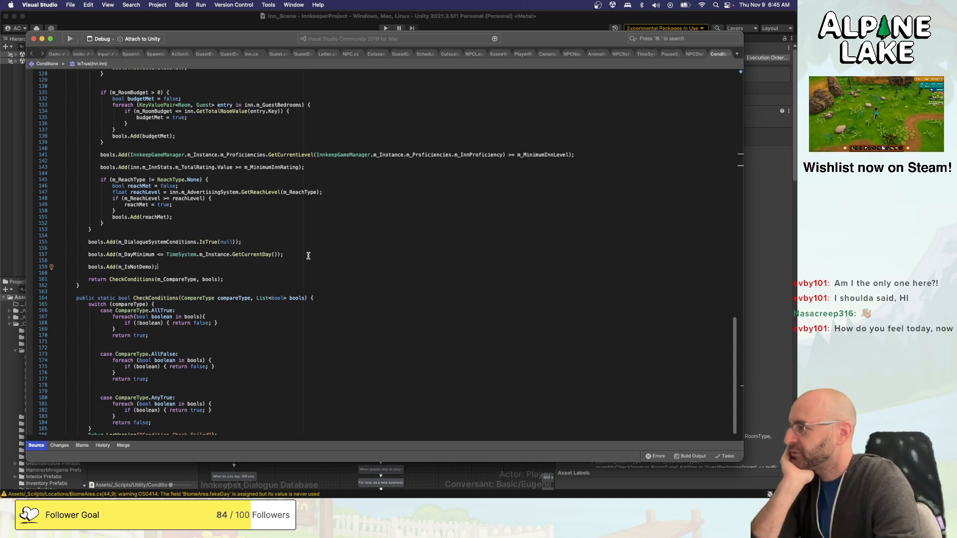
# Rename the m_IsNotDemo field in its declaration above IsTrue to m_ReleaseVersionOnly.
pyautogui.doubleClick(135, 266)
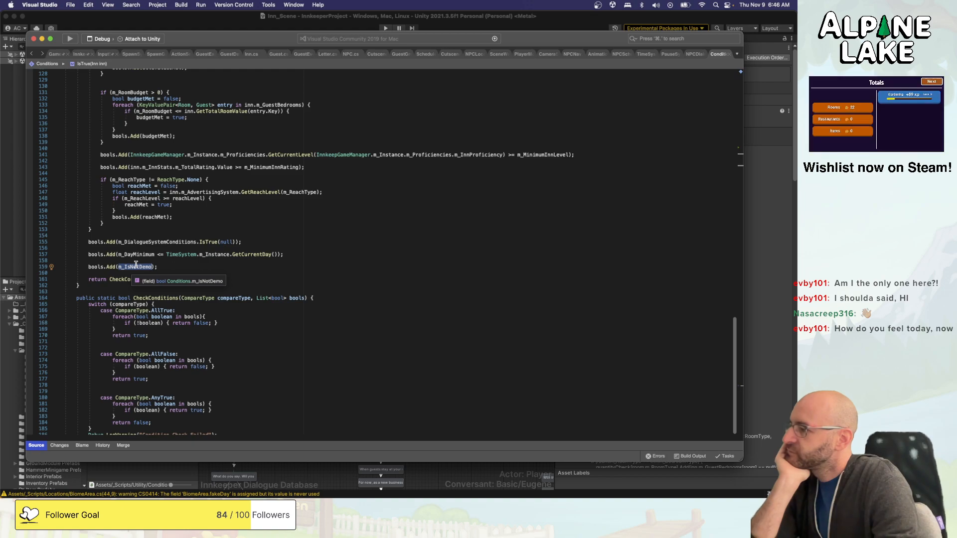
pyautogui.scroll(10, 136, 265)
pyautogui.scroll(20, 137, 265)
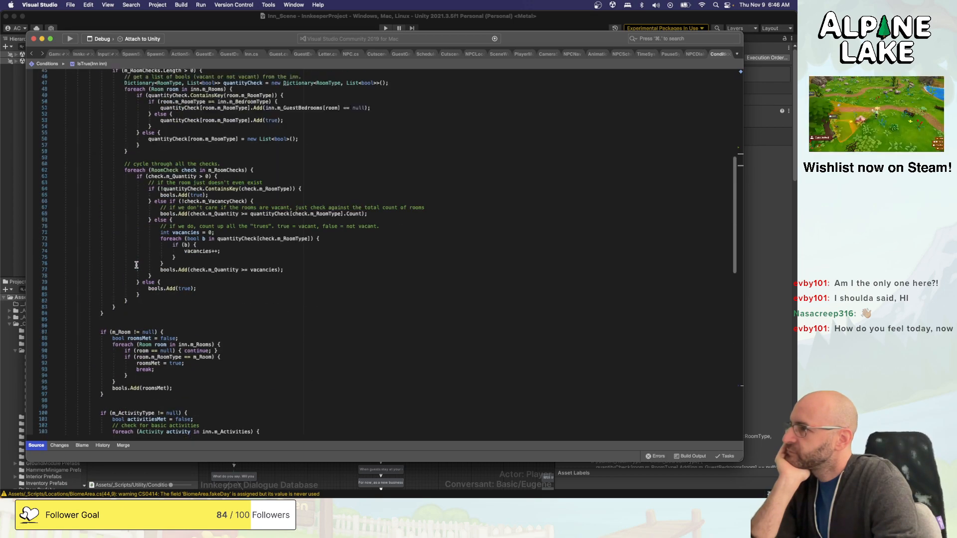
pyautogui.doubleClick(137, 225)
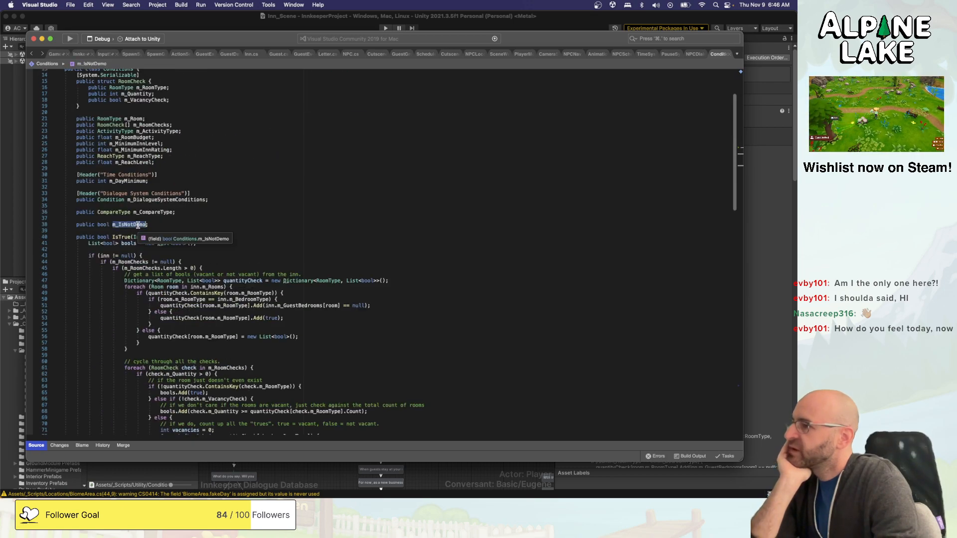
pyautogui.write('m_Re')
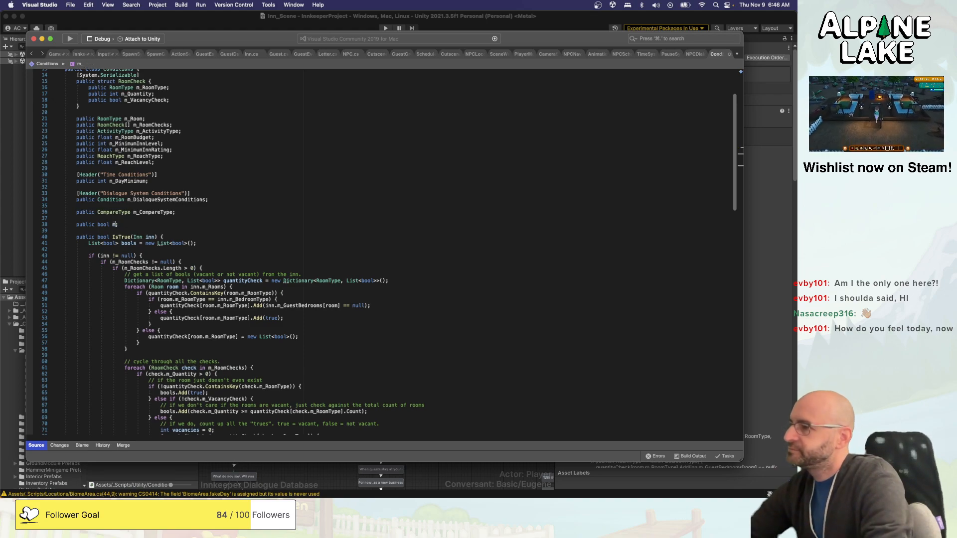
pyautogui.write('leaseV')
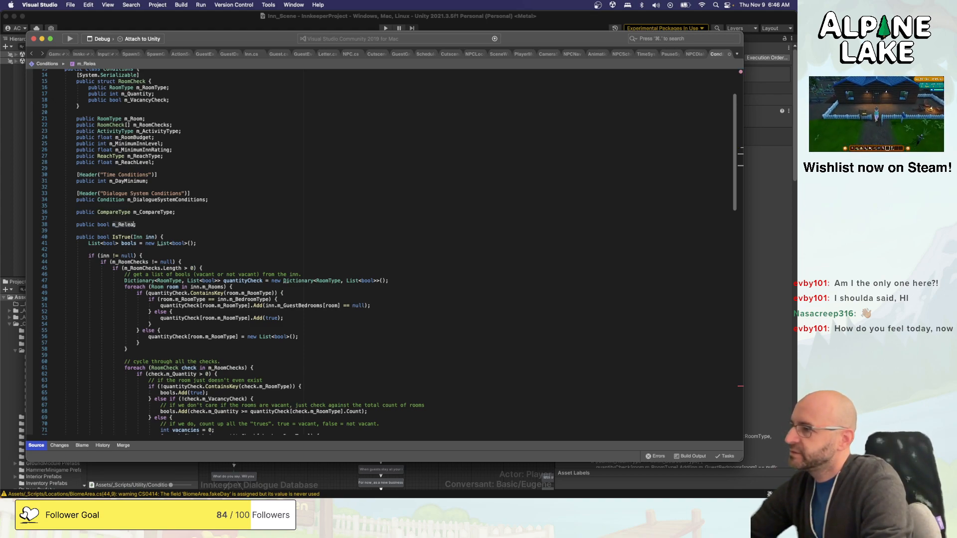
pyautogui.write('ersionOnly')
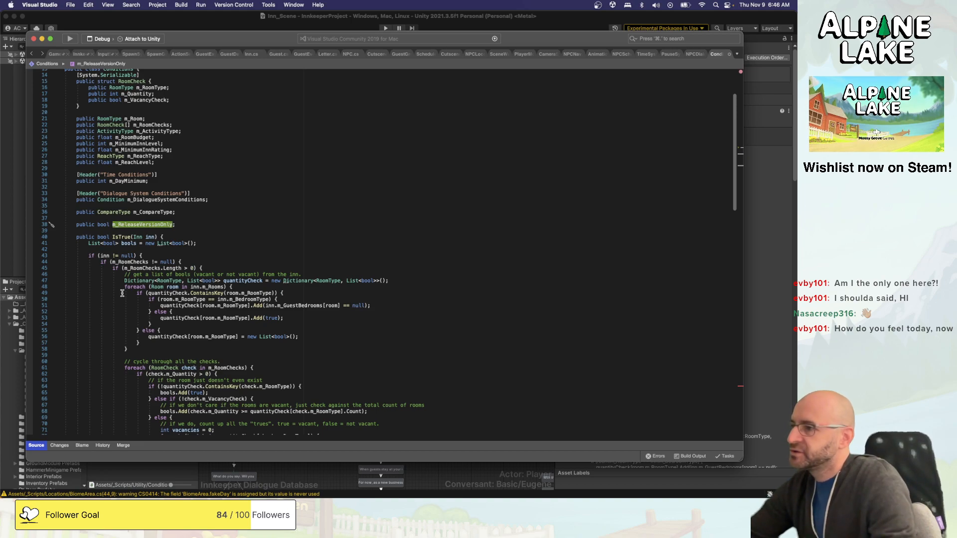
# Compare the outdated m_IsNotDemo reference near the end of IsTrue with the m_ReleaseVersionOnly field declaration.
pyautogui.scroll(-10, 152, 266)
pyautogui.scroll(-20, 152, 266)
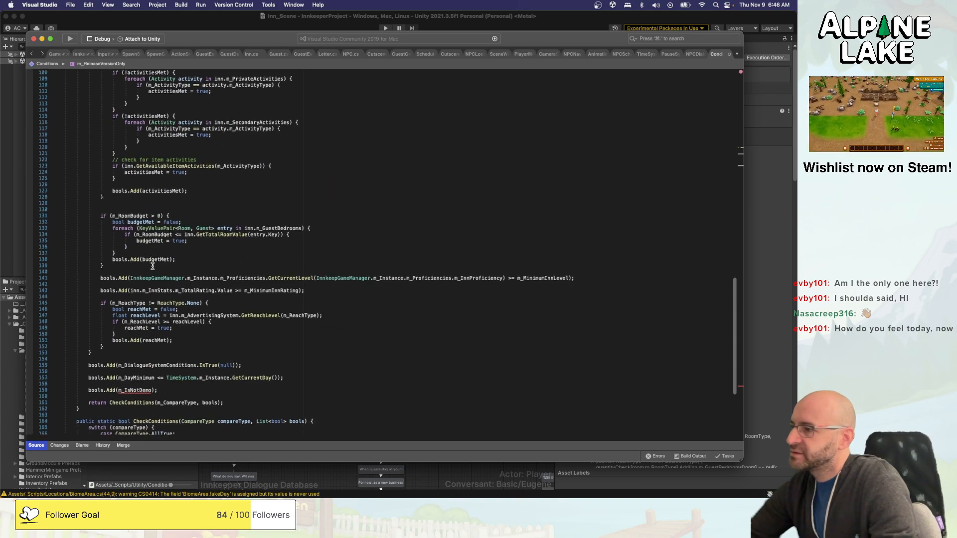
pyautogui.scroll(-1, 168, 306)
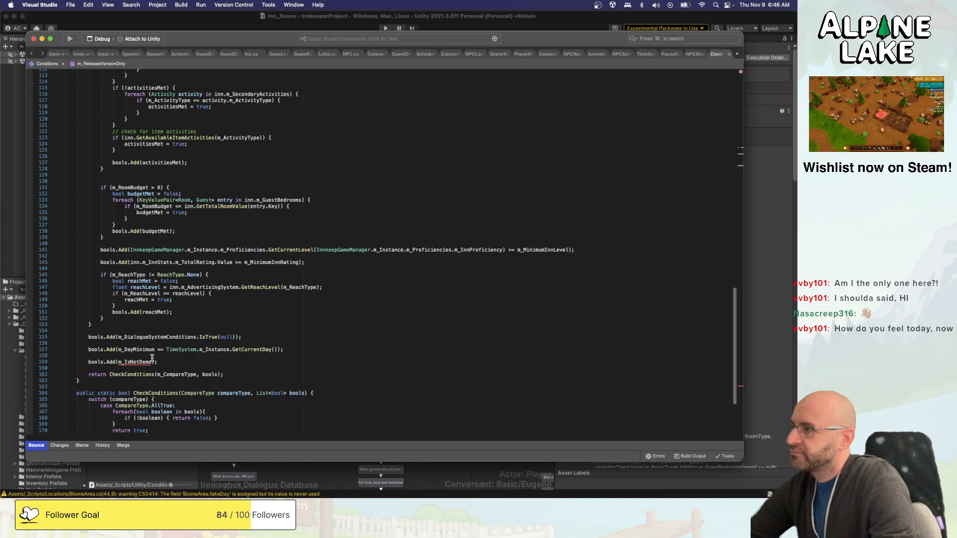
pyautogui.scroll(-1, 152, 358)
pyautogui.scroll(-1, 153, 355)
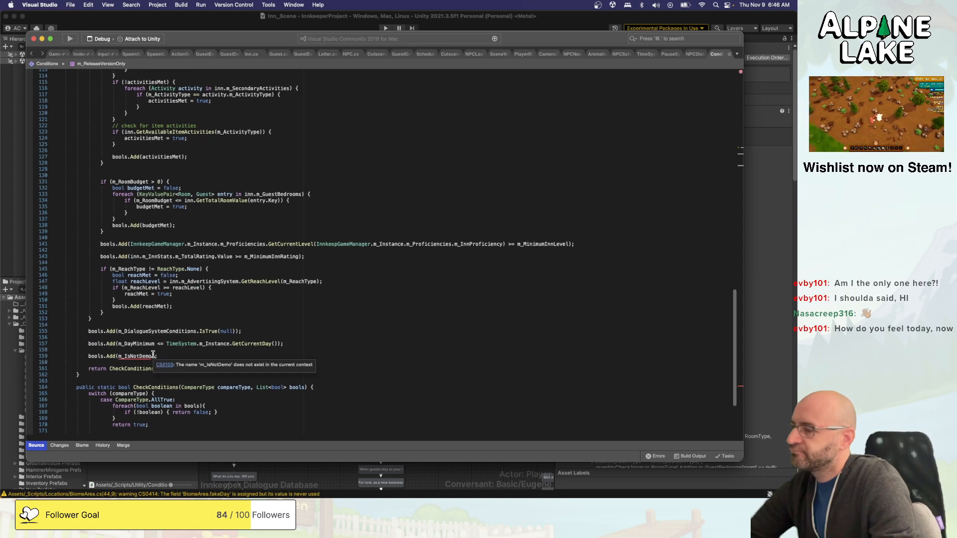
pyautogui.click(150, 356)
pyautogui.click(180, 349)
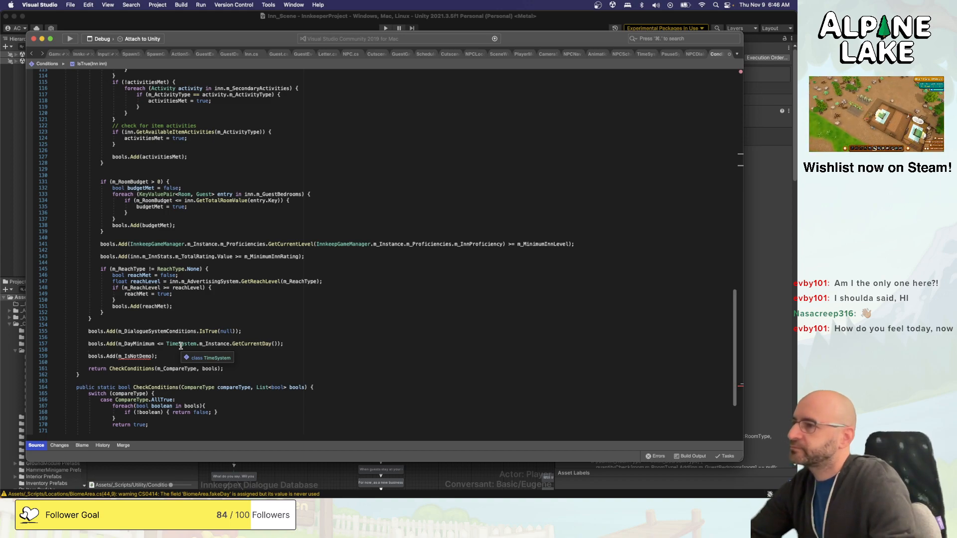
pyautogui.scroll(15, 261, 255)
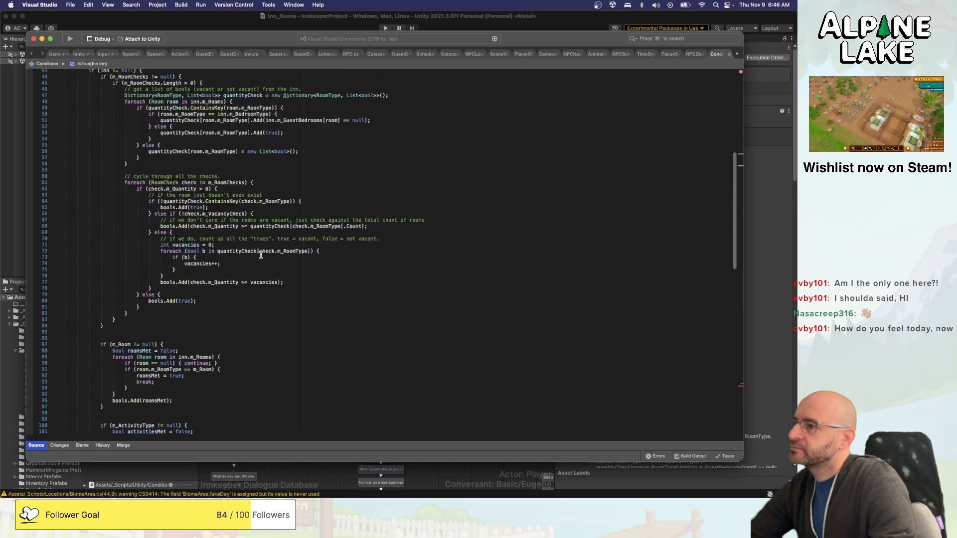
pyautogui.scroll(5, 261, 255)
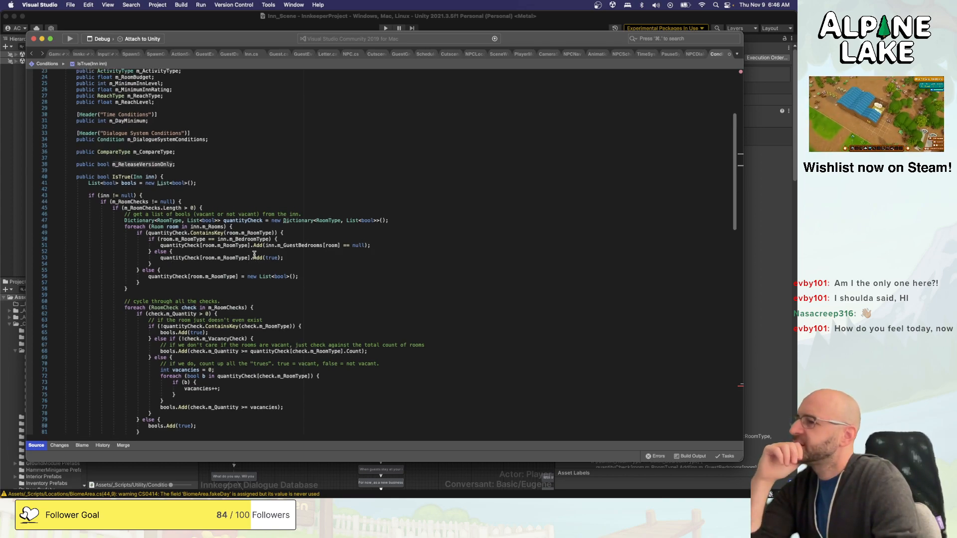
pyautogui.click(154, 165)
pyautogui.doubleClick(154, 165)
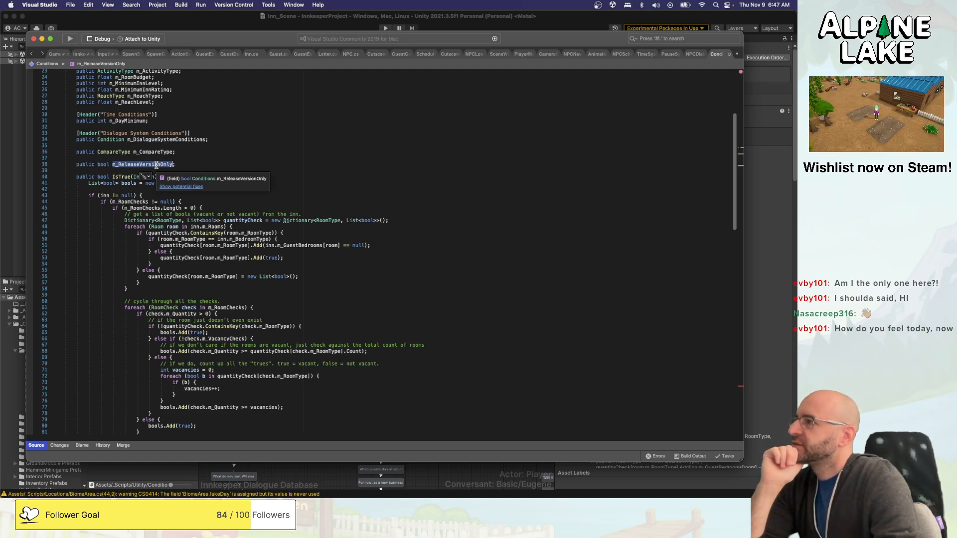
# Insert an empty if (m_IsReleaseVersionOnly) block between the m_DayMinimum check and the bools.Add(m_IsNotDemo) statement in IsTrue.
pyautogui.scroll(-20, 156, 164)
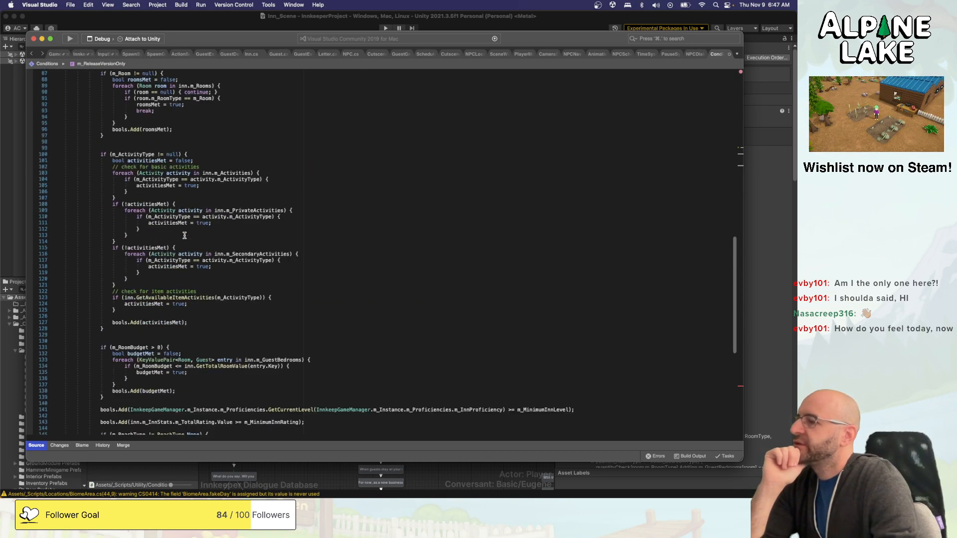
pyautogui.scroll(3, 184, 235)
pyautogui.click(100, 159)
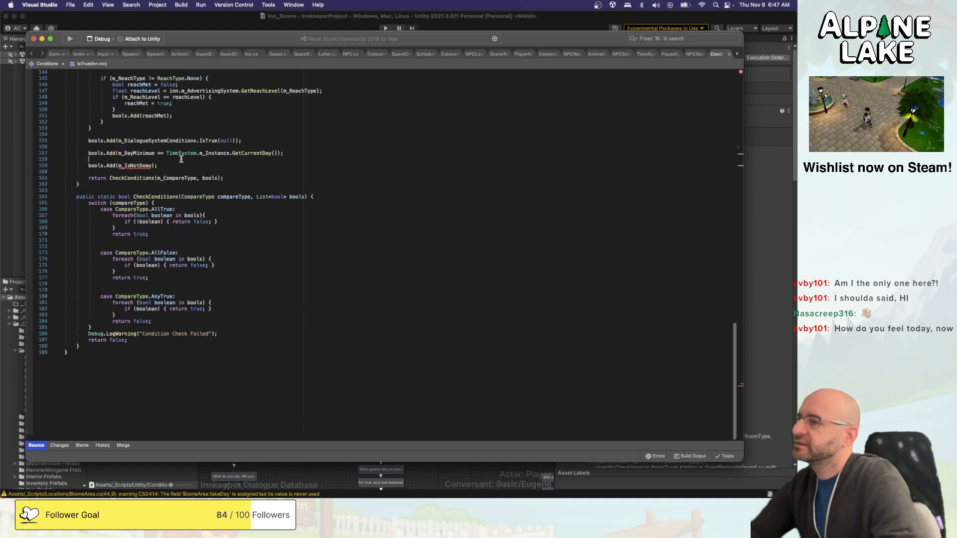
pyautogui.press('Return')
pyautogui.write('if (m_Is')
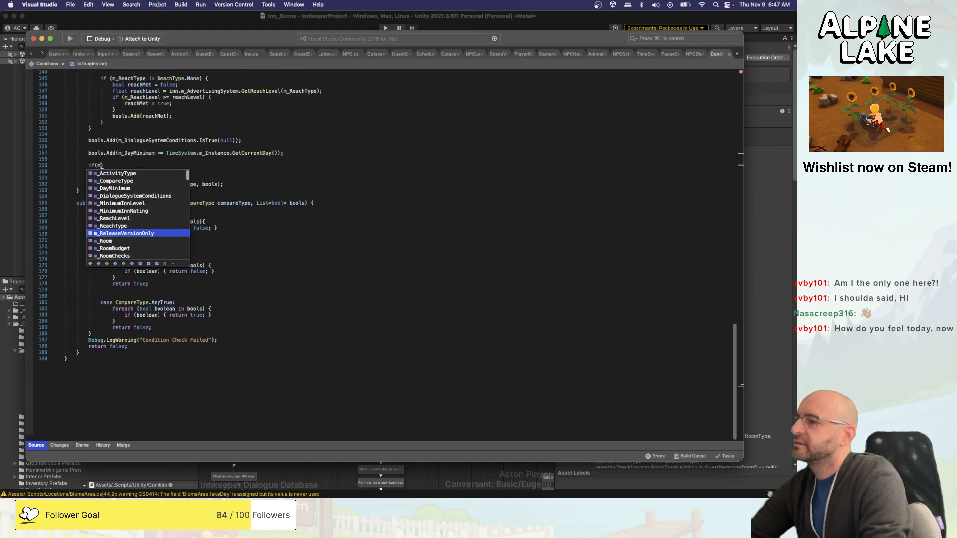
pyautogui.write('Release')
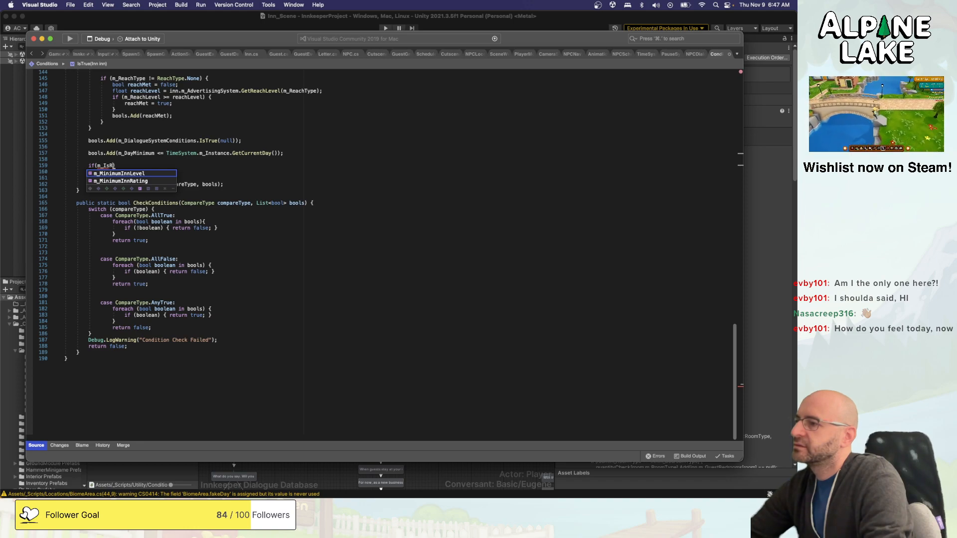
pyautogui.write('VersionOnly')
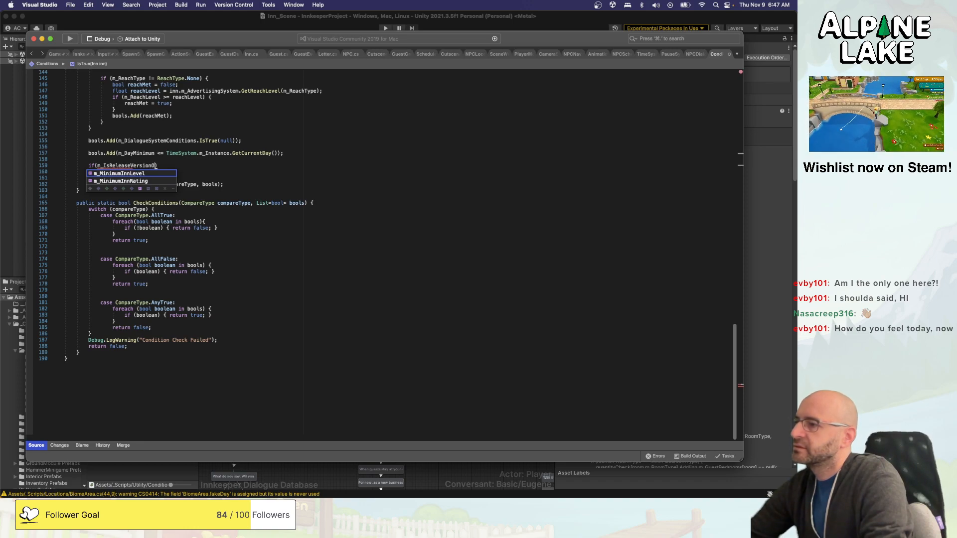
pyautogui.write(') {')
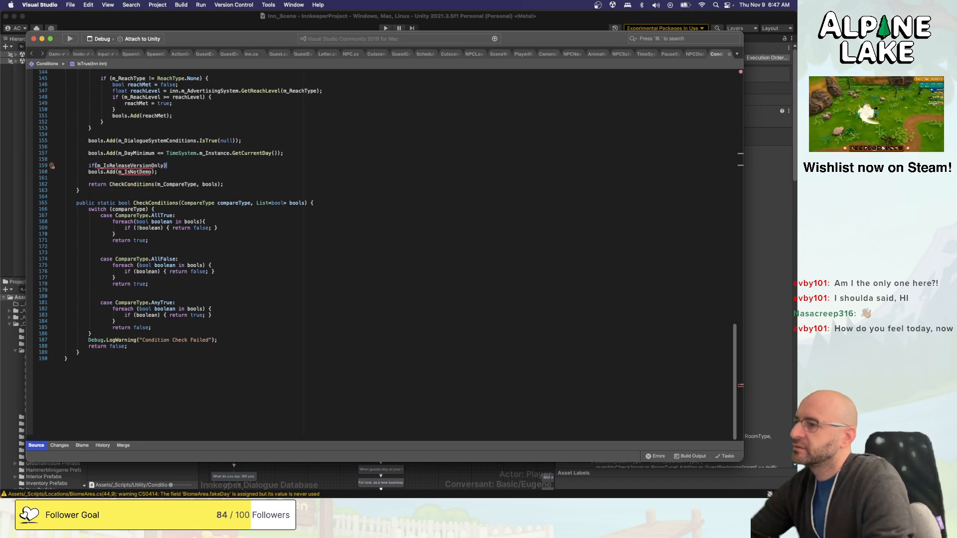
pyautogui.press('Return')
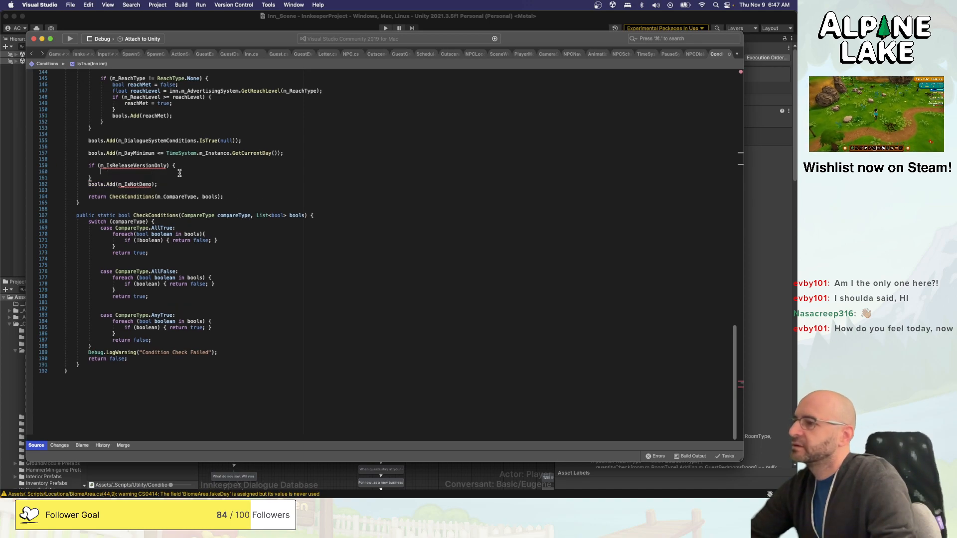
# Try renaming the m_ReleaseVersionOnly field declaration to m_IsReleaseVersionOnly.
pyautogui.scroll(20, 162, 170)
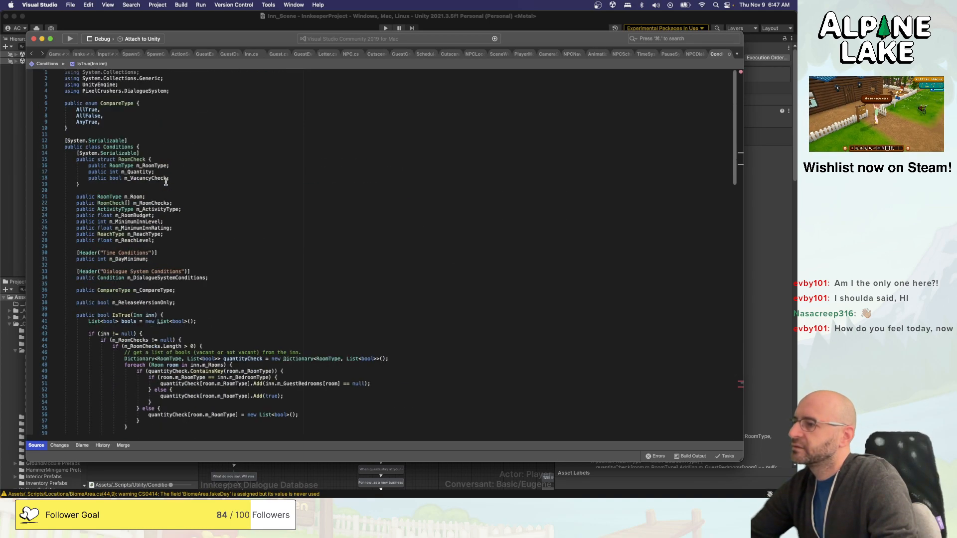
pyautogui.click(118, 303)
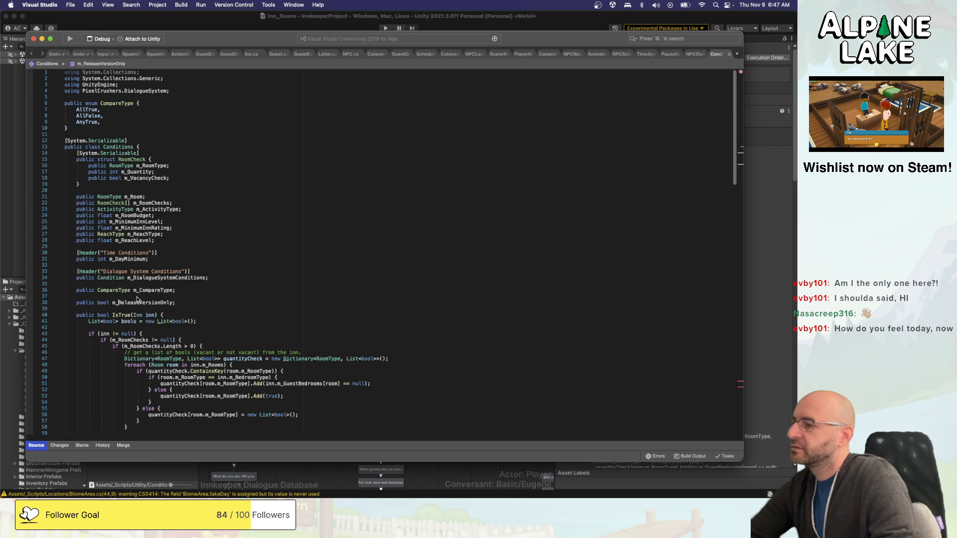
pyautogui.write('I')
pyautogui.press('BackSpace')
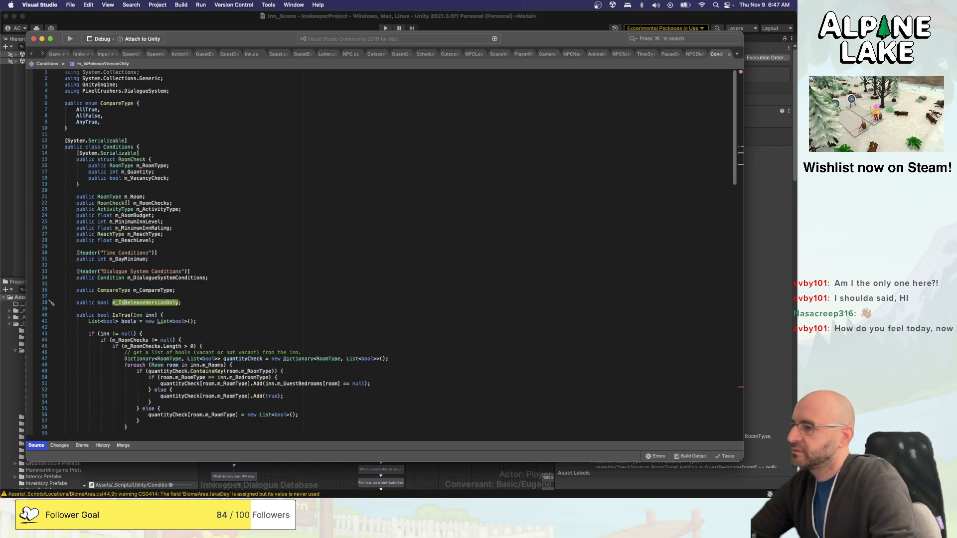
# Correct the new if condition in IsTrue to m_ReleaseVersionOnly.
pyautogui.scroll(-20, 127, 279)
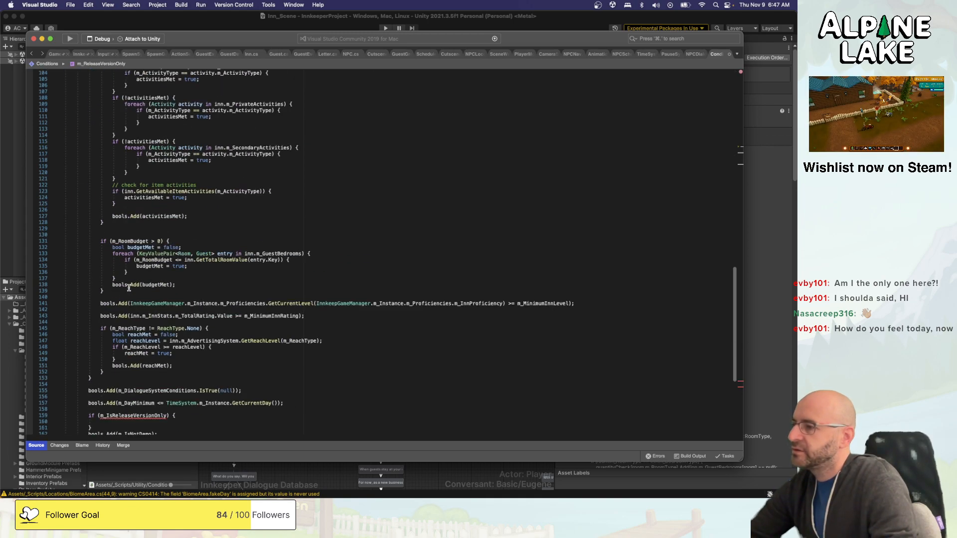
pyautogui.click(112, 384)
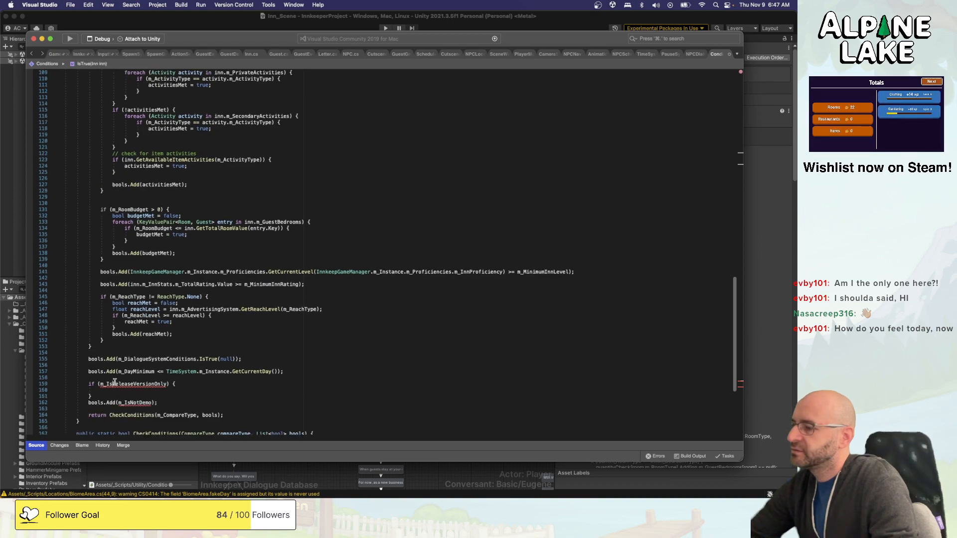
pyautogui.press('BackSpace')
pyautogui.press('BackSpace')
# Move the bools.Add(m_IsNotDemo) statement inside the if (m_ReleaseVersionOnly) block, indent it and delete the blank line above it.
pyautogui.press('Down')
pyautogui.press('Down')
pyautogui.press('Down')
pyautogui.hotkey('alt', 'Up')
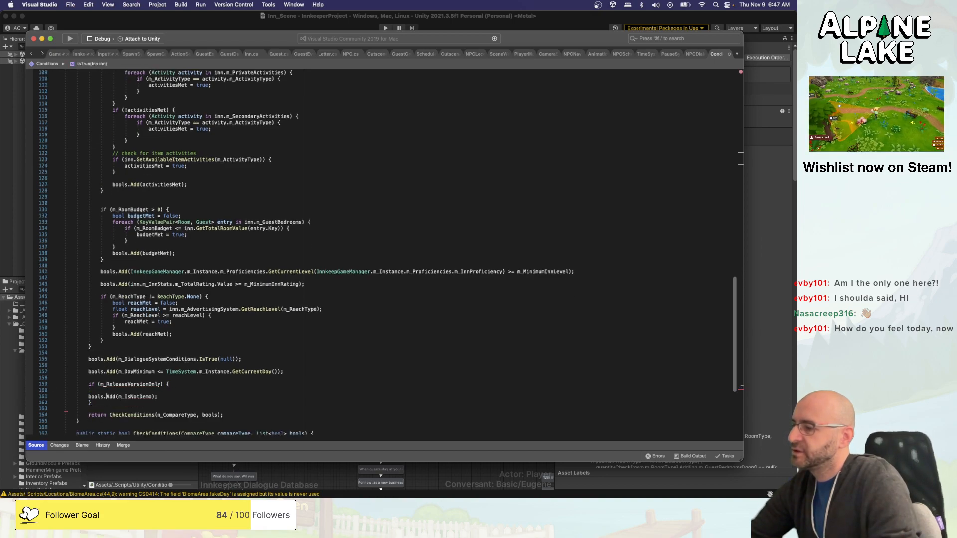
pyautogui.press('Tab')
pyautogui.press('Up')
pyautogui.press('shift+super+Left')
pyautogui.press('BackSpace')
pyautogui.press('BackSpace')
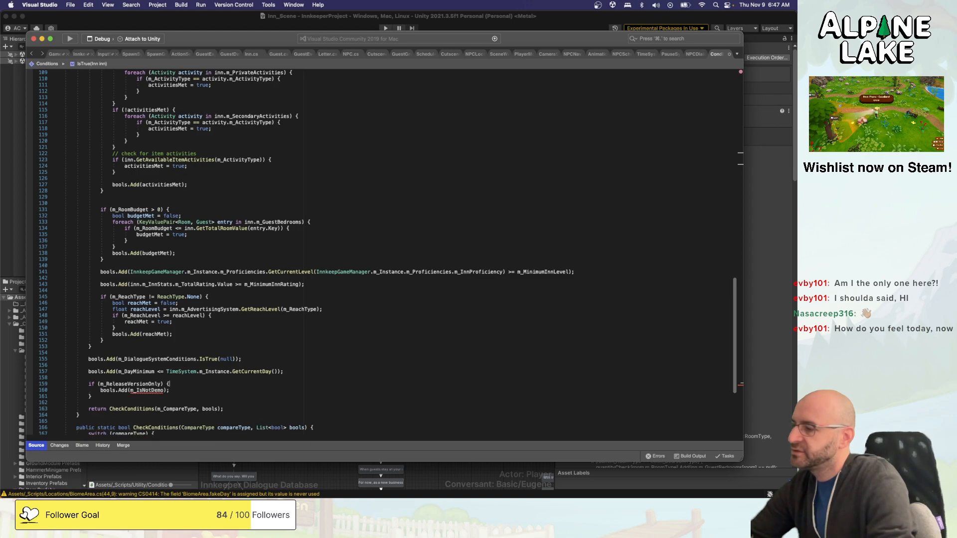
# Replace the m_IsNotDemo argument of bools.Add with InnkeepGameManager.m_Instance.m_DemoMode.
pyautogui.press('Left')
pyautogui.press('Left')
pyautogui.hotkey('alt', 'BackSpace')
pyautogui.write('Innke')
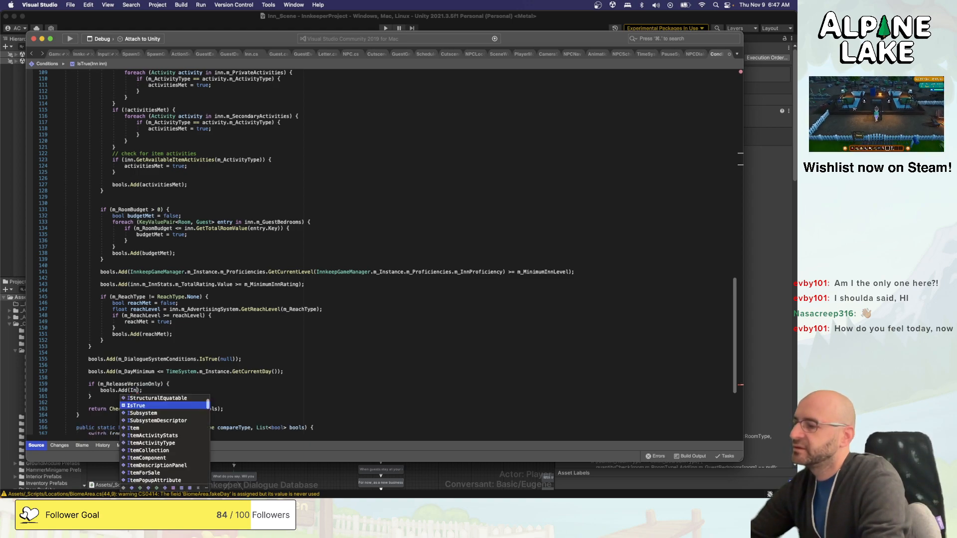
pyautogui.press('Tab')
pyautogui.write('.minst')
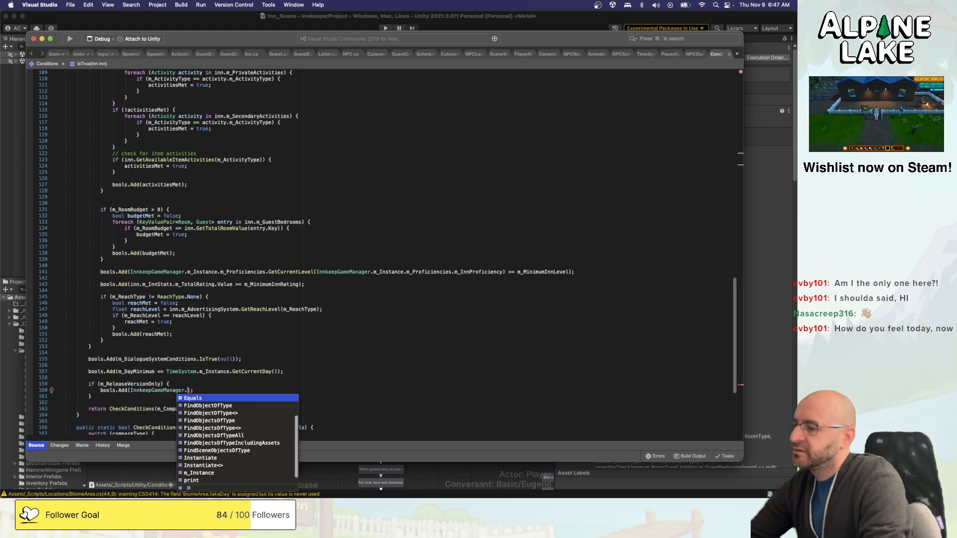
pyautogui.press('Tab')
pyautogui.write('.demo')
pyautogui.press('Tab')
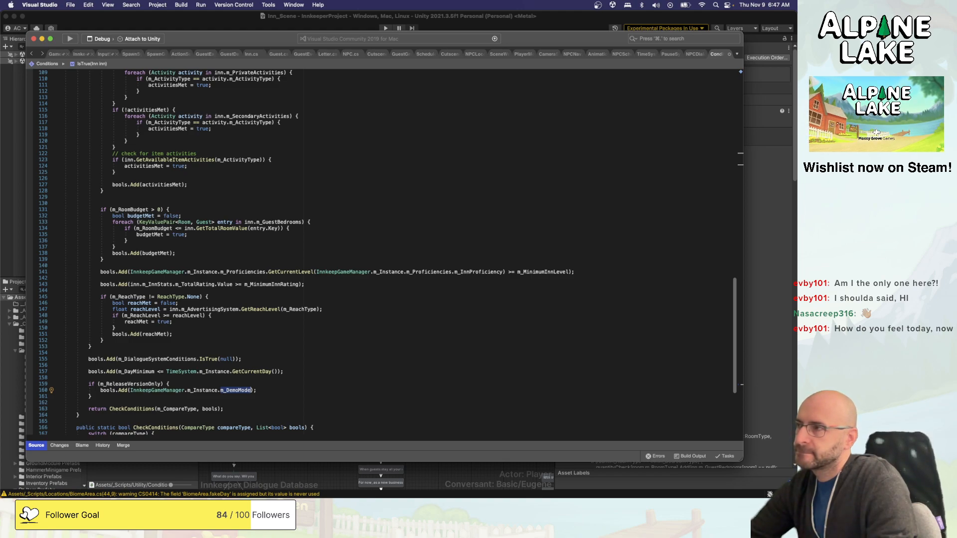
# Review the if (m_ReleaseVersionOnly) block and the m_DemoMode value it passes to bools.Add.
pyautogui.scroll(-1, 204, 351)
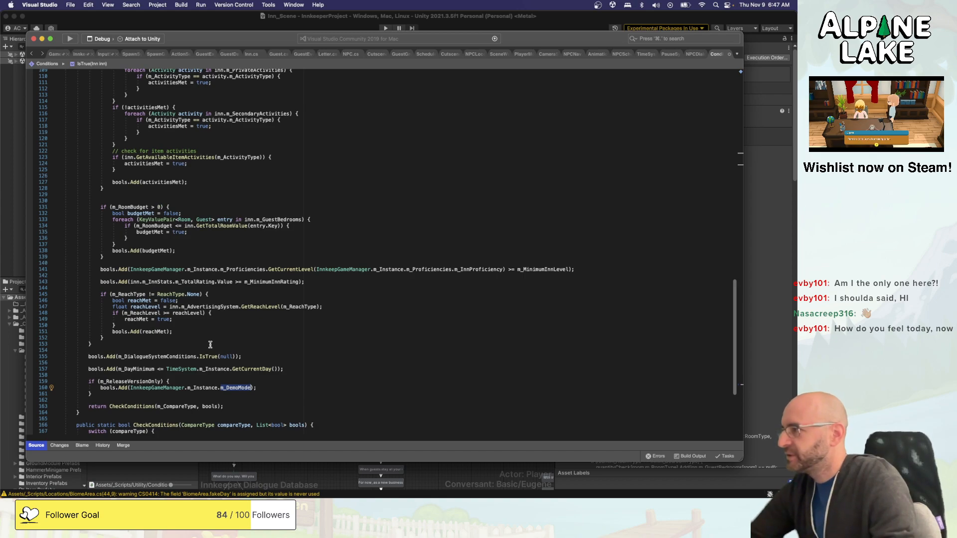
pyautogui.scroll(-3, 210, 344)
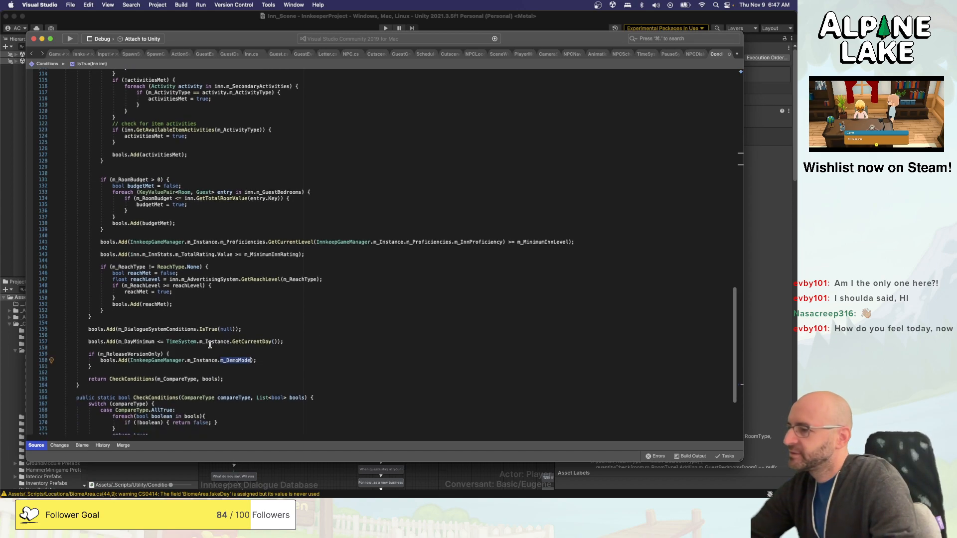
pyautogui.click(149, 353)
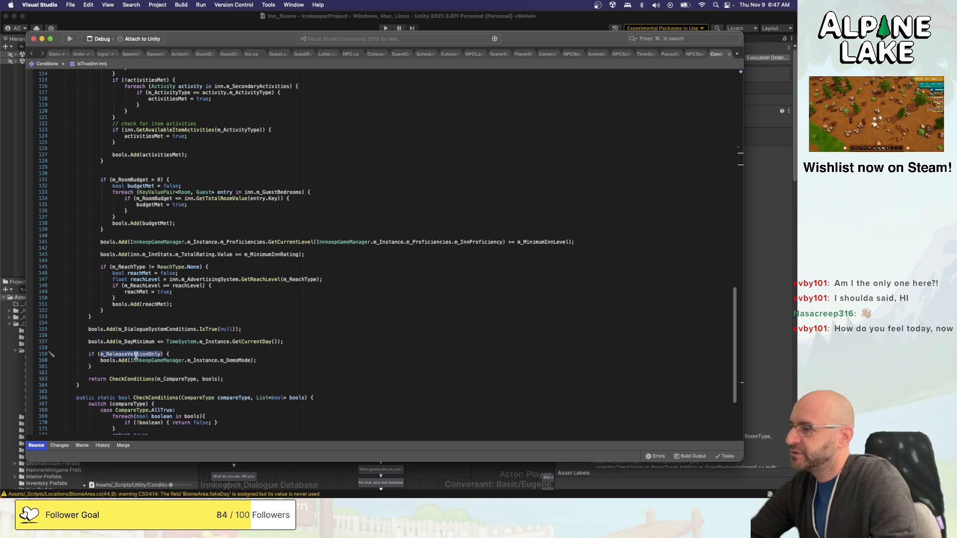
pyautogui.scroll(-1, 138, 354)
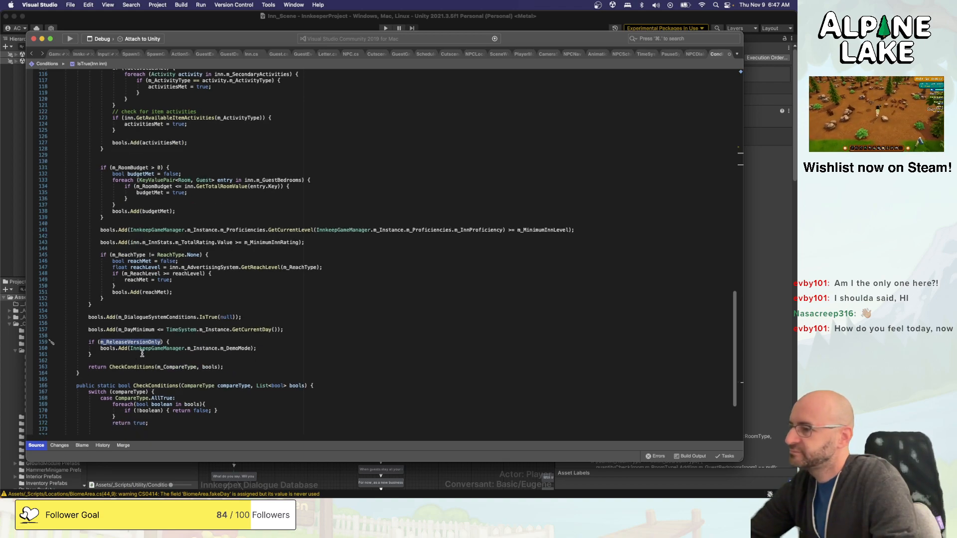
pyautogui.scroll(-1, 142, 354)
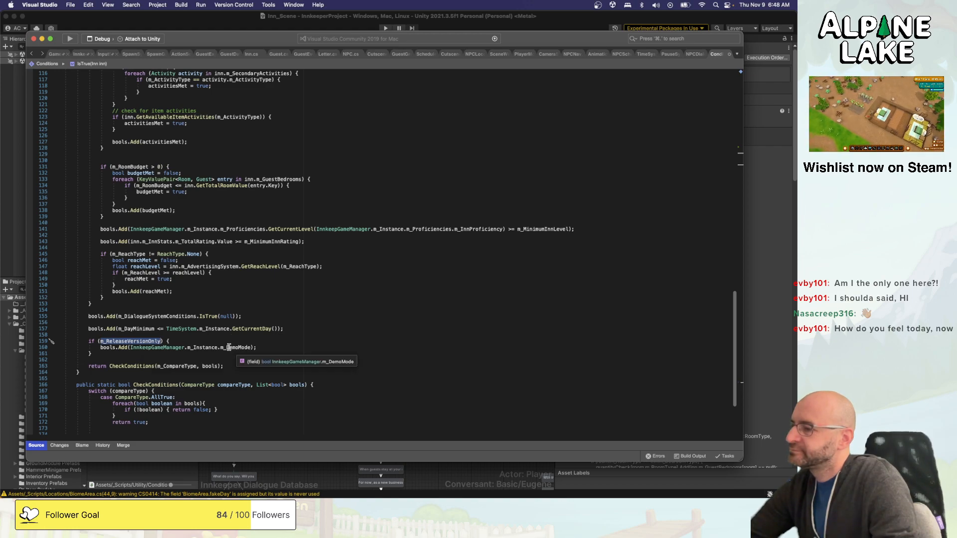
pyautogui.scroll(-1, 228, 347)
pyautogui.scroll(-1, 228, 348)
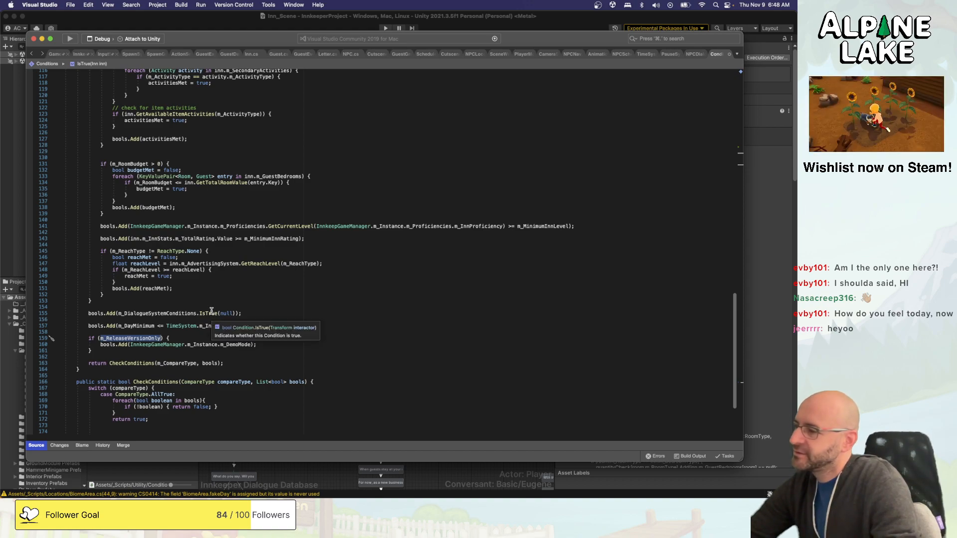
pyautogui.click(123, 350)
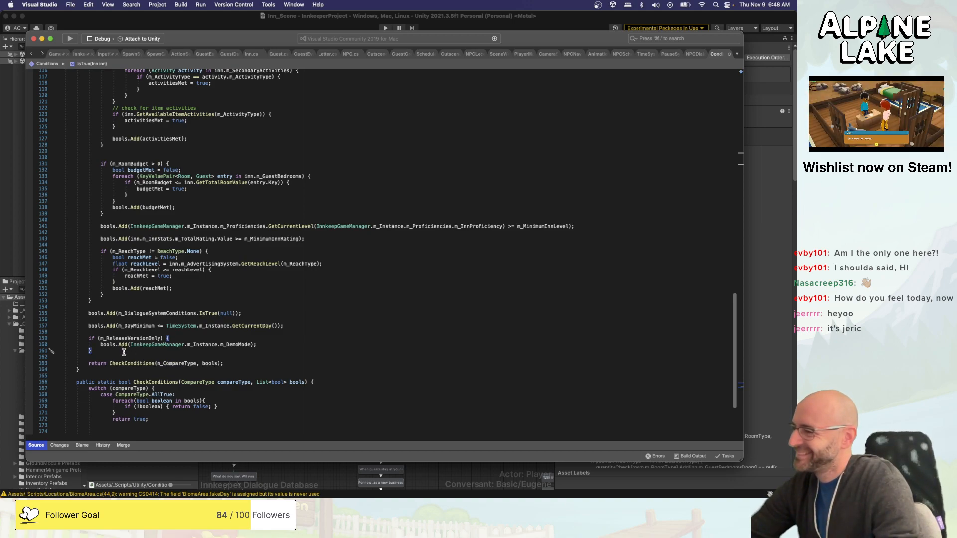
# Delete the trailing whitespace after the bools.Add(InnkeepGameManager.m_Instance.m_DemoMode) statement.
pyautogui.click(269, 344)
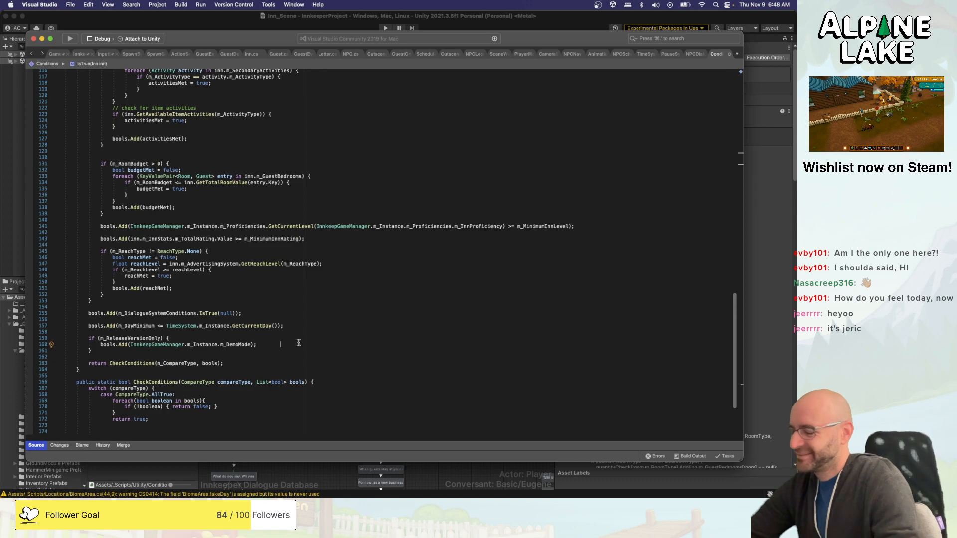
pyautogui.press('BackSpace')
pyautogui.press('BackSpace')
pyautogui.press('BackSpace')
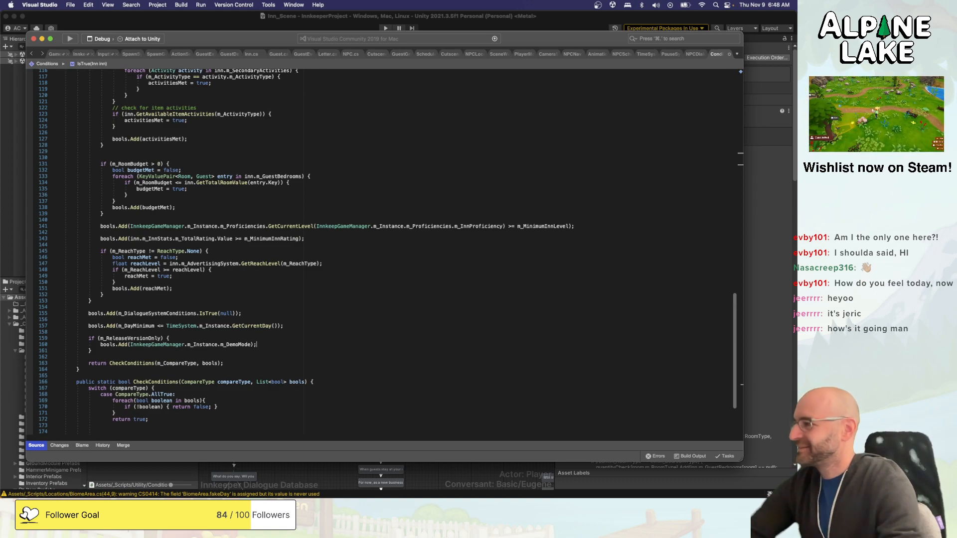
pyautogui.click(334, 350)
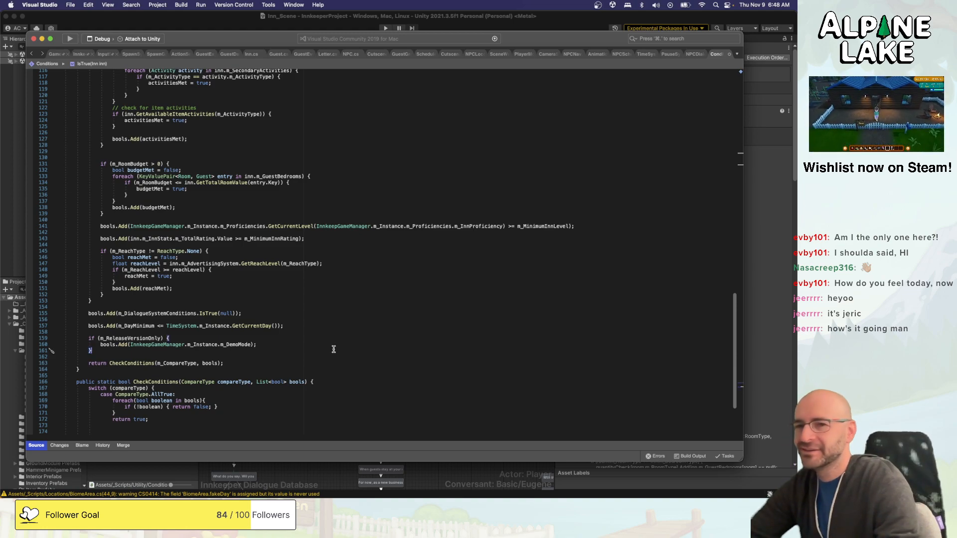
pyautogui.click(331, 327)
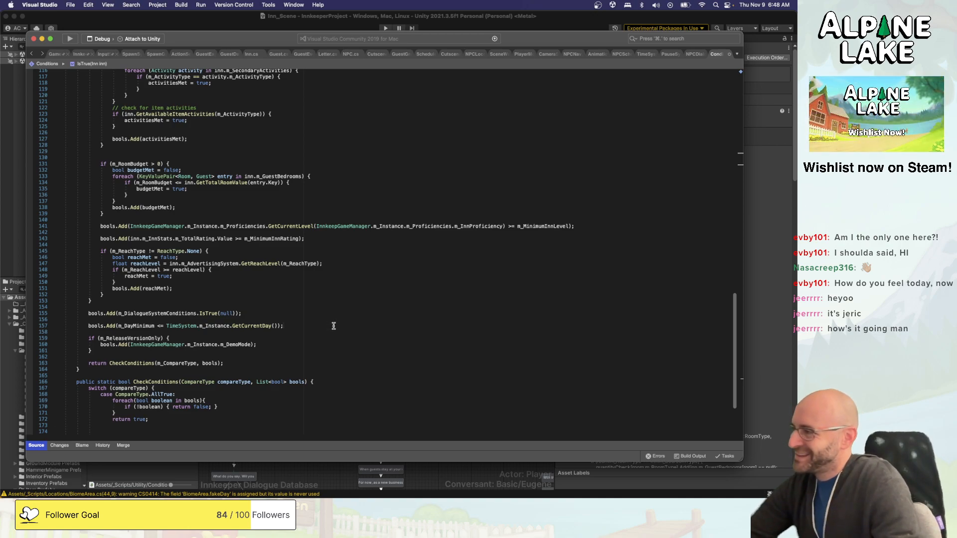
pyautogui.click(327, 346)
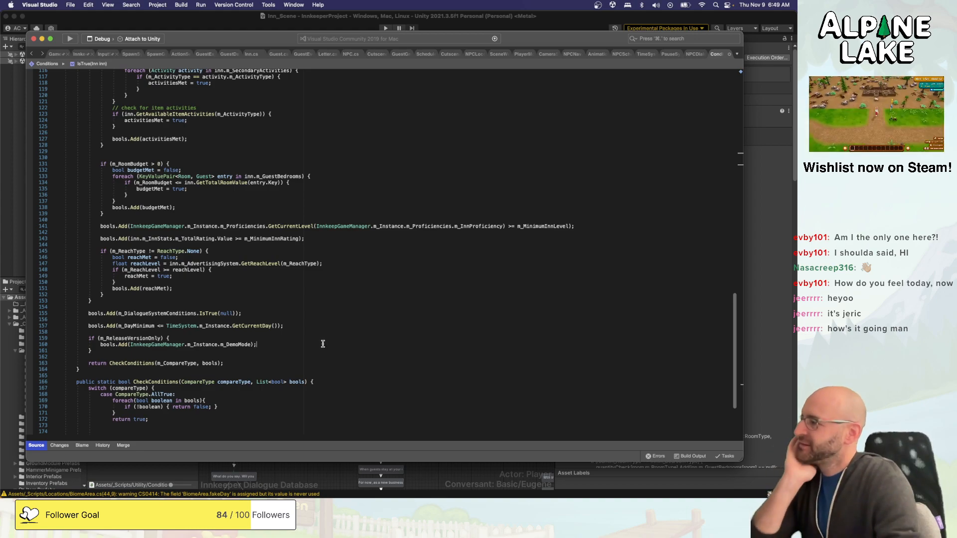
pyautogui.scroll(10, 317, 333)
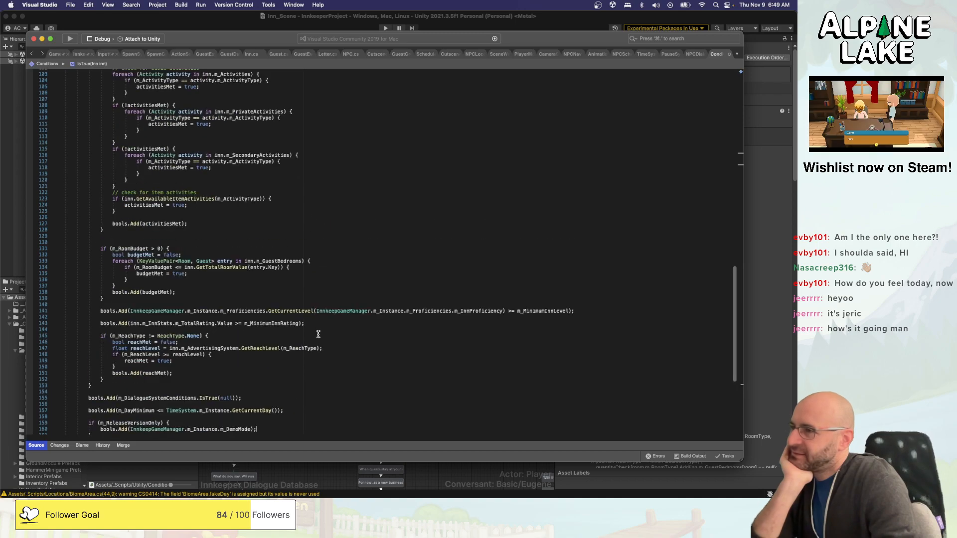
# Switch to Unity, search the project assets for "scary letter" and select the Letter Quest Scary Letter START asset.
pyautogui.click(238, 25)
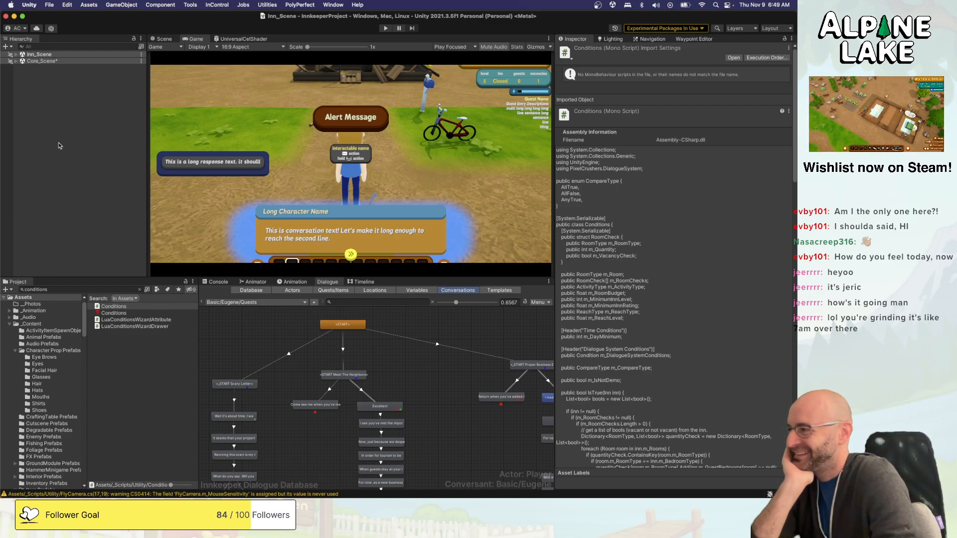
pyautogui.click(58, 146)
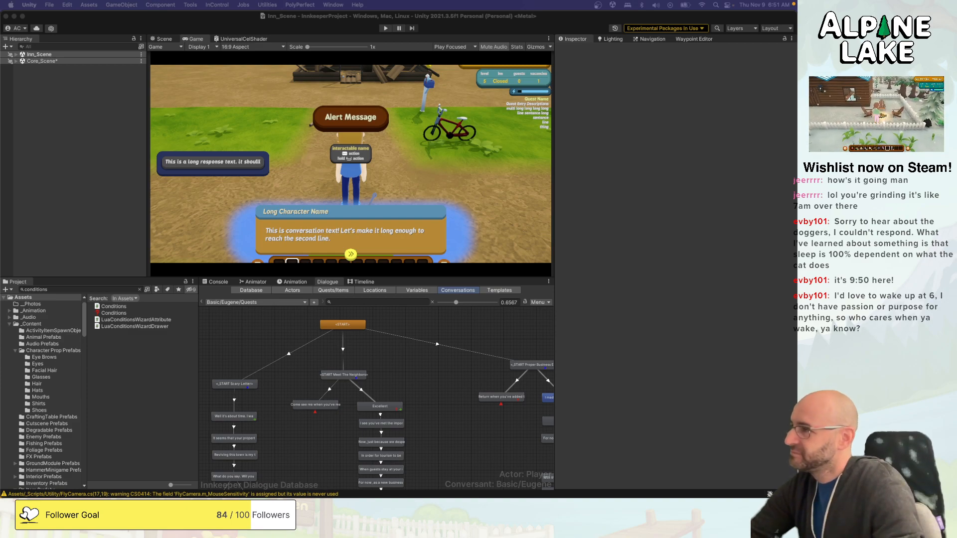
pyautogui.click(76, 167)
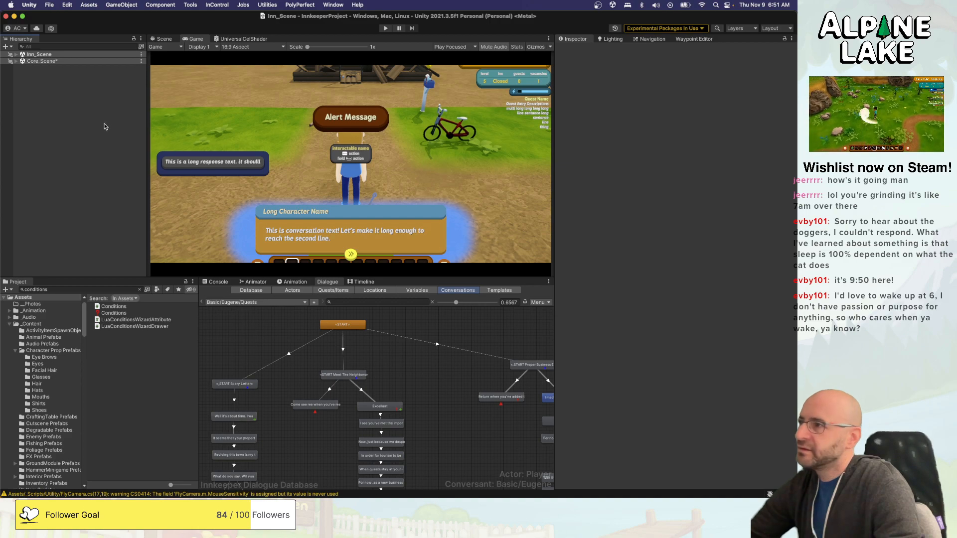
pyautogui.doubleClick(93, 290)
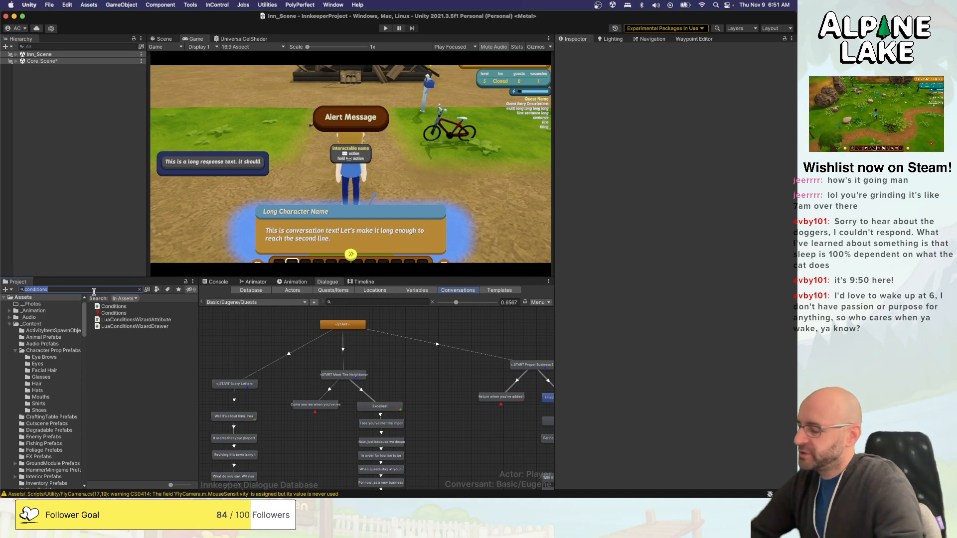
pyautogui.write('l')
pyautogui.press('BackSpace')
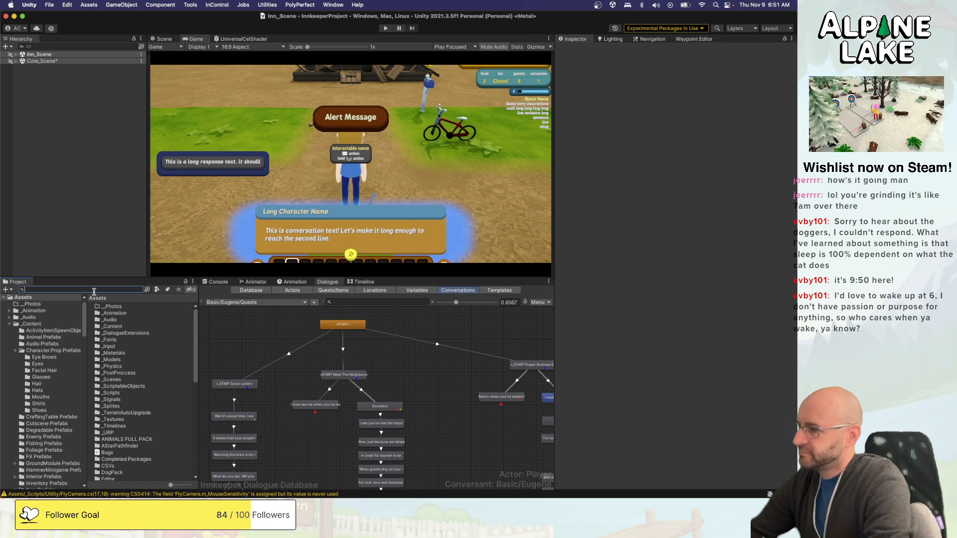
pyautogui.write('sc')
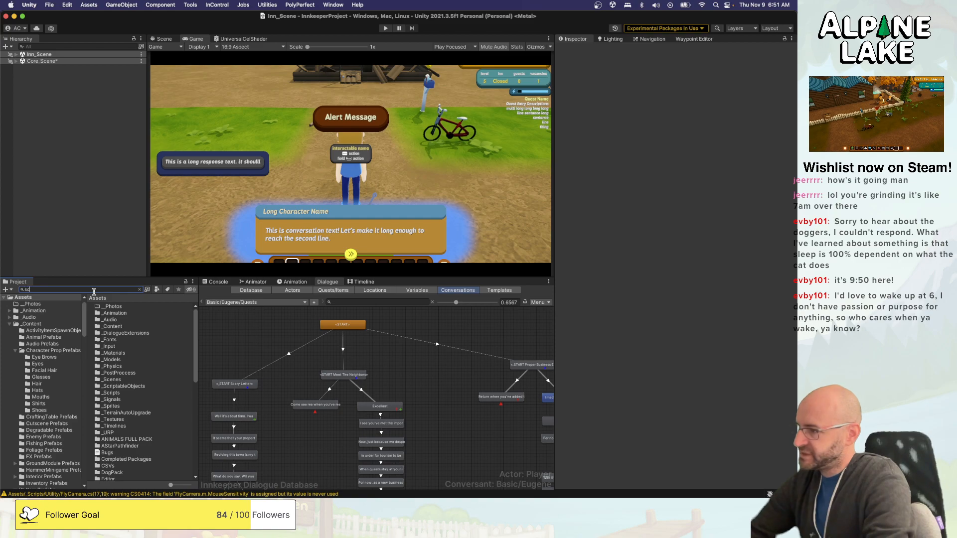
pyautogui.write('ary letter')
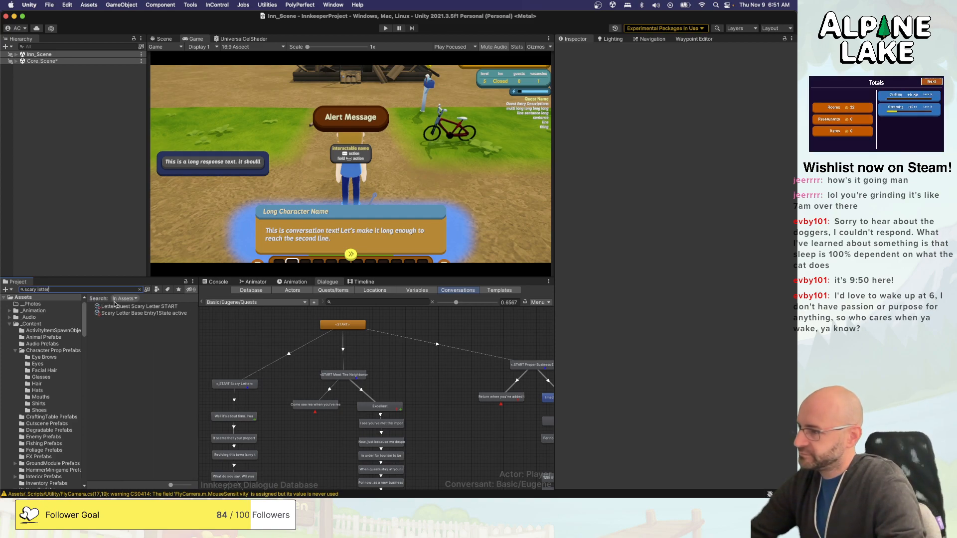
pyautogui.click(130, 307)
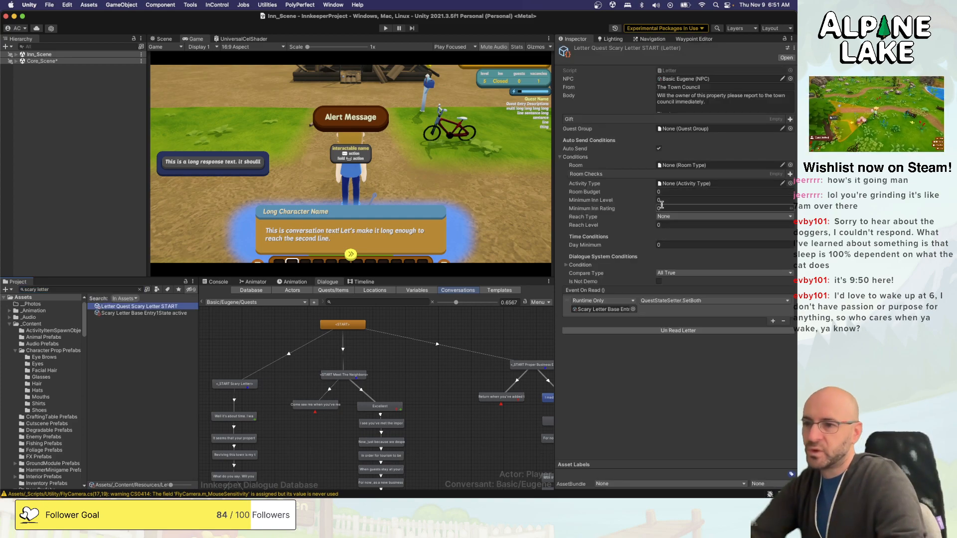
# Look at the Compare Type options in the scary letter's auto-send conditions and close the list without choosing one.
pyautogui.click(667, 276)
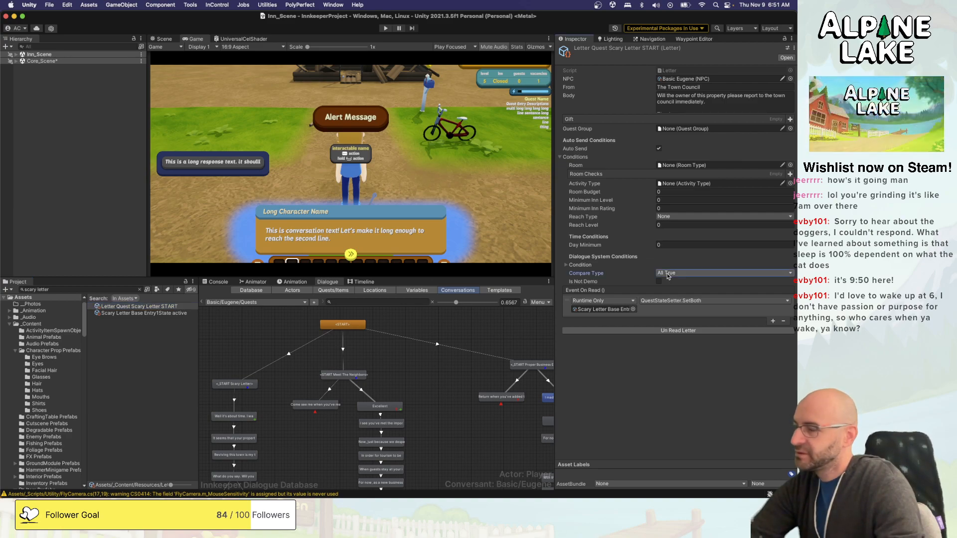
pyautogui.click(669, 275)
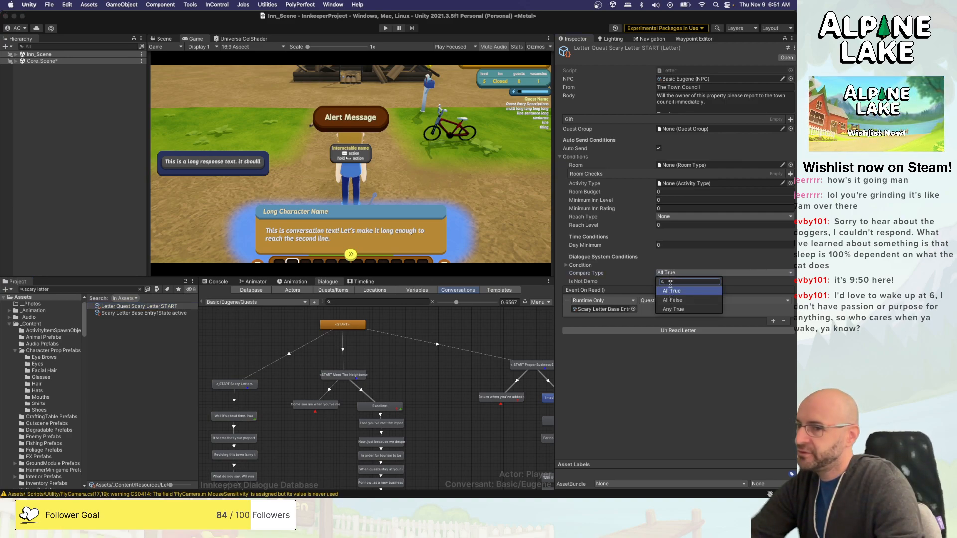
pyautogui.click(645, 375)
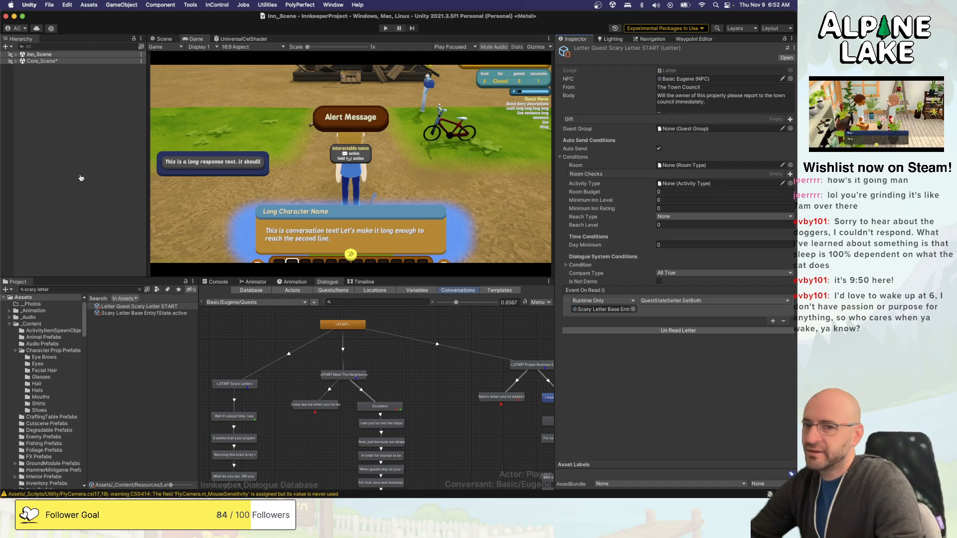
# Switch to Visual Studio and declare a public enum named ReleaseState with an empty body below the CompareType enum in the Conditions script.
pyautogui.press('super+Tab')
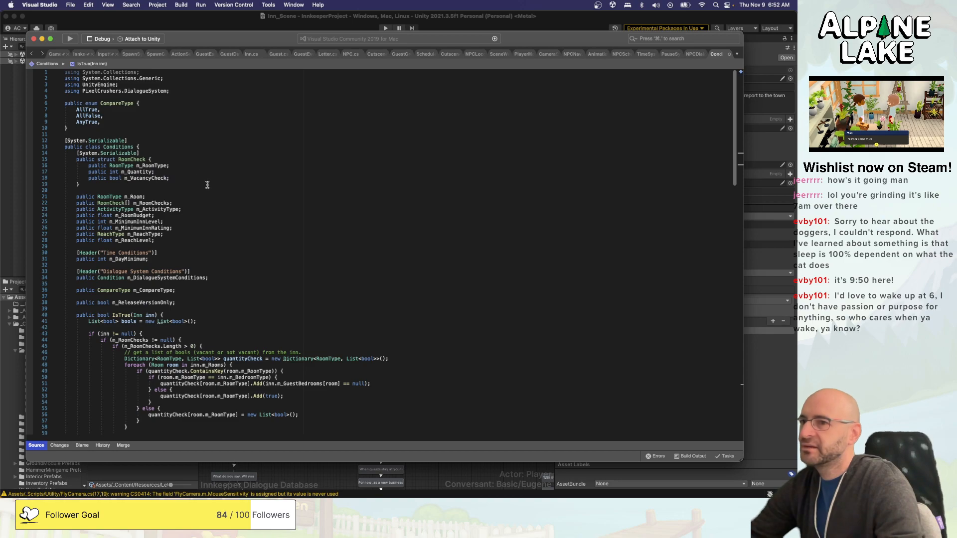
pyautogui.click(222, 125)
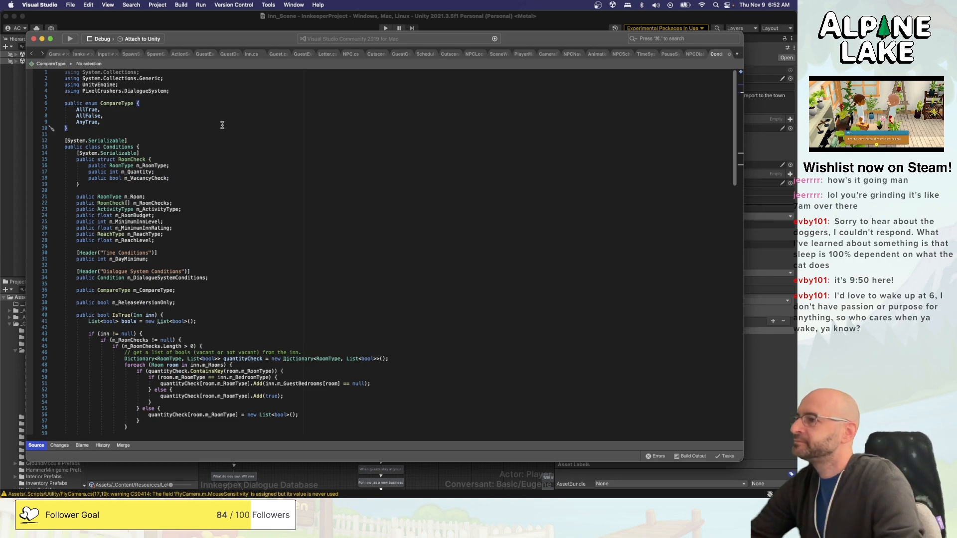
pyautogui.press('Return')
pyautogui.press('Return')
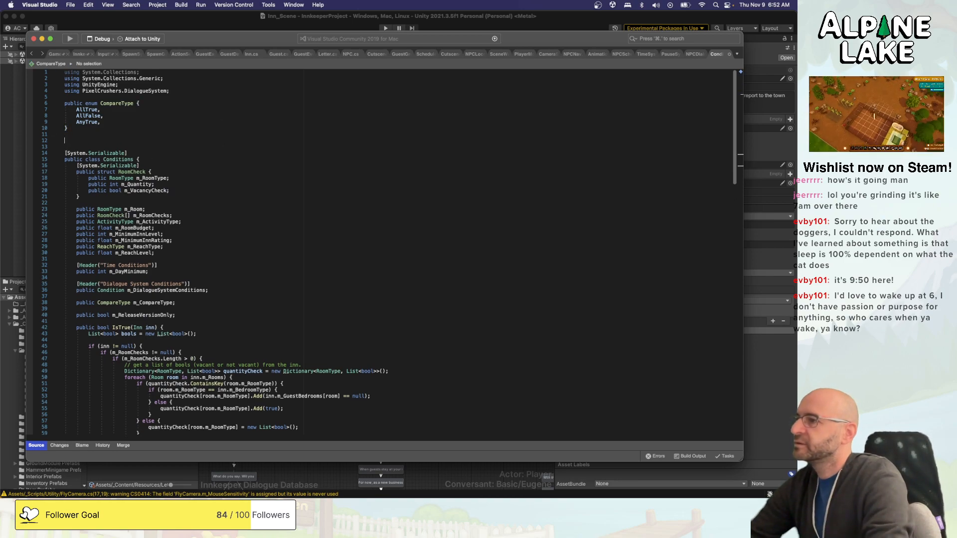
pyautogui.write('public enum ')
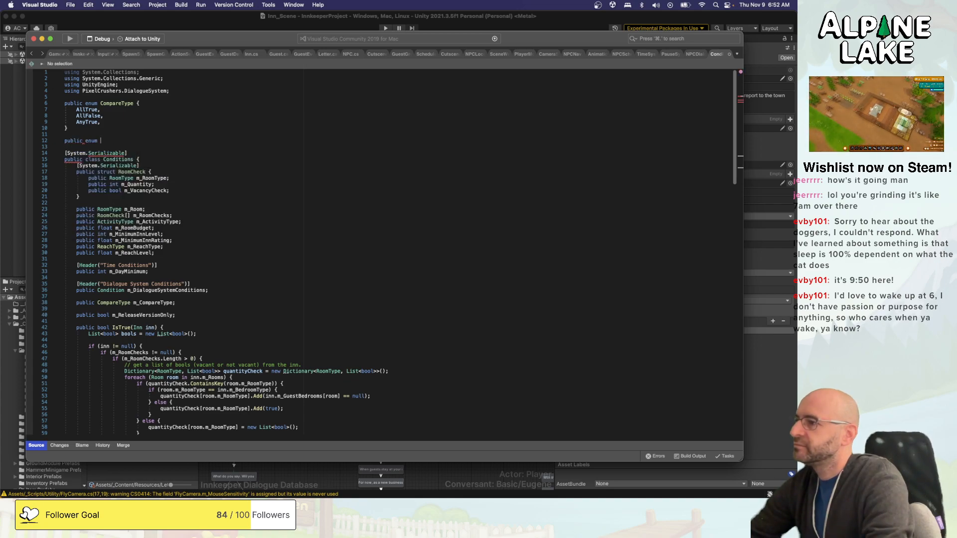
pyautogui.write('ReleaseState')
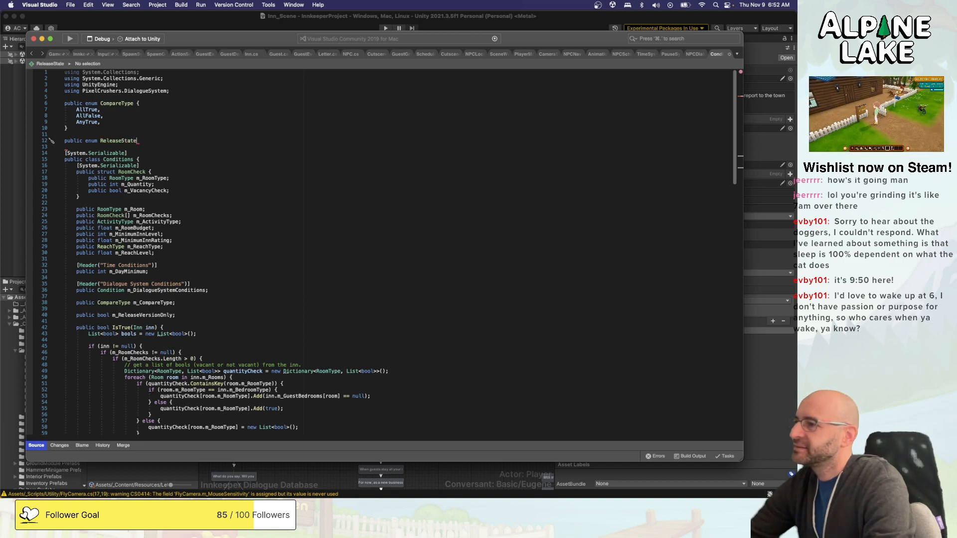
pyautogui.write('(')
pyautogui.press('BackSpace')
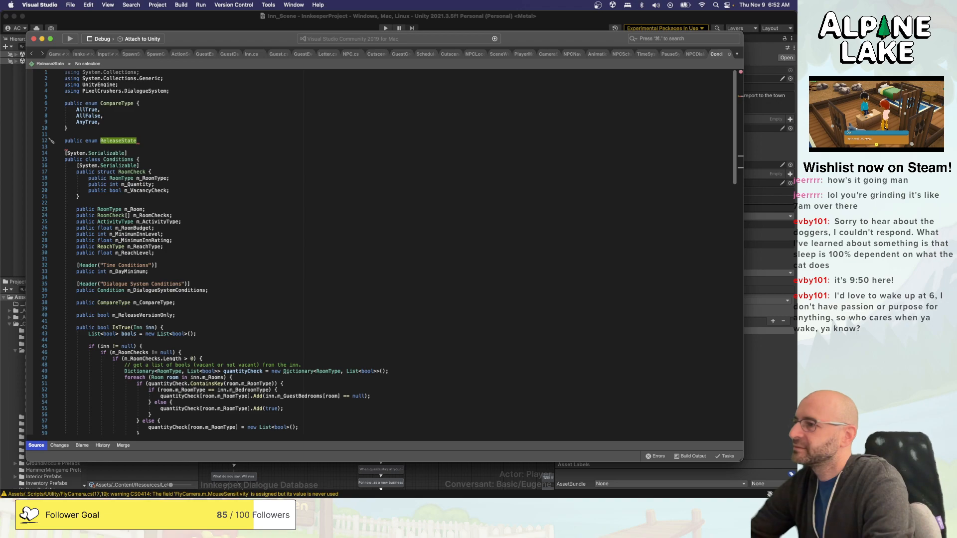
pyautogui.write('{')
pyautogui.press('Return')
pyautogui.press('Return')
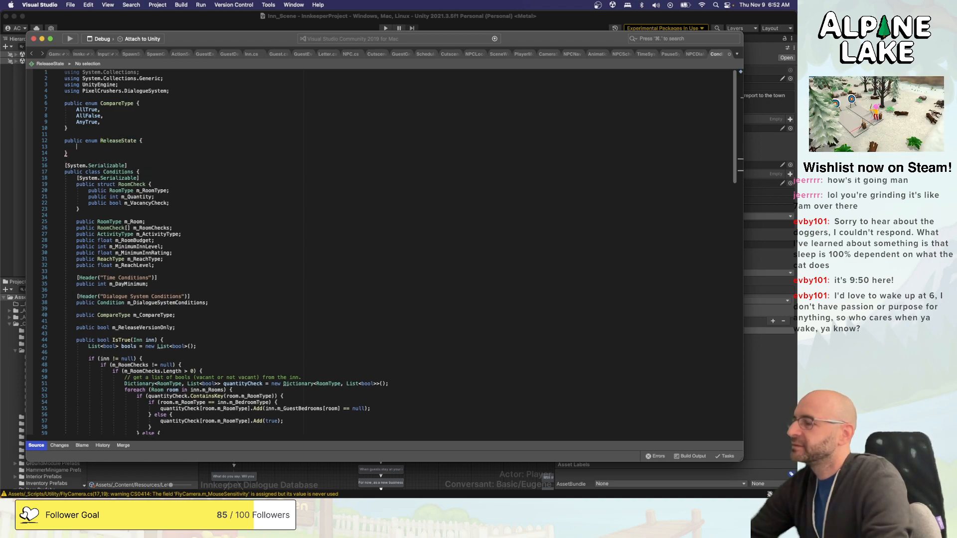
# Add the members Any, DemoOnly and ReleaseOnly to the ReleaseState enum and save the script.
pyautogui.write('Any,')
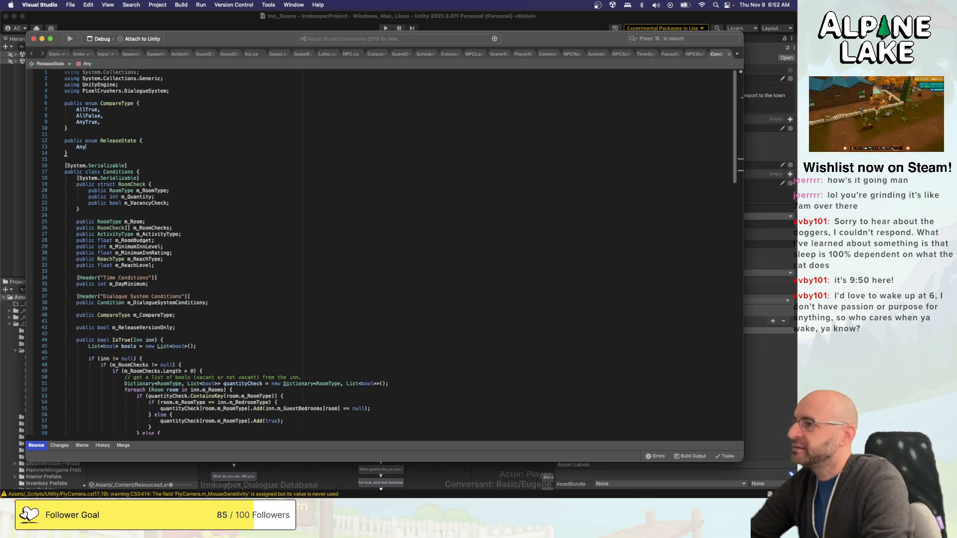
pyautogui.press('Return')
pyautogui.write('Demo')
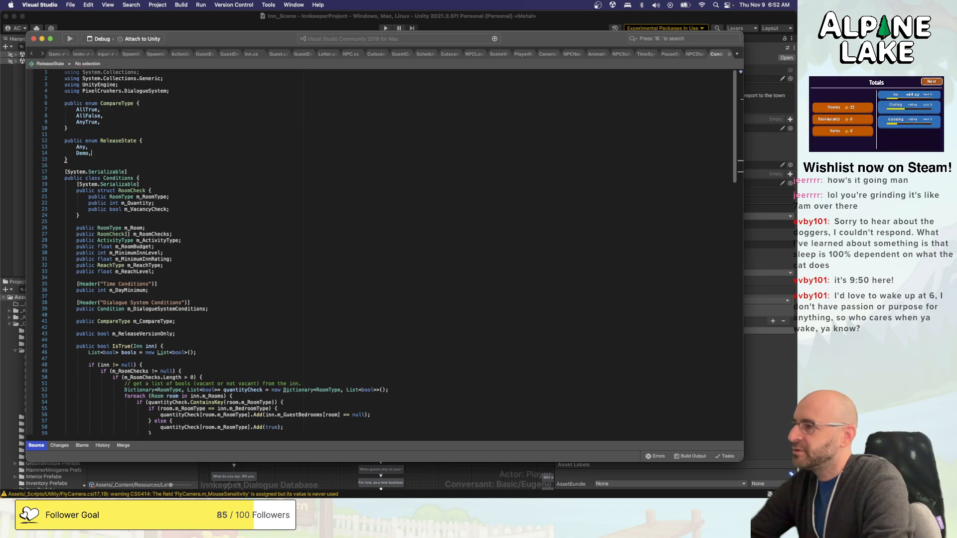
pyautogui.write('Only,')
pyautogui.press('Return')
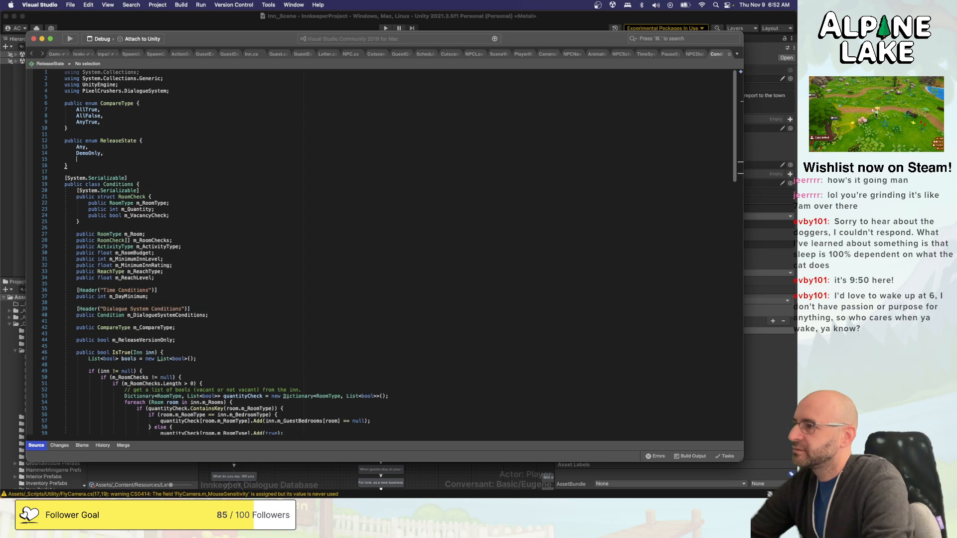
pyautogui.write('ReleaseOnly')
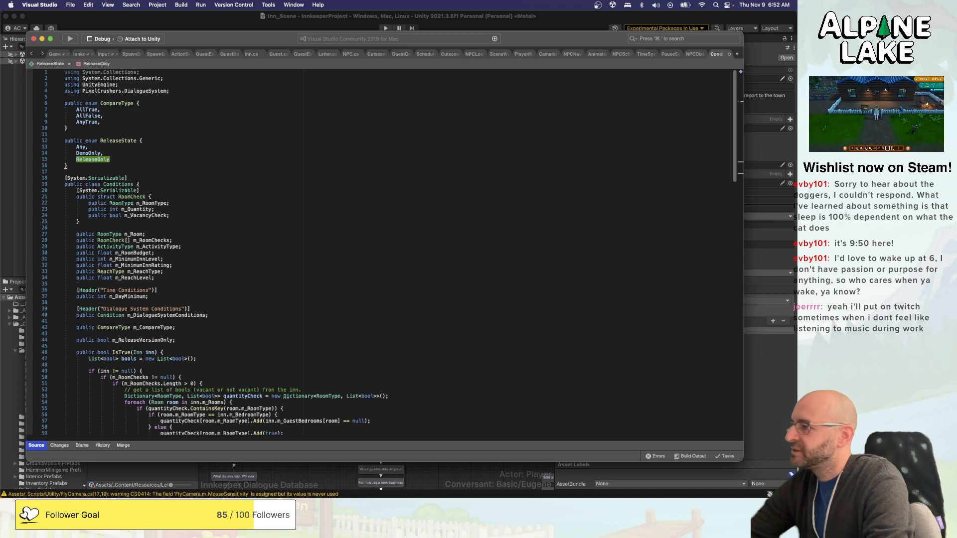
pyautogui.write(',')
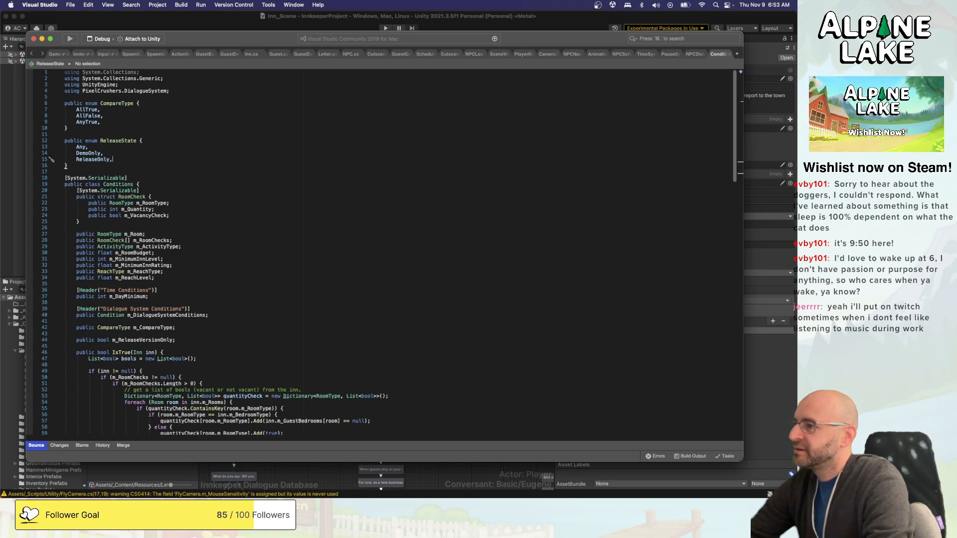
pyautogui.press('super+s')
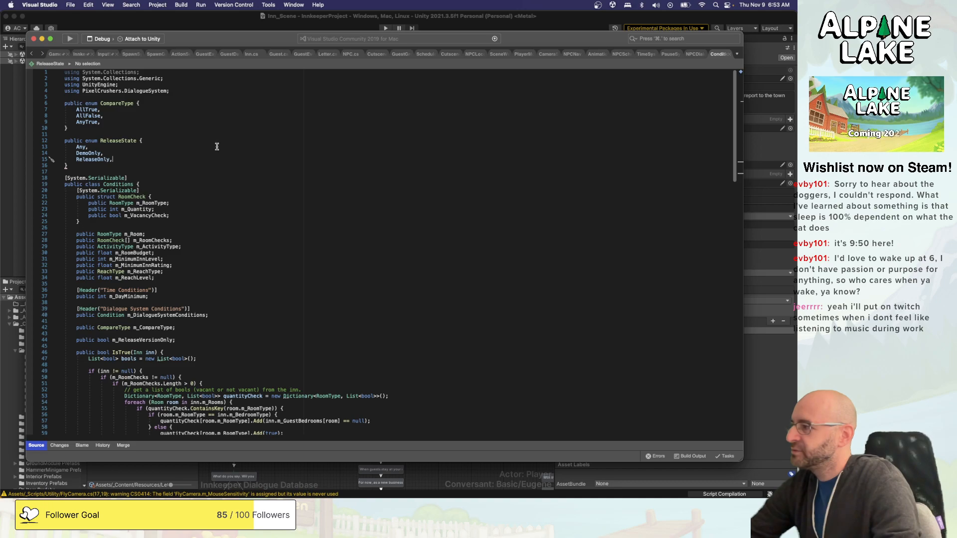
pyautogui.click(216, 147)
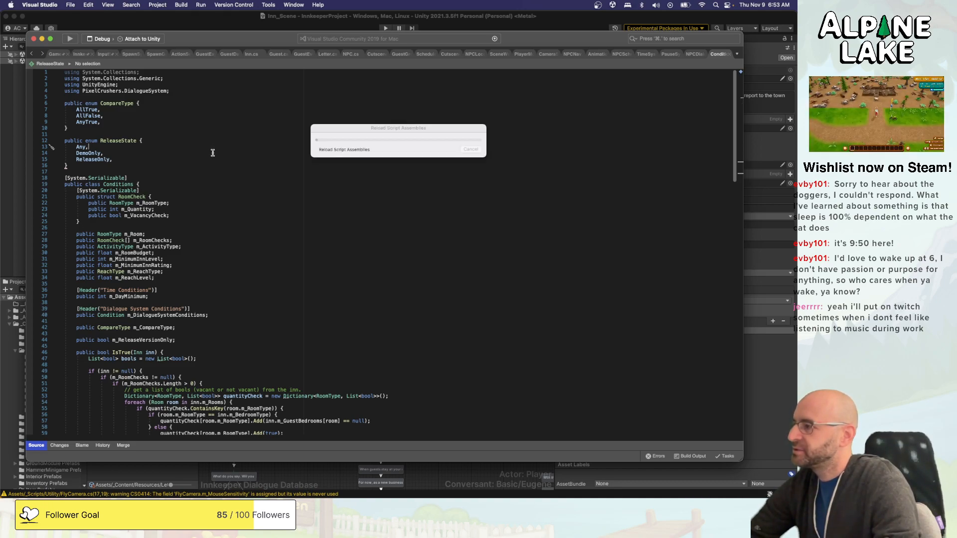
pyautogui.click(202, 166)
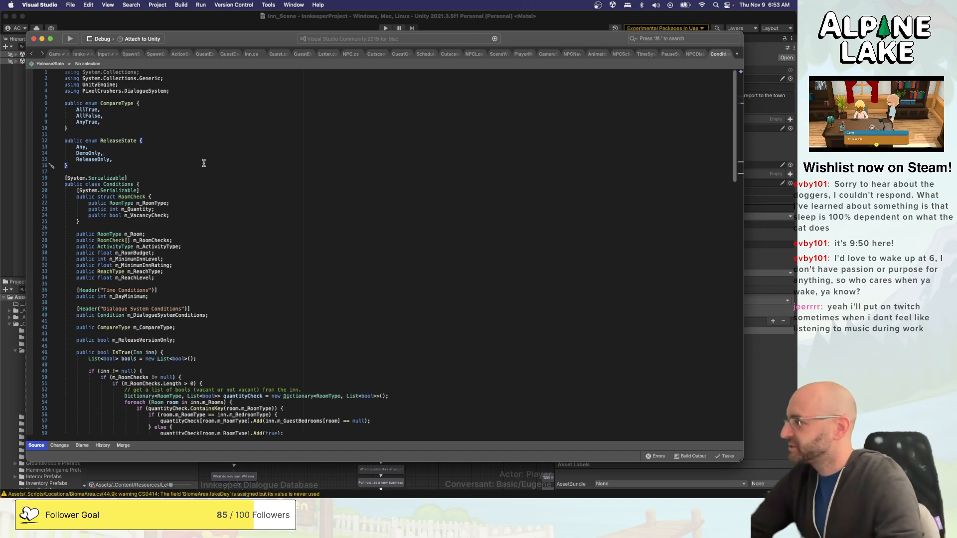
pyautogui.click(203, 160)
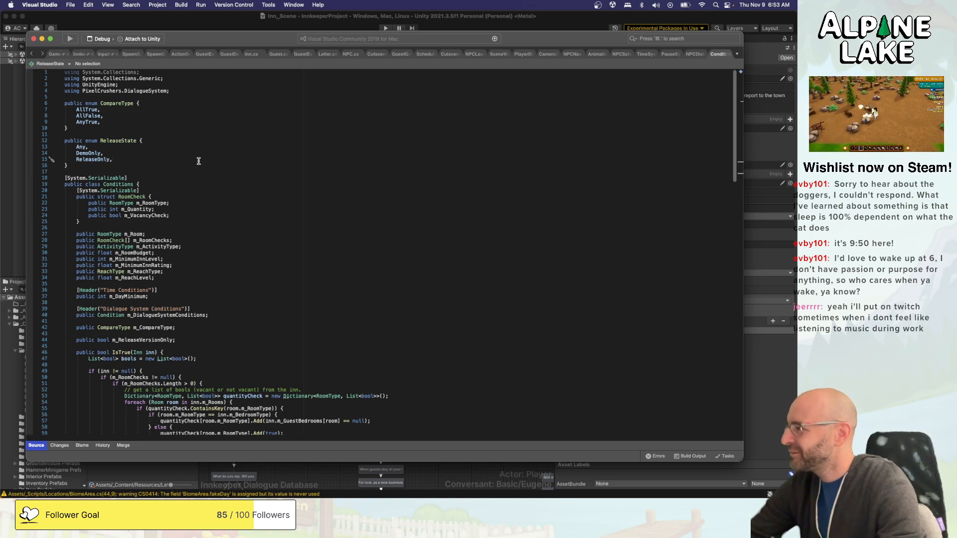
pyautogui.scroll(-1, 208, 165)
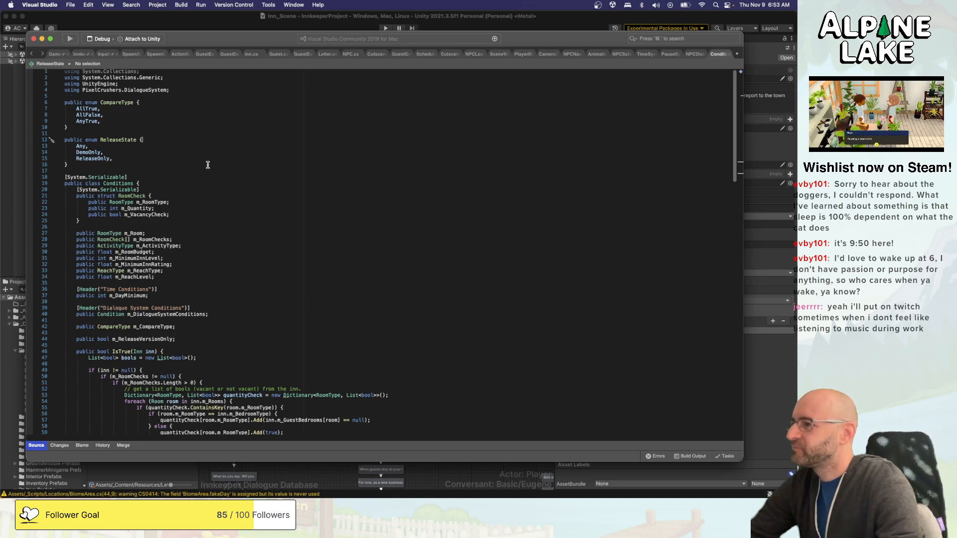
pyautogui.click(208, 164)
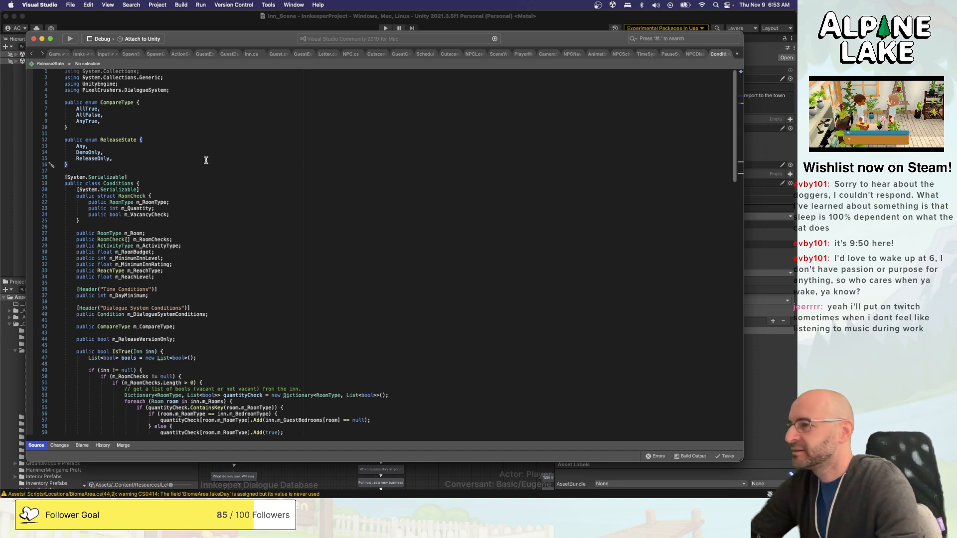
pyautogui.click(206, 160)
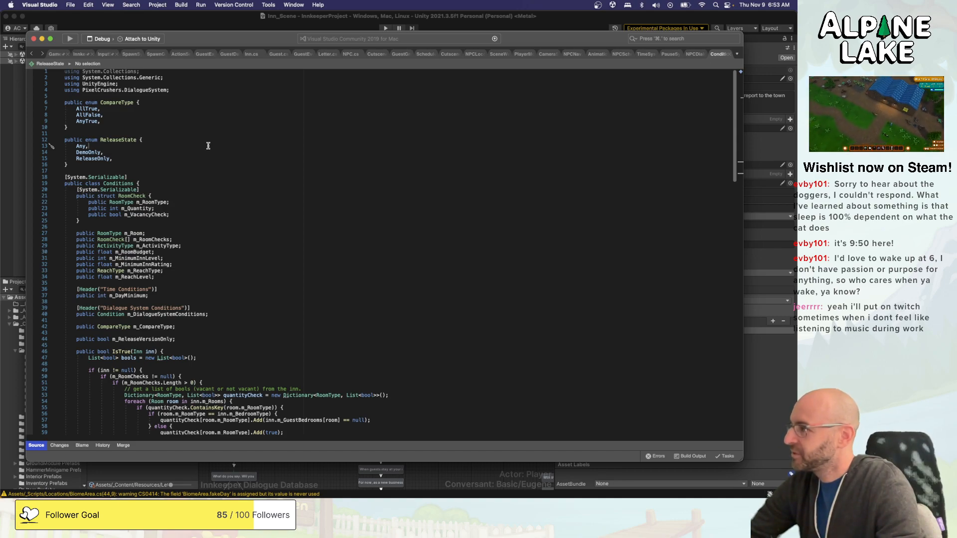
pyautogui.scroll(-1, 208, 146)
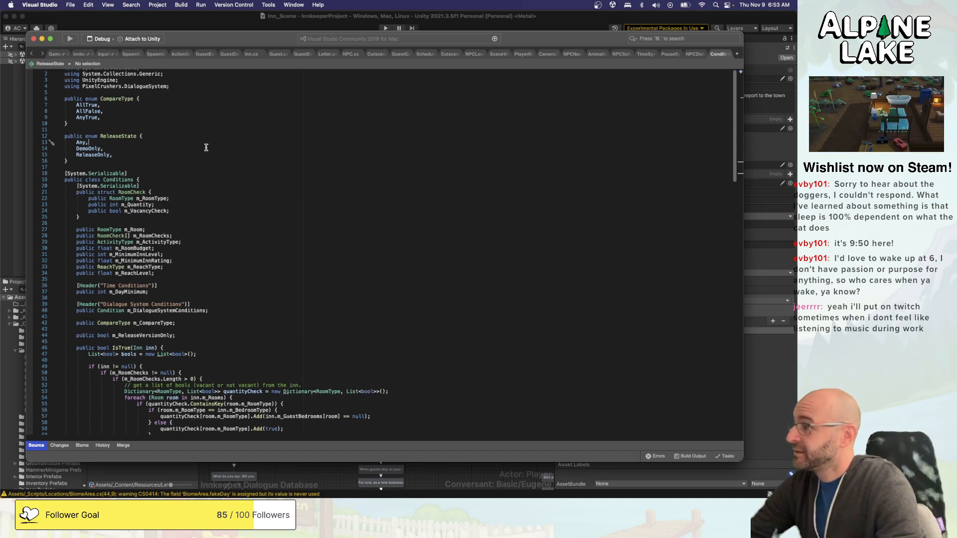
pyautogui.scroll(-1, 205, 146)
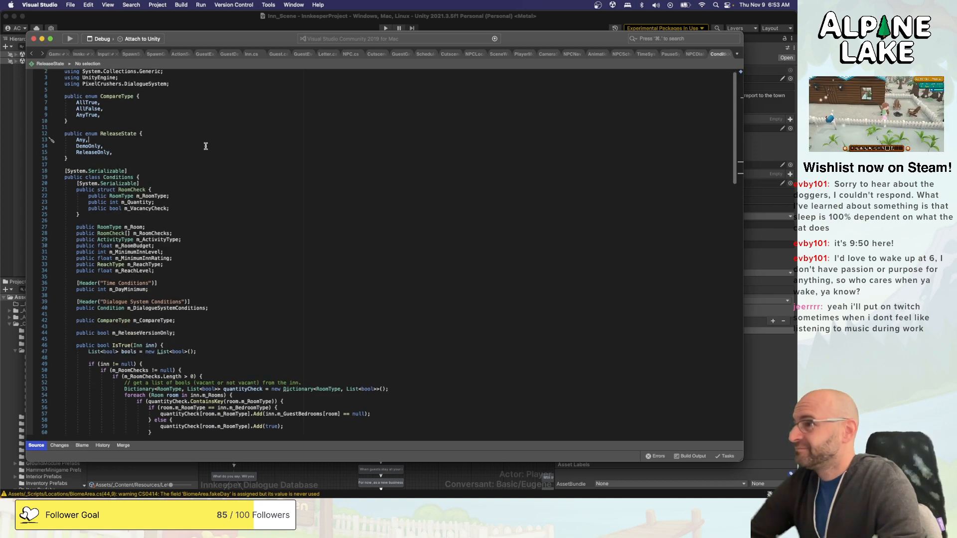
pyautogui.click(205, 145)
pyautogui.click(221, 153)
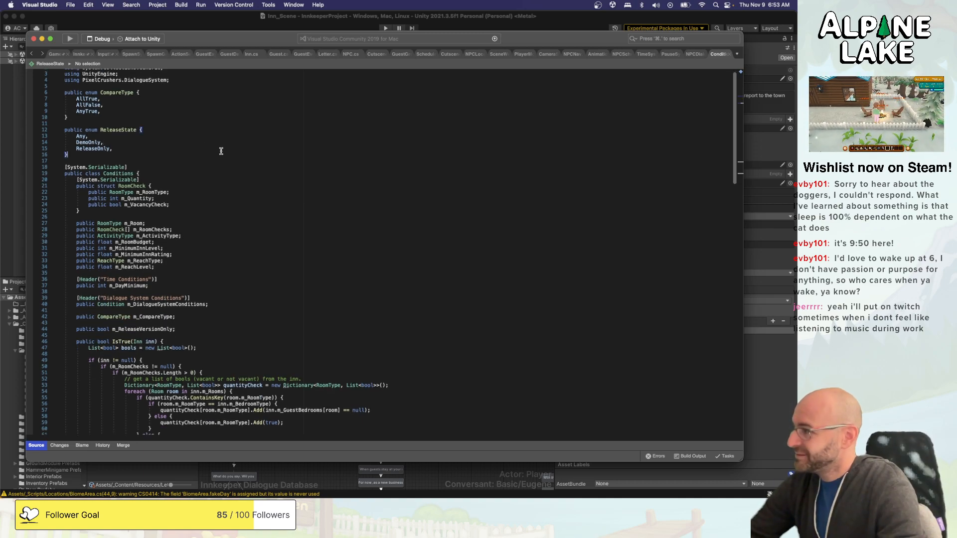
# Examine the release-version check and the demo-mode test at the end of the IsTrue method in the Conditions script.
pyautogui.scroll(-15, 221, 149)
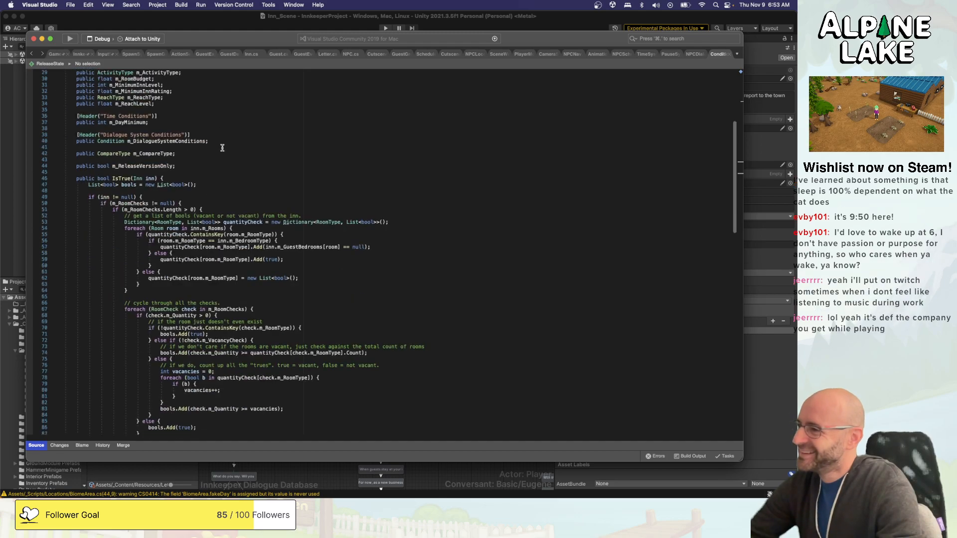
pyautogui.scroll(-3, 223, 147)
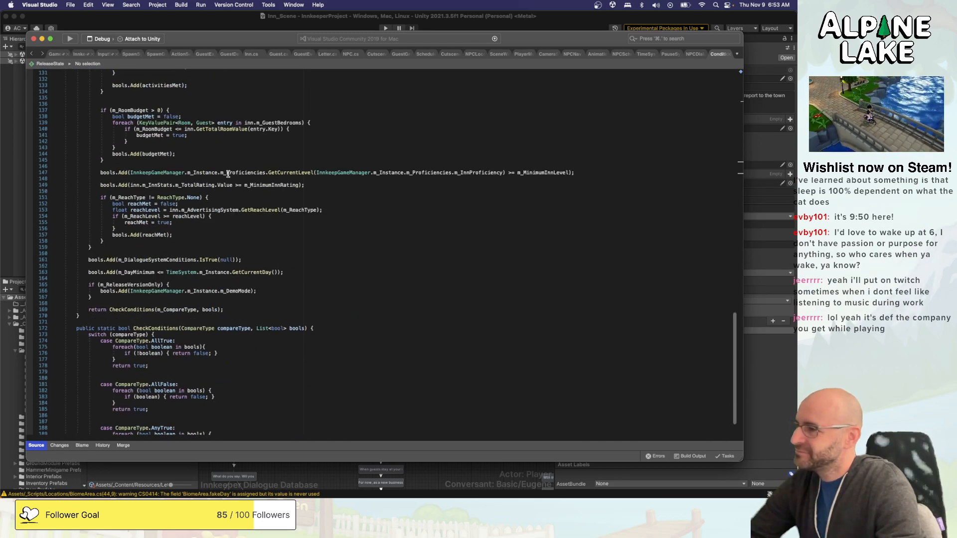
pyautogui.scroll(-2, 227, 174)
pyautogui.scroll(-1, 228, 175)
pyautogui.scroll(2, 227, 174)
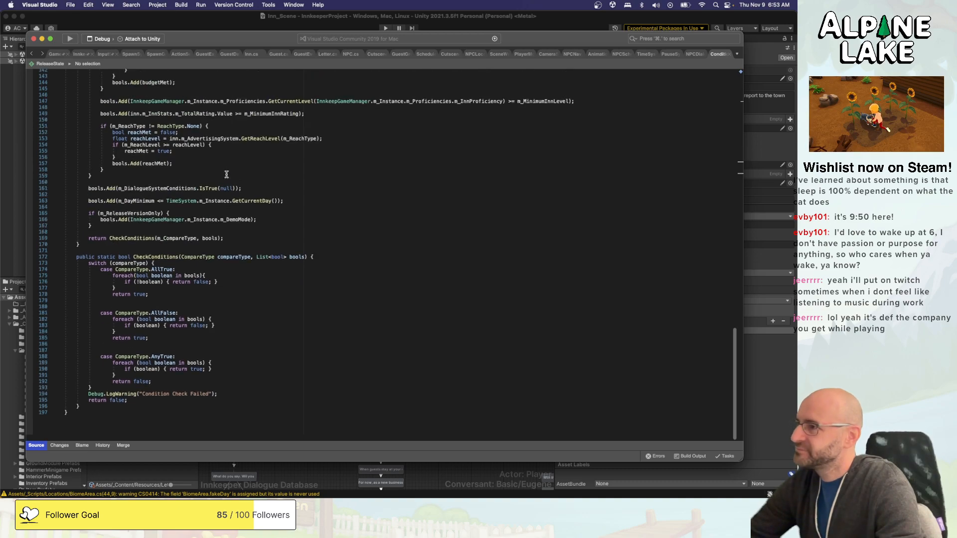
pyautogui.scroll(1, 227, 175)
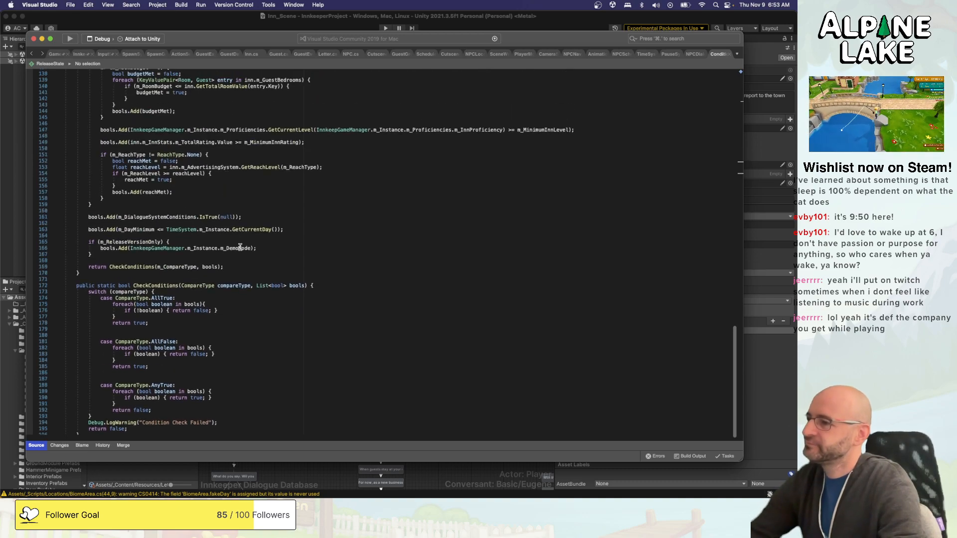
pyautogui.click(242, 255)
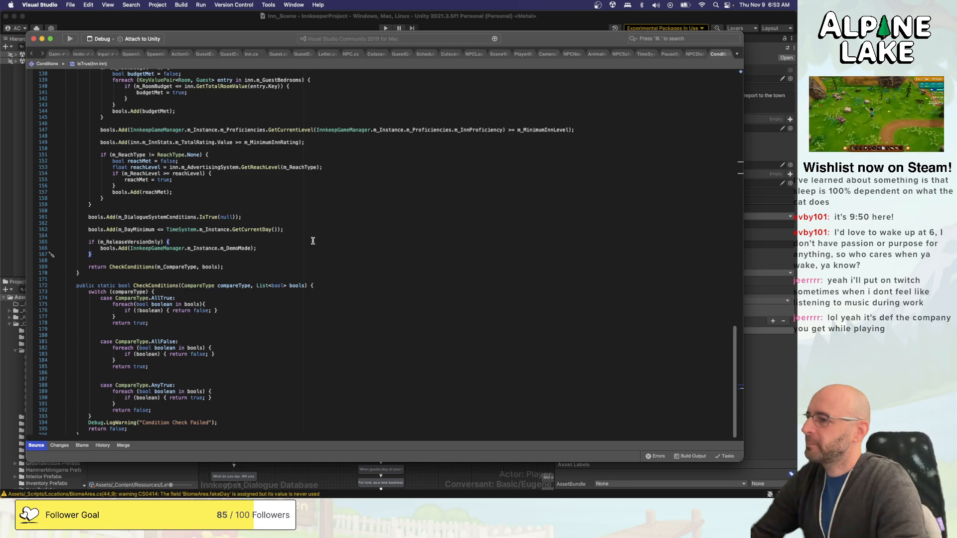
# Move the m_ReleaseVersionOnly declaration up beneath m_DialogueSystemConditions, with a blank line separating the two fields.
pyautogui.scroll(20, 313, 241)
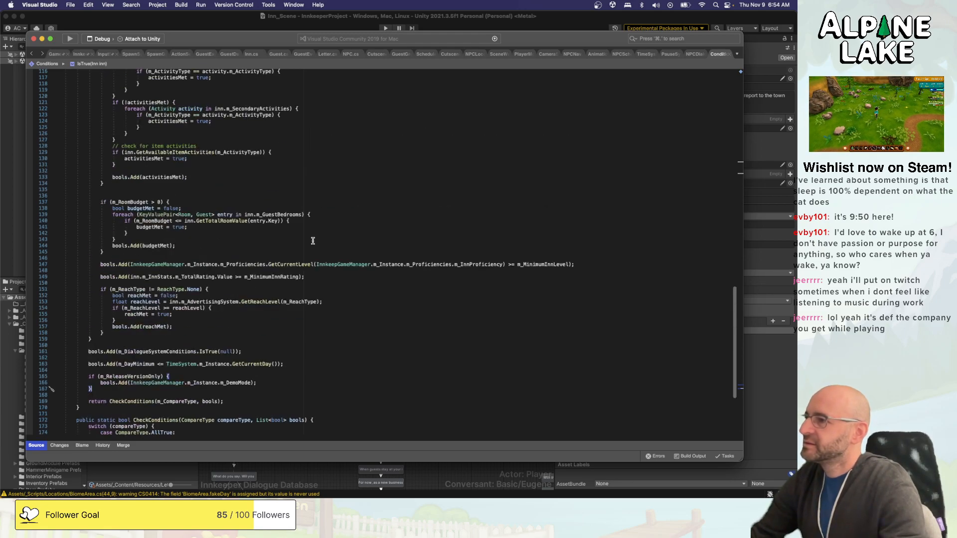
pyautogui.click(189, 253)
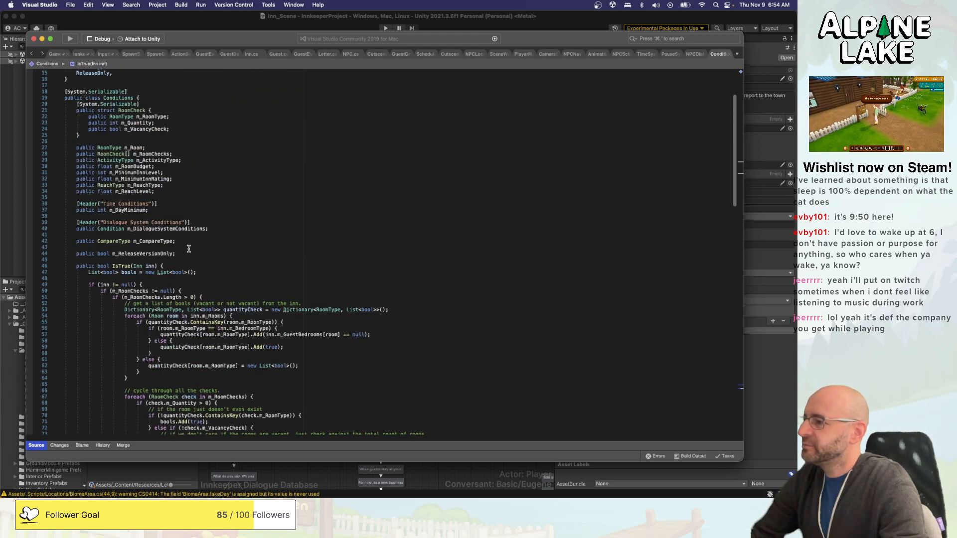
pyautogui.hotkey('alt', 'Up')
pyautogui.hotkey('alt', 'Up')
pyautogui.hotkey('alt', 'Up')
pyautogui.hotkey('alt', 'Up')
pyautogui.hotkey('alt', 'Up')
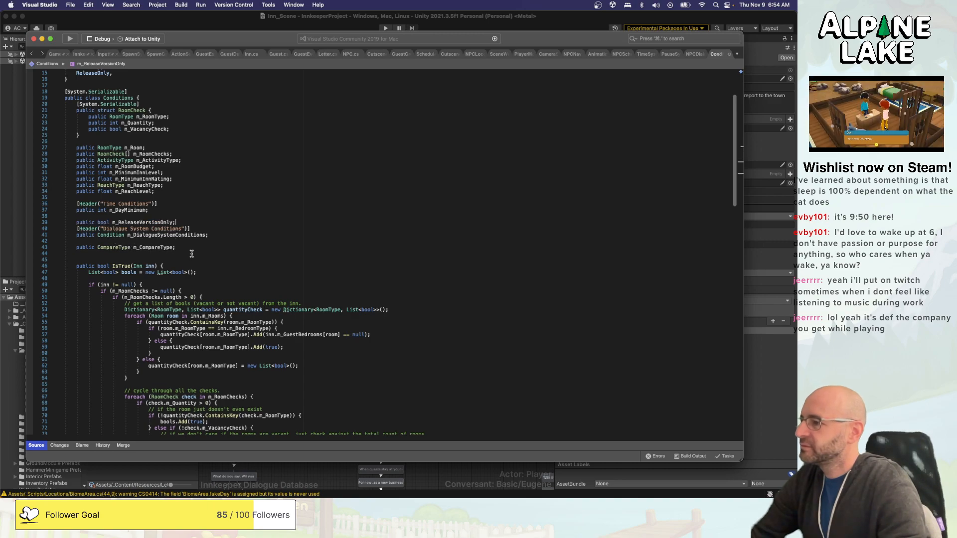
pyautogui.hotkey('alt', 'Down')
pyautogui.hotkey('alt', 'Down')
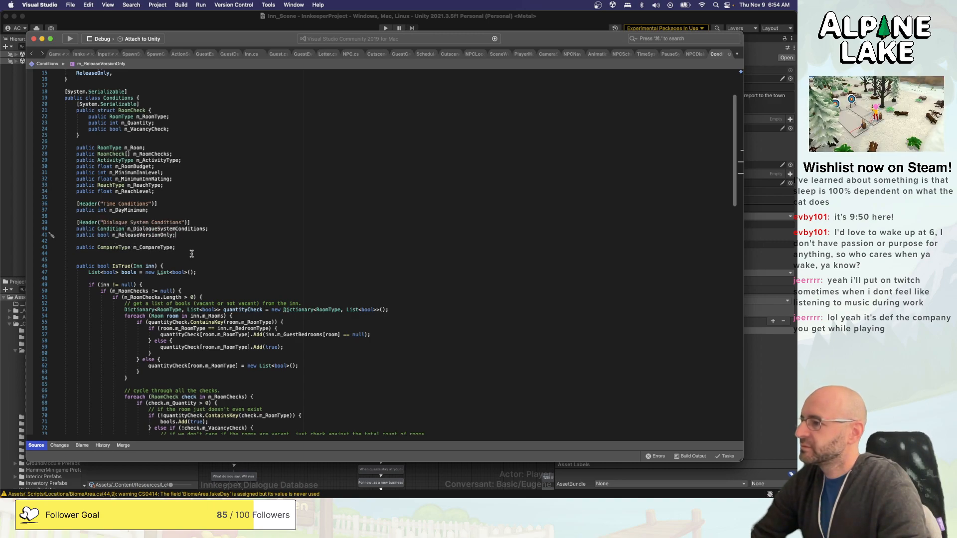
pyautogui.press('super+Left')
pyautogui.press('Return')
# Change the m_ReleaseVersionOnly field's type to ReleaseState and rename the field m_ReleaseState.
pyautogui.hotkey('alt', 'shift', 'Right')
pyautogui.write('ReleaseS')
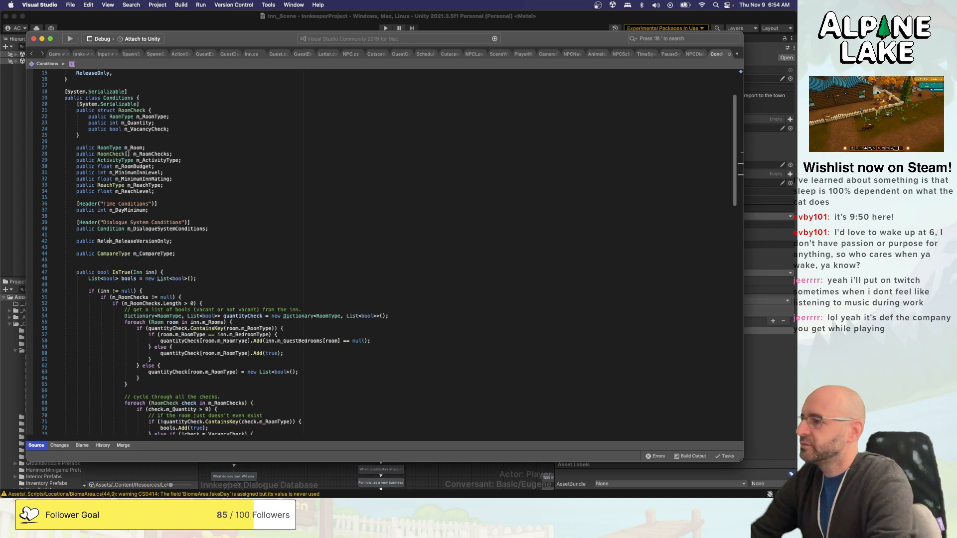
pyautogui.write('tate')
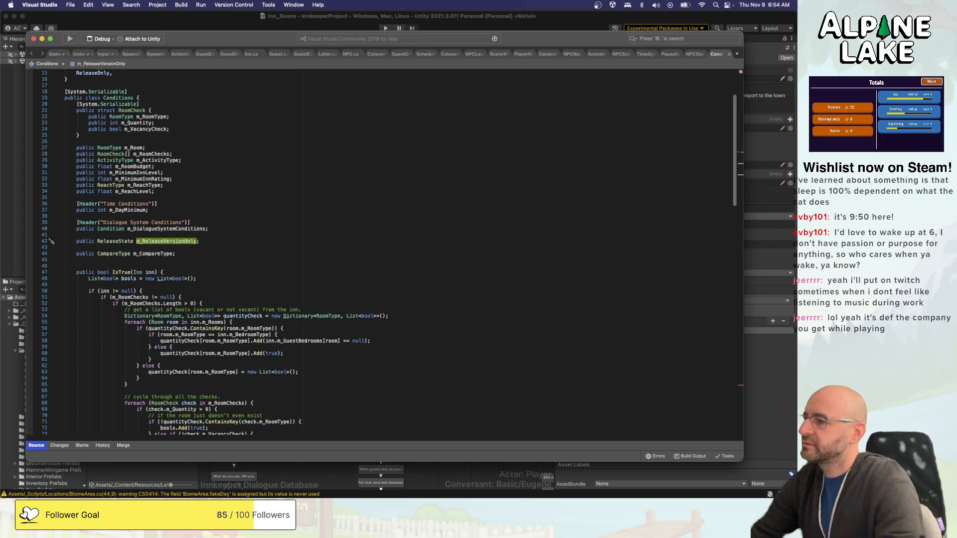
pyautogui.press('Right')
pyautogui.press('BackSpace')
pyautogui.press('BackSpace')
pyautogui.press('BackSpace')
pyautogui.press('BackSpace')
pyautogui.press('BackSpace')
pyautogui.press('BackSpace')
pyautogui.press('BackSpace')
pyautogui.press('BackSpace')
pyautogui.press('BackSpace')
pyautogui.press('BackSpace')
pyautogui.press('BackSpace')
pyautogui.write('Stat')
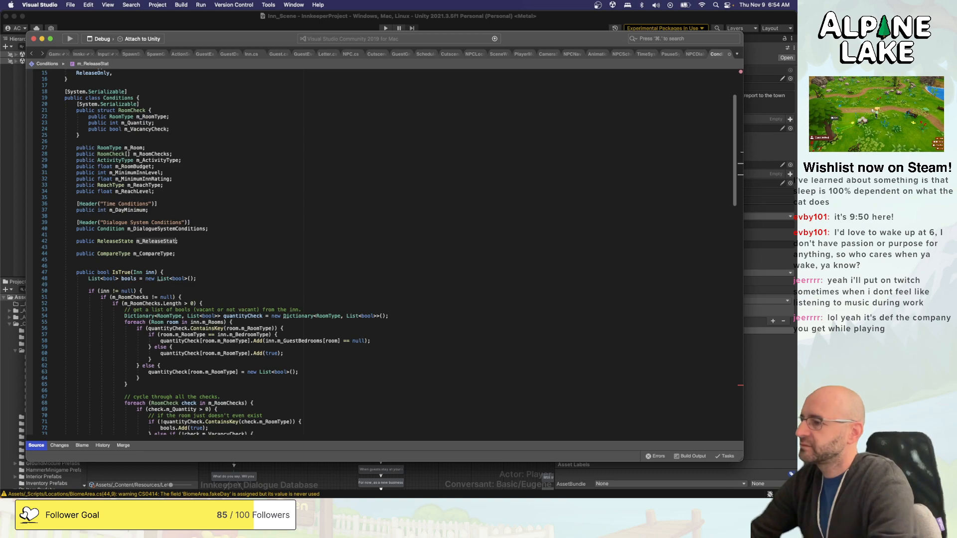
pyautogui.write('e')
# Insert an extra blank line above the m_ReleaseVersionOnly if statement near the end of IsTrue.
pyautogui.scroll(-6, 185, 208)
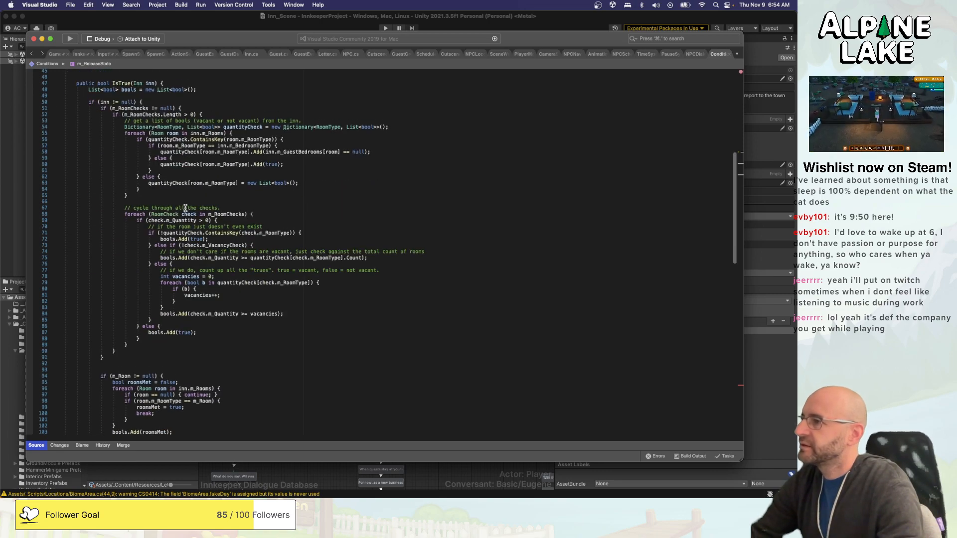
pyautogui.scroll(-3, 186, 208)
pyautogui.scroll(-3, 129, 216)
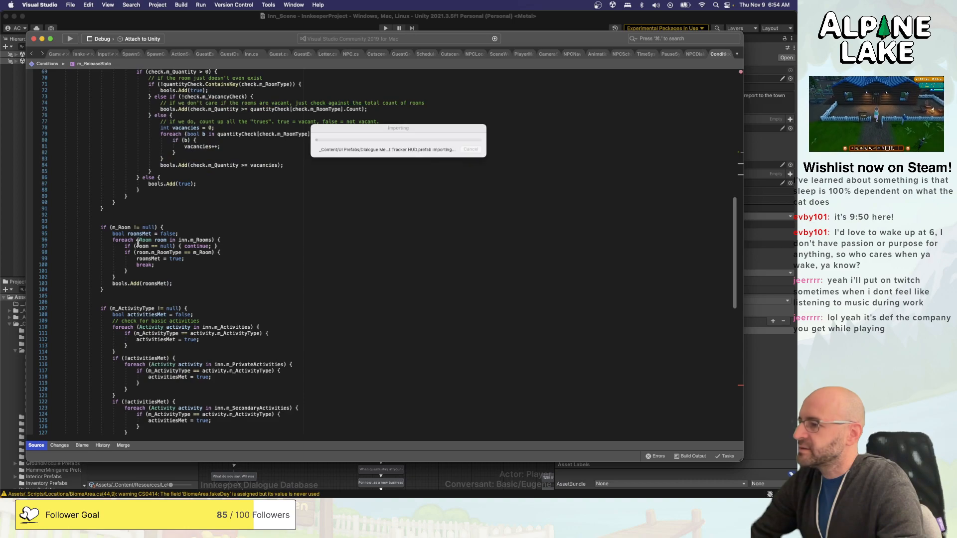
pyautogui.scroll(-3, 138, 243)
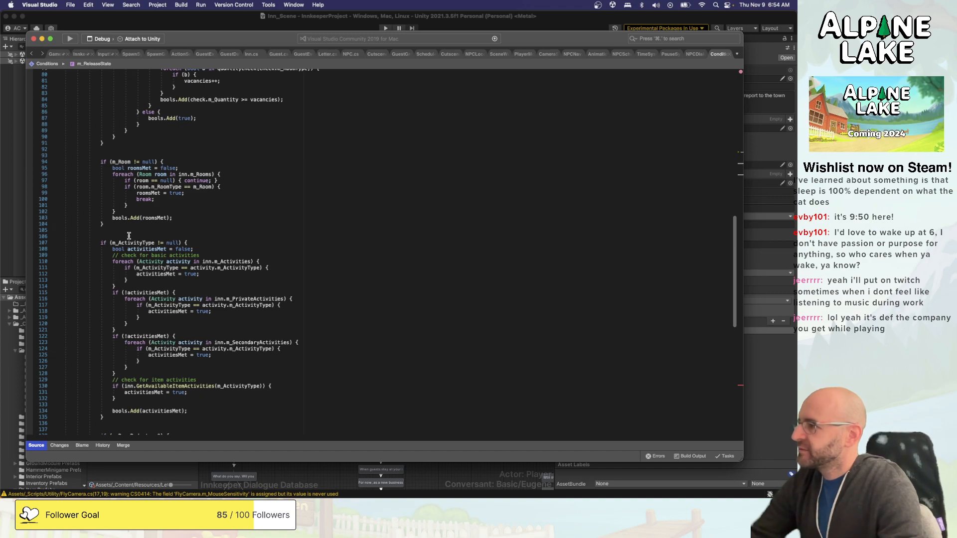
pyautogui.scroll(-9, 128, 236)
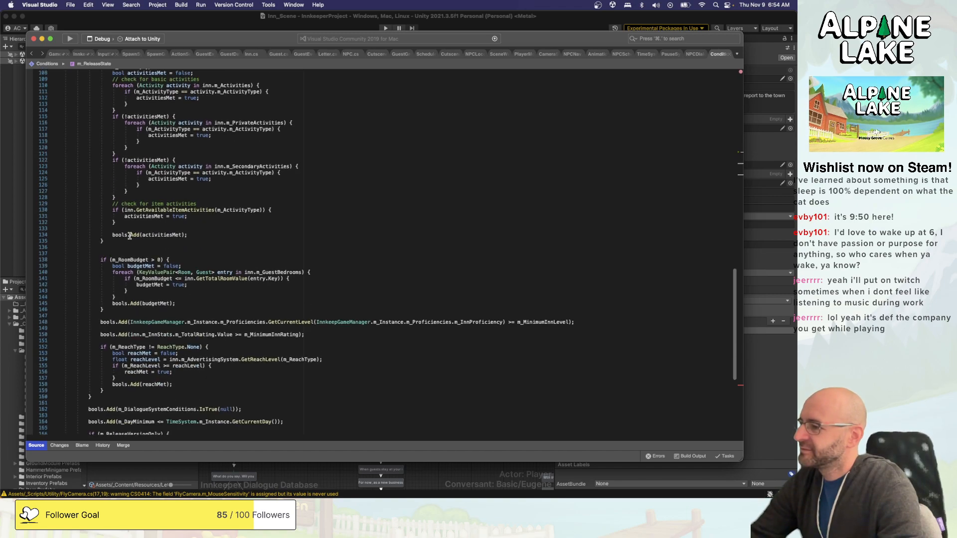
pyautogui.scroll(-4, 130, 236)
pyautogui.click(126, 352)
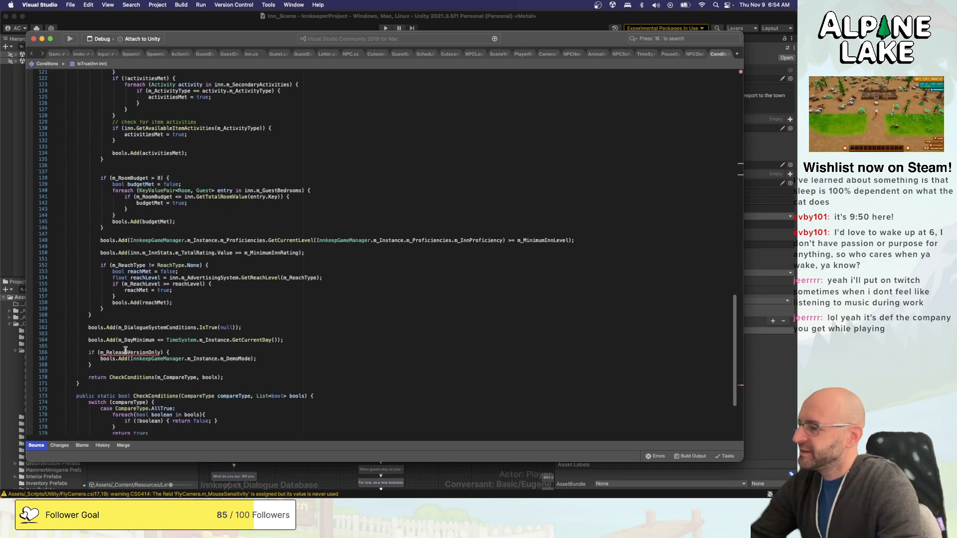
pyautogui.click(189, 346)
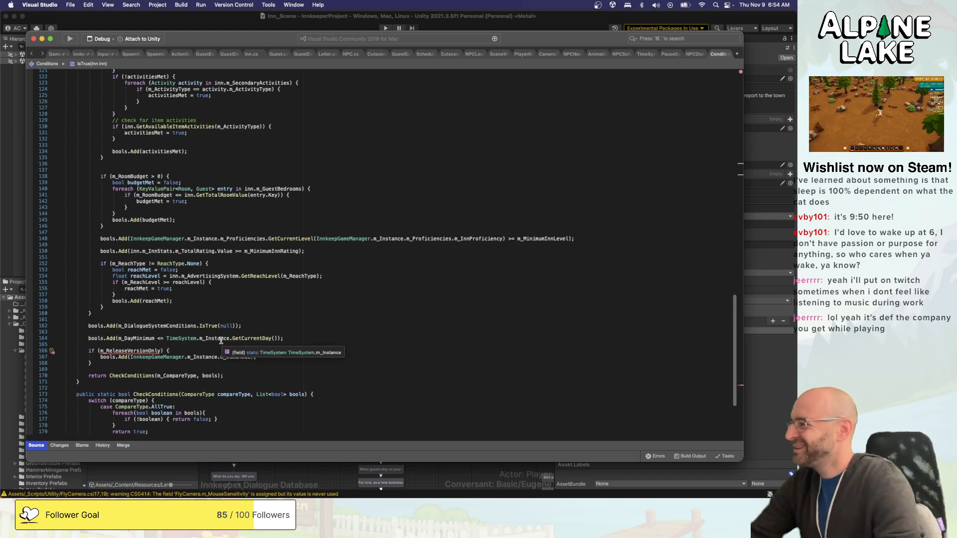
pyautogui.press('Return')
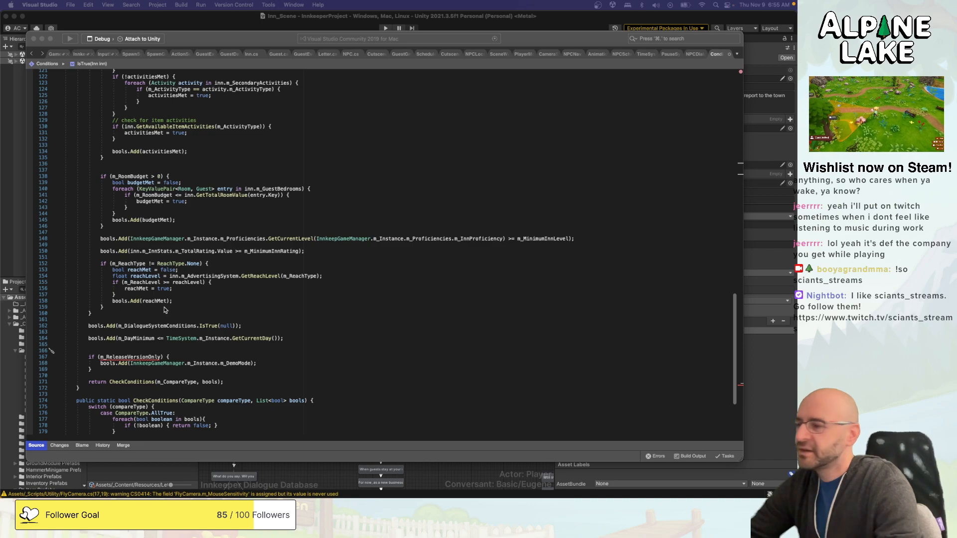
pyautogui.click(233, 347)
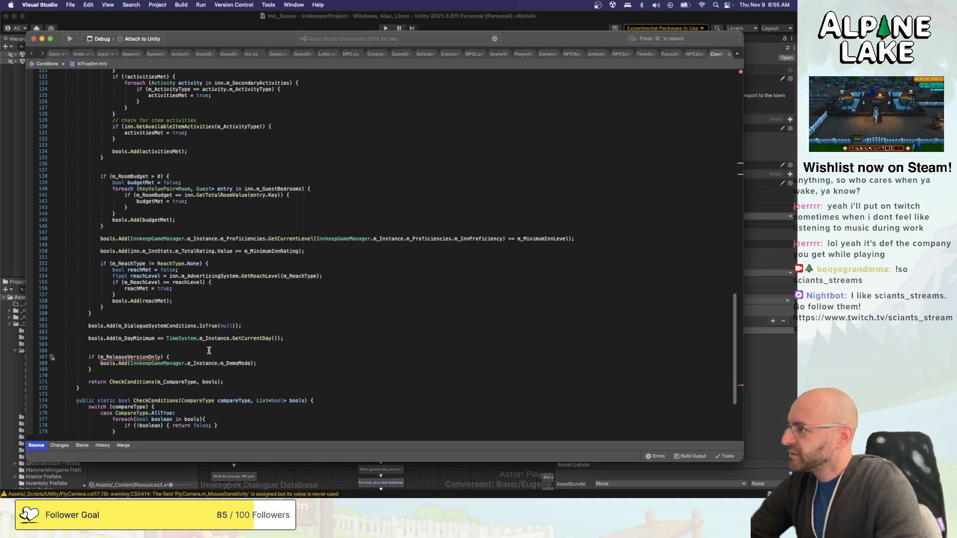
pyautogui.click(126, 357)
pyautogui.press('Up')
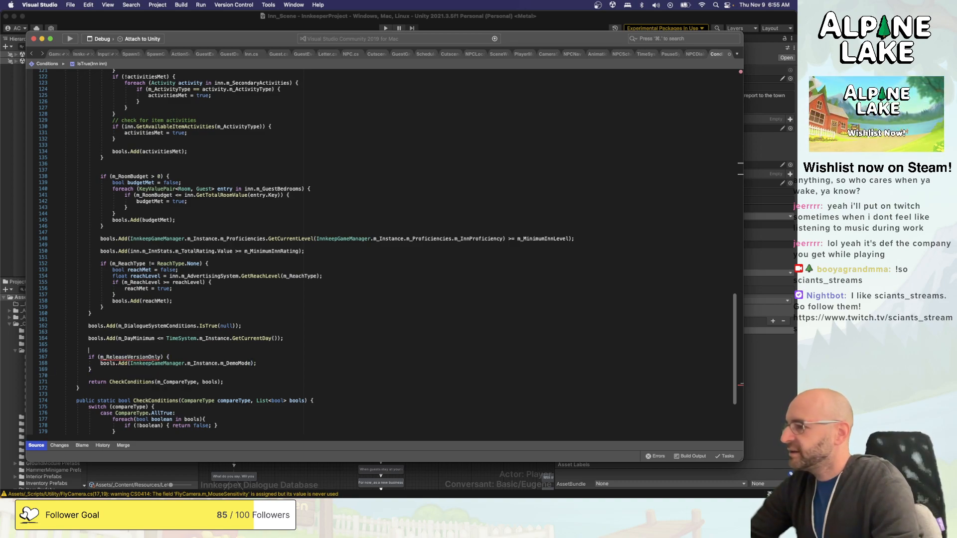
# Replace the if keyword of the m_ReleaseVersionOnly check with switch.
pyautogui.hotkey('alt', 'shift', 'Left')
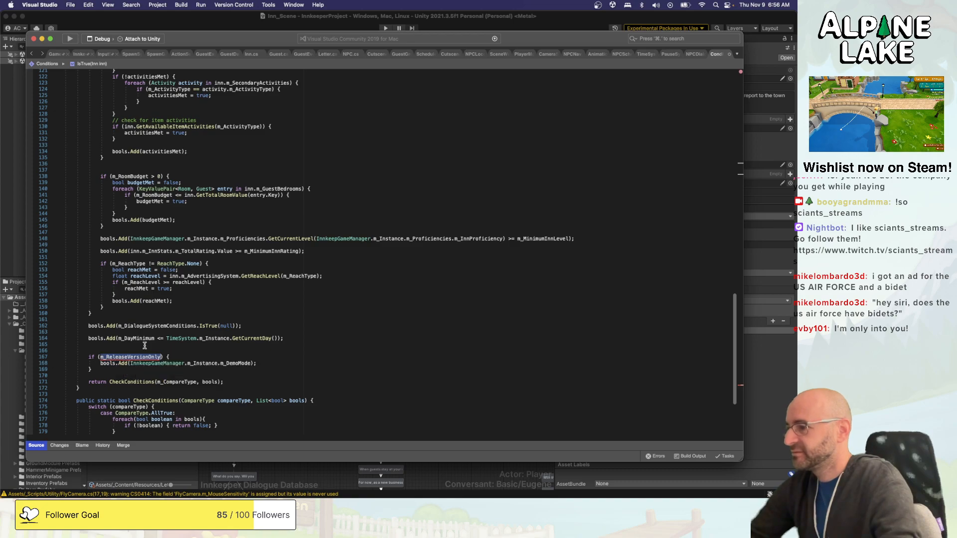
pyautogui.press('Left')
pyautogui.press('Left')
pyautogui.press('Left')
pyautogui.hotkey('shift', 'Left')
pyautogui.hotkey('shift', 'Left')
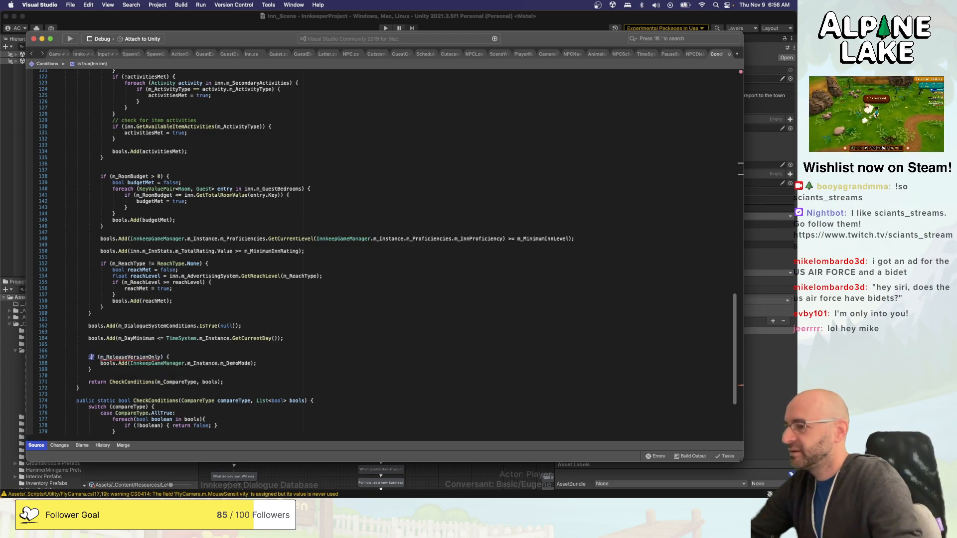
pyautogui.write('case')
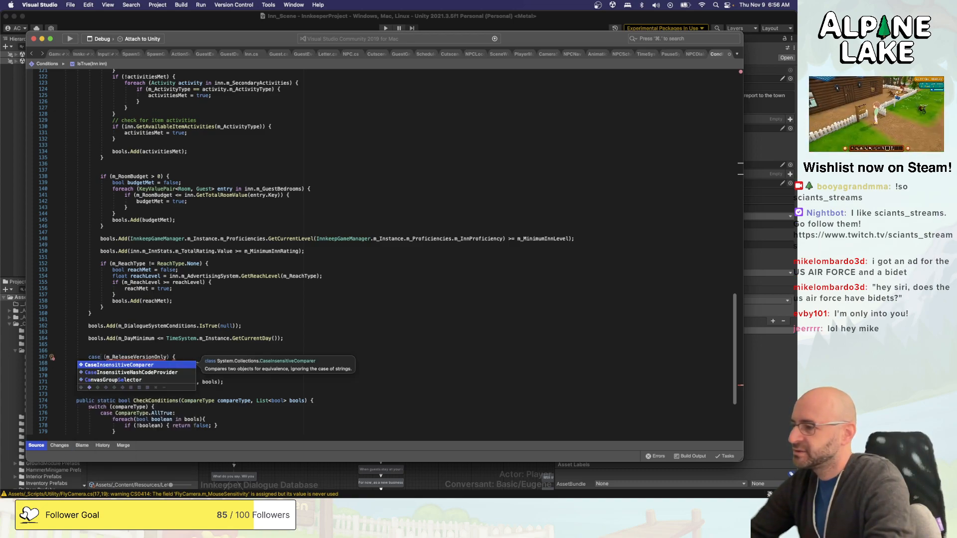
pyautogui.press('BackSpace')
pyautogui.press('BackSpace')
pyautogui.press('BackSpace')
pyautogui.press('BackSpace')
pyautogui.write('switch')
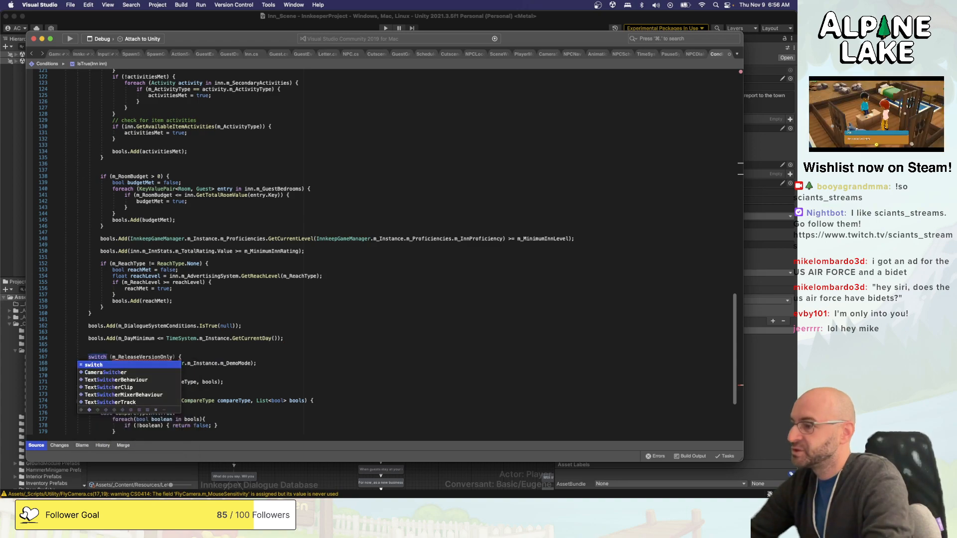
# Replace the m_ReleaseVersionOnly expression in the switch parentheses with m_ReleaseState.
pyautogui.press('Right')
pyautogui.press('Right')
pyautogui.hotkey('alt', 'shift', 'Right')
pyautogui.write('m_rea')
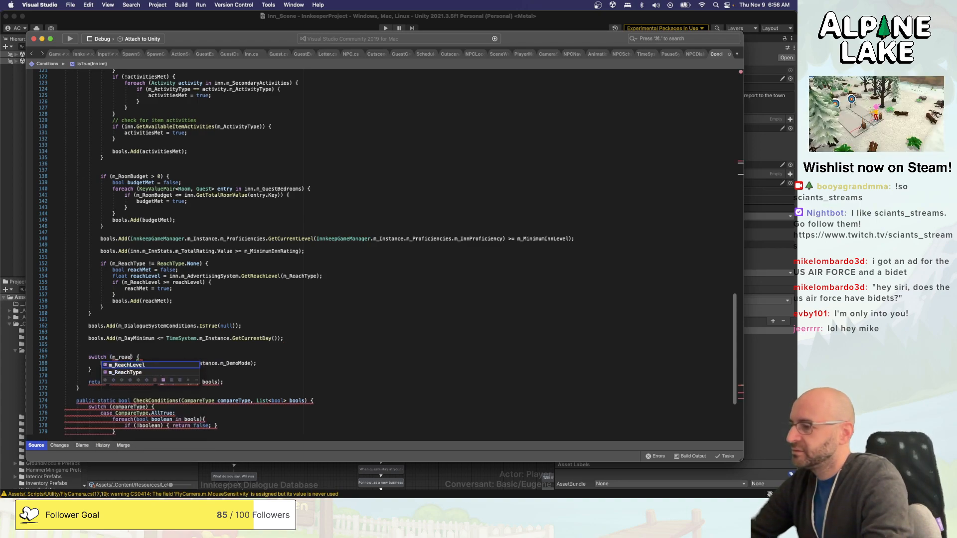
pyautogui.press('BackSpace')
pyautogui.press('Down')
pyautogui.press('Down')
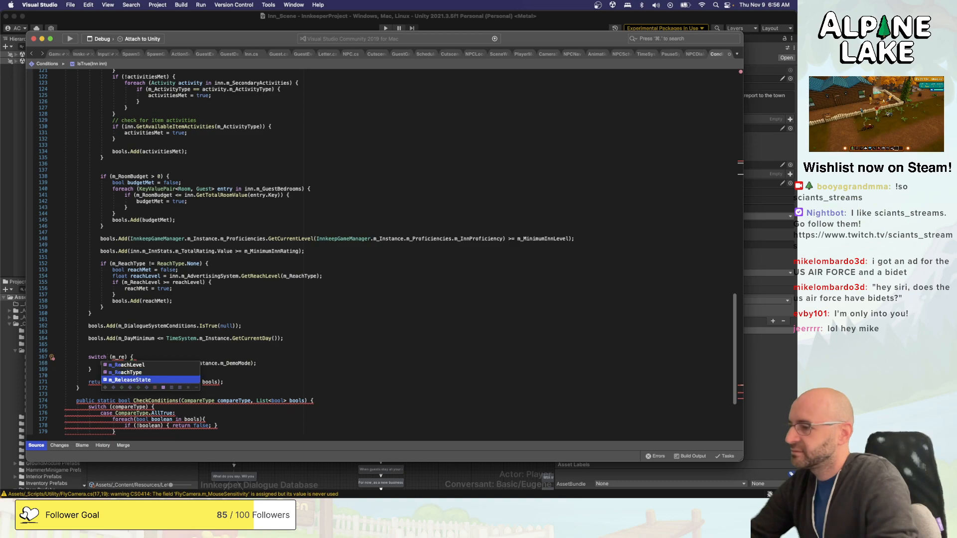
pyautogui.press('Return')
# Start a "case ReleaseState." label at the top of the switch body and add a break statement after the bools.Add line.
pyautogui.press('End')
pyautogui.press('Return')
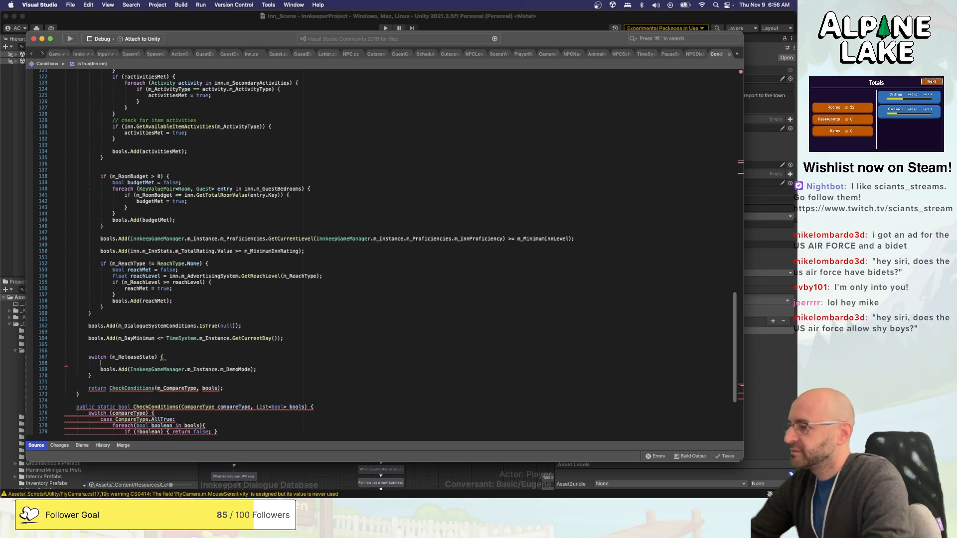
pyautogui.write('case d')
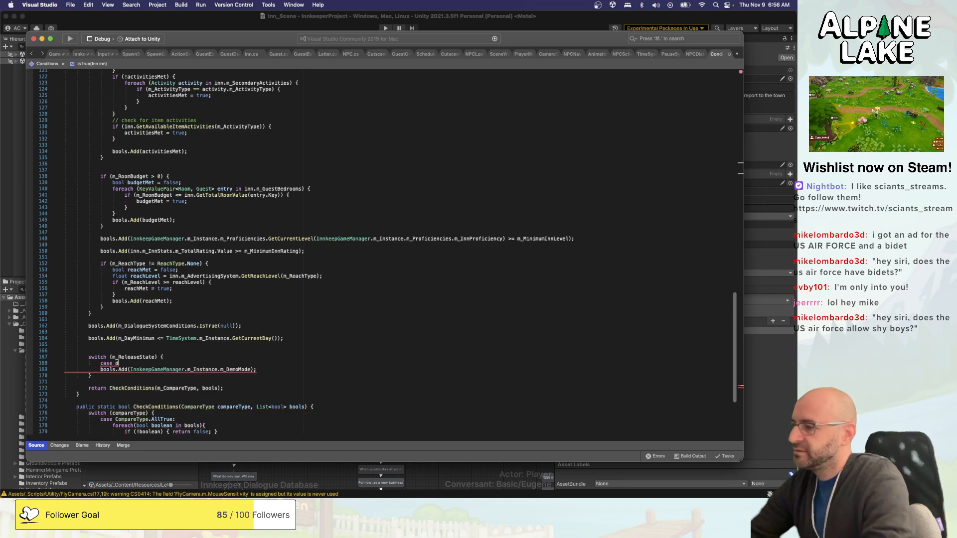
pyautogui.write('emoonly')
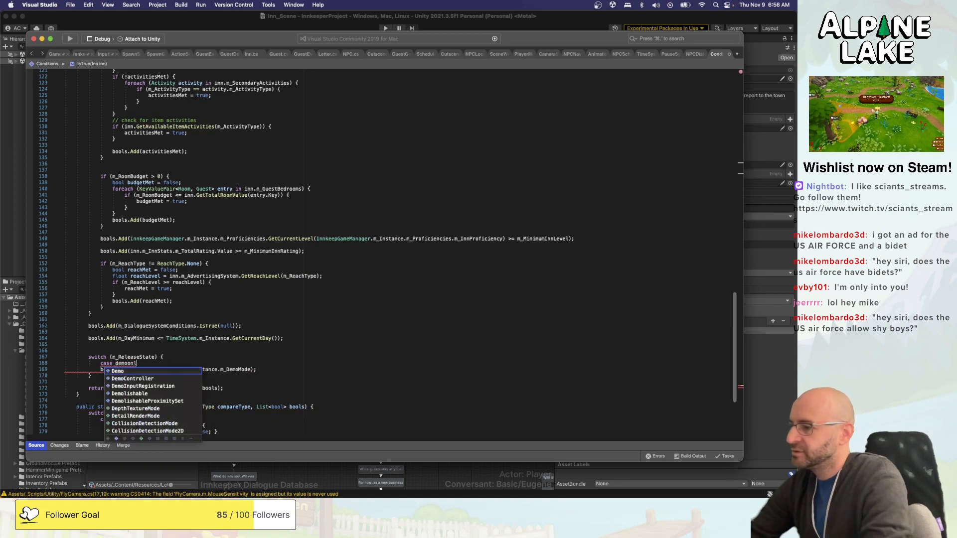
pyautogui.press('BackSpace')
pyautogui.press('BackSpace')
pyautogui.press('BackSpace')
pyautogui.press('BackSpace')
pyautogui.press('BackSpace')
pyautogui.press('BackSpace')
pyautogui.press('BackSpace')
pyautogui.press('BackSpace')
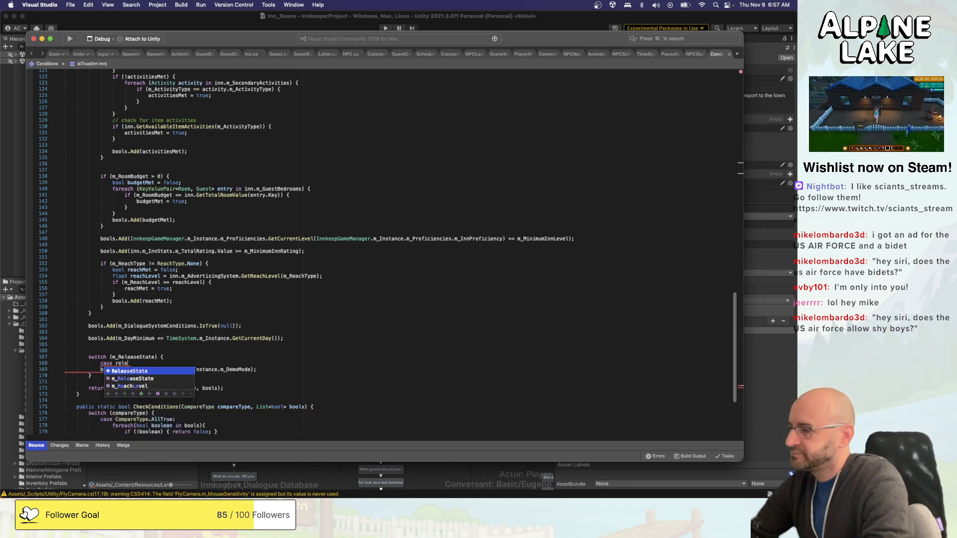
pyautogui.write('ReleaseState.')
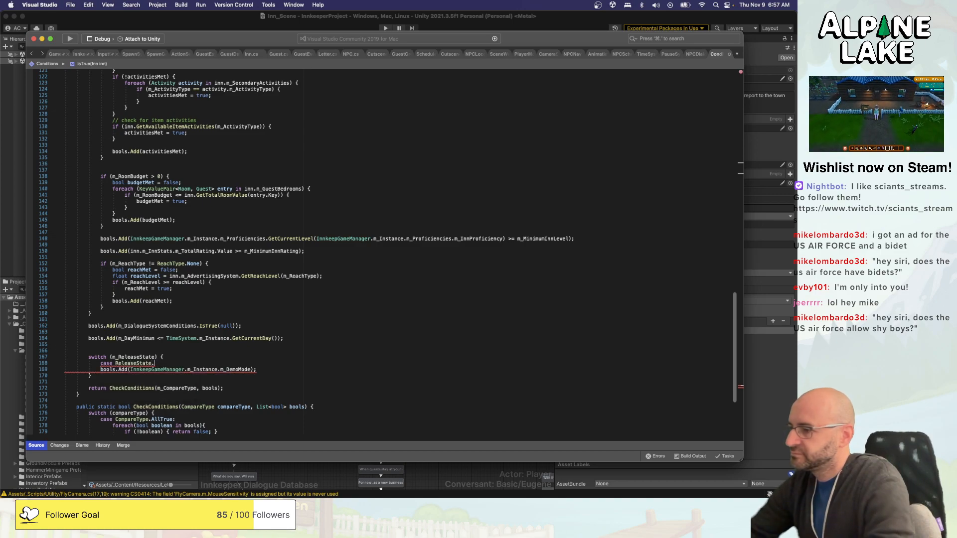
pyautogui.press('Return')
pyautogui.write('break;')
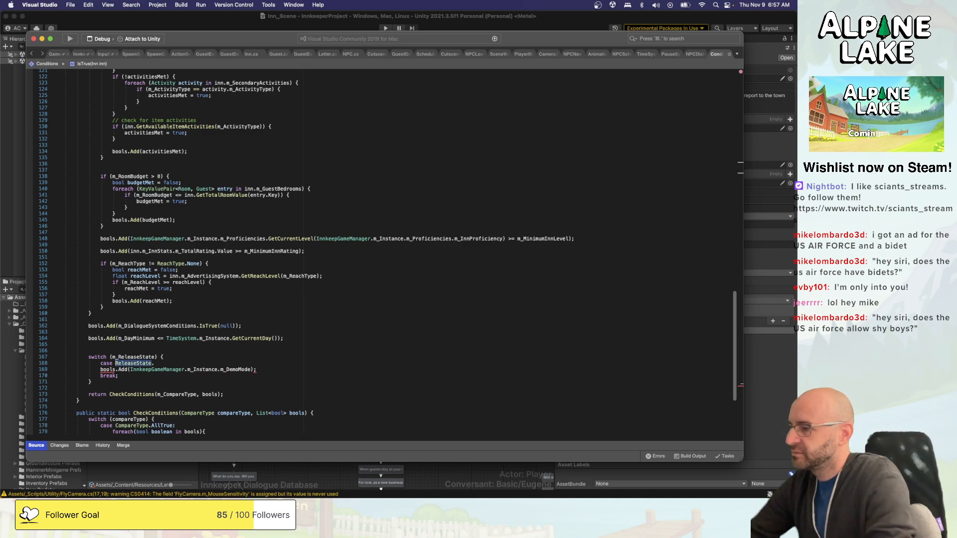
# Complete the case label as ReleaseState.DemoOnly followed by a colon.
pyautogui.press('Right')
pyautogui.write('DemoOnly')
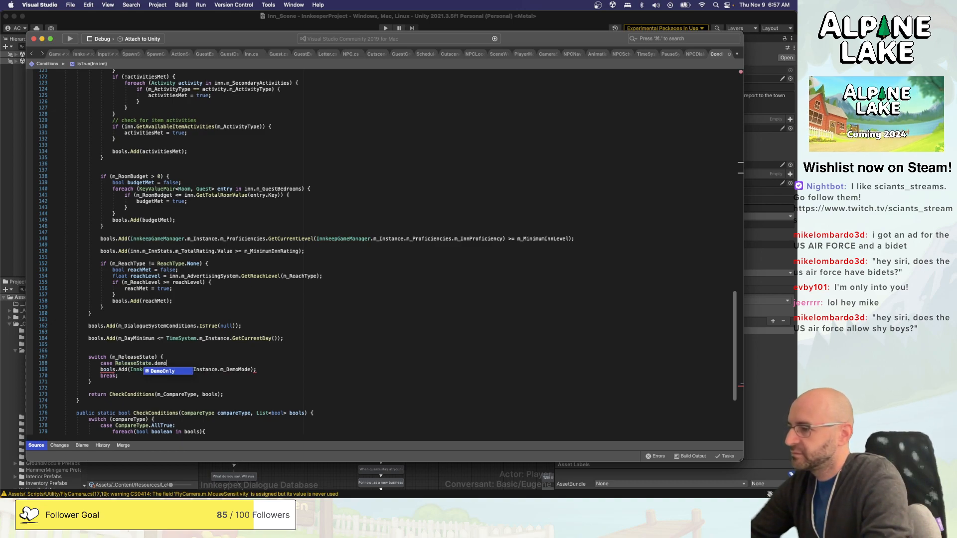
pyautogui.press('BackSpace')
pyautogui.write(':')
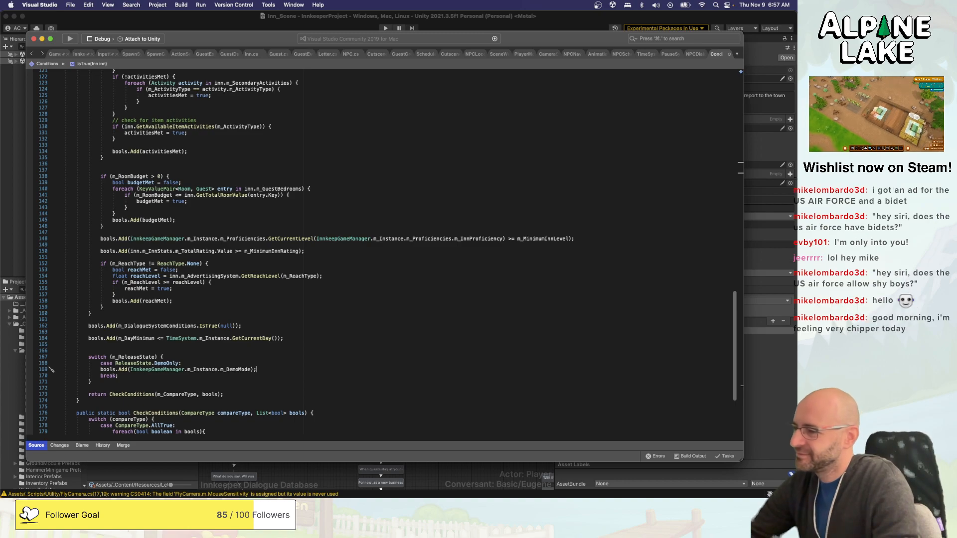
# Delete the switch header and its closing brace around the DemoOnly case, and outdent the remaining lines one level.
pyautogui.press('Up')
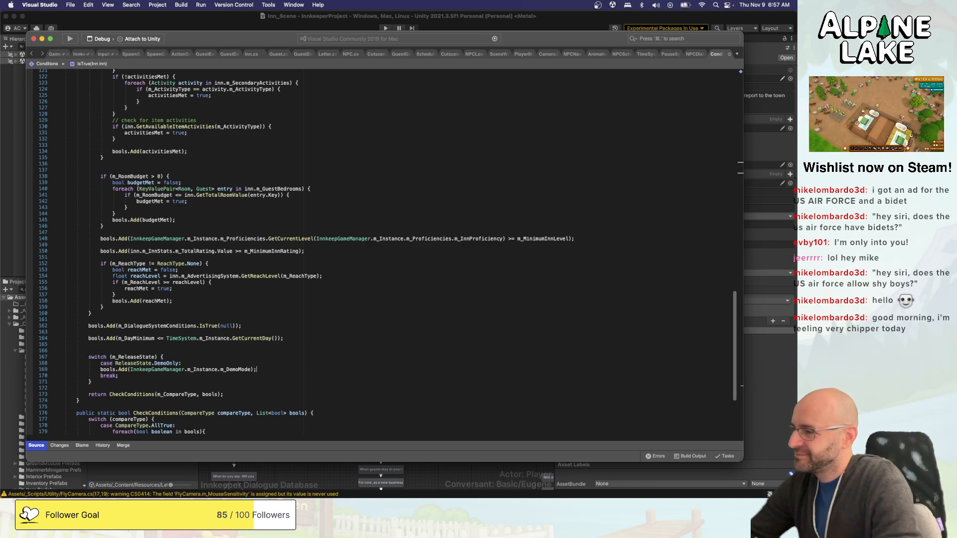
pyautogui.press('Up')
pyautogui.press('super+Left')
pyautogui.press('super+Right')
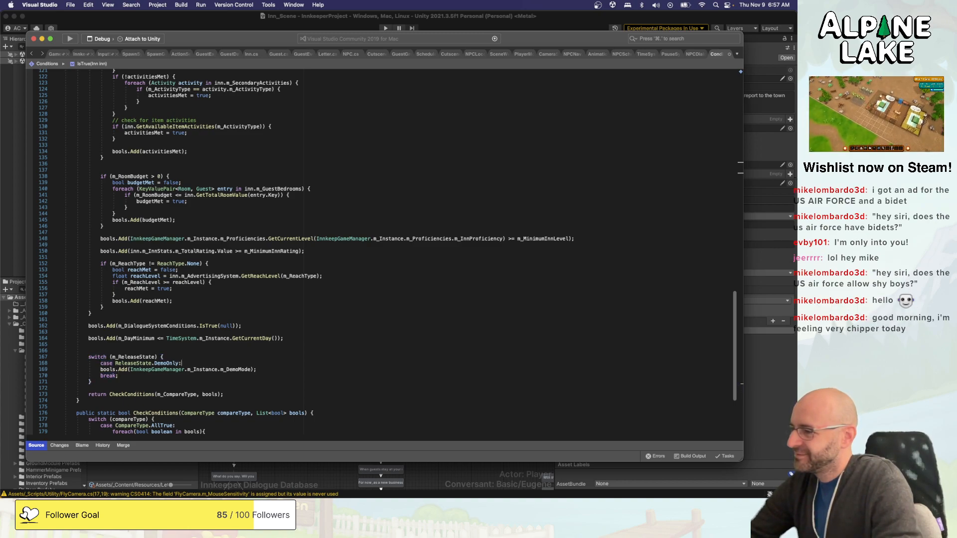
pyautogui.press('shift+super+Left')
pyautogui.press('BackSpace')
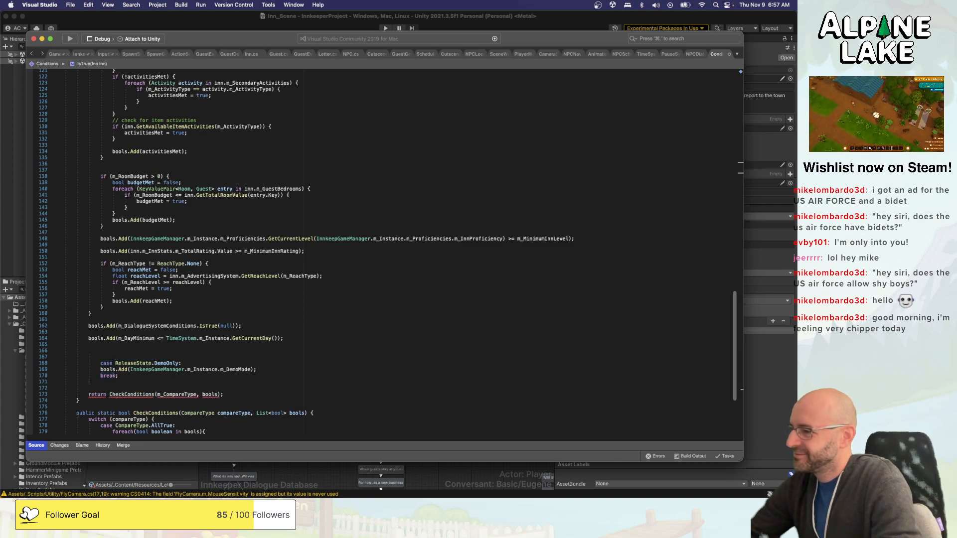
pyautogui.hotkey('shift', 'Up')
pyautogui.hotkey('shift', 'Up')
pyautogui.hotkey('shift', 'Tab')
pyautogui.press('Down')
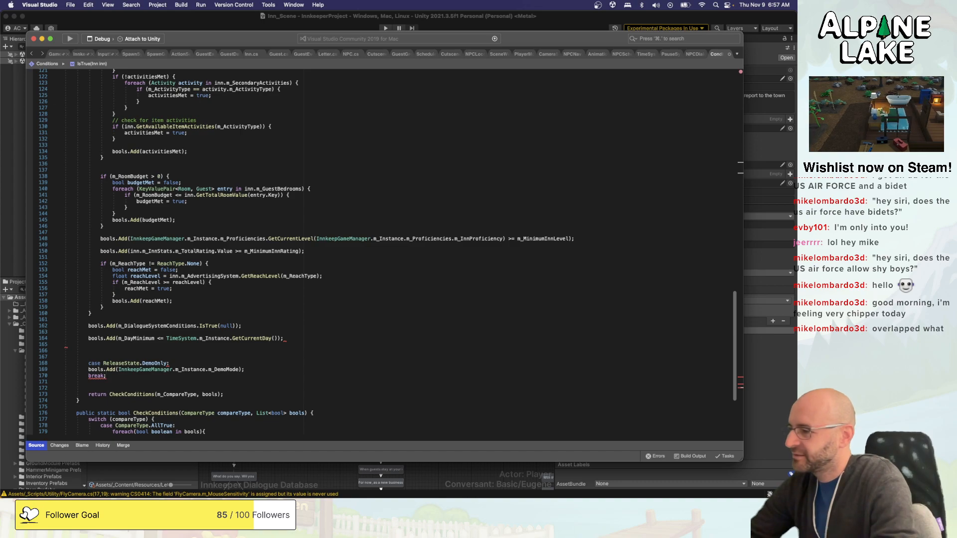
# Replace the break statement below the bools.Add line with a closing brace.
pyautogui.press('BackSpace')
pyautogui.press('BackSpace')
pyautogui.press('BackSpace')
pyautogui.press('BackSpace')
pyautogui.press('BackSpace')
pyautogui.press('BackSpace')
pyautogui.write('}')
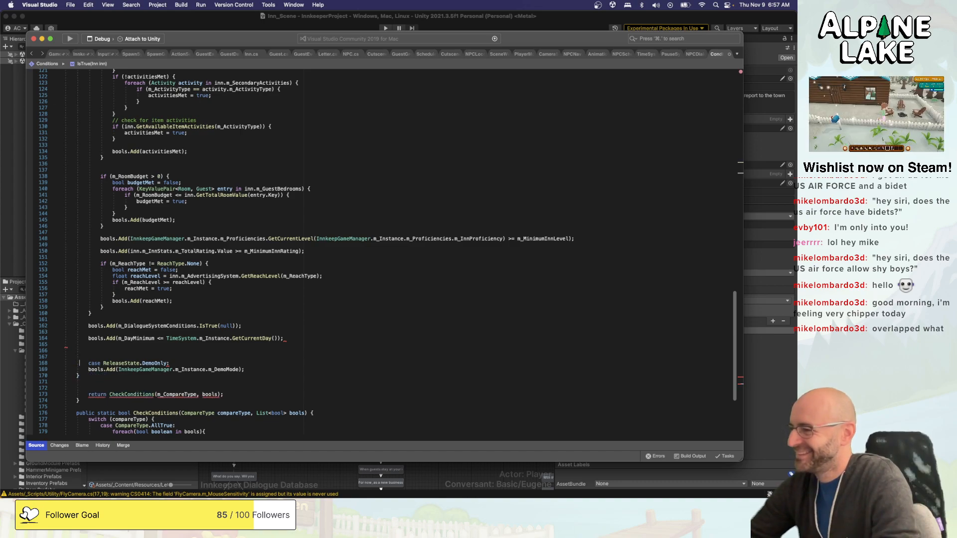
# Replace the DemoOnly case label with an empty if(){ header and indent the whole block one level.
pyautogui.press('Up')
pyautogui.press('Up')
pyautogui.write('if')
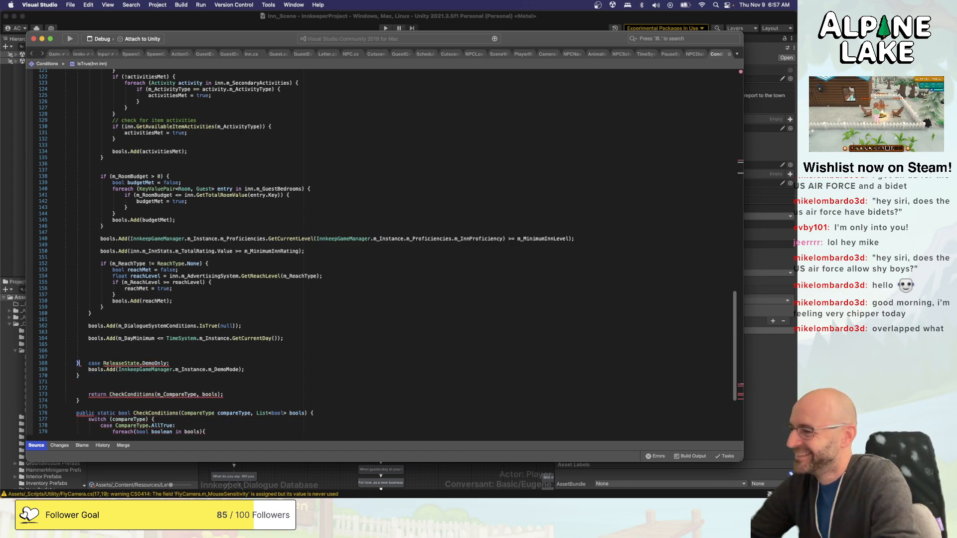
pyautogui.write('(){')
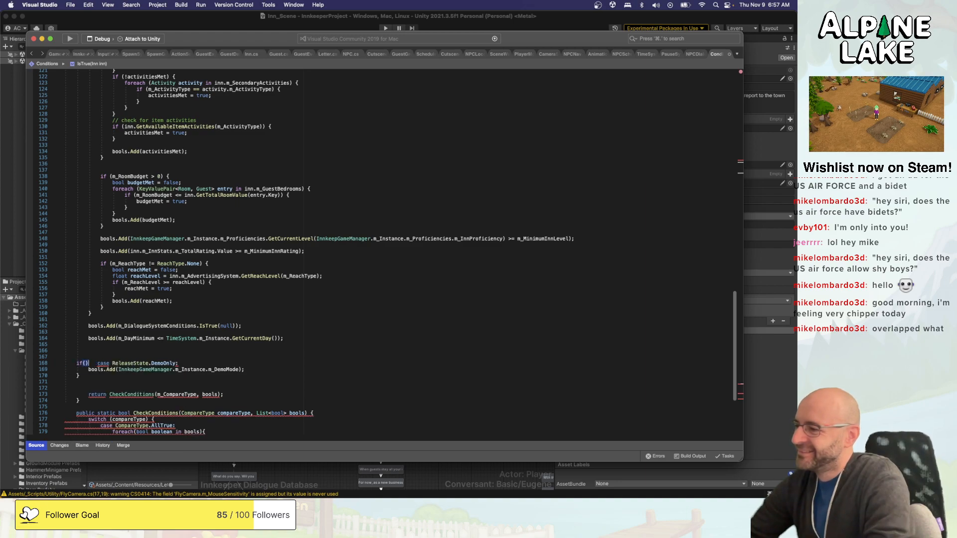
pyautogui.hotkey('shift', 'End')
pyautogui.press('BackSpace')
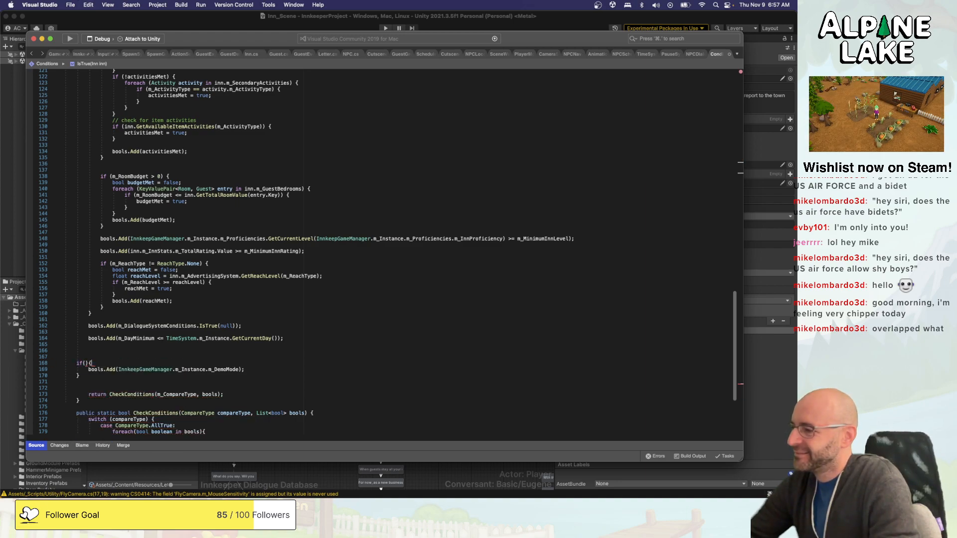
pyautogui.moveTo(65, 363); pyautogui.dragTo(87, 375)
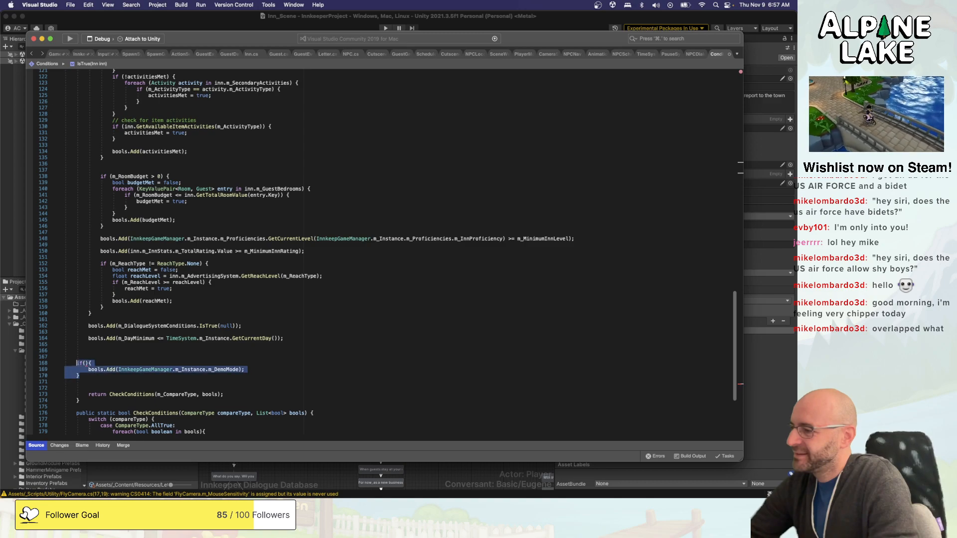
pyautogui.press('Tab')
pyautogui.click(90, 376)
pyautogui.press('Up')
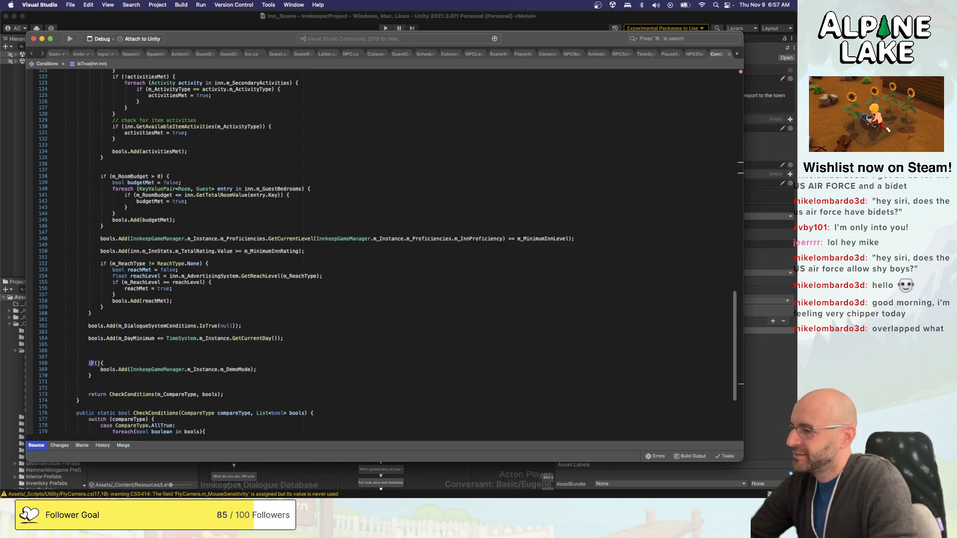
# Fill in the if condition as m_ReleaseState == ReleaseState.DemoOnly.
pyautogui.press('Right')
pyautogui.press('Right')
pyautogui.press('Right')
pyautogui.write('m_R')
pyautogui.press('Return')
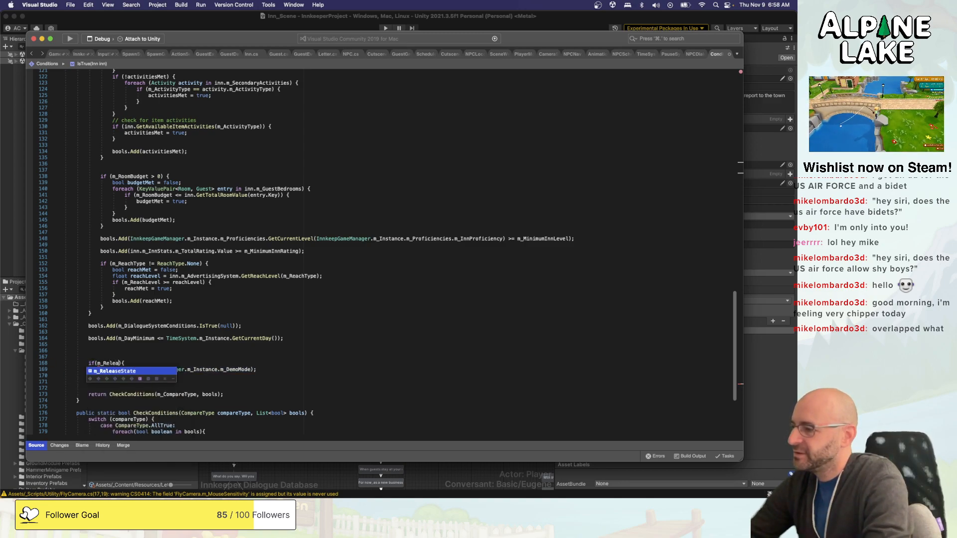
pyautogui.write('== demoonl')
pyautogui.press('Return')
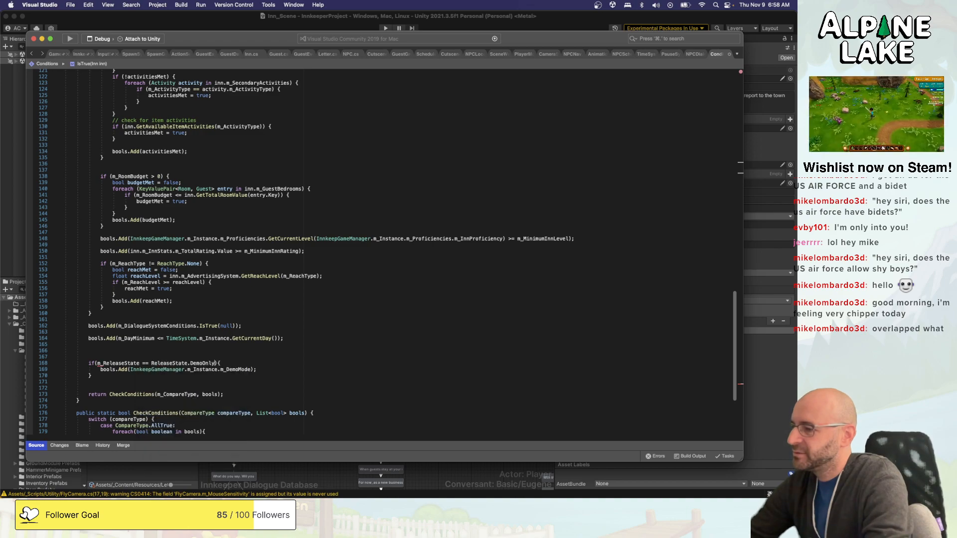
# Change the if condition to m_ReleaseState != ReleaseState.Any and re-enter the block's closing brace to reformat it.
pyautogui.hotkey('alt', 'Left')
pyautogui.hotkey('alt', 'Left')
pyautogui.hotkey('alt', 'Left')
pyautogui.hotkey('alt', 'Left')
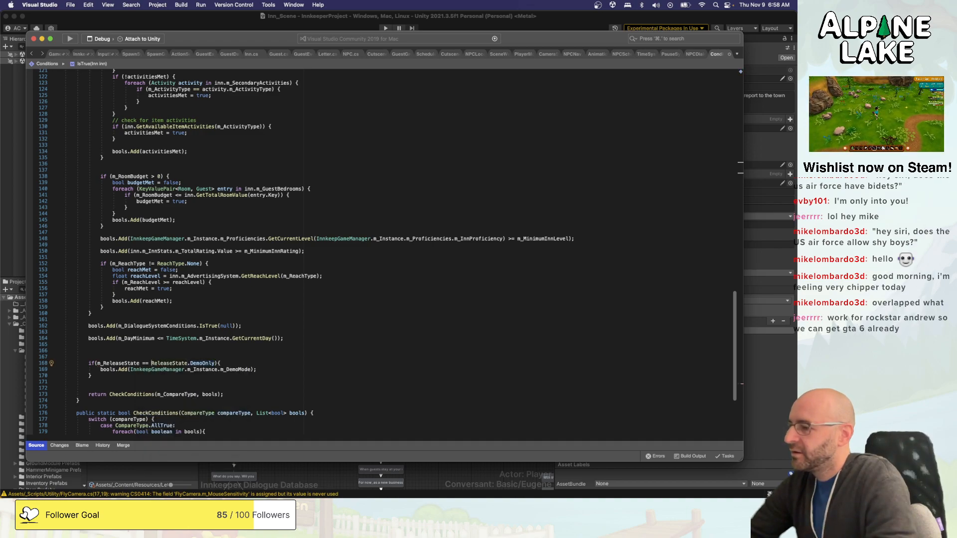
pyautogui.press('Delete')
pyautogui.write('!')
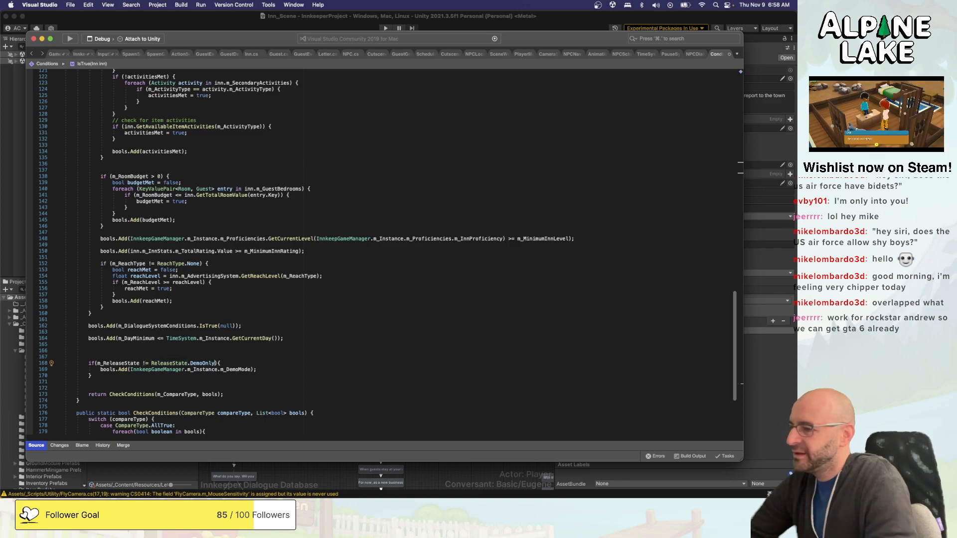
pyautogui.doubleClick(216, 363)
pyautogui.write('Any')
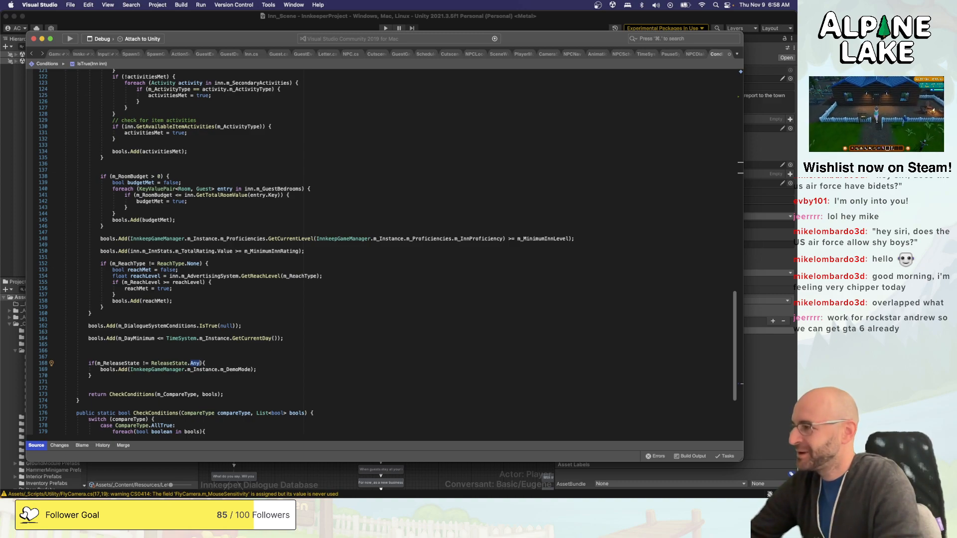
pyautogui.click(92, 375)
pyautogui.press('BackSpace')
pyautogui.write('}')
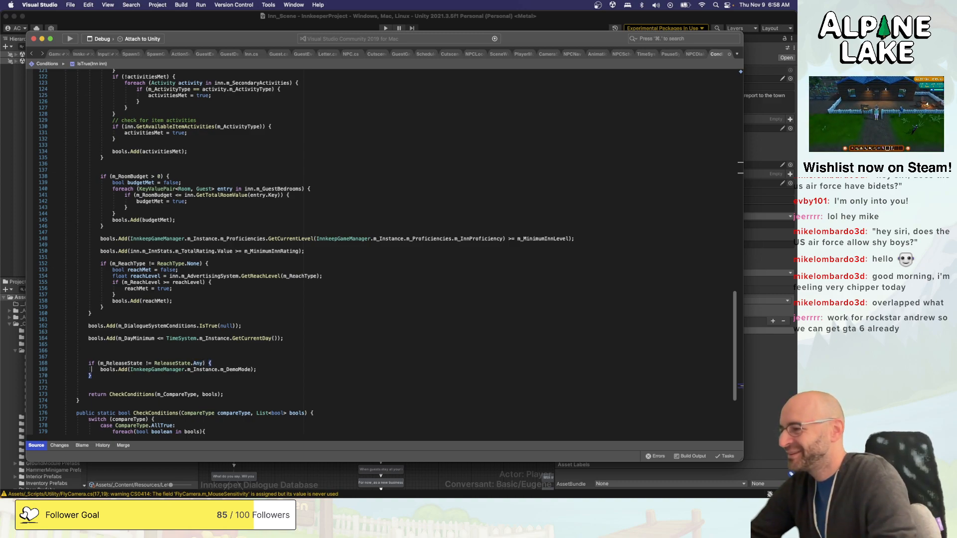
# Remove the extra blank lines above and below the m_ReleaseState if block.
pyautogui.press('Up')
pyautogui.press('Up')
pyautogui.hotkey('shift', 'Up')
pyautogui.hotkey('shift', 'Up')
pyautogui.press('BackSpace')
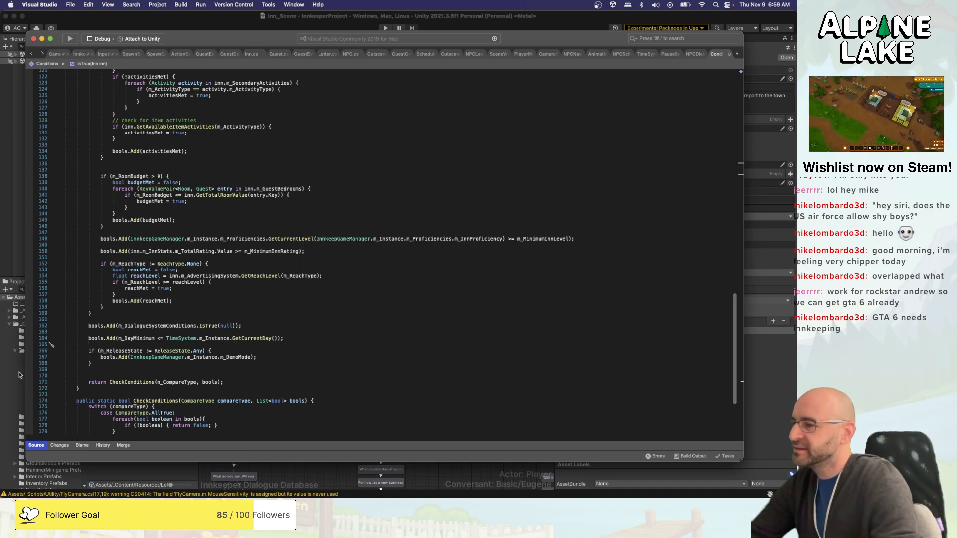
pyautogui.click(118, 370)
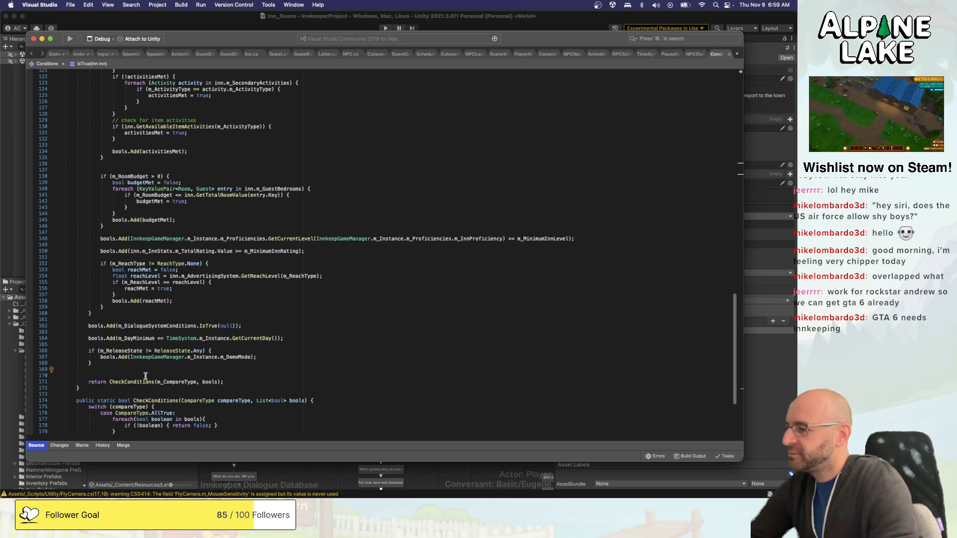
pyautogui.press('BackSpace')
pyautogui.press('BackSpace')
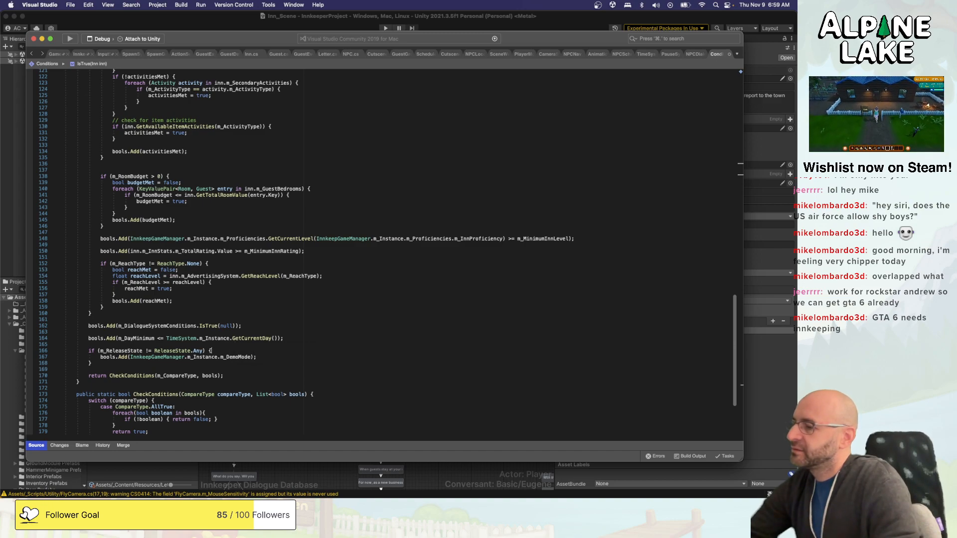
# Replace the if header of the release state block with switch (m_ReleaseState) and an opening brace.
pyautogui.moveTo(212, 351); pyautogui.dragTo(89, 351)
pyautogui.write('switc')
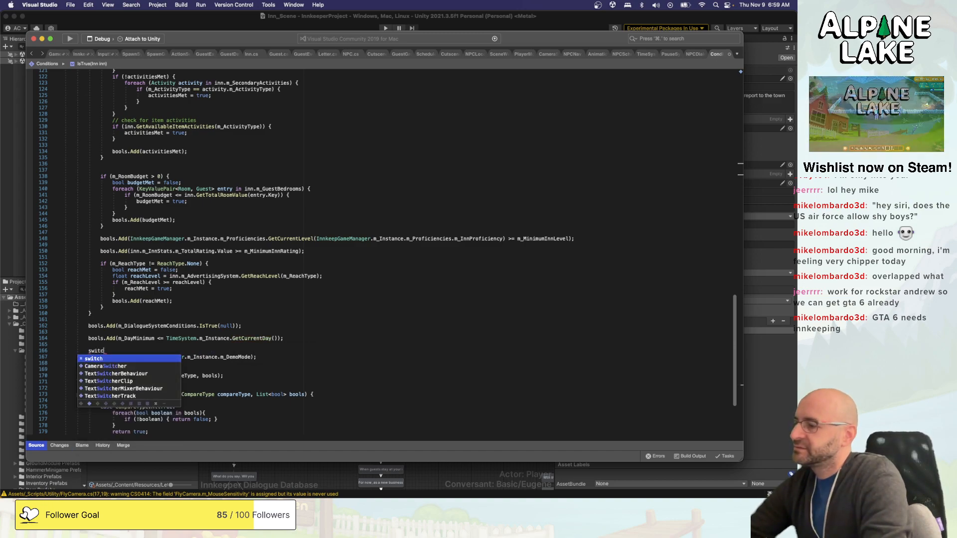
pyautogui.write('h(m_S')
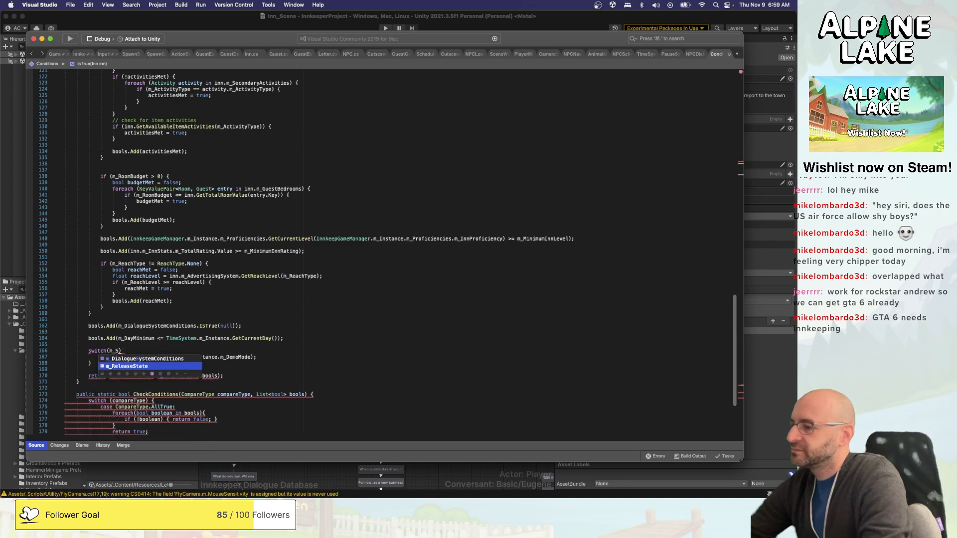
pyautogui.press('BackSpace')
pyautogui.write('releas')
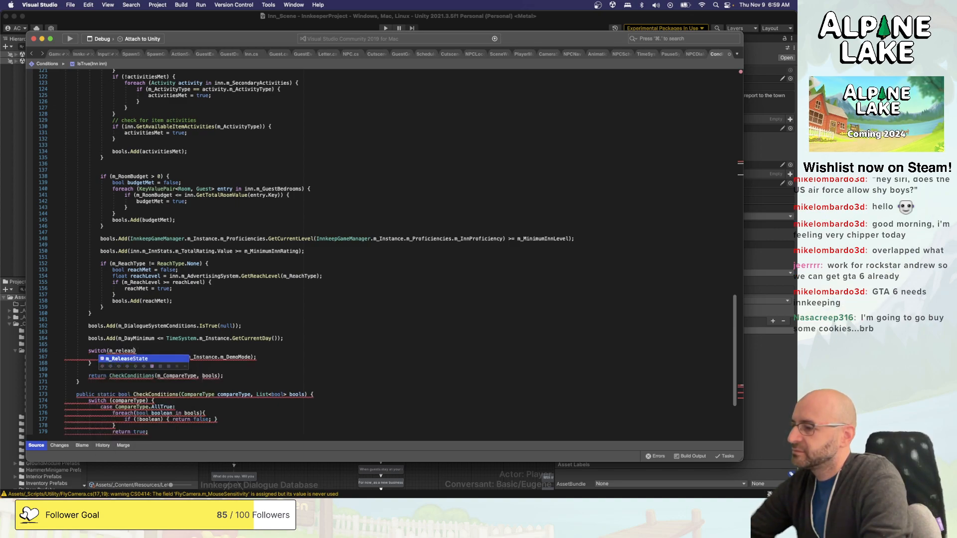
pyautogui.press('Tab')
pyautogui.write(') {')
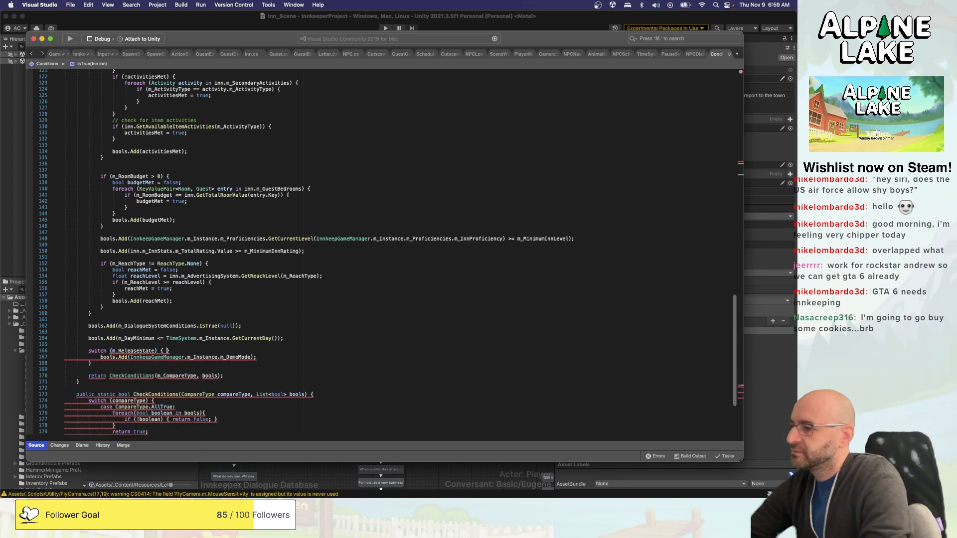
# Add a case ReleaseState.DemoOnly: label above the bools.Add line and a break statement after it.
pyautogui.press('Return')
pyautogui.write('case')
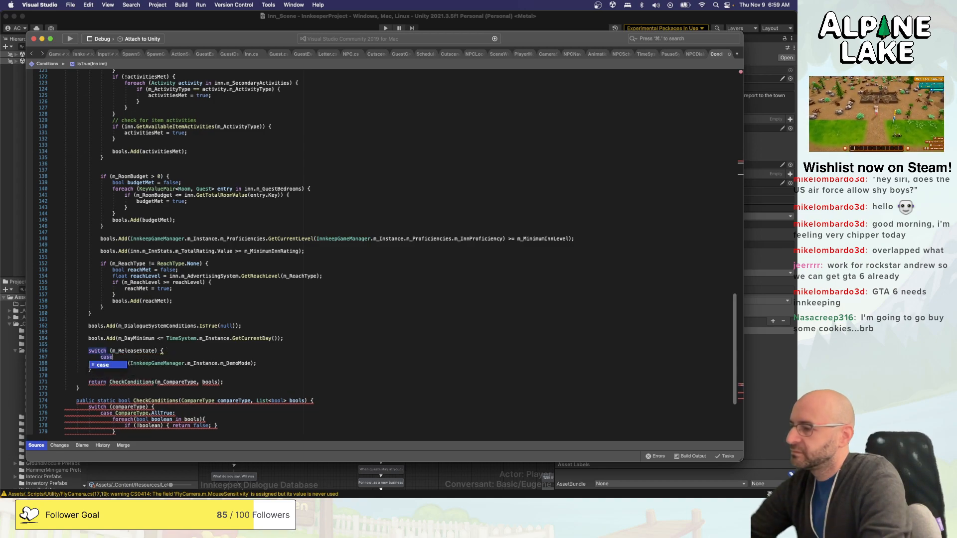
pyautogui.write(' ReleaseSta')
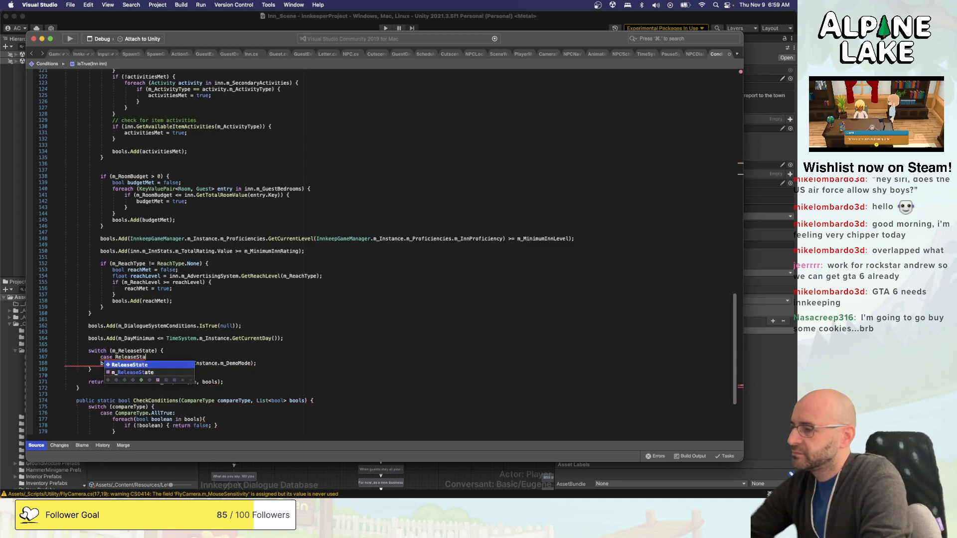
pyautogui.write('te.DemoOnly:')
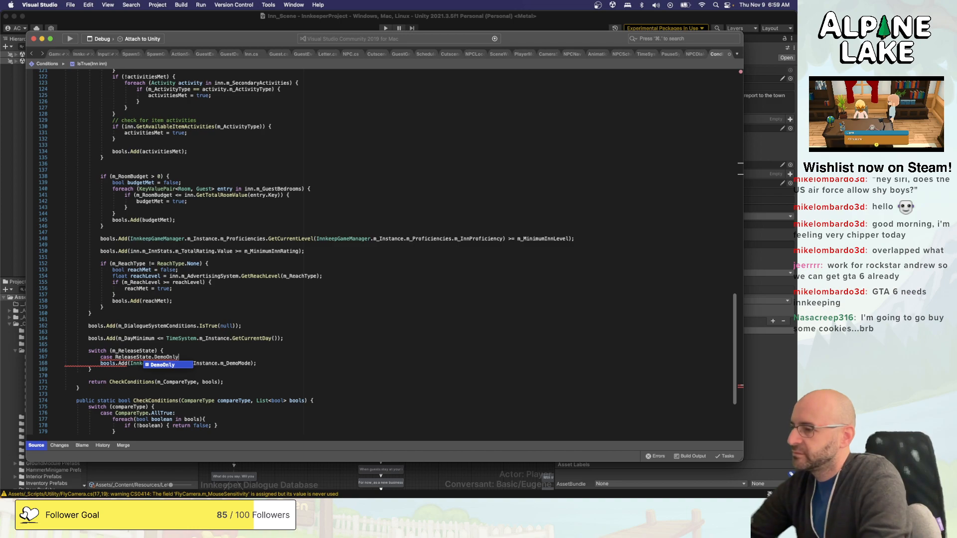
pyautogui.click(256, 364)
pyautogui.press('Return')
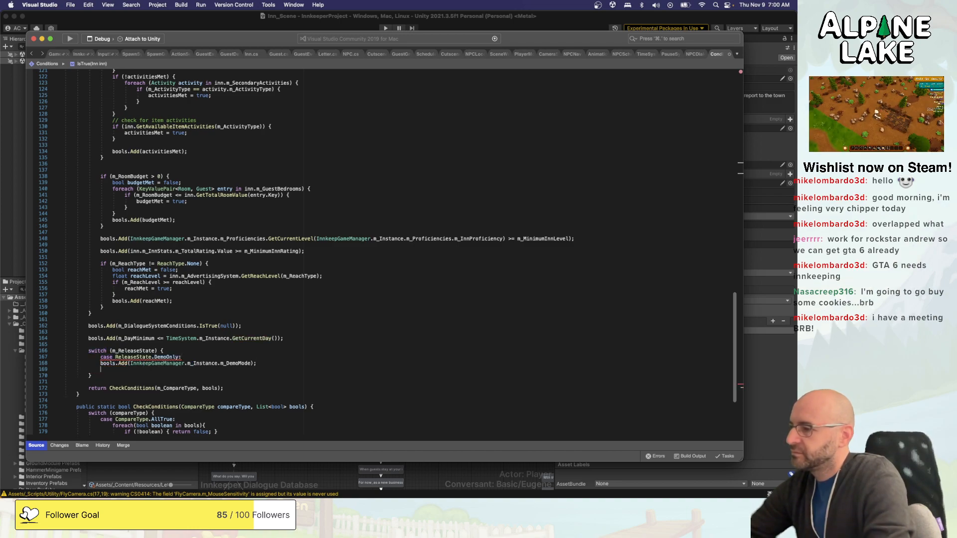
pyautogui.write('break;')
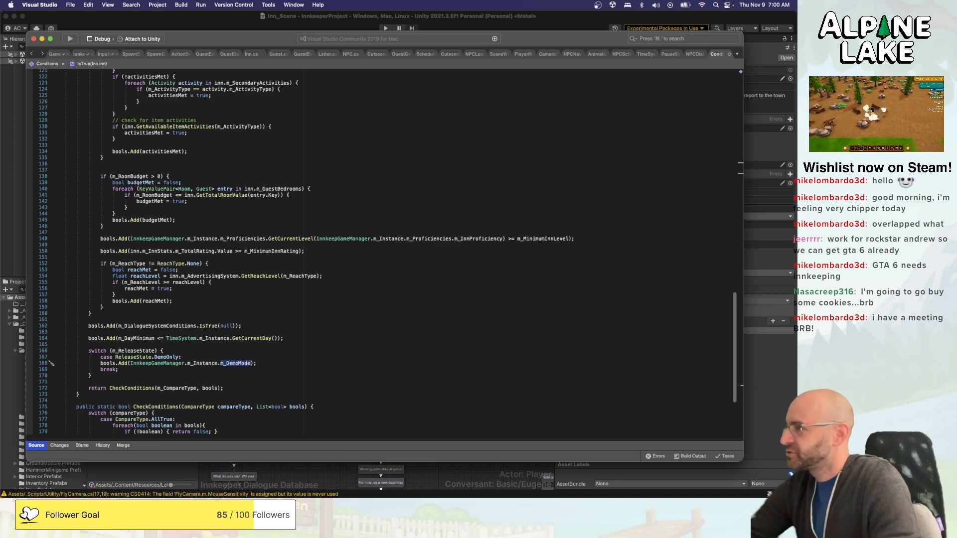
# Add a case ReleaseState.ReleaseOnly: label below the first break, separated by a blank line, with a new line under it.
pyautogui.press('Down')
pyautogui.press('Return')
pyautogui.press('Return')
pyautogui.write('case')
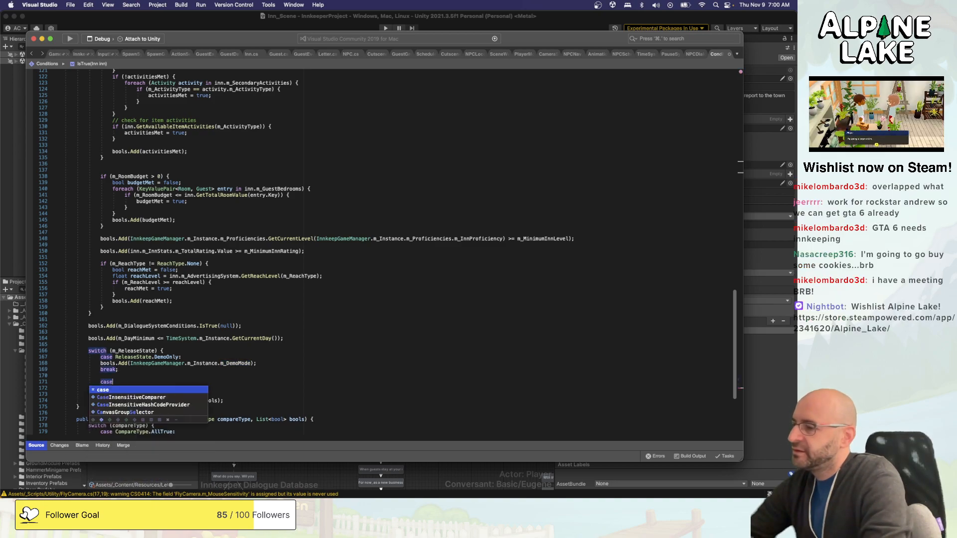
pyautogui.write(' releaseSta')
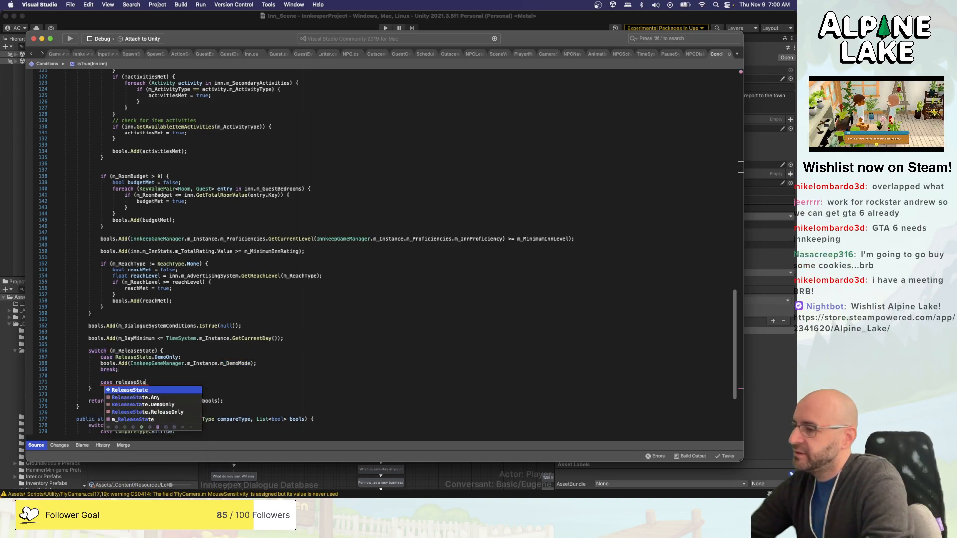
pyautogui.write('te.ReleaseOnly:')
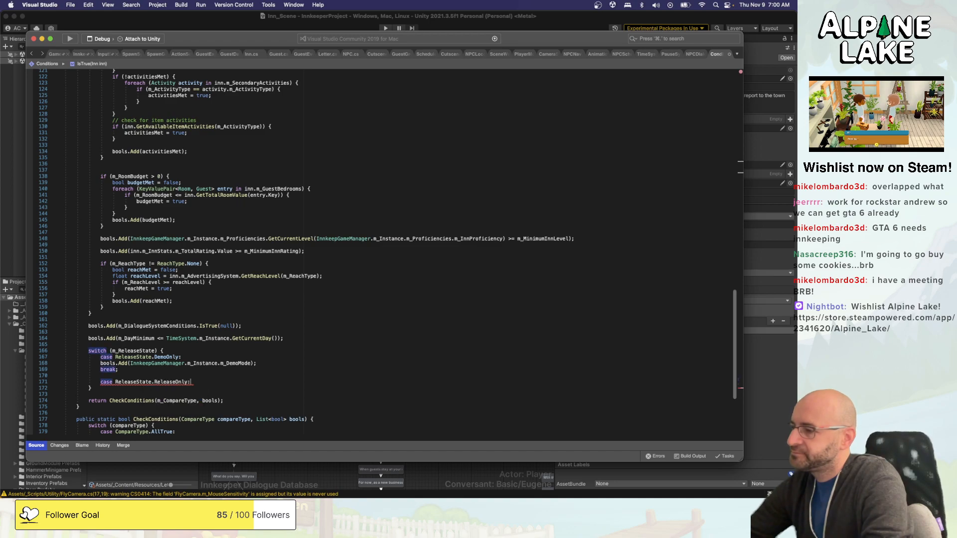
pyautogui.press('Return')
pyautogui.write('bools.Add')
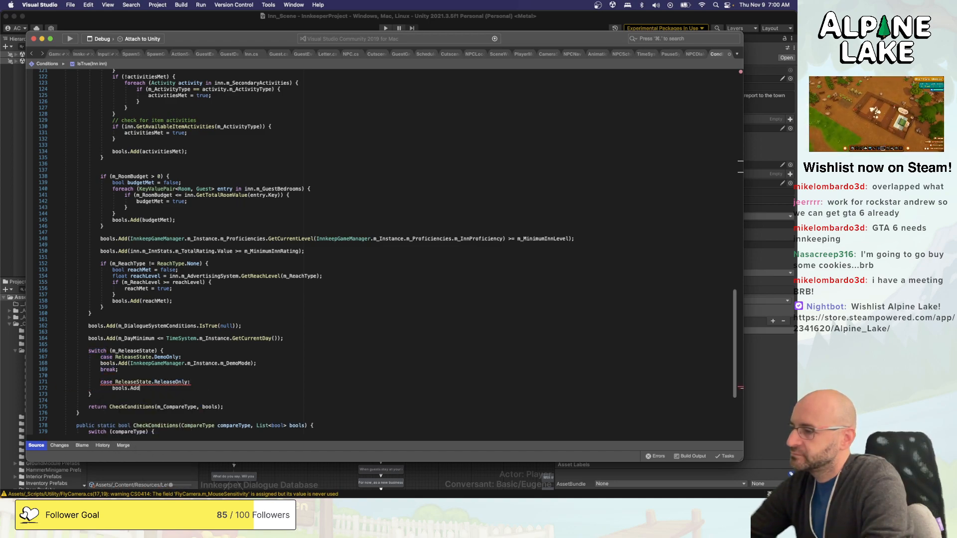
pyautogui.write('(Innk')
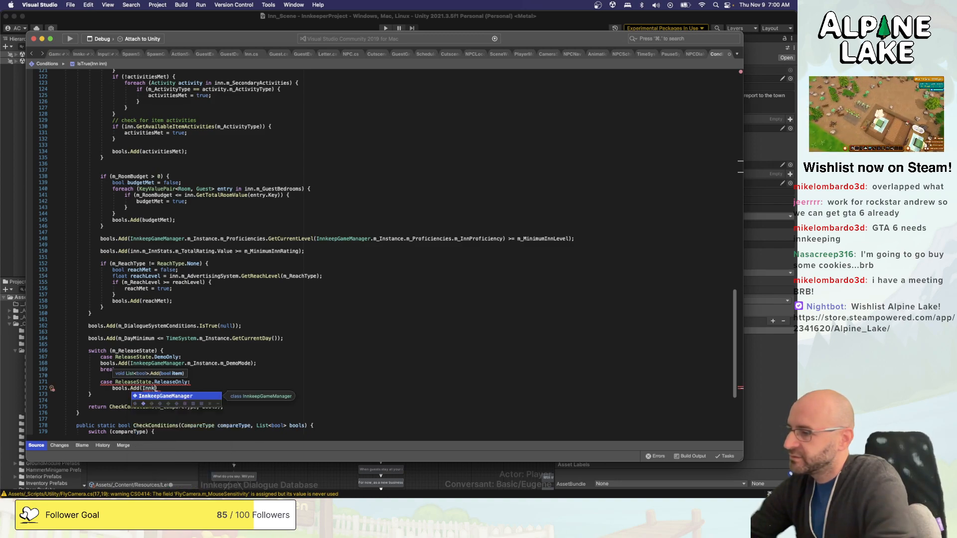
pyautogui.press('super+Right')
pyautogui.press('super+shift+Left')
pyautogui.press('BackSpace')
# Copy the bools.Add(InnkeepGameManager.m_Instance.m_DemoMode); line into the ReleaseOnly case and add a break statement after it.
pyautogui.press('Up')
pyautogui.press('Up')
pyautogui.press('Up')
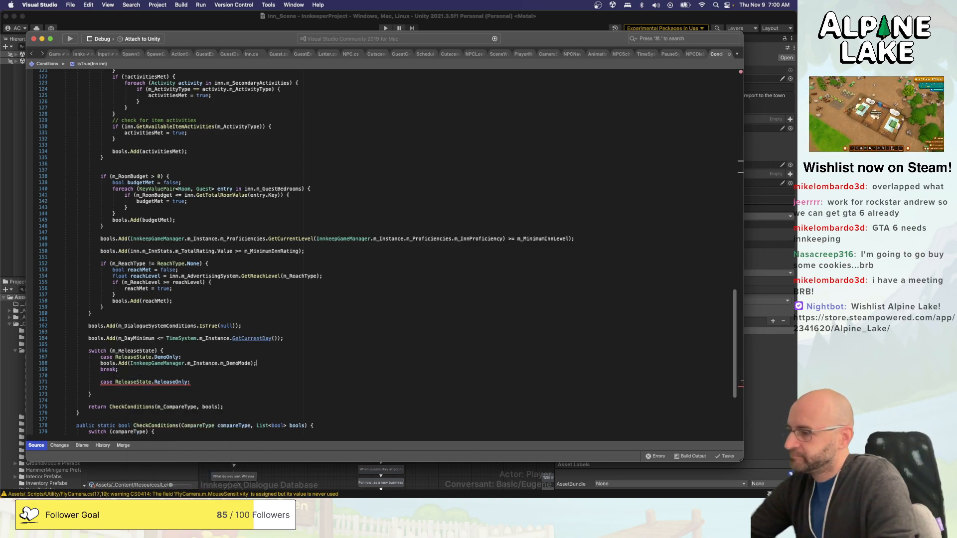
pyautogui.press('Up')
pyautogui.press('super+Right')
pyautogui.press('super+shift+Left')
pyautogui.press('super+c')
pyautogui.press('Down')
pyautogui.press('Down')
pyautogui.press('Down')
pyautogui.press('Down')
pyautogui.press('super+v')
pyautogui.press('Return')
pyautogui.write('break;')
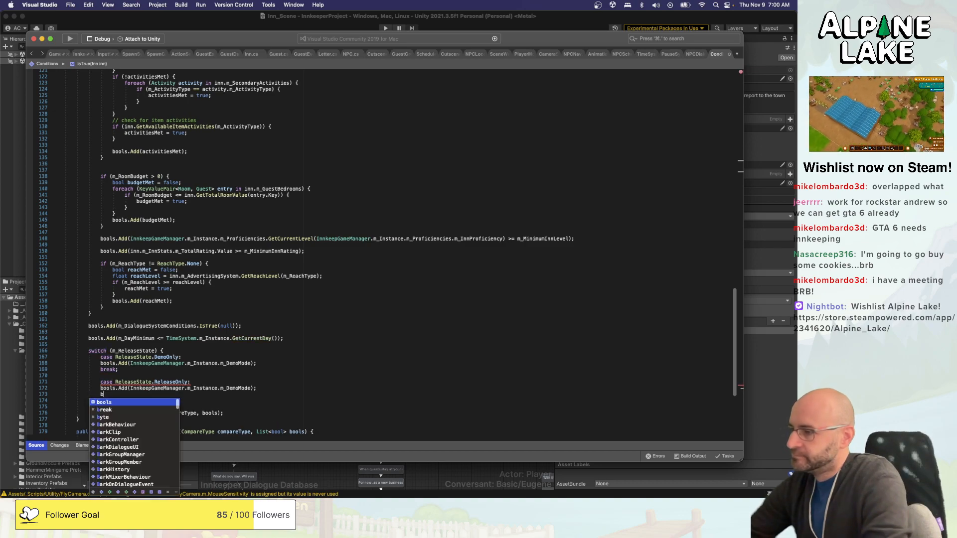
# Negate the InnkeepGameManager.m_Instance.m_DemoMode argument in the ReleaseOnly case's bools.Add call.
pyautogui.write('!')
pyautogui.press('super+Right')
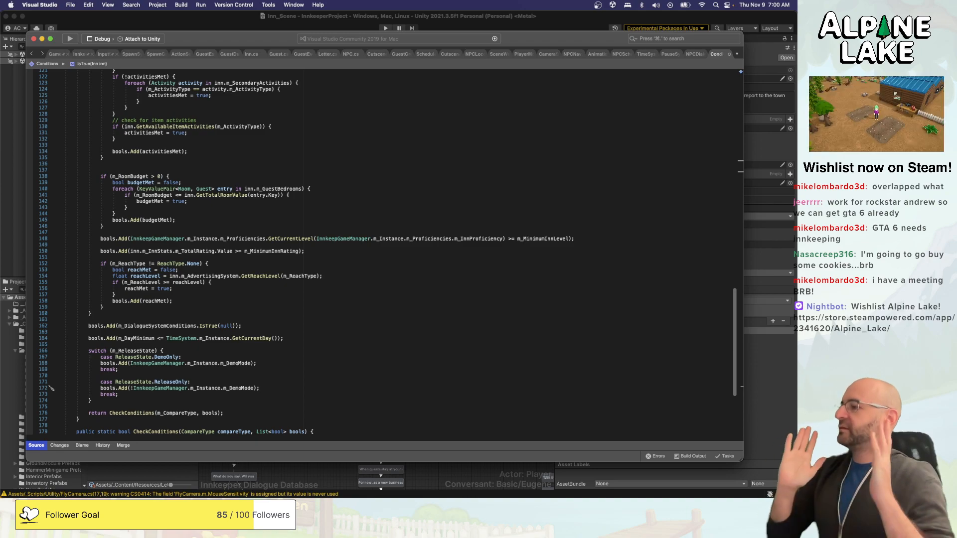
# Switch to Unity and reselect the Letter Quest Scary Letter START asset to examine its conditions.
pyautogui.click(235, 29)
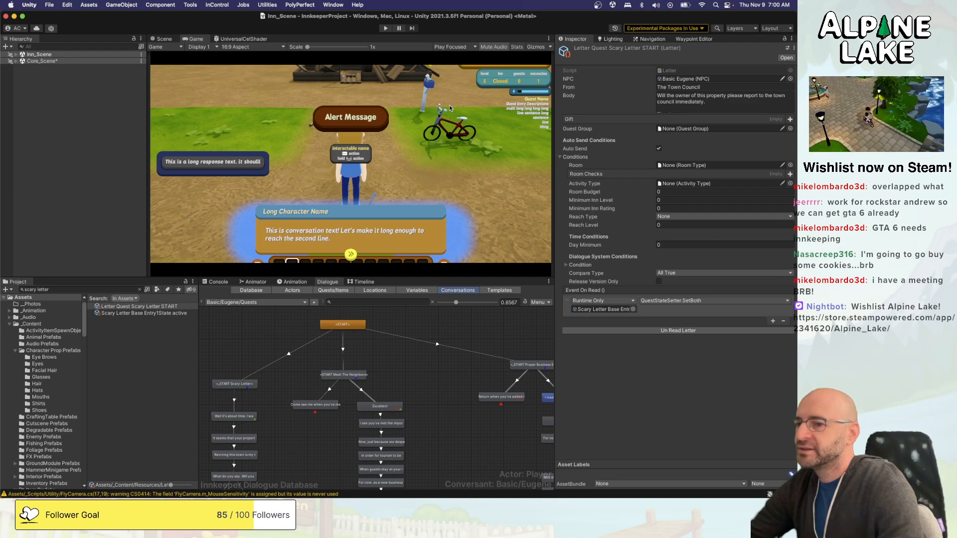
pyautogui.click(113, 253)
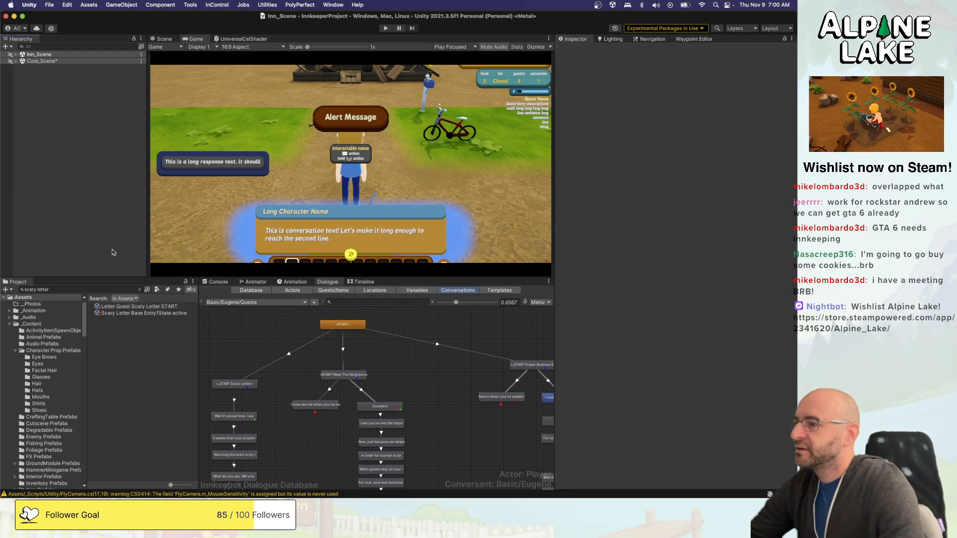
pyautogui.click(131, 306)
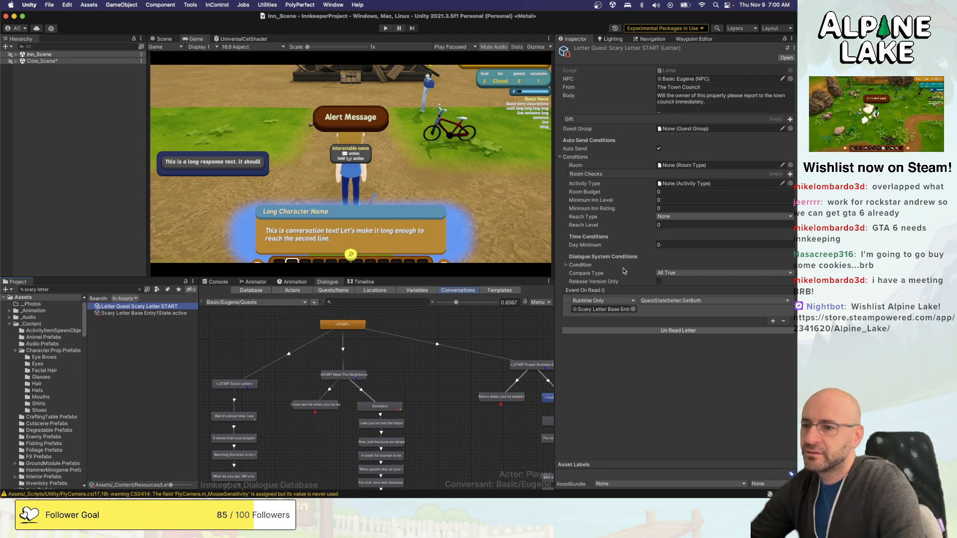
# Clear the console and open the Conditions.cs compile error about m_ReleaseVersionOnly at its source.
pyautogui.click(218, 283)
pyautogui.click(207, 289)
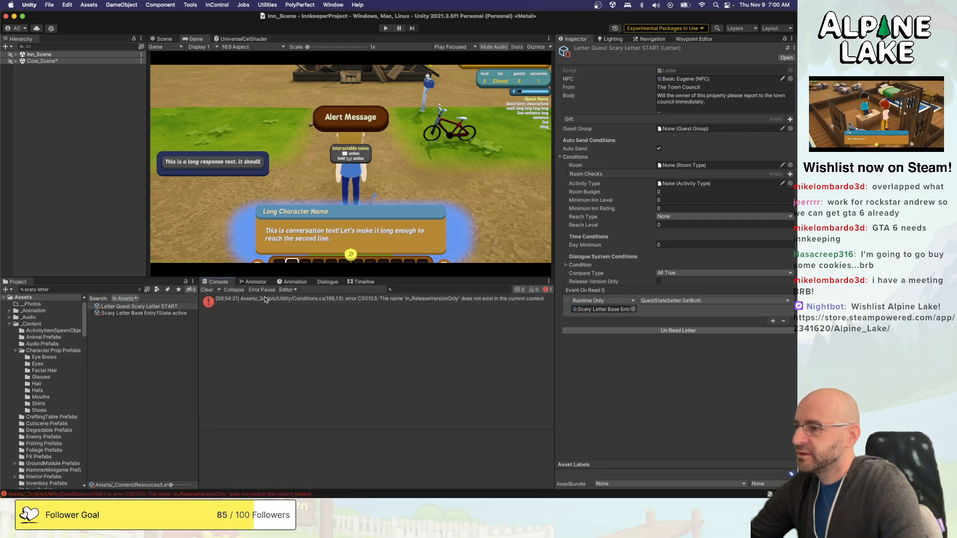
pyautogui.click(265, 299)
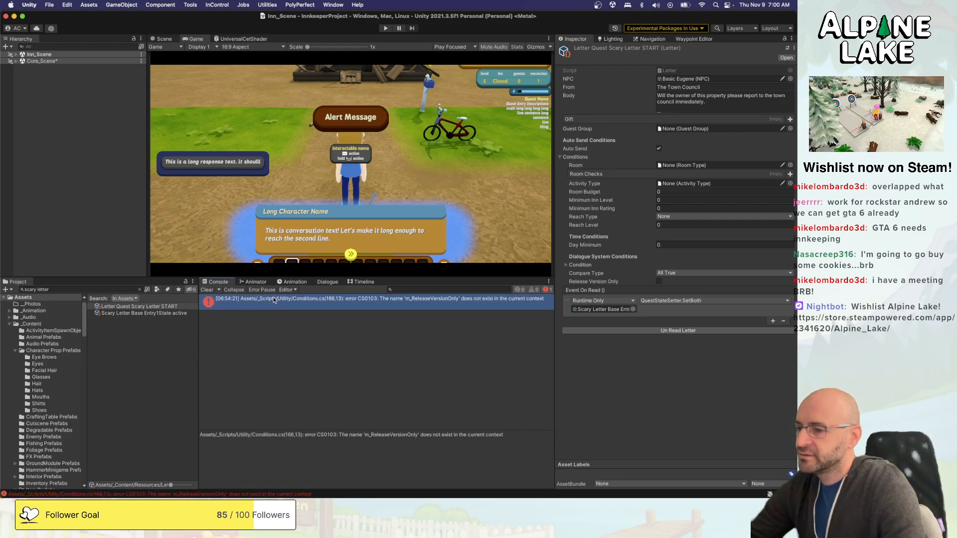
pyautogui.doubleClick(274, 299)
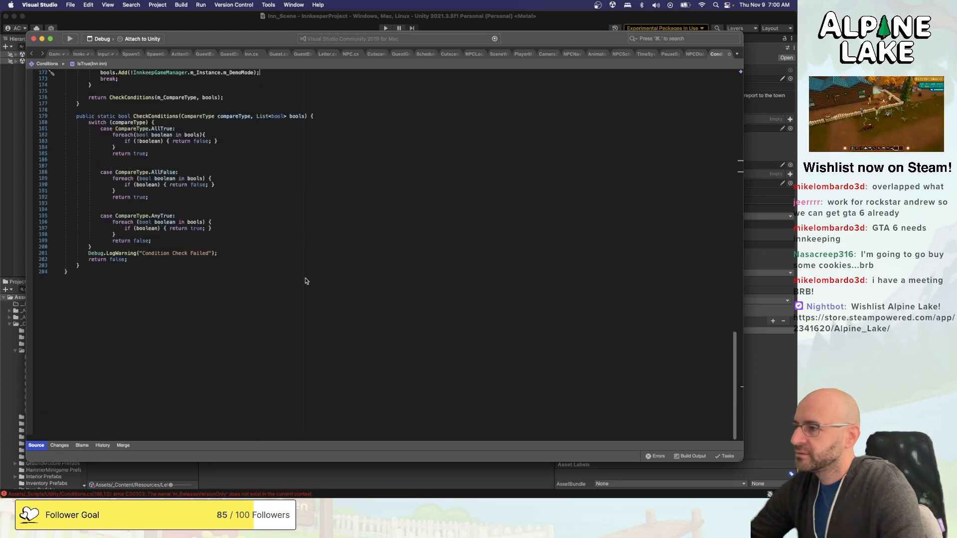
# Look through the Conditions script, save it, and switch back to Unity to recompile.
pyautogui.scroll(20, 305, 279)
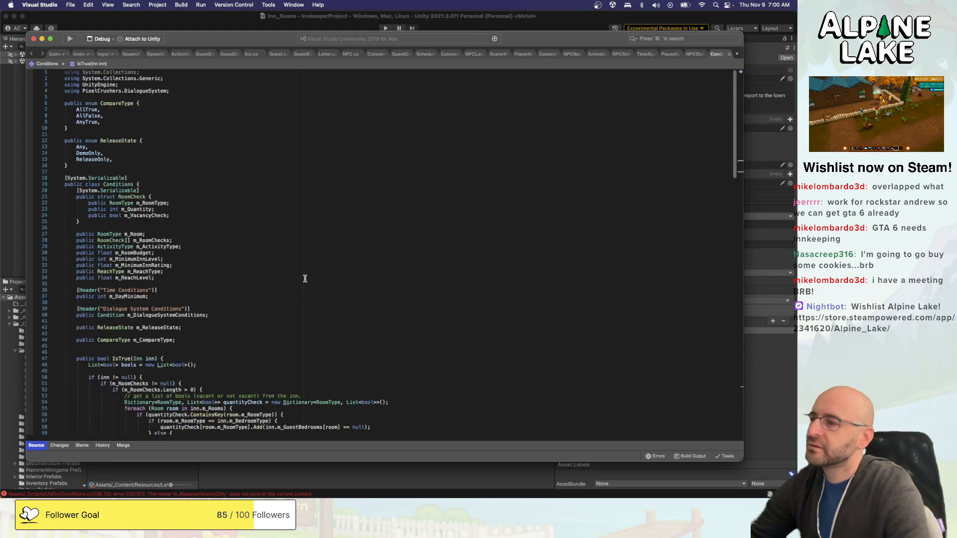
pyautogui.scroll(-20, 305, 279)
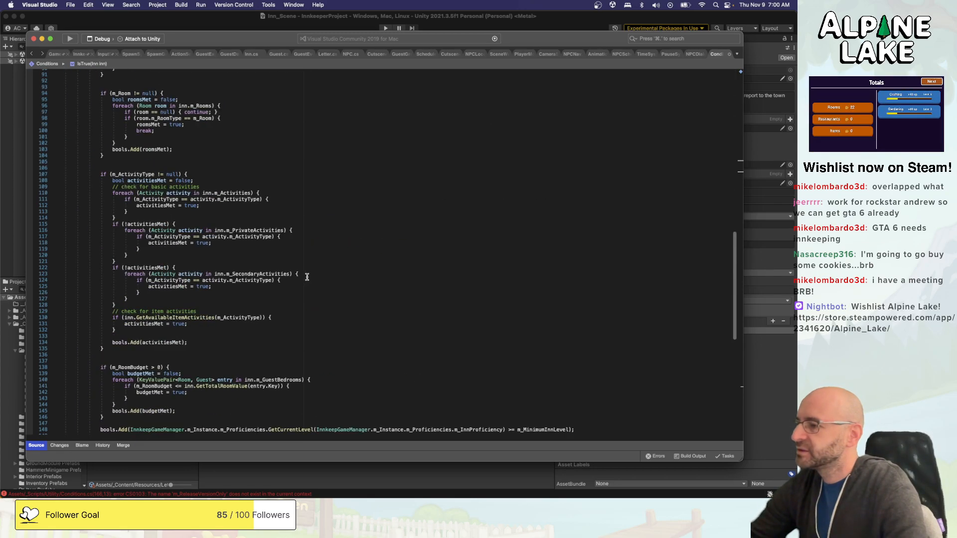
pyautogui.press('super+Tab')
pyautogui.press('super+Tab')
pyautogui.click(307, 277)
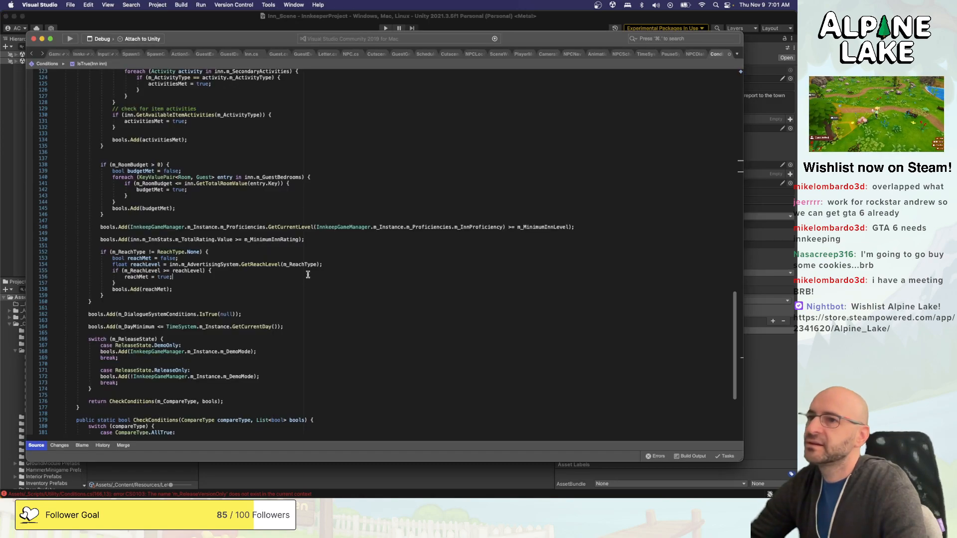
pyautogui.press('super+s')
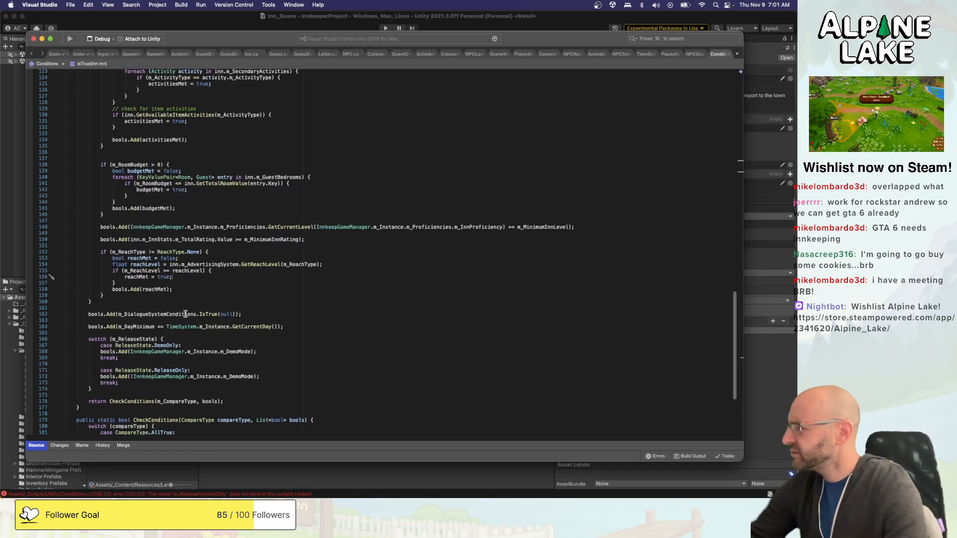
pyautogui.press('super+Tab')
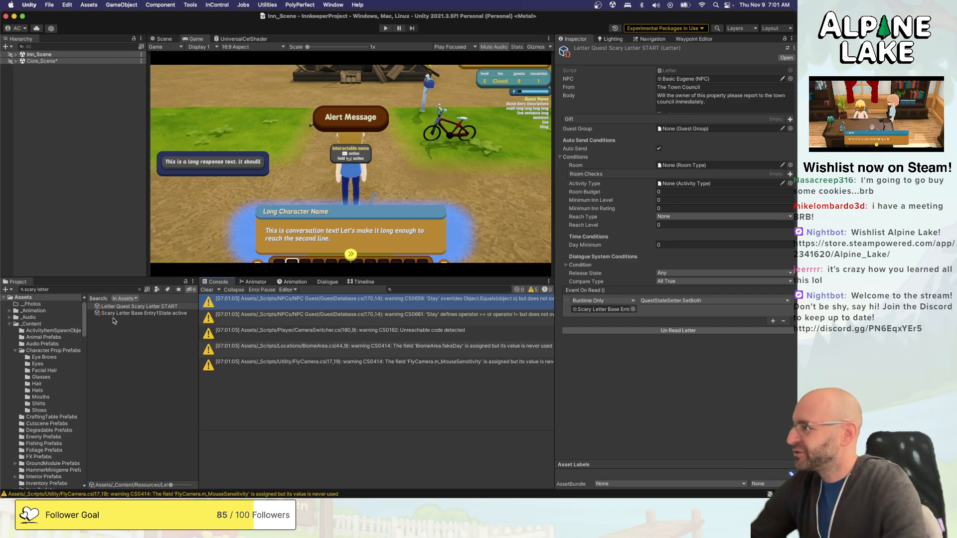
# Deselect the letter asset and make the Game view slightly taller.
pyautogui.click(123, 247)
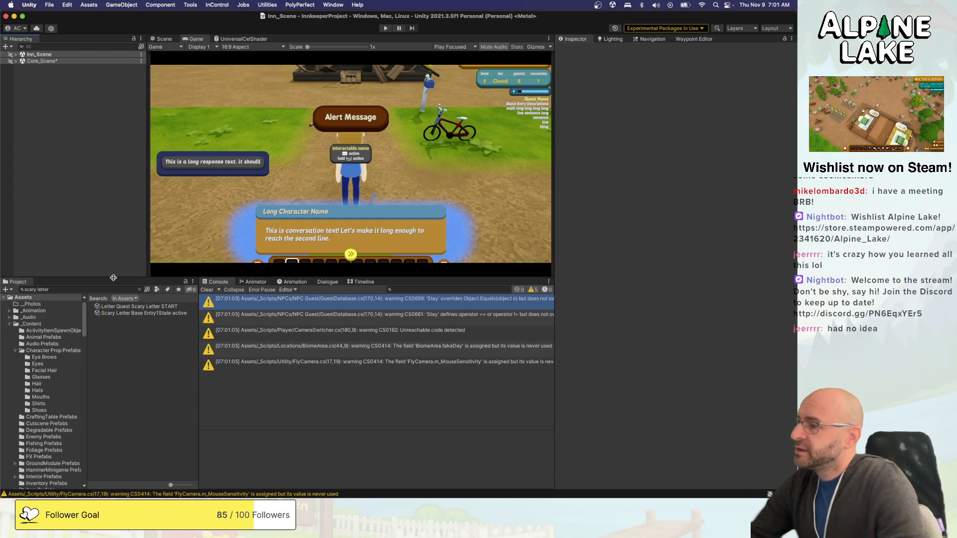
pyautogui.moveTo(113, 278); pyautogui.dragTo(114, 282)
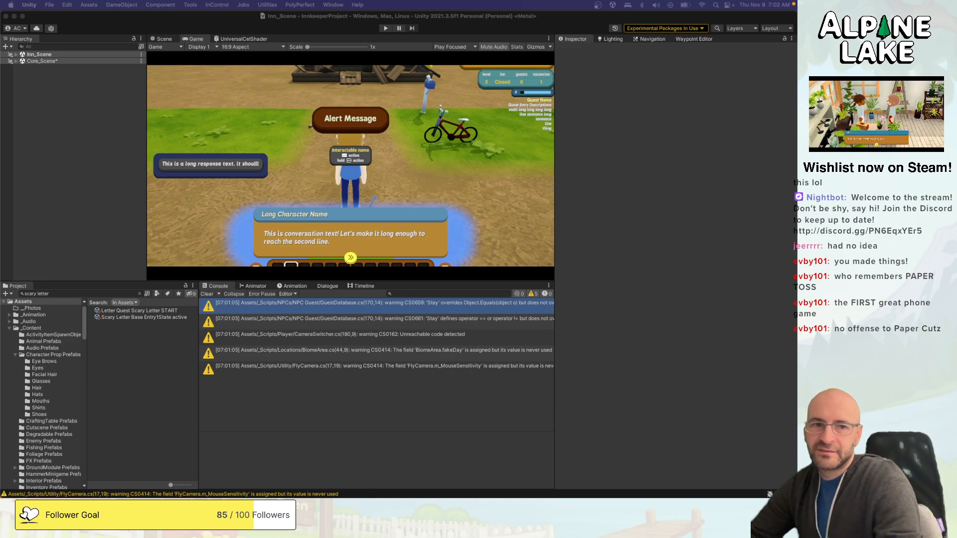
# Look over the Papercut! App Store page in Chrome without opening the App Store app, and return to Unity.
pyautogui.moveTo(611, 18); pyautogui.dragTo(145, 23)
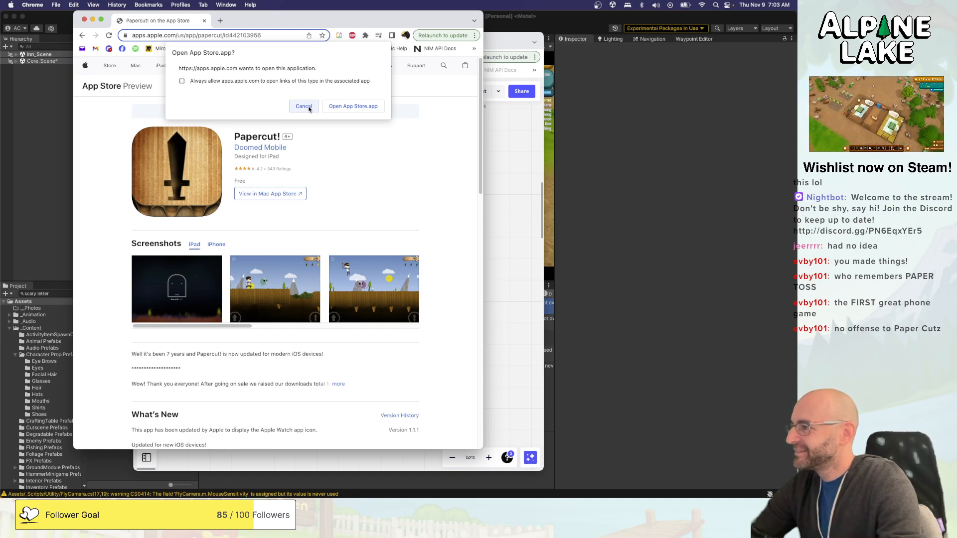
pyautogui.click(309, 108)
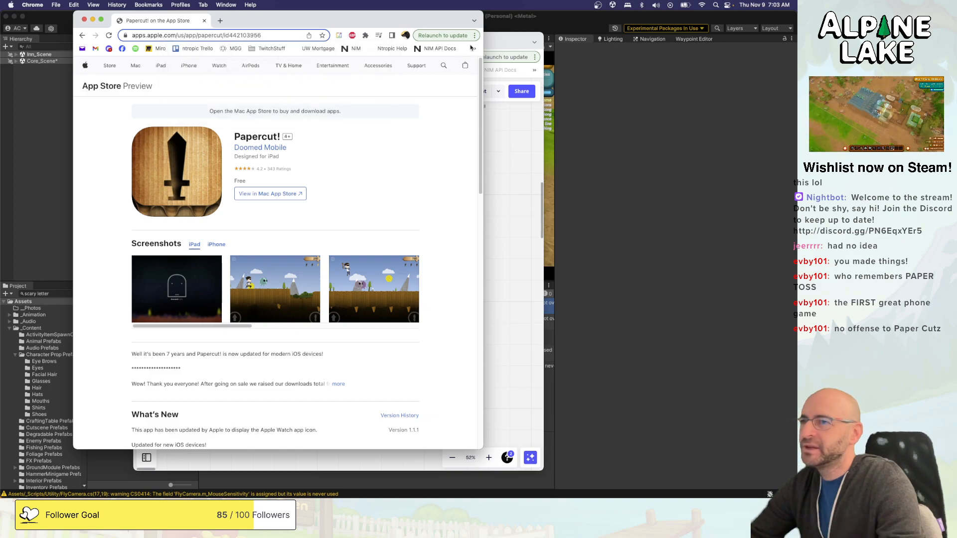
pyautogui.moveTo(482, 38); pyautogui.dragTo(683, 19)
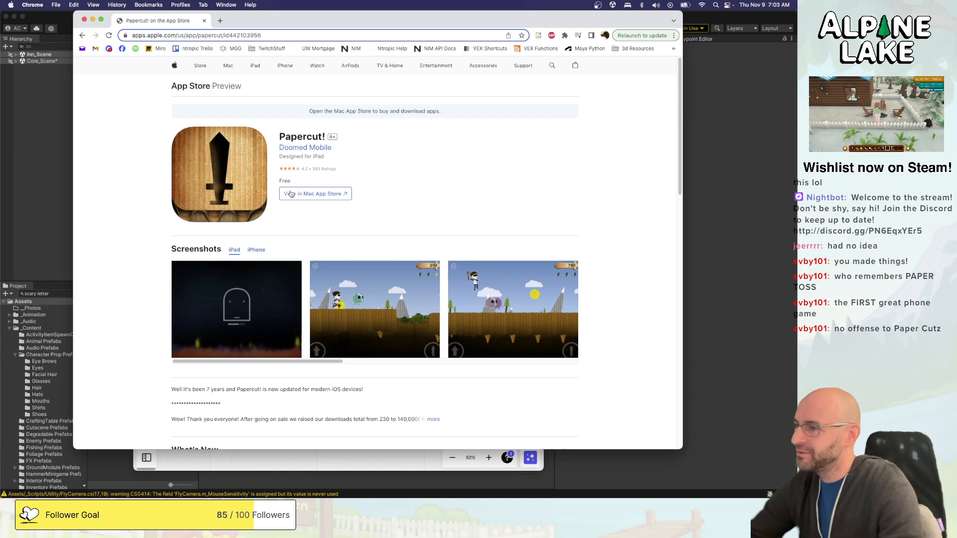
pyautogui.moveTo(338, 361)
pyautogui.mouseDown()
pyautogui.moveTo(491, 363)
pyautogui.moveTo(331, 373)
pyautogui.mouseUp()
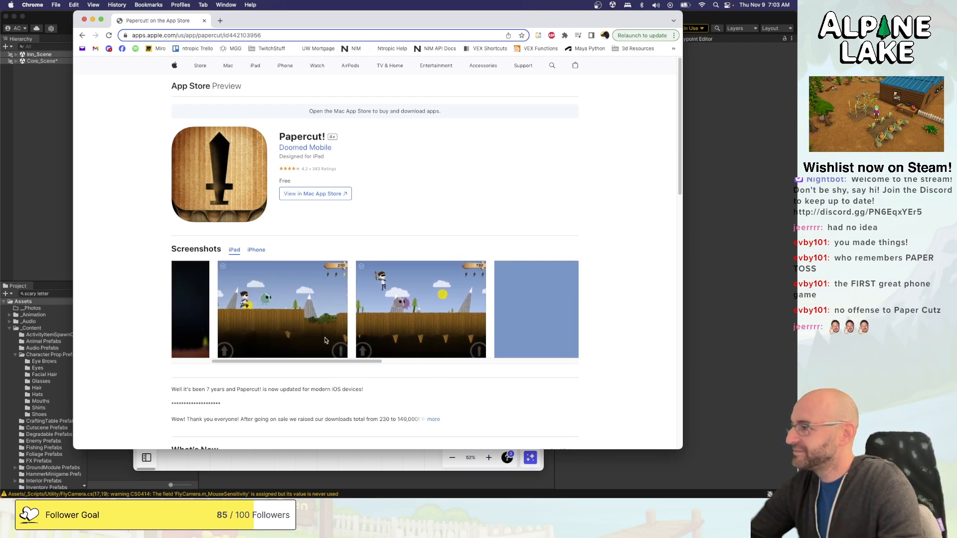
pyautogui.click(272, 36)
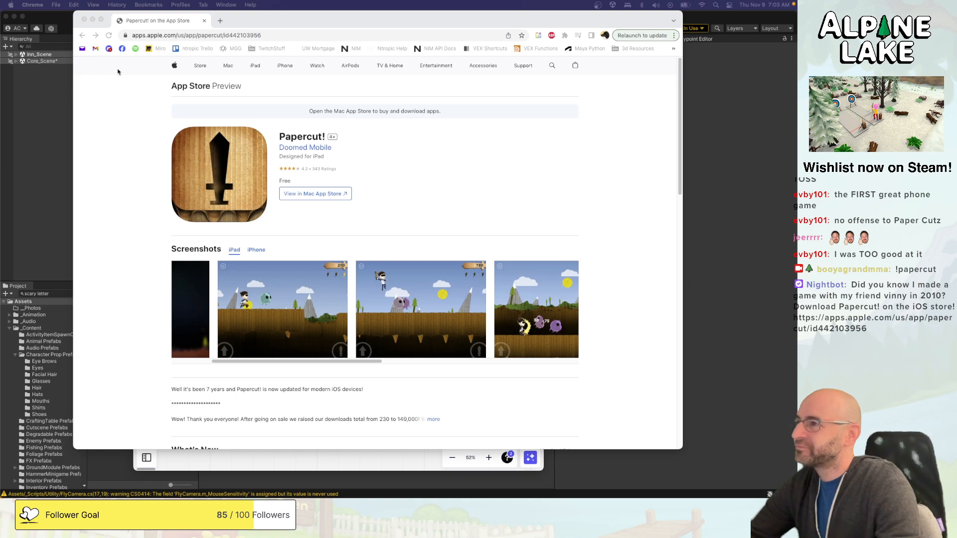
pyautogui.middleClick(143, 22)
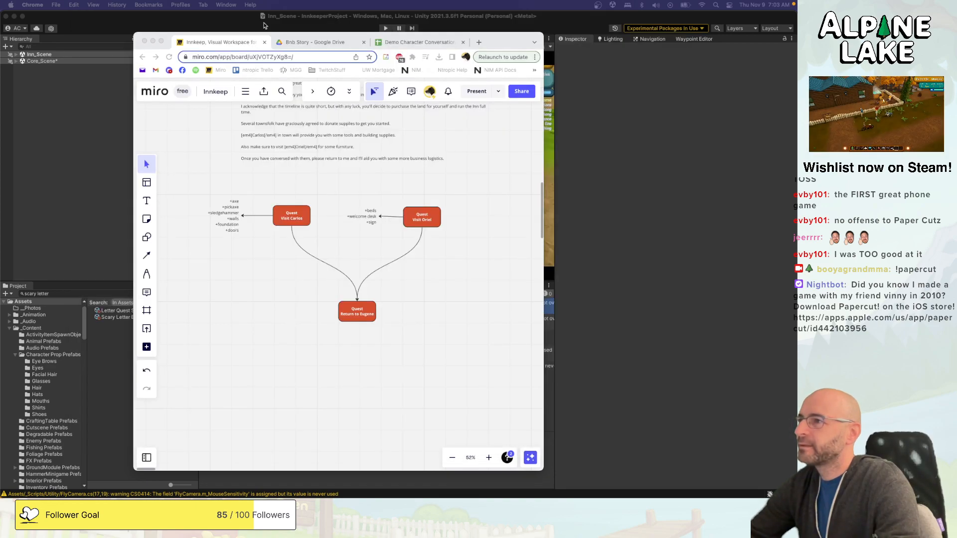
pyautogui.click(247, 16)
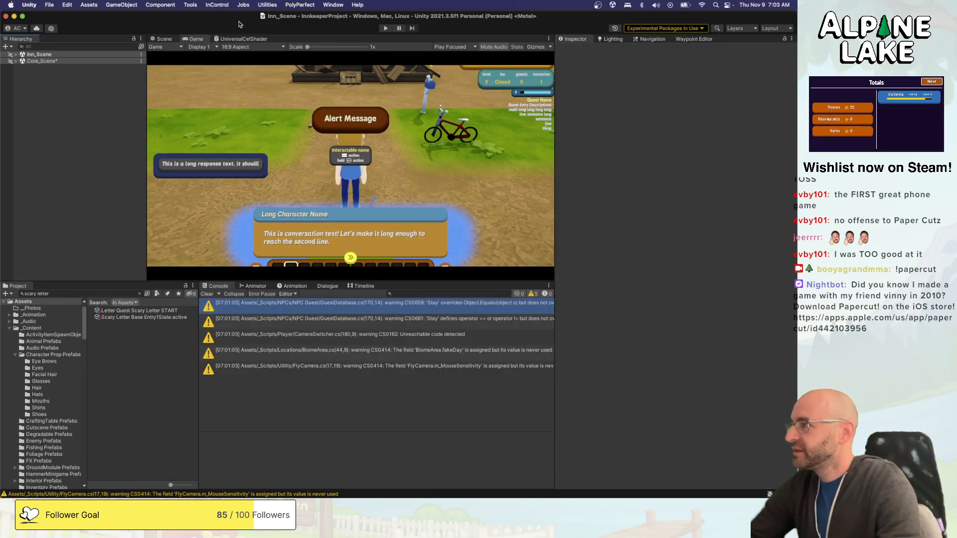
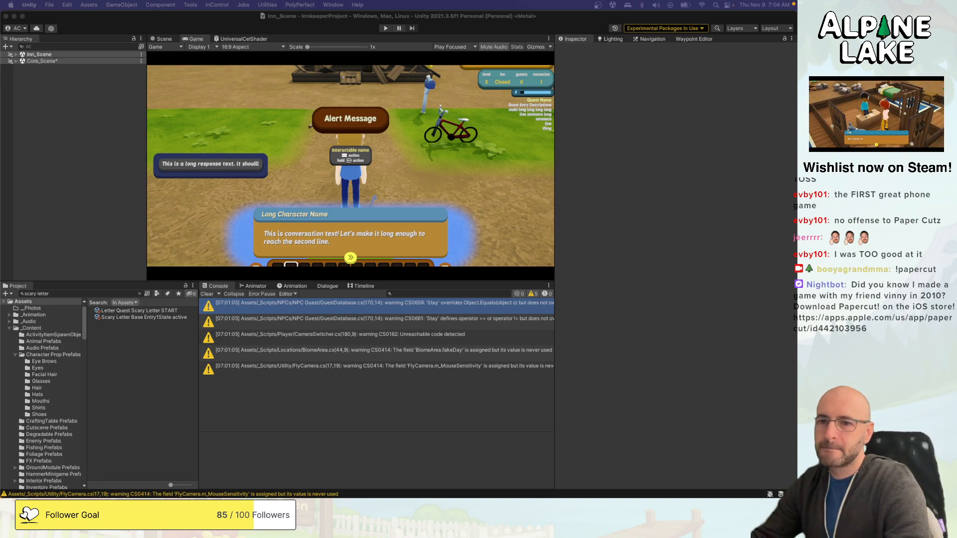
# Save the open scenes and expand Core_Scene in the hierarchy.
pyautogui.click(148, 21)
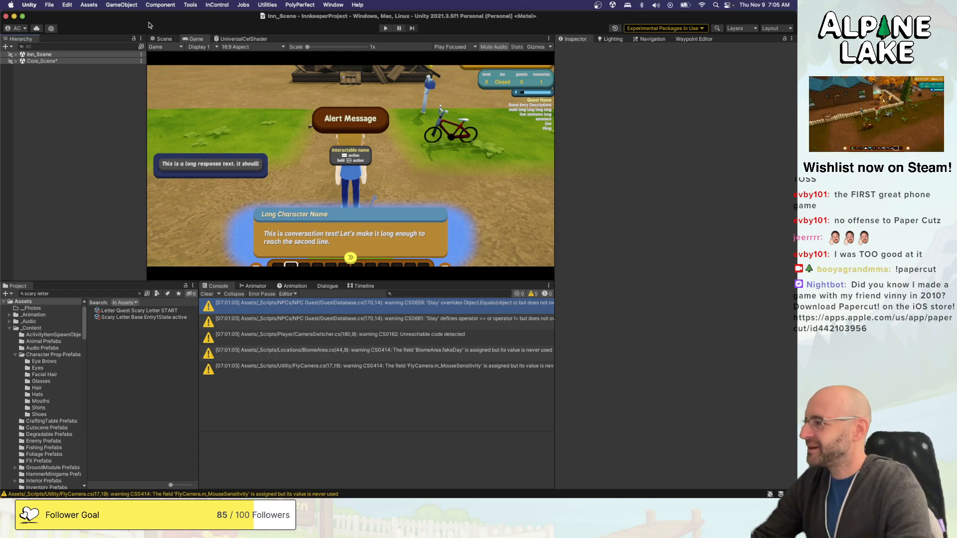
pyautogui.press('super+s')
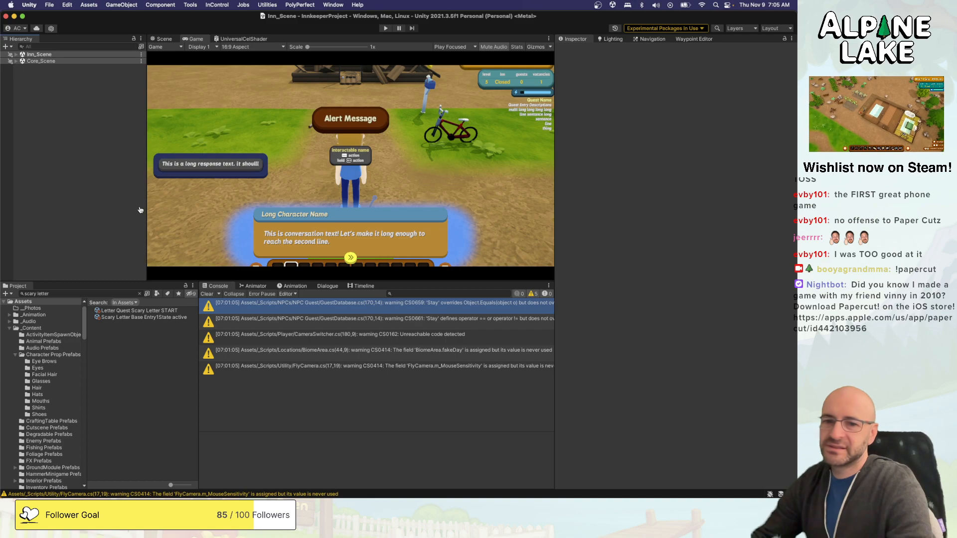
pyautogui.press('super+Tab')
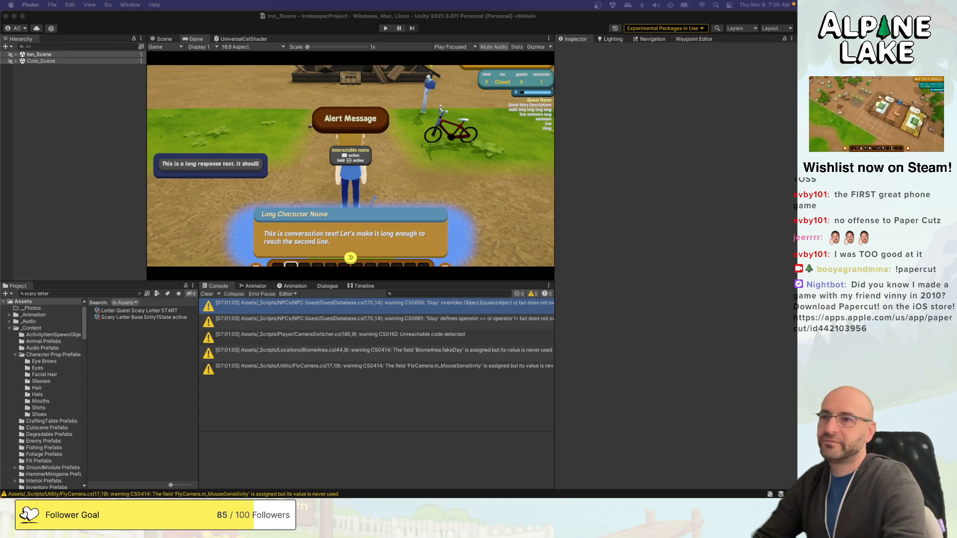
pyautogui.click(339, 22)
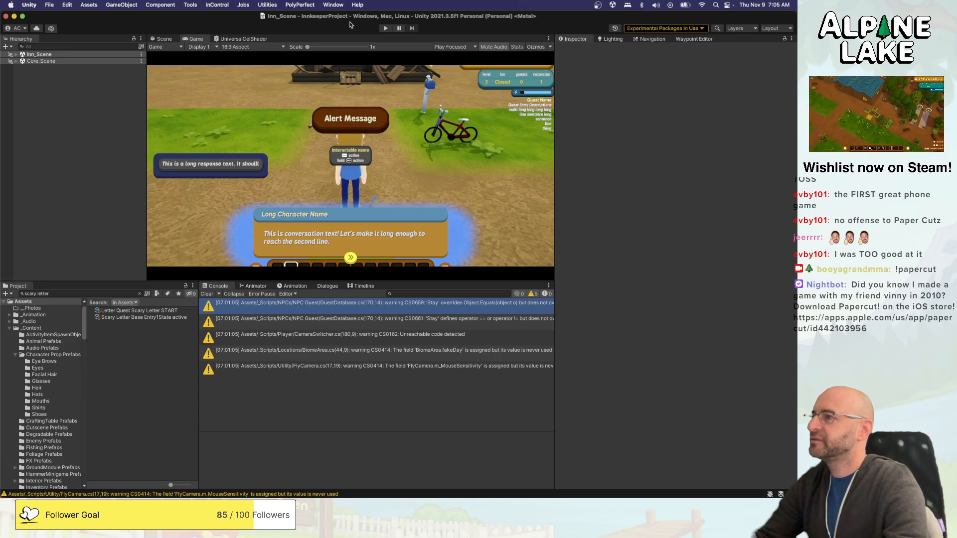
pyautogui.click(78, 61)
pyautogui.press('Right')
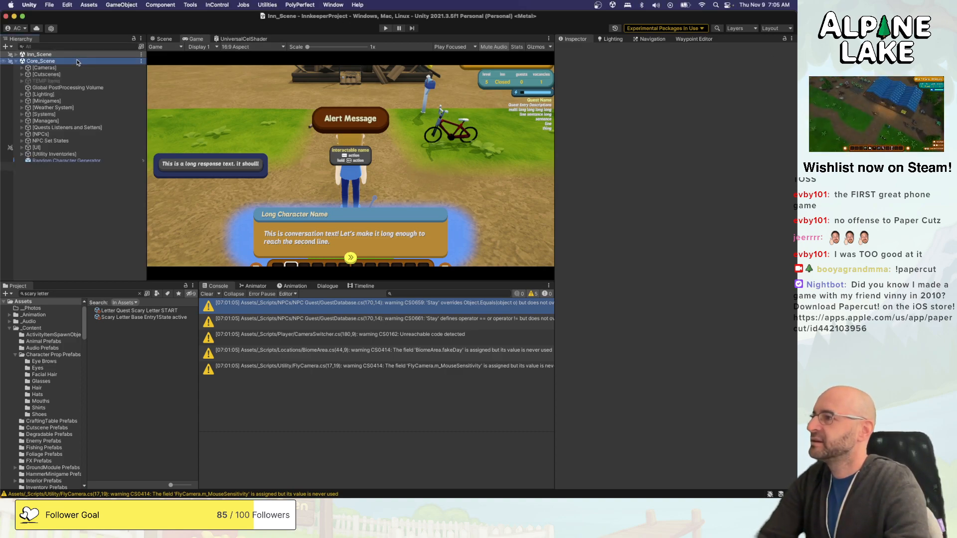
pyautogui.click(281, 22)
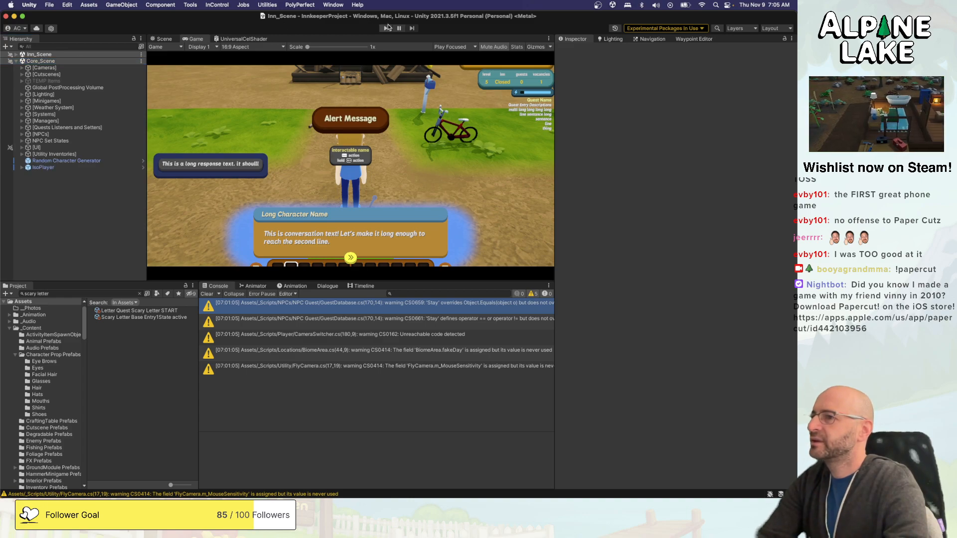
# Run the game in the editor, dismiss the Moving! tutorial, and stop play mode.
pyautogui.click(387, 28)
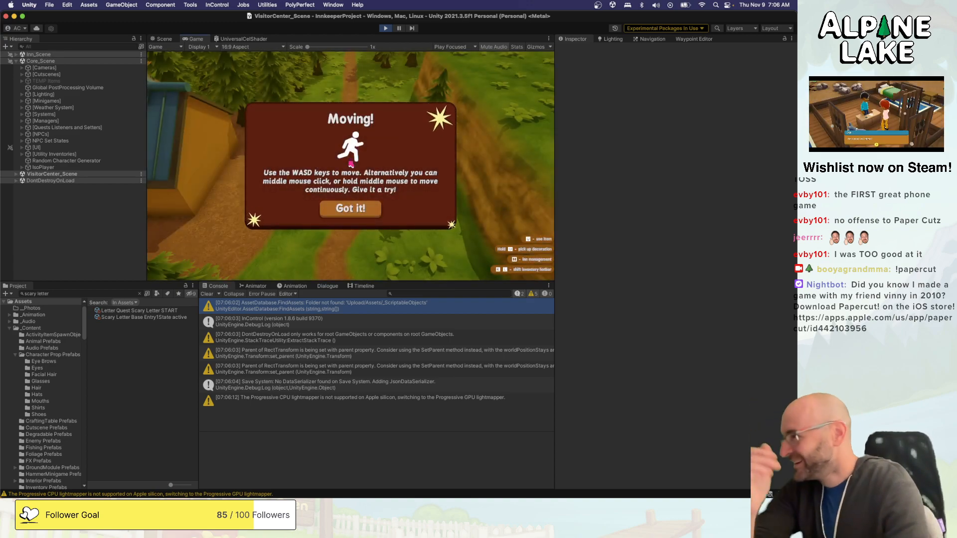
pyautogui.click(346, 204)
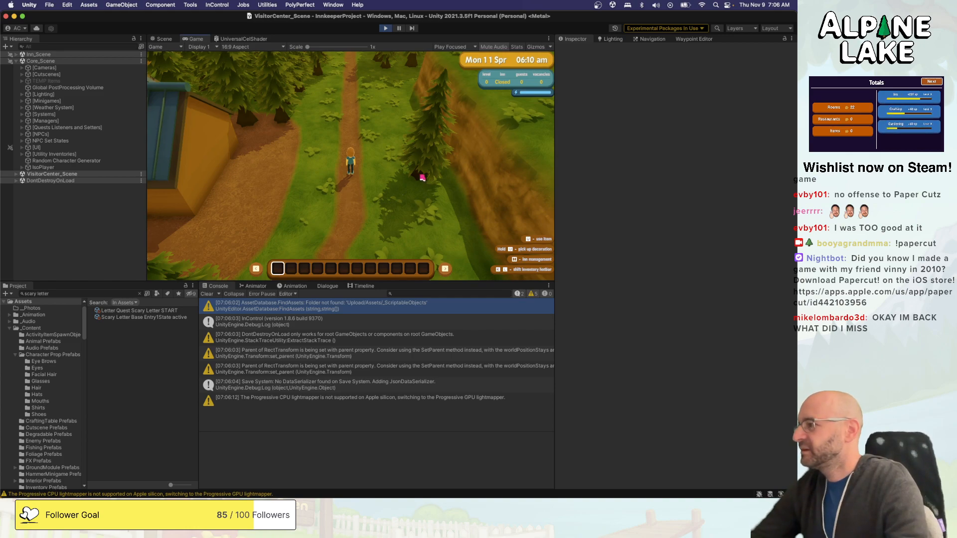
pyautogui.click(386, 29)
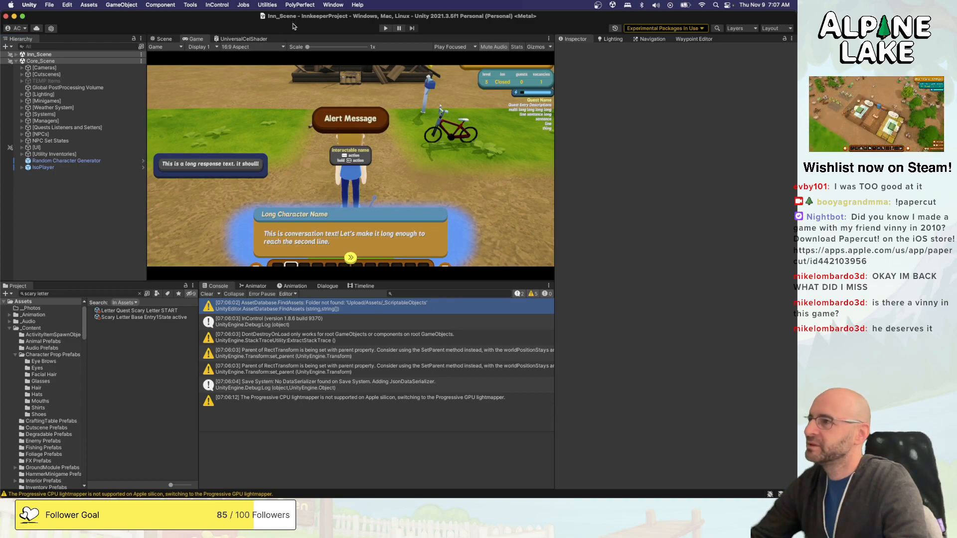
# Run the game, skip the opening dialogue, read the Scary Letter mail in the mailbox, and stop play mode.
pyautogui.click(390, 28)
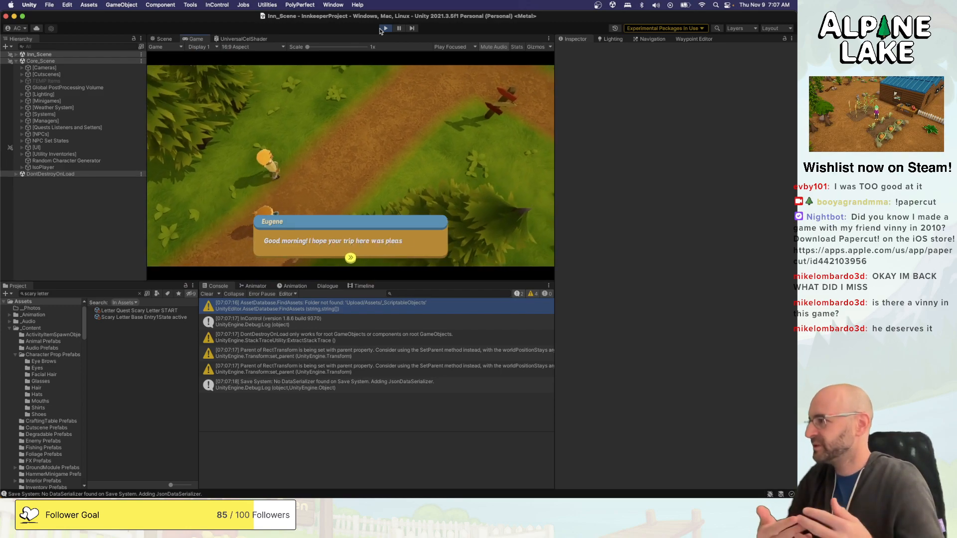
pyautogui.press('space')
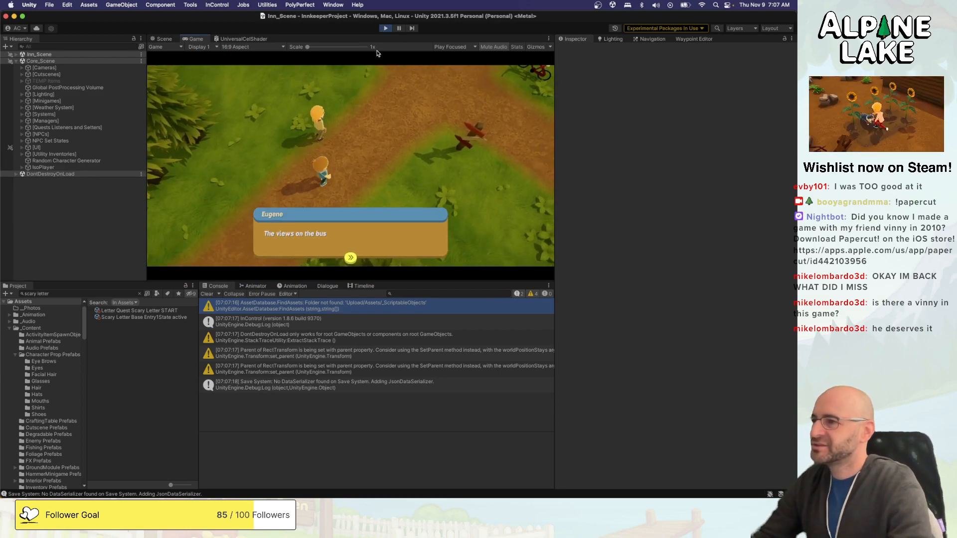
pyautogui.press('Escape')
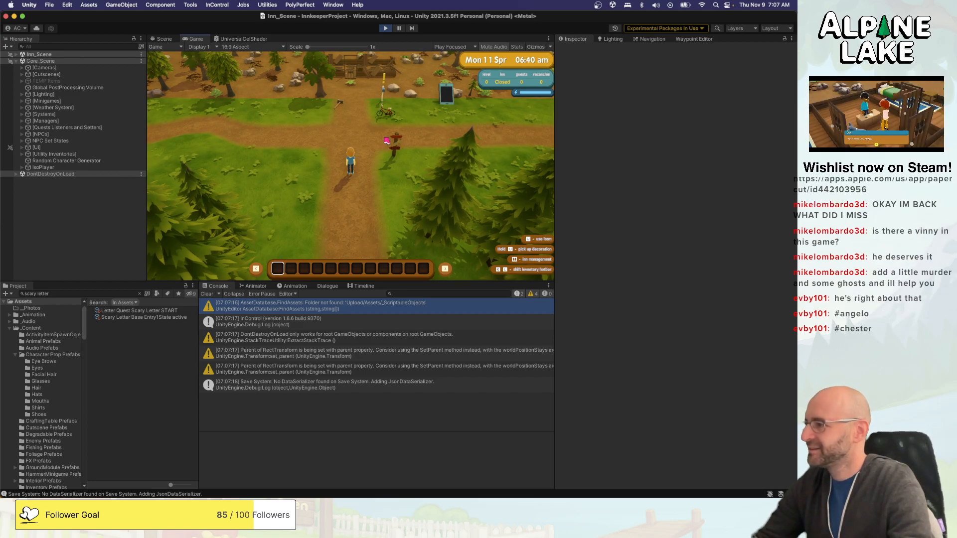
pyautogui.press('w')
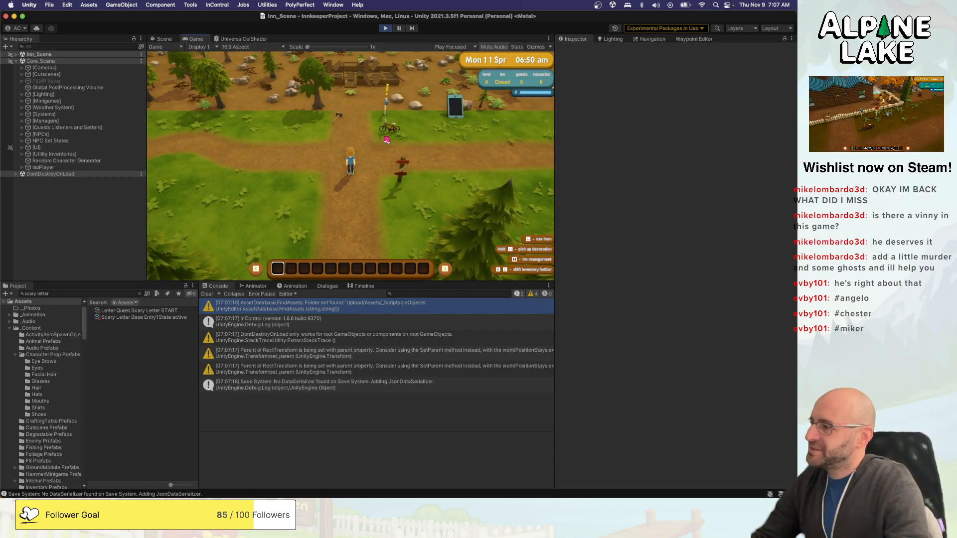
pyautogui.press('w')
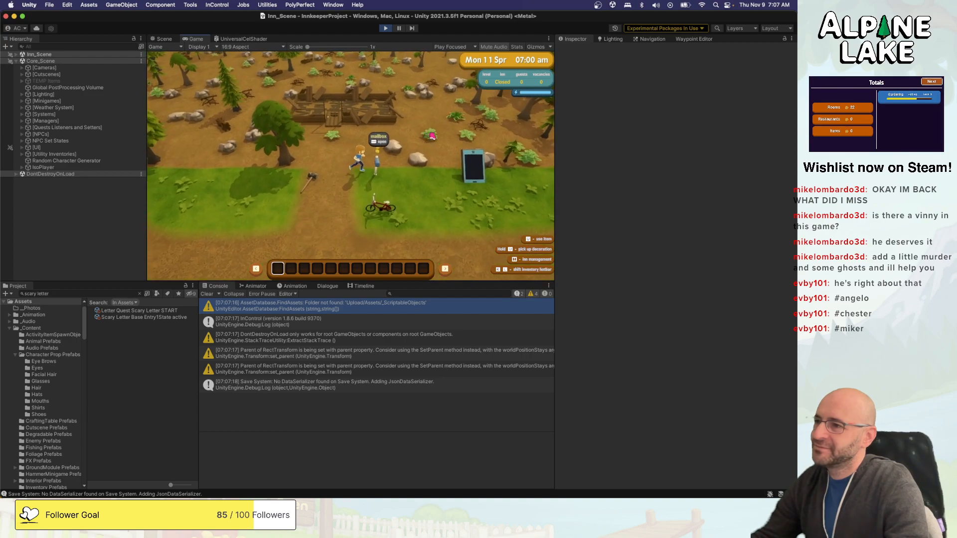
pyautogui.press('e')
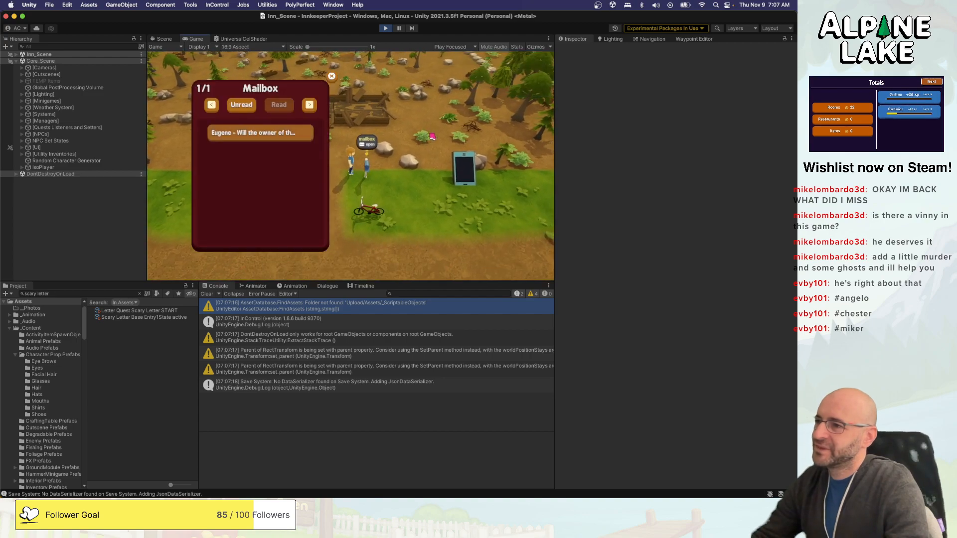
pyautogui.click(285, 139)
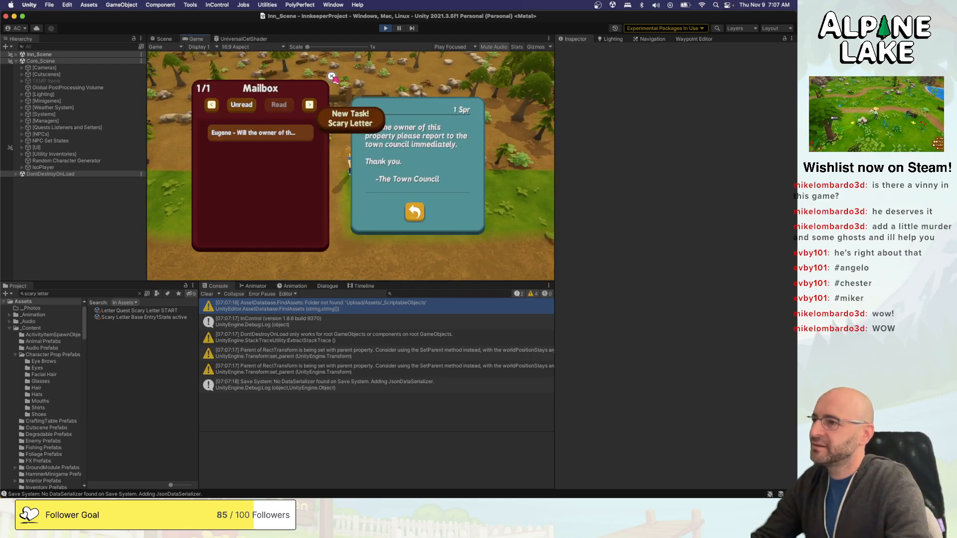
pyautogui.click(414, 211)
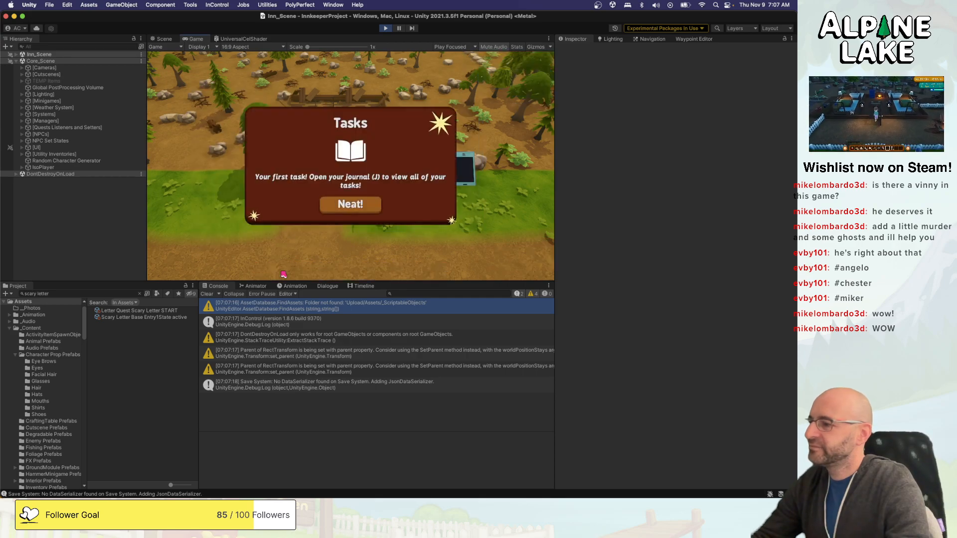
pyautogui.press('super+p')
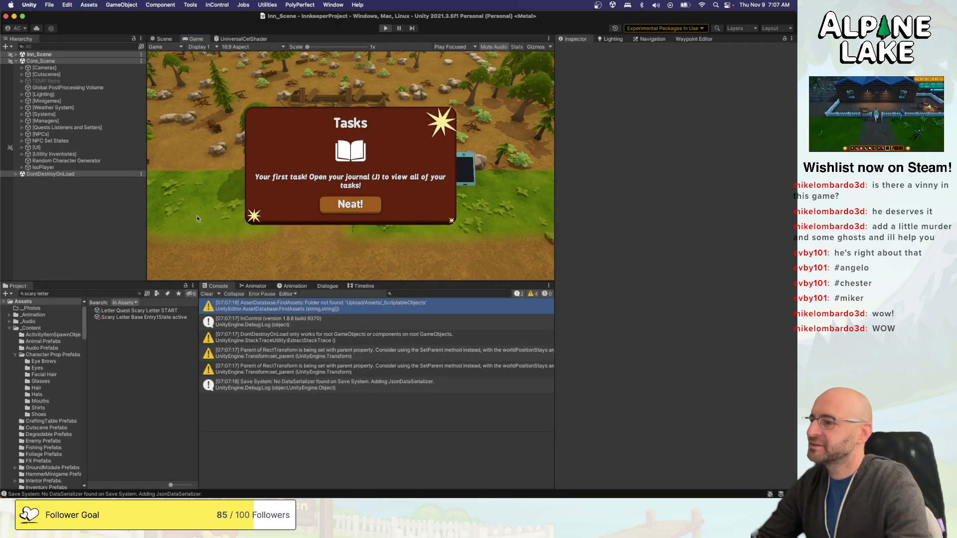
# Set the Release State condition of the Letter Quest Scary Letter START asset to Demo Only.
pyautogui.click(150, 311)
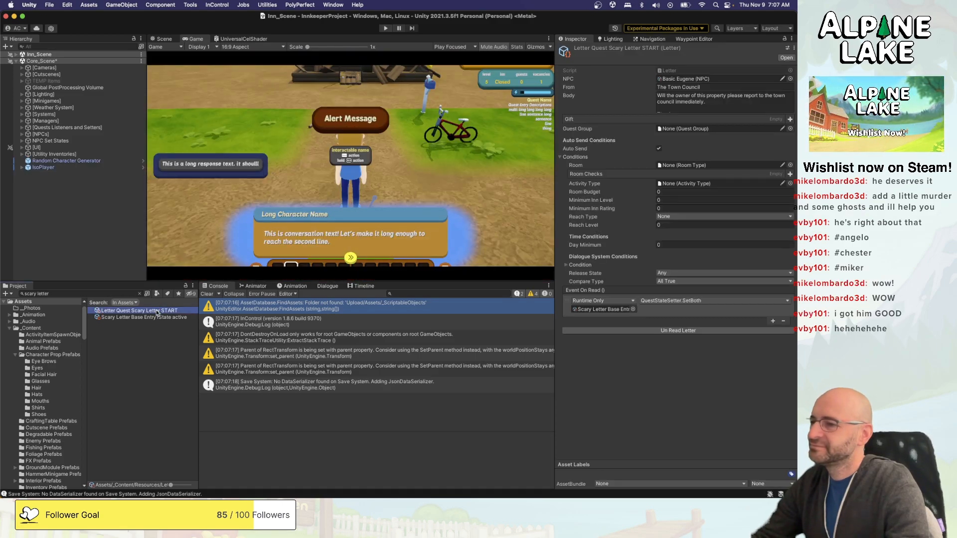
pyautogui.click(667, 277)
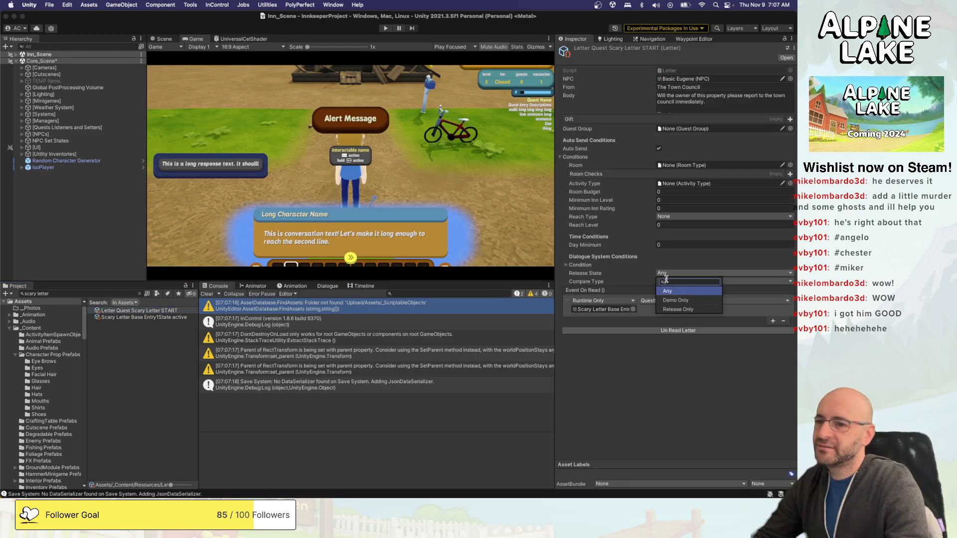
pyautogui.click(669, 303)
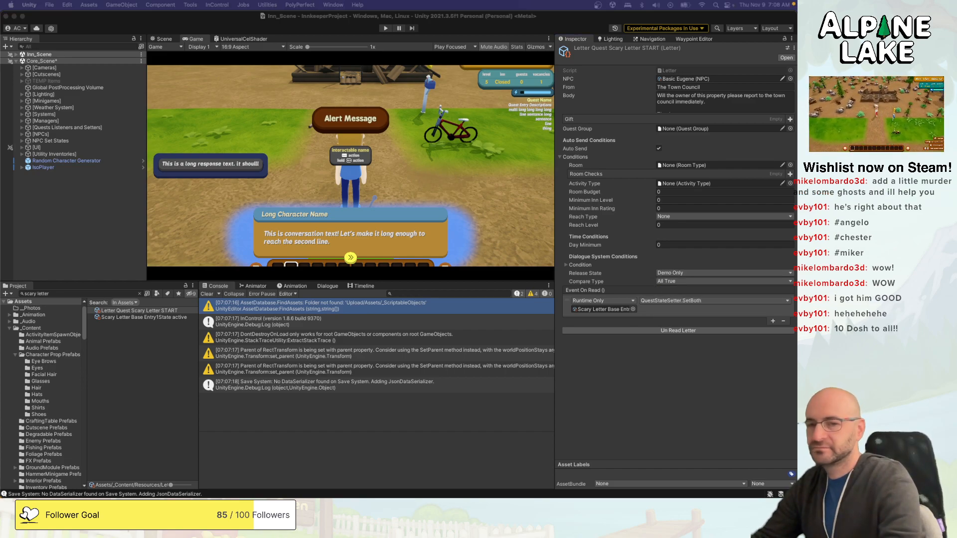
# Deactivate the Cutscene Opening DEMO object within the [Cutscenes] group of Core_Scene.
pyautogui.click(95, 83)
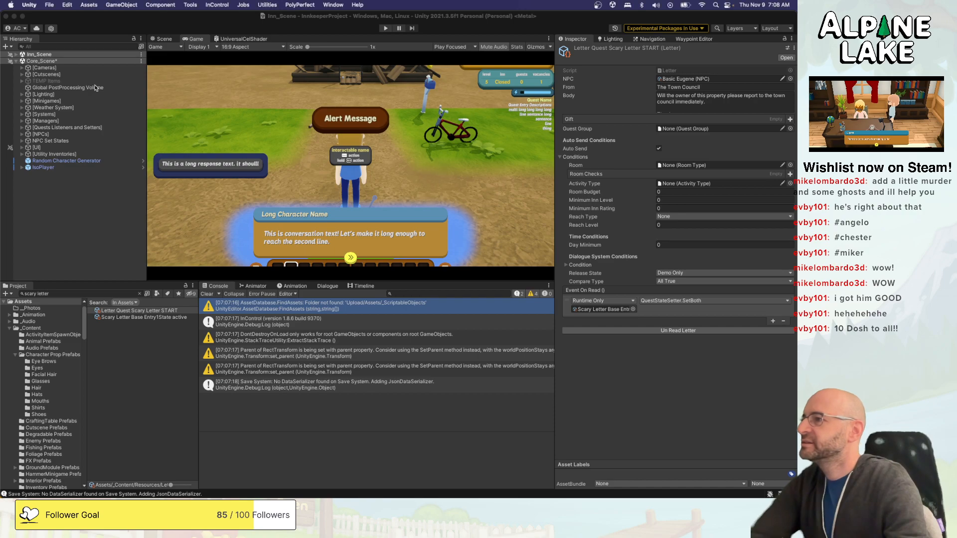
pyautogui.click(97, 75)
pyautogui.press('Right')
pyautogui.click(80, 100)
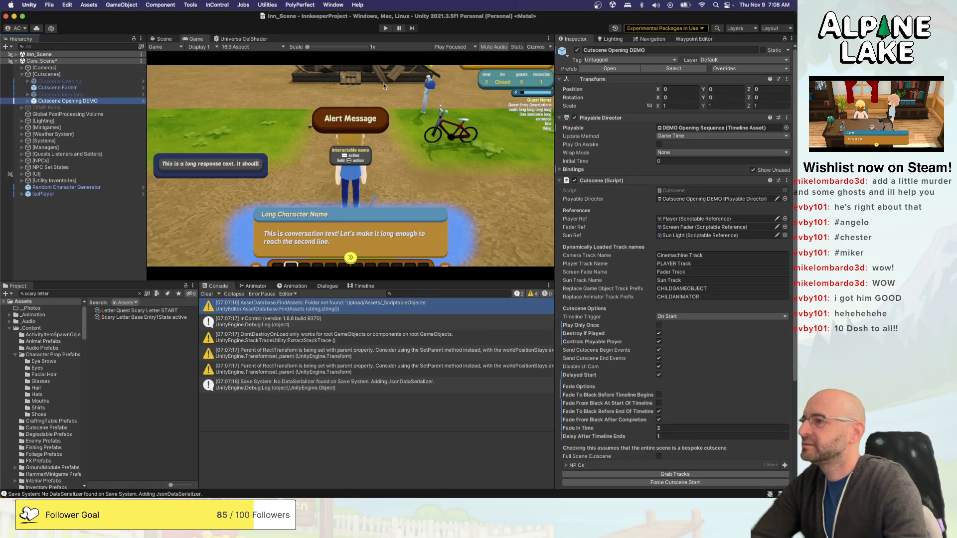
pyautogui.click(577, 50)
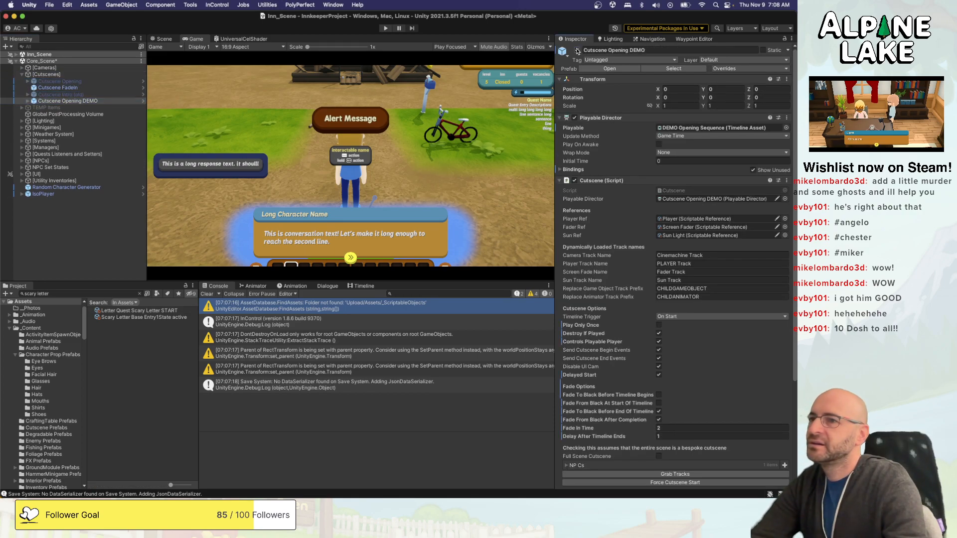
# Run the game, dismiss the Moving! tutorial, check the mailbox for the letter, and stop play mode.
pyautogui.click(385, 29)
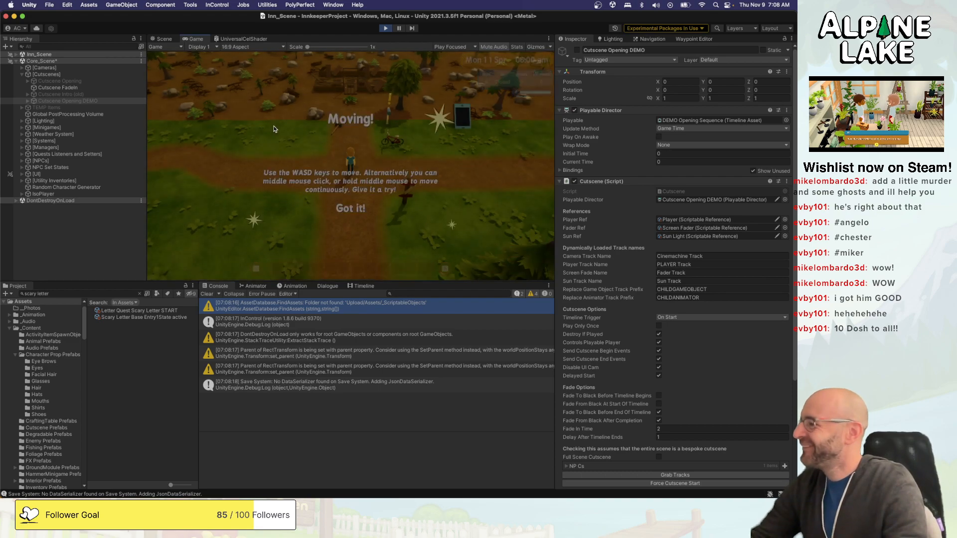
pyautogui.click(324, 207)
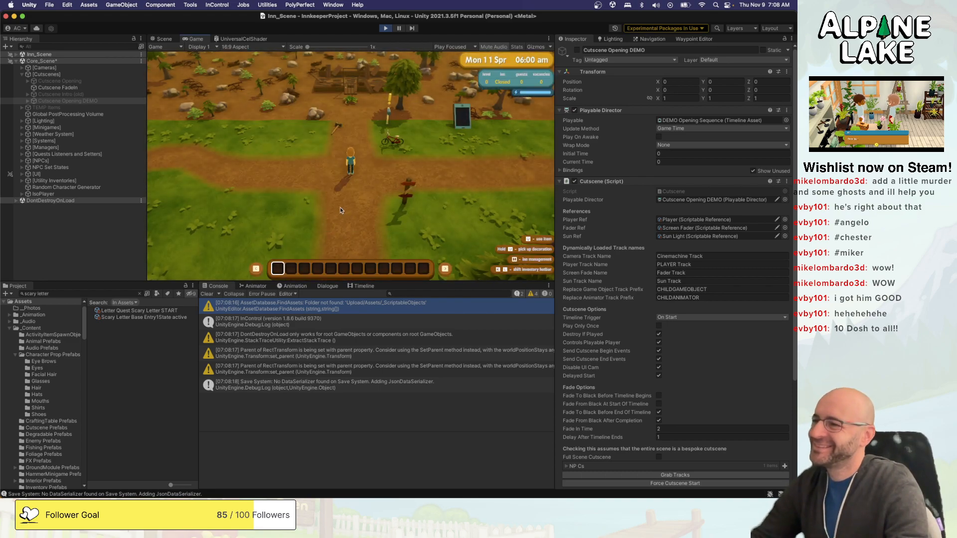
pyautogui.press('w')
pyautogui.press('d')
pyautogui.press('space')
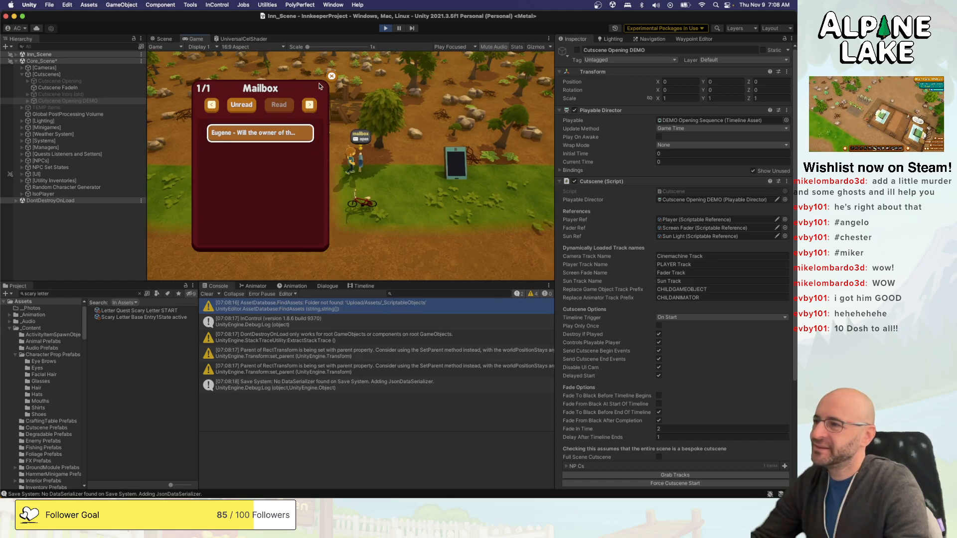
pyautogui.click(333, 75)
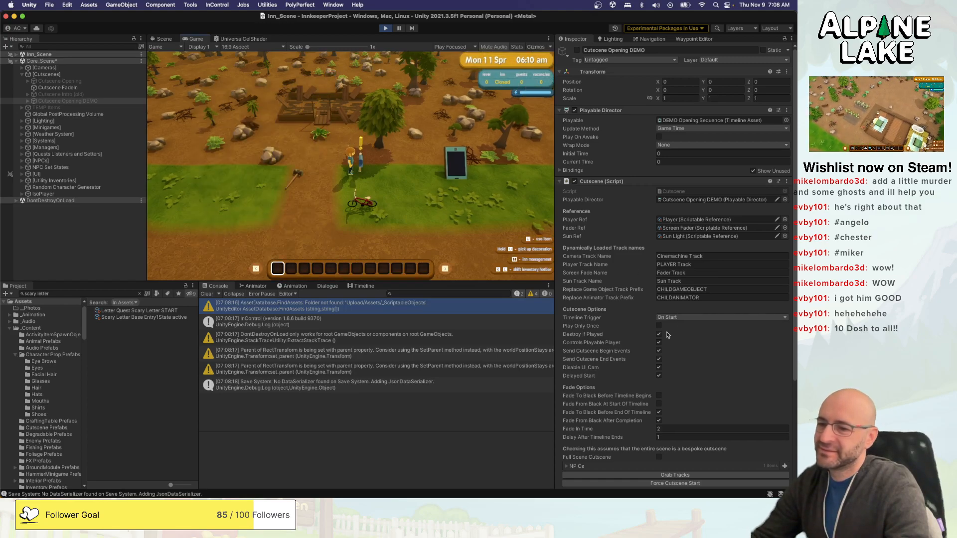
pyautogui.scroll(-2, 662, 337)
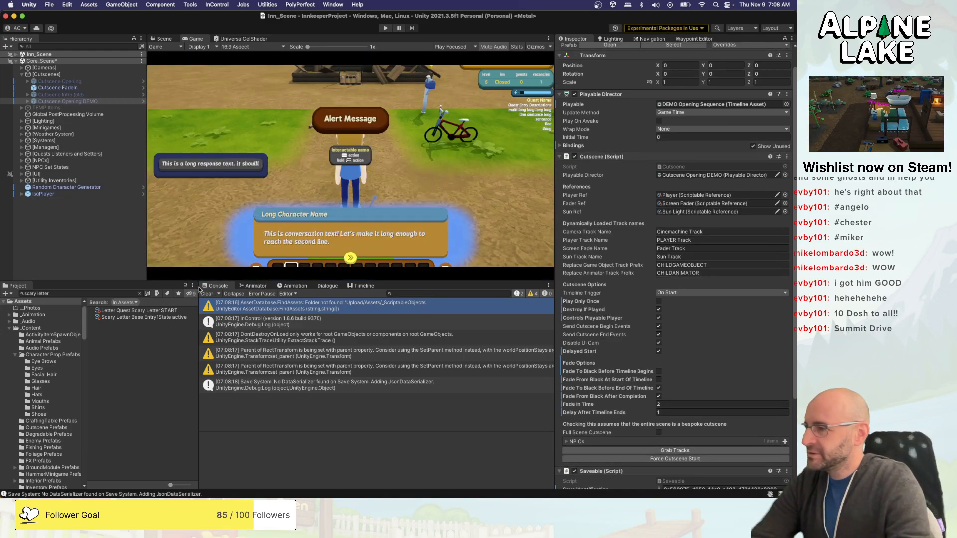
# Set the Release State condition of the Letter Quest Scary Letter START asset to Release Only.
pyautogui.click(139, 310)
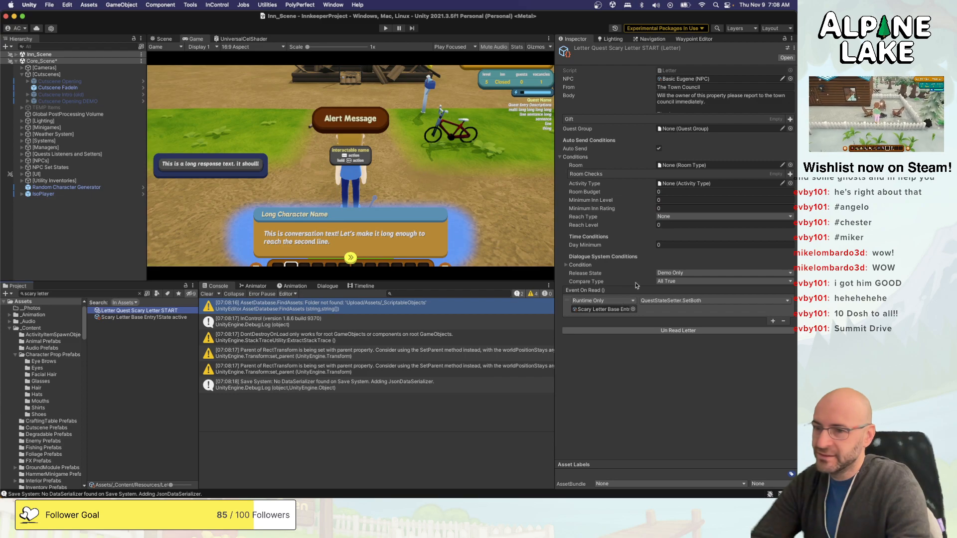
pyautogui.click(671, 273)
pyautogui.click(677, 310)
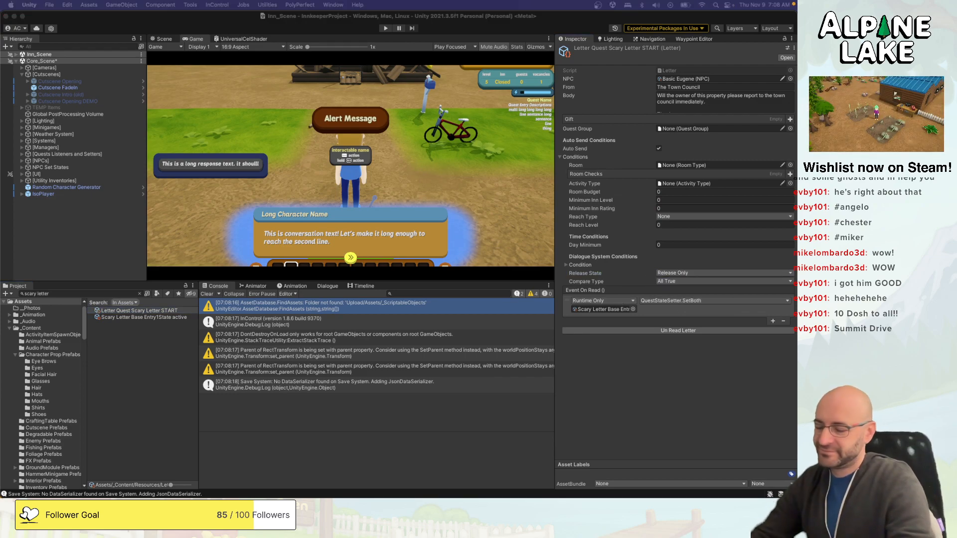
# Play-test the Release Only letter condition by restarting the game and checking the mailbox, and stop play mode.
pyautogui.click(385, 29)
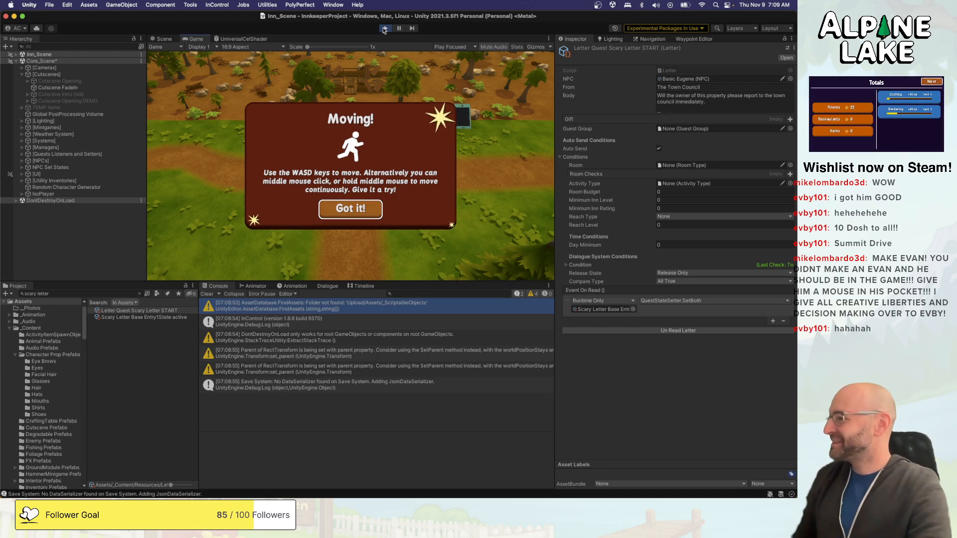
pyautogui.click(385, 29)
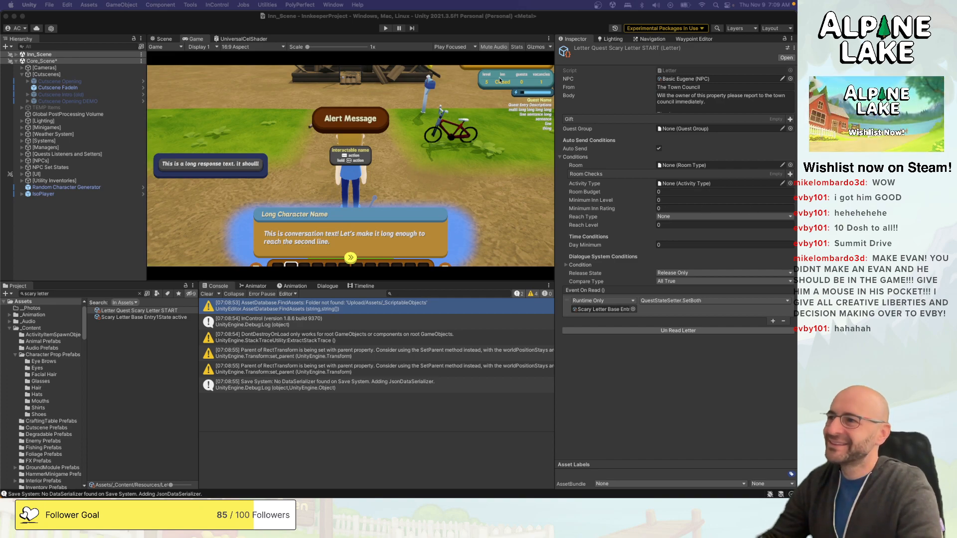
pyautogui.click(385, 29)
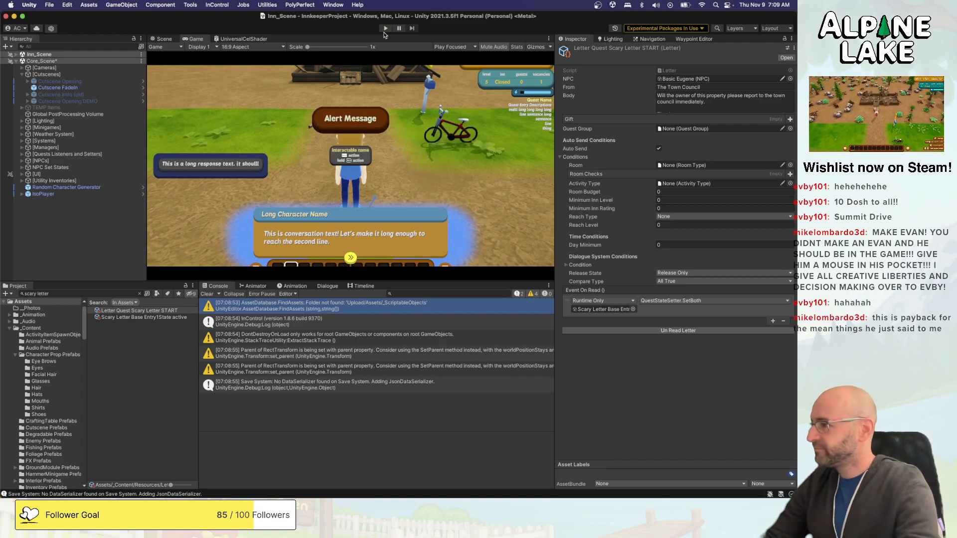
pyautogui.click(385, 28)
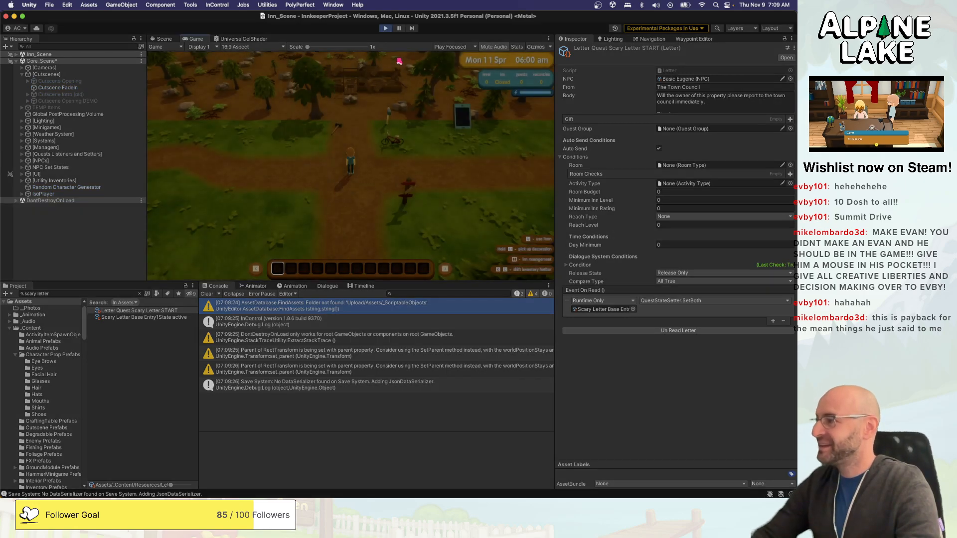
pyautogui.click(357, 207)
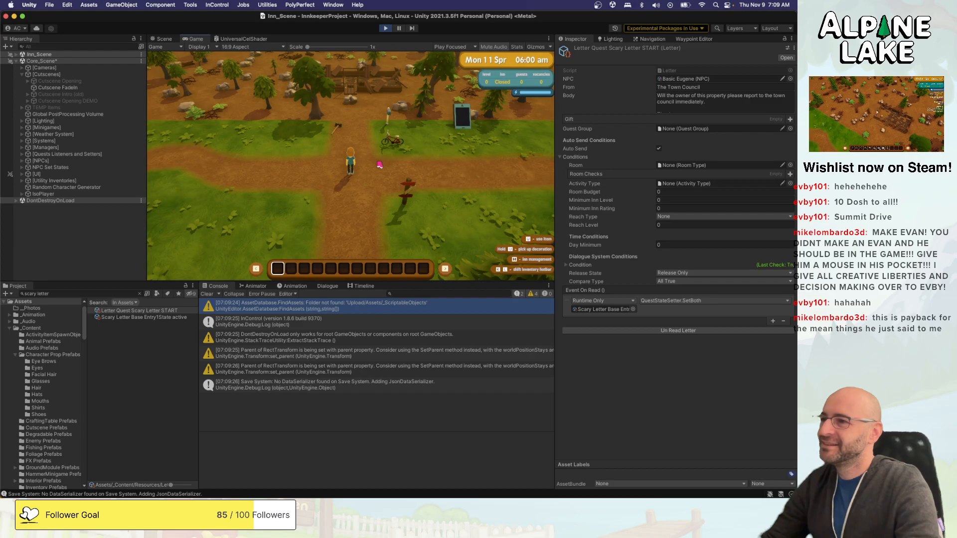
pyautogui.press('space')
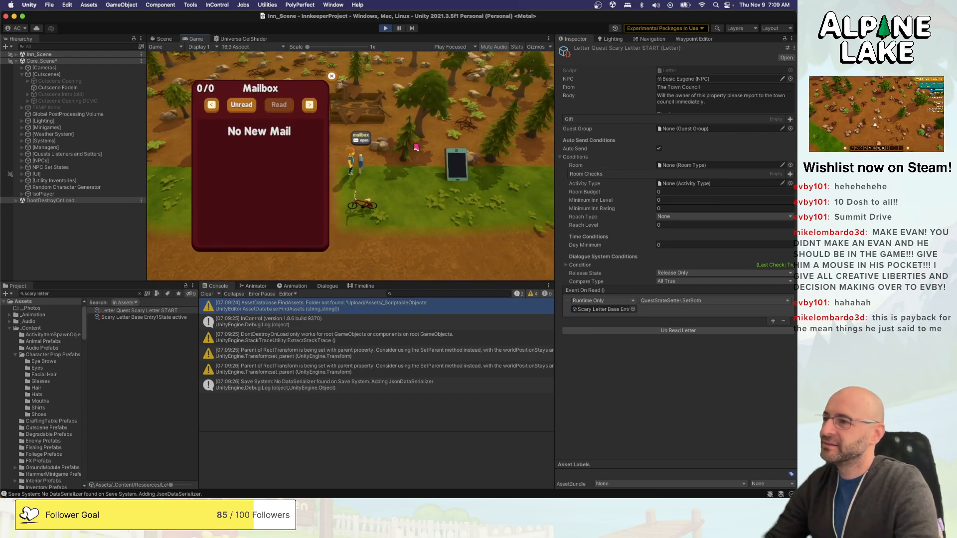
pyautogui.press('Escape')
pyautogui.press('s')
pyautogui.click(386, 29)
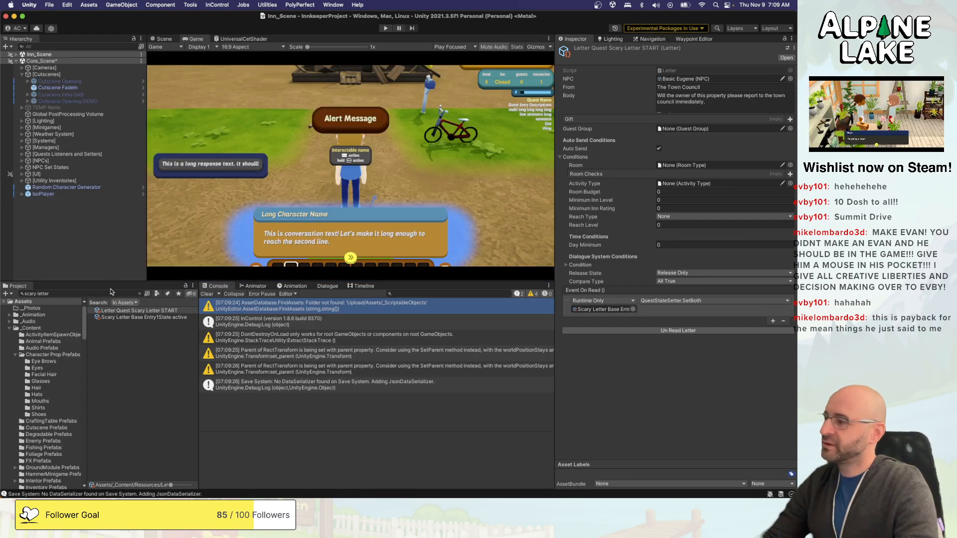
# Search the project for "mikey" and duplicate both the Guest Mikey NPC asset and the Guest_Mikey prefab.
pyautogui.click(109, 293)
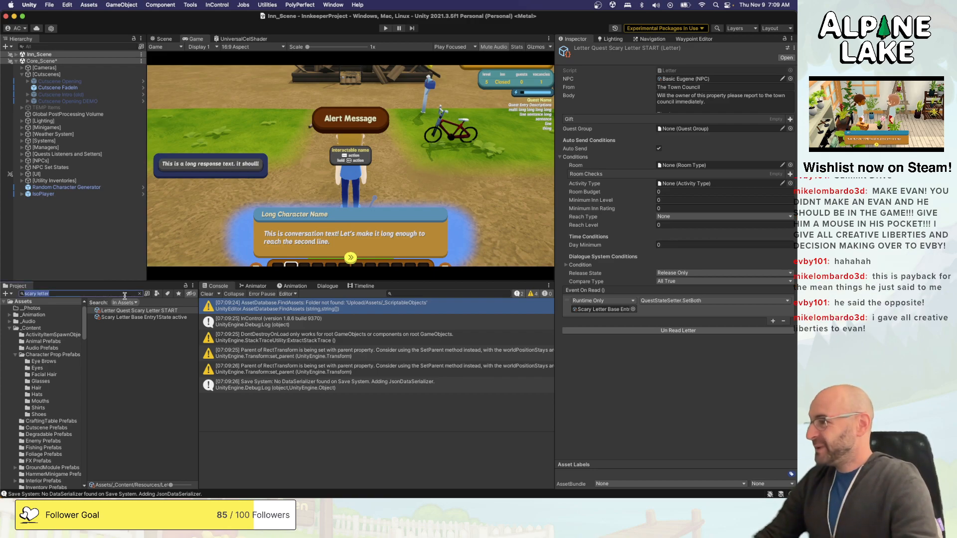
pyautogui.click(127, 295)
pyautogui.doubleClick(97, 294)
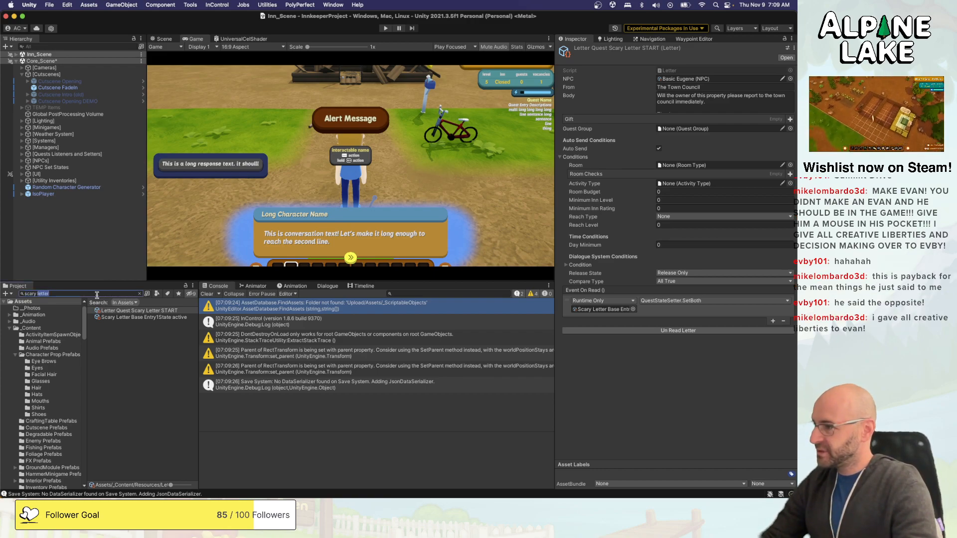
pyautogui.write('mikey')
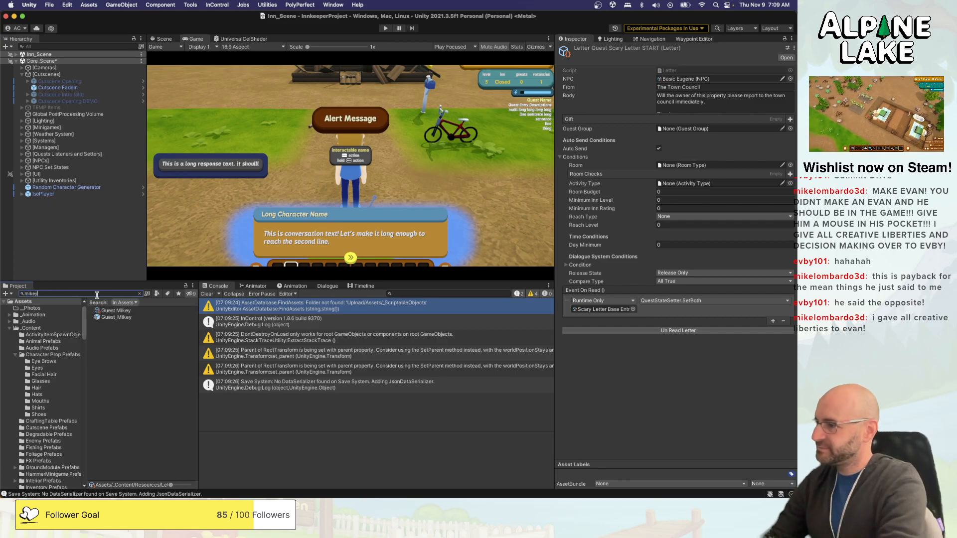
pyautogui.click(103, 312)
pyautogui.keyDown('shift'); pyautogui.click(107, 318); pyautogui.keyUp('shift')
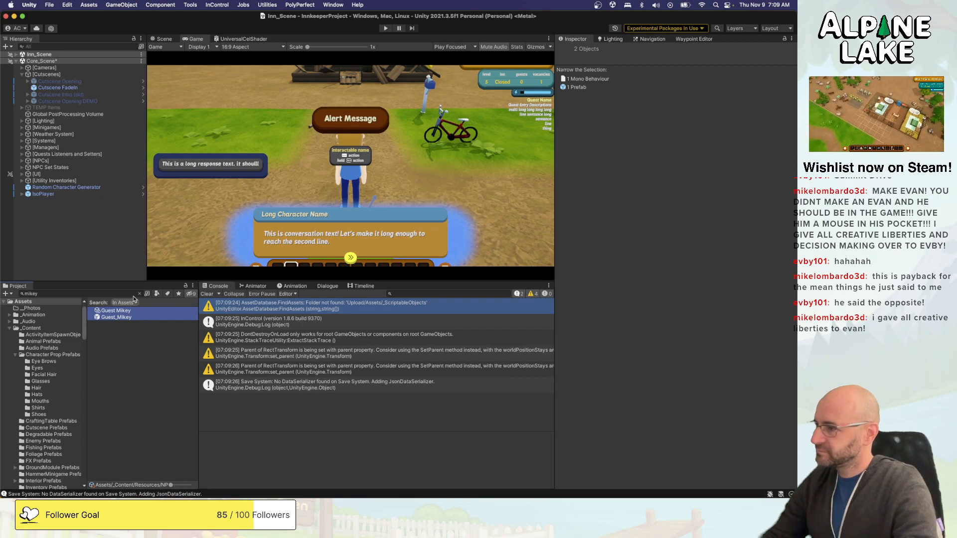
pyautogui.press('super+d')
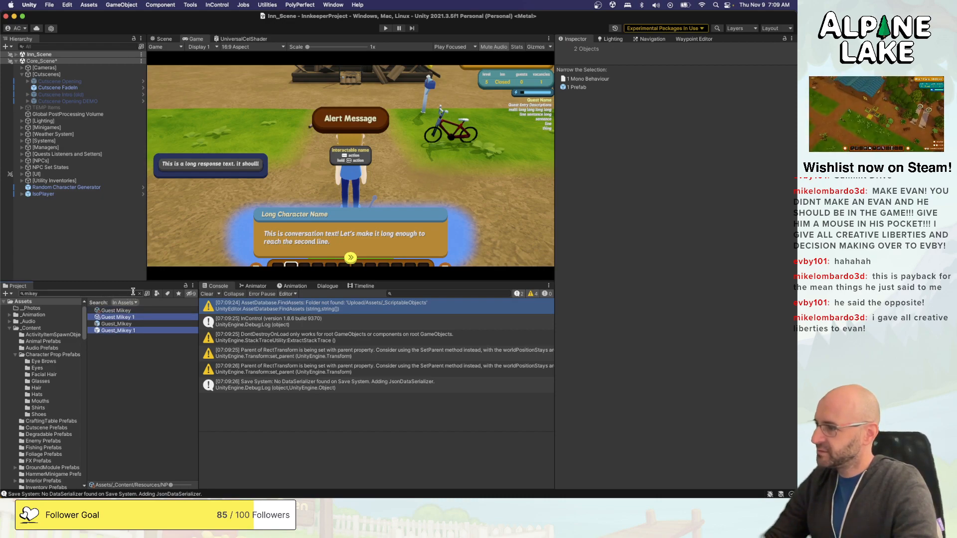
# Rename the duplicated Guest Mikey 1 NPC asset to Guest Milton.
pyautogui.click(124, 318)
pyautogui.press('Return')
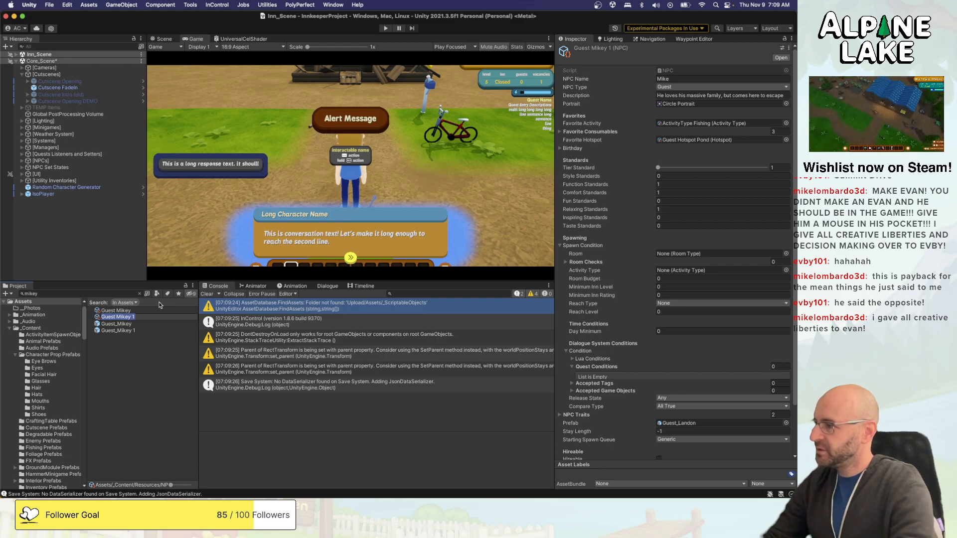
pyautogui.press('Right')
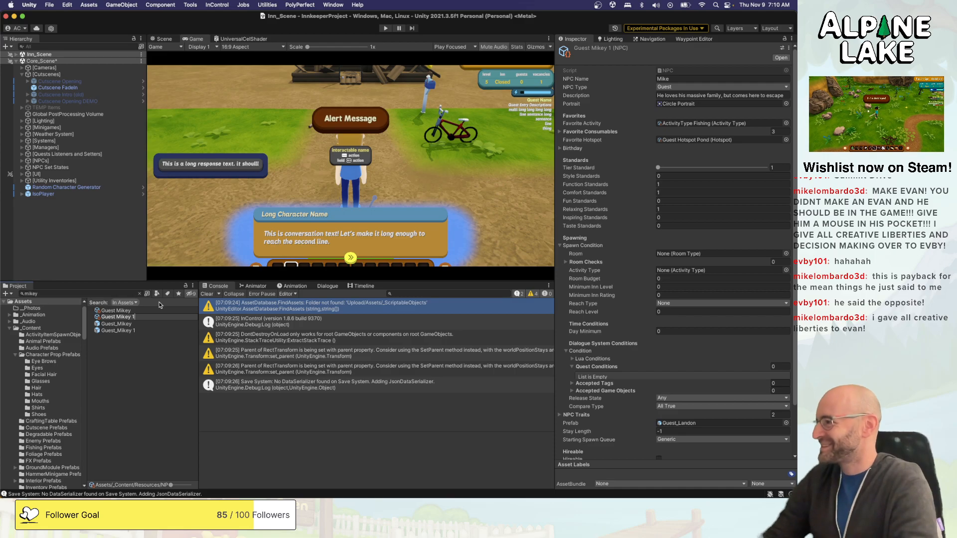
pyautogui.hotkey('shift', 'Left')
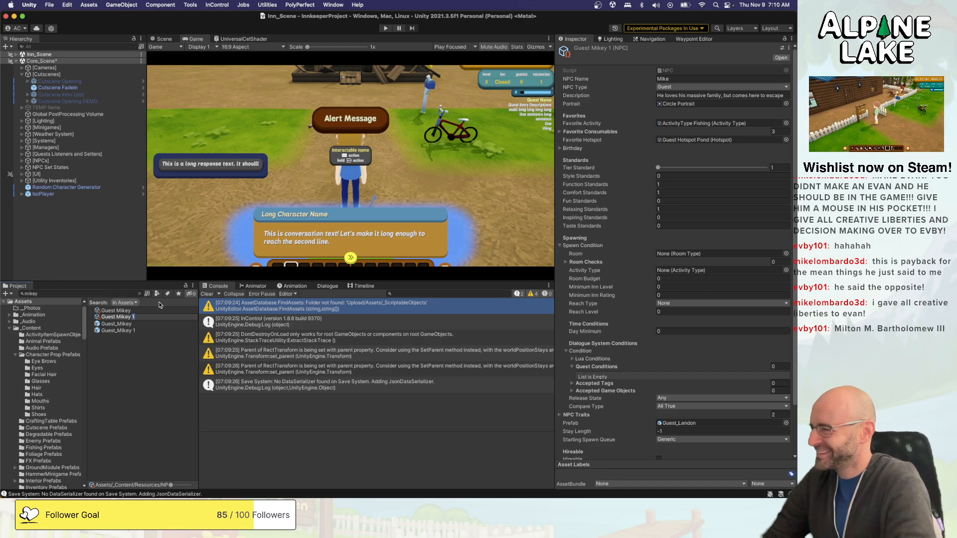
pyautogui.hotkey('alt', 'shift', 'Left')
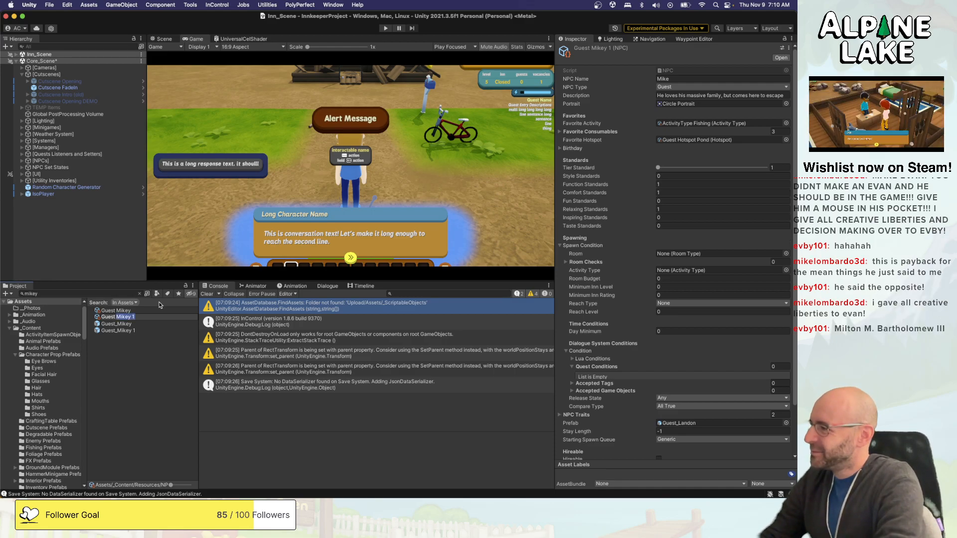
pyautogui.write('M')
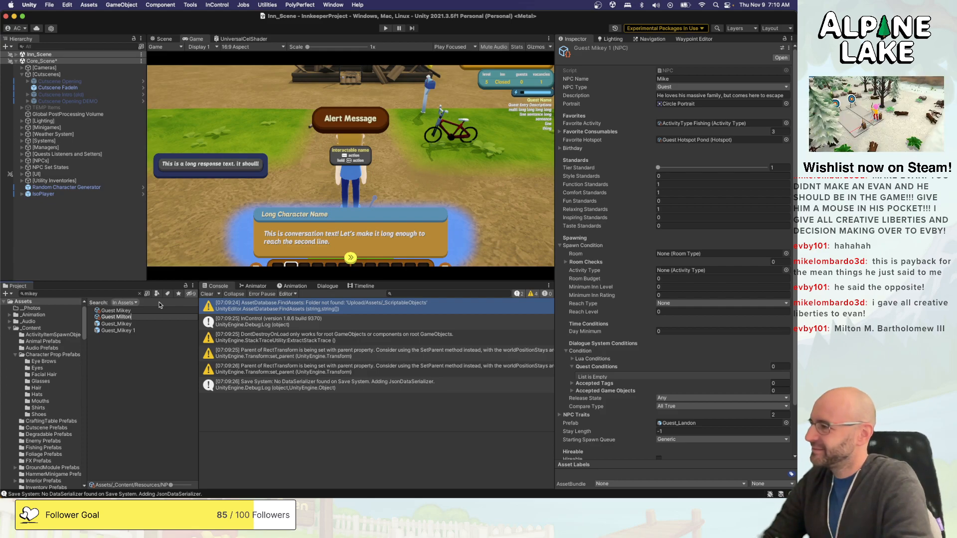
pyautogui.press('Return')
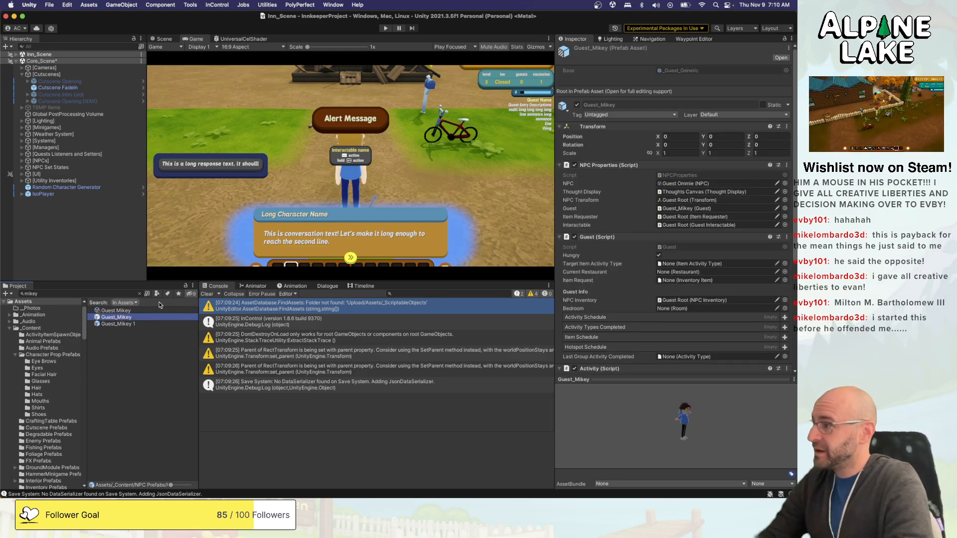
# Rename the duplicated Guest_Mikey 1 prefab to Guest_Milton.
pyautogui.press('Return')
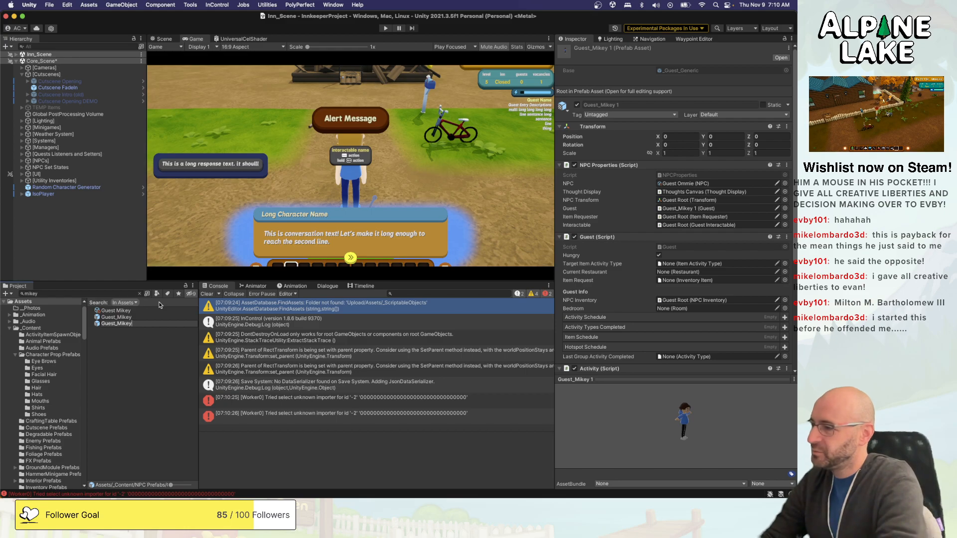
pyautogui.press('BackSpace')
pyautogui.press('BackSpace')
pyautogui.press('BackSpace')
pyautogui.write('lton')
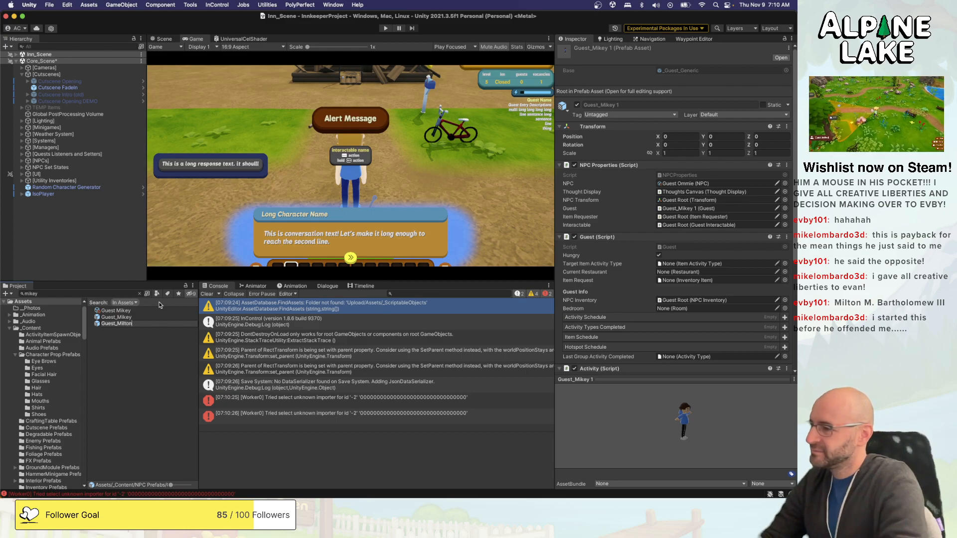
pyautogui.press('Return')
# Search the project for "milton" and rename the Guest Milton NPC asset to Guest Mervons.
pyautogui.click(111, 292)
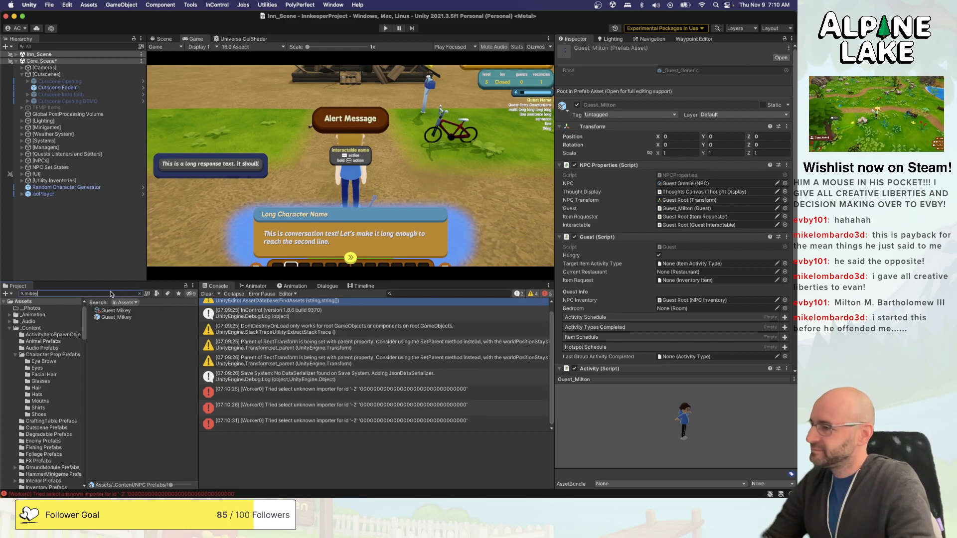
pyautogui.write('milton')
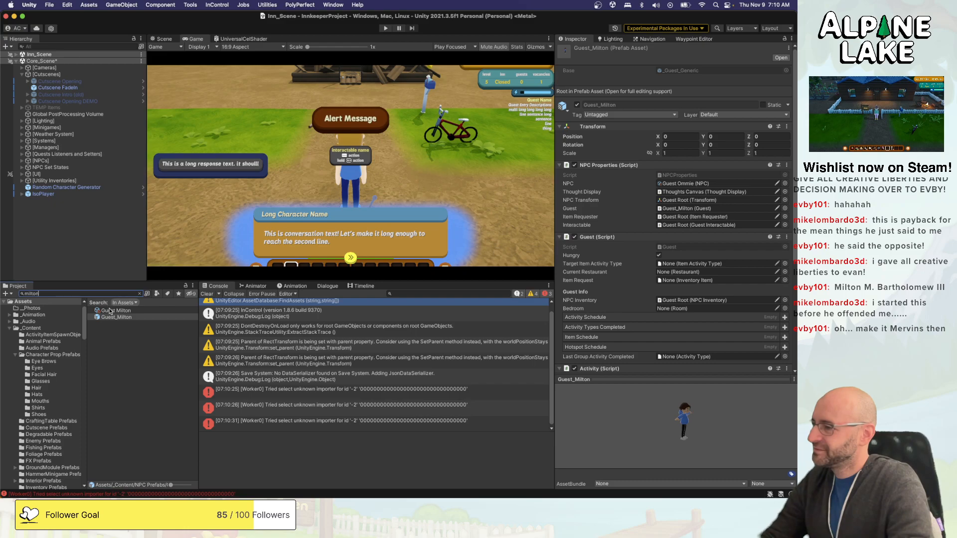
pyautogui.click(110, 311)
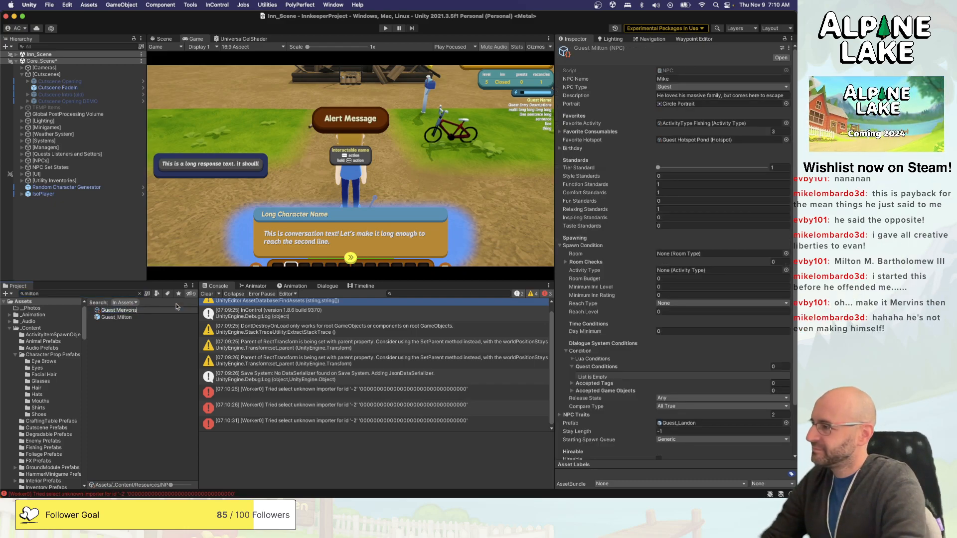
pyautogui.press('Return')
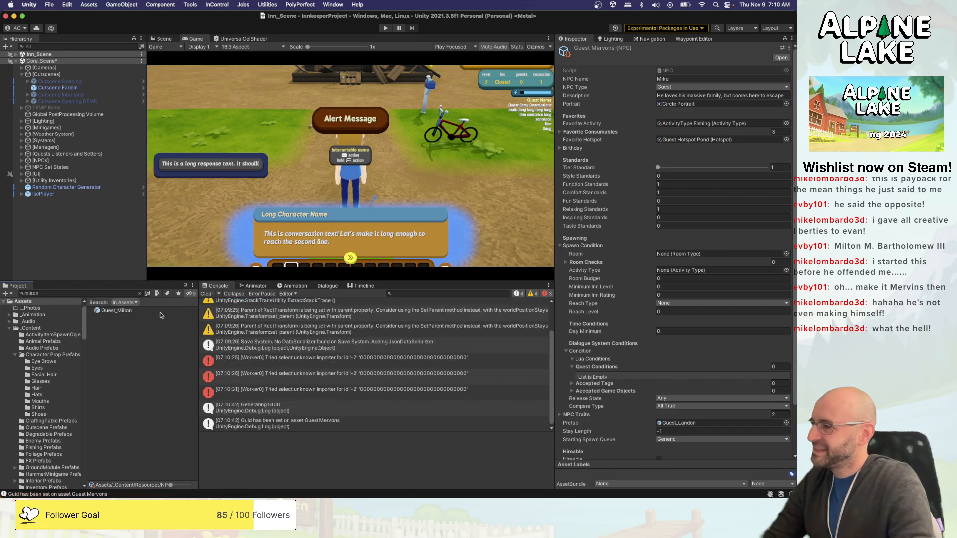
# Rename the Guest_Milton prefab to Guest_Mervons.
pyautogui.click(115, 311)
pyautogui.press('Return')
pyautogui.press('BackSpace')
pyautogui.press('BackSpace')
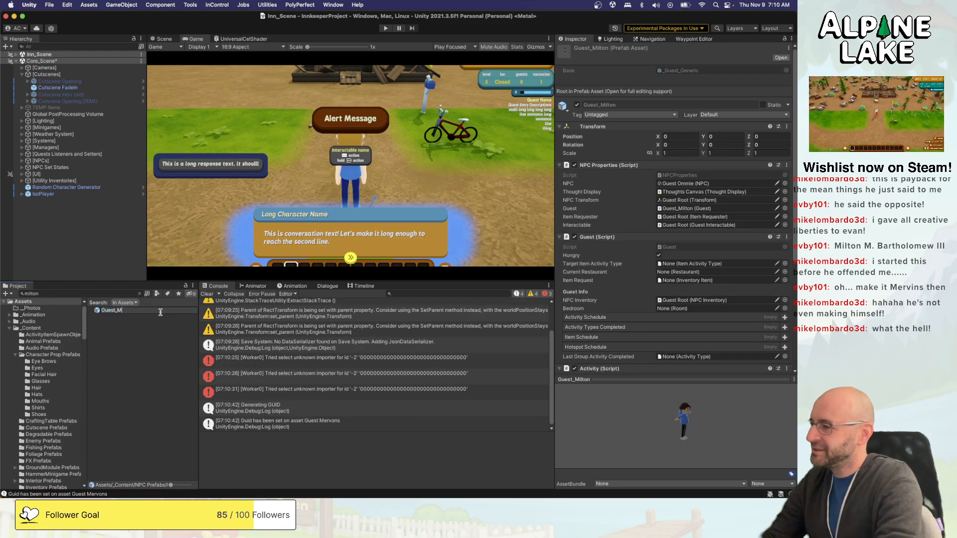
pyautogui.press('Return')
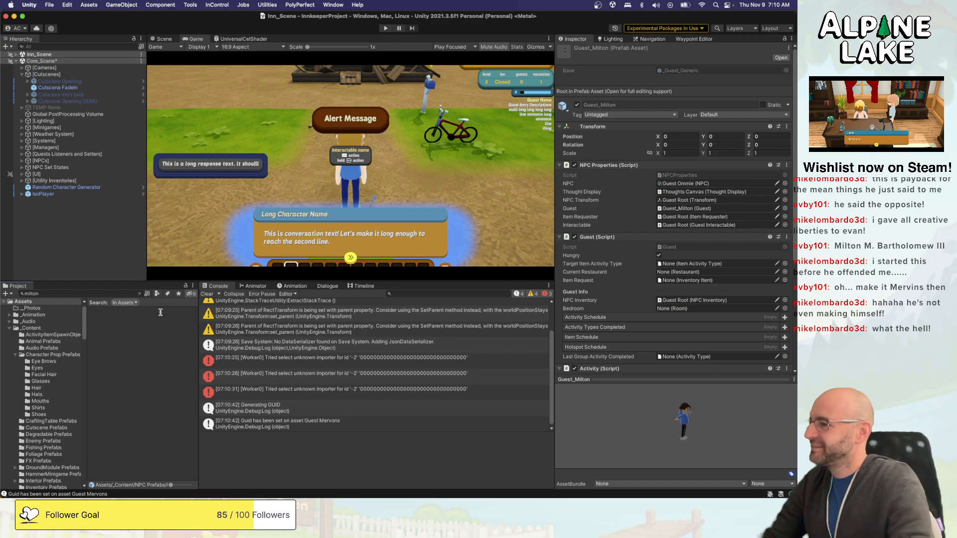
# Search the project for "mervons" and rename the Guest Mervons NPC asset to Guest Mervins.
pyautogui.doubleClick(104, 293)
pyautogui.write('v')
pyautogui.press('BackSpace')
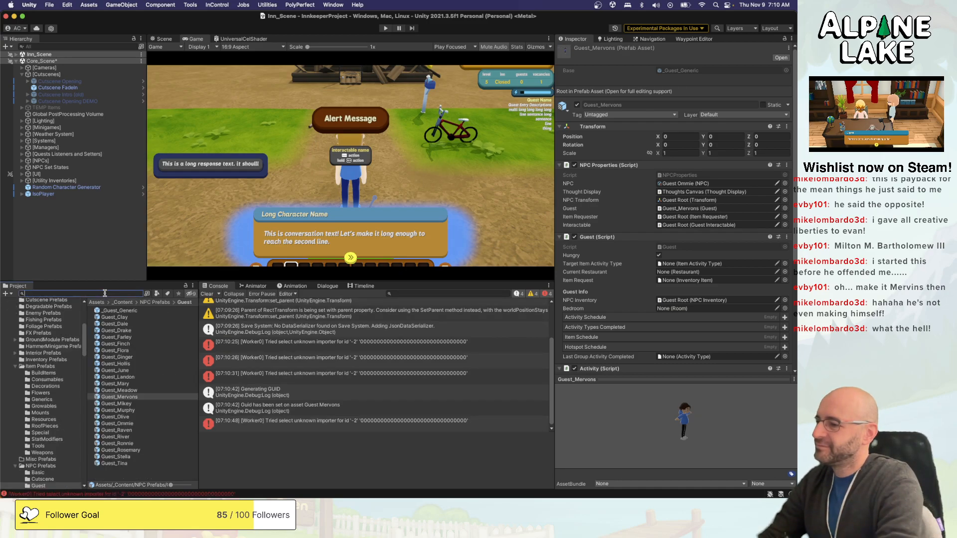
pyautogui.write('mervons')
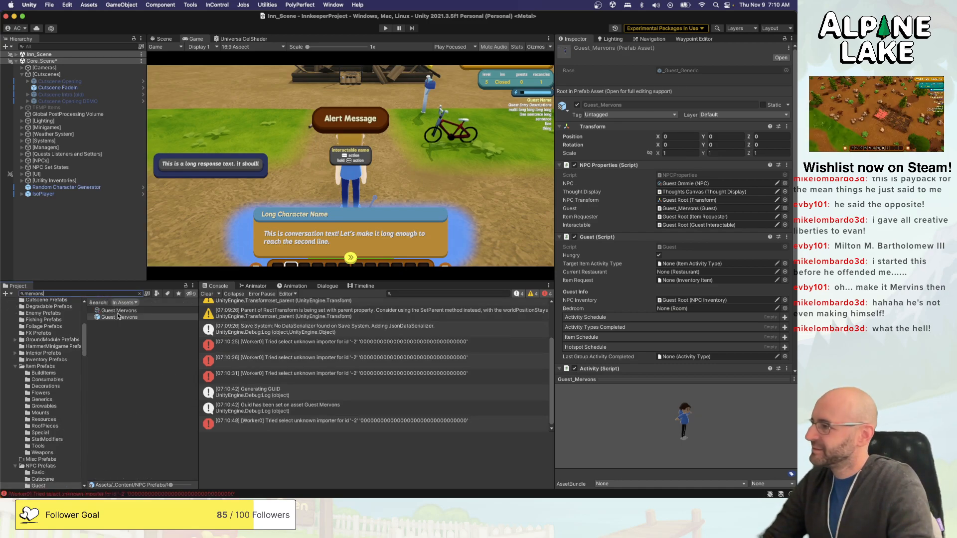
pyautogui.click(120, 311)
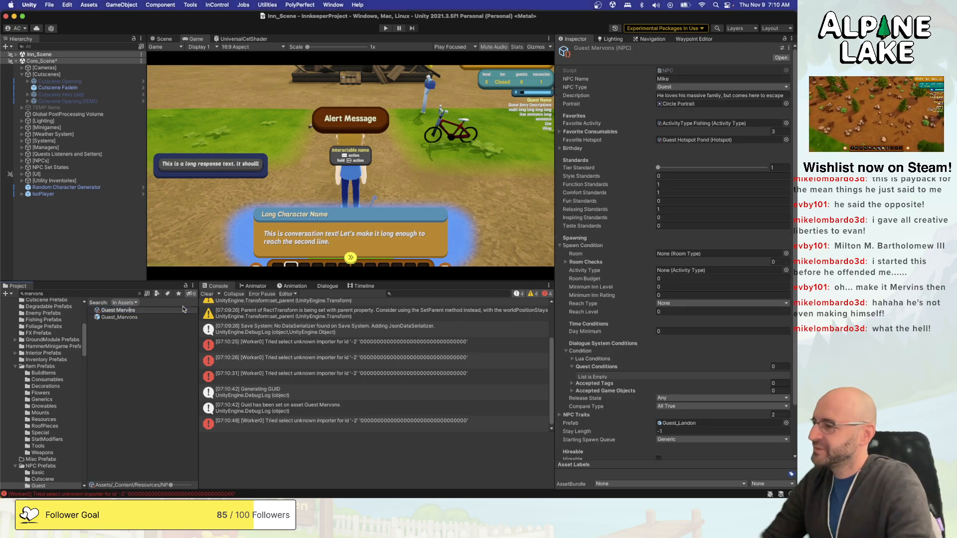
pyautogui.press('Return')
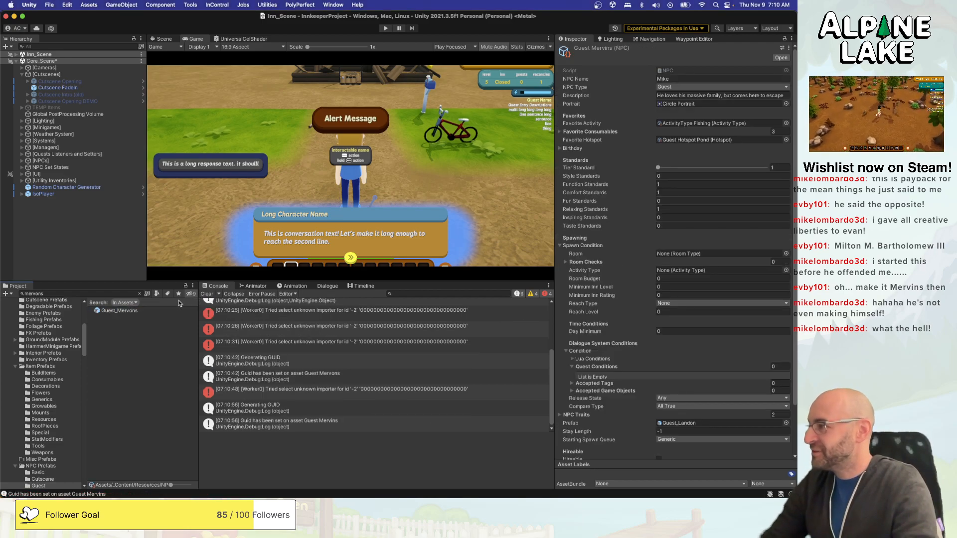
# Rename the Guest_Mervons prefab to Guest_Mervins.
pyautogui.click(155, 313)
pyautogui.press('Return')
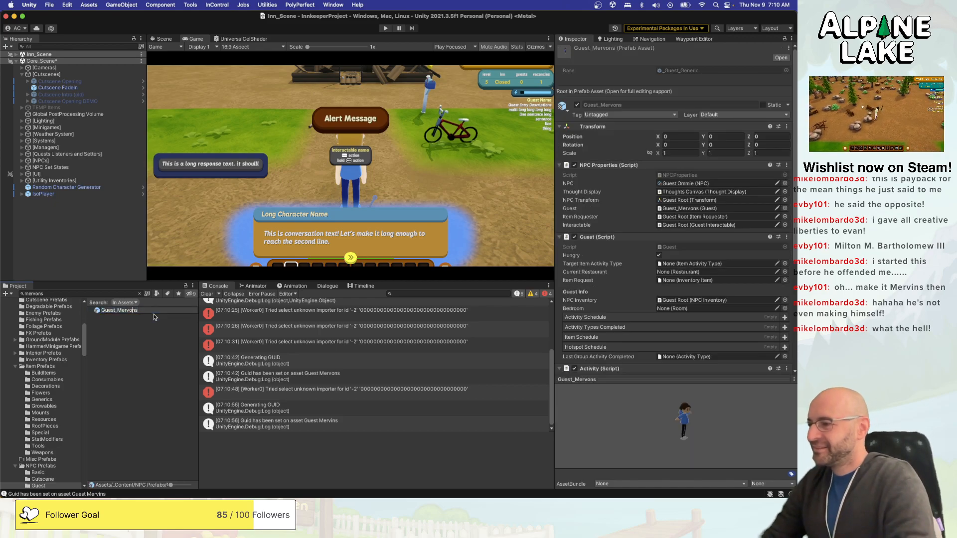
pyautogui.press('Return')
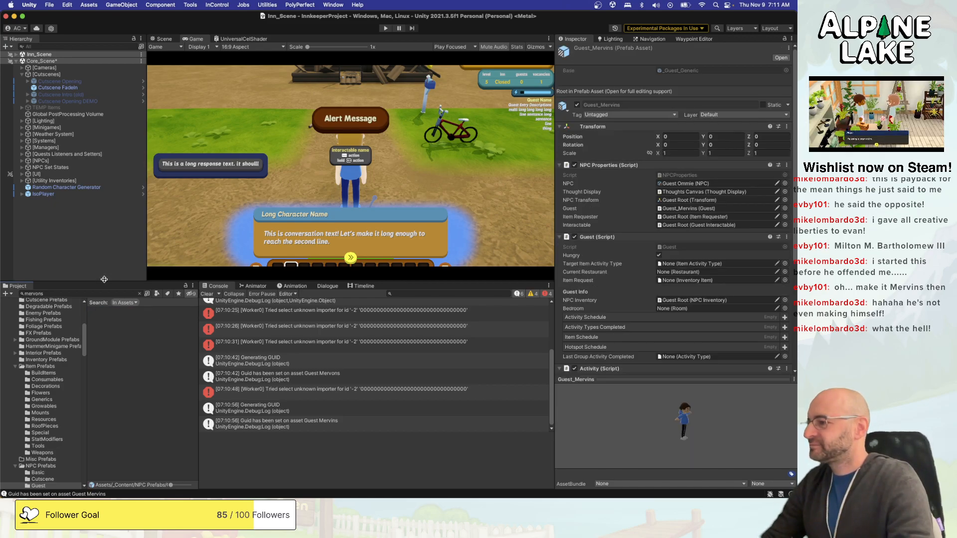
# Search the project for "mervins" and open the Guest_Mervins prefab for editing, showing the character from the front in the scene.
pyautogui.click(102, 293)
pyautogui.write('mer')
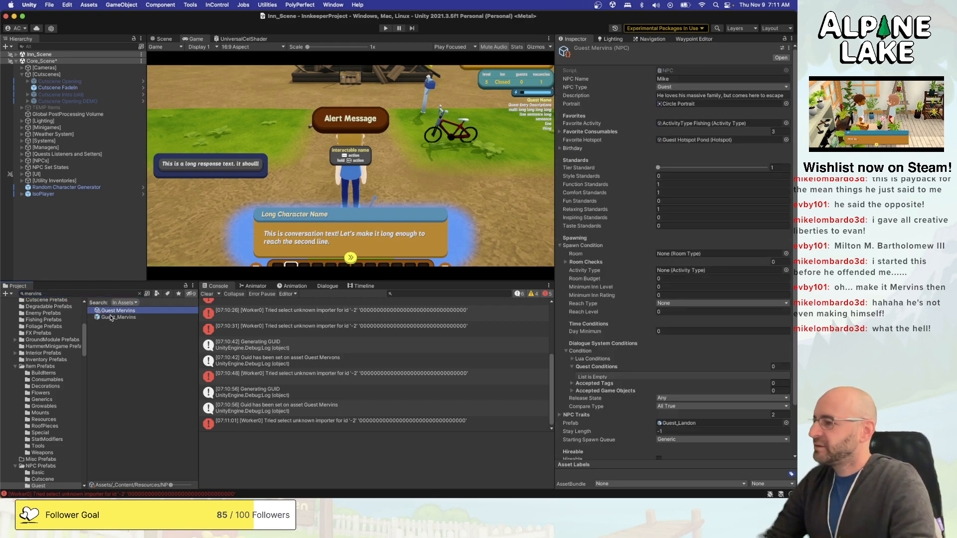
pyautogui.click(112, 318)
pyautogui.doubleClick(112, 318)
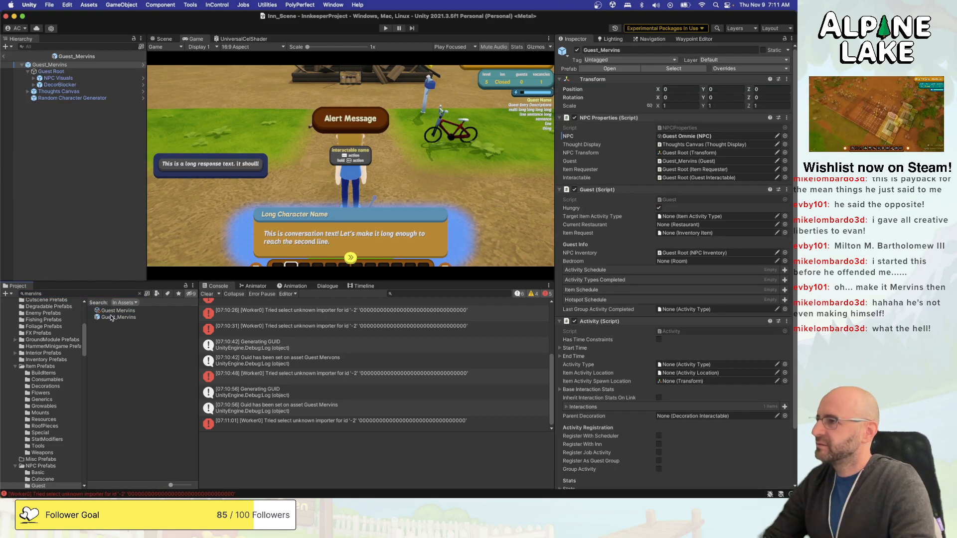
pyautogui.click(165, 39)
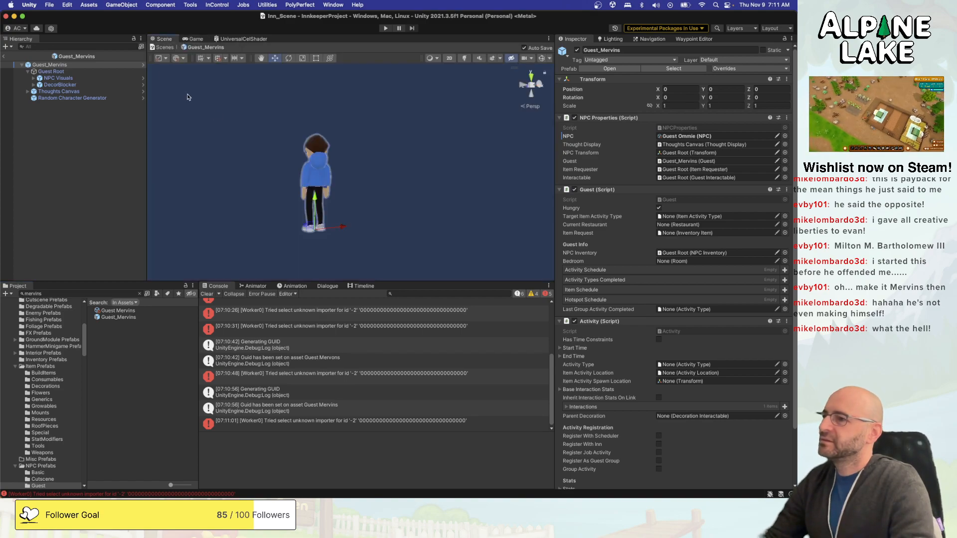
pyautogui.keyDown('alt'); pyautogui.moveTo(250, 157); pyautogui.dragTo(425, 180); pyautogui.keyUp('alt')
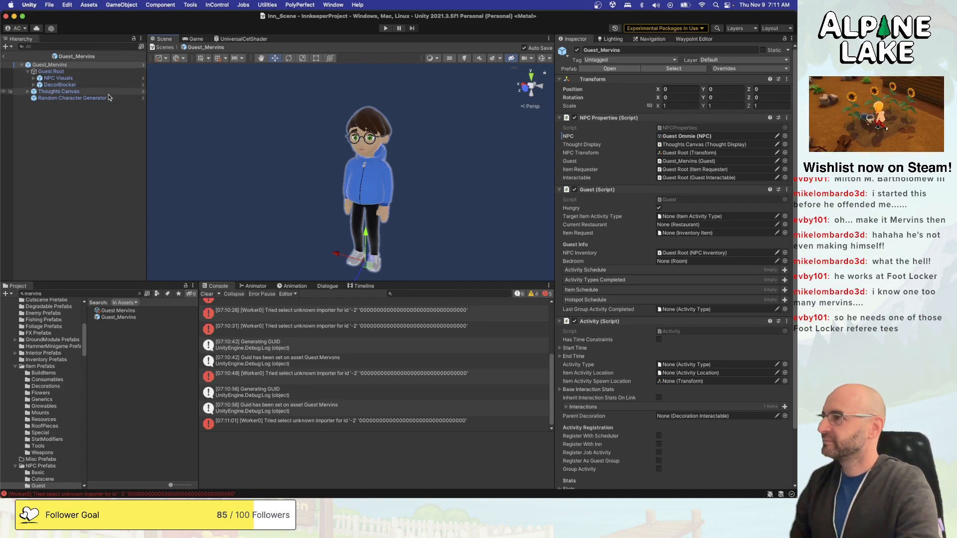
# Repeatedly randomize the entire appearance of the Guest_Mervins character with the Random All option of its Random Character Generator.
pyautogui.click(90, 98)
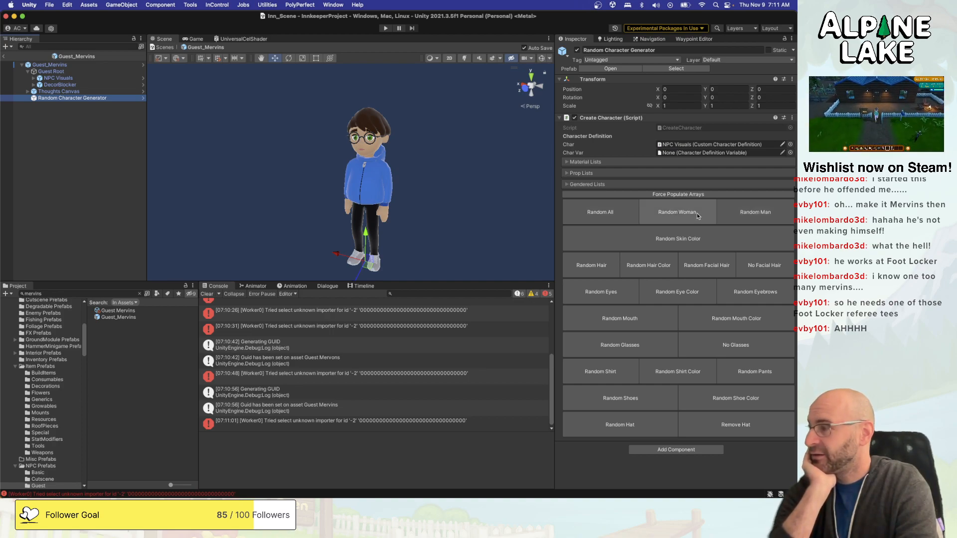
pyautogui.click(614, 215)
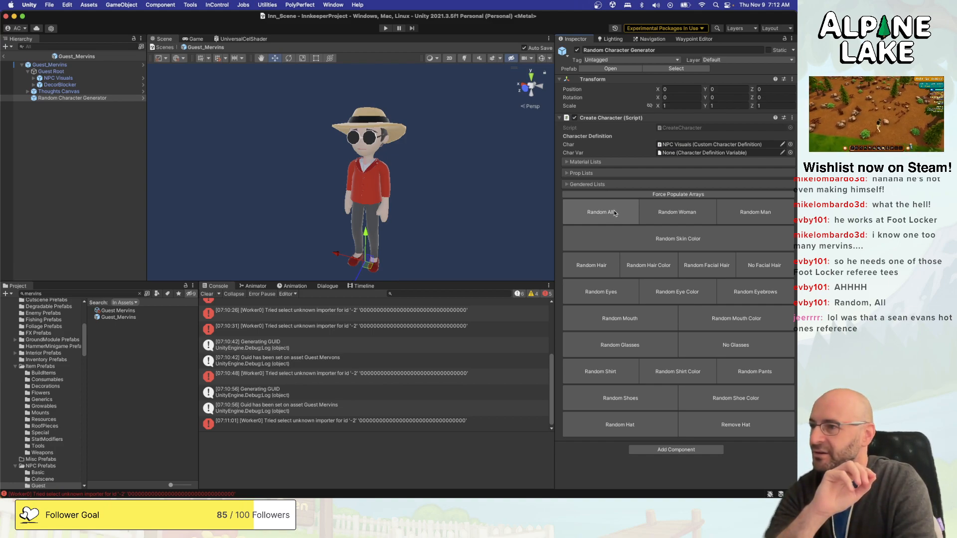
pyautogui.click(614, 210)
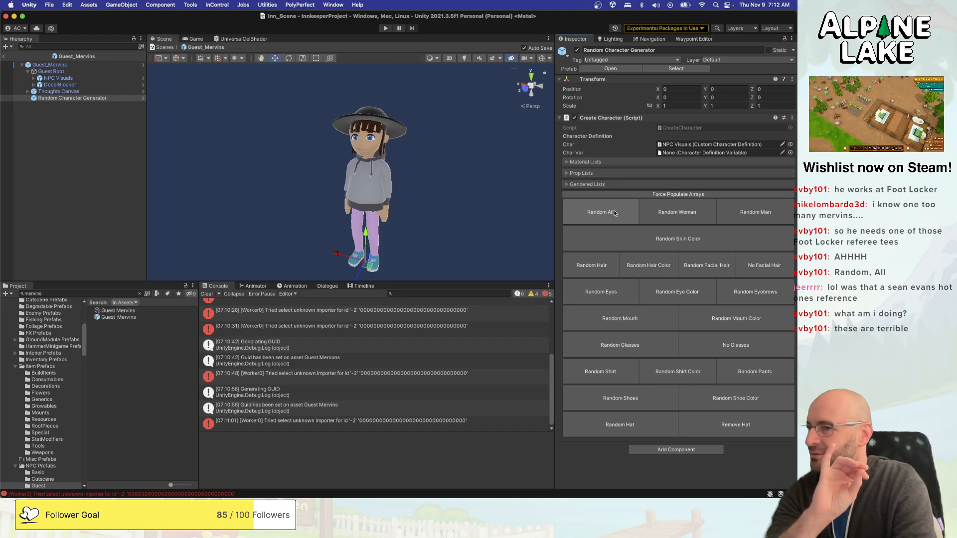
pyautogui.click(614, 212)
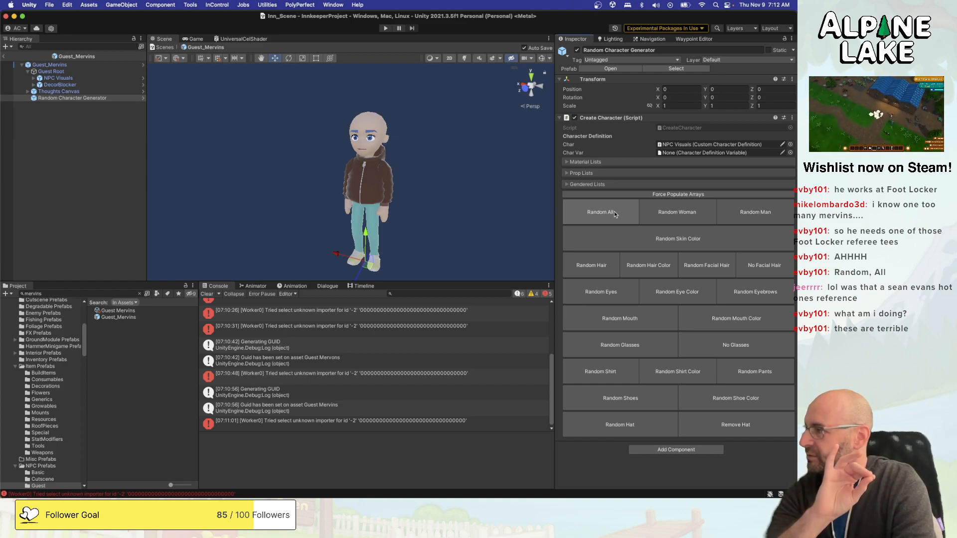
pyautogui.click(614, 211)
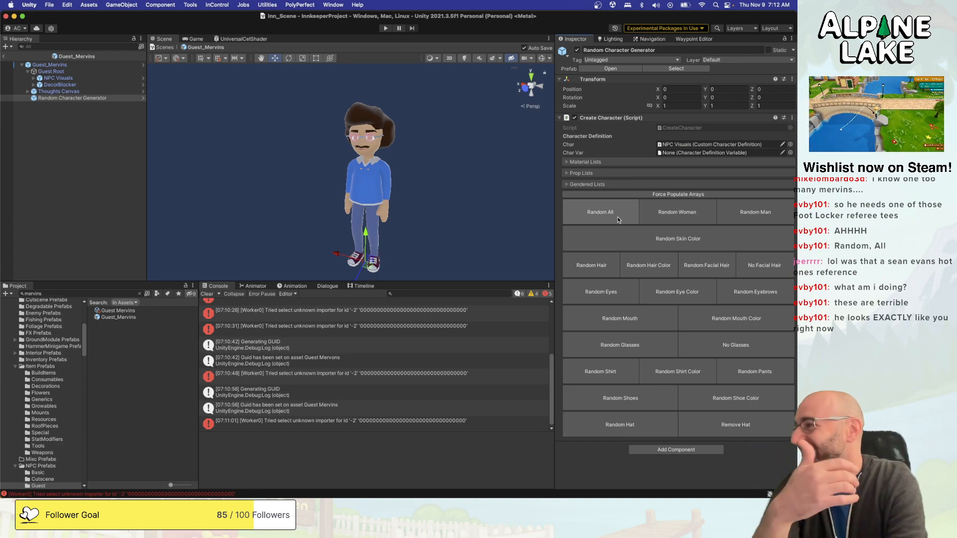
pyautogui.click(615, 217)
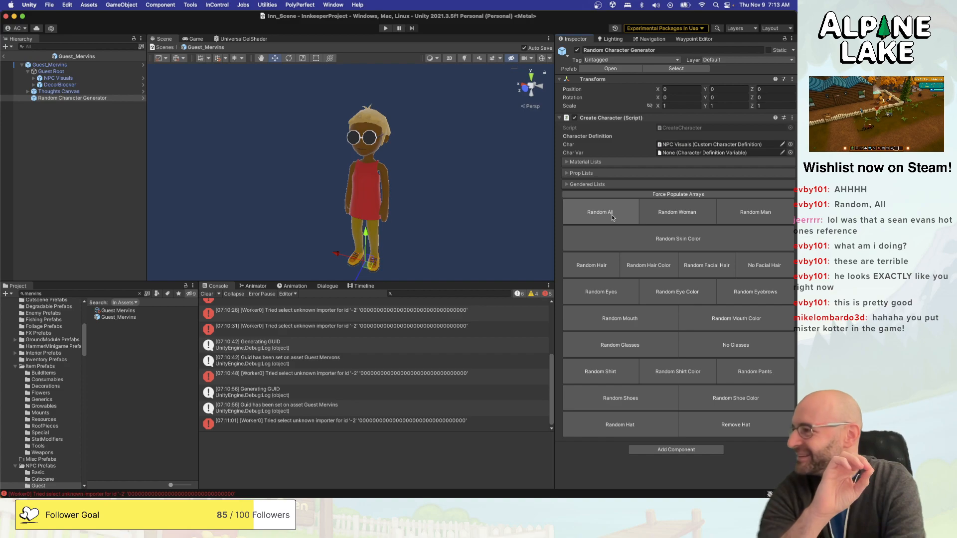
pyautogui.click(612, 218)
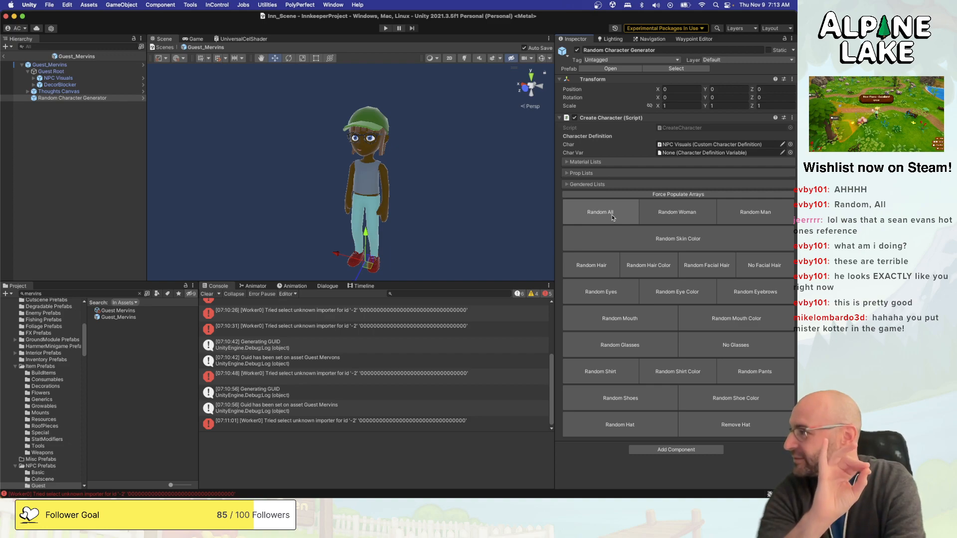
pyautogui.click(612, 218)
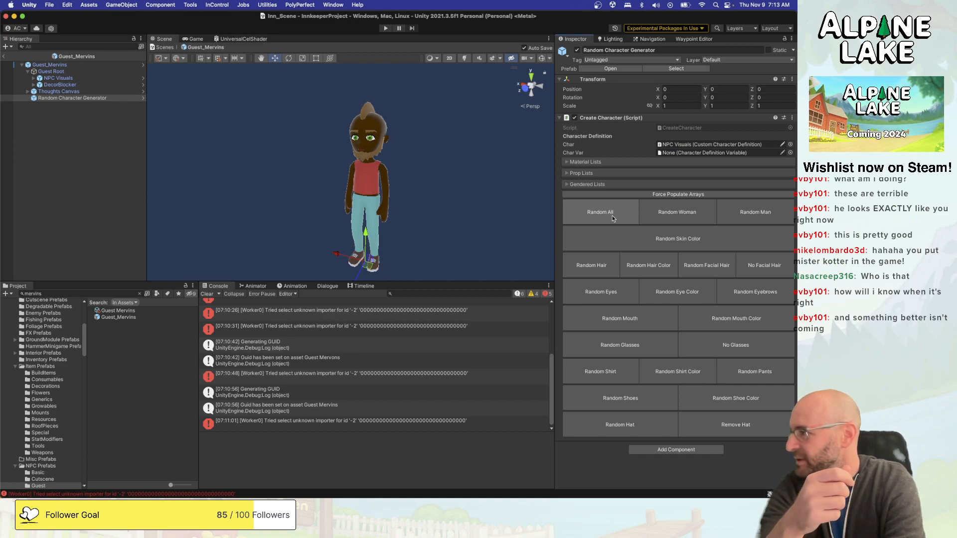
pyautogui.click(613, 218)
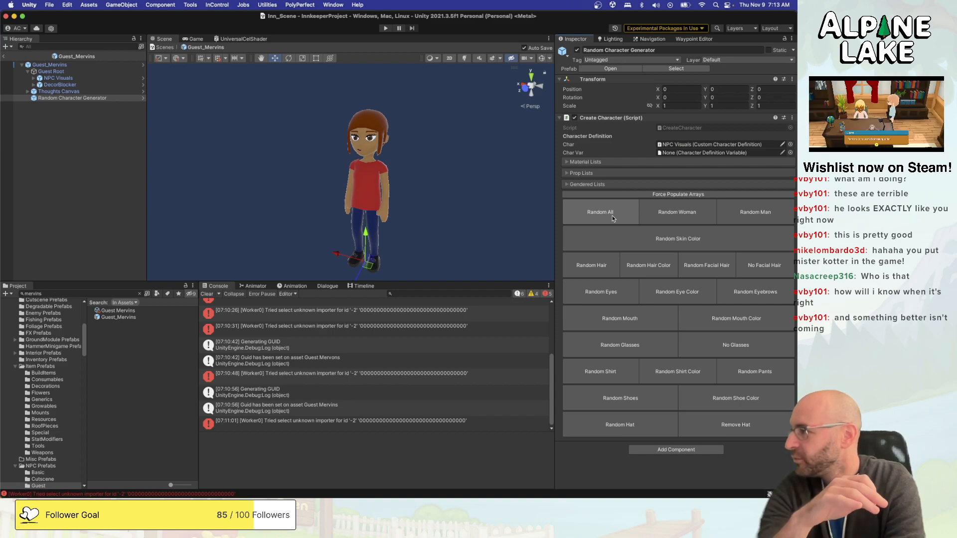
pyautogui.click(614, 219)
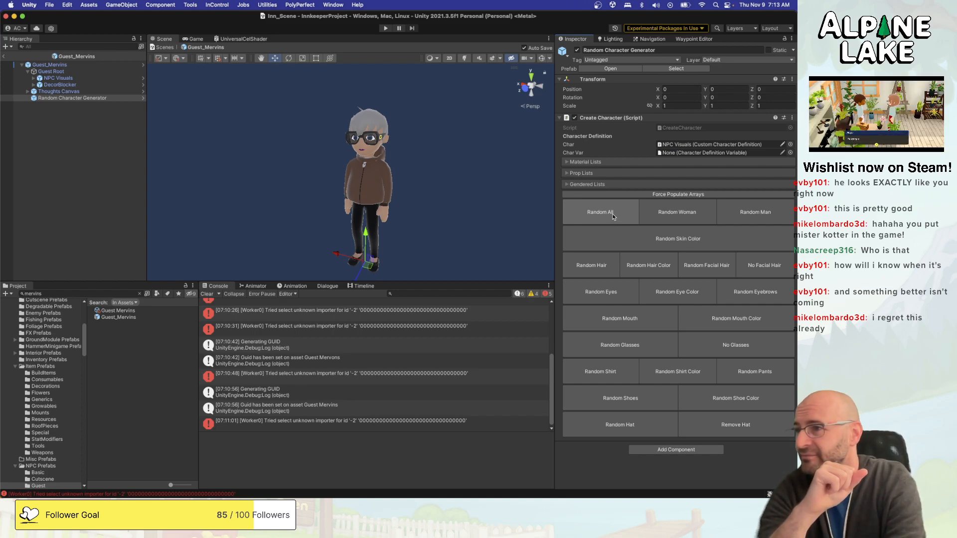
pyautogui.click(613, 217)
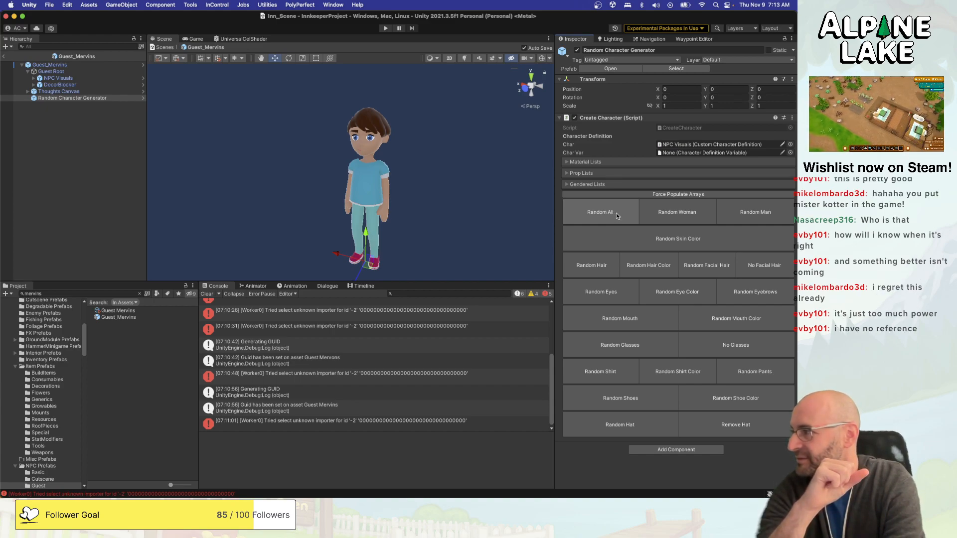
# Randomize the character's whole appearance two more times with Random All, checking the face and outfit from the front.
pyautogui.click(616, 214)
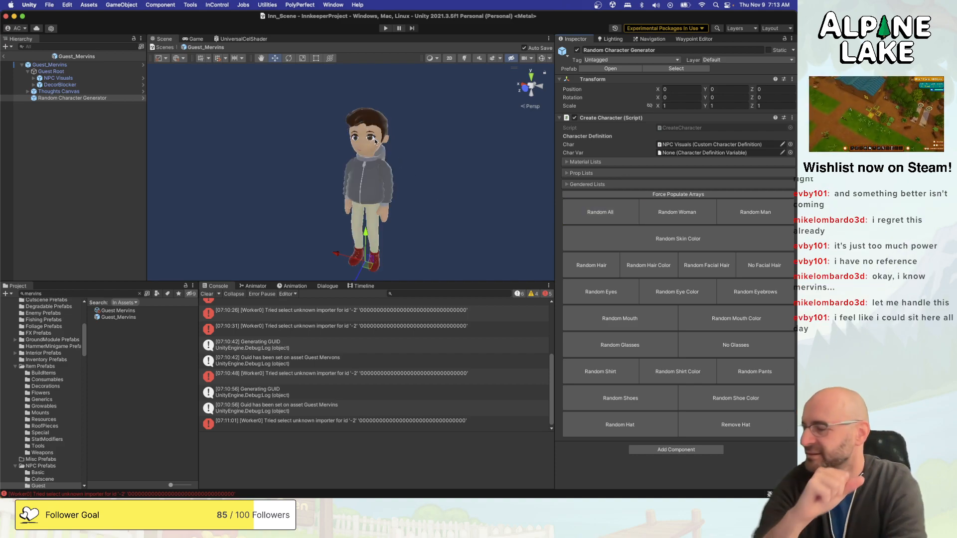
pyautogui.moveTo(402, 141)
pyautogui.keyDown('alt'); pyautogui.mouseDown()
pyautogui.moveTo(482, 138)
pyautogui.moveTo(409, 136)
pyautogui.mouseUp(); pyautogui.keyUp('alt')
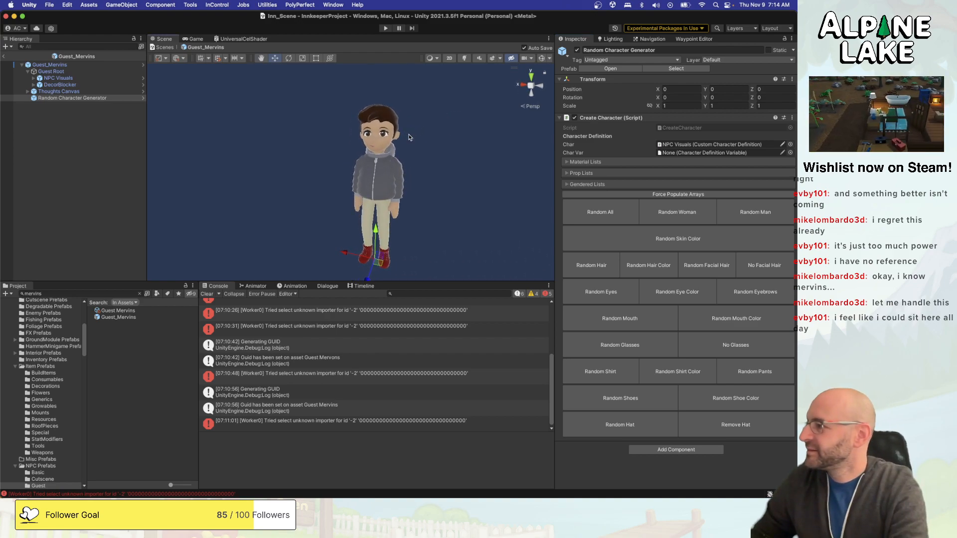
pyautogui.click(597, 214)
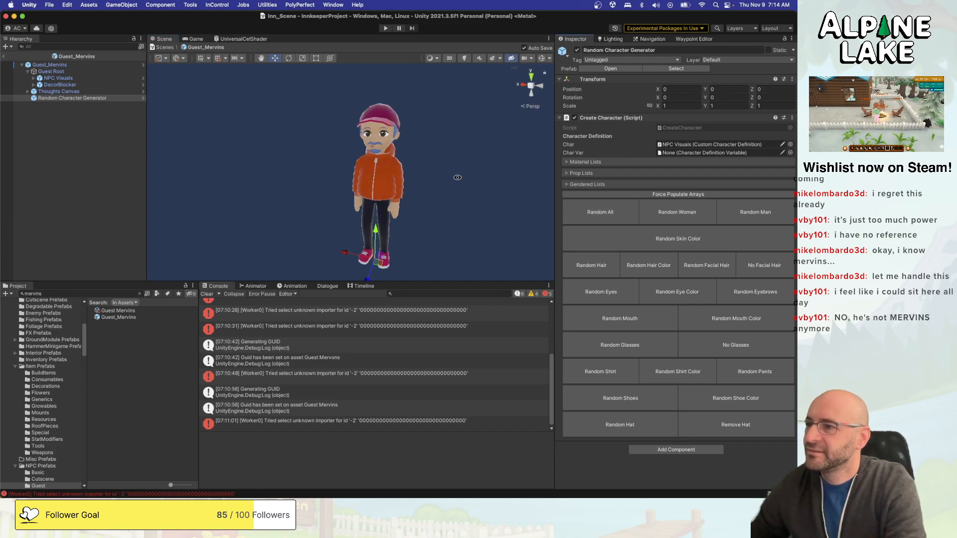
pyautogui.keyDown('alt'); pyautogui.moveTo(458, 178); pyautogui.dragTo(364, 176); pyautogui.keyUp('alt')
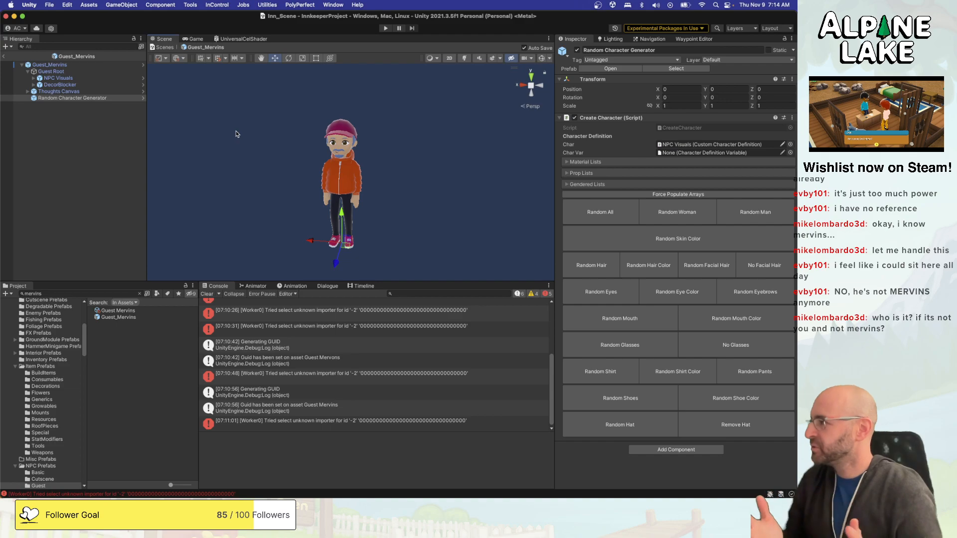
# Set the NPC Name of the Guest Mervins NPC asset to Mervins.
pyautogui.click(72, 154)
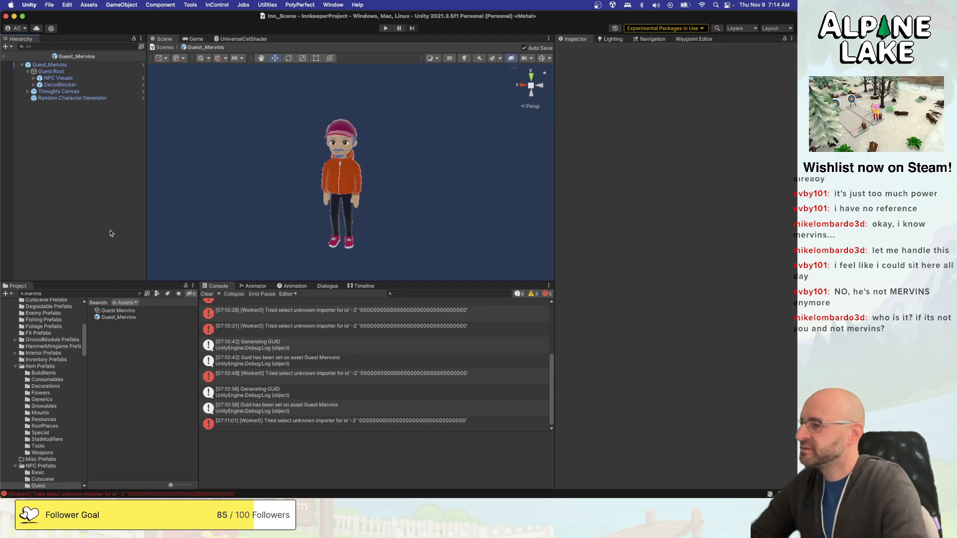
pyautogui.click(121, 314)
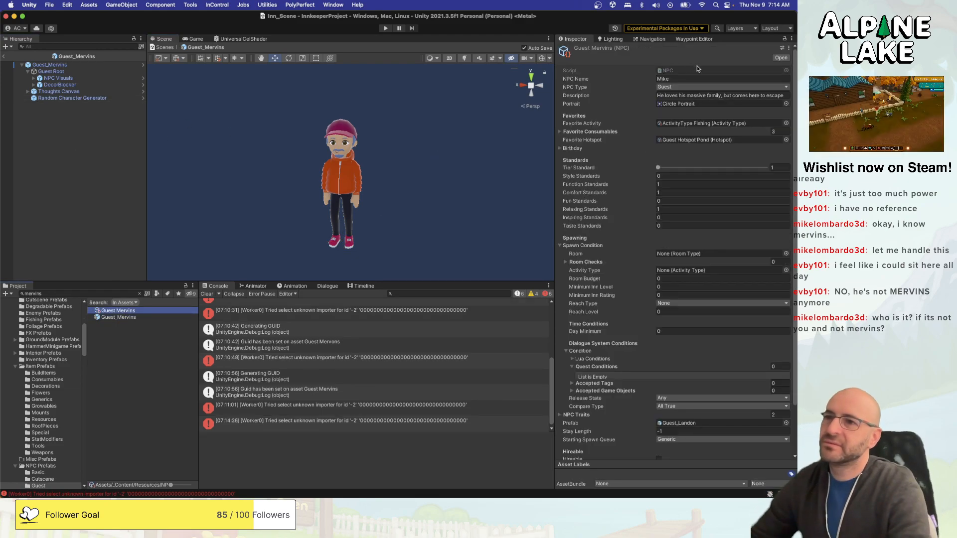
pyautogui.click(693, 79)
pyautogui.write('Mervins')
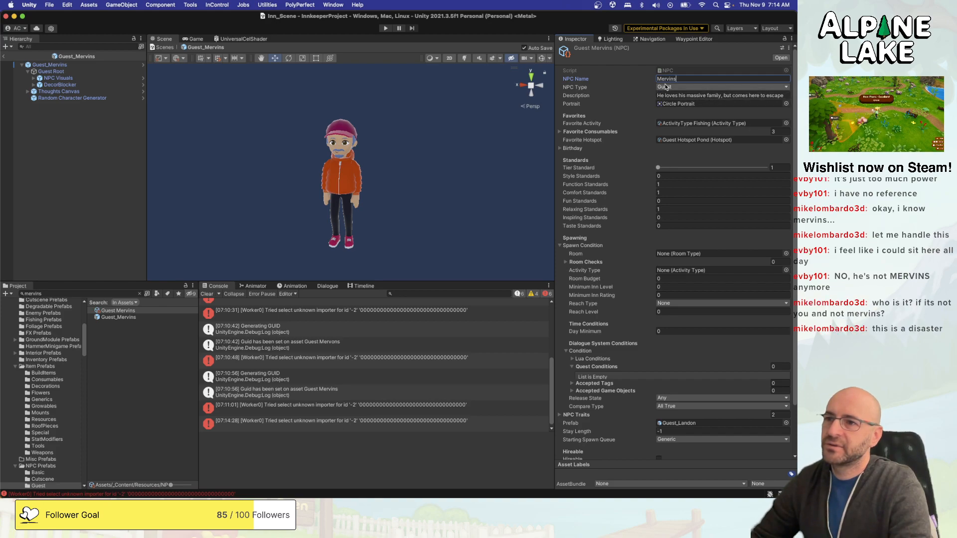
# Review the dialogue conditions of the Guest Mervins NPC asset and set its Prefab reference to Guest_Mervins.
pyautogui.click(567, 351)
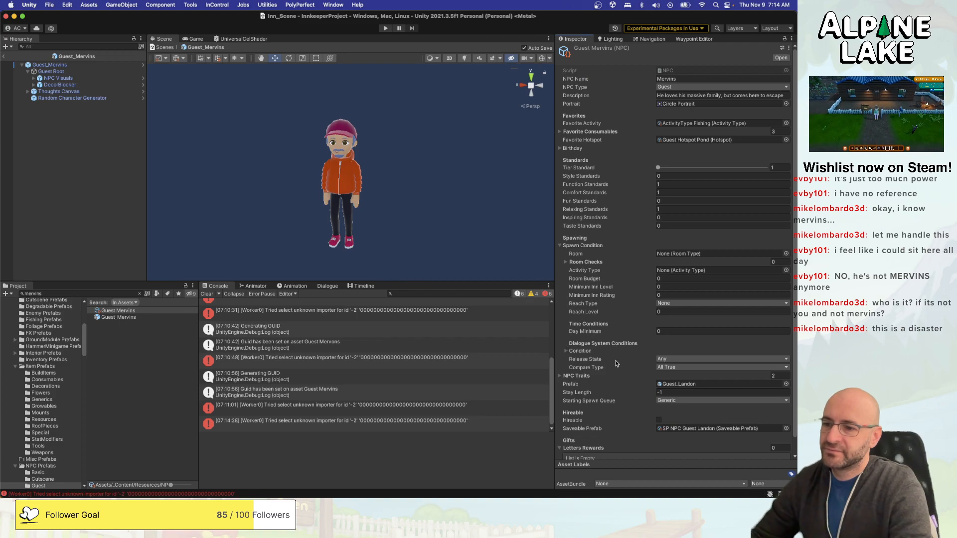
pyautogui.click(568, 351)
pyautogui.click(572, 367)
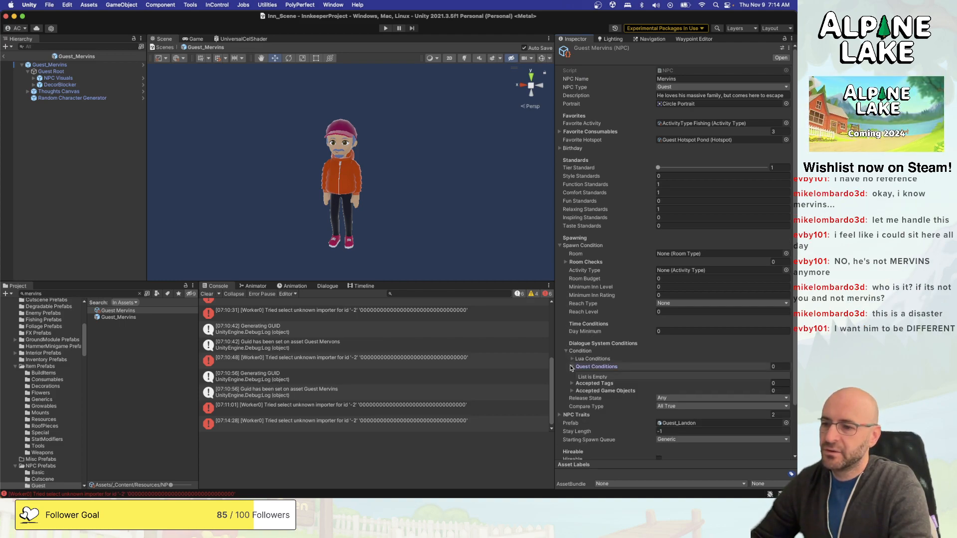
pyautogui.click(572, 367)
pyautogui.click(566, 351)
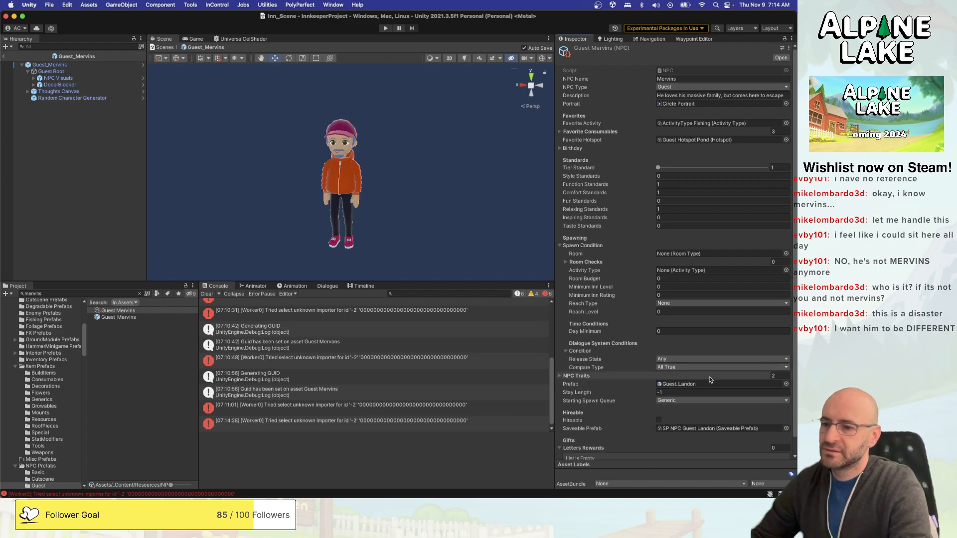
pyautogui.click(786, 384)
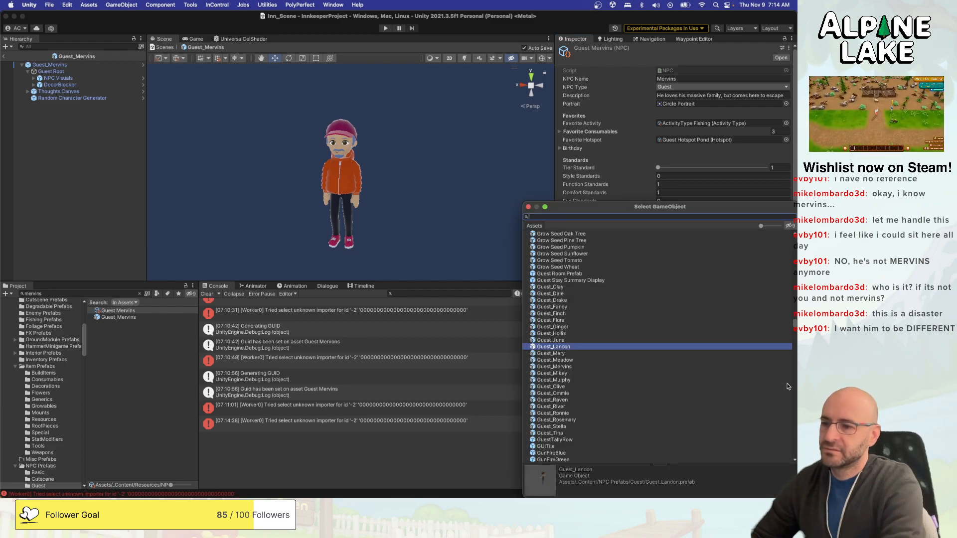
pyautogui.write('mervins')
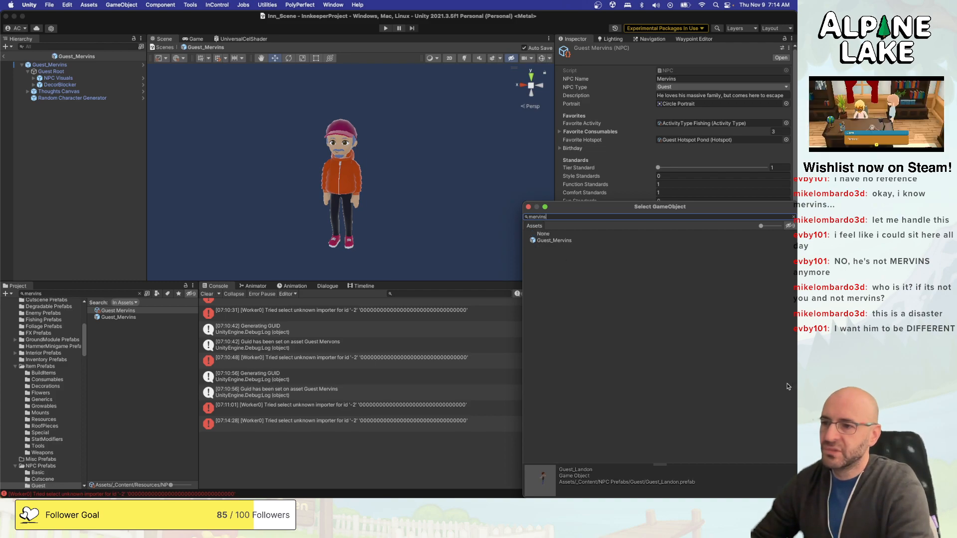
pyautogui.press('Down')
pyautogui.press('Return')
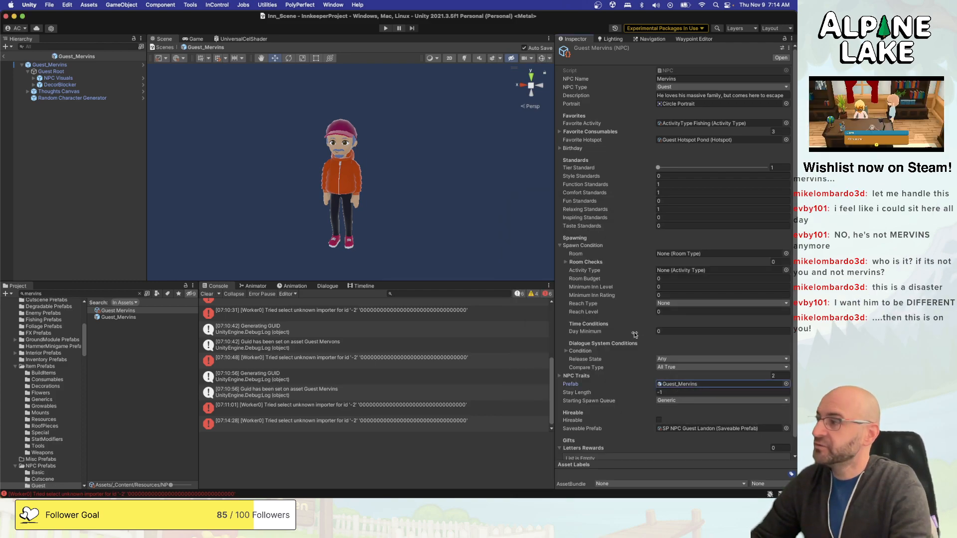
# Locate the saveable prefab asset SP NPC Guest Landon, duplicate it and name the copy SP NPC Guest Mervins.
pyautogui.click(568, 248)
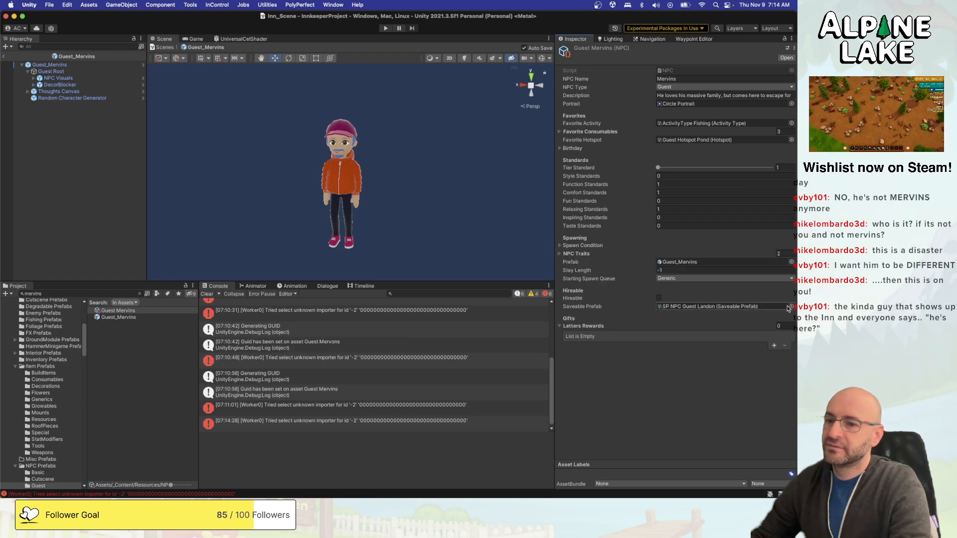
pyautogui.click(756, 307)
pyautogui.click(161, 394)
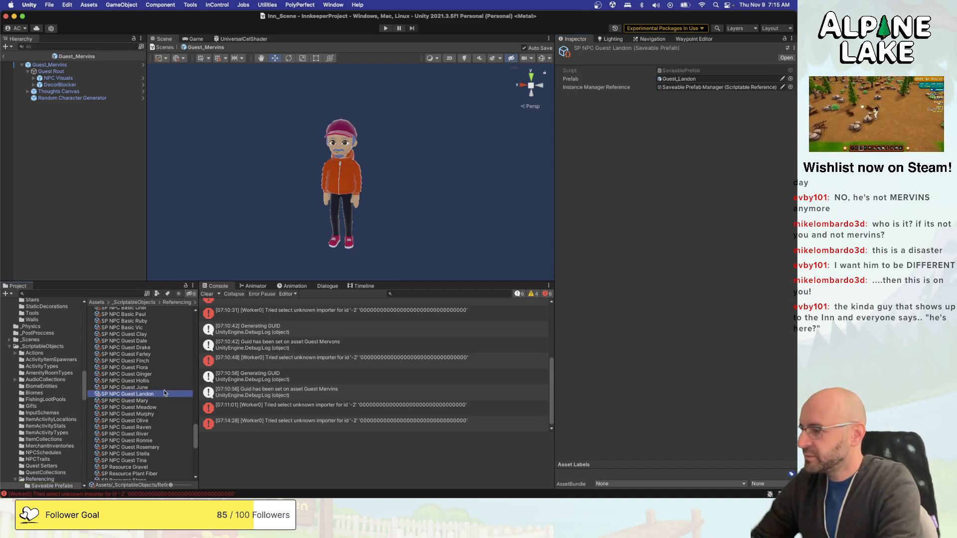
pyautogui.press('super+d')
pyautogui.press('Return')
pyautogui.hotkey('shift', 'alt', 'Left')
pyautogui.hotkey('shift', 'alt', 'Left')
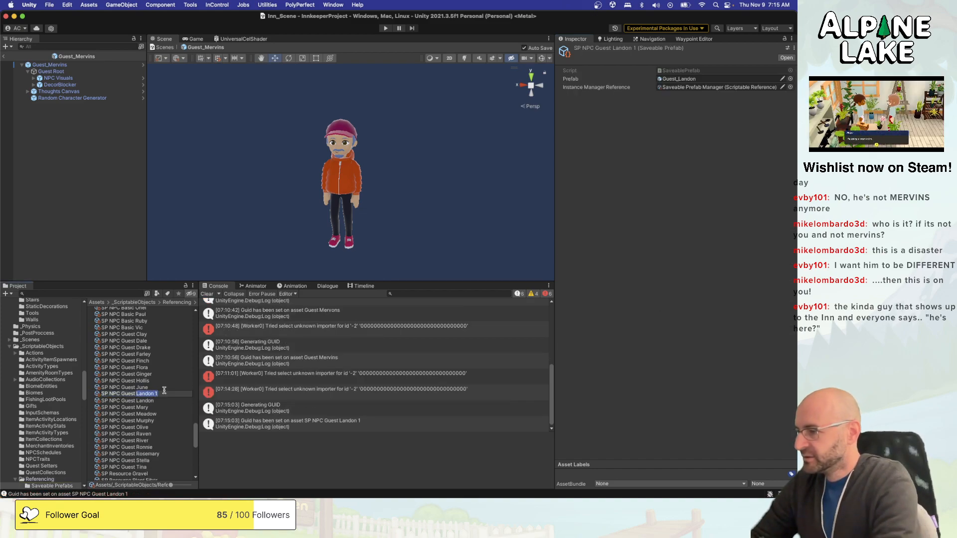
pyautogui.write('Mervins')
pyautogui.press('Return')
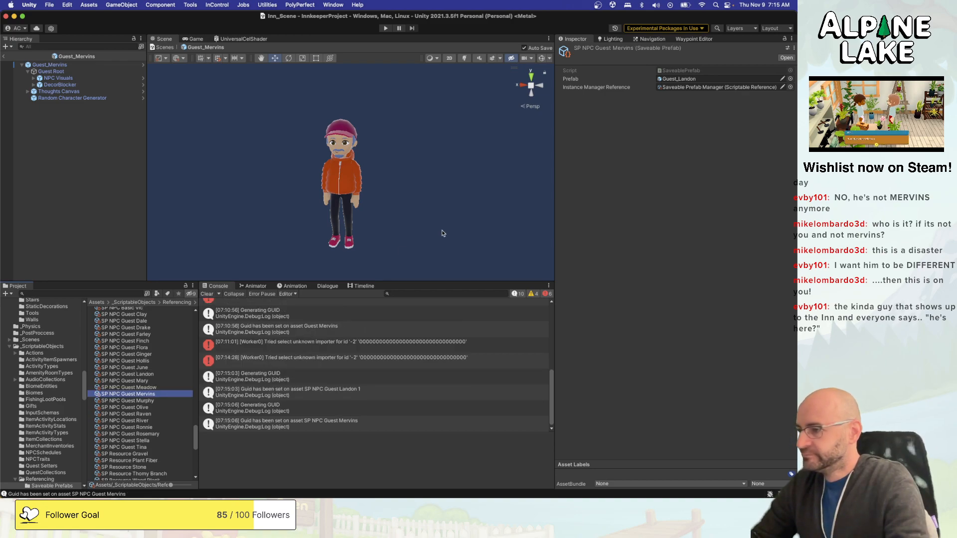
# Set the Prefab reference of SP NPC Guest Mervins to Guest_Mervins.
pyautogui.click(790, 79)
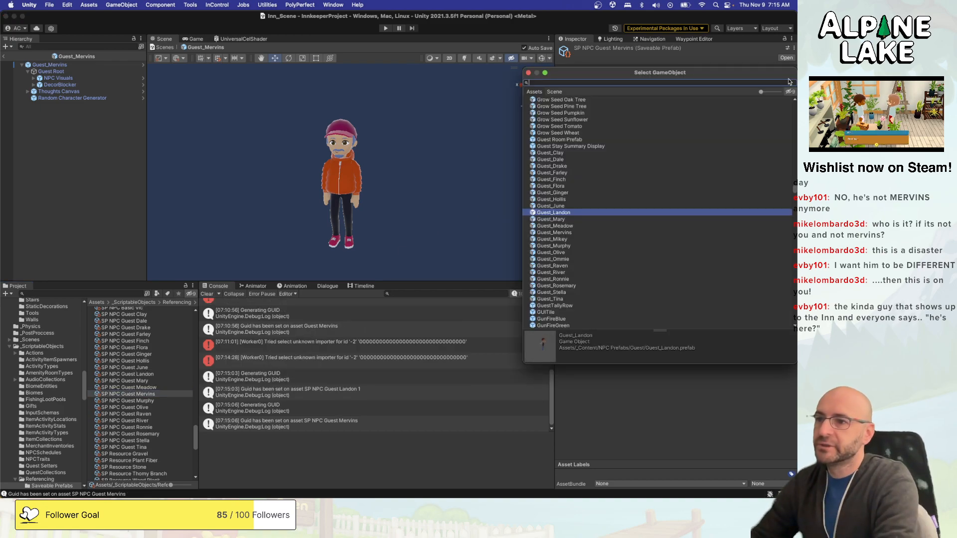
pyautogui.write('mervin')
pyautogui.doubleClick(778, 106)
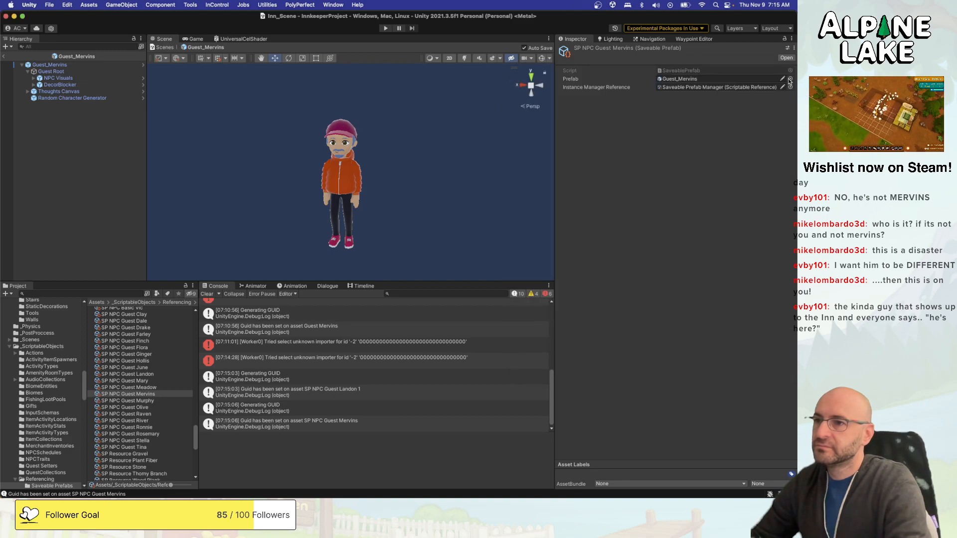
# Duplicate SP NPC Guest Mervins as SP NPC Guest Mikey and set the copy's Prefab reference to Guest_Mikey.
pyautogui.click(151, 394)
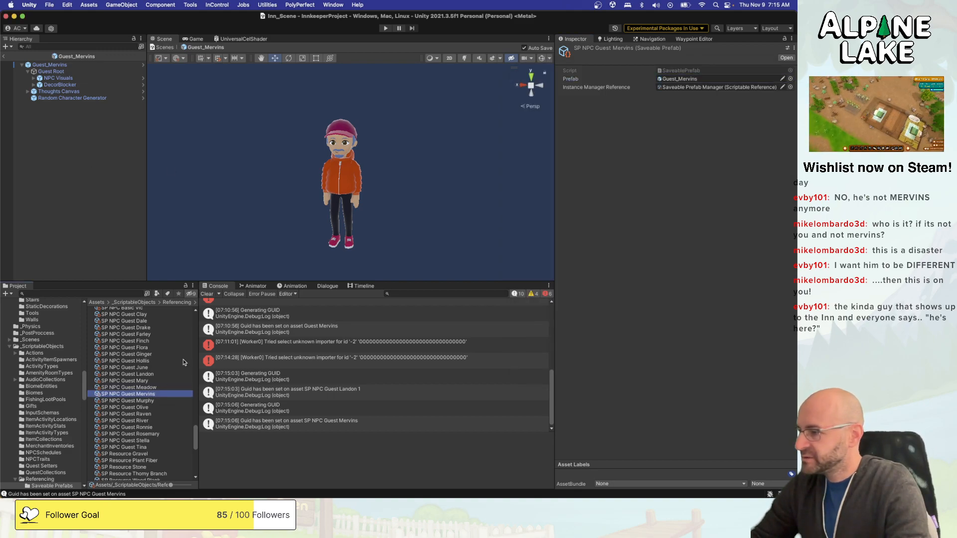
pyautogui.press('super+d')
pyautogui.press('Return')
pyautogui.press('Right')
pyautogui.press('BackSpace')
pyautogui.press('BackSpace')
pyautogui.press('BackSpace')
pyautogui.press('BackSpace')
pyautogui.press('BackSpace')
pyautogui.press('BackSpace')
pyautogui.press('BackSpace')
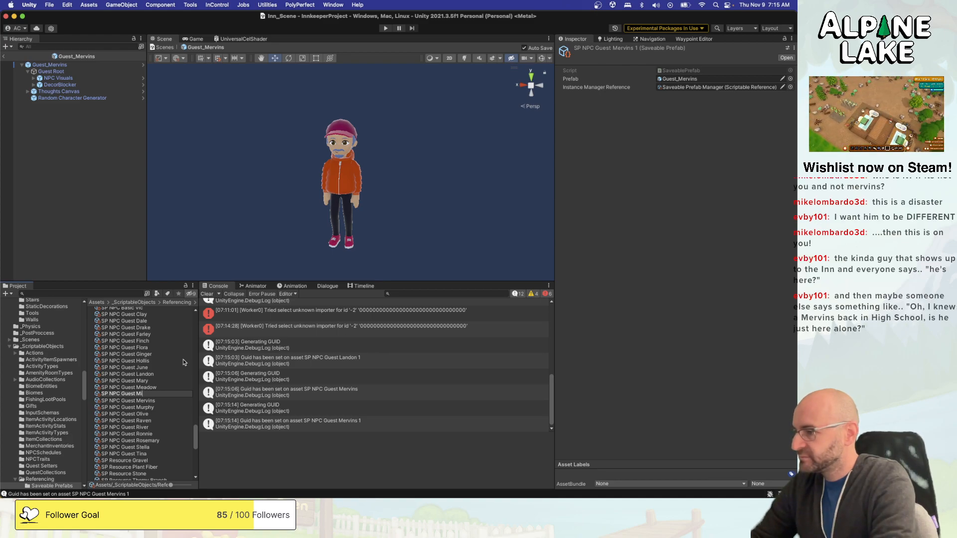
pyautogui.press('Return')
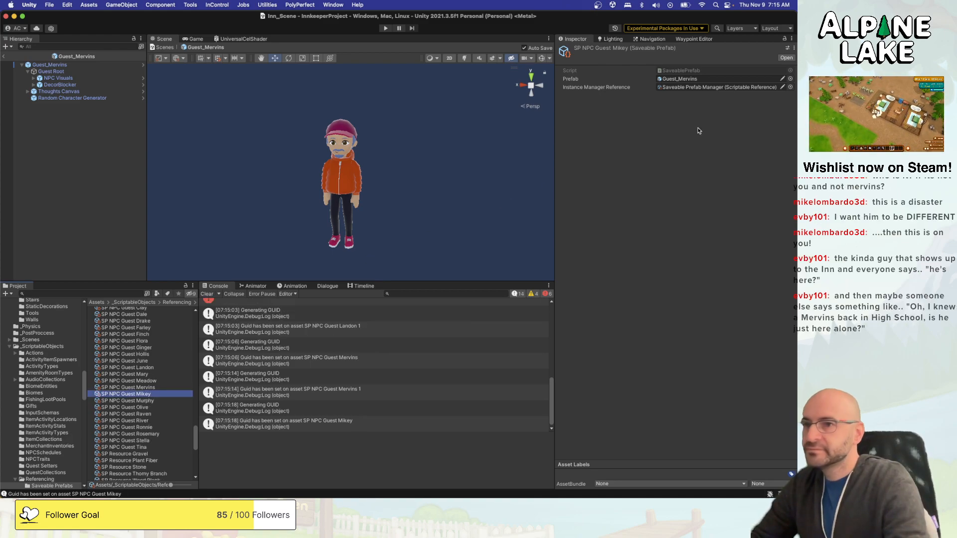
pyautogui.click(790, 79)
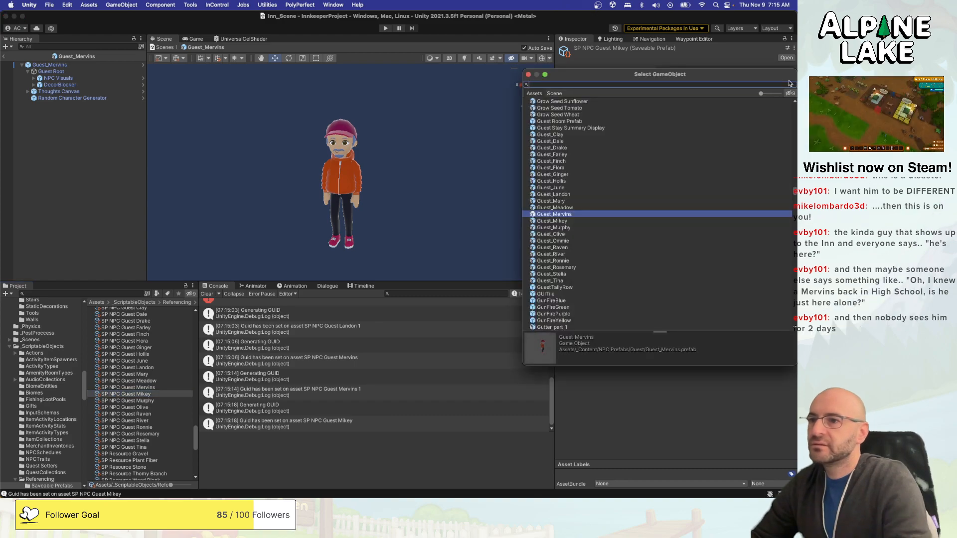
pyautogui.doubleClick(553, 221)
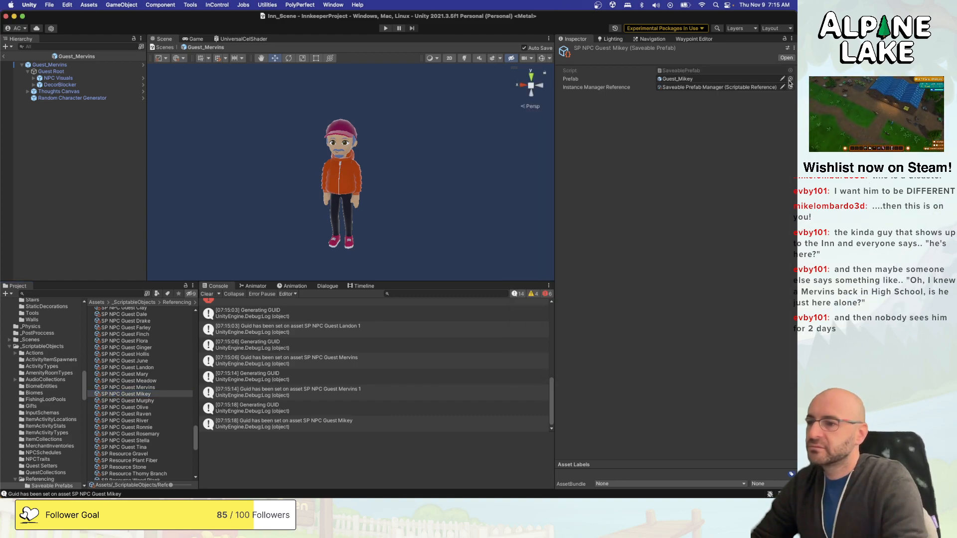
# Duplicate SP NPC Guest Mikey as SP NPC Guest Ommie and set the copy's Prefab reference to Guest_Ommie.
pyautogui.click(165, 395)
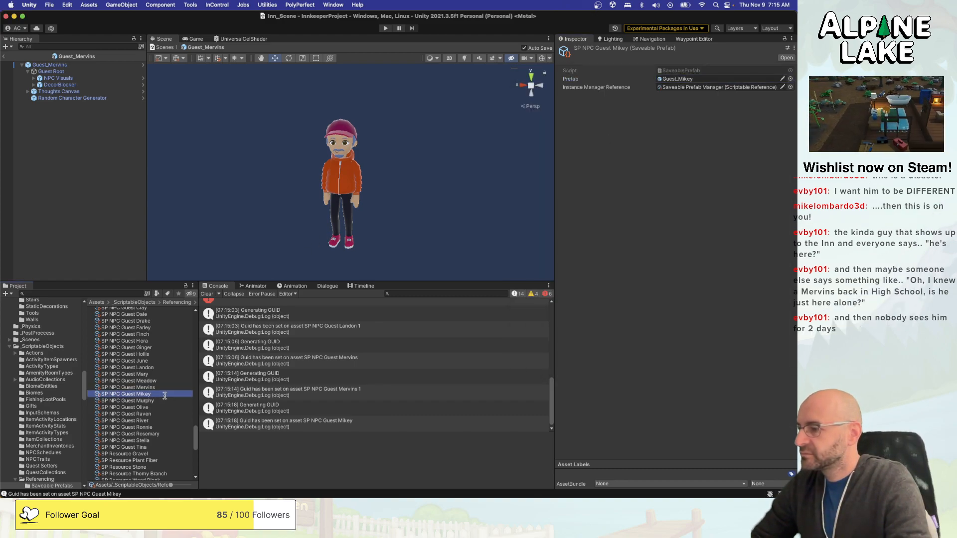
pyautogui.press('super+d')
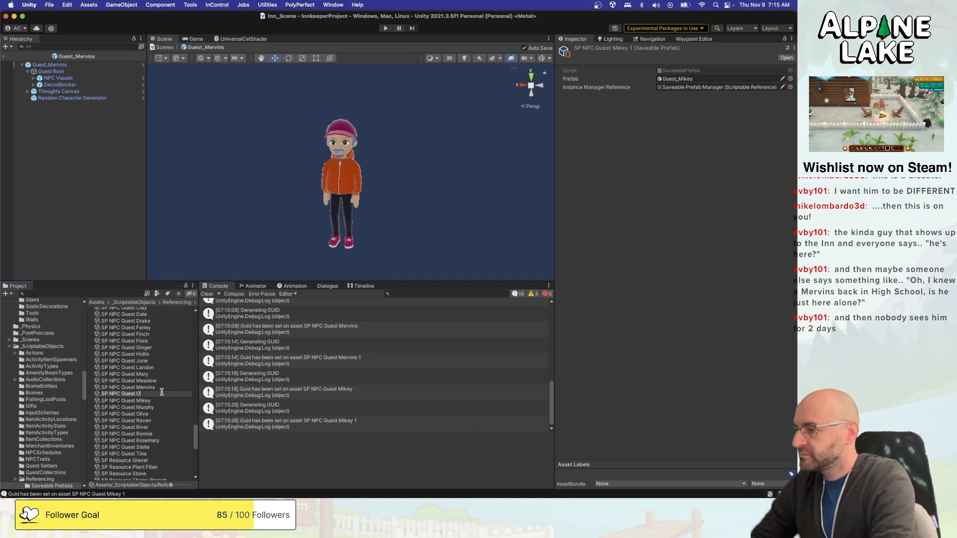
pyautogui.write('Ommie')
pyautogui.press('Return')
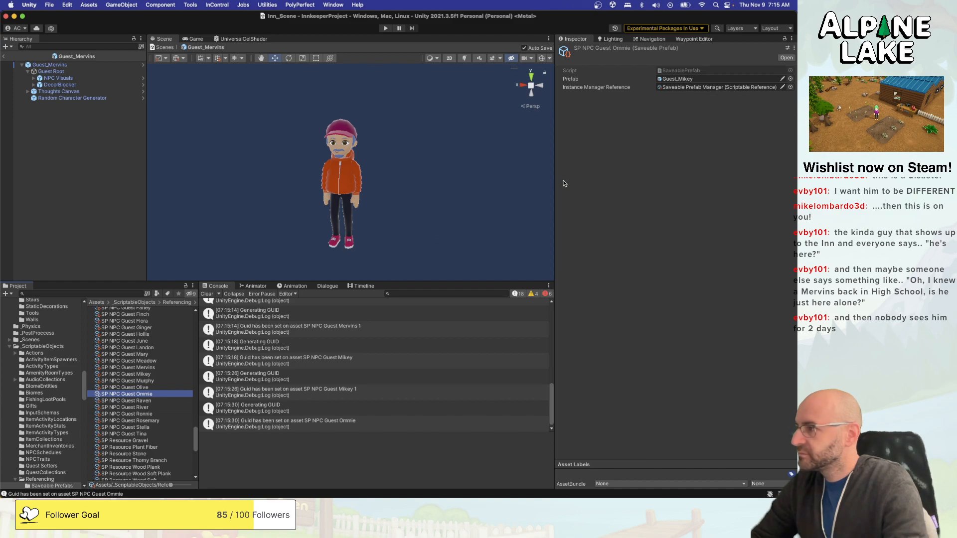
pyautogui.click(790, 79)
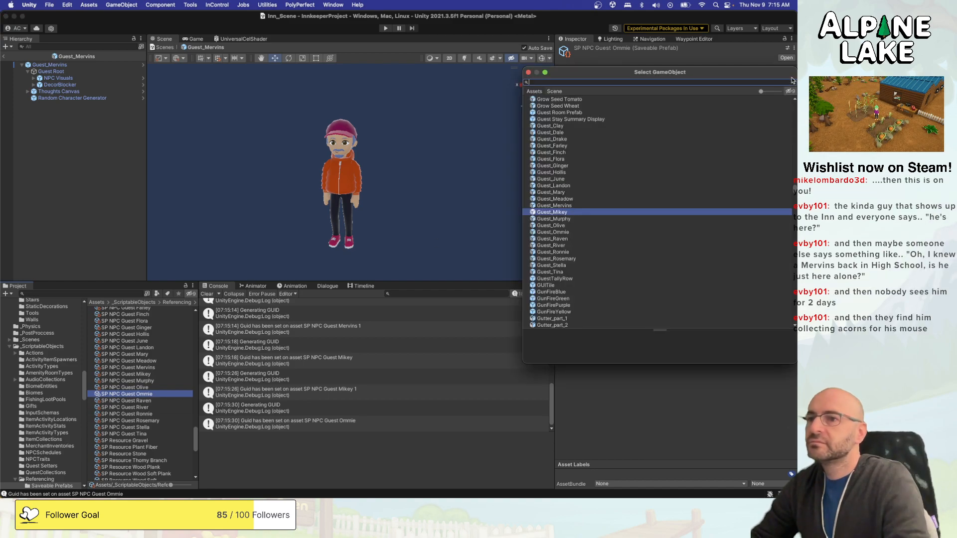
pyautogui.write('ommie')
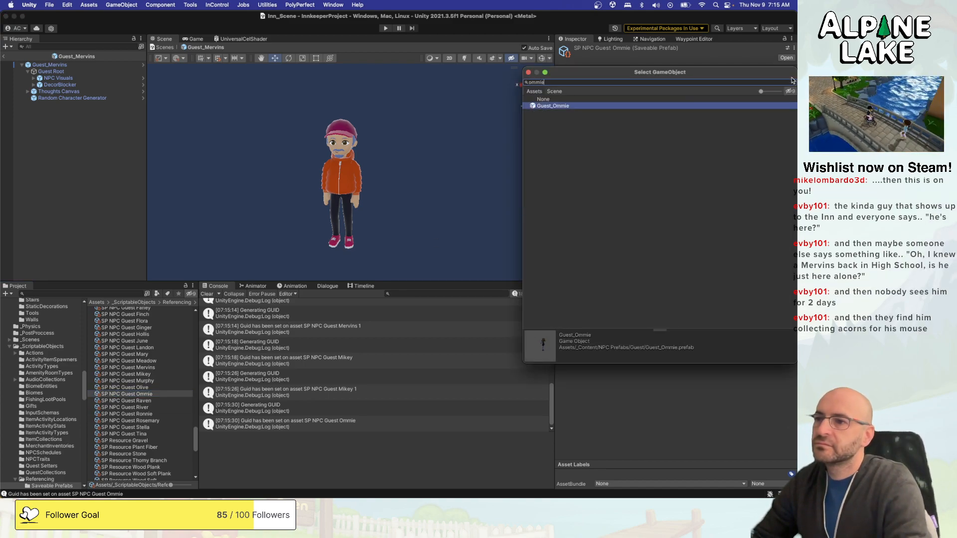
pyautogui.press('Return')
# Select the root object of the Guest_Mervins prefab to show its NPC Properties component.
pyautogui.click(106, 68)
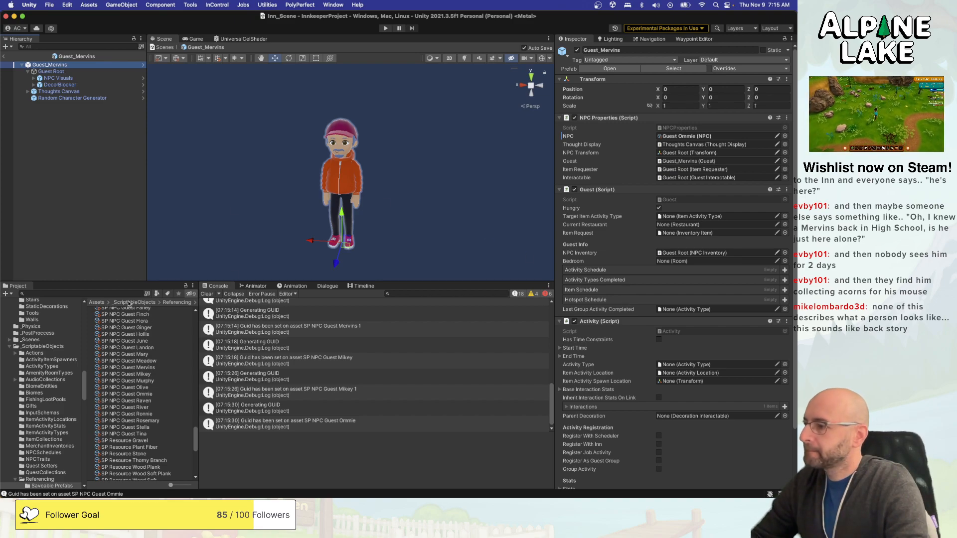
# Find the Guest Mervins NPC asset and set its Saveable Prefab to SP NPC Guest Mervins.
pyautogui.click(116, 293)
pyautogui.write('mi')
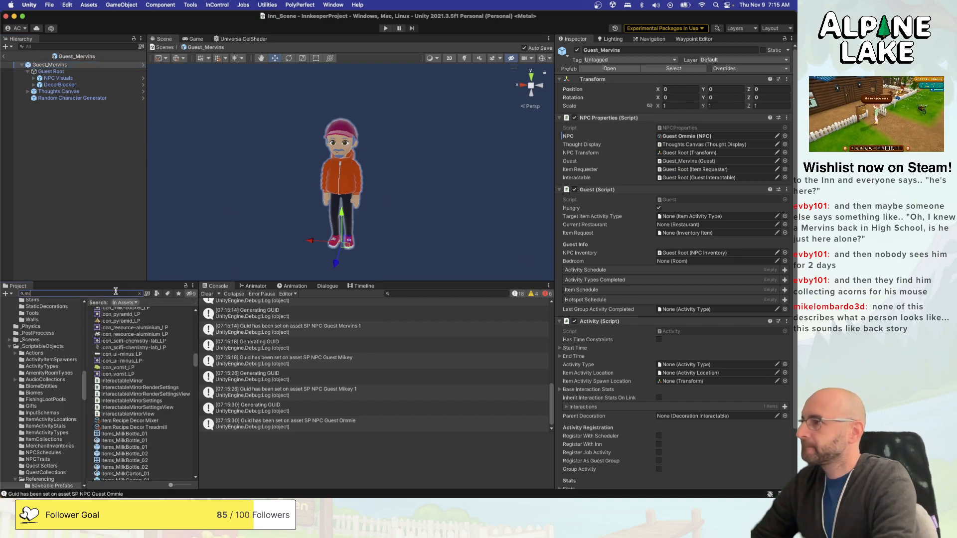
pyautogui.write('rvins')
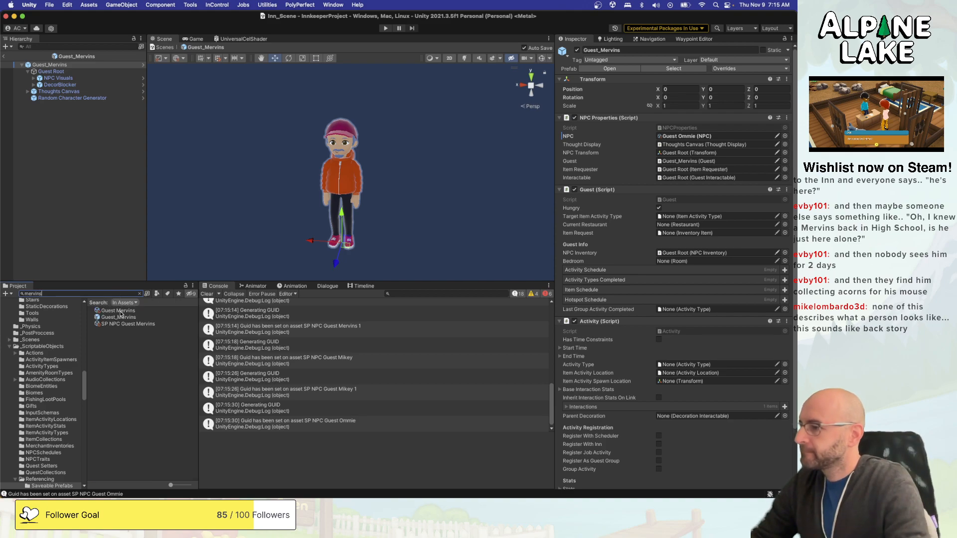
pyautogui.click(119, 311)
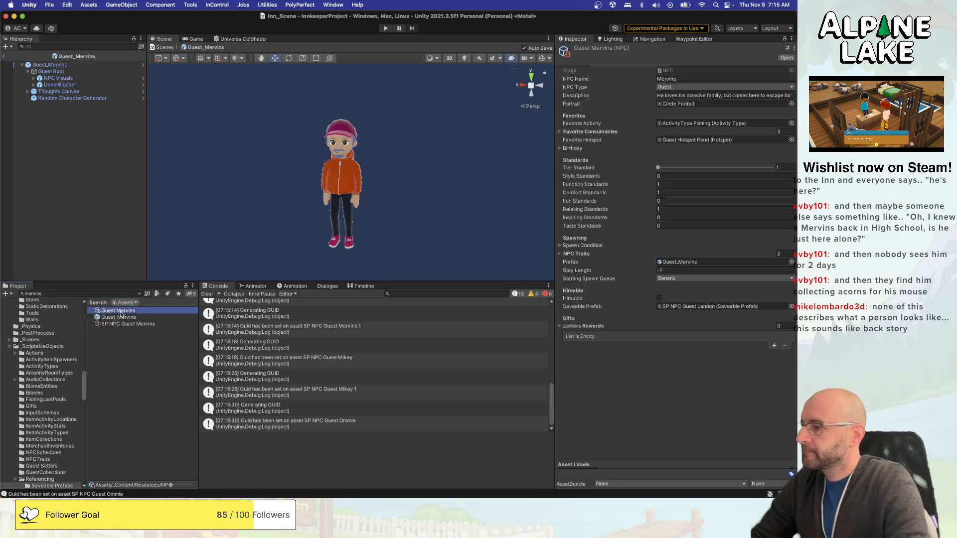
pyautogui.click(791, 306)
pyautogui.write('mervins')
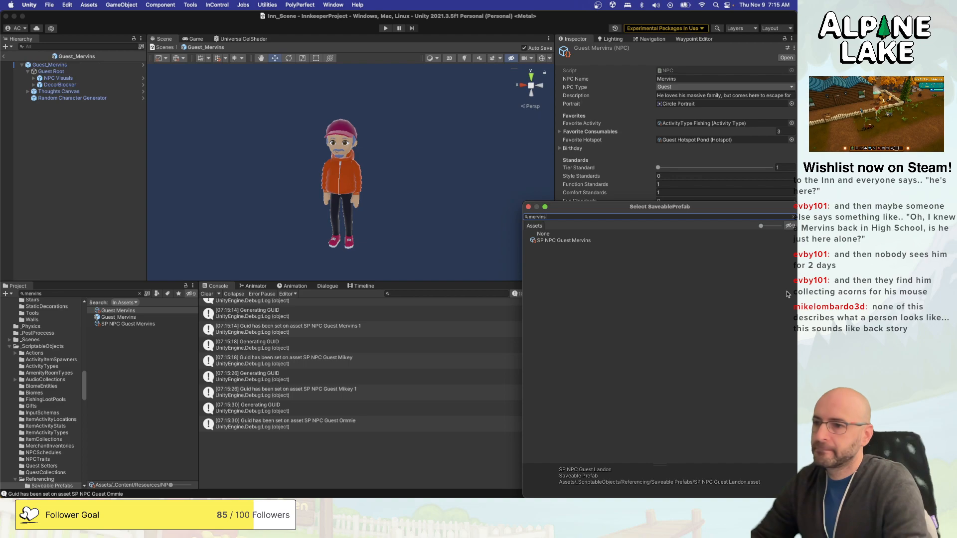
pyautogui.press('Return')
# Find the Guest Mikey NPC asset and set its Saveable Prefab to SP NPC Guest Mikey.
pyautogui.doubleClick(116, 294)
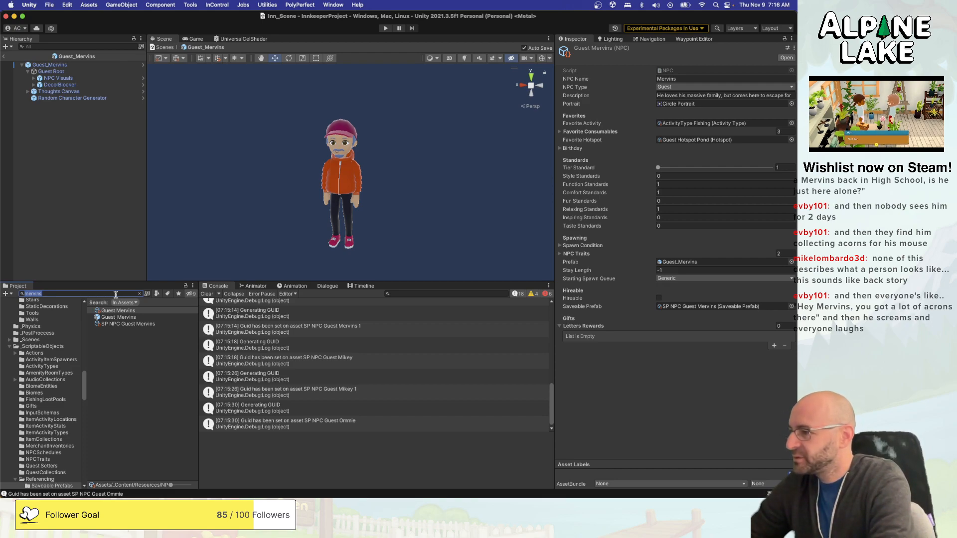
pyautogui.write('mikey')
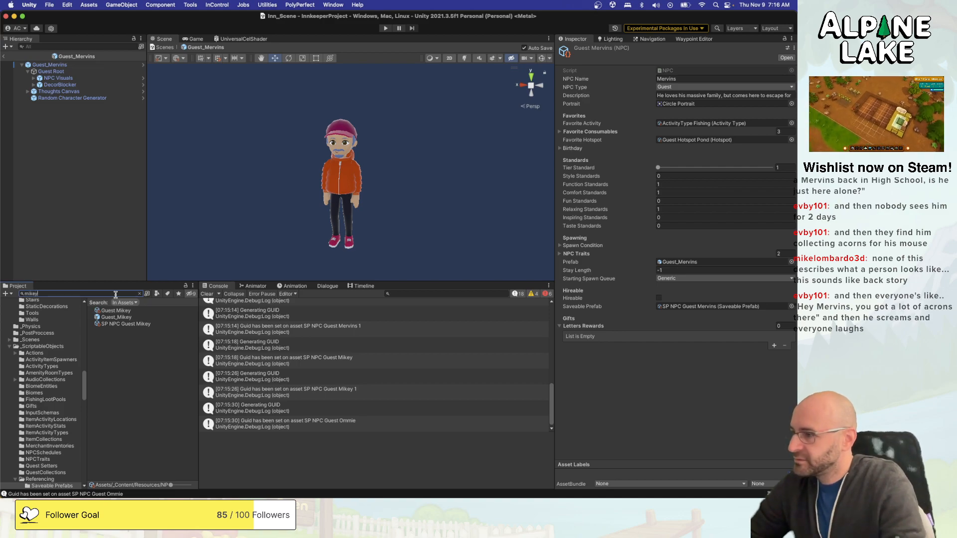
pyautogui.click(116, 310)
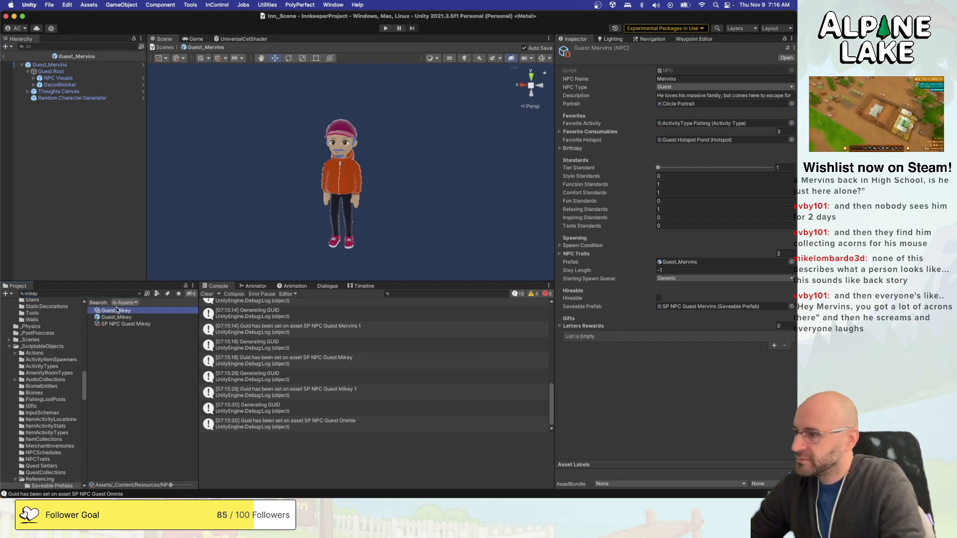
pyautogui.rightClick(789, 308)
pyautogui.click(790, 308)
pyautogui.click(791, 307)
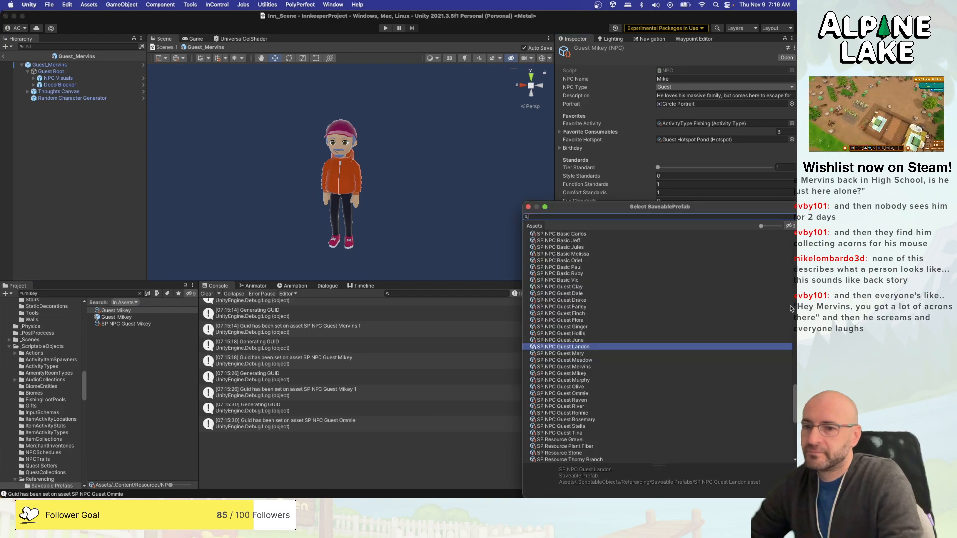
pyautogui.write('mikey')
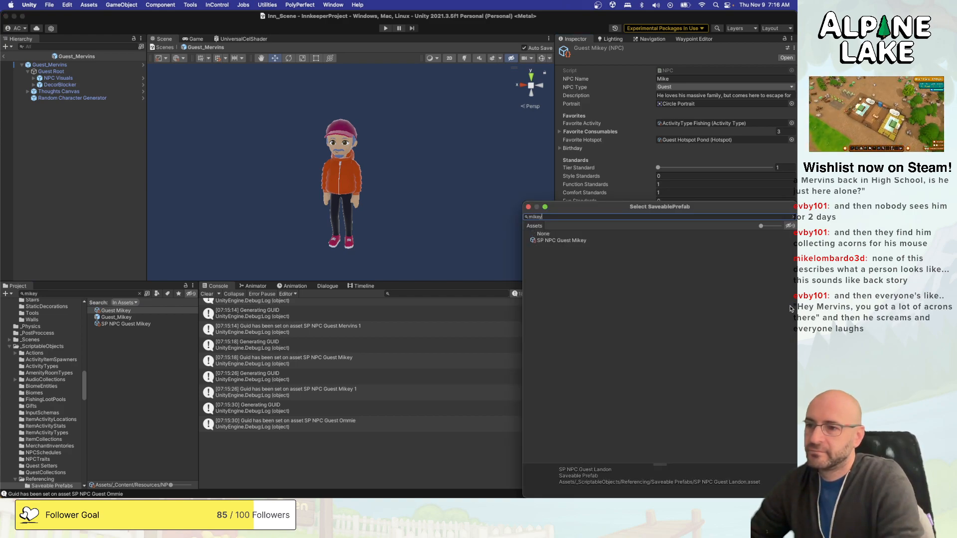
pyautogui.press('Down')
pyautogui.press('Return')
# On the Guest Ommie NPC asset, set Prefab to Guest_Ommie and Saveable Prefab to SP NPC Guest Ommie.
pyautogui.click(116, 294)
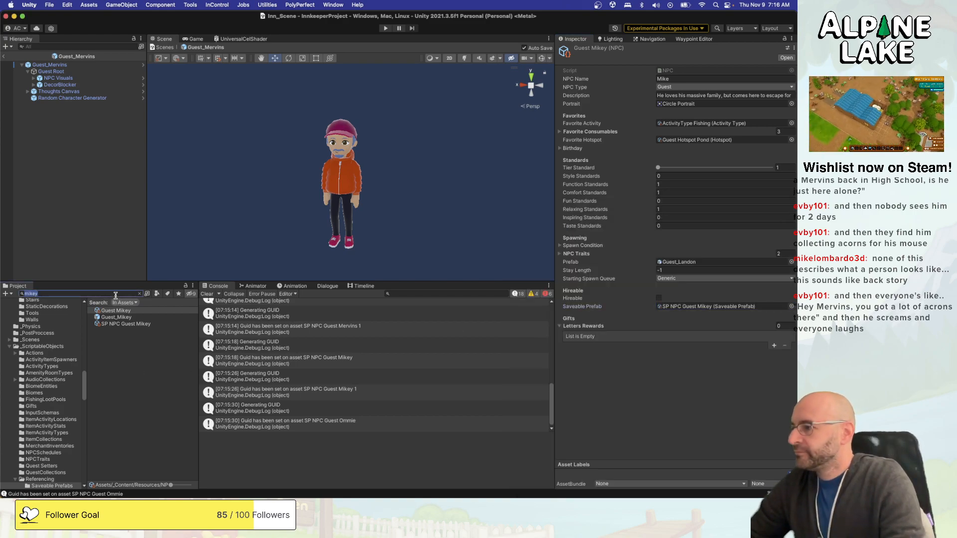
pyautogui.write('ommie')
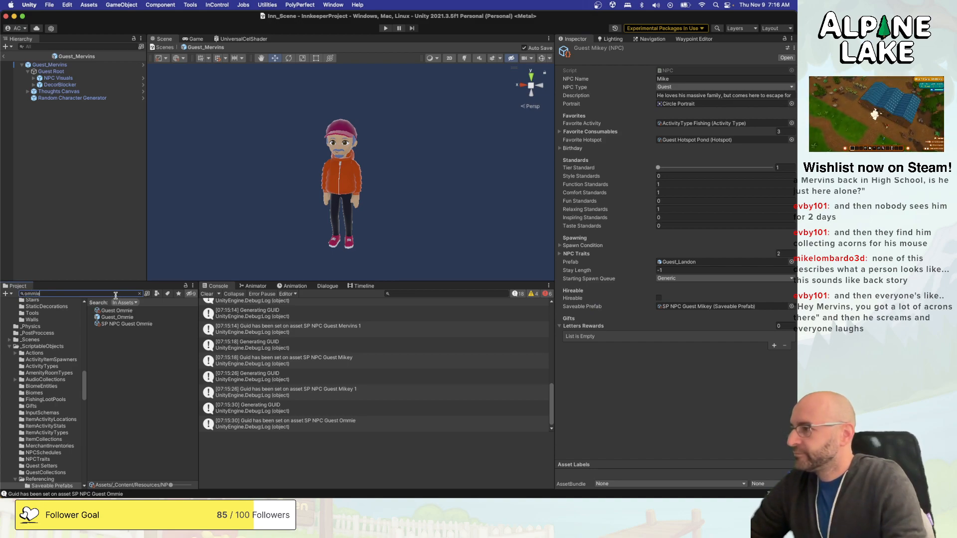
pyautogui.click(118, 311)
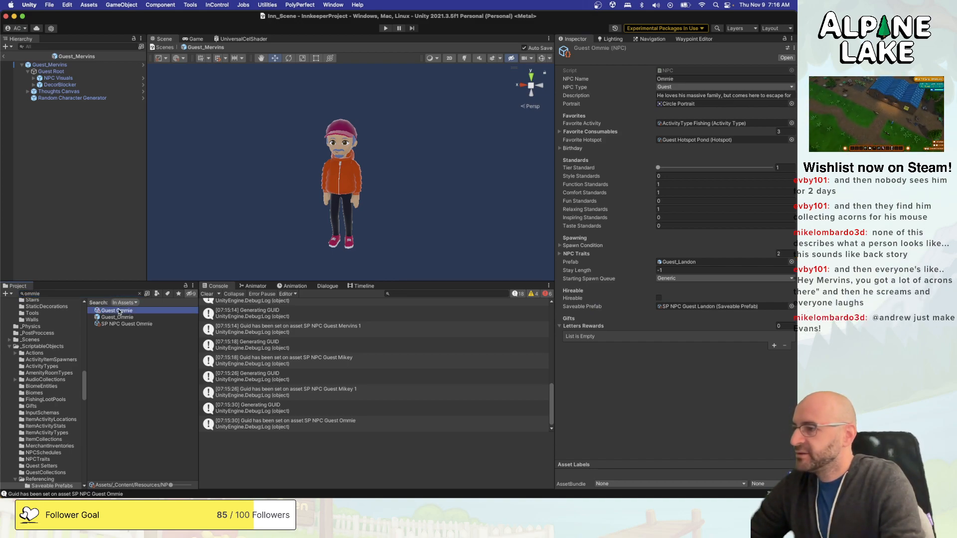
pyautogui.click(791, 262)
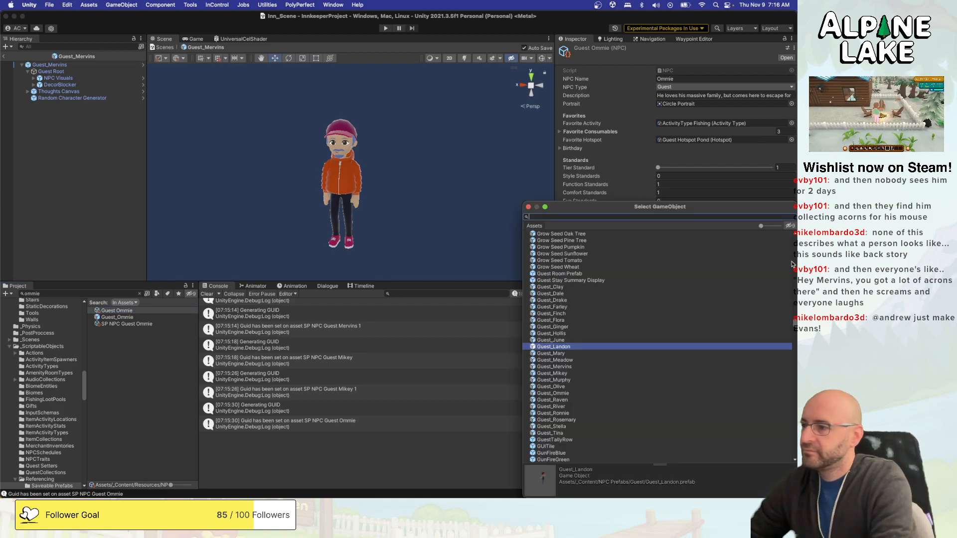
pyautogui.write('ommie')
pyautogui.press('Return')
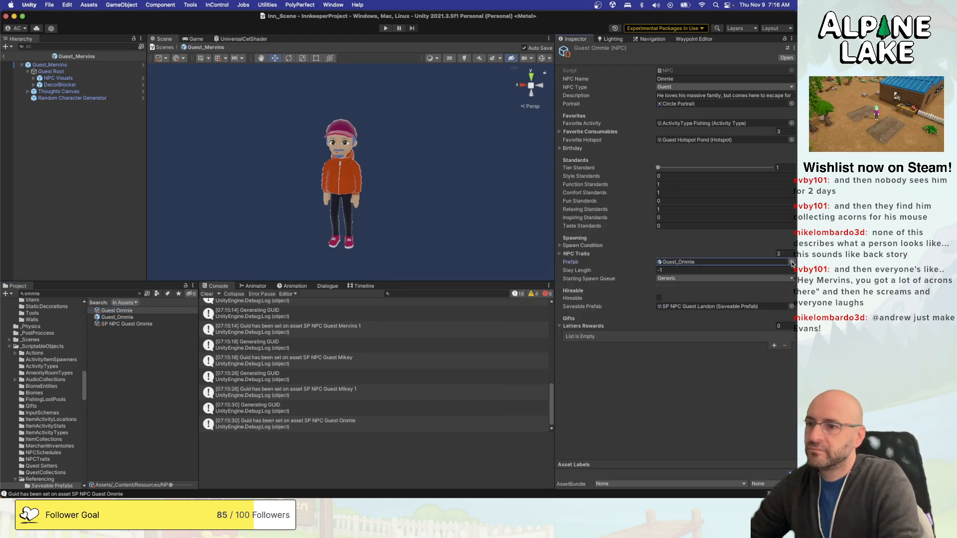
pyautogui.click(791, 306)
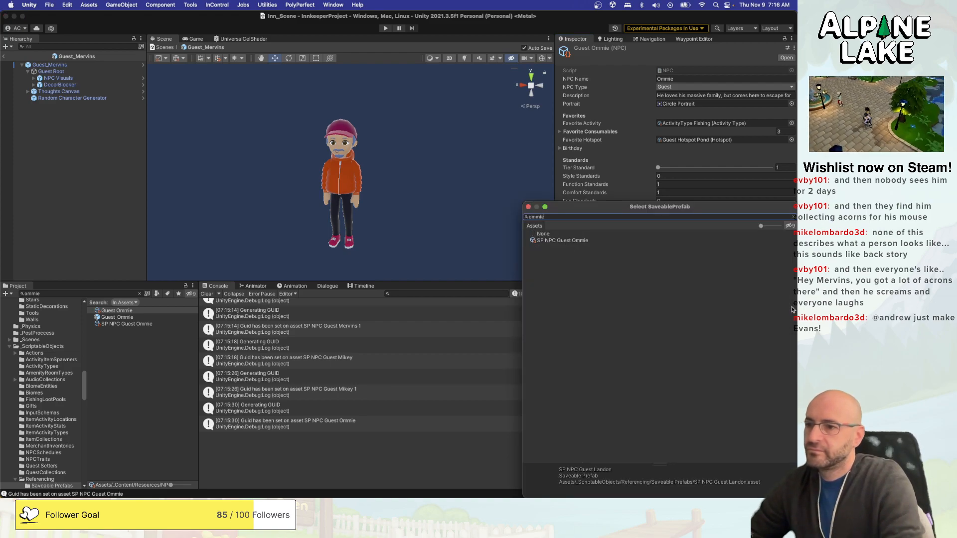
pyautogui.press('Return')
# Return to the Guest Mikey NPC asset and set its Prefab to Guest_Mikey.
pyautogui.click(122, 295)
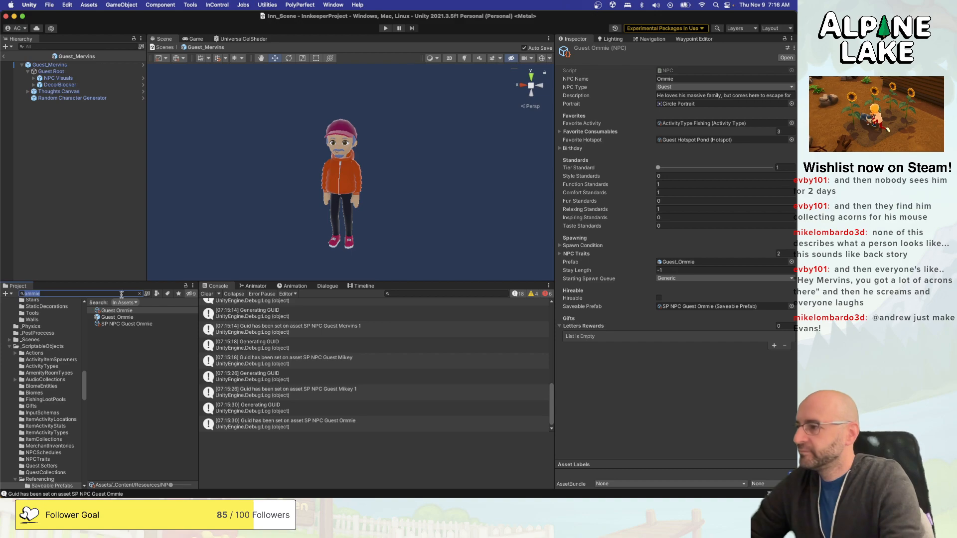
pyautogui.write('m')
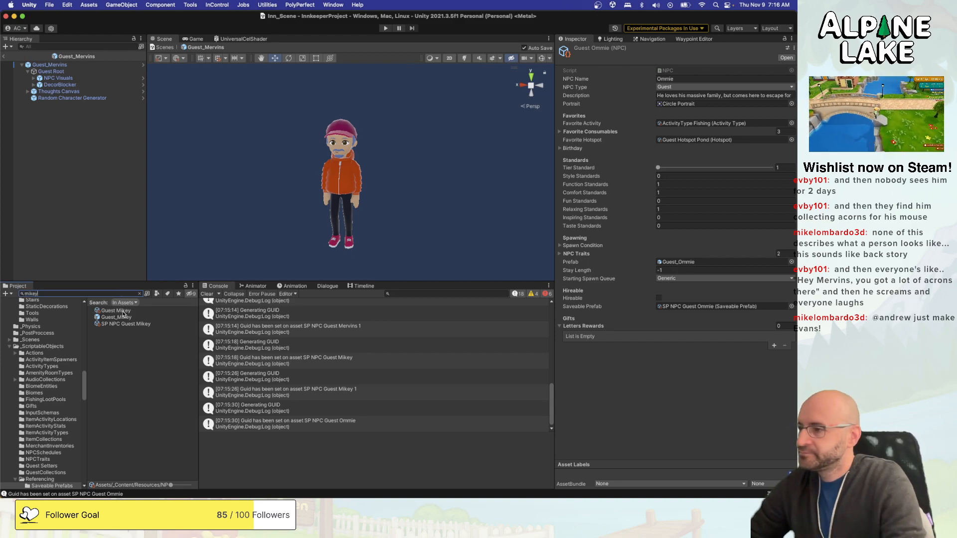
pyautogui.click(115, 311)
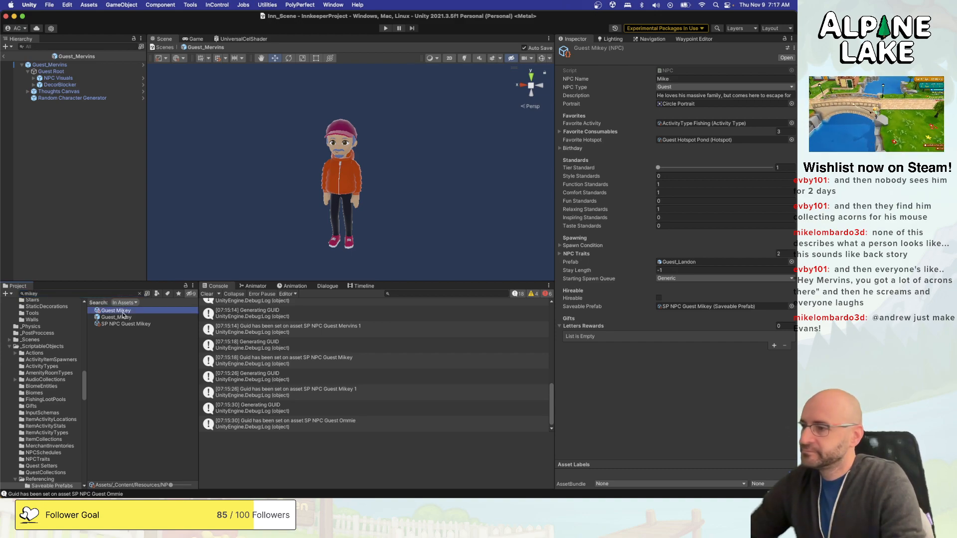
pyautogui.click(793, 262)
pyautogui.write('mikey')
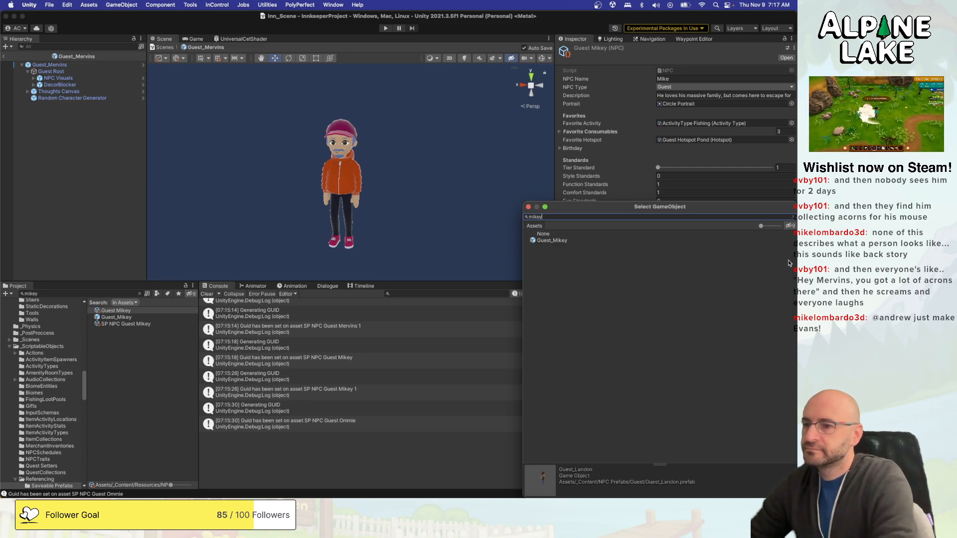
pyautogui.press('Return')
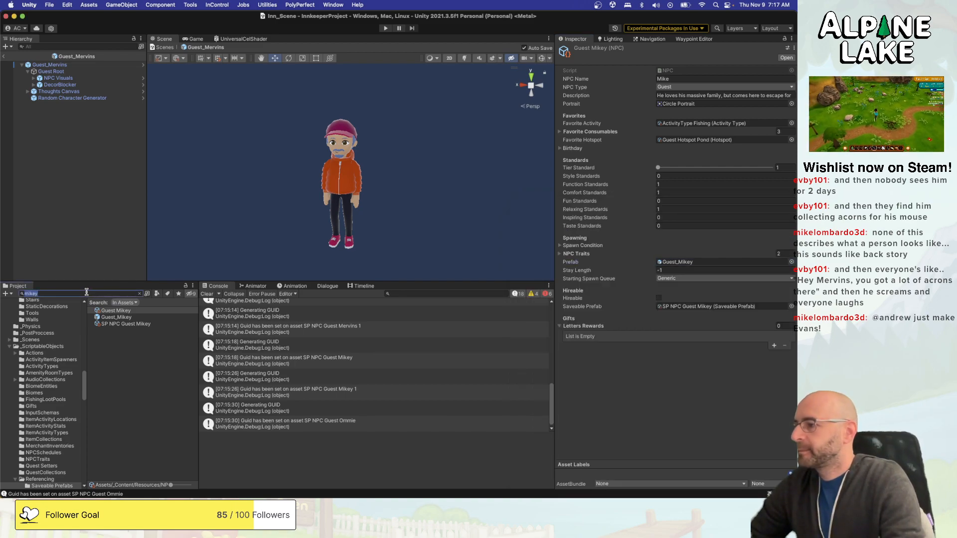
# Locate the Guest_Mervins prefab and remove the character's hat using its Random Character Generator.
pyautogui.click(86, 293)
pyautogui.write('mervins')
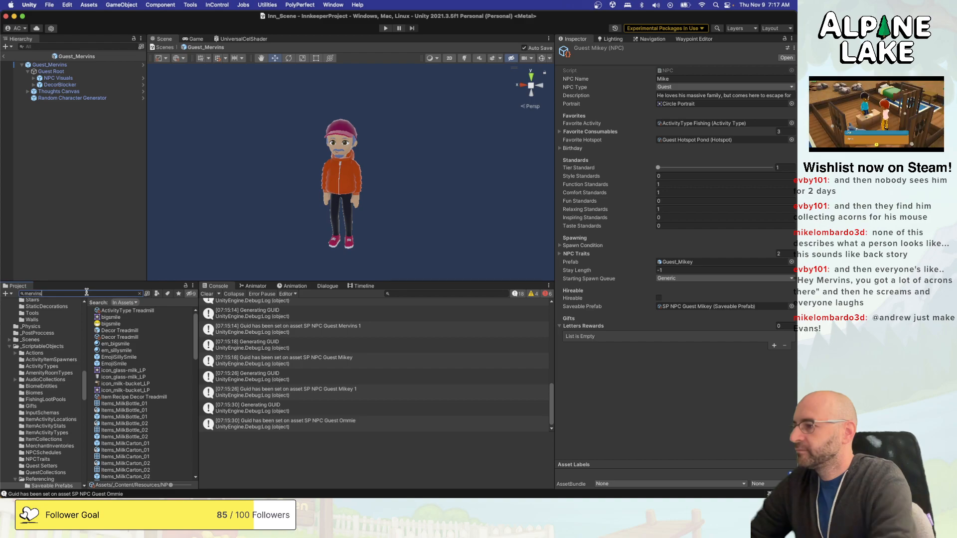
pyautogui.click(108, 318)
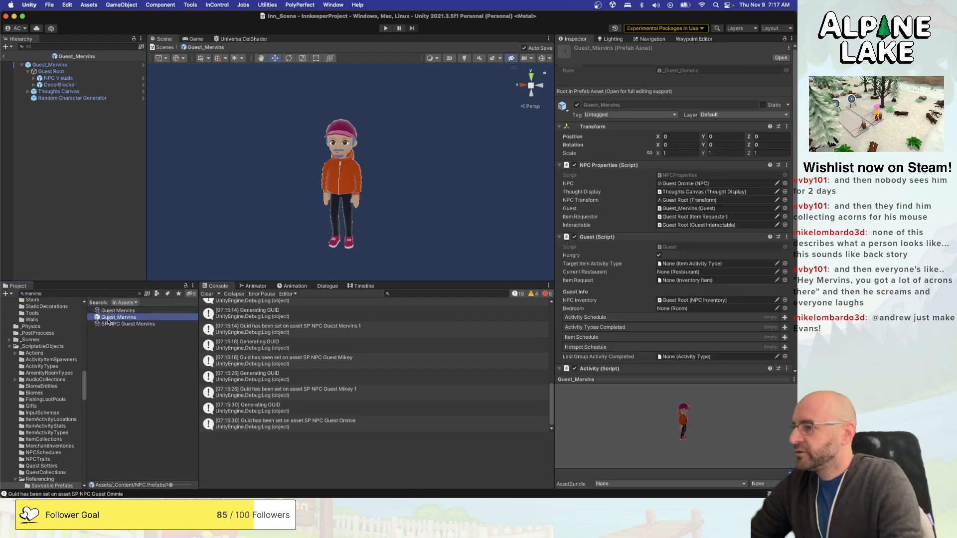
pyautogui.moveTo(333, 160); pyautogui.dragTo(302, 151, button='right')
pyautogui.press('w')
pyautogui.click(72, 97)
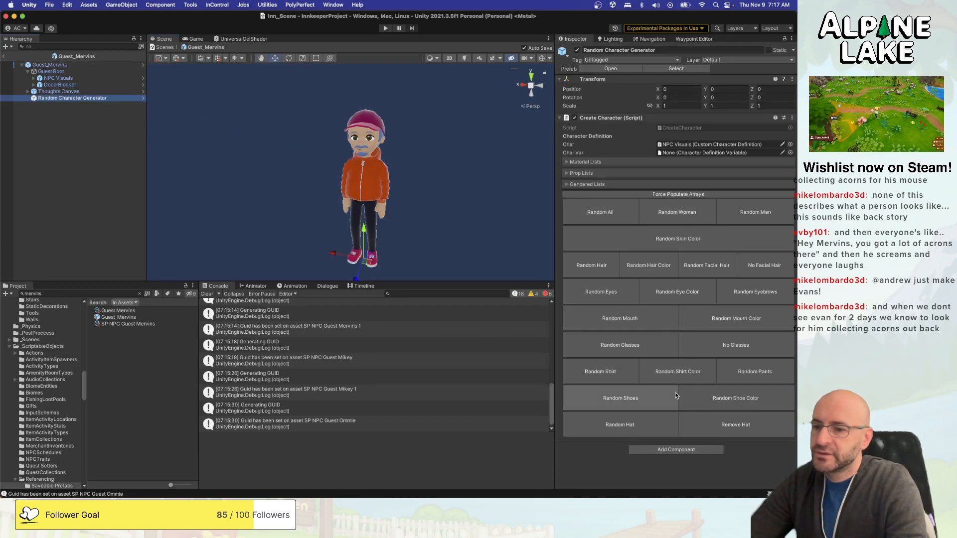
pyautogui.click(725, 421)
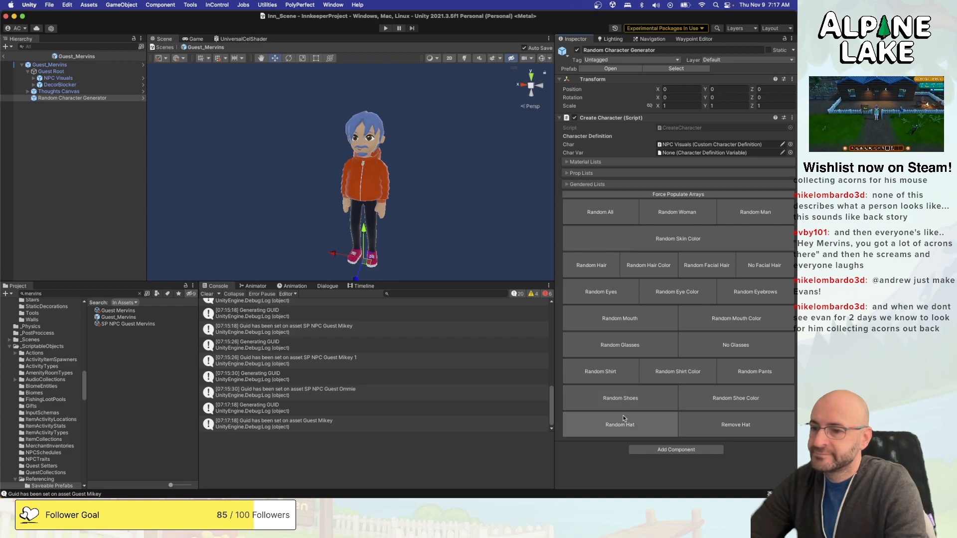
# Randomize the Mervins character's hairstyle and reroll the hair color until it is reddish brown.
pyautogui.click(604, 273)
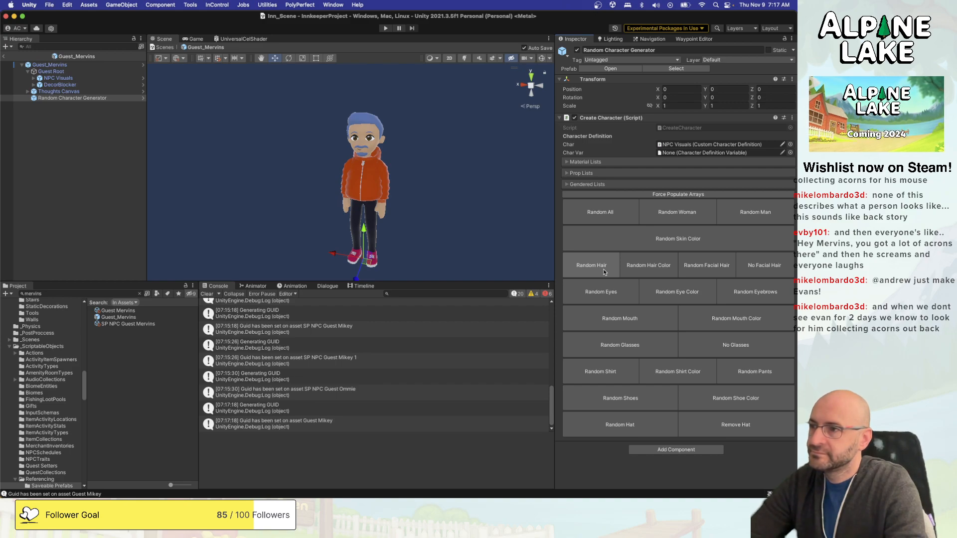
pyautogui.click(641, 270)
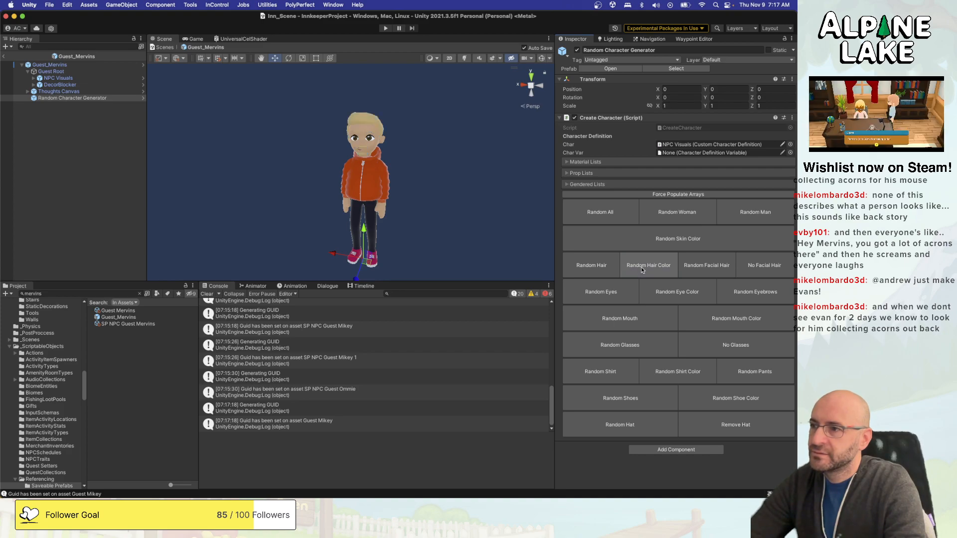
pyautogui.click(642, 269)
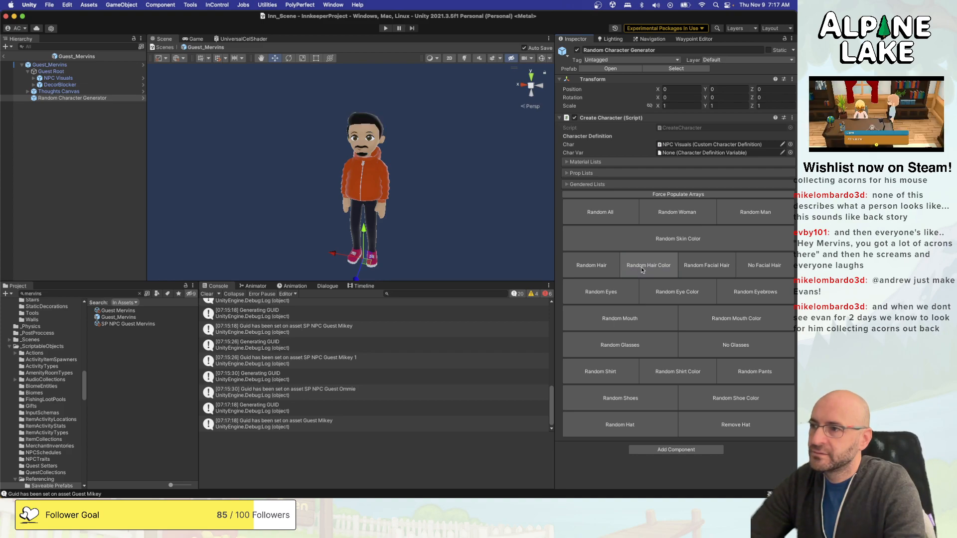
pyautogui.click(642, 269)
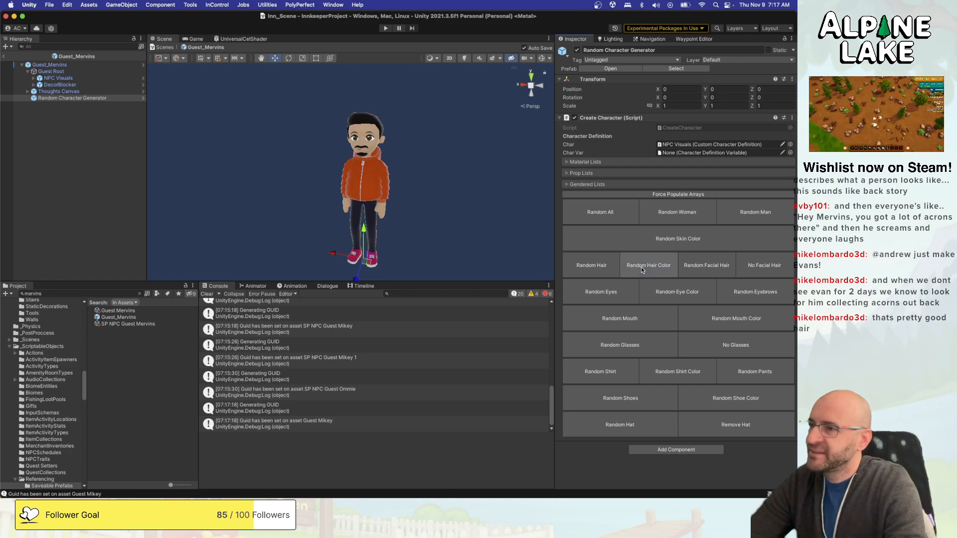
pyautogui.click(642, 269)
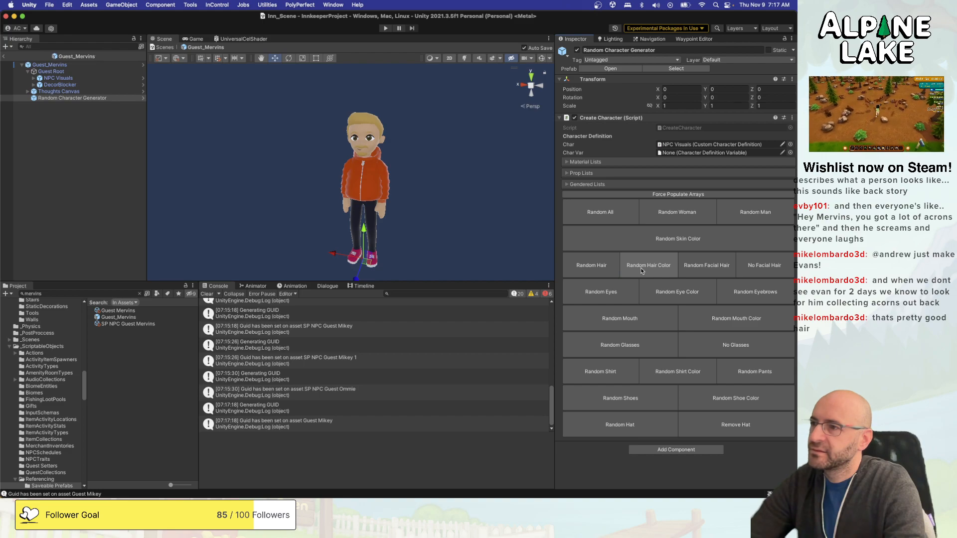
pyautogui.click(643, 269)
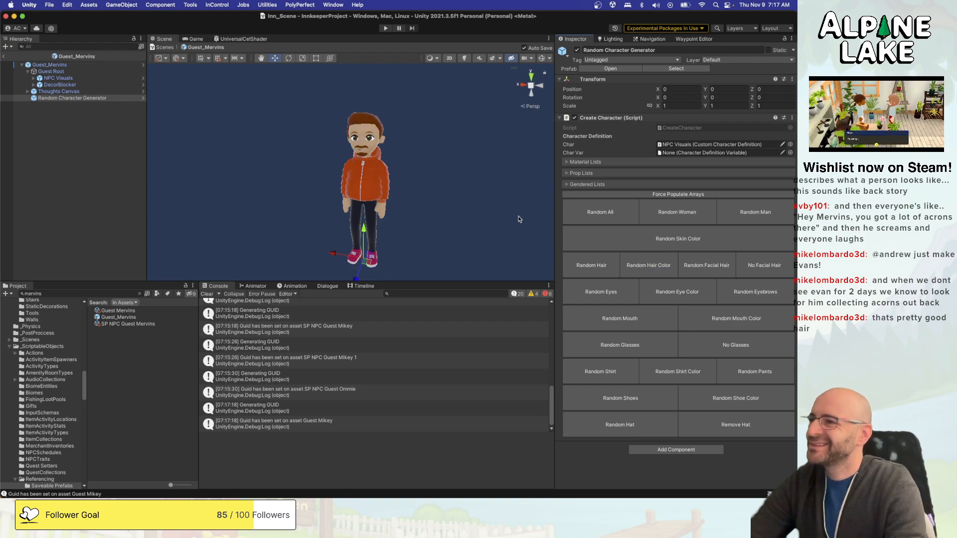
# Check the Mervins character's face up close, and randomize the shirt until the orange jacket becomes a sleeveless orange top.
pyautogui.moveTo(422, 176); pyautogui.dragTo(433, 186, button='right')
pyautogui.press('w')
pyautogui.press('s')
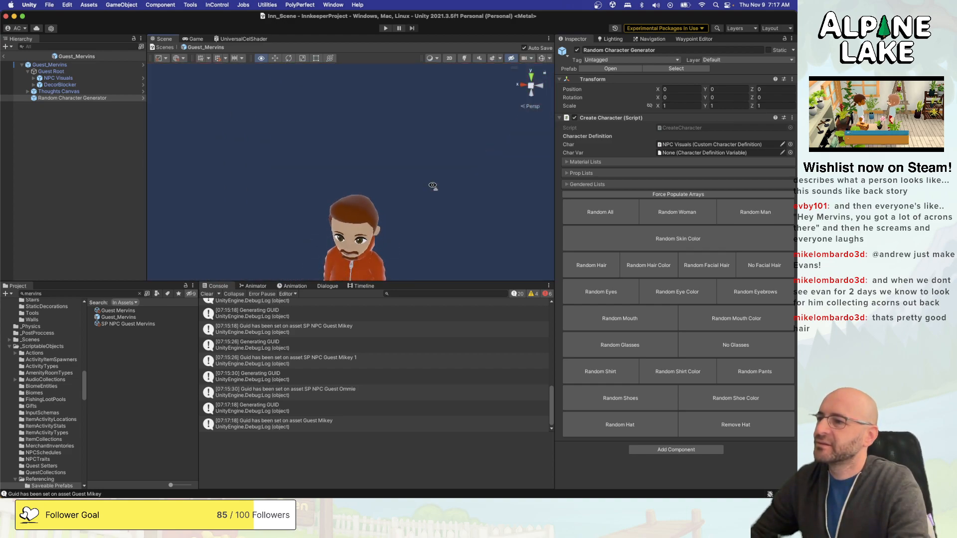
pyautogui.keyDown('alt'); pyautogui.moveTo(393, 205); pyautogui.dragTo(482, 204); pyautogui.keyUp('alt')
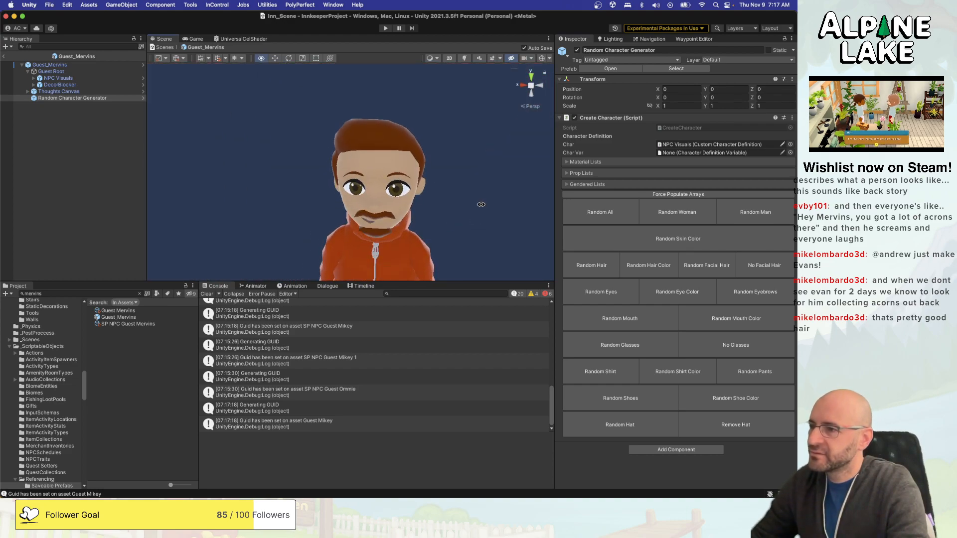
pyautogui.keyDown('alt'); pyautogui.moveTo(481, 205); pyautogui.dragTo(429, 211, button='right'); pyautogui.keyUp('alt')
pyautogui.keyDown('alt'); pyautogui.moveTo(429, 211); pyautogui.dragTo(428, 200); pyautogui.keyUp('alt')
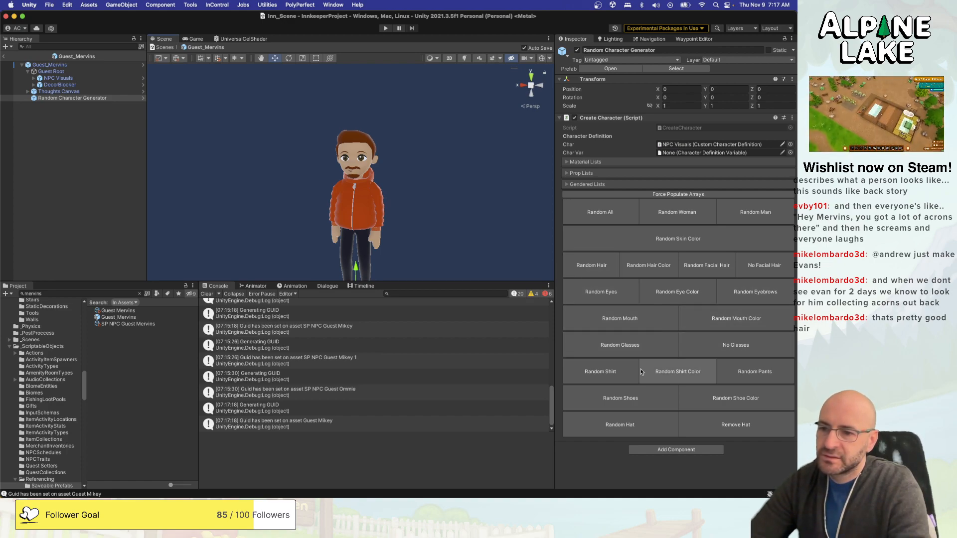
pyautogui.click(604, 372)
pyautogui.click(607, 372)
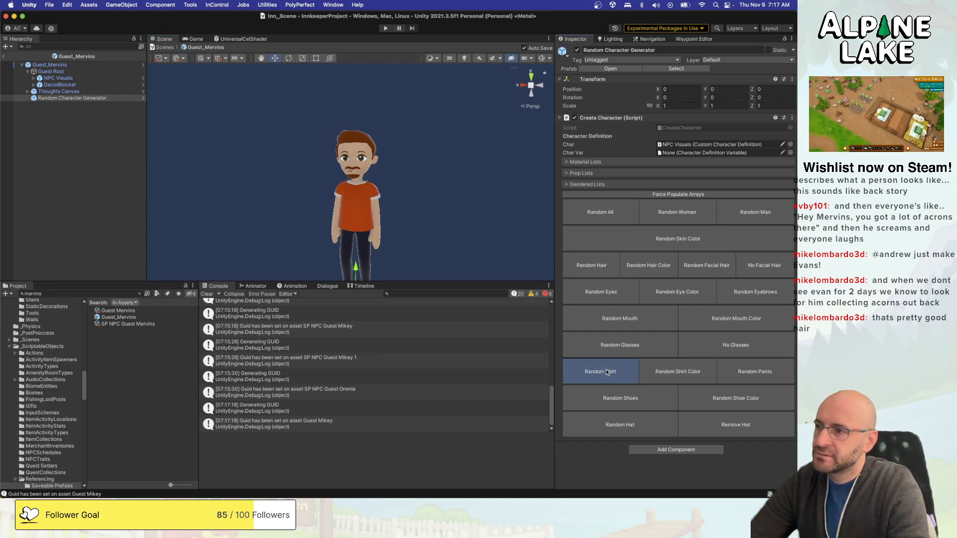
pyautogui.click(607, 372)
pyautogui.click(607, 372)
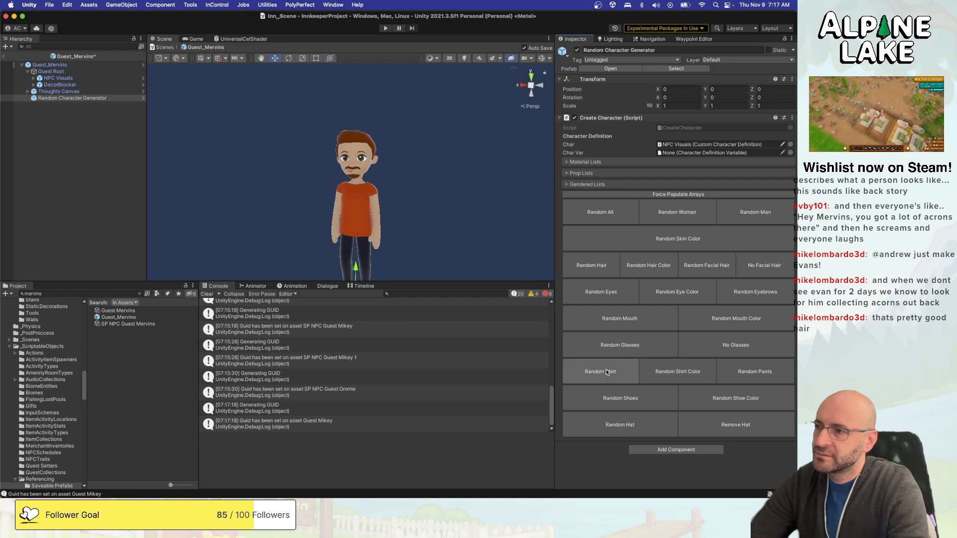
# Randomize the Mervins character's shirt until it is a short-sleeved one with a white collar, and reroll its color until green.
pyautogui.click(607, 372)
pyautogui.click(607, 372)
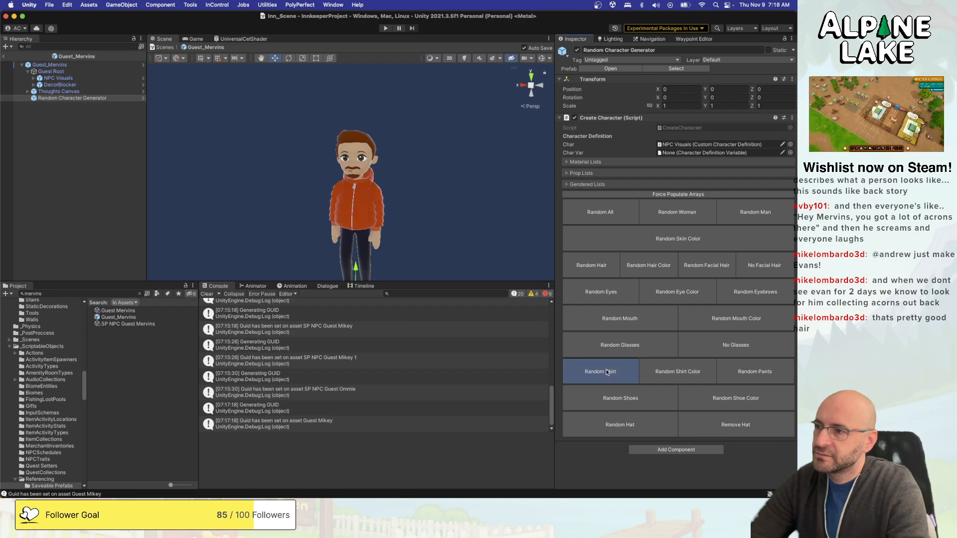
pyautogui.click(607, 372)
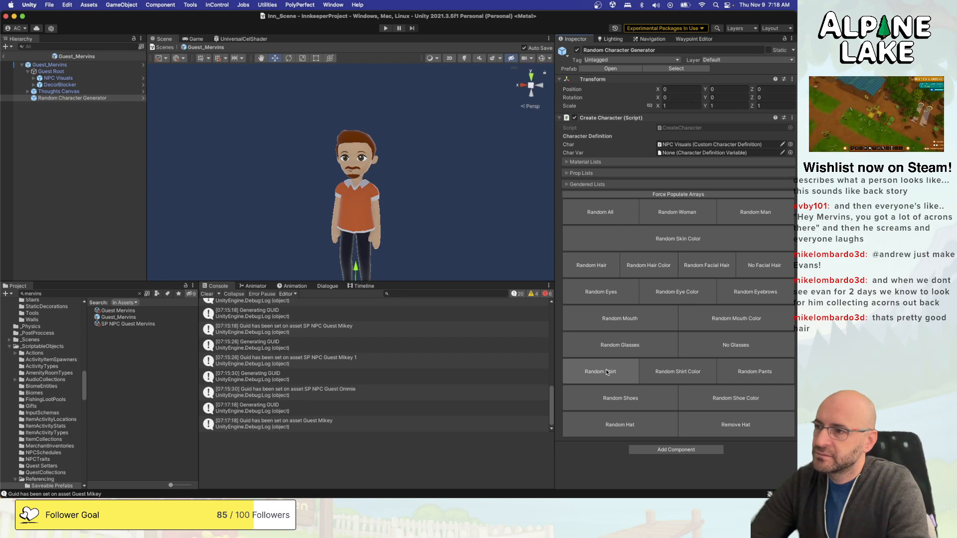
pyautogui.click(672, 370)
pyautogui.click(672, 371)
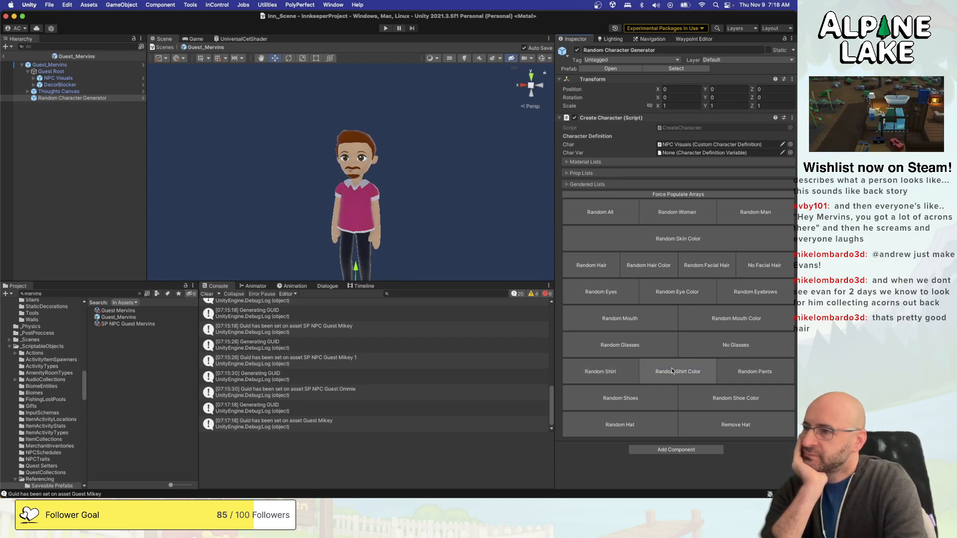
pyautogui.click(672, 370)
pyautogui.click(672, 371)
pyautogui.click(672, 371)
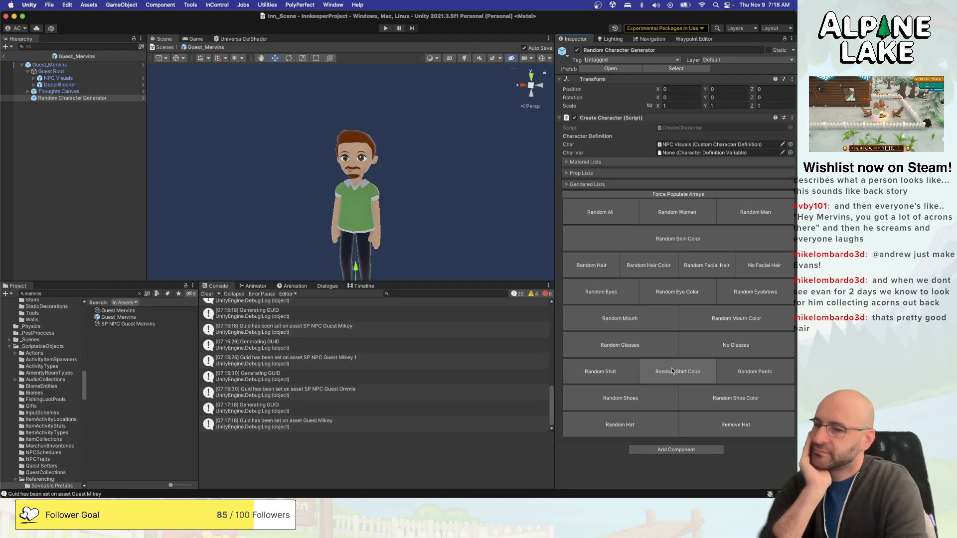
# Randomize the Mervins character's pants until he wears blue jeans.
pyautogui.click(729, 372)
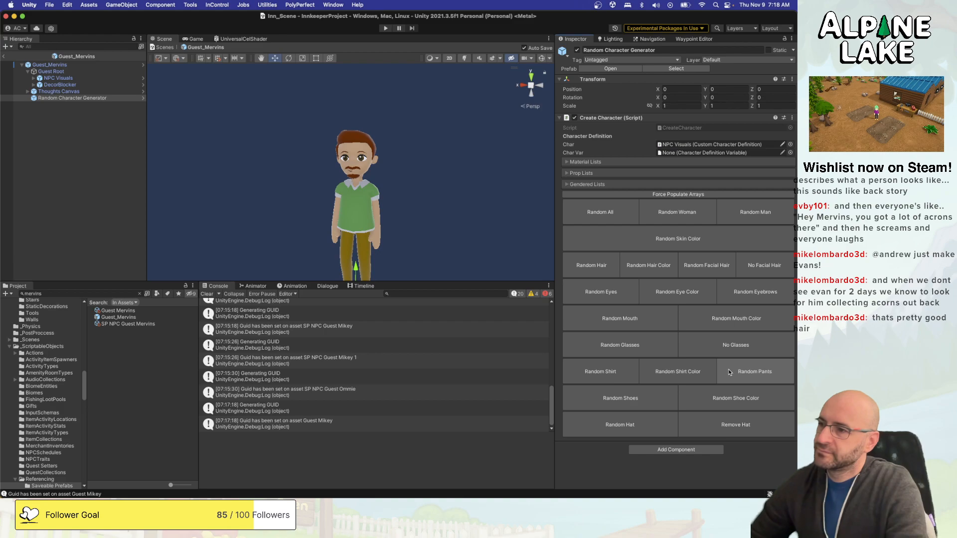
pyautogui.keyDown('alt'); pyautogui.moveTo(417, 250); pyautogui.dragTo(412, 247); pyautogui.keyUp('alt')
pyautogui.press('q')
pyautogui.press('s')
pyautogui.moveTo(412, 247); pyautogui.dragTo(412, 247, button='right')
pyautogui.press('e')
pyautogui.click(740, 374)
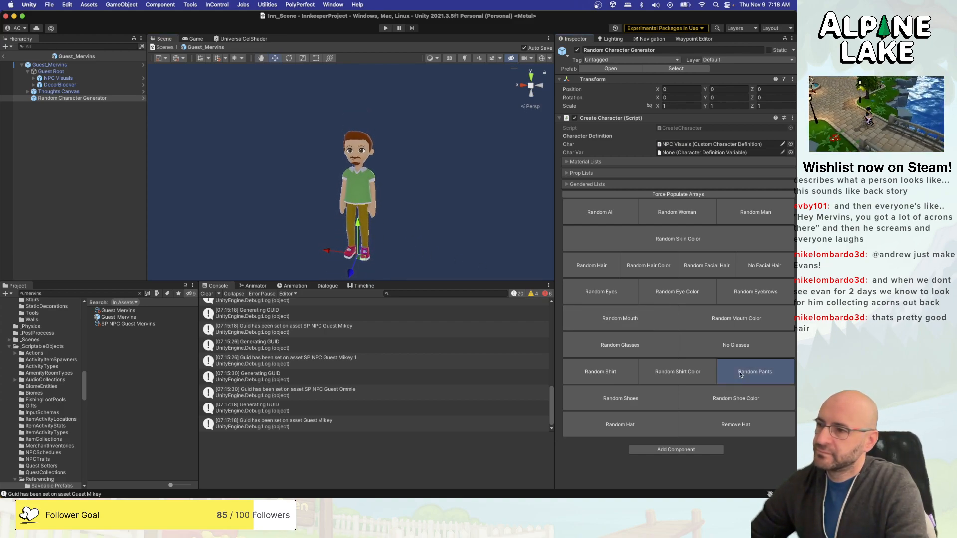
# Randomize the Mervins character's shoes until he wears low-cut sneakers, and reroll the shoe color until orange-brown.
pyautogui.click(654, 394)
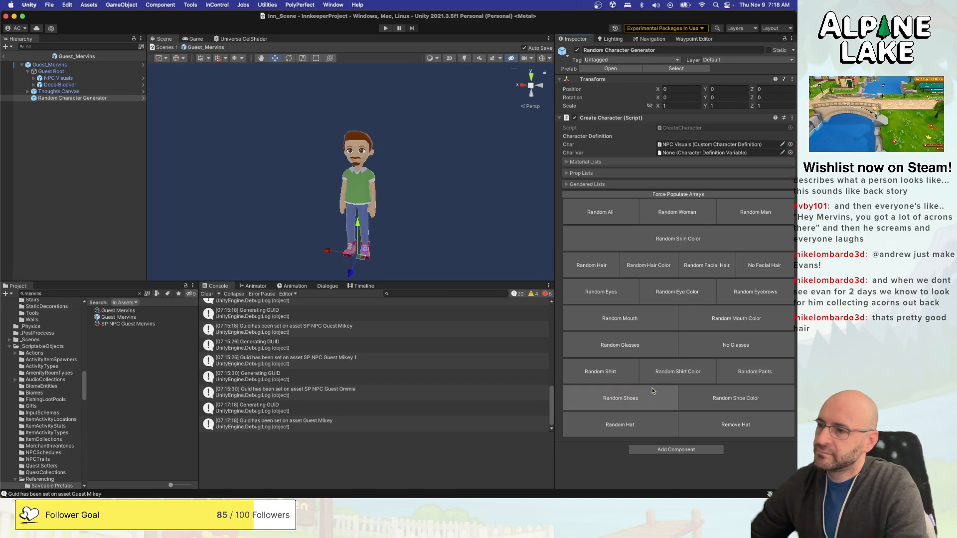
pyautogui.click(653, 391)
pyautogui.press('w')
pyautogui.moveTo(466, 253)
pyautogui.mouseDown(button='right')
pyautogui.moveTo(439, 235)
pyautogui.moveTo(437, 218)
pyautogui.moveTo(468, 240)
pyautogui.mouseUp(button='right')
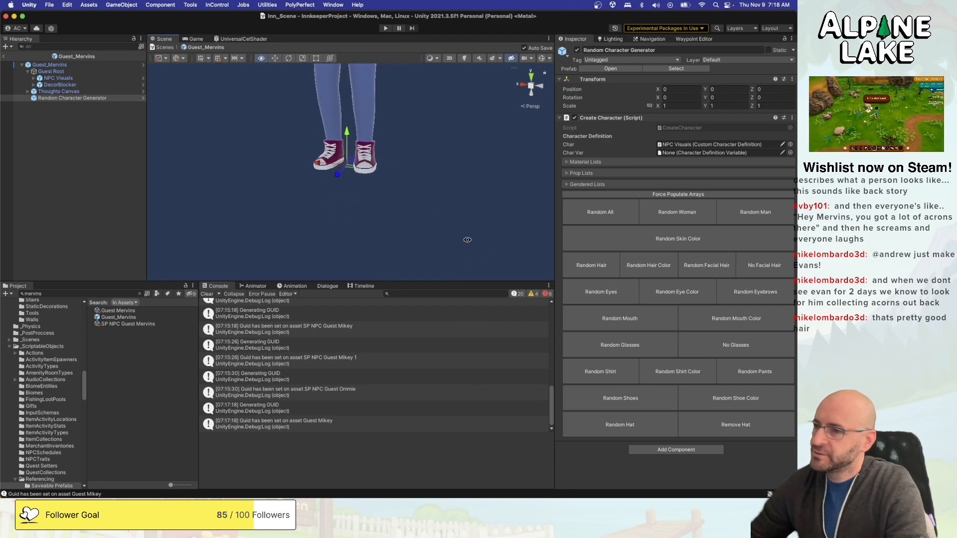
pyautogui.click(616, 399)
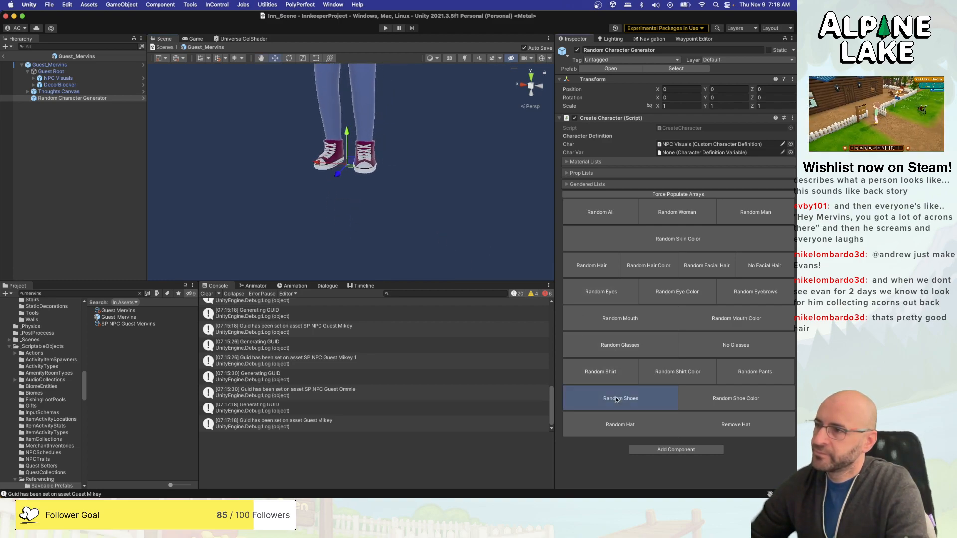
pyautogui.moveTo(454, 224); pyautogui.dragTo(452, 216, button='right')
pyautogui.click(706, 388)
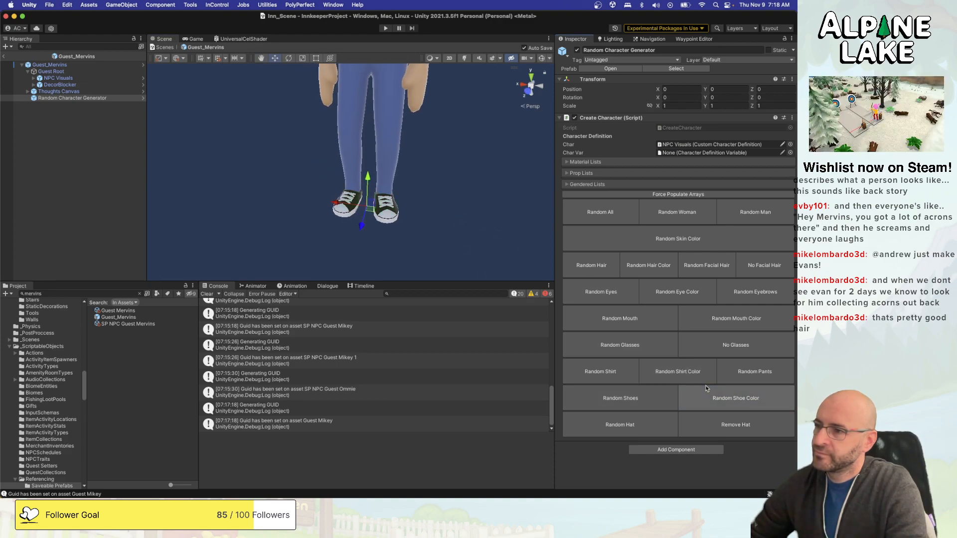
pyautogui.click(706, 388)
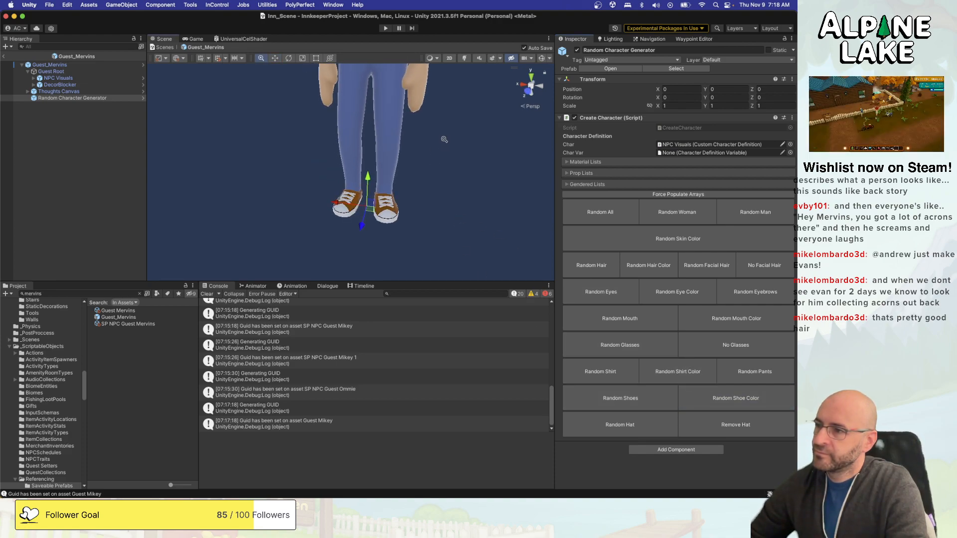
pyautogui.scroll(-5, 444, 139)
pyautogui.moveTo(383, 219); pyautogui.dragTo(411, 179, button='right')
pyautogui.keyDown('alt'); pyautogui.moveTo(410, 175); pyautogui.dragTo(410, 174); pyautogui.keyUp('alt')
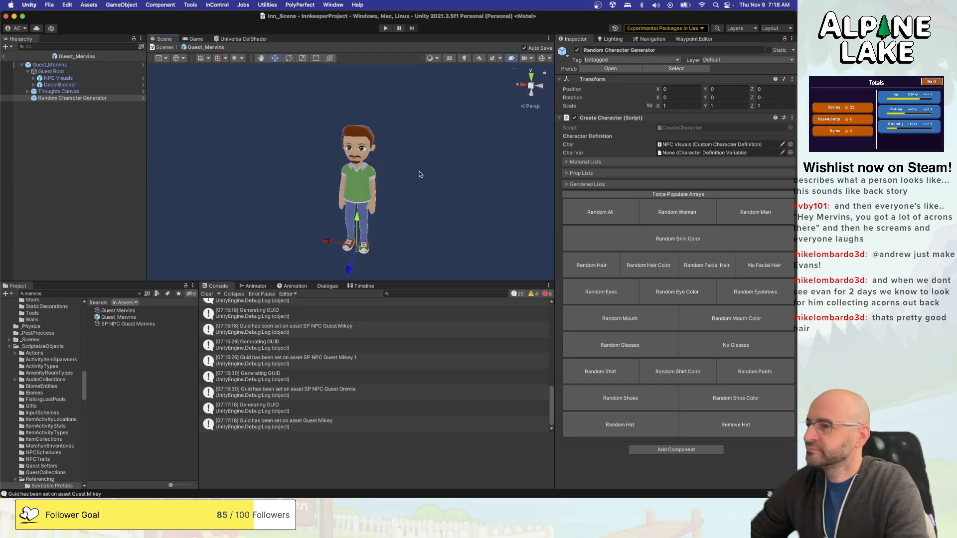
# Inspect the Mervins character's face up close and remove his facial hair with the Random Character Generator.
pyautogui.click(420, 175)
pyautogui.moveTo(414, 167); pyautogui.dragTo(408, 178, button='middle')
pyautogui.keyDown('alt'); pyautogui.moveTo(408, 178); pyautogui.dragTo(393, 156, button='right'); pyautogui.keyUp('alt')
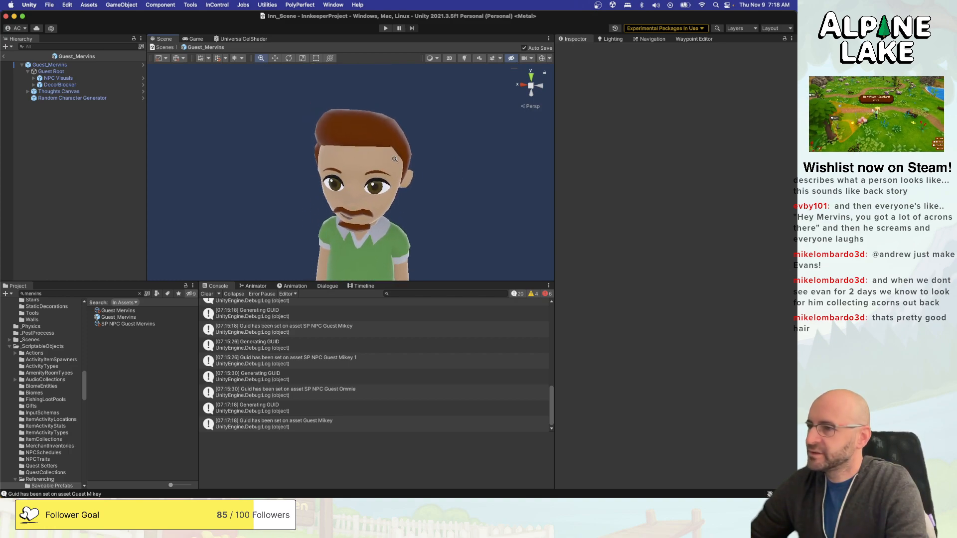
pyautogui.moveTo(393, 156); pyautogui.dragTo(392, 149, button='middle')
pyautogui.click(114, 97)
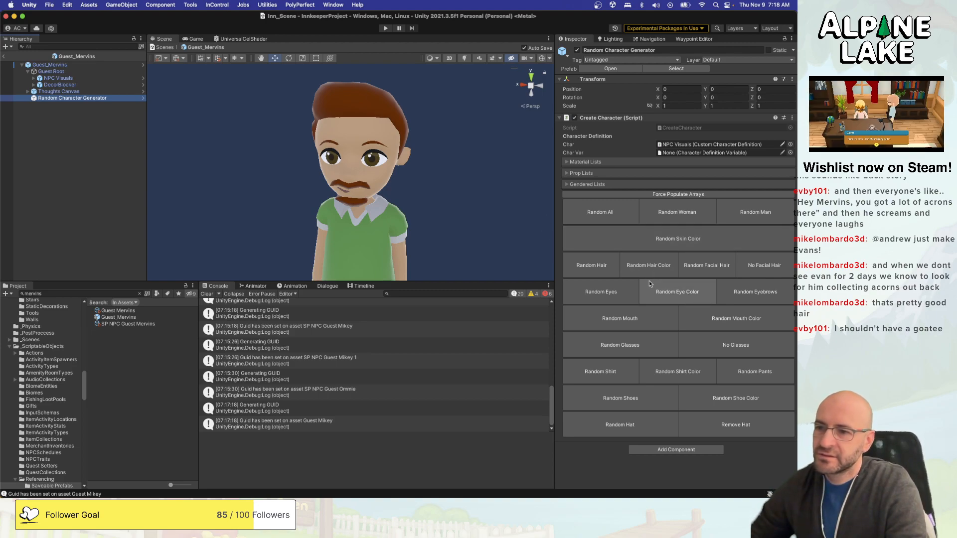
pyautogui.moveTo(487, 220); pyautogui.dragTo(484, 221, button='middle')
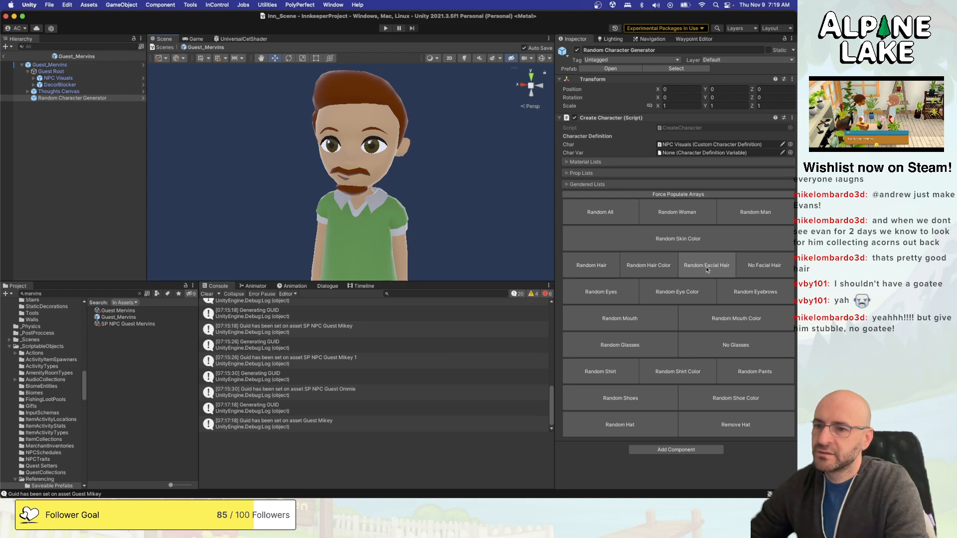
pyautogui.click(763, 265)
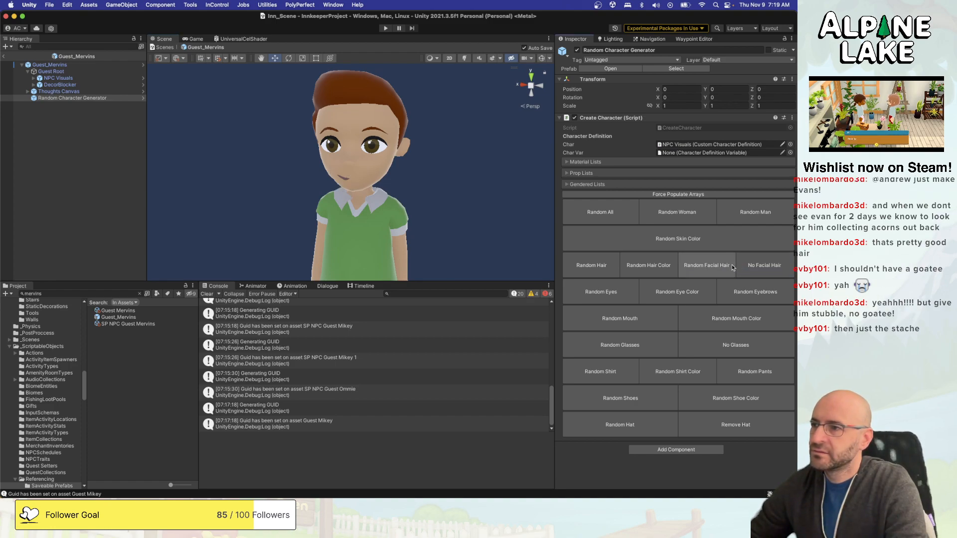
# Randomize the Mervins character's facial hair until he has a short full beard with a moustache.
pyautogui.click(722, 268)
pyautogui.click(722, 267)
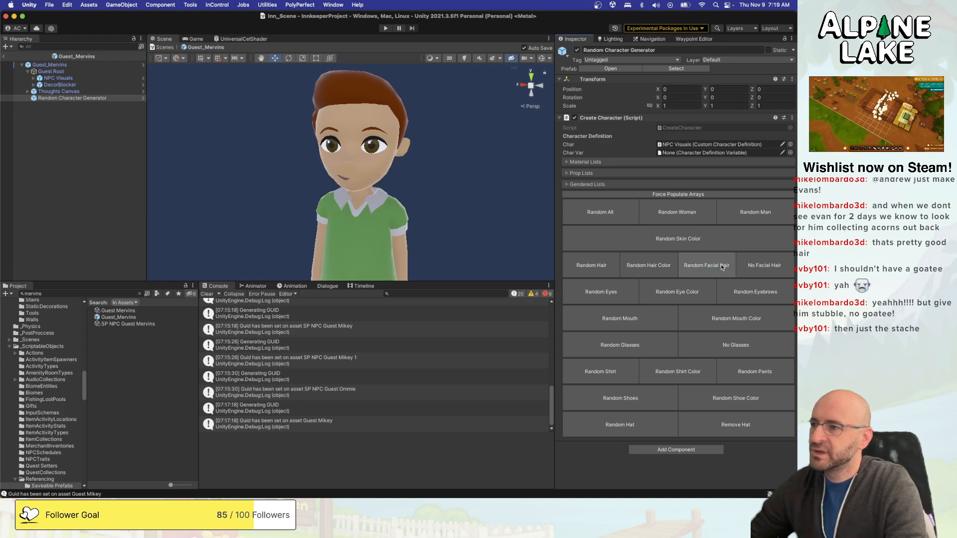
pyautogui.click(722, 267)
pyautogui.click(721, 267)
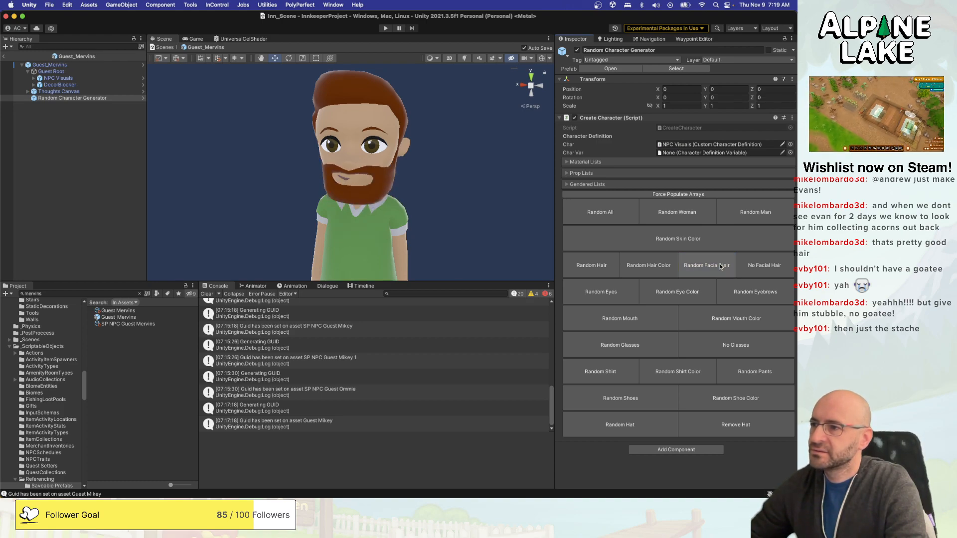
pyautogui.click(721, 266)
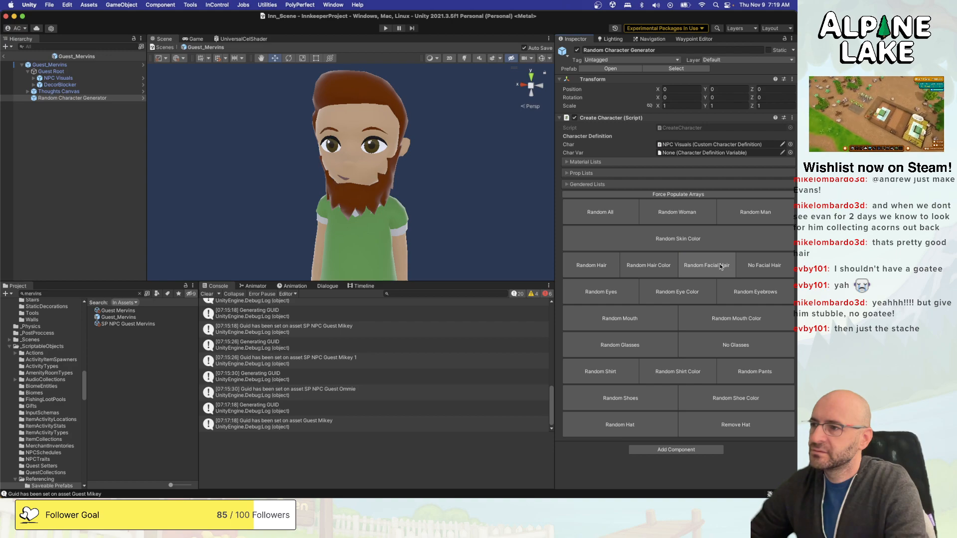
pyautogui.click(722, 267)
pyautogui.click(722, 266)
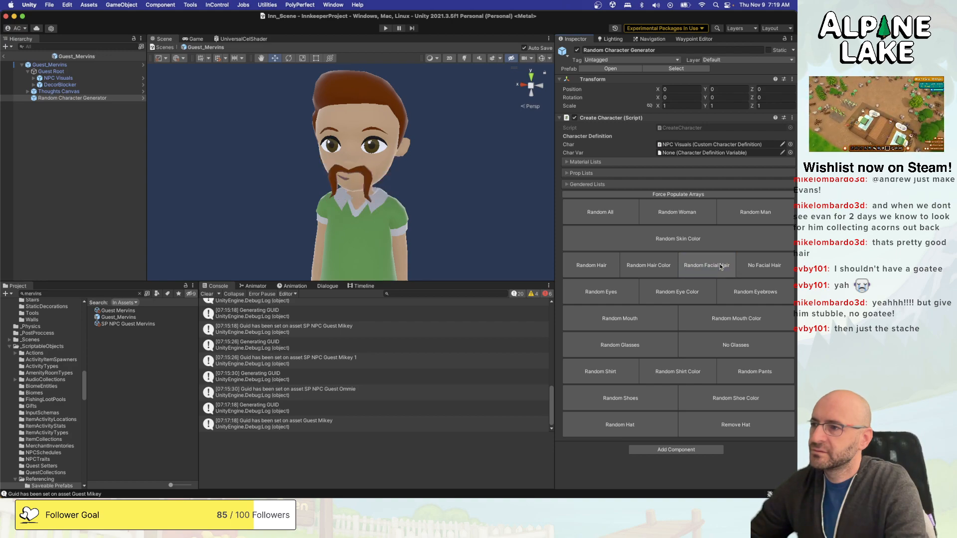
pyautogui.click(721, 267)
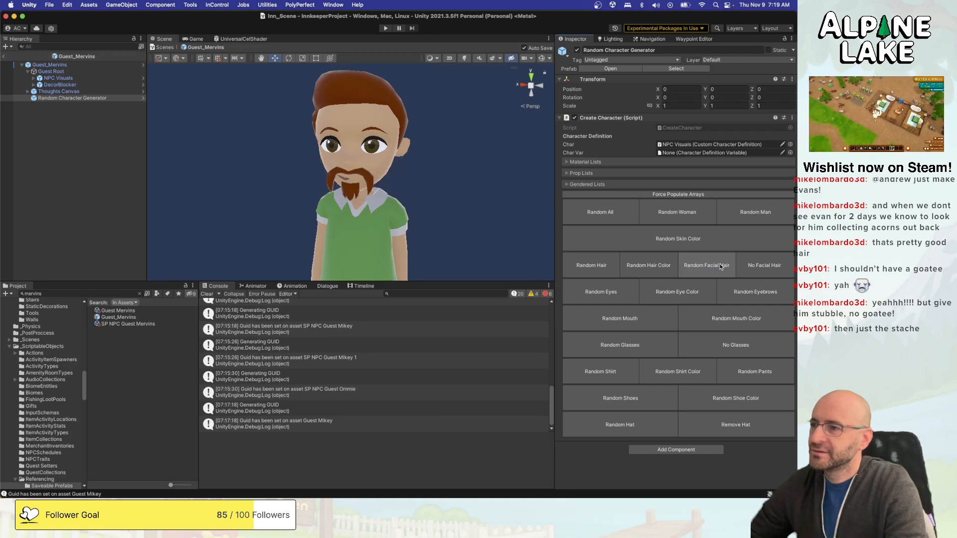
pyautogui.click(721, 267)
pyautogui.click(721, 266)
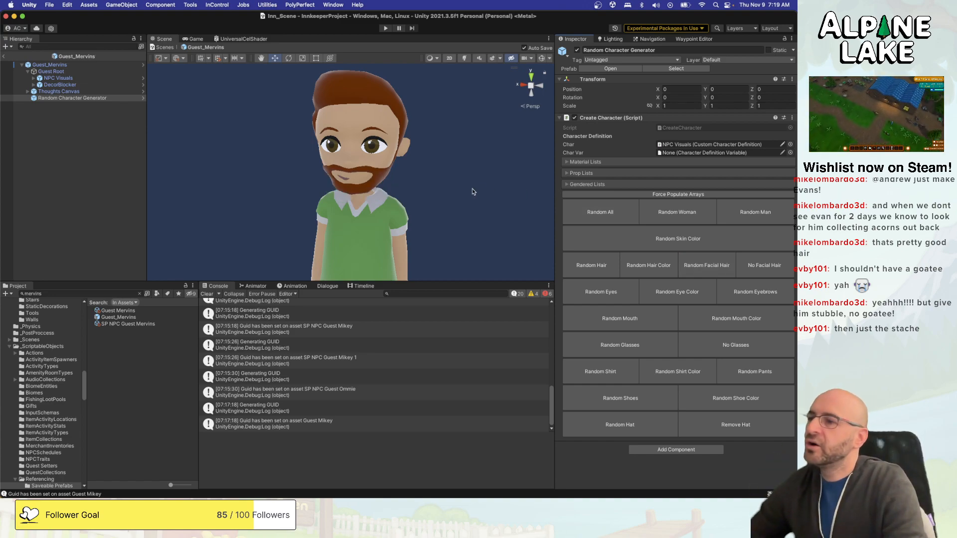
# Reroll the Mervins character's facial hair until only a moustache remains, and check his overall look.
pyautogui.moveTo(471, 192); pyautogui.dragTo(348, 180, button='right')
pyautogui.scroll(-5, 348, 180)
pyautogui.scroll(5, 357, 179)
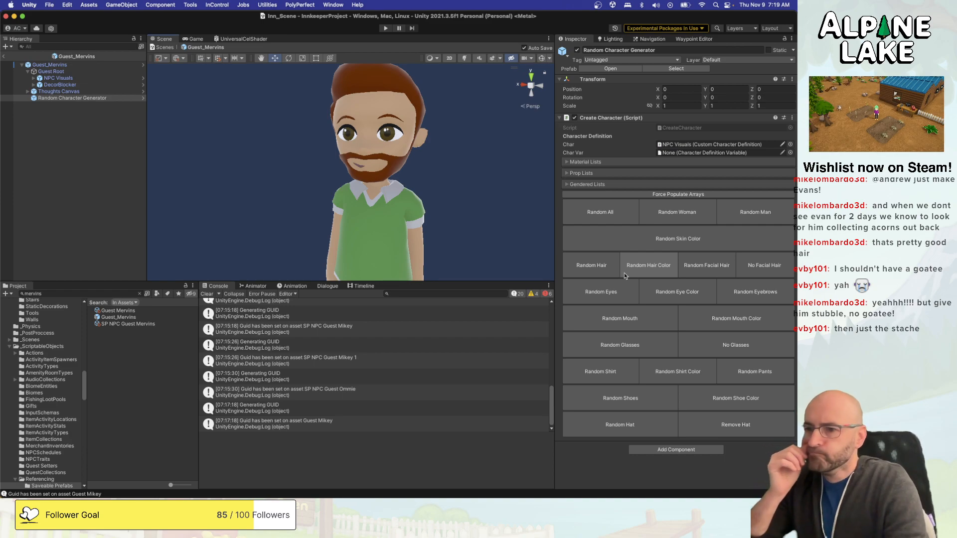
pyautogui.click(688, 269)
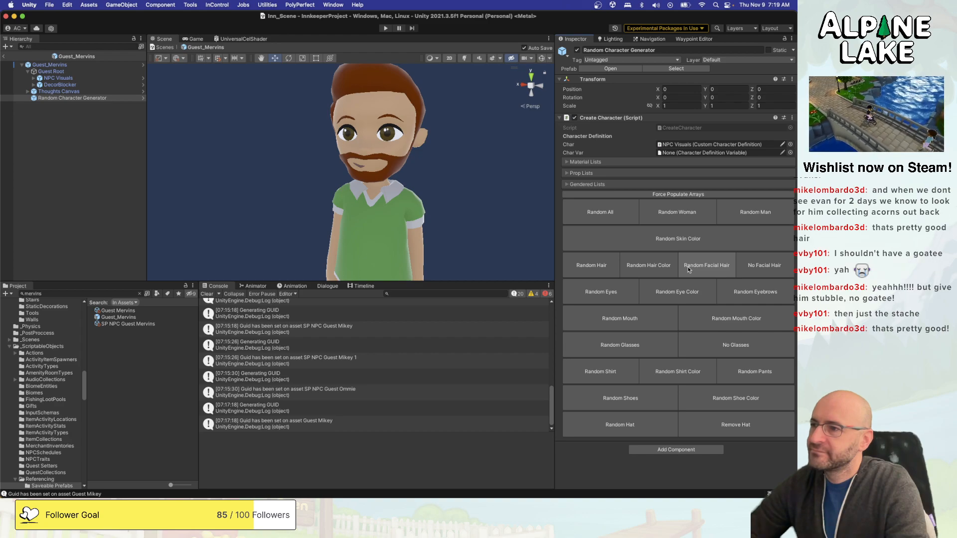
pyautogui.click(690, 269)
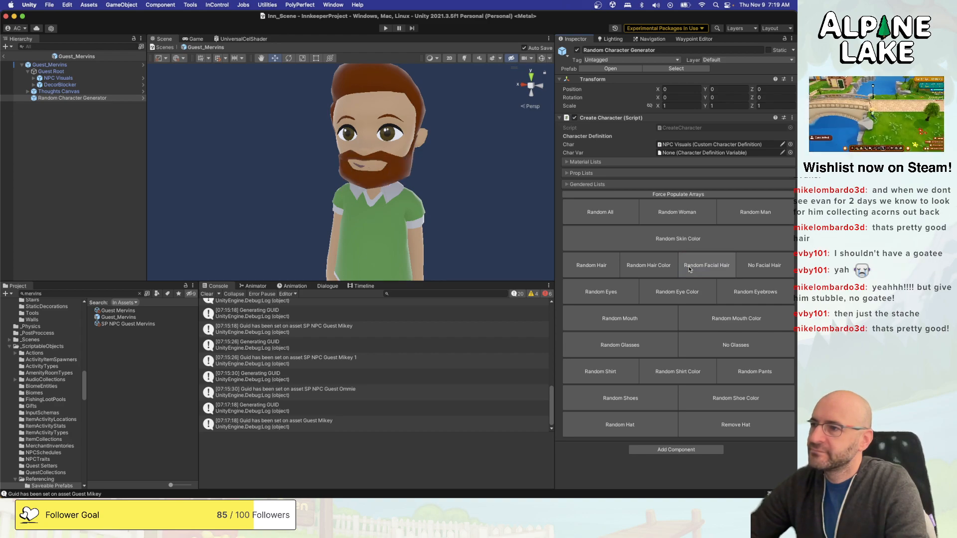
pyautogui.click(689, 269)
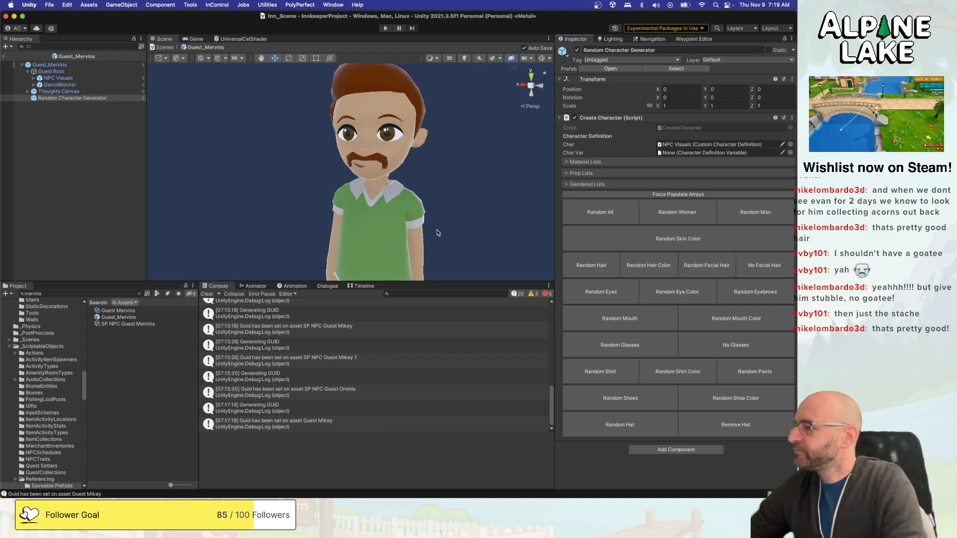
pyautogui.keyDown('alt'); pyautogui.moveTo(425, 197); pyautogui.dragTo(404, 198, button='right'); pyautogui.keyUp('alt')
pyautogui.moveTo(402, 198)
pyautogui.keyDown('alt'); pyautogui.mouseDown()
pyautogui.moveTo(372, 197)
pyautogui.moveTo(387, 199)
pyautogui.mouseUp(); pyautogui.keyUp('alt')
pyautogui.scroll(-5, 387, 199)
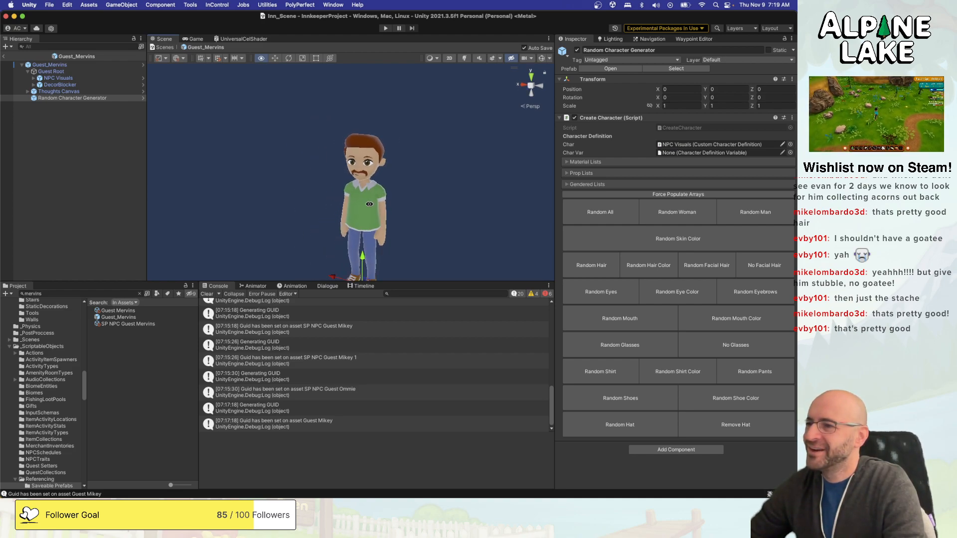
pyautogui.moveTo(386, 200); pyautogui.dragTo(383, 161, button='middle')
# Give the Mervins character round glasses using the Random Character Generator.
pyautogui.click(408, 202)
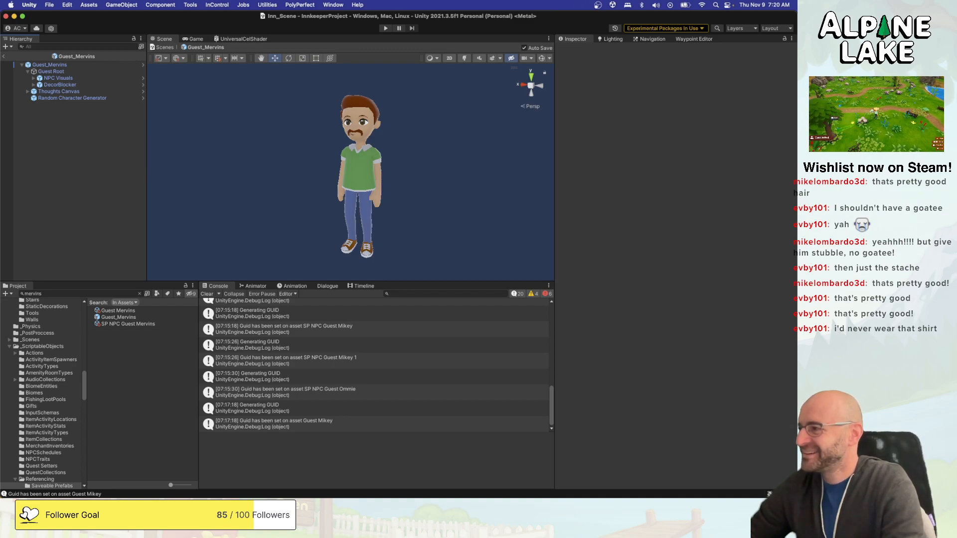
pyautogui.click(102, 98)
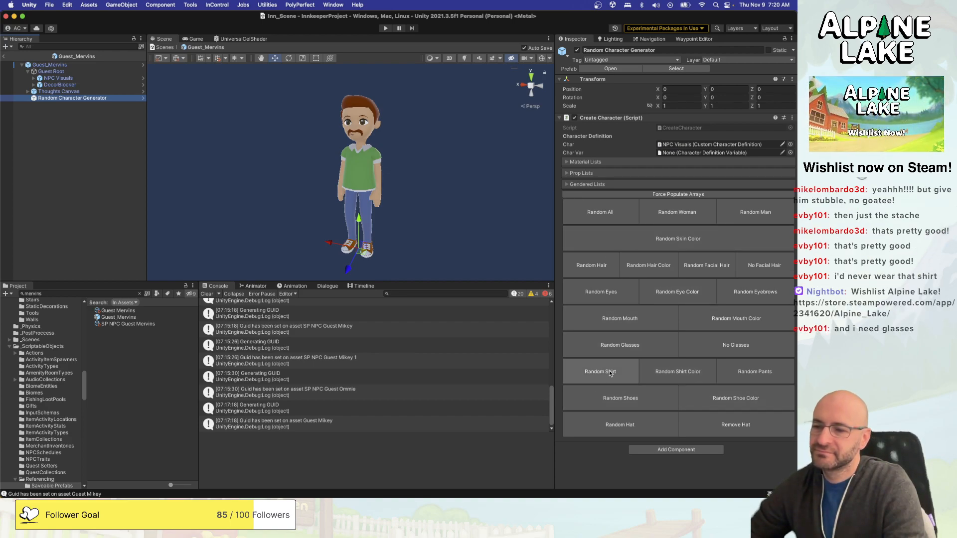
pyautogui.click(629, 344)
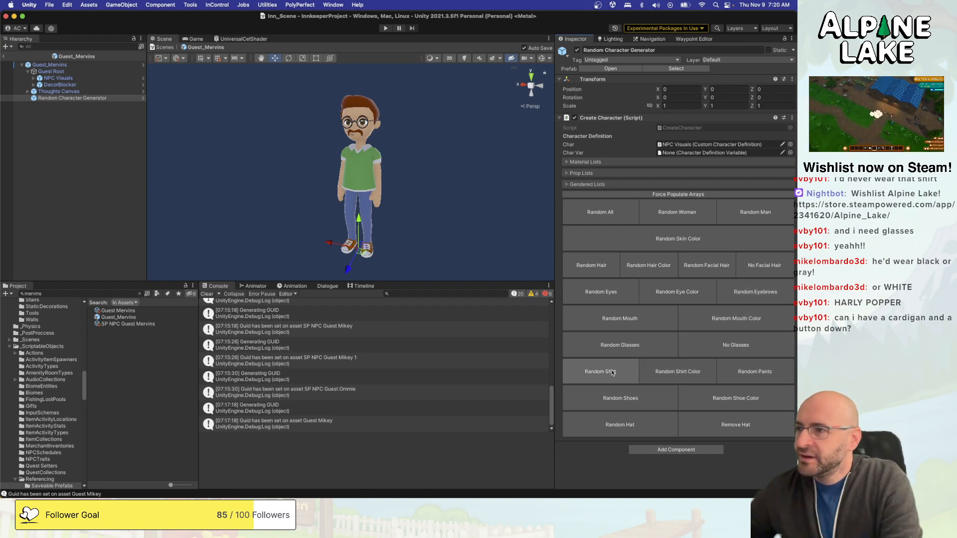
# Reroll the Mervins character's shirt color until it is light gray, and check the whole figure.
pyautogui.click(660, 371)
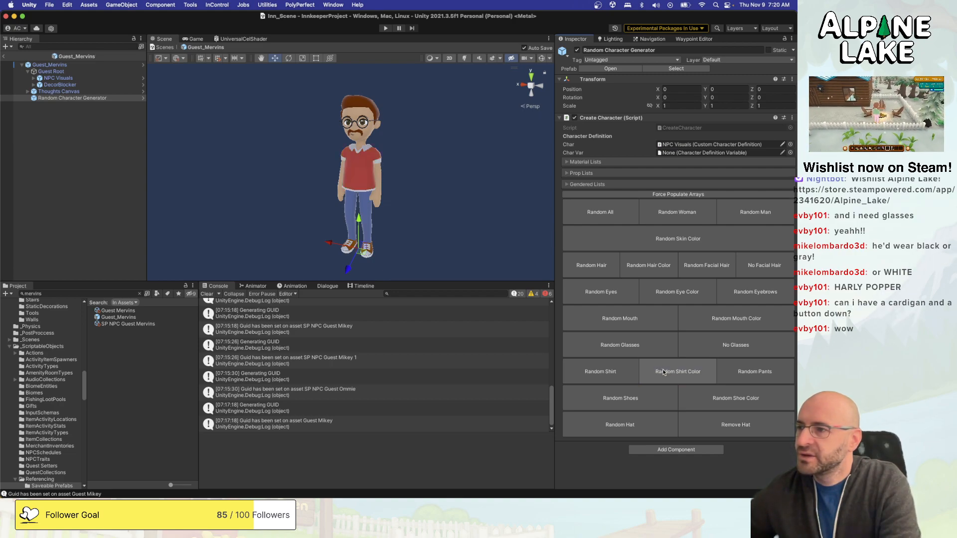
pyautogui.click(663, 372)
pyautogui.click(663, 372)
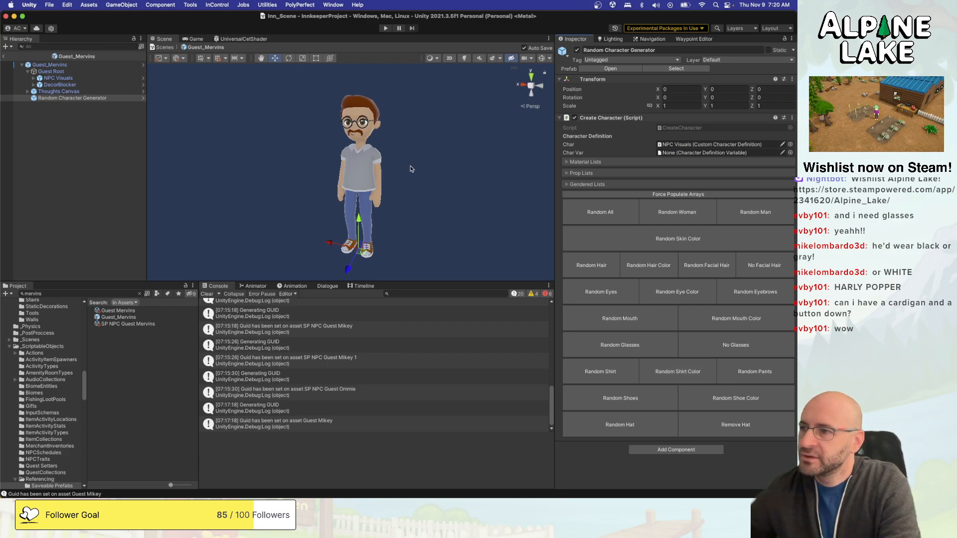
pyautogui.moveTo(414, 170)
pyautogui.keyDown('alt'); pyautogui.mouseDown(button='right')
pyautogui.moveTo(481, 167)
pyautogui.moveTo(379, 180)
pyautogui.moveTo(411, 181)
pyautogui.mouseUp(button='right'); pyautogui.keyUp('alt')
pyautogui.keyDown('alt'); pyautogui.moveTo(412, 181); pyautogui.dragTo(399, 181); pyautogui.keyUp('alt')
pyautogui.keyDown('alt'); pyautogui.moveTo(399, 181); pyautogui.dragTo(432, 190, button='right'); pyautogui.keyUp('alt')
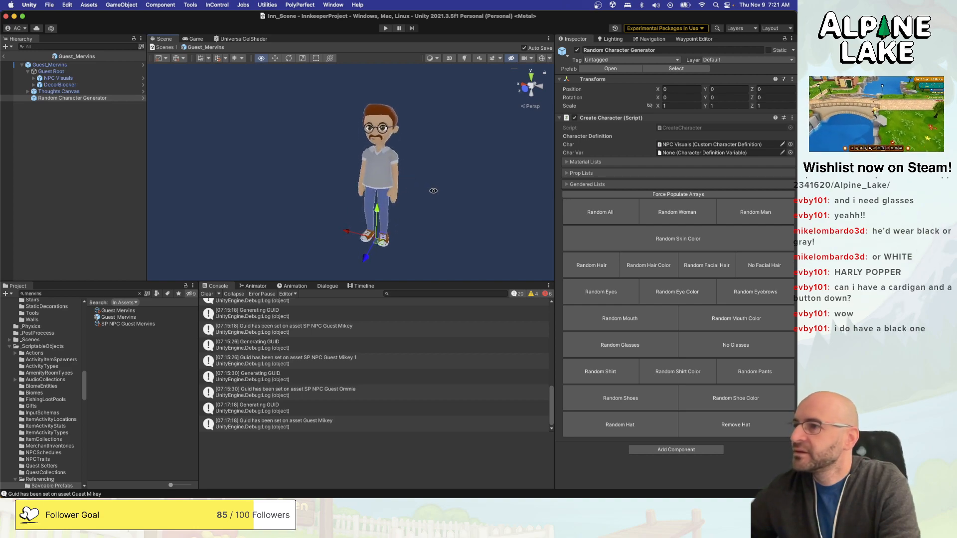
pyautogui.click(443, 179)
pyautogui.moveTo(427, 182)
pyautogui.keyDown('alt'); pyautogui.mouseDown()
pyautogui.moveTo(340, 188)
pyautogui.moveTo(429, 178)
pyautogui.mouseUp(); pyautogui.keyUp('alt')
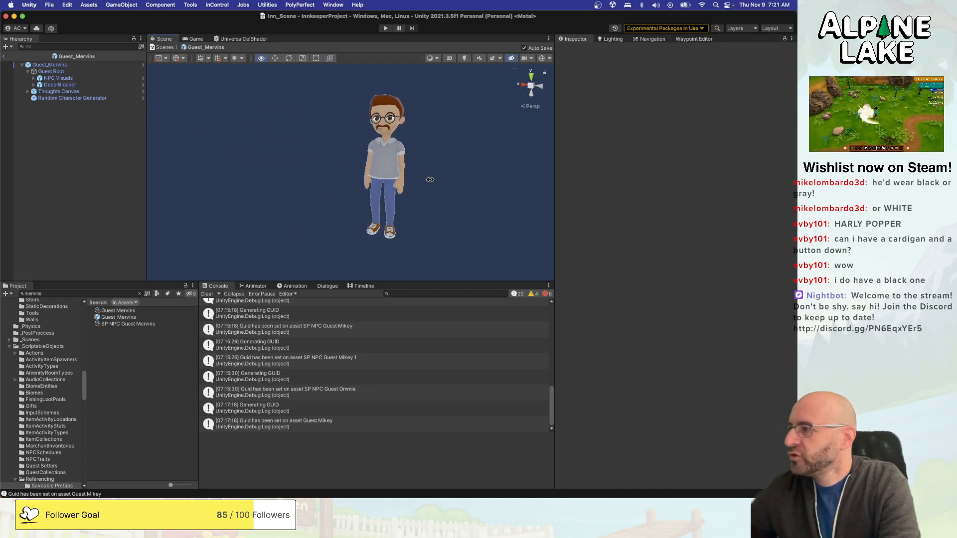
pyautogui.keyDown('alt'); pyautogui.moveTo(428, 178); pyautogui.dragTo(418, 183, button='right'); pyautogui.keyUp('alt')
pyautogui.keyDown('alt'); pyautogui.moveTo(418, 183); pyautogui.dragTo(407, 181); pyautogui.keyUp('alt')
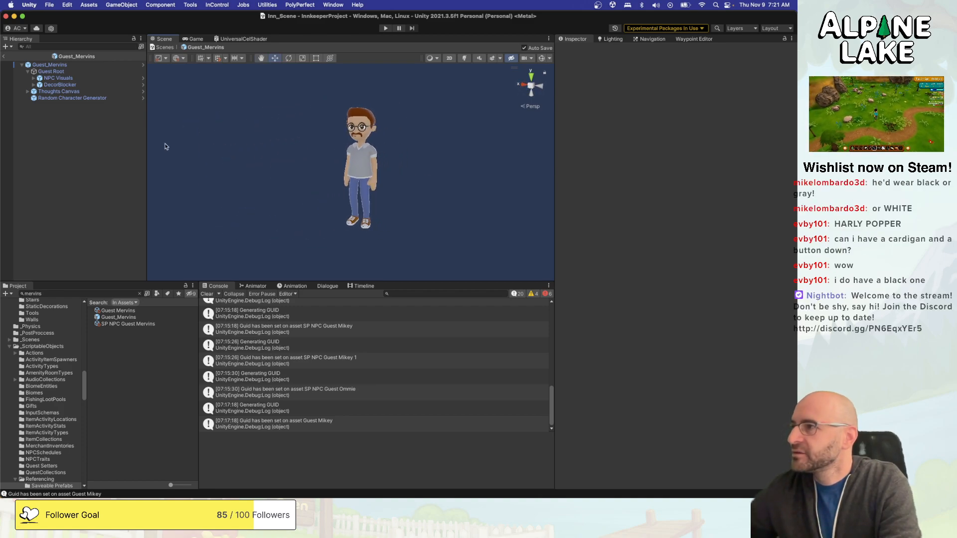
# Leave the Guest_Mervins prefab for the scene, collapse the [Cutscenes] group and expand Inn_Scene in the hierarchy.
pyautogui.click(4, 56)
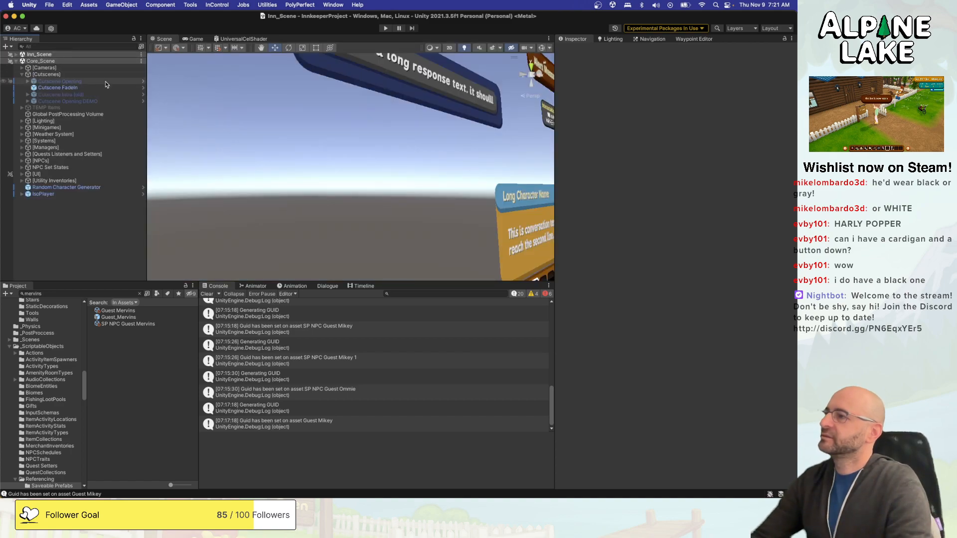
pyautogui.click(22, 74)
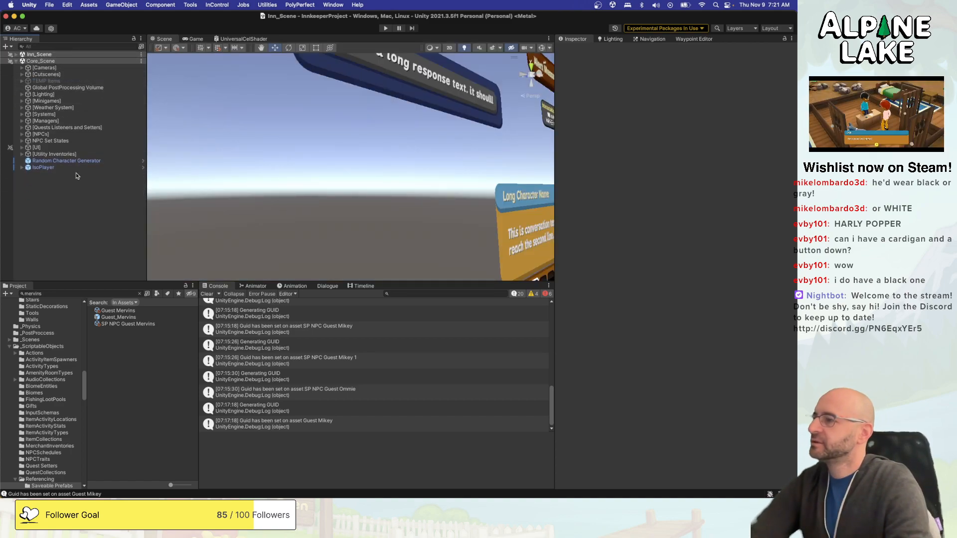
pyautogui.click(16, 55)
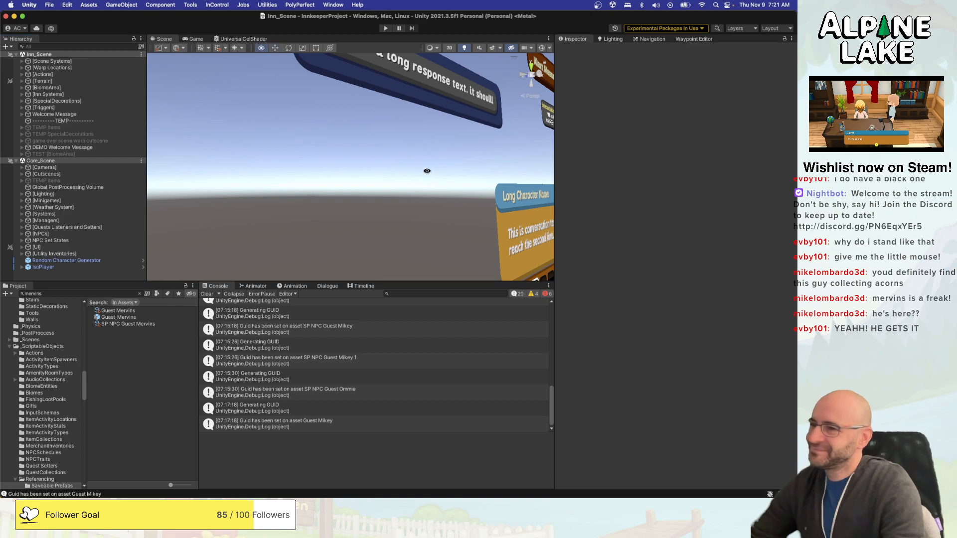
# Expand the [UI] group of Core_Scene and select the Dialogue Manager.
pyautogui.click(101, 242)
pyautogui.click(102, 247)
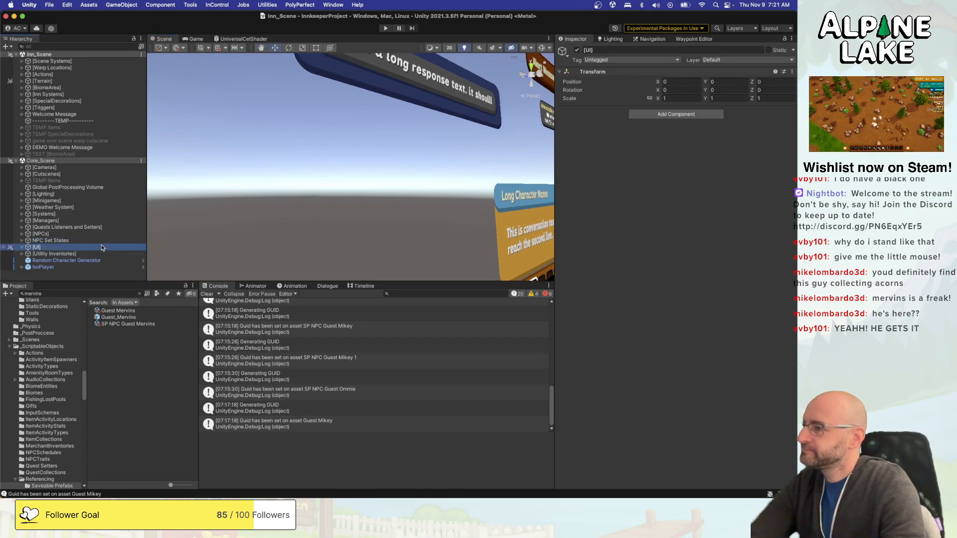
pyautogui.press('Right')
pyautogui.scroll(-10, 102, 248)
pyautogui.click(108, 250)
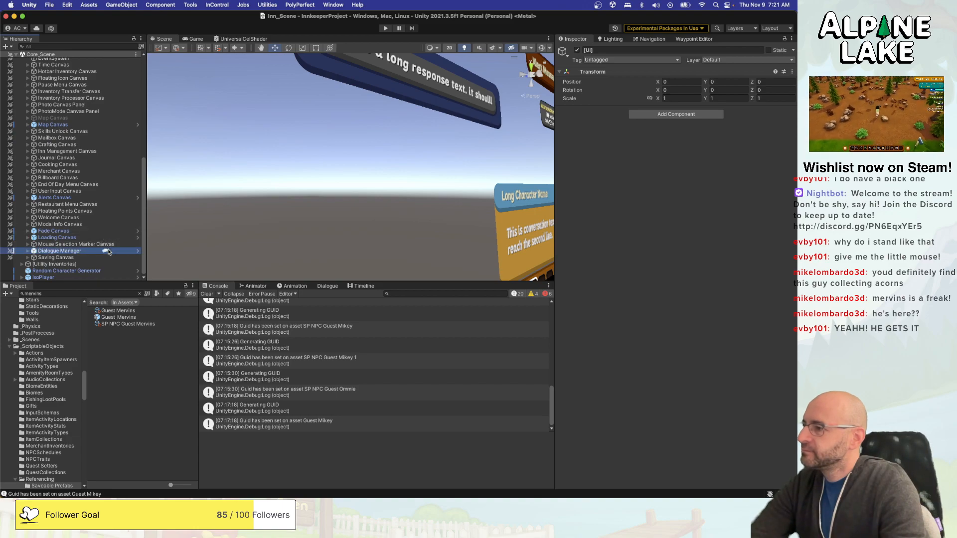
# Examine the settings of the Dialogue Manager, its Canvas and the nested Innkeep Dialogue UI.
pyautogui.press('Right')
pyautogui.scroll(-1, 107, 253)
pyautogui.click(107, 253)
pyautogui.scroll(-1, 108, 253)
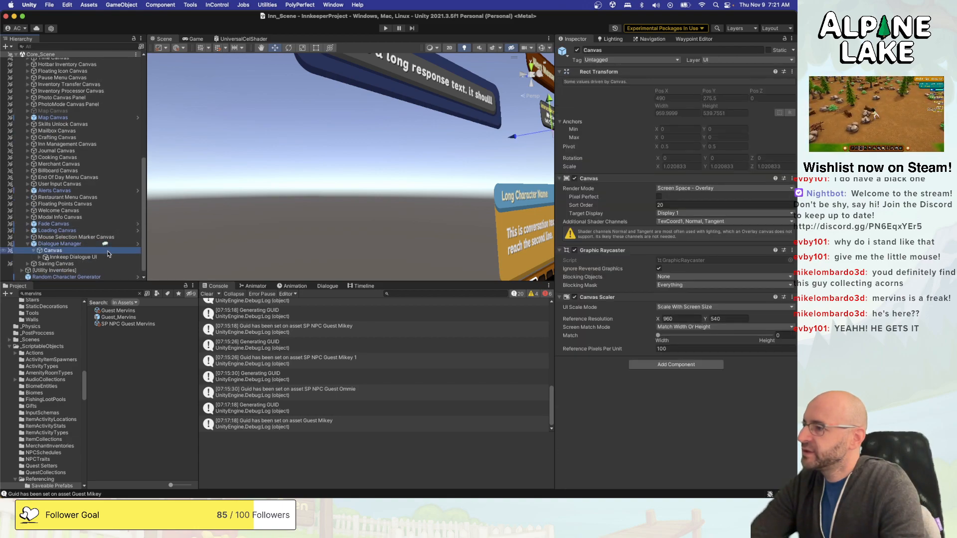
pyautogui.press('Down')
pyautogui.press('Up')
pyautogui.press('Up')
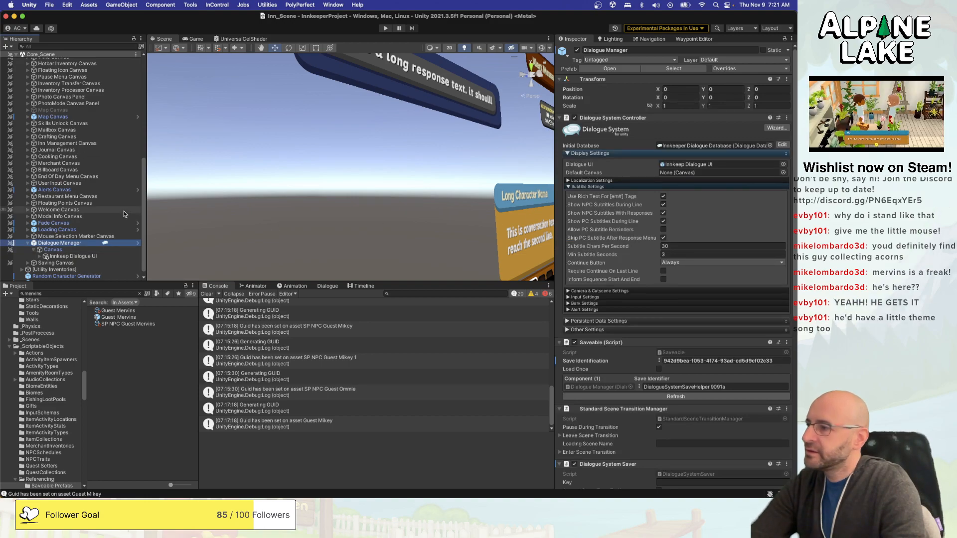
pyautogui.click(73, 257)
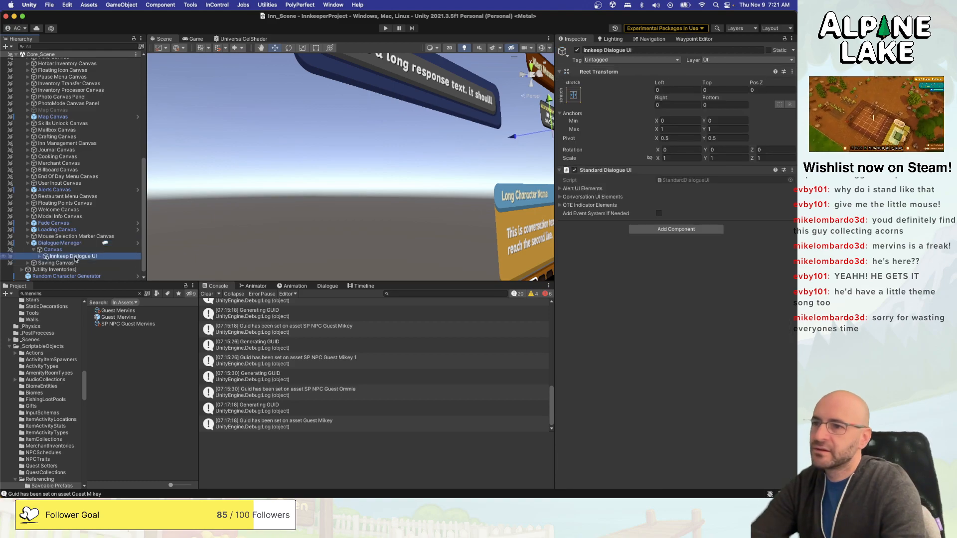
# Clear the selection and look at the dialogue response and conversation boxes in the scene.
pyautogui.click(355, 290)
pyautogui.click(216, 287)
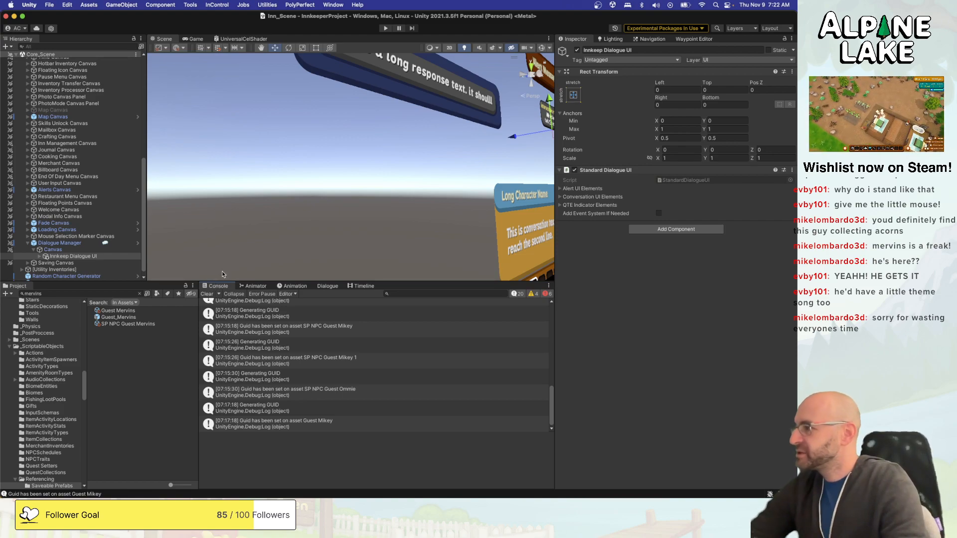
pyautogui.click(272, 164)
pyautogui.click(272, 164)
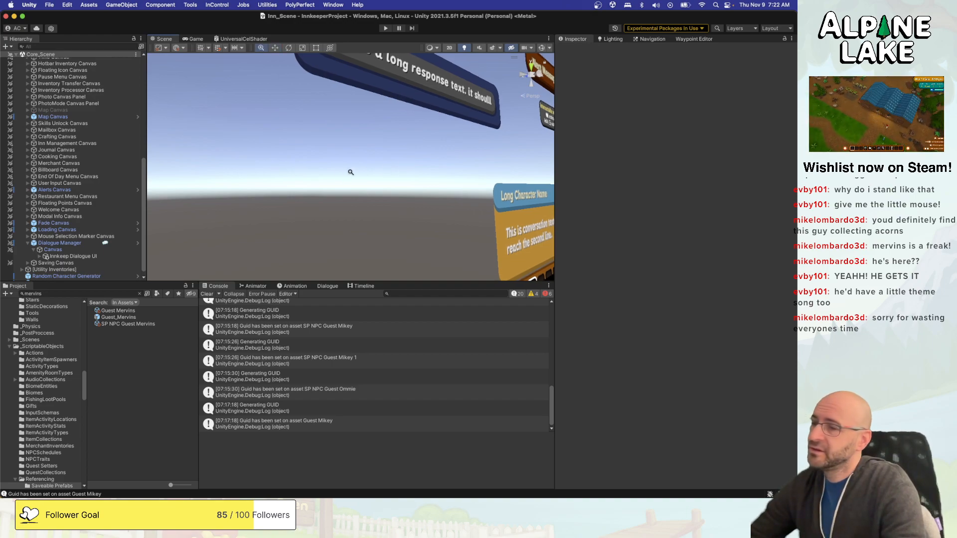
pyautogui.moveTo(345, 149); pyautogui.dragTo(293, 157, button='right')
pyautogui.press('s')
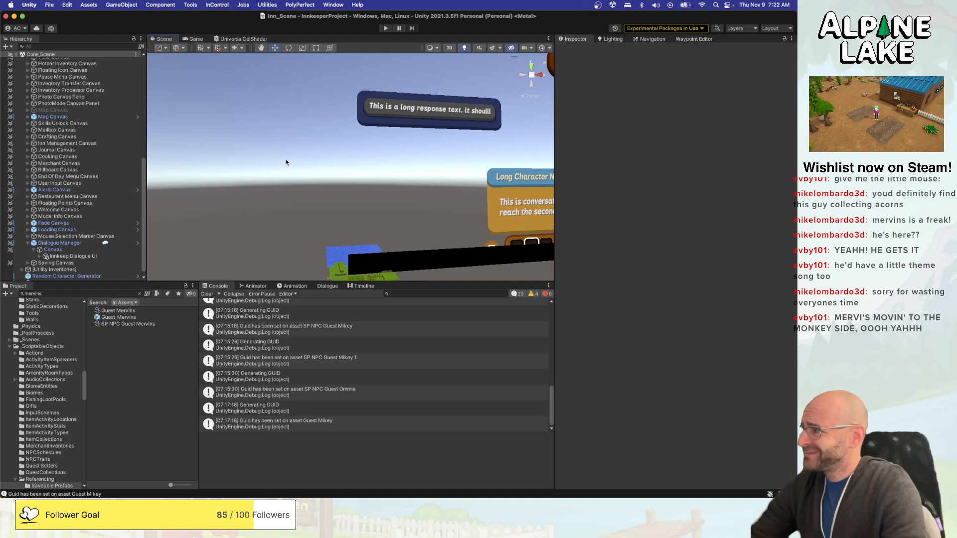
# Collapse the Dialogue Manager and the [UI] group in the hierarchy, and clear the selection.
pyautogui.click(58, 243)
pyautogui.press('Left')
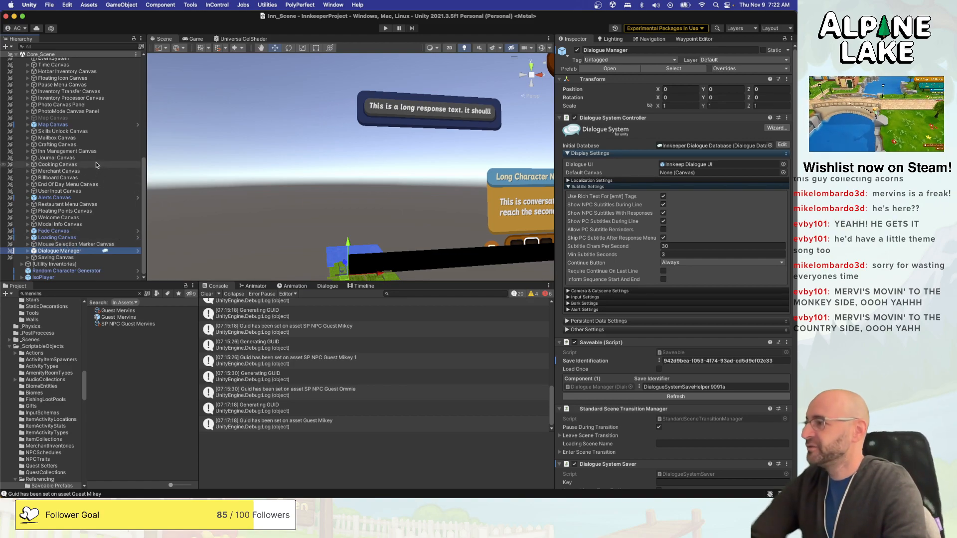
pyautogui.scroll(3, 80, 150)
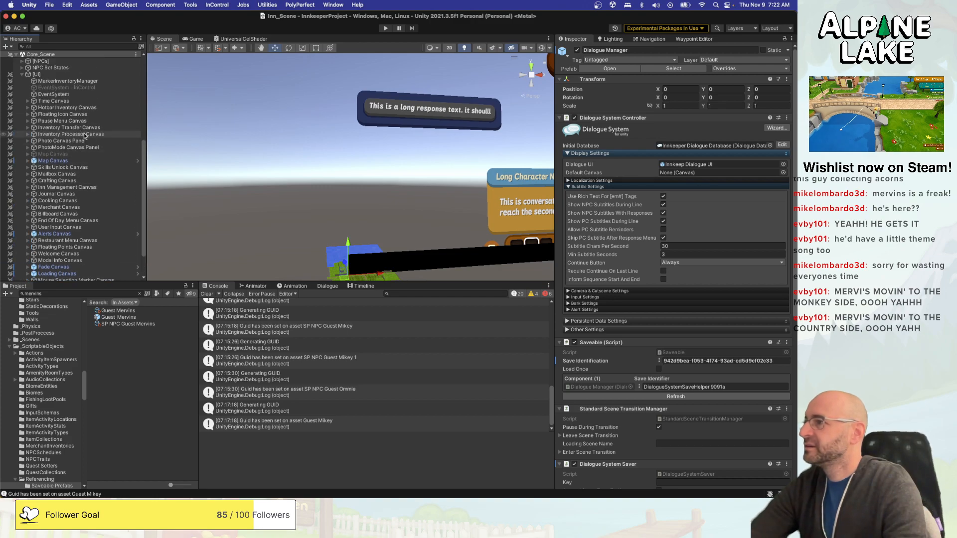
pyautogui.click(22, 81)
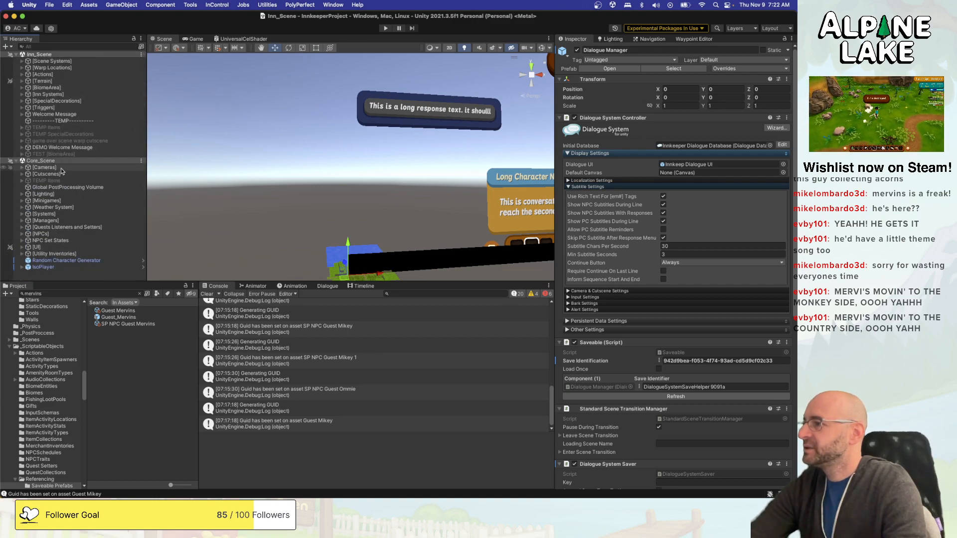
pyautogui.click(176, 129)
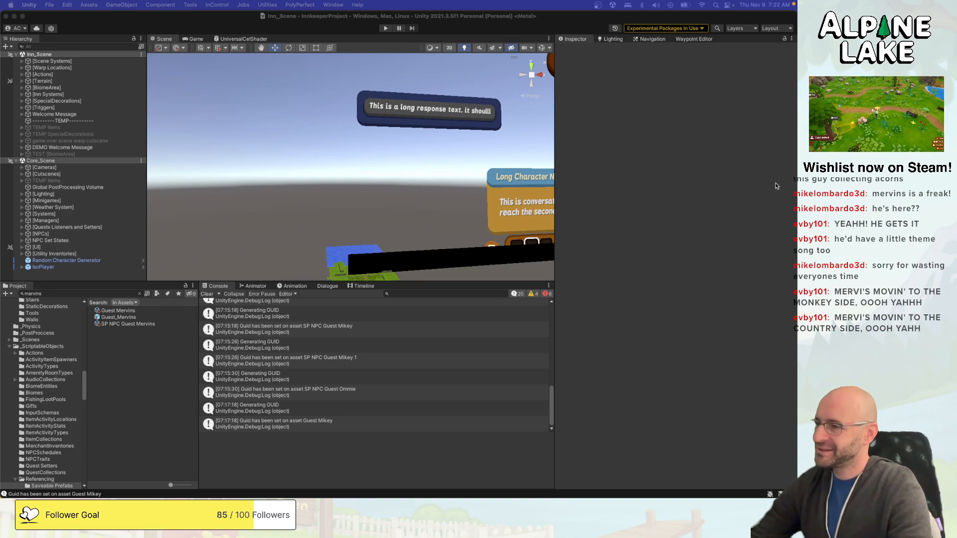
# Open the DEMO/Eugene_Tutorial_Start conversation in the dialogue editor and look over its nodes.
pyautogui.click(320, 288)
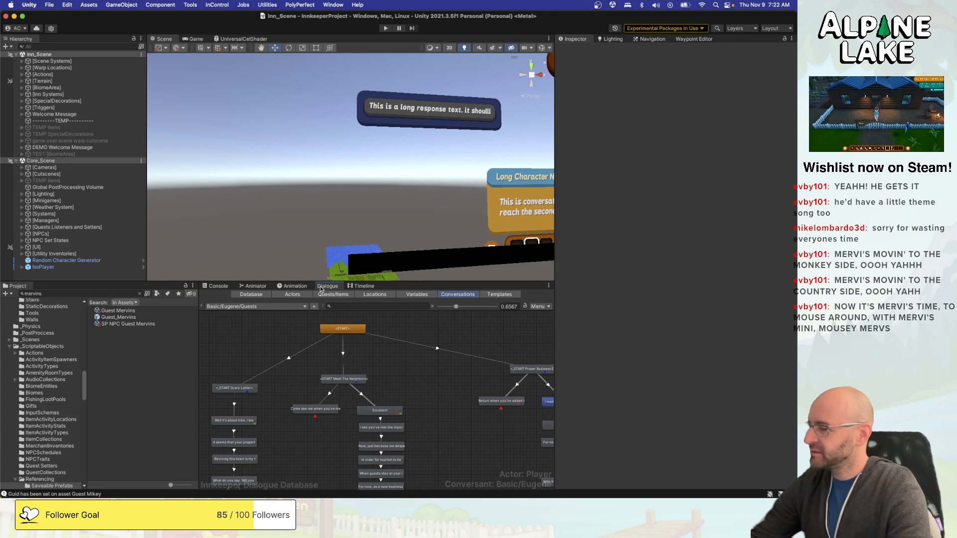
pyautogui.click(255, 306)
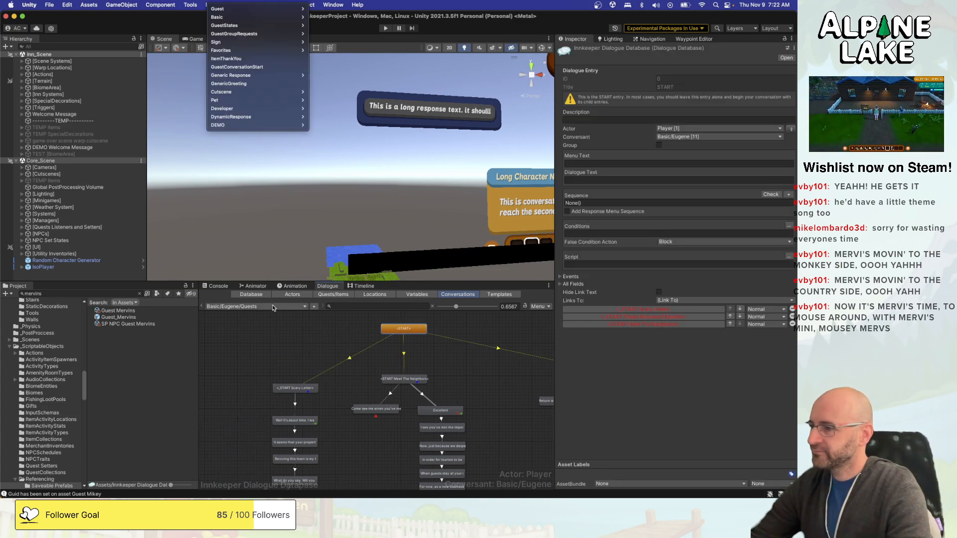
pyautogui.moveTo(253, 127)
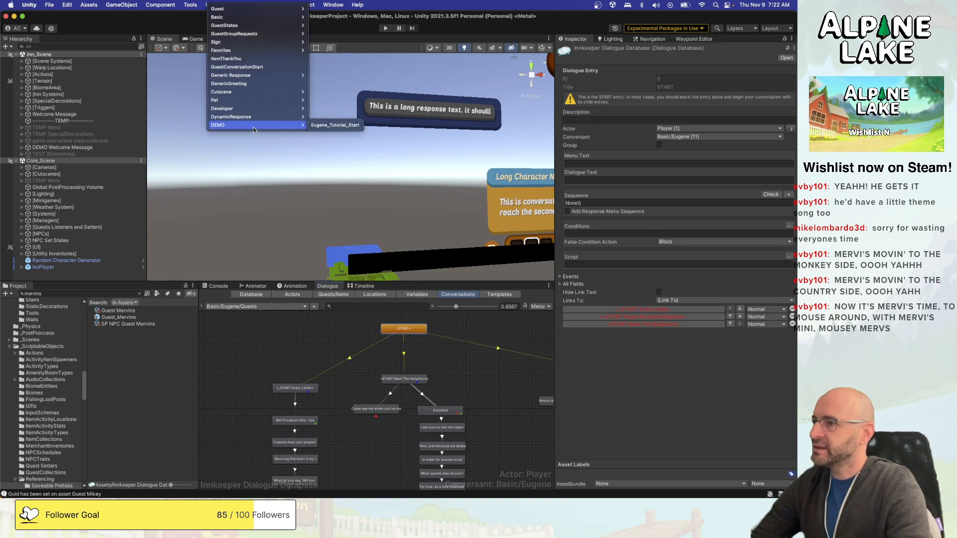
pyautogui.click(345, 129)
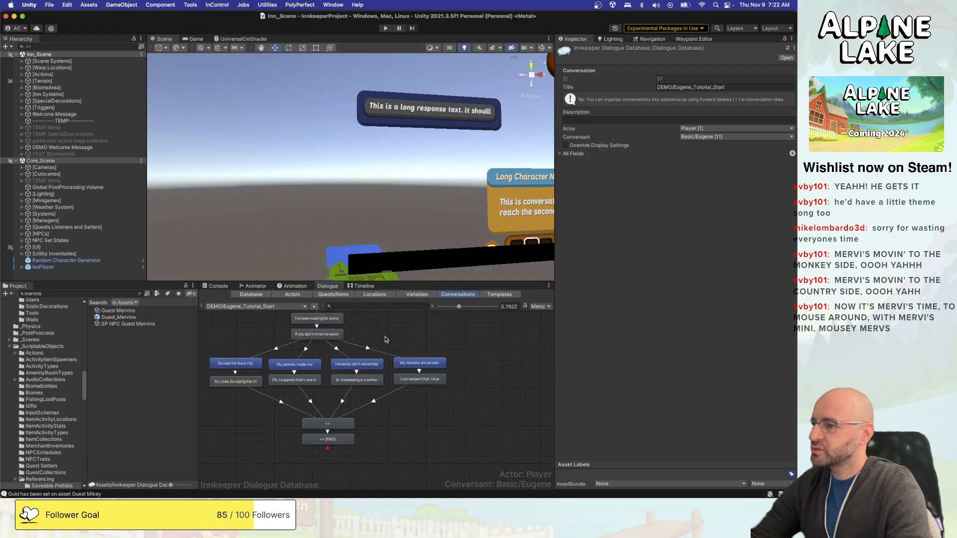
pyautogui.scroll(2, 469, 341)
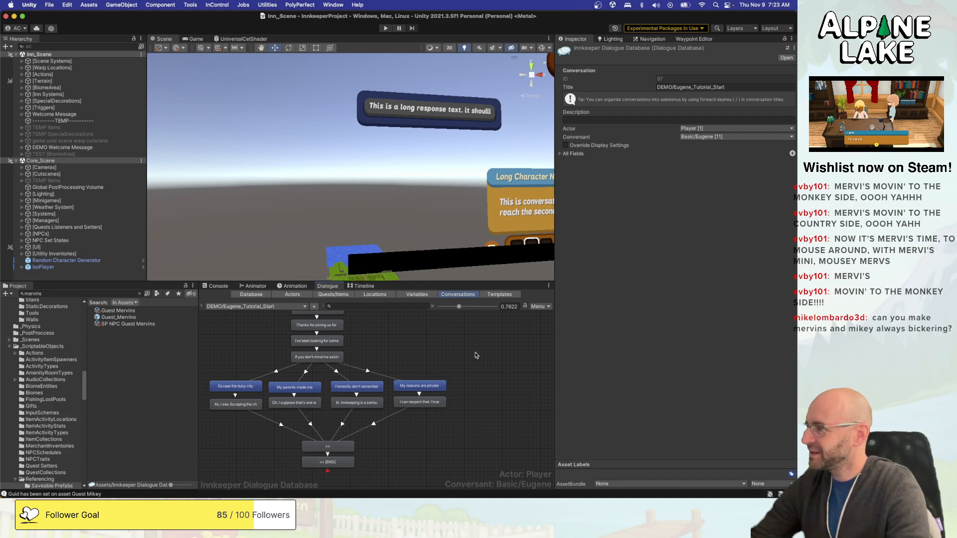
pyautogui.scroll(-2, 472, 362)
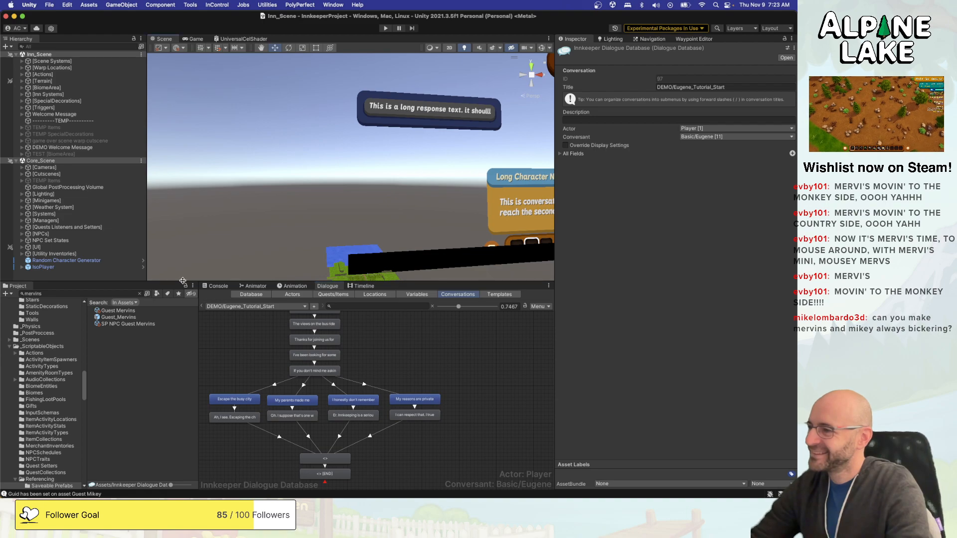
# Enlarge the dialogue editor area and examine the four player response nodes with their replies.
pyautogui.moveTo(184, 282); pyautogui.dragTo(184, 258)
pyautogui.moveTo(425, 330); pyautogui.dragTo(436, 369, button='middle')
pyautogui.moveTo(468, 373); pyautogui.dragTo(231, 409)
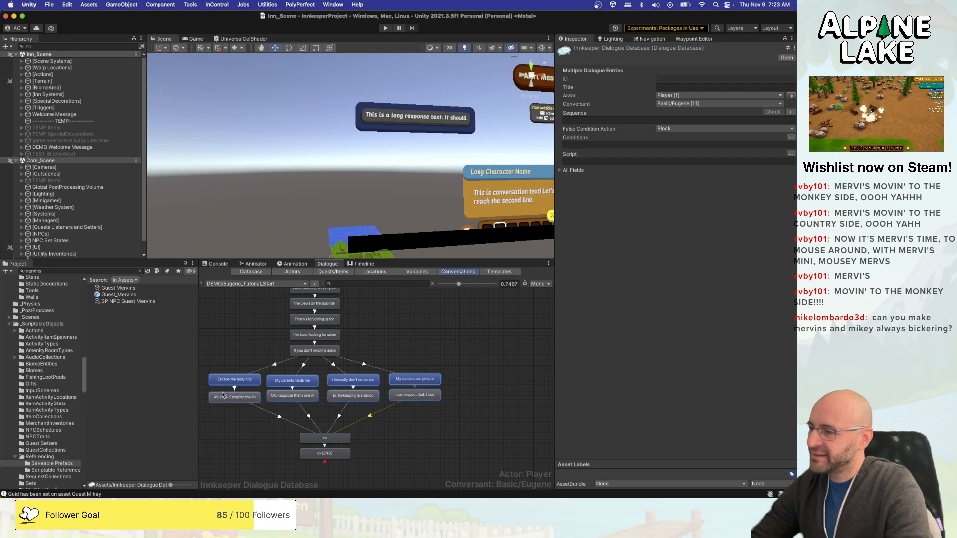
pyautogui.click(247, 371)
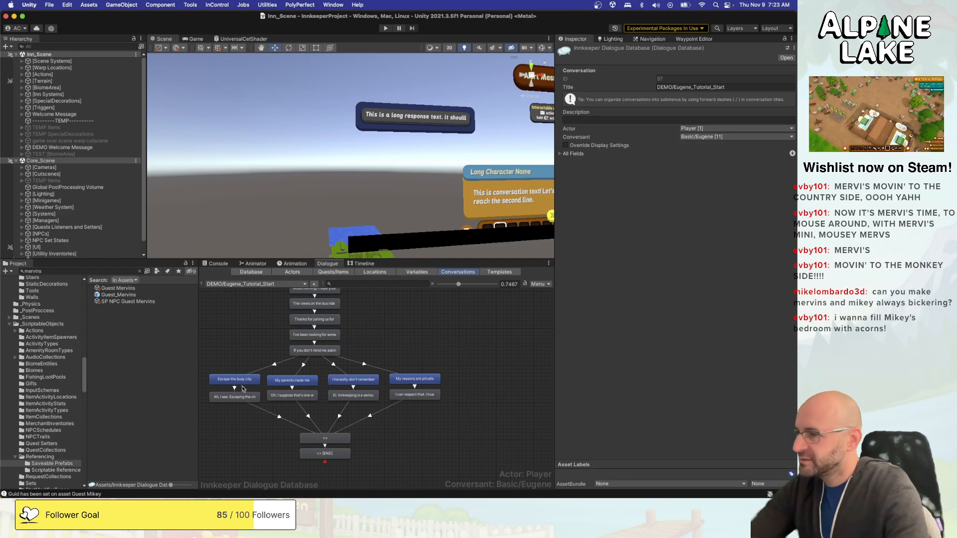
# Show the timeline of Cutscene Opening DEMO from the [Cutscenes] group and lock the timeline to it.
pyautogui.click(364, 264)
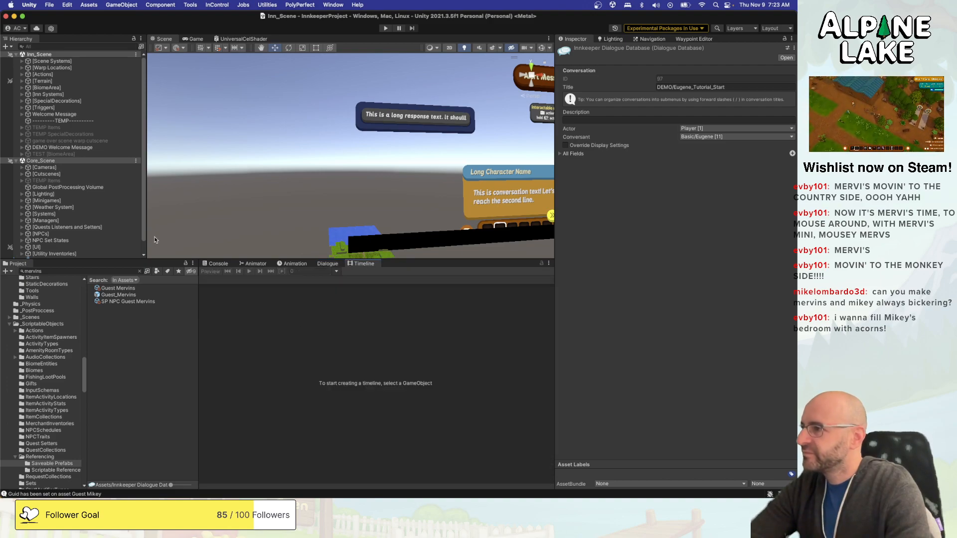
pyautogui.click(123, 183)
pyautogui.press('Up')
pyautogui.press('Right')
pyautogui.press('Down')
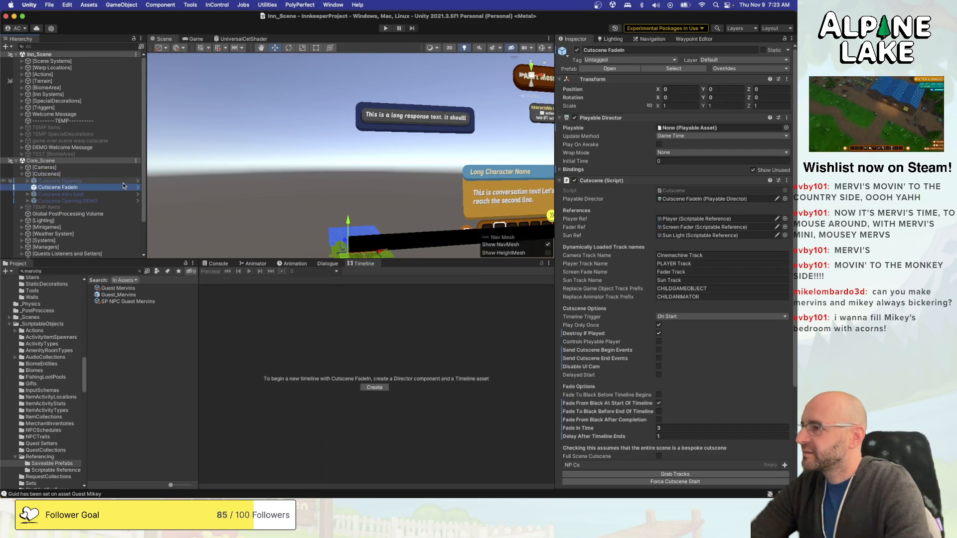
pyautogui.press('Down')
pyautogui.press('Down')
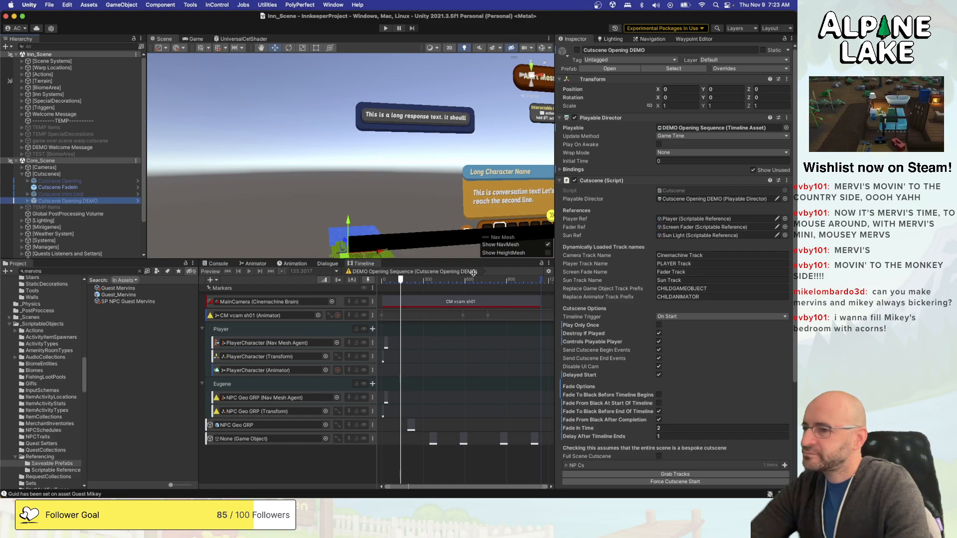
pyautogui.click(542, 263)
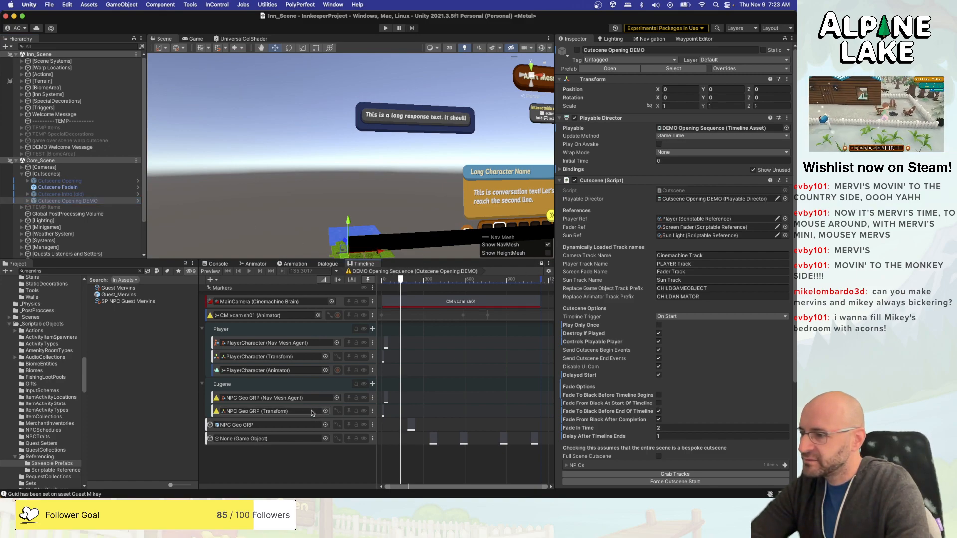
pyautogui.click(97, 201)
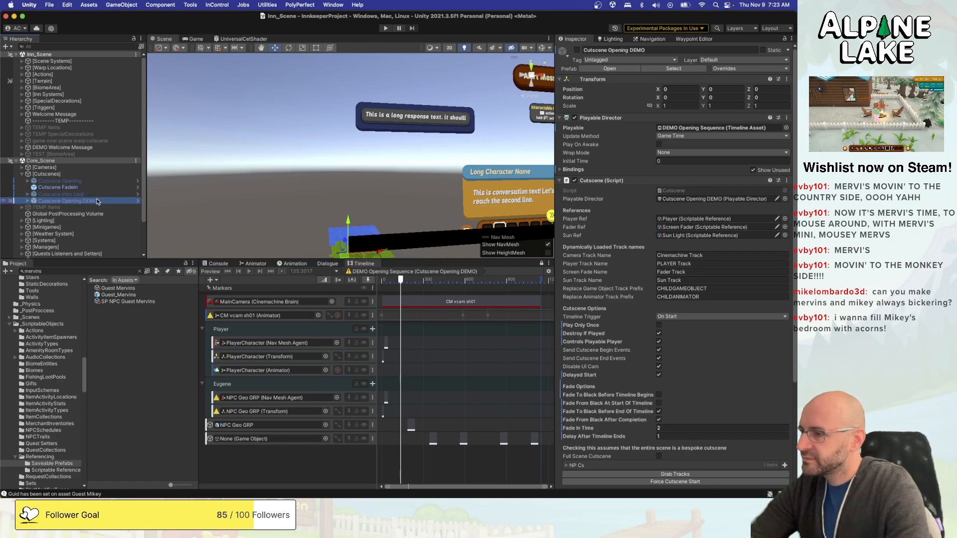
# Check the operation options of the first Continue Conversation clip on the timeline, leaving Continue selected.
pyautogui.click(433, 440)
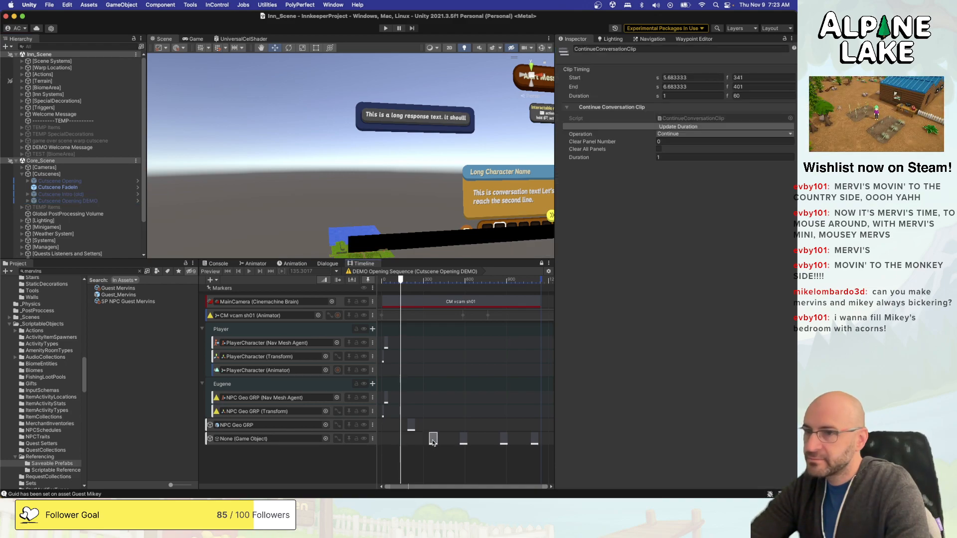
pyautogui.click(681, 134)
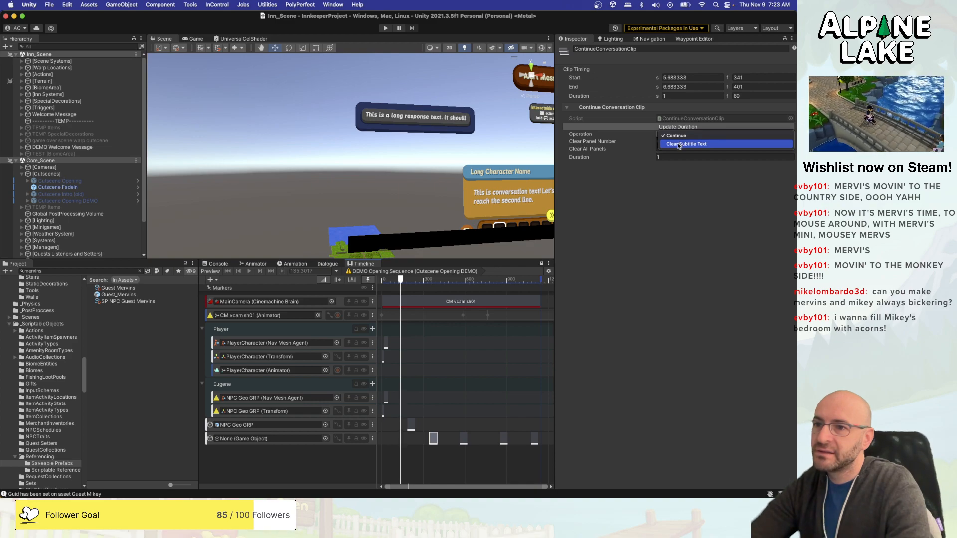
pyautogui.click(673, 202)
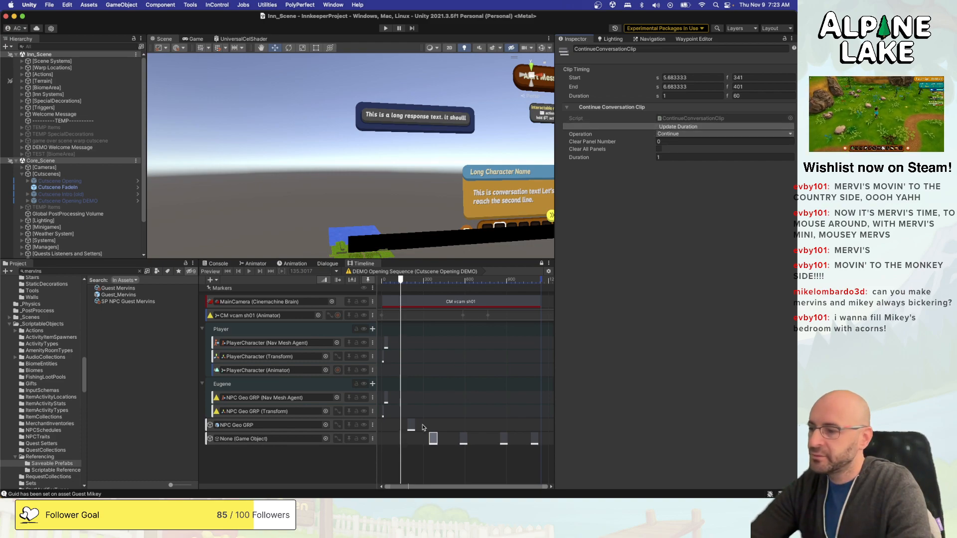
pyautogui.click(300, 456)
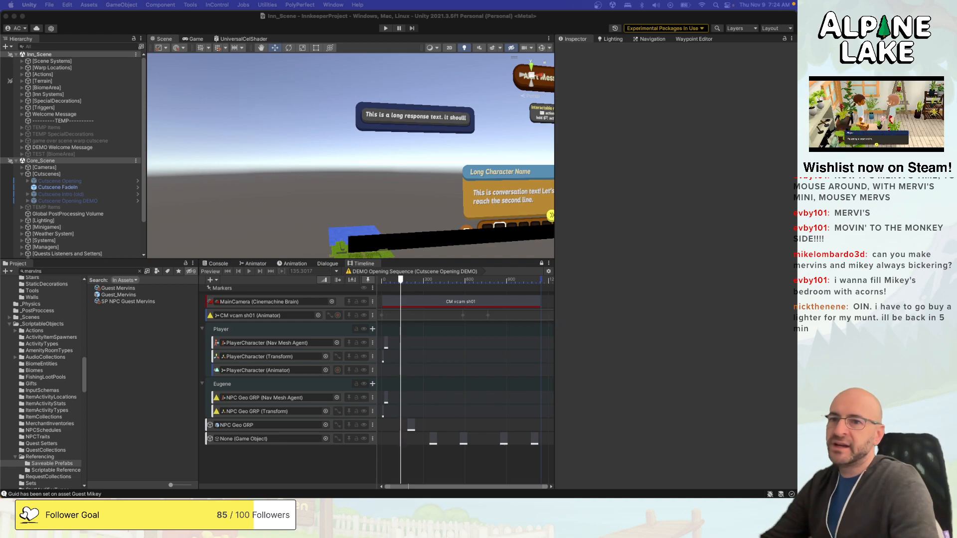
# Switch to the Innkeep Miro board in Chrome, bring the Demo Conversation text into view and reposition the window.
pyautogui.press('super+Tab')
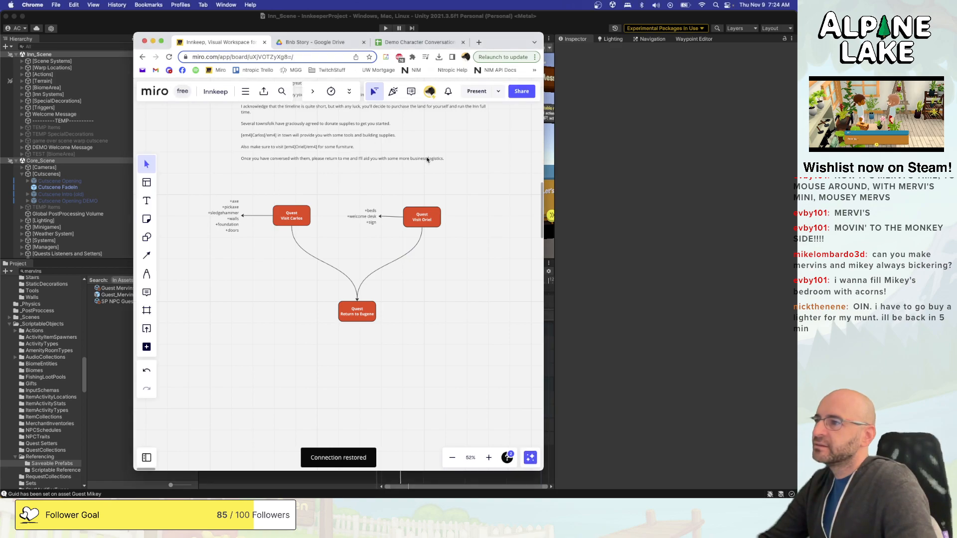
pyautogui.scroll(5, 494, 180)
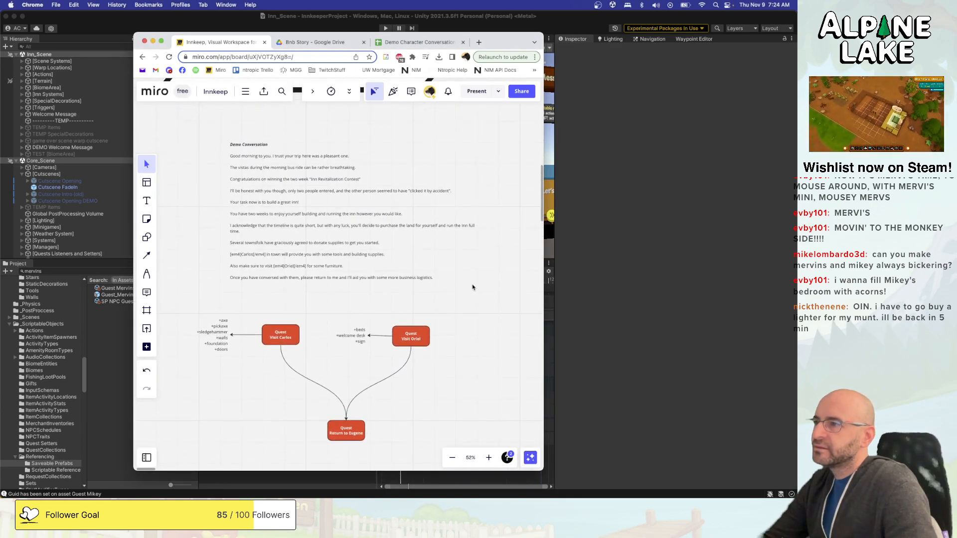
pyautogui.moveTo(495, 47); pyautogui.dragTo(523, 55)
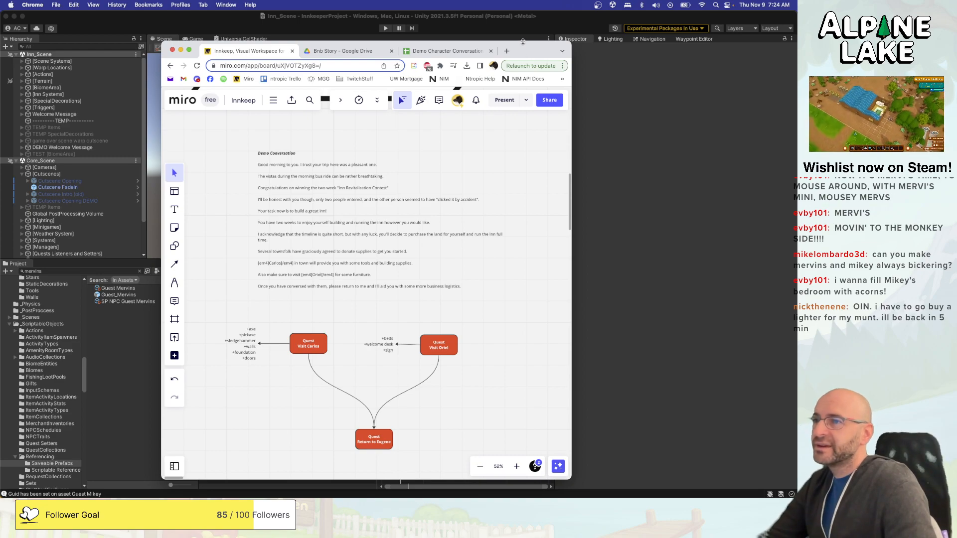
# Move the Chrome window out of the Unity workspace and show the DEMO/Eugene_Tutorial_Start conversation in the dialogue editor.
pyautogui.moveTo(523, 43); pyautogui.dragTo(523, 69)
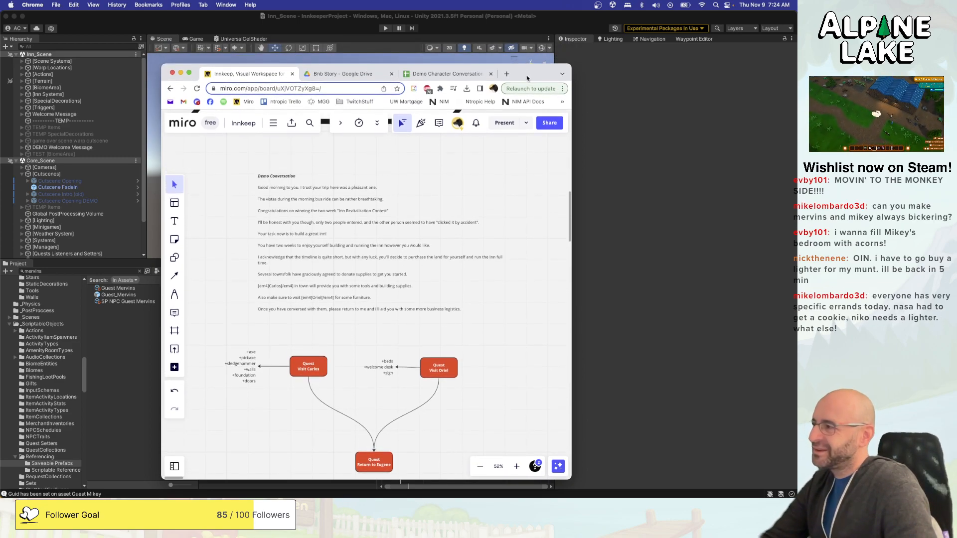
pyautogui.moveTo(526, 77); pyautogui.dragTo(955, 93)
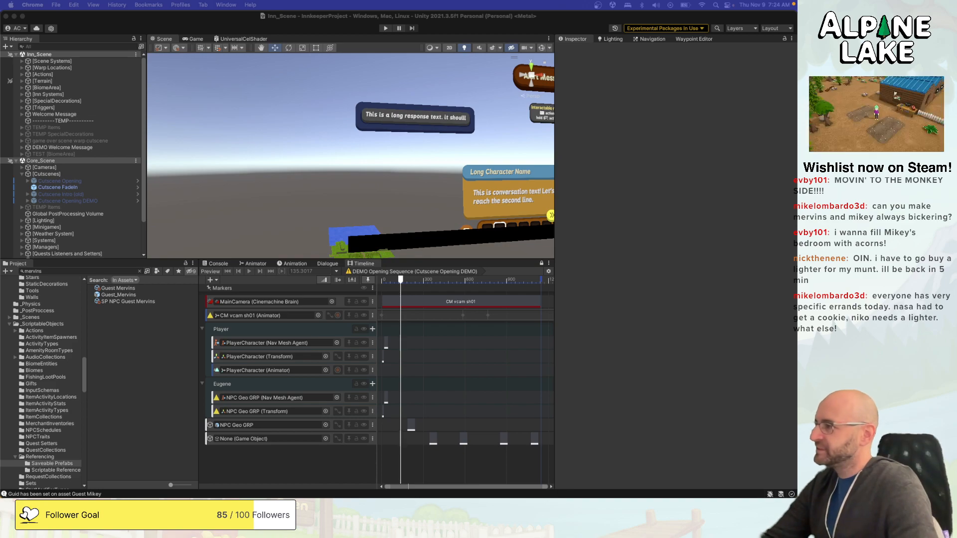
pyautogui.click(327, 263)
pyautogui.scroll(2, 377, 313)
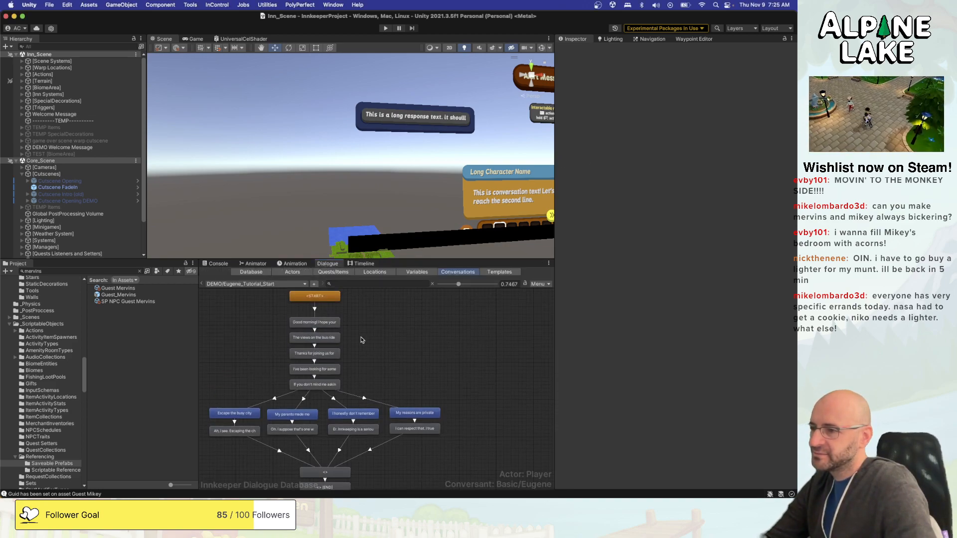
# Replace the first dialogue line after START with "Good morning to you. I trust your trip here was a pleasant one.".
pyautogui.click(332, 323)
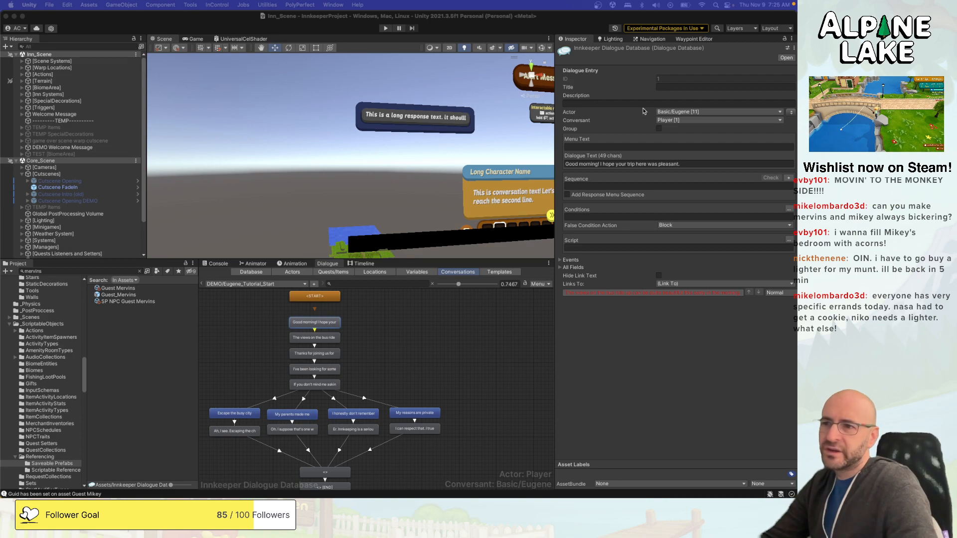
pyautogui.click(679, 164)
pyautogui.click(678, 163)
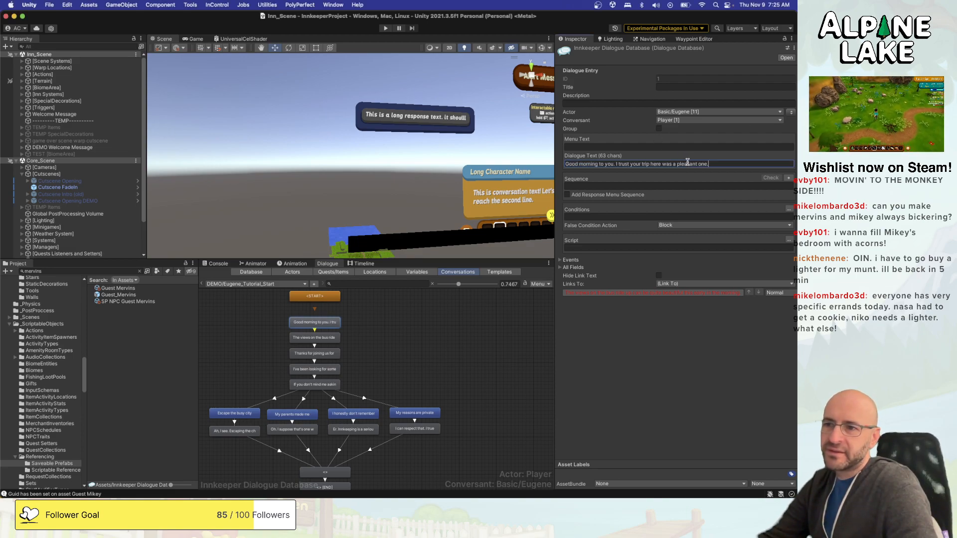
pyautogui.click(364, 334)
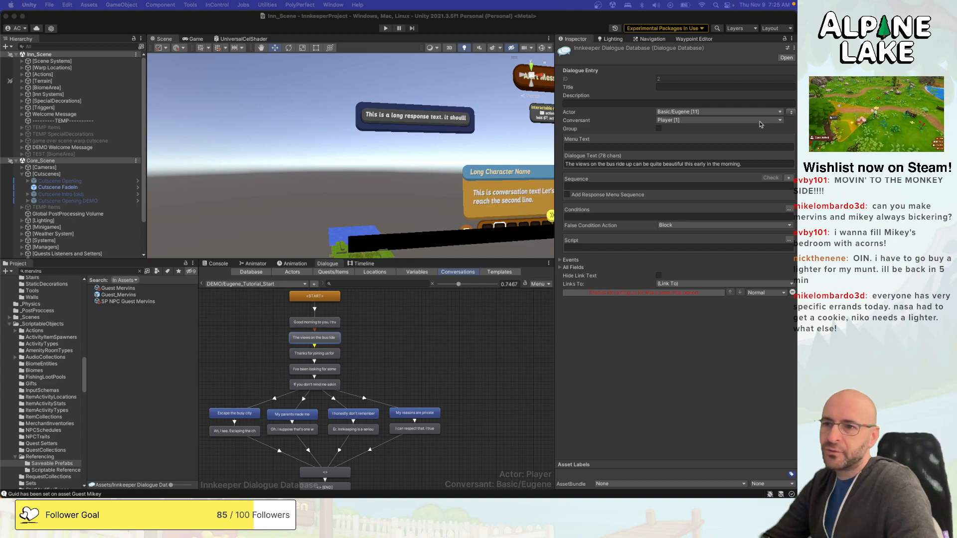
# Set the second node's dialogue text to "The vistas during the morning bus ride can be rather breathtaking.".
pyautogui.click(743, 163)
pyautogui.write('The vistas during the morning bus ride can be rather breathtaking.')
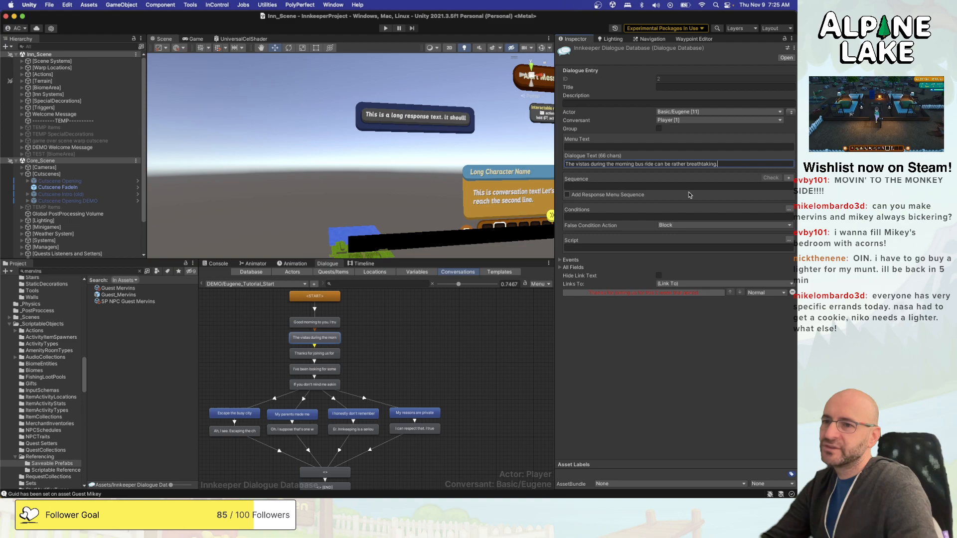
pyautogui.click(406, 336)
pyautogui.click(320, 338)
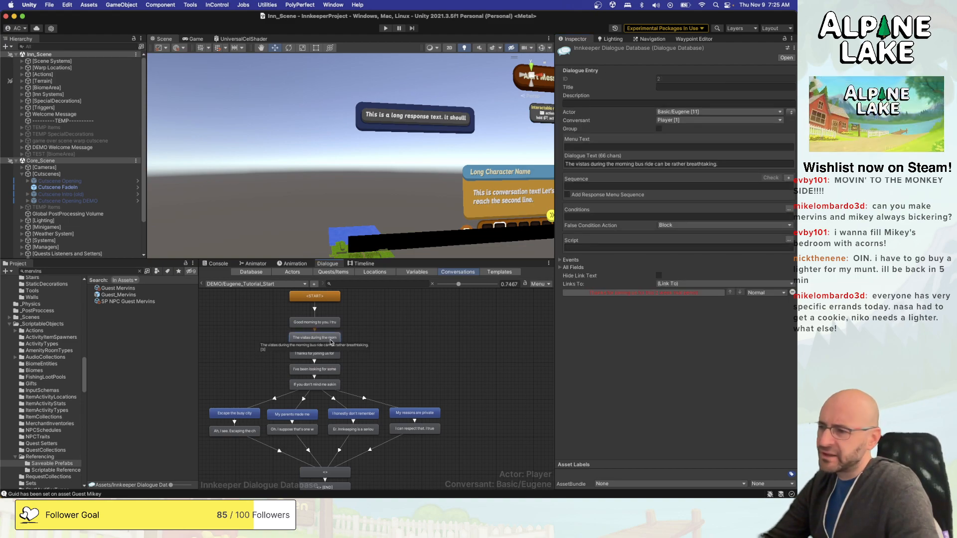
# Replace the third node's dialogue text with: Congratulations on winning the two week "Inn Revitalization Contest", without a trailing line break.
pyautogui.click(315, 354)
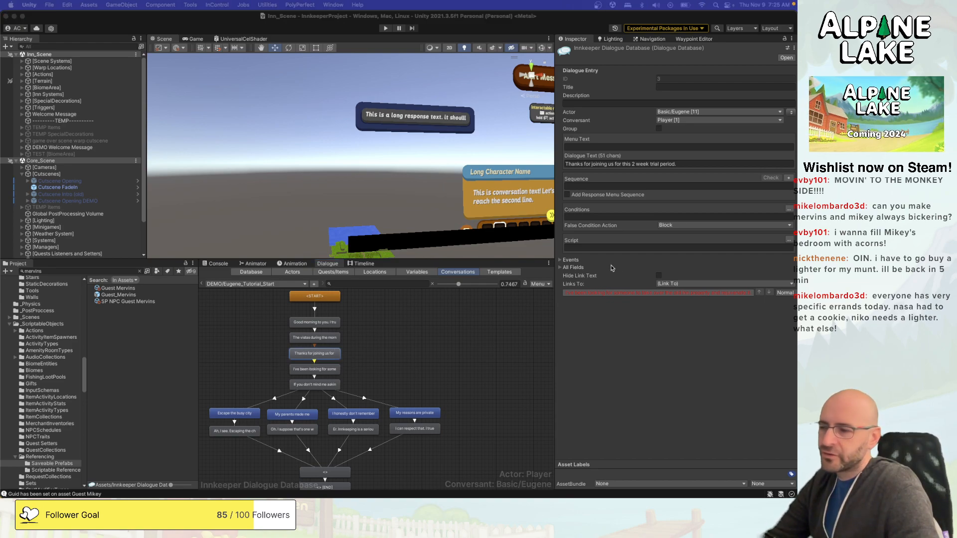
pyautogui.click(328, 355)
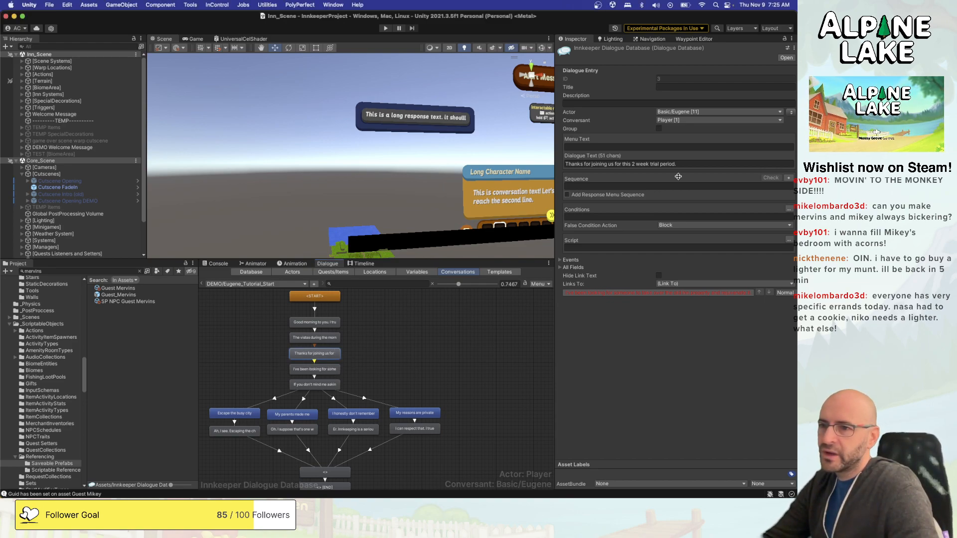
pyautogui.click(702, 162)
pyautogui.write('Congratulations on winning the two week "Inn Revitalization Contest"')
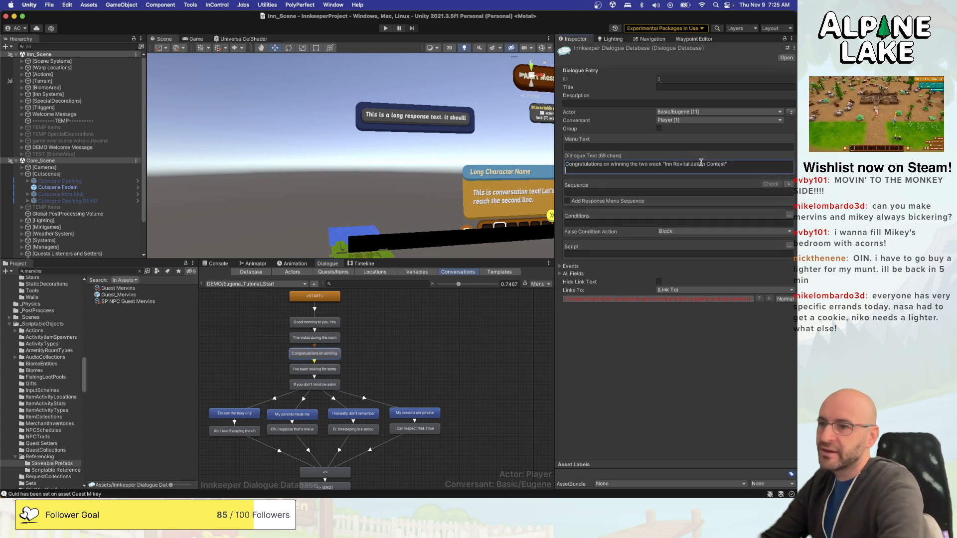
pyautogui.press('BackSpace')
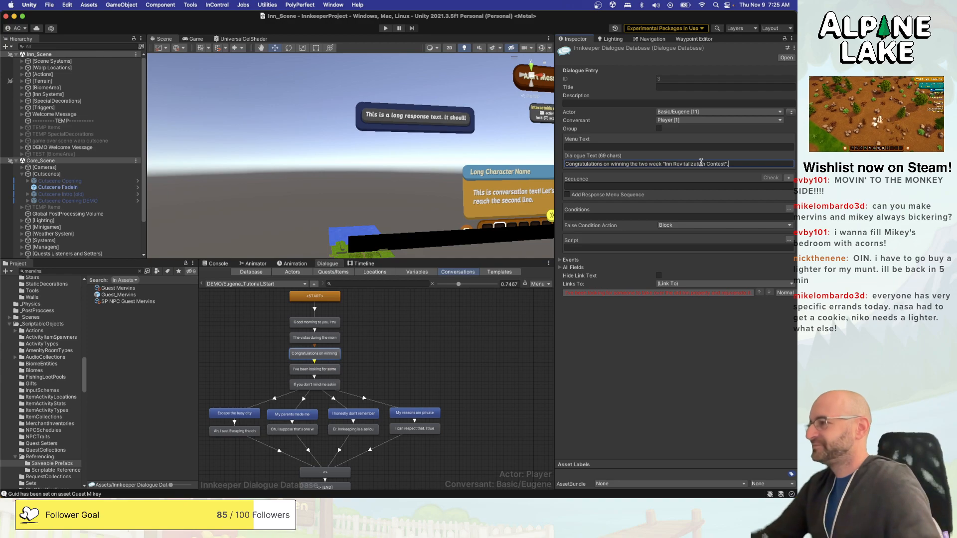
pyautogui.click(421, 317)
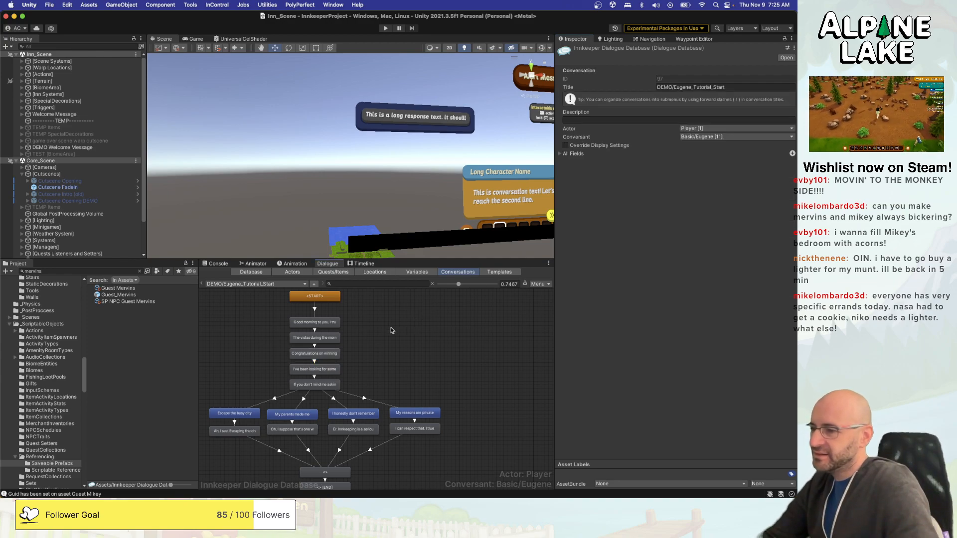
# Set the fourth line to: I'll be honest with you though, only two people entered, and the other person seemed to have "clicked it by accident".
pyautogui.scroll(1, 321, 362)
pyautogui.scroll(1, 322, 363)
pyautogui.click(319, 369)
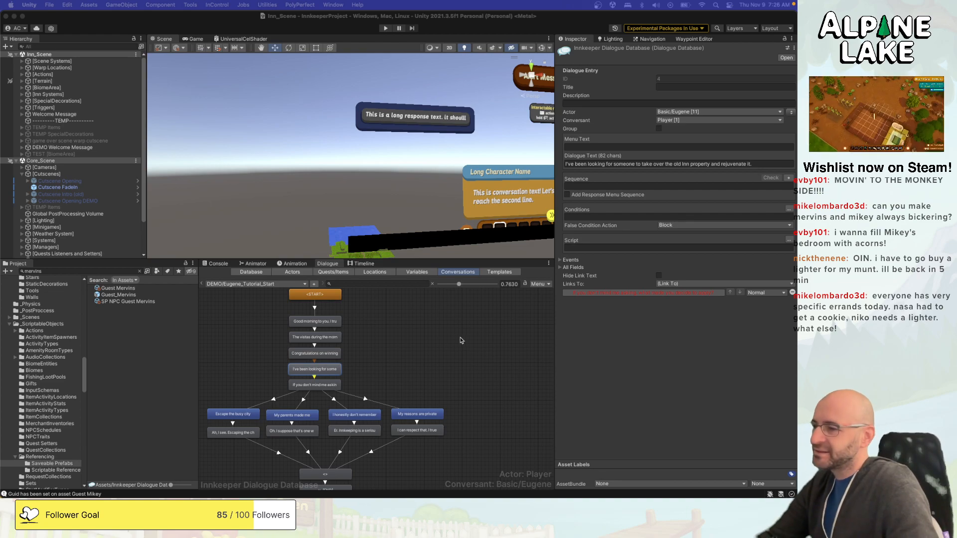
pyautogui.click(598, 165)
pyautogui.write('I\'ll be honest with you though, only two people entered, and the other person seemed to have "clicked it by accident".')
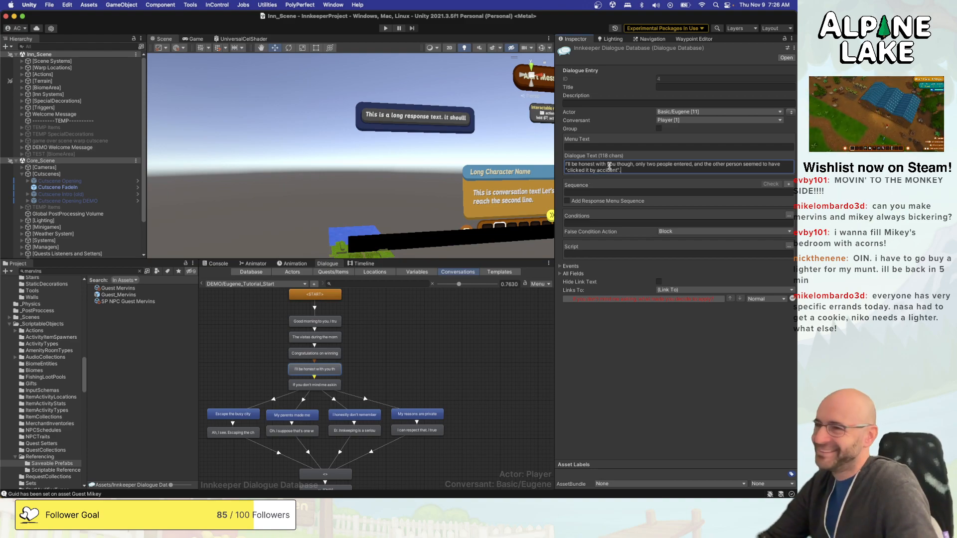
pyautogui.click(435, 317)
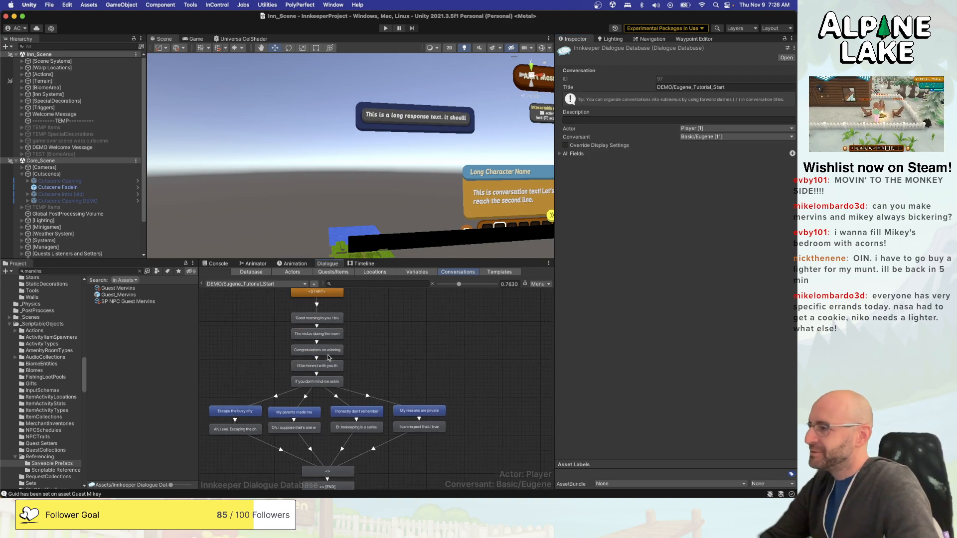
# Replace the "If you don't mind me asking" question in the fifth node with "Your task now is to build a great inn!".
pyautogui.scroll(2, 329, 358)
pyautogui.click(346, 341)
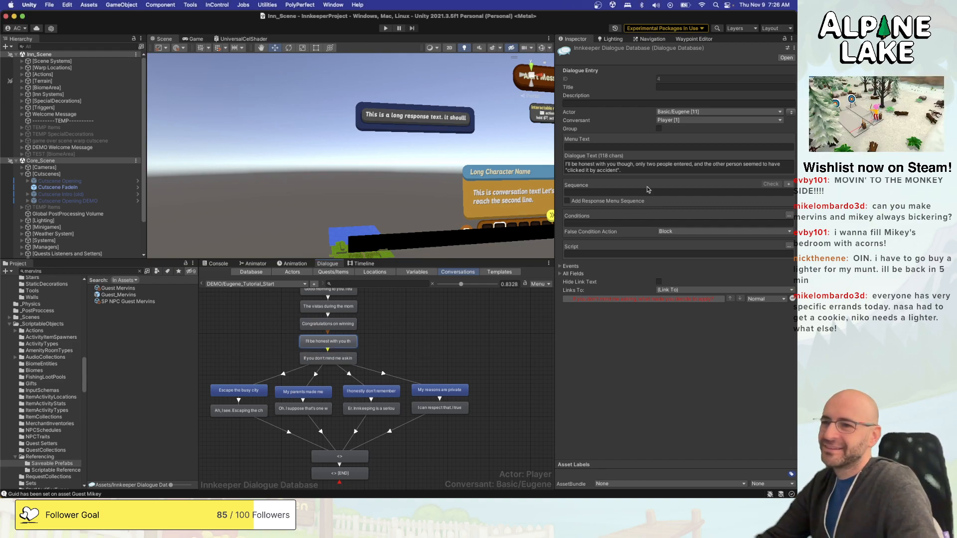
pyautogui.click(328, 358)
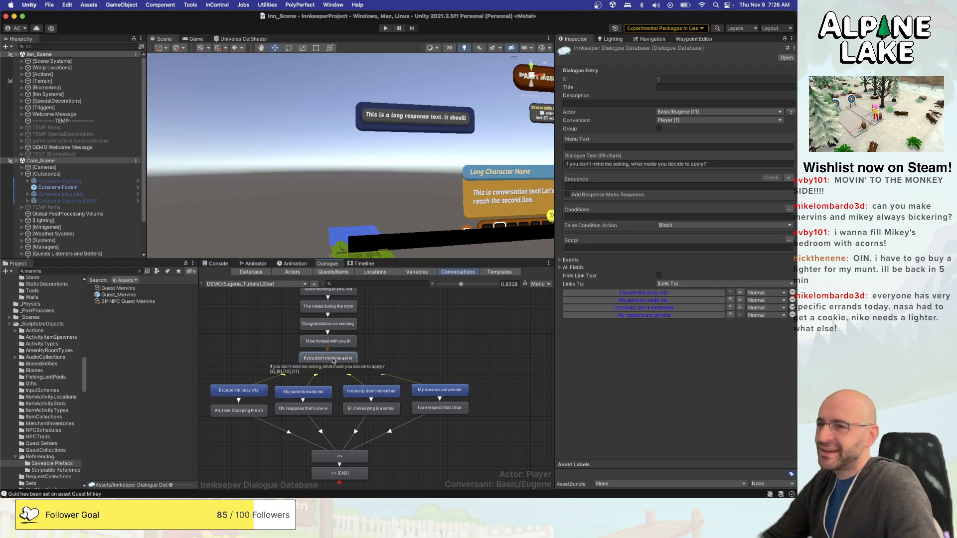
pyautogui.click(648, 163)
pyautogui.write('Your task now is to build a great inn')
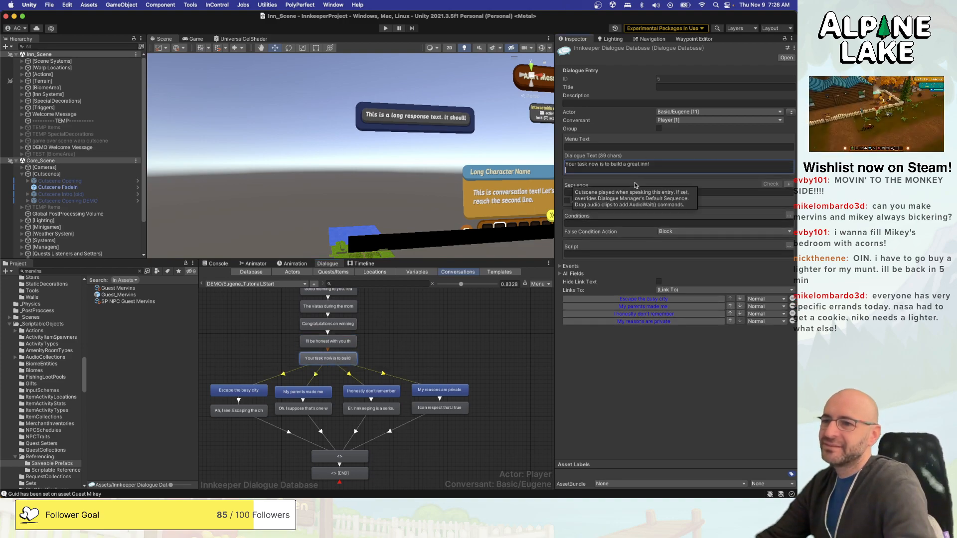
pyautogui.click(486, 324)
# Delete the four player response nodes, their replies and the two empty ending nodes below the fifth line.
pyautogui.scroll(-1, 493, 349)
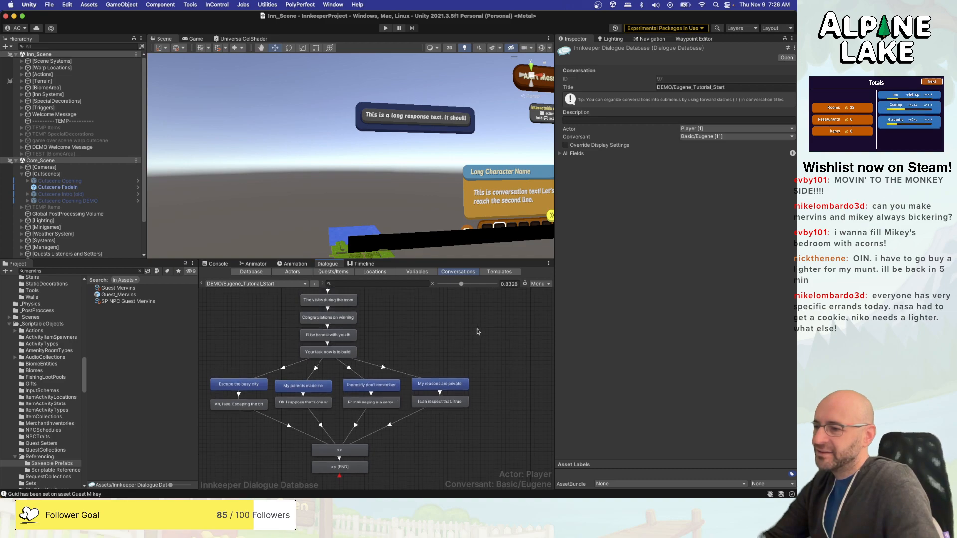
pyautogui.moveTo(497, 360); pyautogui.dragTo(207, 458)
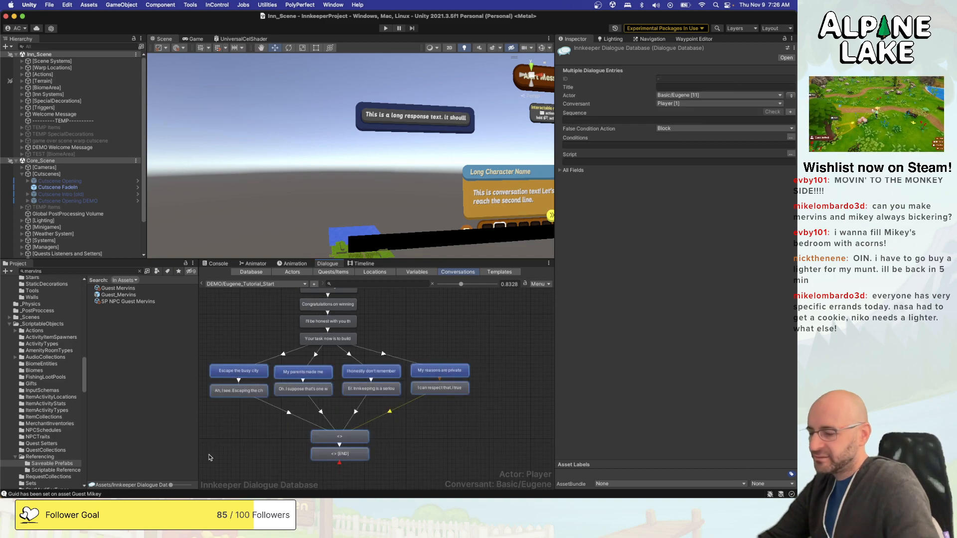
pyautogui.press('Delete')
pyautogui.press('Return')
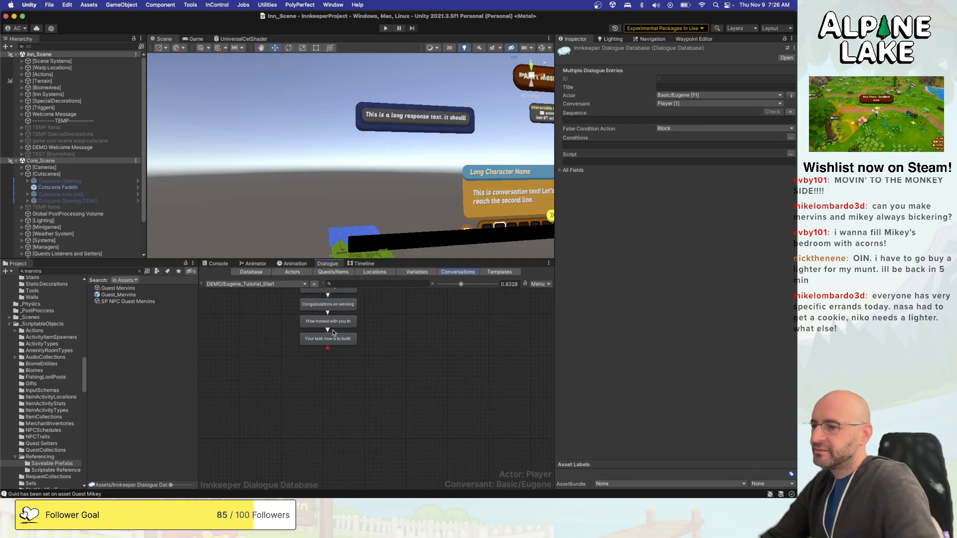
# Add a child node spoken by Eugene: "You have two weeks to enjoy yourself building and running the inn however you would like.".
pyautogui.click(333, 340)
pyautogui.rightClick(333, 342)
pyautogui.click(352, 348)
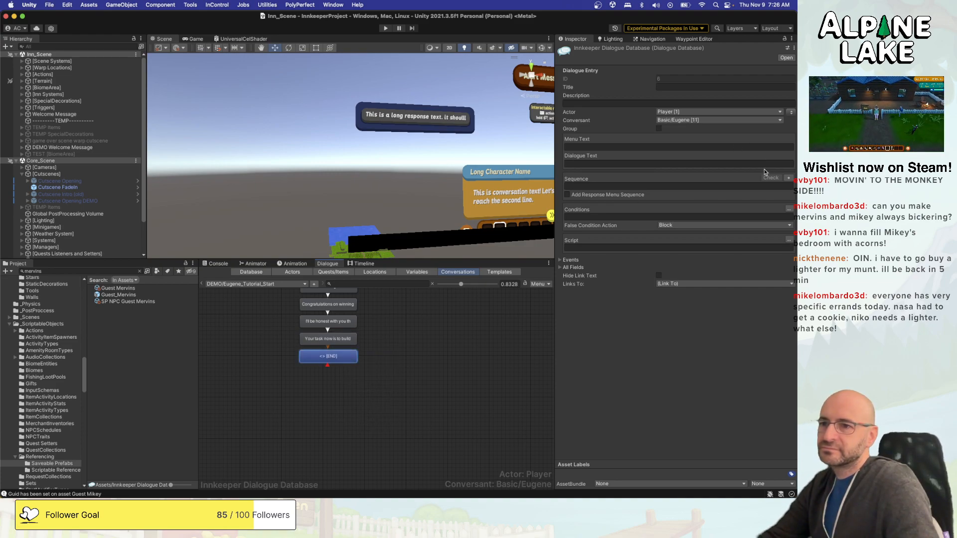
pyautogui.click(792, 113)
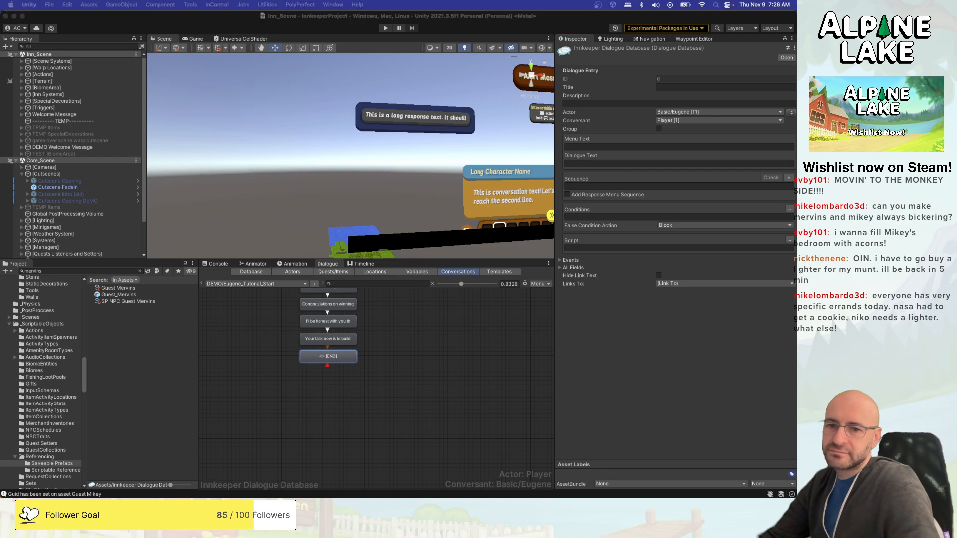
pyautogui.click(654, 164)
pyautogui.write('You have two weeks to enjoy yourself building and running the inn however you would like.')
pyautogui.press('BackSpace')
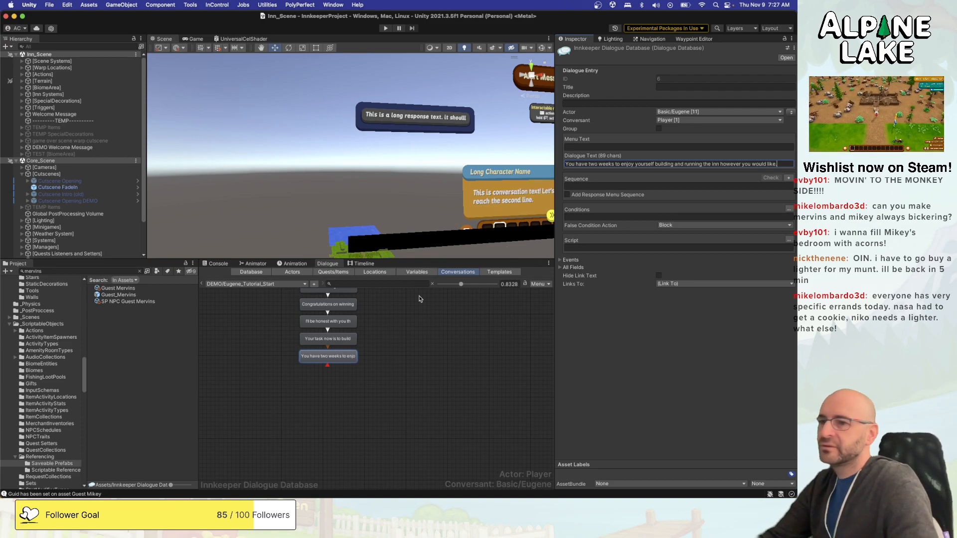
pyautogui.click(419, 324)
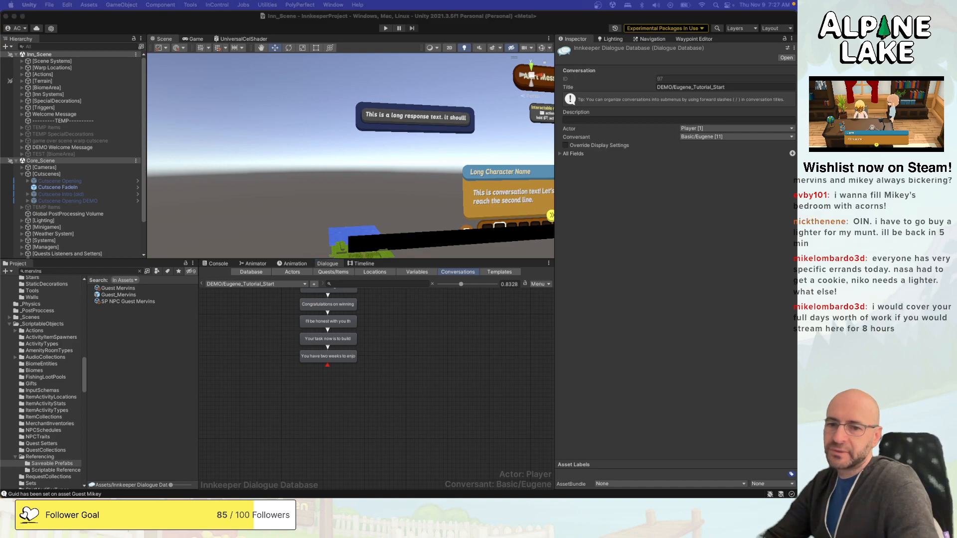
# Add another Eugene child node with the board's line running from "I acknowledge that the timeline is quite short" to "run the Inn full time.".
pyautogui.rightClick(335, 359)
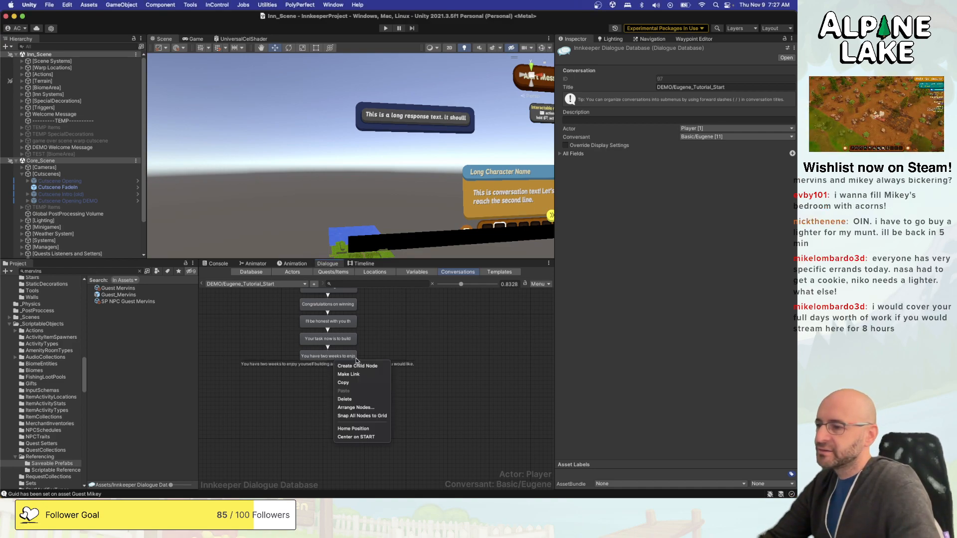
pyautogui.click(362, 368)
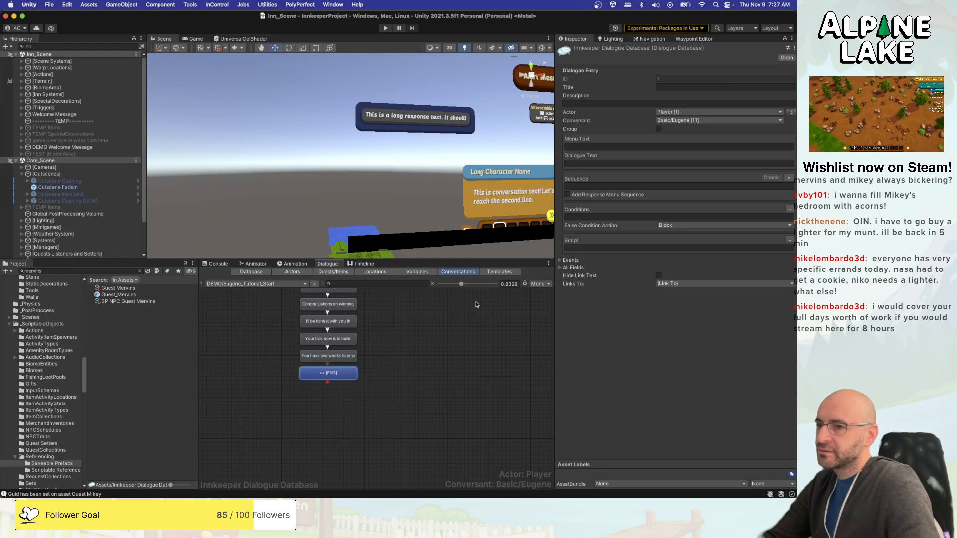
pyautogui.click(790, 114)
pyautogui.click(652, 164)
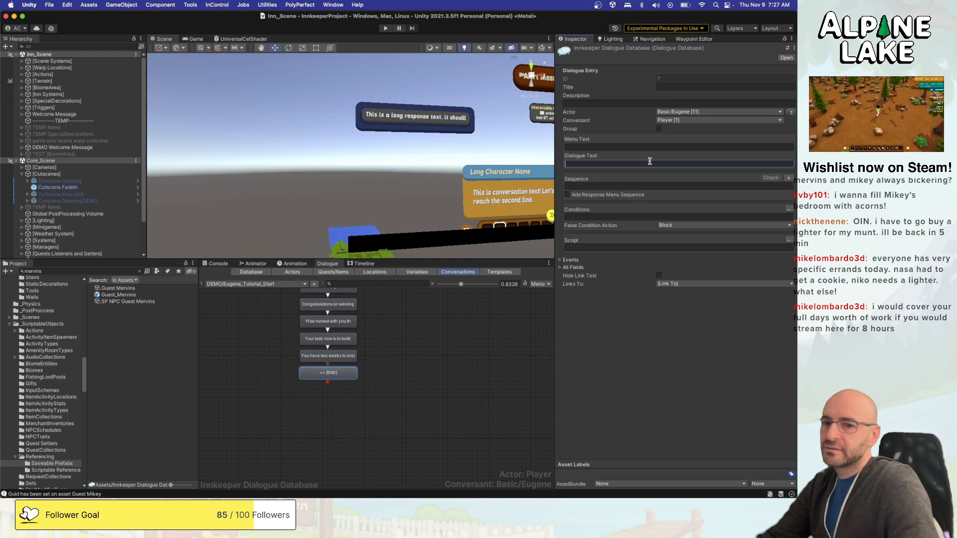
pyautogui.write("I acknowledge that the timeline is quite short, but with any luck, you'll decide to purchase the land for yourself and run the Inn full time.")
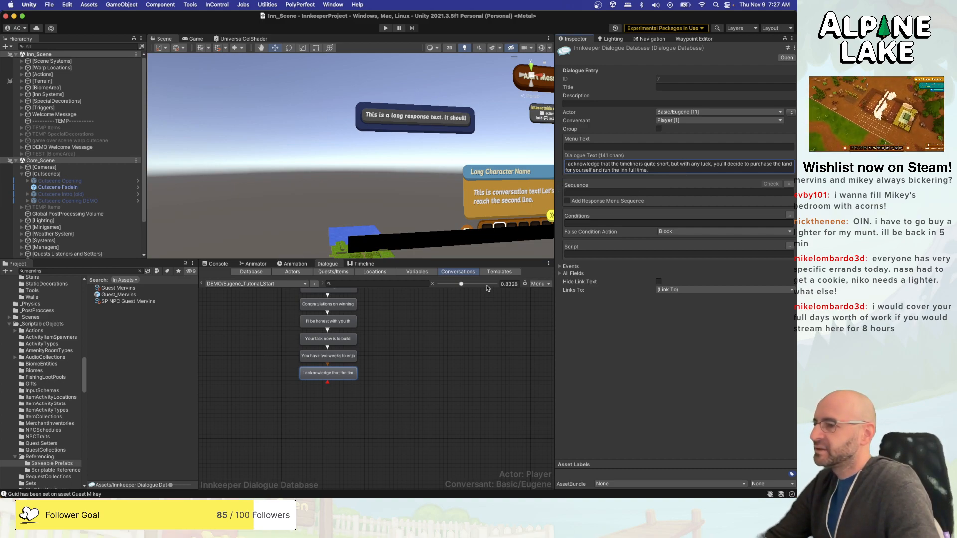
pyautogui.click(436, 343)
# Add a child node below the "I acknowledge" line, spoken by Eugene: "Several townsfolk have graciously agreed to donate supplies to get you started.".
pyautogui.click(332, 372)
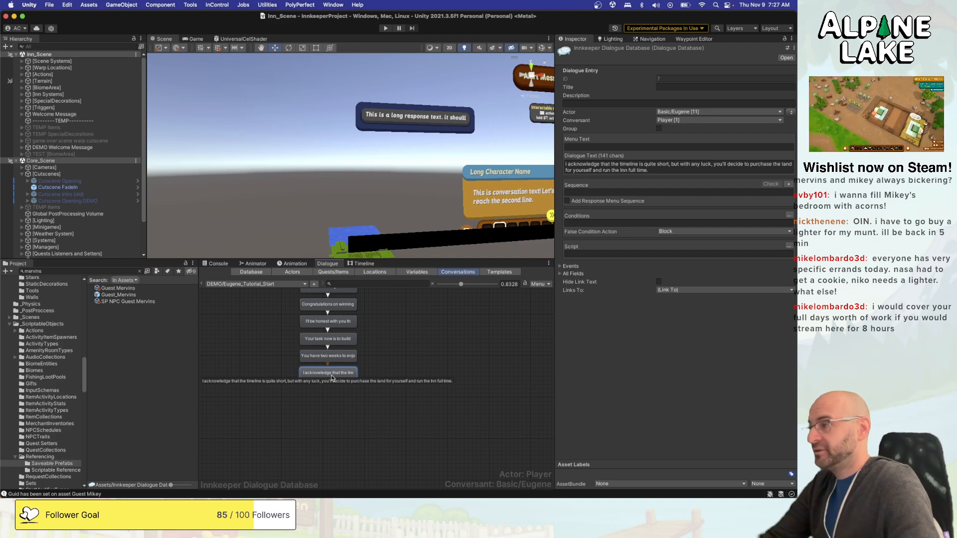
pyautogui.click(405, 370)
pyautogui.scroll(-1, 399, 376)
pyautogui.click(351, 368)
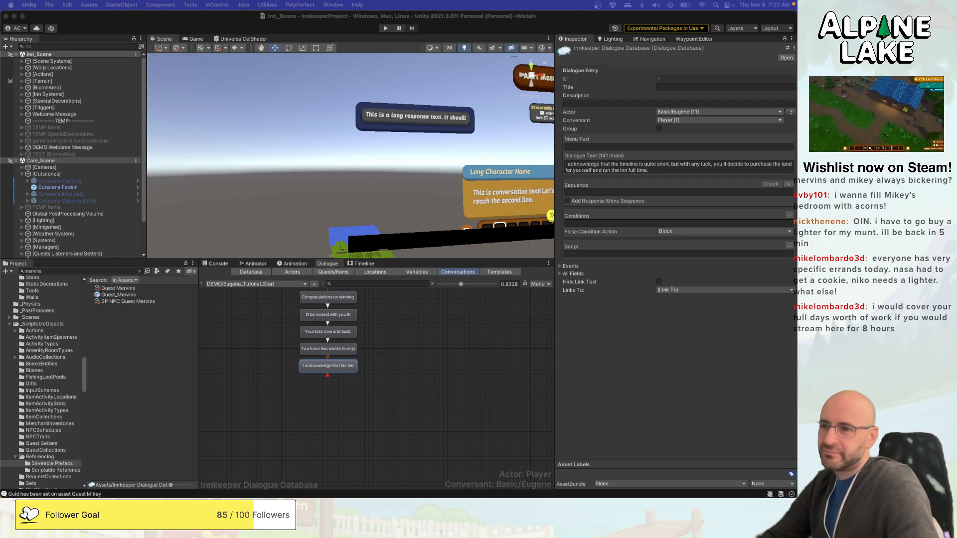
pyautogui.rightClick(350, 371)
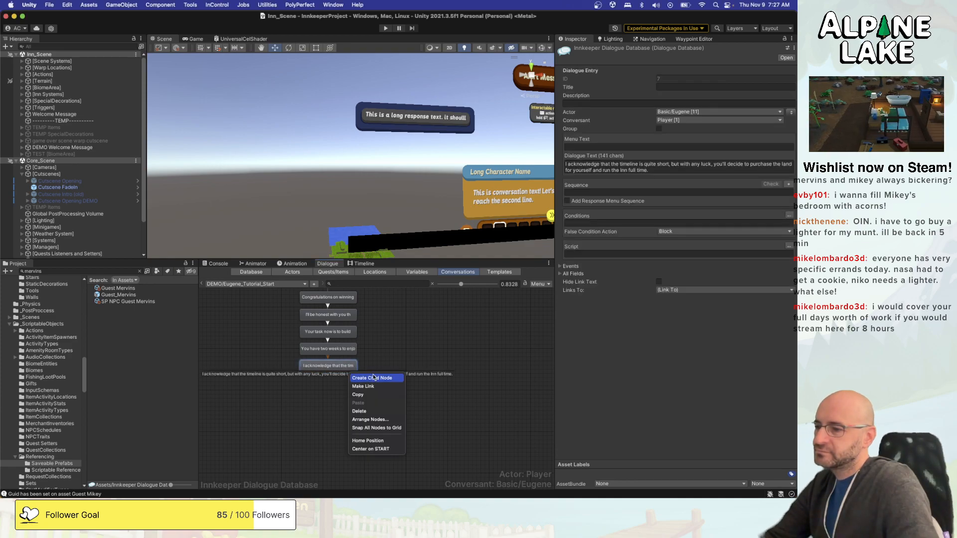
pyautogui.click(375, 378)
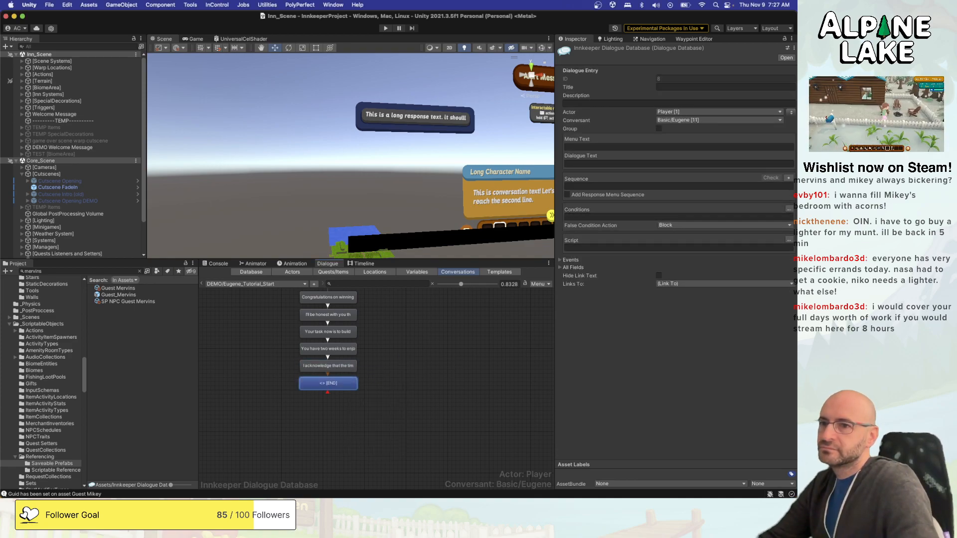
pyautogui.click(792, 112)
pyautogui.click(678, 164)
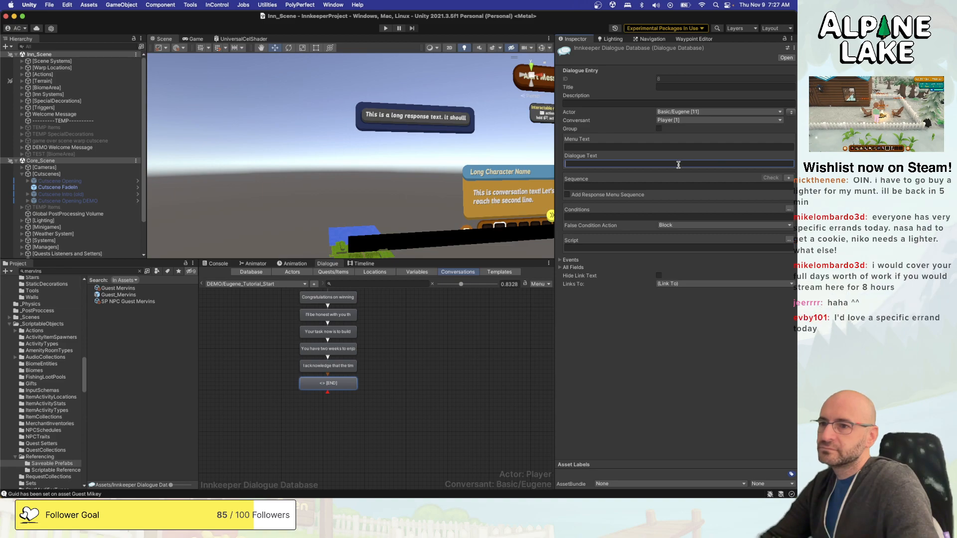
pyautogui.write('Several townsfolk have graciously agreed to donate supplies to get you started.')
pyautogui.press('BackSpace')
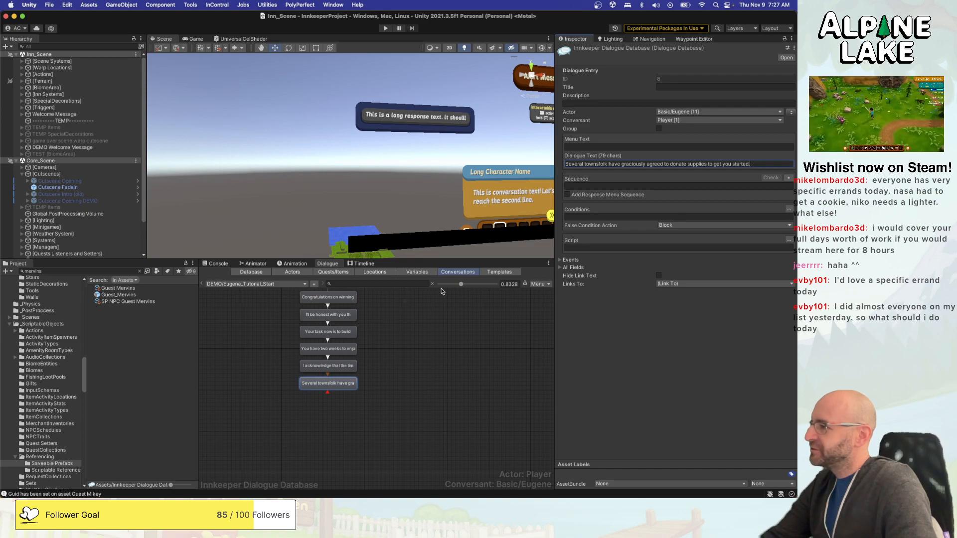
# Add a further Eugene child node with the text "[em4]Carlos[/em4] in town will provide you with some tools and building supplies.".
pyautogui.click(439, 355)
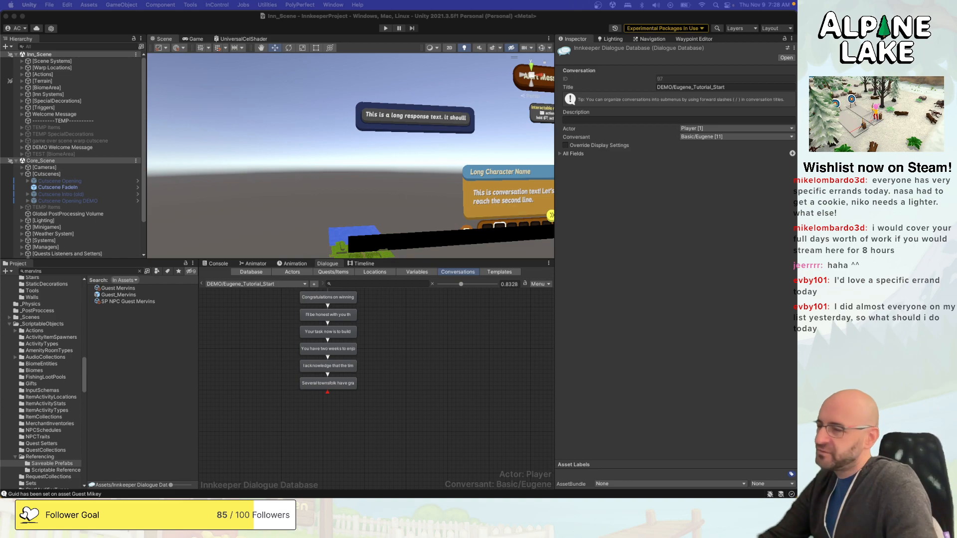
pyautogui.click(449, 363)
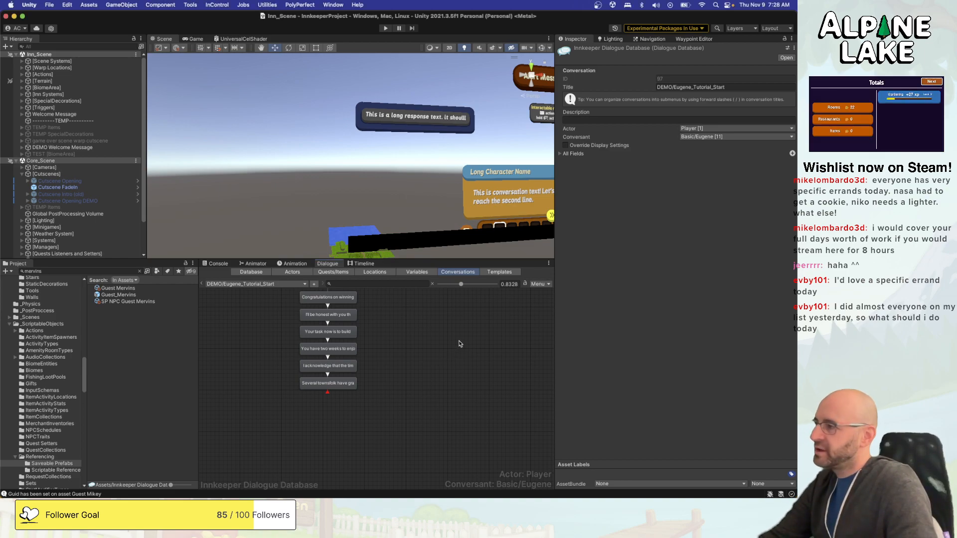
pyautogui.rightClick(333, 385)
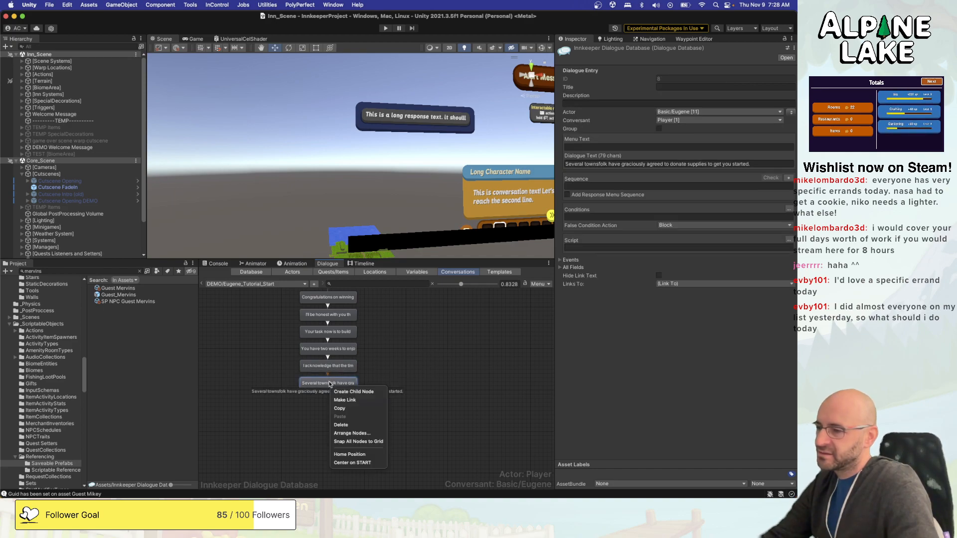
pyautogui.click(337, 392)
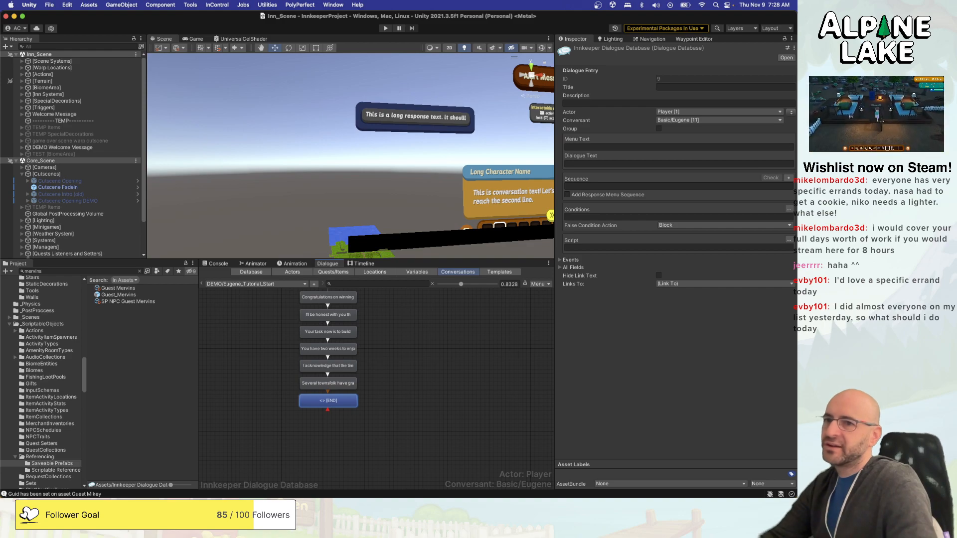
pyautogui.click(792, 112)
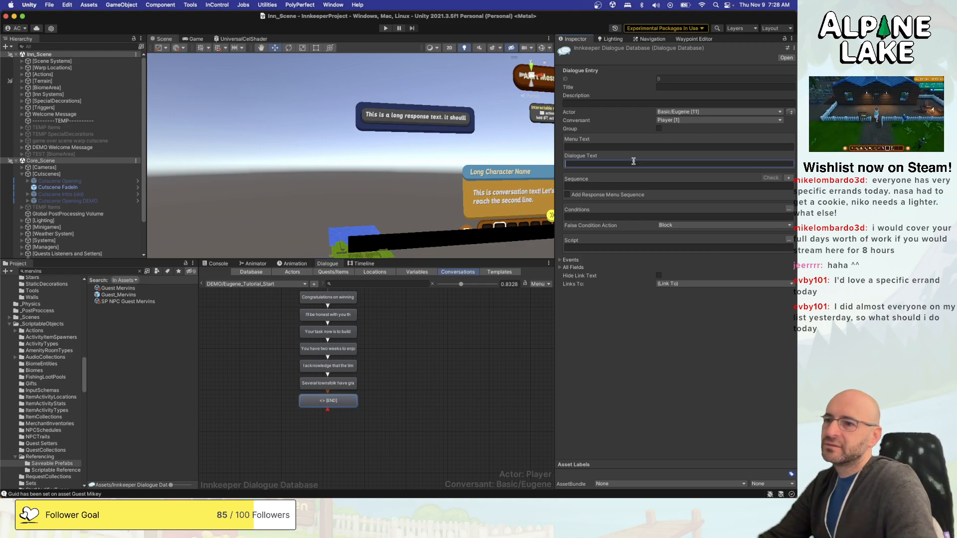
pyautogui.click(634, 163)
pyautogui.write('[em4]Carlos[/em4] in town will provide you with some tools and building supplies.')
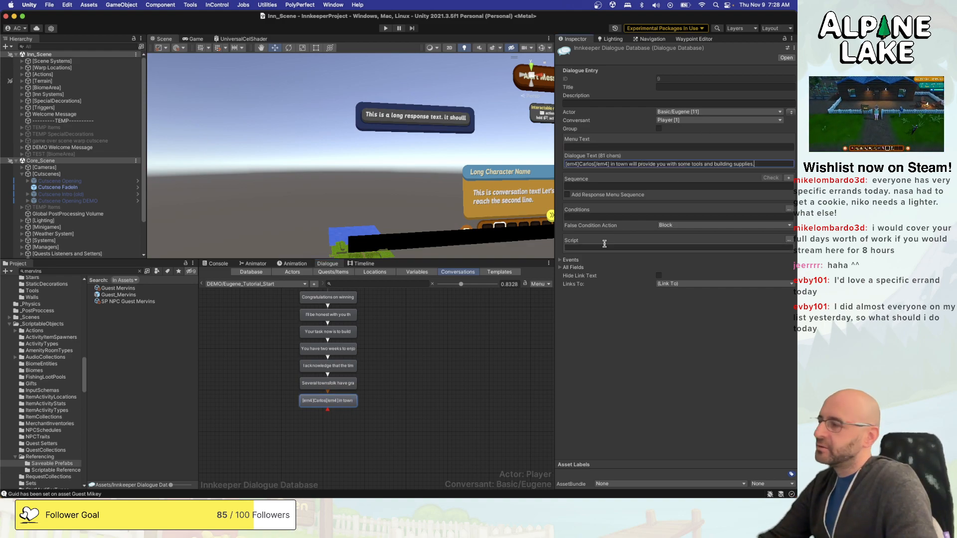
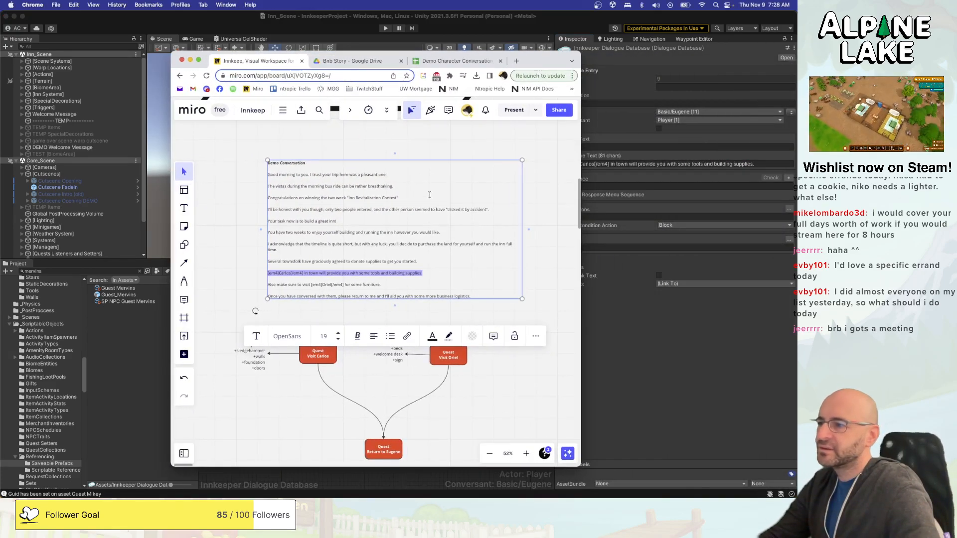
# Switch to the Miro board and examine the park ranger and garden store owner quest branches.
pyautogui.click(245, 249)
pyautogui.scroll(-10, 270, 235)
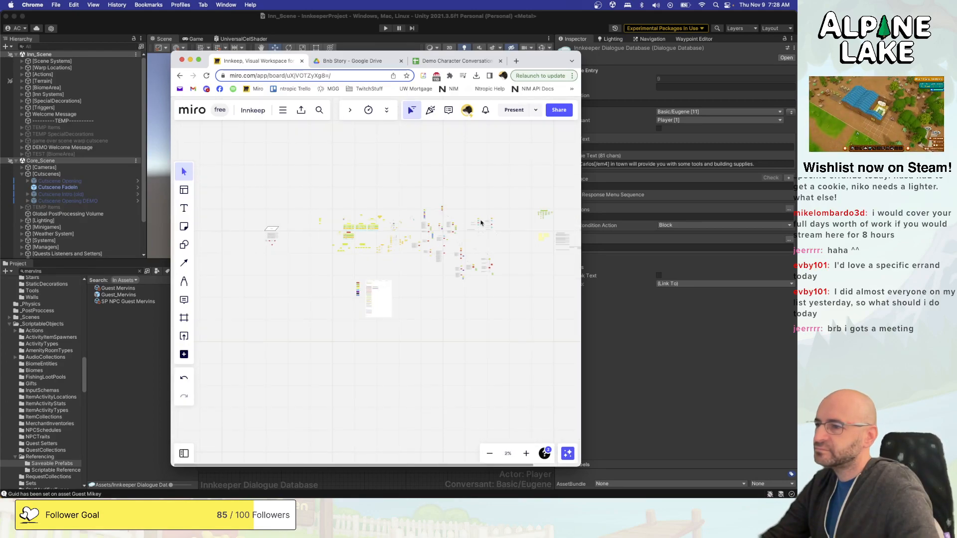
pyautogui.scroll(4, 468, 218)
pyautogui.scroll(5, 457, 217)
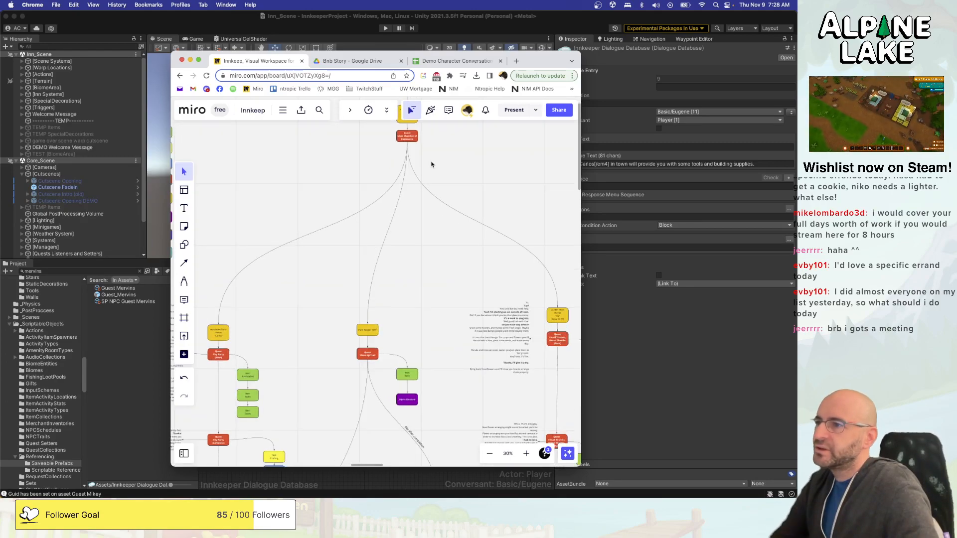
pyautogui.scroll(5, 421, 177)
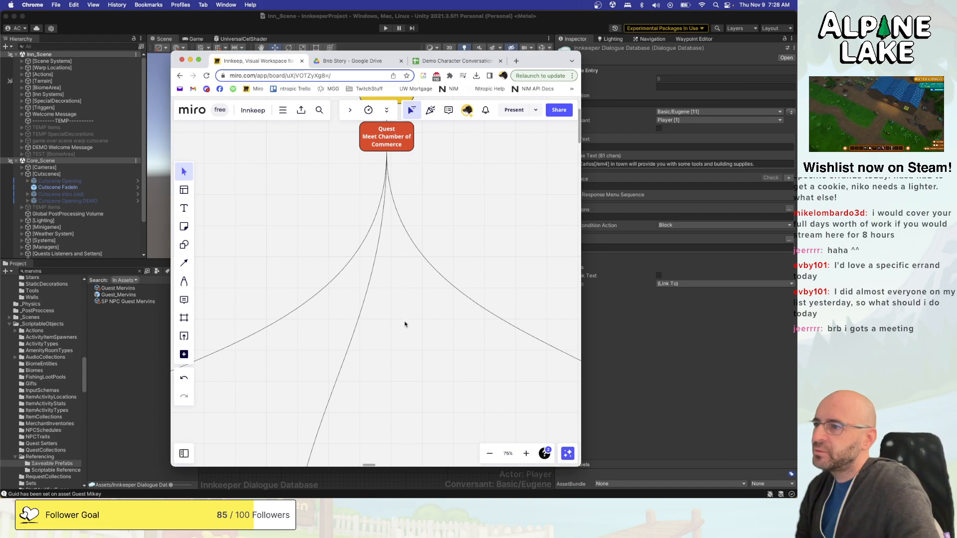
pyautogui.scroll(-5, 405, 325)
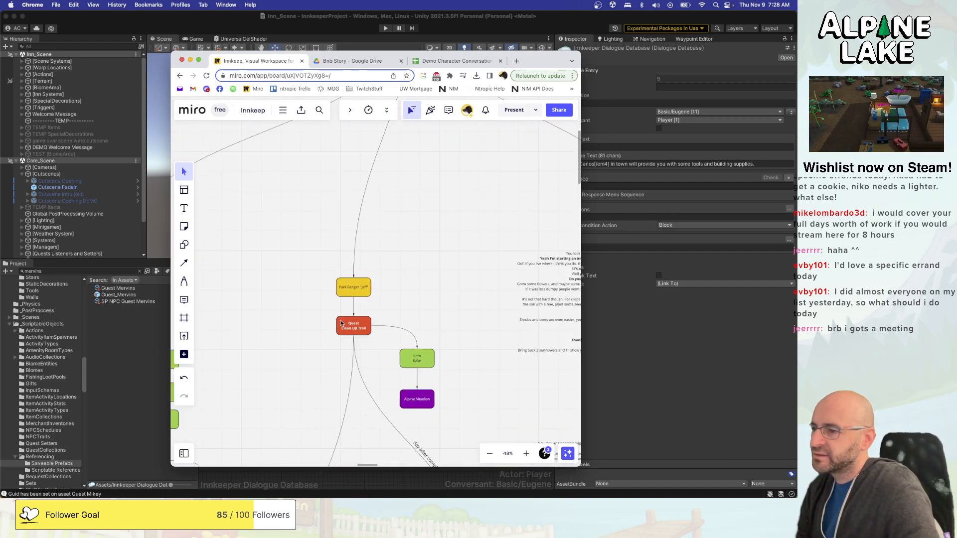
pyautogui.moveTo(327, 292); pyautogui.dragTo(364, 259)
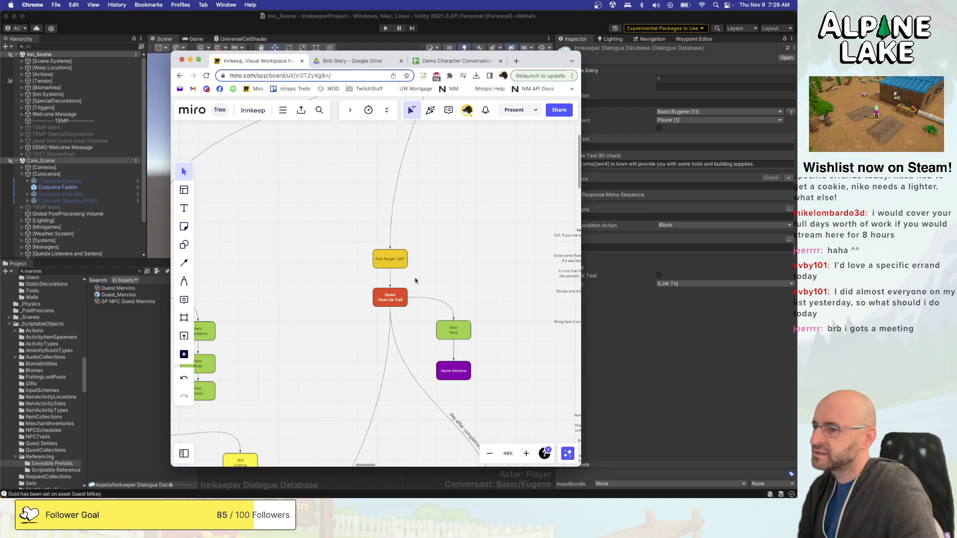
pyautogui.moveTo(464, 262); pyautogui.dragTo(291, 275)
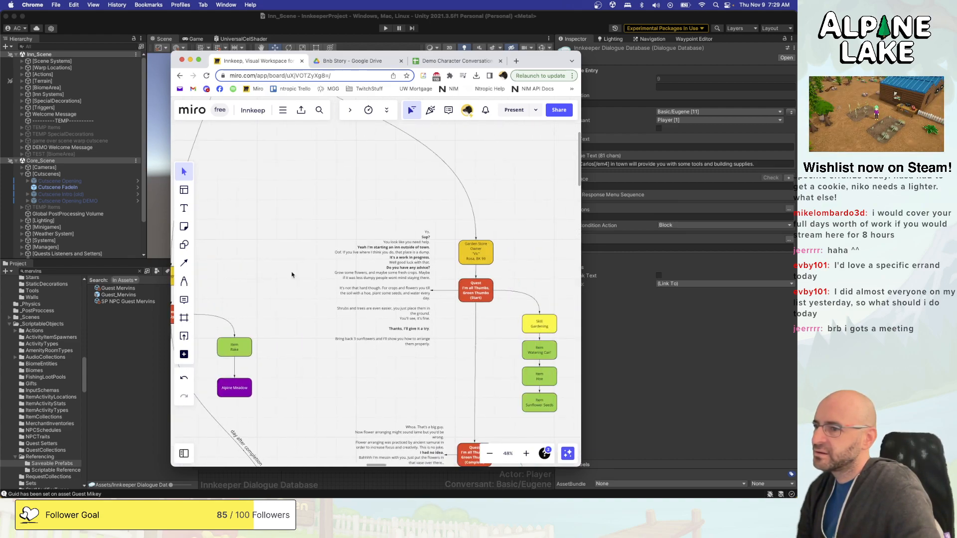
pyautogui.moveTo(537, 266); pyautogui.dragTo(514, 263)
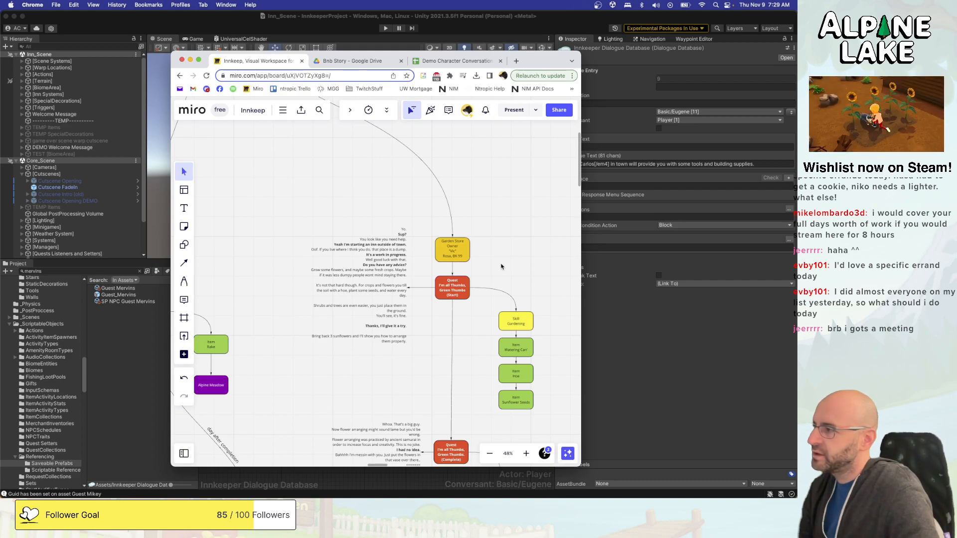
pyautogui.scroll(-5, 502, 267)
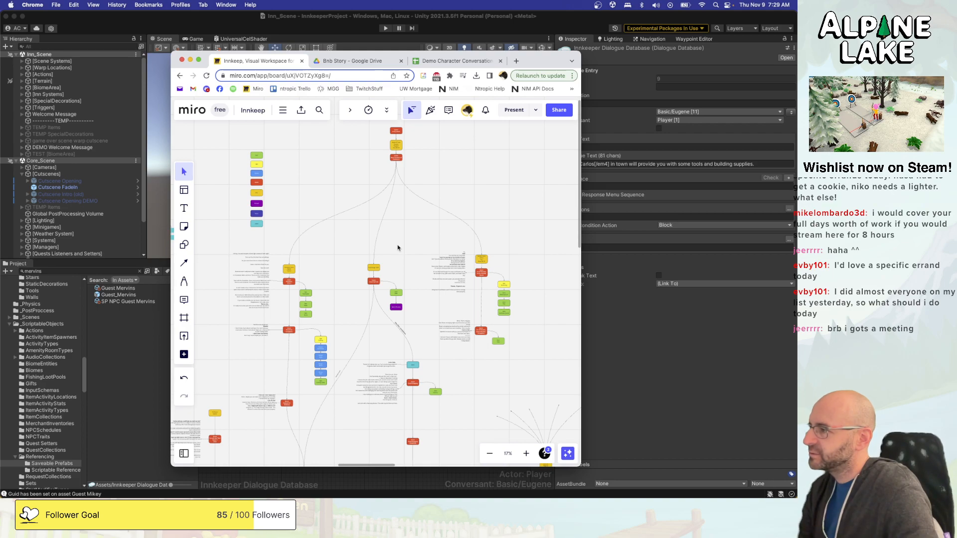
# Examine the hardware store owner Carlos's Pity Party quest, its dialogue text and its reward items on the board.
pyautogui.scroll(5, 413, 253)
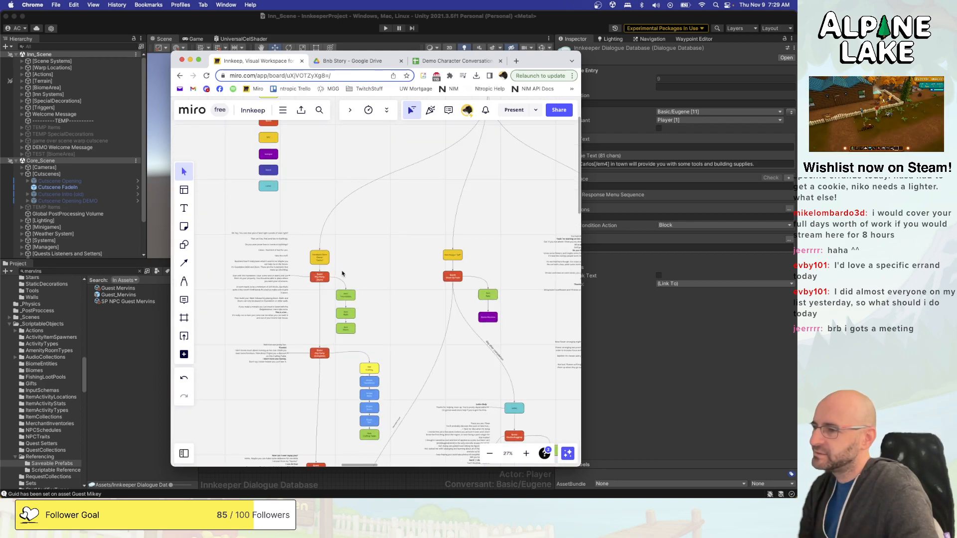
pyautogui.moveTo(342, 274); pyautogui.dragTo(430, 272, button='middle')
pyautogui.scroll(5, 340, 280)
pyautogui.moveTo(484, 237); pyautogui.dragTo(448, 256, button='middle')
pyautogui.scroll(2, 420, 257)
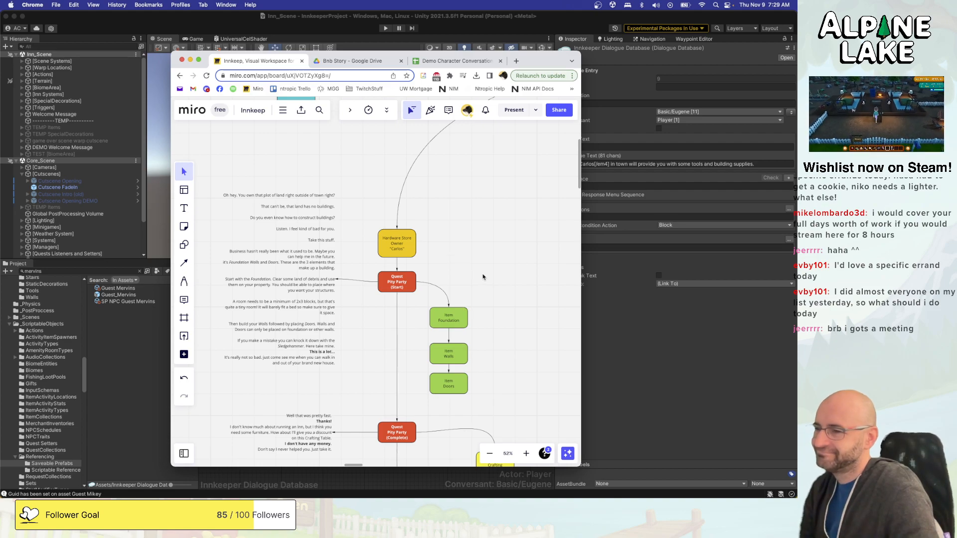
pyautogui.moveTo(487, 295); pyautogui.dragTo(488, 256, button='middle')
pyautogui.scroll(-1, 487, 257)
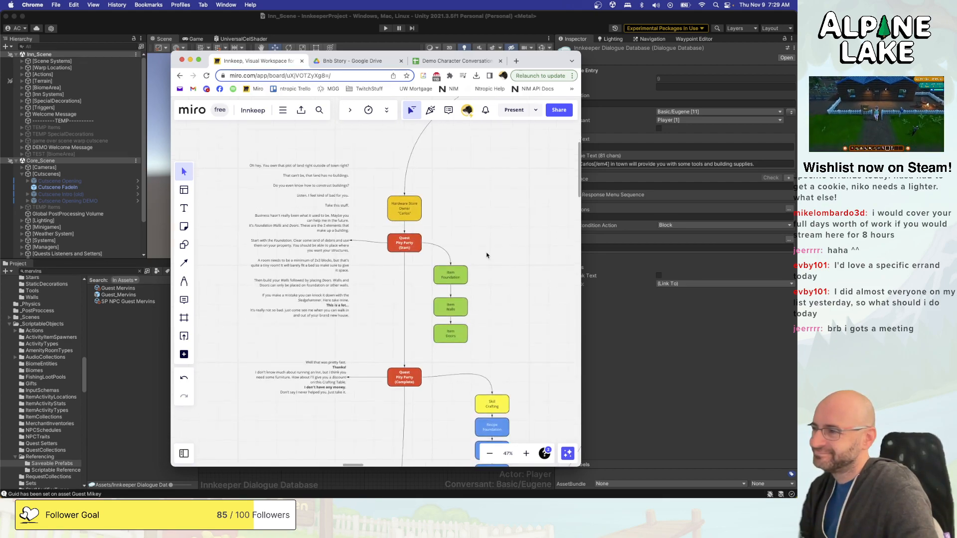
# Trace the quest branches back up to Meet Chamber of Commerce and shift that box slightly down from Eugene's card.
pyautogui.moveTo(487, 301); pyautogui.dragTo(304, 297, button='middle')
pyautogui.scroll(-3, 475, 250)
pyautogui.scroll(-2, 305, 301)
pyautogui.moveTo(446, 269); pyautogui.dragTo(363, 318, button='middle')
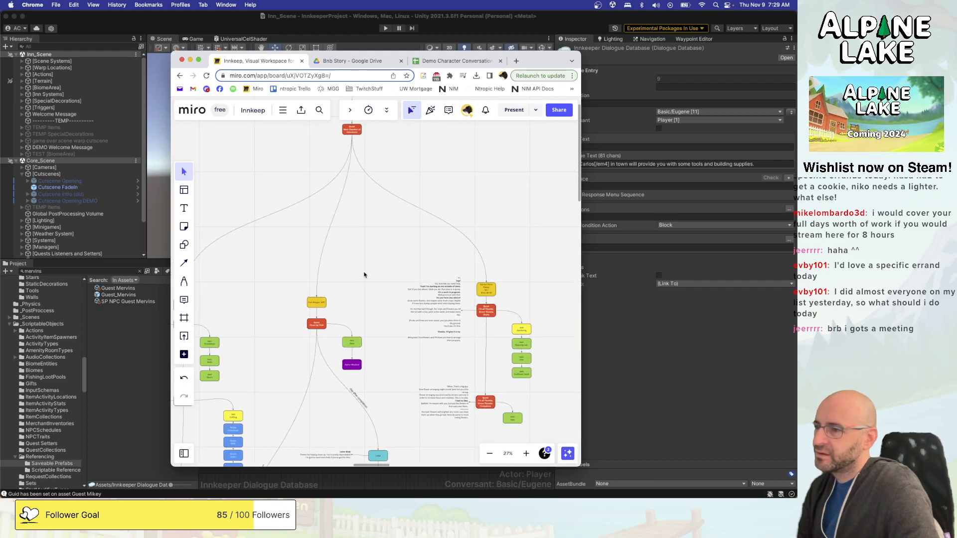
pyautogui.scroll(3, 363, 239)
pyautogui.scroll(3, 363, 219)
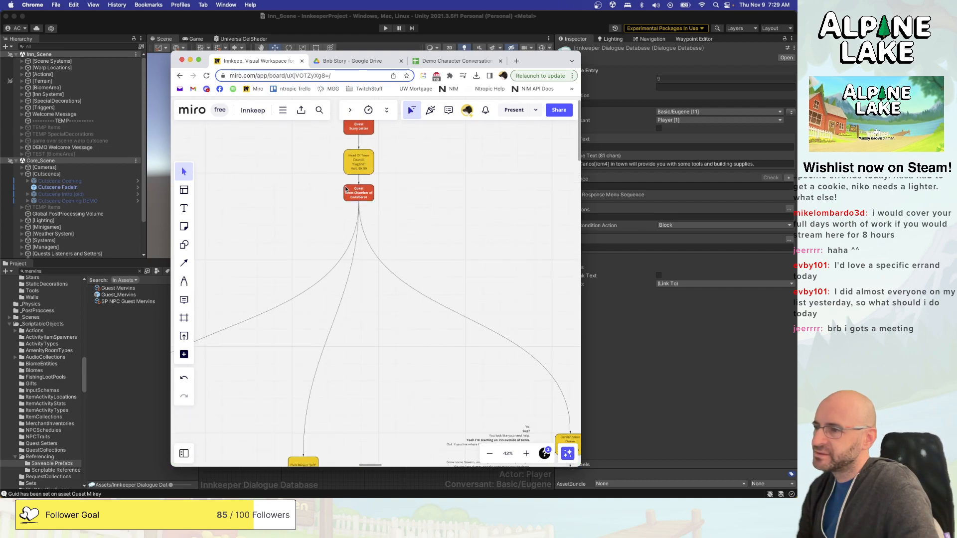
pyautogui.scroll(2, 352, 200)
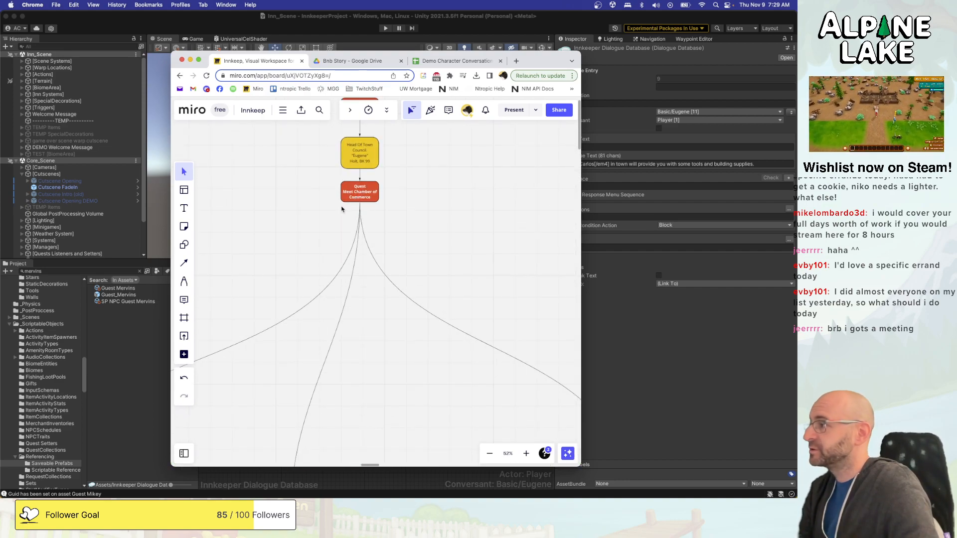
pyautogui.moveTo(357, 192); pyautogui.dragTo(358, 201)
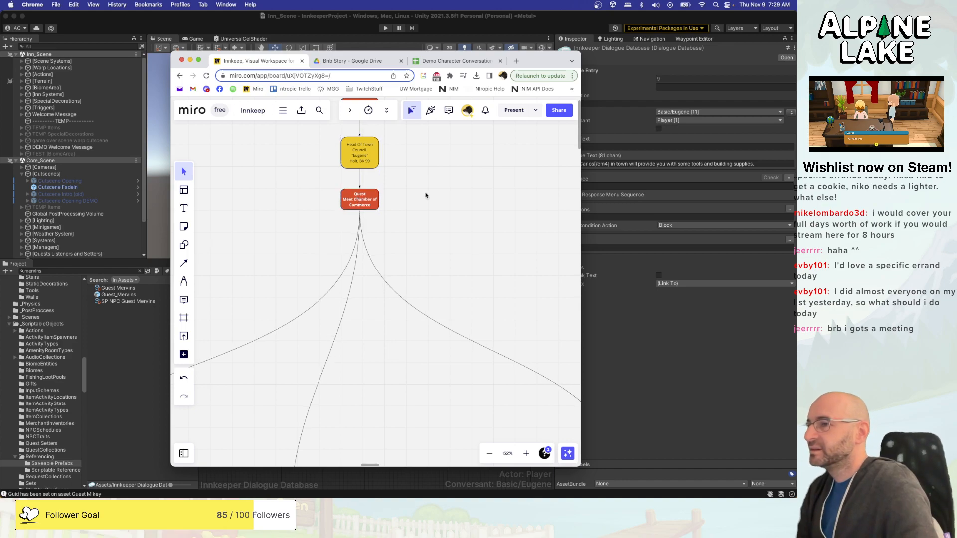
pyautogui.moveTo(530, 65); pyautogui.dragTo(956, 83)
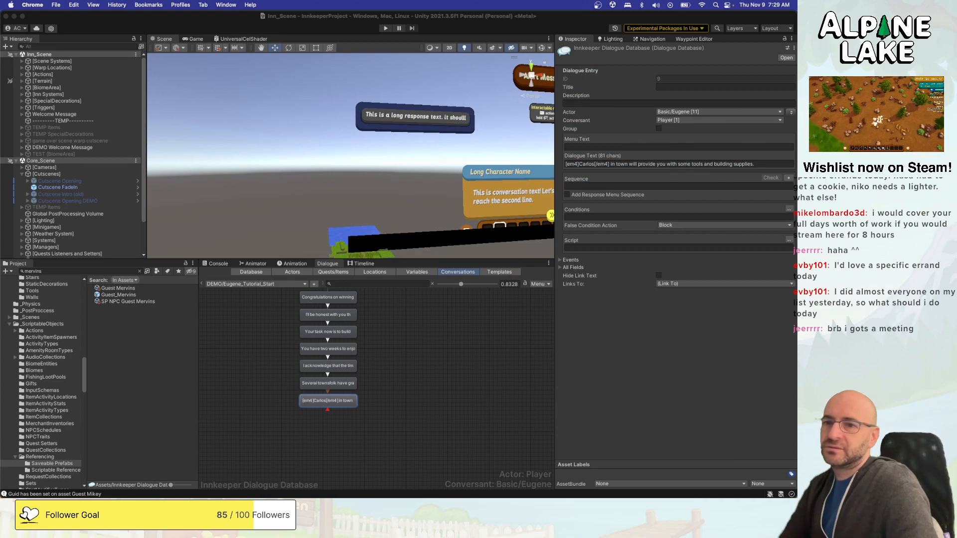
# Back in Unity, add a child node below the Carlos line, spoken by Eugene: "Also make sure to visit [em4]Oriel[/em4] for some furniture.".
pyautogui.click(468, 350)
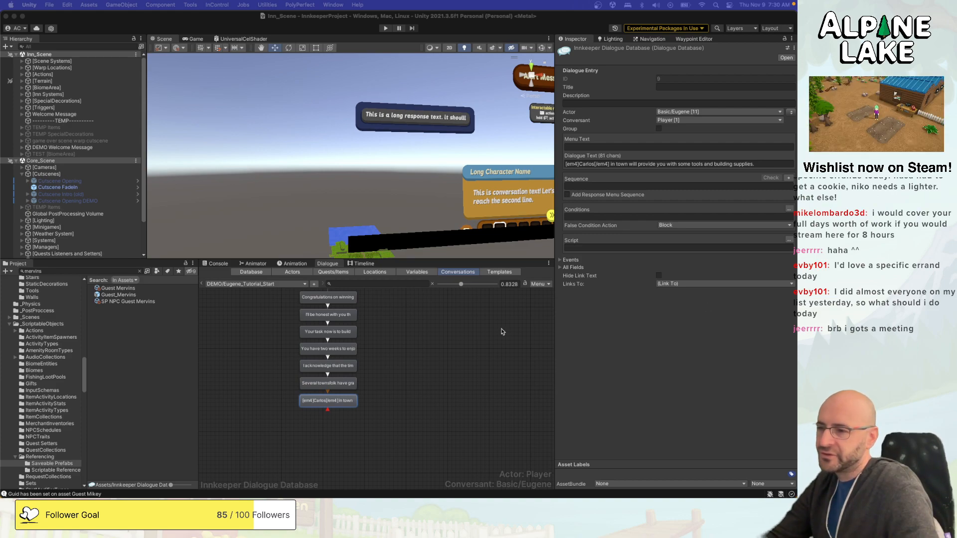
pyautogui.scroll(-1, 411, 376)
pyautogui.rightClick(340, 387)
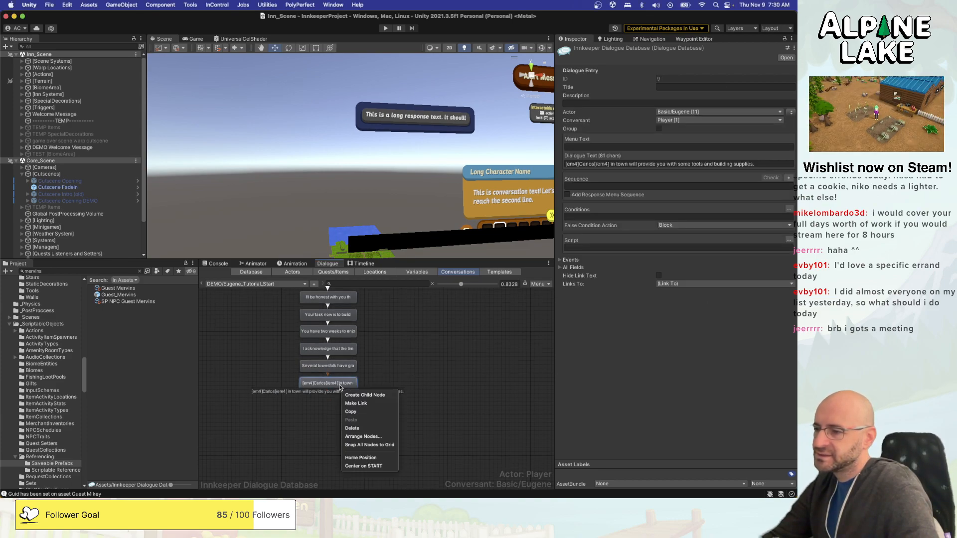
pyautogui.click(351, 396)
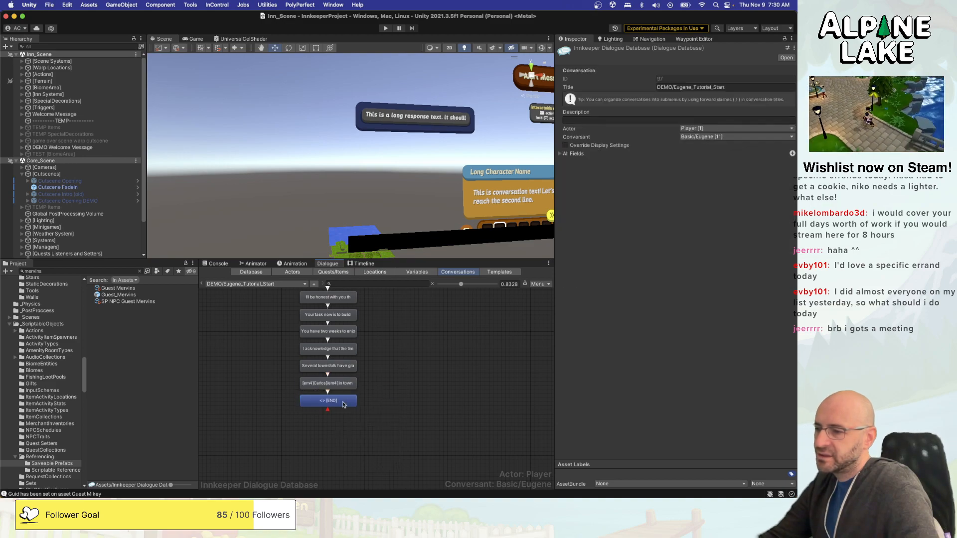
pyautogui.click(791, 113)
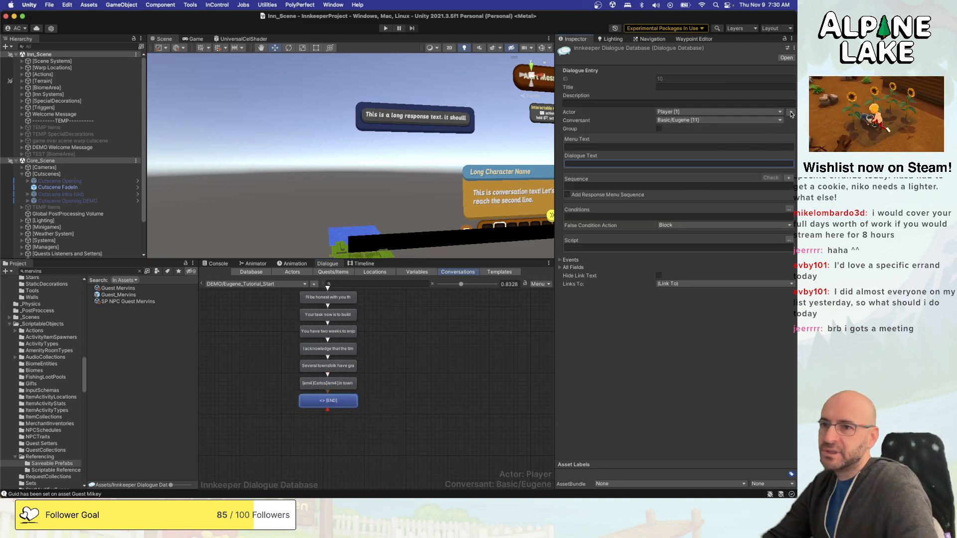
pyautogui.write('Also make sure to visit [em4]Oriel[/em4] for some furniture.')
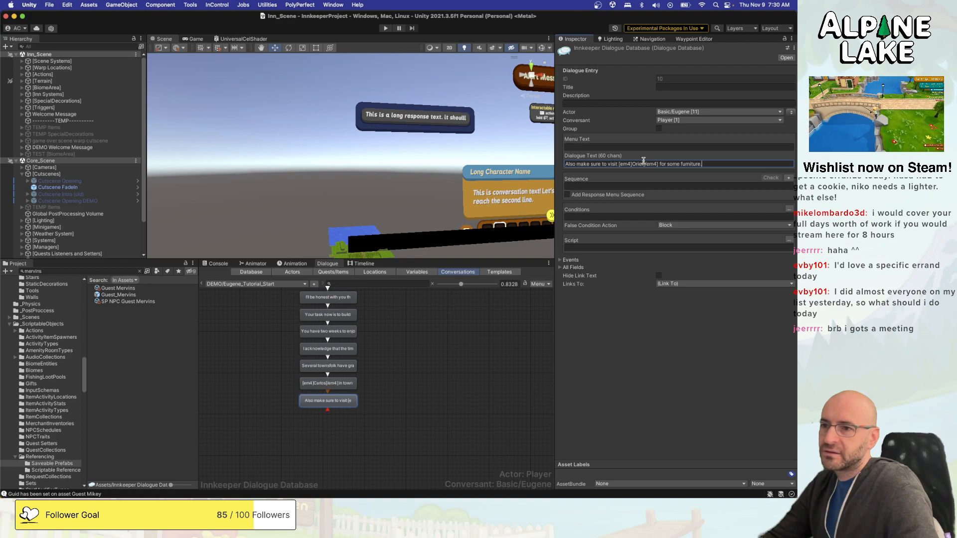
pyautogui.press('super+a')
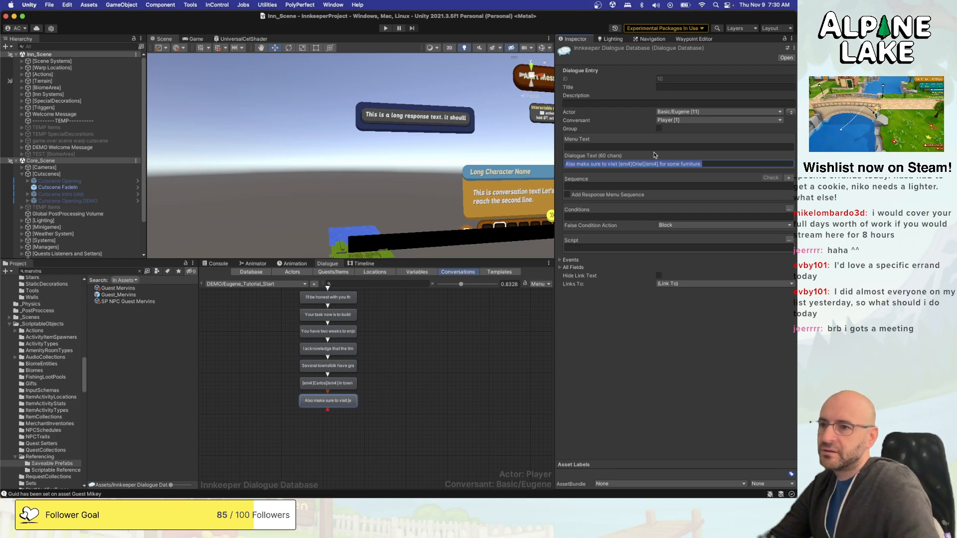
# Rewrite the last node's dialogue text as "Also here's a list of other notable business leaders you should meet.".
pyautogui.press('Left')
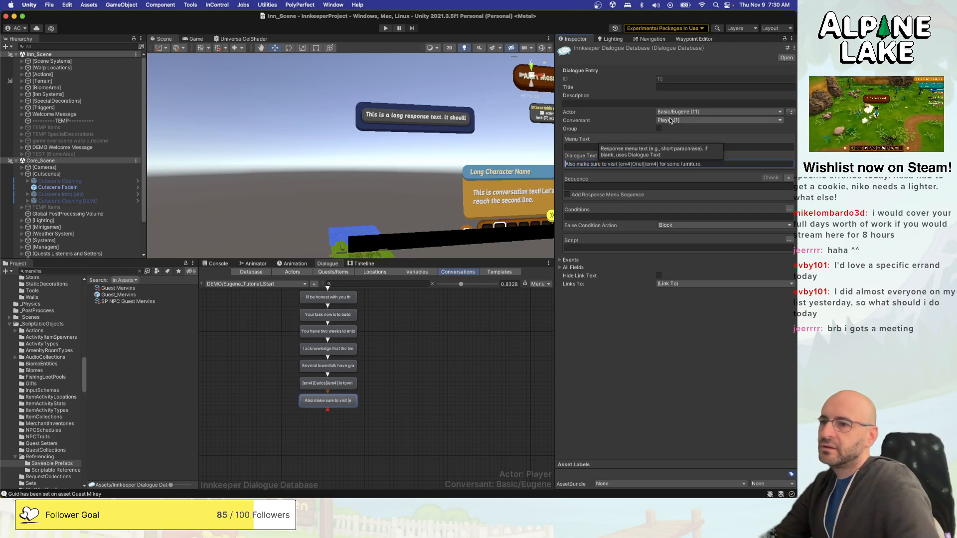
pyautogui.press('Right')
pyautogui.press('Right')
pyautogui.press('Right')
pyautogui.press('Right')
pyautogui.press('Right')
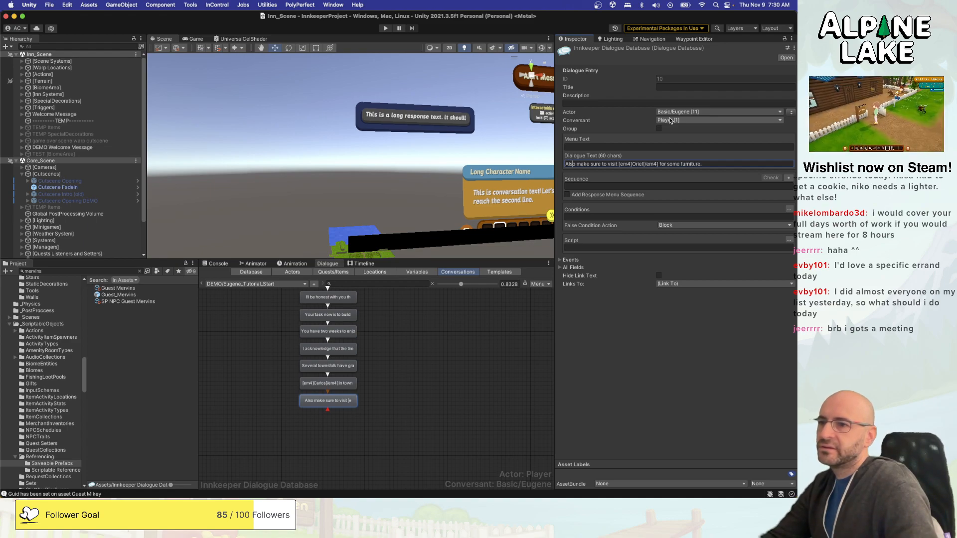
pyautogui.press('super+shift+Right')
pyautogui.write("here's a list of ")
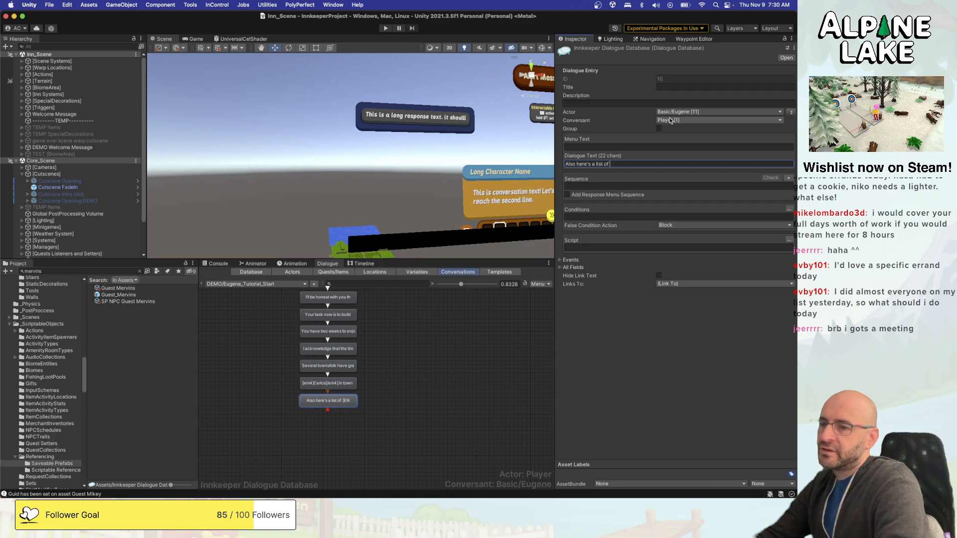
pyautogui.write('other notable')
pyautogui.press('BackSpace')
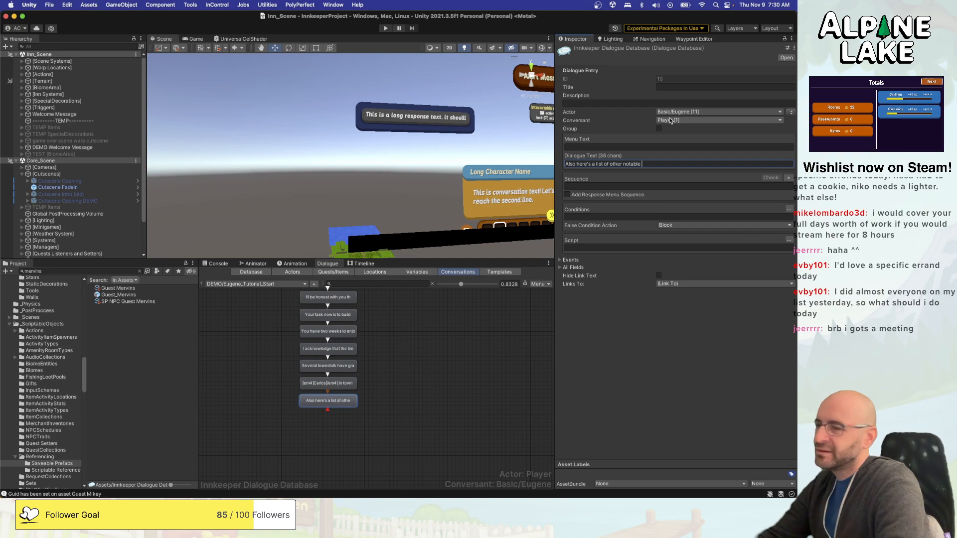
pyautogui.write('business le')
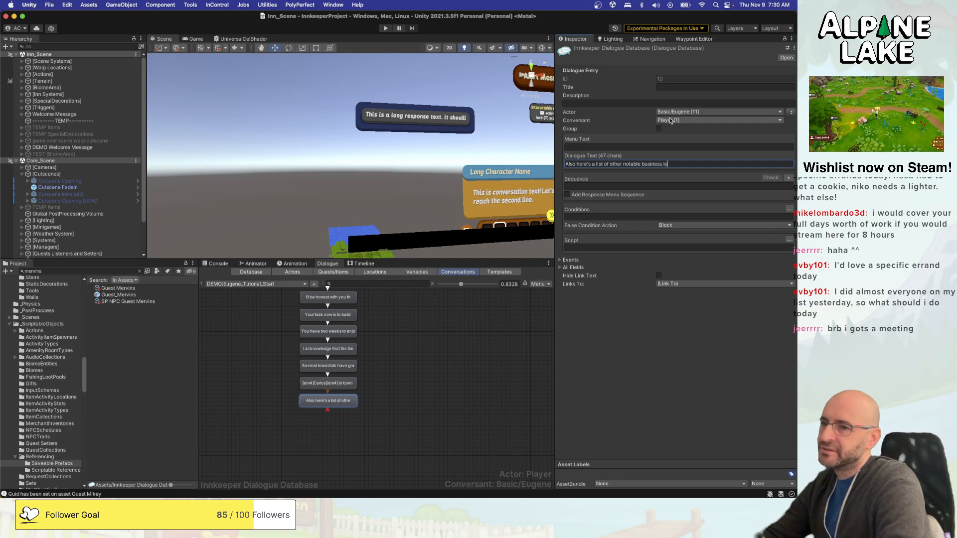
pyautogui.write('aders to make')
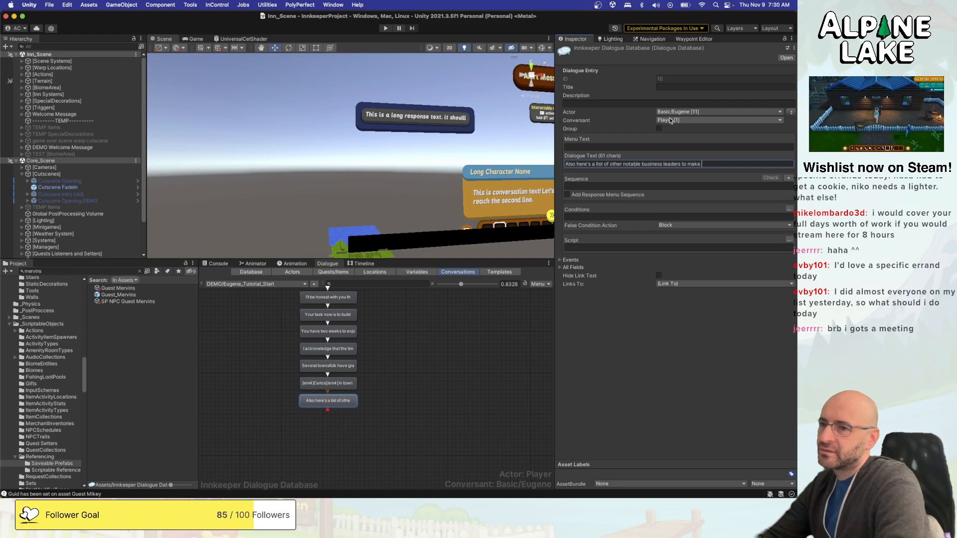
pyautogui.press('BackSpace')
pyautogui.press('BackSpace')
pyautogui.press('BackSpace')
pyautogui.press('BackSpace')
pyautogui.press('BackSpace')
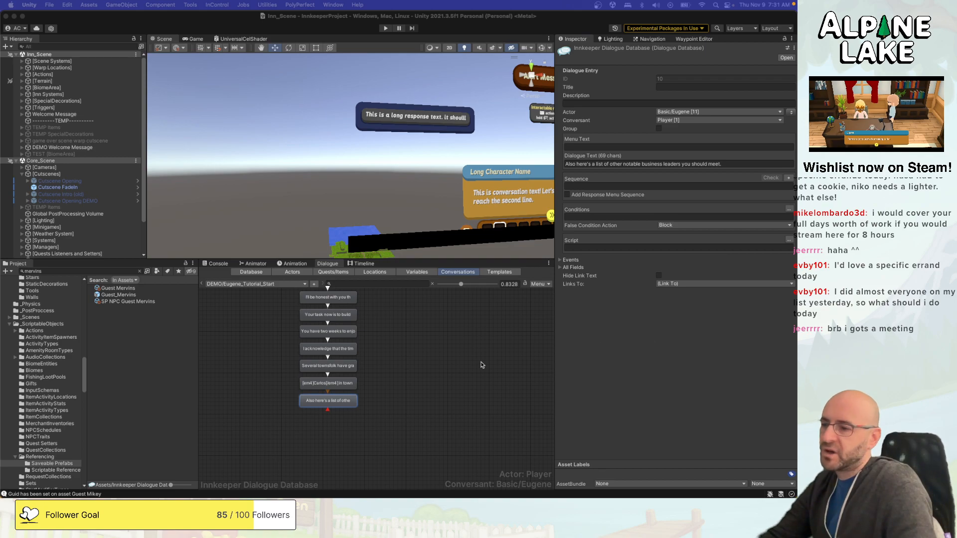
# Add a child node spoken by Eugene: "Once you have conversed with them, please return to me and I'll aid you with some more business logistics.".
pyautogui.rightClick(348, 406)
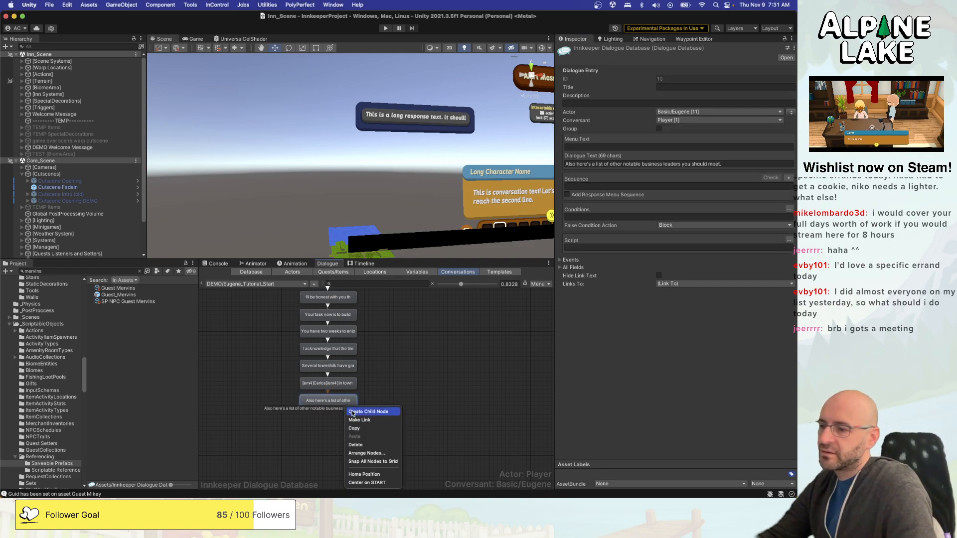
pyautogui.click(353, 412)
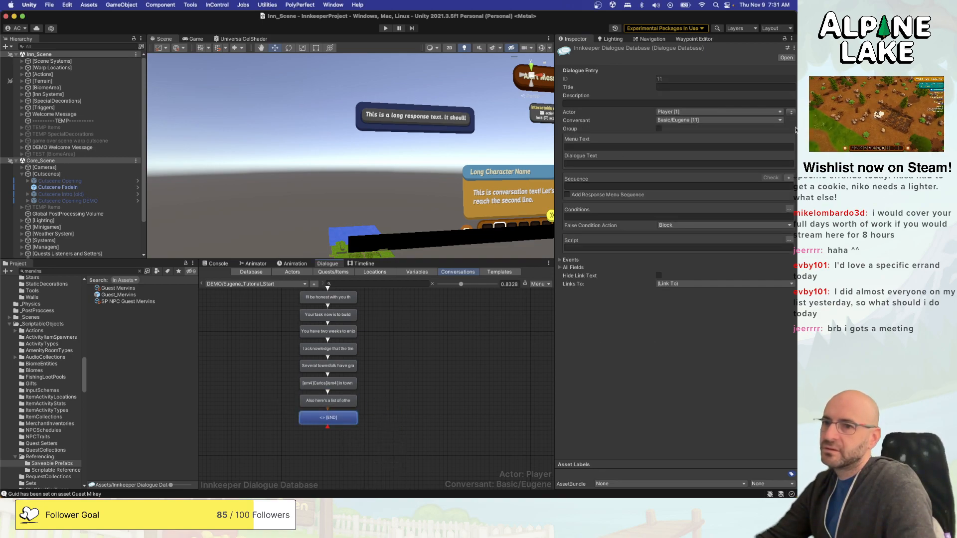
pyautogui.click(663, 163)
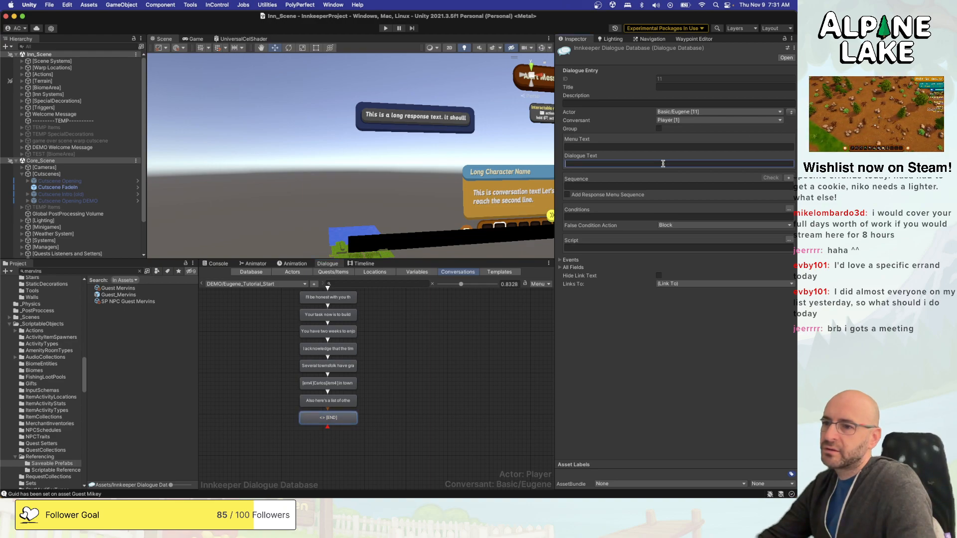
pyautogui.write("Once you have conversed with them, please return to me and I'll aid you with some more business logistics.")
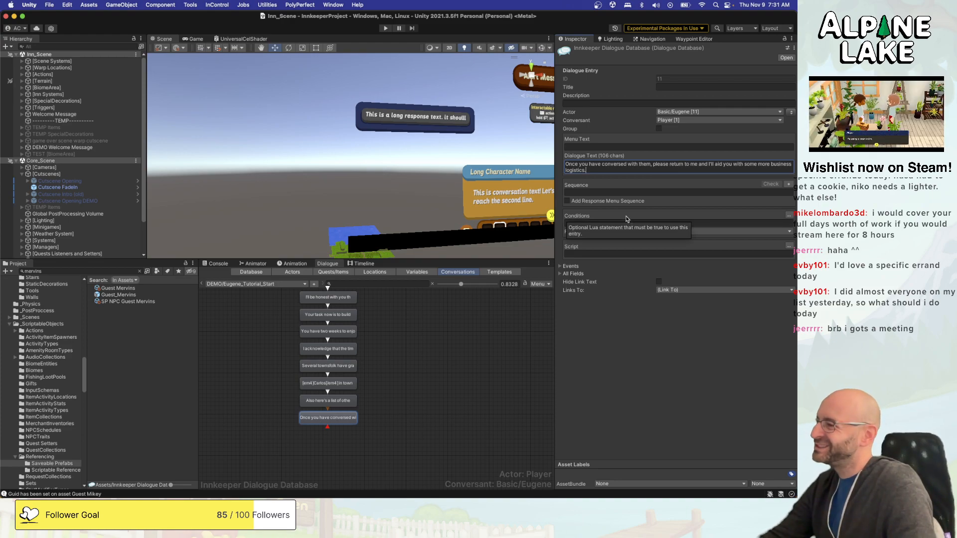
pyautogui.click(474, 346)
pyautogui.scroll(-1, 469, 352)
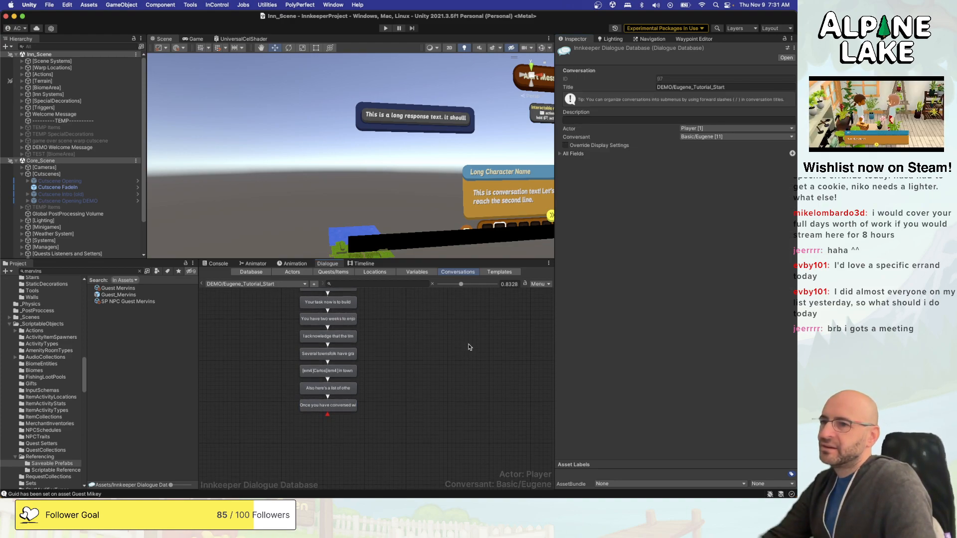
# Review the finished Eugene conversation chain and examine the Meet The Neighbors quest's entries in the dialogue database.
pyautogui.scroll(-1, 399, 362)
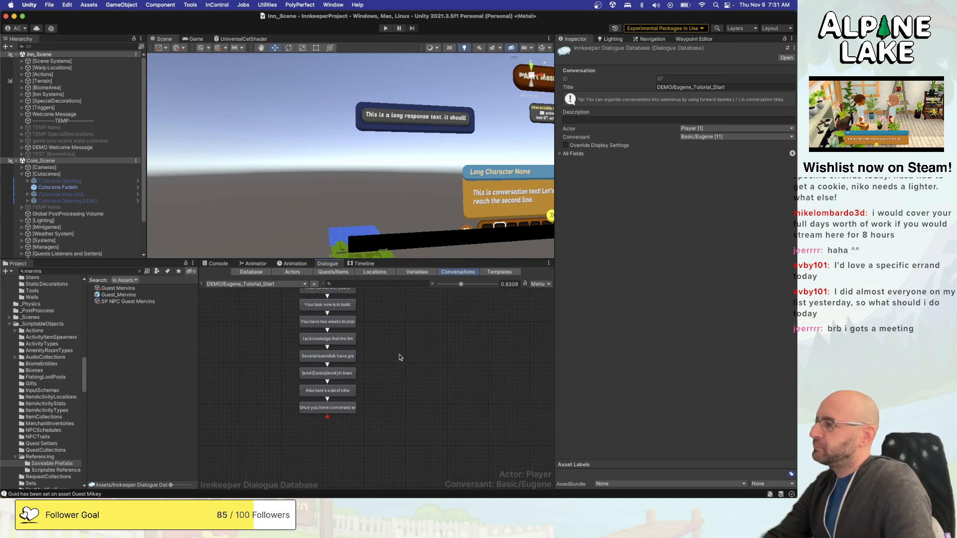
pyautogui.scroll(-5, 402, 369)
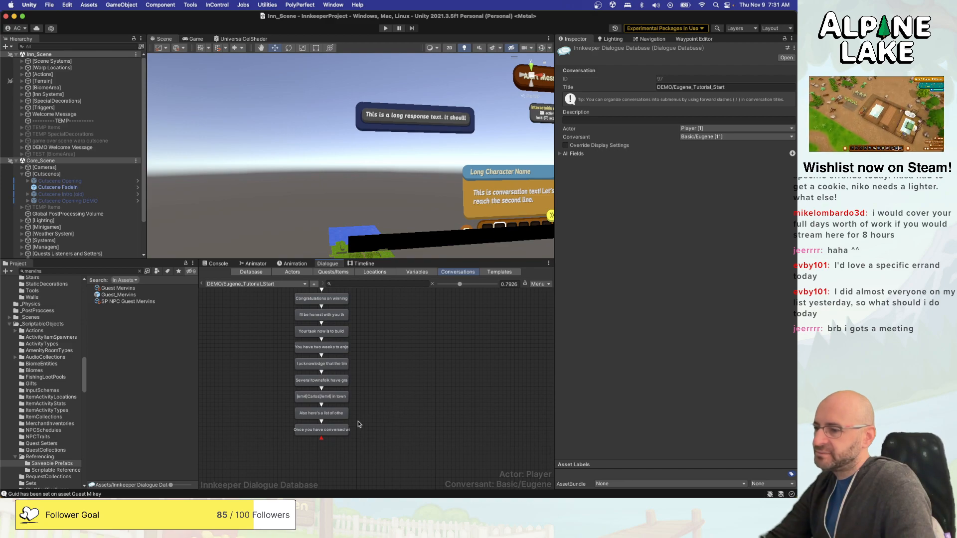
pyautogui.click(341, 430)
pyautogui.click(358, 398)
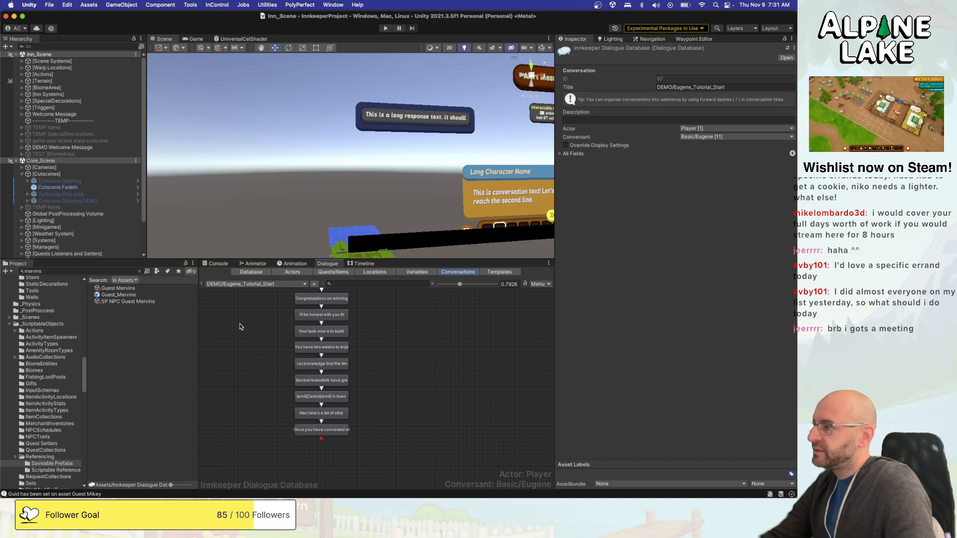
pyautogui.click(135, 273)
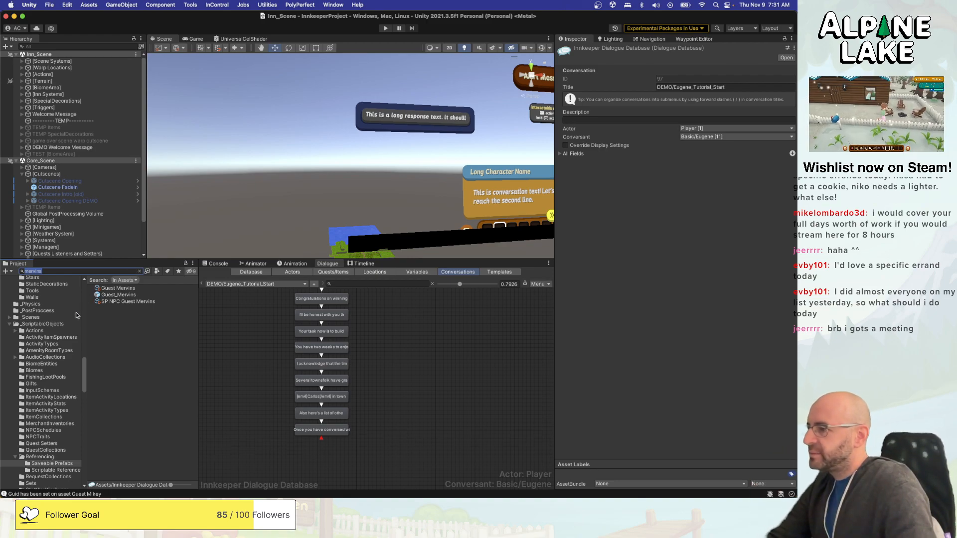
pyautogui.click(313, 431)
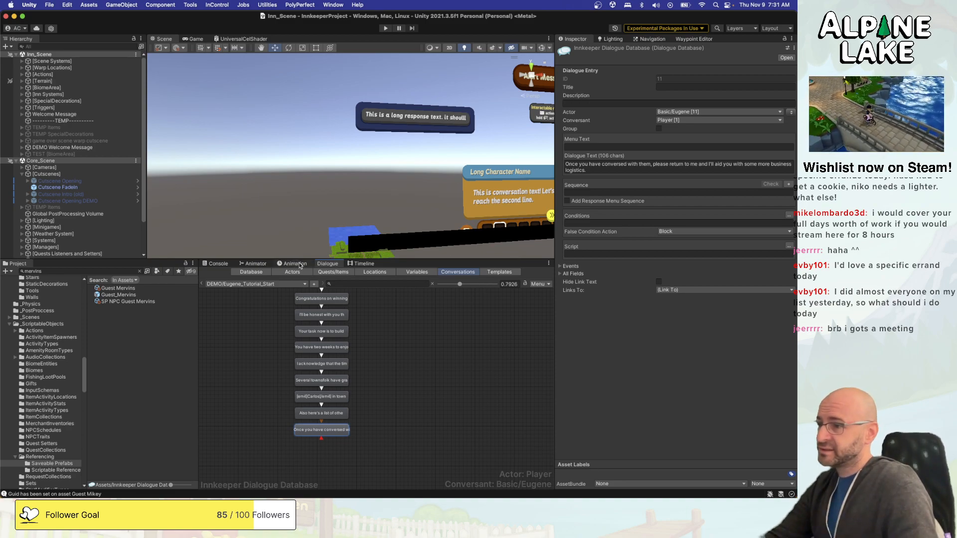
pyautogui.click(315, 273)
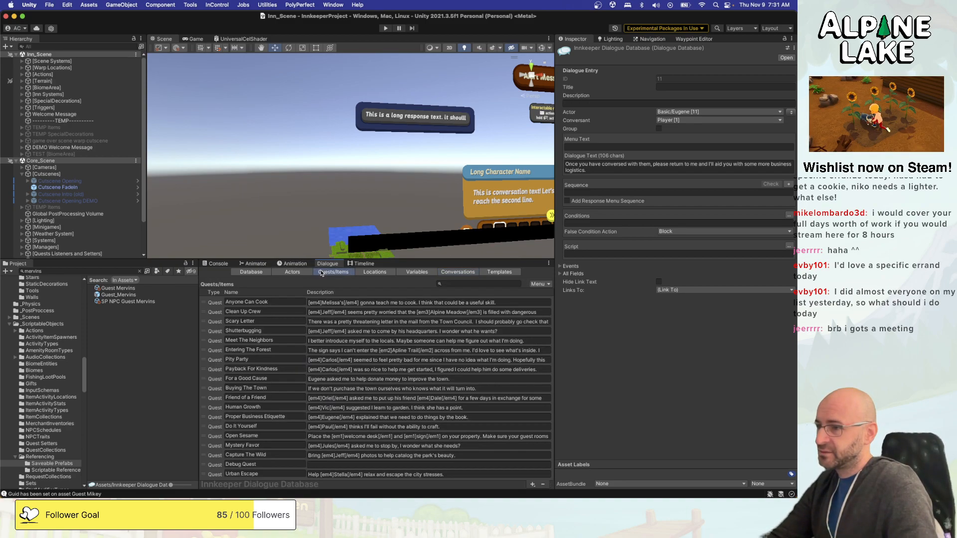
pyautogui.click(273, 340)
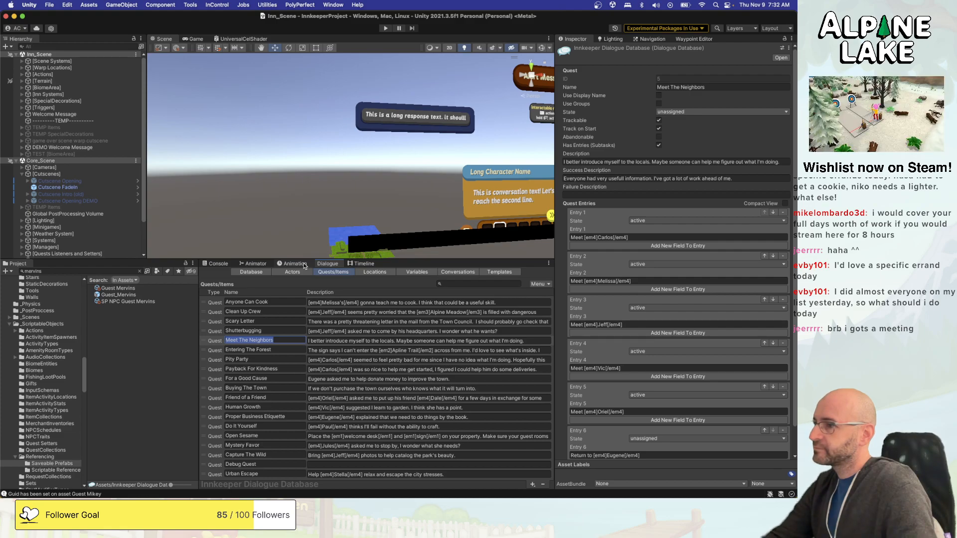
# Bring up the timeline of the Cutscene Opening DEMO object and open its Cutscene script in Visual Studio.
pyautogui.click(295, 264)
pyautogui.click(256, 264)
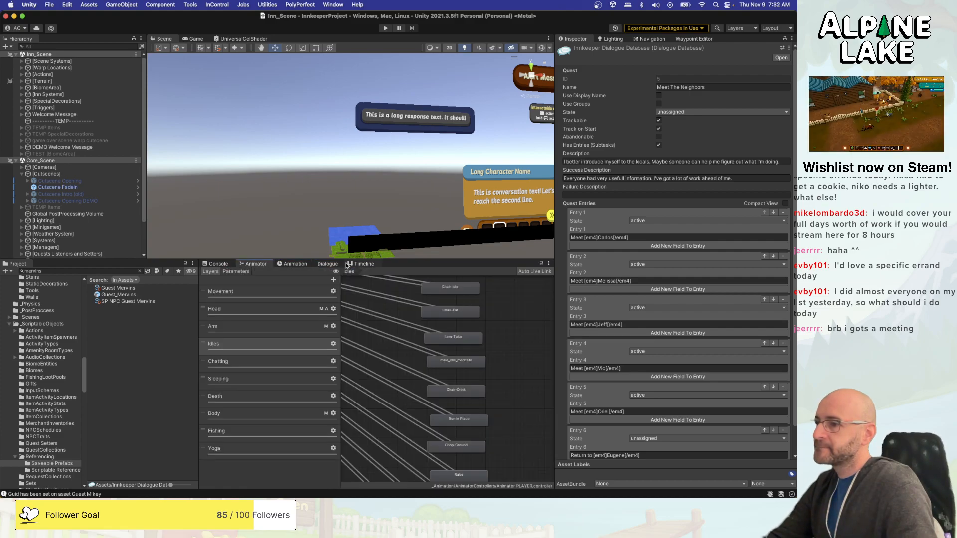
pyautogui.click(363, 264)
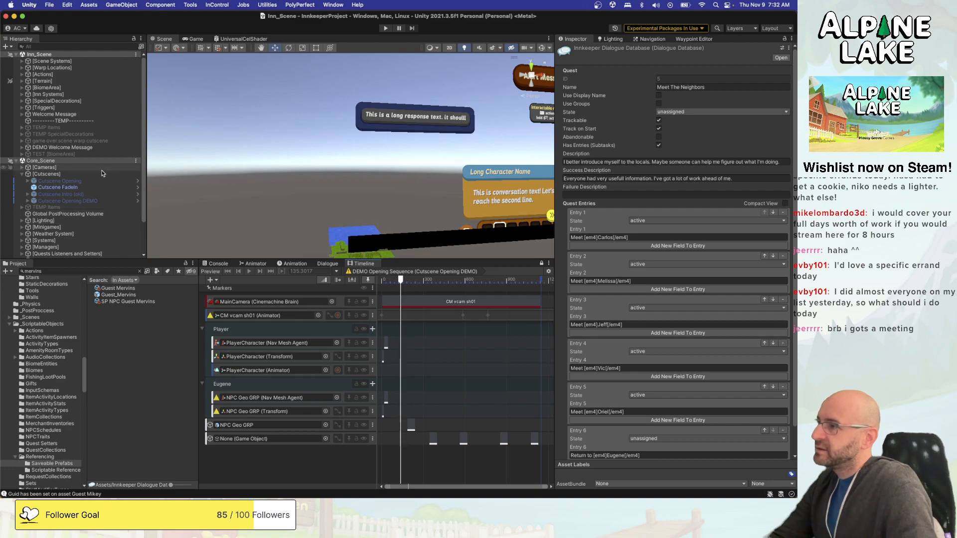
pyautogui.click(99, 202)
pyautogui.scroll(-5, 620, 305)
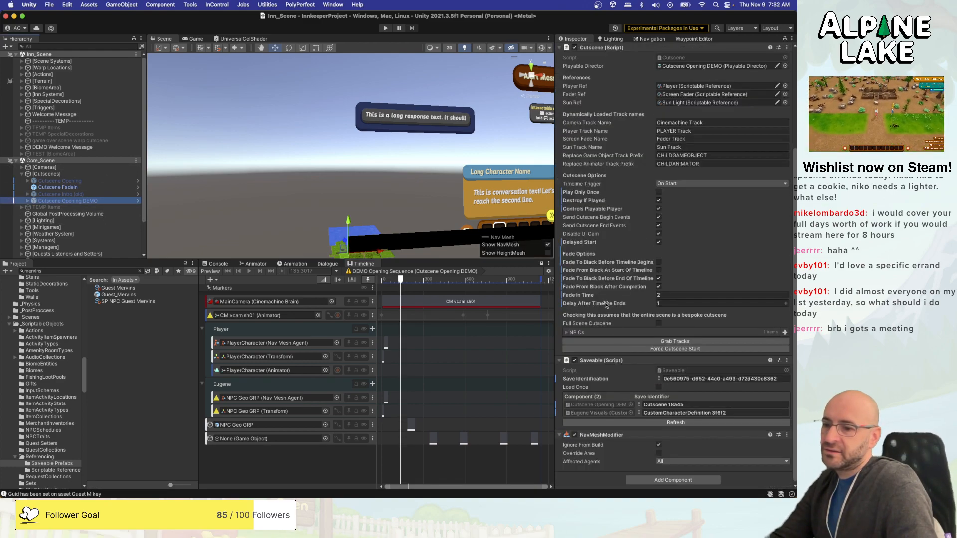
pyautogui.scroll(3, 590, 263)
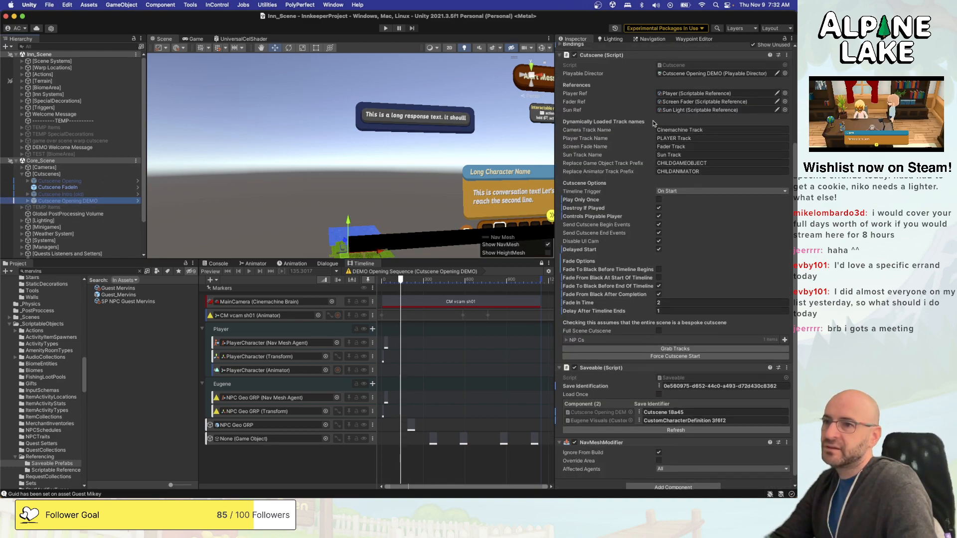
pyautogui.doubleClick(678, 90)
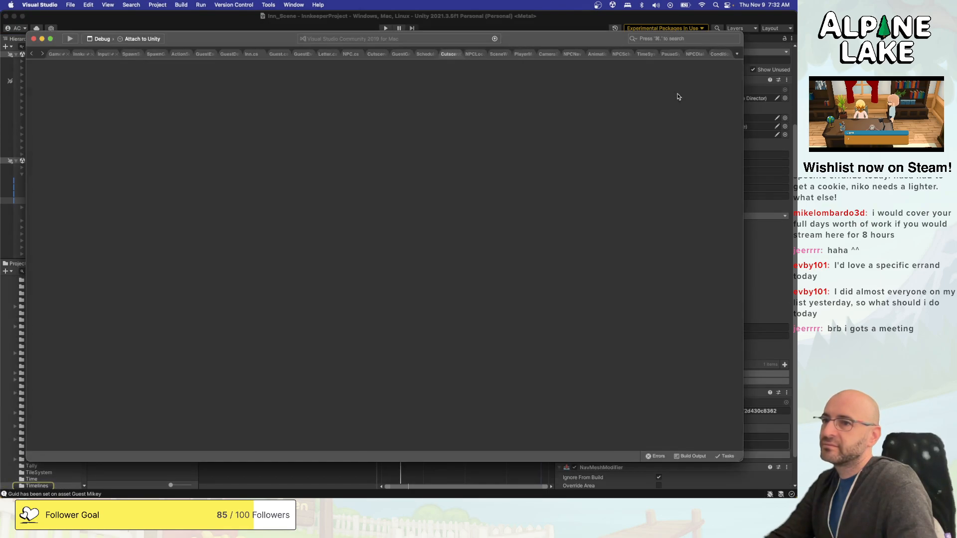
# Examine the Cutscene script's references, track names, cutscene options, fade options and initialization code.
pyautogui.scroll(20, 264, 220)
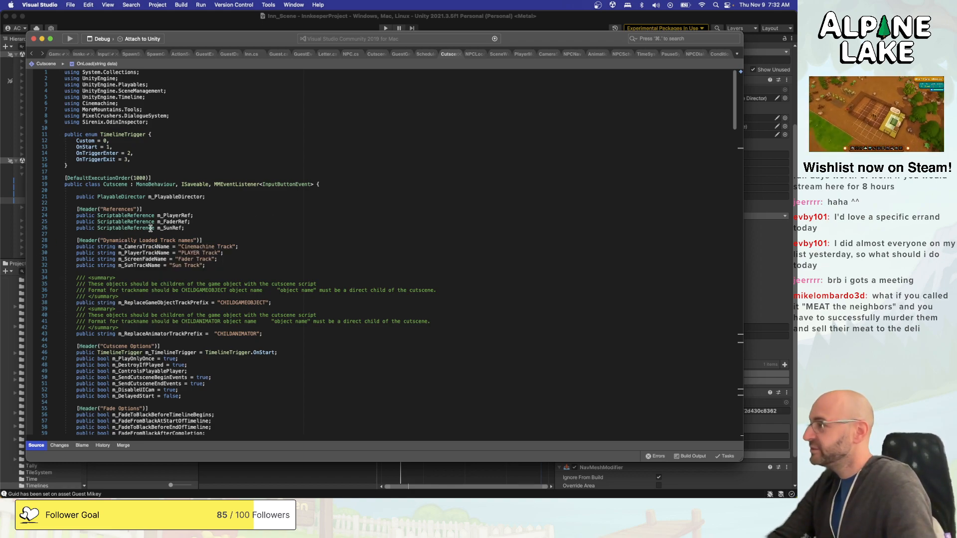
pyautogui.moveTo(152, 230)
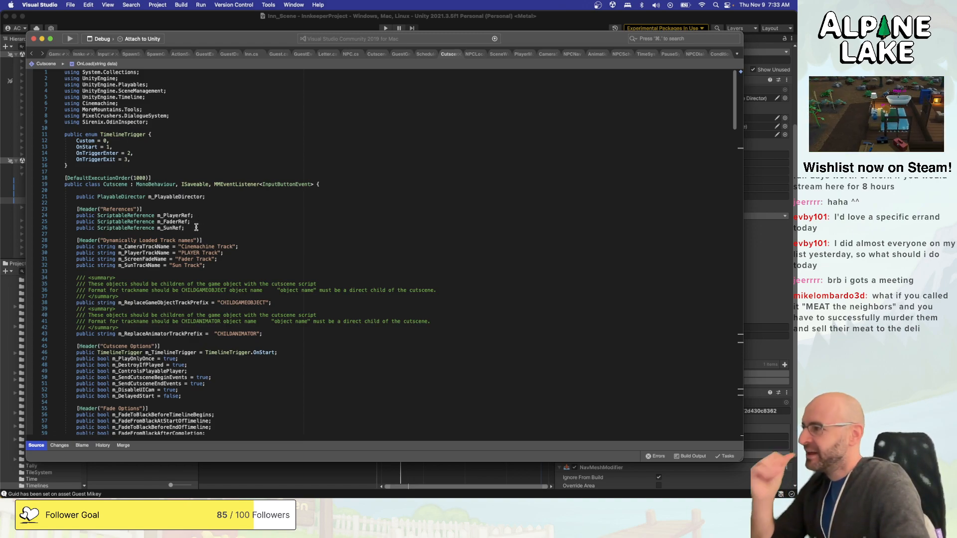
pyautogui.click(260, 229)
pyautogui.scroll(-3, 269, 226)
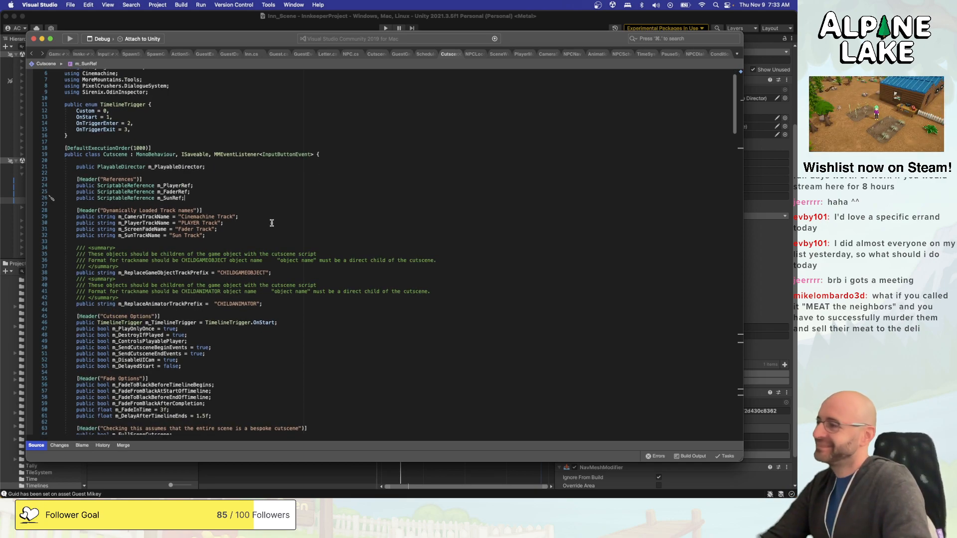
pyautogui.scroll(-1, 272, 223)
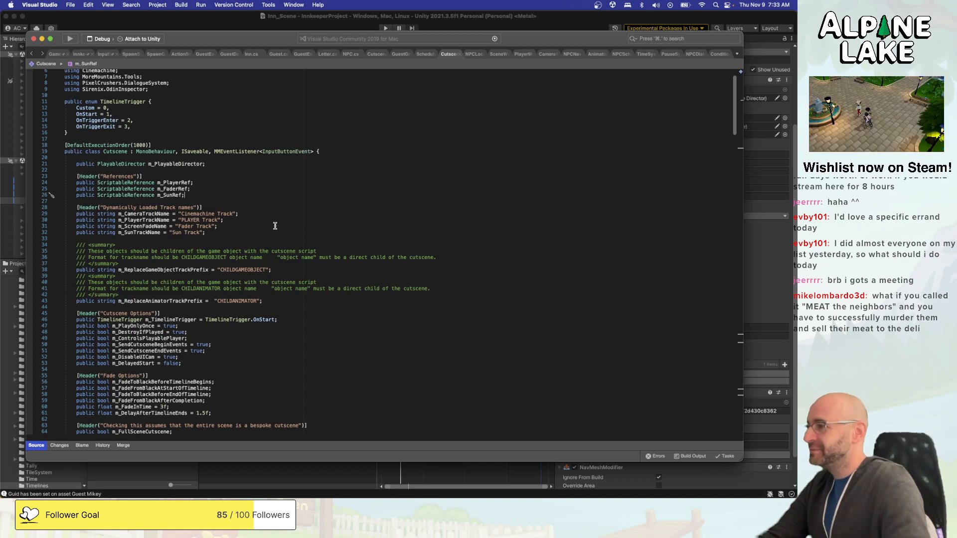
pyautogui.scroll(-1, 276, 225)
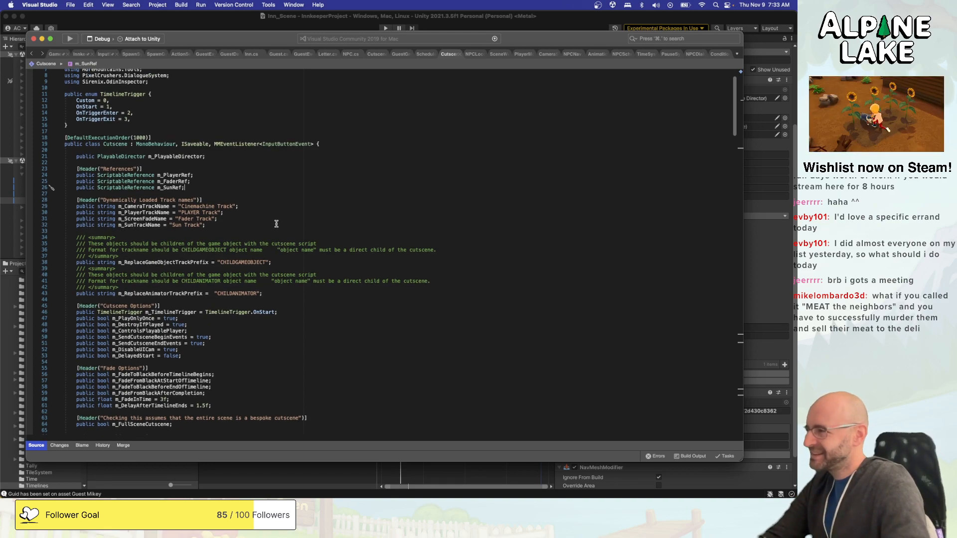
pyautogui.scroll(-1, 296, 222)
pyautogui.scroll(-1, 295, 223)
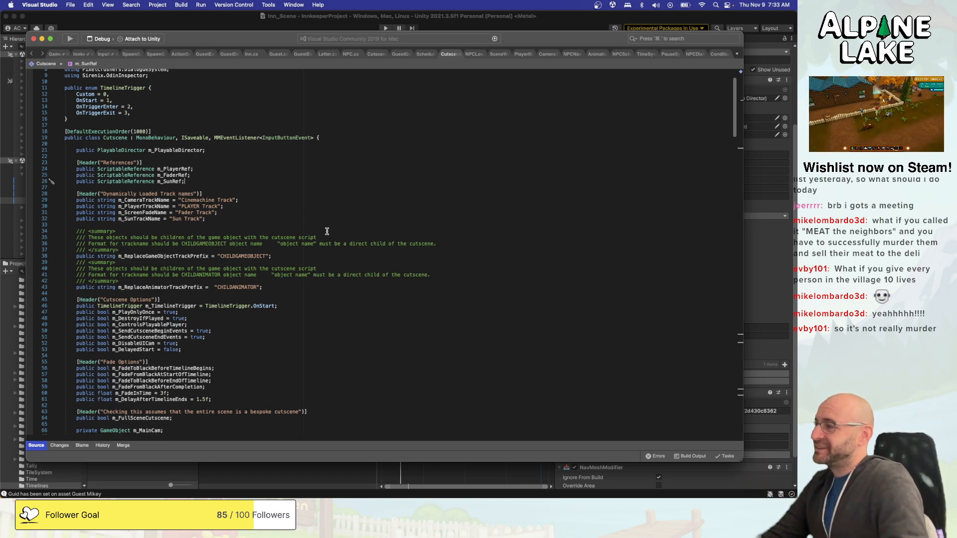
pyautogui.scroll(-4, 326, 232)
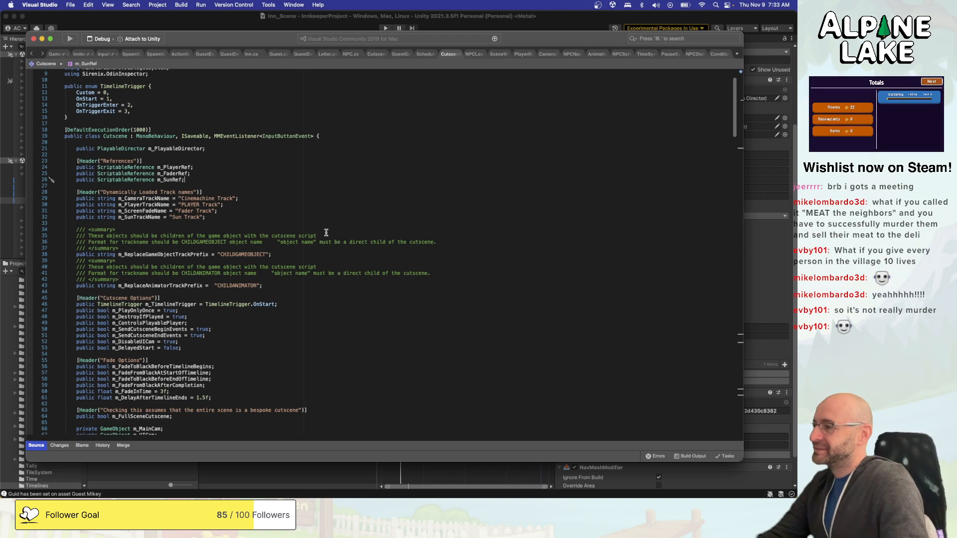
pyautogui.scroll(-4, 325, 235)
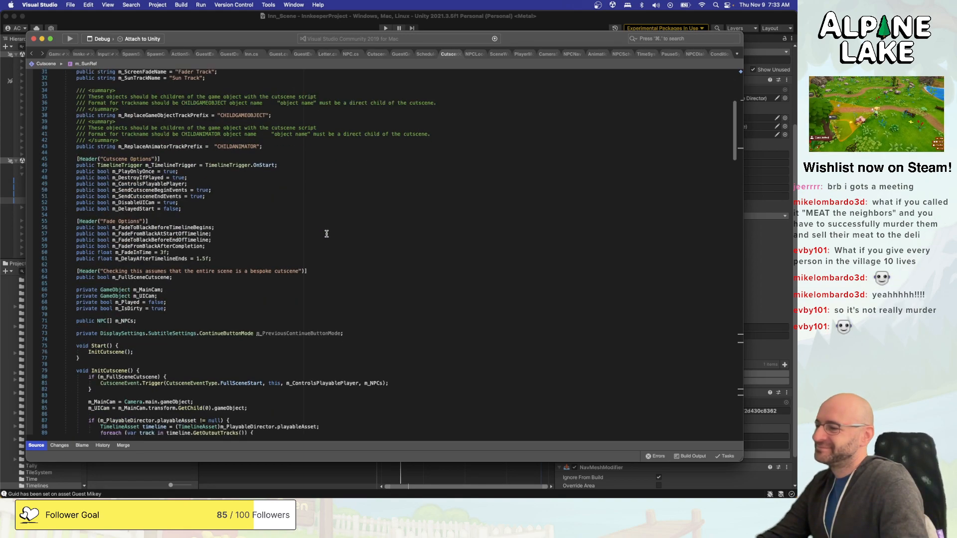
pyautogui.click(367, 272)
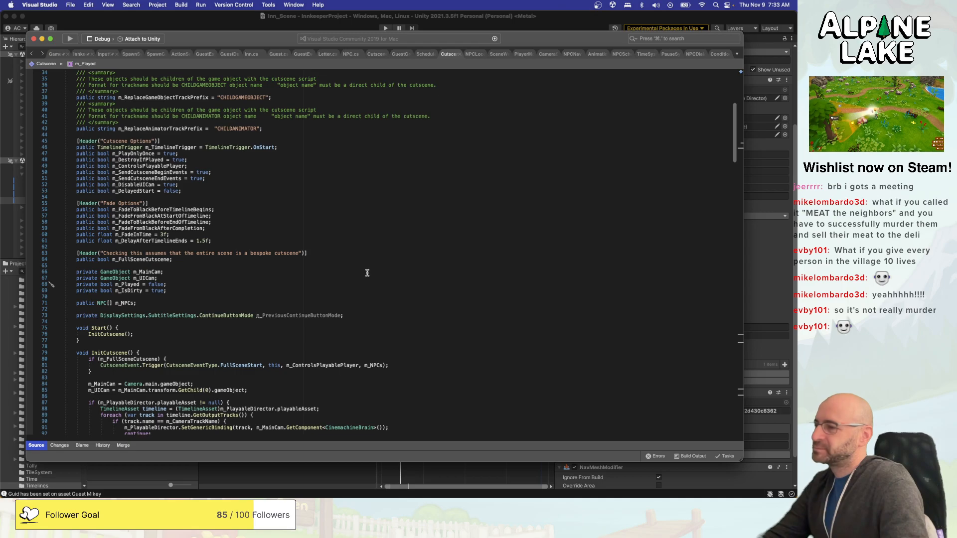
pyautogui.click(364, 293)
pyautogui.scroll(10, 367, 284)
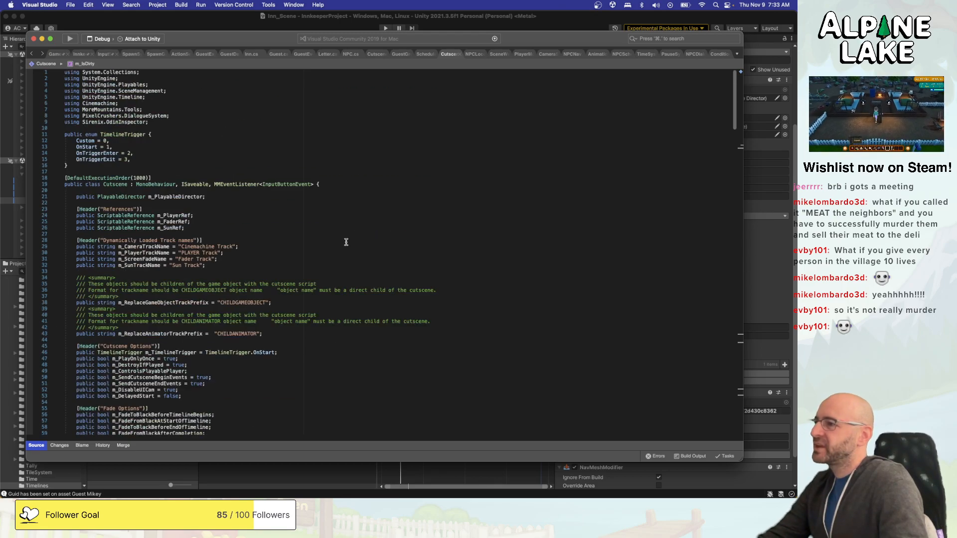
pyautogui.scroll(-8, 250, 184)
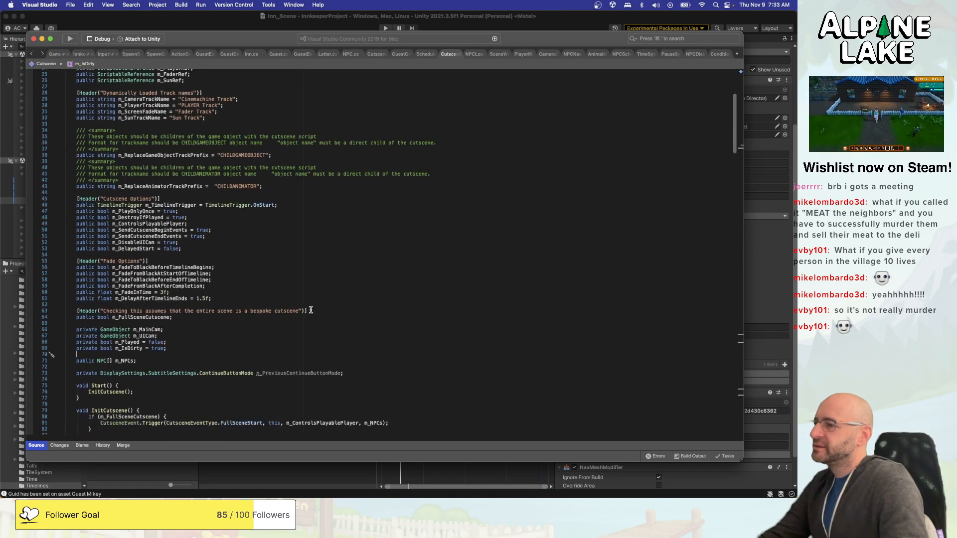
# Add a "Cutscene Events" header attribute below the m_NPCs field in the Cutscene script.
pyautogui.click(319, 343)
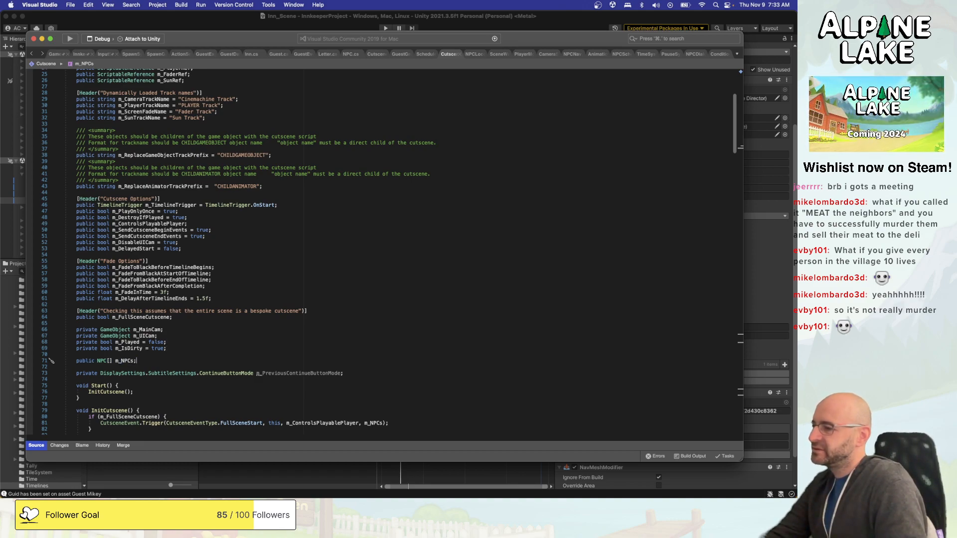
pyautogui.press('Return')
pyautogui.press('Return')
pyautogui.write('[Hea')
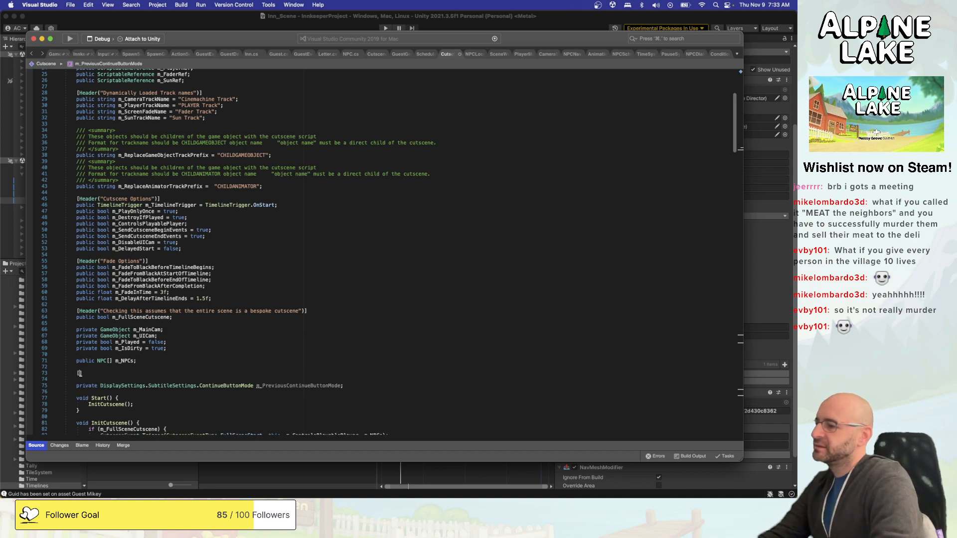
pyautogui.write('der')
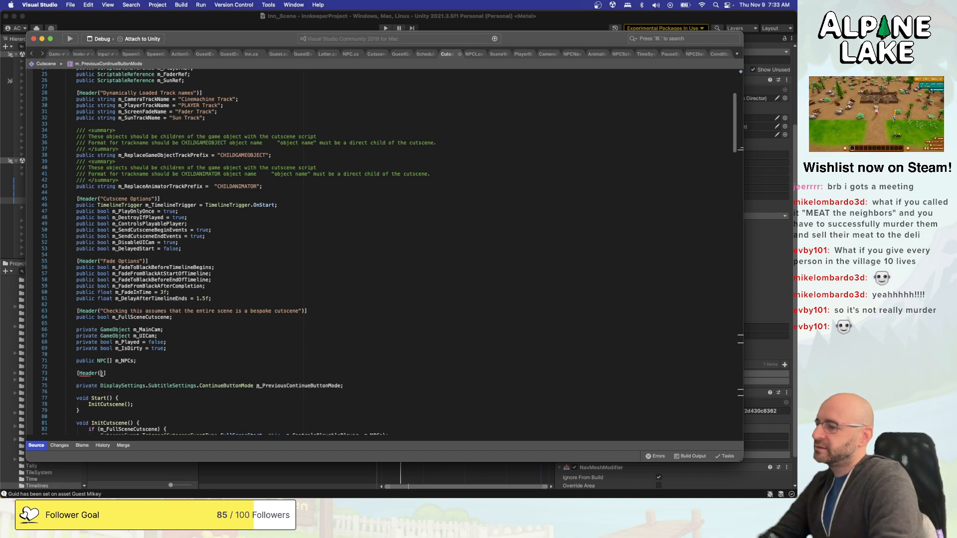
pyautogui.write('(')
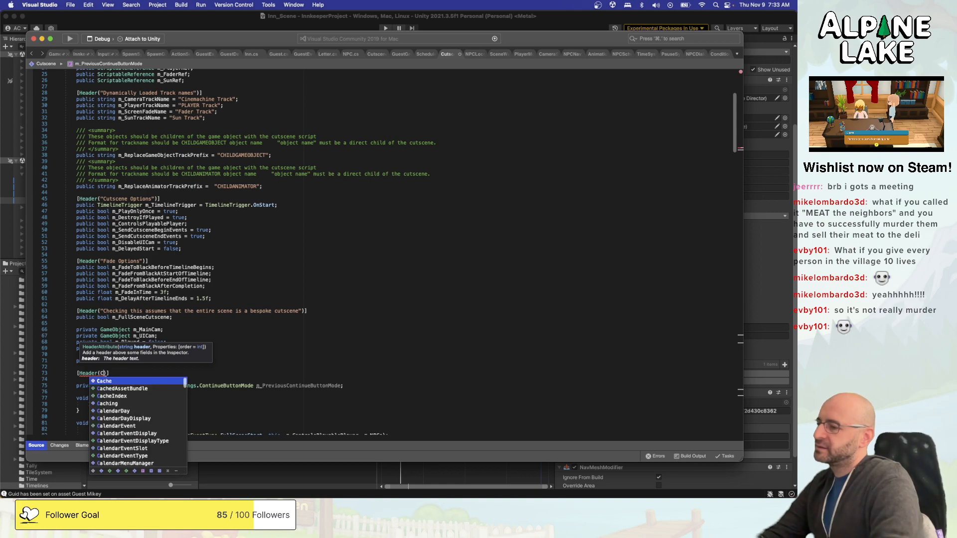
pyautogui.write('"Cutscene Events")')
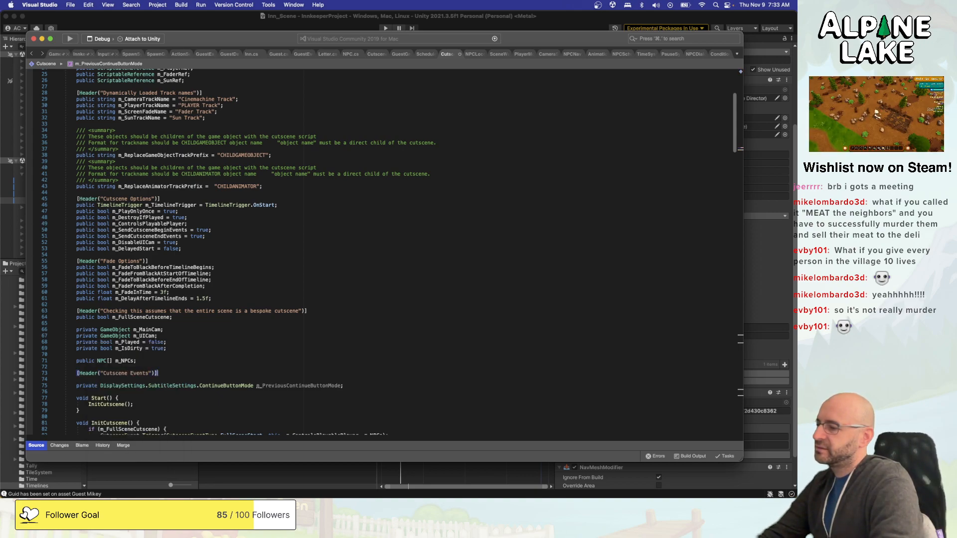
# Begin a public field declaration of type UnityEvent under the Cutscene Events header.
pyautogui.press('Return')
pyautogui.write('public ')
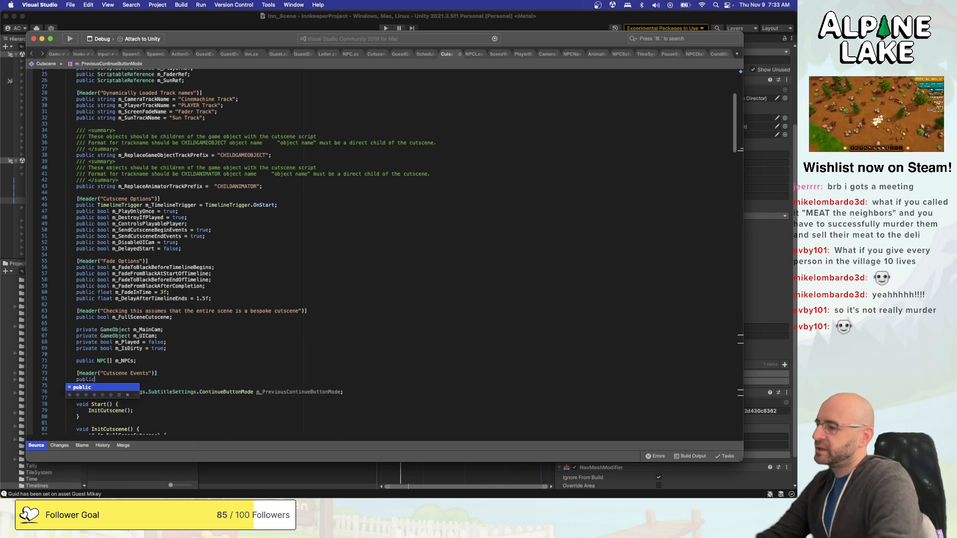
pyautogui.write('UnityAct')
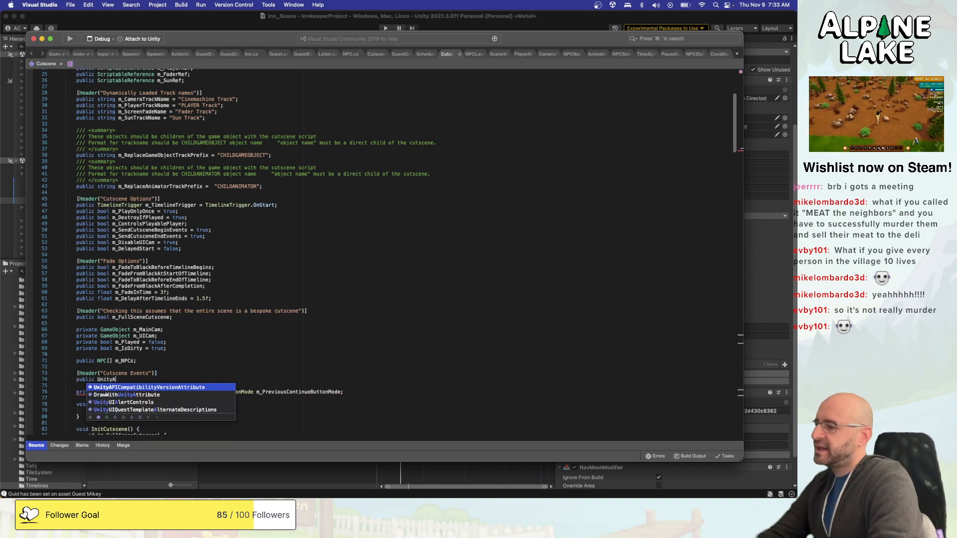
pyautogui.press('BackSpace')
pyautogui.press('BackSpace')
pyautogui.press('BackSpace')
pyautogui.write('Event')
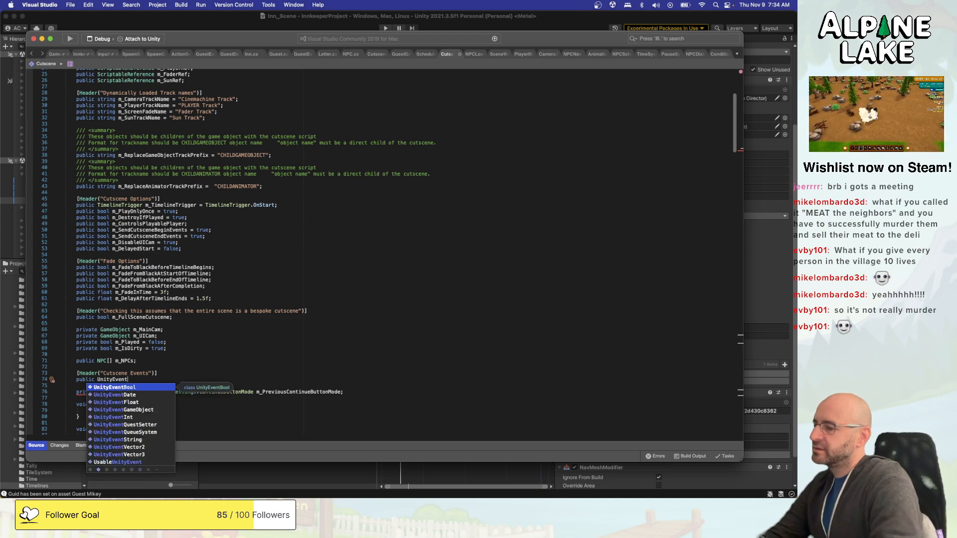
# Import the UnityEngine.Events namespace after the UnityEngine.Timeline using directive.
pyautogui.press('super+Up')
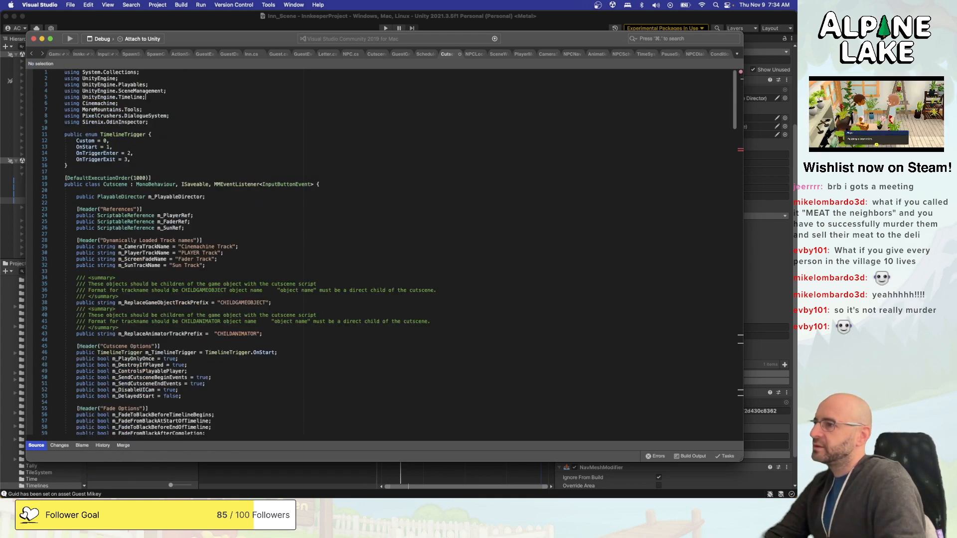
pyautogui.press('Return')
pyautogui.write('using U')
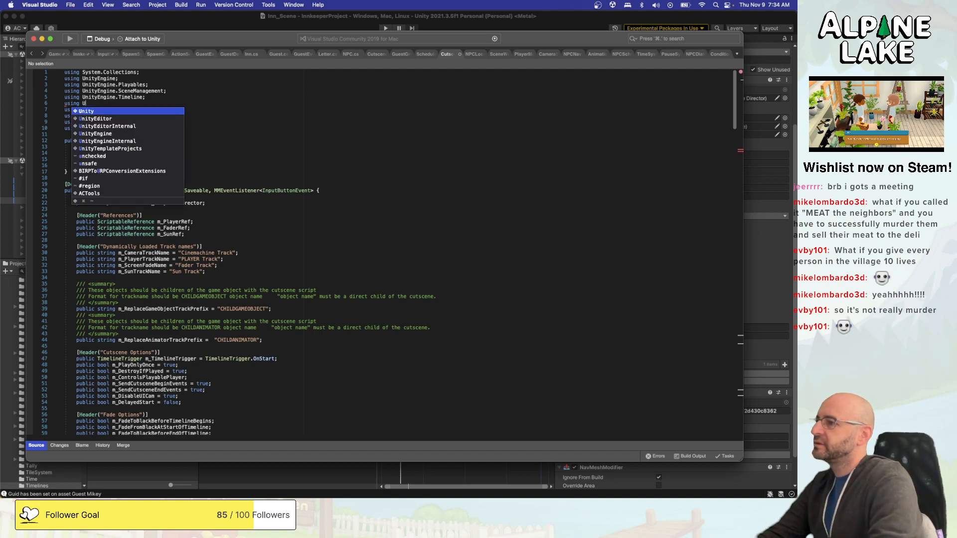
pyautogui.write('nityEngine.Events;')
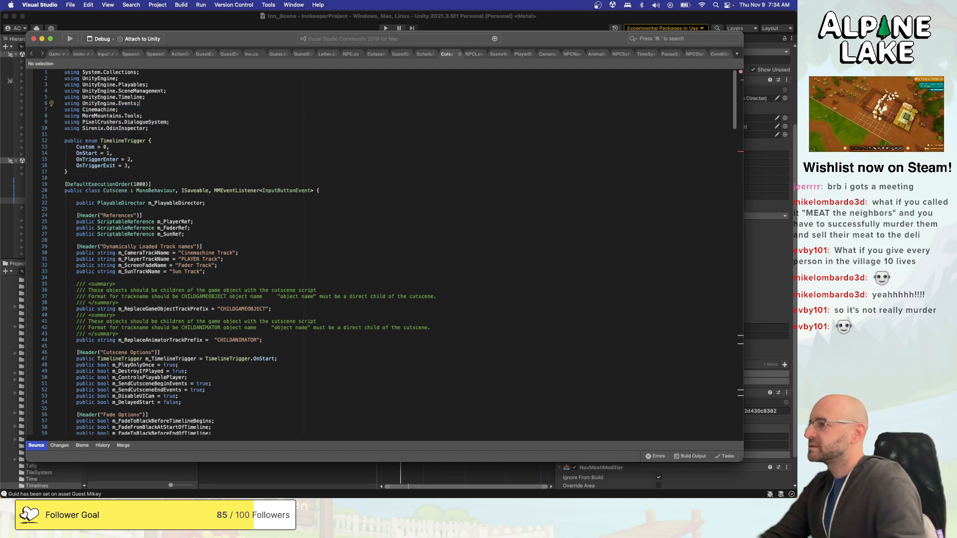
# Complete the unfinished public UnityEvent declaration under the Cutscene Events header with the name m_OnCutsceneStart.
pyautogui.scroll(-5, 283, 401)
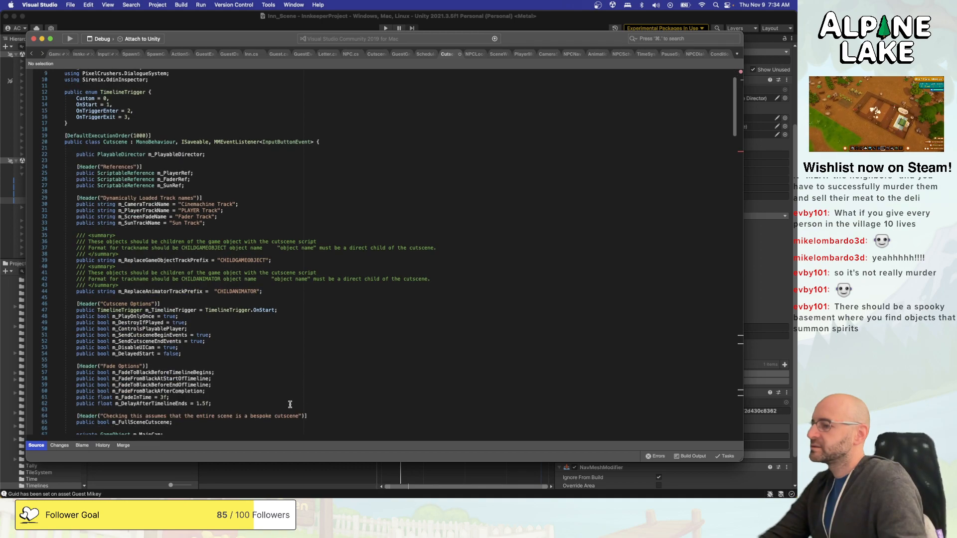
pyautogui.scroll(1, 282, 400)
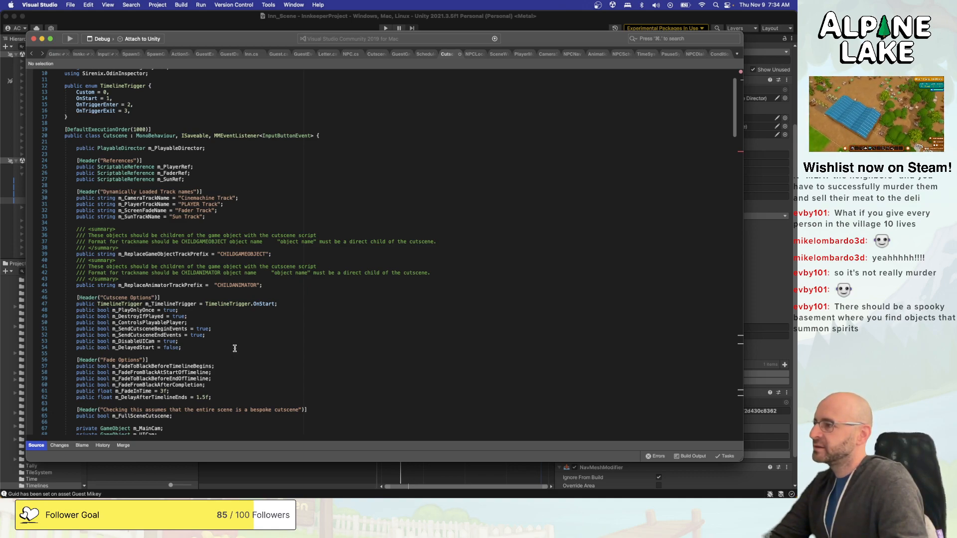
pyautogui.scroll(-8, 245, 330)
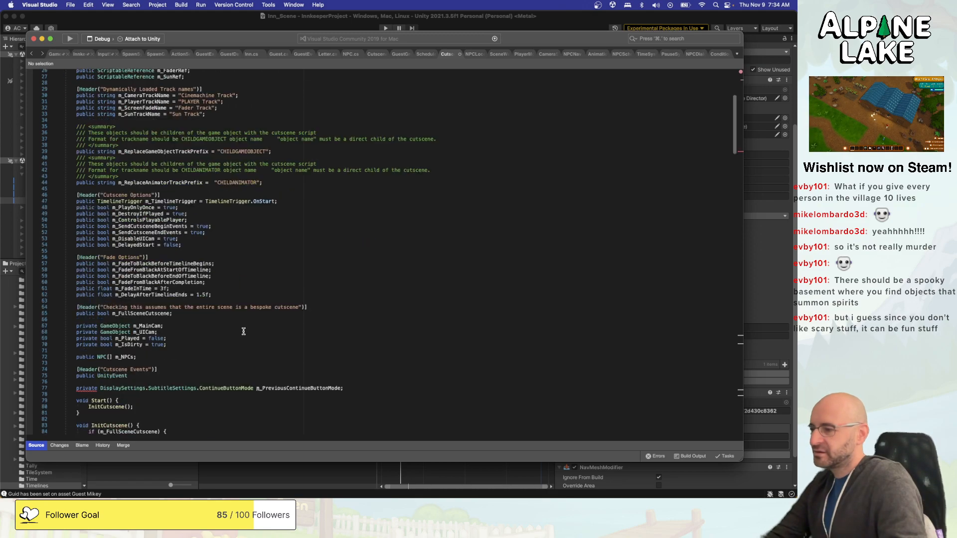
pyautogui.click(243, 376)
pyautogui.write('Unity')
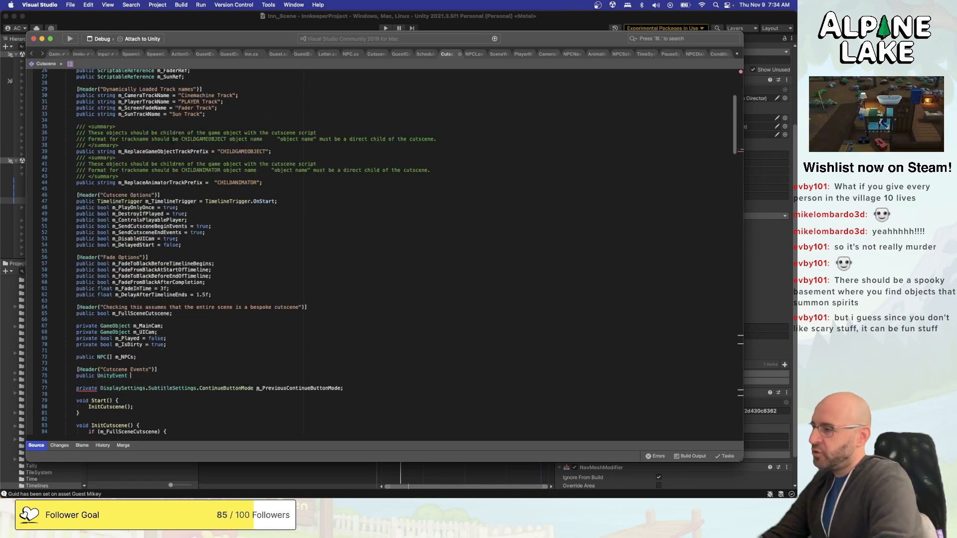
pyautogui.write('Even')
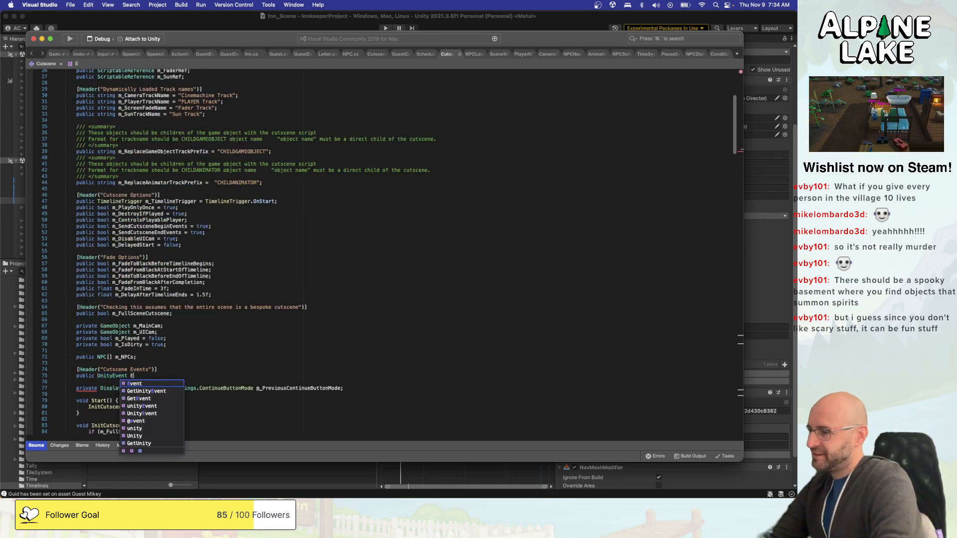
pyautogui.write('t')
pyautogui.press('BackSpace')
pyautogui.press('BackSpace')
pyautogui.press('BackSpace')
pyautogui.press('BackSpace')
pyautogui.press('BackSpace')
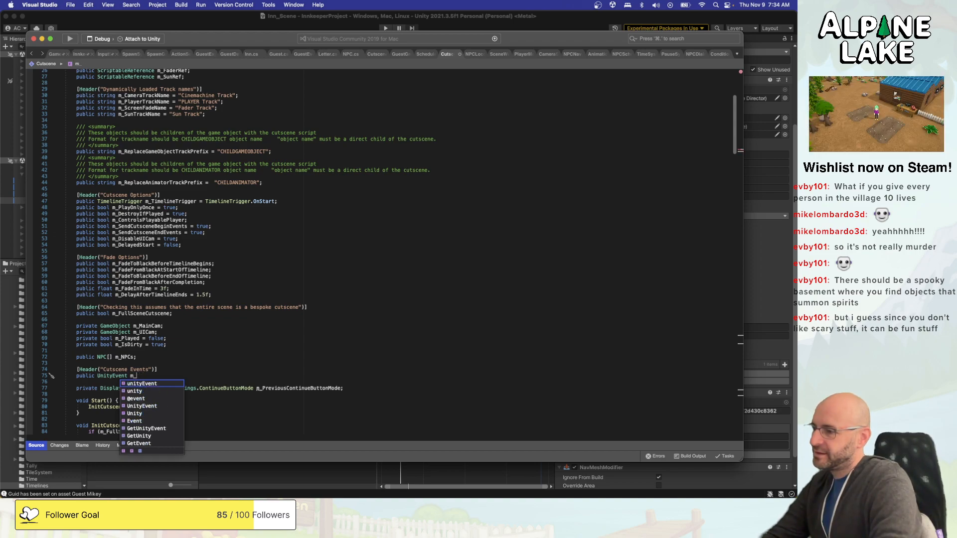
pyautogui.write('m_On')
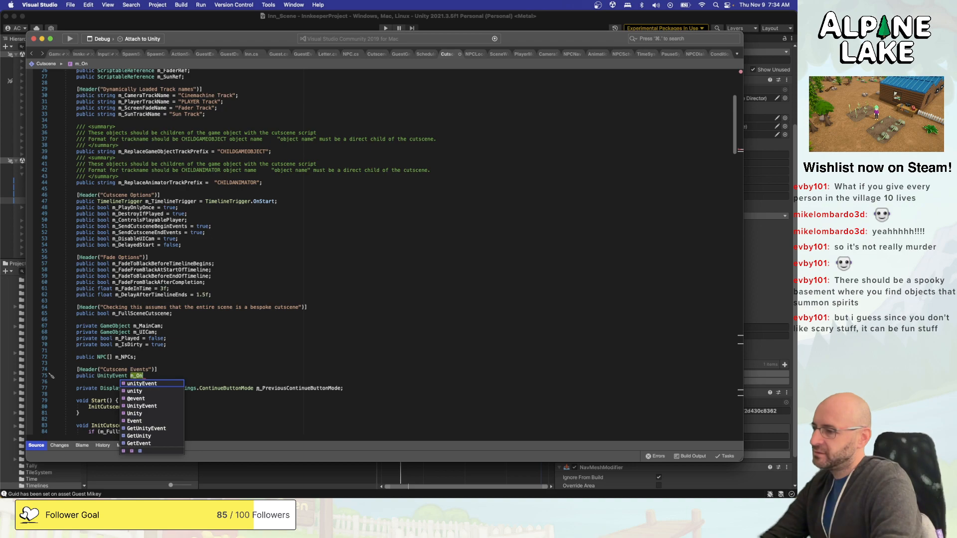
pyautogui.press('BackSpace')
pyautogui.press('BackSpace')
pyautogui.write('O')
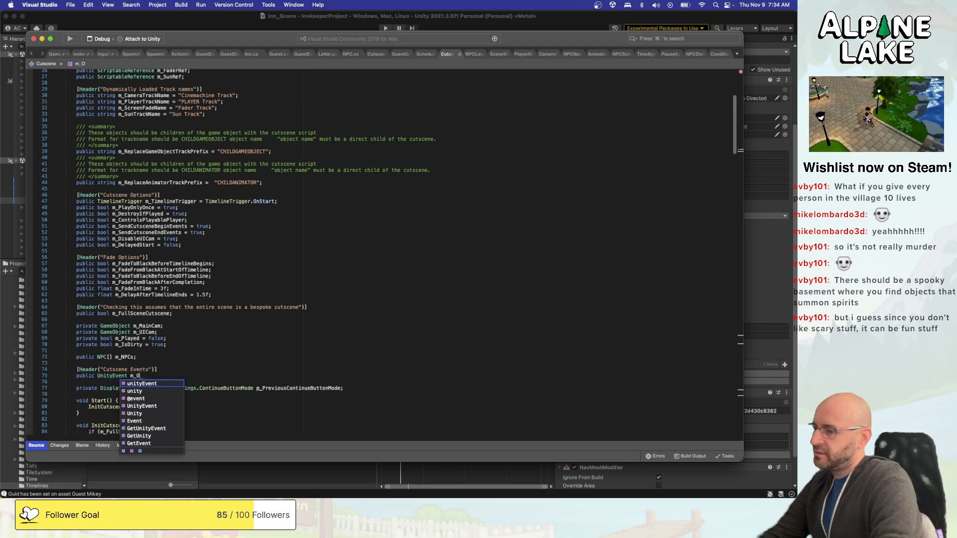
pyautogui.write('nCutscene')
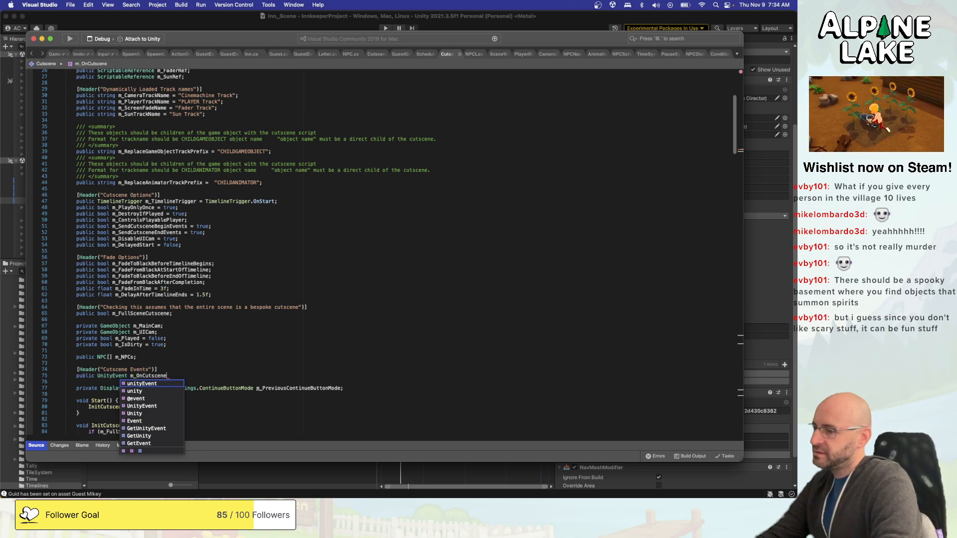
pyautogui.write('Start;')
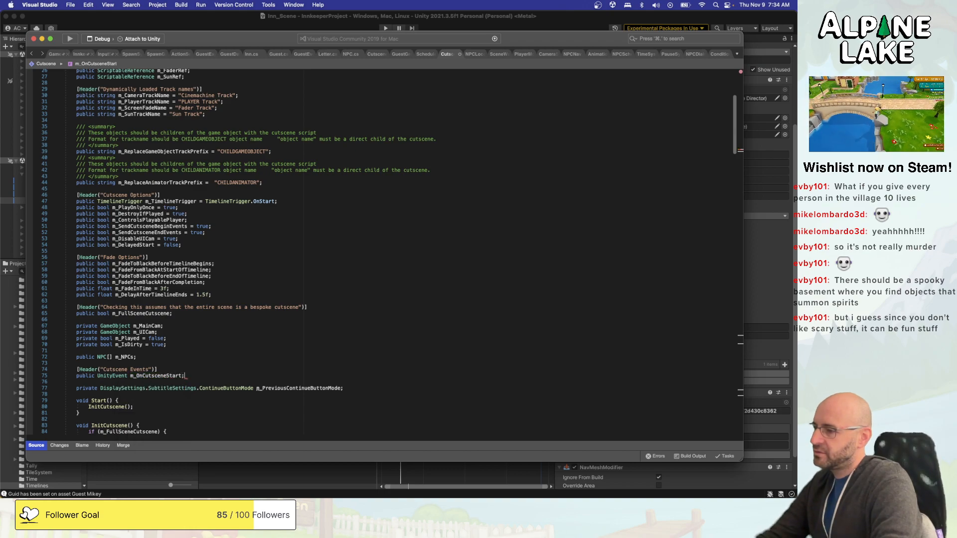
# Declare a public UnityEvent named m_OnCutsceneEnd below m_OnCutsceneStart and save the script.
pyautogui.press('Return')
pyautogui.write('public UnityE')
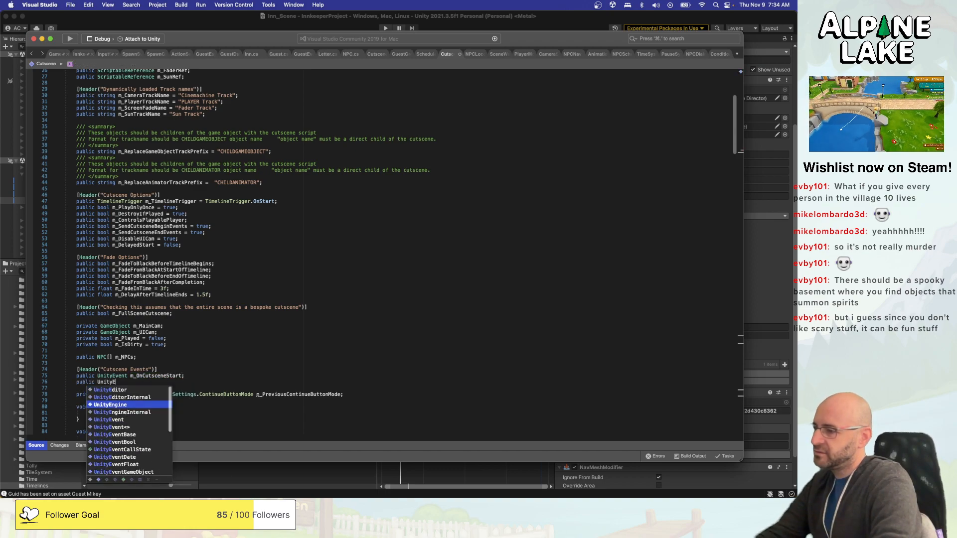
pyautogui.write('venet m_OnCuts')
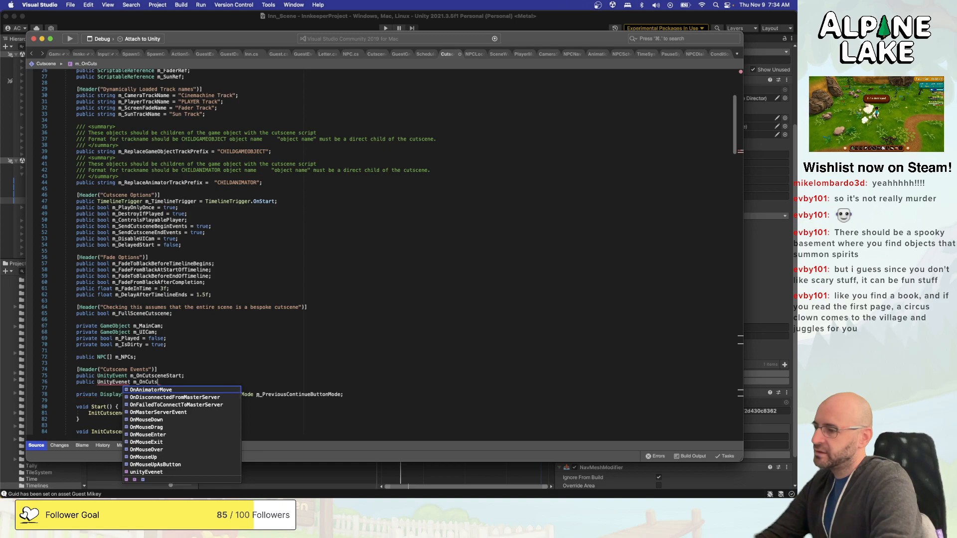
pyautogui.write('ceneEnd')
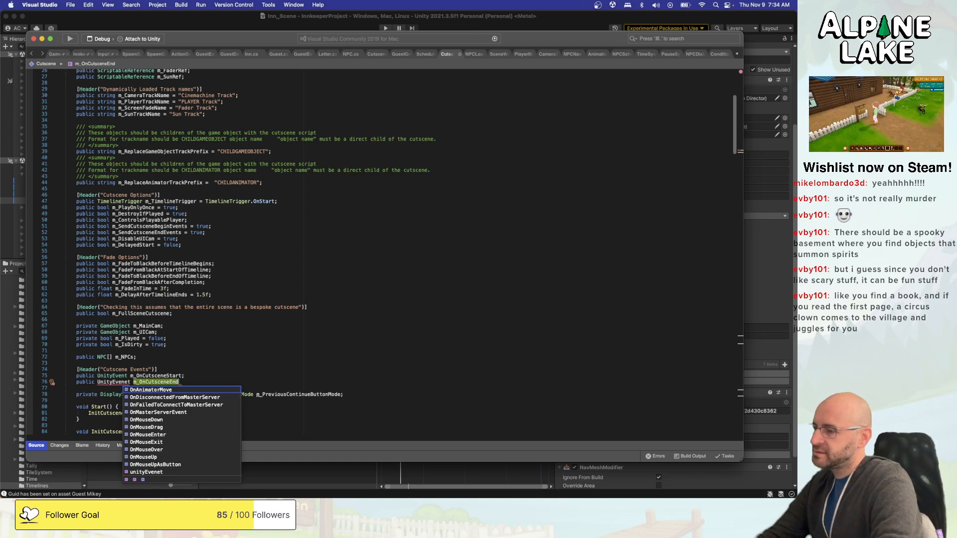
pyautogui.press('Escape')
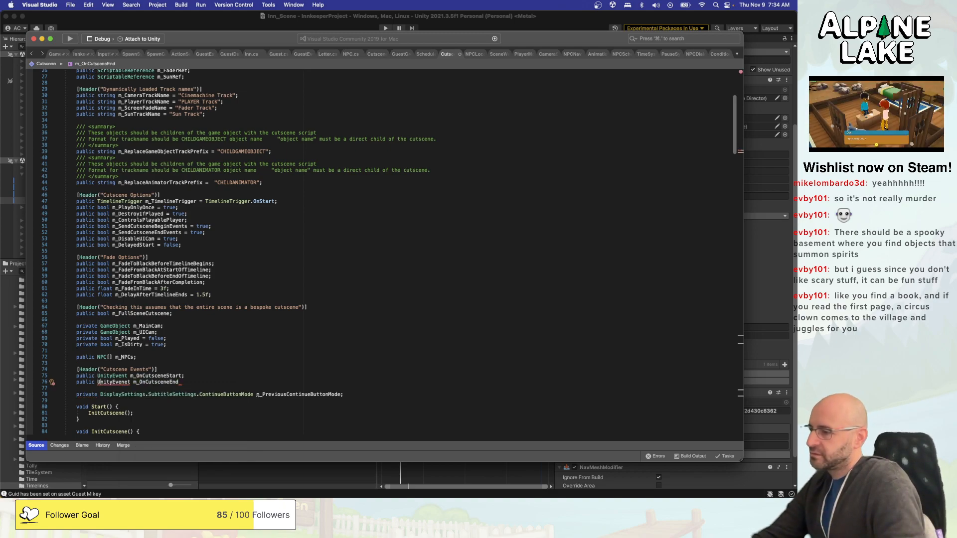
pyautogui.press('BackSpace')
pyautogui.press('End')
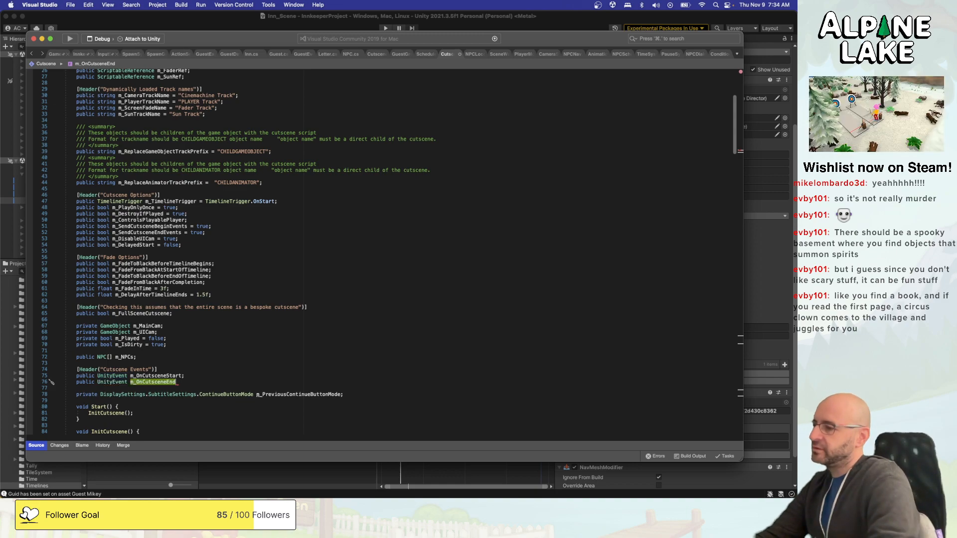
pyautogui.write(';')
pyautogui.press('super+s')
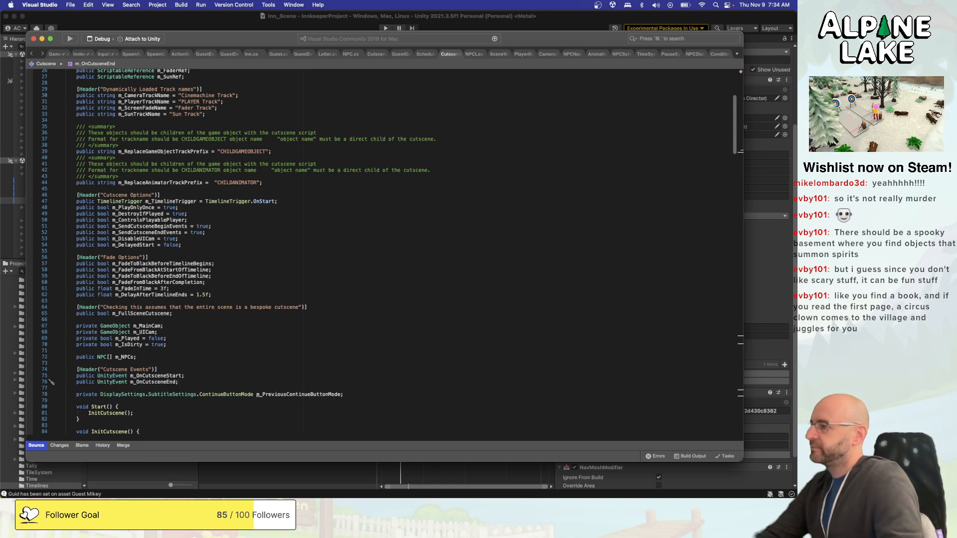
# Trace the cutscene start code from InitCutscene through PlayTimeline to the BeginTimeline coroutine and examine its begin-event section.
pyautogui.click(253, 347)
pyautogui.scroll(-5, 253, 348)
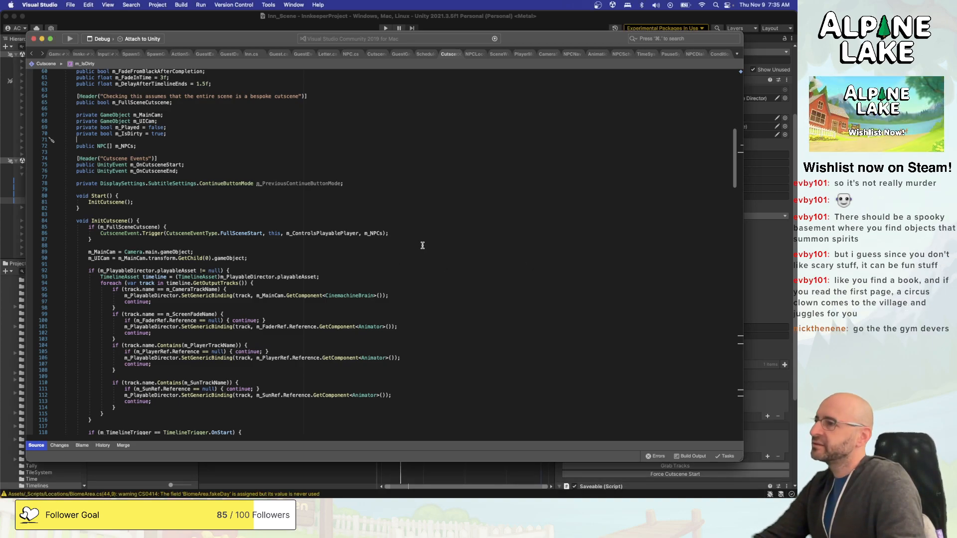
pyautogui.scroll(2, 421, 244)
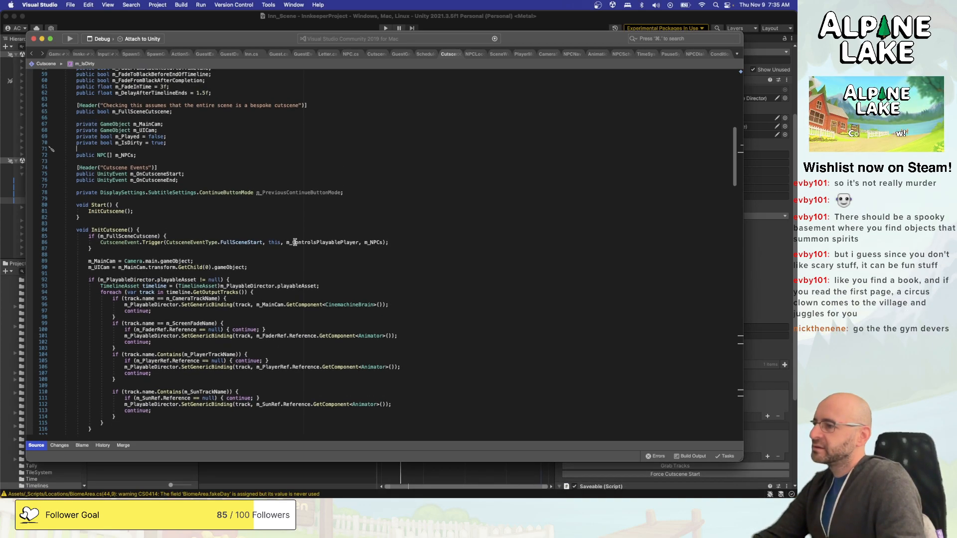
pyautogui.scroll(-7, 283, 243)
pyautogui.scroll(-2, 282, 243)
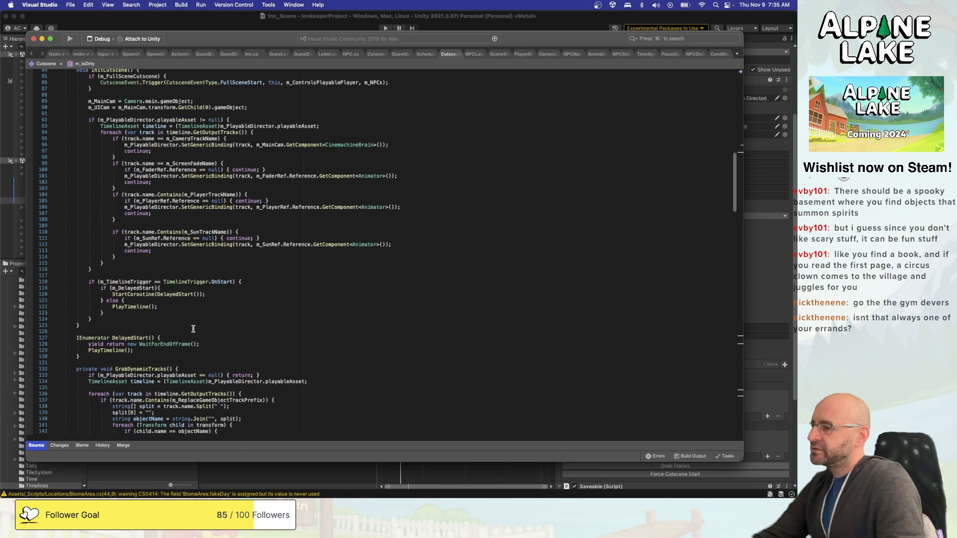
pyautogui.keyDown('super'); pyautogui.click(114, 345); pyautogui.keyUp('super')
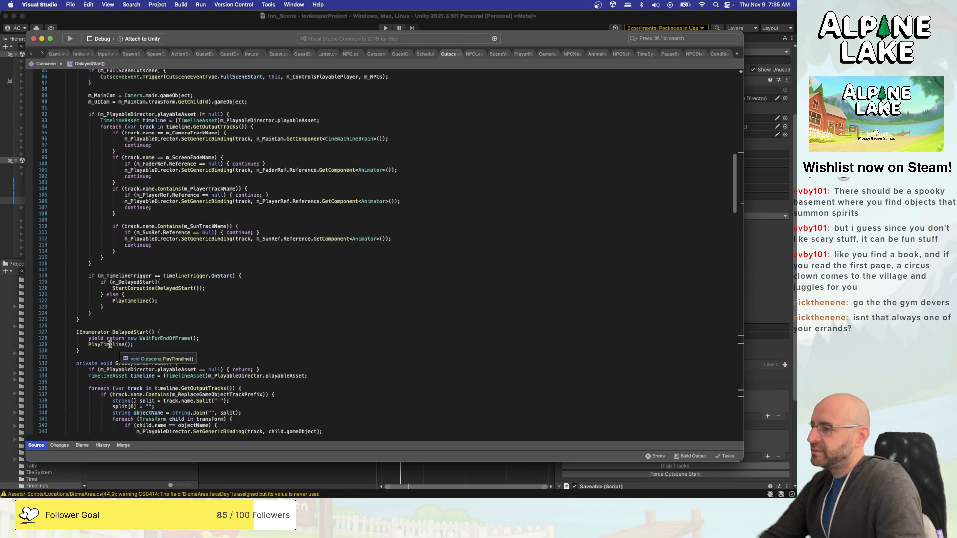
pyautogui.scroll(-1, 117, 299)
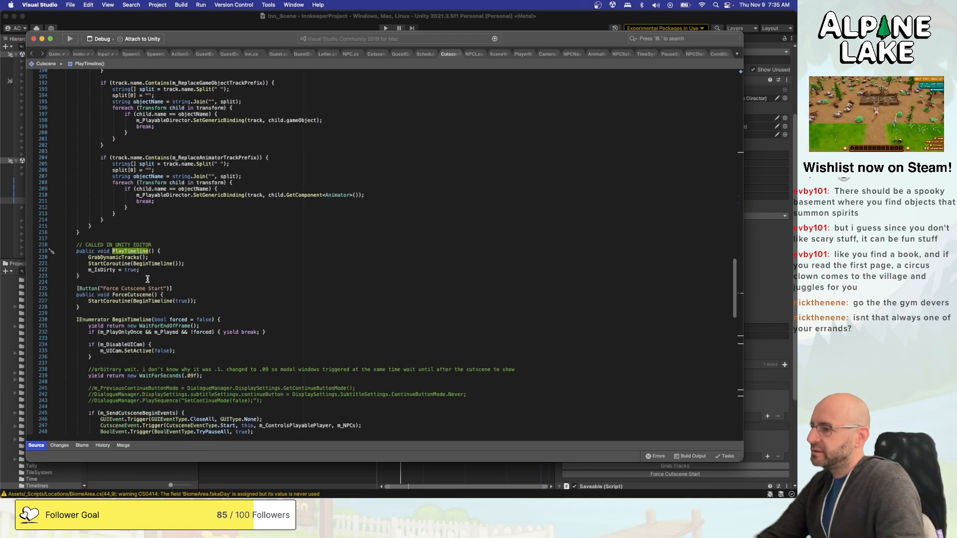
pyautogui.click(114, 254)
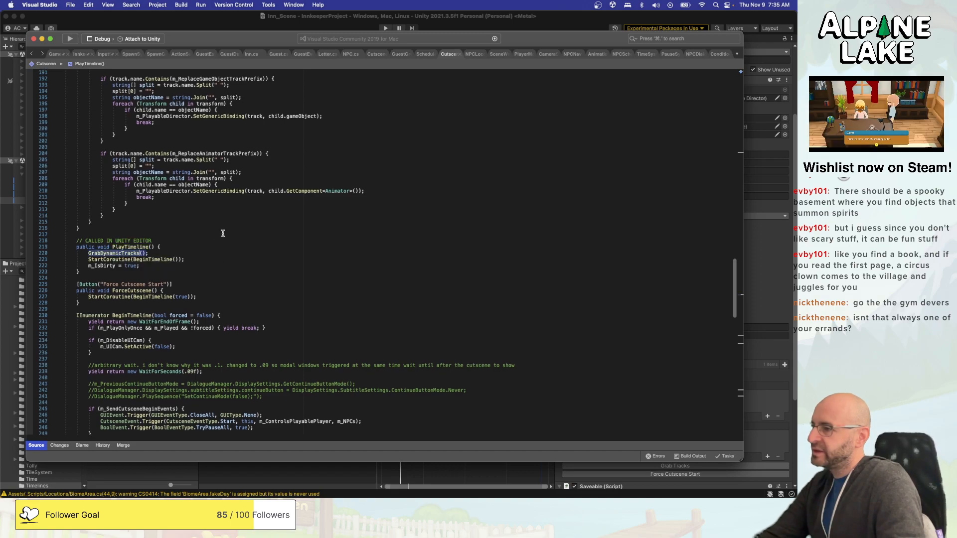
pyautogui.keyDown('super'); pyautogui.click(161, 260); pyautogui.keyUp('super')
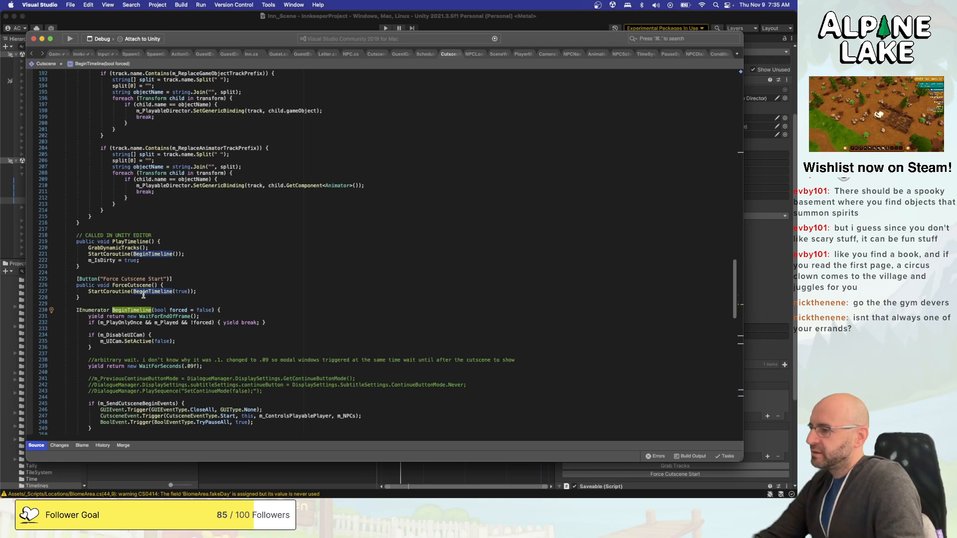
pyautogui.scroll(-1, 143, 295)
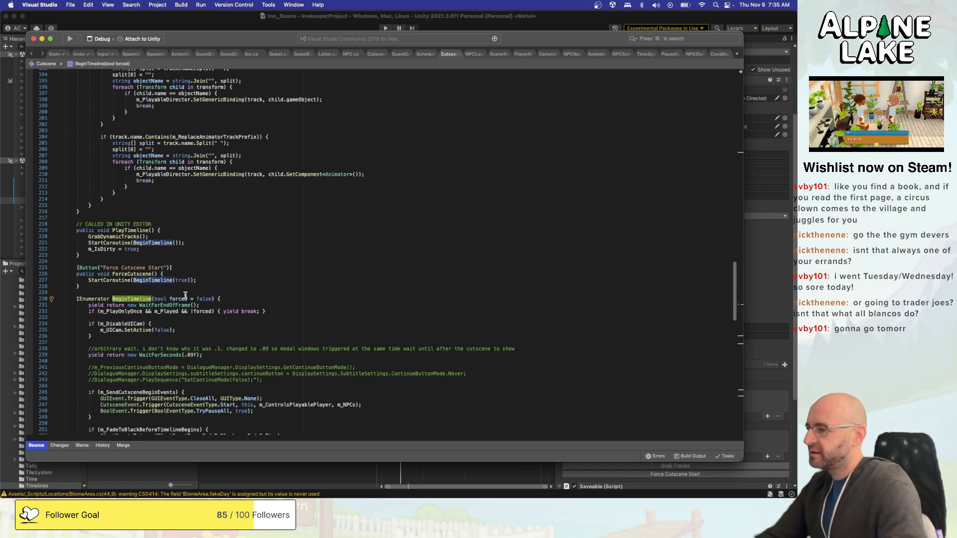
# Examine the BeginTimeline coroutine from its forced parameter down to the m_SendCutsceneBeginEvents block.
pyautogui.scroll(-1, 185, 296)
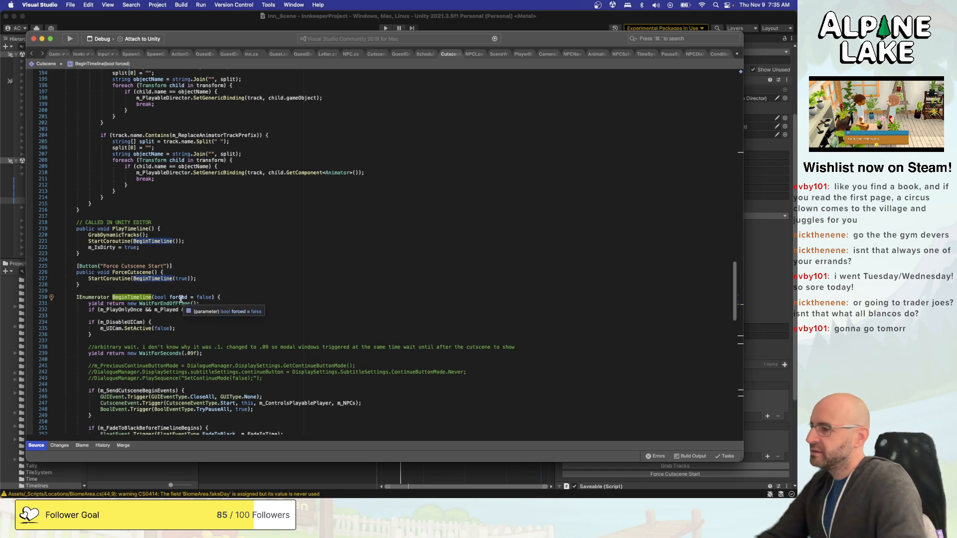
pyautogui.click(136, 327)
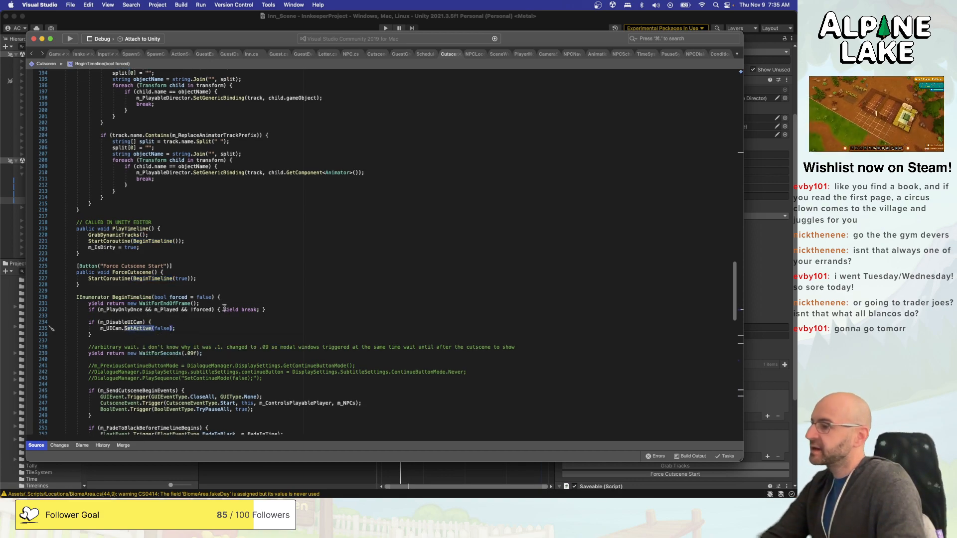
pyautogui.scroll(-3, 225, 308)
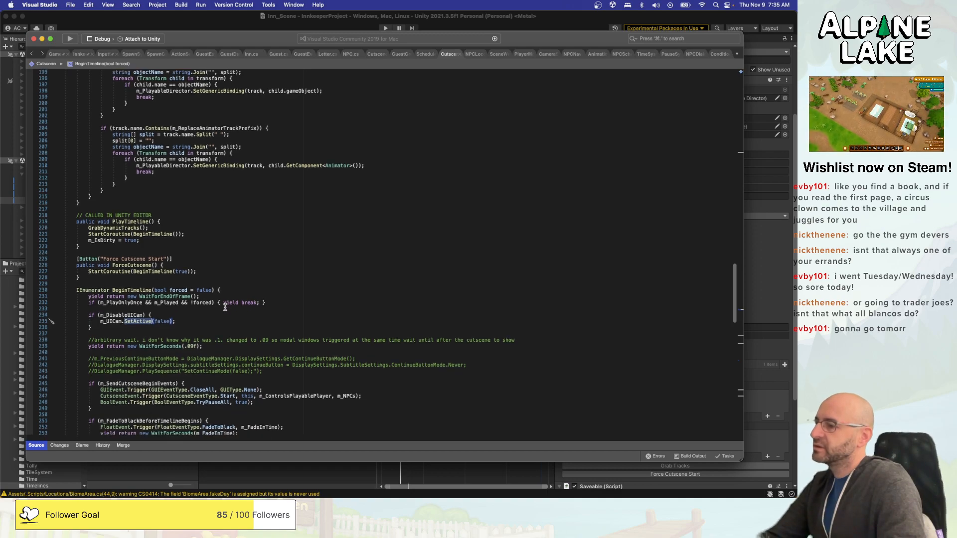
pyautogui.scroll(-1, 225, 307)
pyautogui.scroll(-1, 142, 349)
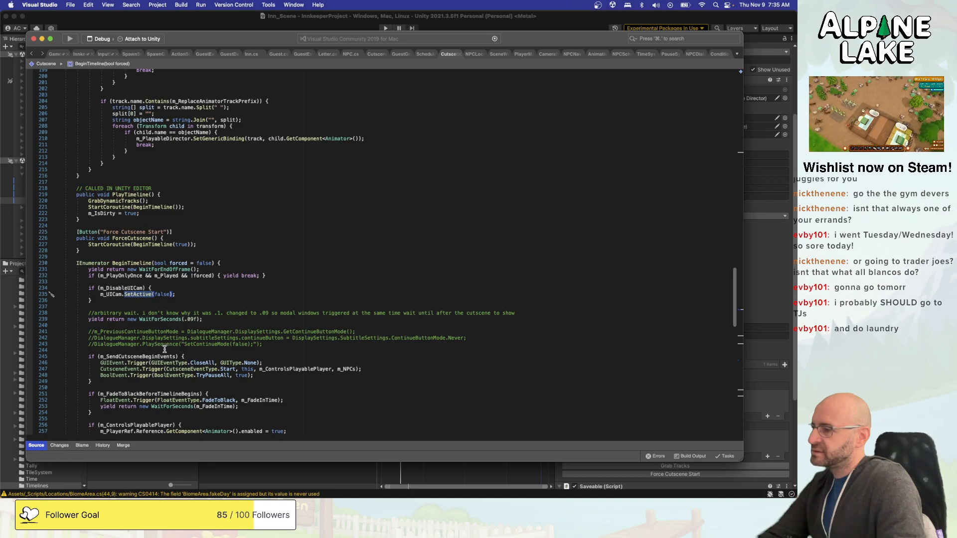
pyautogui.click(161, 356)
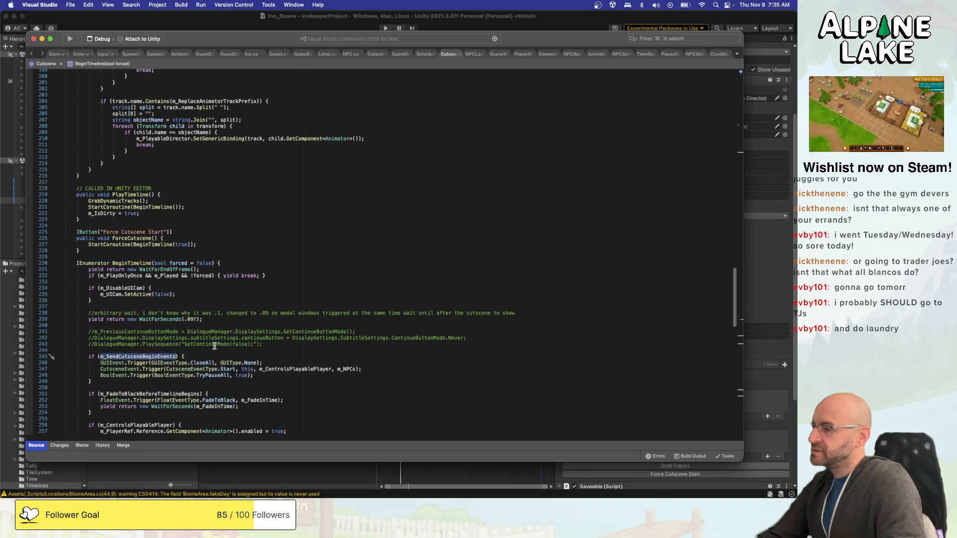
pyautogui.scroll(-2, 215, 346)
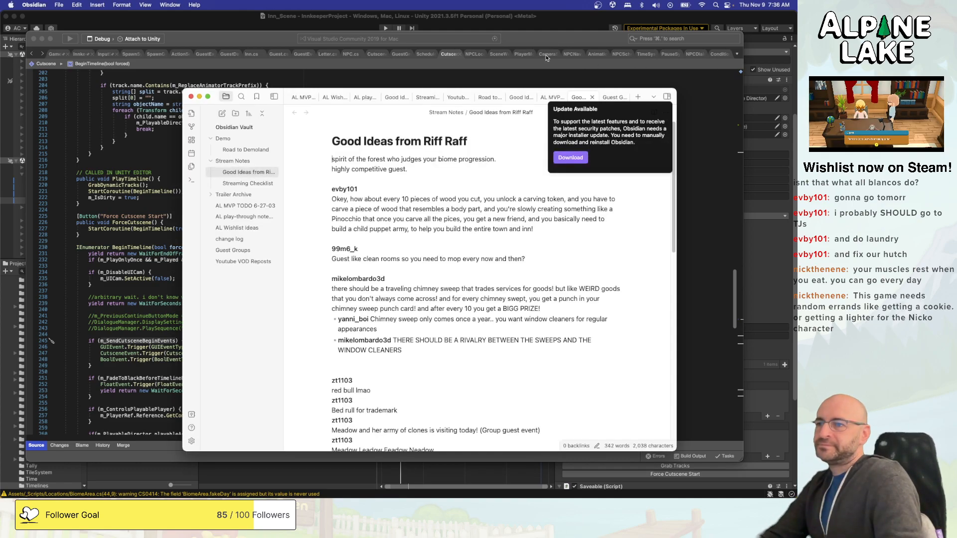
# Switch to Obsidian, dismiss the update notice, and paste the viewer's spooky basement and circus clown messages at the end of the Good Ideas from Riff Raff note.
pyautogui.click(617, 145)
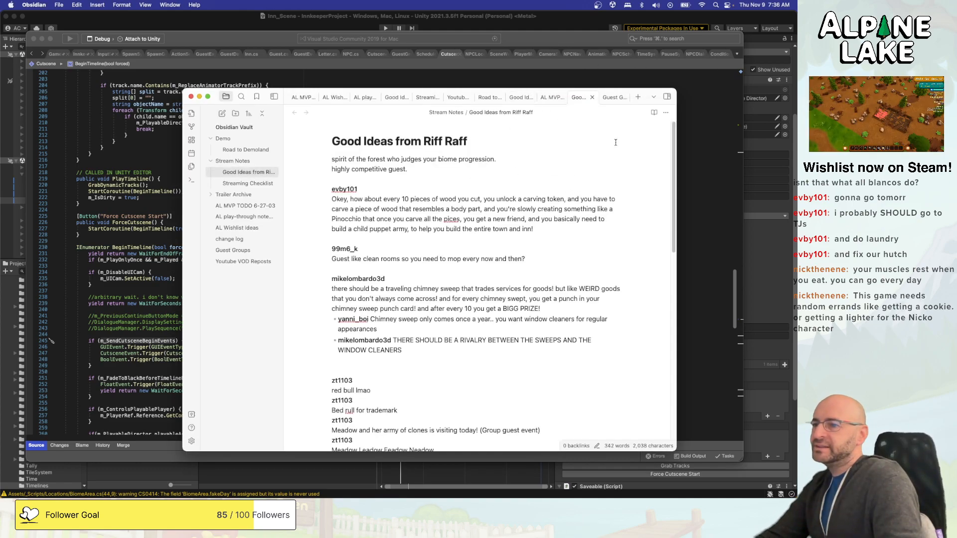
pyautogui.scroll(-15, 529, 241)
pyautogui.click(534, 261)
pyautogui.press('Down')
pyautogui.press('Down')
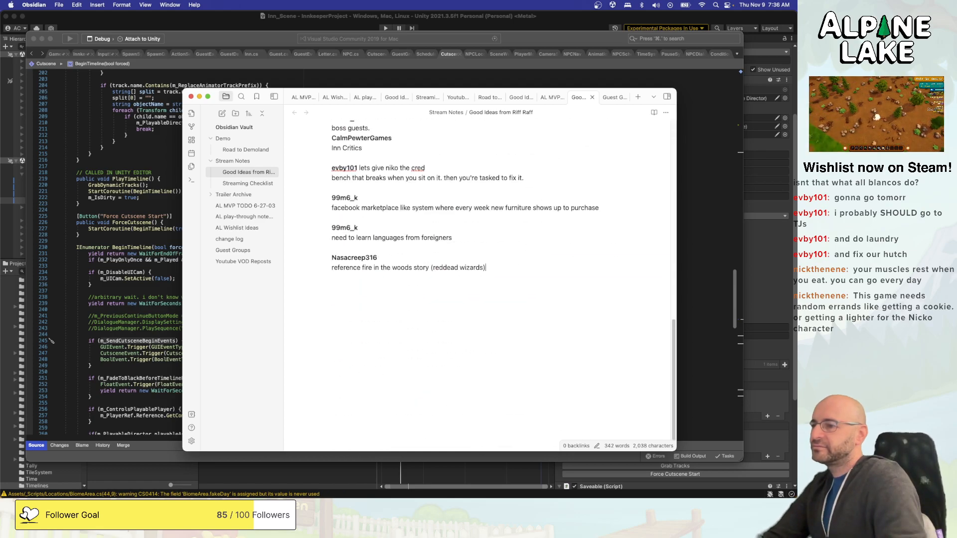
pyautogui.press('Return')
pyautogui.press('Return')
pyautogui.press('Return')
pyautogui.write("evby101  : There should be a spooky basement where you find objects that summon spirits  evby101  : but i guess since you don't like scary stuff, it can be fun stuff  evby101  : like you find a book, and if you read the first page, a circus clown comes to the village and juggles for you")
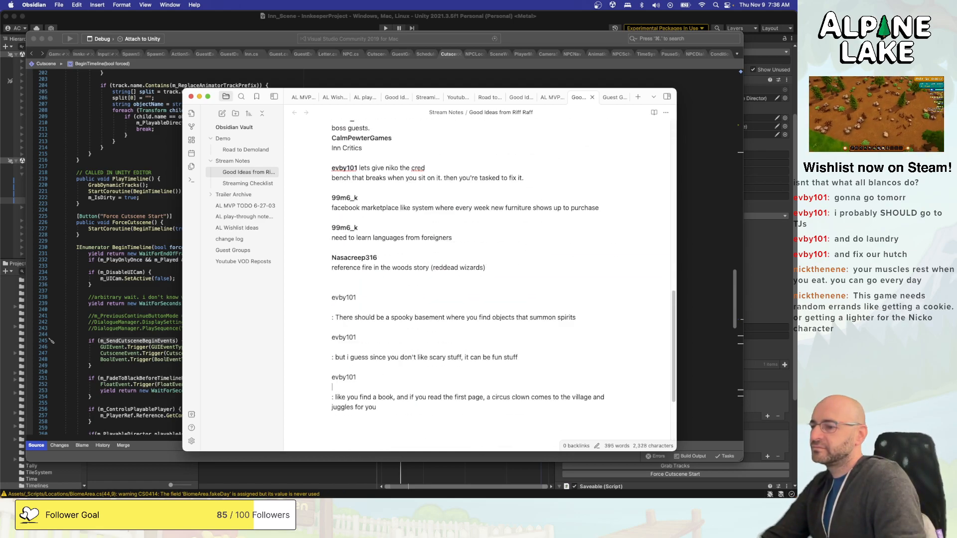
pyautogui.hotkey('shift', 'Home')
pyautogui.press('super+b')
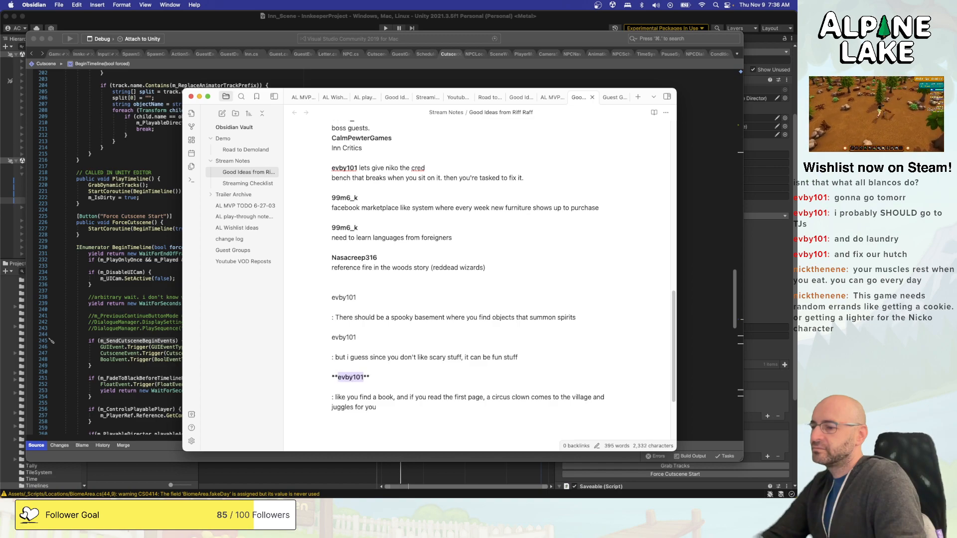
pyautogui.press('End')
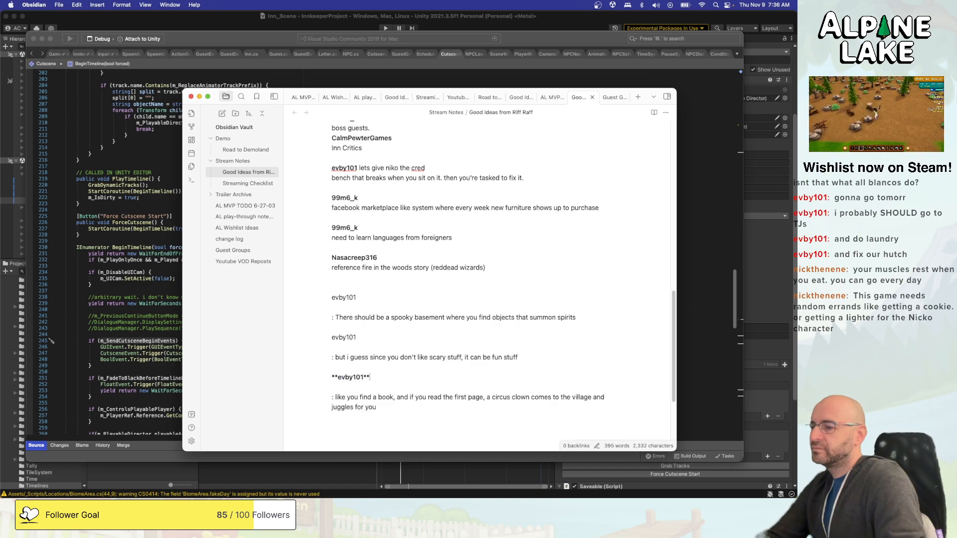
# Delete the username line above the circus clown message and the leading colons of the last two pasted messages.
pyautogui.hotkey('shift', 'Home')
pyautogui.press('BackSpace')
pyautogui.press('BackSpace')
pyautogui.press('Delete')
pyautogui.press('Delete')
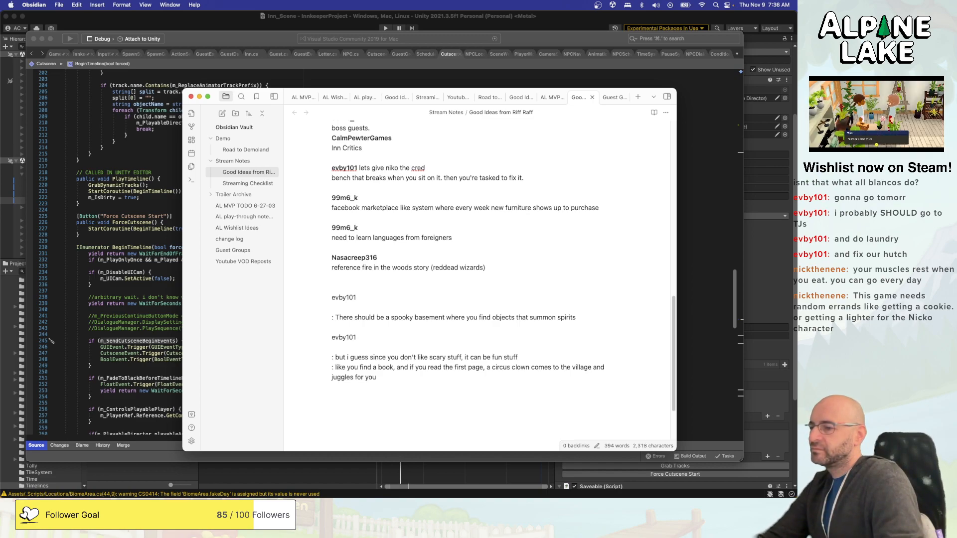
pyautogui.press('Delete')
pyautogui.press('Delete')
pyautogui.press('Up')
pyautogui.press('Delete')
pyautogui.press('Delete')
# Remove the repeated username and blank lines between the spooky basement message and the "but i guess" message.
pyautogui.press('Up')
pyautogui.press('Up')
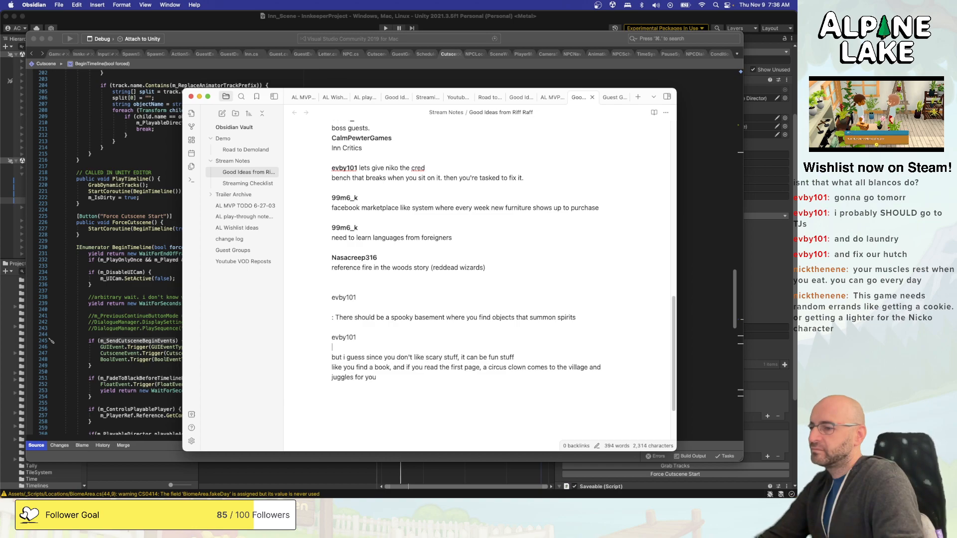
pyautogui.hotkey('shift', 'Up')
pyautogui.press('BackSpace')
pyautogui.press('BackSpace')
pyautogui.press('BackSpace')
pyautogui.press('Delete')
pyautogui.press('super+z')
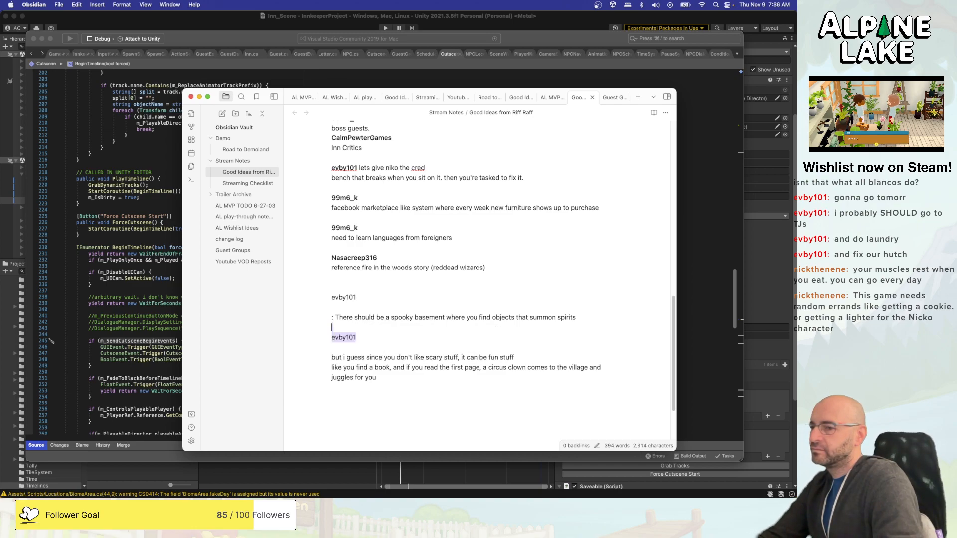
pyautogui.press('Up')
pyautogui.hotkey('shift', 'Up')
pyautogui.hotkey('shift', 'Up')
pyautogui.press('BackSpace')
pyautogui.press('BackSpace')
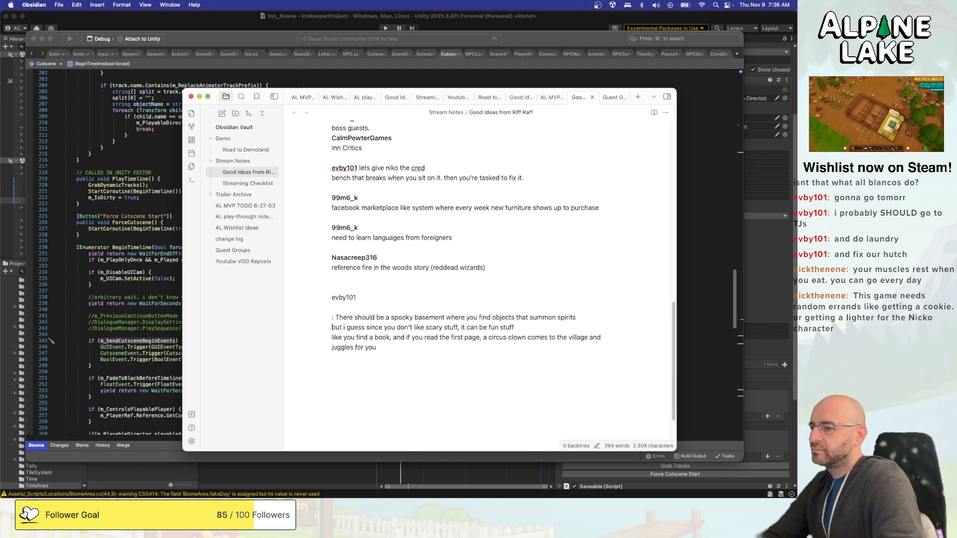
# Strip the colon and blank line before the spooky basement message and bold the username above it.
pyautogui.press('Delete')
pyautogui.press('Delete')
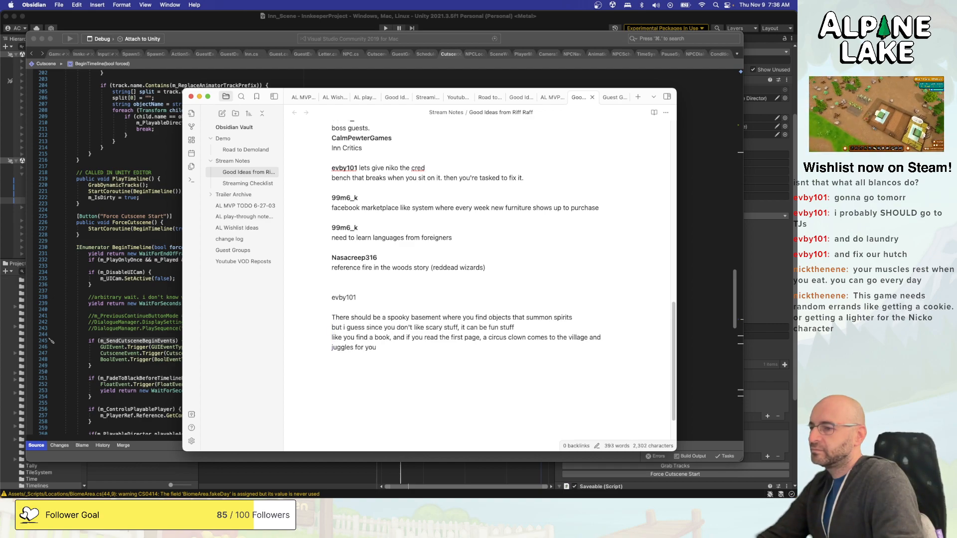
pyautogui.press('BackSpace')
pyautogui.press('Up')
pyautogui.press('shift+super+Right')
pyautogui.press('super+b')
pyautogui.press('Down')
pyautogui.press('Down')
pyautogui.press('Down')
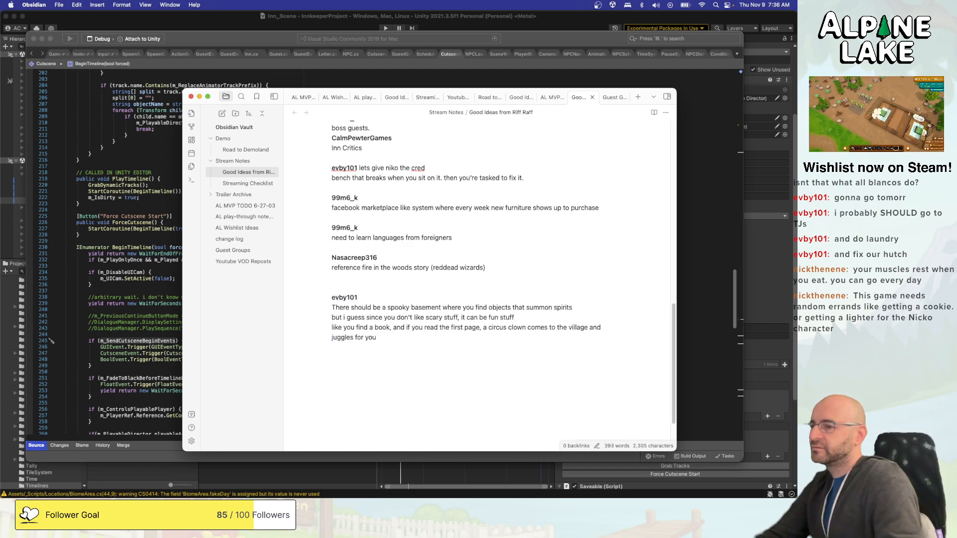
# Paste the viewer's message about finding an earring as a new entry at the end of the Obsidian note.
pyautogui.click(265, 41)
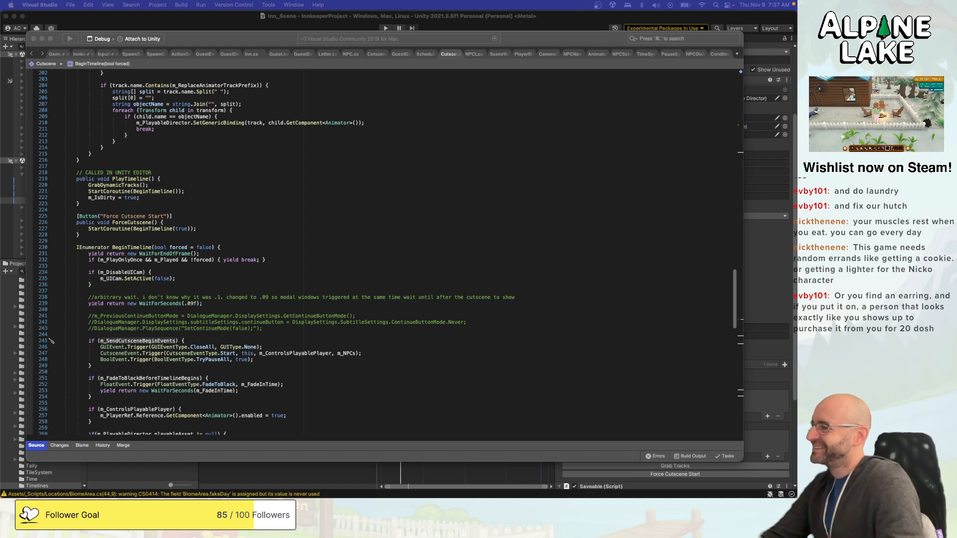
pyautogui.press('super+Tab')
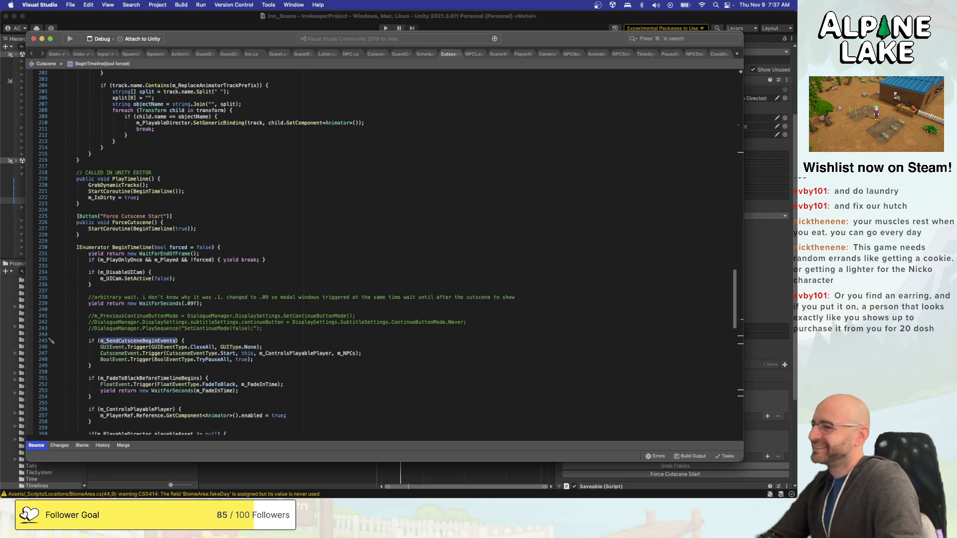
pyautogui.press('super+Tab')
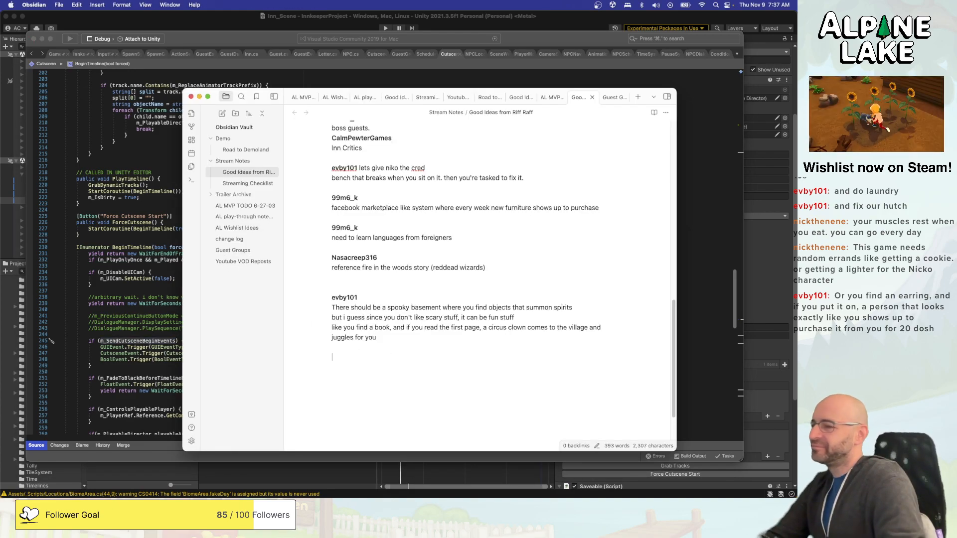
pyautogui.write('evby101  : Or you find an earring, and if you put it on, a person that looks exactly like you shows up to purchase it from you for 20 dosh')
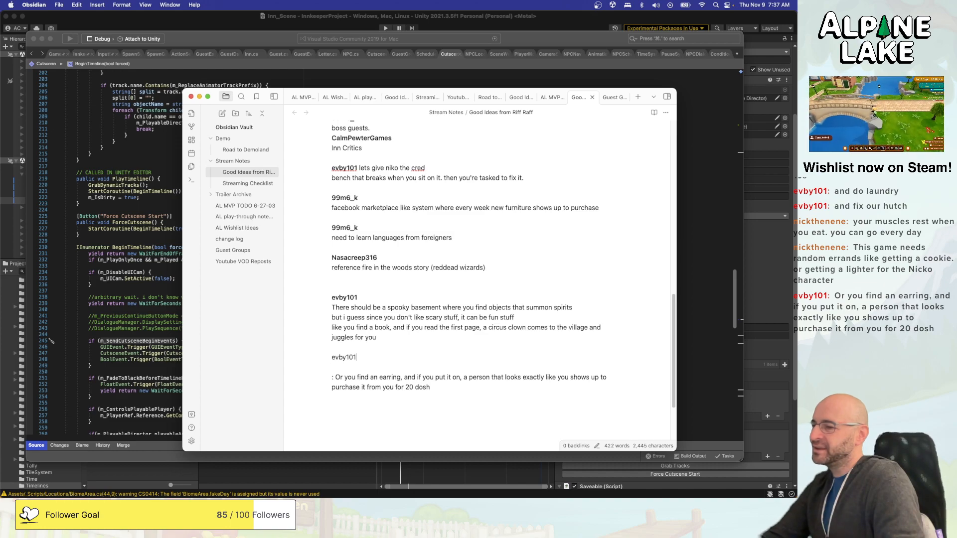
# Bold the username above the earring message and remove the message's leading colon and the blank line before it.
pyautogui.press('Up')
pyautogui.press('shift+super+Right')
pyautogui.press('super+b')
pyautogui.press('Right')
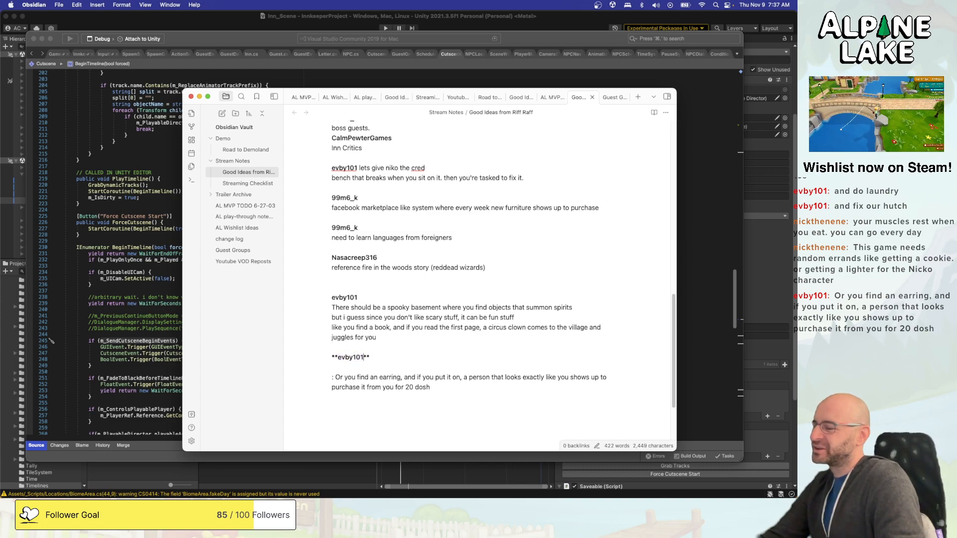
pyautogui.press('Down')
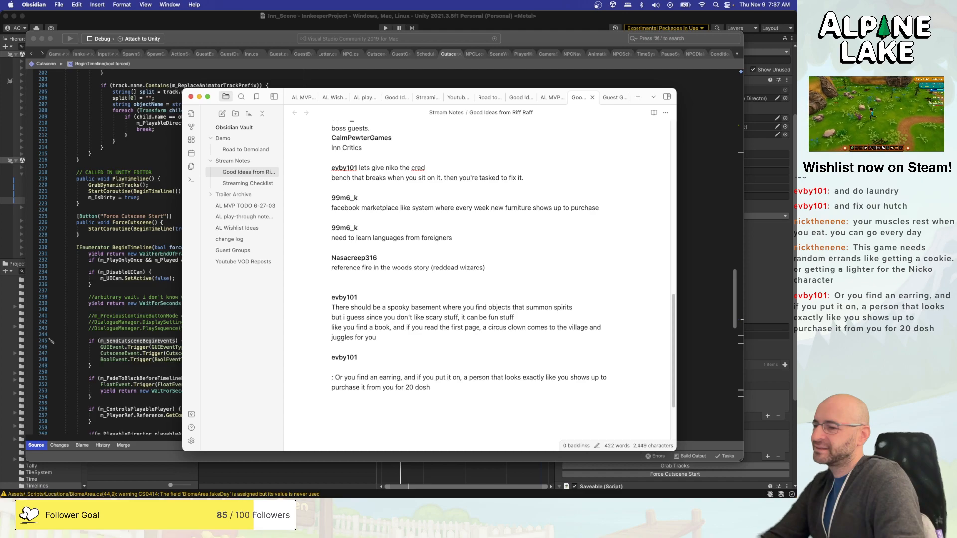
pyautogui.press('Down')
pyautogui.press('Right')
pyautogui.press('BackSpace')
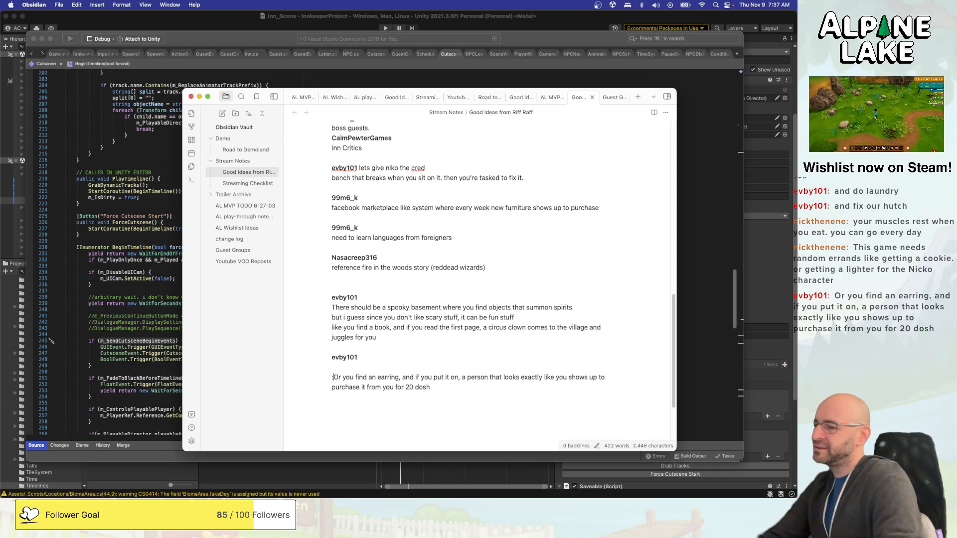
pyautogui.press('Delete')
pyautogui.press('BackSpace')
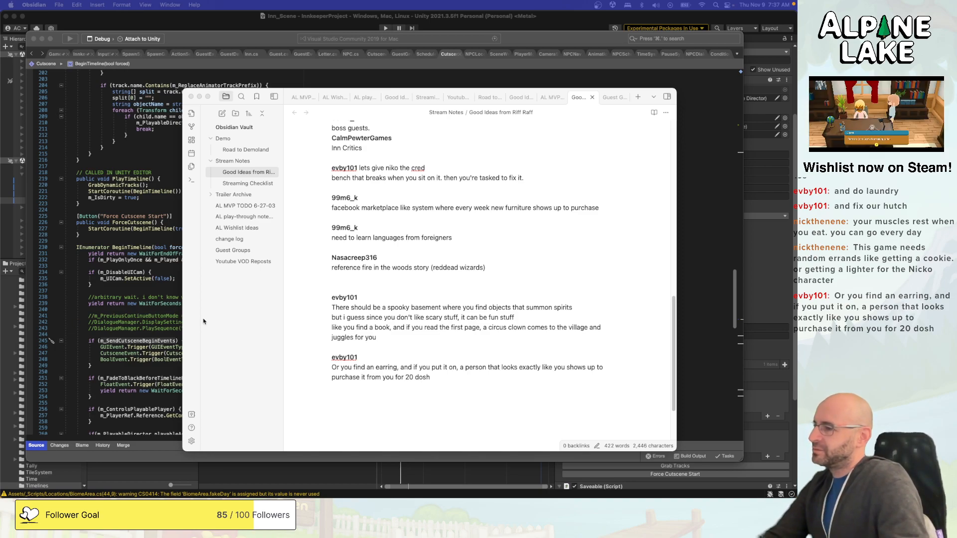
pyautogui.click(363, 348)
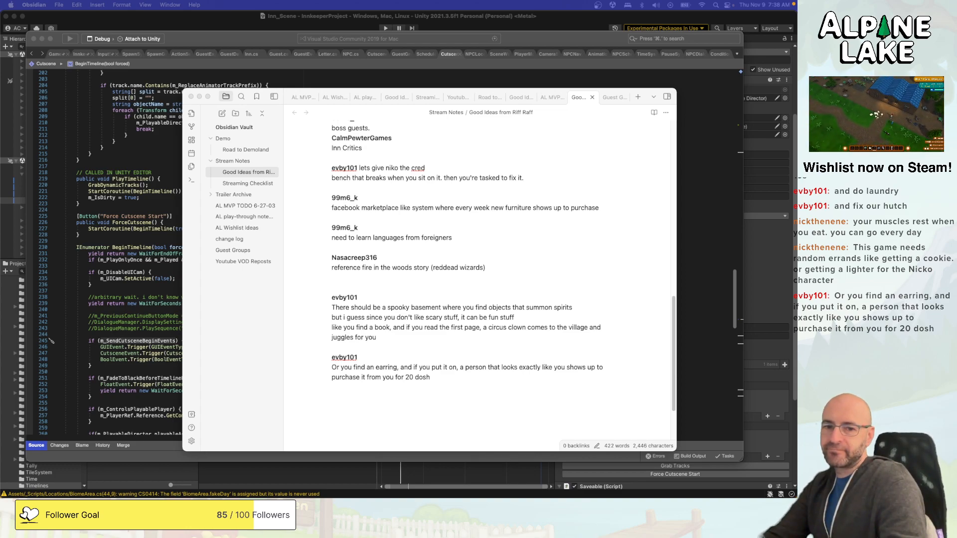
# Switch to Visual Studio and add an empty line in BeginTimeline after the m_FadeToBlackBeforeTimelineBegins block.
pyautogui.click(182, 42)
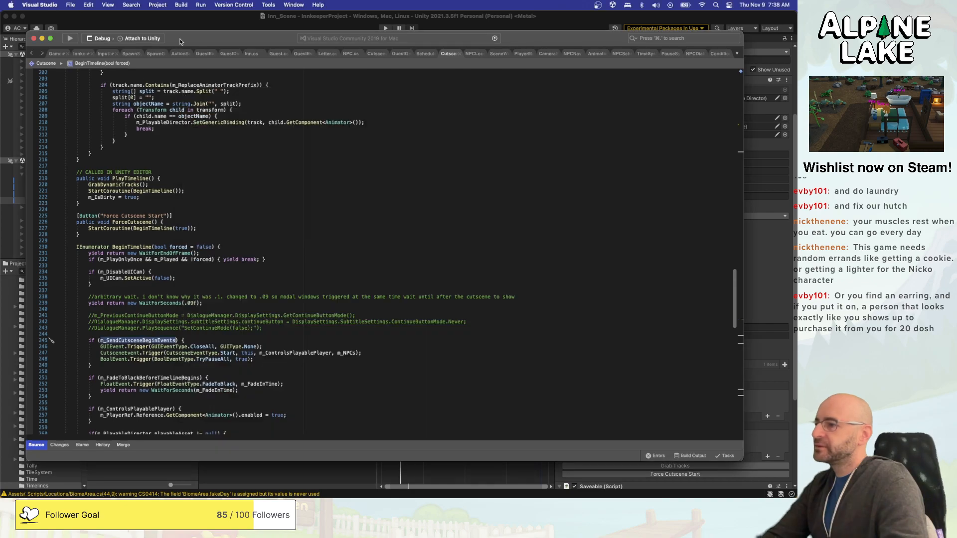
pyautogui.scroll(-2, 279, 295)
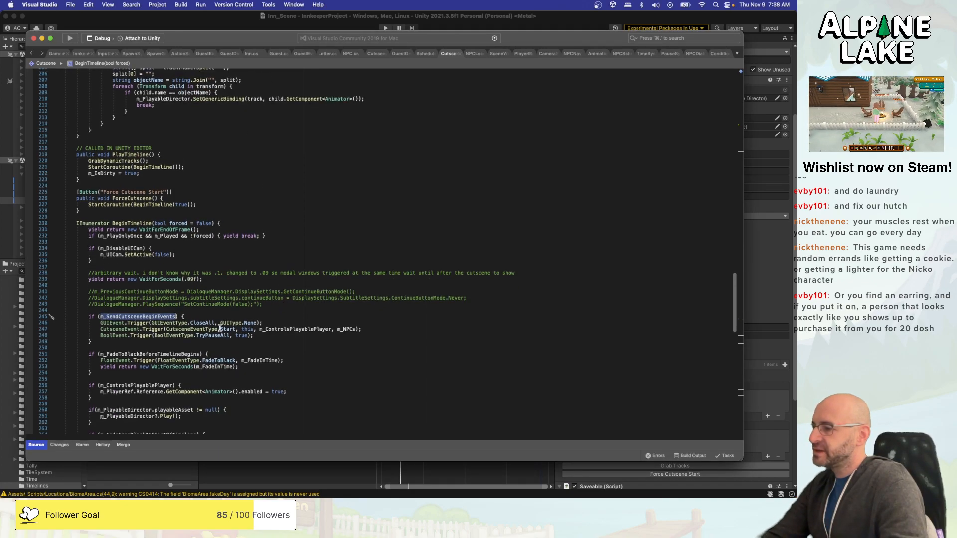
pyautogui.click(126, 354)
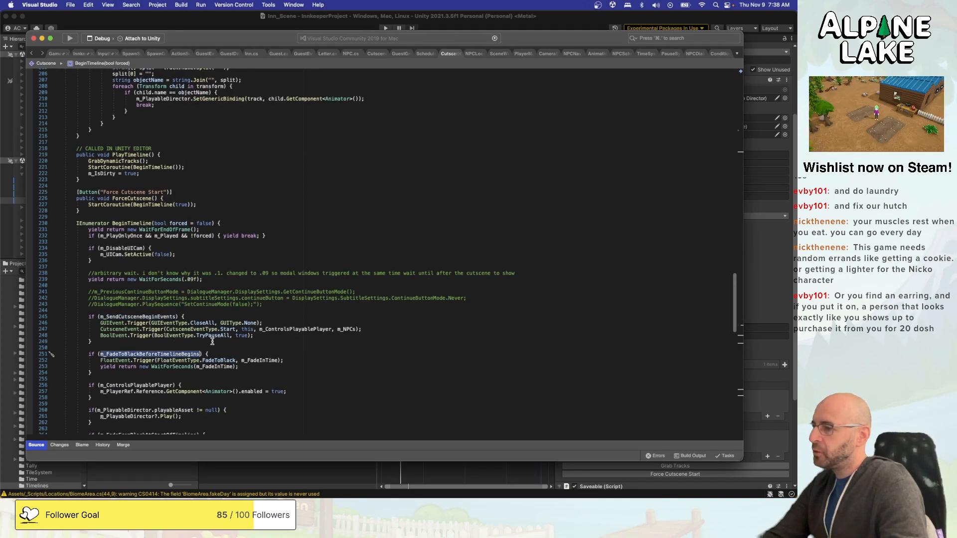
pyautogui.scroll(-1, 214, 339)
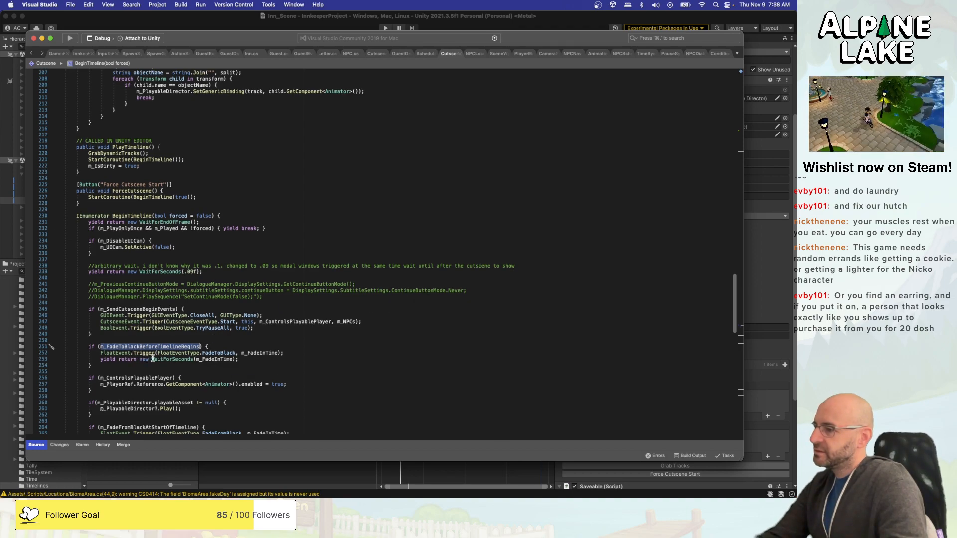
pyautogui.scroll(-1, 150, 364)
pyautogui.scroll(-1, 157, 367)
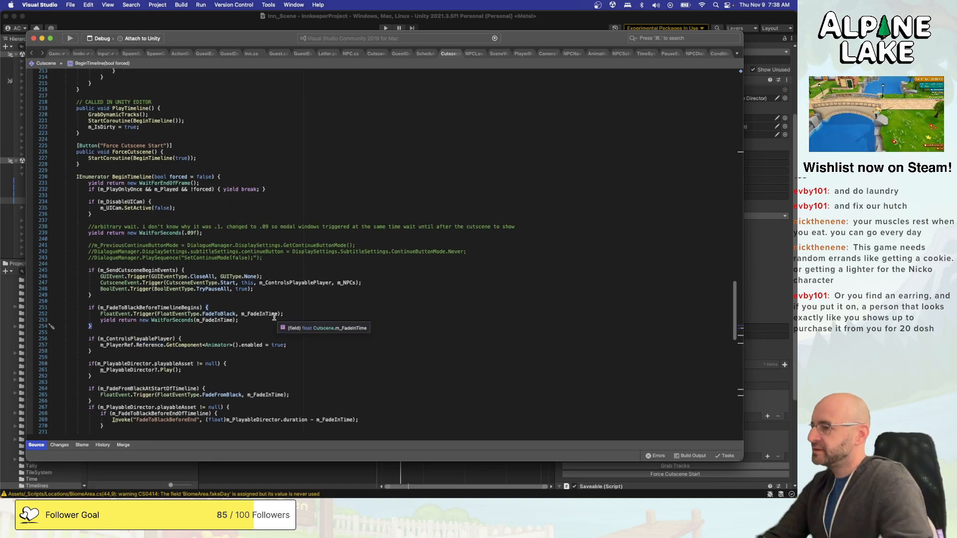
pyautogui.press('Return')
pyautogui.press('Return')
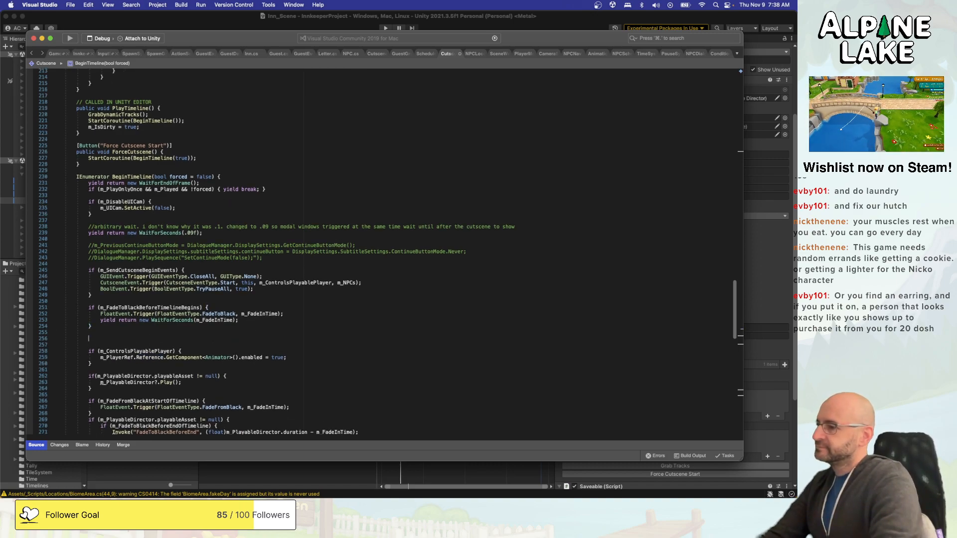
pyautogui.write('m_')
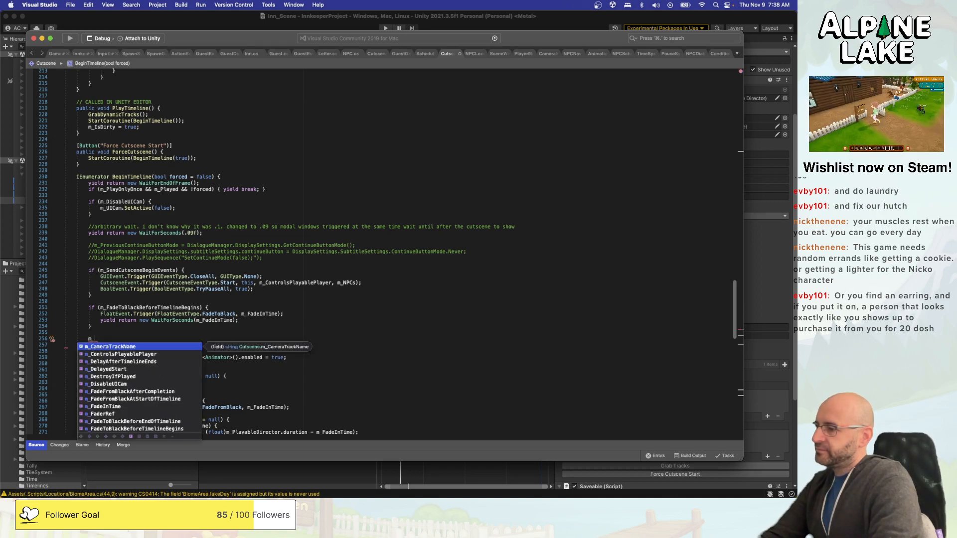
pyautogui.write('event')
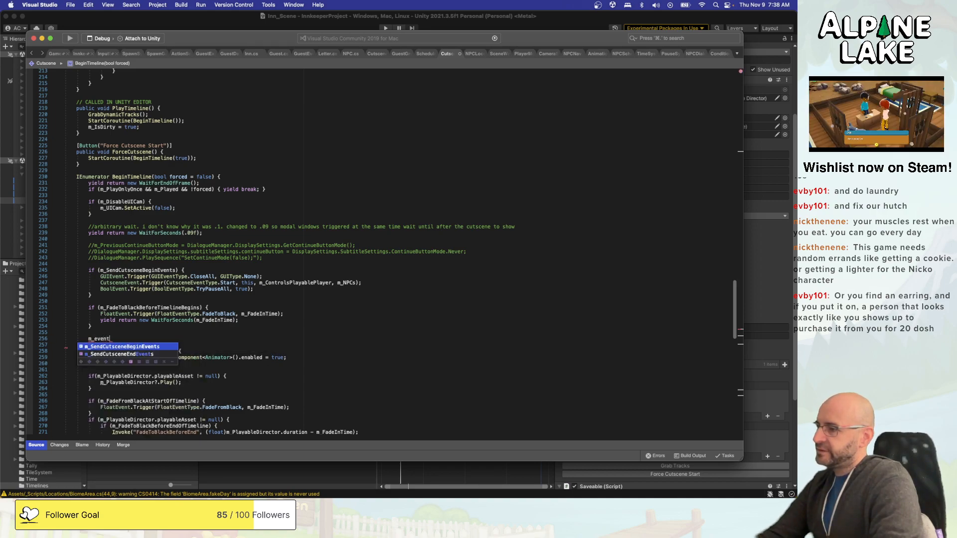
pyautogui.press('Tab')
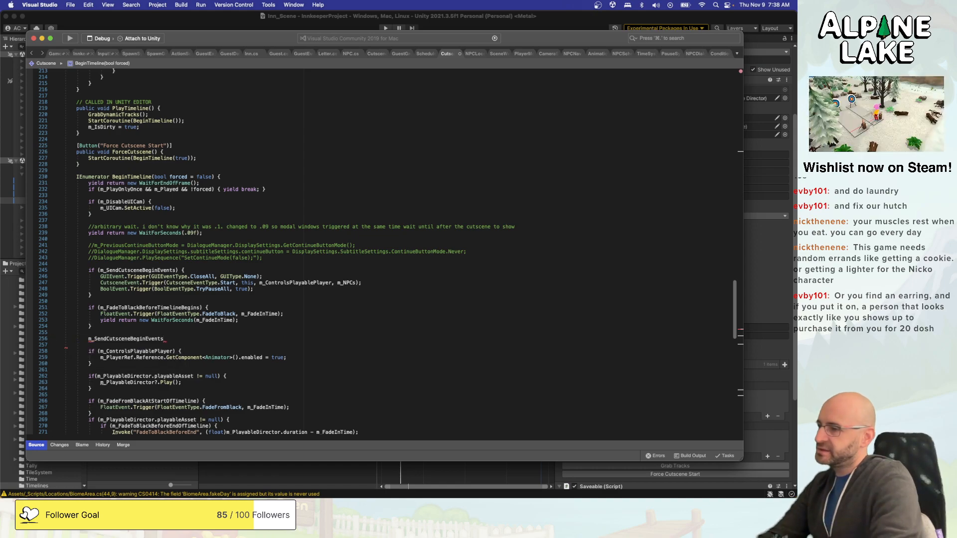
pyautogui.write('.in')
pyautogui.press('BackSpace')
pyautogui.press('BackSpace')
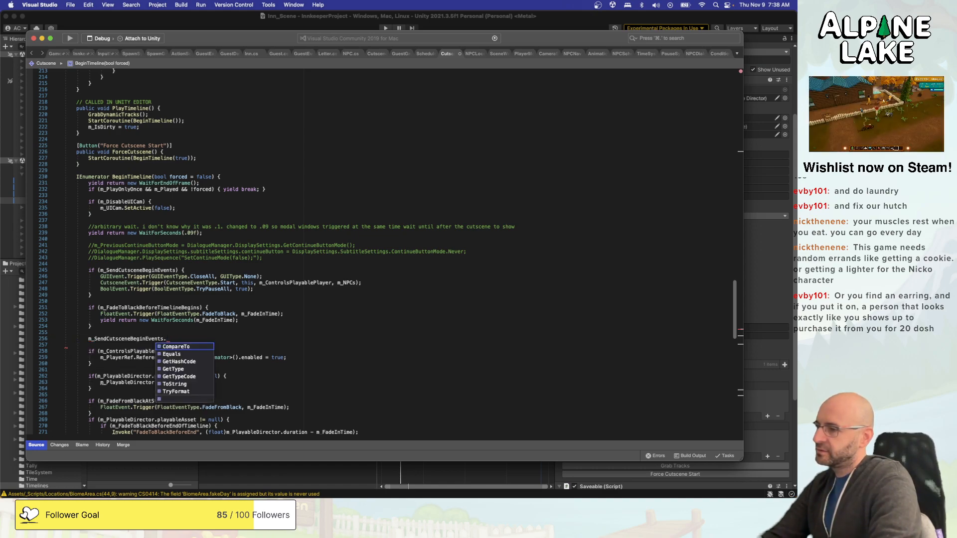
pyautogui.press('BackSpace')
pyautogui.write('.')
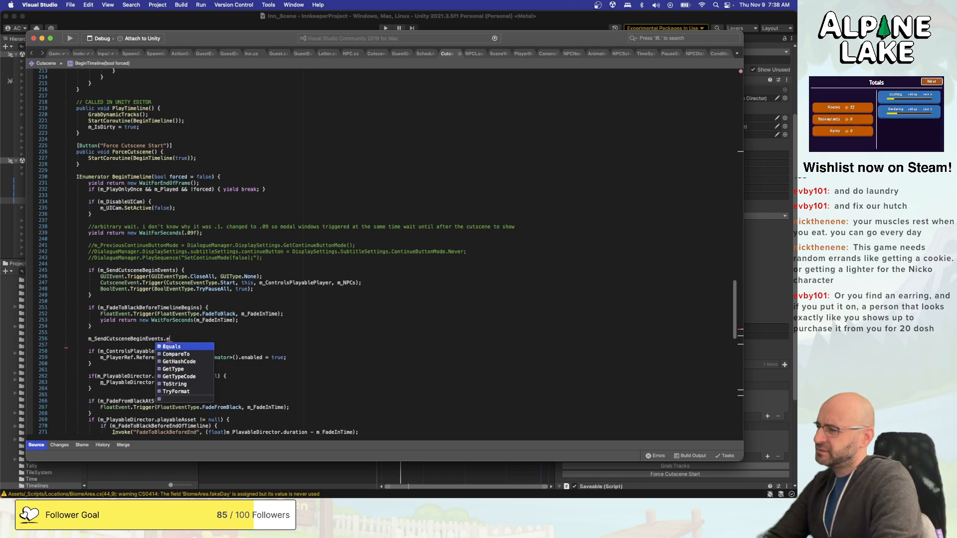
pyautogui.press('Down')
pyautogui.press('BackSpace')
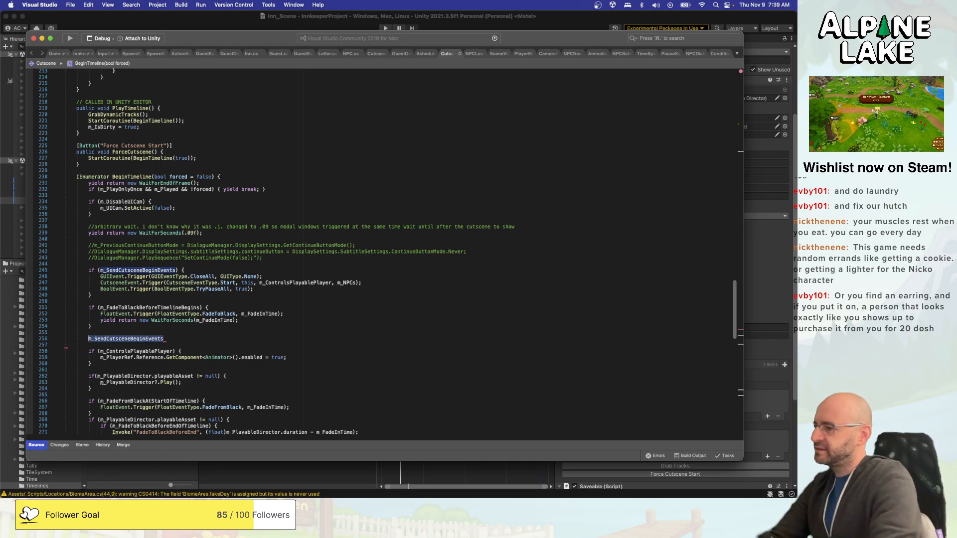
pyautogui.hotkey('alt', 'BackSpace')
pyautogui.write('begin')
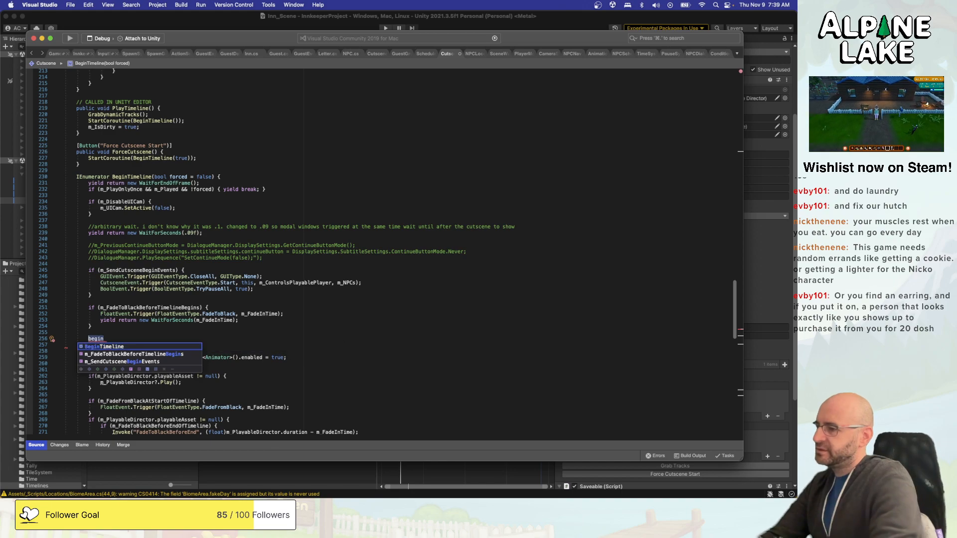
pyautogui.hotkey('alt', 'BackSpace')
pyautogui.write('start')
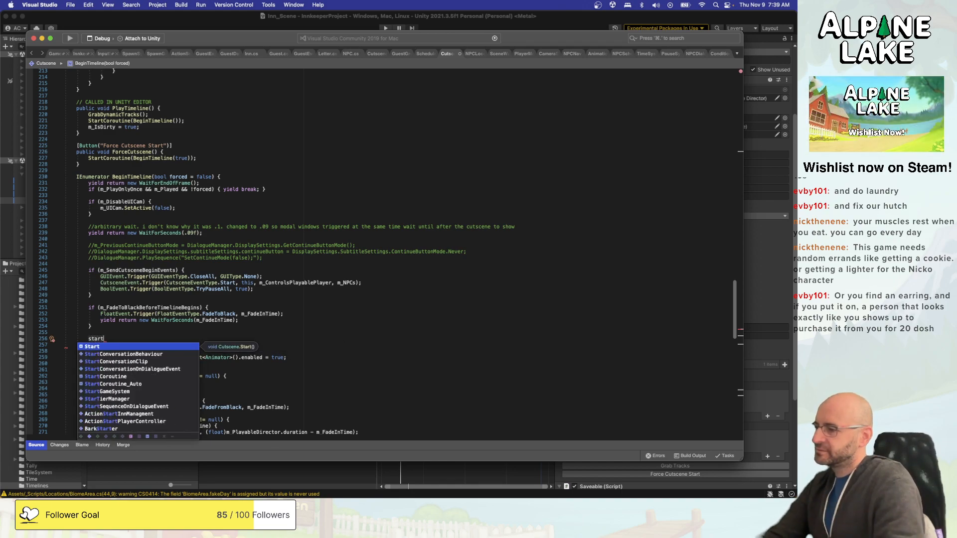
pyautogui.hotkey('alt', 'BackSpace')
# Add the call m_OnCutsceneStart.Invoke(); on the empty line above the m_ControlsPlayablePlayer check.
pyautogui.write('m_star')
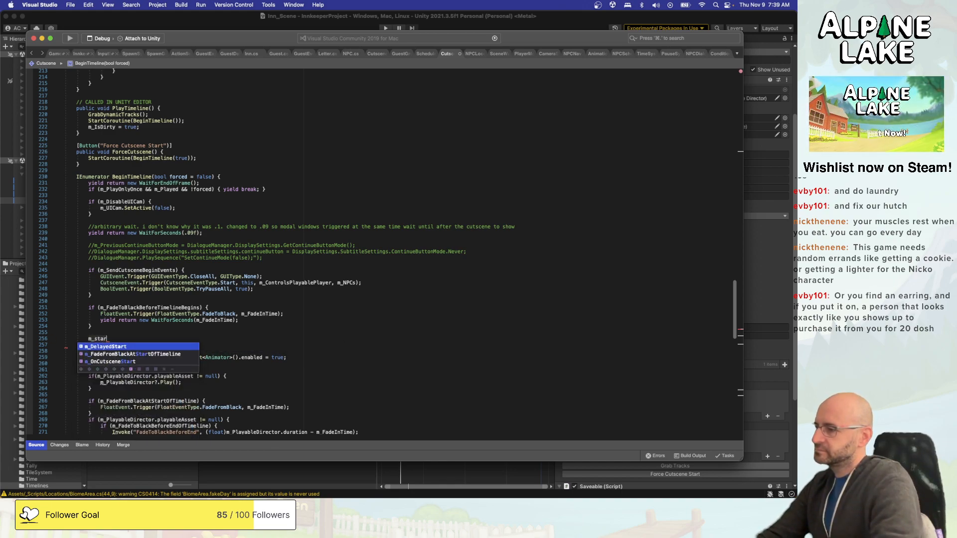
pyautogui.press('Down')
pyautogui.press('Down')
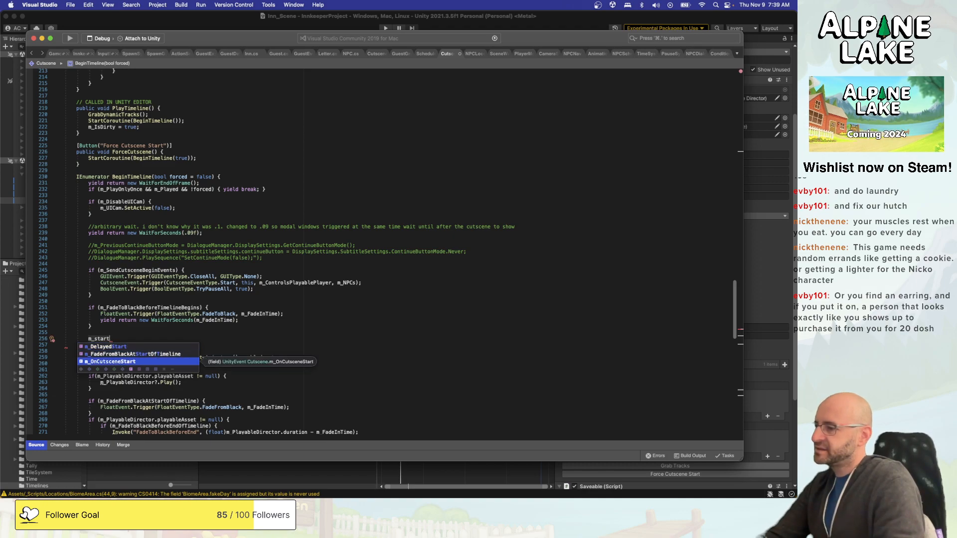
pyautogui.press('Return')
pyautogui.write('.Invoke()')
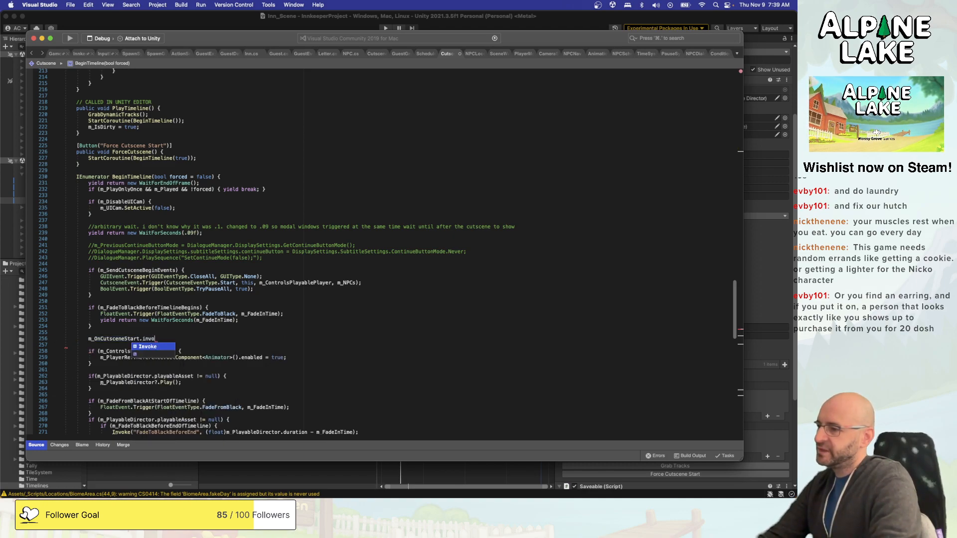
pyautogui.write(';')
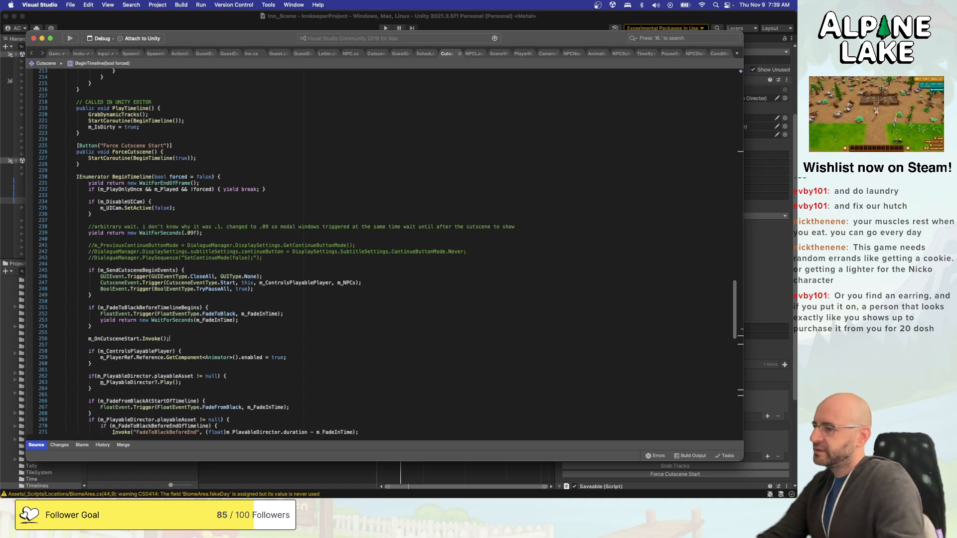
# Copy the m_OnCutsceneStart.Invoke(); line and go to the definition of the EndCutscene method.
pyautogui.scroll(-3, 271, 316)
pyautogui.click(270, 306)
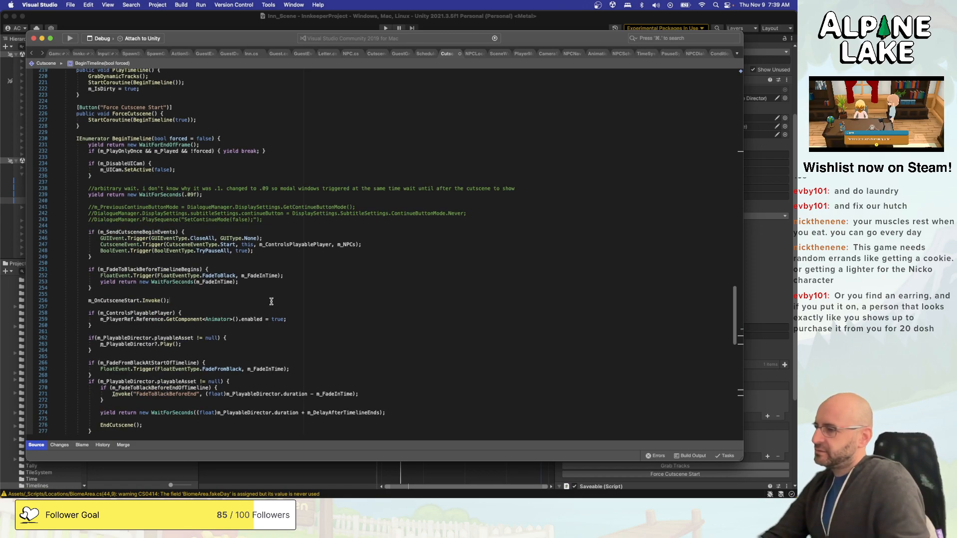
pyautogui.hotkey('shift', 'Home')
pyautogui.hotkey('ctrl', 'c')
pyautogui.scroll(-4, 271, 302)
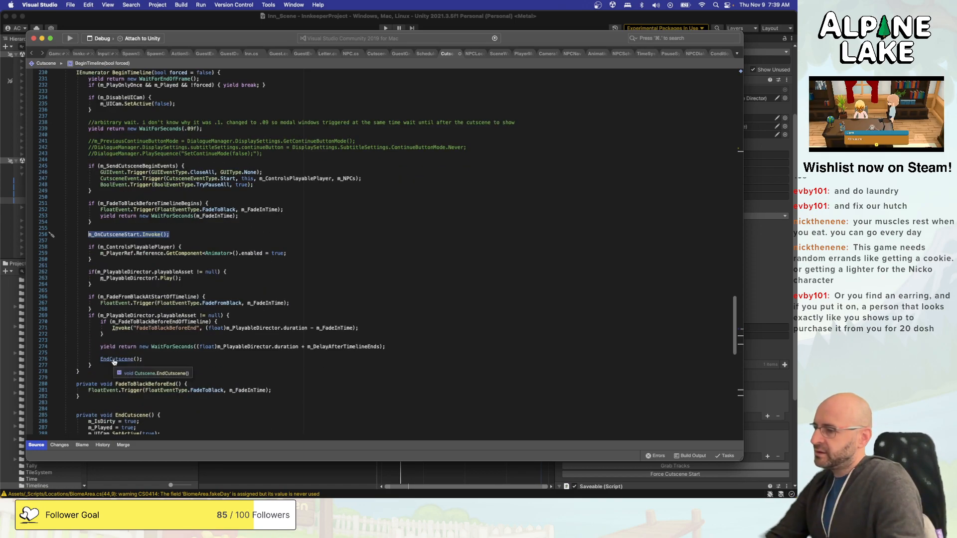
pyautogui.keyDown('super'); pyautogui.click(114, 359); pyautogui.keyUp('super')
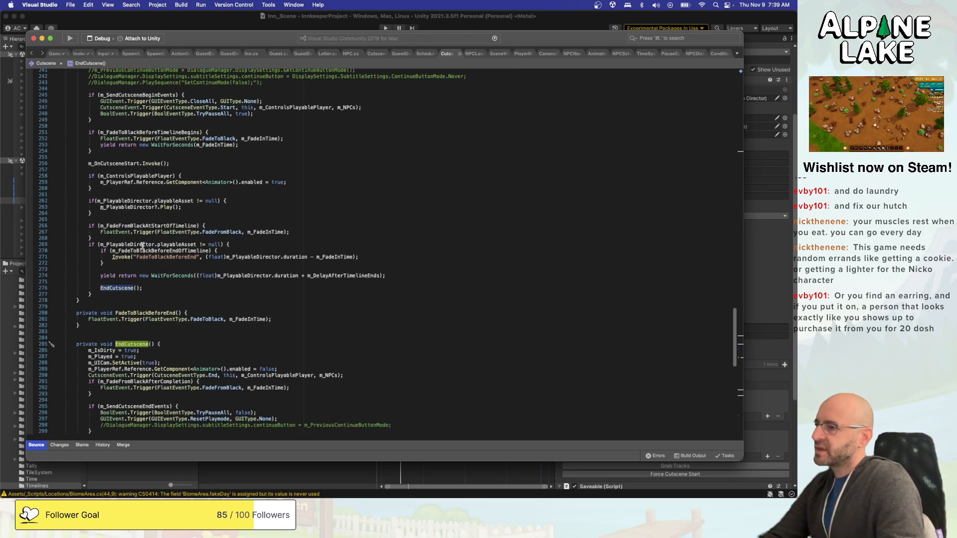
# Paste the copied invoke line in EndCutscene directly below the CutsceneEvent.Trigger call.
pyautogui.doubleClick(178, 276)
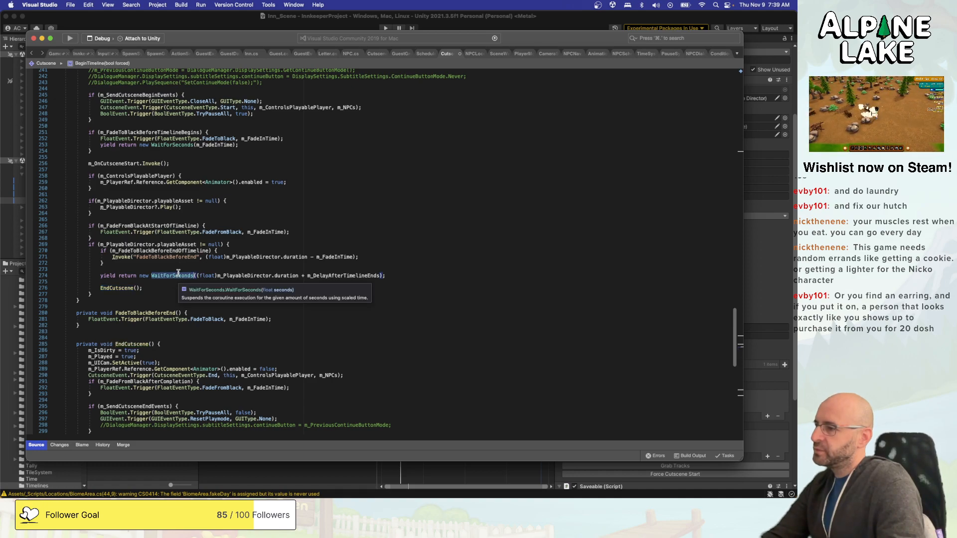
pyautogui.click(119, 292)
pyautogui.click(119, 289)
pyautogui.scroll(-3, 177, 298)
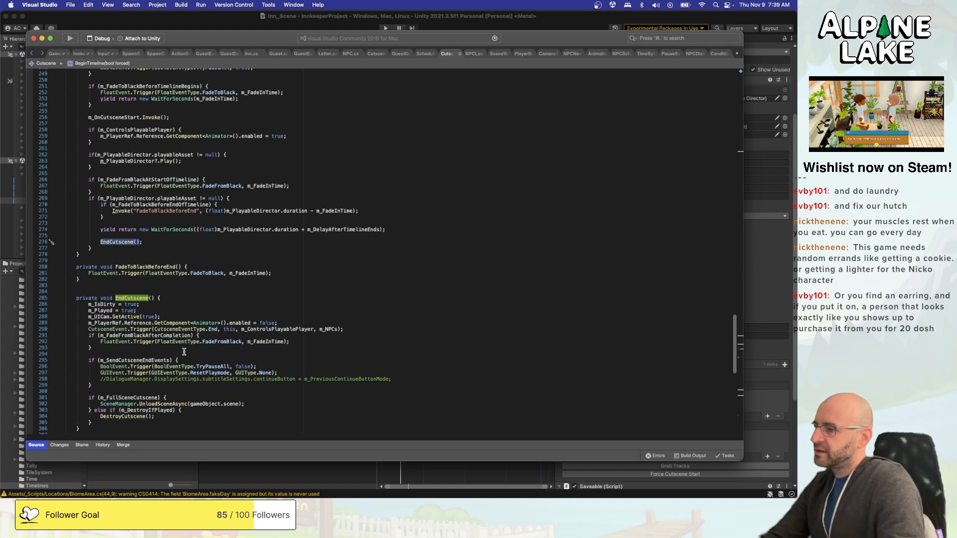
pyautogui.click(163, 337)
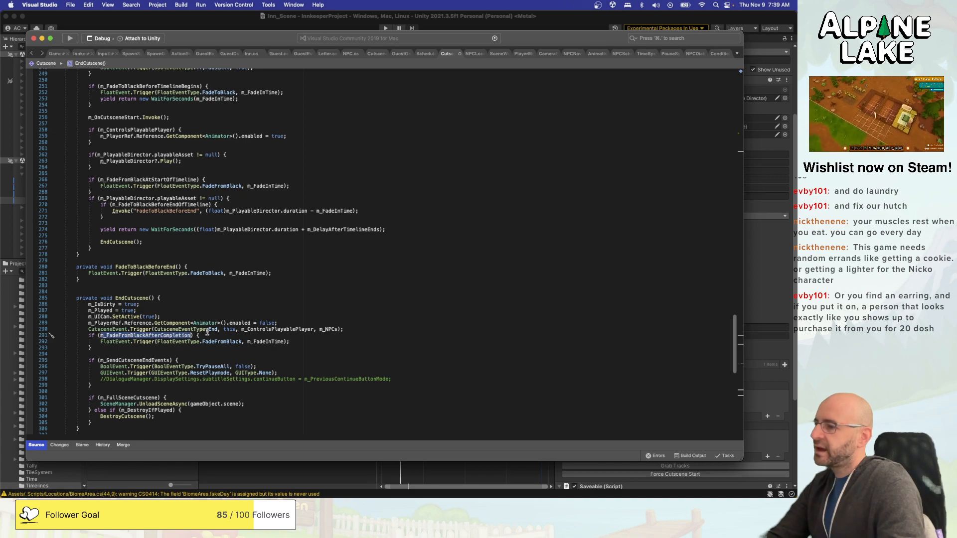
pyautogui.click(347, 329)
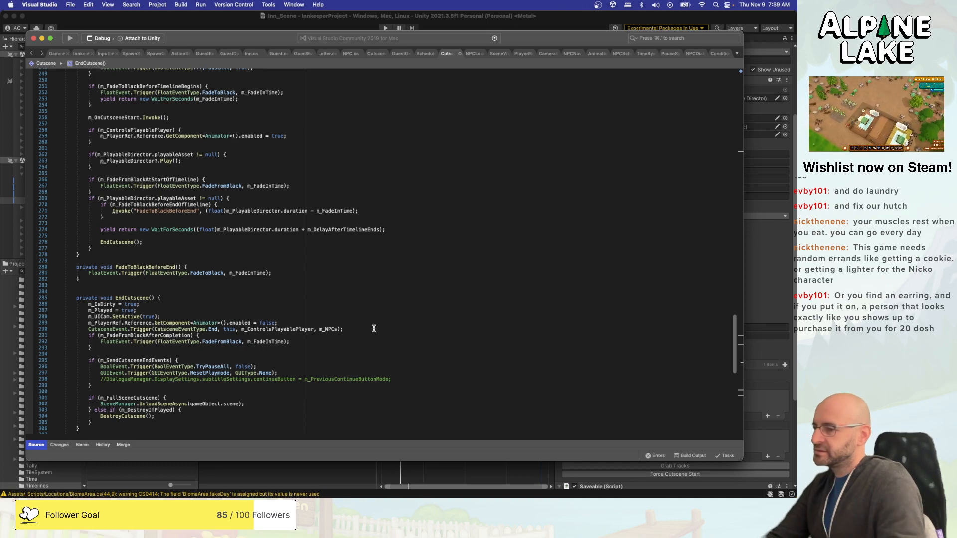
pyautogui.press('Return')
pyautogui.hotkey('ctrl', 'v')
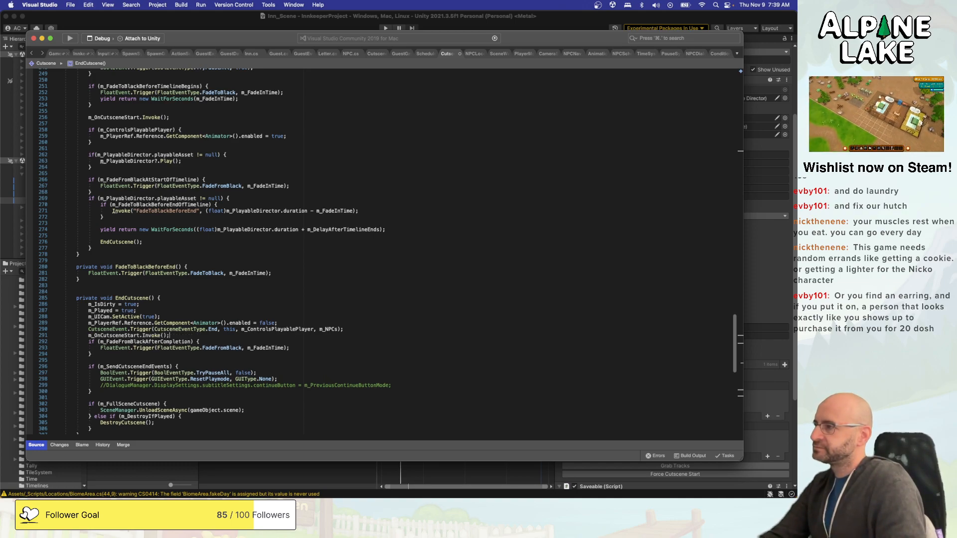
# Change the pasted call in EndCutscene to m_OnCutsceneEnd.Invoke(); and save the Cutscene script.
pyautogui.hotkey('shift', 'Home')
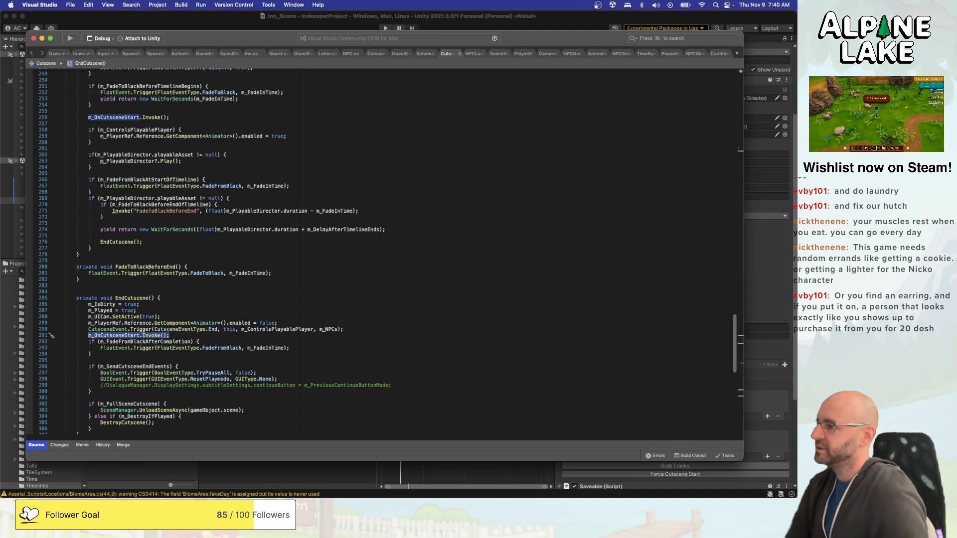
pyautogui.click(364, 335)
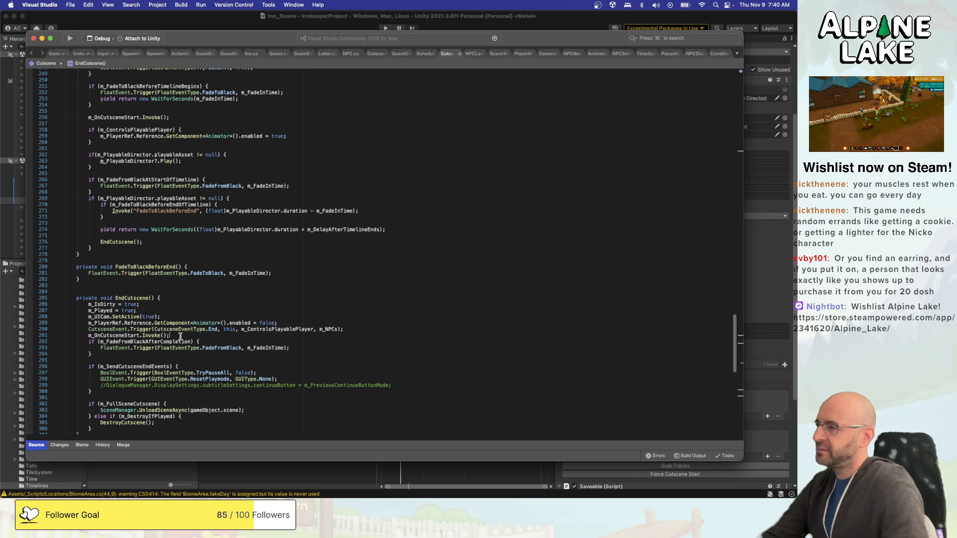
pyautogui.click(314, 298)
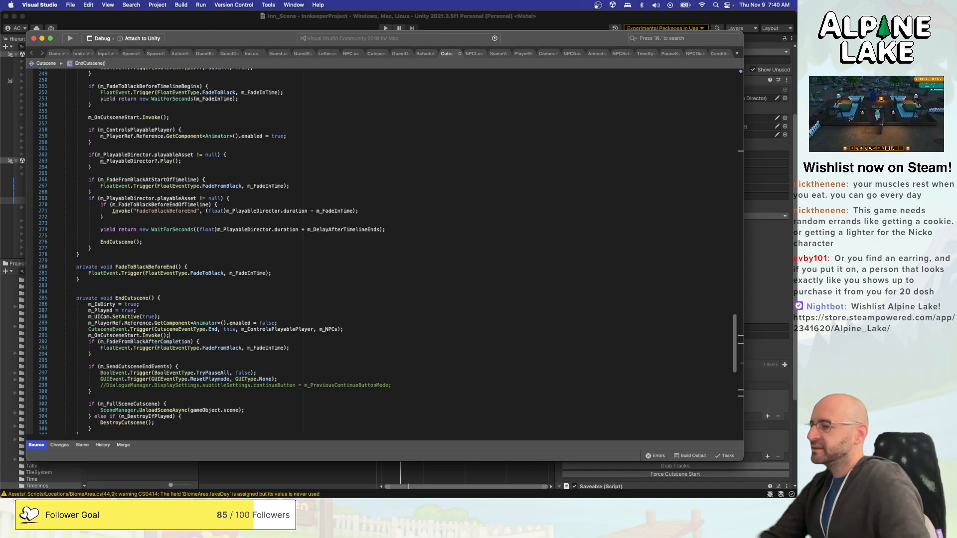
pyautogui.press('BackSpace')
pyautogui.press('BackSpace')
pyautogui.press('BackSpace')
pyautogui.press('BackSpace')
pyautogui.press('BackSpace')
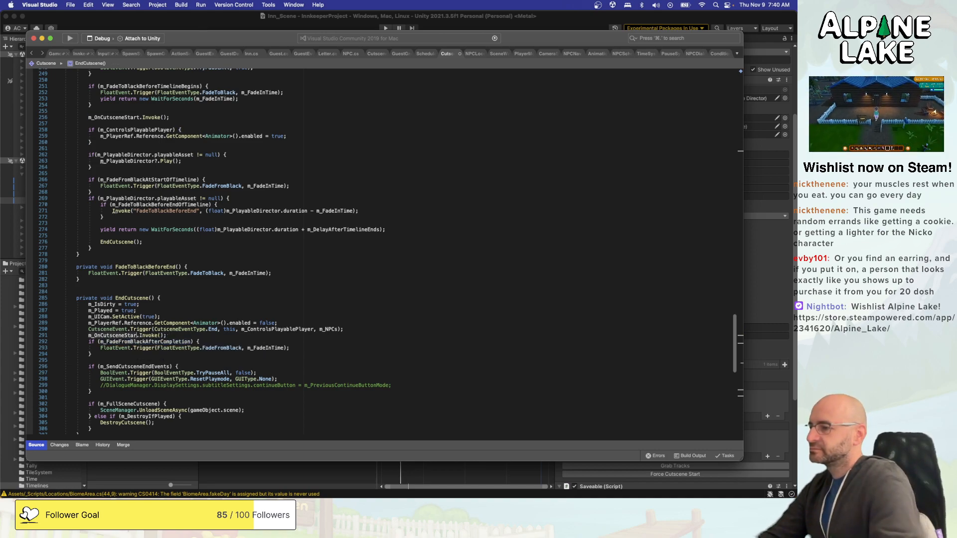
pyautogui.write('End')
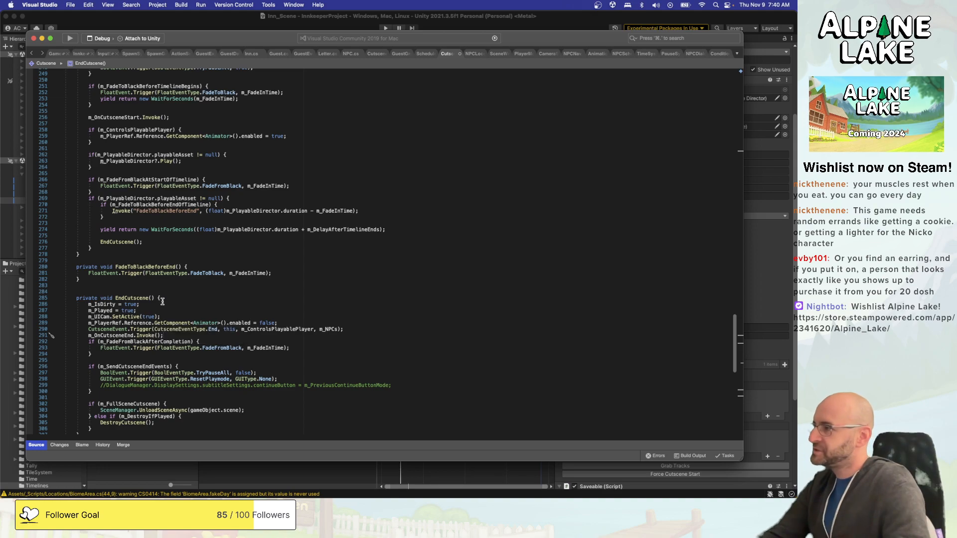
pyautogui.click(281, 265)
pyautogui.press('super+s')
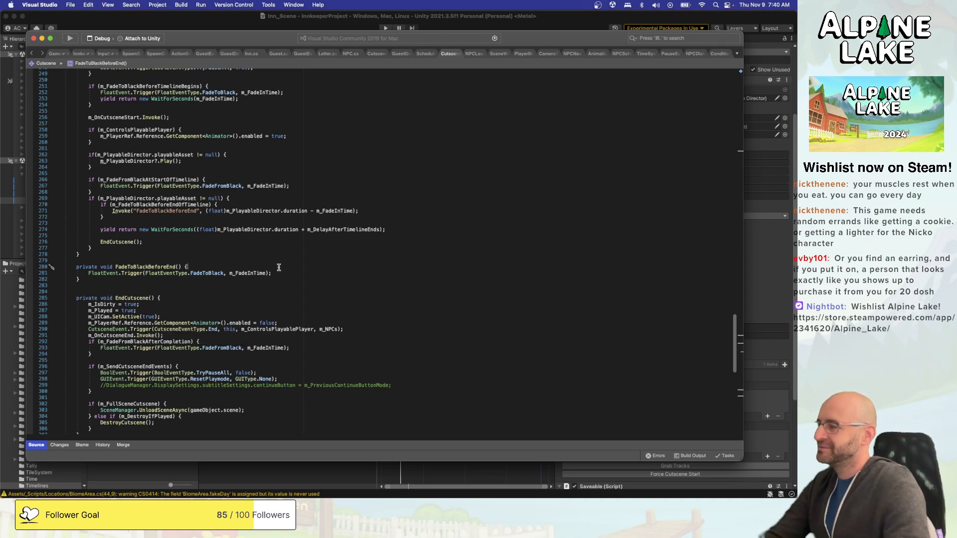
# Remove the extra blank line above the EndCutscene method and switch to Unity.
pyautogui.click(259, 298)
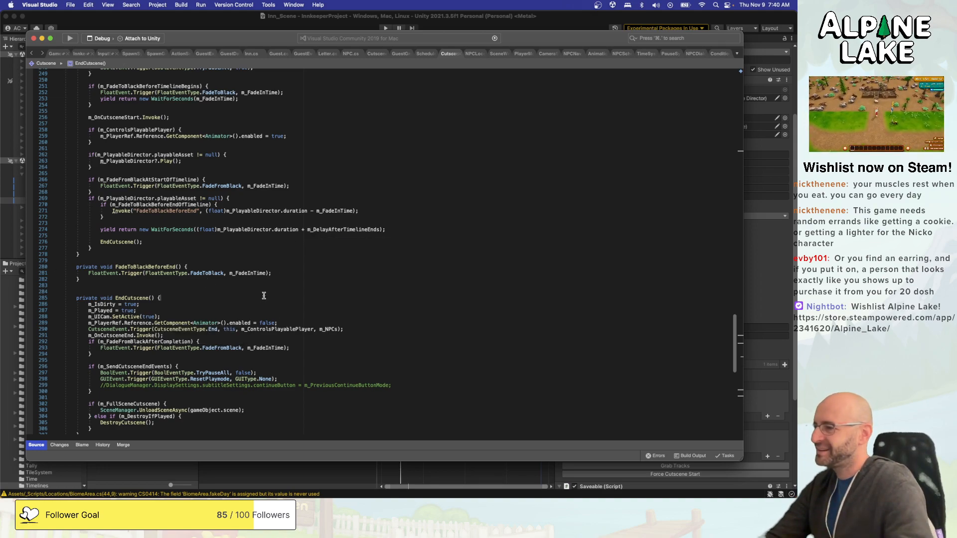
pyautogui.press('Up')
pyautogui.press('BackSpace')
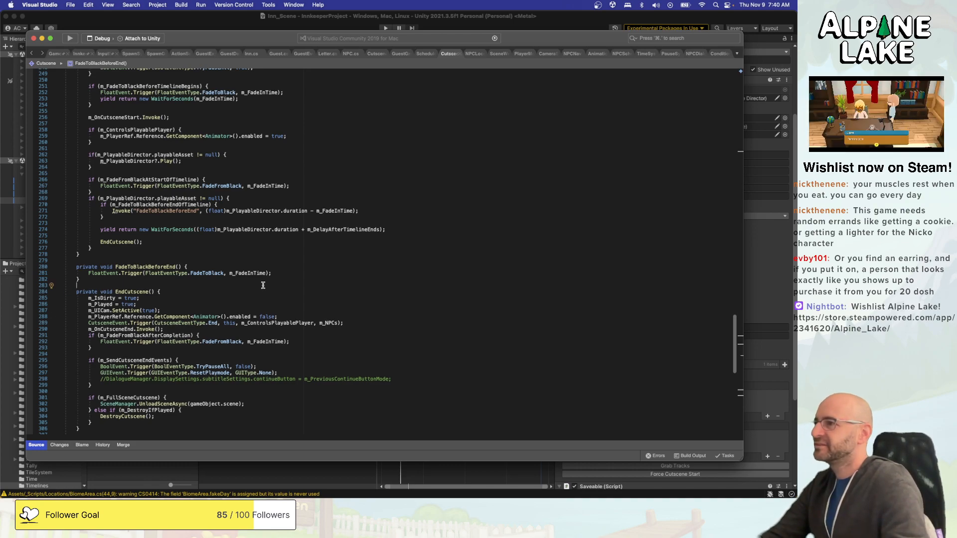
pyautogui.press('super+Tab')
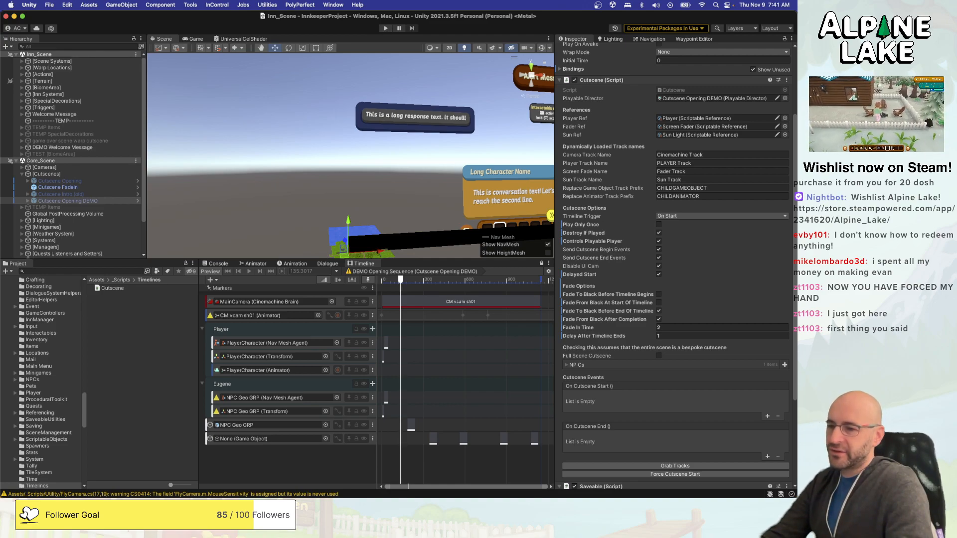
# Add an empty listener to the On Cutscene End event and search the project assets for "scary", clearing the search again.
pyautogui.click(767, 457)
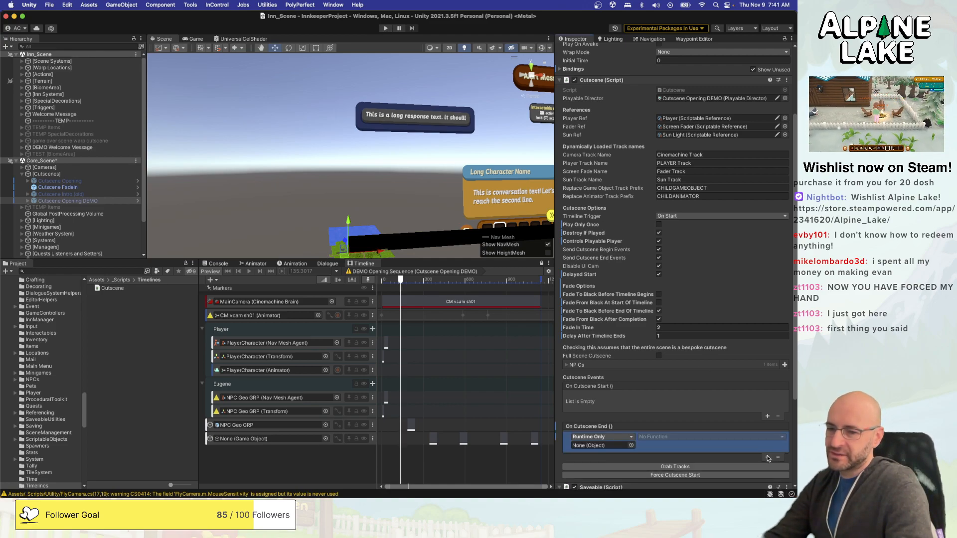
pyautogui.click(81, 271)
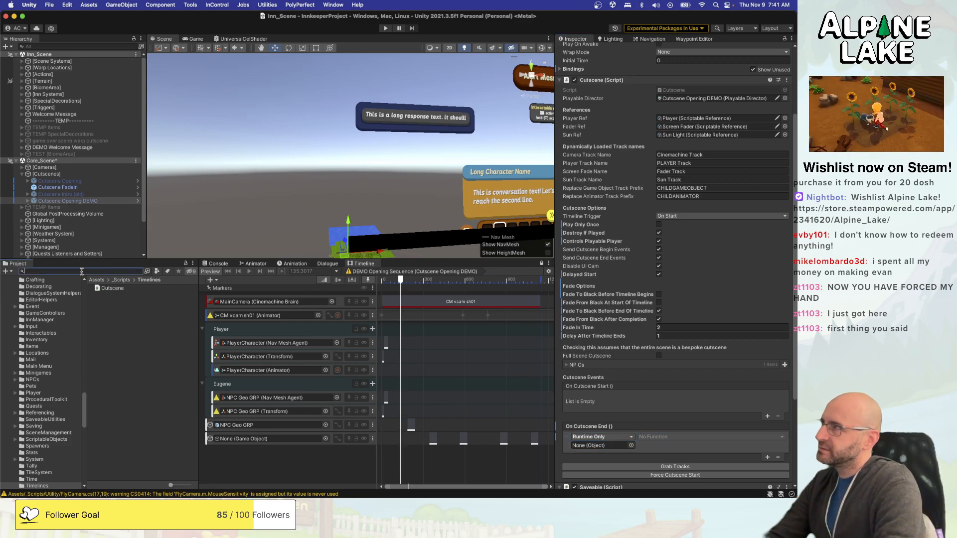
pyautogui.write('y')
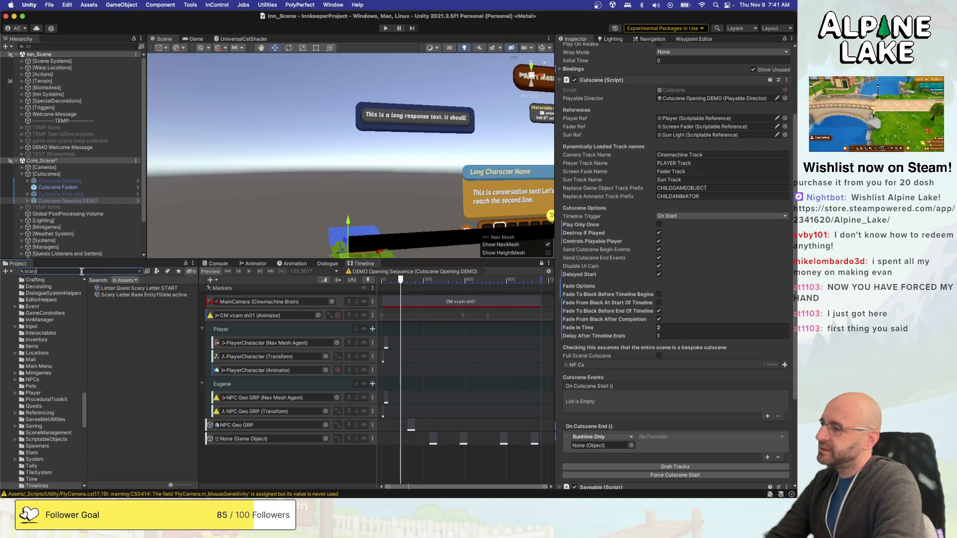
pyautogui.press('BackSpace')
pyautogui.press('BackSpace')
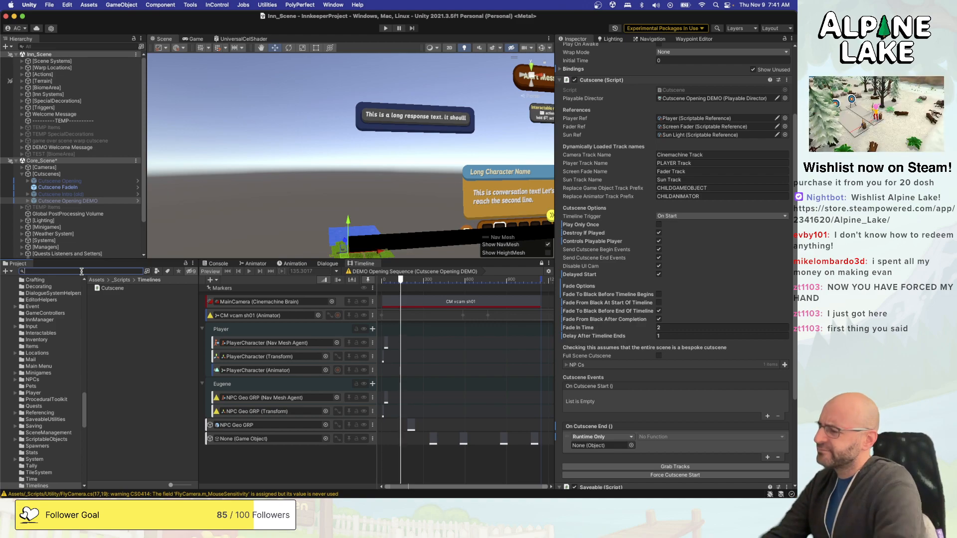
# Open the Quest Setters folder inside _ScriptableObjects.
pyautogui.scroll(10, 43, 417)
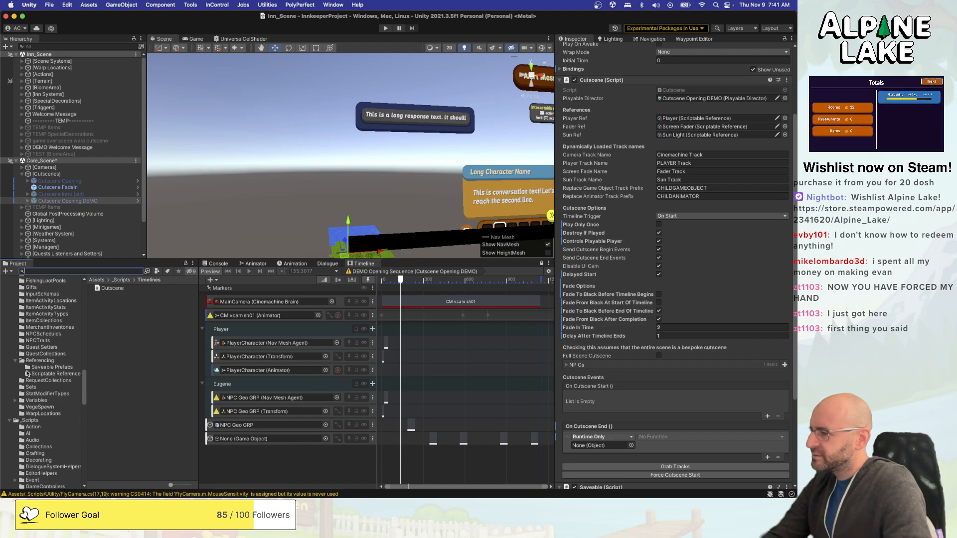
pyautogui.scroll(1, 20, 378)
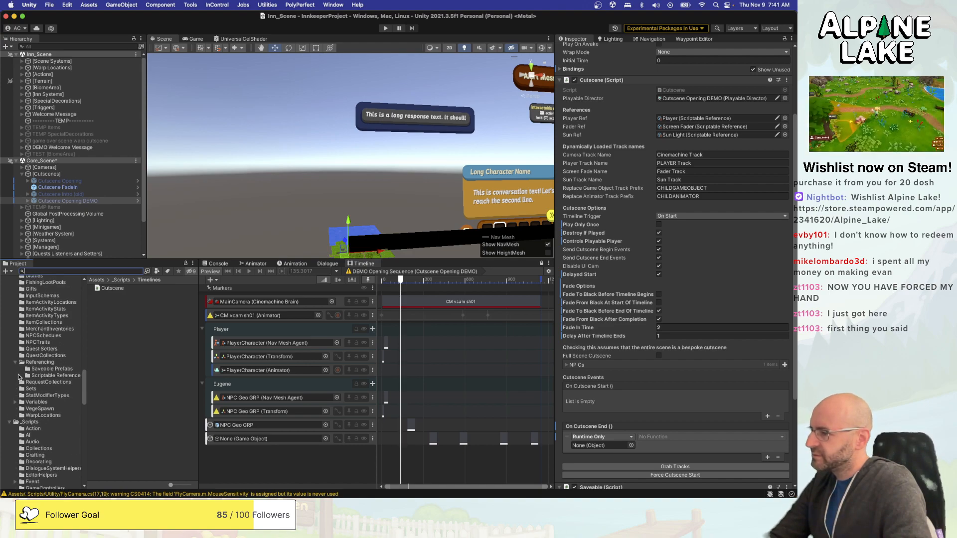
pyautogui.scroll(4, 28, 370)
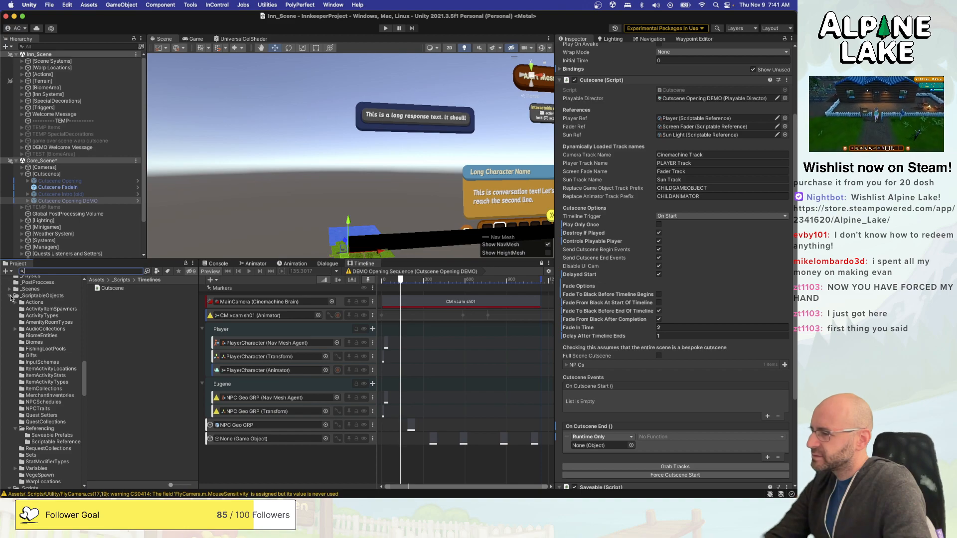
pyautogui.click(58, 415)
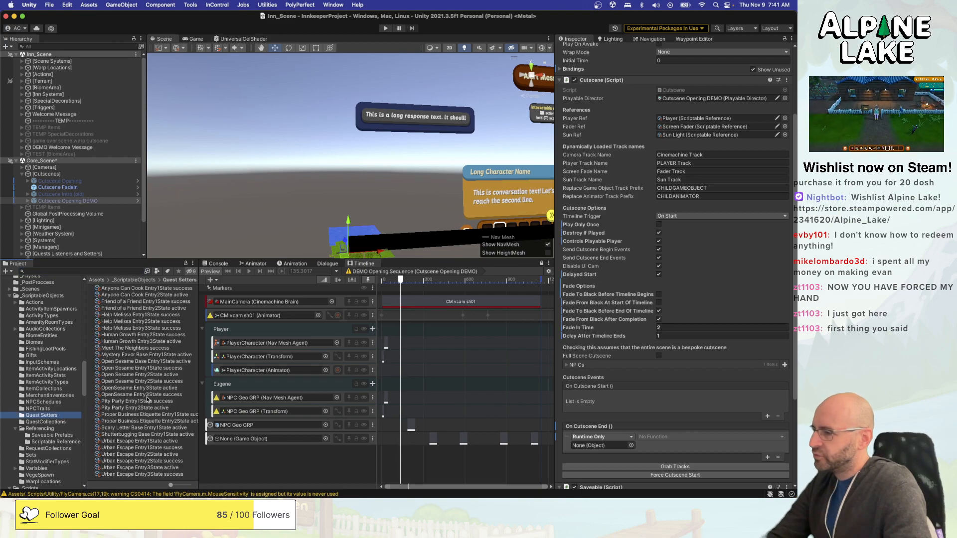
# Examine the conditions, quest entries and states of several existing quest setter assets to find one suitable for duplicating.
pyautogui.click(156, 454)
pyautogui.click(153, 414)
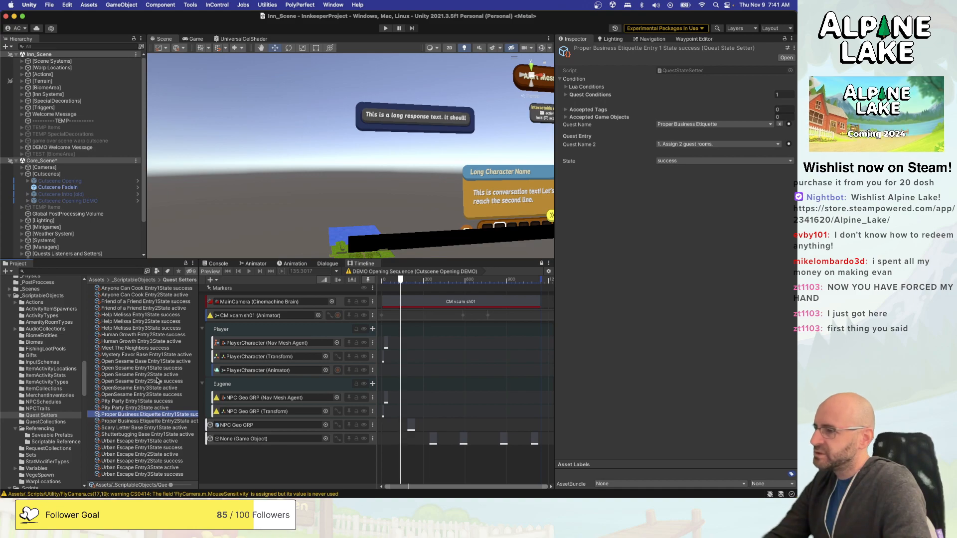
pyautogui.click(151, 302)
pyautogui.click(152, 296)
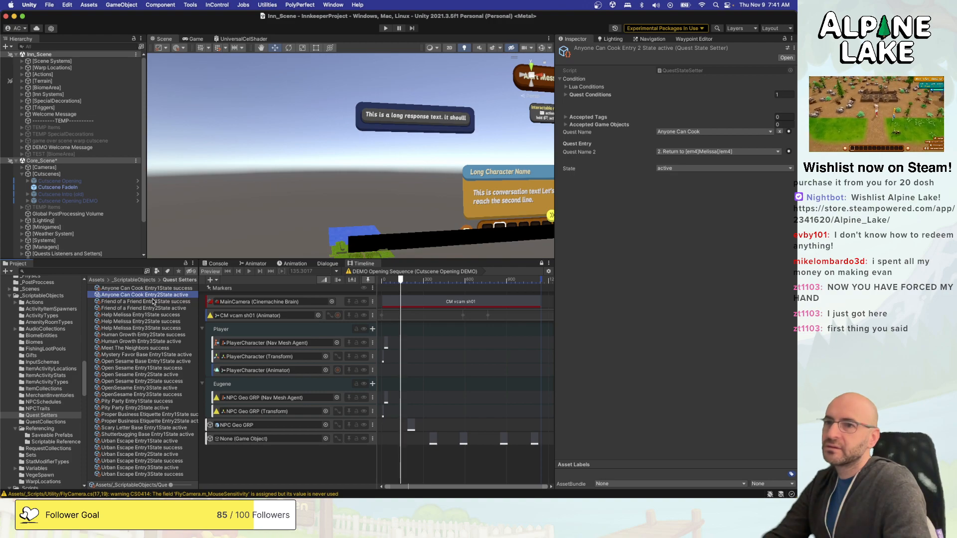
pyautogui.click(154, 301)
pyautogui.press('Down')
pyautogui.press('Down')
pyautogui.press('Down')
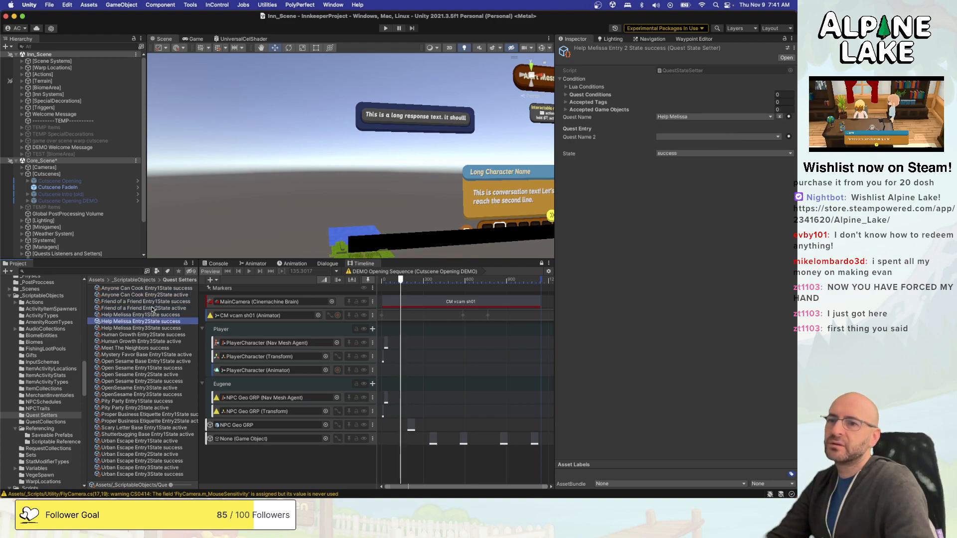
# Duplicate the Help Melissa Entry1State success quest setter and rename the copy Meet The Neighbors Entry1State active.
pyautogui.press('Up')
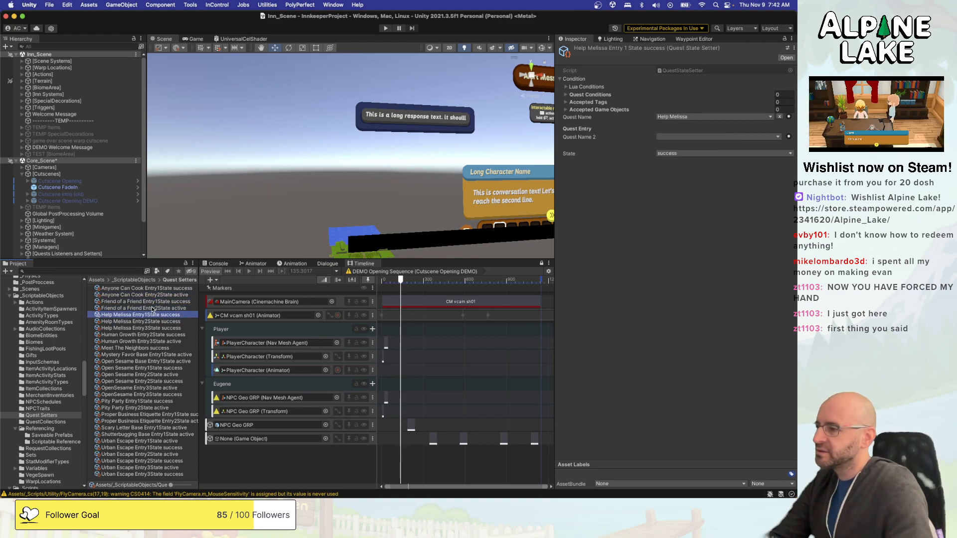
pyautogui.press('super+d')
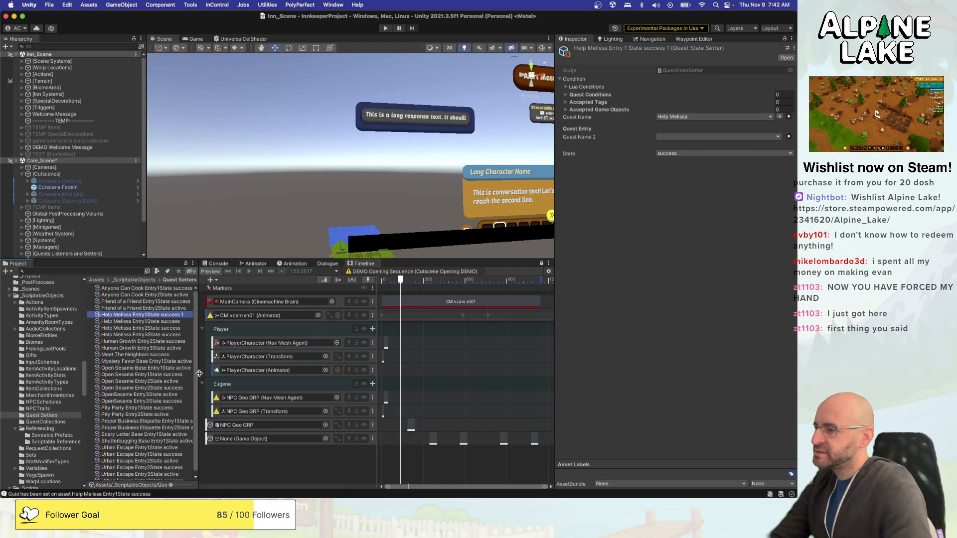
pyautogui.press('Return')
pyautogui.press('Right')
pyautogui.press('BackSpace')
pyautogui.press('BackSpace')
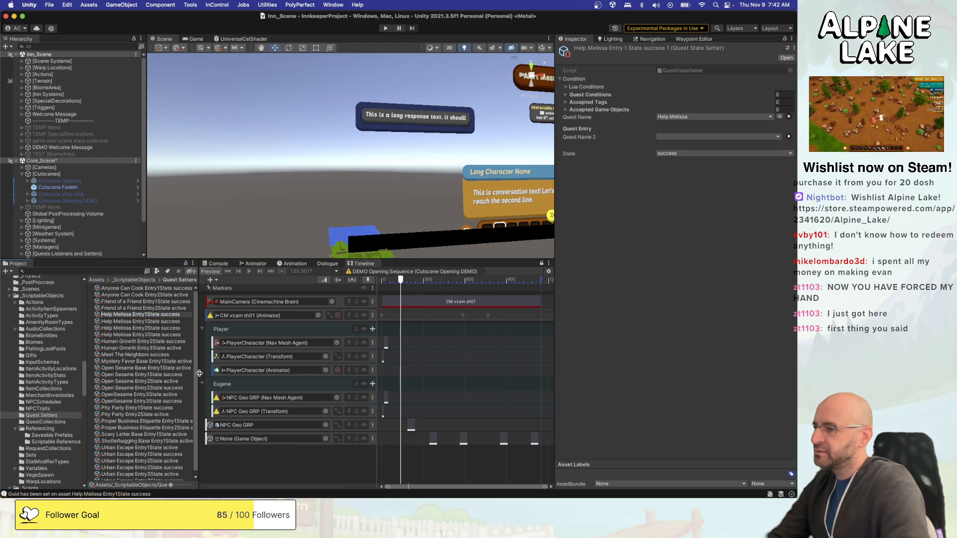
pyautogui.press('super+Left')
pyautogui.hotkey('alt', 'shift', 'Right')
pyautogui.hotkey('alt', 'shift', 'Right')
pyautogui.write('Me')
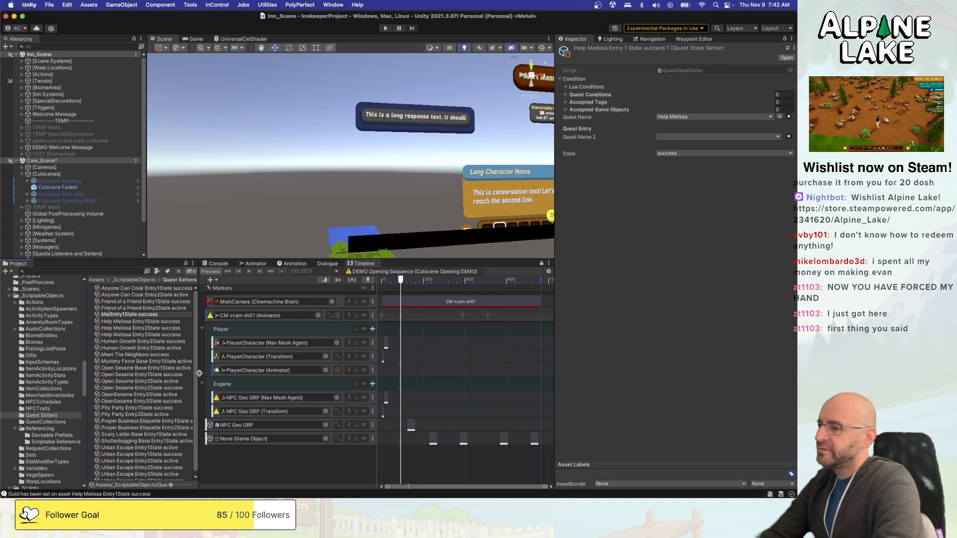
pyautogui.write('et The Ne')
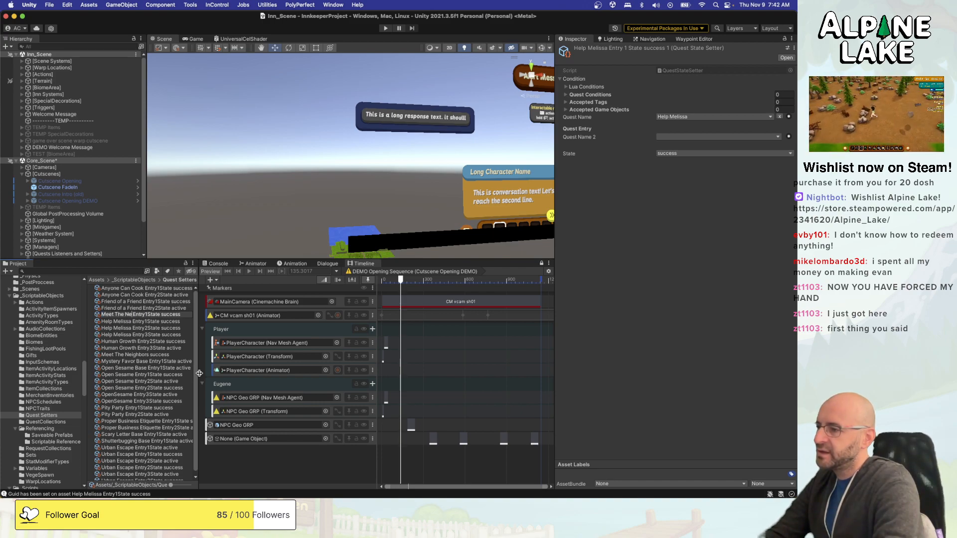
pyautogui.write('ighbors')
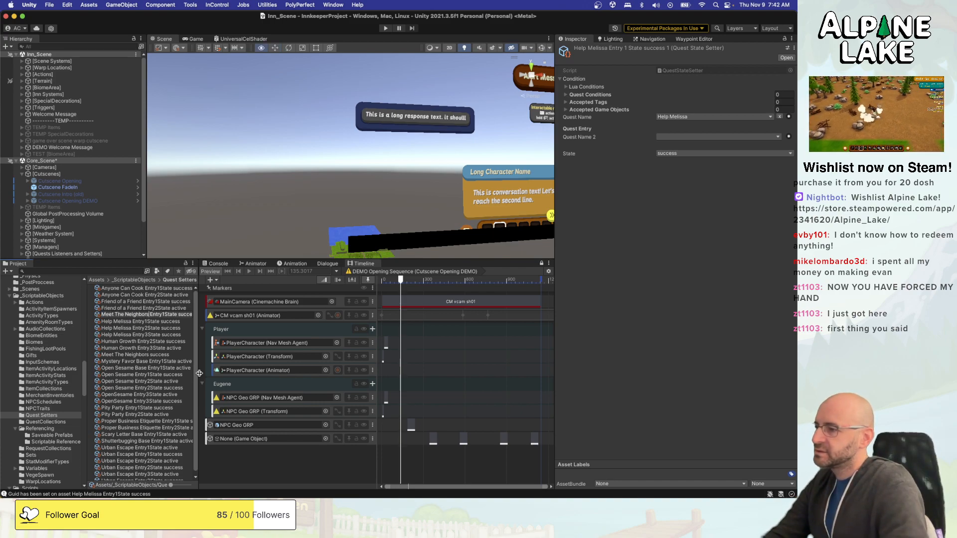
pyautogui.press('super+Right')
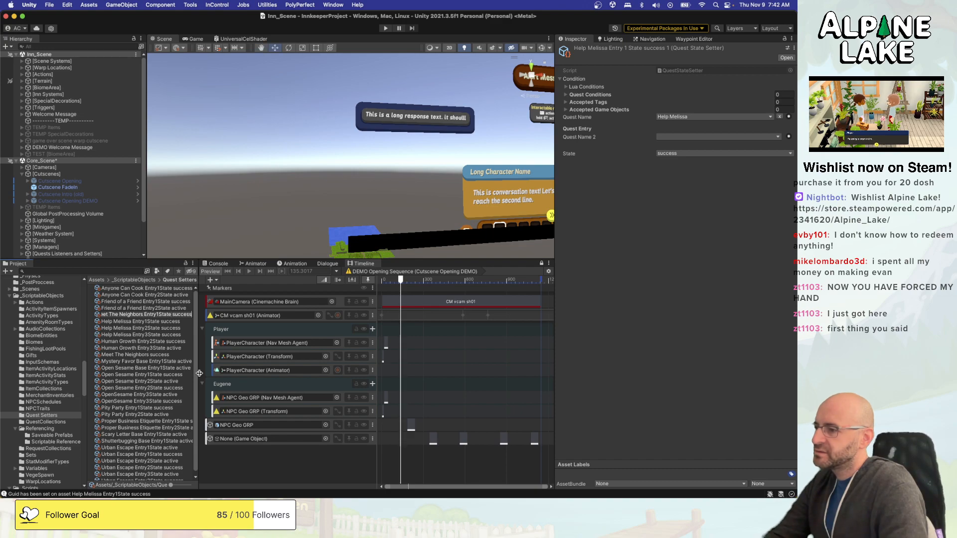
pyautogui.hotkey('alt', 'shift', 'Left')
pyautogui.write('active')
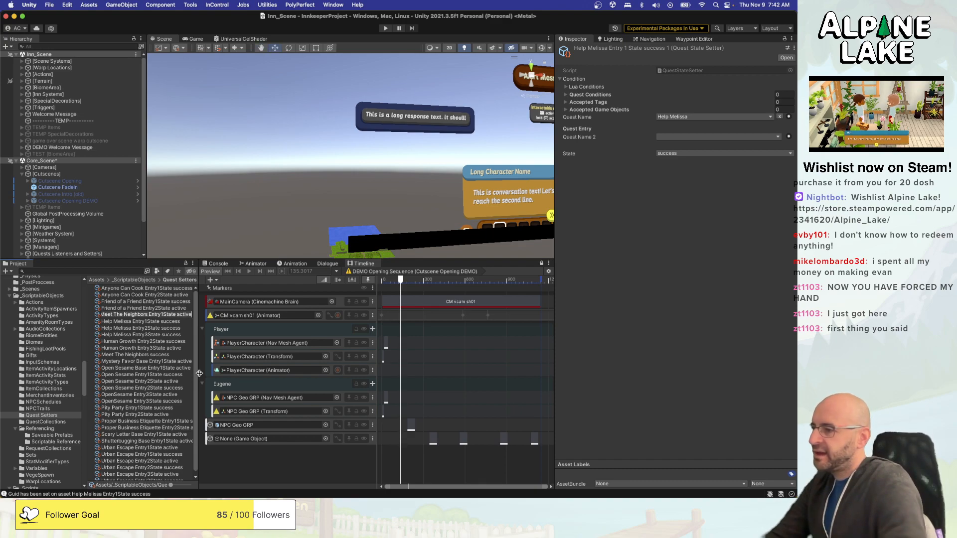
pyautogui.press('Return')
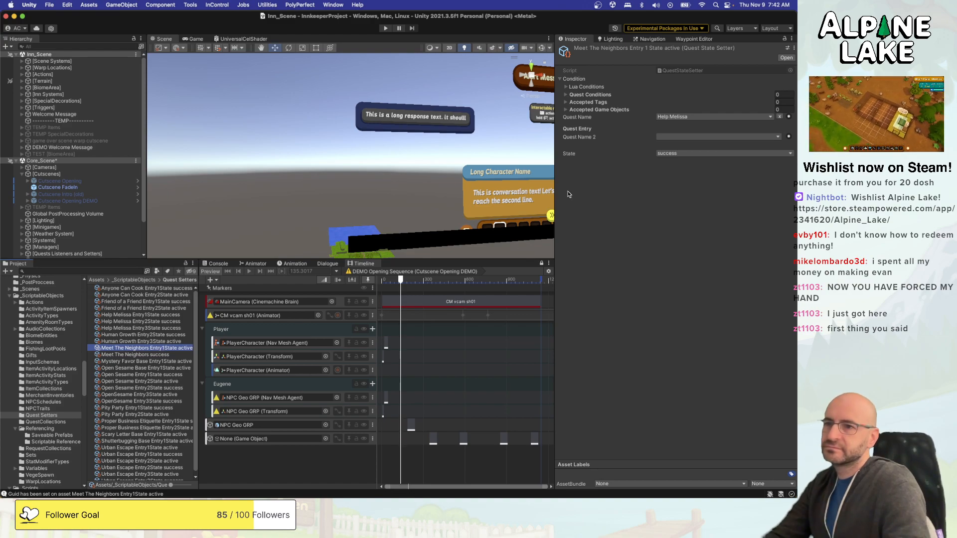
# Set the duplicated setter's quest to Meet The Neighbors, its quest entry to entry 1 and its state to active.
pyautogui.click(683, 119)
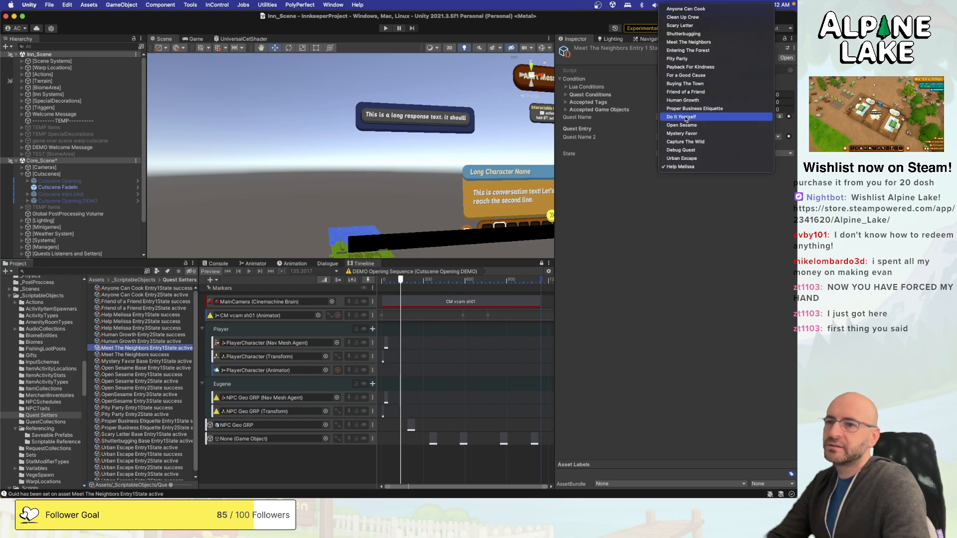
pyautogui.click(694, 43)
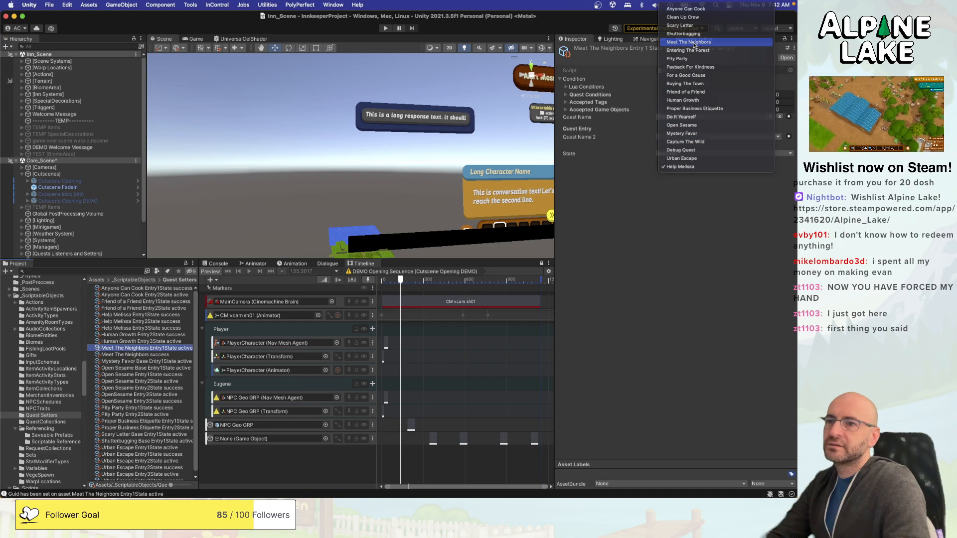
pyautogui.click(691, 133)
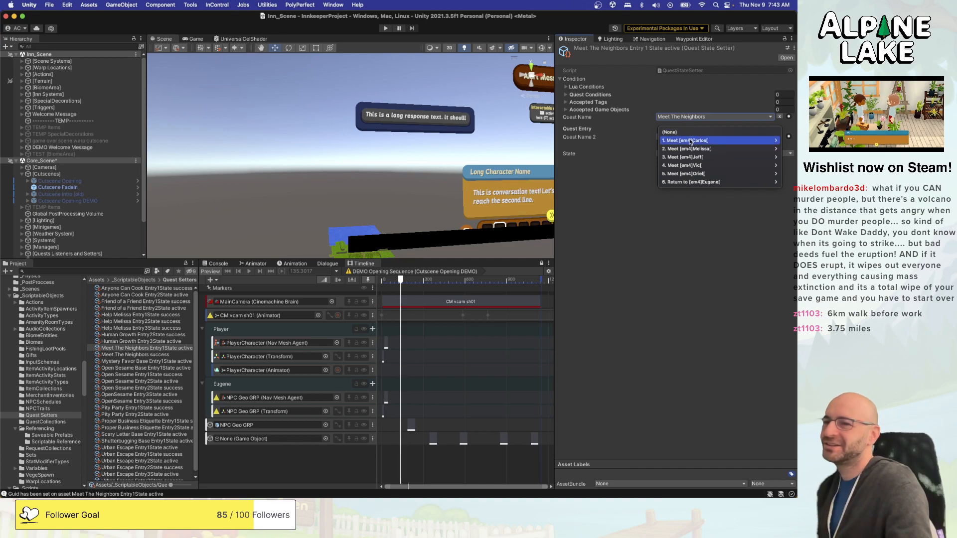
pyautogui.moveTo(691, 142)
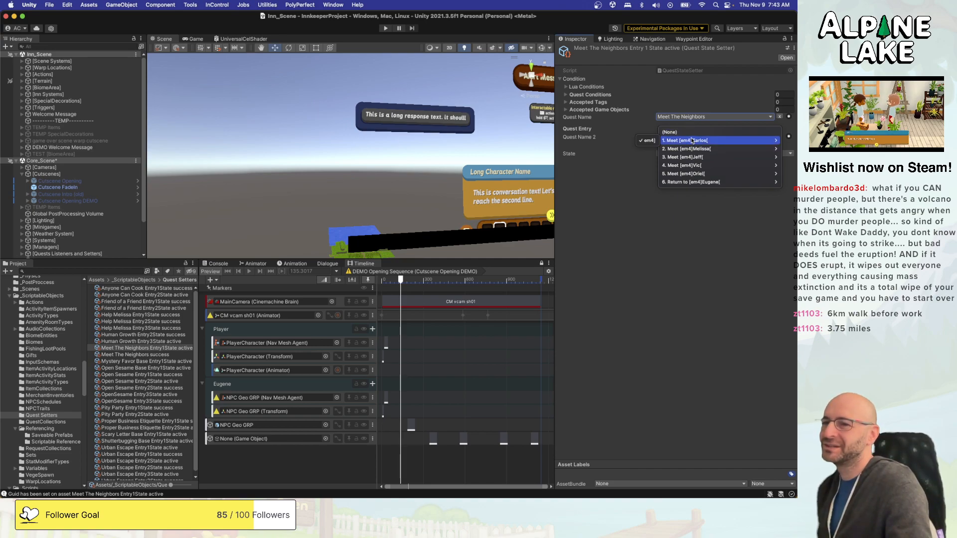
pyautogui.click(650, 141)
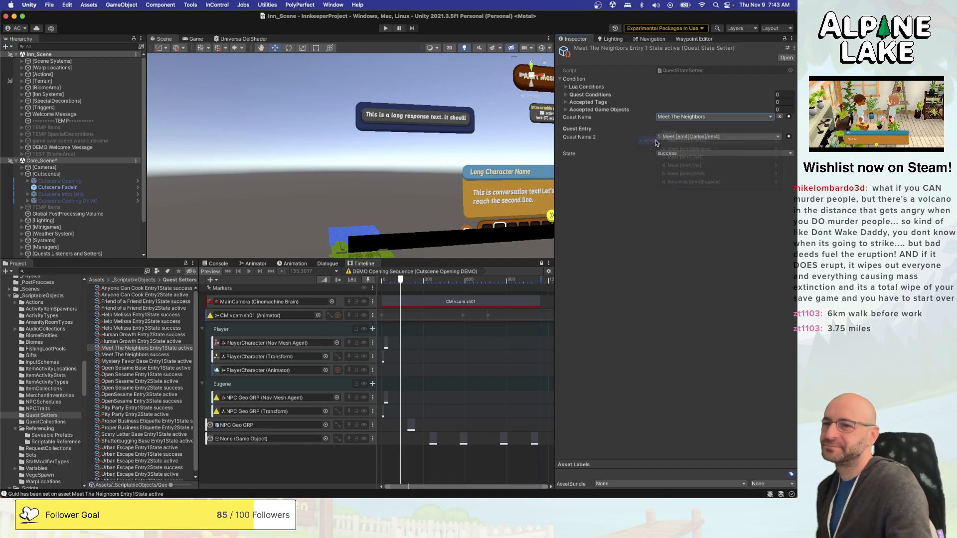
pyautogui.click(683, 153)
pyautogui.click(684, 148)
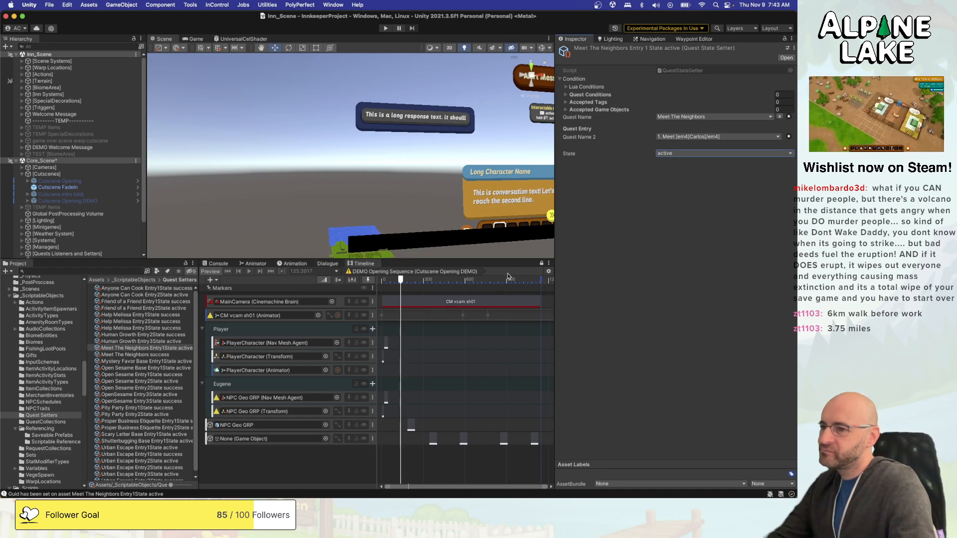
# Examine the entries and states of the Meet The Neighbors quest in the Innkeeper Dialogue Database.
pyautogui.click(542, 264)
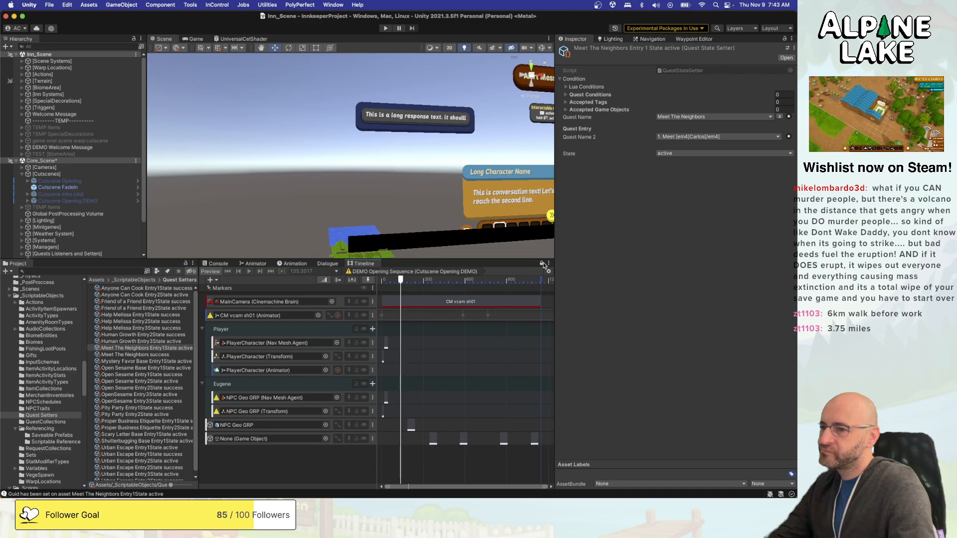
pyautogui.click(329, 263)
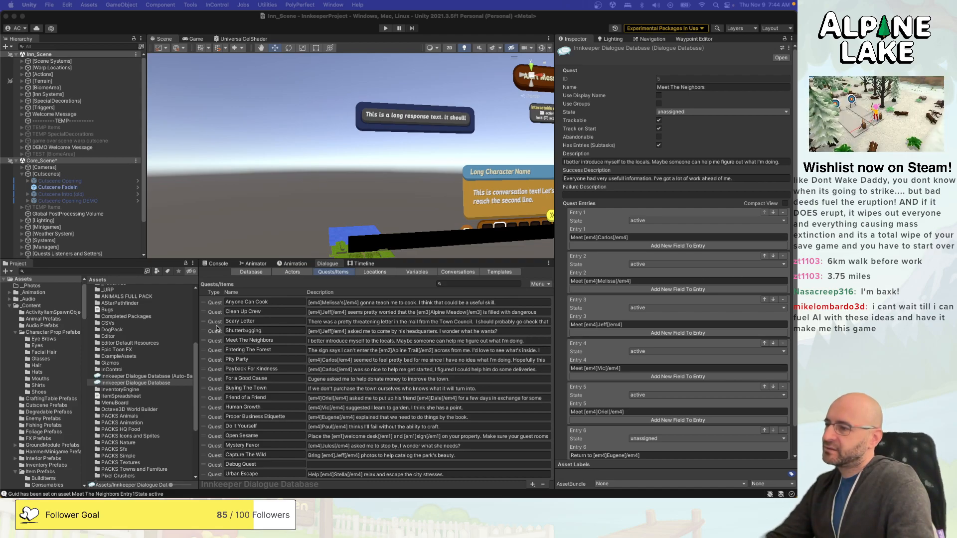
# Select the Cutscene Opening DEMO object and search the project assets for "meet the".
pyautogui.scroll(-1, 72, 241)
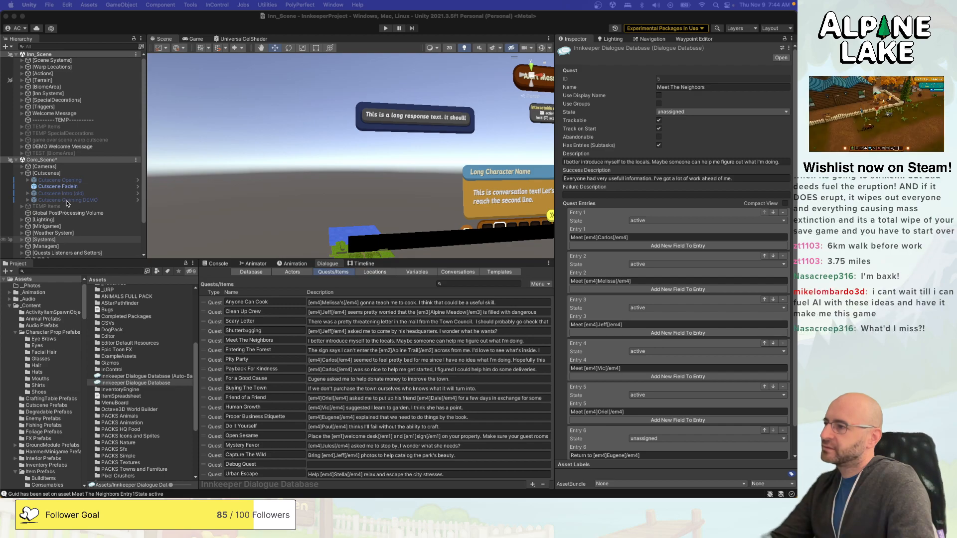
pyautogui.click(71, 193)
pyautogui.click(114, 272)
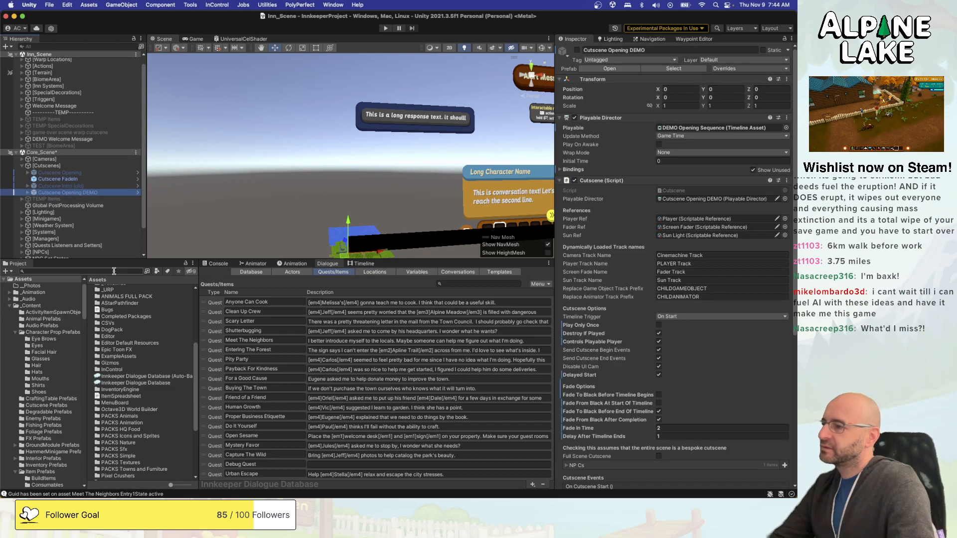
pyautogui.write('maet the')
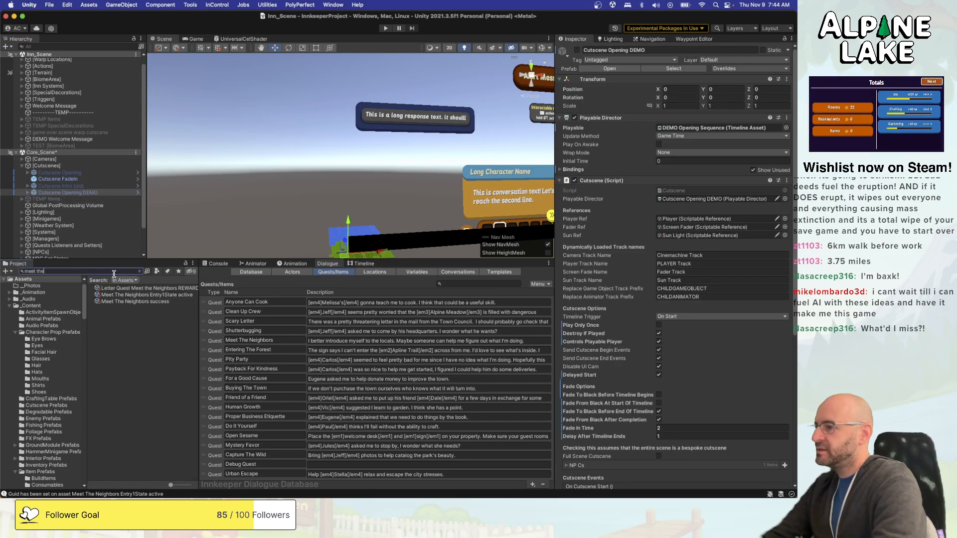
# Rename the Meet The Neighbors Entry1State active quest setter to Meet The Neighbors active.
pyautogui.click(128, 295)
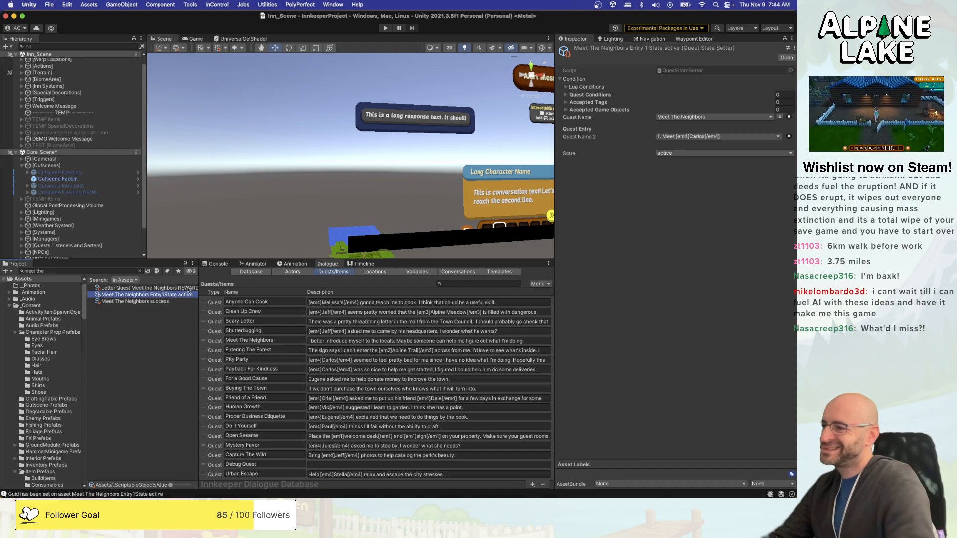
pyautogui.click(168, 294)
pyautogui.press('Right')
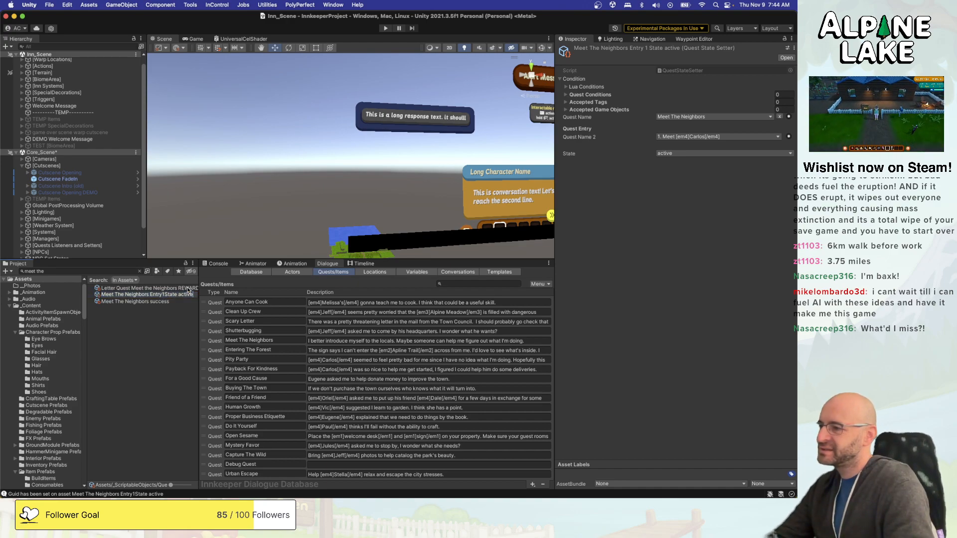
pyautogui.press('Left')
pyautogui.press('Left')
pyautogui.press('Left')
pyautogui.press('Left')
pyautogui.press('Left')
pyautogui.press('Left')
pyautogui.press('BackSpace')
pyautogui.press('BackSpace')
pyautogui.press('BackSpace')
pyautogui.press('BackSpace')
pyautogui.press('BackSpace')
pyautogui.press('BackSpace')
pyautogui.press('BackSpace')
pyautogui.press('BackSpace')
pyautogui.press('BackSpace')
pyautogui.press('BackSpace')
pyautogui.press('BackSpace')
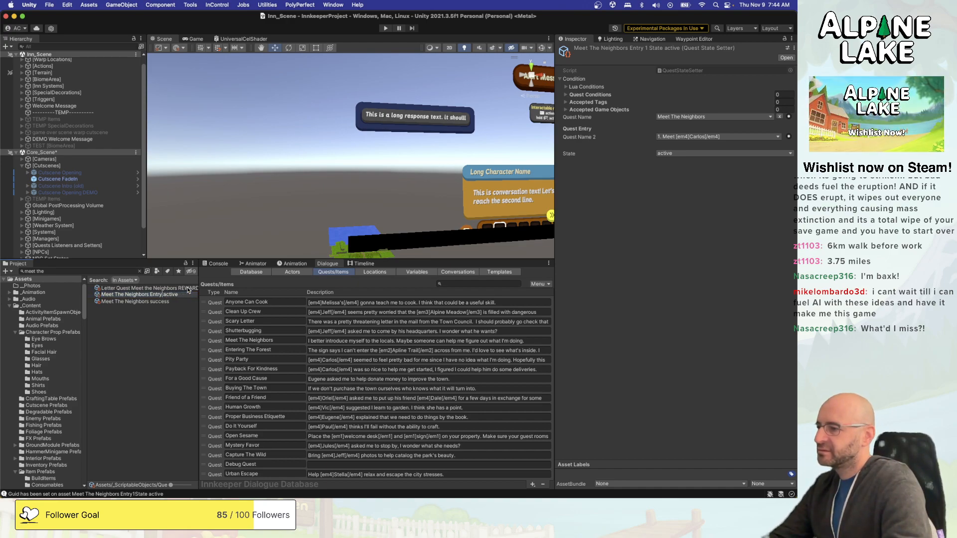
pyautogui.press('BackSpace')
pyautogui.press('BackSpace')
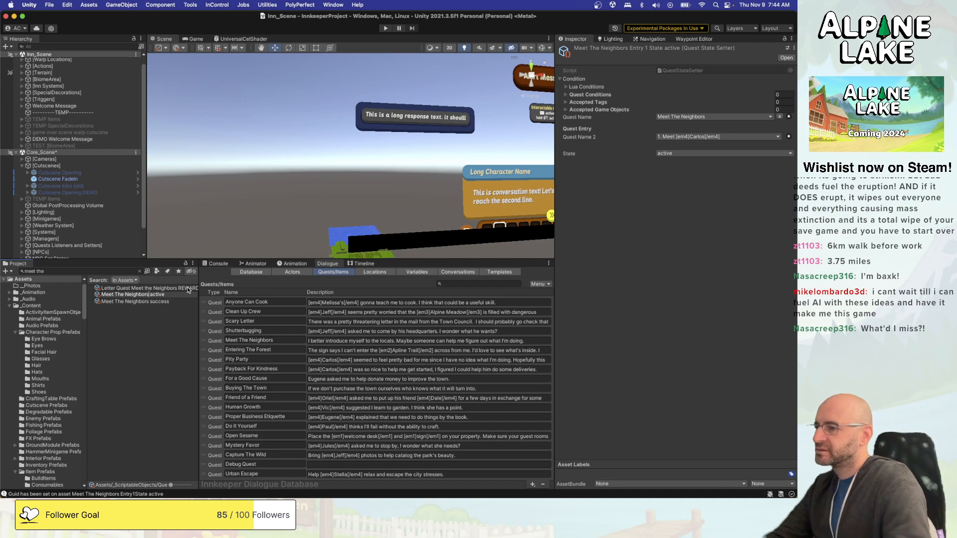
pyautogui.press('Return')
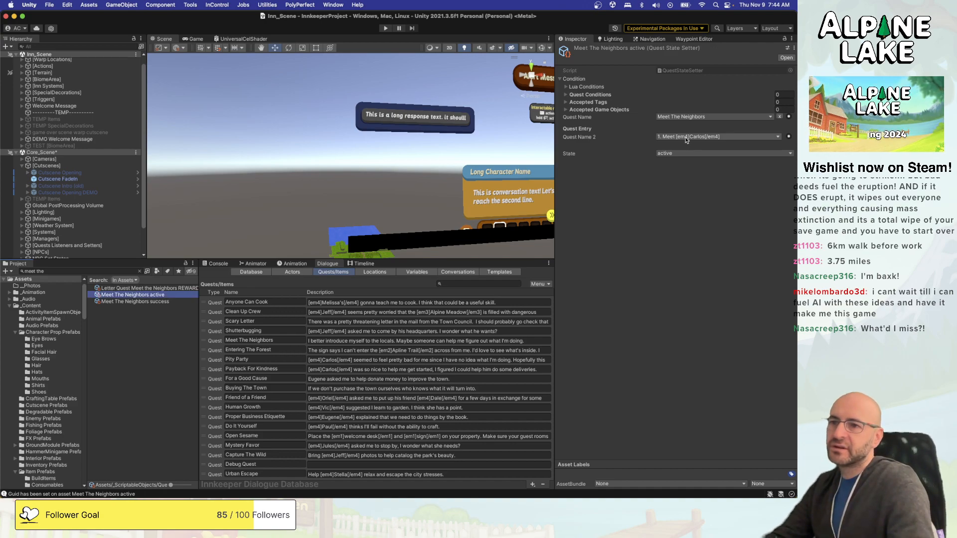
# Set the quest entry of the Meet The Neighbors active setter to (None).
pyautogui.click(686, 137)
pyautogui.click(674, 134)
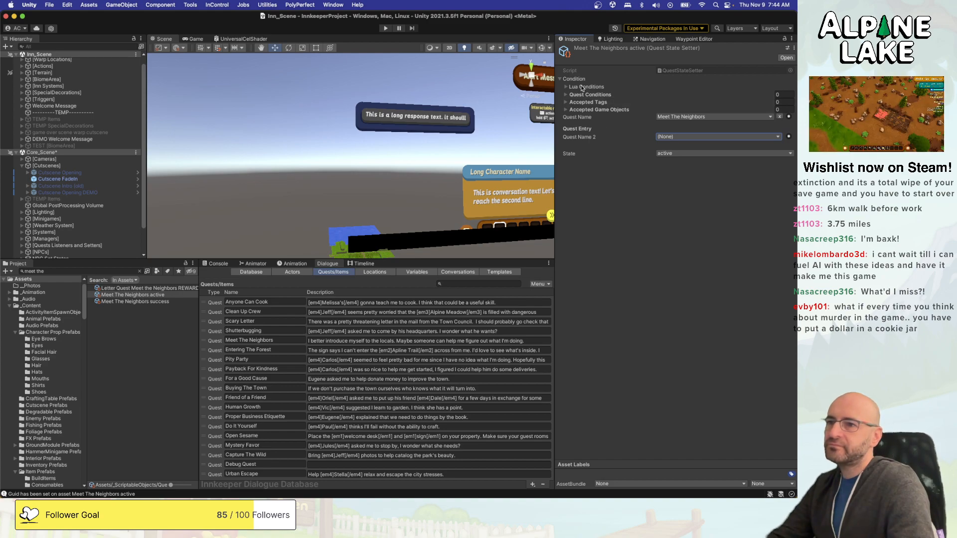
pyautogui.click(561, 79)
pyautogui.click(560, 78)
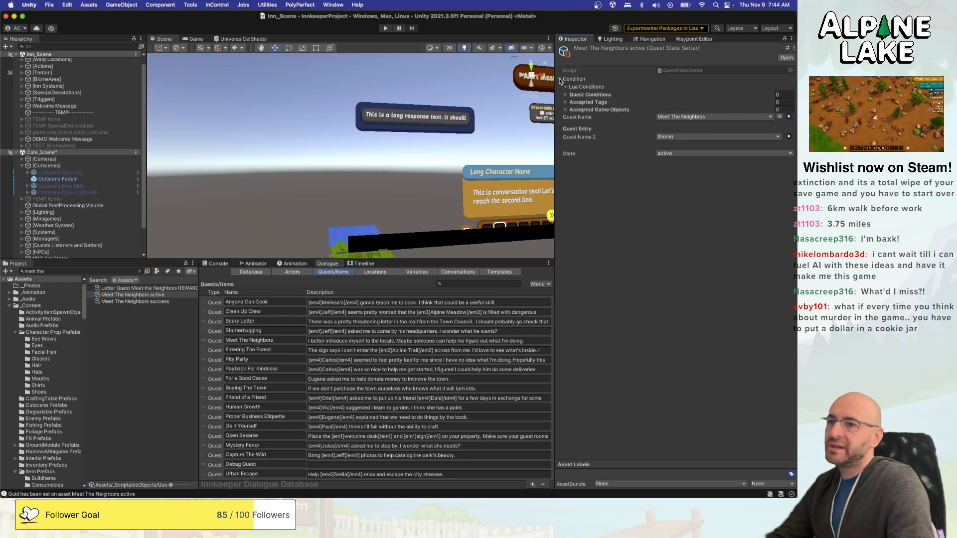
# Review the condition settings of the Meet The Neighbors active quest state setter, including its Lua conditions.
pyautogui.click(566, 109)
pyautogui.click(566, 110)
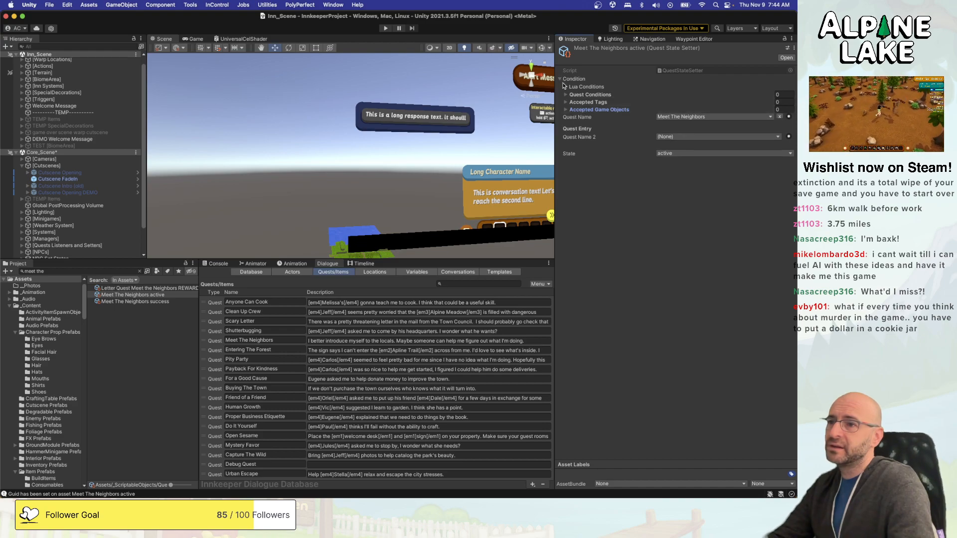
pyautogui.click(566, 87)
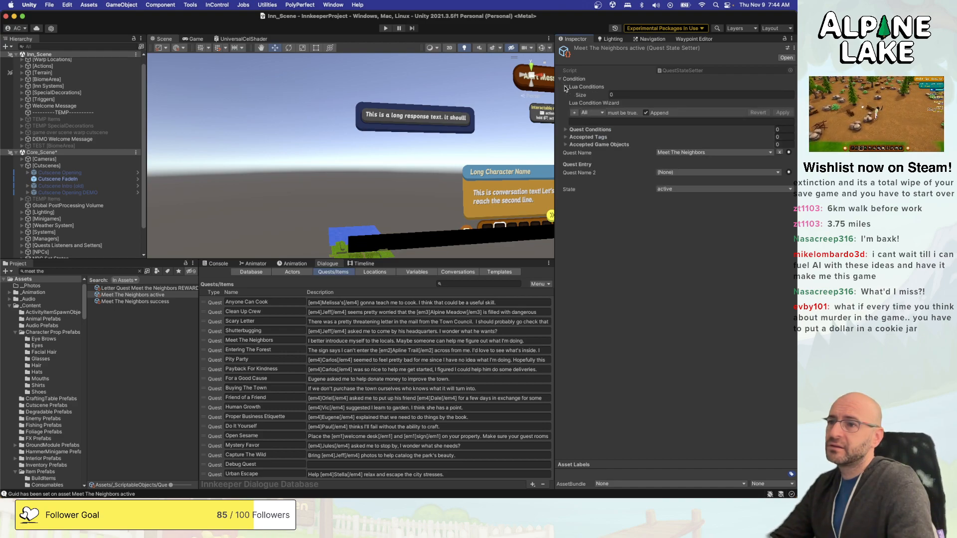
pyautogui.click(565, 88)
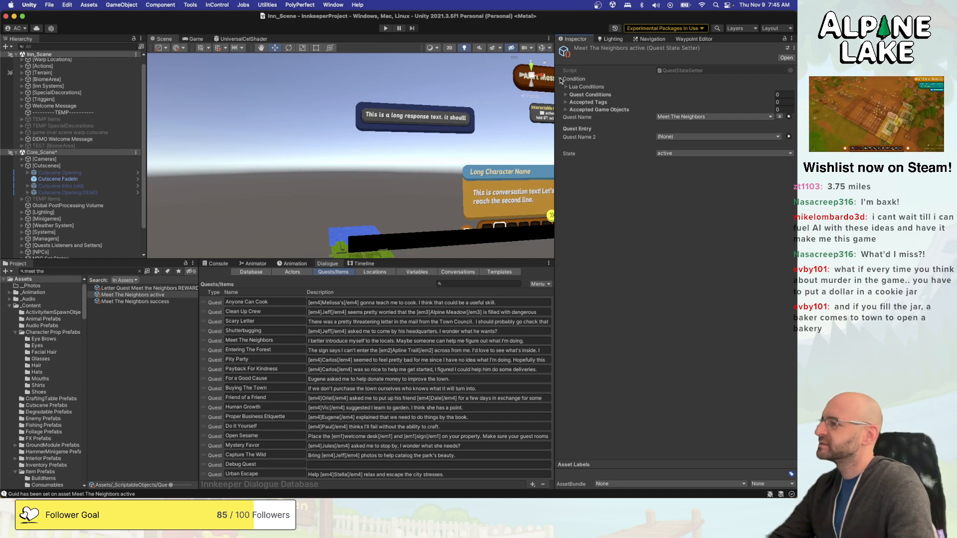
pyautogui.click(561, 79)
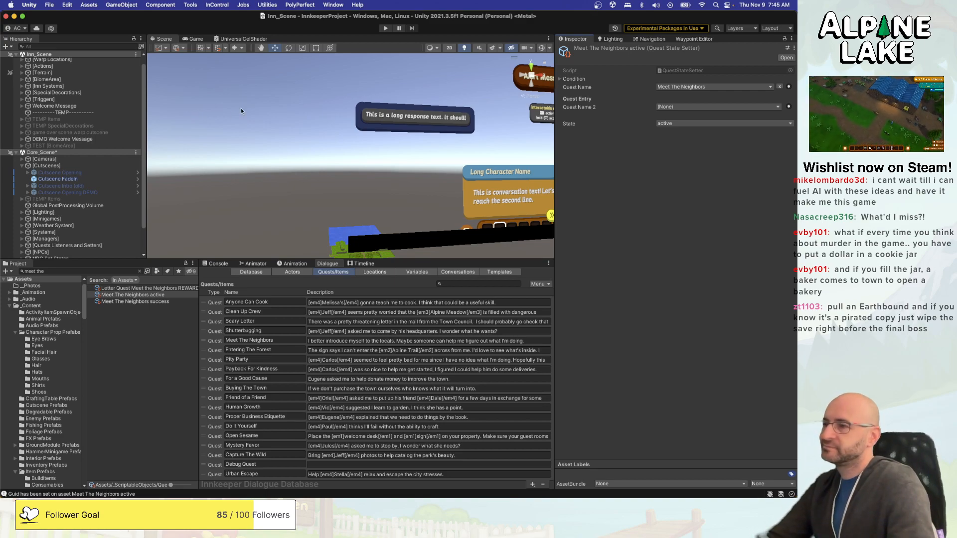
# Assign the Meet The Neighbors active asset to Cutscene Opening DEMO's On Cutscene End event, with the function QuestStateSetter.SetQuestField.
pyautogui.click(73, 194)
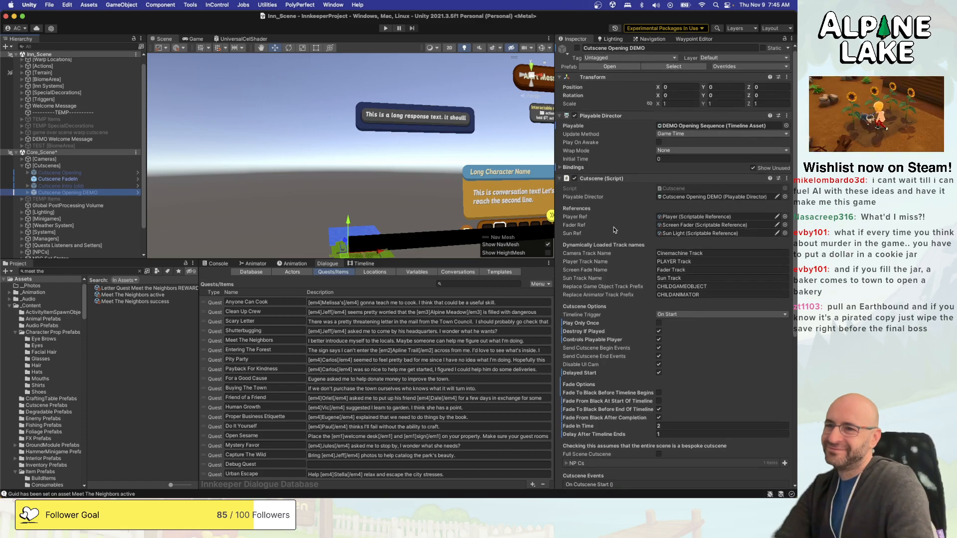
pyautogui.scroll(-2, 614, 234)
pyautogui.scroll(-6, 614, 230)
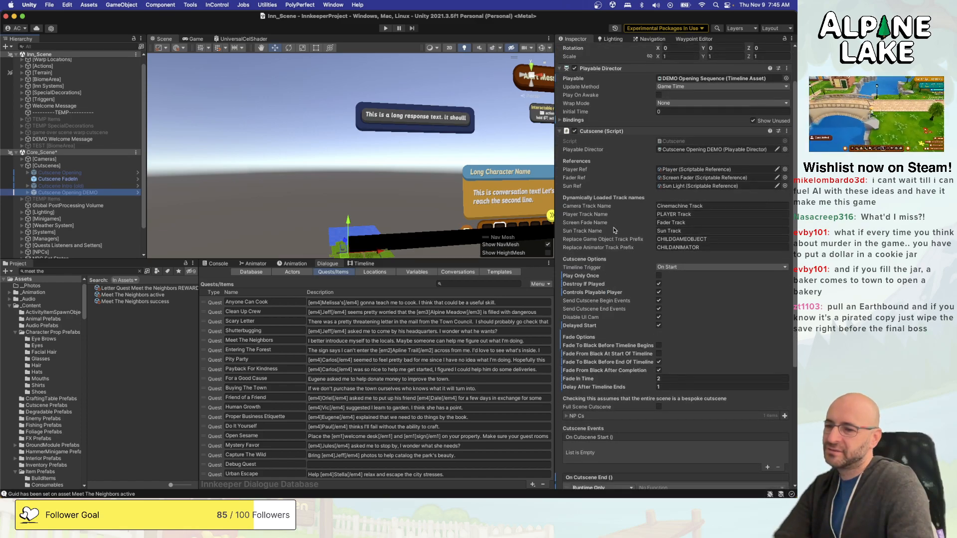
pyautogui.scroll(-1, 616, 231)
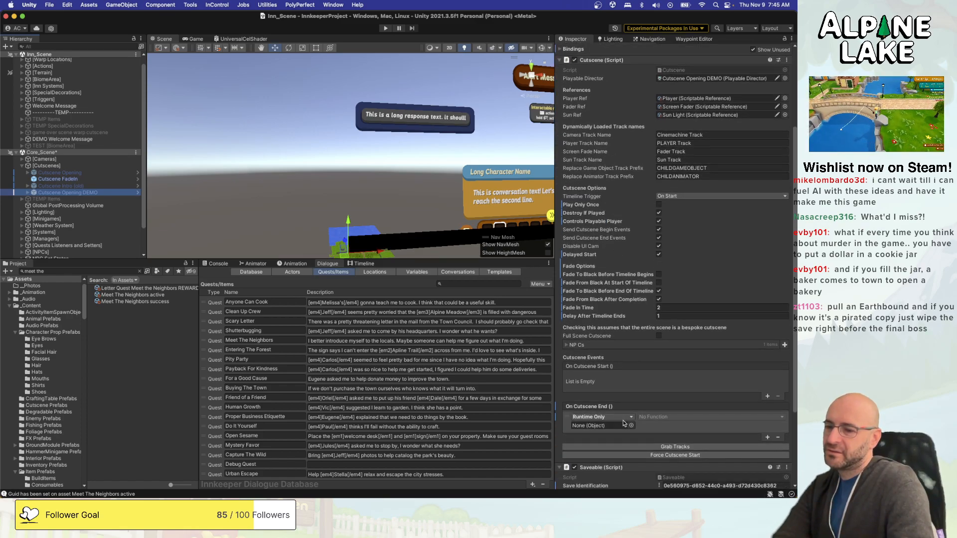
pyautogui.moveTo(136, 302); pyautogui.dragTo(602, 428)
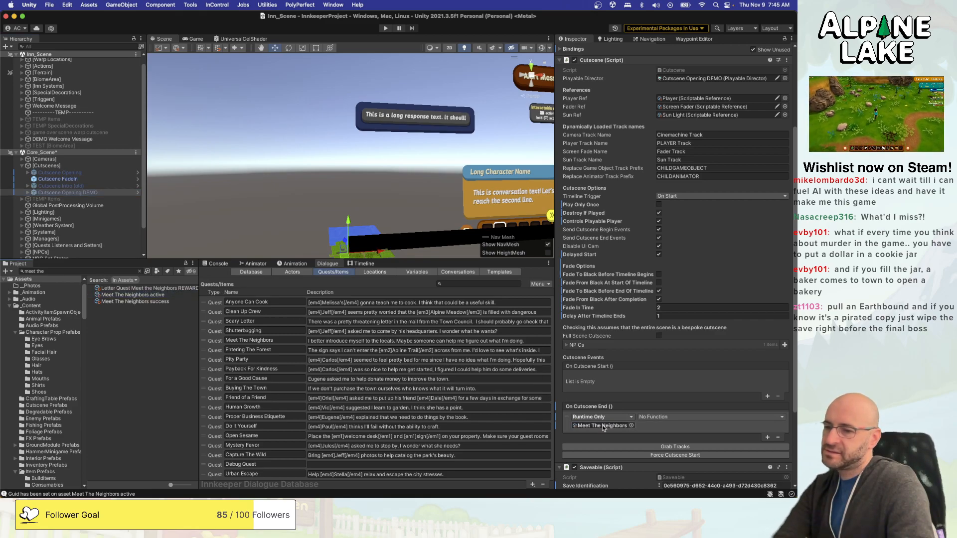
pyautogui.click(650, 417)
pyautogui.moveTo(656, 440)
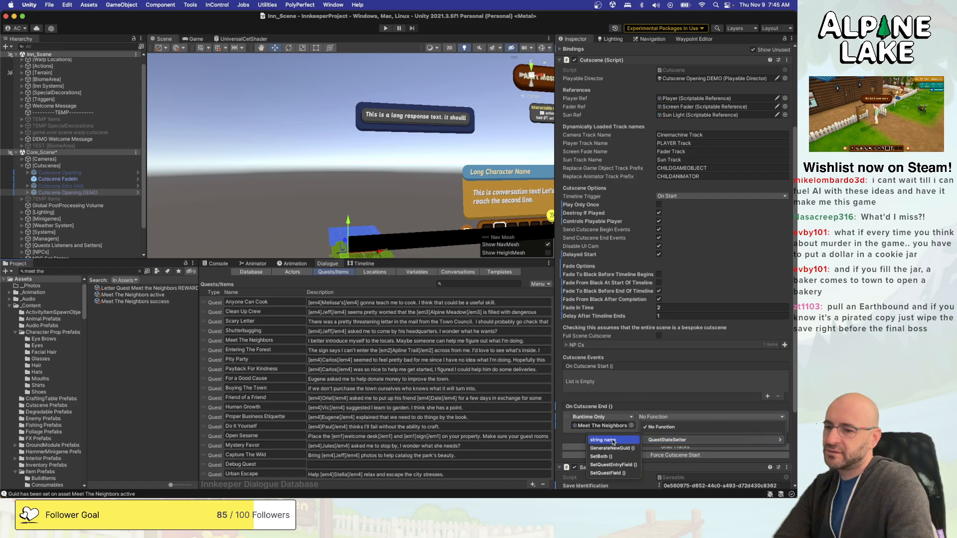
pyautogui.click(609, 474)
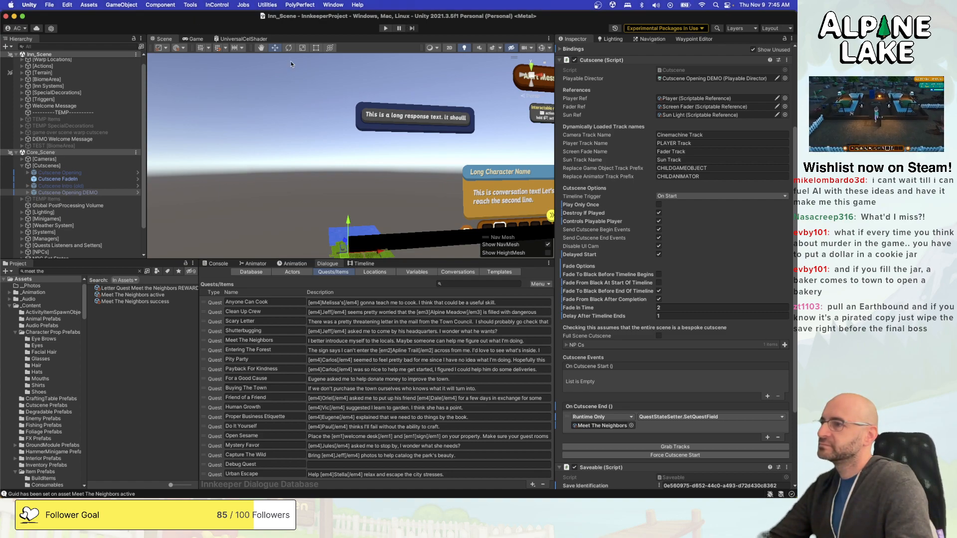
# Activate the Cutscene Opening DEMO object in Core_Scene.
pyautogui.click(65, 172)
pyautogui.click(113, 193)
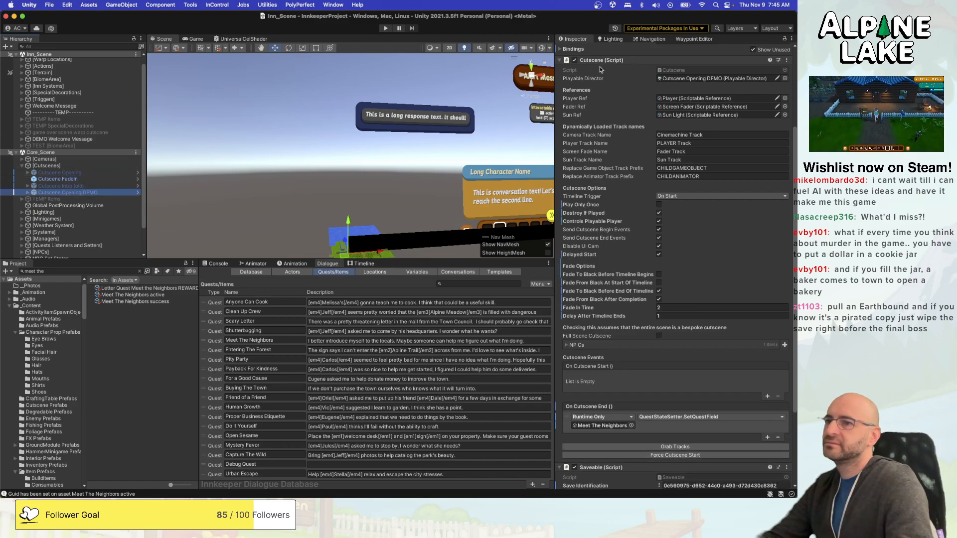
pyautogui.scroll(5, 571, 87)
pyautogui.scroll(2, 571, 87)
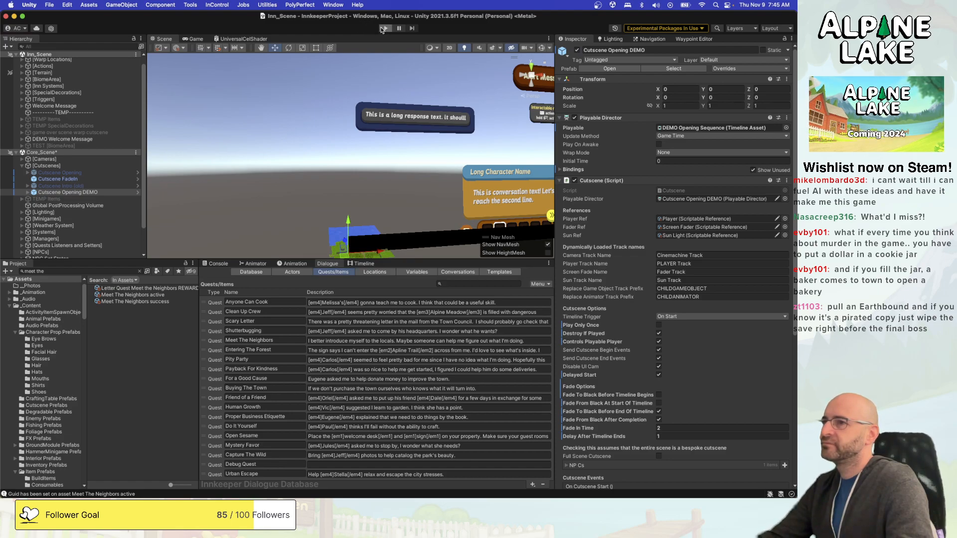
# Play-test the game and advance through Eugene's dialogue after the opening cutscene until it closes.
pyautogui.click(383, 28)
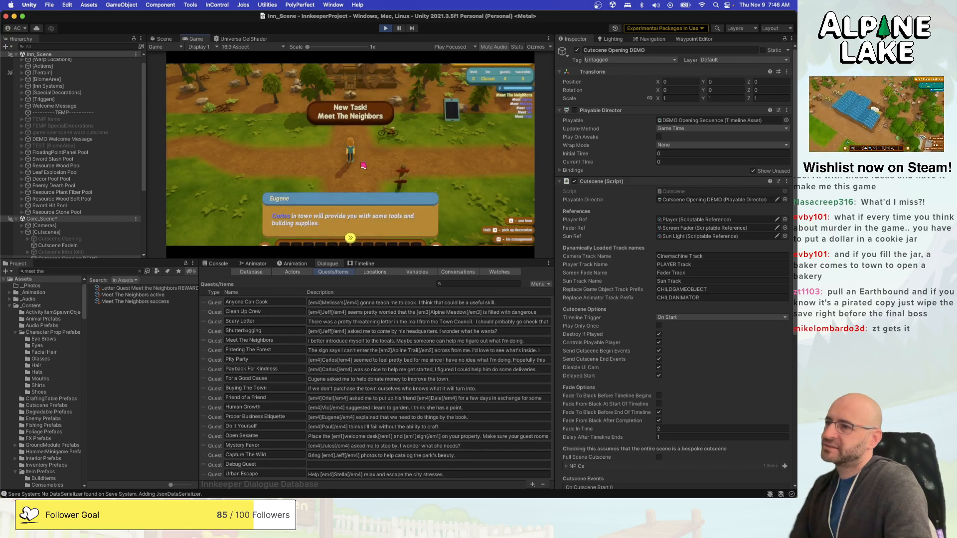
pyautogui.click(385, 221)
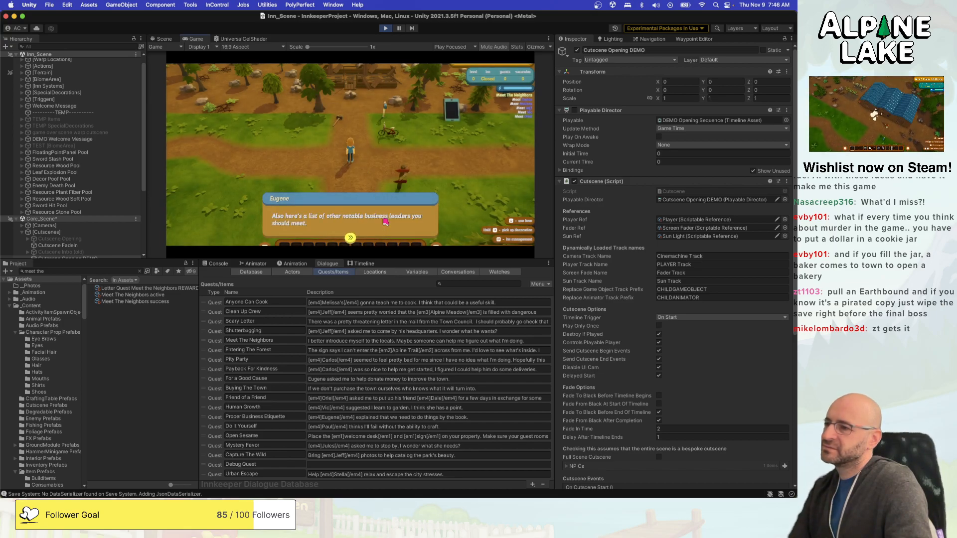
pyautogui.click(370, 221)
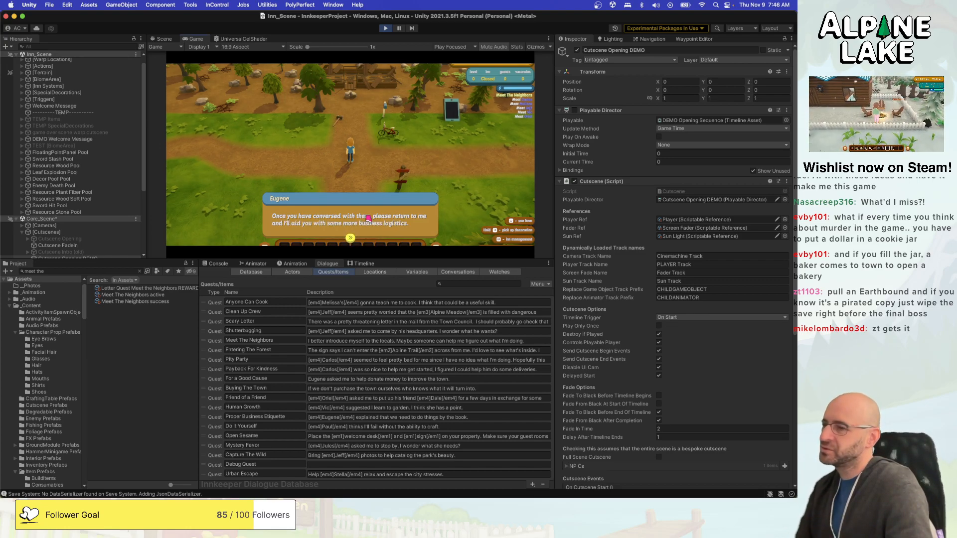
pyautogui.click(367, 219)
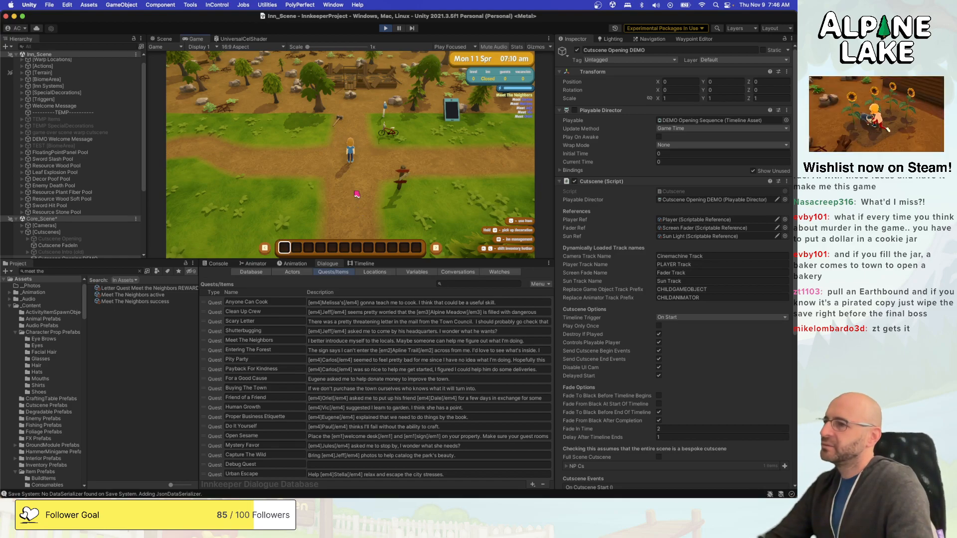
# Activate the game over scene warp cutscene object in the running game.
pyautogui.click(90, 132)
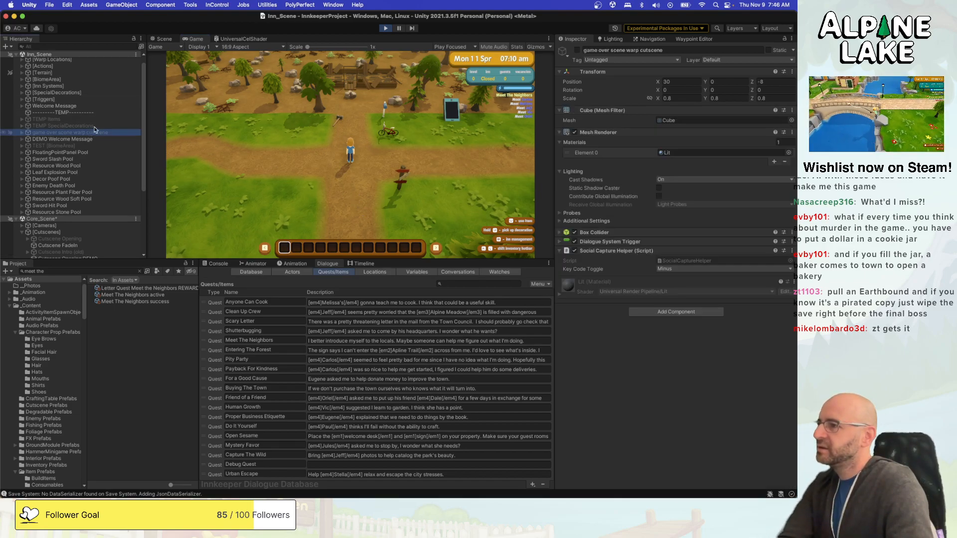
pyautogui.click(577, 51)
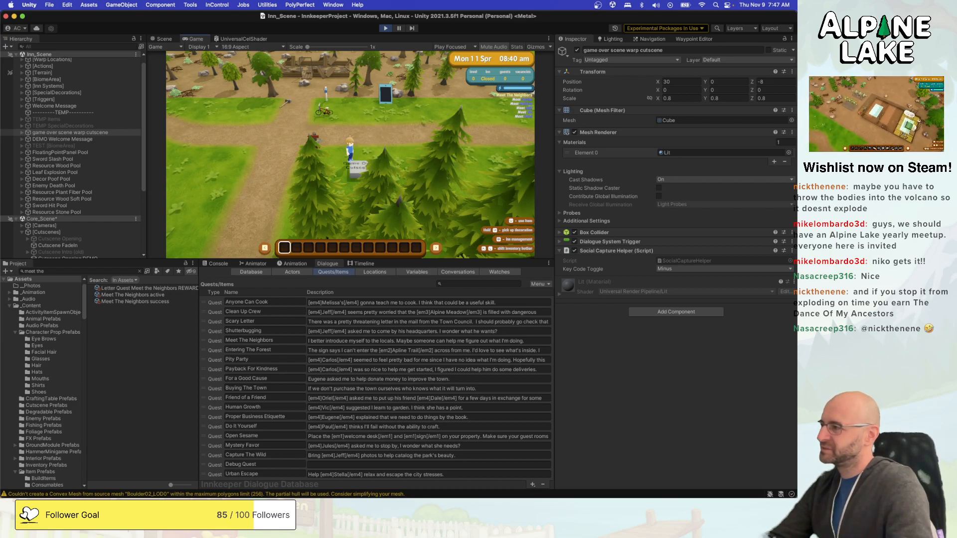
# Walk the character around the crossroads near the Game Over Cutscene block, and end the play test.
pyautogui.press('w')
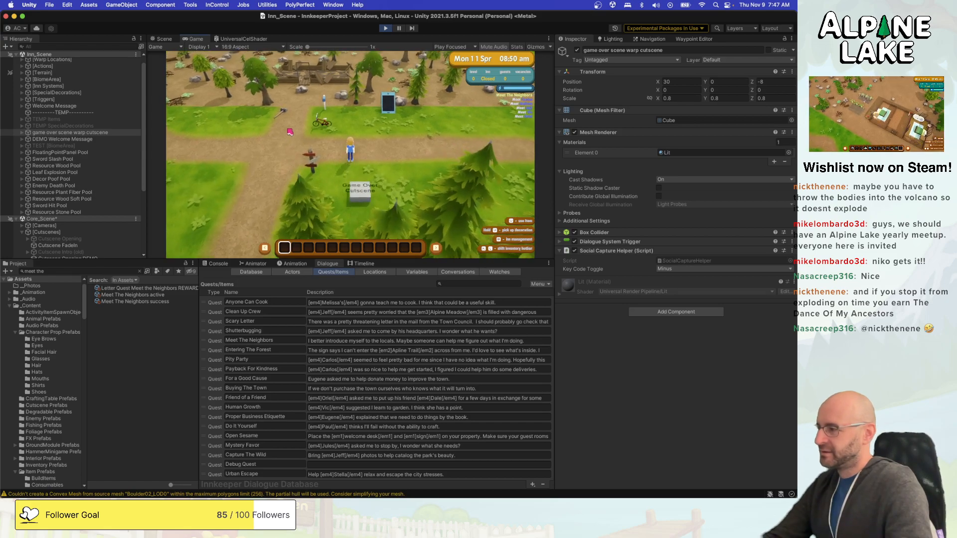
pyautogui.press('a')
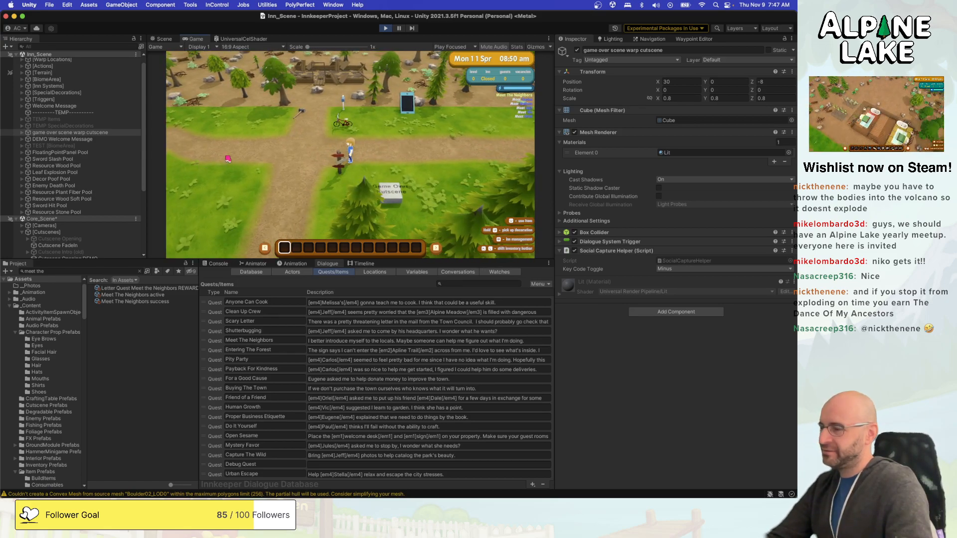
pyautogui.press('a')
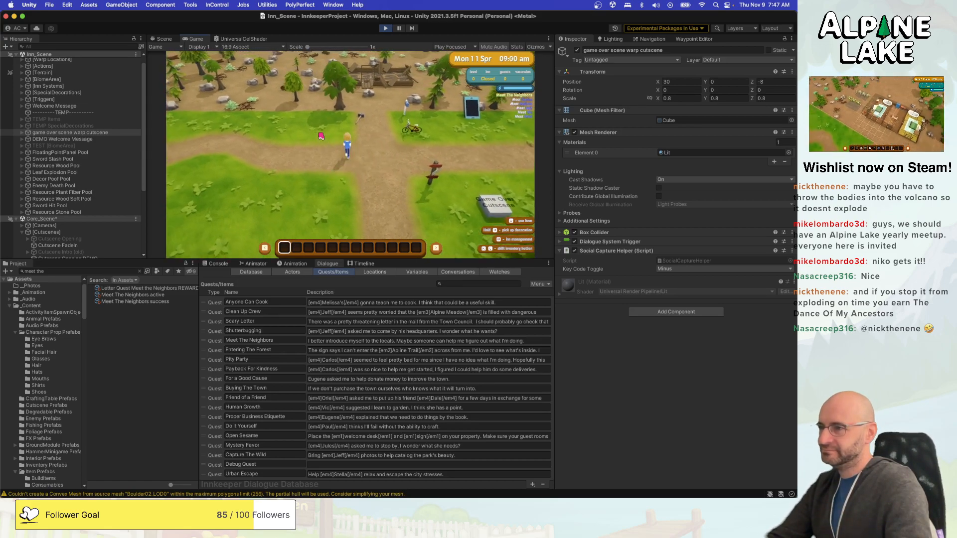
pyautogui.press('w')
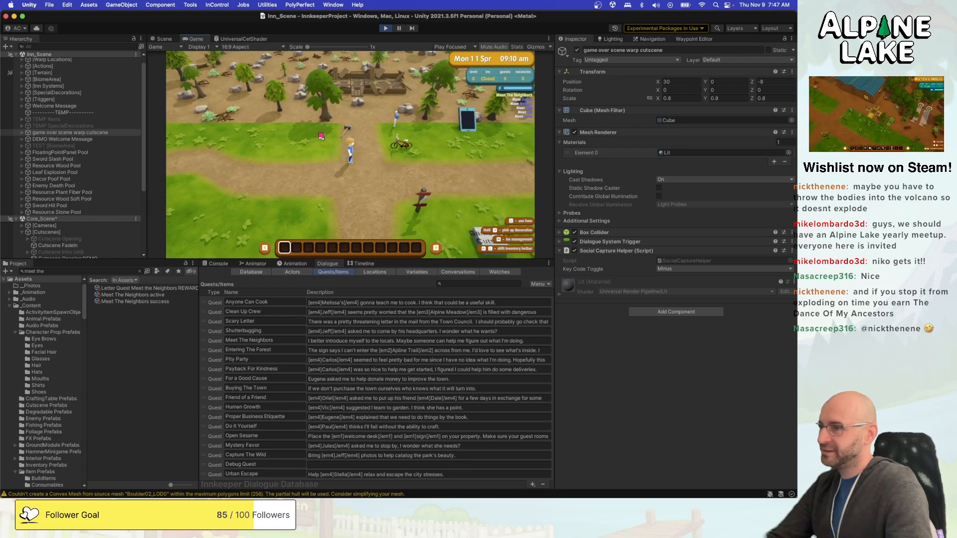
pyautogui.press('d')
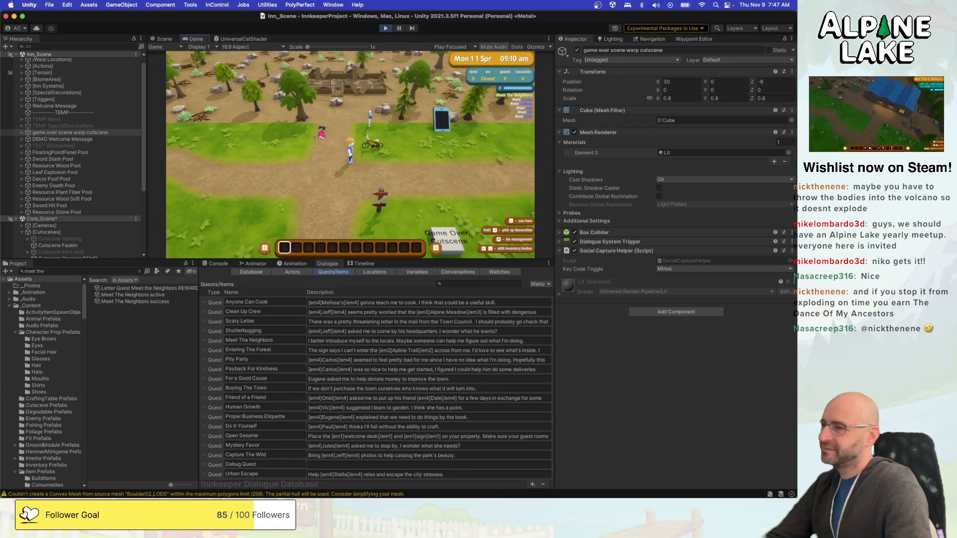
pyautogui.press('d')
pyautogui.press('a')
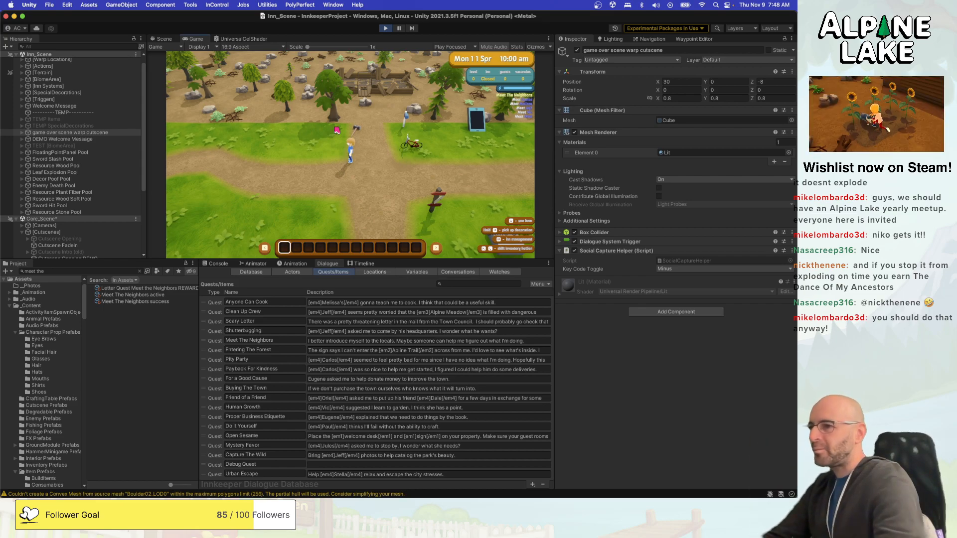
pyautogui.press('s')
pyautogui.press('d')
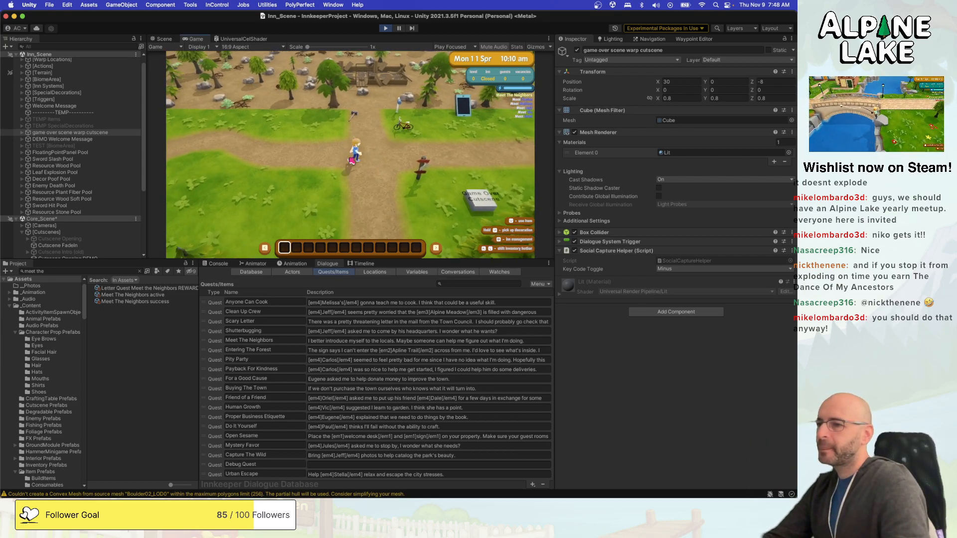
pyautogui.press('d')
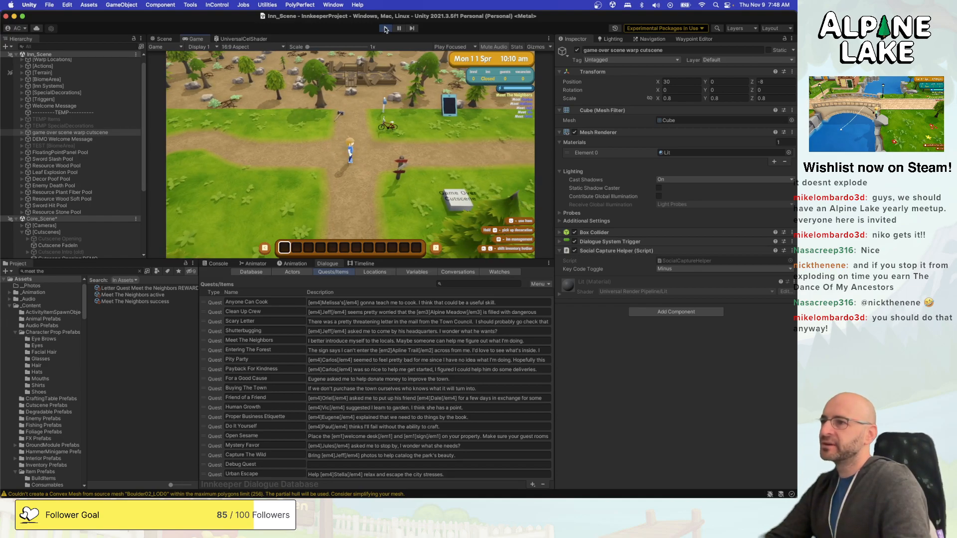
pyautogui.click(386, 28)
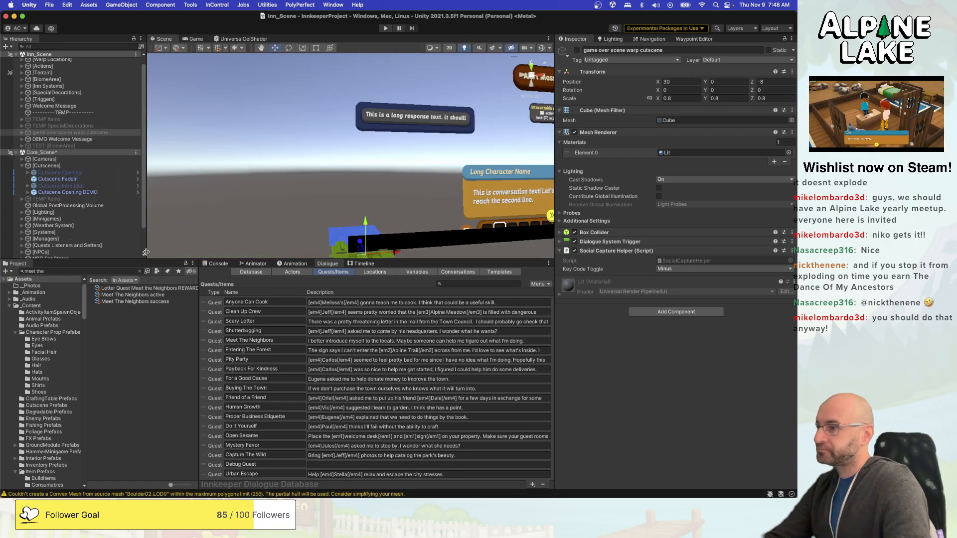
# Search the project assets for "game over" and open GameOver_Scene.
pyautogui.click(139, 271)
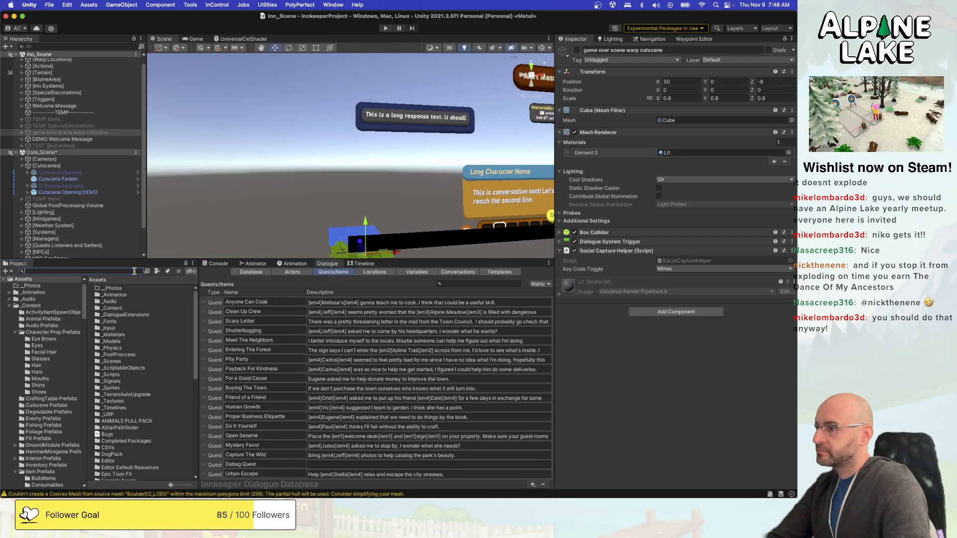
pyautogui.write('gameo')
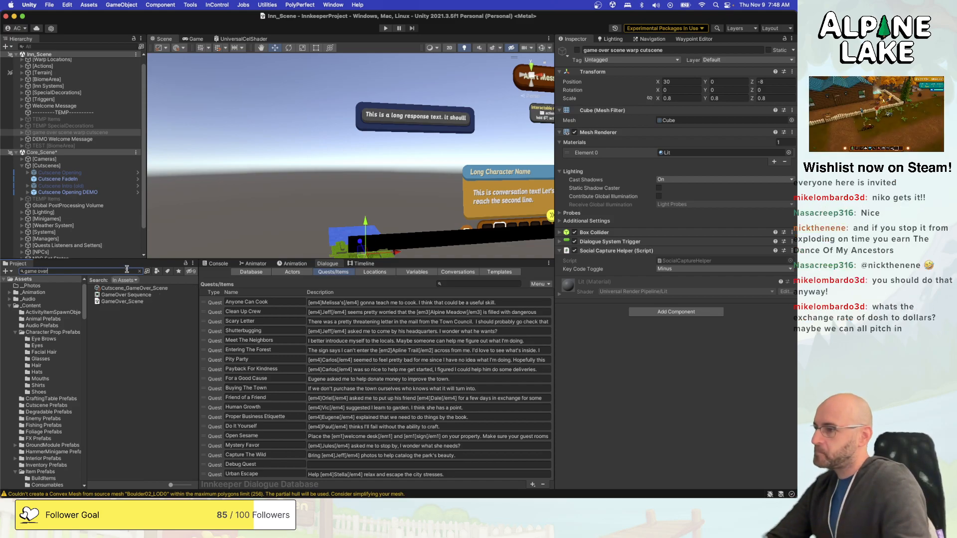
pyautogui.click(132, 289)
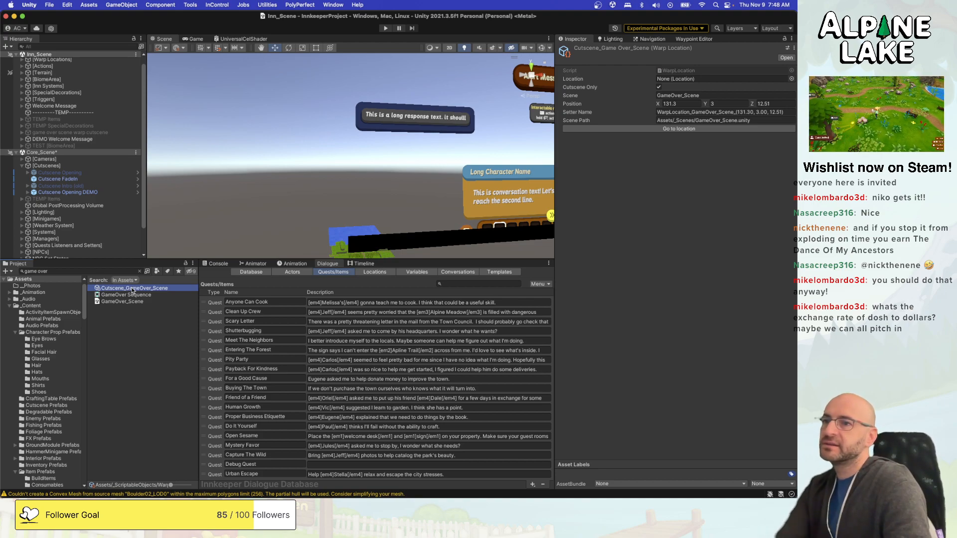
pyautogui.click(134, 296)
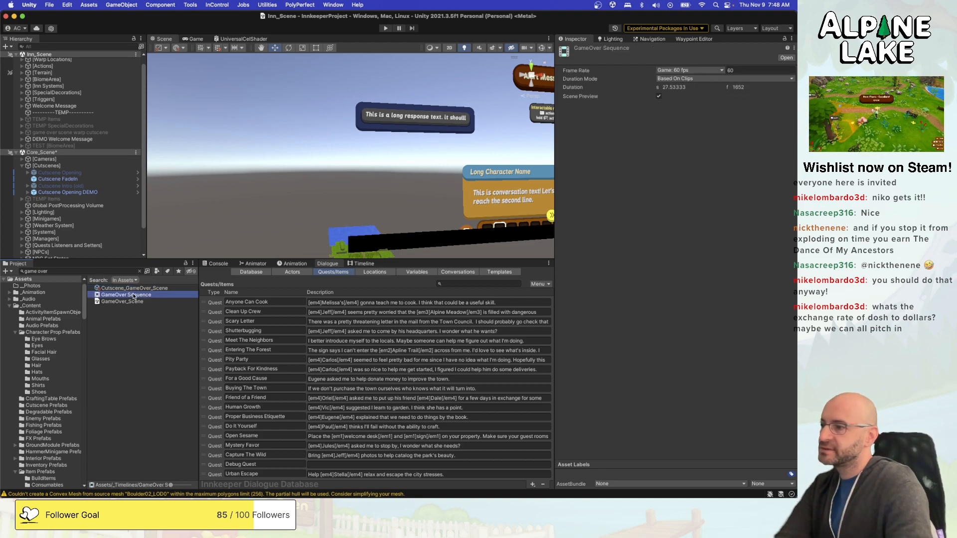
pyautogui.click(134, 300)
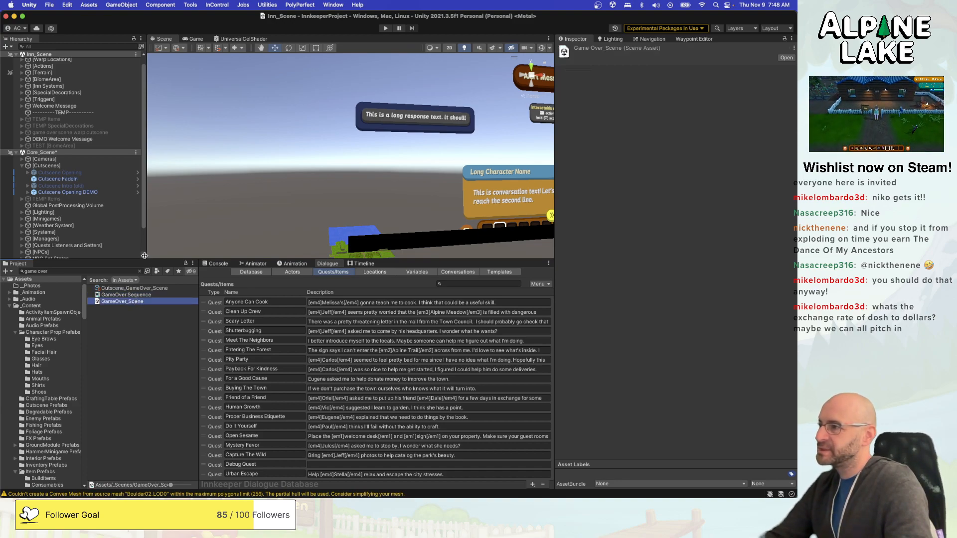
pyautogui.doubleClick(123, 302)
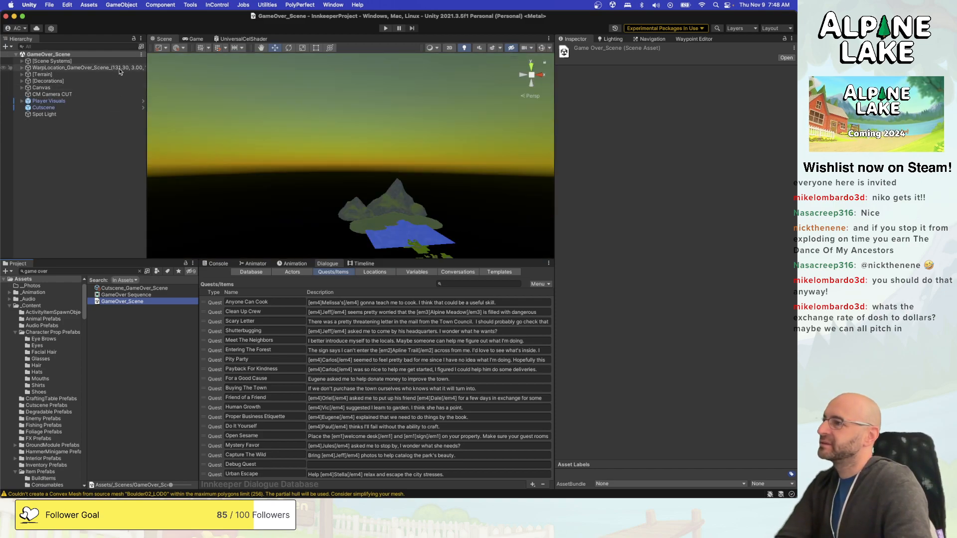
# Inspect the Cutscene object's GameOver Sequence timeline and the settings of its StartConversationClip.
pyautogui.click(113, 108)
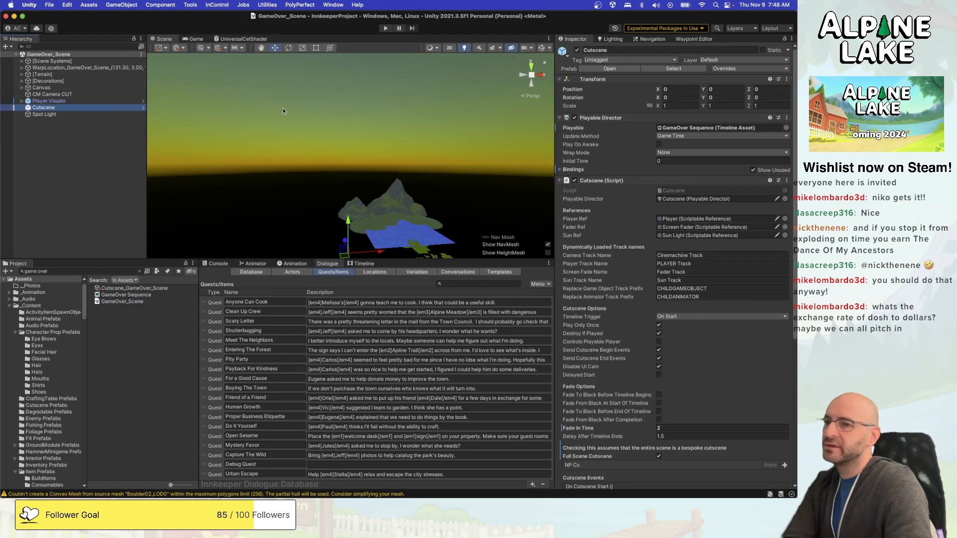
pyautogui.click(371, 264)
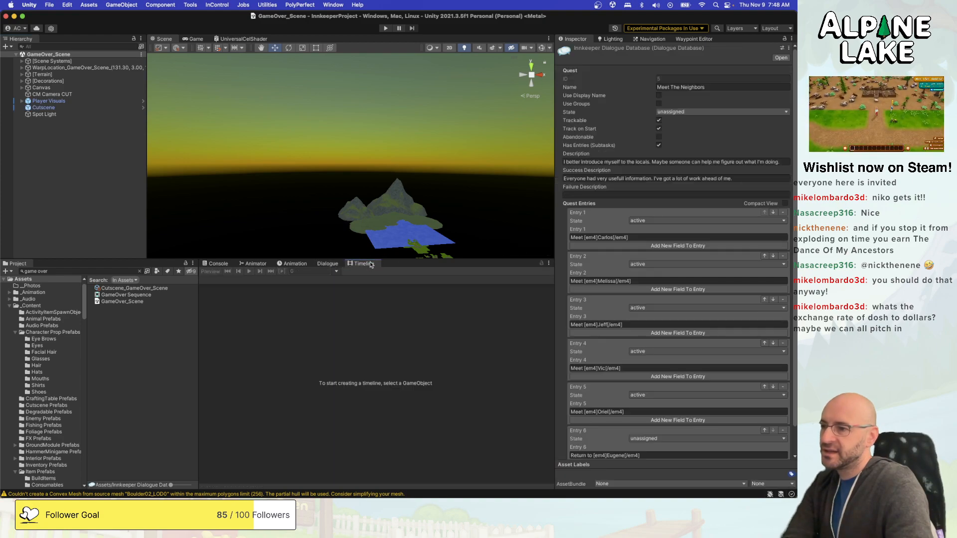
pyautogui.click(54, 107)
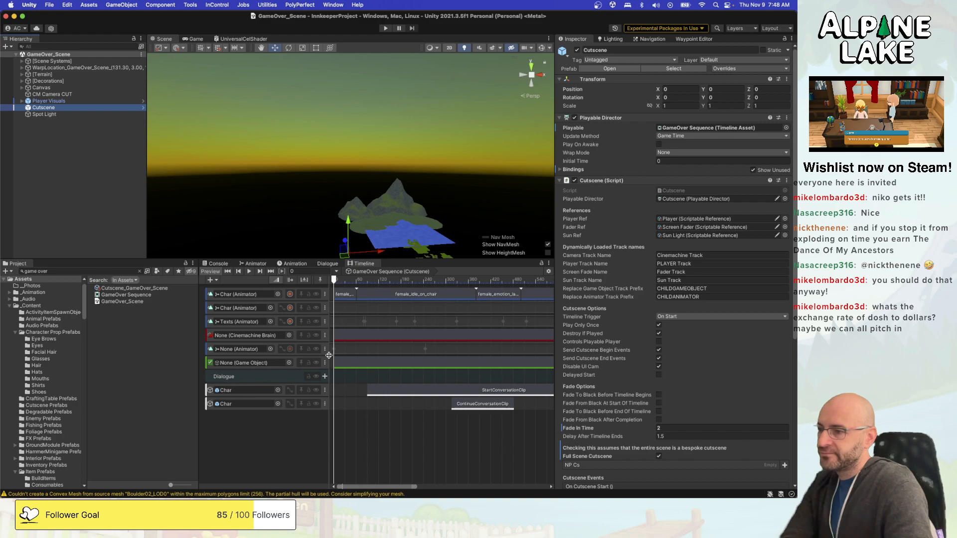
pyautogui.moveTo(344, 285); pyautogui.dragTo(348, 283)
pyautogui.click(392, 391)
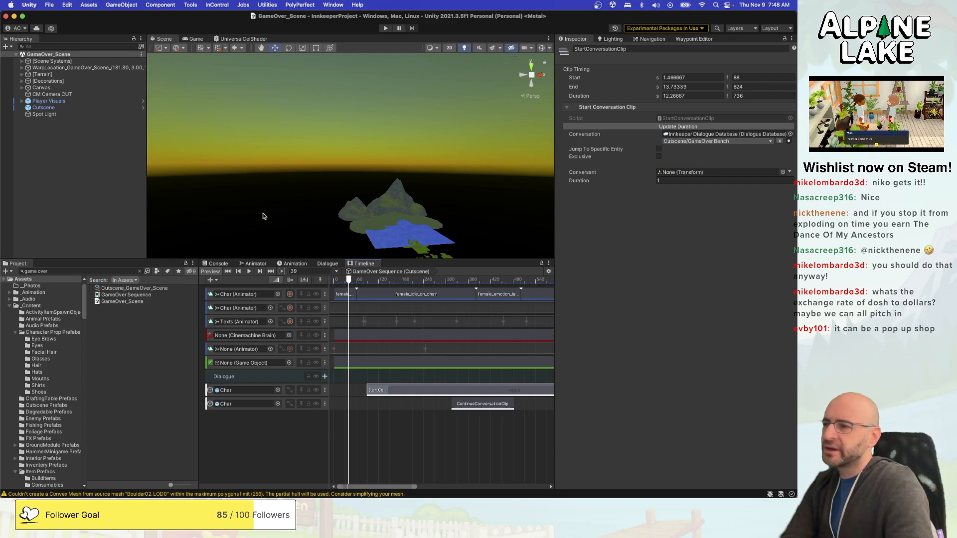
# Open the Cutscene/GameOver Bench conversation in the dialogue database.
pyautogui.click(325, 264)
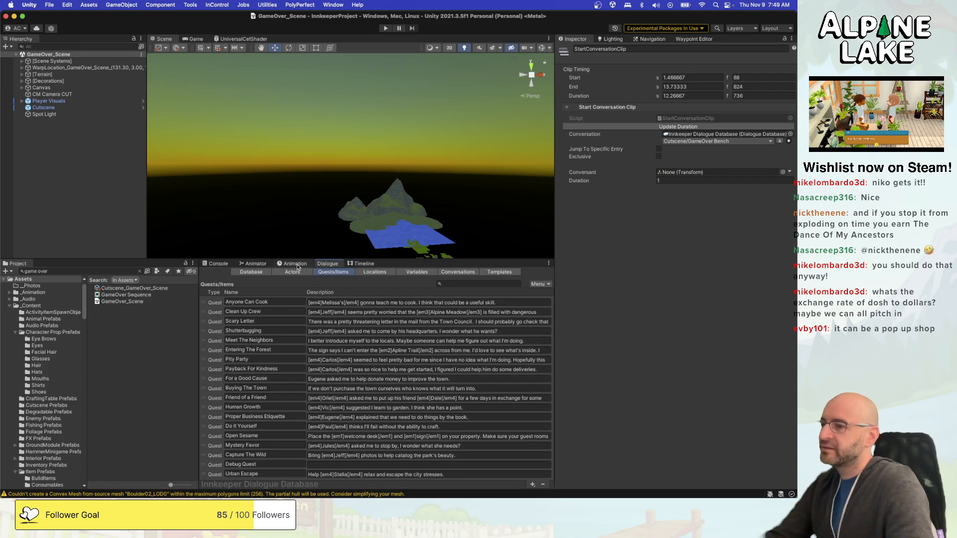
pyautogui.click(458, 272)
pyautogui.click(290, 284)
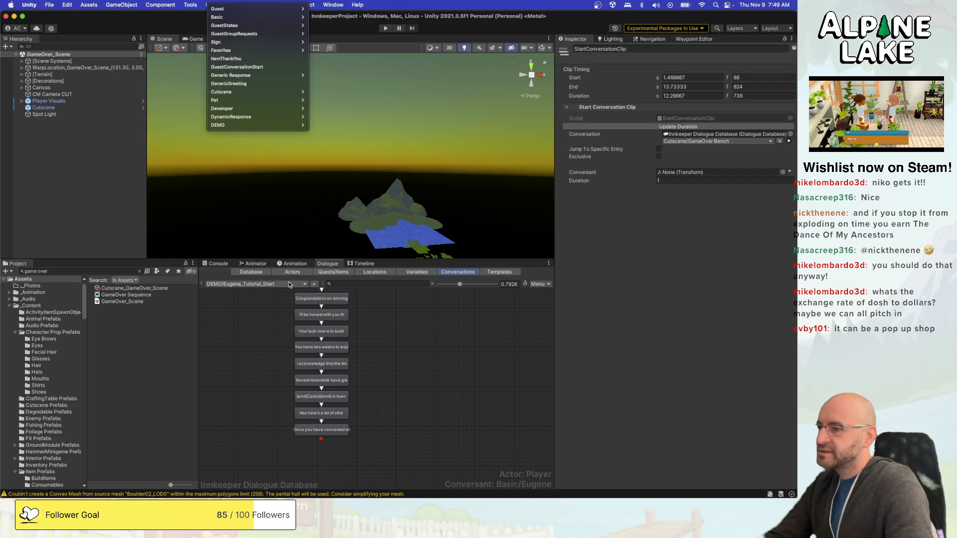
pyautogui.moveTo(257, 92)
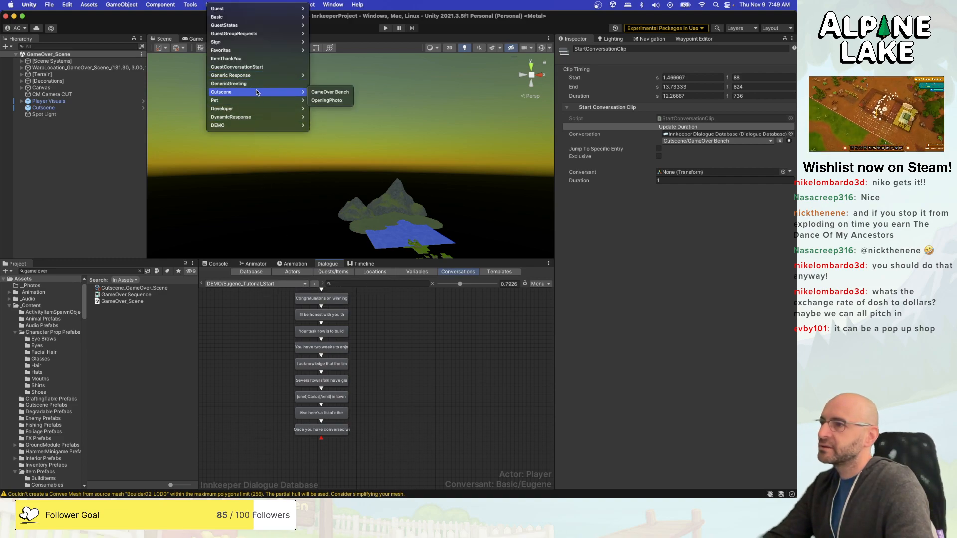
pyautogui.click(329, 92)
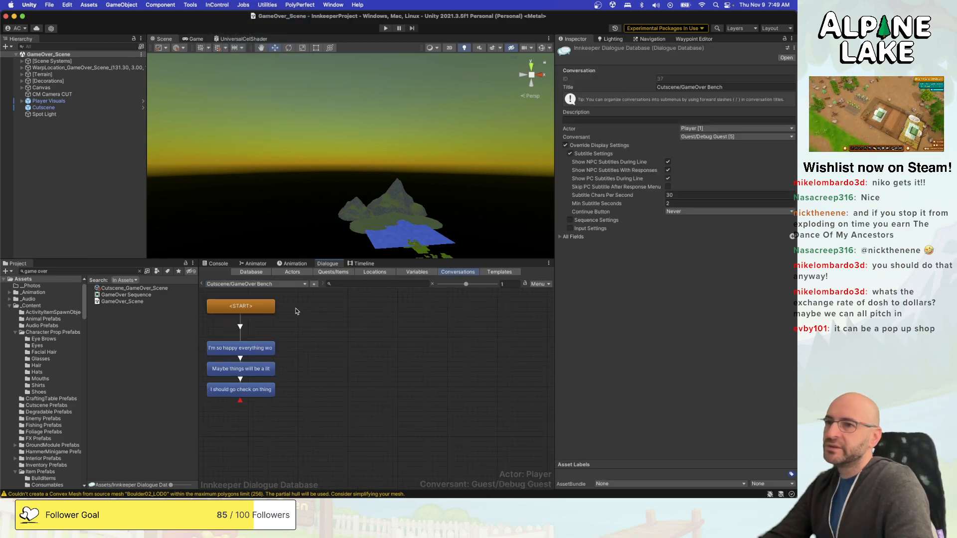
# Examine the START node and the first two dialogue entries of the GameOver Bench conversation, and return to the conversation's own properties.
pyautogui.click(269, 306)
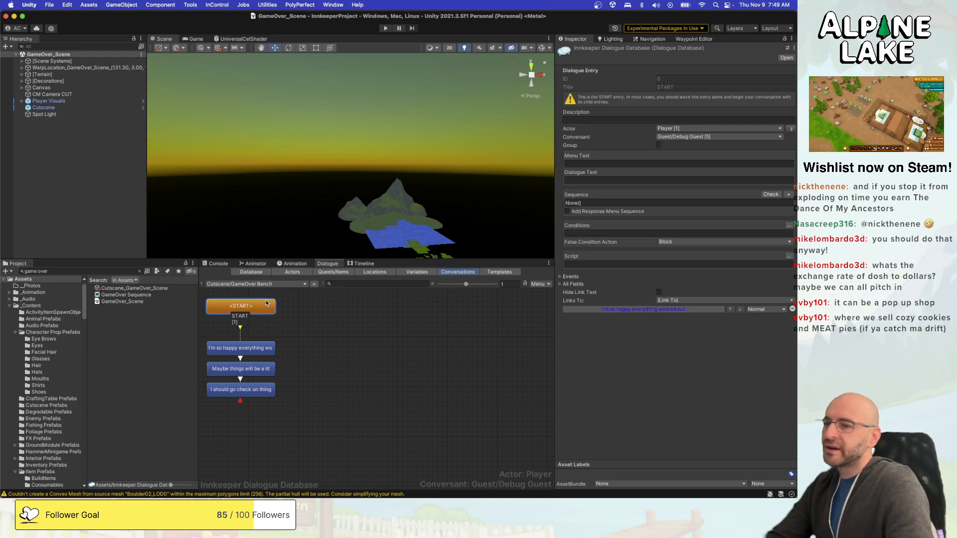
pyautogui.click(264, 347)
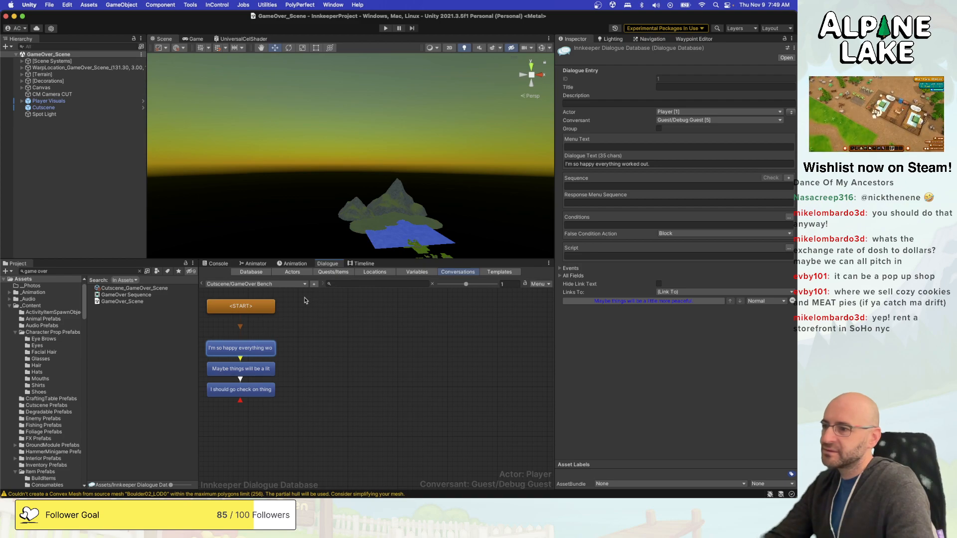
pyautogui.click(265, 310)
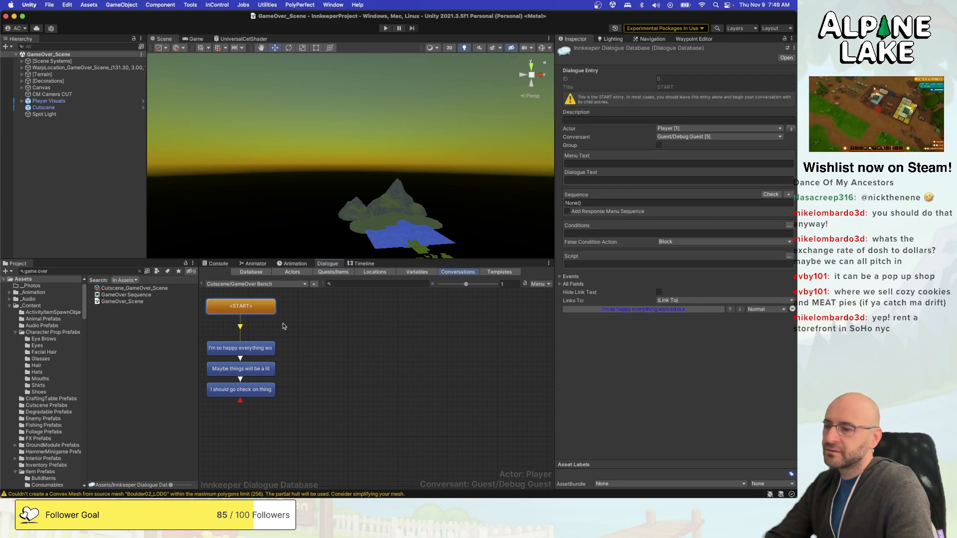
pyautogui.click(263, 348)
pyautogui.click(263, 367)
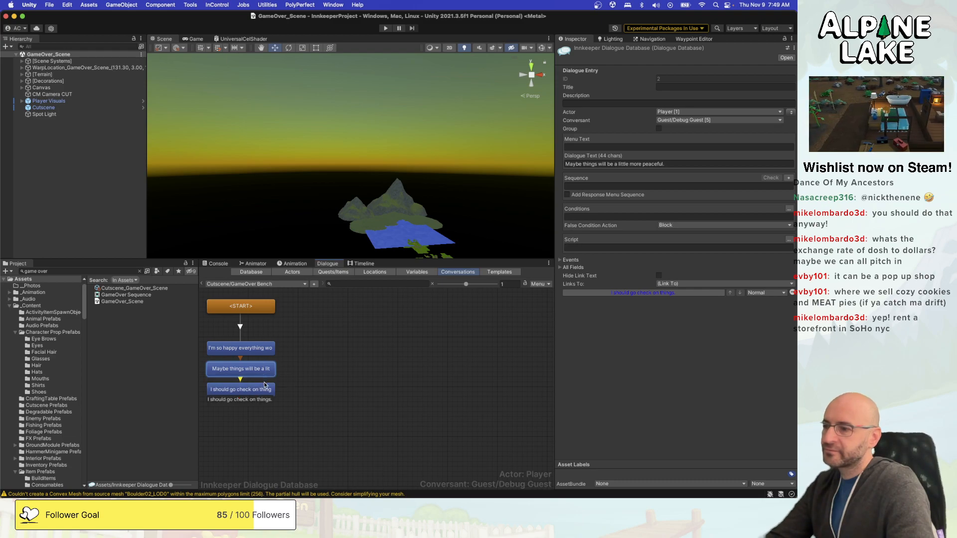
pyautogui.click(349, 359)
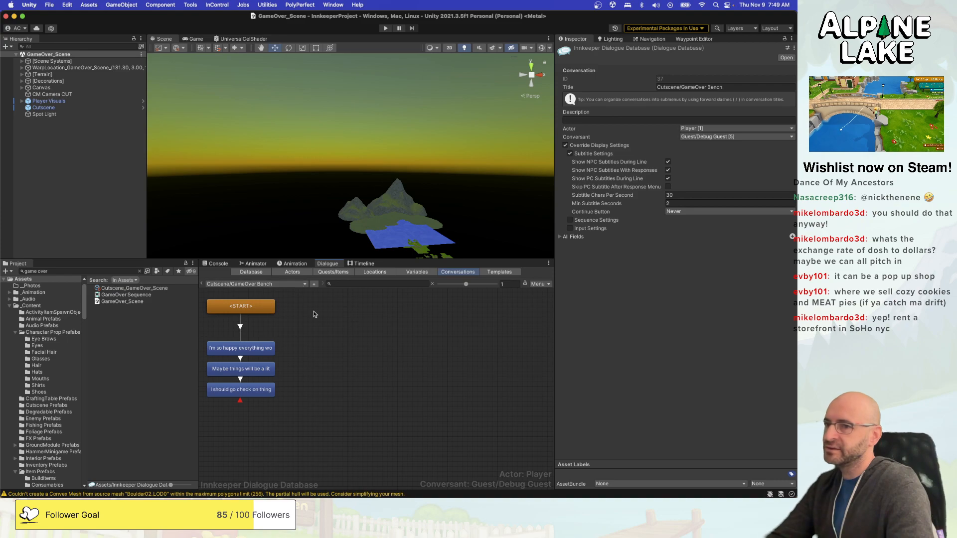
# Override the display settings of the DEMO/Eugene_Tutorial_Start conversation, enabling Subtitle Settings and Show PC Subtitles During Line.
pyautogui.click(291, 286)
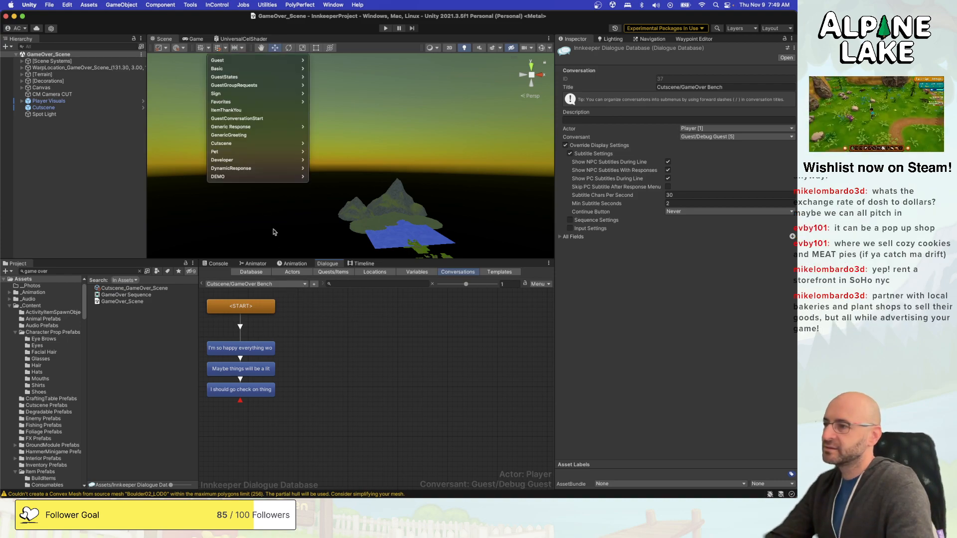
pyautogui.moveTo(283, 179)
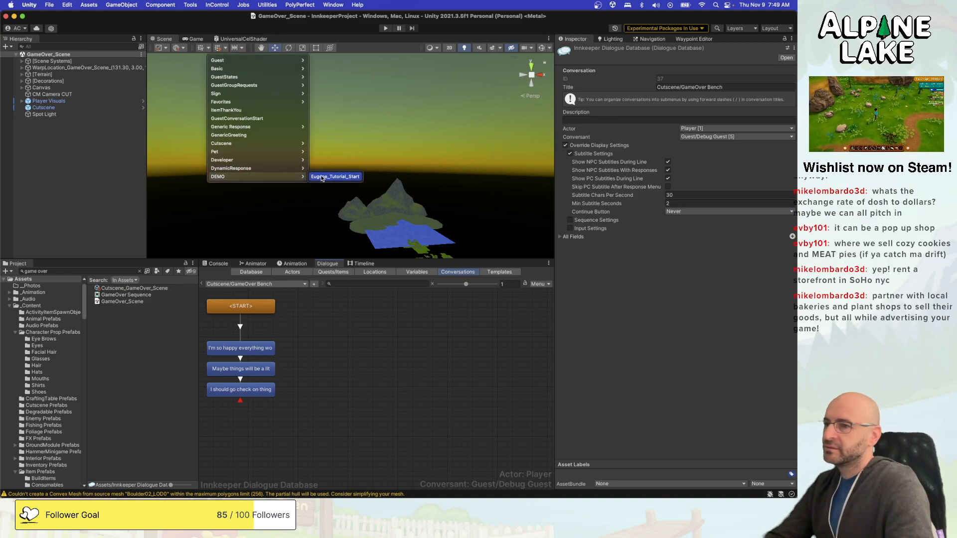
pyautogui.click(407, 370)
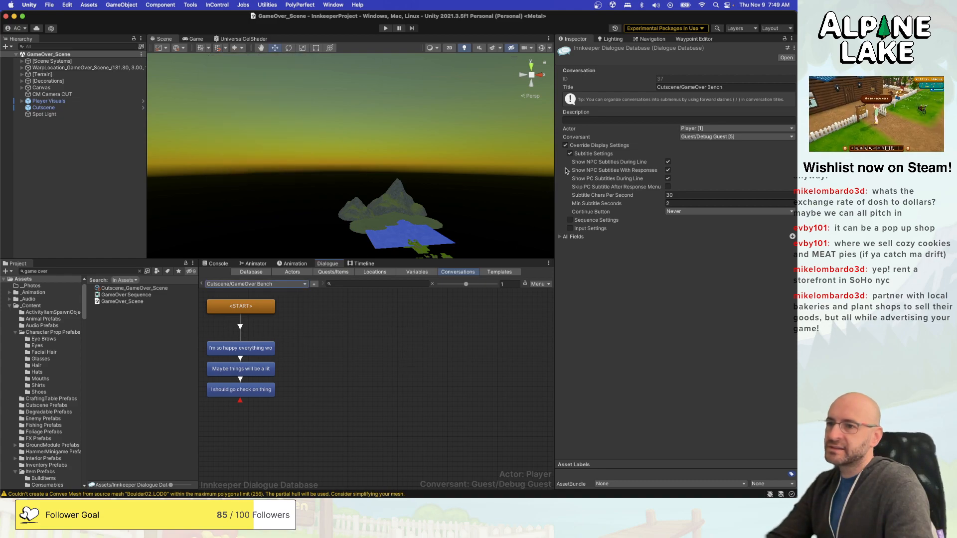
pyautogui.click(304, 284)
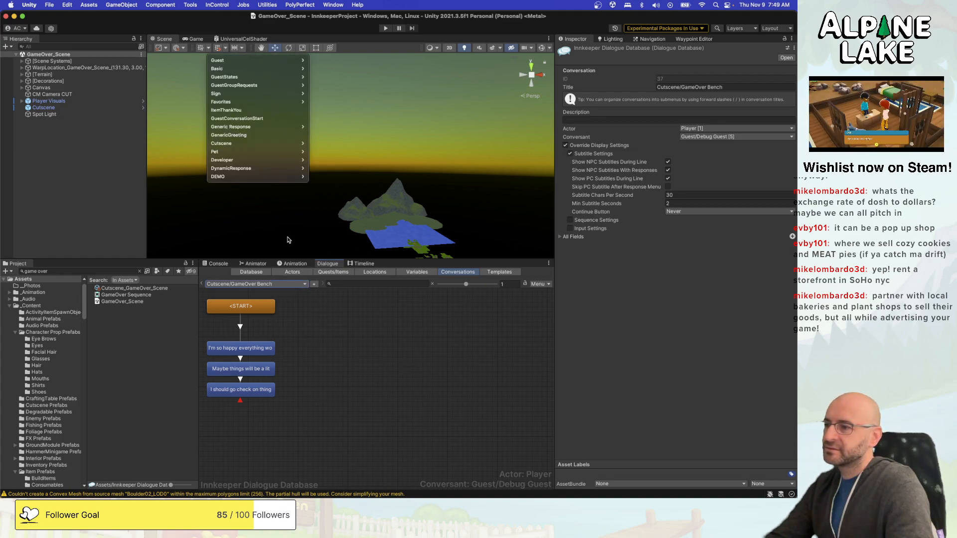
pyautogui.moveTo(279, 177)
pyautogui.click(336, 177)
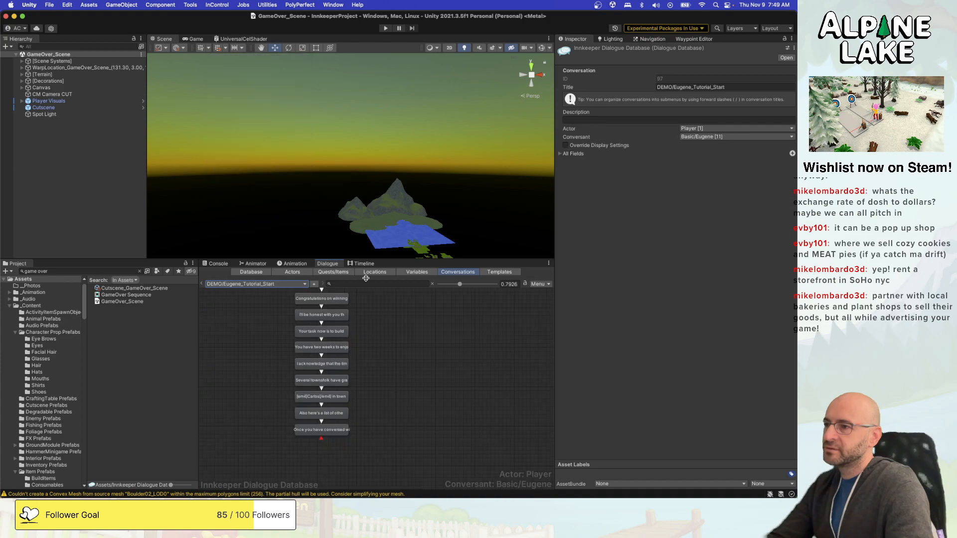
pyautogui.click(566, 146)
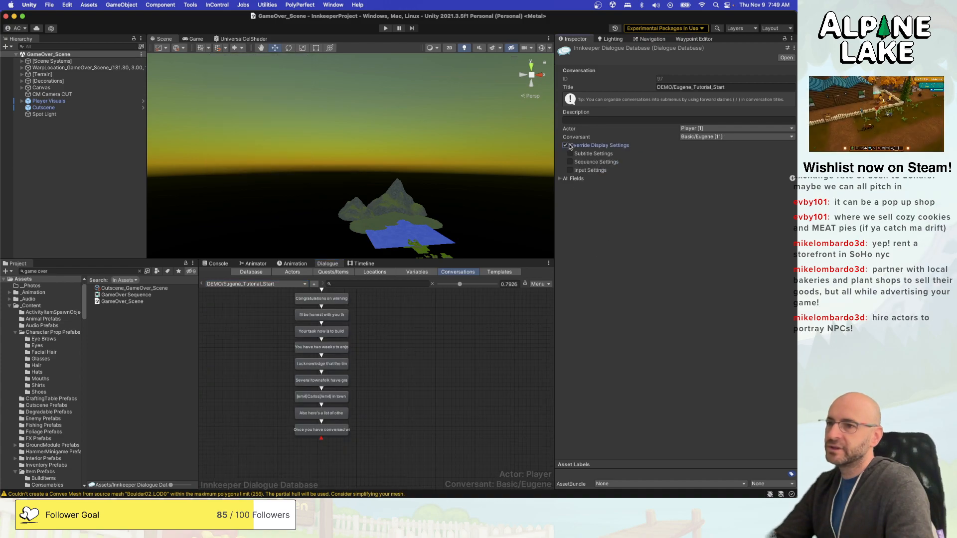
pyautogui.click(582, 155)
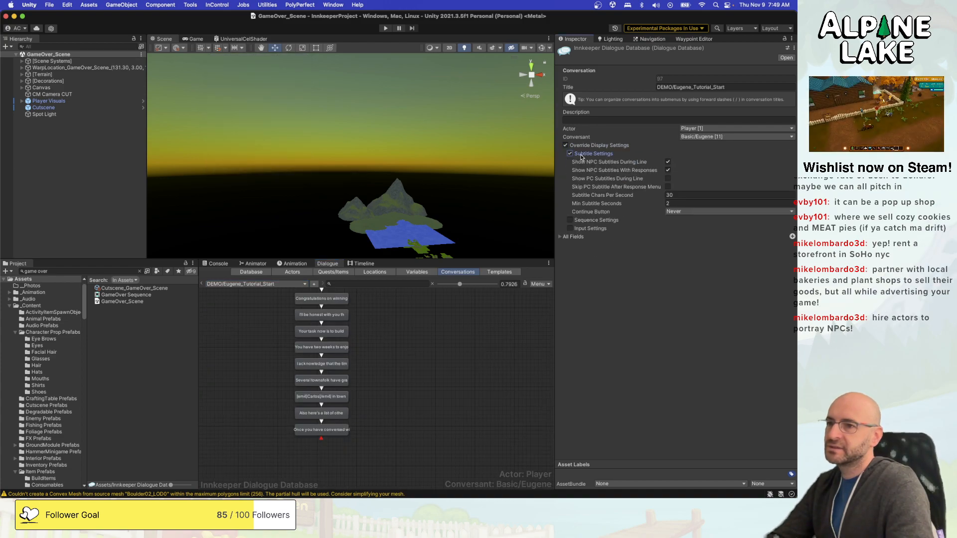
pyautogui.click(668, 179)
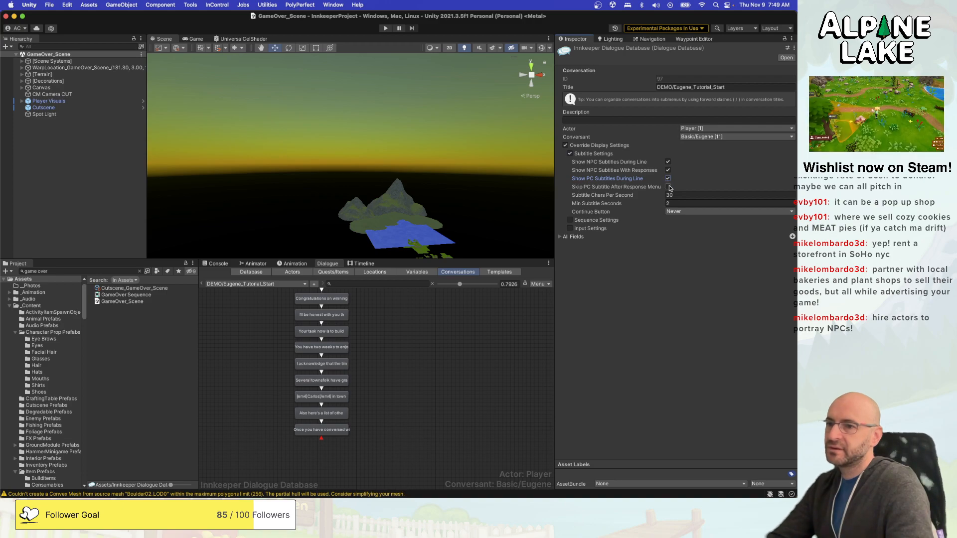
pyautogui.click(427, 339)
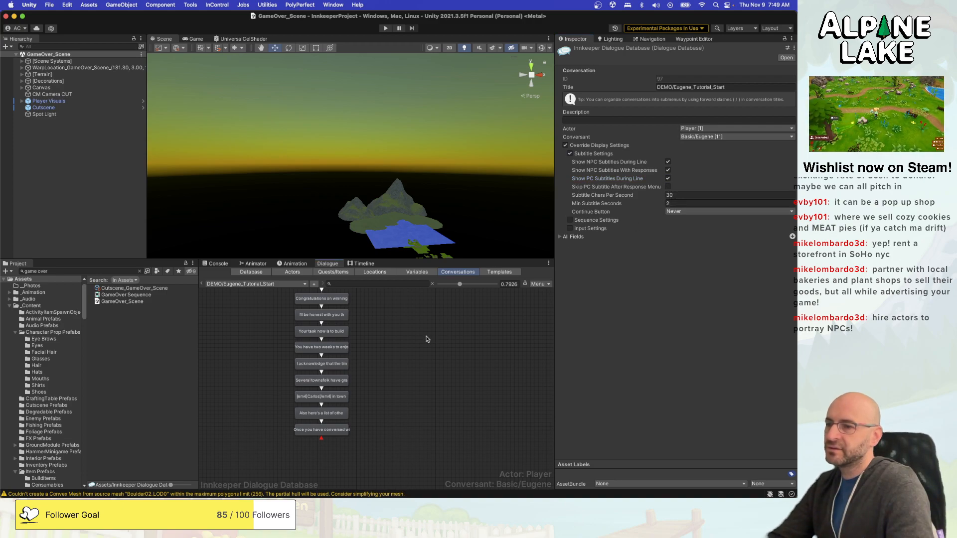
# Reopen the Cutscene/GameOver Bench conversation to check its display settings for comparison.
pyautogui.click(284, 284)
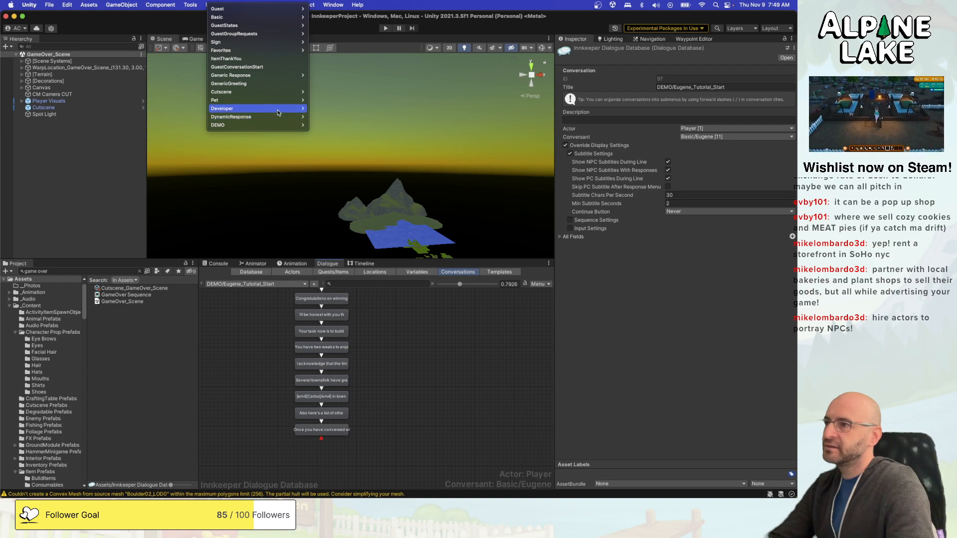
pyautogui.moveTo(278, 112)
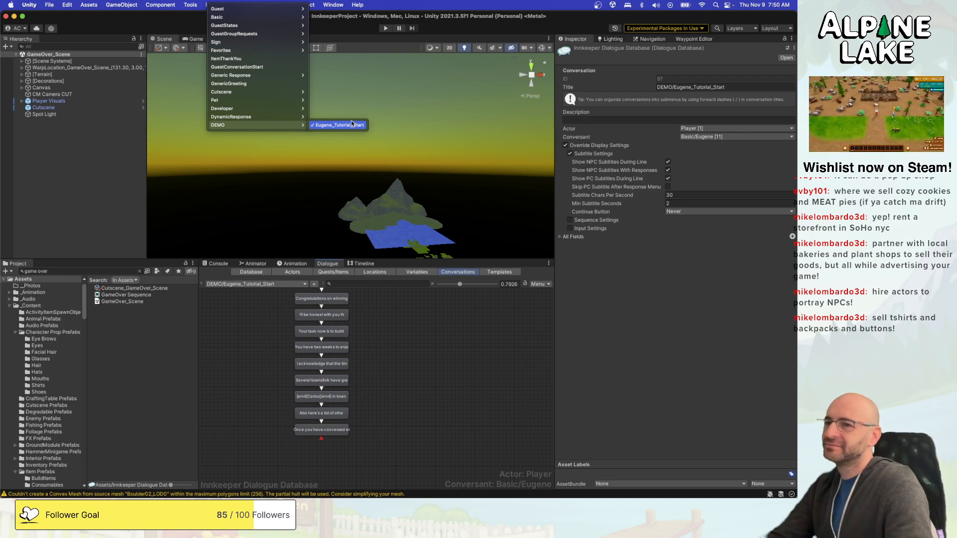
pyautogui.moveTo(290, 76)
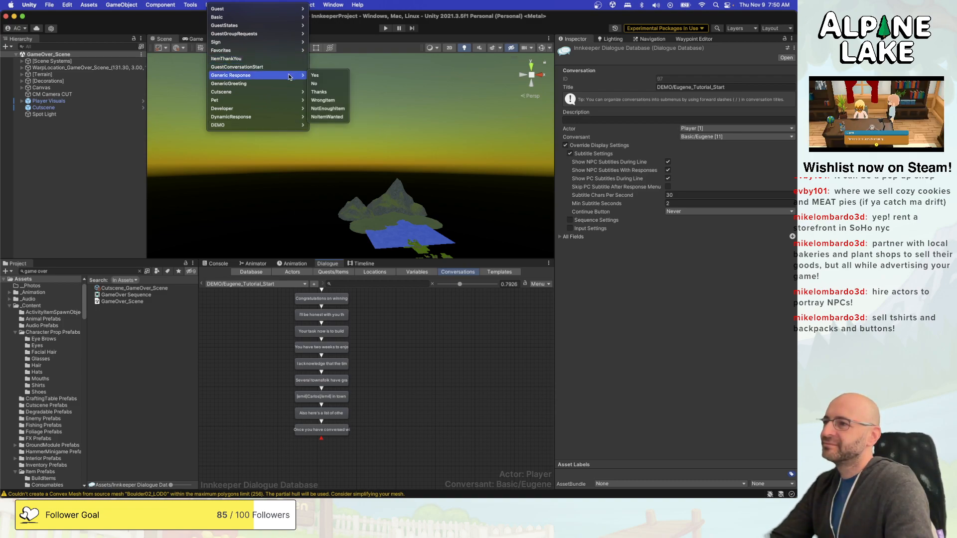
pyautogui.moveTo(290, 53)
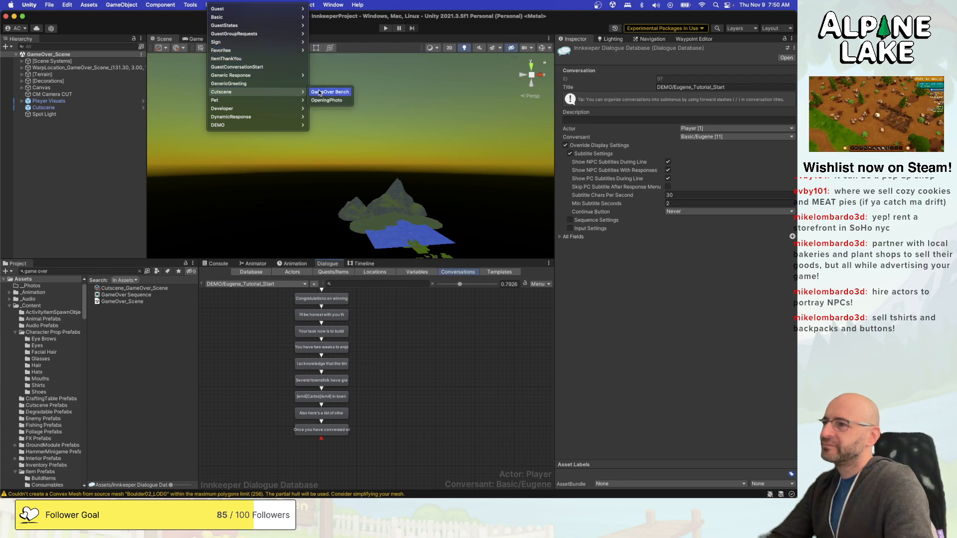
pyautogui.click(320, 93)
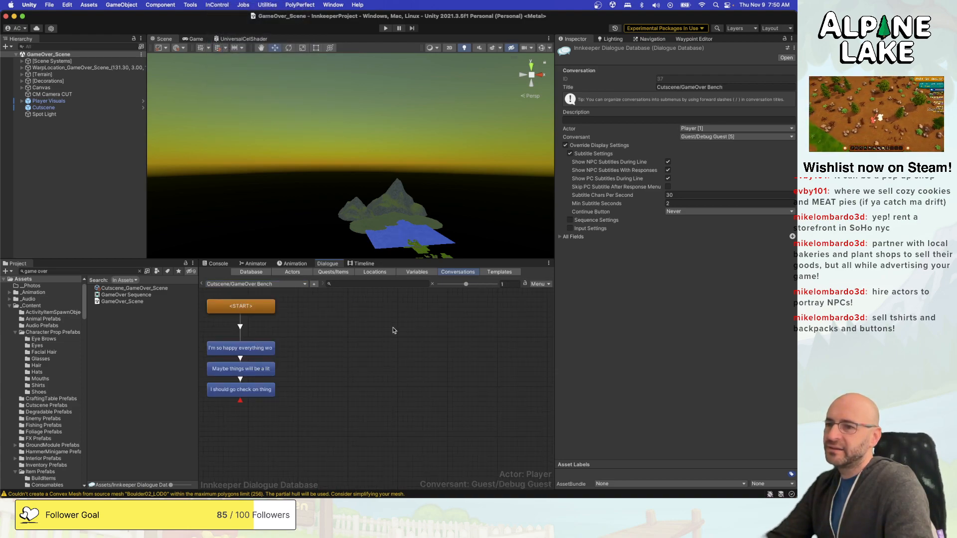
# Return to the DEMO/Eugene_Tutorial_Start conversation and review its chain of dialogue entries.
pyautogui.click(254, 284)
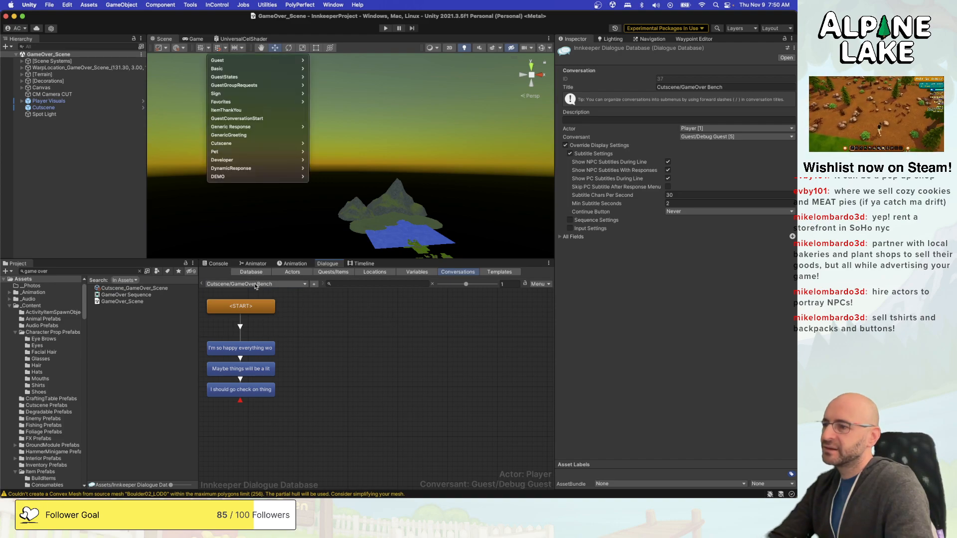
pyautogui.moveTo(251, 178)
pyautogui.click(326, 178)
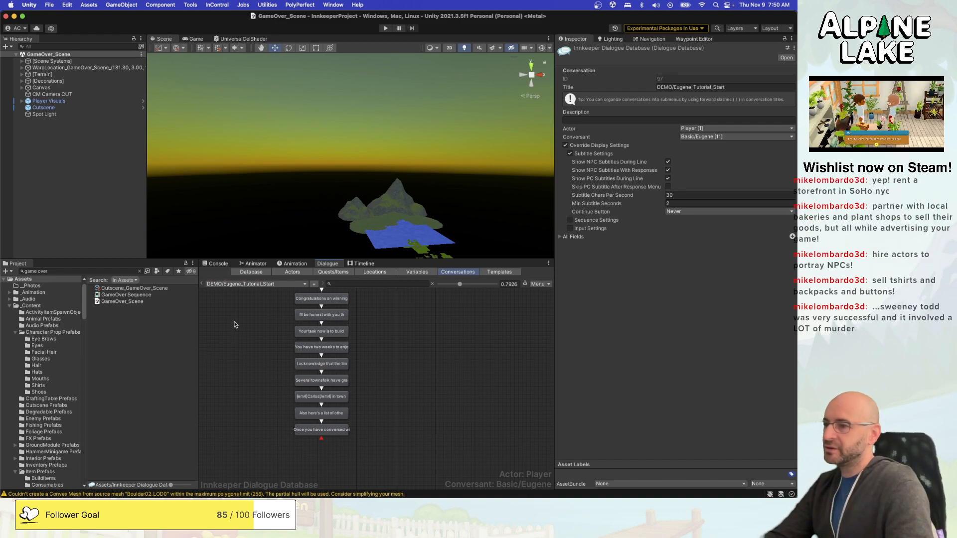
pyautogui.scroll(3, 386, 384)
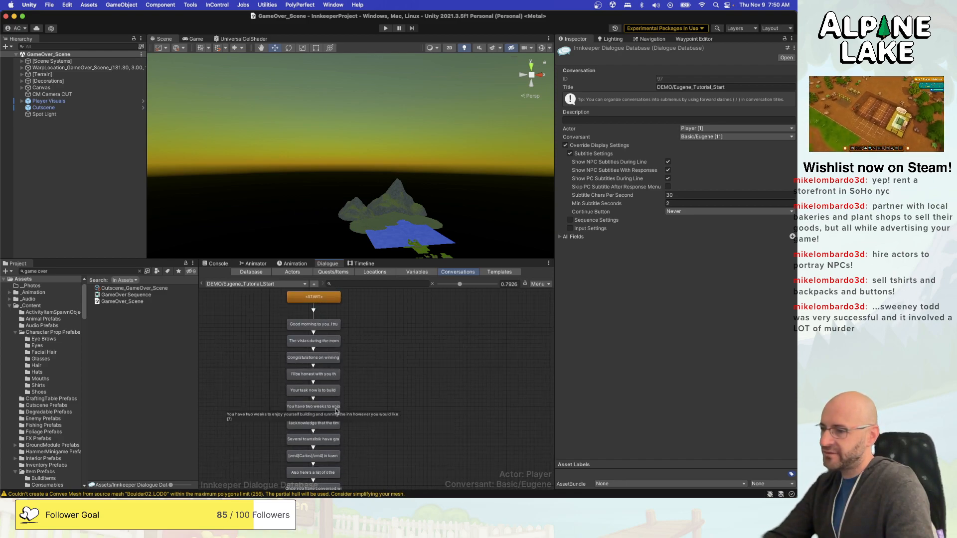
pyautogui.scroll(-1, 390, 383)
pyautogui.scroll(-3, 390, 384)
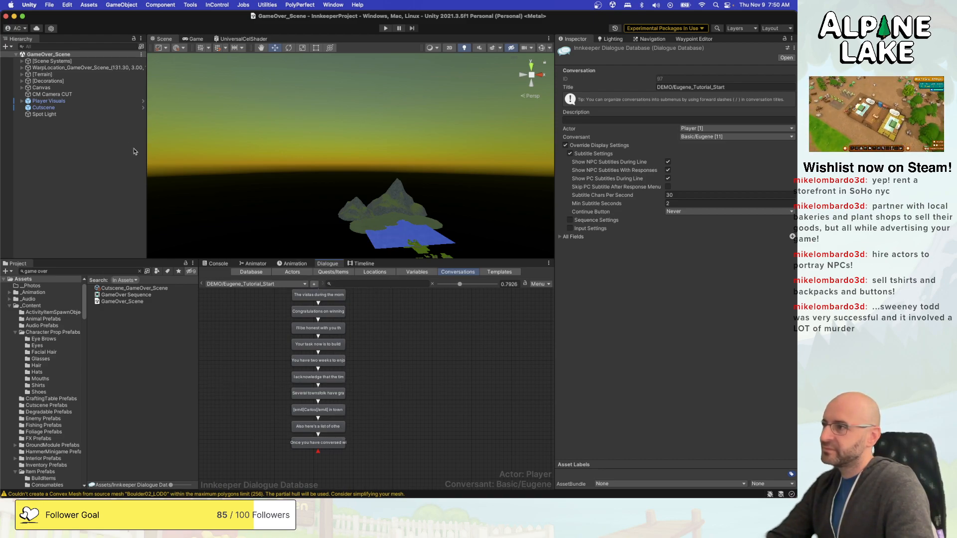
# Search the project assets for "inn scene" and open Inn_Scene.
pyautogui.click(111, 269)
pyautogui.write('inn scene')
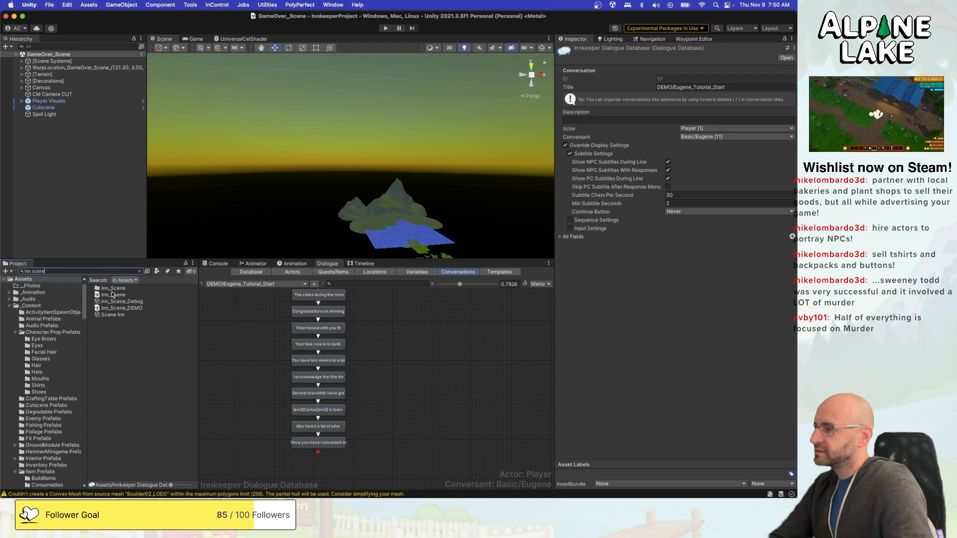
pyautogui.click(112, 295)
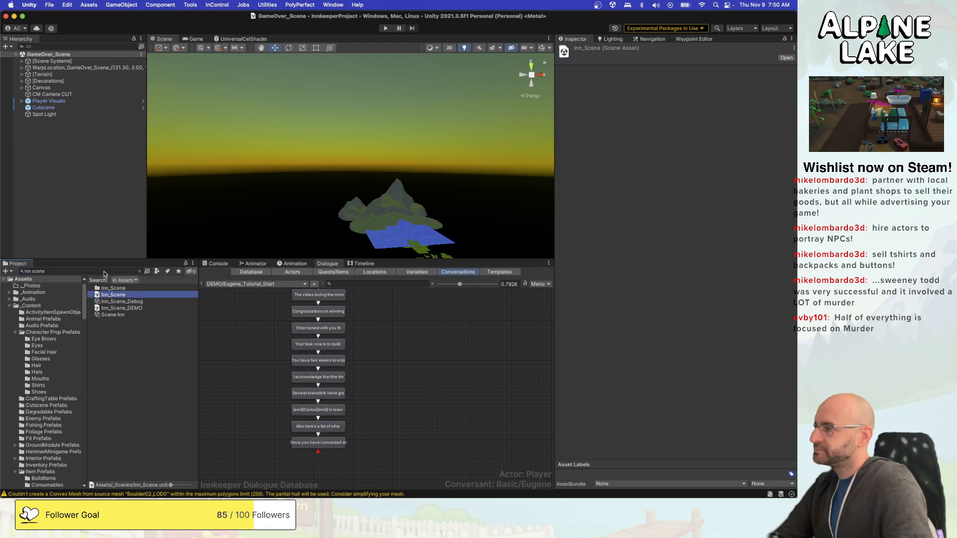
# Search the project assets for "core scene" and add Core_Scene to the hierarchy alongside Inn_Scene.
pyautogui.click(104, 271)
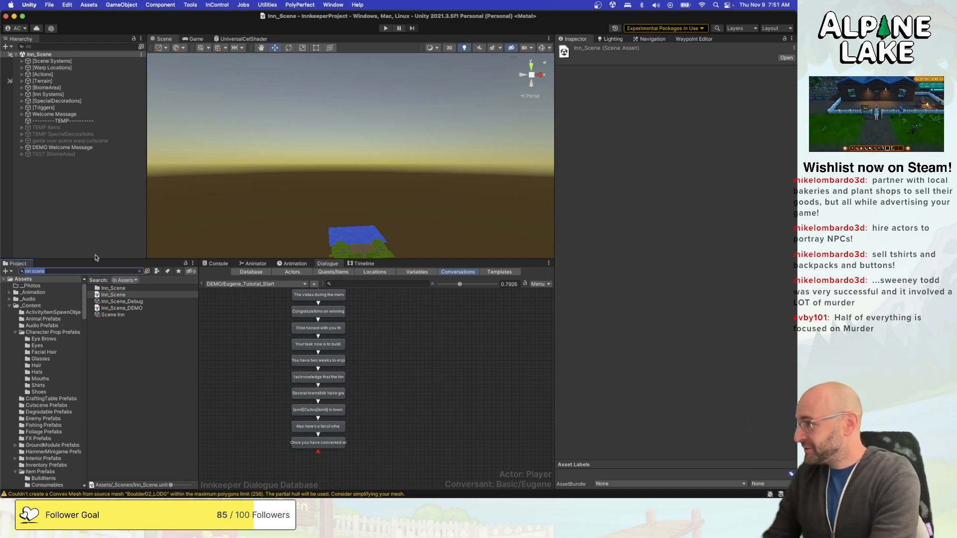
pyautogui.write('core scene')
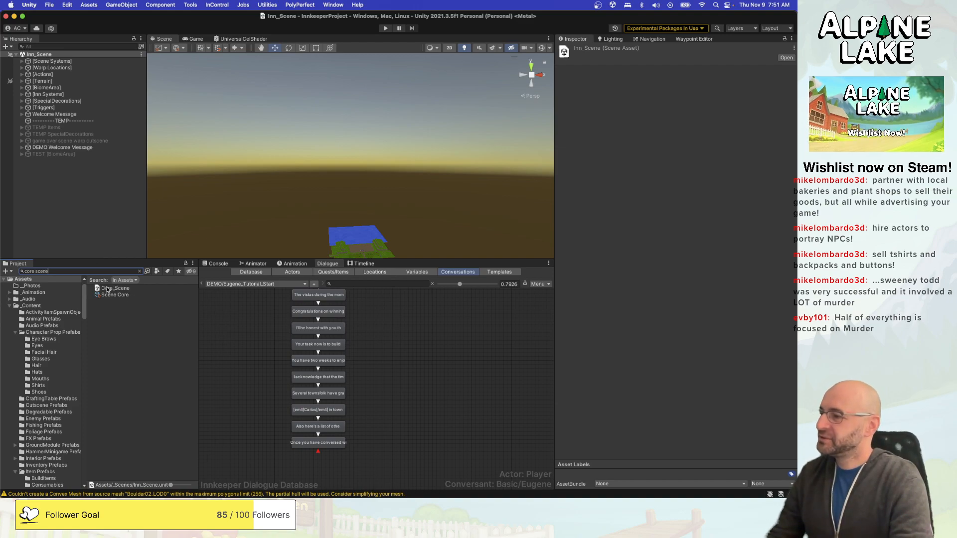
pyautogui.moveTo(106, 287); pyautogui.dragTo(95, 248)
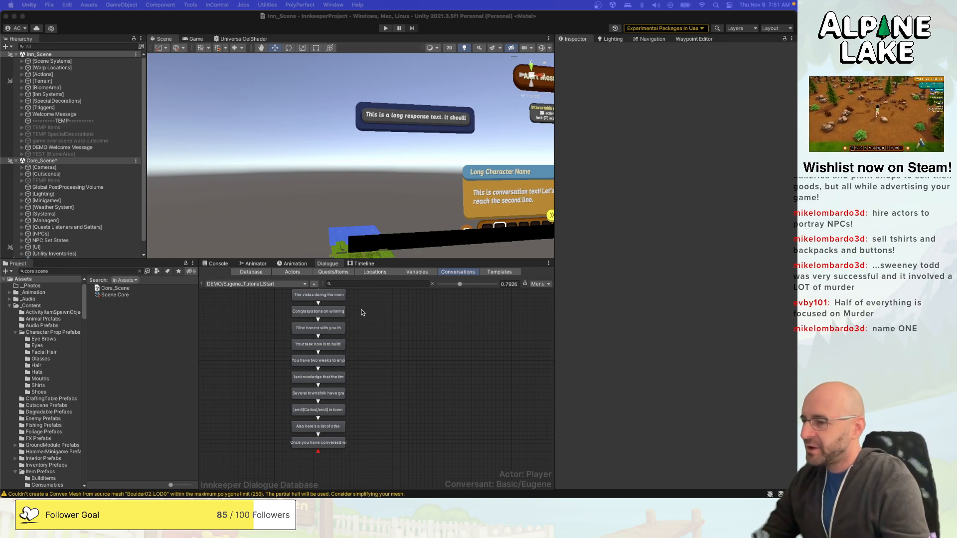
# Review the dialogue entries of the DEMO/Eugene_Tutorial_Start conversation from greeting to final line, along with the conversation's display settings.
pyautogui.moveTo(390, 339); pyautogui.dragTo(399, 406, button='middle')
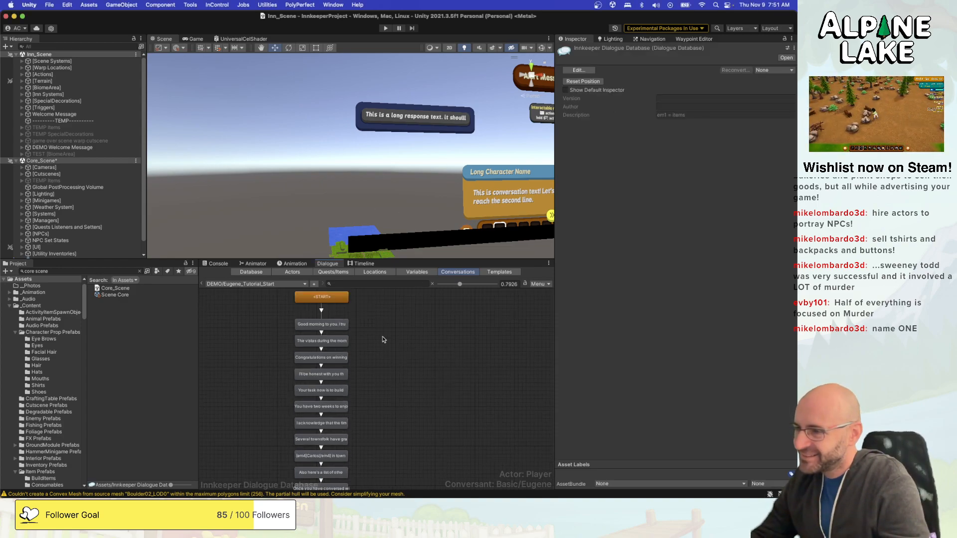
pyautogui.scroll(-3, 391, 354)
pyautogui.click(329, 441)
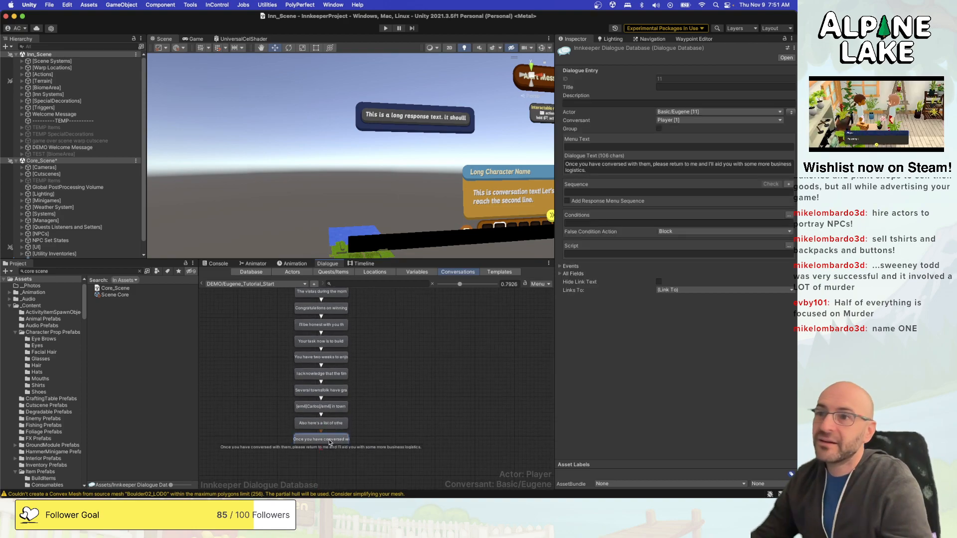
pyautogui.scroll(3, 369, 406)
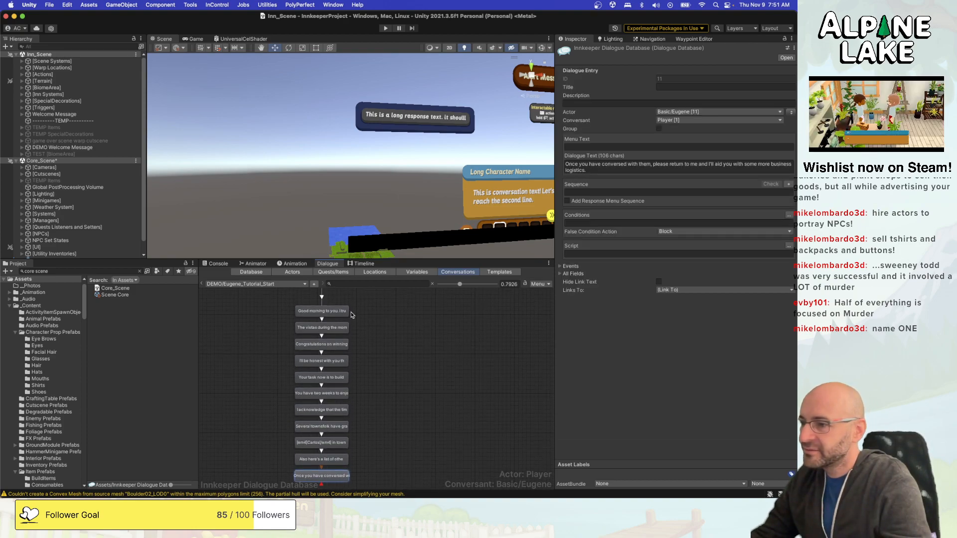
pyautogui.click(344, 312)
pyautogui.click(329, 361)
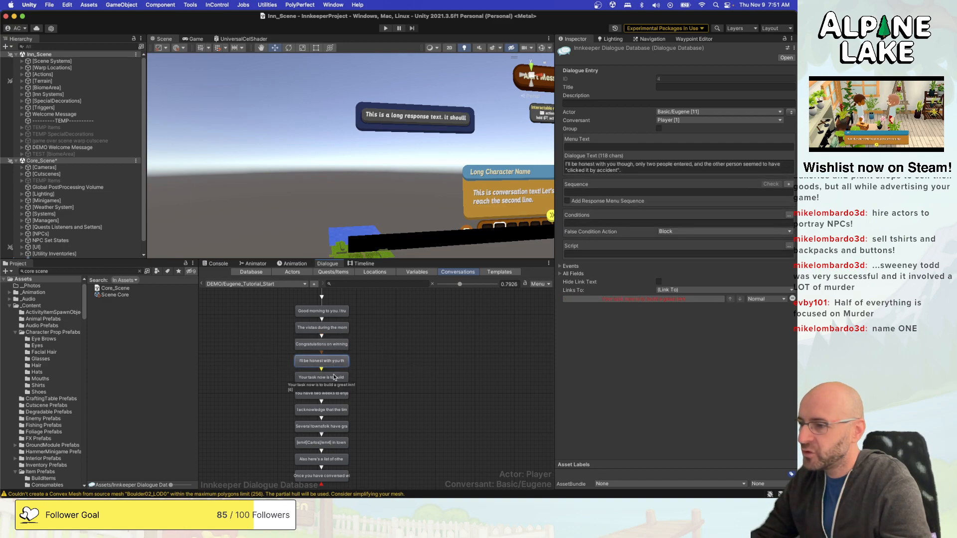
pyautogui.click(334, 378)
pyautogui.click(334, 393)
pyautogui.click(336, 427)
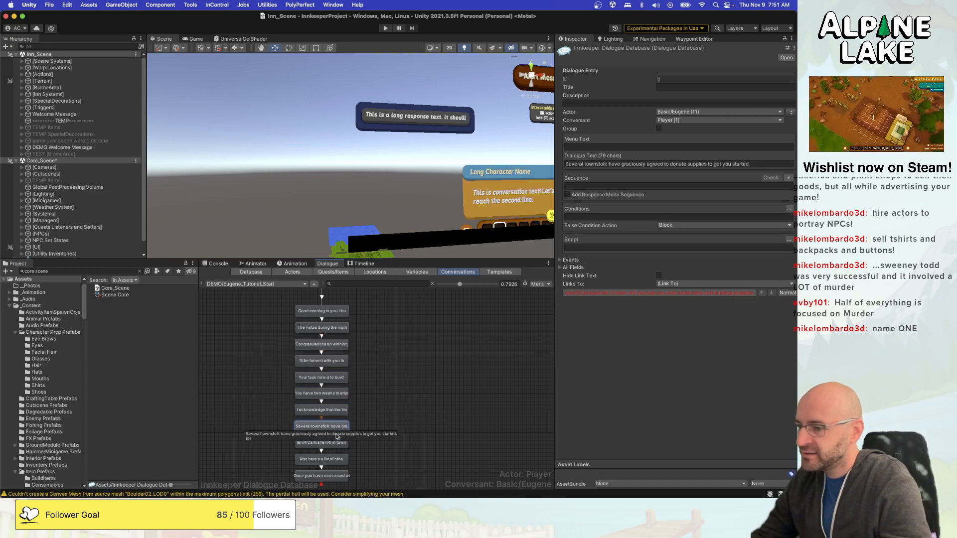
pyautogui.click(396, 401)
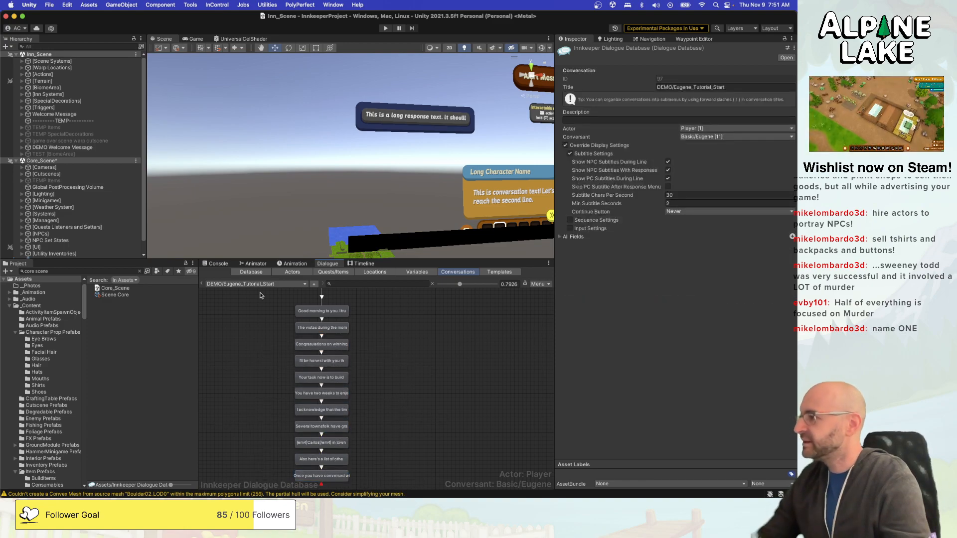
# Show the timeline of the Cutscene Opening DEMO object from Core_Scene's [Cutscenes] group.
pyautogui.click(362, 264)
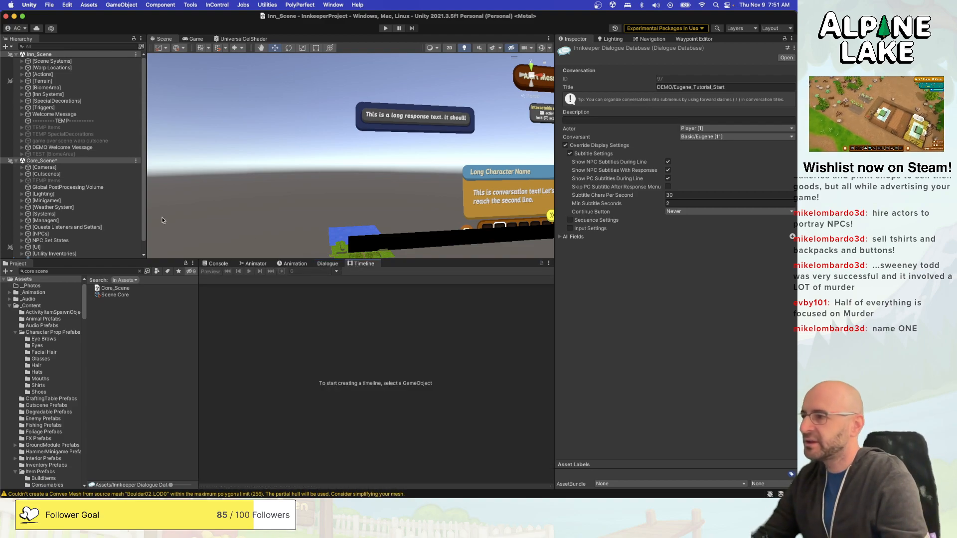
pyautogui.click(99, 187)
pyautogui.press('Up')
pyautogui.press('Up')
pyautogui.press('Right')
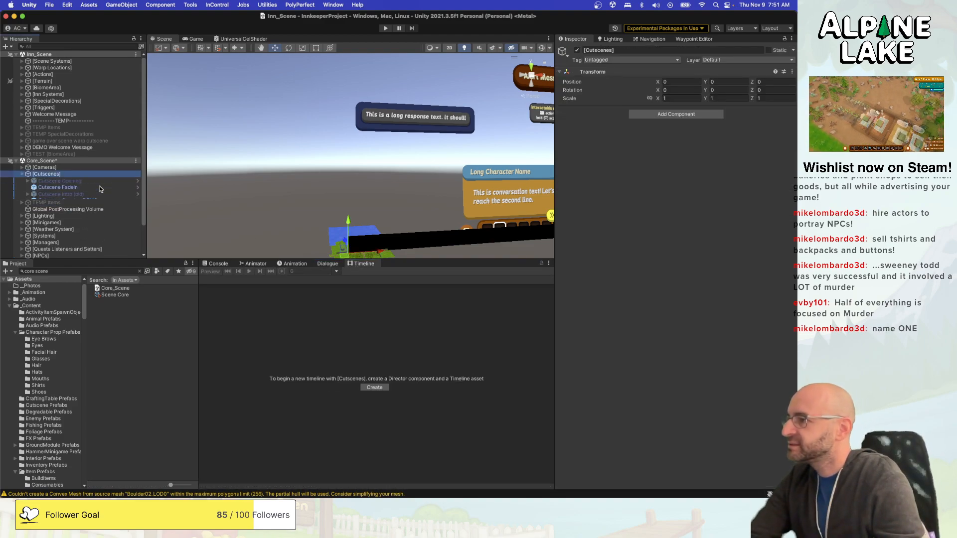
pyautogui.press('Down')
pyautogui.click(136, 202)
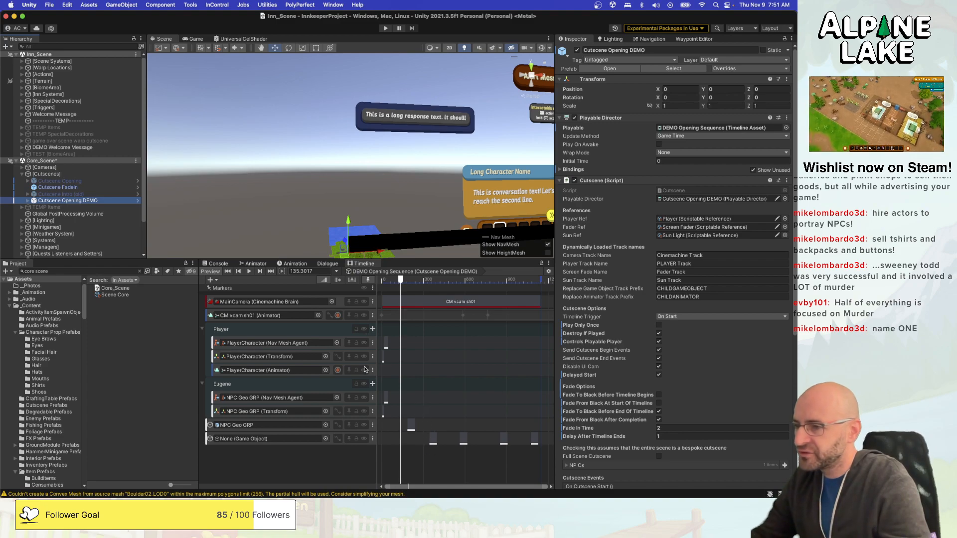
# Widen the timeline area and extend the CM vcam sh01 camera clip to frame 2411.
pyautogui.moveTo(197, 291); pyautogui.dragTo(192, 291)
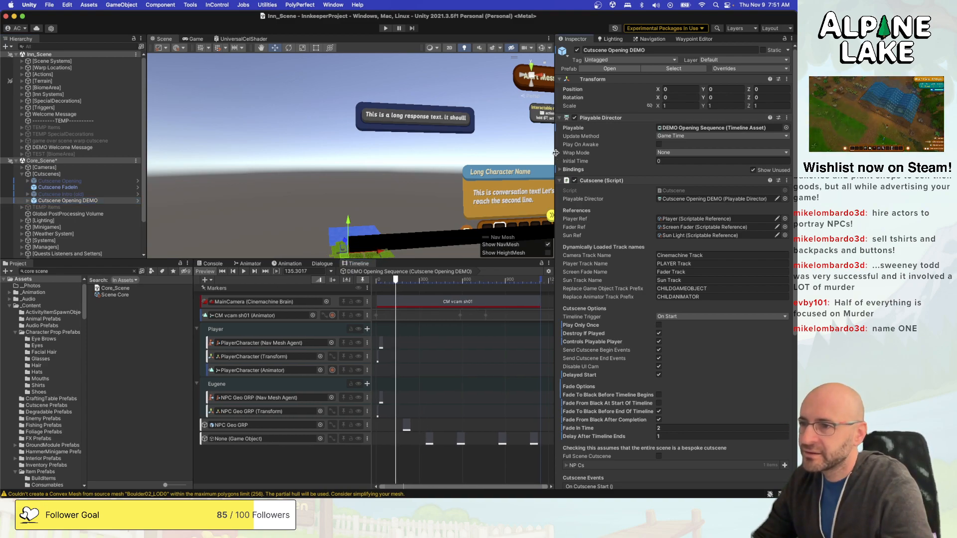
pyautogui.moveTo(558, 157); pyautogui.dragTo(583, 158)
pyautogui.scroll(-5, 493, 304)
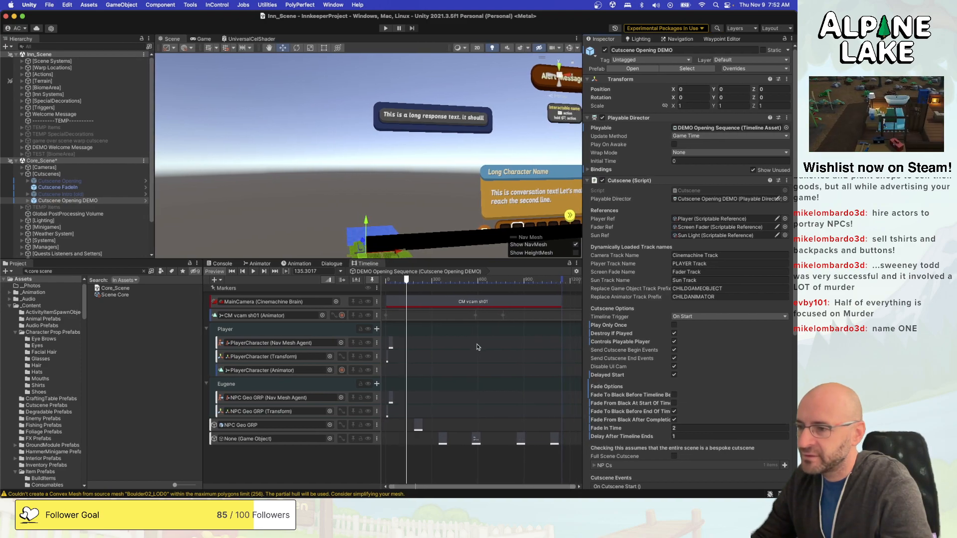
pyautogui.moveTo(474, 308); pyautogui.dragTo(563, 300)
pyautogui.scroll(-2, 503, 319)
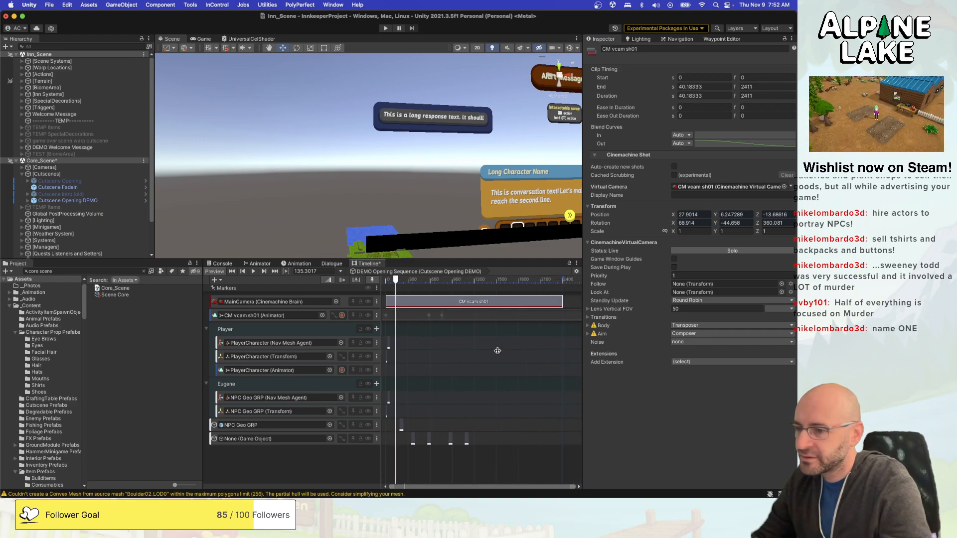
# Space out the existing ContinueConversationClips on the conversation track, moving the last one to start at frame 1272.
pyautogui.click(421, 449)
pyautogui.click(416, 443)
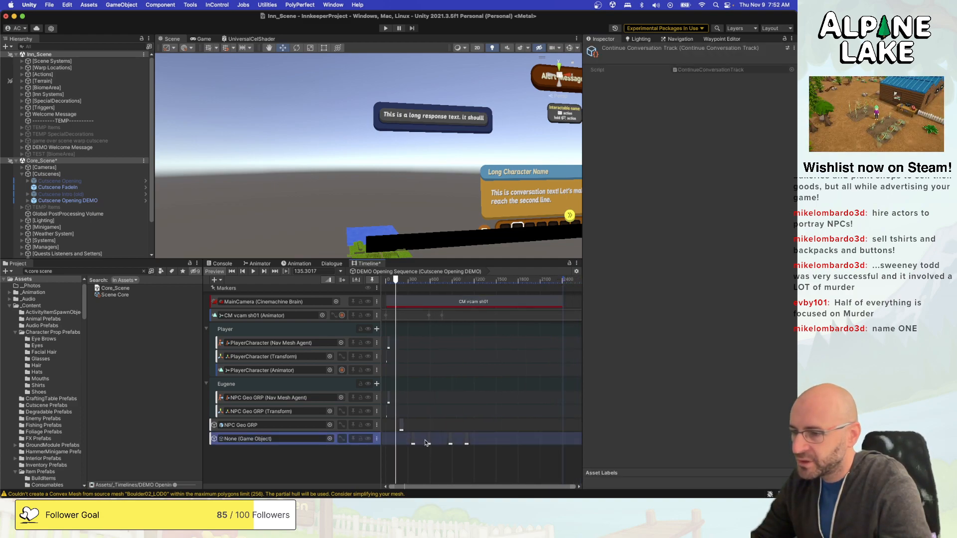
pyautogui.scroll(1, 448, 442)
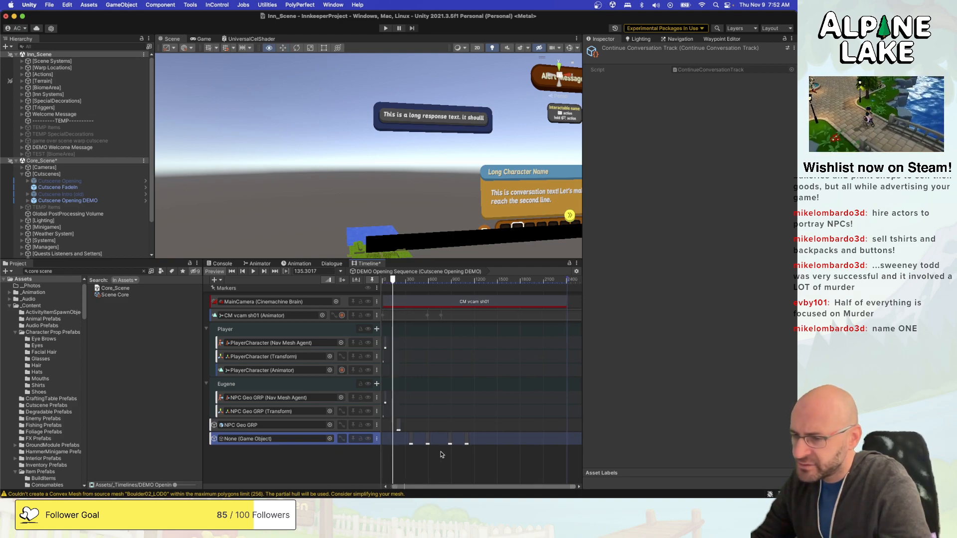
pyautogui.click(467, 439)
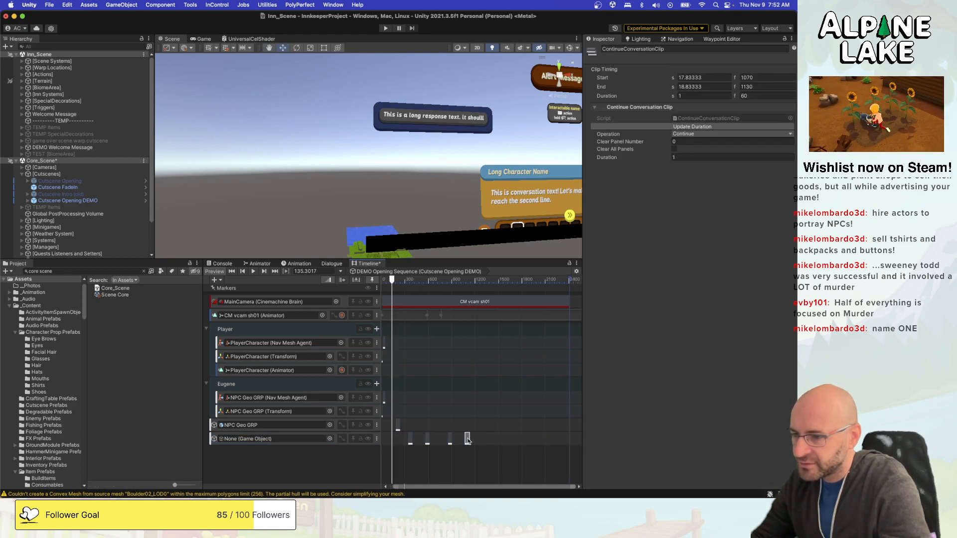
pyautogui.moveTo(467, 439)
pyautogui.mouseDown()
pyautogui.moveTo(475, 440)
pyautogui.moveTo(428, 439)
pyautogui.moveTo(485, 437)
pyautogui.mouseUp()
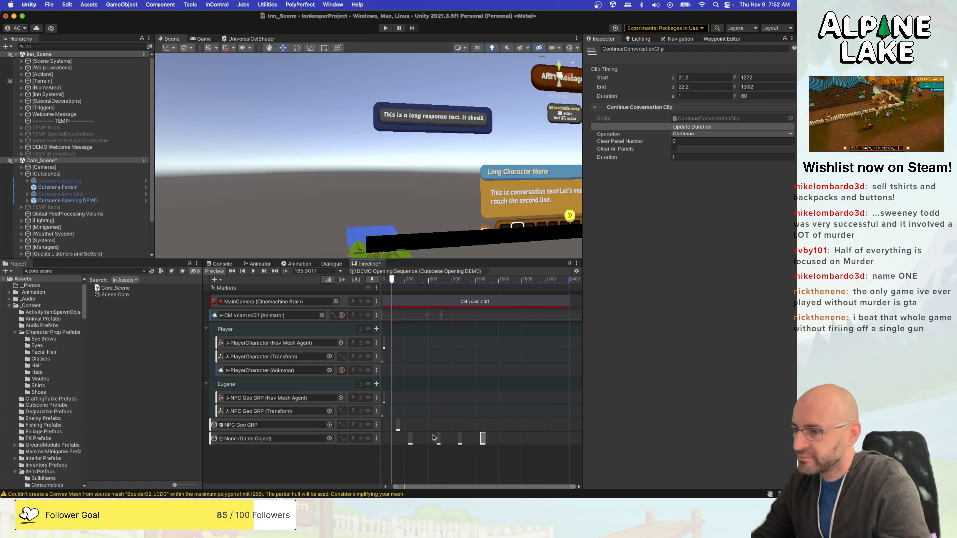
# Paste three more ContinueConversationClips at regular intervals, the first at about frame 1584 and the last at frame 2207.
pyautogui.click(503, 283)
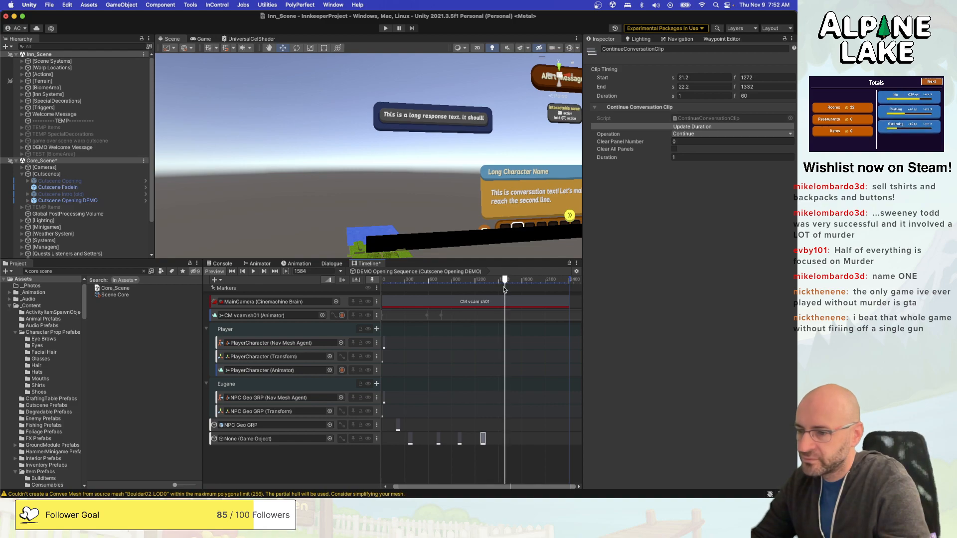
pyautogui.press('super+v')
pyautogui.moveTo(526, 283); pyautogui.dragTo(555, 288)
pyautogui.press('super+v')
pyautogui.press('super+v')
# Extend the CM vcam sh01 camera clip to about frame 3947.
pyautogui.scroll(-5, 426, 381)
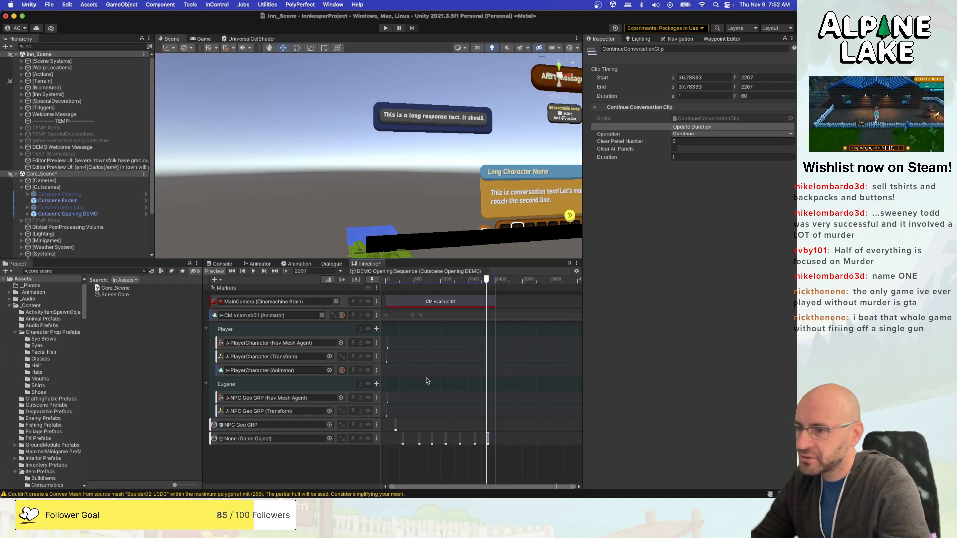
pyautogui.scroll(-1, 427, 381)
pyautogui.click(491, 302)
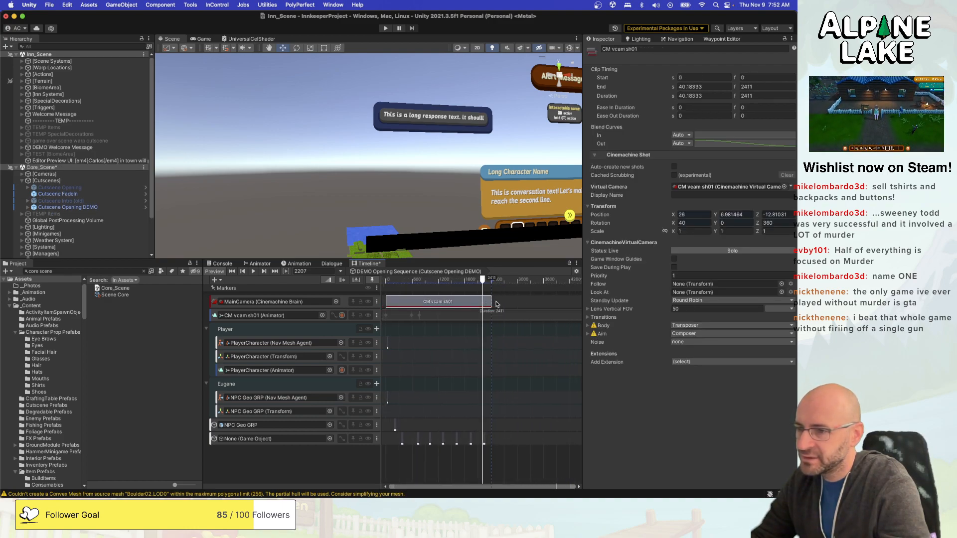
pyautogui.moveTo(496, 304); pyautogui.dragTo(559, 302)
# Paste four additional ContinueConversationClips spaced evenly between frame 2551 and frame 3689.
pyautogui.click(496, 281)
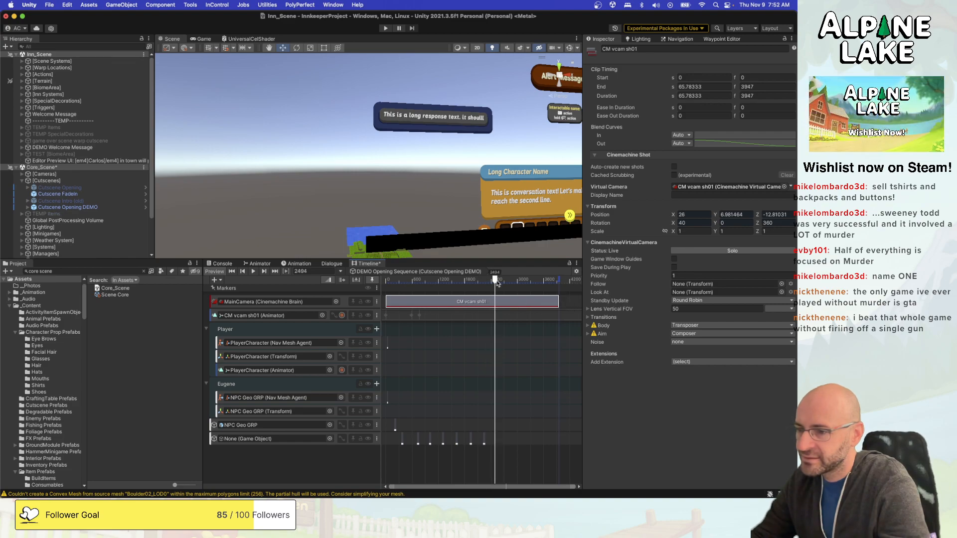
pyautogui.moveTo(497, 282); pyautogui.dragTo(499, 282)
pyautogui.press('super+v')
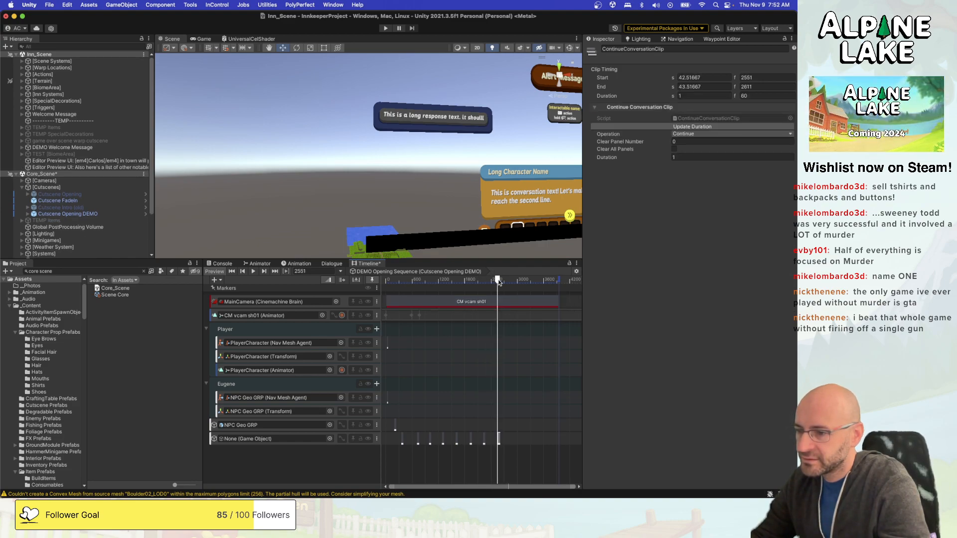
pyautogui.moveTo(502, 282); pyautogui.dragTo(548, 288)
pyautogui.press('super+v')
pyautogui.press('super+v')
pyautogui.press('super+v')
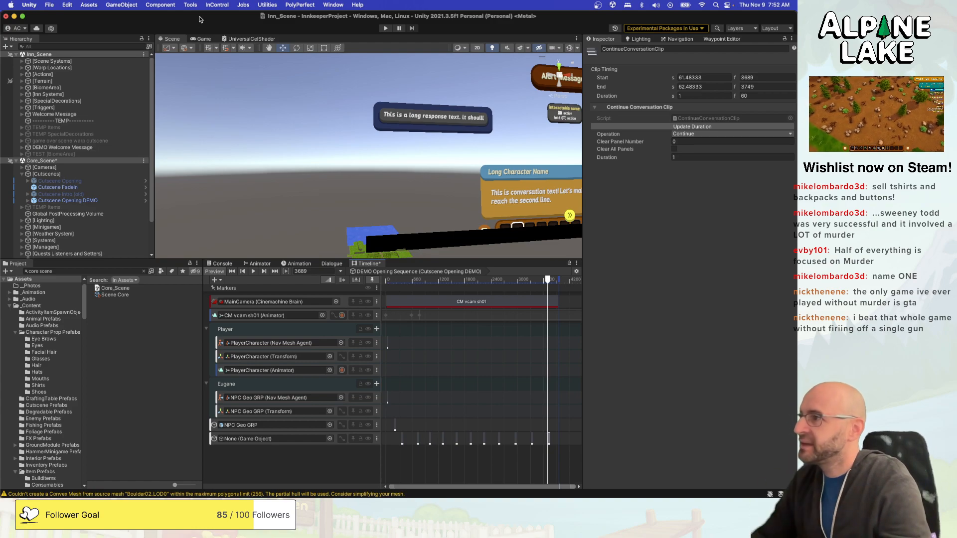
# Collapse the [Cutscenes] group, save the changes, and run the game to test the opening cutscene.
pyautogui.click(22, 174)
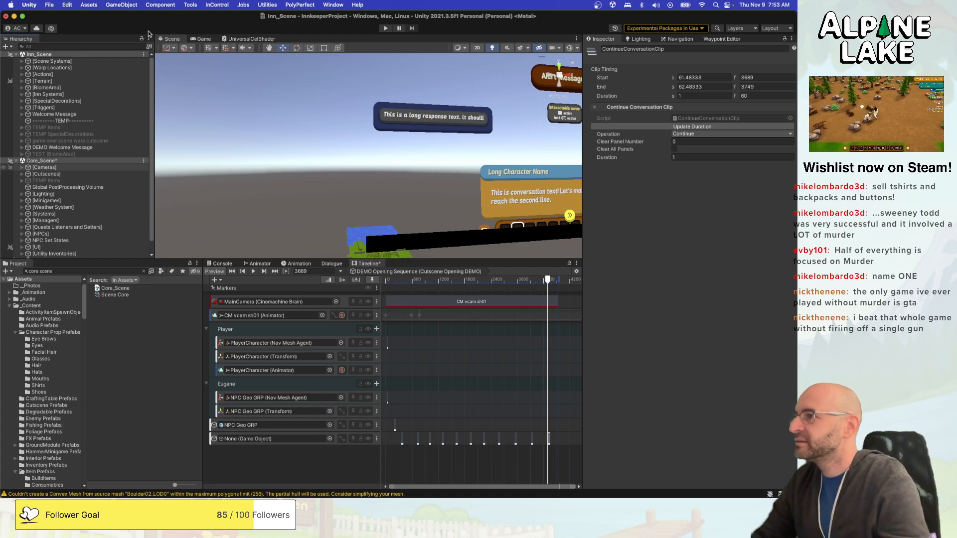
pyautogui.press('super+s')
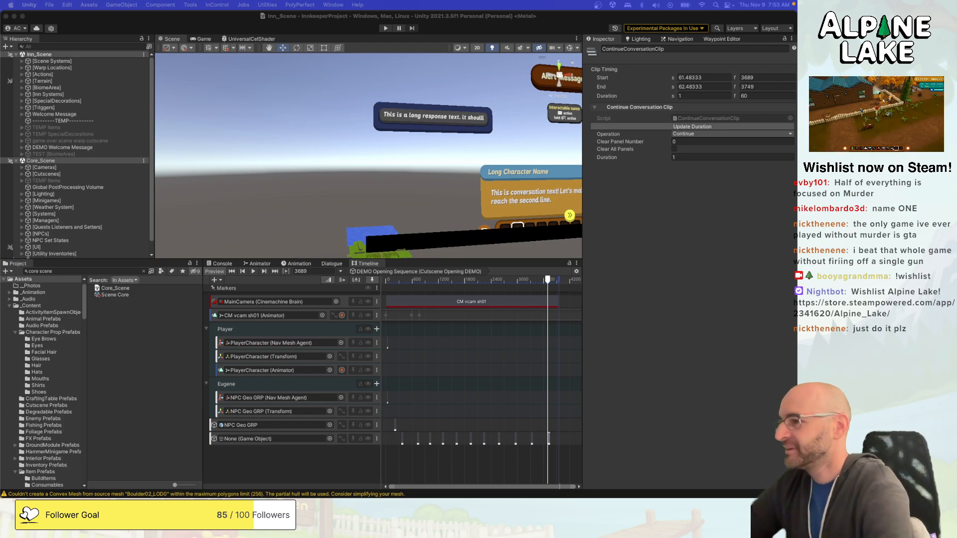
pyautogui.click(175, 354)
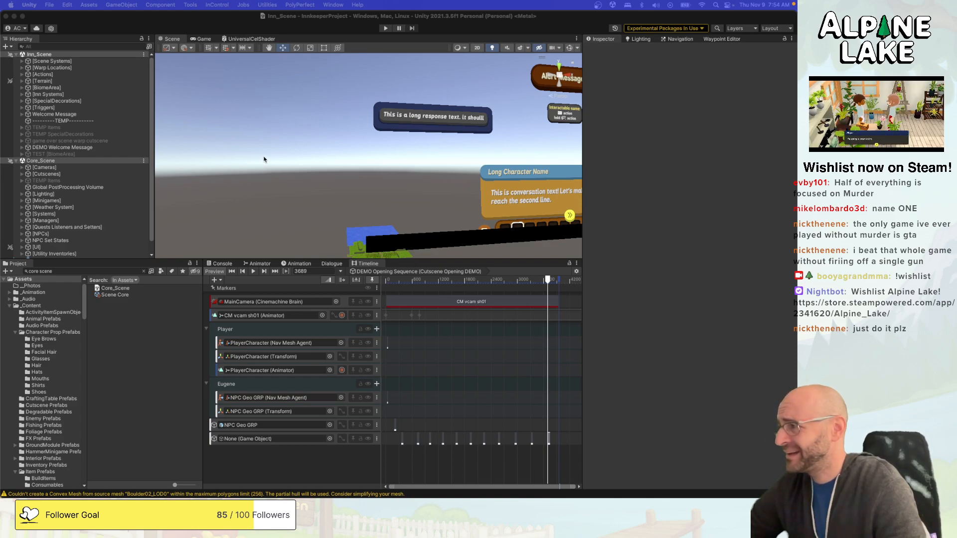
pyautogui.click(382, 34)
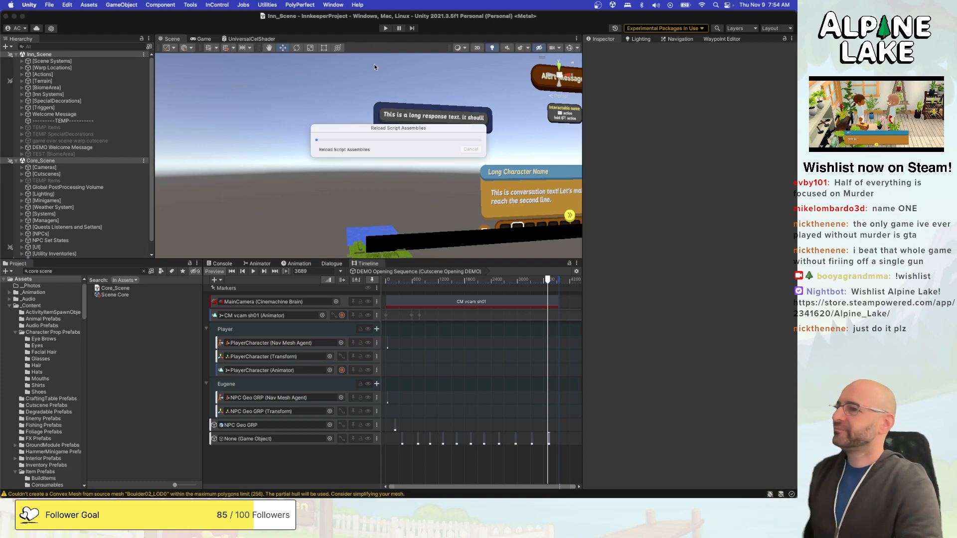
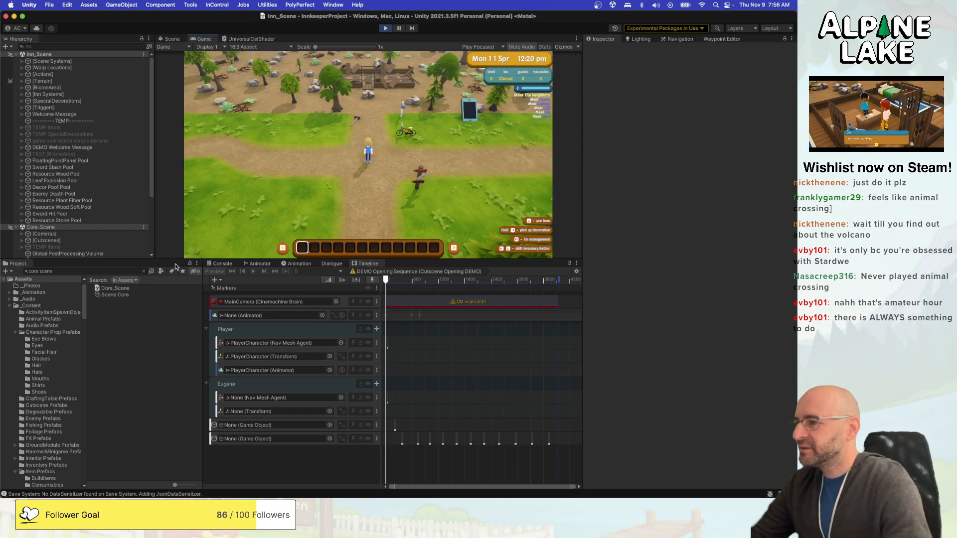
# Enlarge the Game view above the Timeline for a better look at the running playtest.
pyautogui.moveTo(175, 260); pyautogui.dragTo(177, 264)
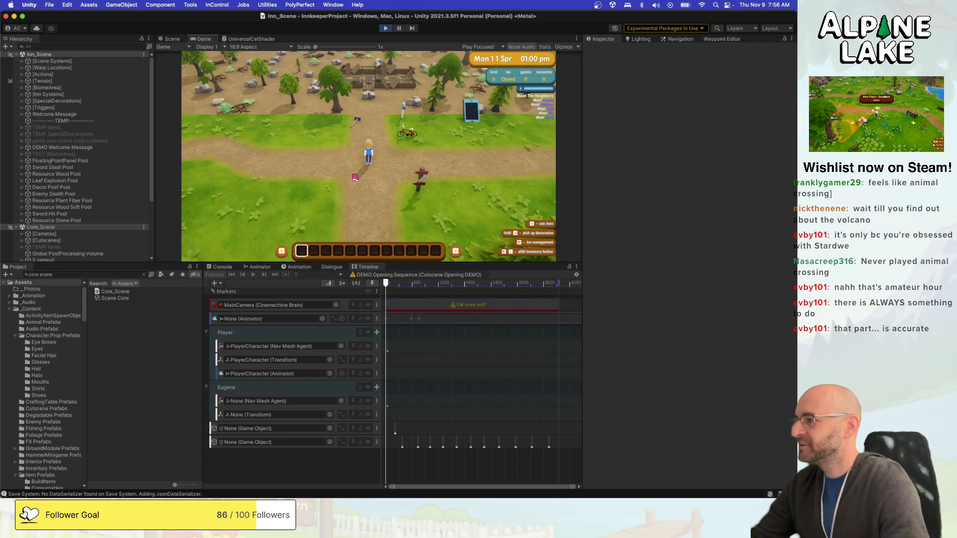
pyautogui.press('s')
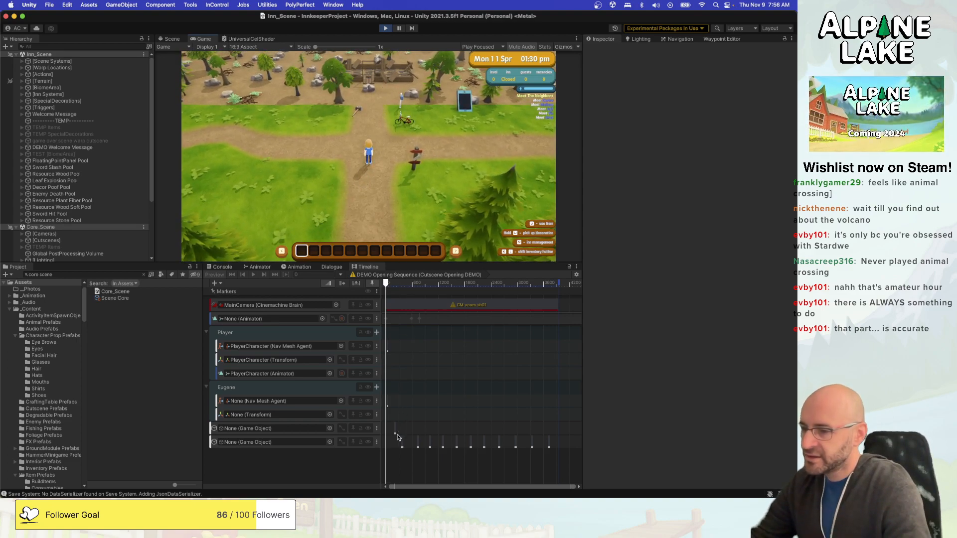
pyautogui.scroll(5, 396, 438)
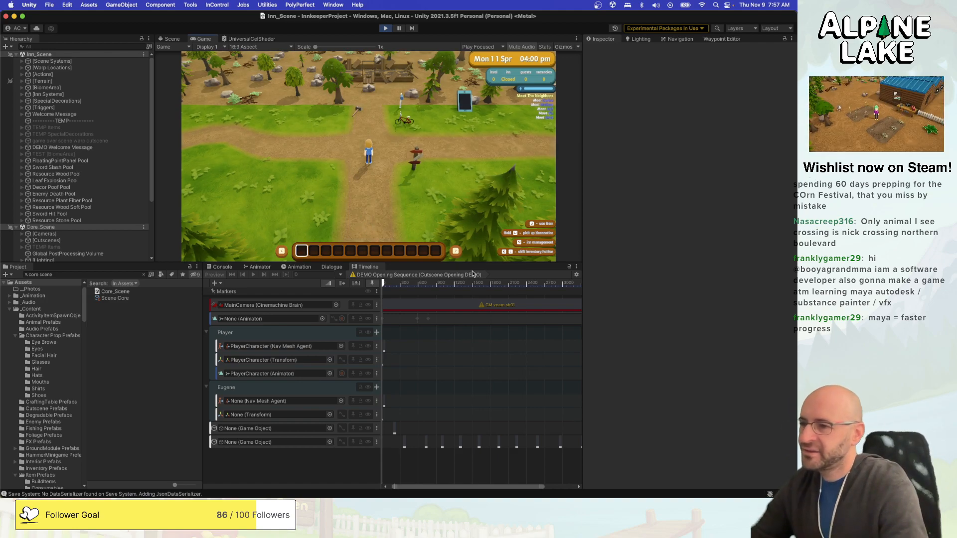
pyautogui.moveTo(473, 263); pyautogui.dragTo(438, 283)
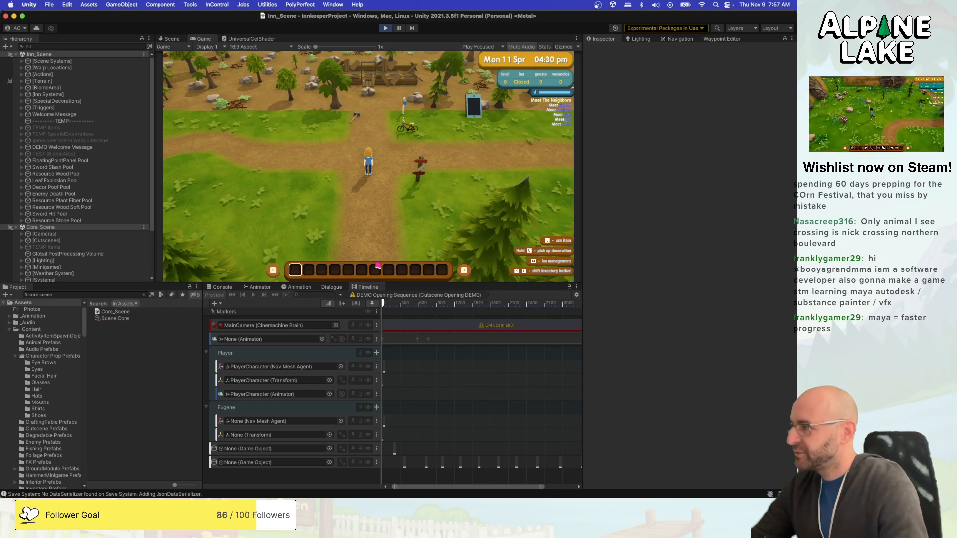
# Walk the player character around the crossroads and up to the ruined building, and stop the playtest.
pyautogui.press('a')
pyautogui.press('a')
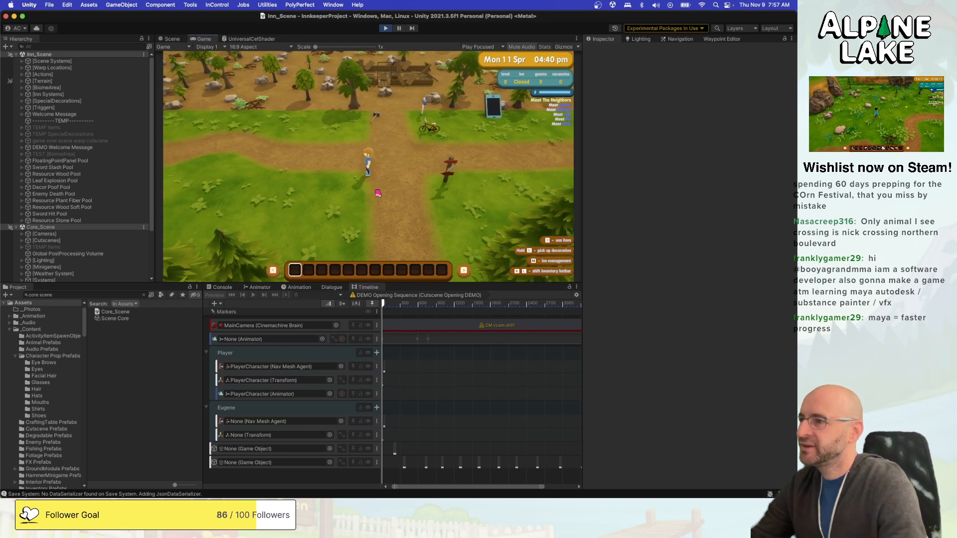
pyautogui.press('w')
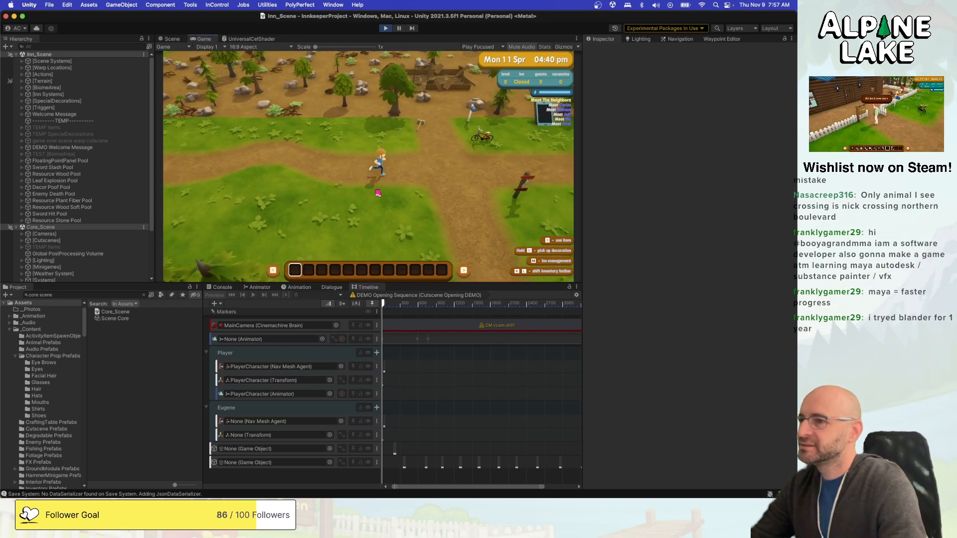
pyautogui.press('d')
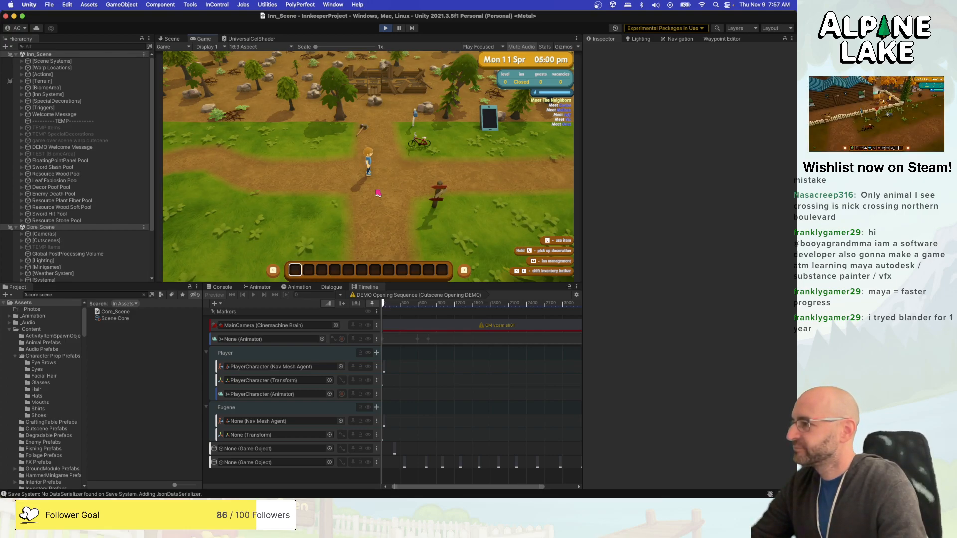
pyautogui.press('w')
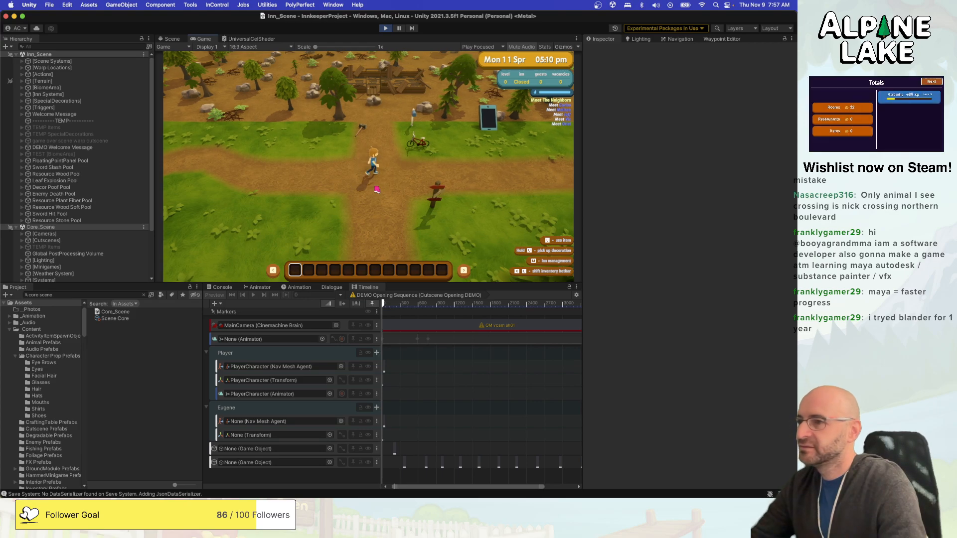
pyautogui.press('w')
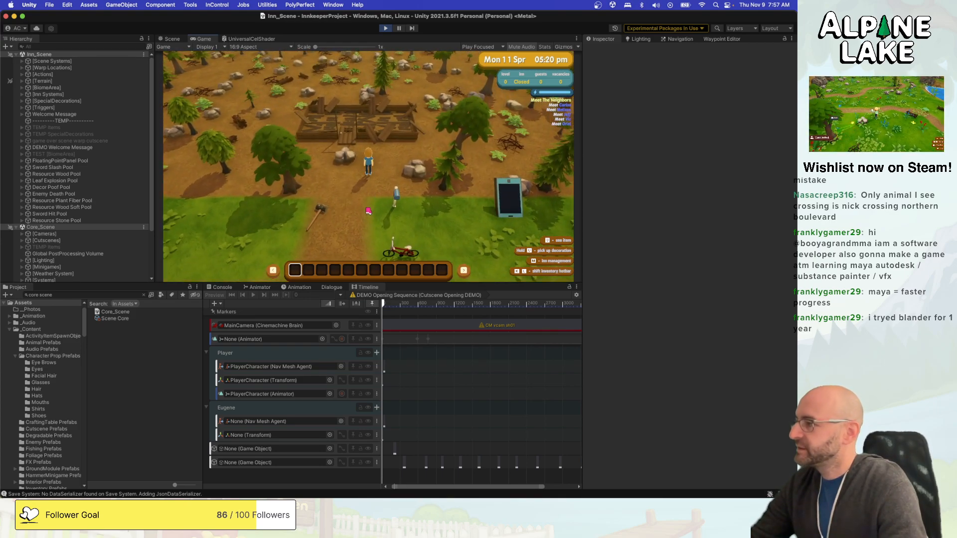
pyautogui.press('s')
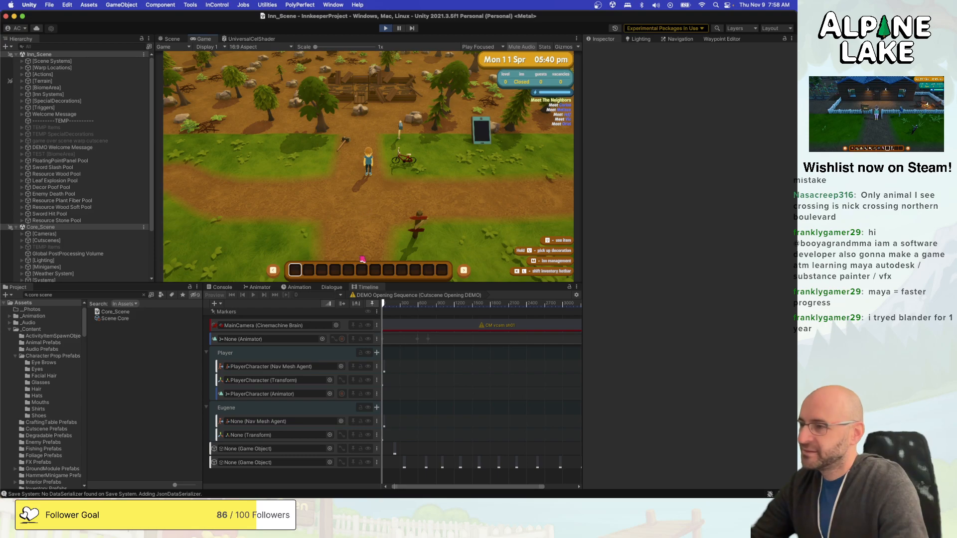
pyautogui.click(387, 29)
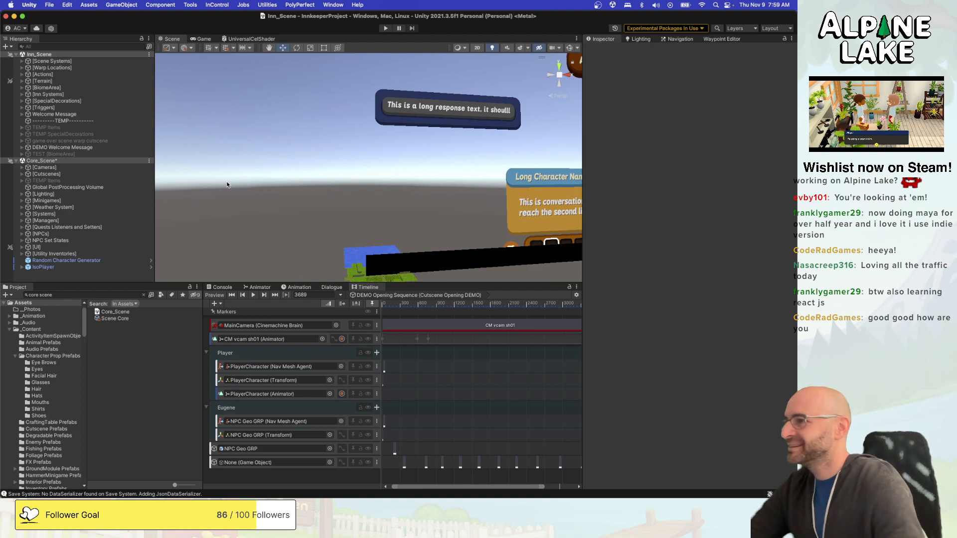
# Expand the [Cutscenes] group and deactivate the Cutscene Opening DEMO object.
pyautogui.click(116, 185)
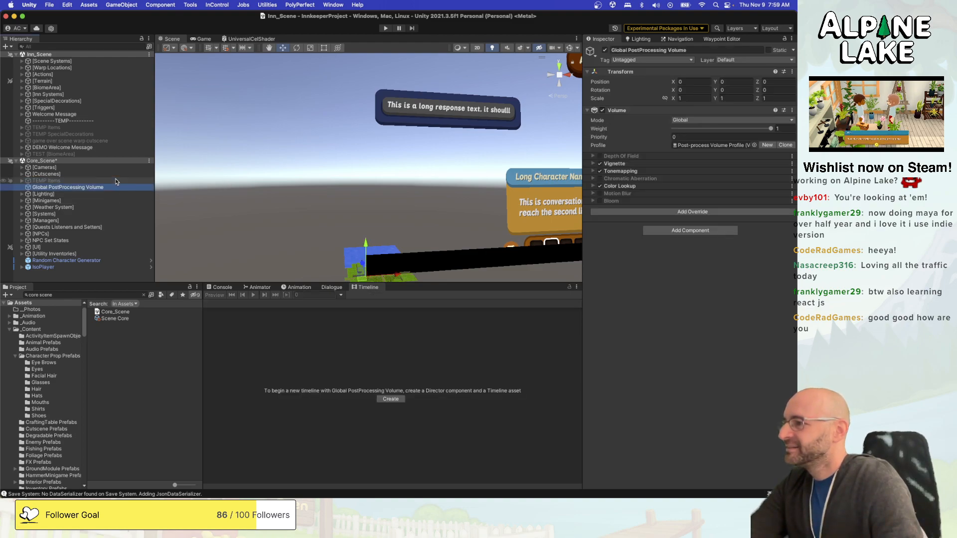
pyautogui.press('Down')
pyautogui.press('Down')
pyautogui.press('Up')
pyautogui.press('Up')
pyautogui.press('Up')
pyautogui.press('Up')
pyautogui.press('Right')
pyautogui.press('Down')
pyautogui.press('Down')
pyautogui.press('Down')
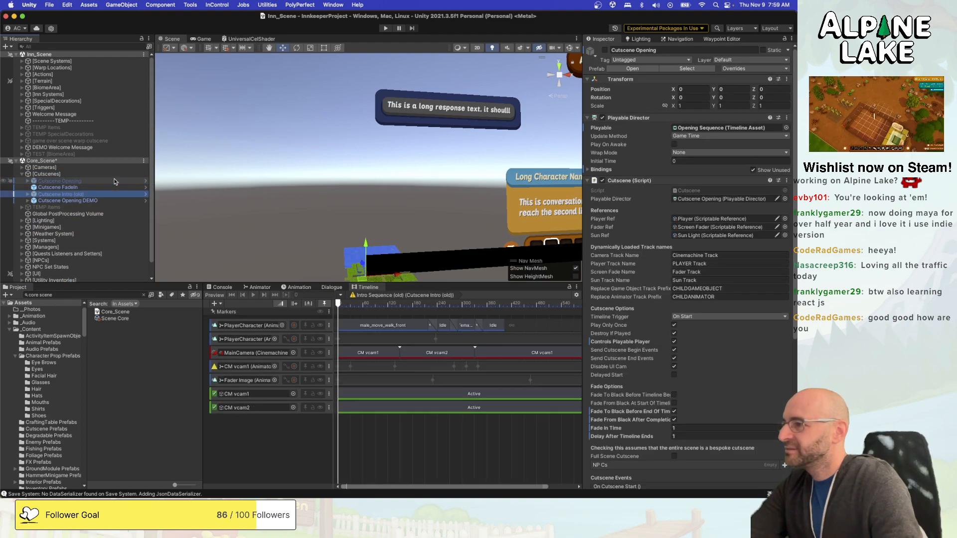
pyautogui.press('Down')
pyautogui.press('Up')
pyautogui.press('Down')
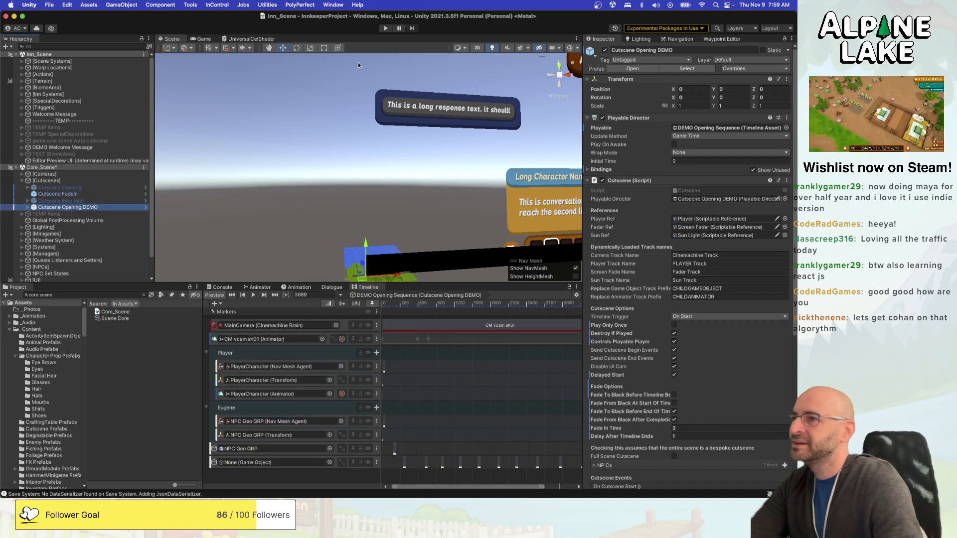
pyautogui.click(605, 50)
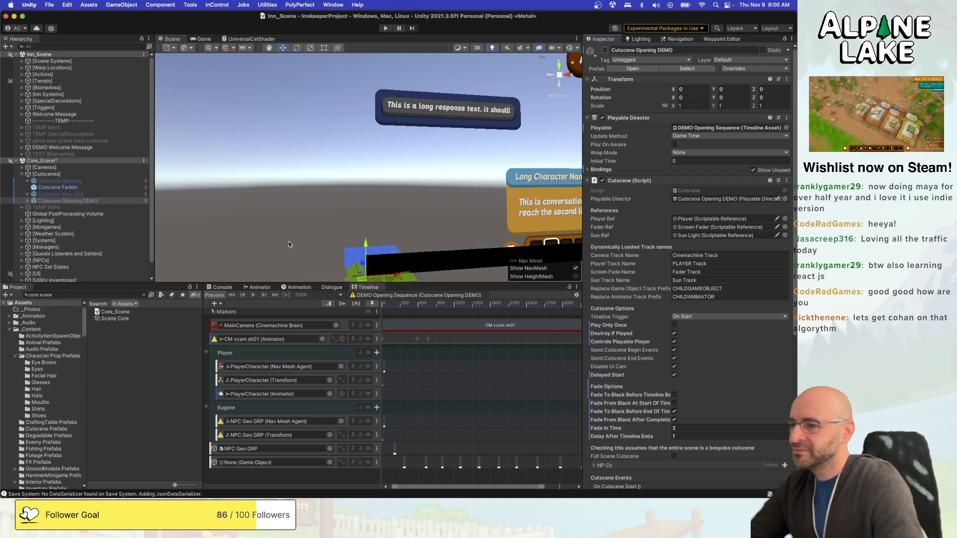
# Examine the terrain and the black UI panel that covers it in the scene.
pyautogui.keyDown('alt'); pyautogui.moveTo(350, 170); pyautogui.dragTo(352, 214); pyautogui.keyUp('alt')
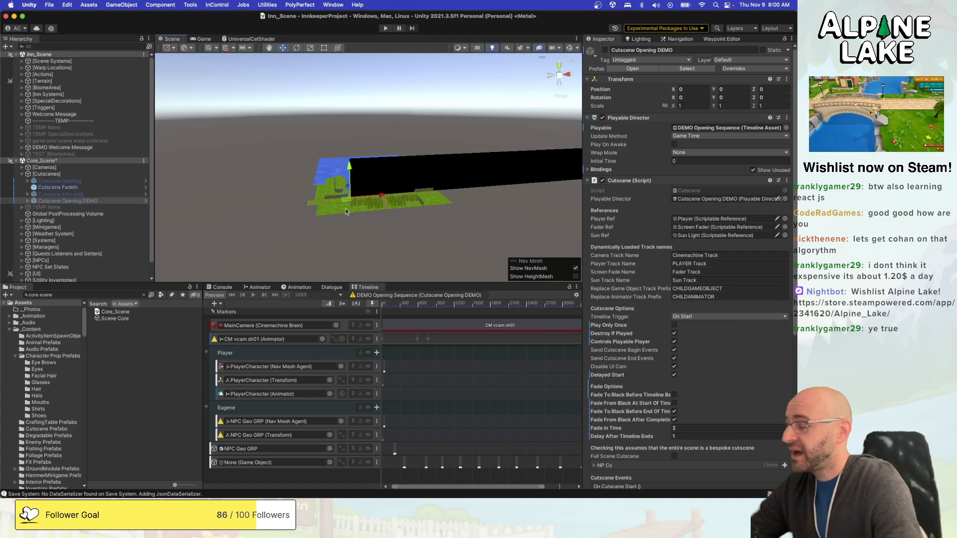
pyautogui.moveTo(345, 208); pyautogui.dragTo(345, 211, button='right')
pyautogui.press('w')
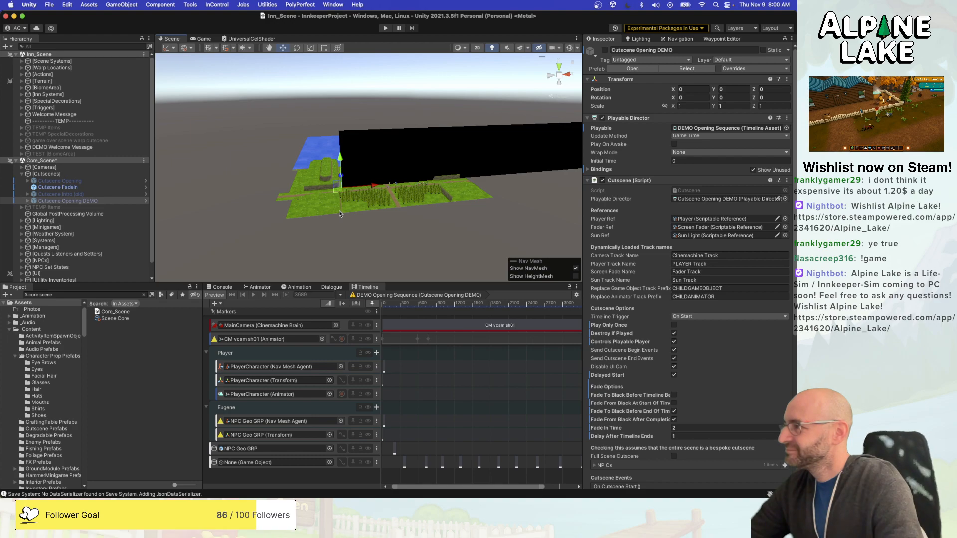
pyautogui.keyDown('alt'); pyautogui.moveTo(319, 185); pyautogui.dragTo(314, 186); pyautogui.keyUp('alt')
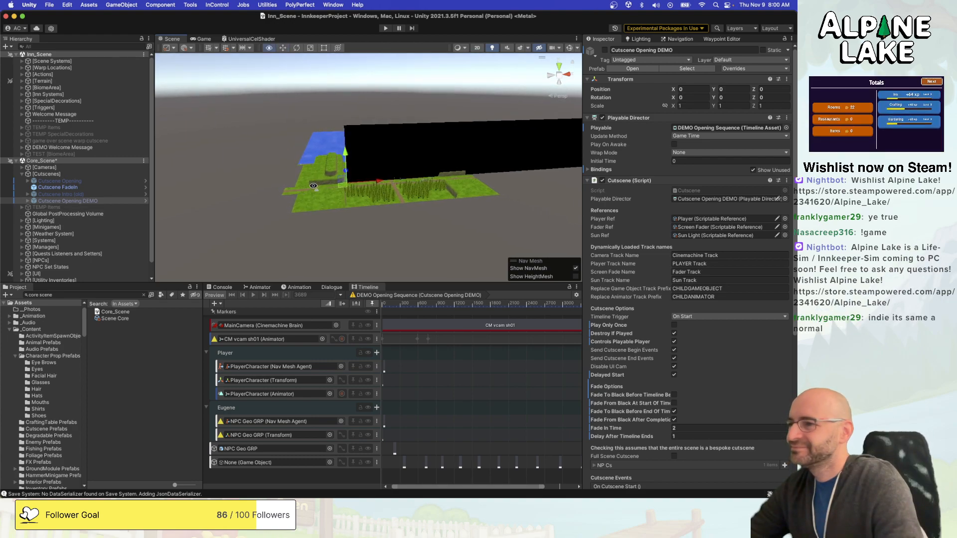
pyautogui.scroll(6, 314, 186)
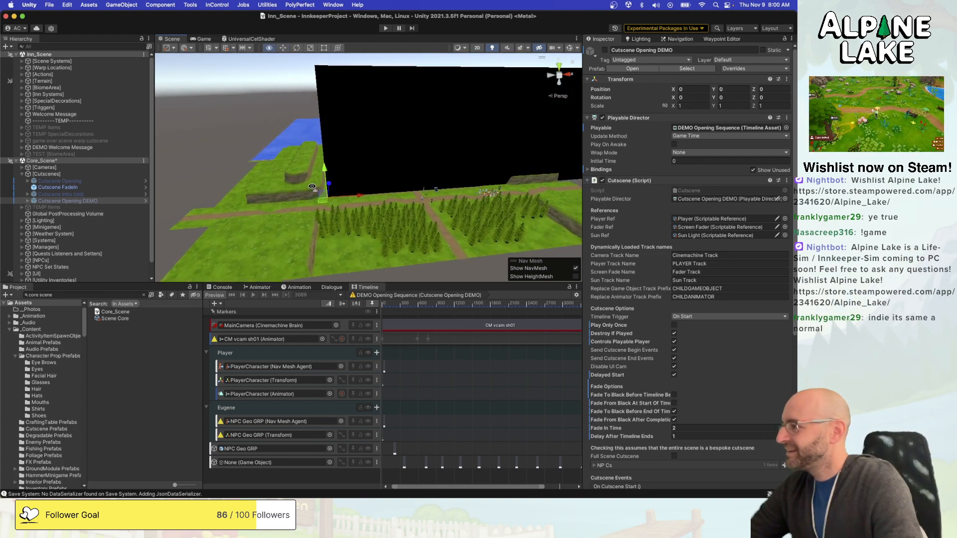
pyautogui.scroll(4, 313, 187)
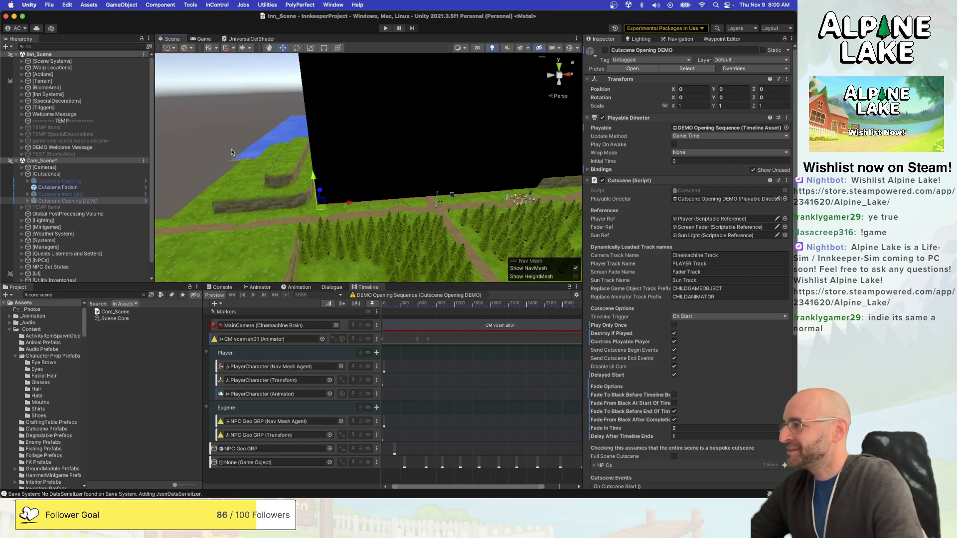
pyautogui.scroll(-2, 118, 226)
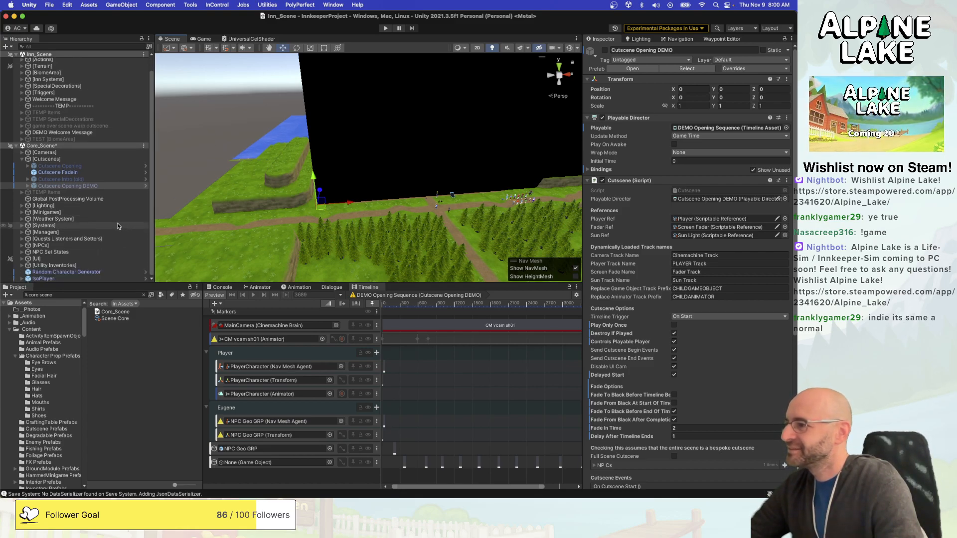
# Expand the [UI] group in Core_Scene and the Dialogue Manager inside it.
pyautogui.click(107, 259)
pyautogui.click(99, 213)
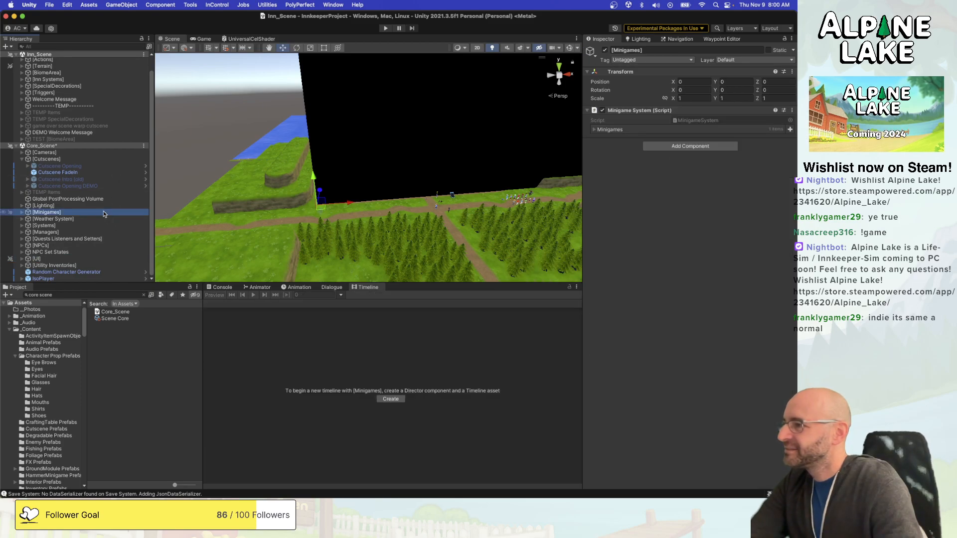
pyautogui.click(106, 261)
pyautogui.press('Right')
pyautogui.press('Left')
pyautogui.press('Right')
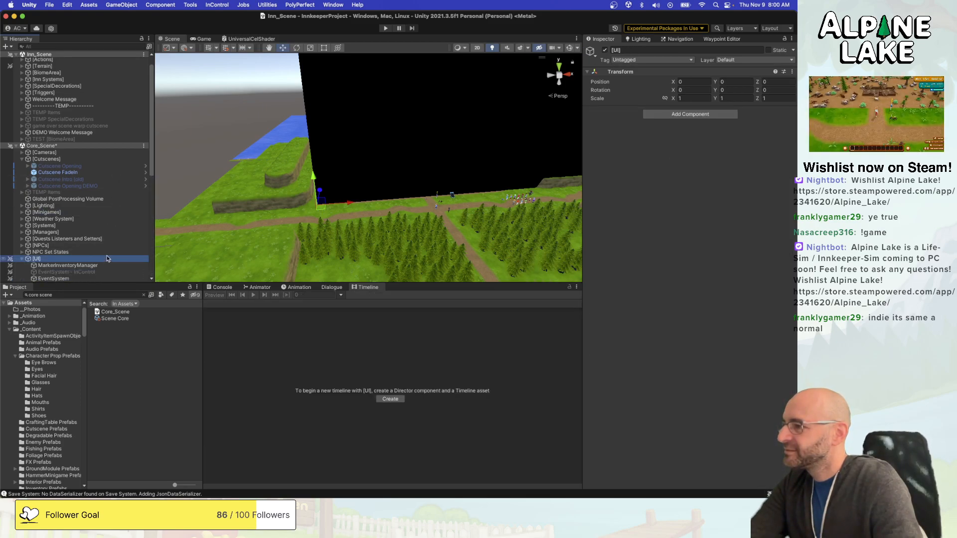
pyautogui.scroll(-10, 107, 258)
pyautogui.click(106, 248)
pyautogui.press('Down')
pyautogui.press('Right')
pyautogui.press('Down')
pyautogui.press('Down')
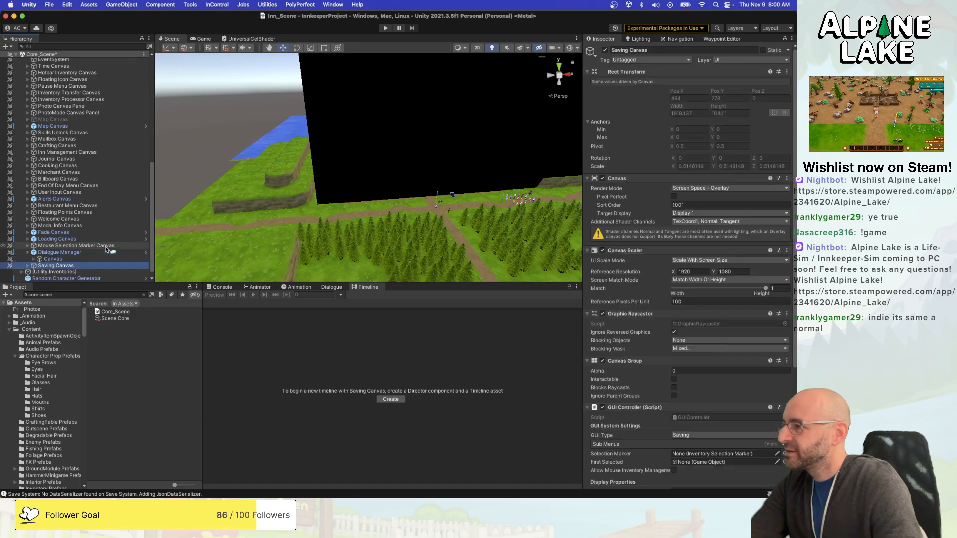
# Save the scene and delete Innkeep Dialogue UI from the Dialogue Manager's Canvas.
pyautogui.press('Up')
pyautogui.press('Right')
pyautogui.press('Down')
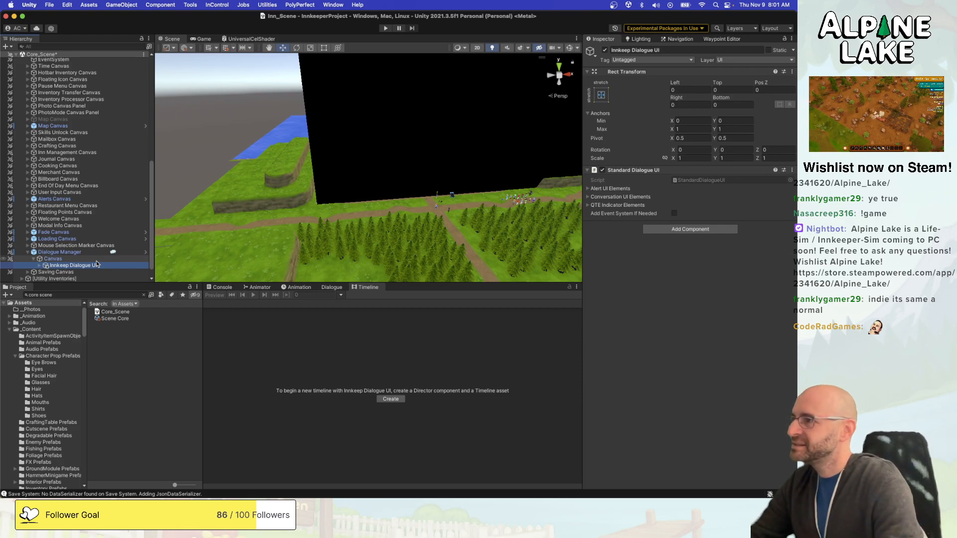
pyautogui.press('super+s')
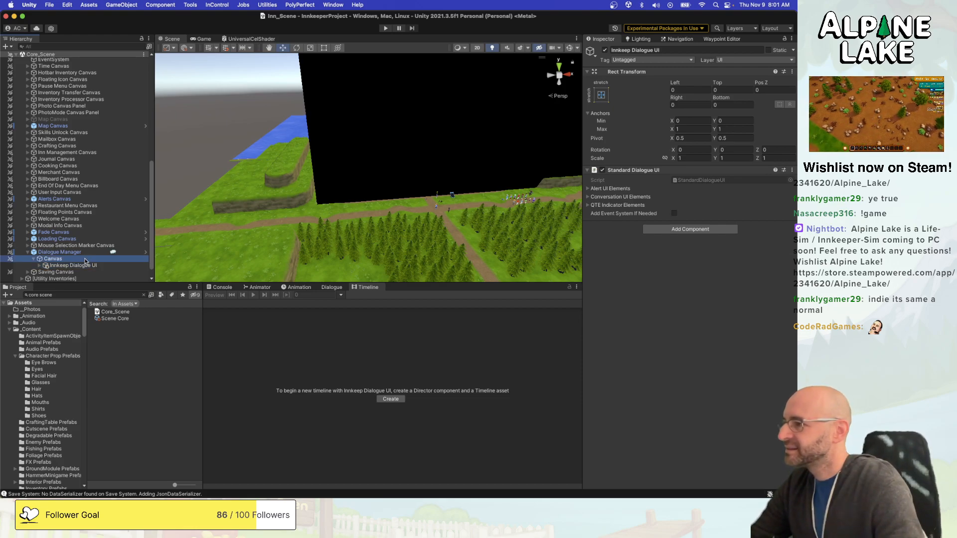
pyautogui.press('super+BackSpace')
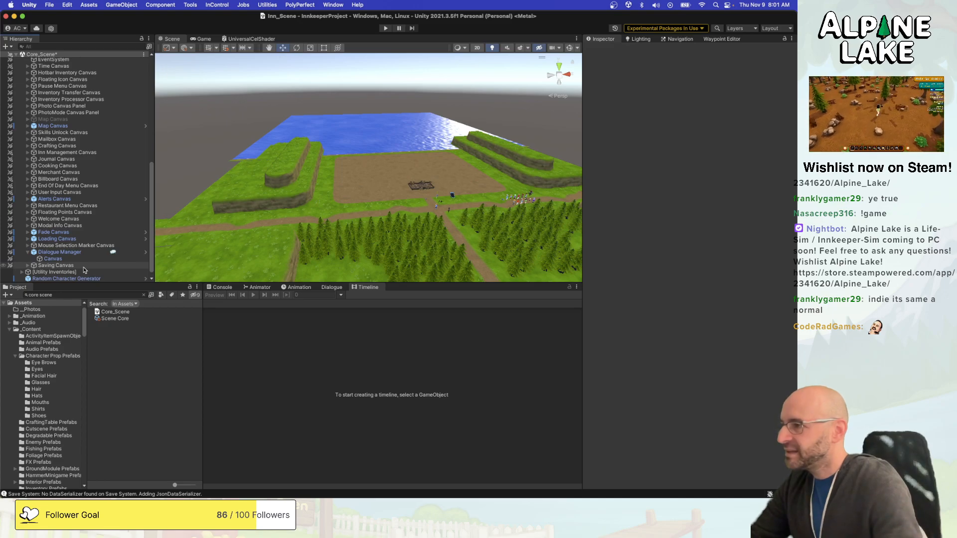
# Examine the scene area around the player, the bicycle and the ruined building up close.
pyautogui.moveTo(279, 133); pyautogui.dragTo(312, 187, button='right')
pyautogui.press('w')
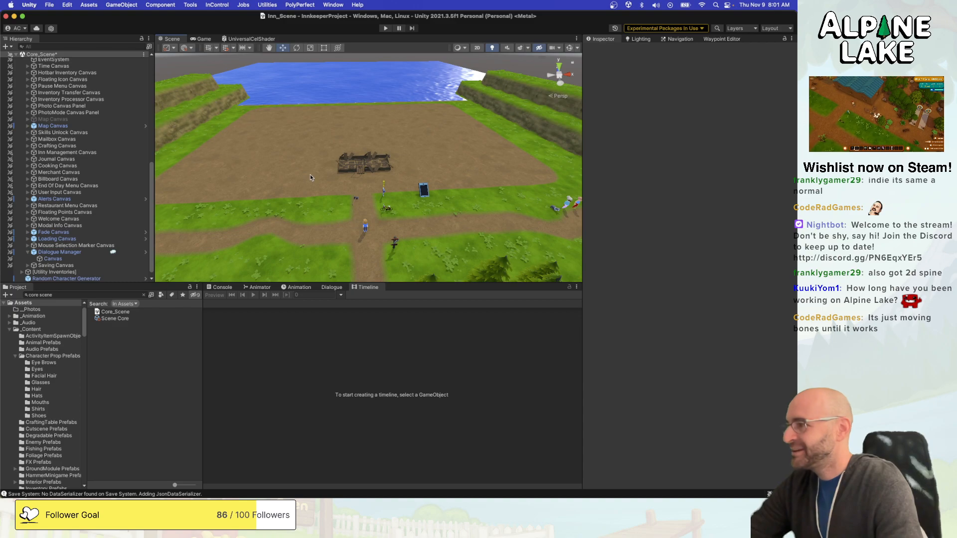
pyautogui.press('w')
pyautogui.moveTo(310, 174); pyautogui.dragTo(307, 177, button='right')
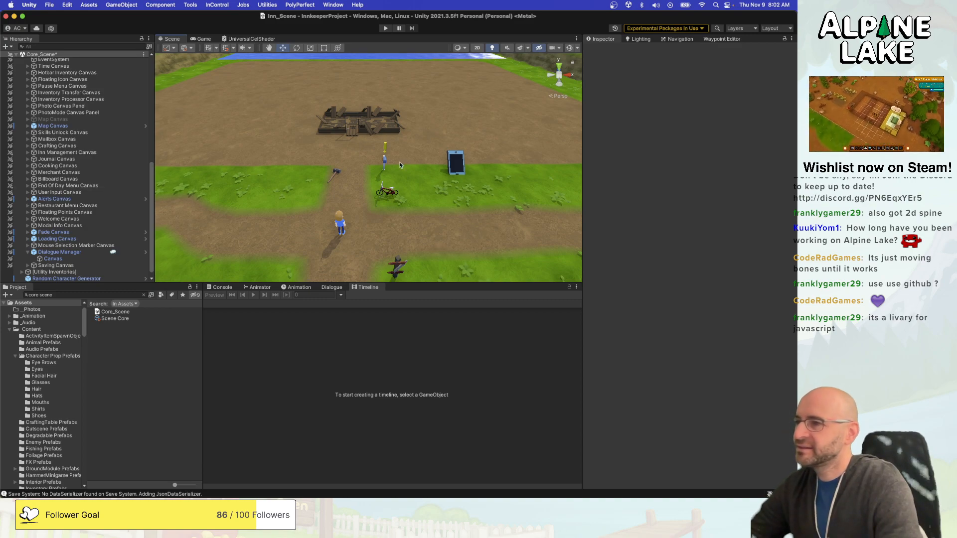
pyautogui.moveTo(380, 152); pyautogui.dragTo(383, 169, button='right')
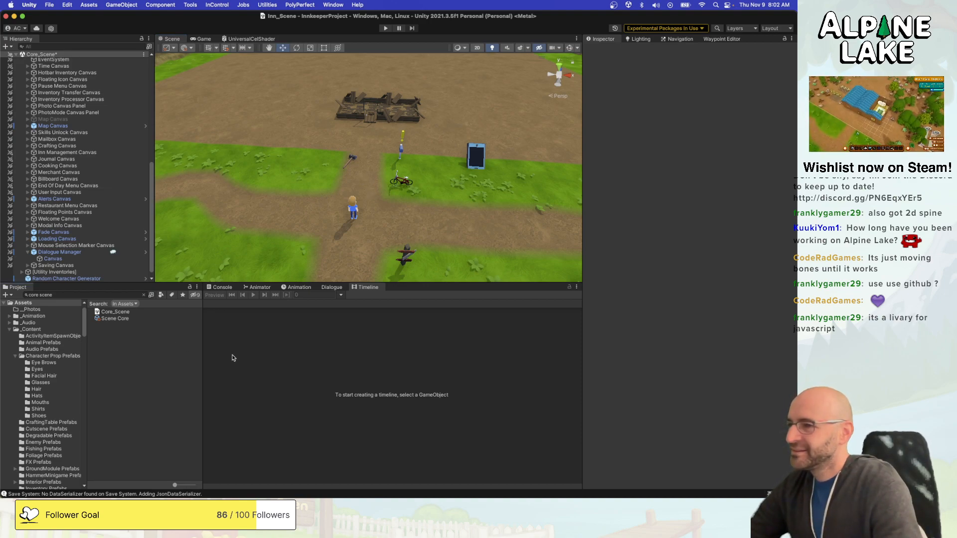
pyautogui.scroll(5, 98, 182)
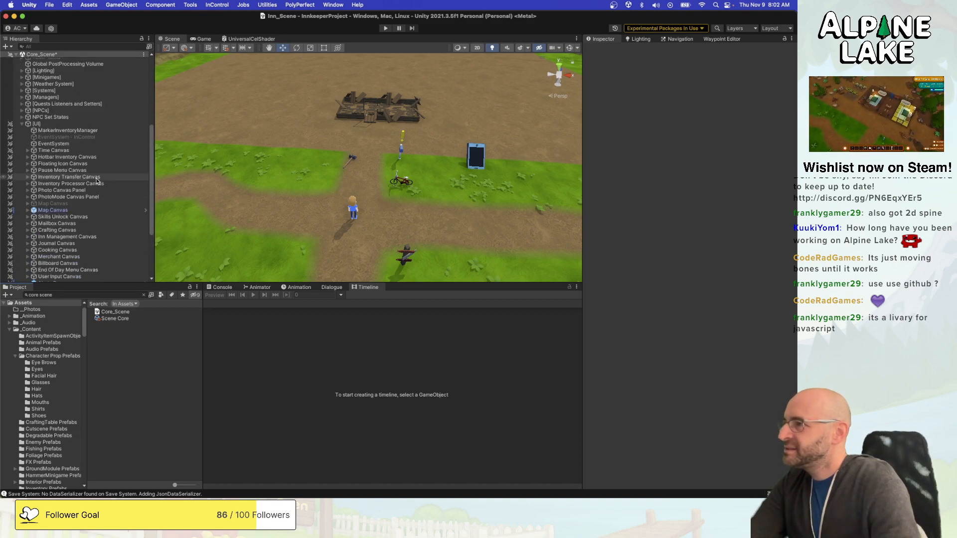
pyautogui.moveTo(474, 152); pyautogui.dragTo(440, 156, button='right')
pyautogui.press('w')
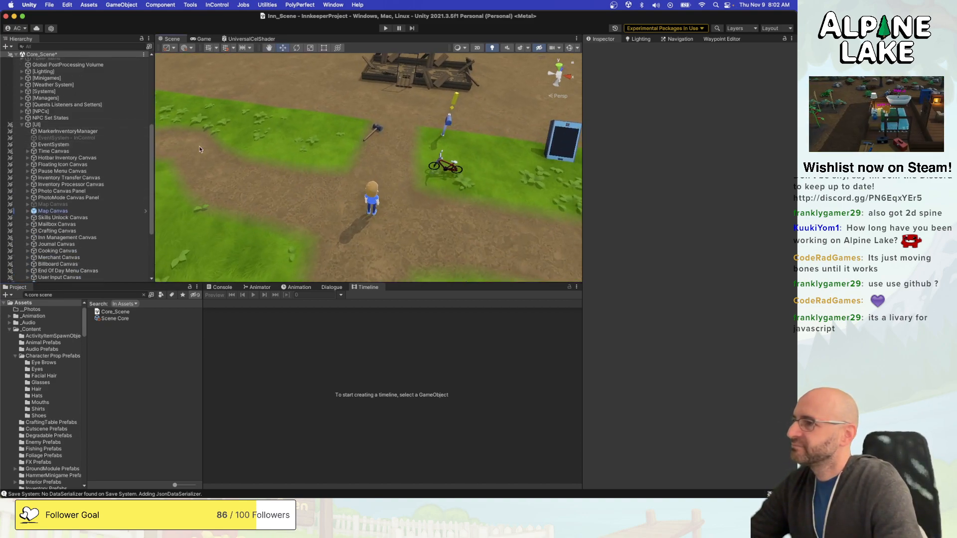
# Collapse the [UI] and [Cutscenes] groups and select TEMP Items in Core_Scene.
pyautogui.scroll(8, 130, 144)
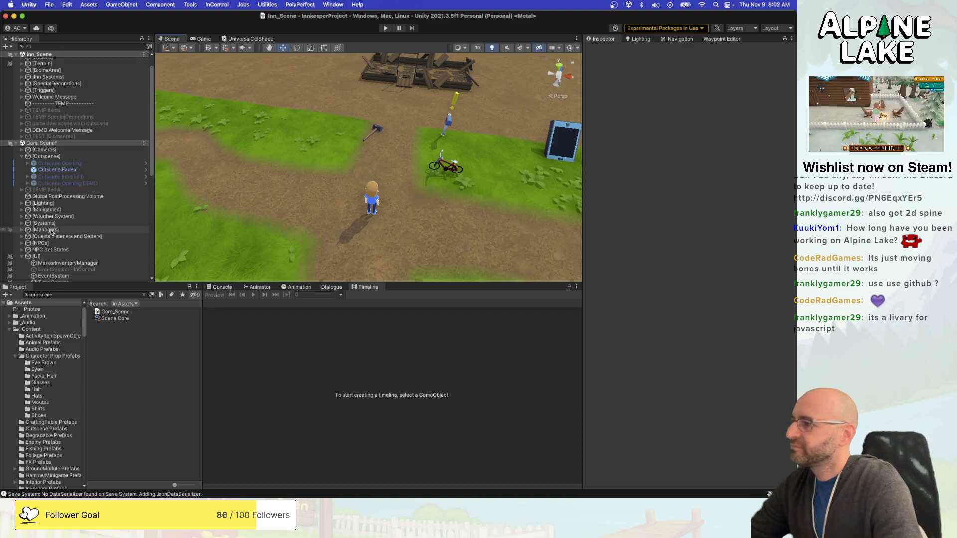
pyautogui.click(22, 256)
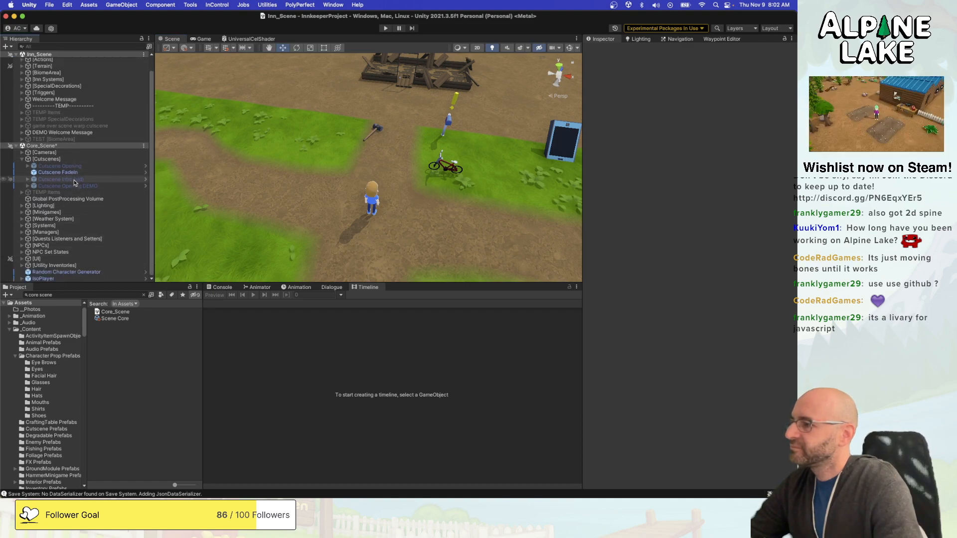
pyautogui.click(77, 166)
pyautogui.click(78, 161)
pyautogui.press('Left')
pyautogui.press('Down')
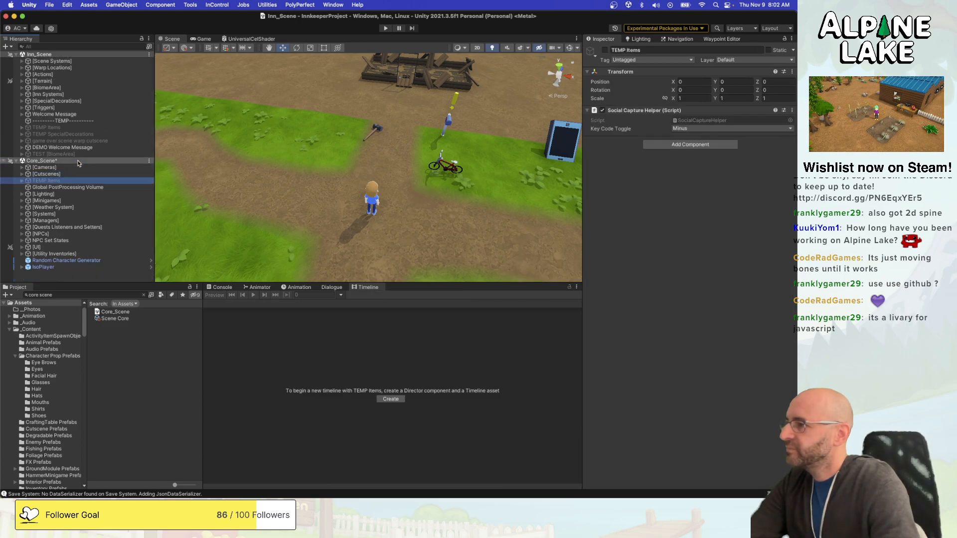
# Expand the [NPCs] group in Core_Scene and check the settings of Basic_Jeff and Basic_Stella.
pyautogui.press('Down')
pyautogui.press('Down')
pyautogui.press('Down')
pyautogui.press('Down')
pyautogui.press('Down')
pyautogui.press('Down')
pyautogui.press('Down')
pyautogui.press('Down')
pyautogui.press('Right')
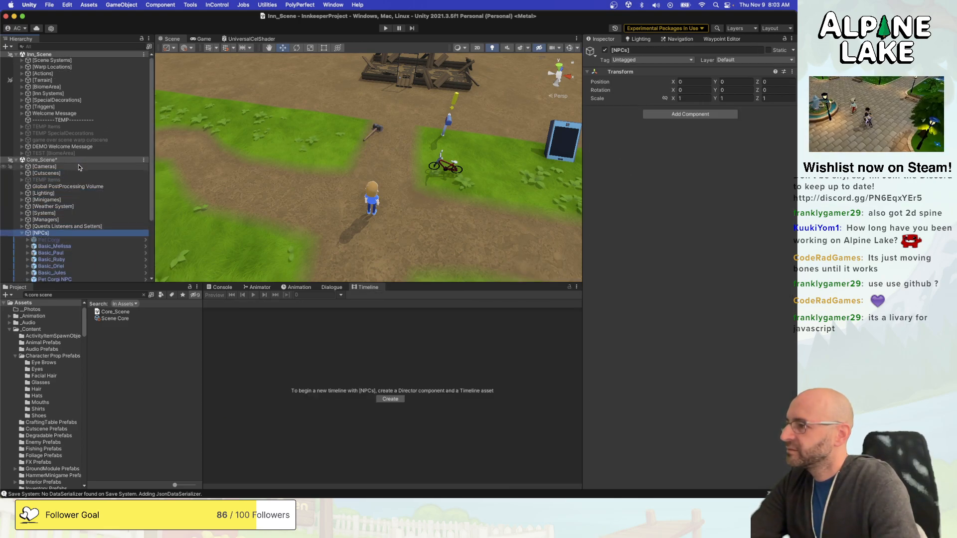
pyautogui.scroll(-3, 79, 189)
pyautogui.click(78, 229)
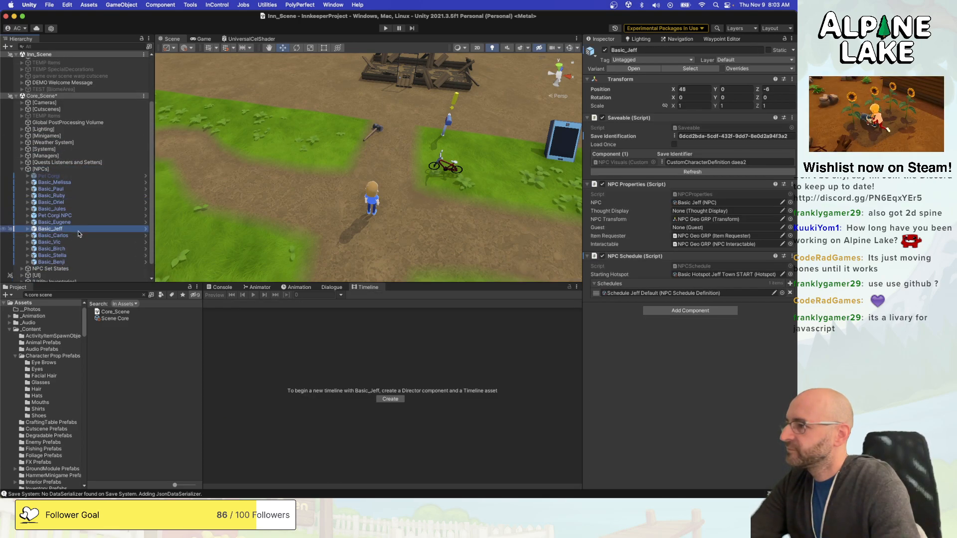
pyautogui.click(79, 256)
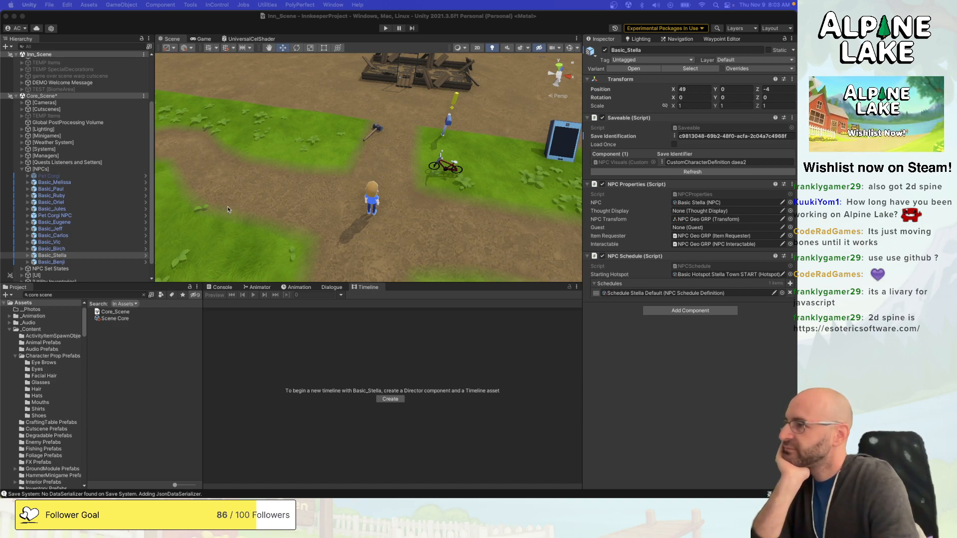
# Look over Basic_Jules, Basic_Paul, Pet Corgi NPC and Basic_Eugene in the [NPCs] group.
pyautogui.click(90, 209)
pyautogui.click(93, 189)
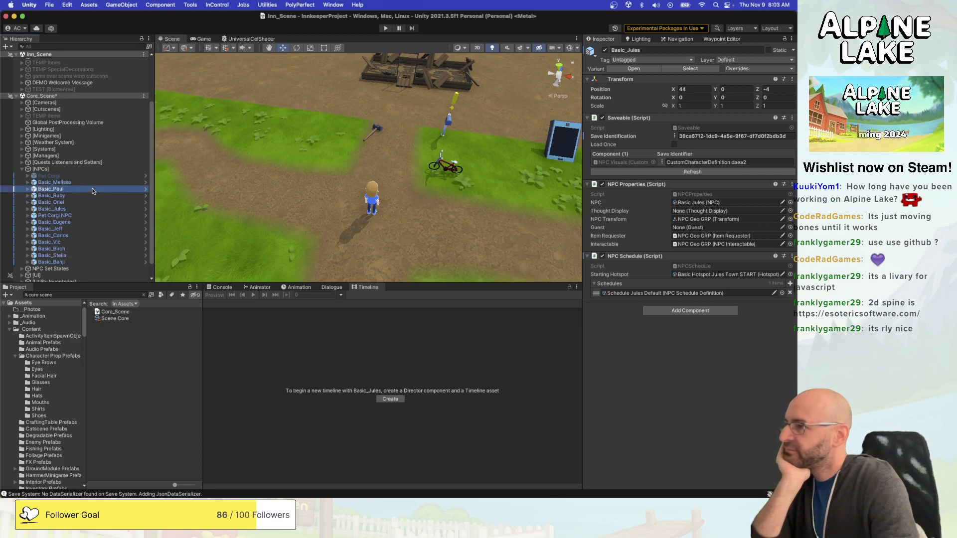
pyautogui.click(96, 222)
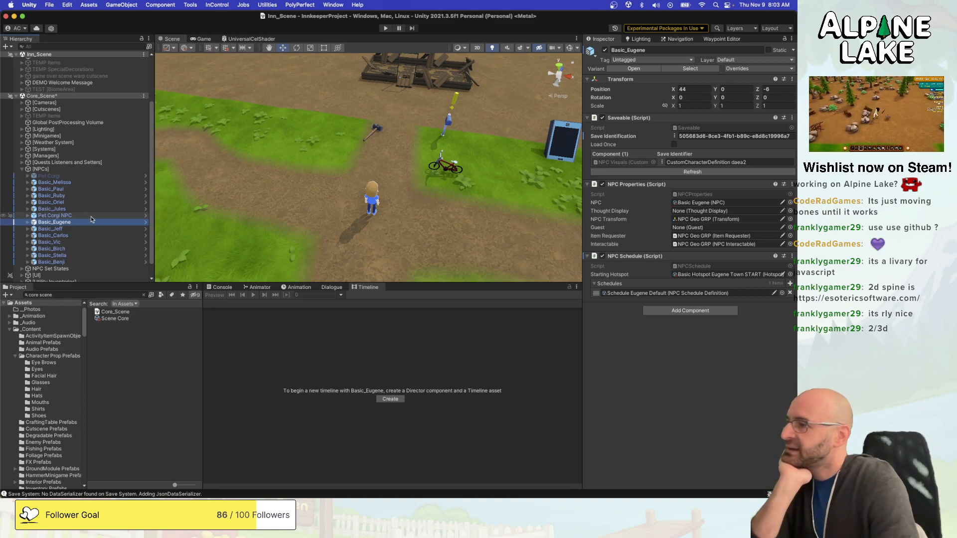
pyautogui.click(91, 216)
pyautogui.click(93, 223)
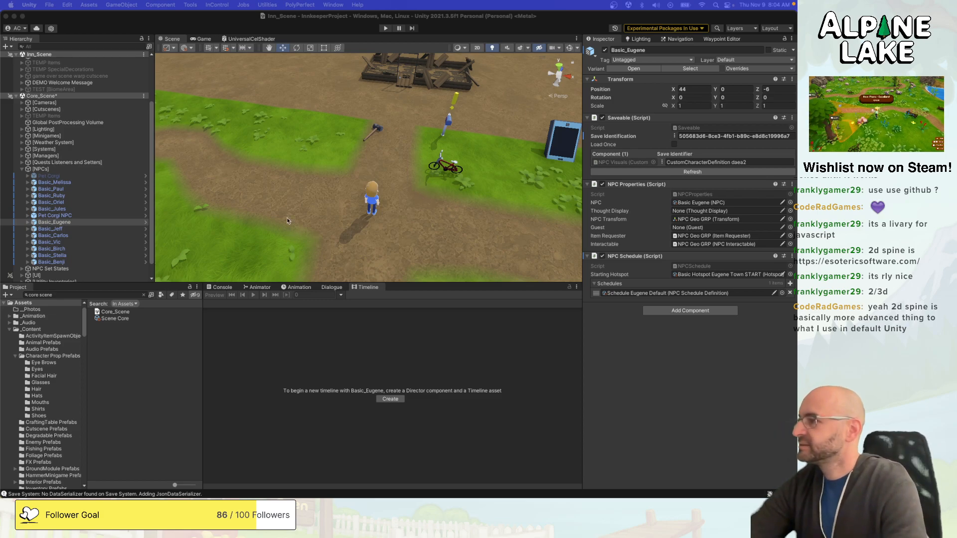
pyautogui.click(247, 19)
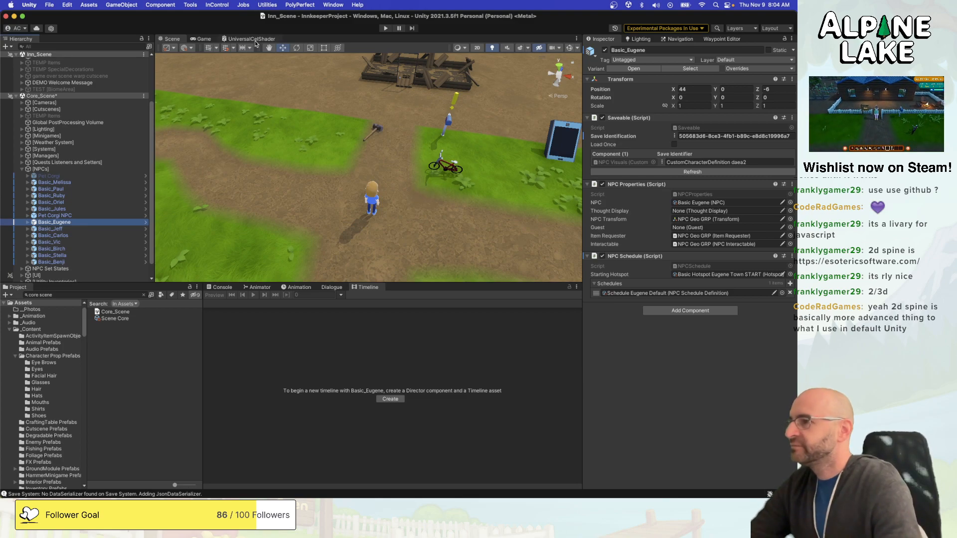
# View the DEMO/Eugene_Tutorial_Start conversation in the Dialogue editor and return to the Timeline.
pyautogui.click(325, 289)
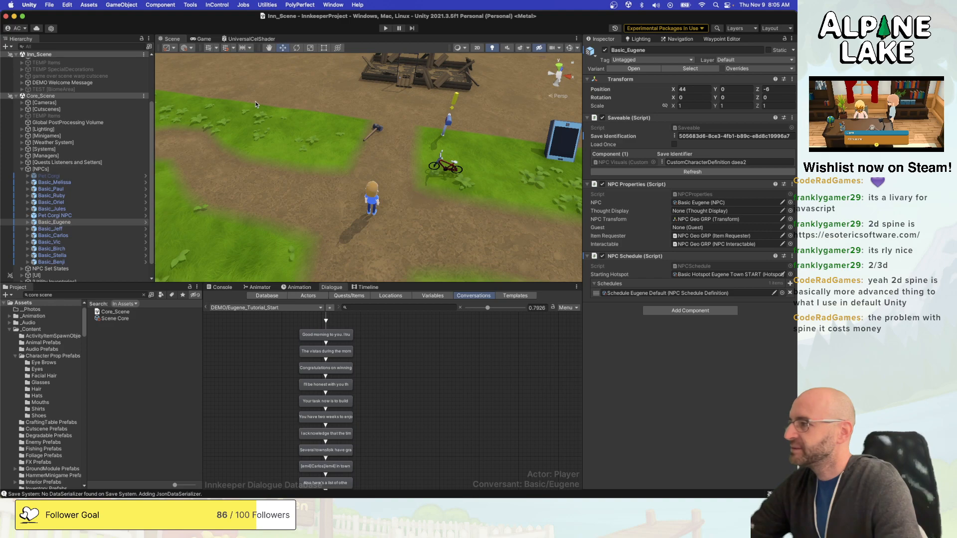
pyautogui.click(368, 287)
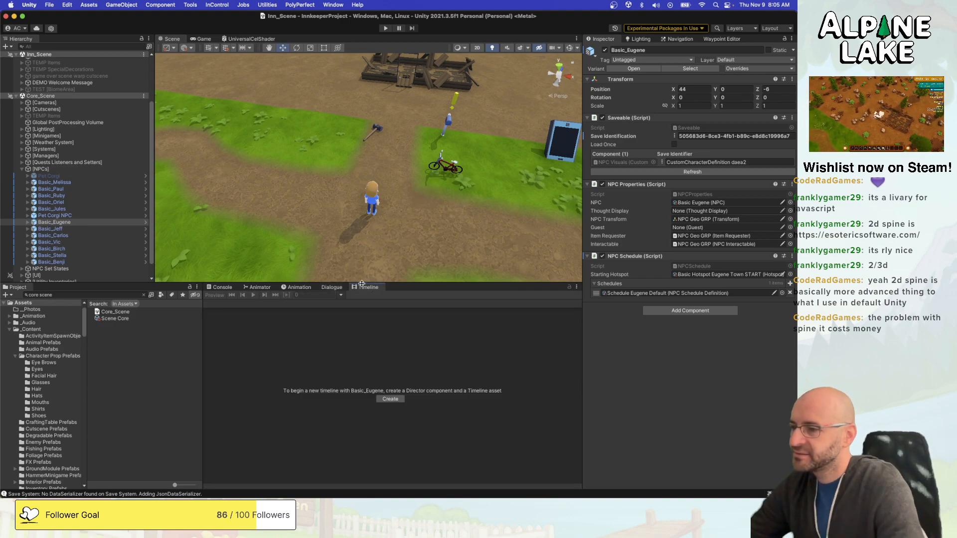
pyautogui.click(332, 288)
pyautogui.click(367, 287)
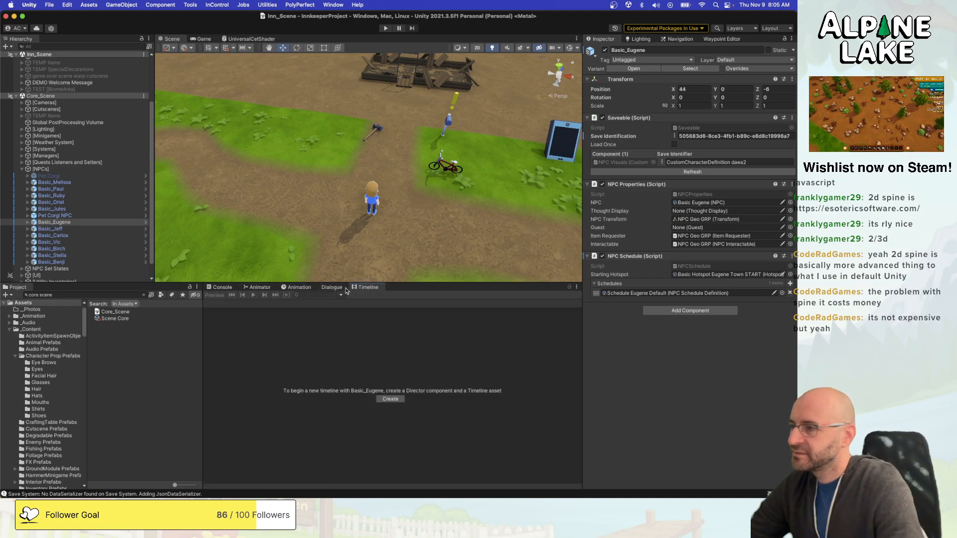
# Collapse the [NPCs] group in Core_Scene.
pyautogui.click(132, 176)
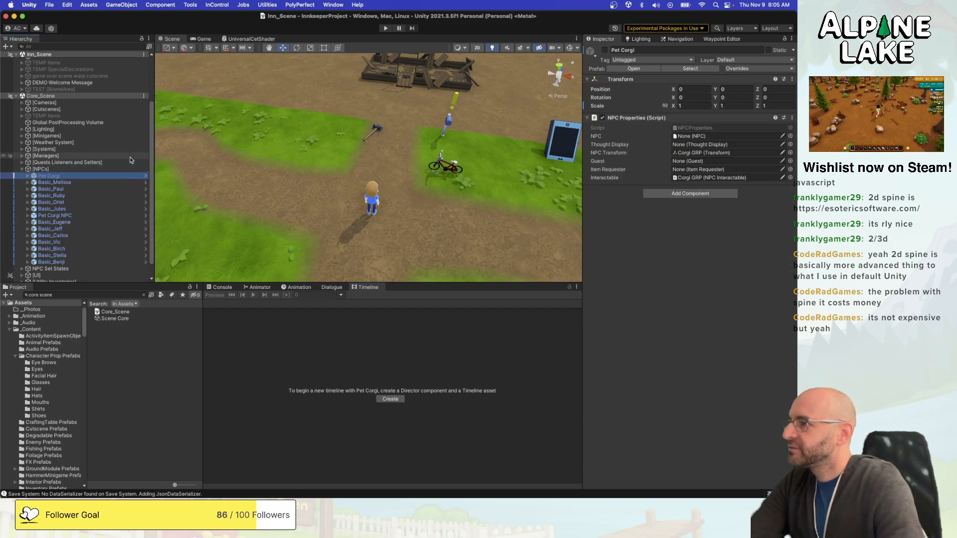
pyautogui.click(128, 169)
pyautogui.press('Left')
# Activate Cutscene Opening DEMO in the [Cutscenes] group, select its Start Conversation clip and save the scene.
pyautogui.click(125, 174)
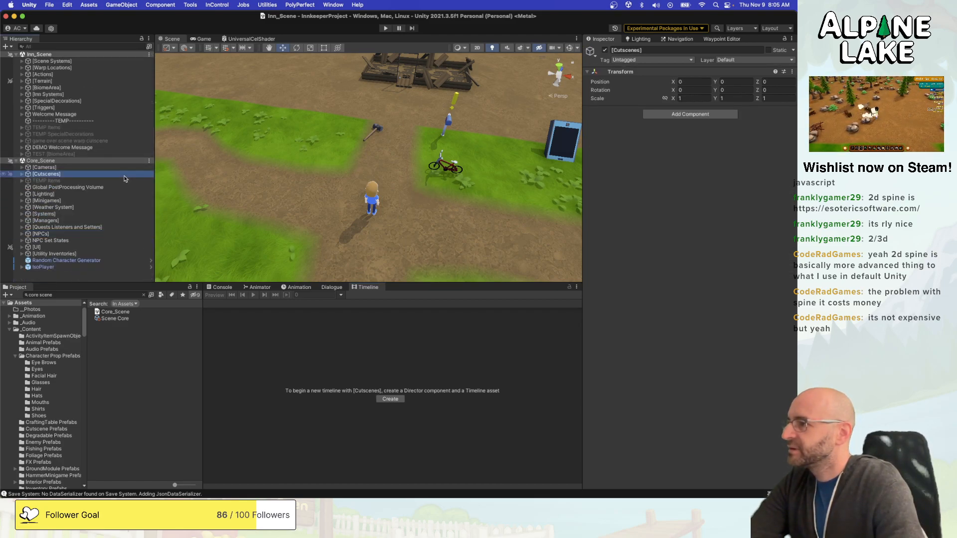
pyautogui.press('Right')
pyautogui.press('Down')
pyautogui.press('Down')
pyautogui.press('Down')
pyautogui.press('Down')
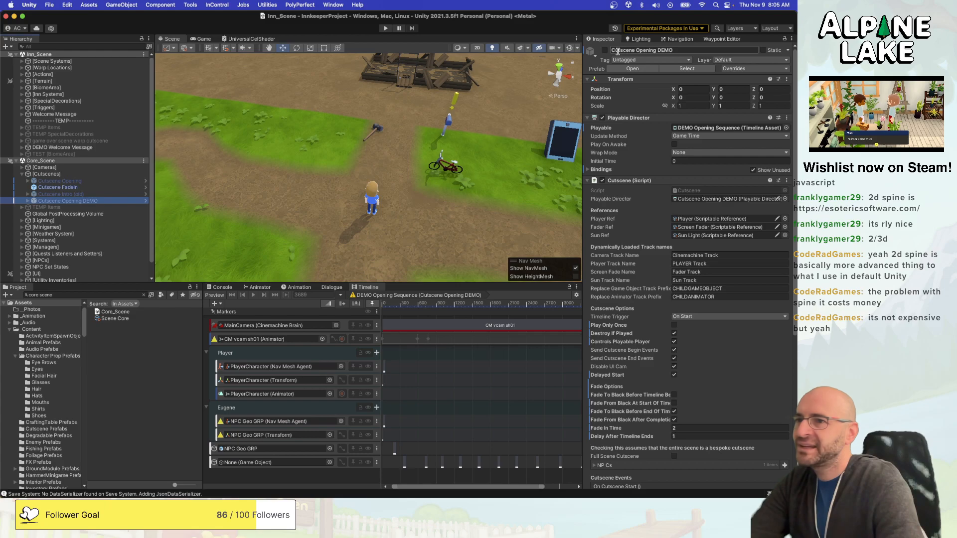
pyautogui.click(605, 50)
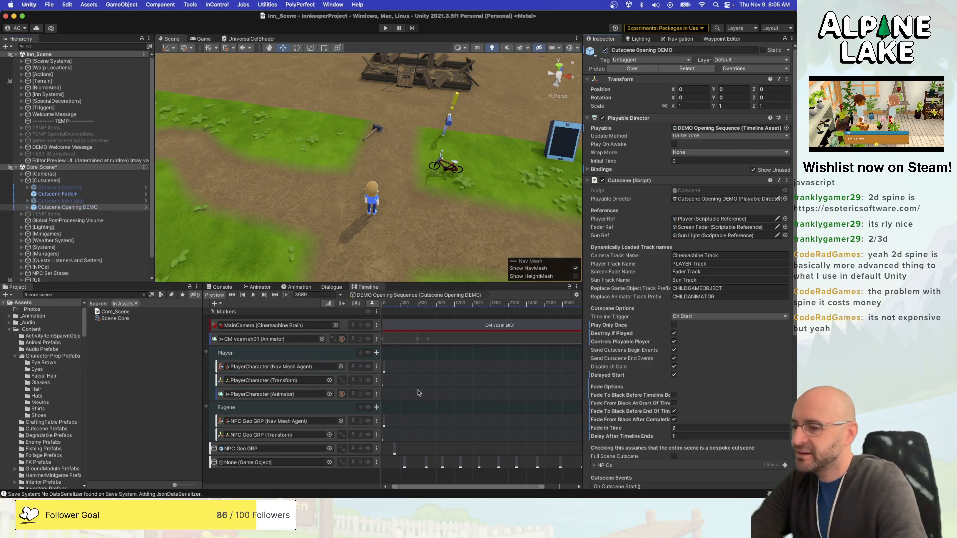
pyautogui.click(394, 451)
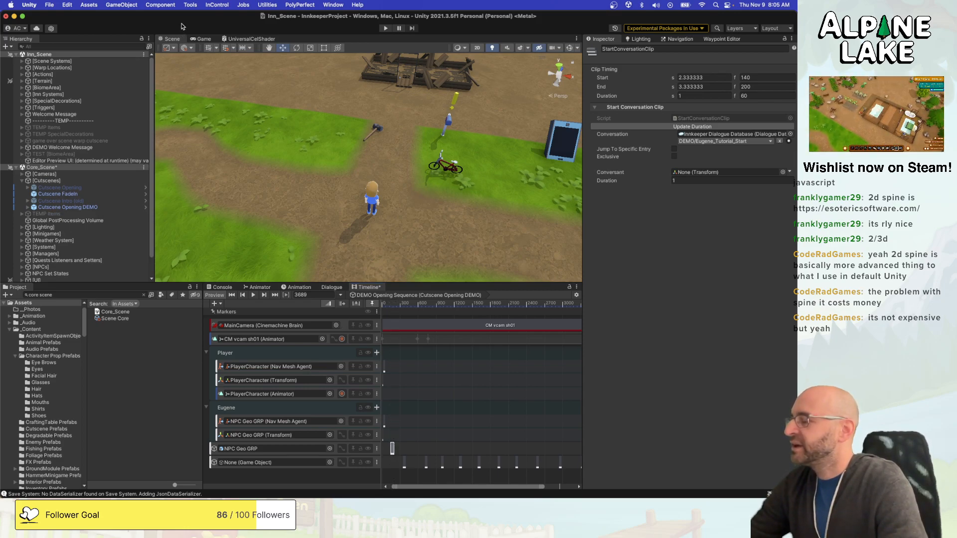
pyautogui.press('super+s')
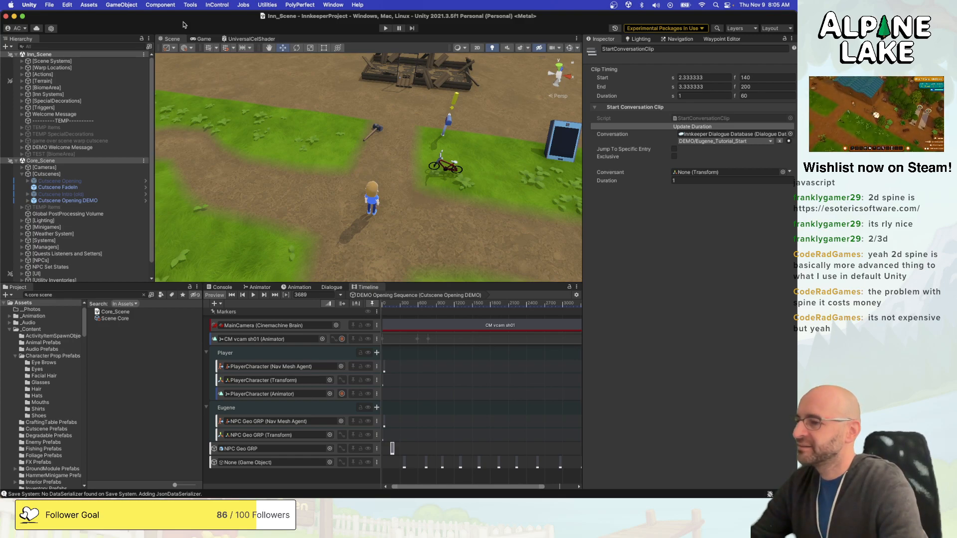
# Preview the start of the DEMO Opening Sequence up close by scrubbing the timeline to frame 23.
pyautogui.keyDown('alt'); pyautogui.scroll(5, 398, 410); pyautogui.keyUp('alt')
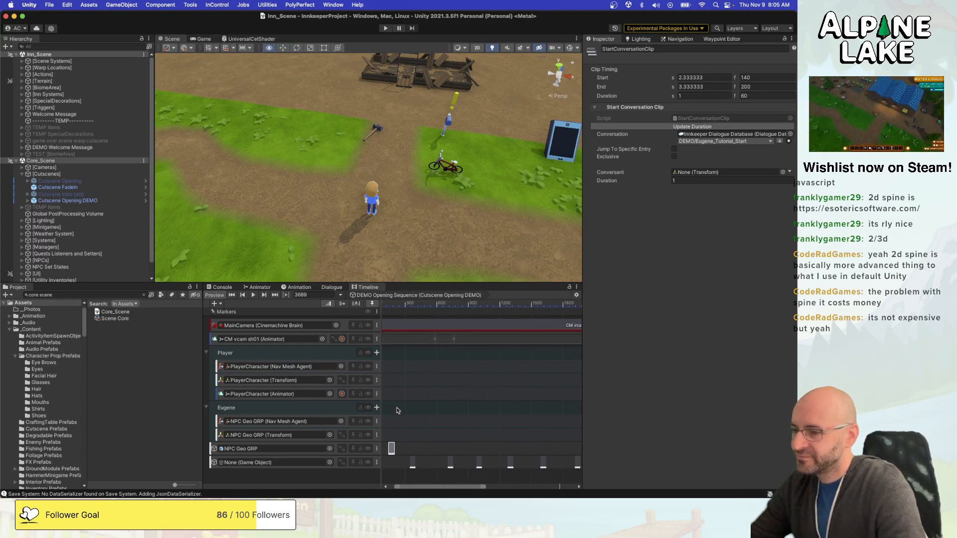
pyautogui.keyDown('alt'); pyautogui.scroll(3, 399, 409); pyautogui.keyUp('alt')
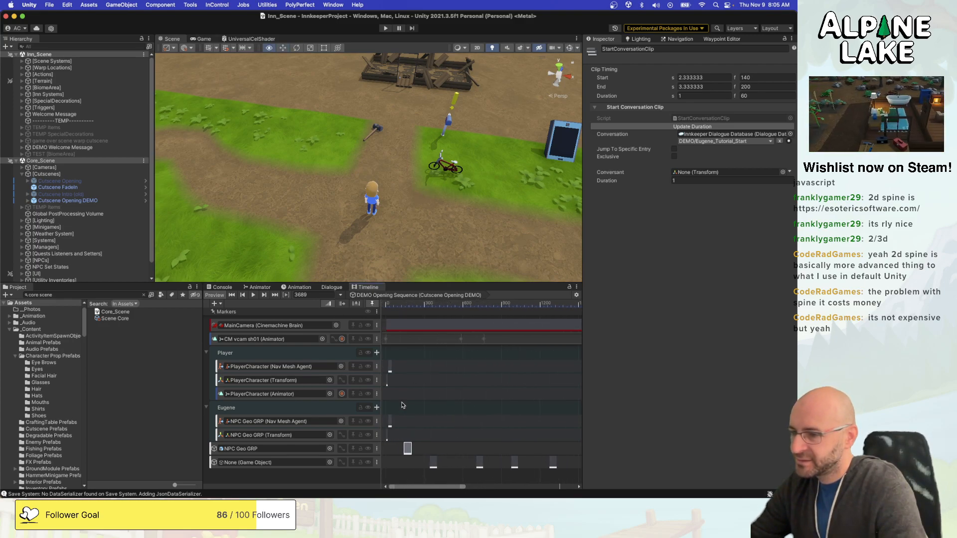
pyautogui.keyDown('alt'); pyautogui.scroll(5, 402, 406); pyautogui.keyUp('alt')
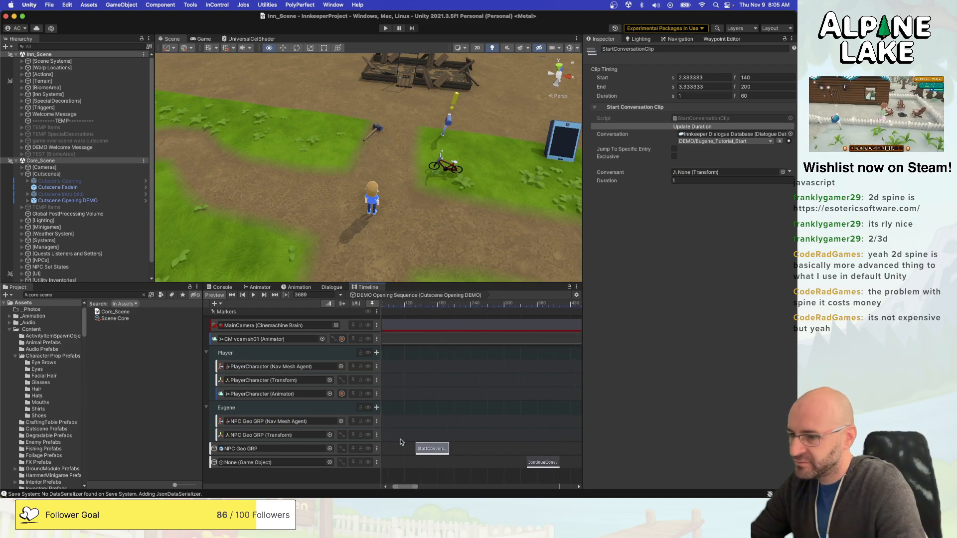
pyautogui.moveTo(403, 487); pyautogui.dragTo(401, 487)
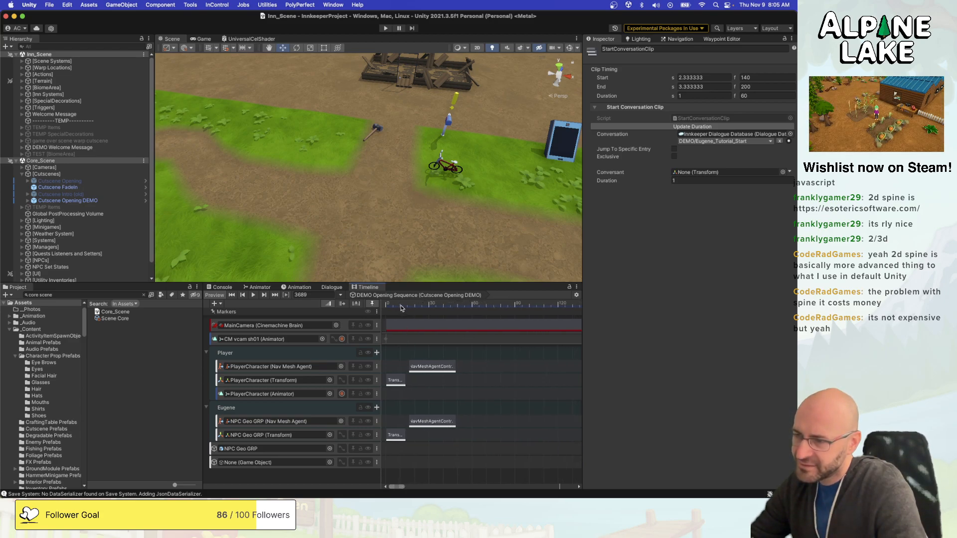
pyautogui.moveTo(401, 308)
pyautogui.mouseDown()
pyautogui.moveTo(387, 306)
pyautogui.moveTo(419, 305)
pyautogui.mouseUp()
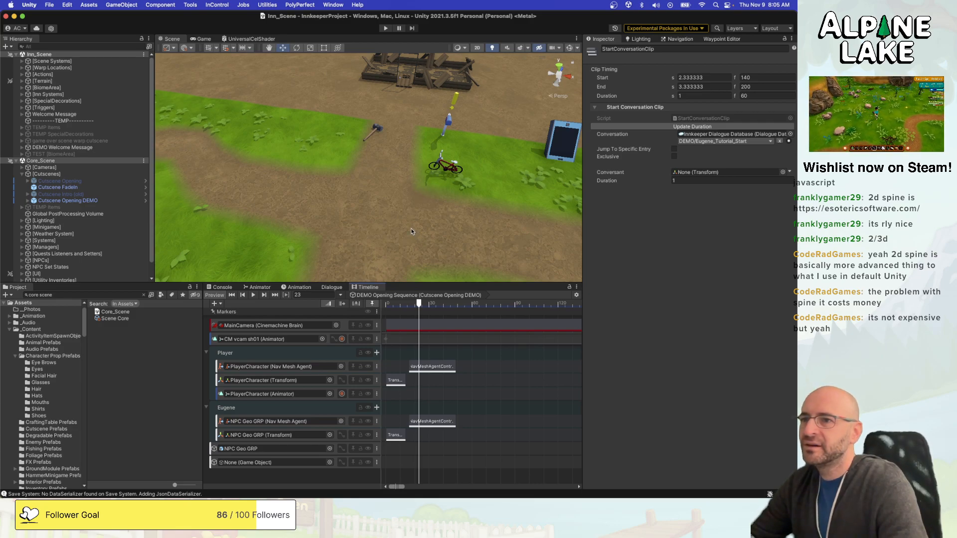
# Switch to Visual Studio to view the Cutscene script's fade and ending code, and return to Unity.
pyautogui.press('super+Tab')
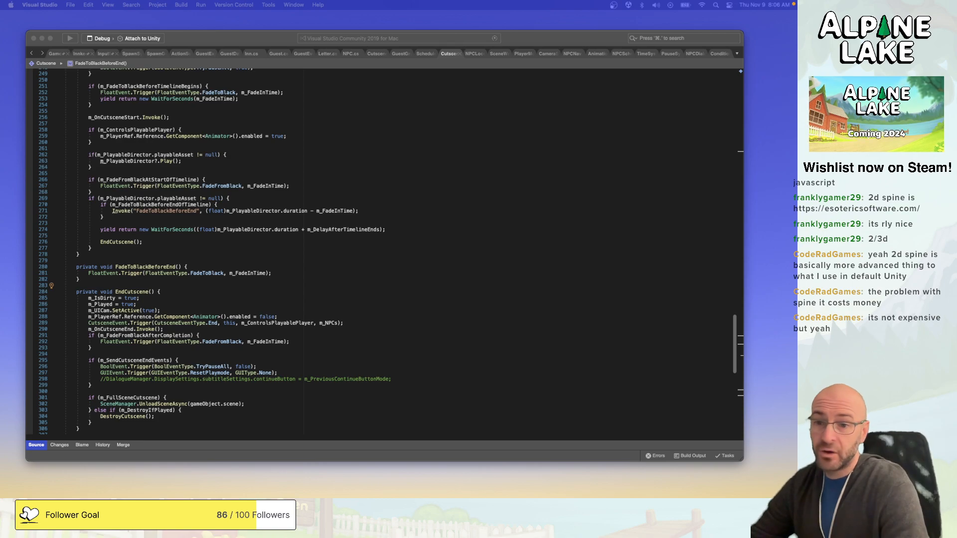
pyautogui.press('super+Tab')
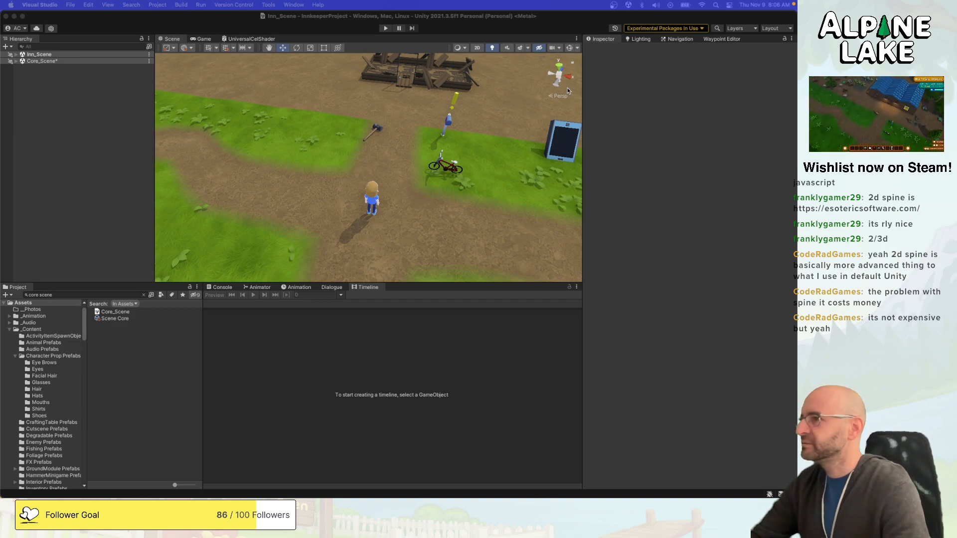
pyautogui.click(160, 24)
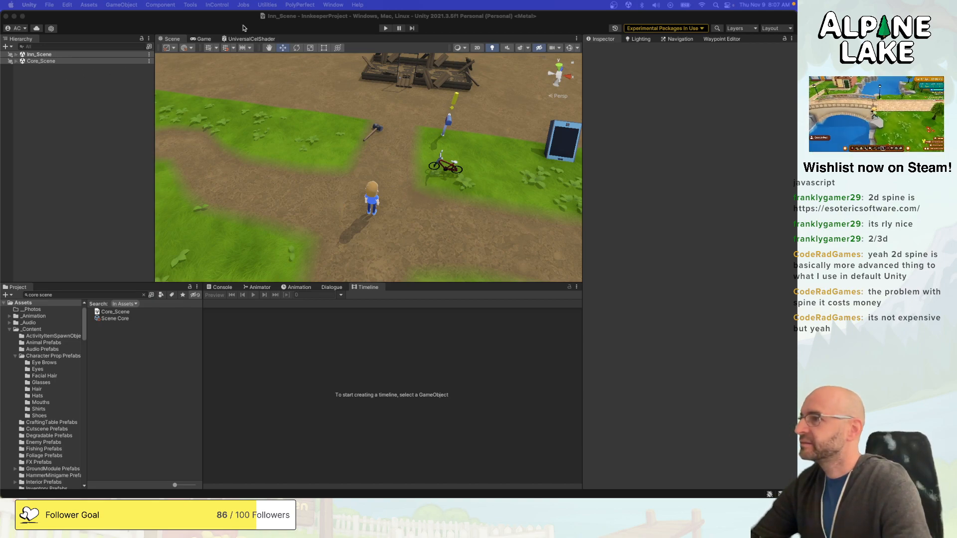
# Run the game in Play mode to test the opening and stop it.
pyautogui.click(390, 28)
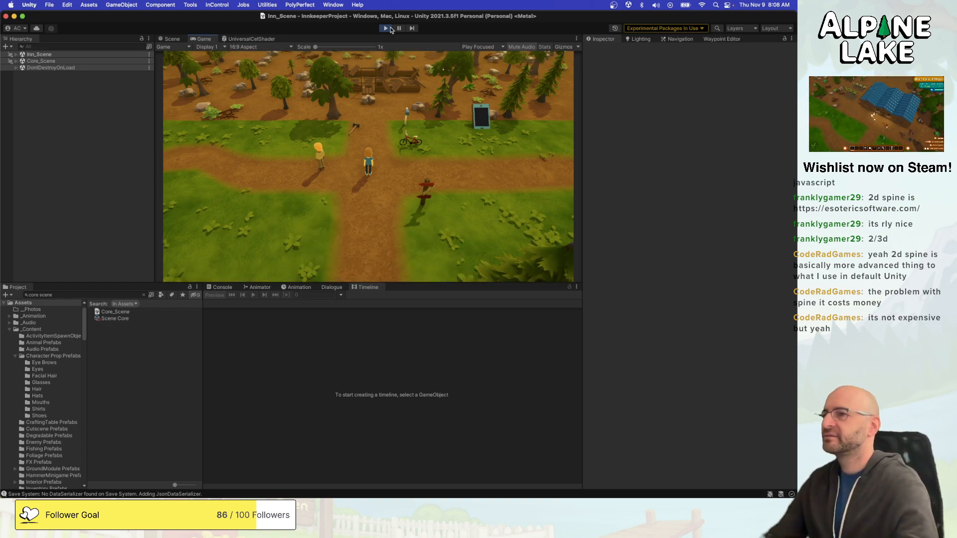
pyautogui.click(386, 29)
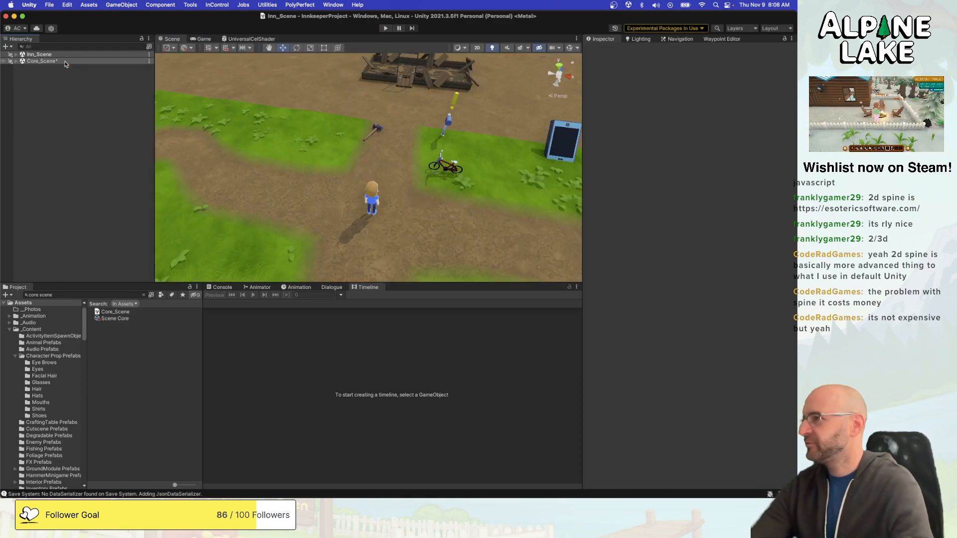
# Deactivate Cutscene Opening DEMO in Core_Scene's [Cutscenes] group and clear the selection.
pyautogui.click(66, 61)
pyautogui.click(78, 80)
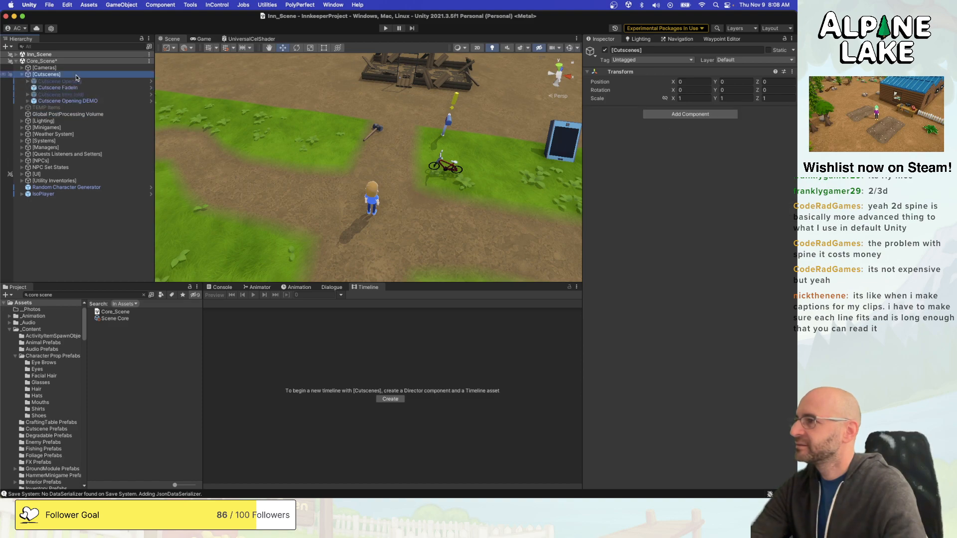
pyautogui.press('Down')
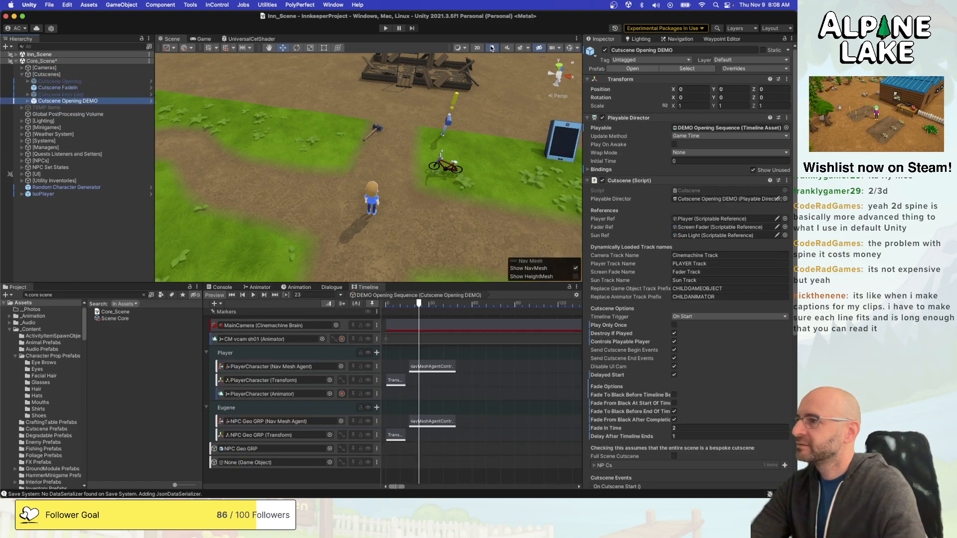
pyautogui.click(605, 50)
pyautogui.click(82, 239)
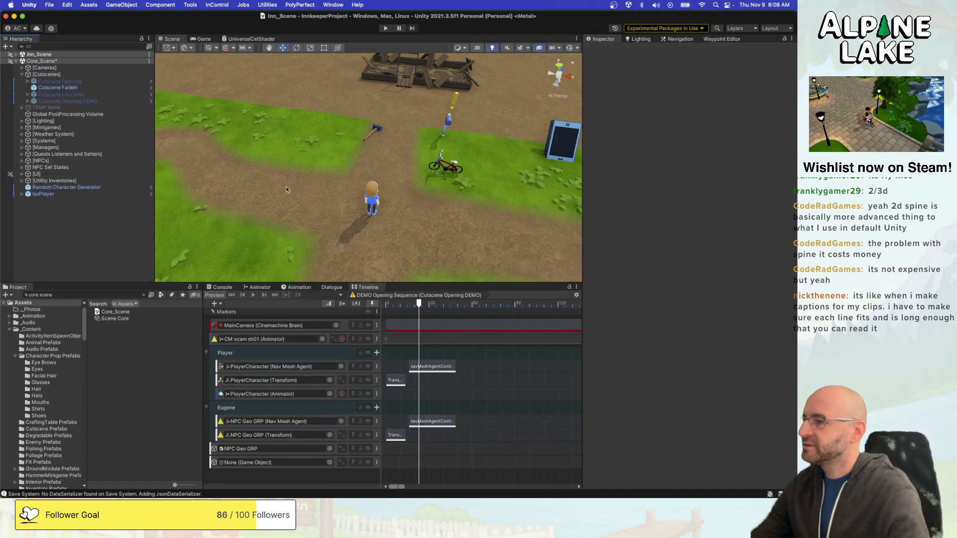
# Survey the crossroads and the row of NPCs from farther away, and collapse the [Cutscenes] group.
pyautogui.keyDown('alt'); pyautogui.moveTo(339, 189); pyautogui.dragTo(284, 197); pyautogui.keyUp('alt')
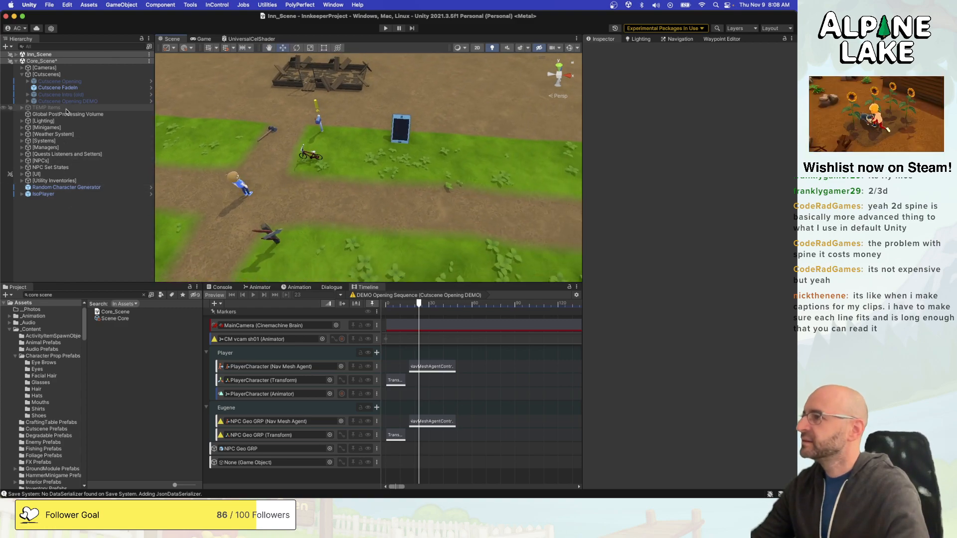
pyautogui.press('s')
pyautogui.press('d')
pyautogui.moveTo(357, 166); pyautogui.dragTo(357, 166, button='right')
pyautogui.press('a')
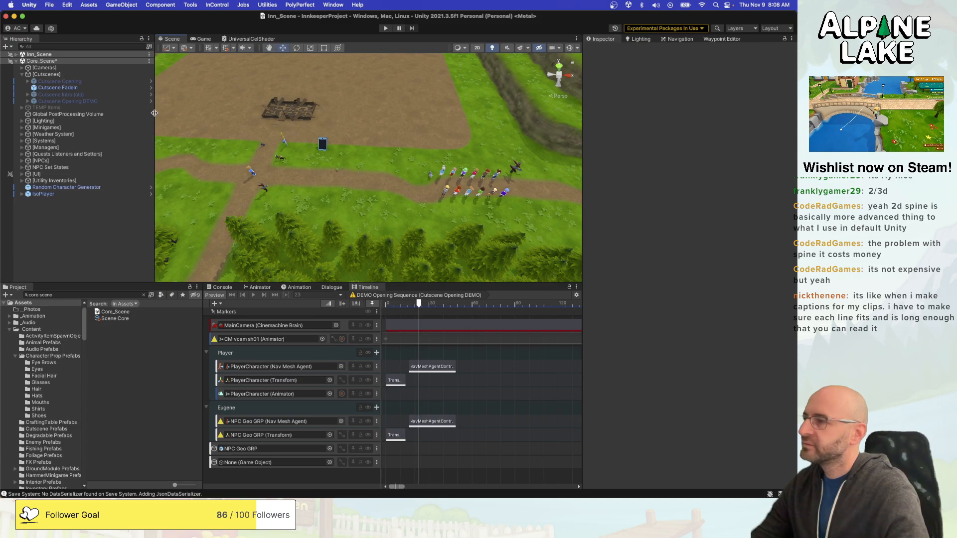
pyautogui.click(115, 75)
pyautogui.press('Left')
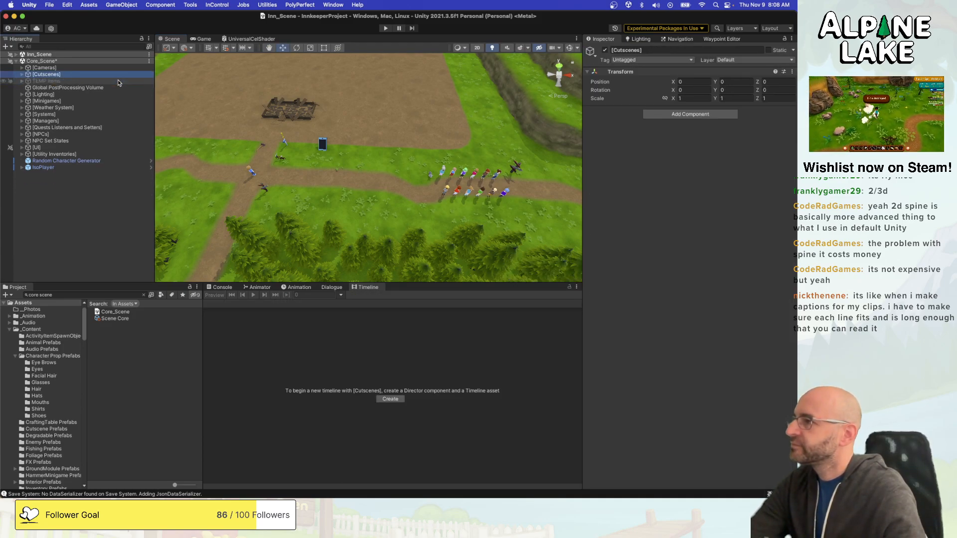
# Expand the [NPCs] group in Core_Scene and select Basic_Melissa.
pyautogui.click(121, 95)
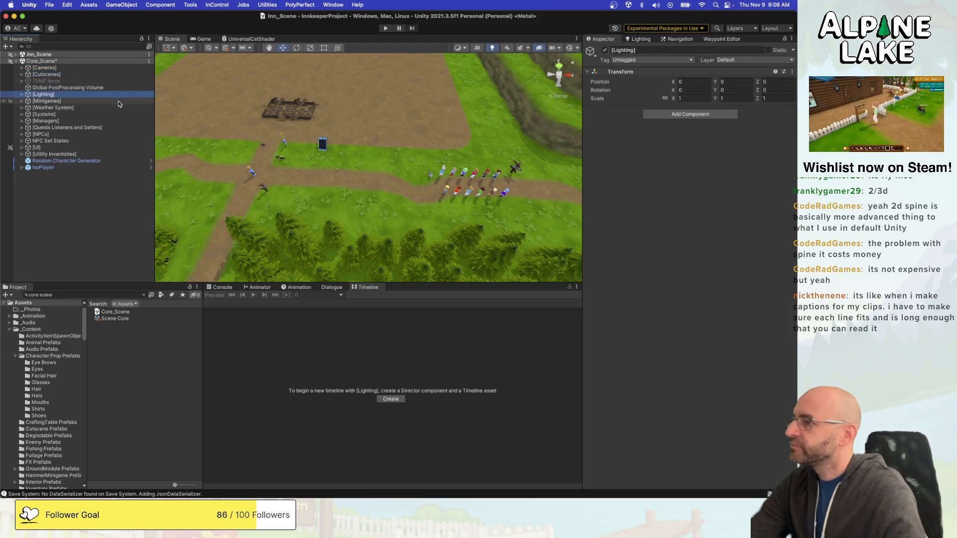
pyautogui.press('Down')
pyautogui.press('Down')
pyautogui.press('Down')
pyautogui.press('Down')
pyautogui.press('Down')
pyautogui.press('Down')
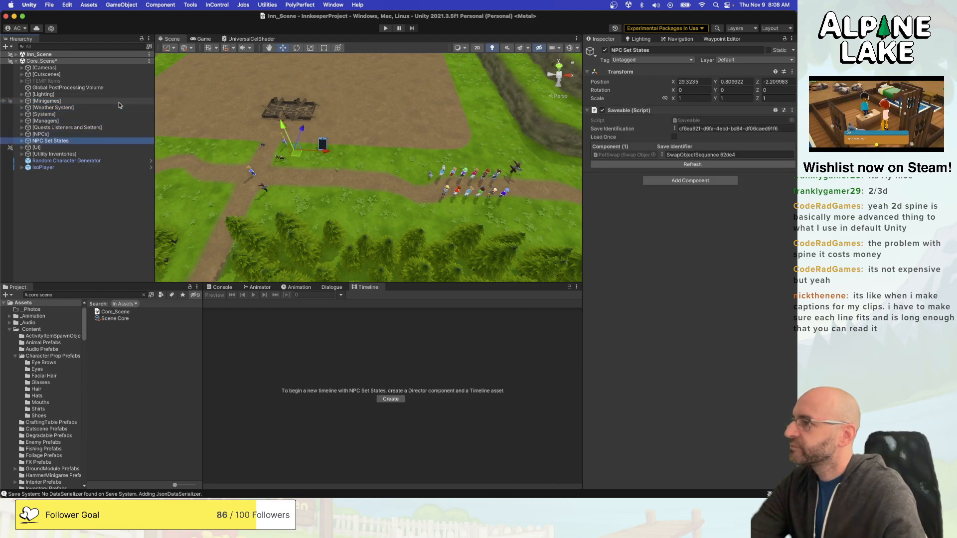
pyautogui.press('Right')
pyautogui.press('Down')
pyautogui.press('Down')
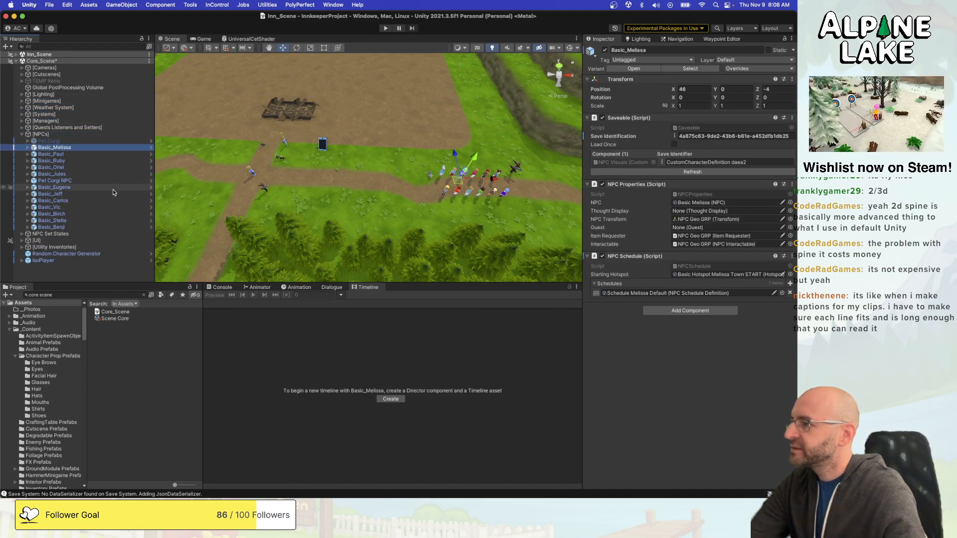
pyautogui.click(114, 189)
pyautogui.moveTo(440, 199); pyautogui.dragTo(233, 183)
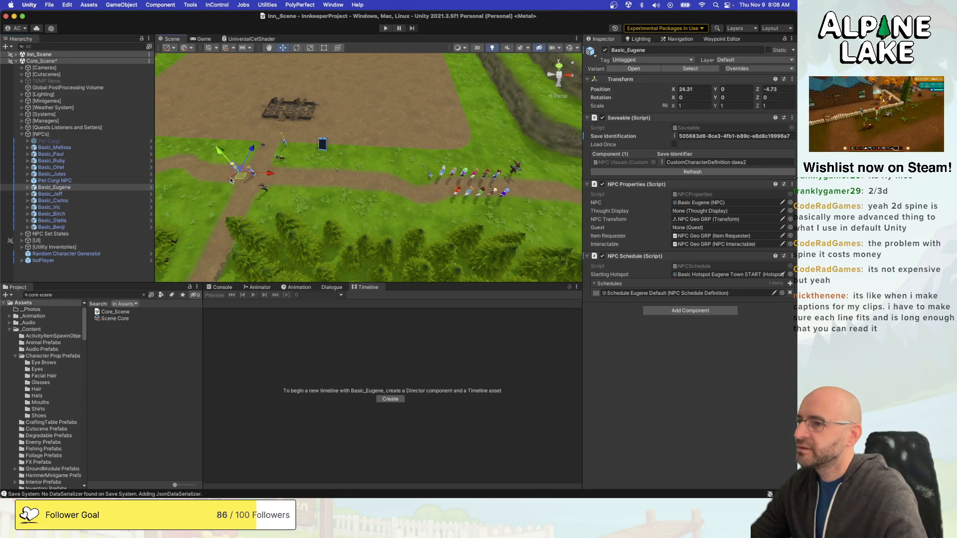
pyautogui.press('super+z')
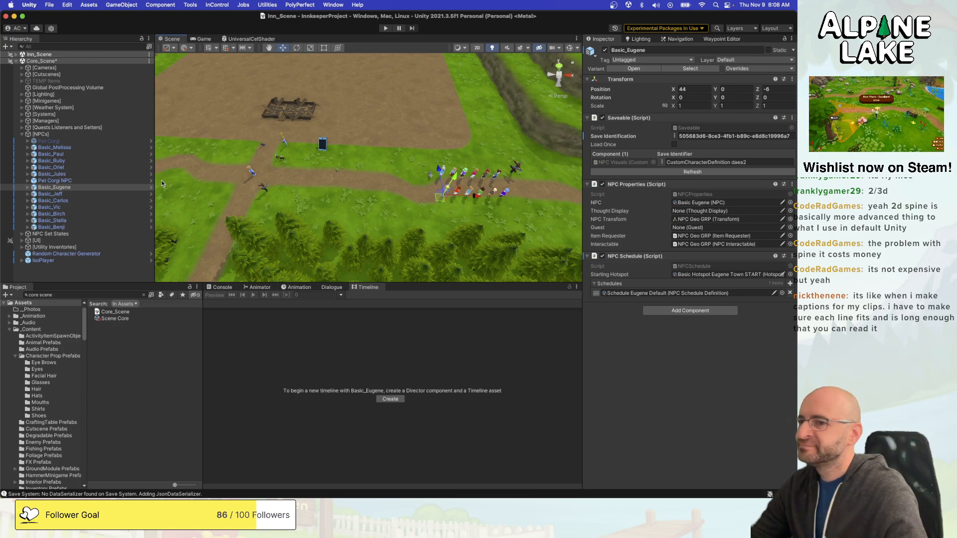
# Duplicate Basic_Eugene in the [NPCs] group as an inactive copy and rename the copy Basic_Eugene.
pyautogui.click(98, 180)
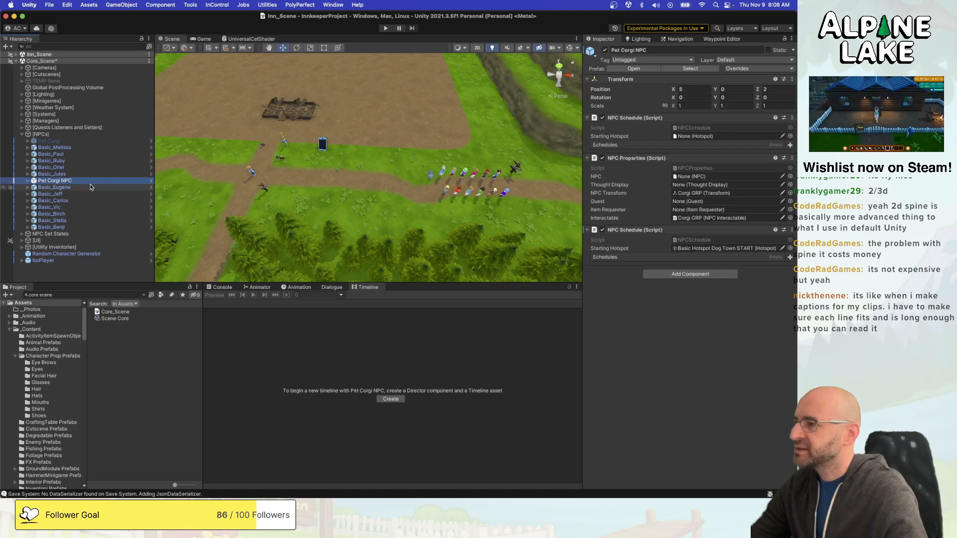
pyautogui.click(90, 187)
pyautogui.press('super+d')
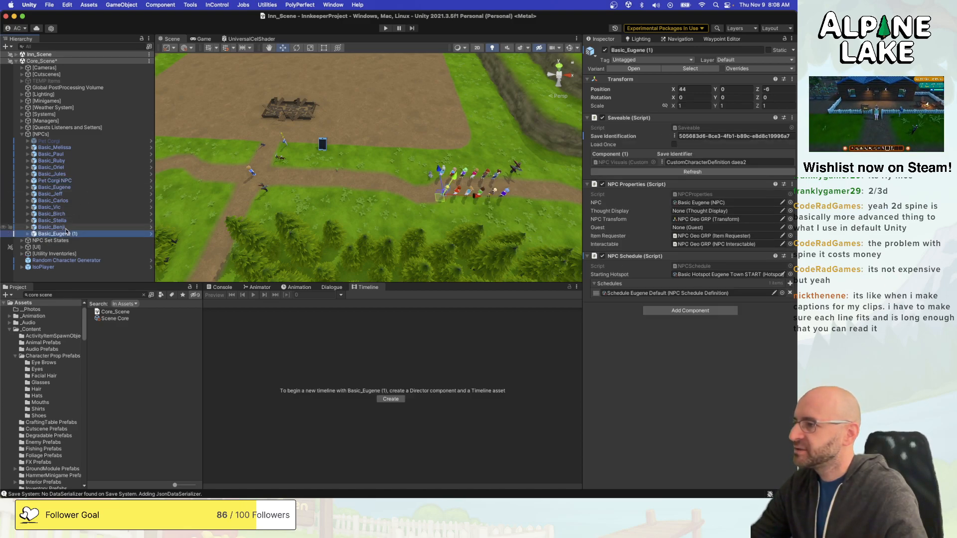
pyautogui.click(605, 50)
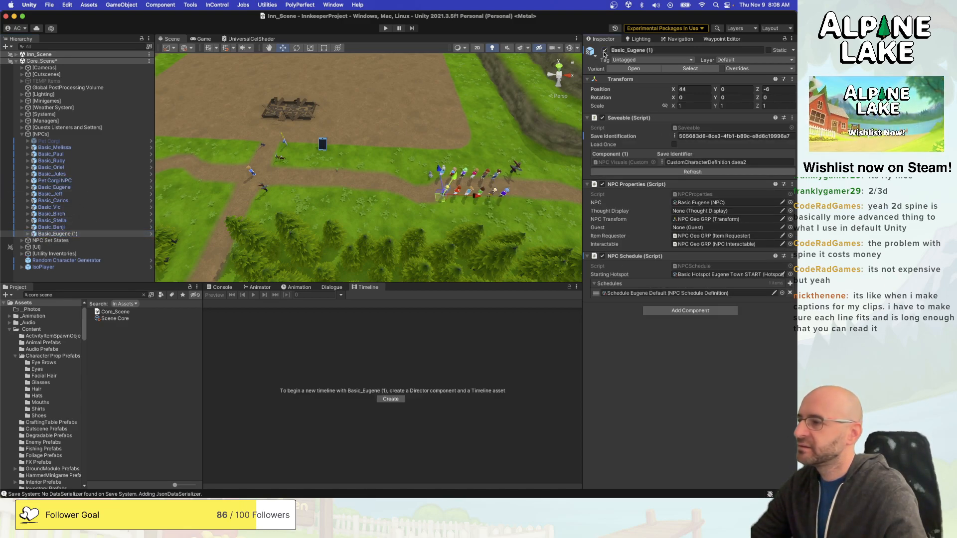
pyautogui.click(106, 236)
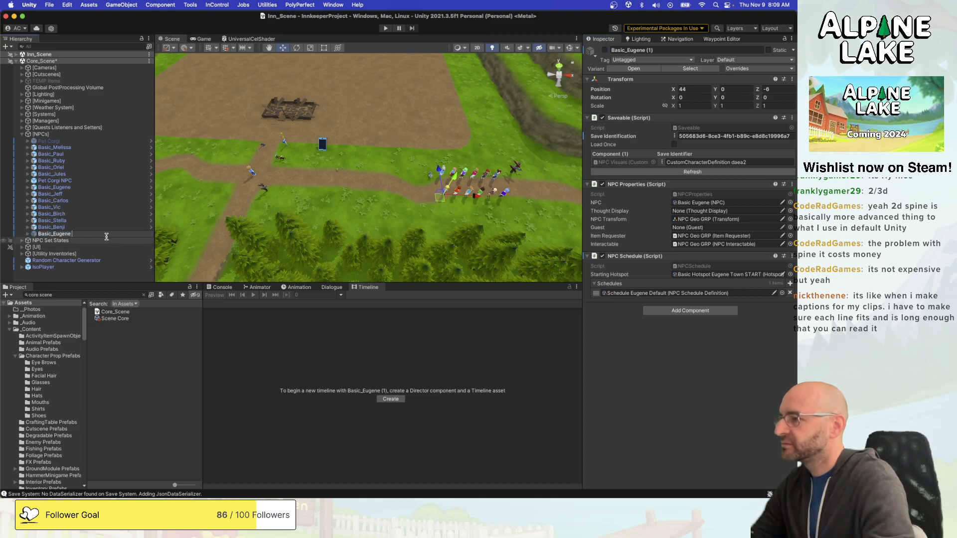
pyautogui.press('Return')
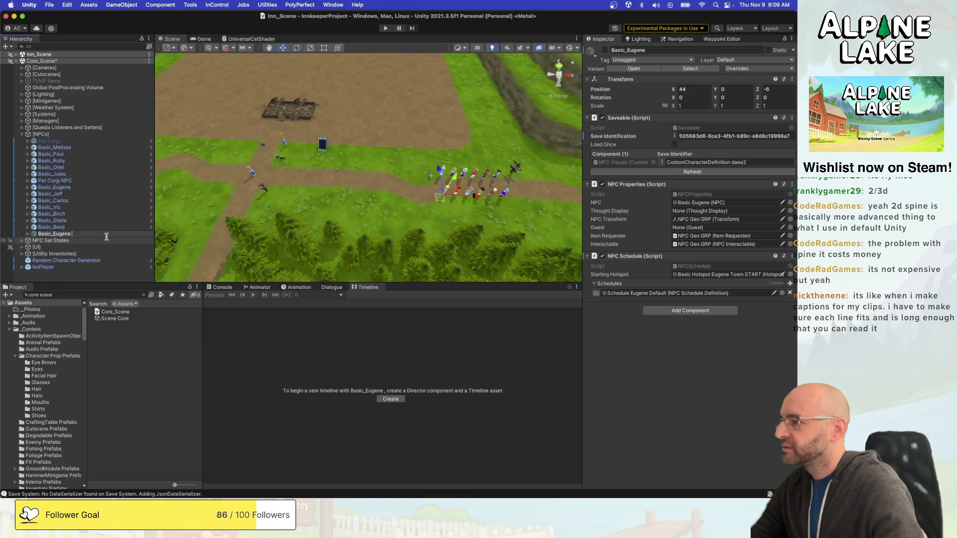
# Rename the original active Basic_Eugene between Pet Corgi NPC and Basic_Jeff as Basic_Eugene_Demo.
pyautogui.press('Up')
pyautogui.press('Up')
pyautogui.press('Up')
pyautogui.press('Up')
pyautogui.press('Up')
pyautogui.press('Up')
pyautogui.press('Up')
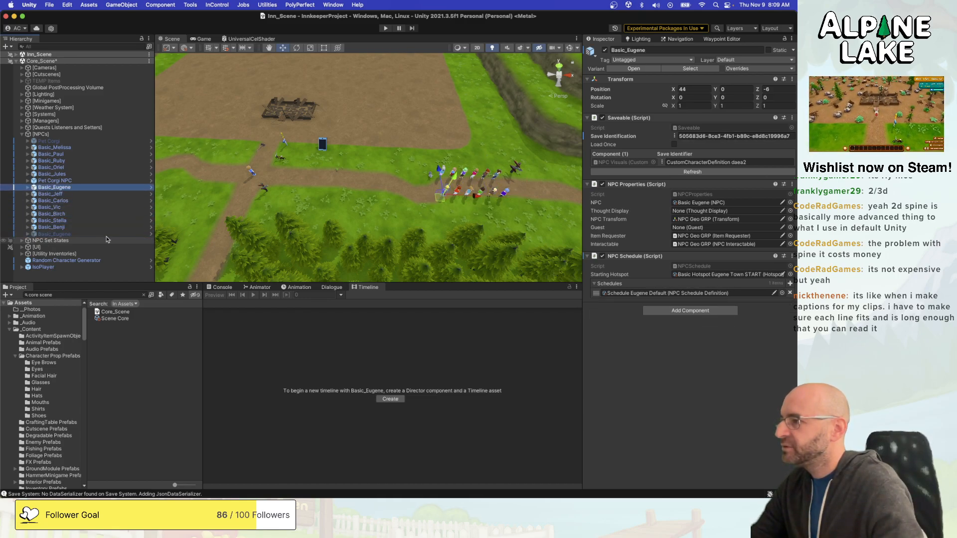
pyautogui.press('Return')
pyautogui.press('Right')
pyautogui.write('_Demo')
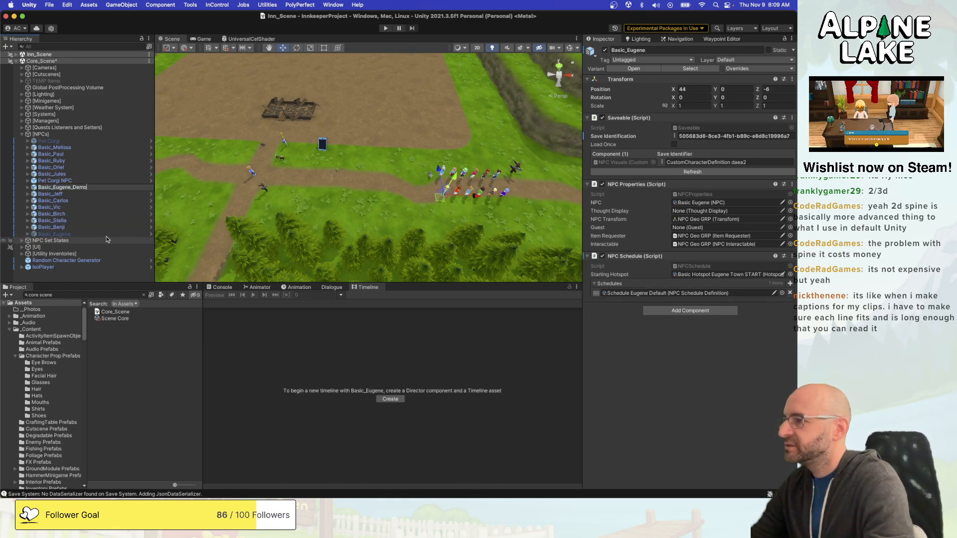
pyautogui.press('Return')
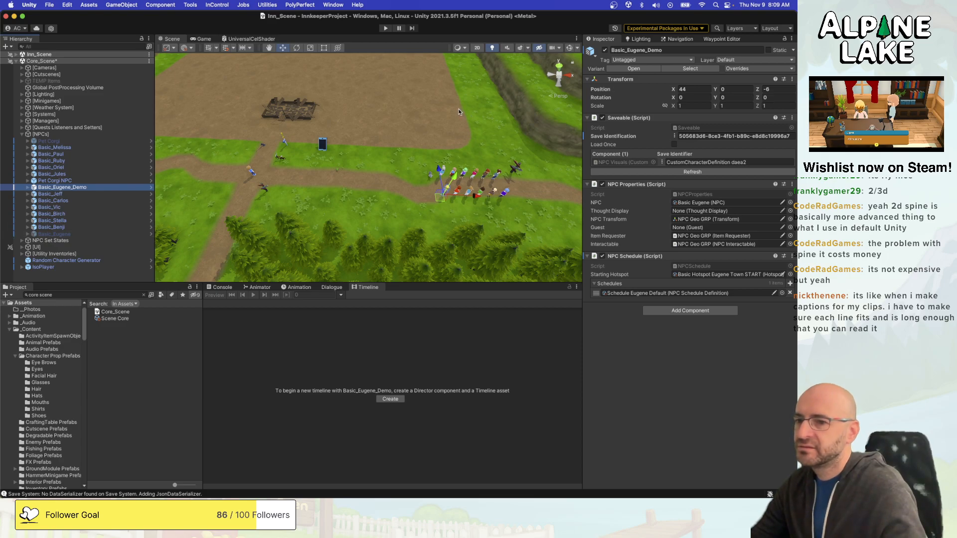
# Move Basic_Eugene_Demo from the NPC rows to the crossroads just behind the standing character, at about X 26, Z -3.08.
pyautogui.press('w')
pyautogui.press('a')
pyautogui.moveTo(399, 137); pyautogui.dragTo(407, 129, button='right')
pyautogui.press('d')
pyautogui.press('s')
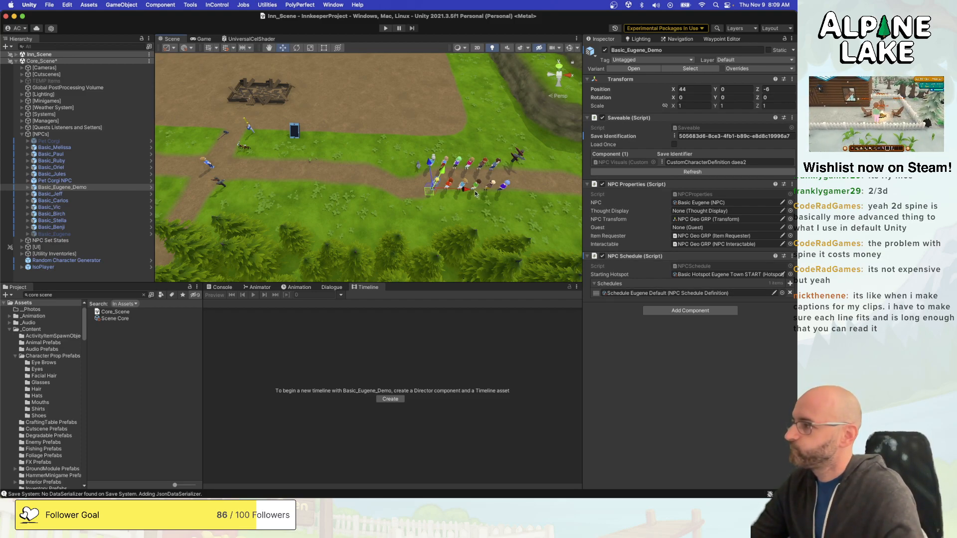
pyautogui.moveTo(436, 195); pyautogui.dragTo(213, 152)
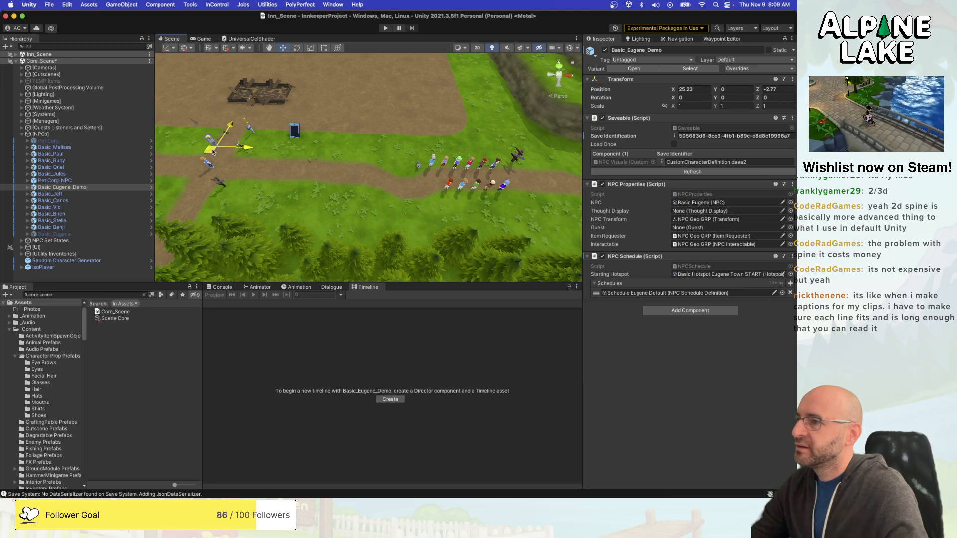
pyautogui.press('a')
pyautogui.moveTo(309, 159); pyautogui.dragTo(309, 159, button='right')
pyautogui.press('w')
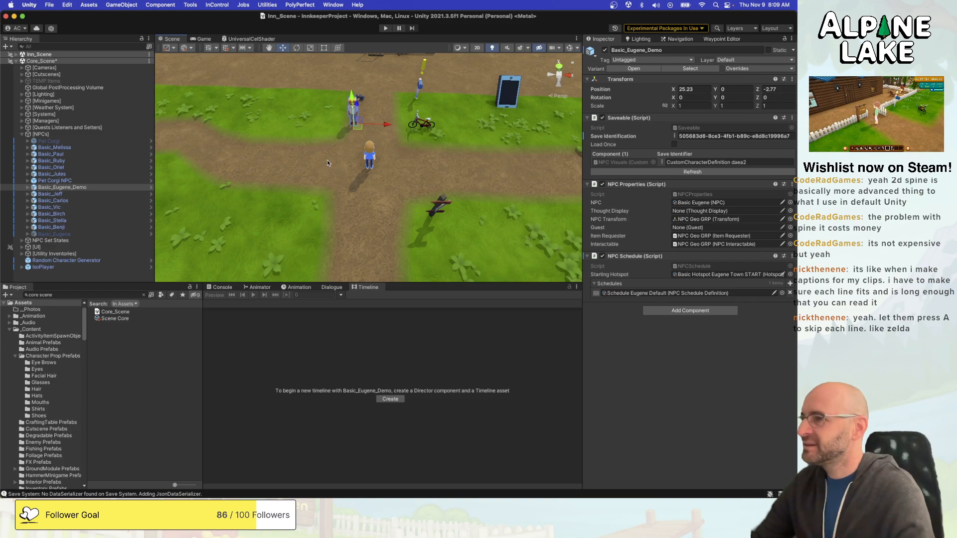
pyautogui.moveTo(355, 129); pyautogui.dragTo(373, 139)
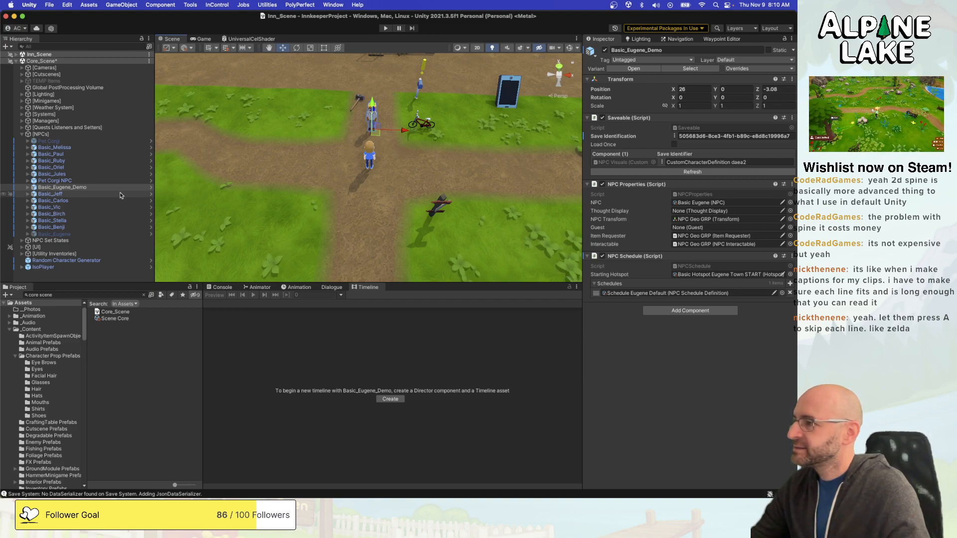
# Expand NPC Set States below the [NPCs] group and select its PetSwap child.
pyautogui.click(67, 182)
pyautogui.click(64, 188)
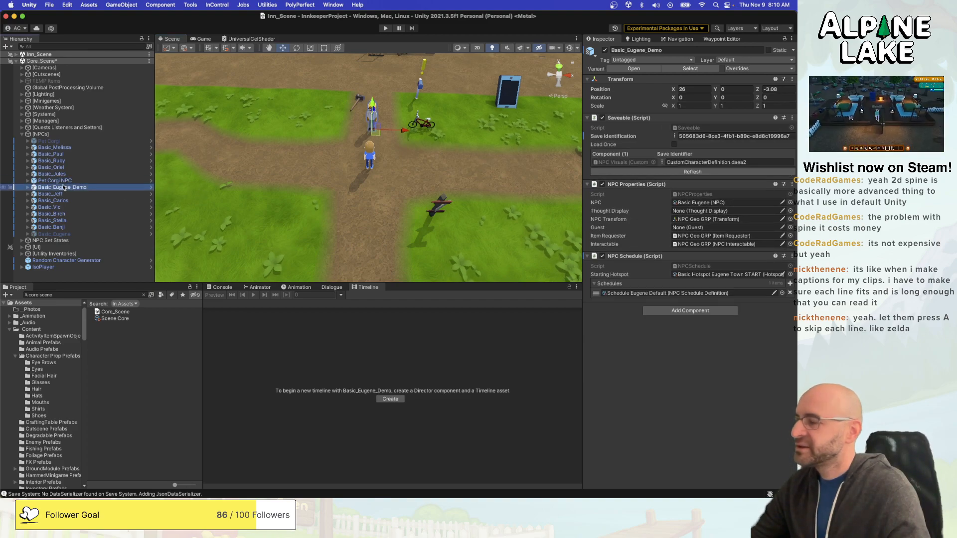
pyautogui.click(43, 235)
pyautogui.click(43, 240)
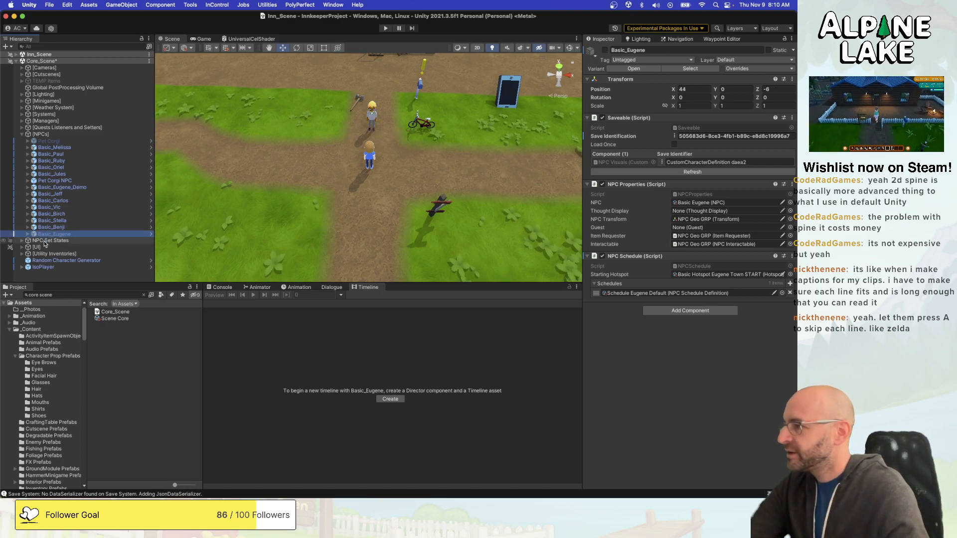
pyautogui.press('Right')
pyautogui.click(87, 247)
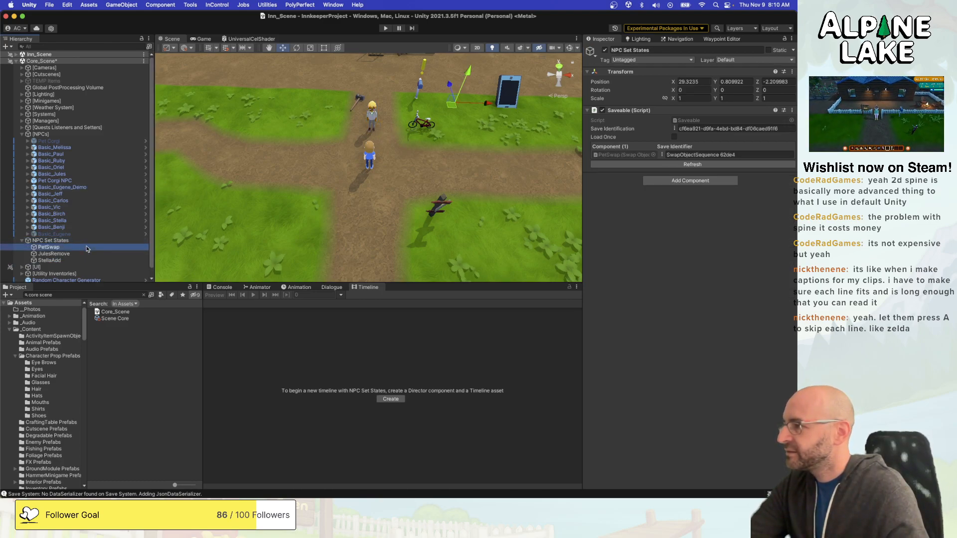
# Reactivate the duplicated Basic_Eugene at the end of the [NPCs] group.
pyautogui.click(80, 194)
pyautogui.click(66, 234)
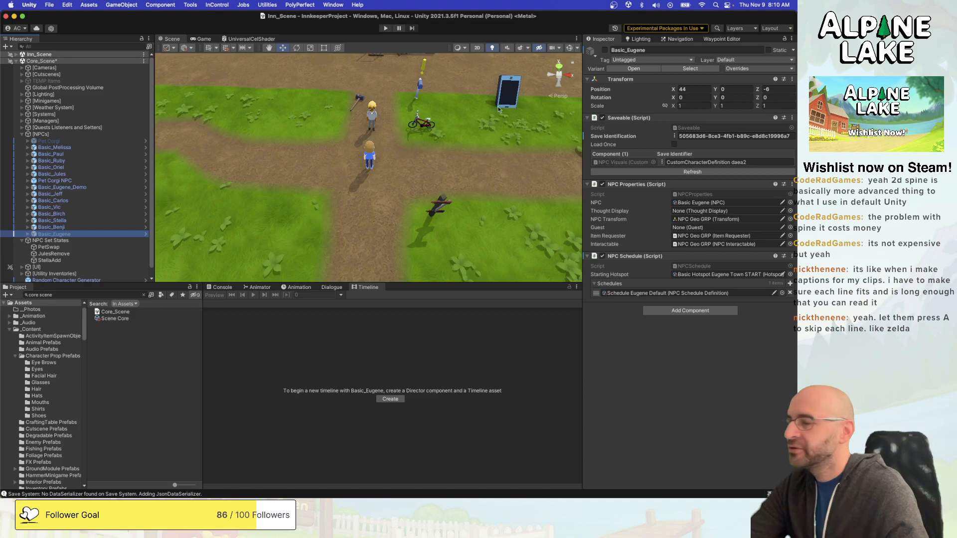
pyautogui.click(606, 52)
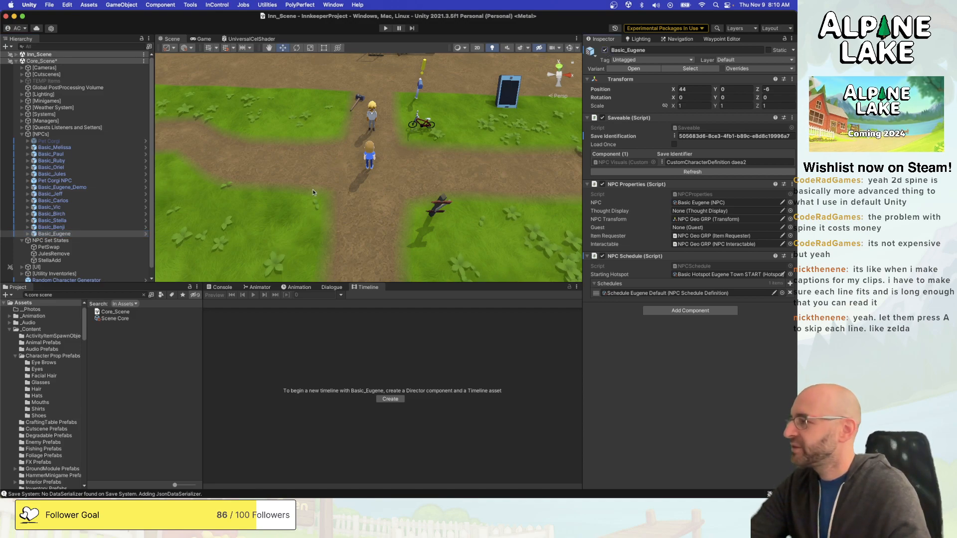
# Examine Basic_Eugene_Demo and the objects under NPC Set States, expanding Day Events in JulesRemove's Day Event Listener.
pyautogui.click(76, 188)
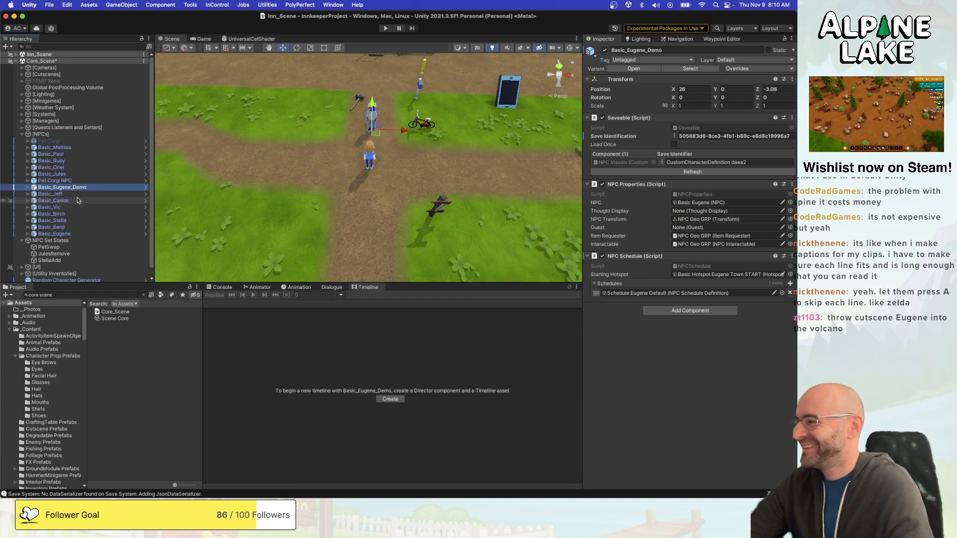
pyautogui.click(82, 241)
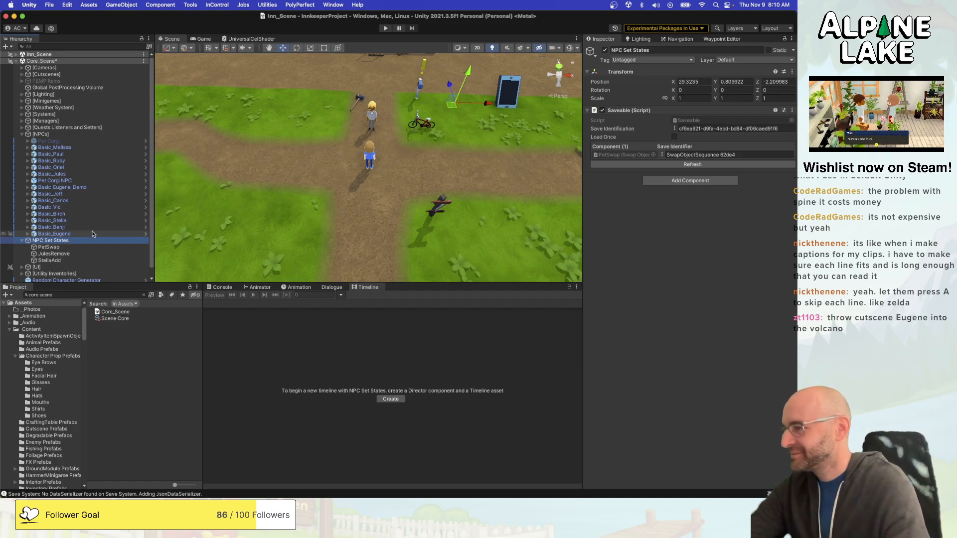
pyautogui.click(92, 248)
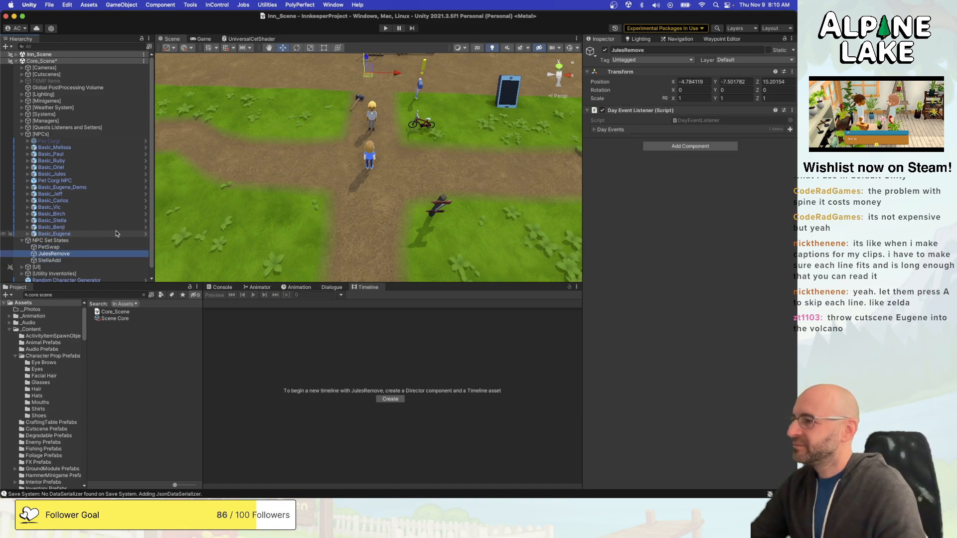
pyautogui.click(100, 187)
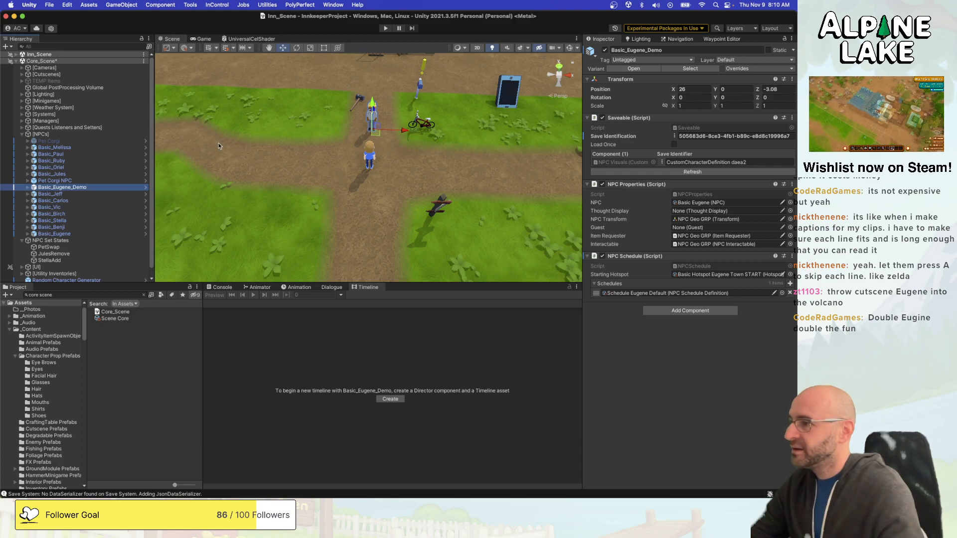
pyautogui.press('Up')
pyautogui.press('Down')
pyautogui.press('Down')
pyautogui.press('Down')
pyautogui.press('Down')
pyautogui.press('Down')
pyautogui.press('Down')
pyautogui.press('Down')
pyautogui.press('Down')
pyautogui.press('Down')
pyautogui.press('Down')
pyautogui.press('Down')
pyautogui.press('Down')
pyautogui.press('Down')
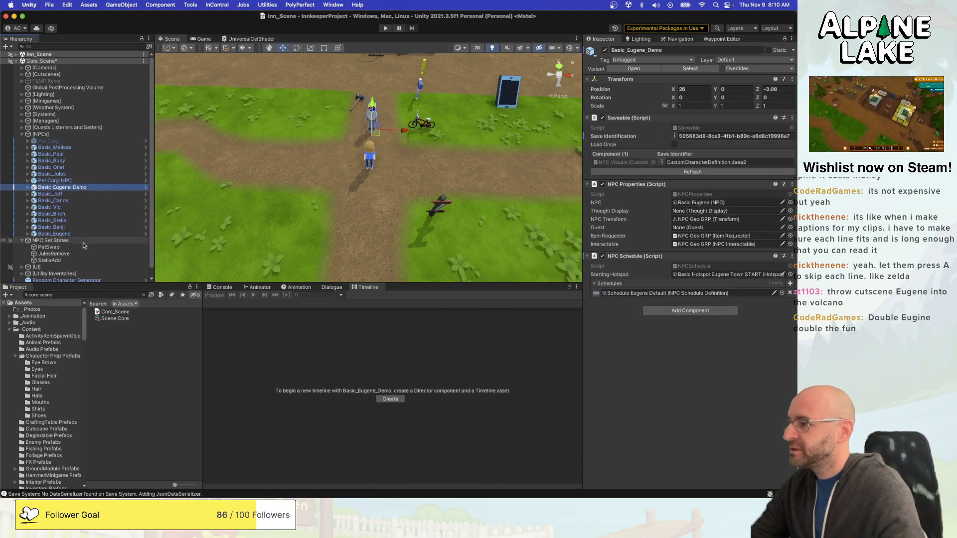
pyautogui.press('Up')
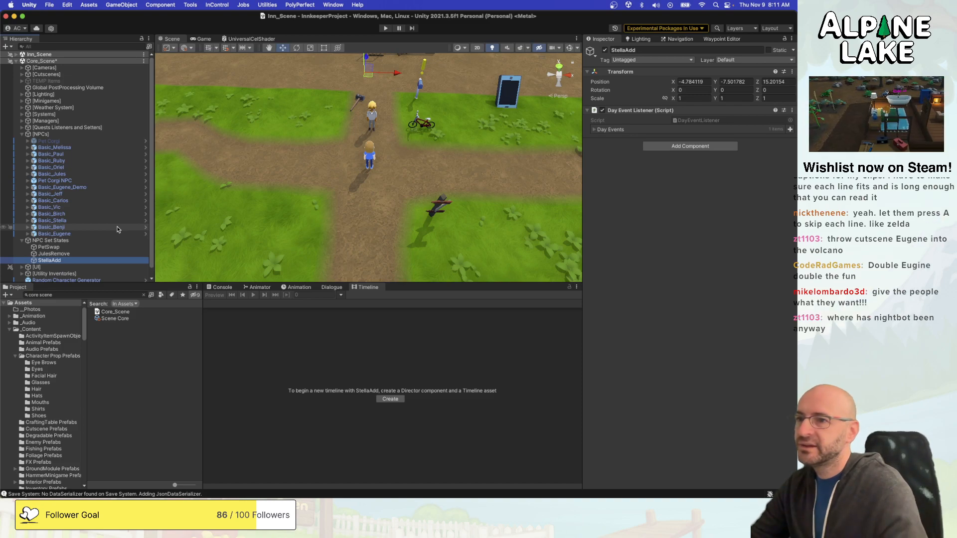
pyautogui.click(71, 255)
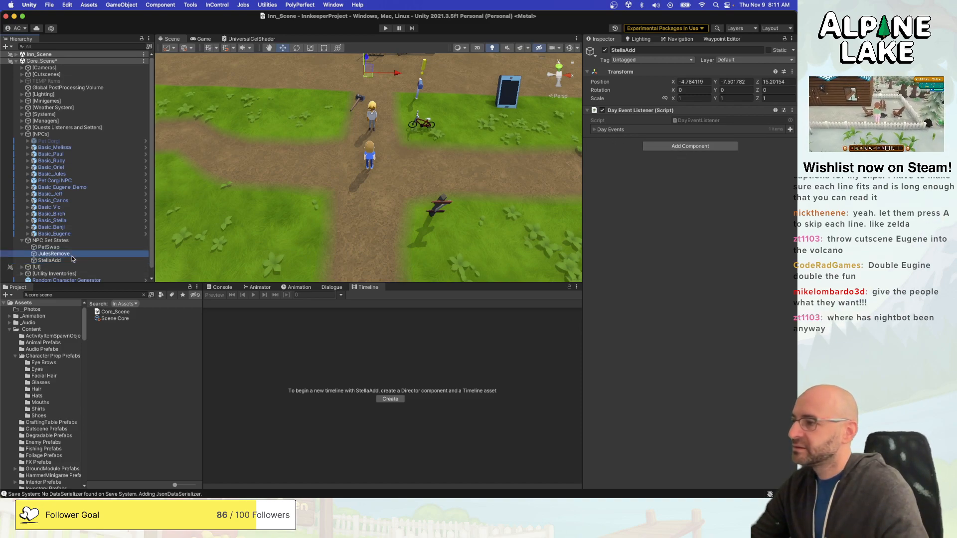
pyautogui.click(594, 129)
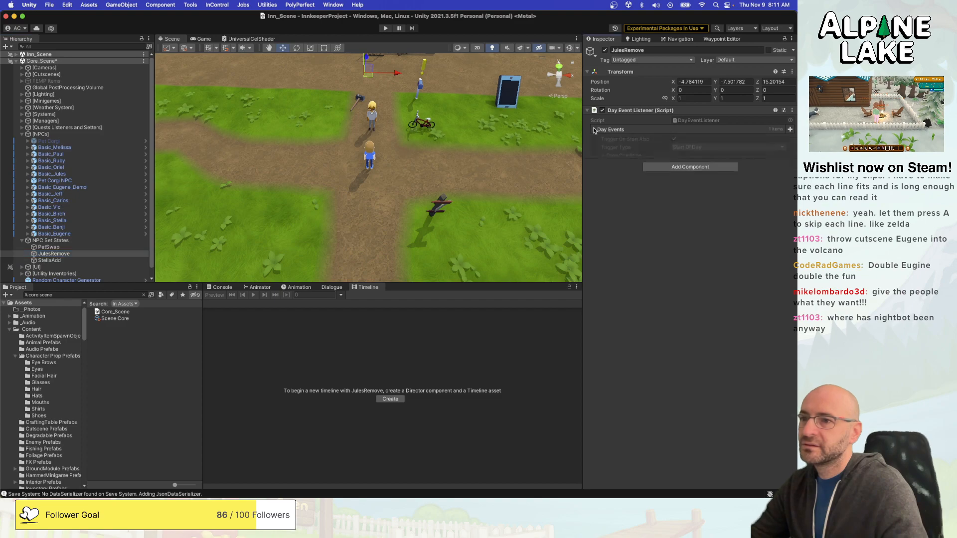
# Duplicate StellaAdd under NPC Set States and rename the copy Demo Eugene Remove.
pyautogui.click(95, 260)
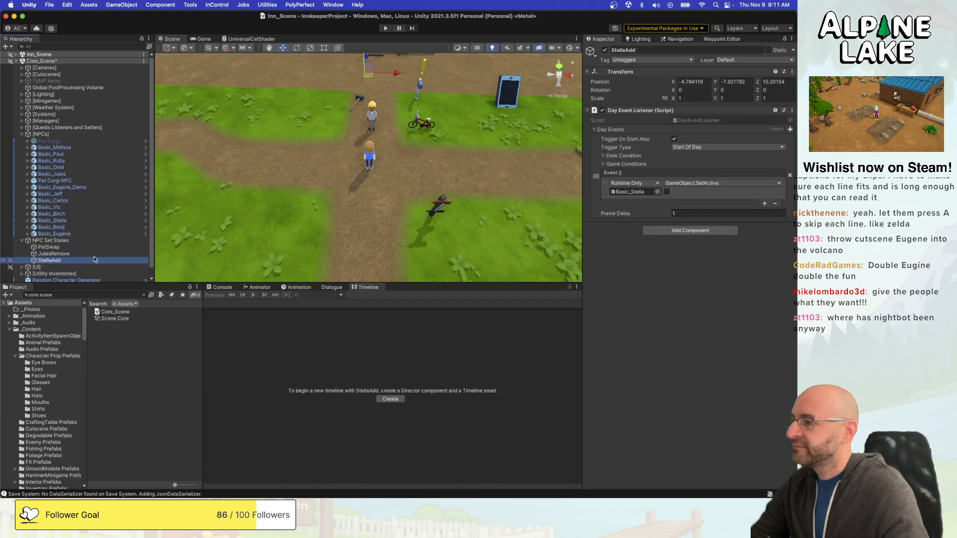
pyautogui.press('super+d')
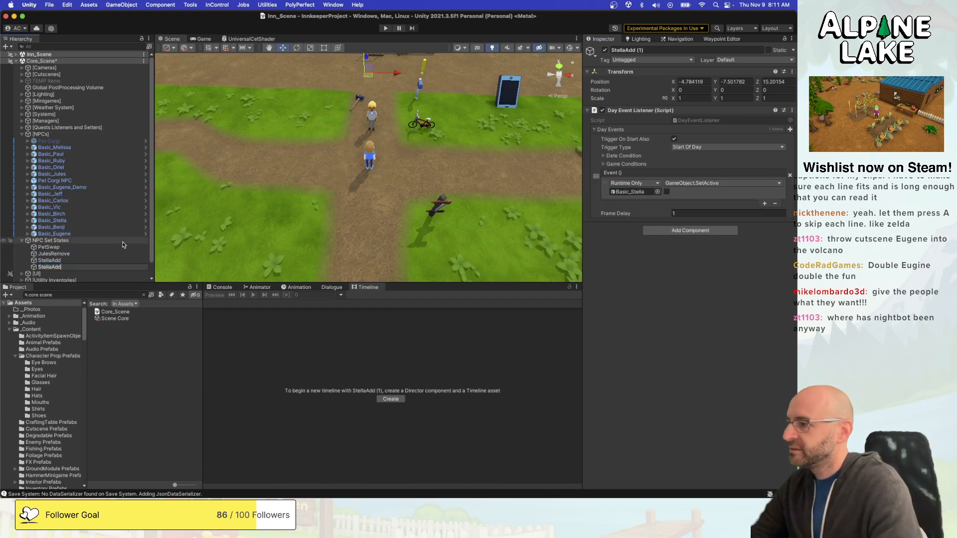
pyautogui.press('Left')
pyautogui.press('Left')
pyautogui.press('Left')
pyautogui.press('shift+super+Left')
pyautogui.write('De')
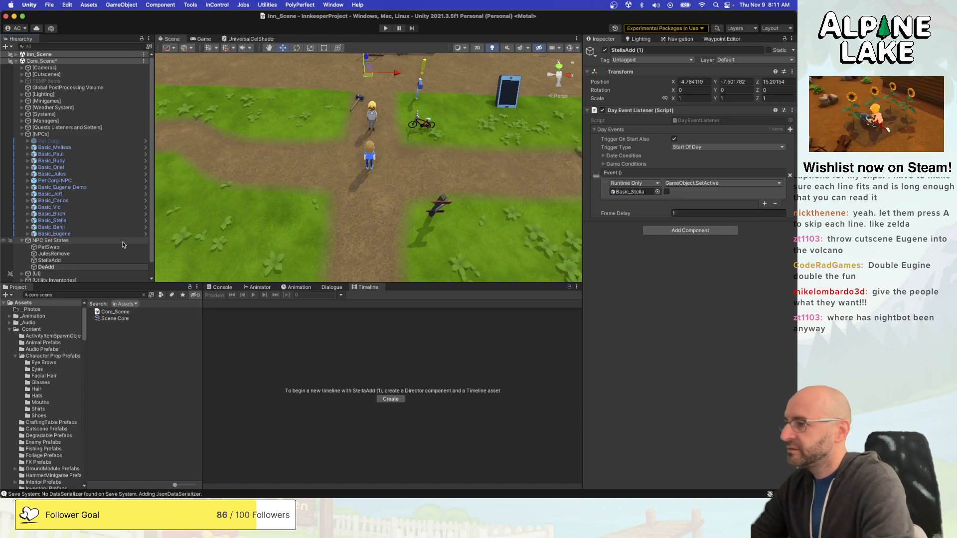
pyautogui.write('moEugene')
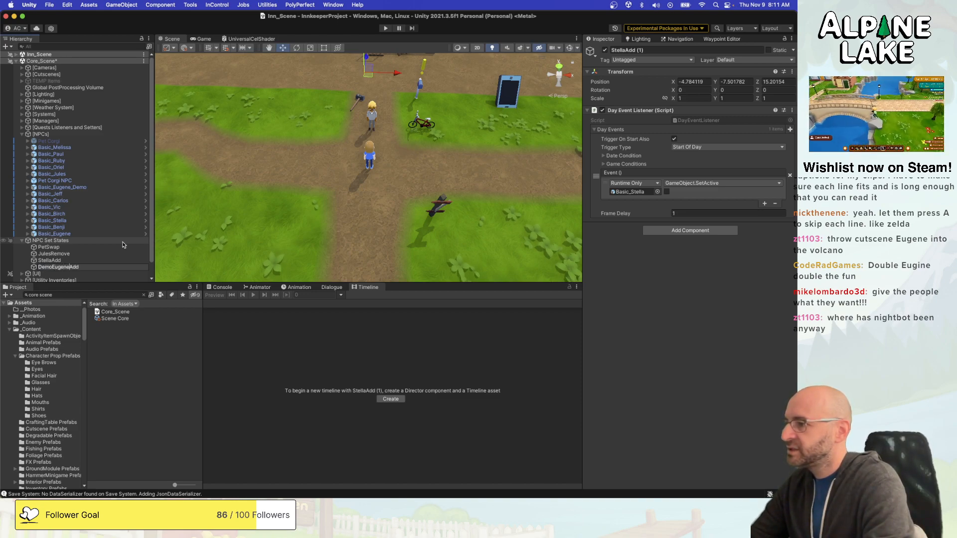
pyautogui.press('shift+super+Right')
pyautogui.write('Remove')
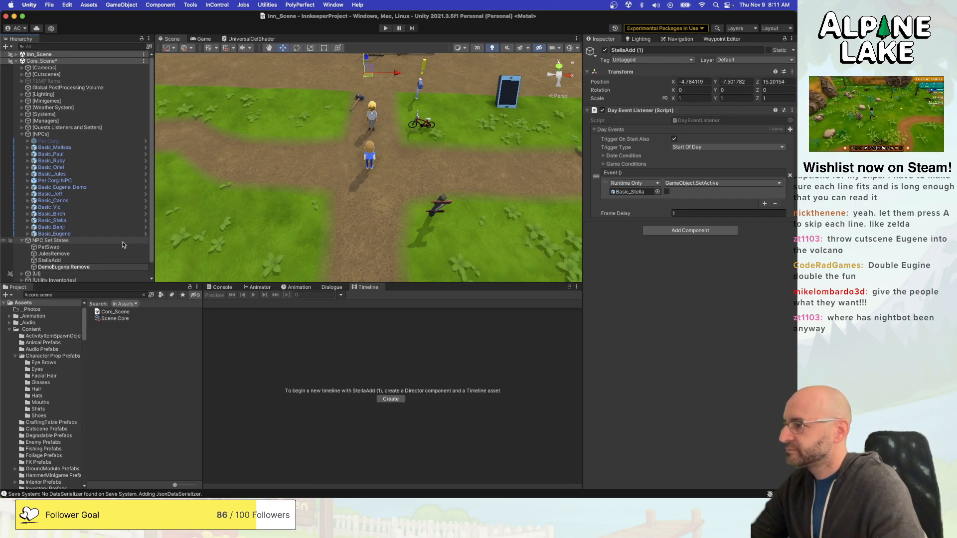
pyautogui.press('Return')
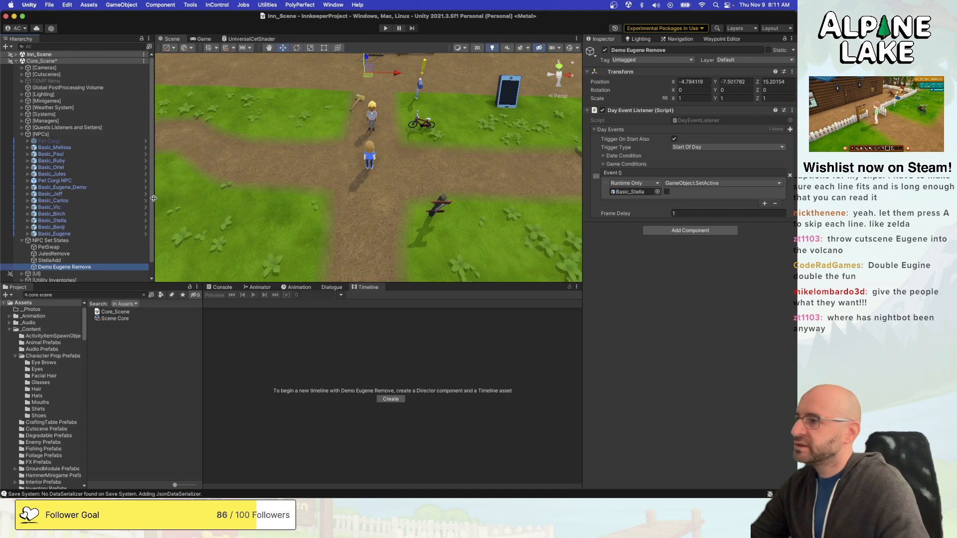
# Make the day event call GameObject.SetActive on Basic_Eugene_Demo with its value enabled.
pyautogui.click(642, 192)
pyautogui.moveTo(641, 191); pyautogui.dragTo(643, 192)
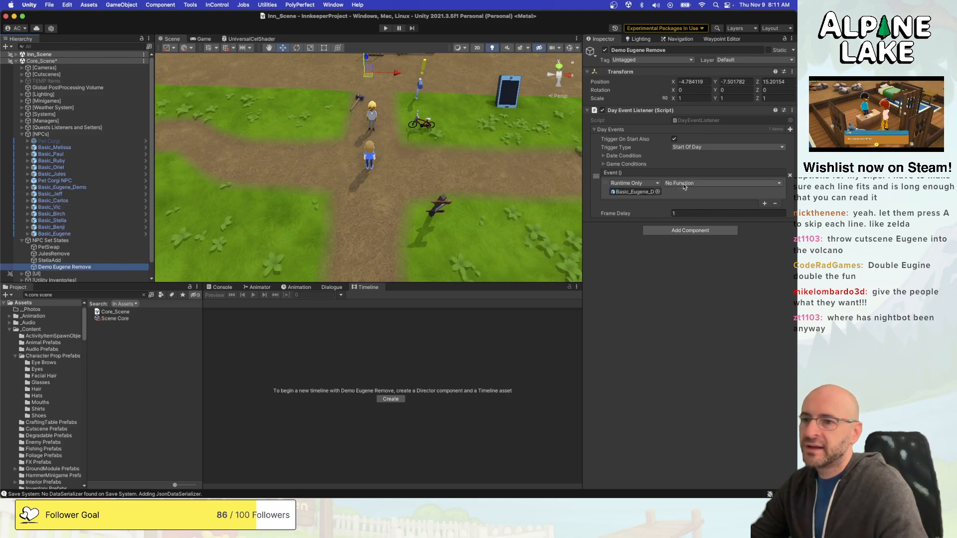
pyautogui.click(684, 184)
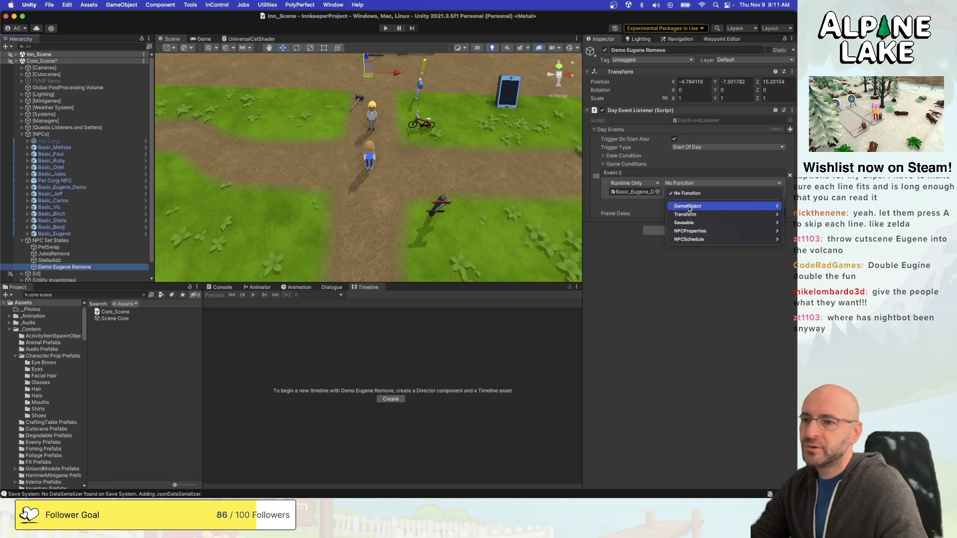
pyautogui.moveTo(688, 206)
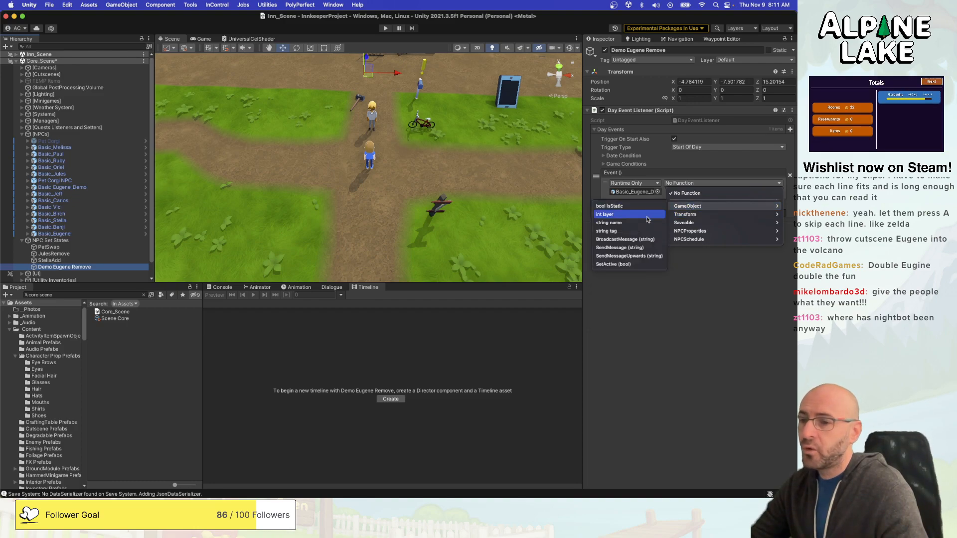
pyautogui.click(630, 264)
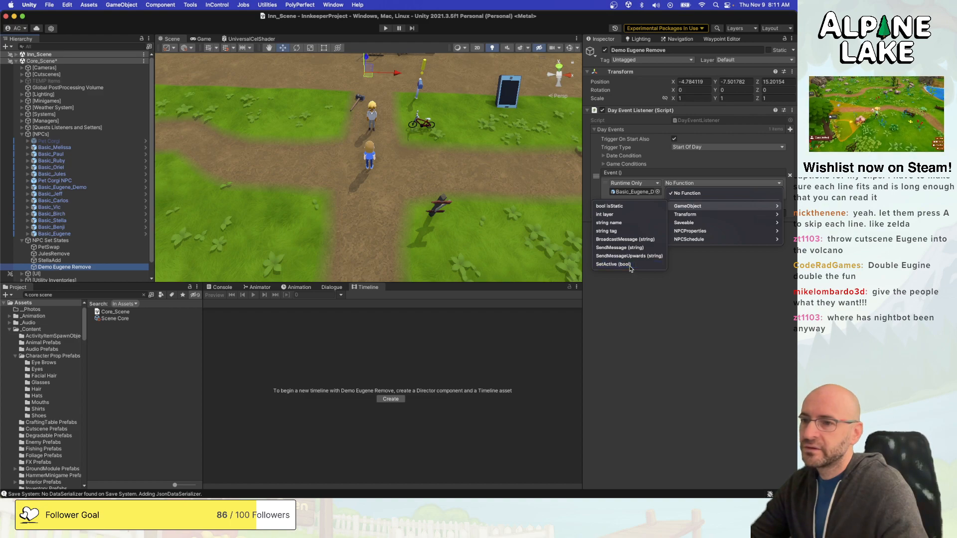
pyautogui.click(667, 192)
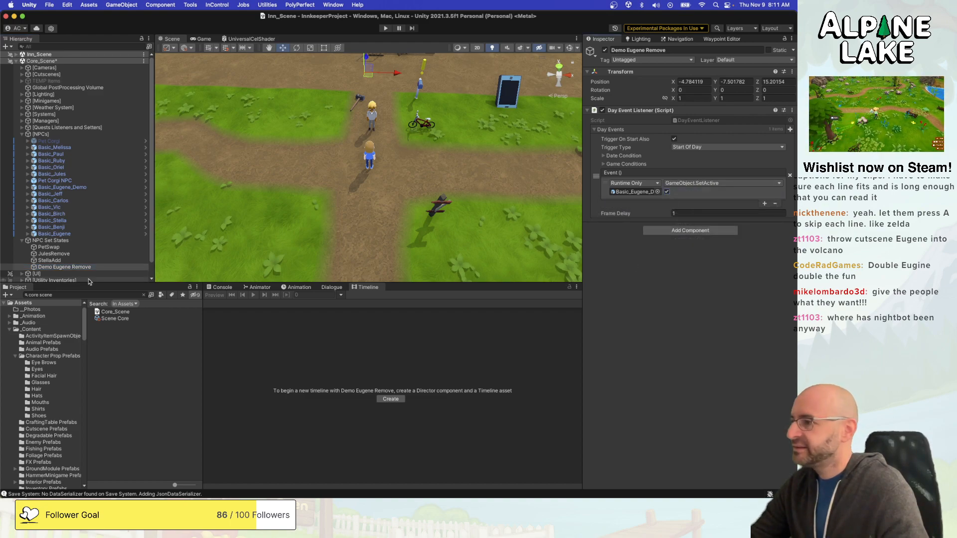
# Rename the Demo Eugene Remove object under NPC Set States as Demo Eugene Add.
pyautogui.press('BackSpace')
pyautogui.press('BackSpace')
pyautogui.press('BackSpace')
pyautogui.press('BackSpace')
pyautogui.press('BackSpace')
pyautogui.press('BackSpace')
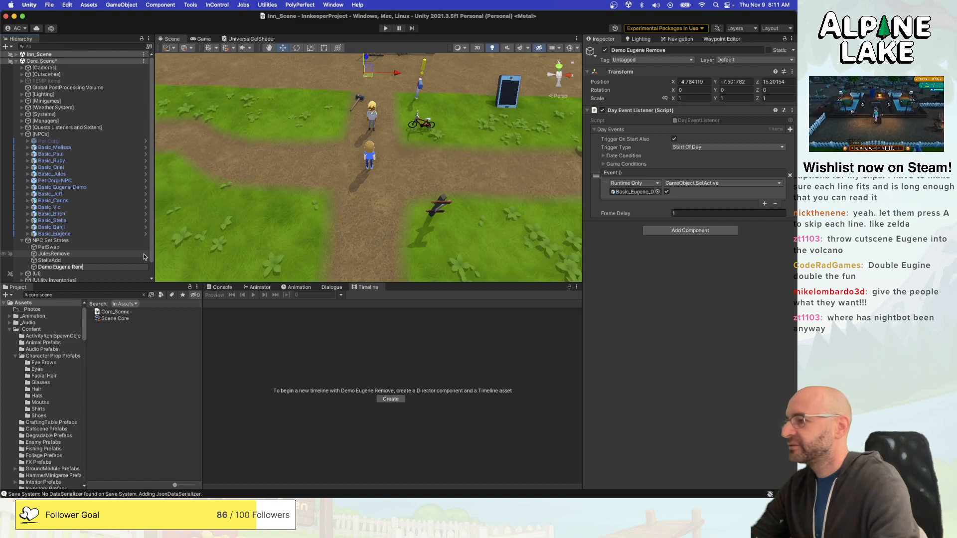
pyautogui.write('Add')
pyautogui.press('Return')
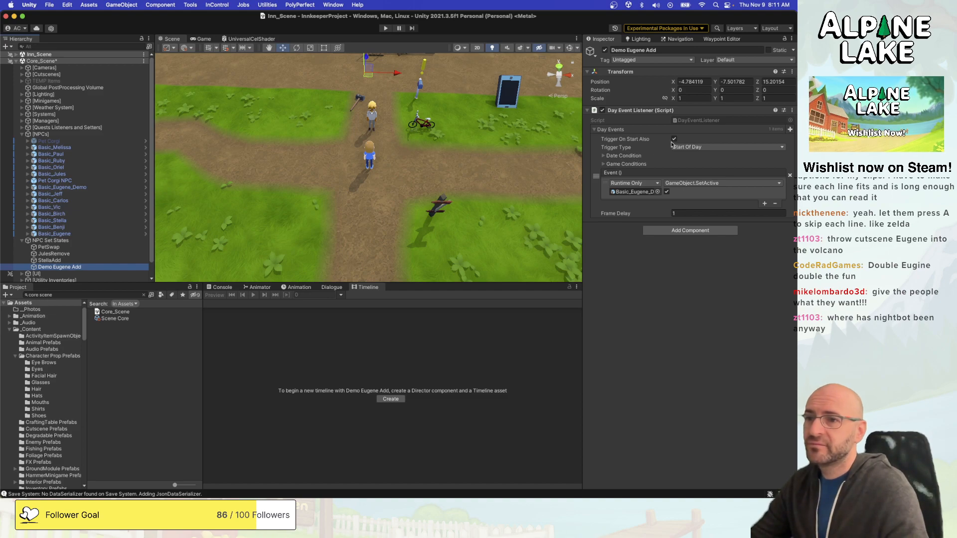
# Remove the spawnStella Lua condition from the event's Game Conditions by setting the Lua Conditions size to 0.
pyautogui.click(604, 164)
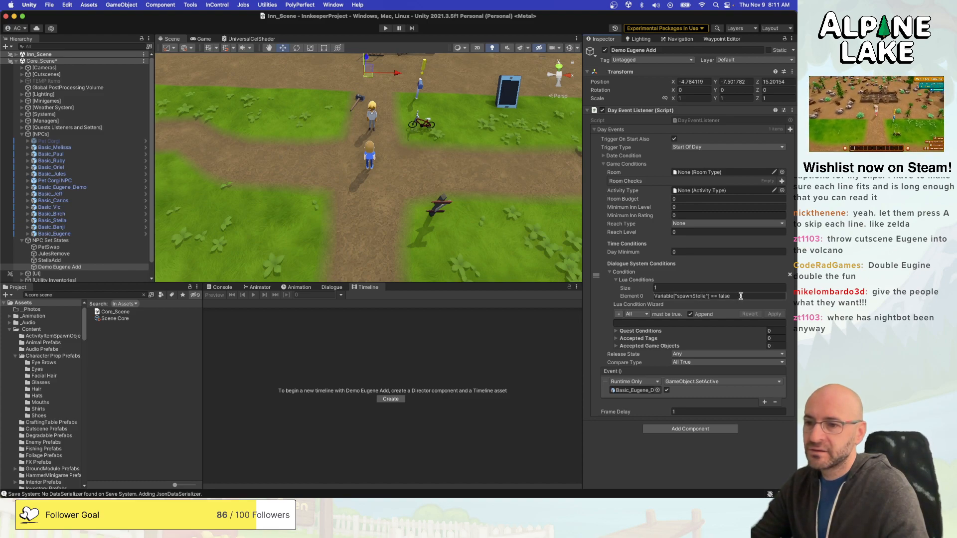
pyautogui.moveTo(741, 297); pyautogui.dragTo(633, 298)
pyautogui.click(668, 290)
pyautogui.doubleClick(668, 288)
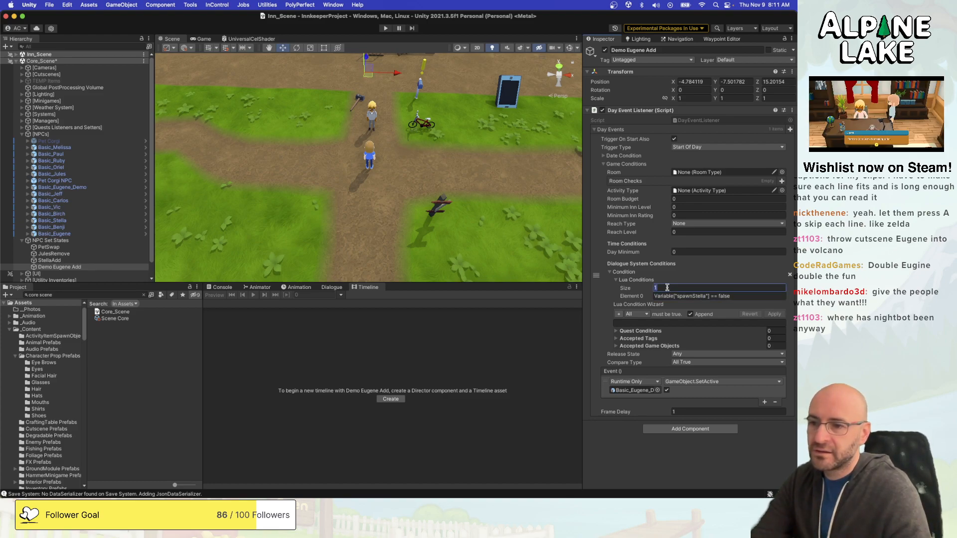
pyautogui.press('BackSpace')
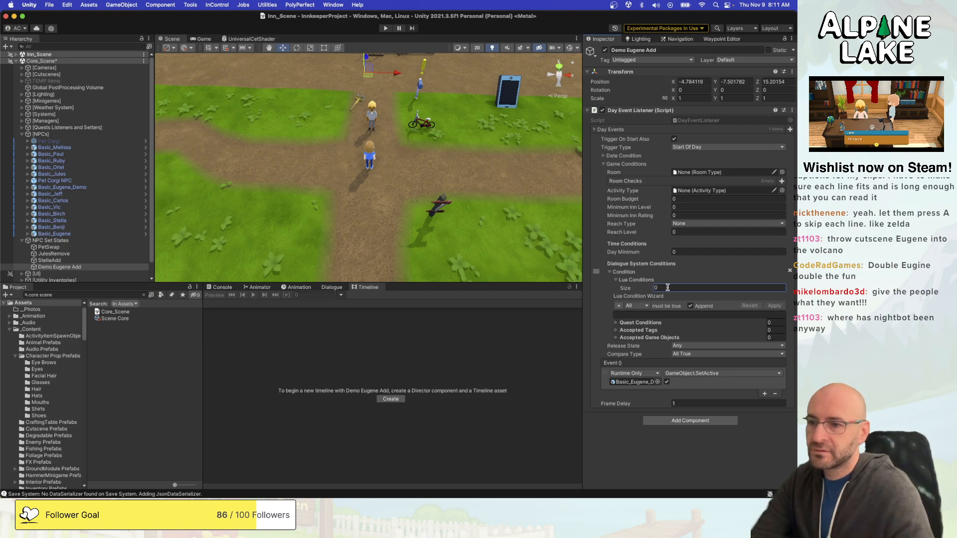
pyautogui.click(615, 280)
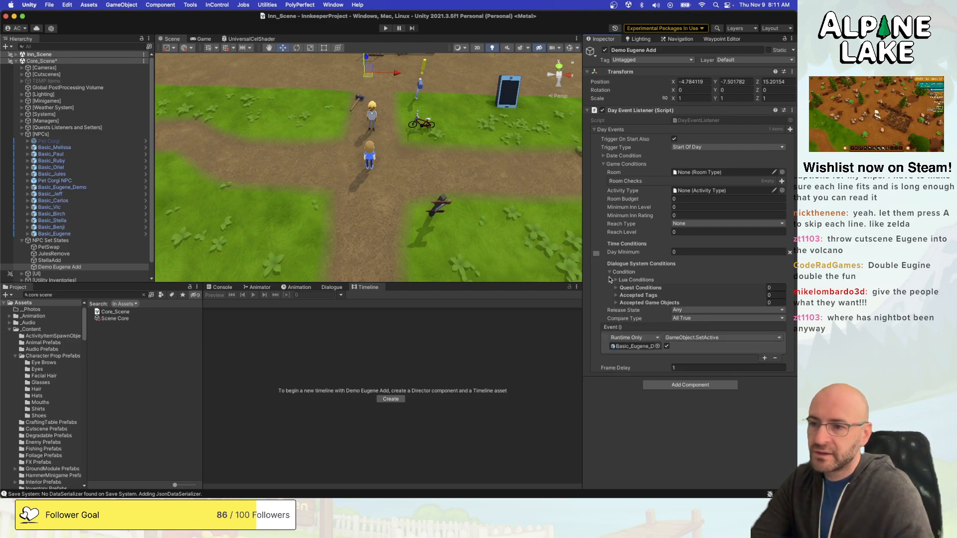
pyautogui.click(609, 274)
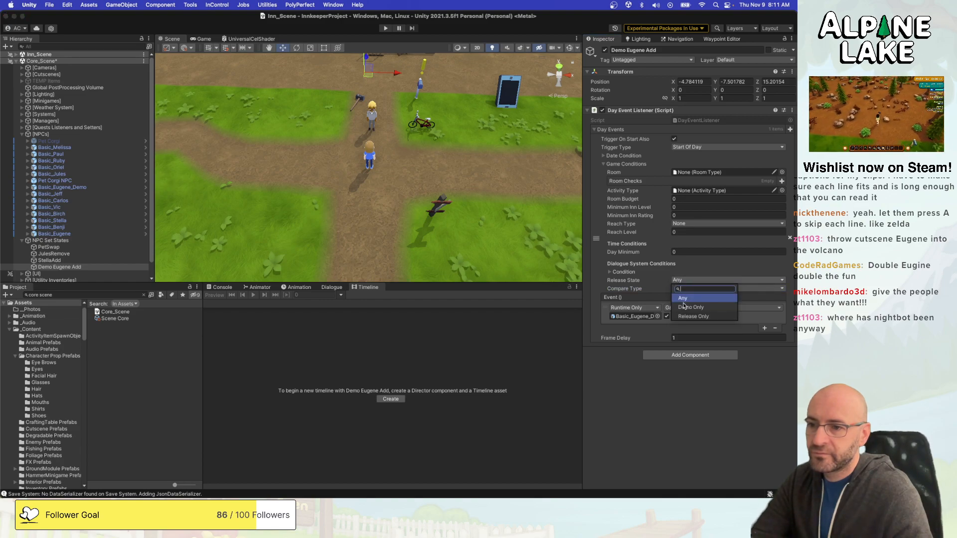
# Set the Release State in Demo Eugene Add's Game Conditions to Demo Only.
pyautogui.click(690, 308)
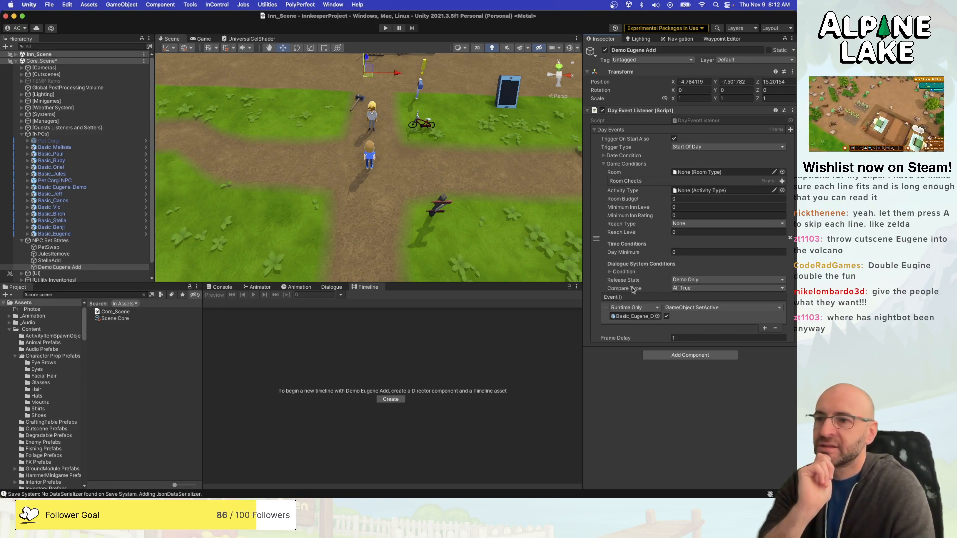
pyautogui.click(604, 165)
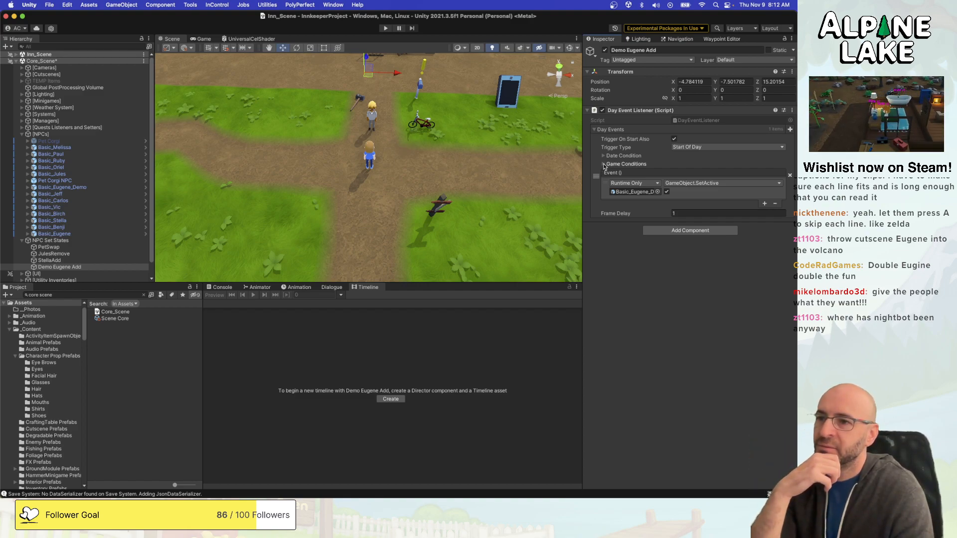
pyautogui.click(604, 165)
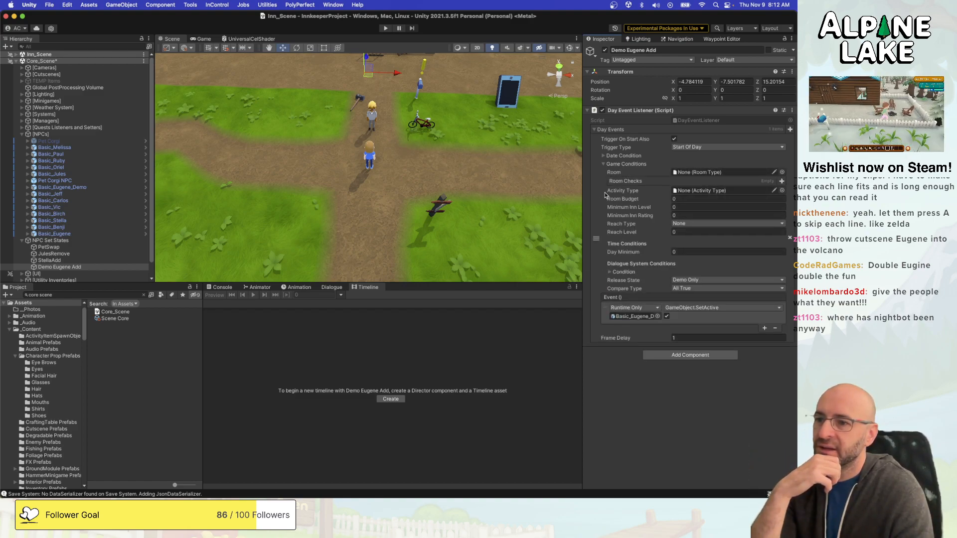
# Add one quest condition to Demo Eugene Add's dialogue system conditions, requiring Meet The Neighbors to be Active.
pyautogui.click(609, 272)
pyautogui.click(616, 288)
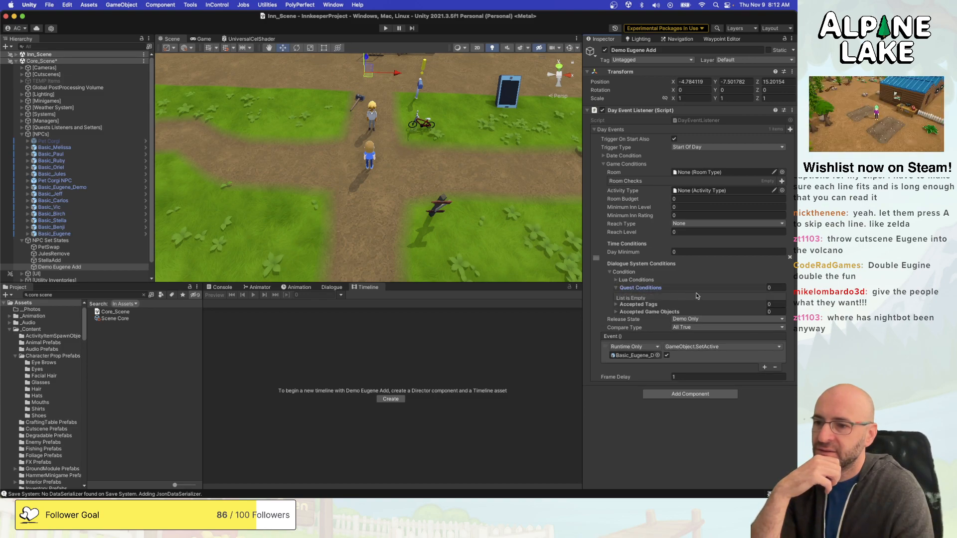
pyautogui.click(778, 288)
pyautogui.write('1')
pyautogui.press('Return')
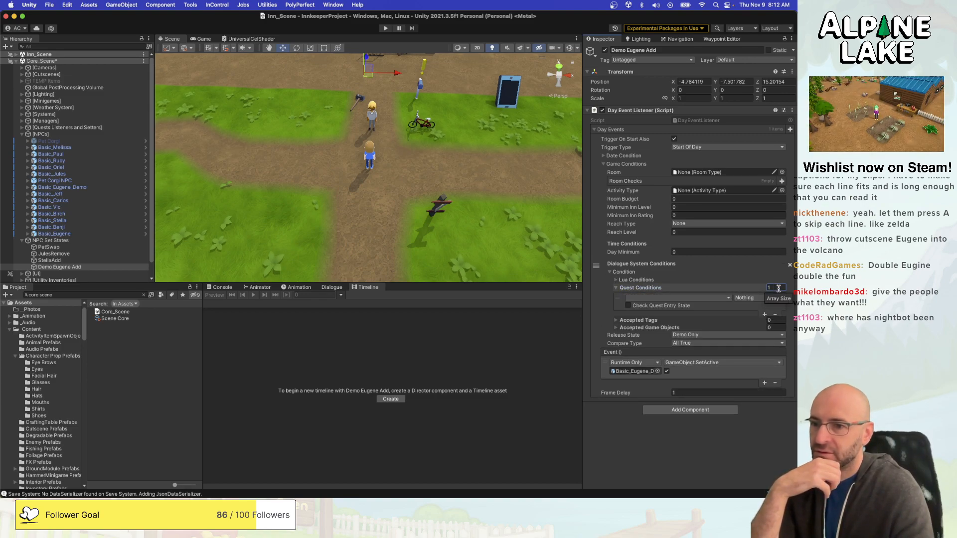
pyautogui.click(667, 298)
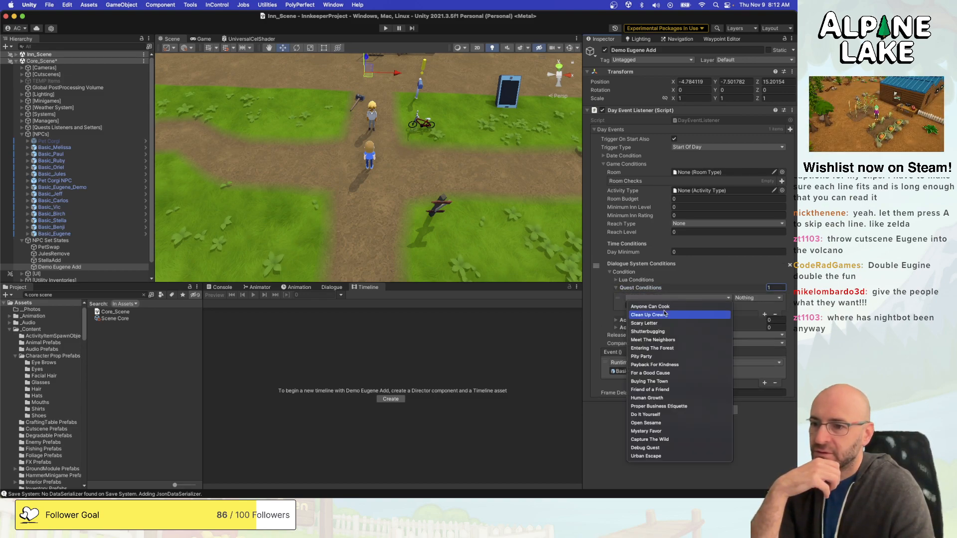
pyautogui.click(665, 341)
pyautogui.click(756, 298)
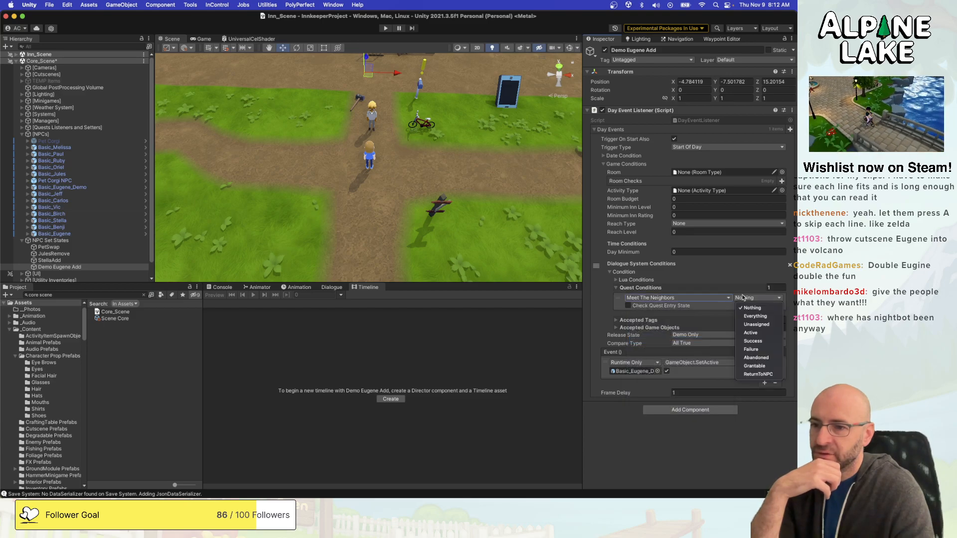
pyautogui.click(752, 333)
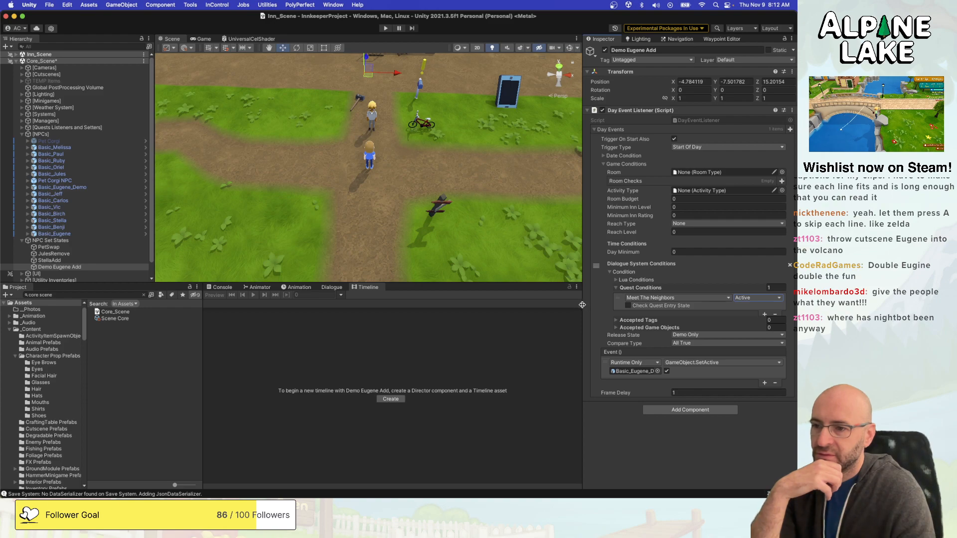
# Widen the Inspector and change the Meet The Neighbors condition's required state to Unassigned only.
pyautogui.moveTo(583, 305); pyautogui.dragTo(542, 305)
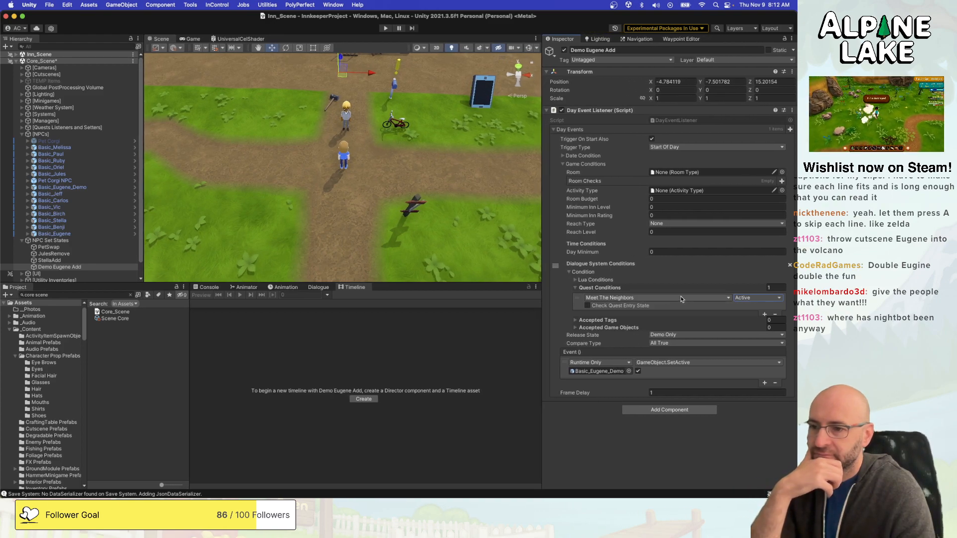
pyautogui.click(747, 300)
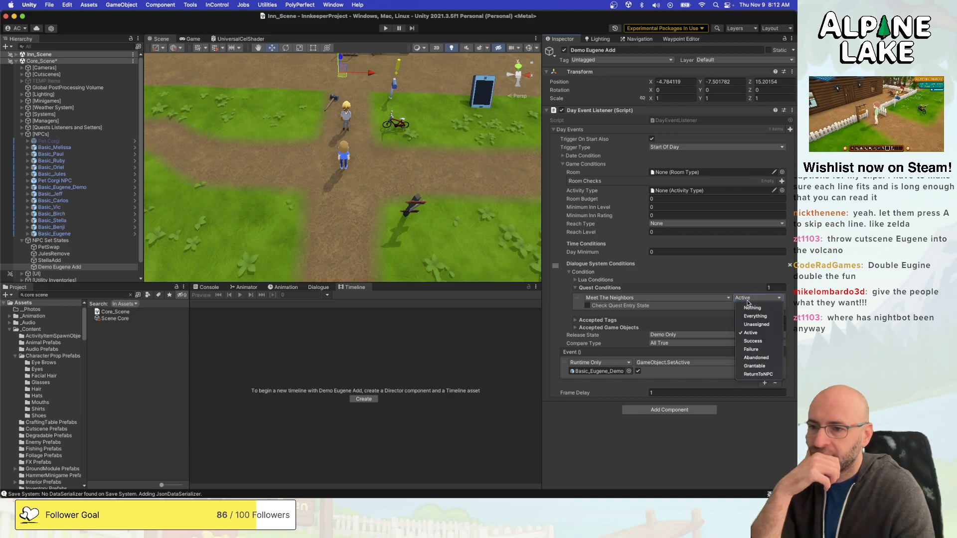
pyautogui.click(756, 329)
pyautogui.click(751, 298)
pyautogui.click(751, 324)
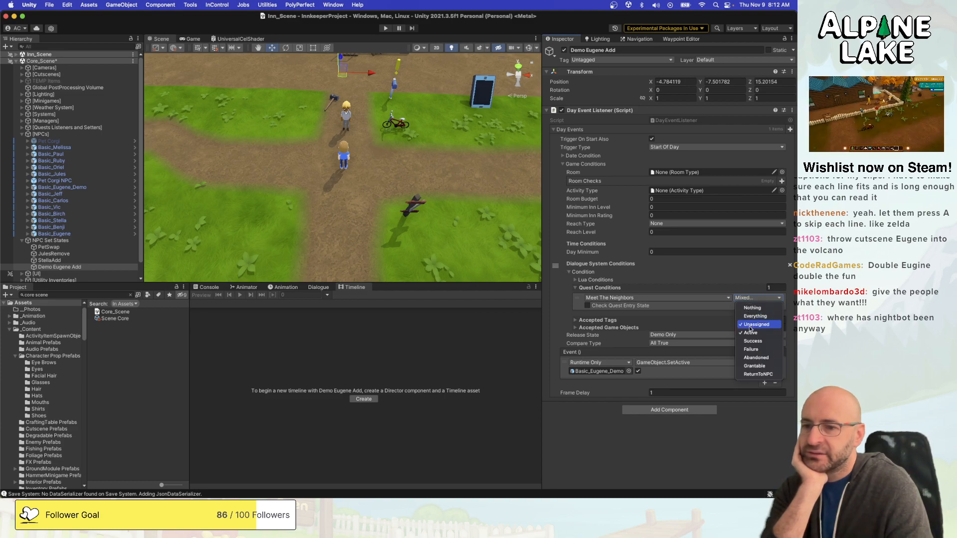
pyautogui.click(751, 333)
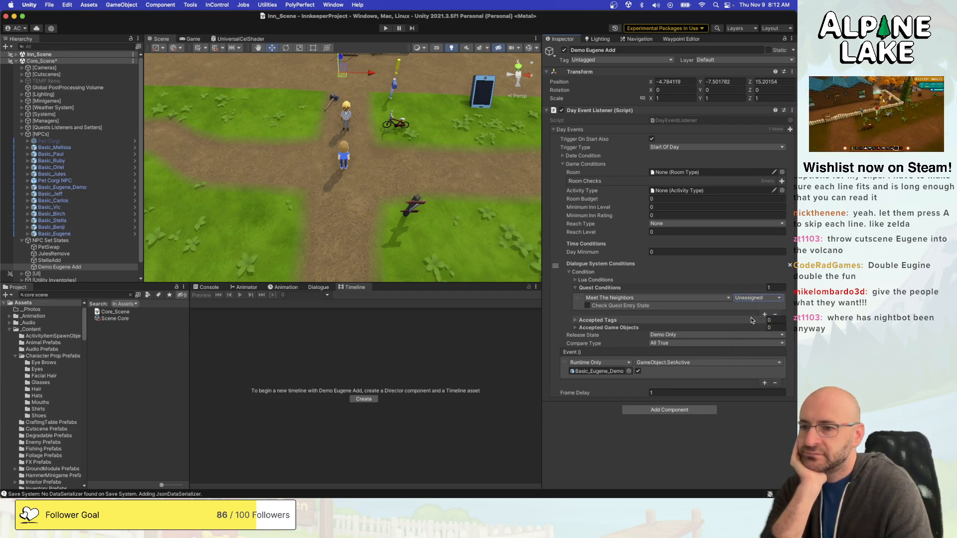
# Look up the Meet The Neighbors quest in the dialogue database to examine its state and entries.
pyautogui.click(111, 295)
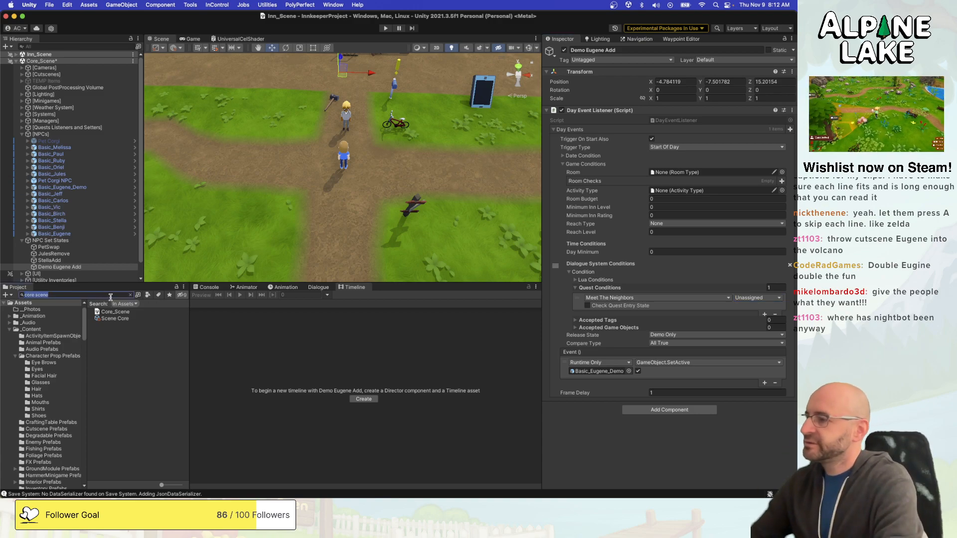
pyautogui.click(312, 287)
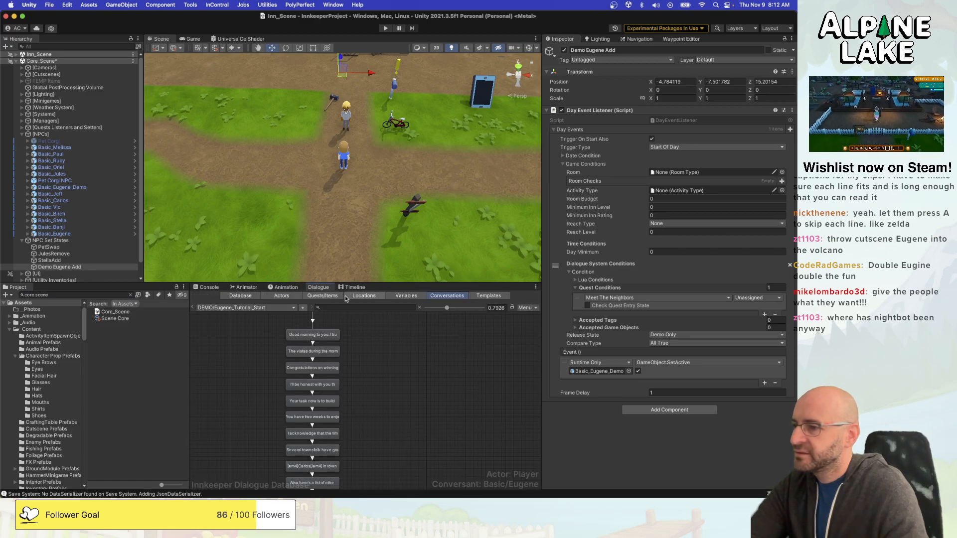
pyautogui.click(327, 298)
pyautogui.click(244, 364)
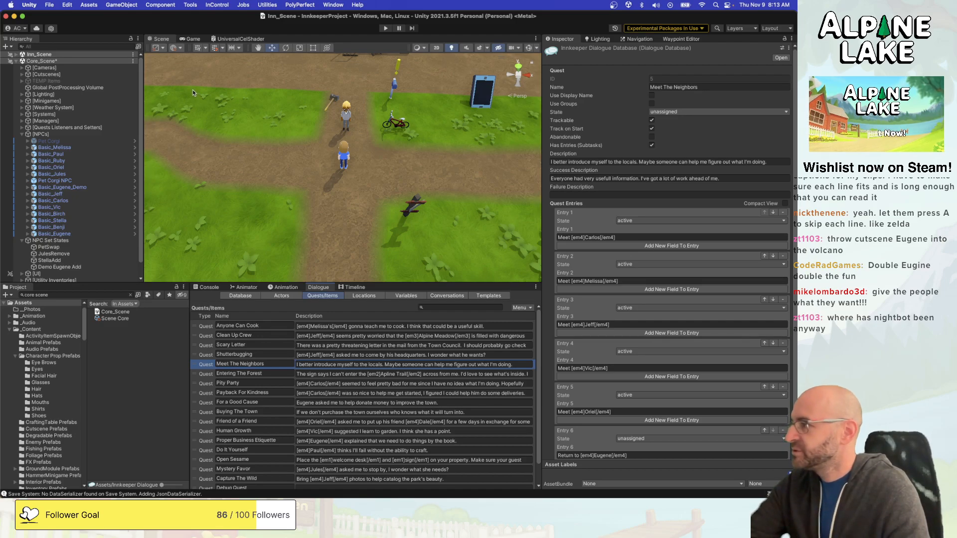
# Remove the NPC Schedule component from Basic_Eugene_Demo.
pyautogui.click(108, 187)
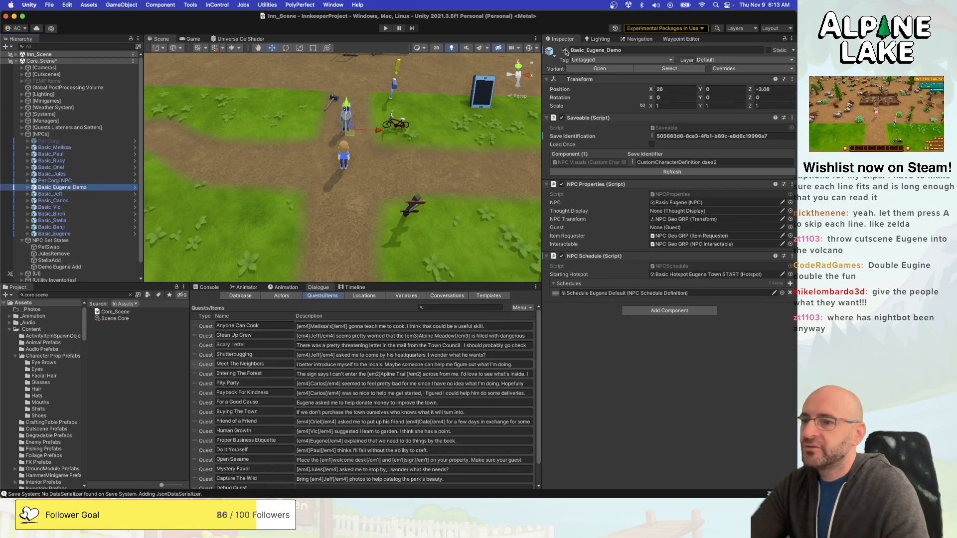
pyautogui.rightClick(623, 258)
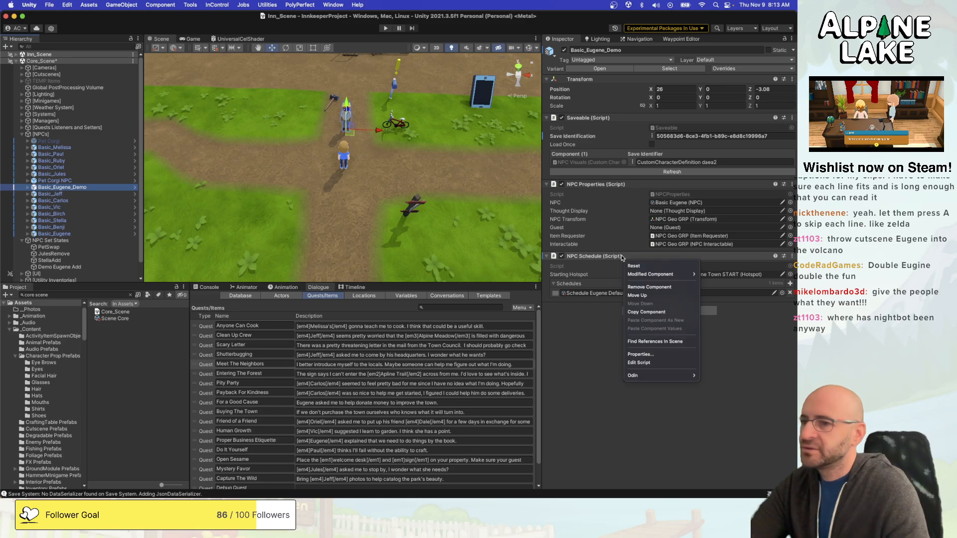
pyautogui.click(660, 288)
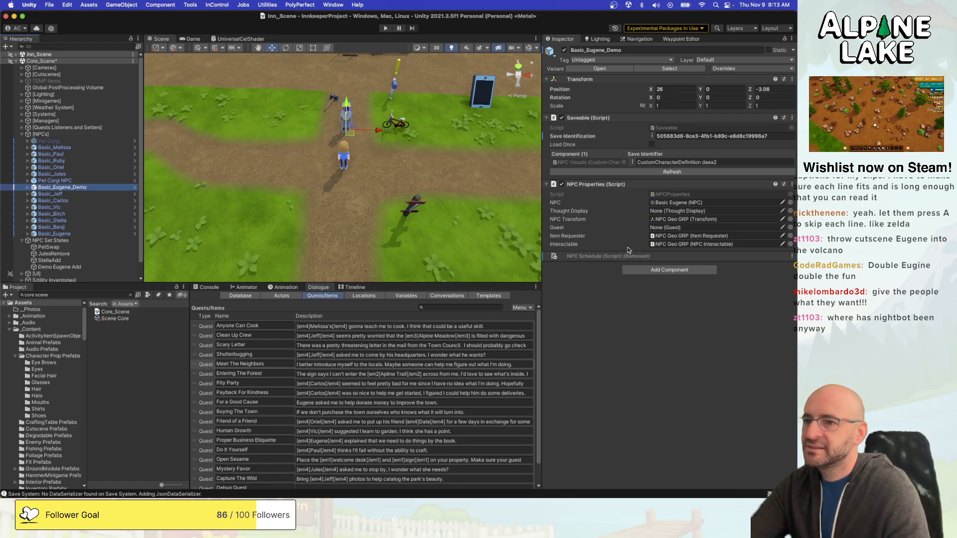
pyautogui.click(82, 182)
pyautogui.click(82, 188)
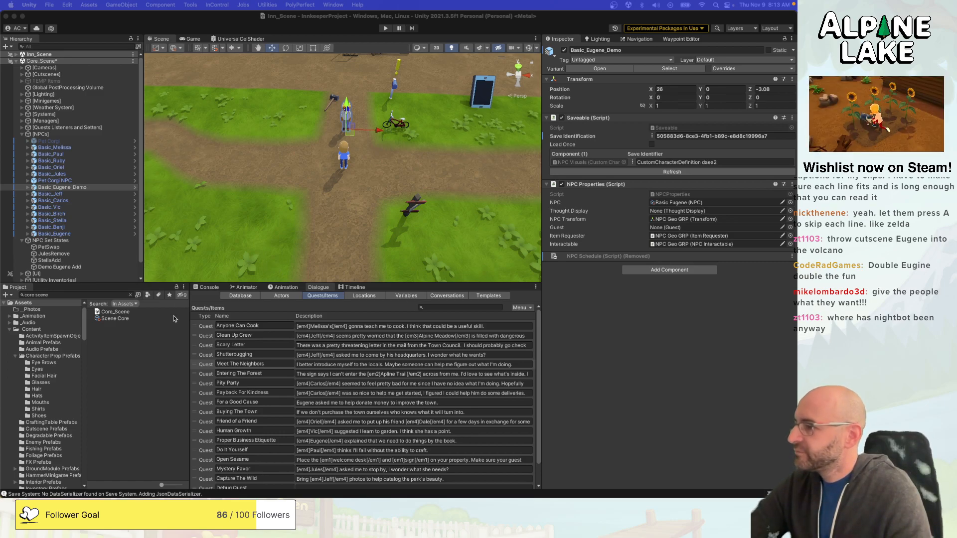
pyautogui.click(164, 340)
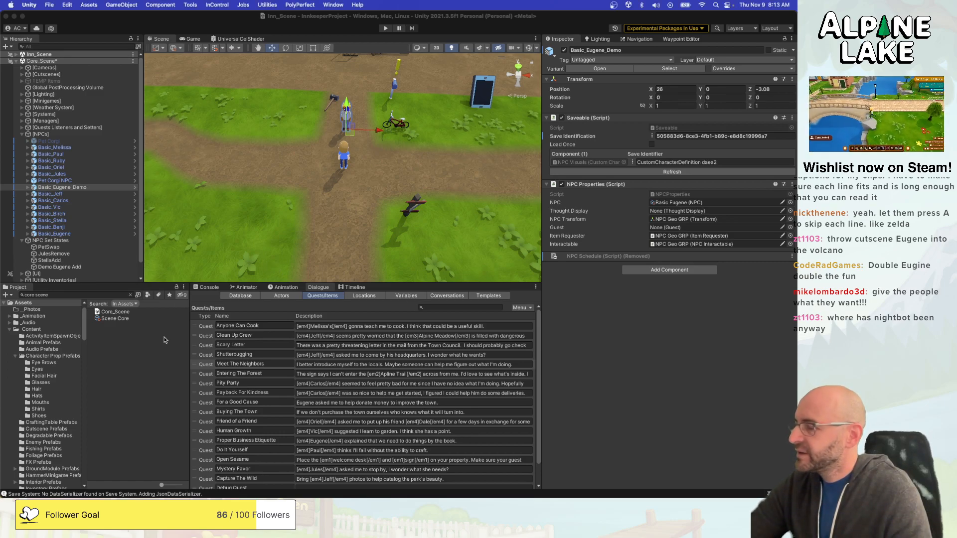
pyautogui.click(72, 187)
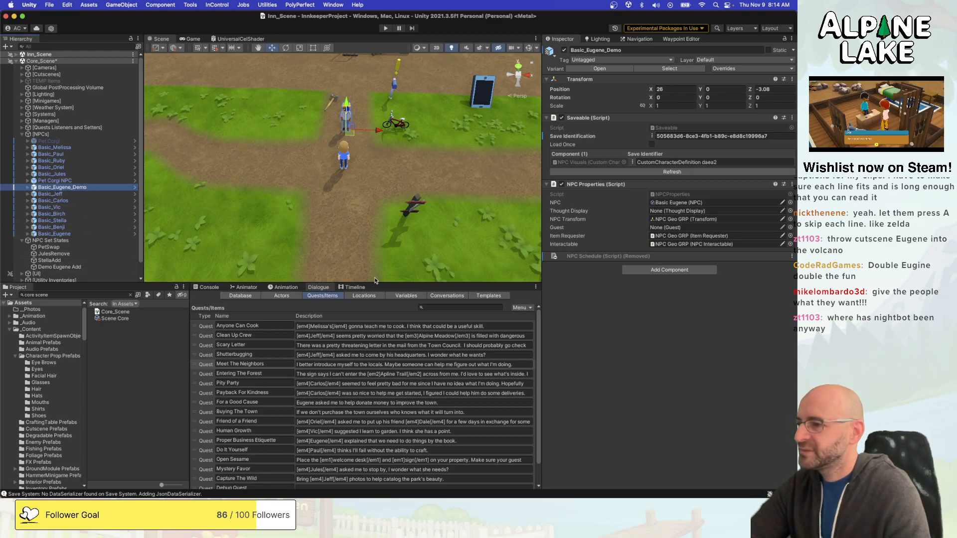
# Bring up the Timeline and deactivate Basic_Eugene_Demo in the [NPCs] group.
pyautogui.click(363, 287)
pyautogui.click(59, 181)
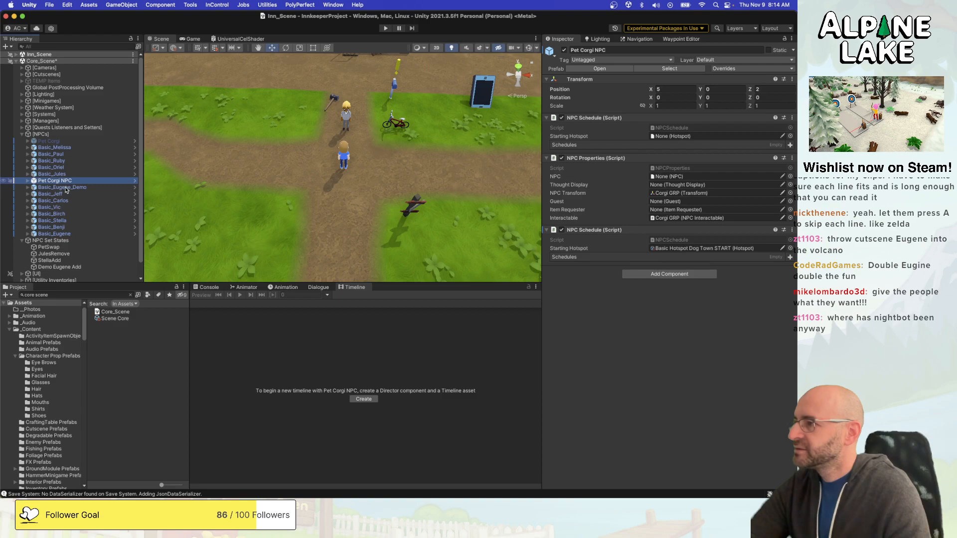
pyautogui.click(66, 188)
pyautogui.click(565, 51)
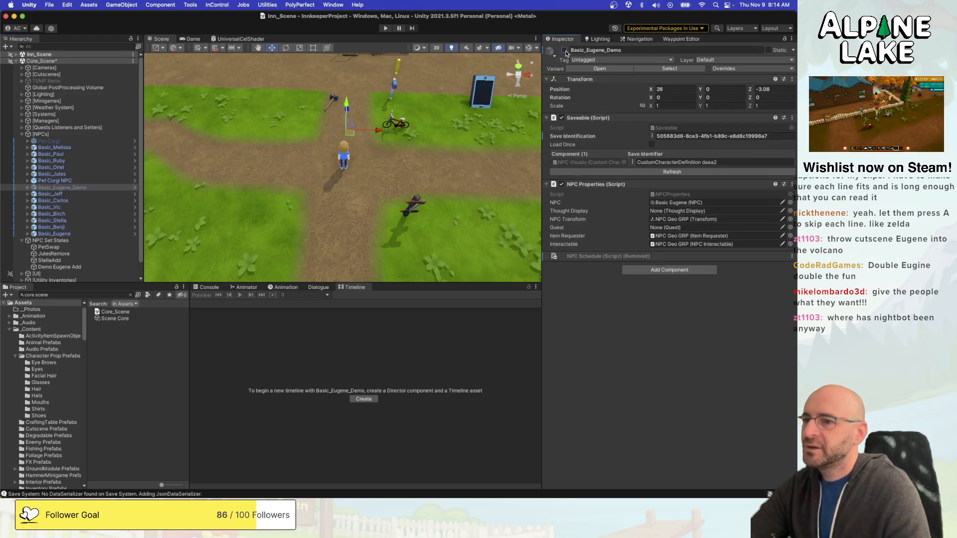
# Check the quest condition on Demo Eugene Add and bring up the quest list in the dialogue database.
pyautogui.click(59, 267)
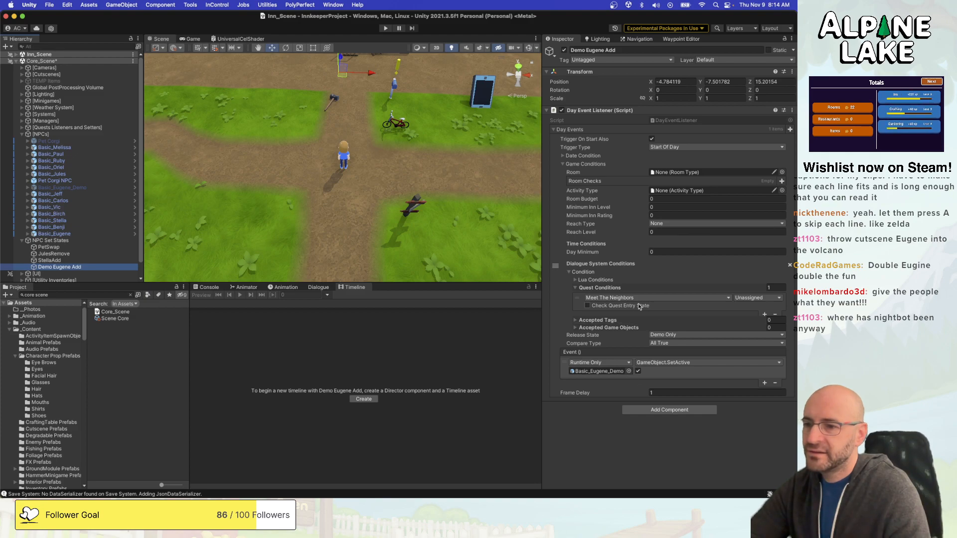
pyautogui.click(577, 289)
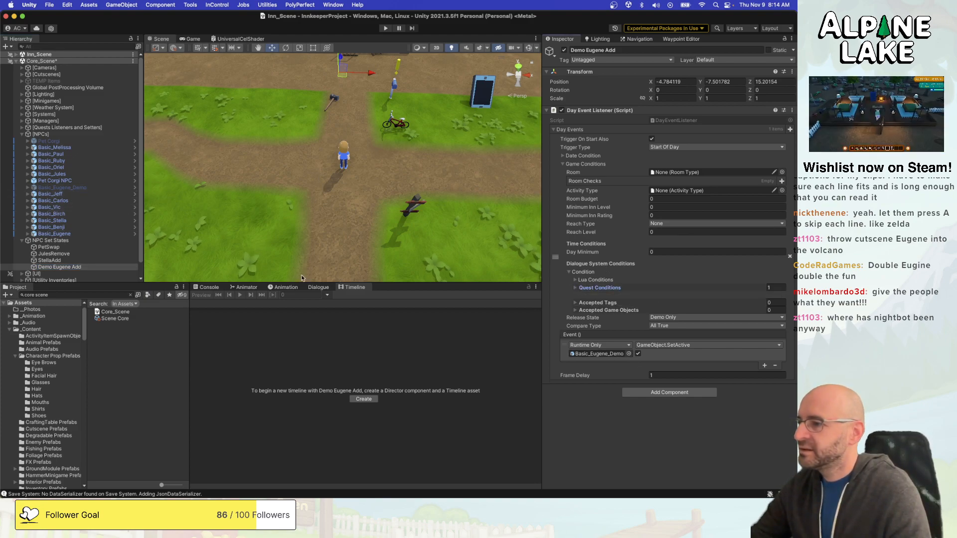
pyautogui.click(312, 288)
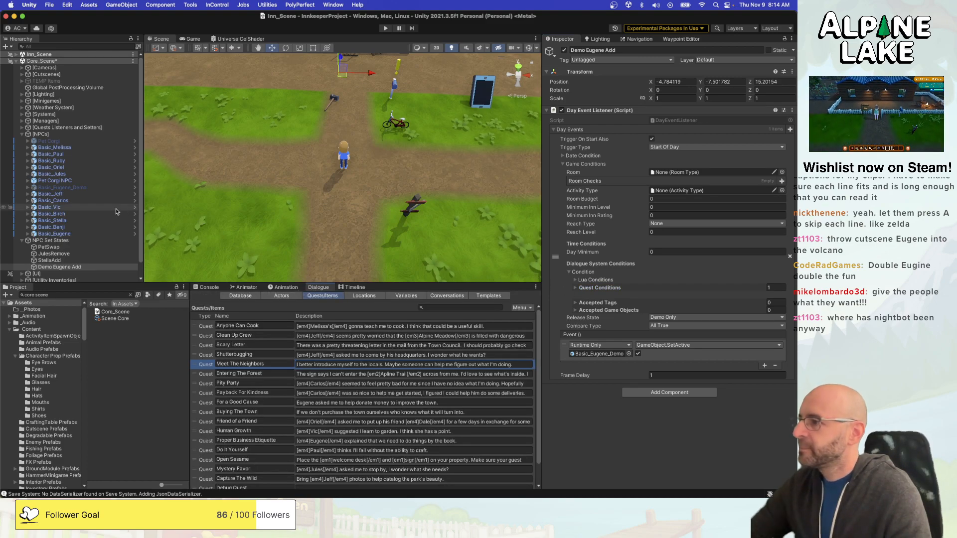
# Set the Dialogue System Trigger conversation on Basic_Eugene_Demo's NPC Geo GRP to DEMO/Eugene_Tutorial_Start.
pyautogui.click(100, 188)
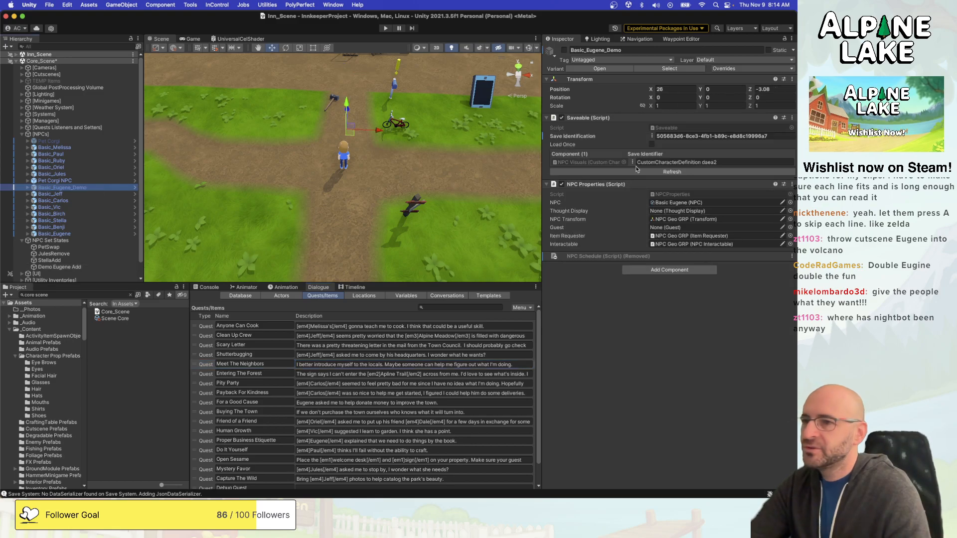
pyautogui.press('Right')
pyautogui.press('Right')
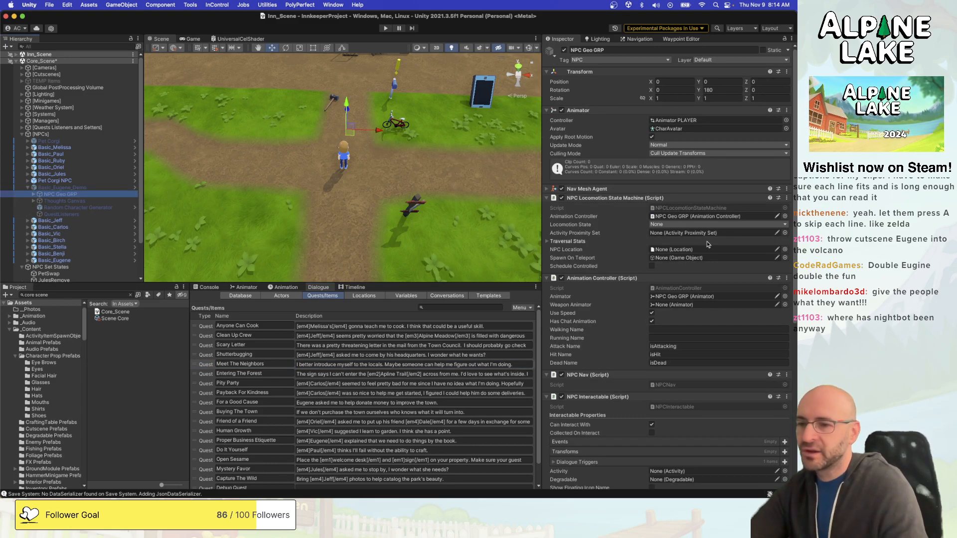
pyautogui.scroll(-10, 656, 315)
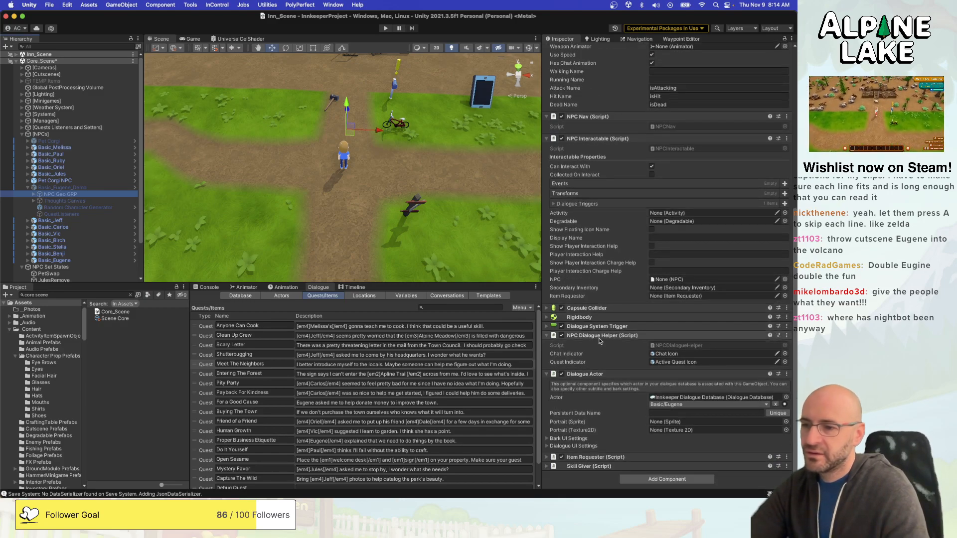
pyautogui.click(598, 326)
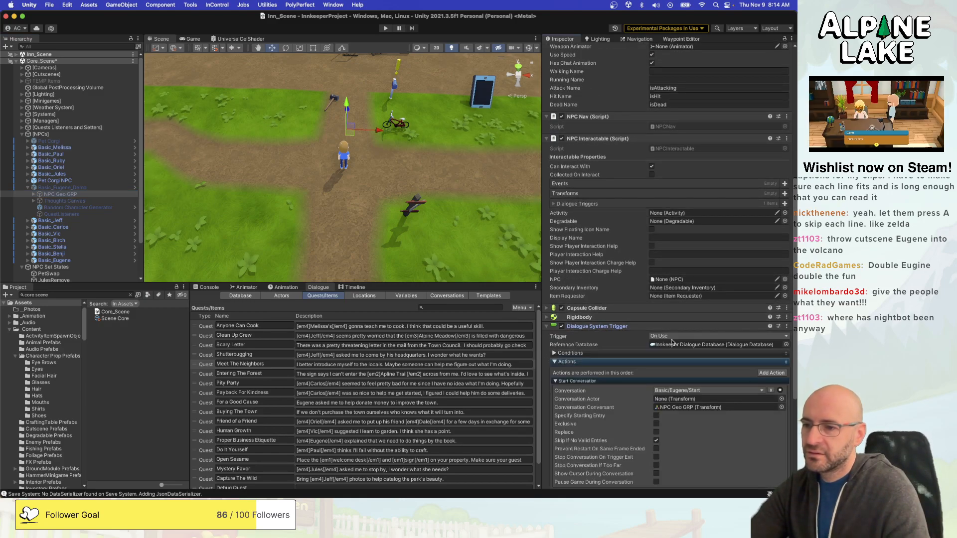
pyautogui.click(673, 362)
pyautogui.scroll(-1, 674, 365)
pyautogui.click(677, 372)
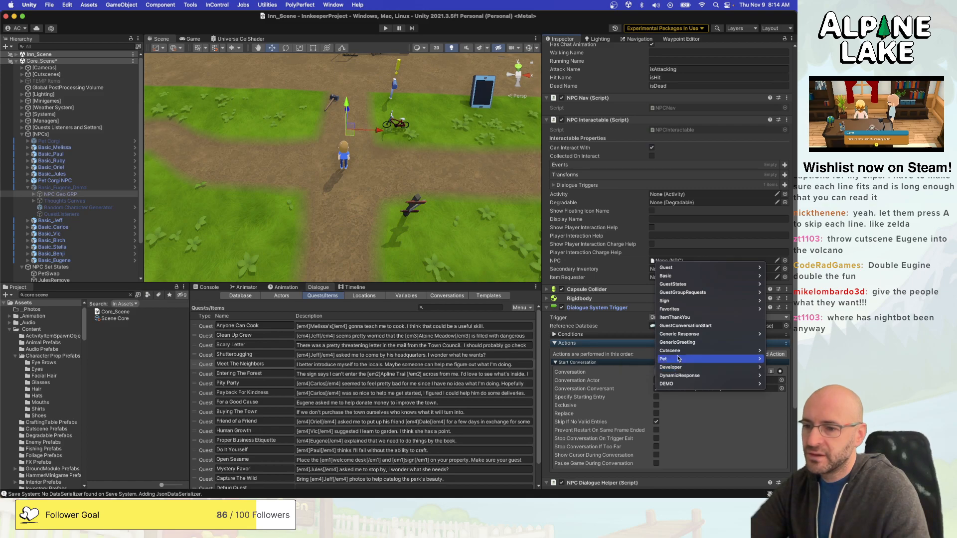
pyautogui.moveTo(674, 305)
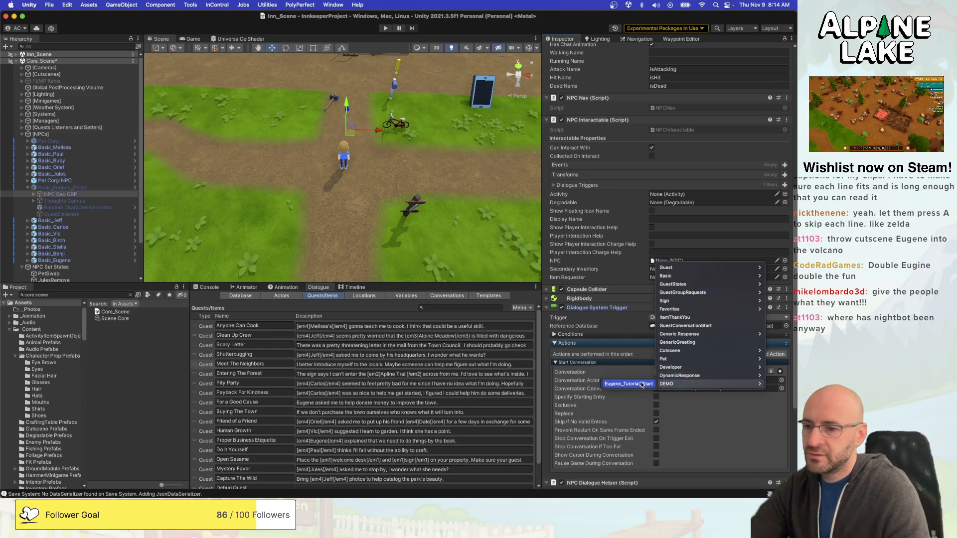
pyautogui.click(642, 385)
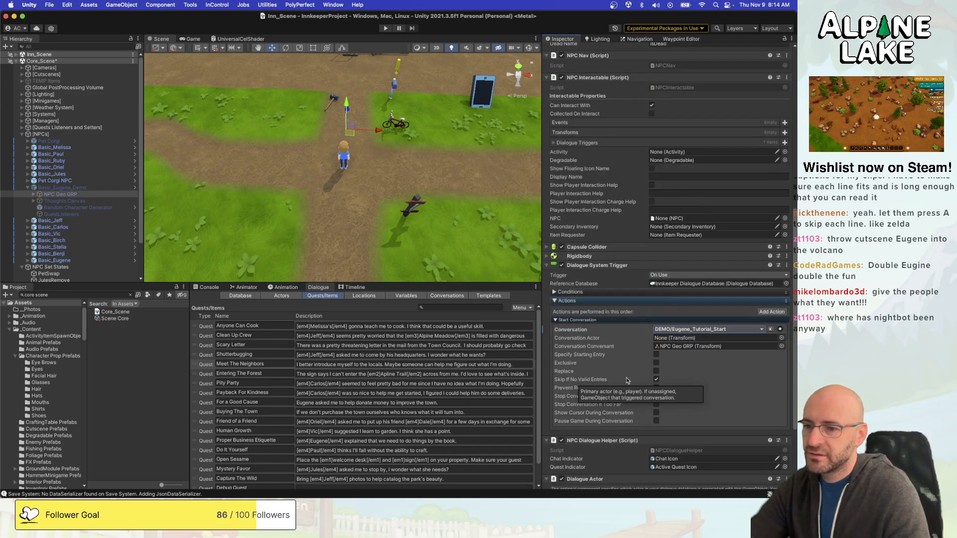
pyautogui.scroll(-5, 639, 383)
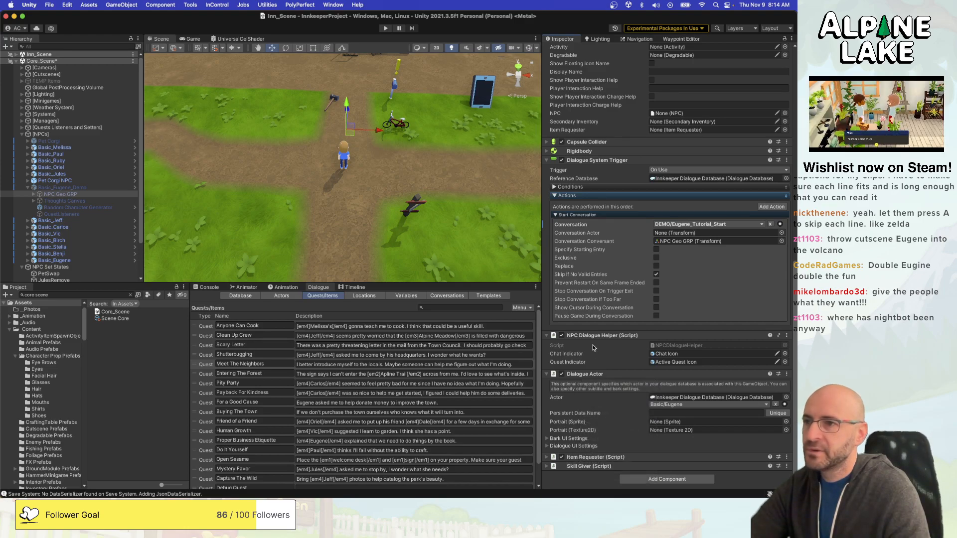
pyautogui.scroll(10, 588, 309)
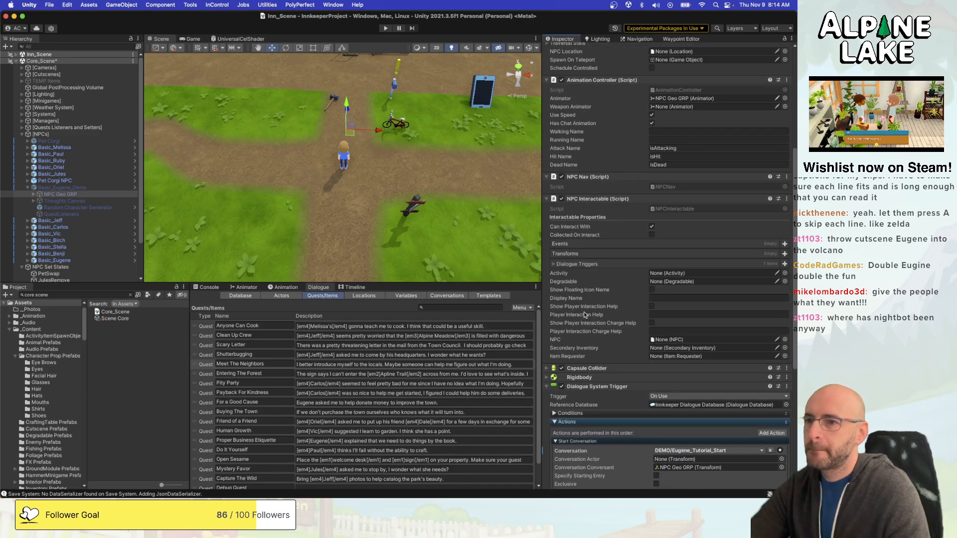
# Review the date conditions, game conditions and SetActive event in Demo Eugene Add's Day Event Listener.
pyautogui.click(86, 188)
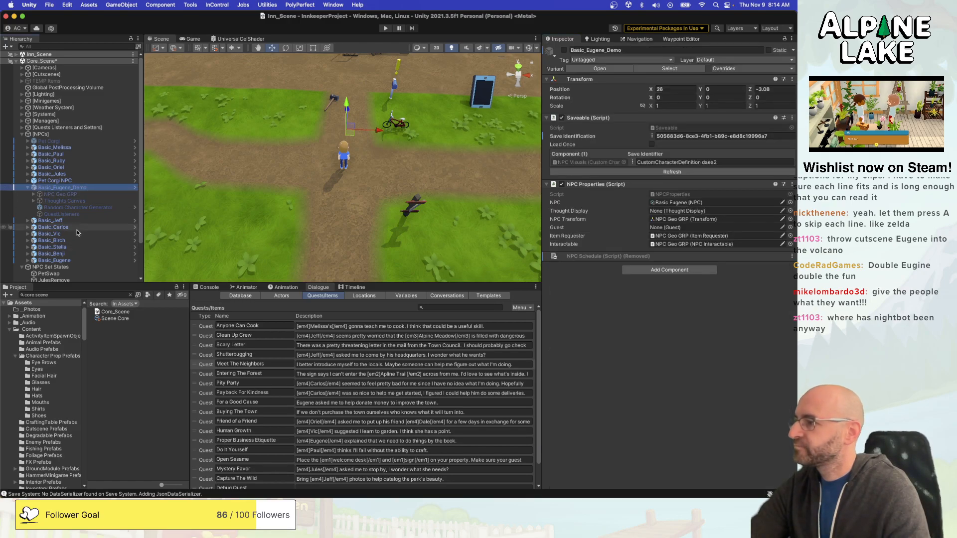
pyautogui.scroll(-2, 77, 239)
pyautogui.click(75, 274)
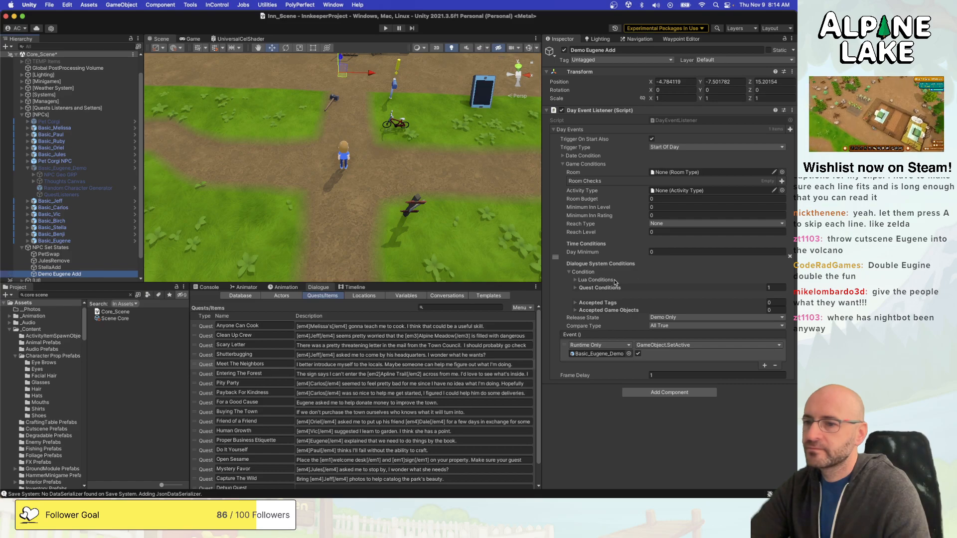
pyautogui.click(568, 273)
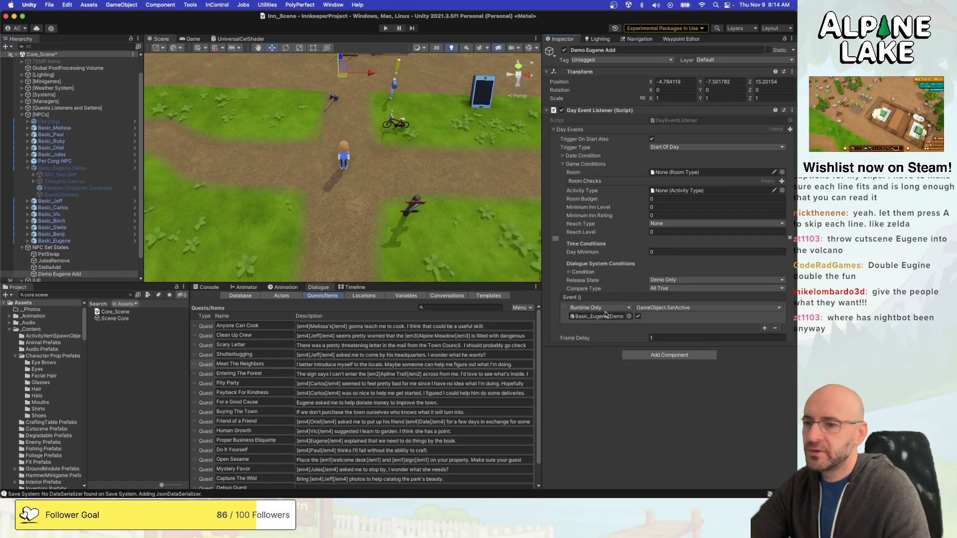
pyautogui.click(639, 316)
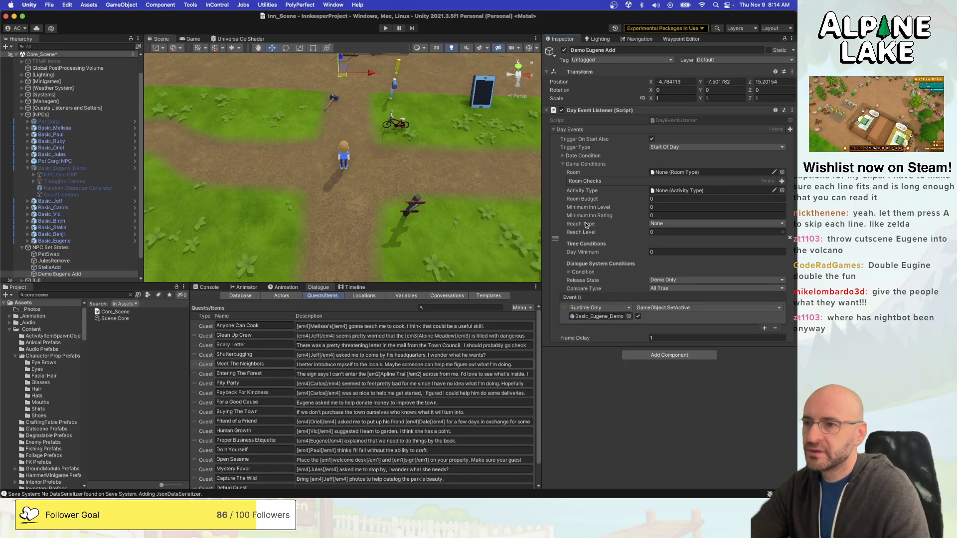
pyautogui.click(564, 165)
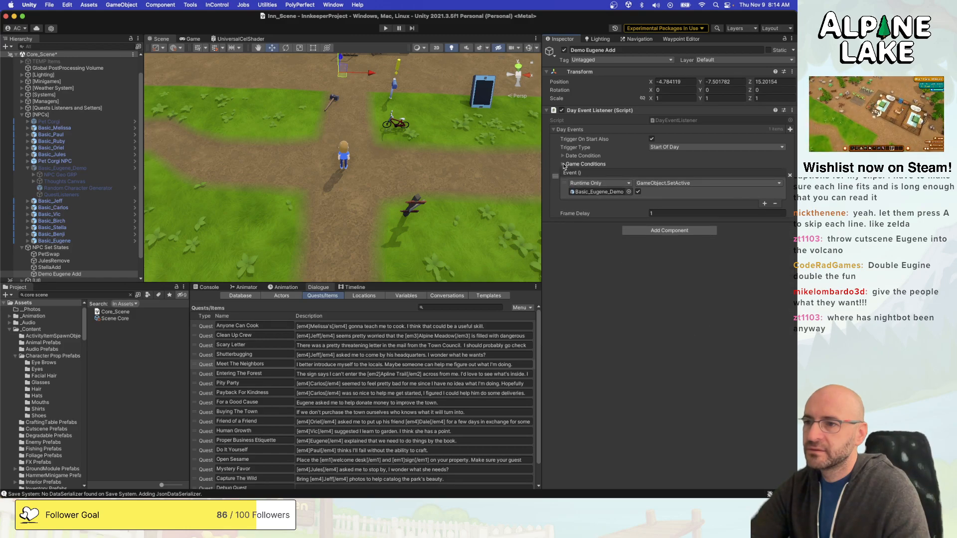
pyautogui.click(564, 165)
pyautogui.click(563, 156)
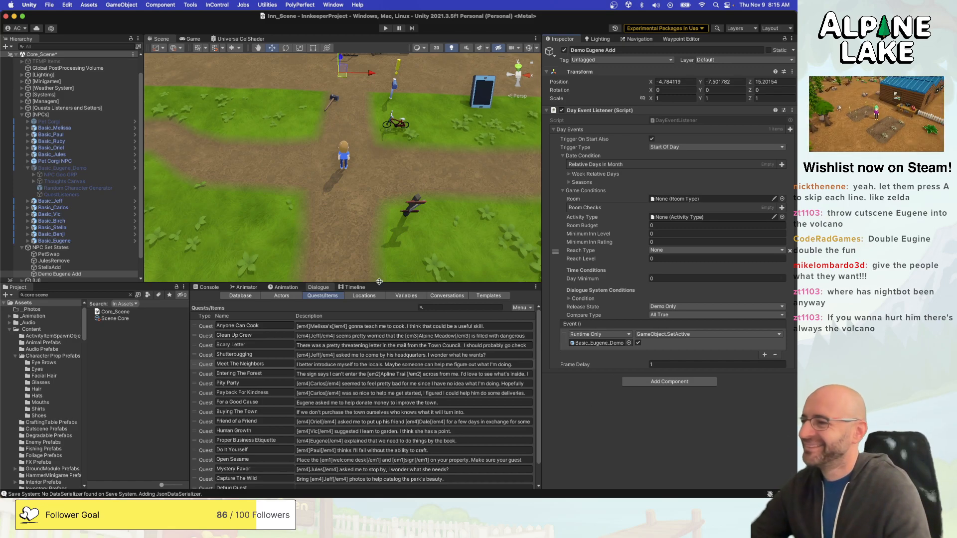
# Select Basic_Eugene_Demo and run the game to check whether he spawns, ending with play mode stopped.
pyautogui.click(83, 169)
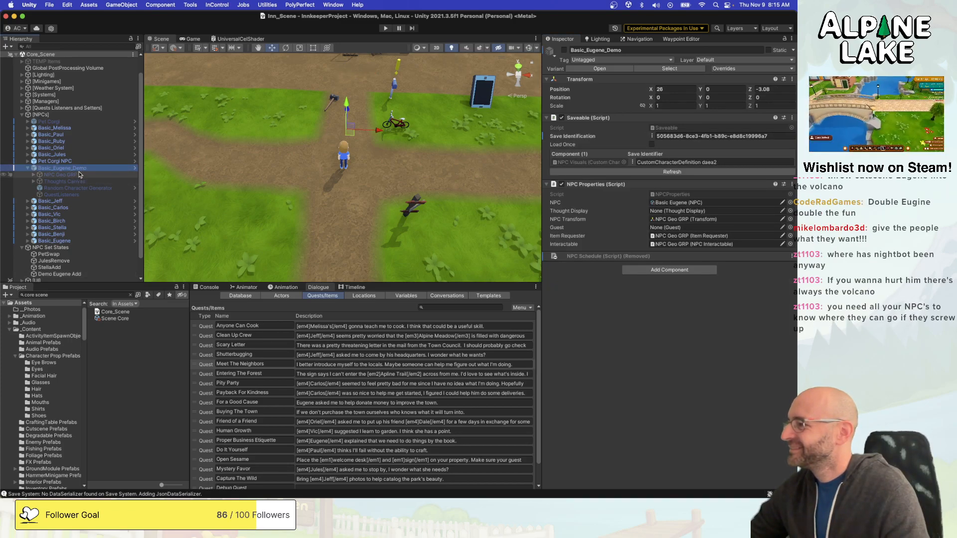
pyautogui.moveTo(299, 162)
pyautogui.mouseDown(button='right')
pyautogui.moveTo(298, 35)
pyautogui.moveTo(170, 36)
pyautogui.moveTo(360, 17)
pyautogui.moveTo(211, 60)
pyautogui.moveTo(300, 150)
pyautogui.mouseUp(button='right')
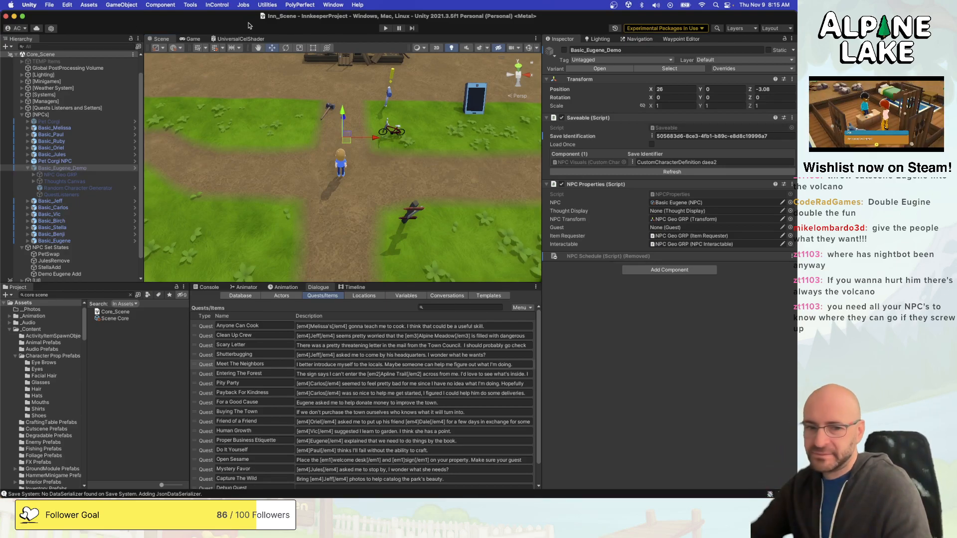
pyautogui.click(382, 33)
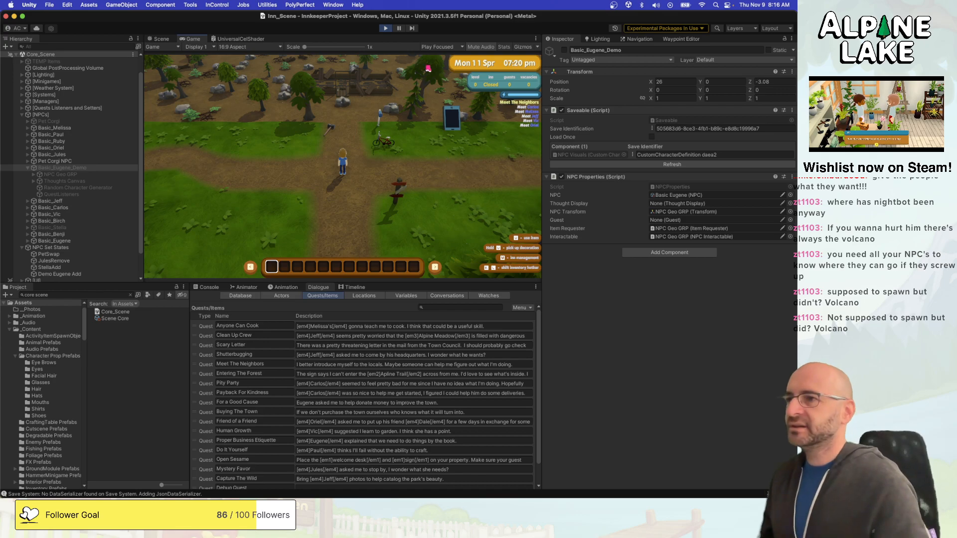
pyautogui.click(385, 29)
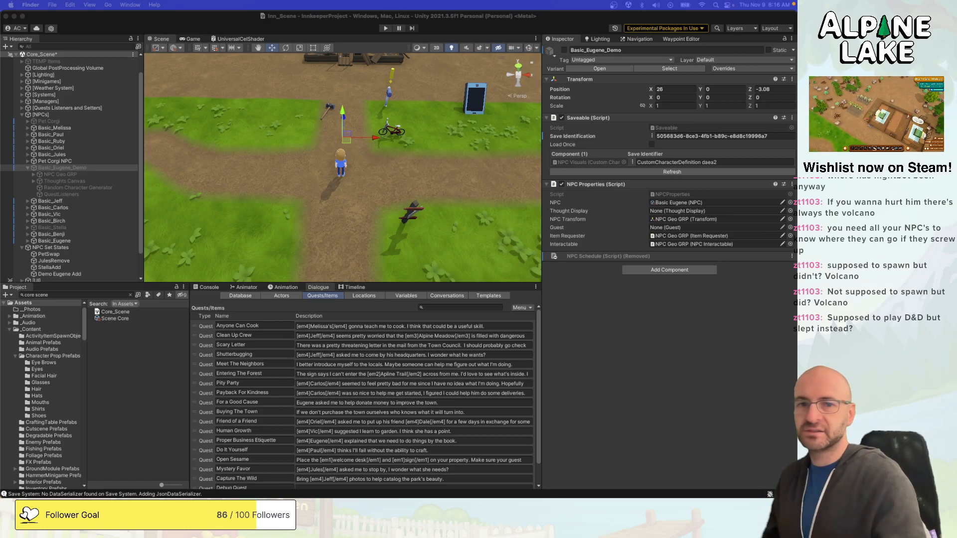
# Run the game again, dismiss the Moving! tutorial, walk to Eugene and start his conversation, ending with play mode stopped.
pyautogui.click(384, 29)
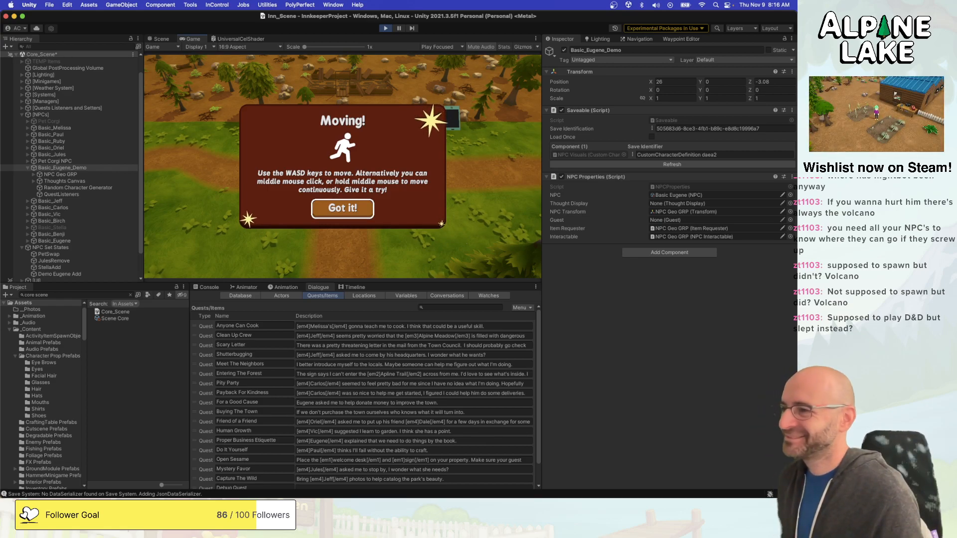
pyautogui.click(346, 202)
pyautogui.press('w')
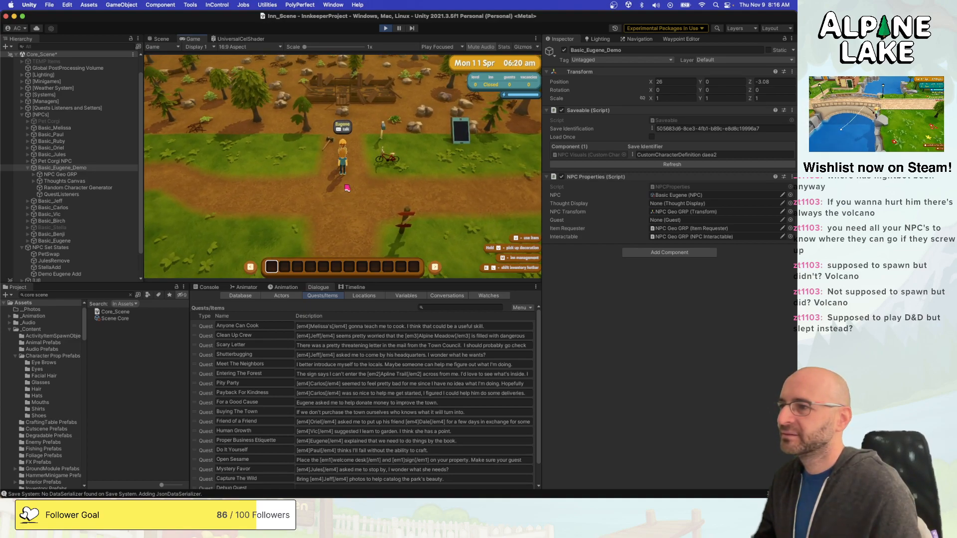
pyautogui.press('s')
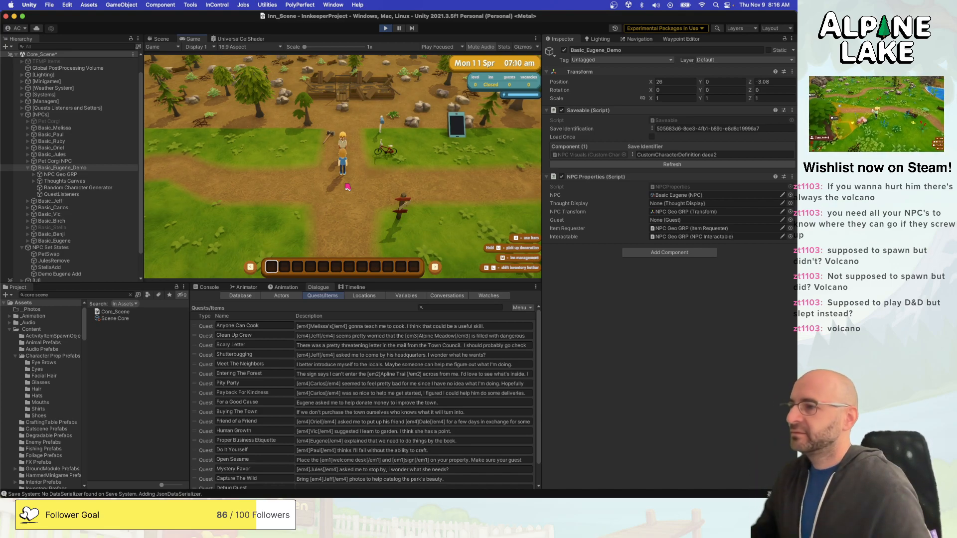
pyautogui.press('space')
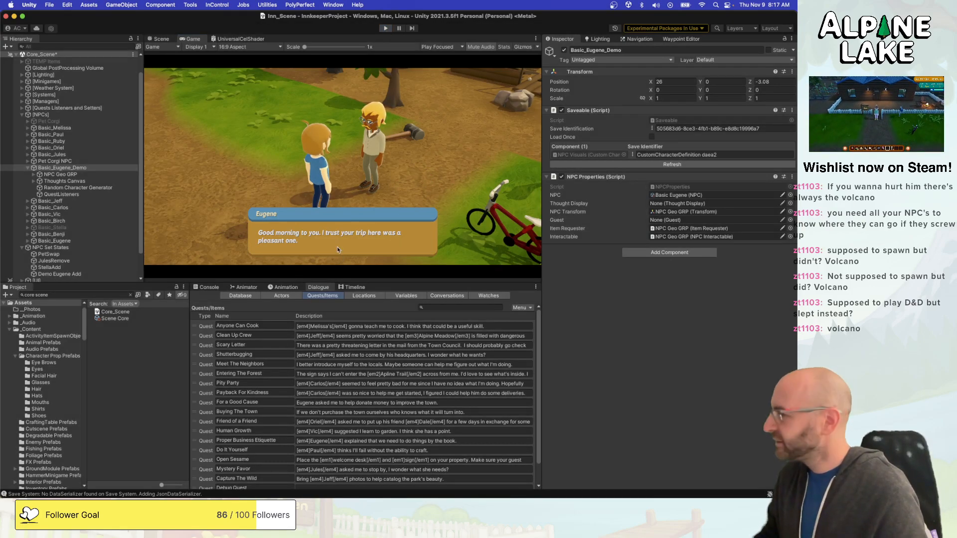
pyautogui.press('super+p')
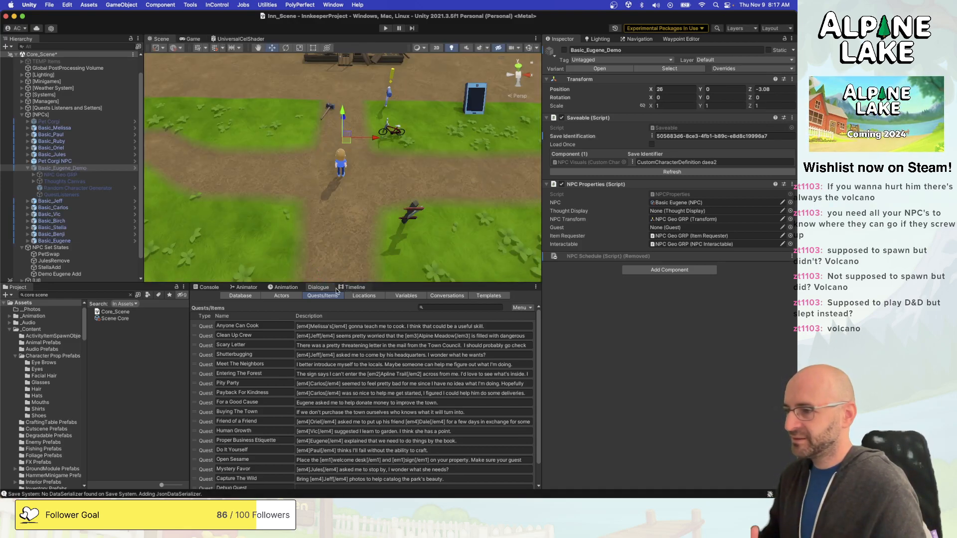
# Open the DEMO/Eugene_Tutorial_Start conversation in the dialogue database and inspect its conversation properties.
pyautogui.click(447, 296)
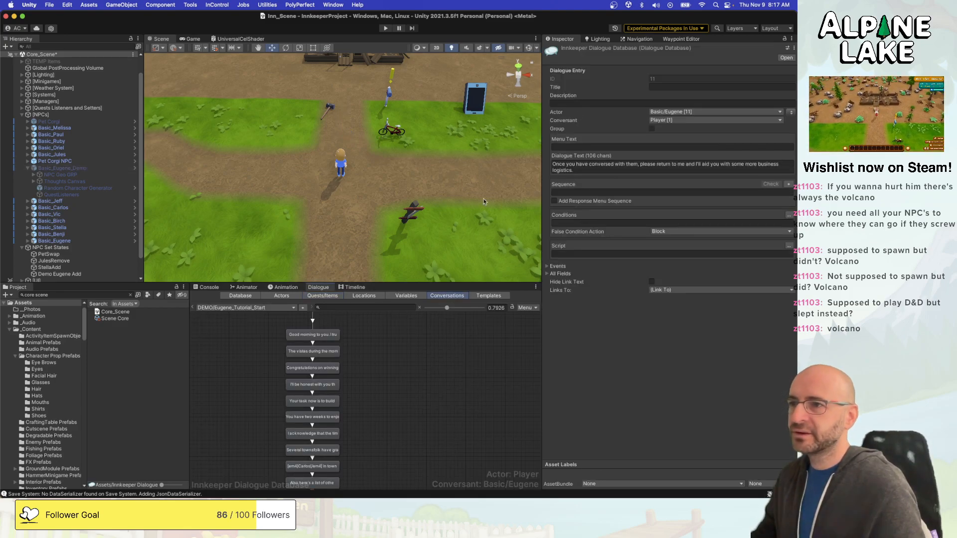
pyautogui.click(463, 347)
pyautogui.click(552, 146)
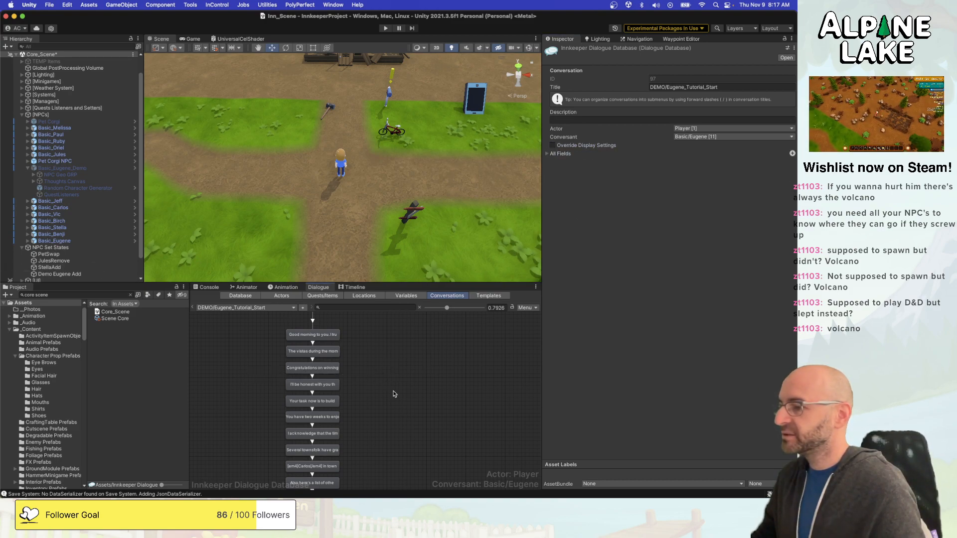
pyautogui.scroll(-1, 390, 365)
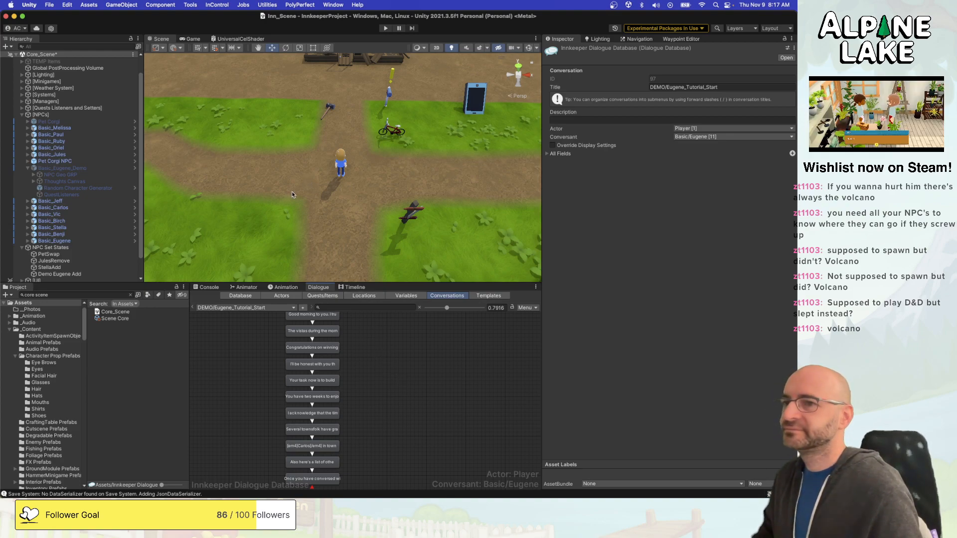
# Add a scene-independent event to the final "Once you have conversed" dialogue entry, targeting the Meet The Neighbors active asset.
pyautogui.click(28, 168)
pyautogui.scroll(-3, 344, 394)
pyautogui.click(337, 399)
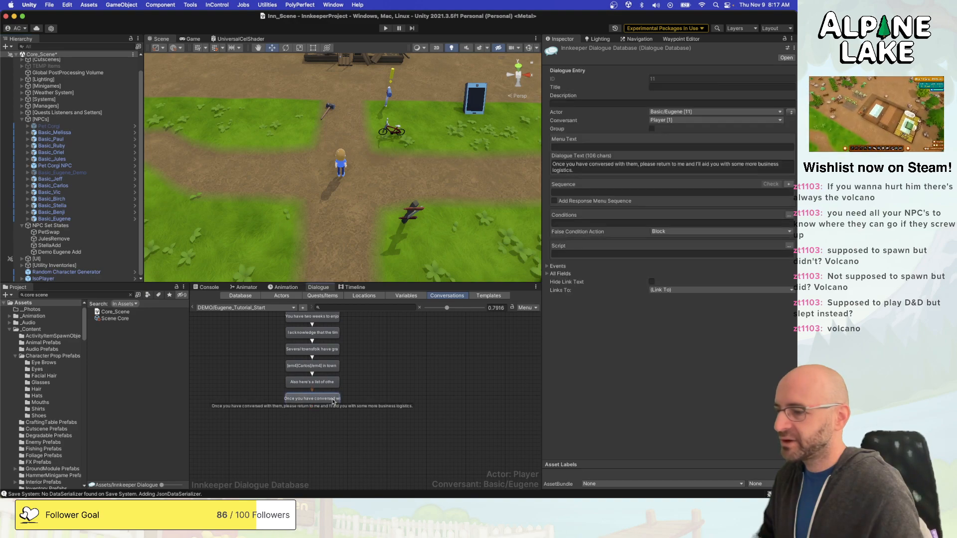
pyautogui.click(550, 267)
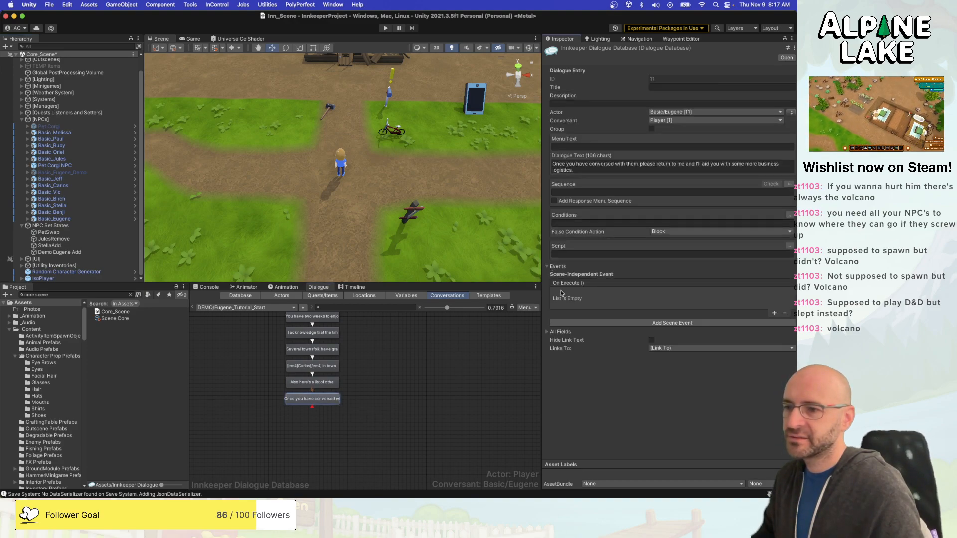
pyautogui.click(776, 314)
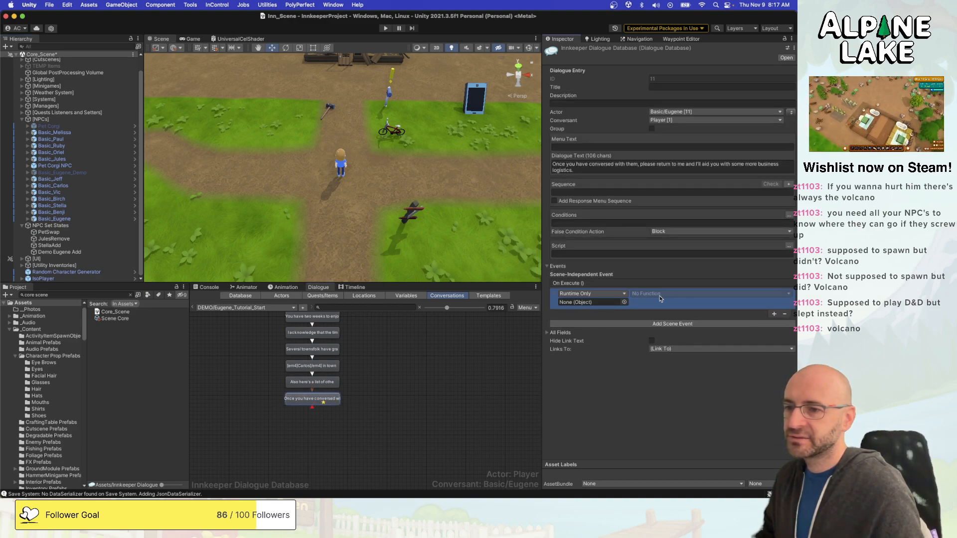
pyautogui.click(628, 304)
pyautogui.write('m')
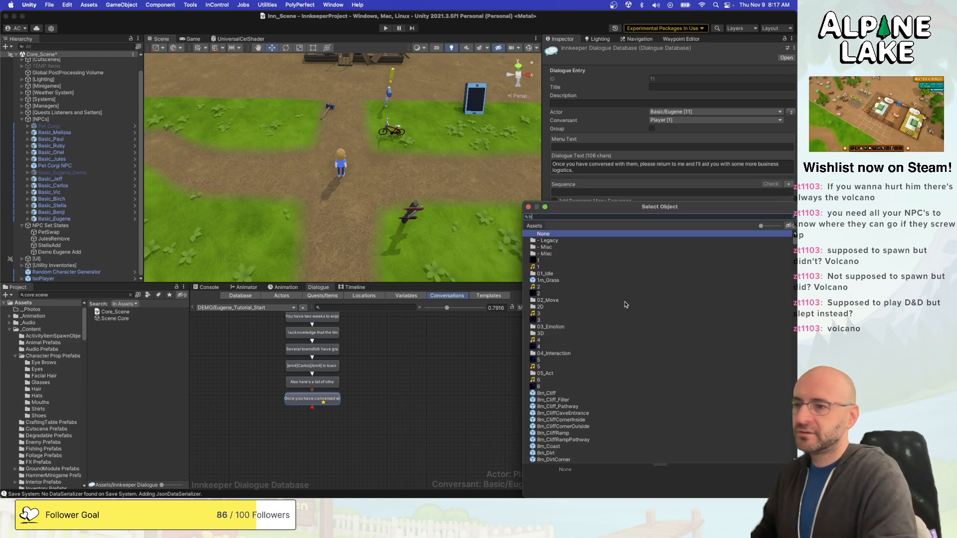
pyautogui.write('eet the neigh')
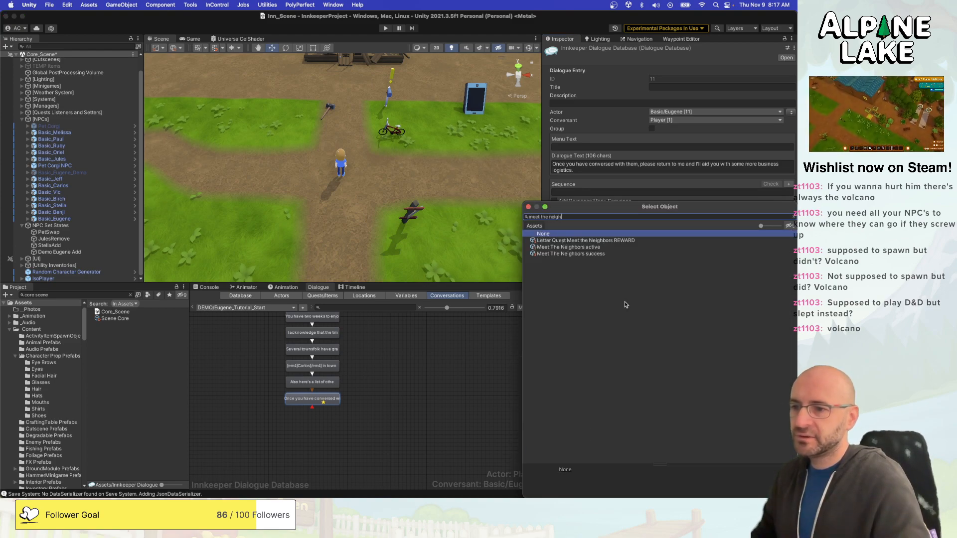
pyautogui.press('Down')
pyautogui.press('Down')
pyautogui.press('Return')
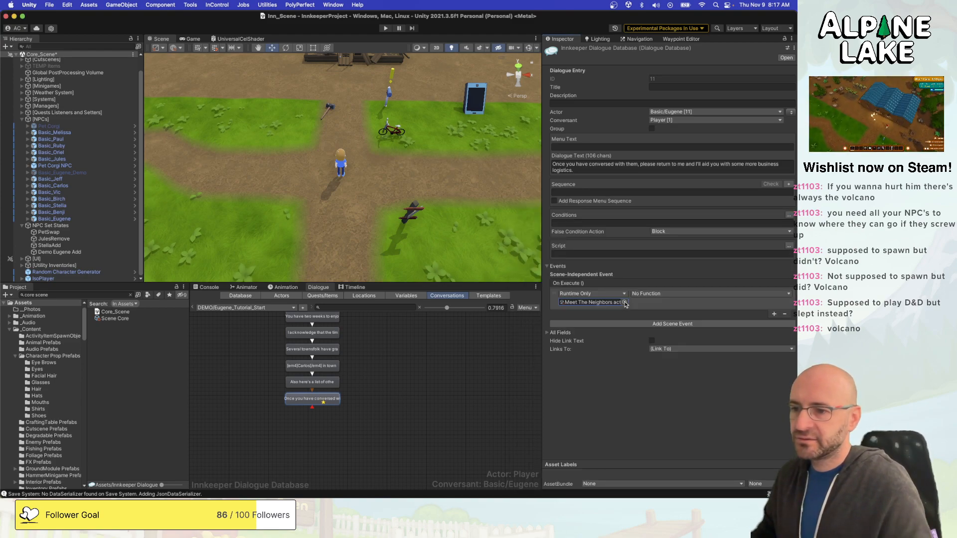
# Set the event's function to QuestStateSetter.SetQuestField and deselect the dialogue entry.
pyautogui.click(663, 295)
pyautogui.moveTo(660, 318)
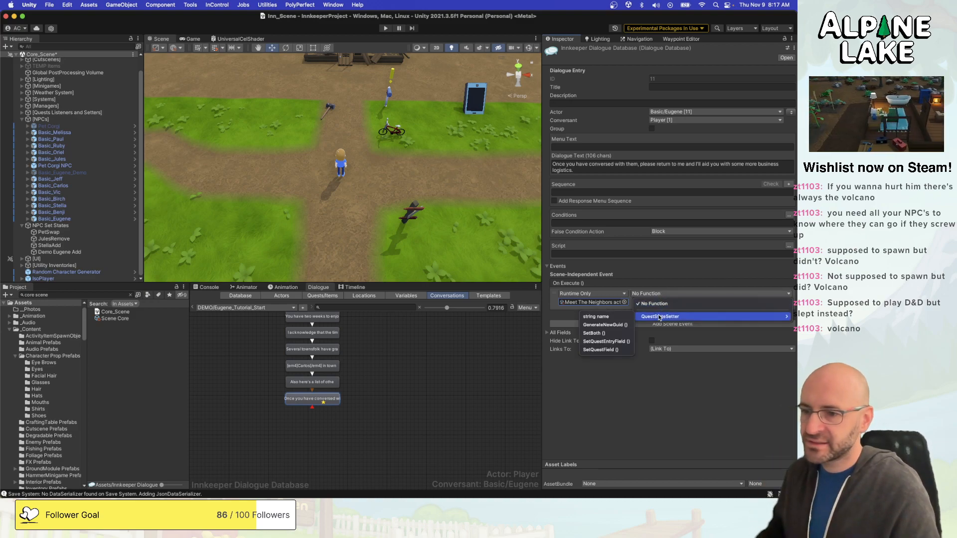
pyautogui.click(601, 350)
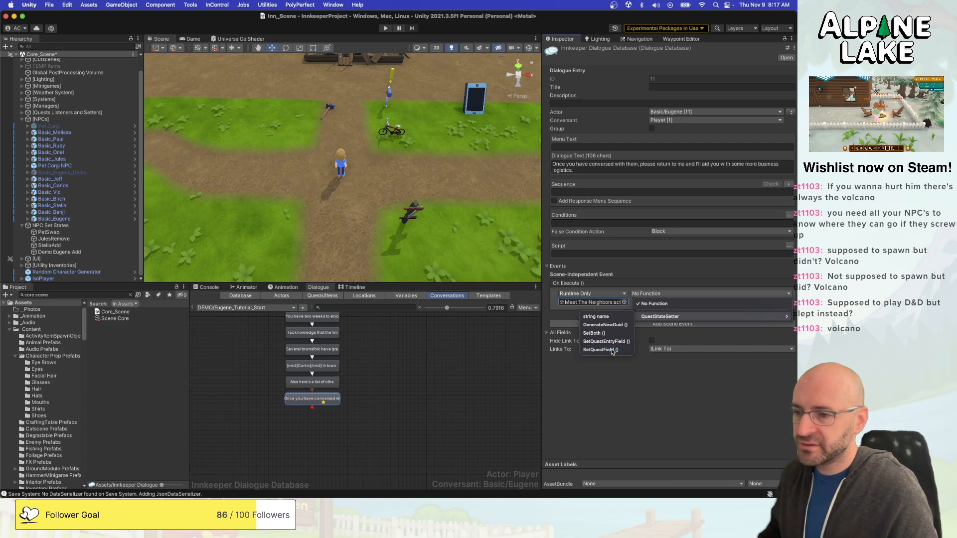
pyautogui.click(480, 353)
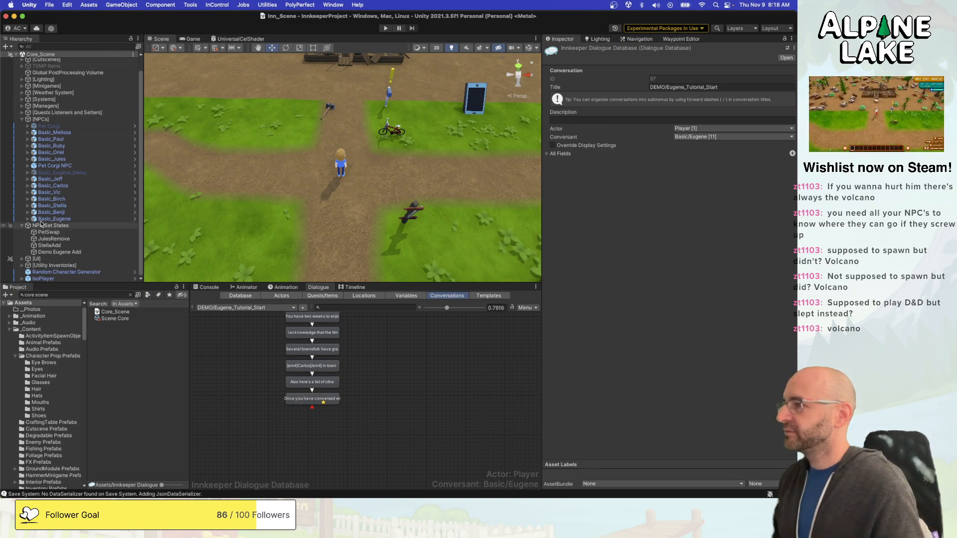
# Duplicate Cutscene FadeIn inside the [Cutscenes] group.
pyautogui.scroll(2, 75, 128)
pyautogui.click(88, 76)
pyautogui.press('Right')
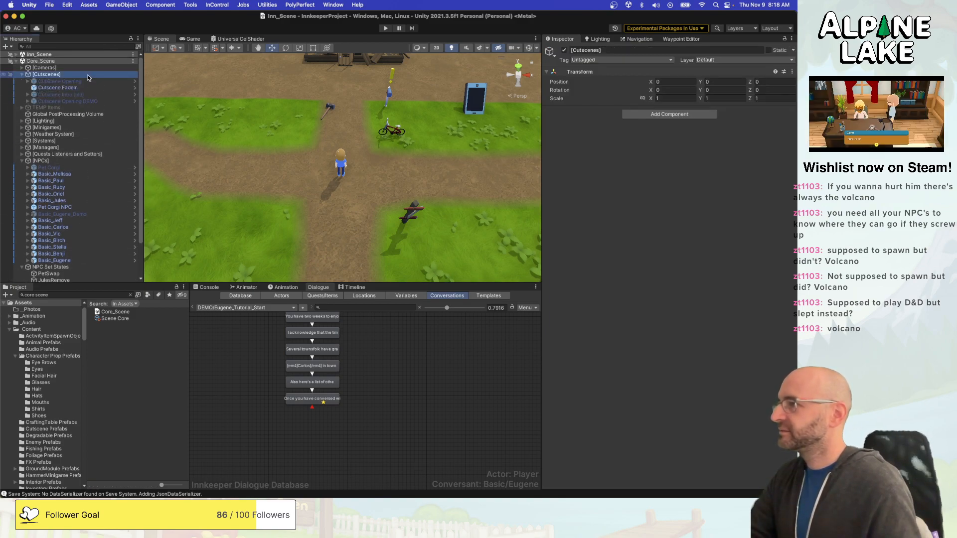
pyautogui.press('Down')
pyautogui.press('Down')
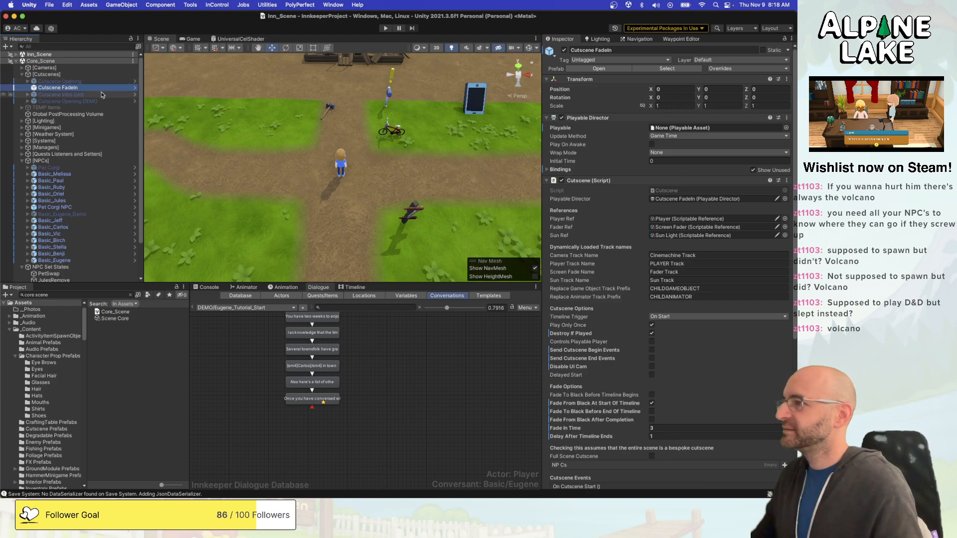
pyautogui.press('super+d')
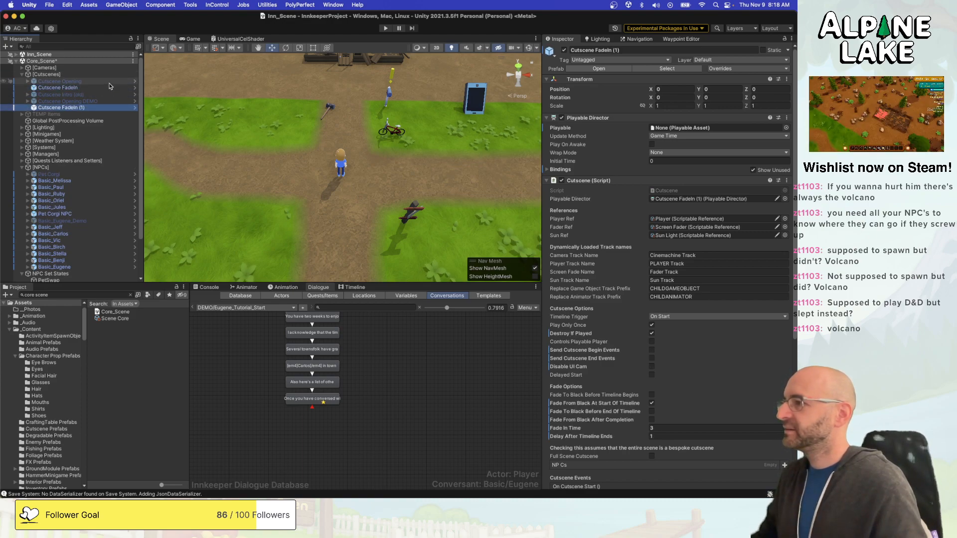
# Rename the duplicated cutscene as Cutscene DeleteEugene.
pyautogui.press('BackSpace')
pyautogui.press('BackSpace')
pyautogui.press('BackSpace')
pyautogui.press('BackSpace')
pyautogui.press('BackSpace')
pyautogui.press('BackSpace')
pyautogui.write('DeleteE')
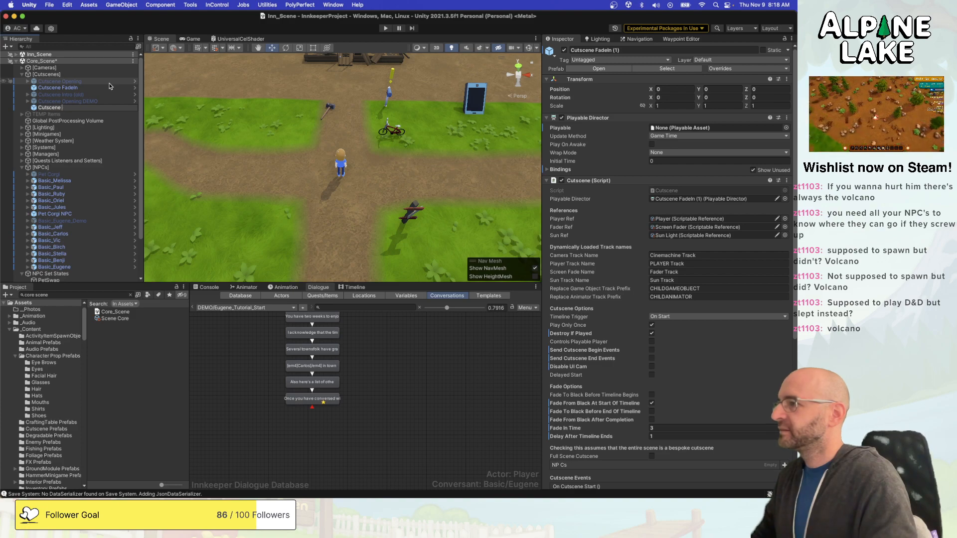
pyautogui.write('ugene')
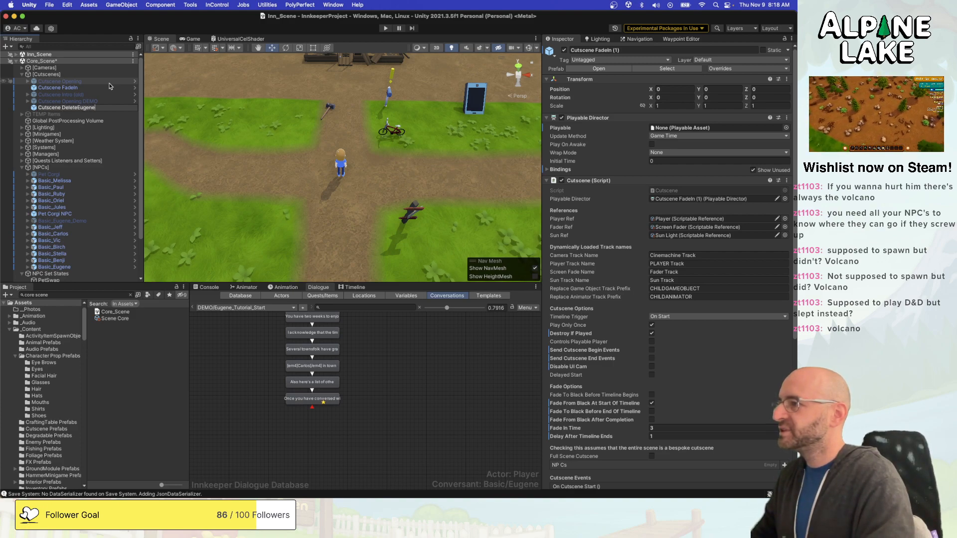
pyautogui.press('Return')
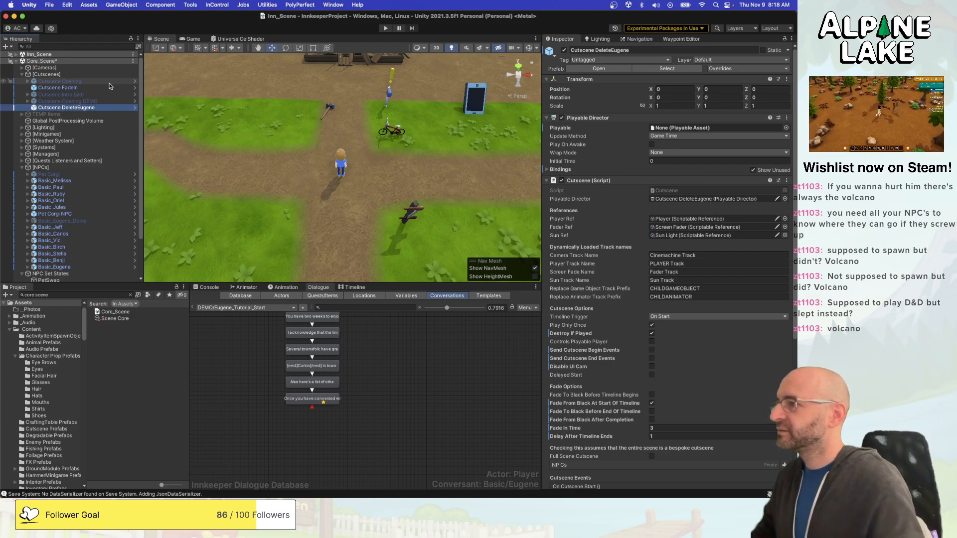
# Make Basic_Eugene_Demo a child of Cutscene DeleteEugene.
pyautogui.scroll(-1, 621, 316)
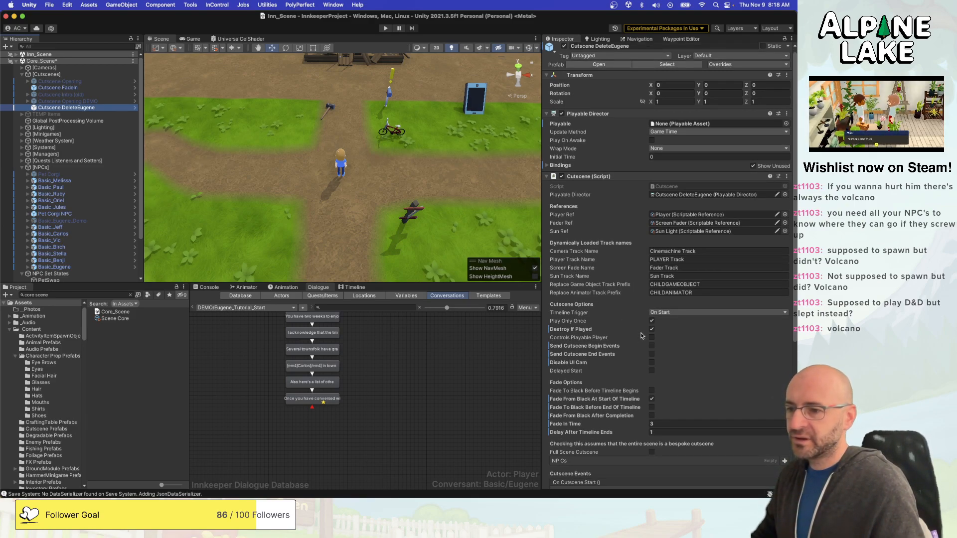
pyautogui.click(73, 221)
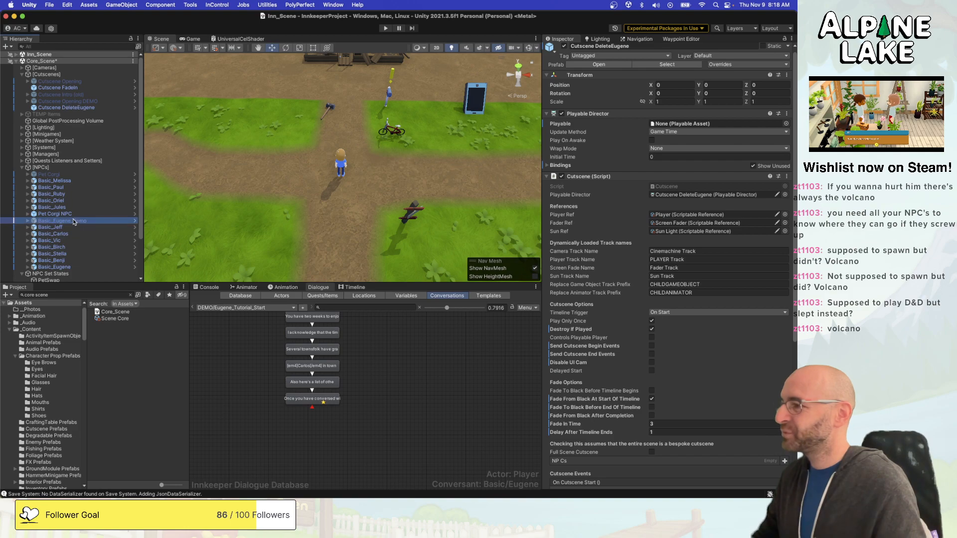
pyautogui.moveTo(73, 221); pyautogui.dragTo(79, 109)
# Set the Timeline Trigger of Cutscene DeleteEugene to Custom.
pyautogui.click(79, 108)
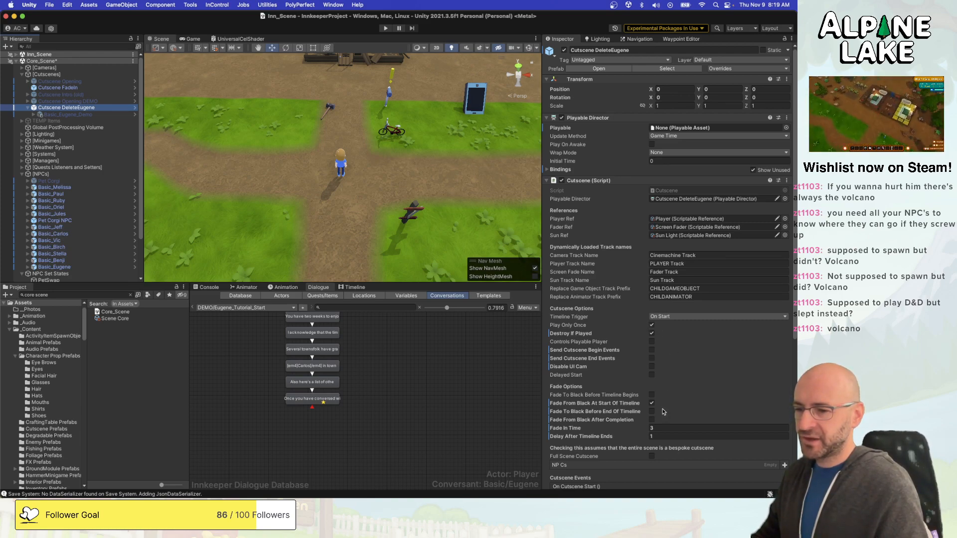
pyautogui.click(669, 318)
pyautogui.click(676, 335)
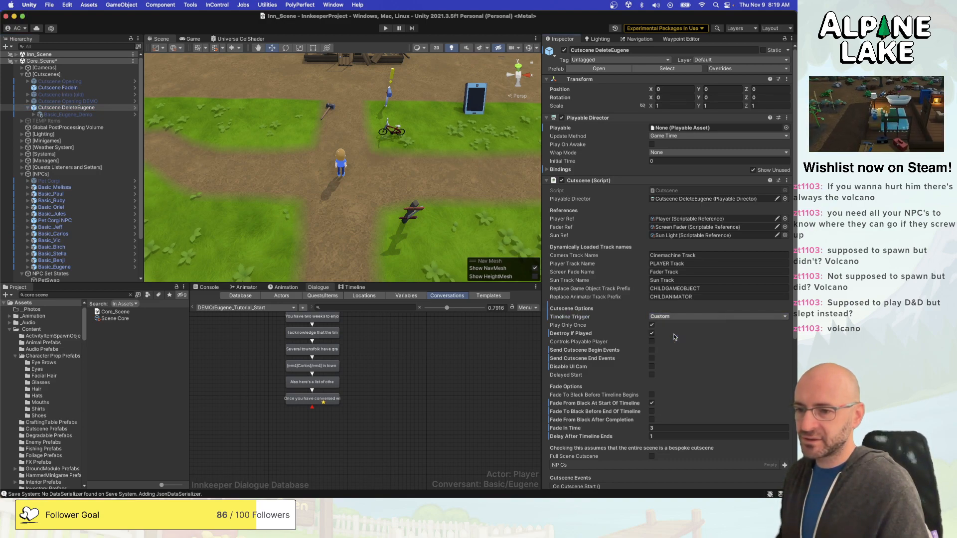
# Disable Fade From Black At Start Of Timeline, and enable Fade To Black Before End Of Timeline and Fade From Black After Completion.
pyautogui.scroll(-1, 647, 332)
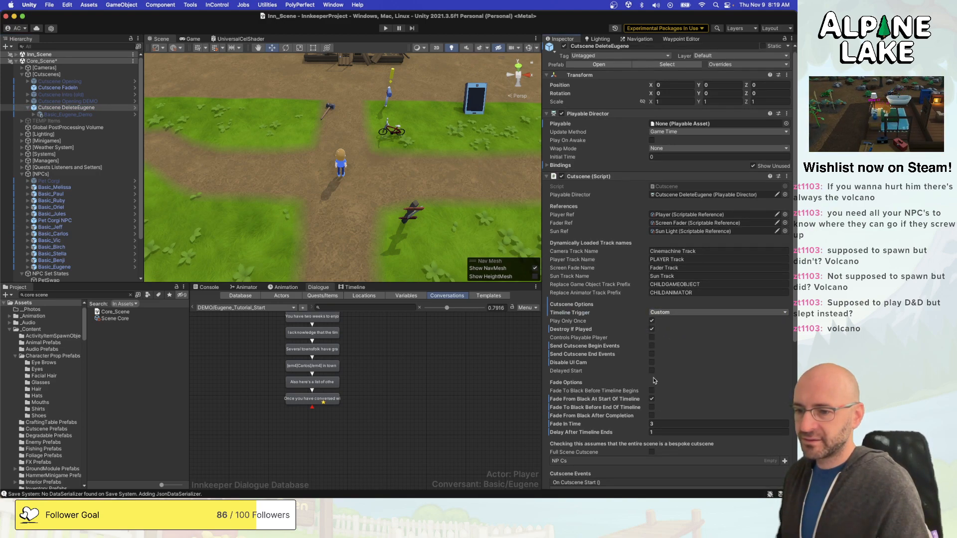
pyautogui.click(652, 407)
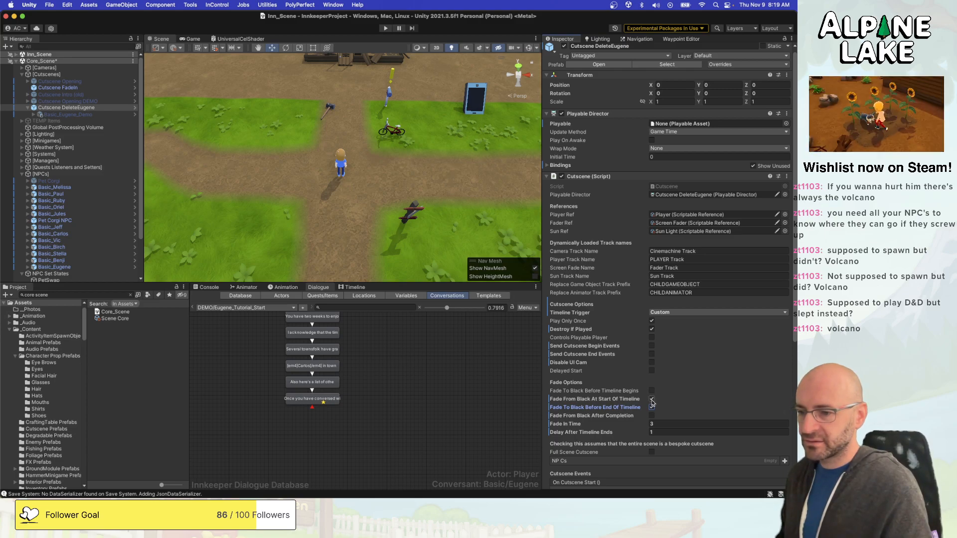
pyautogui.click(652, 400)
pyautogui.click(652, 408)
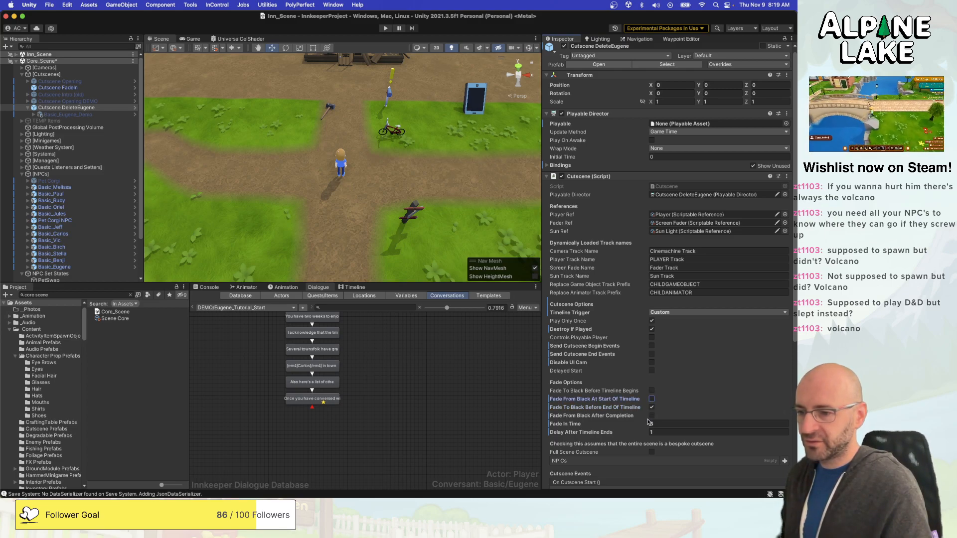
pyautogui.click(652, 417)
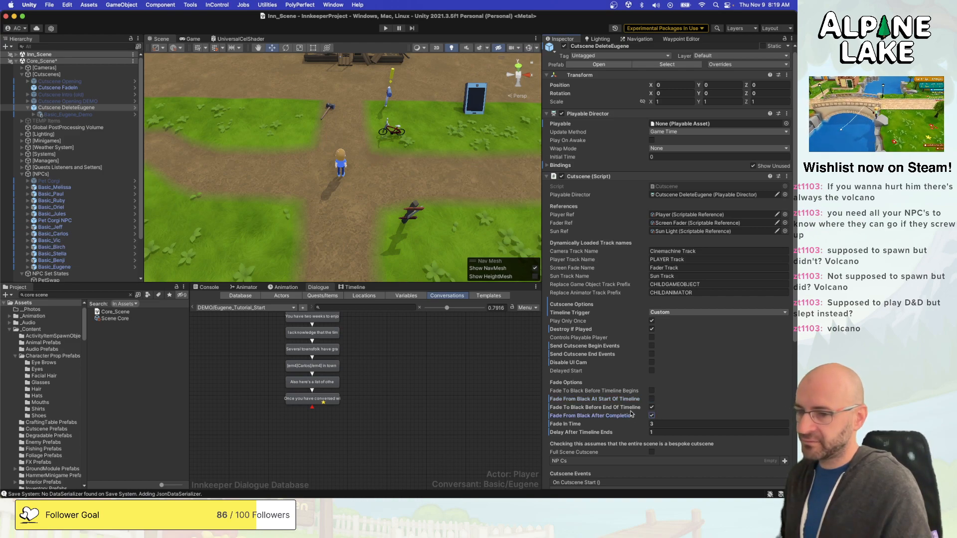
# Set the cutscene's Fade In Time to 1.5 and enable Send Cutscene Begin Events and Send Cutscene End Events.
pyautogui.scroll(-2, 631, 414)
pyautogui.scroll(-2, 631, 413)
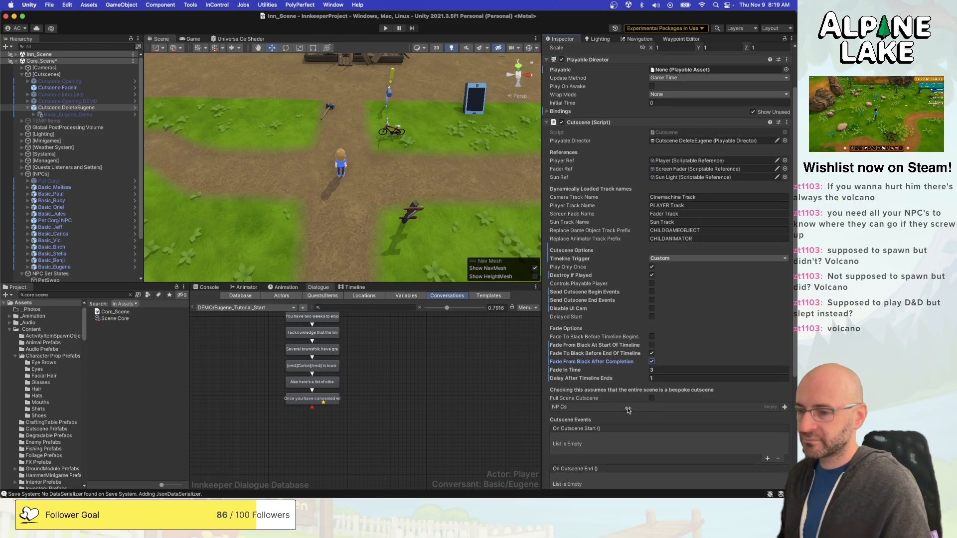
pyautogui.scroll(-2, 630, 411)
pyautogui.click(661, 356)
pyautogui.write('1')
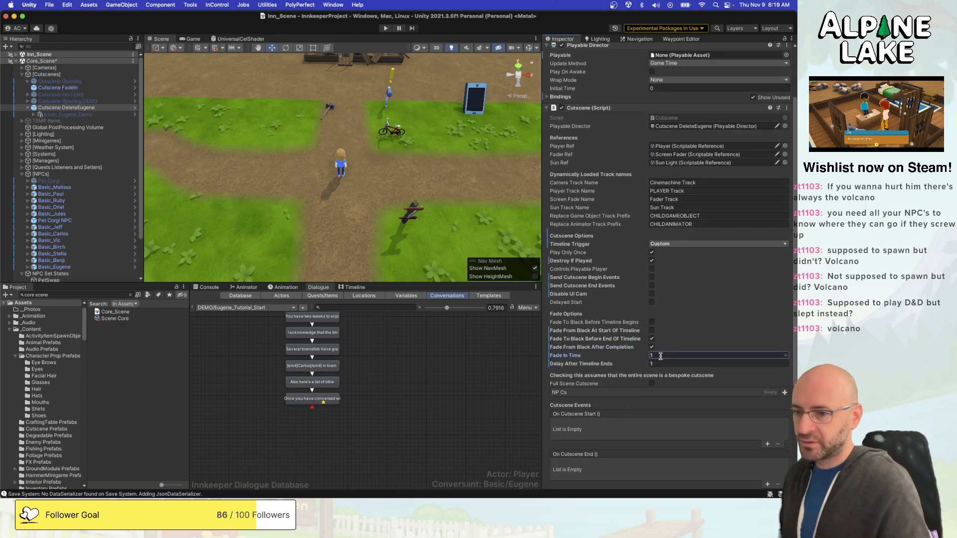
pyautogui.doubleClick(662, 355)
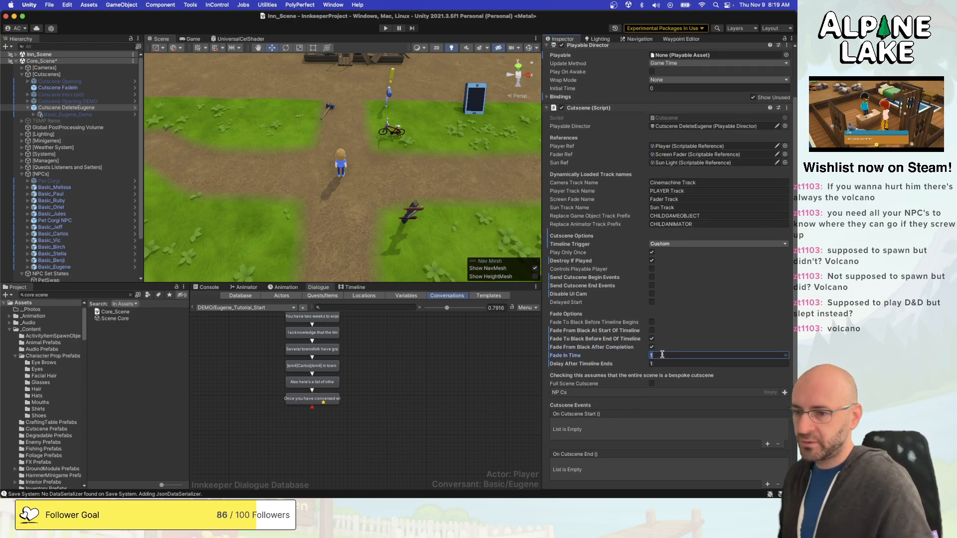
pyautogui.write('1.5')
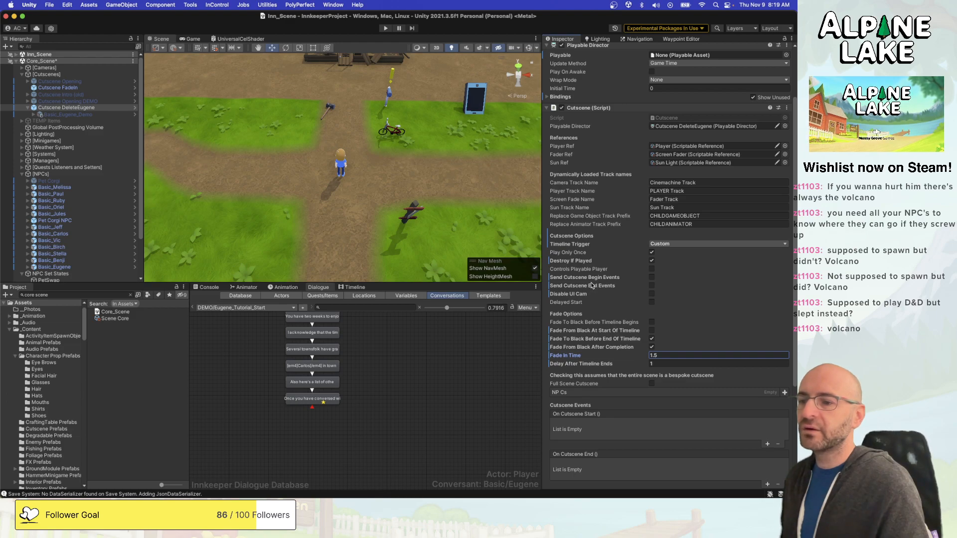
pyautogui.click(652, 277)
pyautogui.click(652, 286)
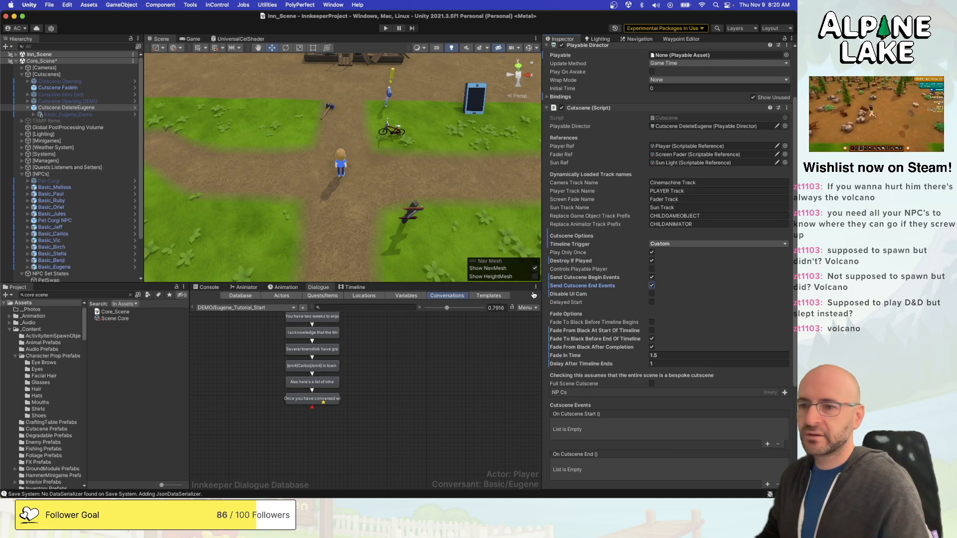
# Review the event settings on the final entry of the DEMO/Eugene_Tutorial_Start conversation.
pyautogui.click(417, 382)
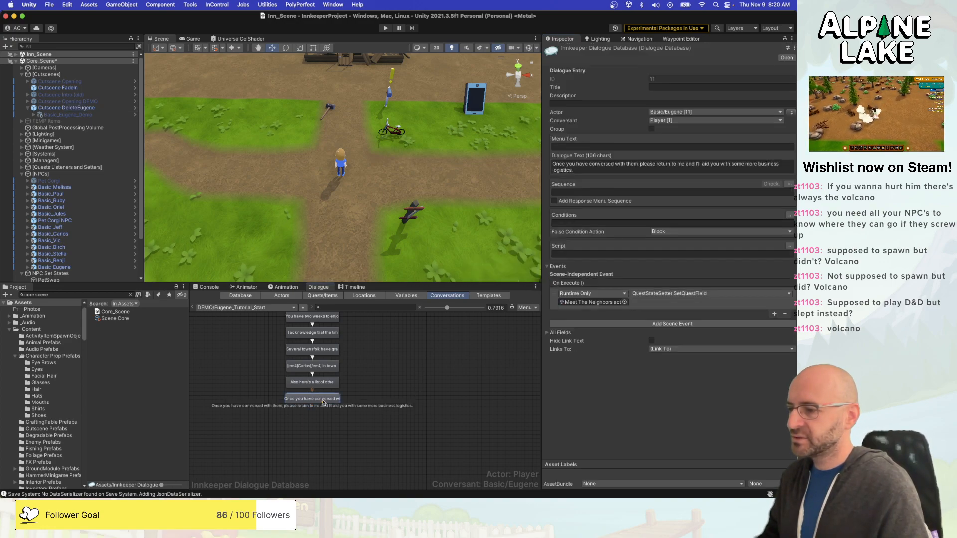
pyautogui.click(372, 399)
pyautogui.click(329, 401)
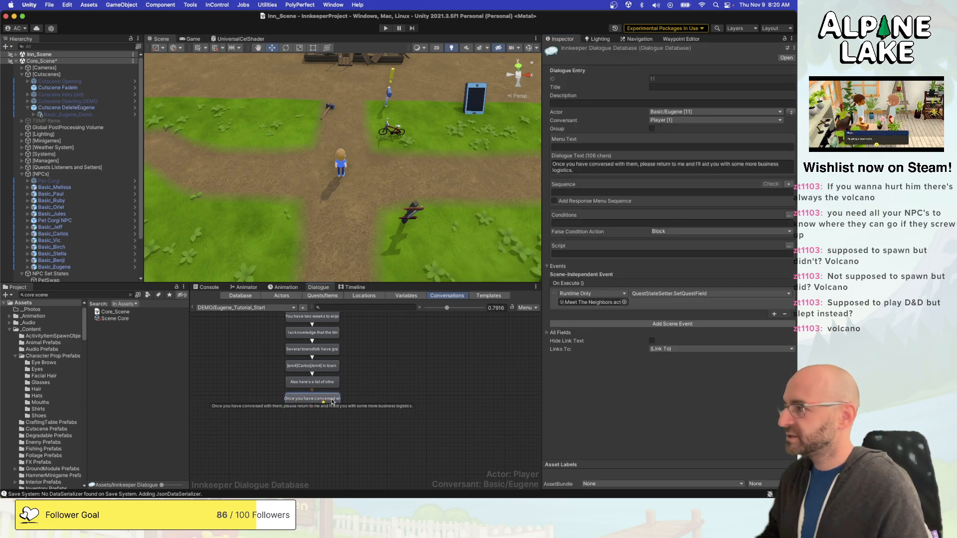
# Inspect the Dialogue System Trigger and its available actions on Basic_Eugene_Demo's NPC Geo GRP, then return to Cutscene DeleteEugene.
pyautogui.click(70, 115)
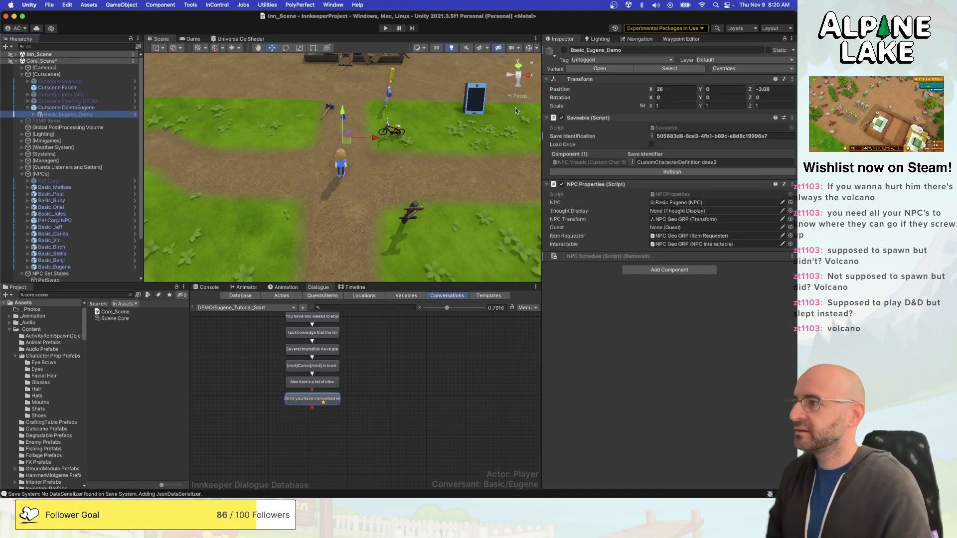
pyautogui.press('Right')
pyautogui.press('Down')
pyautogui.scroll(-5, 593, 333)
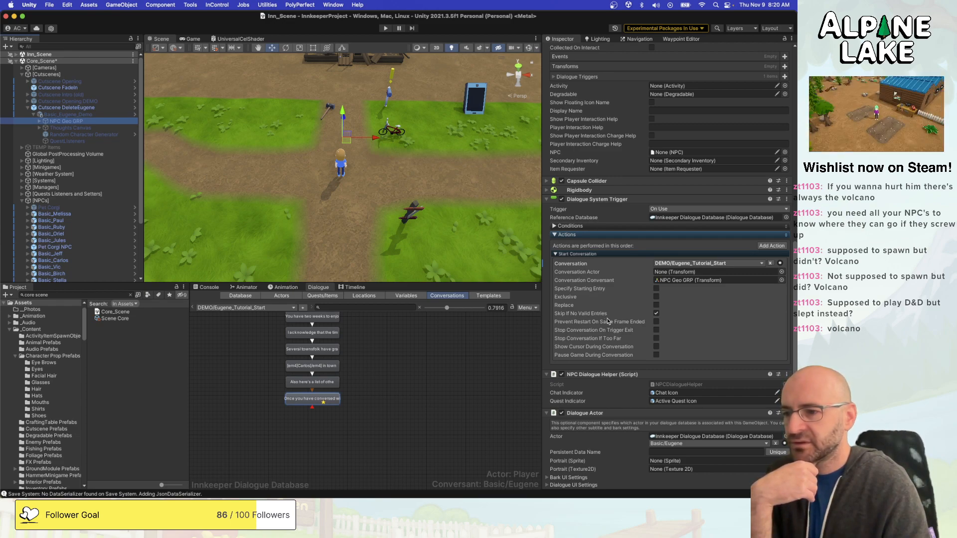
pyautogui.click(772, 246)
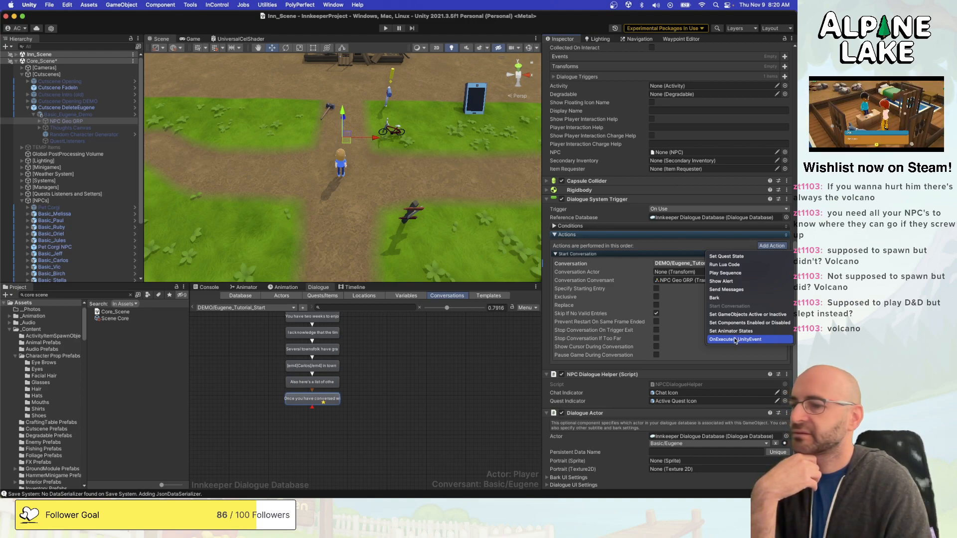
pyautogui.click(377, 376)
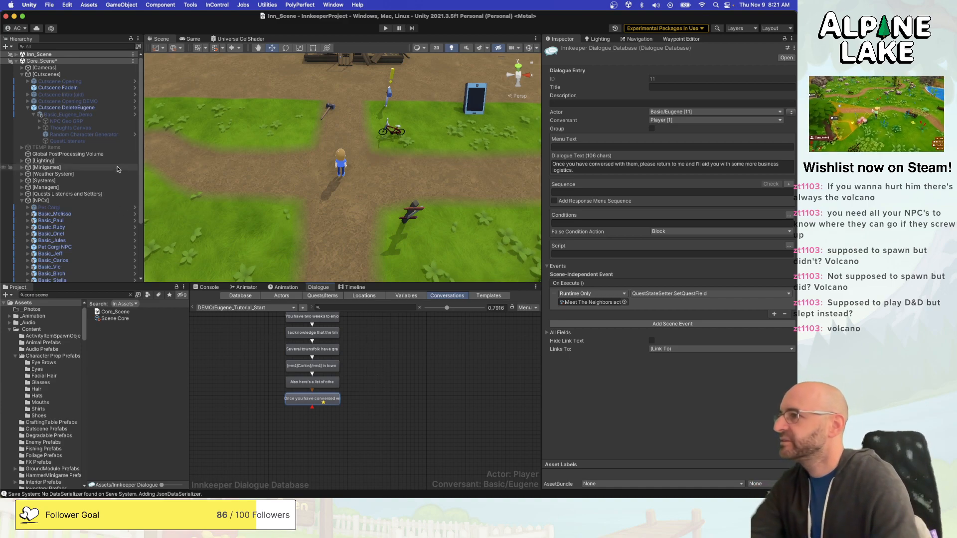
pyautogui.click(92, 109)
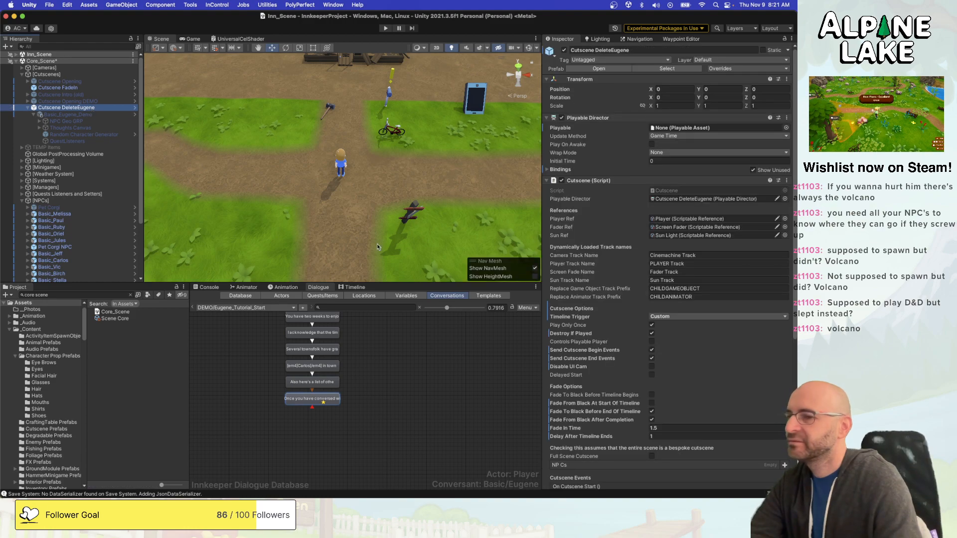
# Review the final entry of the DEMO/Eugene_Tutorial_Start conversation and the options and events of Cutscene DeleteEugene.
pyautogui.click(397, 374)
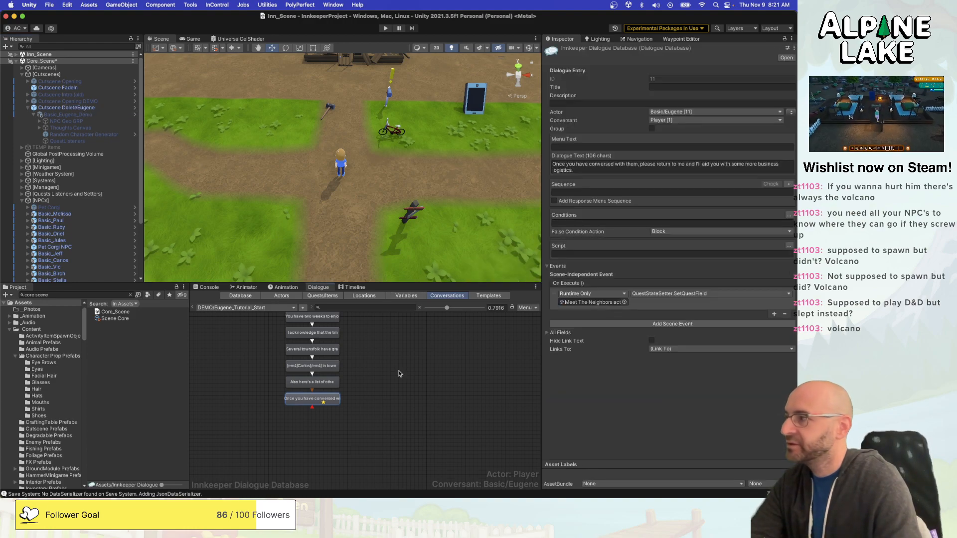
pyautogui.click(365, 381)
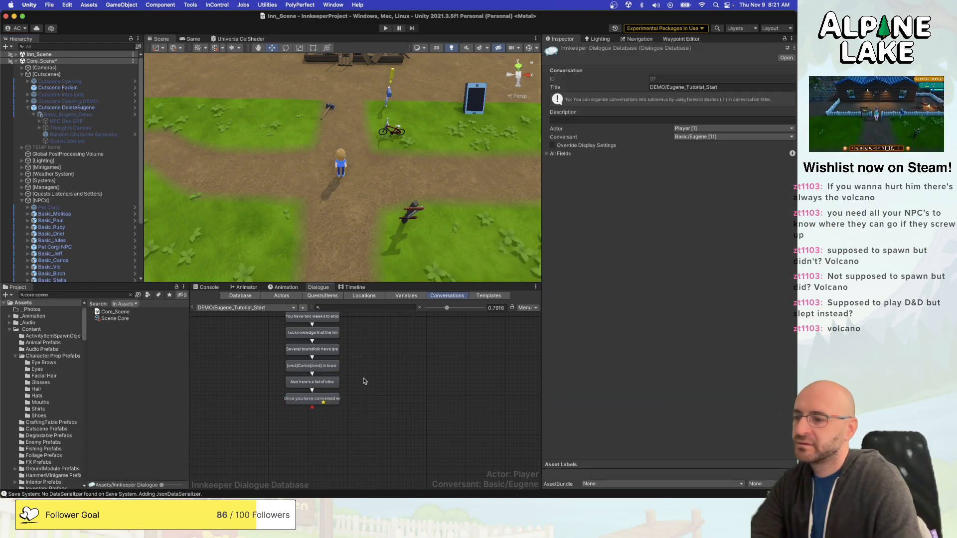
pyautogui.click(312, 399)
pyautogui.click(77, 107)
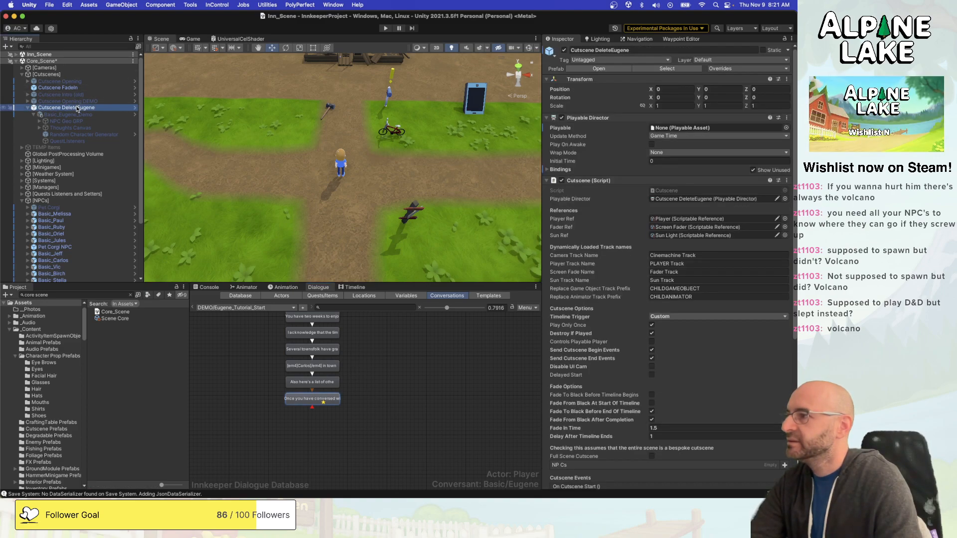
pyautogui.click(78, 114)
pyautogui.click(79, 108)
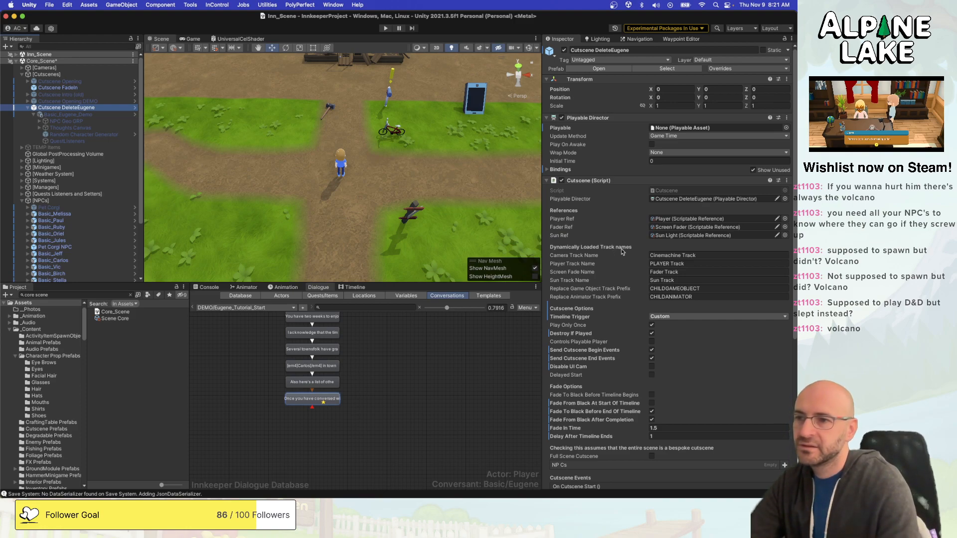
pyautogui.scroll(-5, 609, 267)
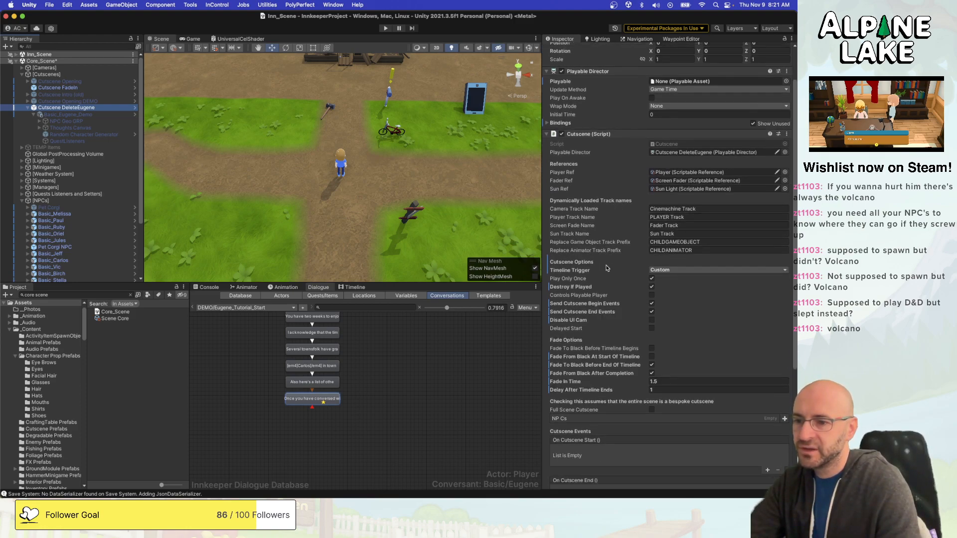
pyautogui.scroll(-2, 606, 268)
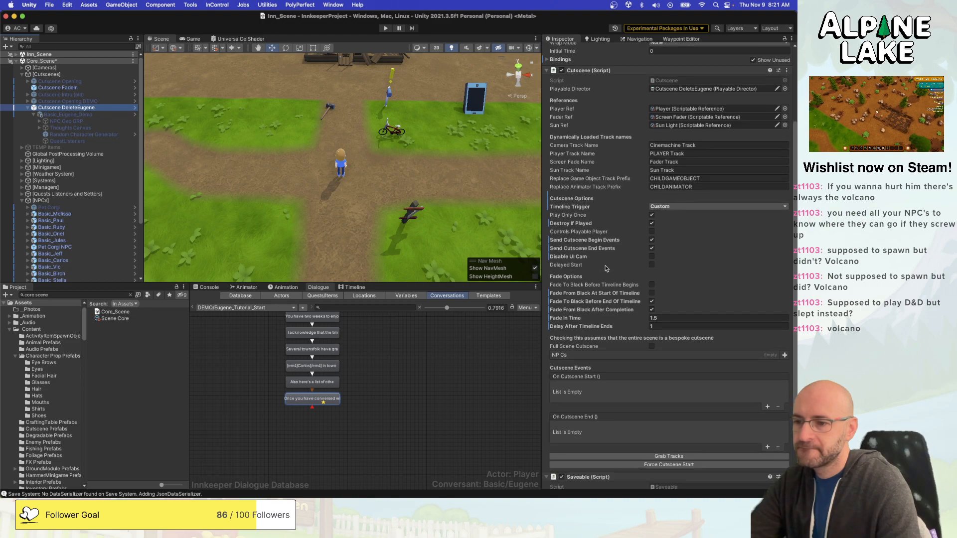
pyautogui.scroll(-1, 607, 269)
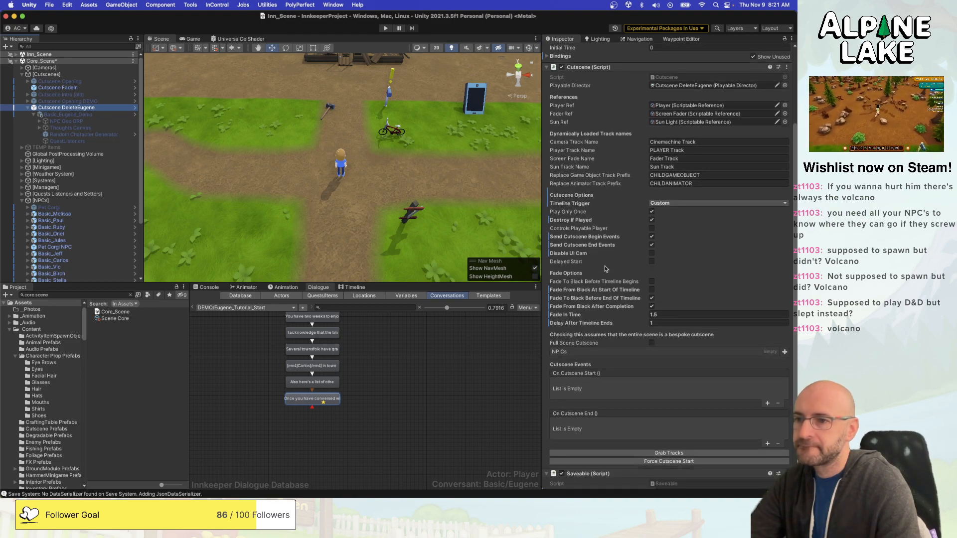
pyautogui.scroll(-5, 607, 270)
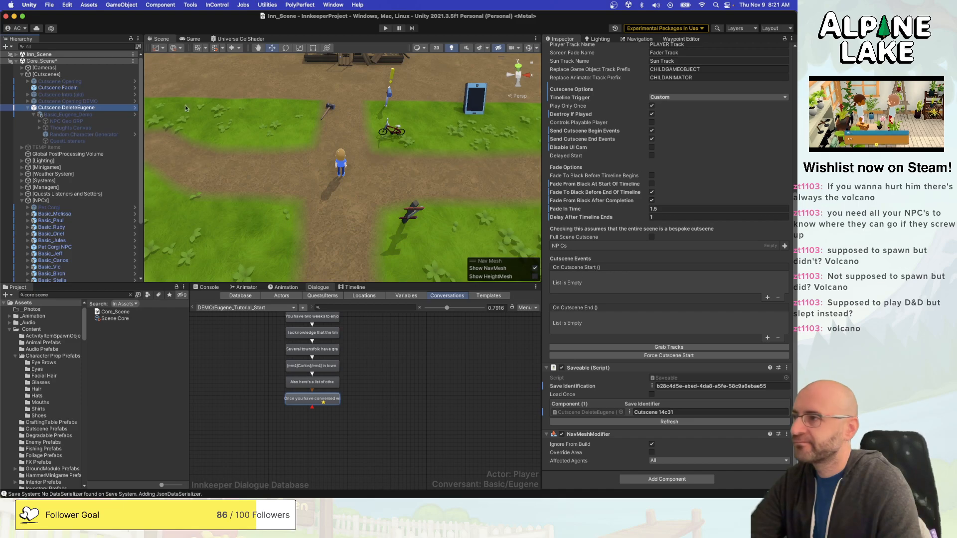
# Open the NPCDialogueHelper script used by the NPC Dialogue Helper component on Basic_Eugene_Demo's NPC Geo GRP.
pyautogui.click(100, 115)
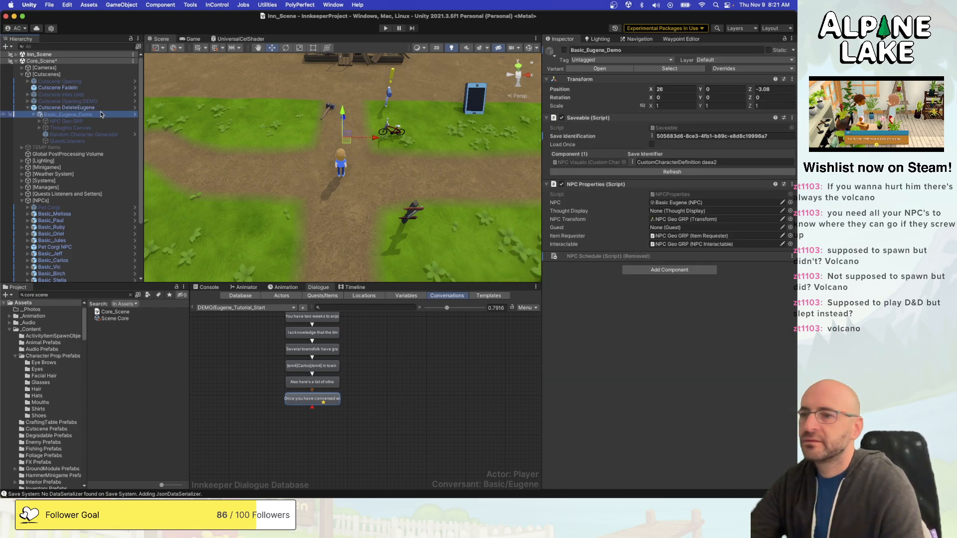
pyautogui.press('Down')
pyautogui.scroll(-10, 598, 220)
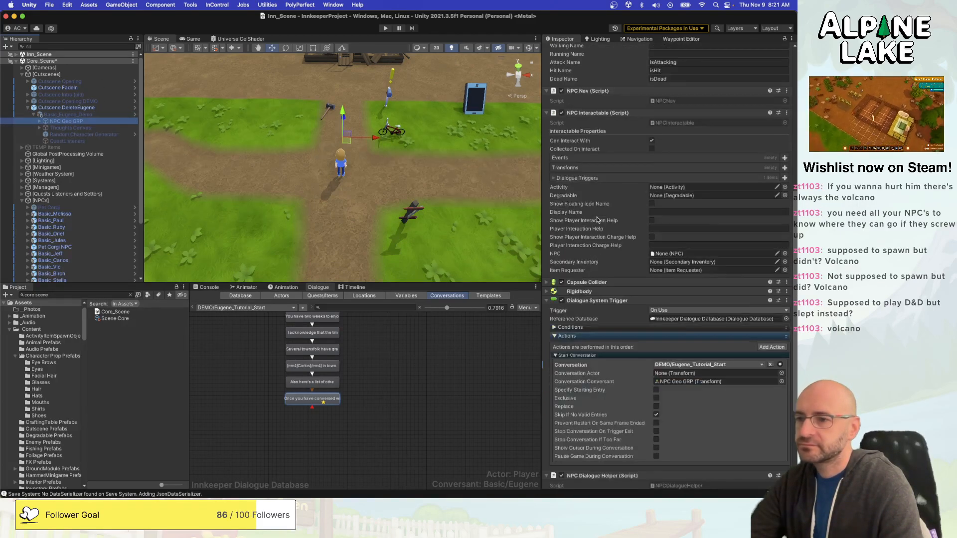
pyautogui.scroll(-7, 597, 220)
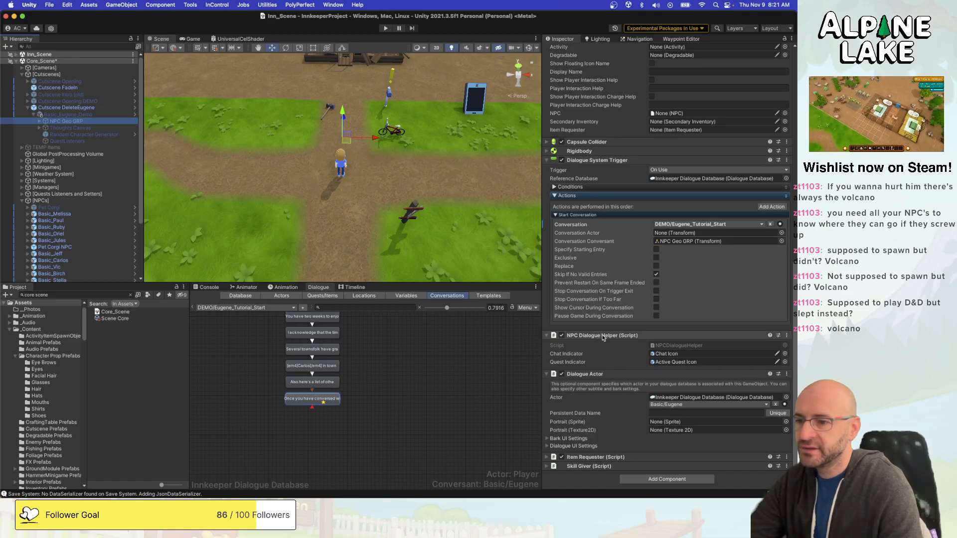
pyautogui.doubleClick(671, 345)
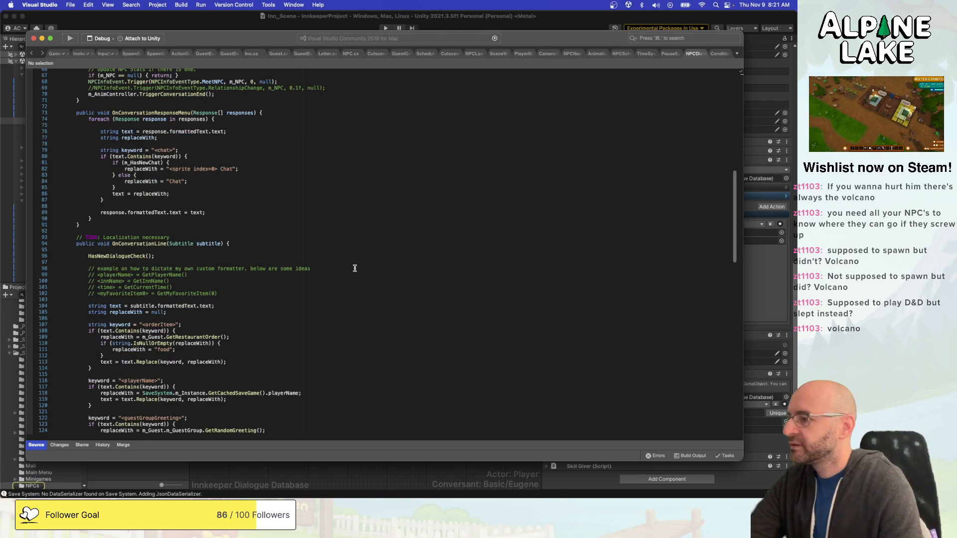
# Search the NPCDialogueHelper script for "onconversationend" to locate the OnConversationEnd method.
pyautogui.click(297, 232)
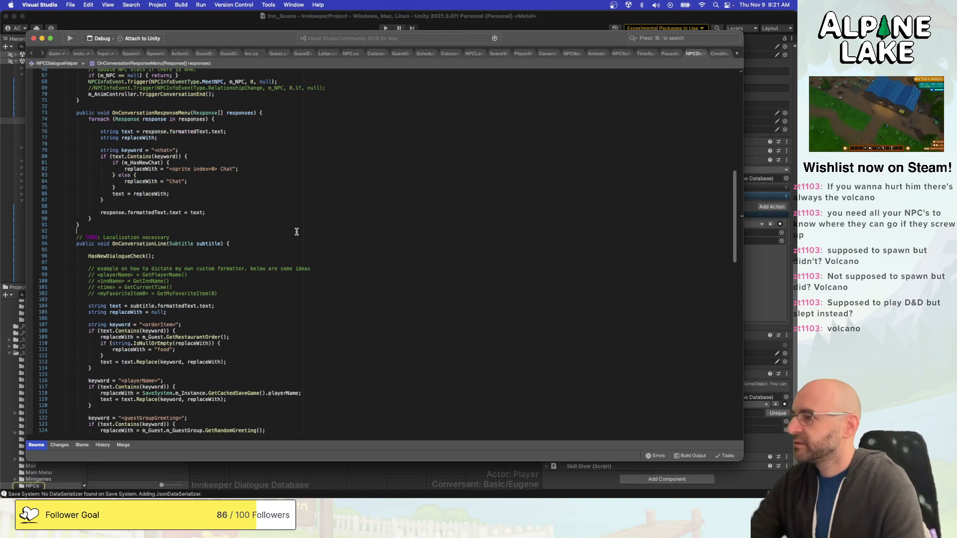
pyautogui.press('super+f')
pyautogui.write('onconv')
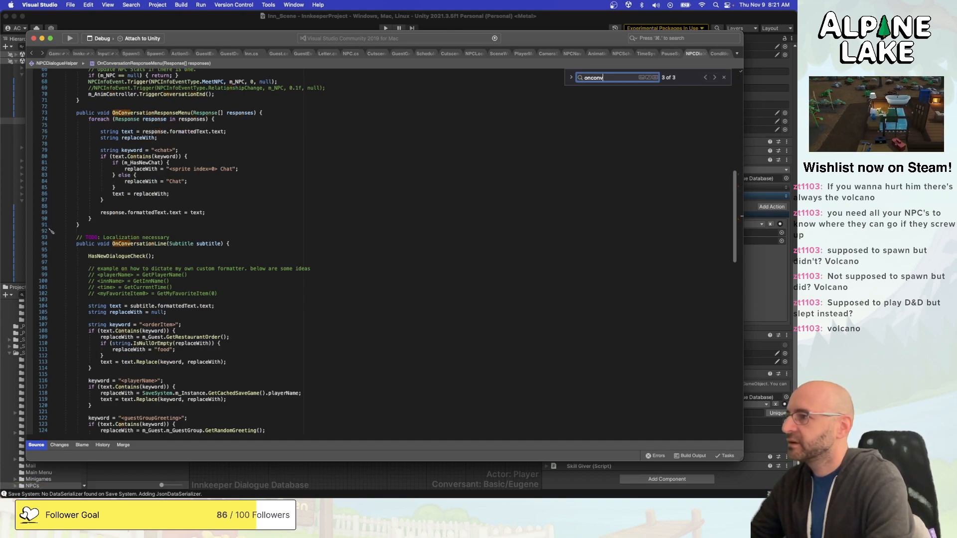
pyautogui.write('ersatione')
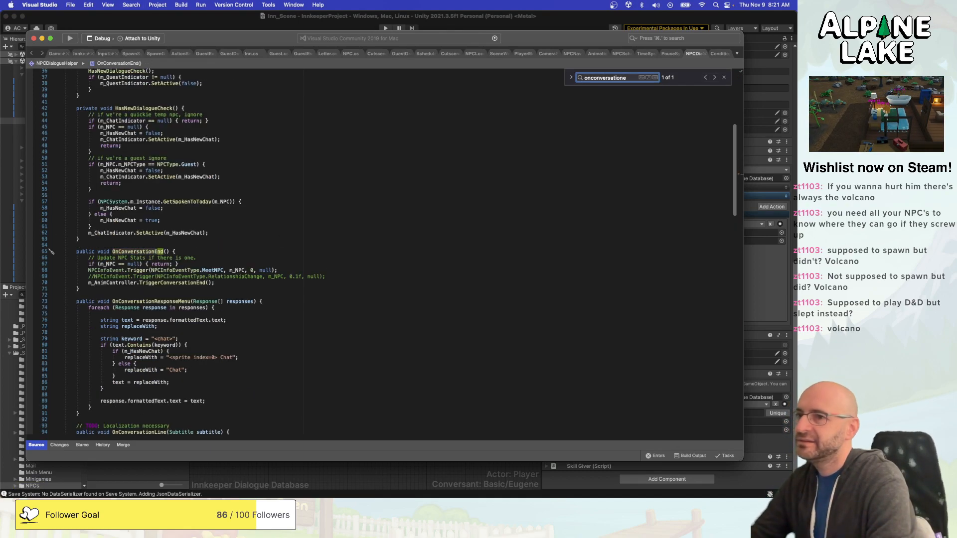
pyautogui.write('nd')
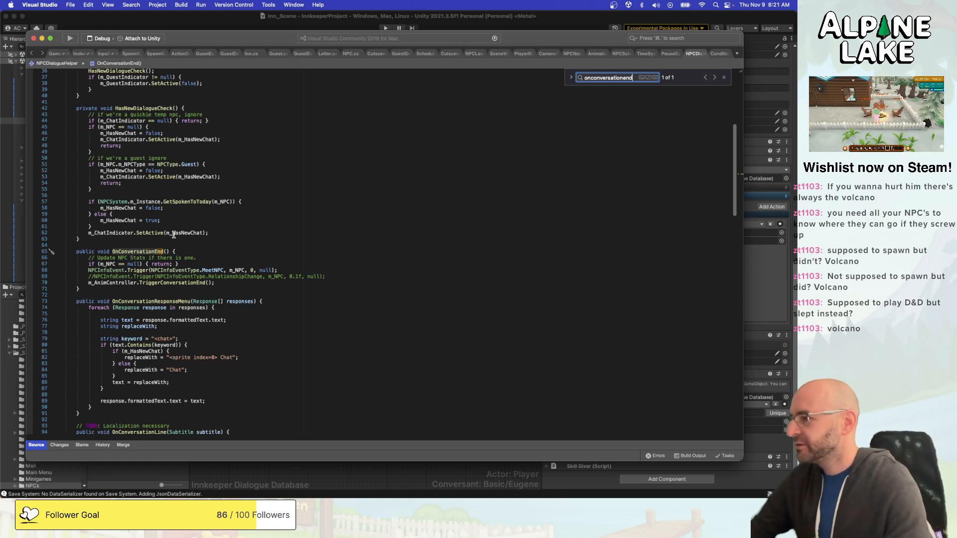
pyautogui.click(143, 252)
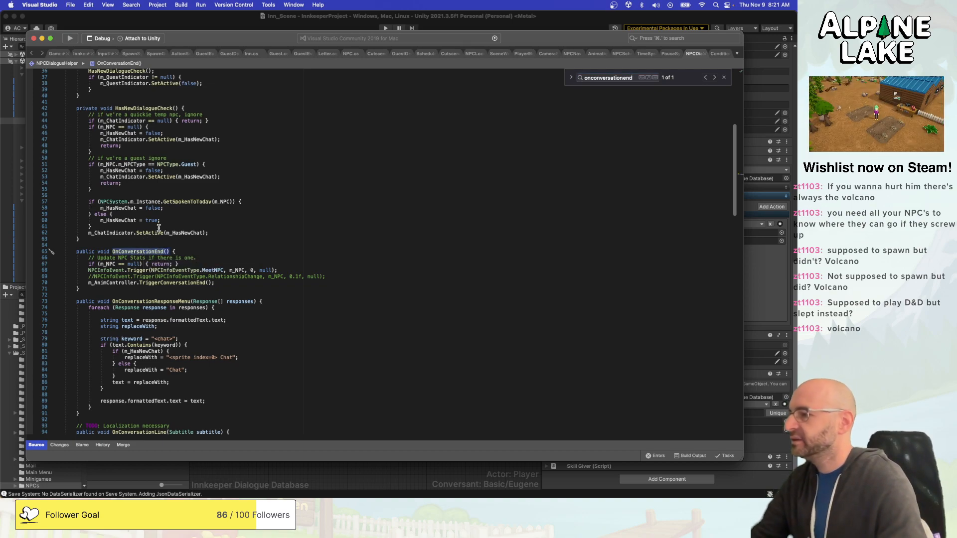
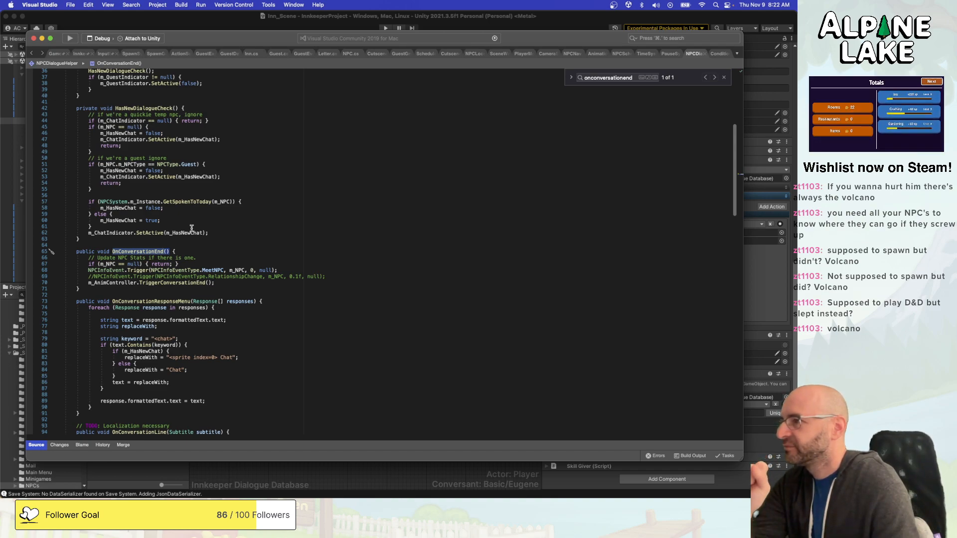
# Add the directive "using UnityEngine.Events;" below the existing using lines of the NPCDialogueHelper script.
pyautogui.scroll(10, 249, 233)
pyautogui.click(286, 103)
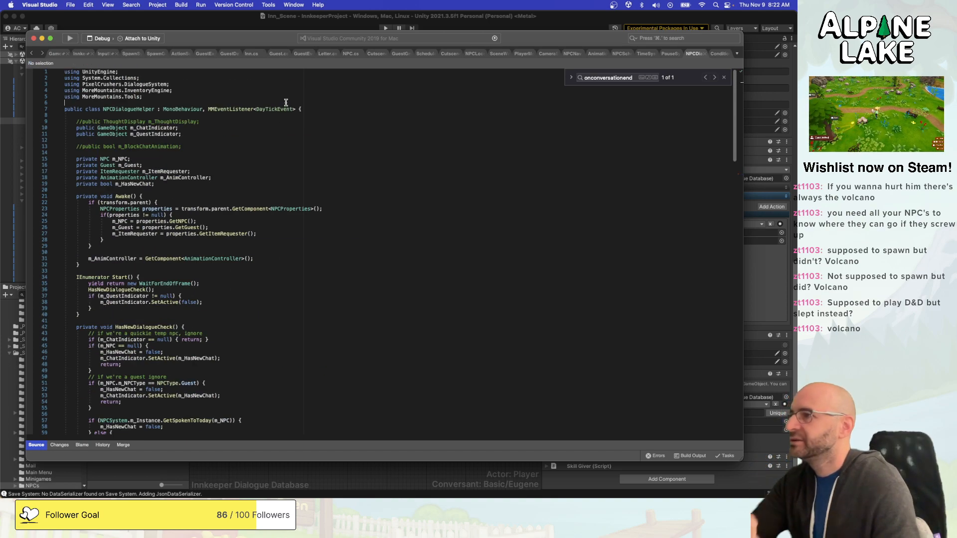
pyautogui.press('Return')
pyautogui.write('u')
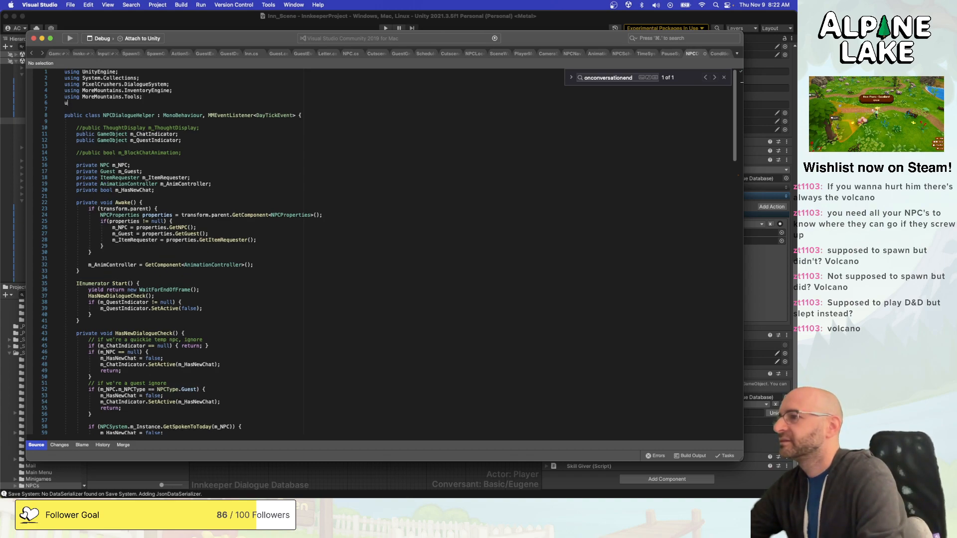
pyautogui.write('sing UnityEve')
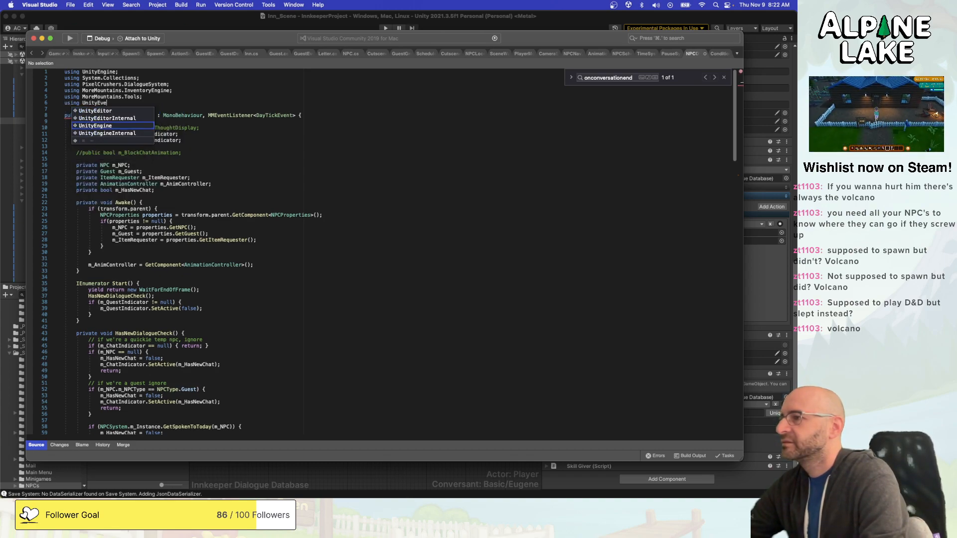
pyautogui.press('BackSpace')
pyautogui.press('BackSpace')
pyautogui.write('ngine.Events;')
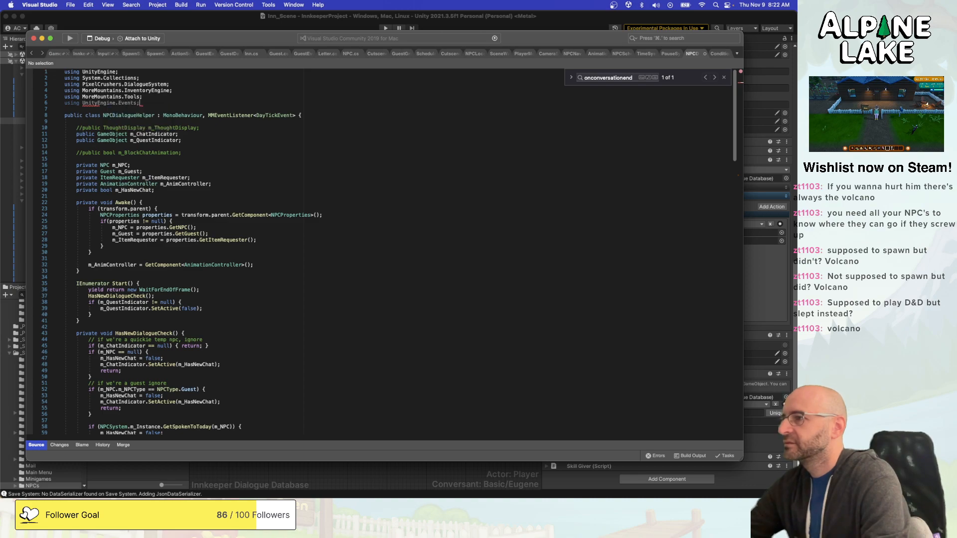
# Declare a public UnityAction field named m_OnConversationEnd below the m_HasNewChat field.
pyautogui.scroll(-10, 290, 127)
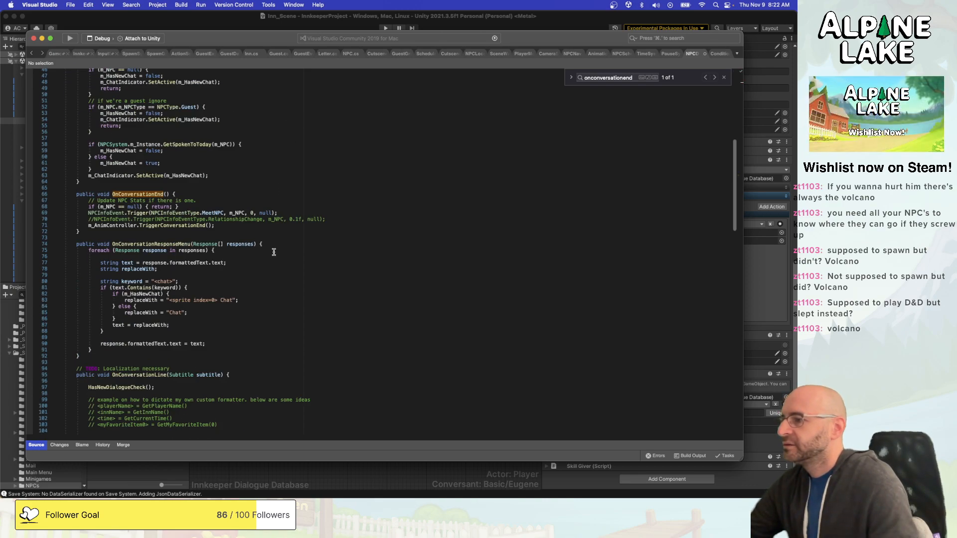
pyautogui.click(284, 220)
pyautogui.scroll(10, 282, 214)
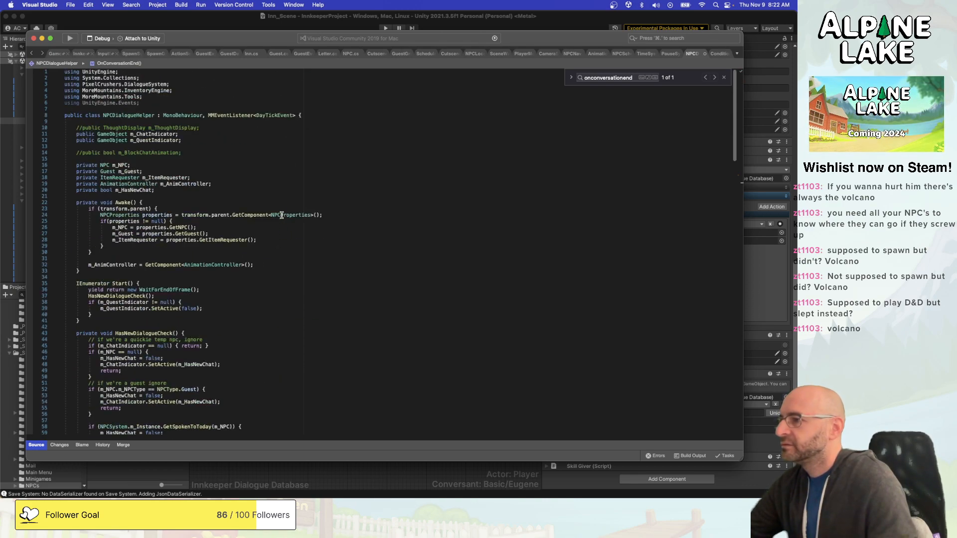
pyautogui.click(298, 188)
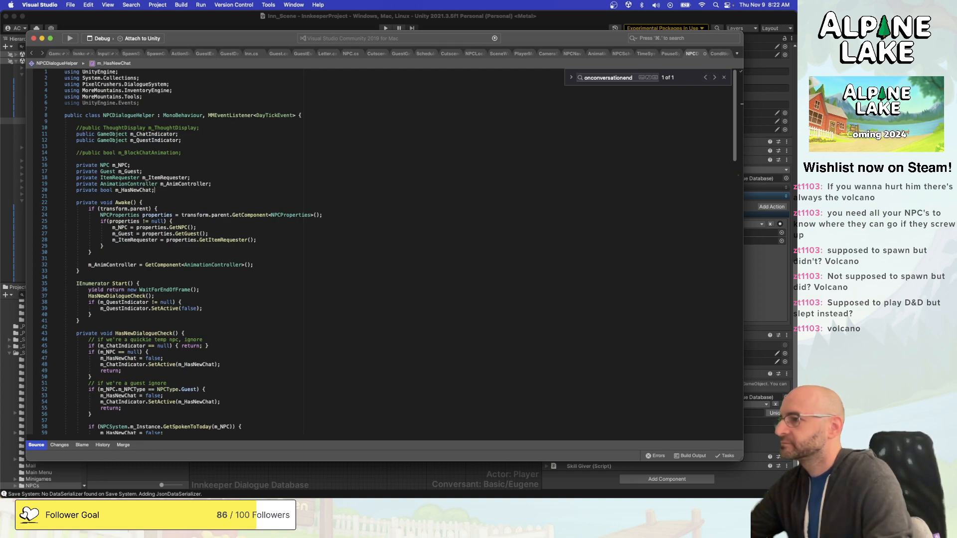
pyautogui.press('Return')
pyautogui.press('Return')
pyautogui.write('public UnityE')
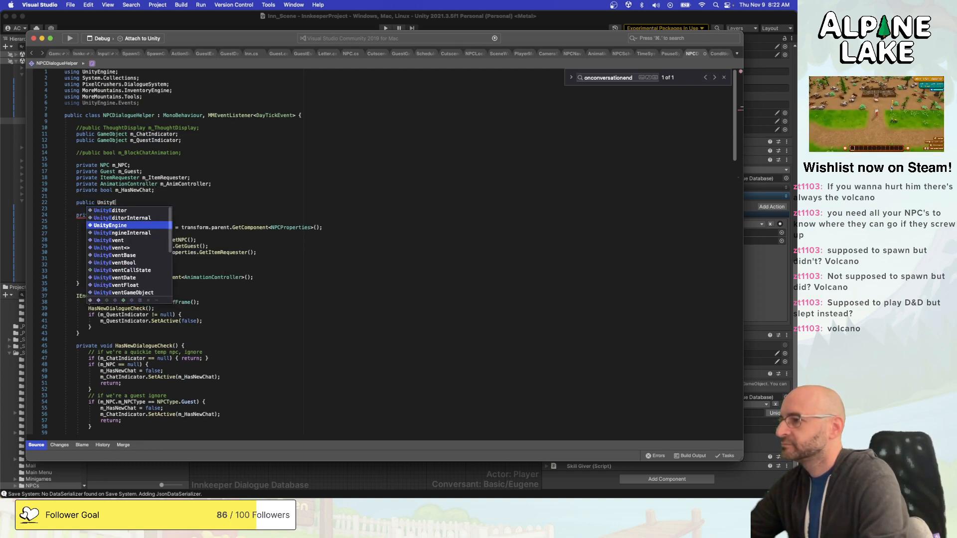
pyautogui.press('BackSpace')
pyautogui.write('Action ')
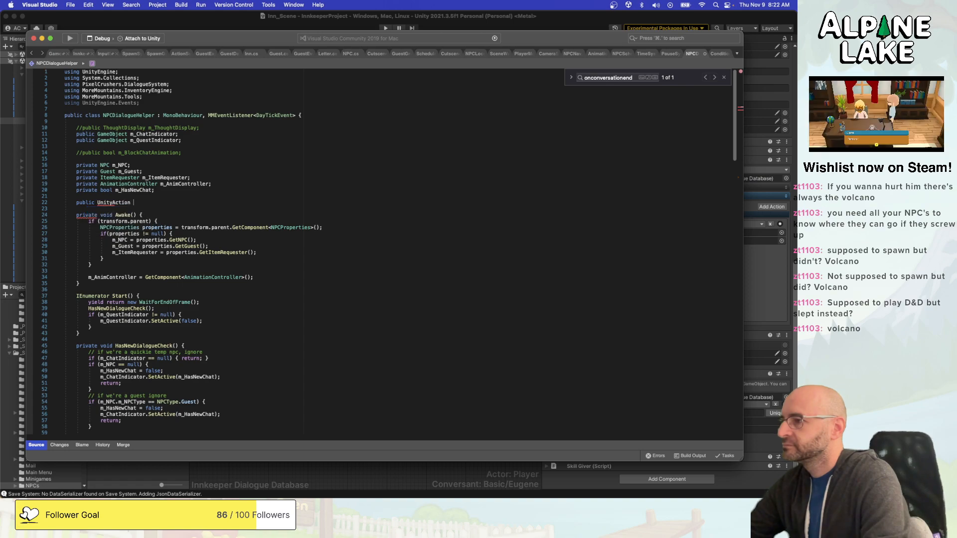
pyautogui.write('m_On')
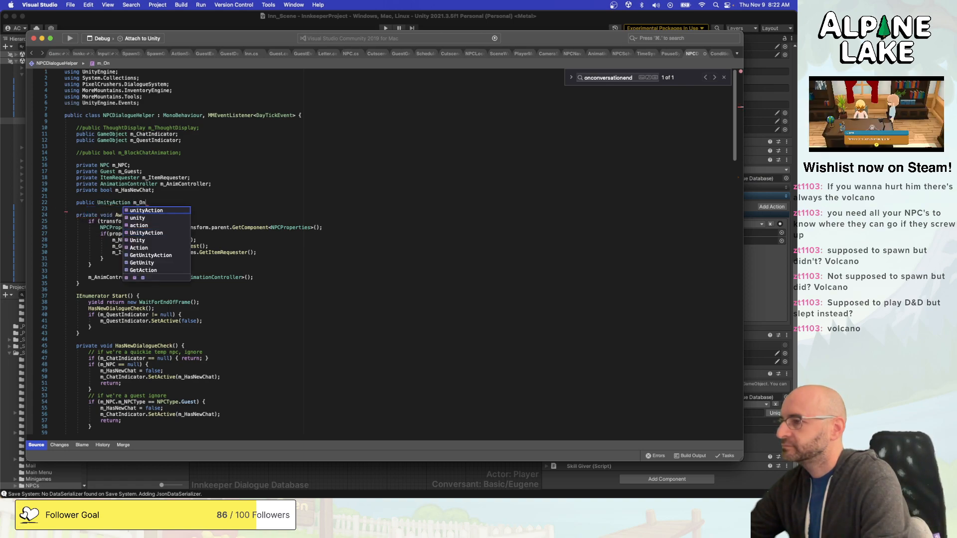
pyautogui.write('ConversationEnd')
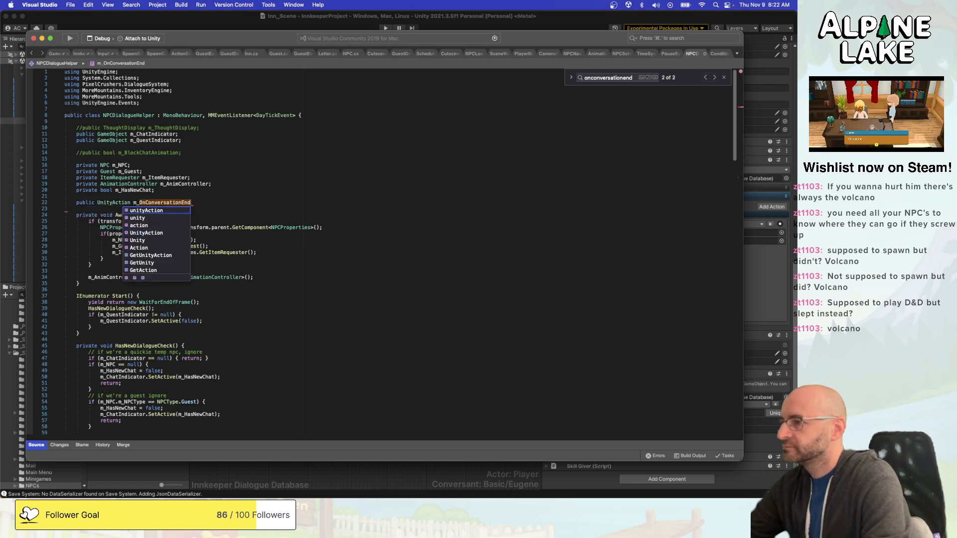
pyautogui.write(';')
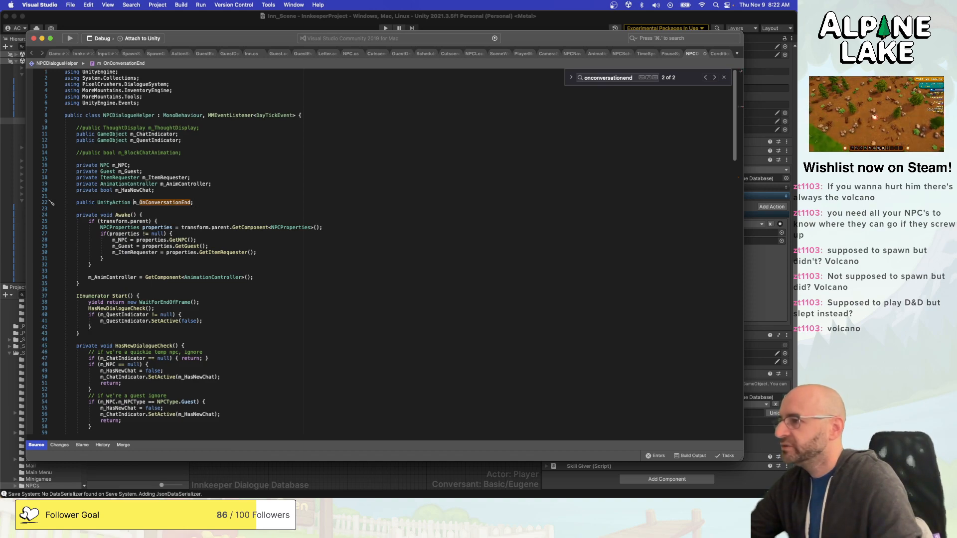
# Change the type of the m_OnConversationEnd field to UnityEvent and save the script.
pyautogui.click(130, 202)
pyautogui.press('BackSpace')
pyautogui.press('BackSpace')
pyautogui.press('BackSpace')
pyautogui.press('BackSpace')
pyautogui.press('BackSpace')
pyautogui.press('BackSpace')
pyautogui.write('Event')
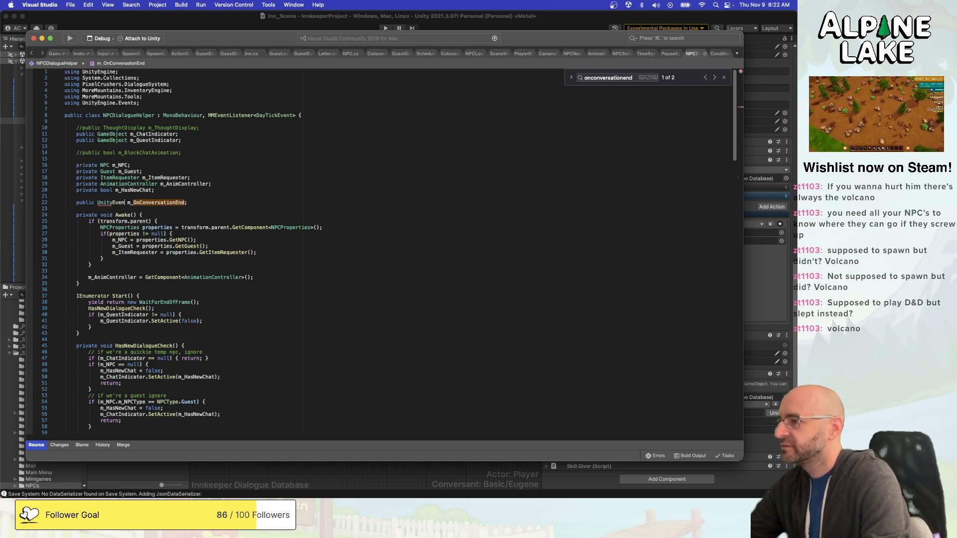
pyautogui.press('End')
pyautogui.press('super+s')
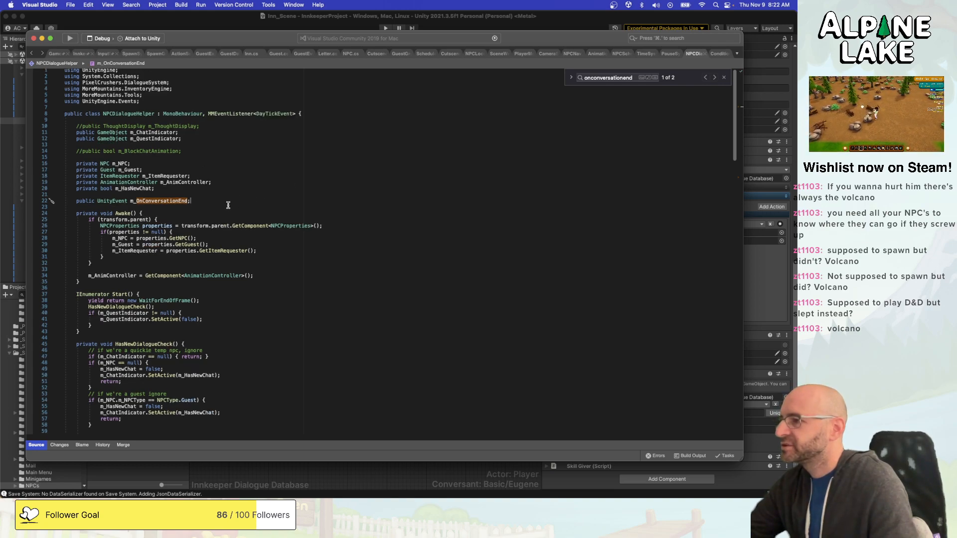
# Add m_OnConversationEnd.Invoke(); at the end of the OnConversationEnd method and save the script.
pyautogui.scroll(-10, 228, 205)
pyautogui.click(237, 257)
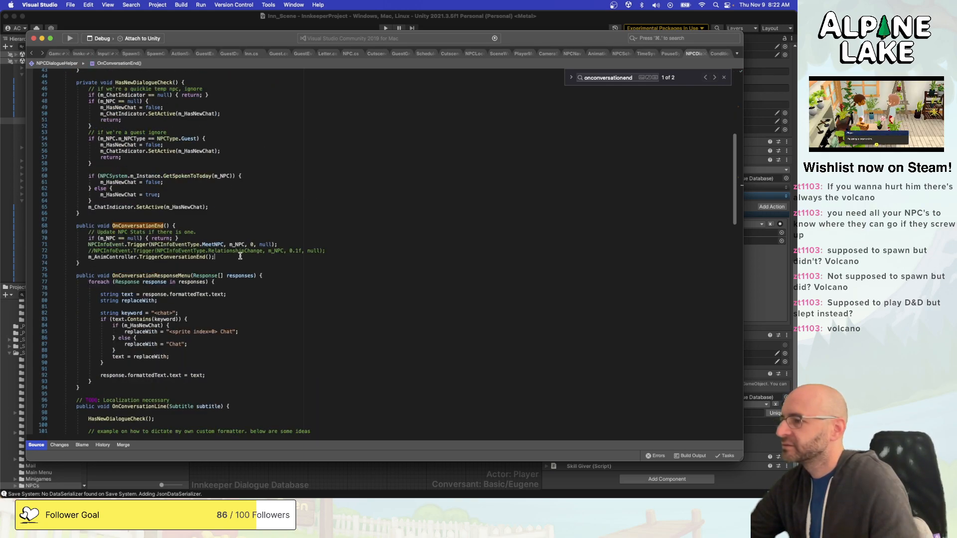
pyautogui.press('Return')
pyautogui.press('Return')
pyautogui.write('m_On')
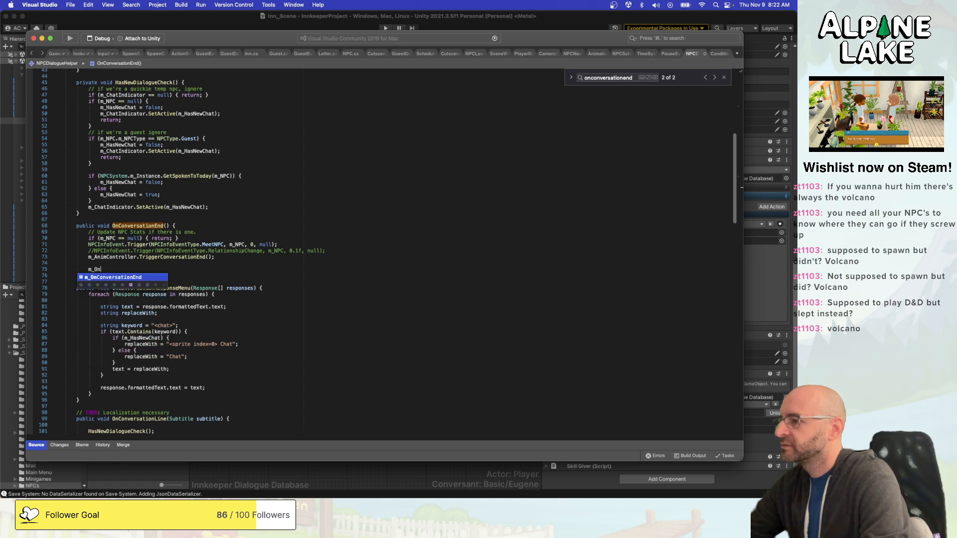
pyautogui.write('ConversationEnd.Invoke();')
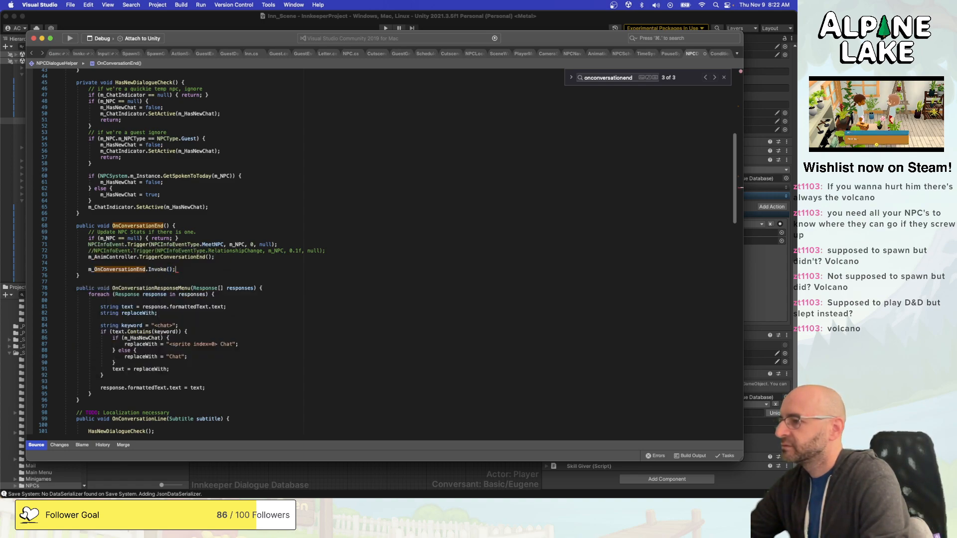
pyautogui.press('super+s')
pyautogui.click(89, 263)
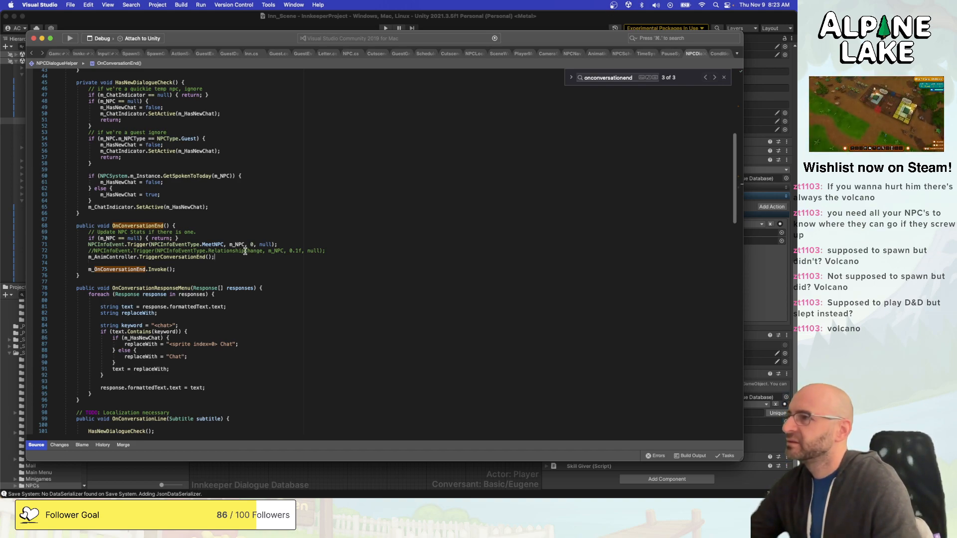
# Switch back to Unity, reset the Saveable component on Cutscene DeleteEugene, and refresh its saved component list.
pyautogui.click(206, 29)
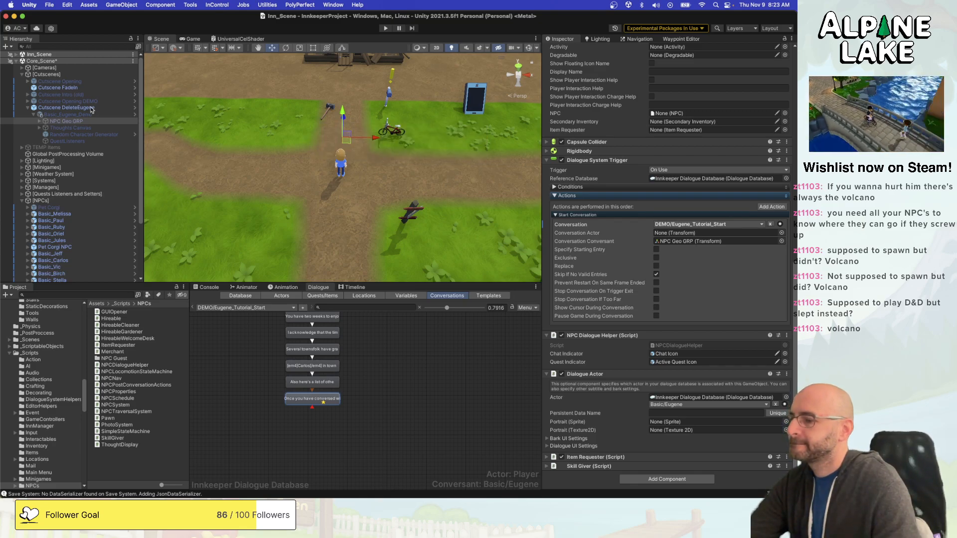
pyautogui.click(92, 108)
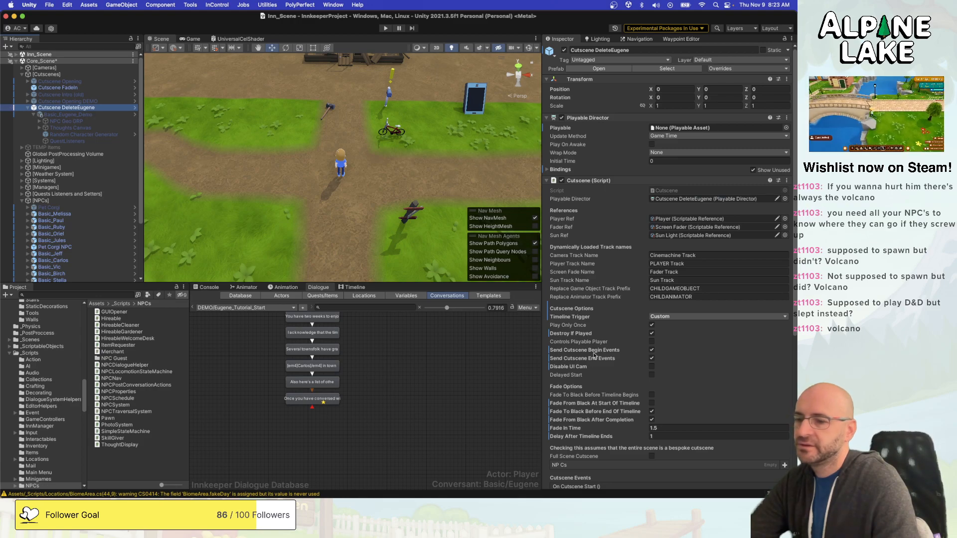
pyautogui.scroll(-5, 608, 394)
pyautogui.rightClick(659, 364)
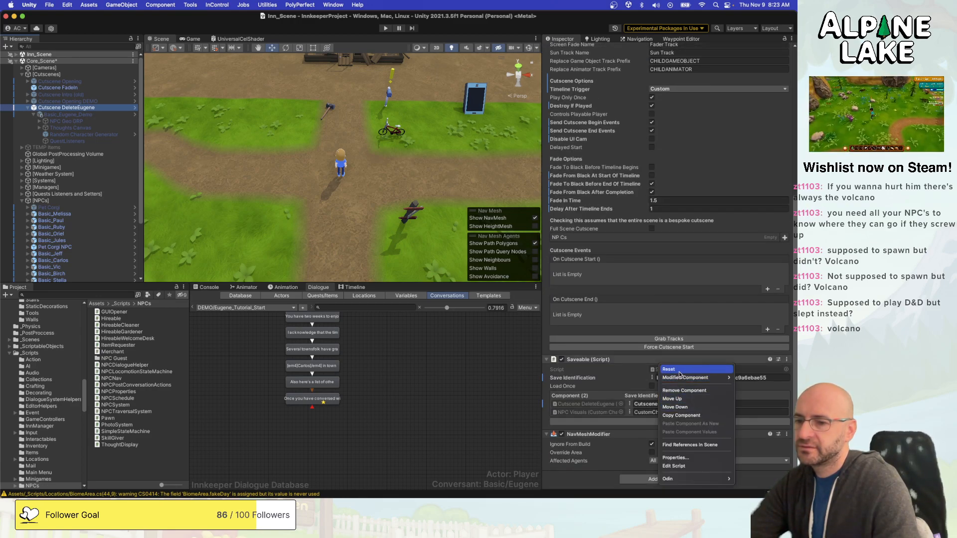
pyautogui.click(669, 369)
pyautogui.click(673, 422)
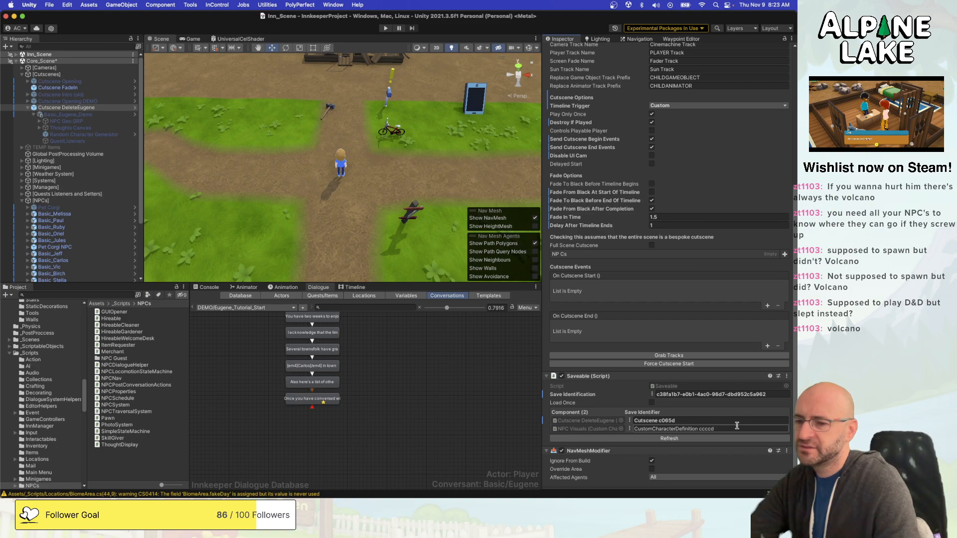
# Open the CustomCharacterDefinition script from the NPC Visuals object, review its save and load code, close it and switch back to Unity.
pyautogui.doubleClick(608, 429)
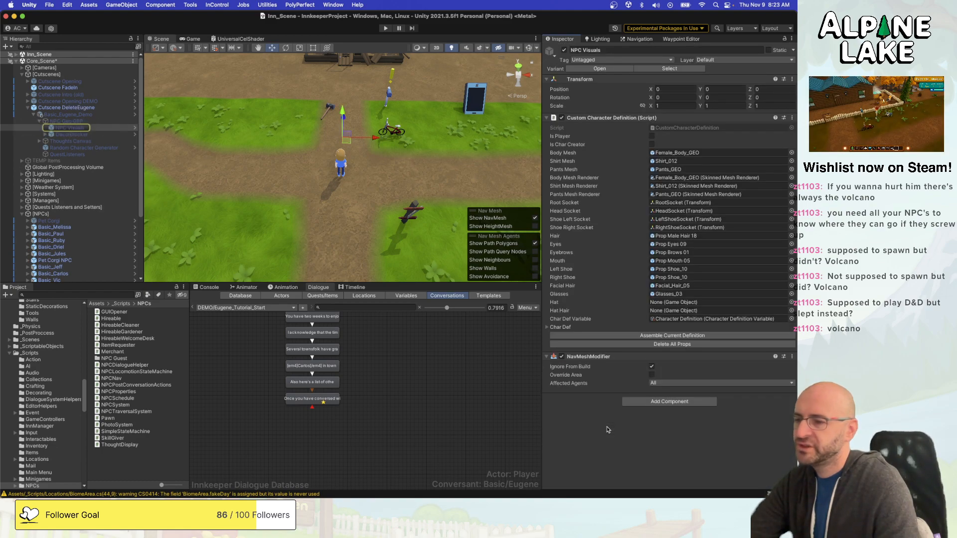
pyautogui.doubleClick(681, 128)
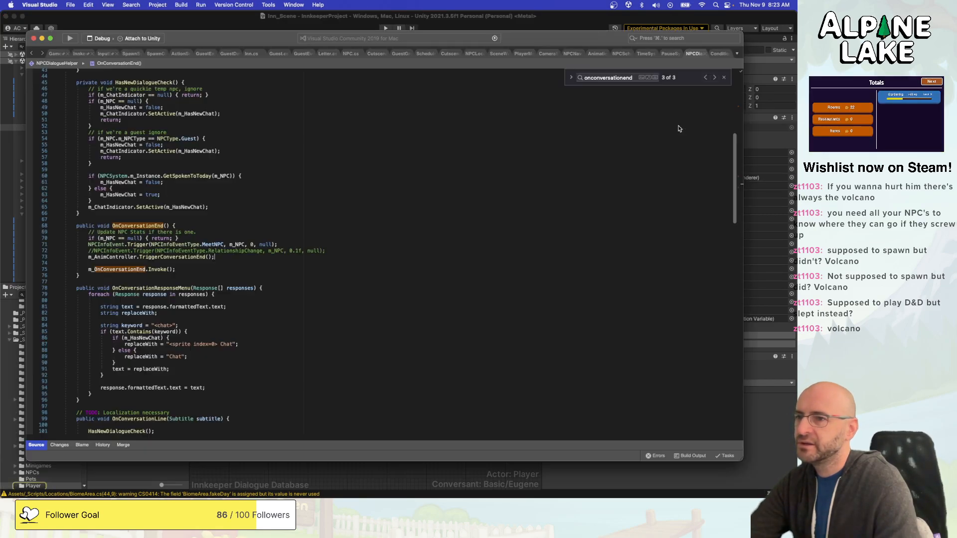
pyautogui.scroll(-20, 208, 338)
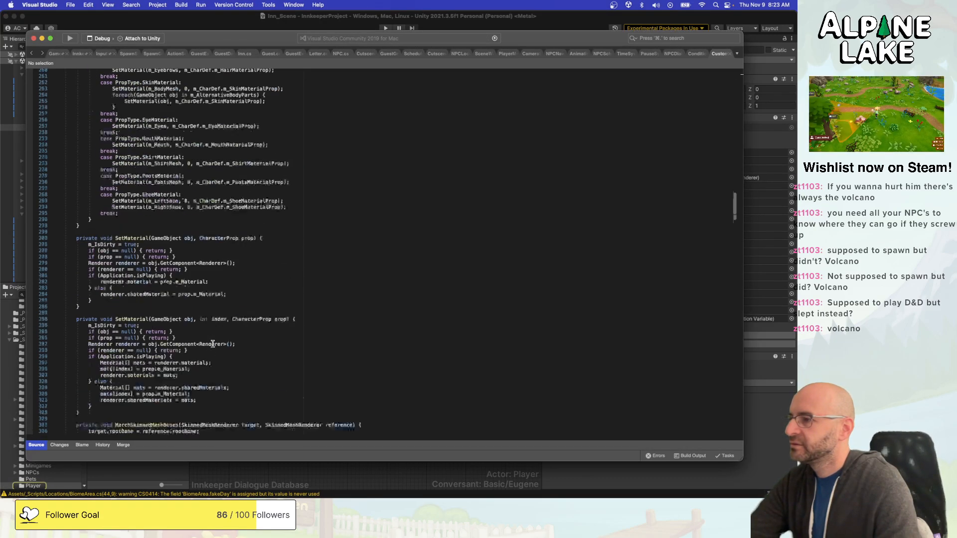
pyautogui.scroll(-18, 214, 342)
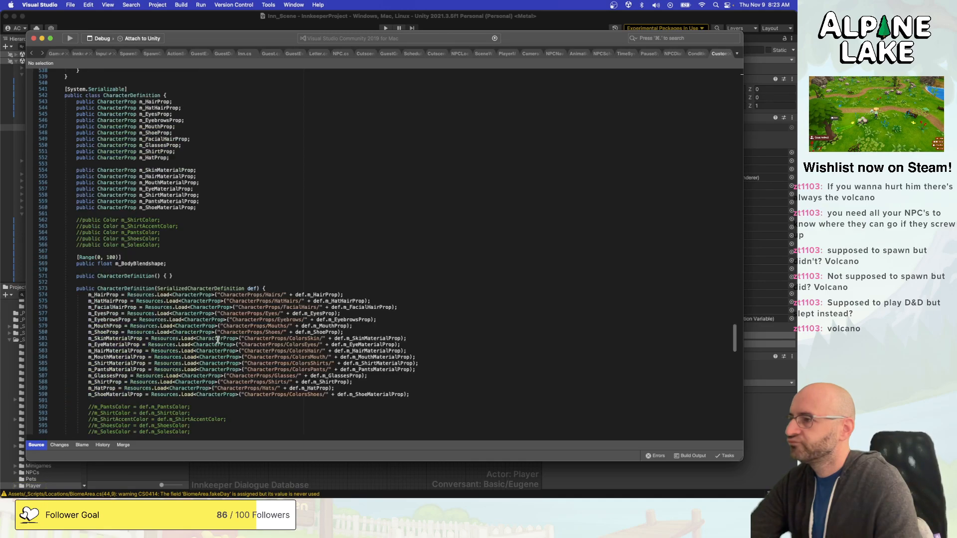
pyautogui.scroll(10, 218, 340)
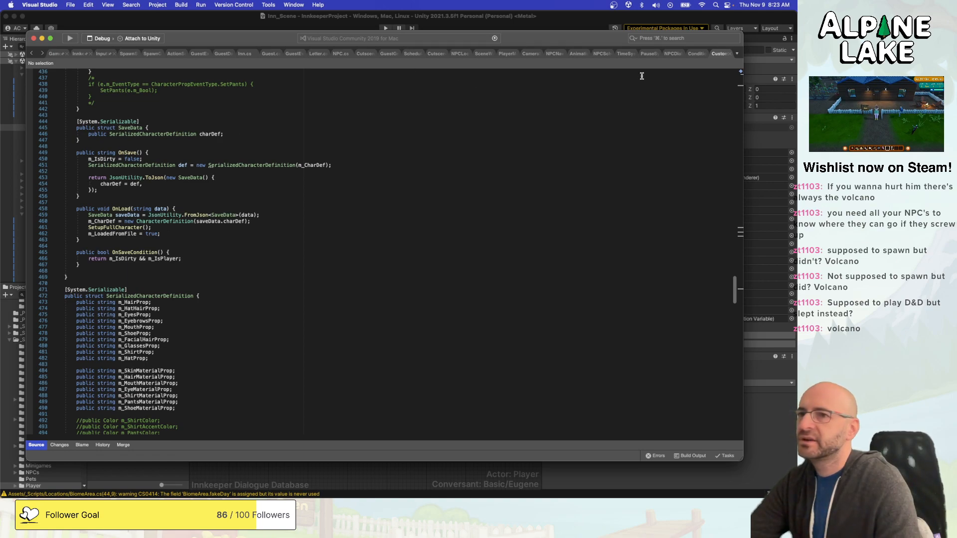
pyautogui.click(730, 54)
pyautogui.press('super+Tab')
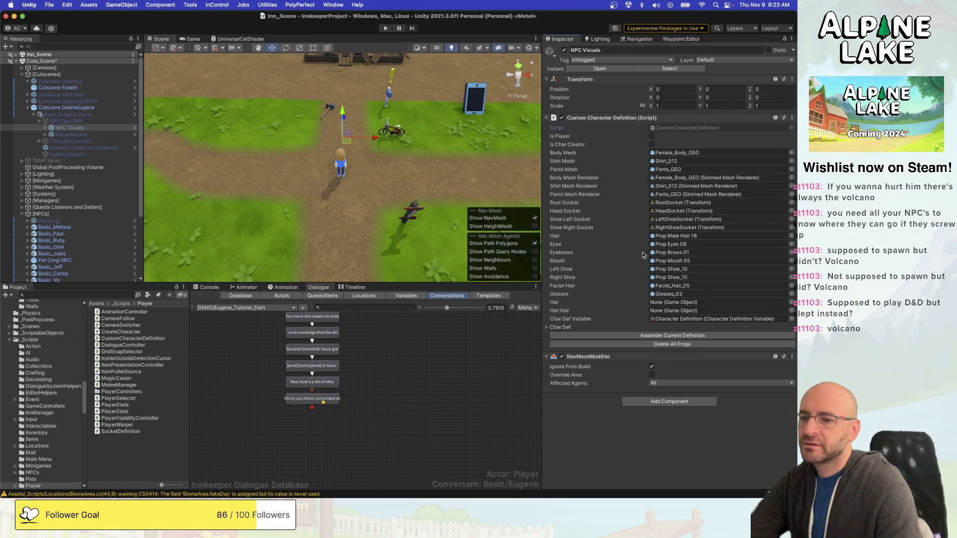
# Add an On Conversation End event to NPC Geo GRP's NPC Dialogue Helper that calls Cutscene.PlayTimeline on Cutscene DeleteEugene.
pyautogui.click(75, 108)
pyautogui.click(79, 127)
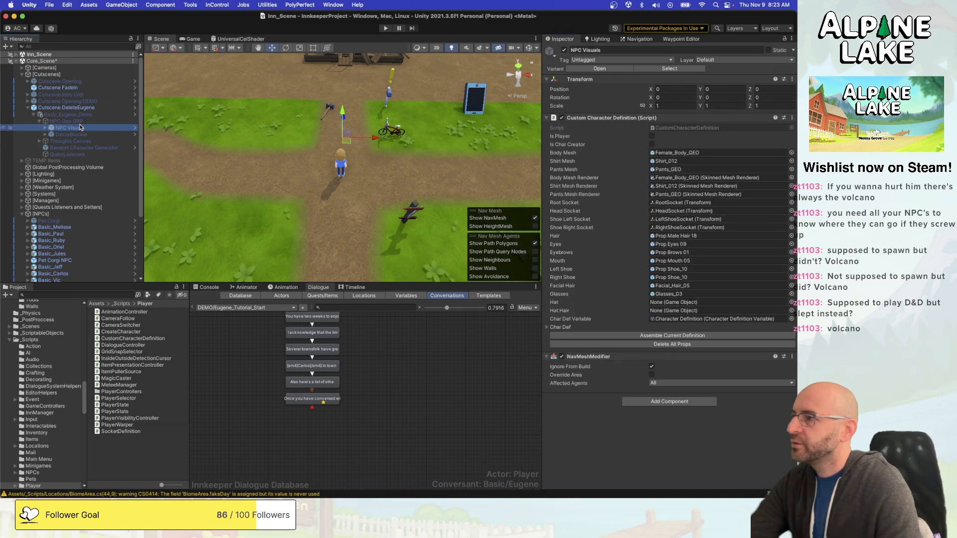
pyautogui.click(66, 121)
pyautogui.scroll(-10, 678, 359)
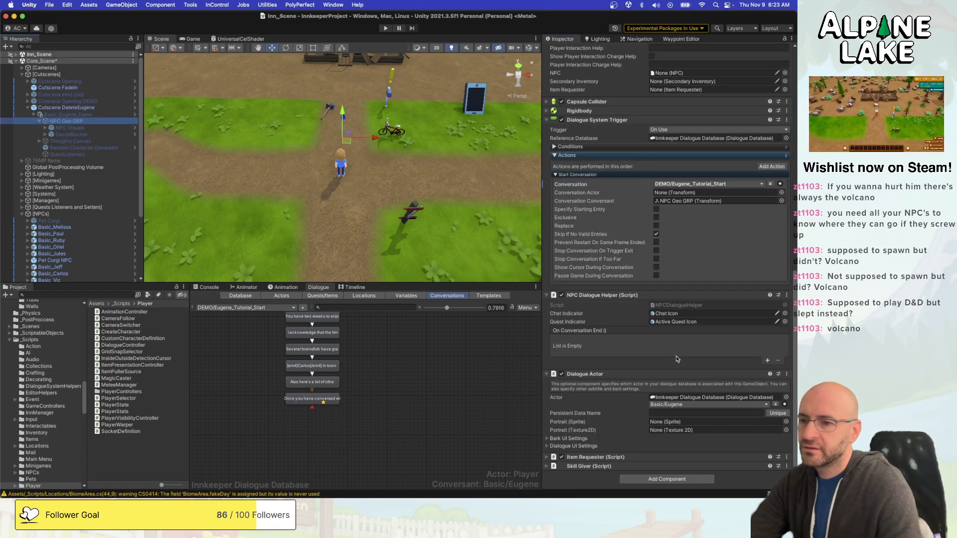
pyautogui.click(768, 360)
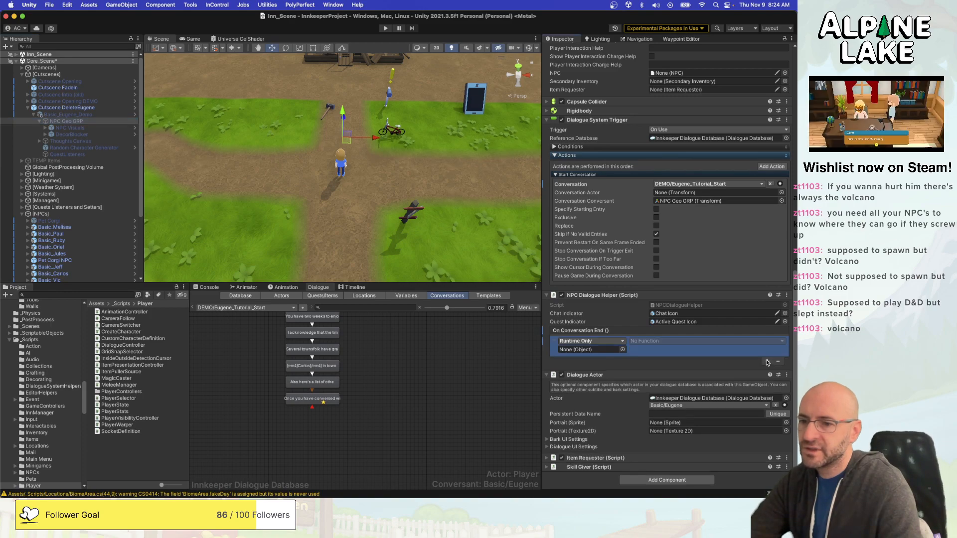
pyautogui.moveTo(74, 108); pyautogui.dragTo(593, 349)
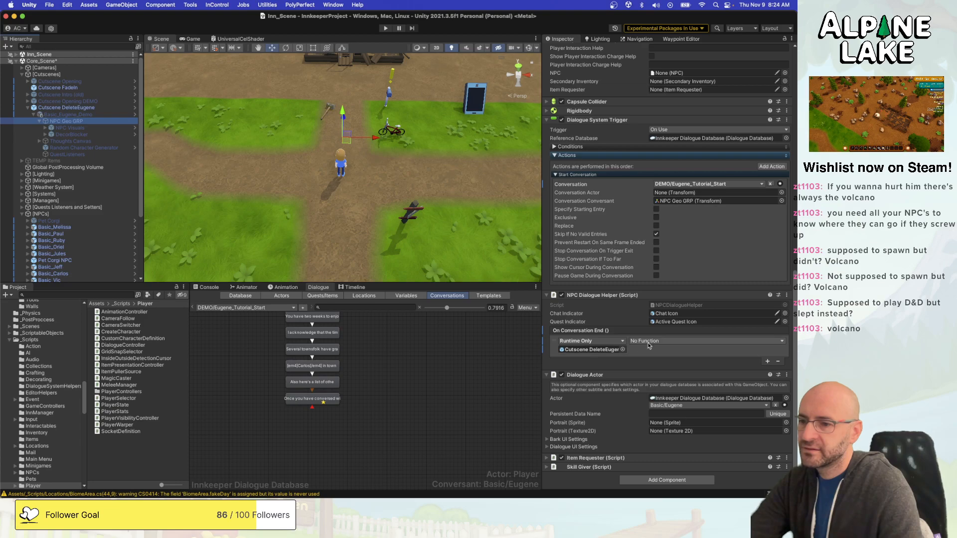
pyautogui.click(652, 341)
pyautogui.moveTo(650, 389)
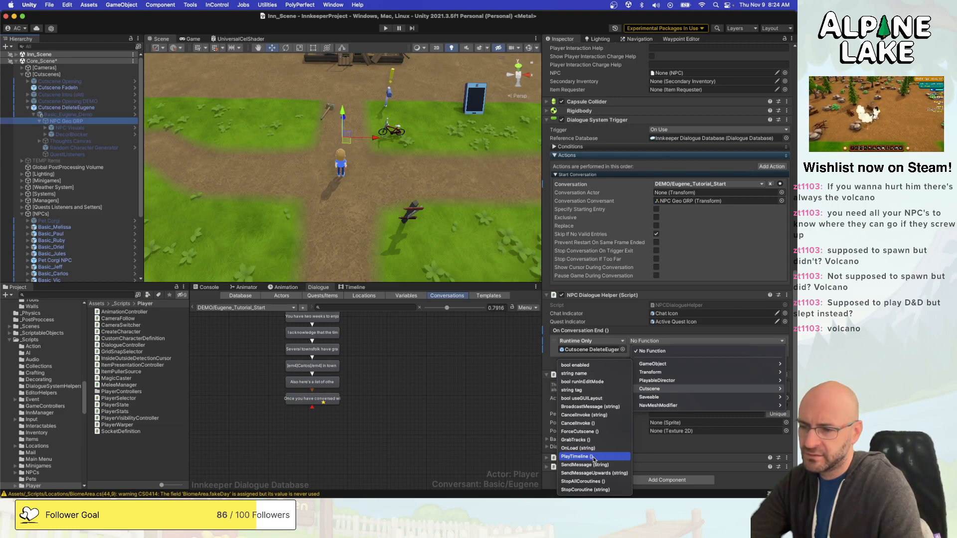
pyautogui.click(577, 457)
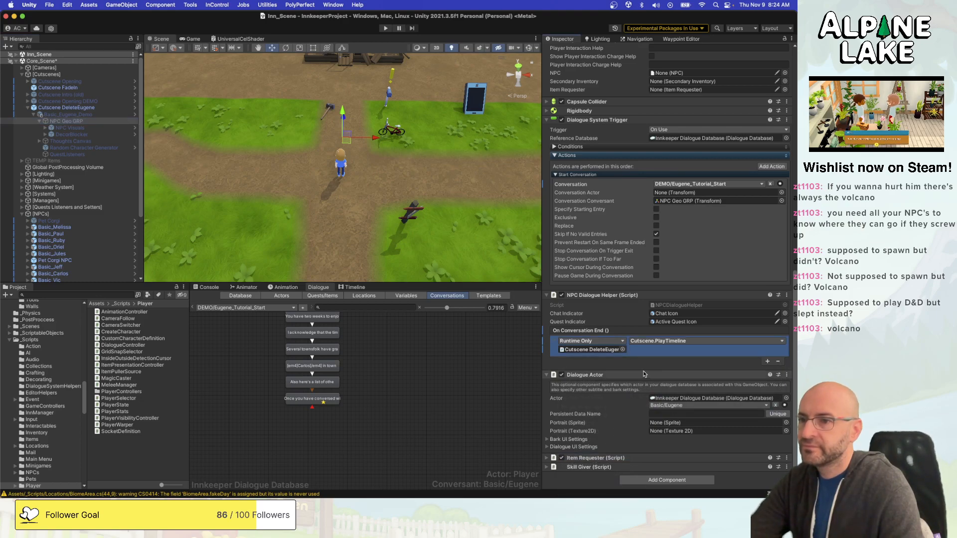
# Inspect Basic_Eugene_Demo's components, switch to Visual Studio and search the Cutscene script for "destroy".
pyautogui.click(87, 114)
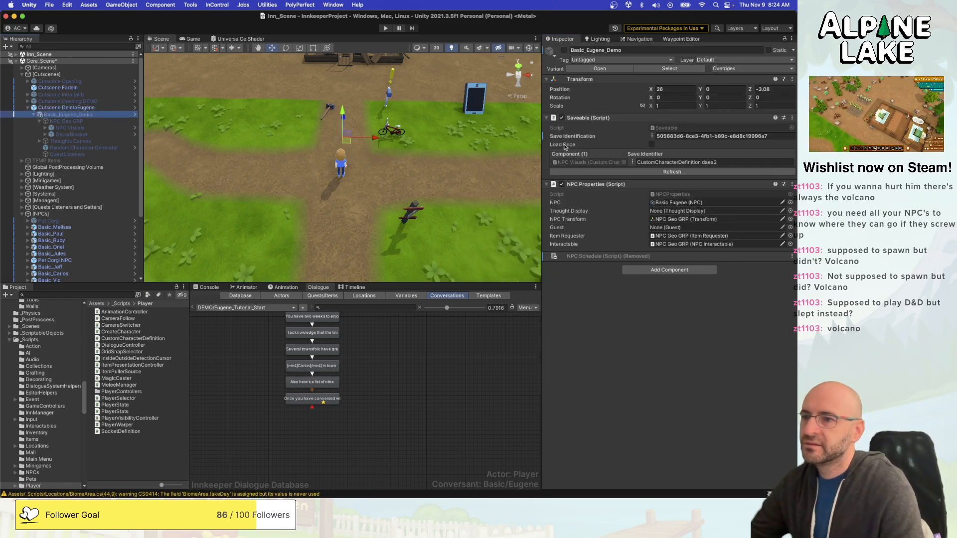
pyautogui.press('super+Tab')
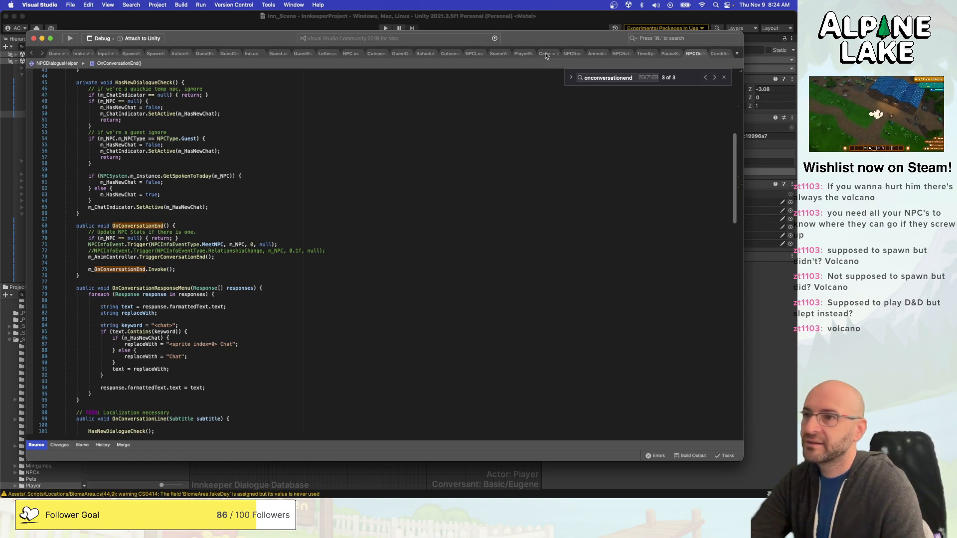
pyautogui.click(449, 55)
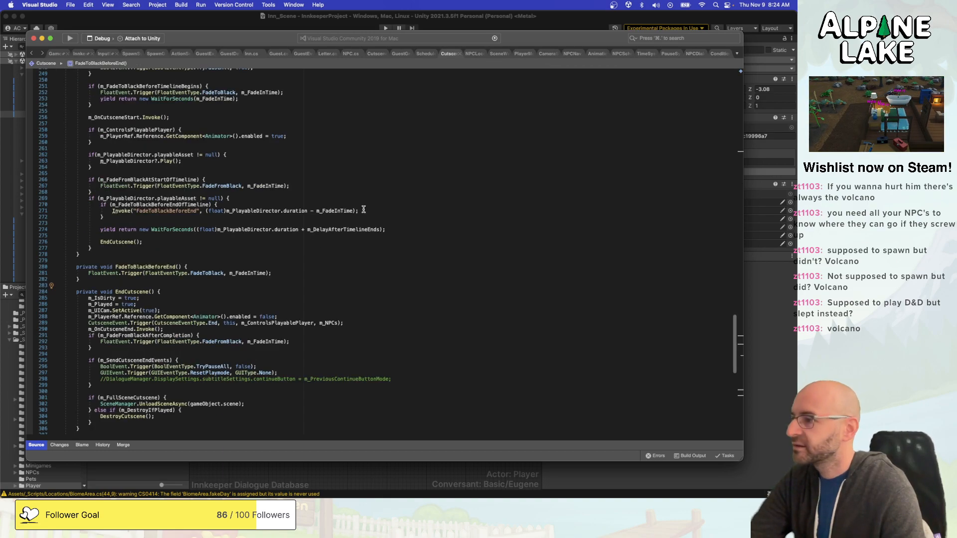
pyautogui.scroll(5, 364, 210)
pyautogui.click(364, 209)
pyautogui.press('super+f')
pyautogui.write('destroy')
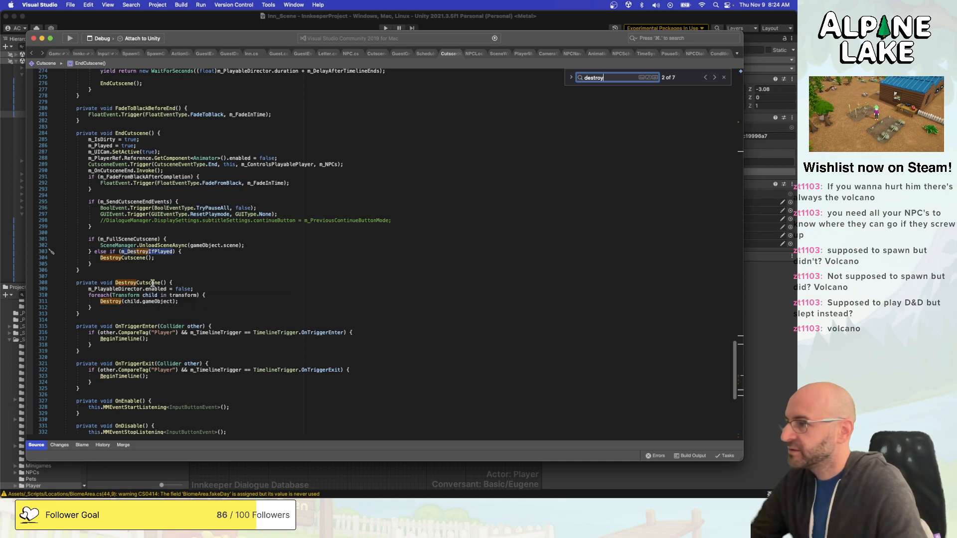
# Examine how the EndCutscene and DestroyCutscene methods end and remove a cutscene, and return to Unity.
pyautogui.moveTo(115, 282); pyautogui.dragTo(166, 283)
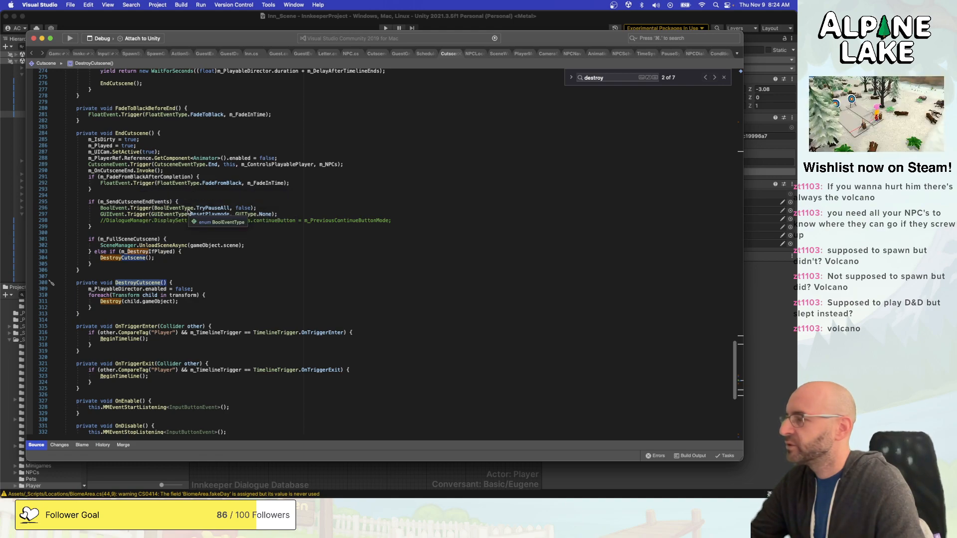
pyautogui.click(194, 208)
pyautogui.click(303, 189)
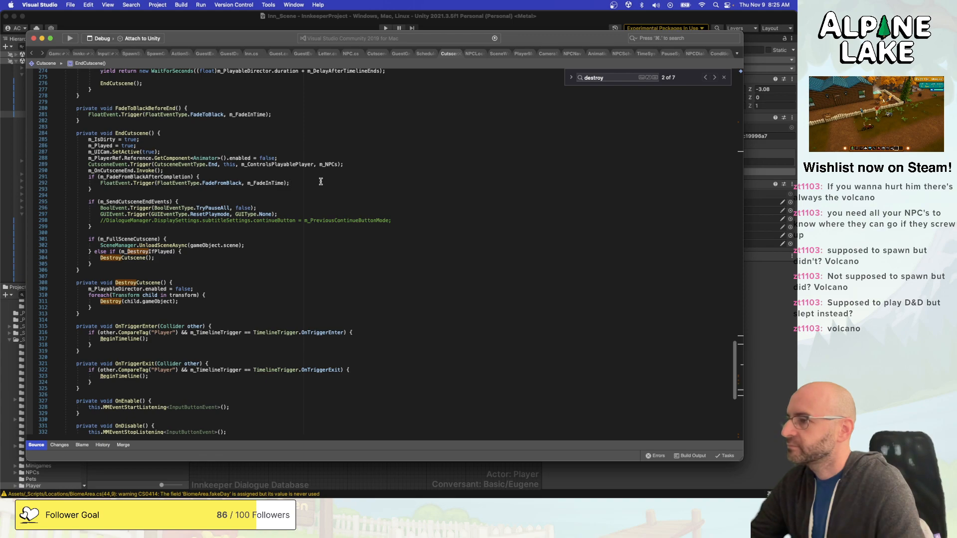
pyautogui.click(274, 220)
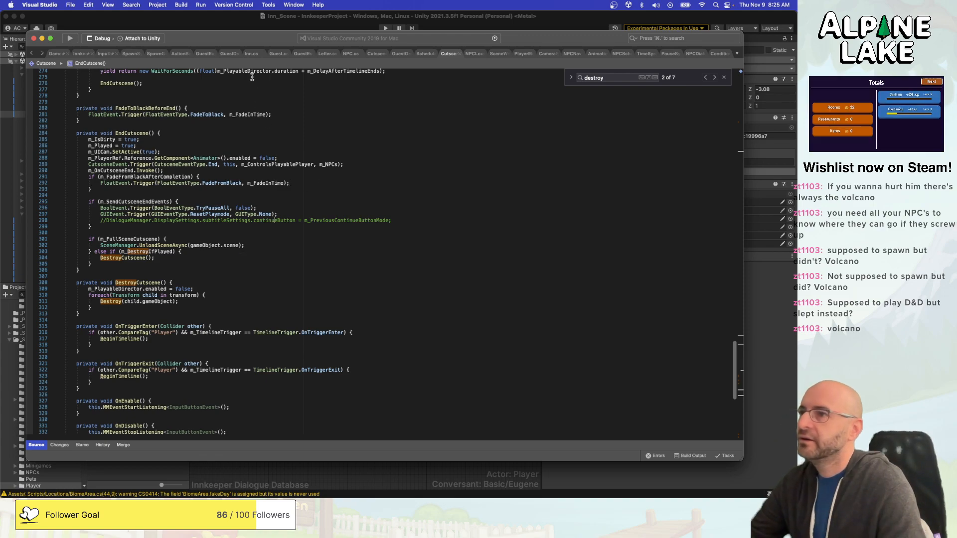
pyautogui.click(246, 26)
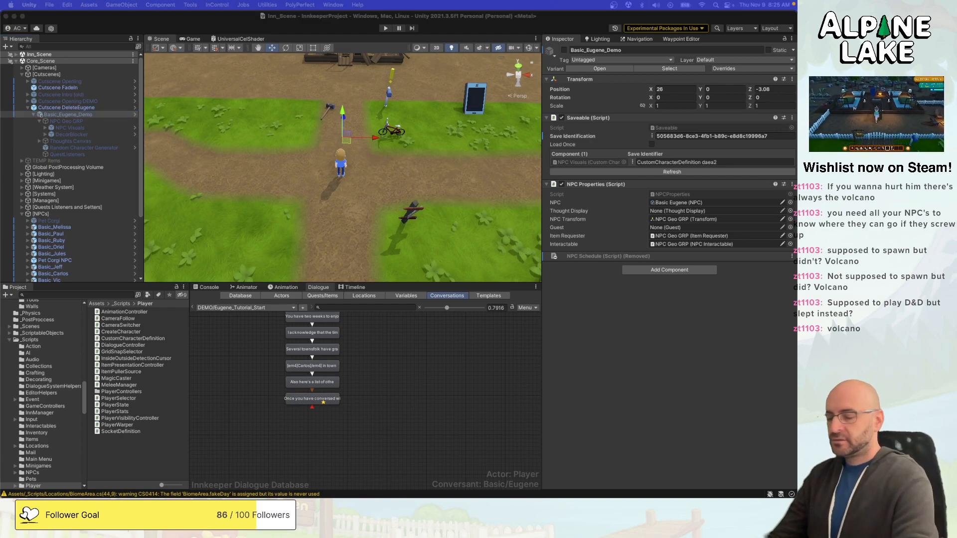
pyautogui.click(242, 23)
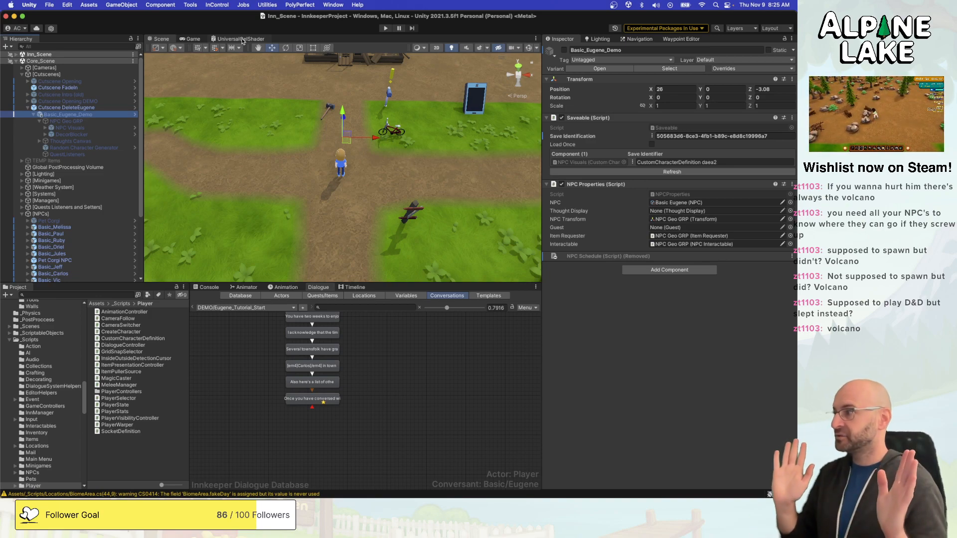
# Run the game and advance through Eugene's whole tutorial conversation to test the conversation end event.
pyautogui.click(384, 28)
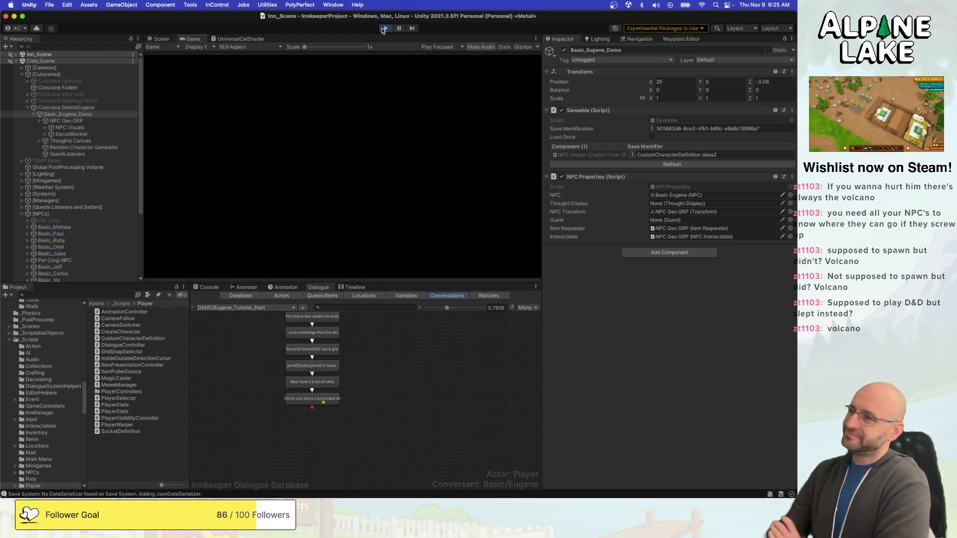
pyautogui.press('space')
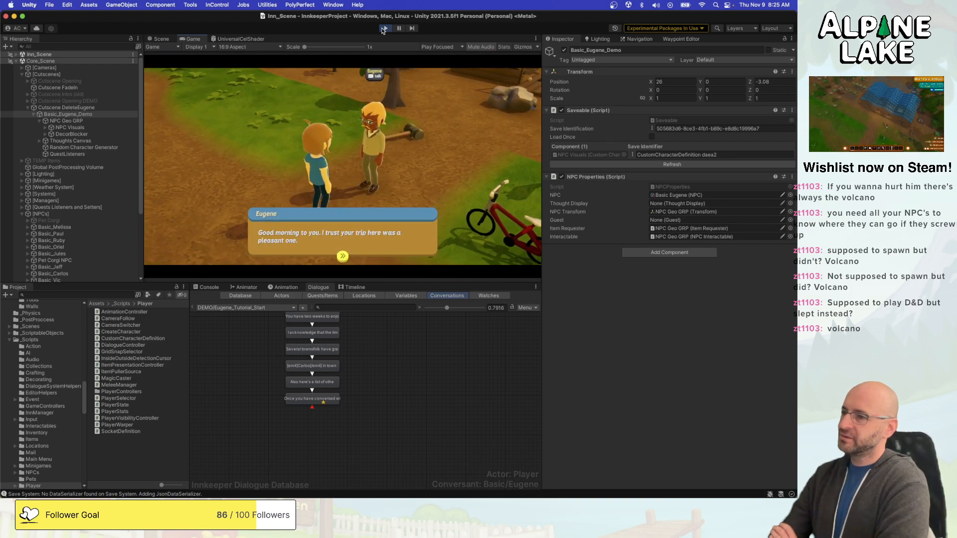
pyautogui.press('space')
pyautogui.press('space')
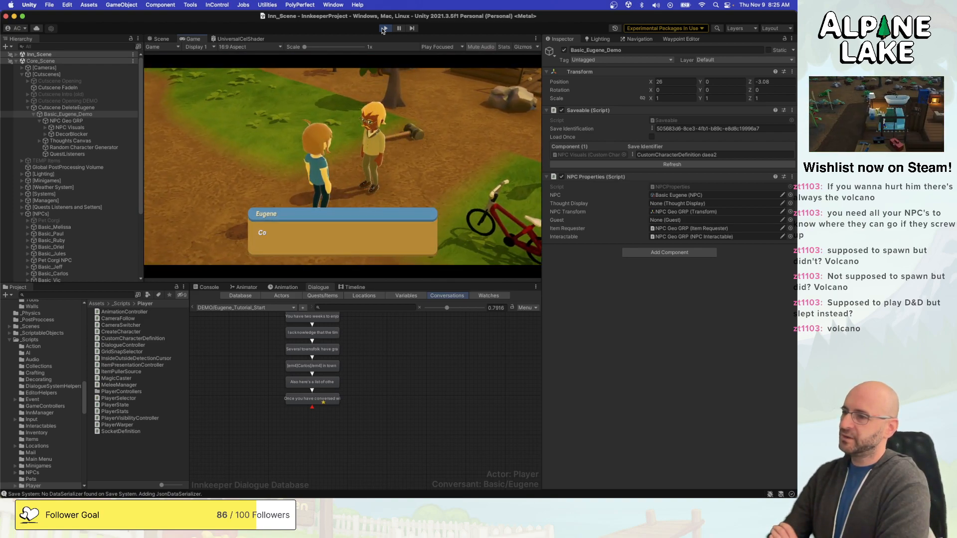
pyautogui.press('space')
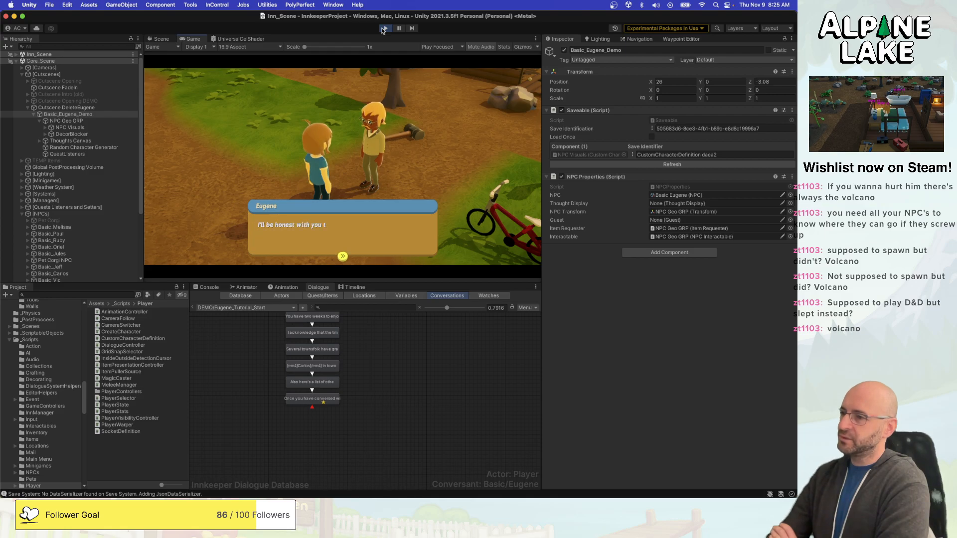
pyautogui.press('space')
pyautogui.press('space')
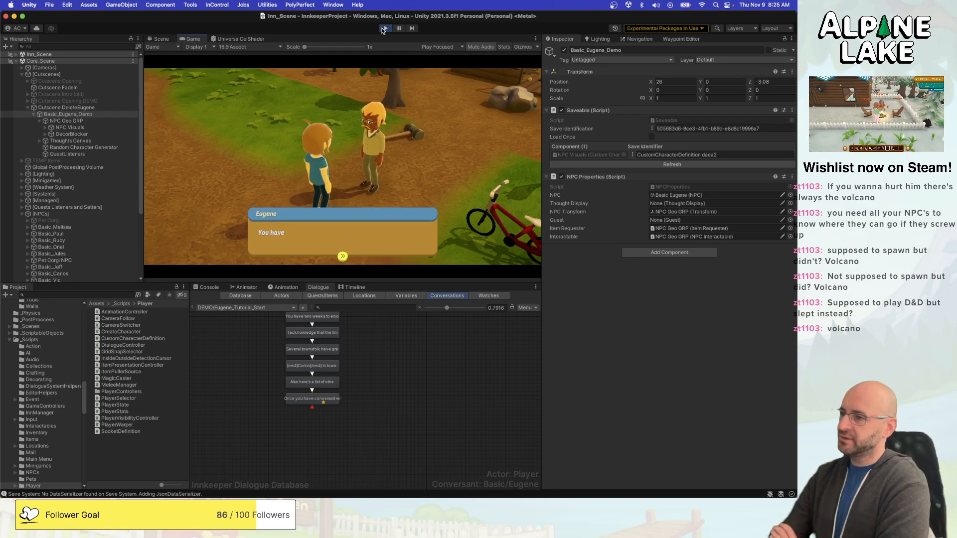
pyautogui.press('space')
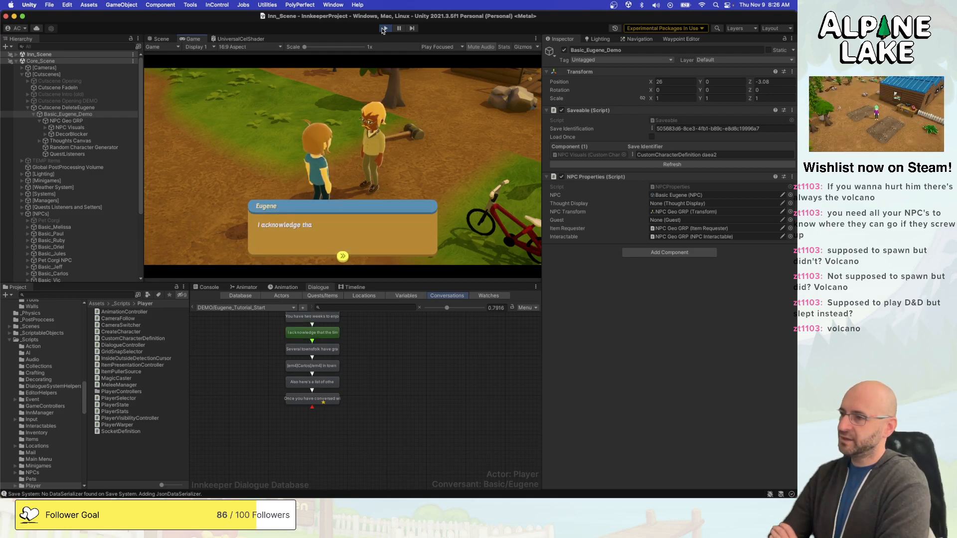
pyautogui.press('space')
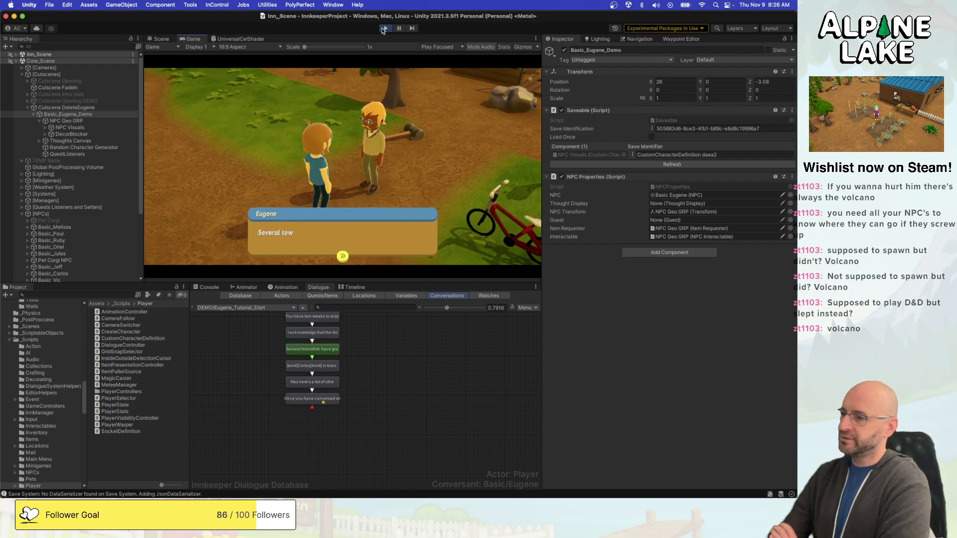
pyautogui.press('space')
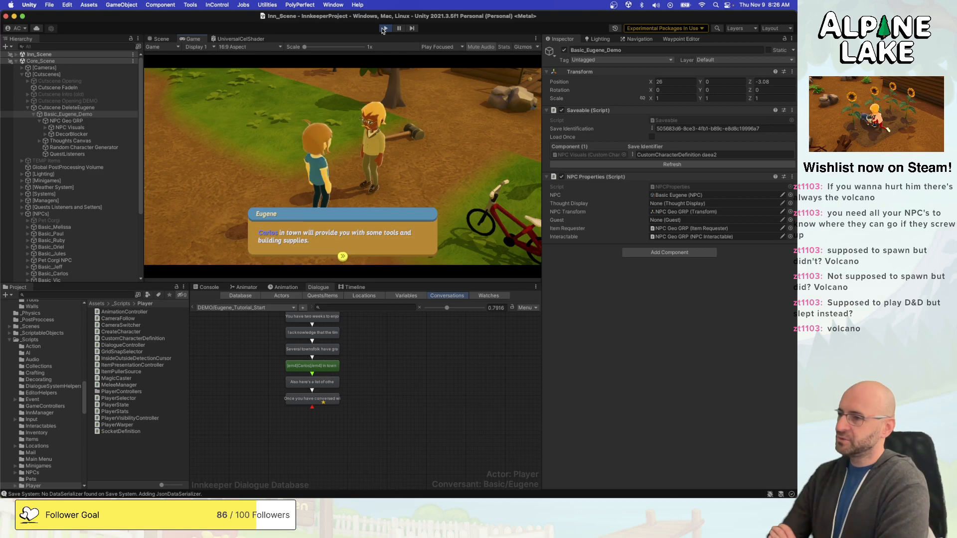
pyautogui.press('space')
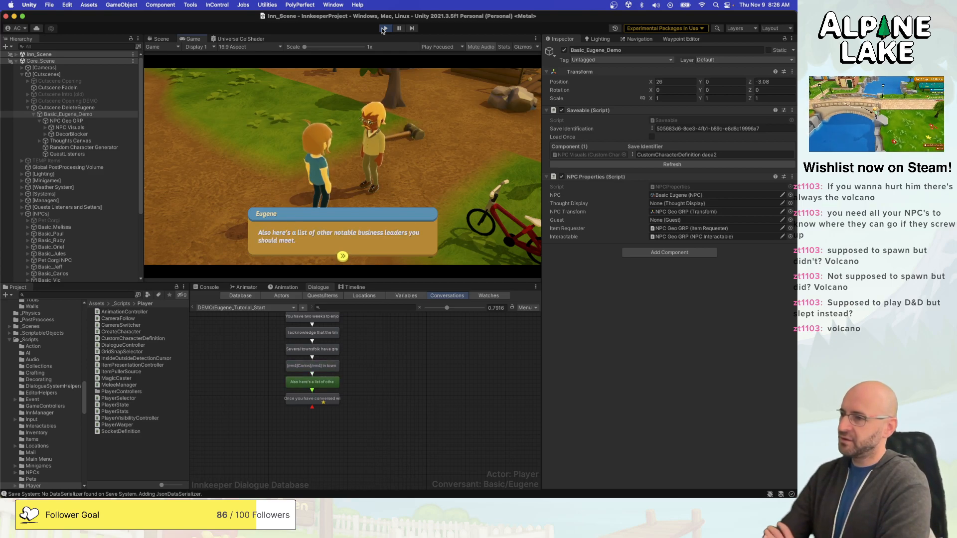
pyautogui.press('space')
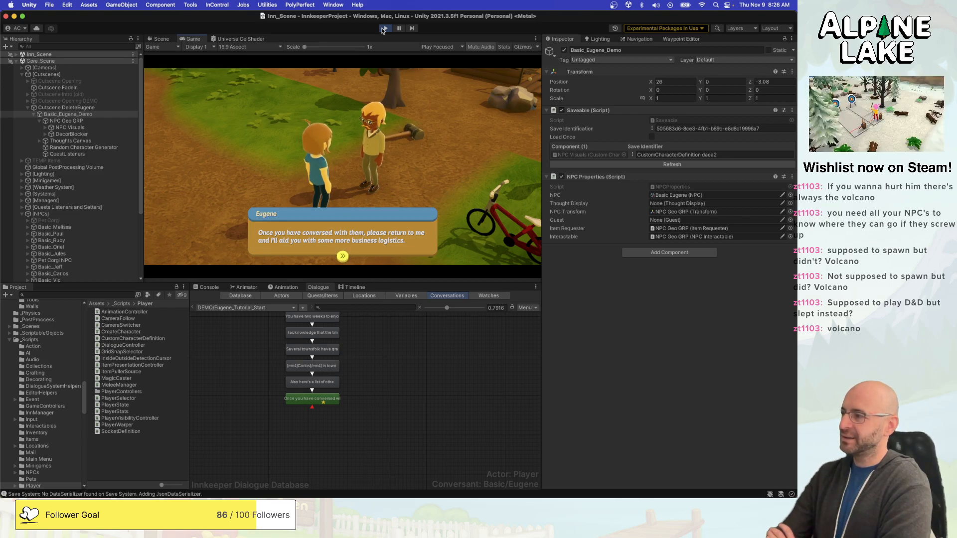
pyautogui.press('space')
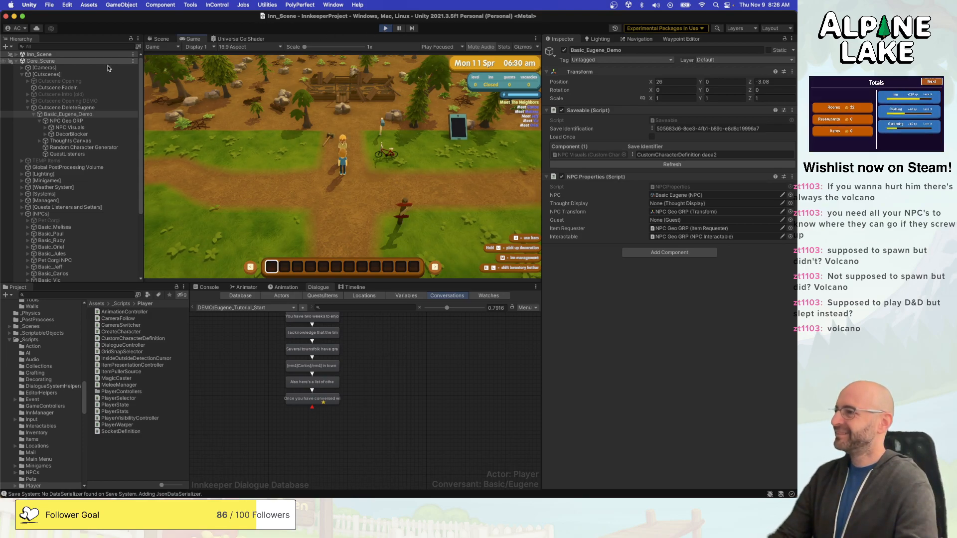
# Inspect the Cutscene options, fade options and events of Cutscene DeleteEugene while the game is running.
pyautogui.click(70, 108)
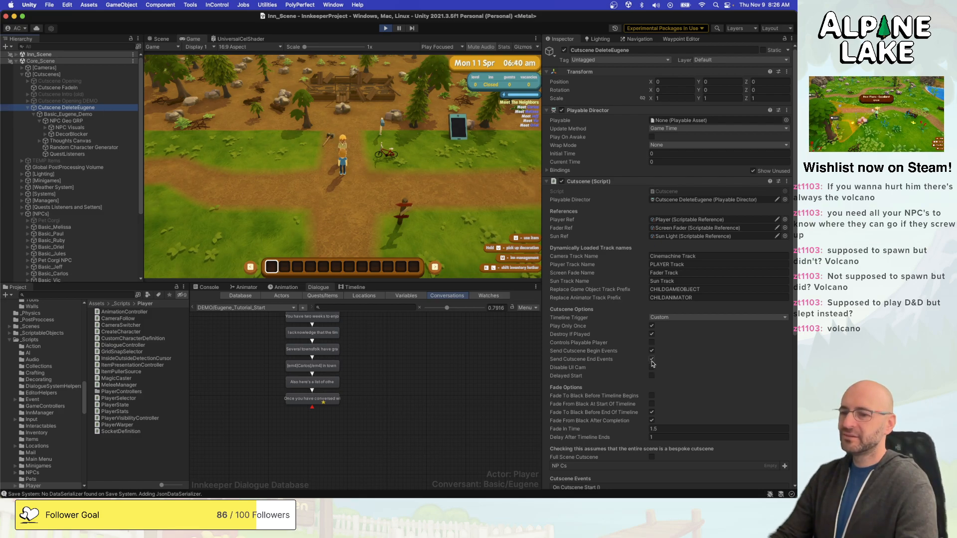
pyautogui.scroll(-10, 617, 356)
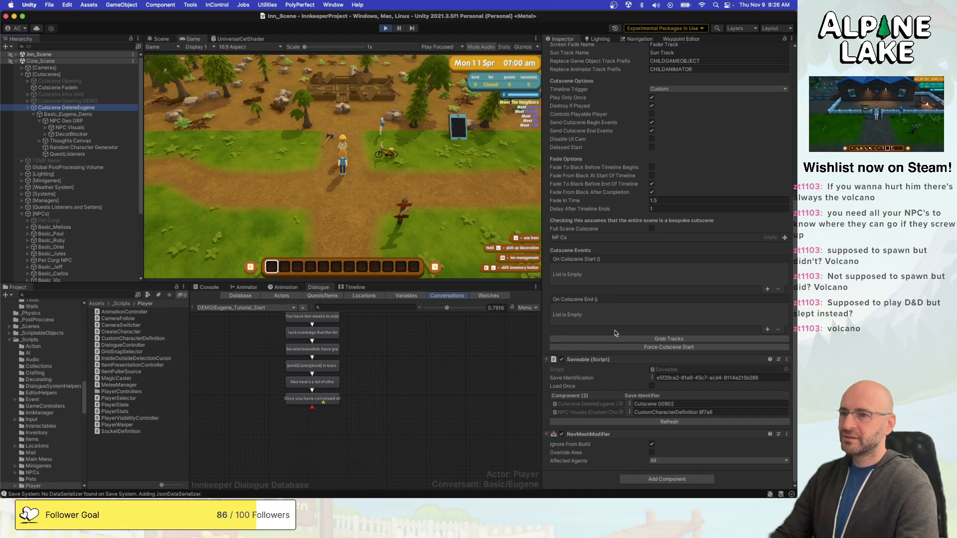
pyautogui.scroll(5, 617, 333)
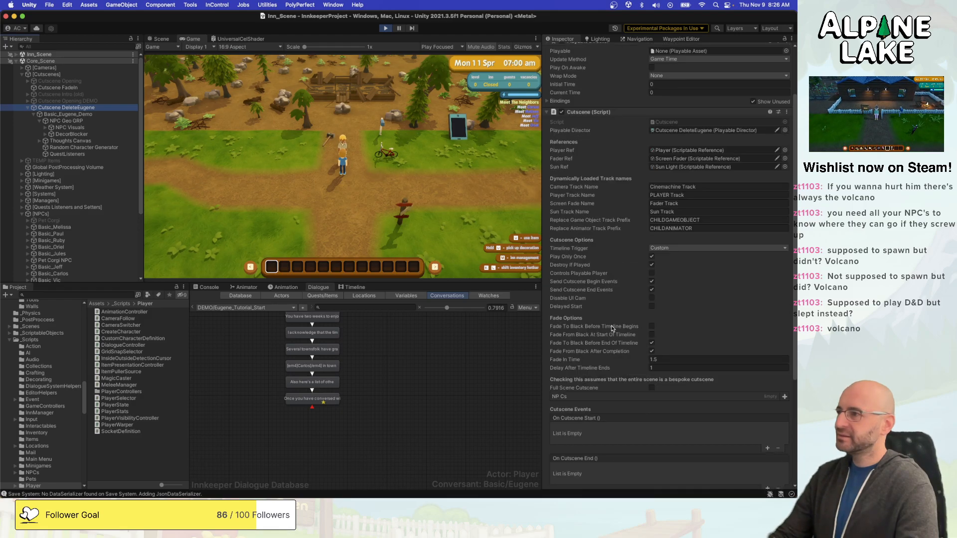
# Inspect the components of Cutscene DeleteEugene and the conversation end event on its child NPC Geo GRP.
pyautogui.click(105, 114)
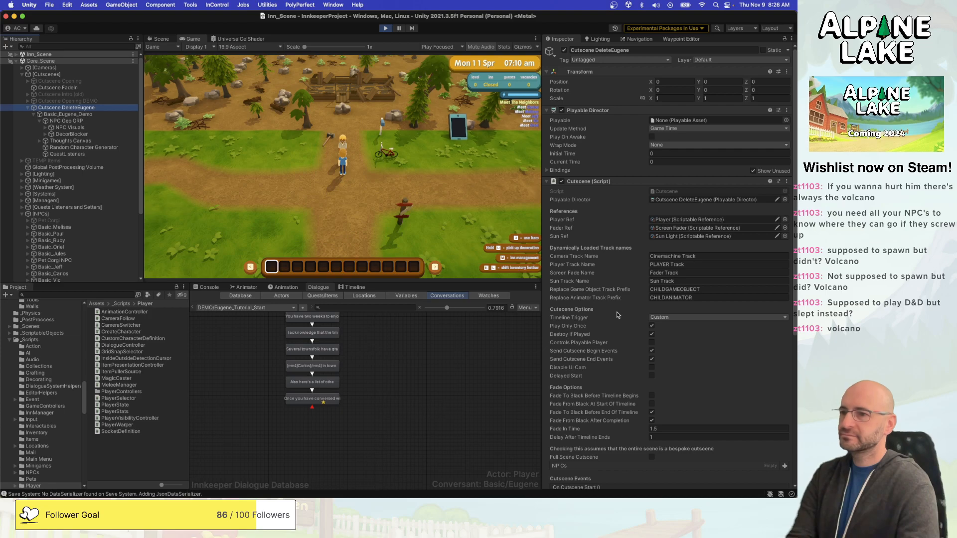
pyautogui.scroll(-5, 619, 316)
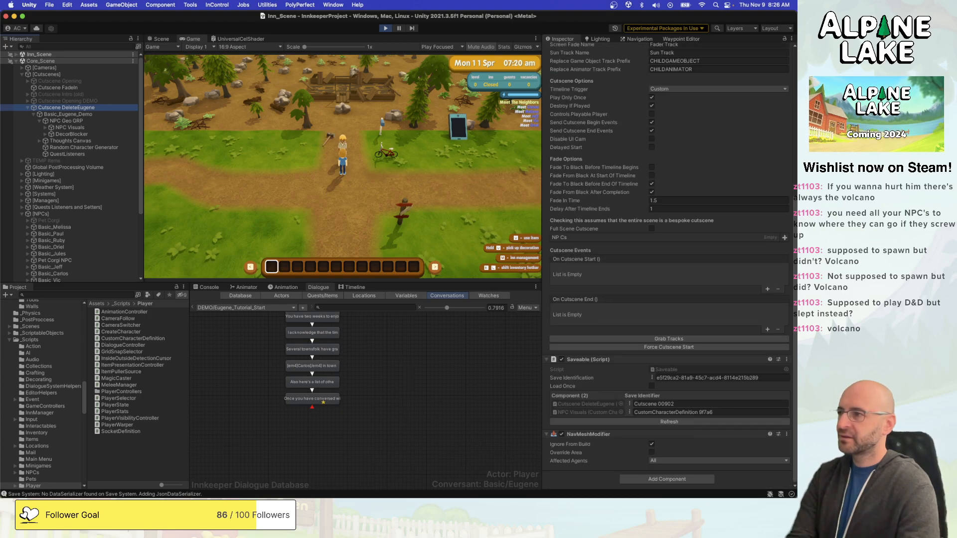
pyautogui.click(66, 120)
pyautogui.scroll(-6, 600, 353)
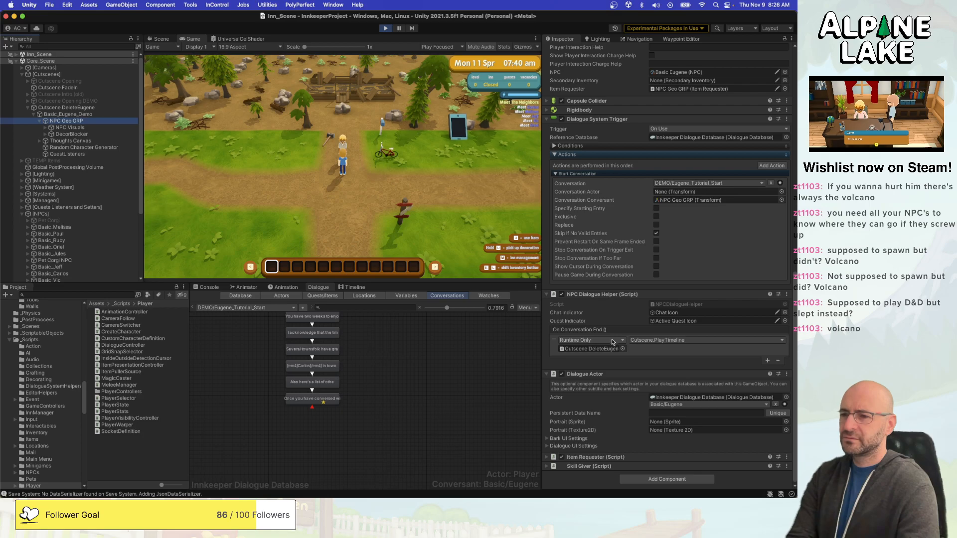
# Open the NPCDialogueHelper script in Visual Studio and compare its OnConversationEnd method with the event set up in Unity.
pyautogui.doubleClick(679, 305)
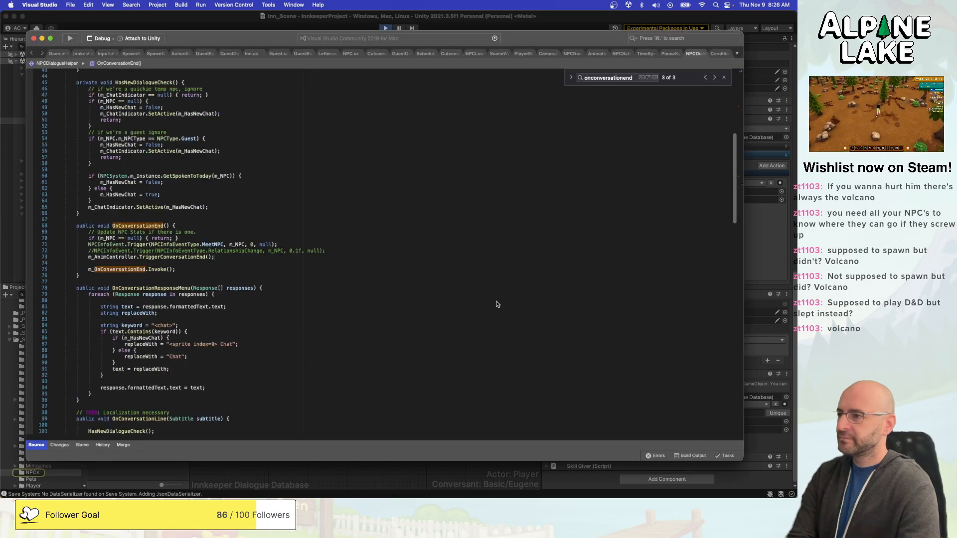
pyautogui.click(488, 277)
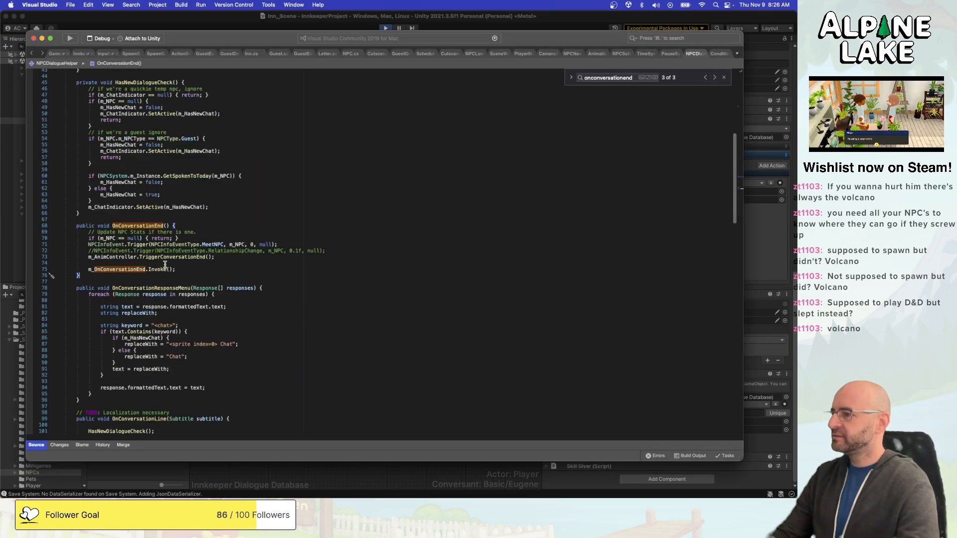
pyautogui.press('super+Tab')
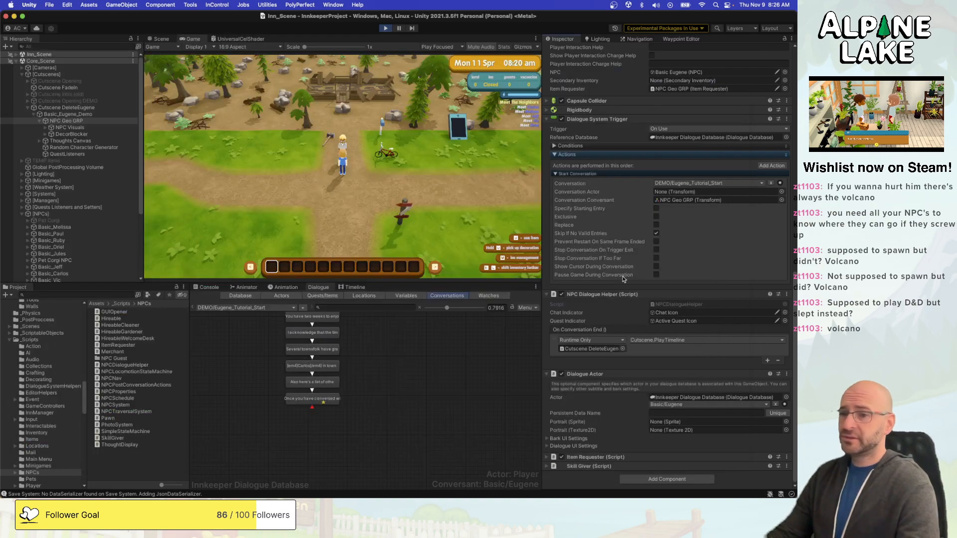
pyautogui.press('super+Tab')
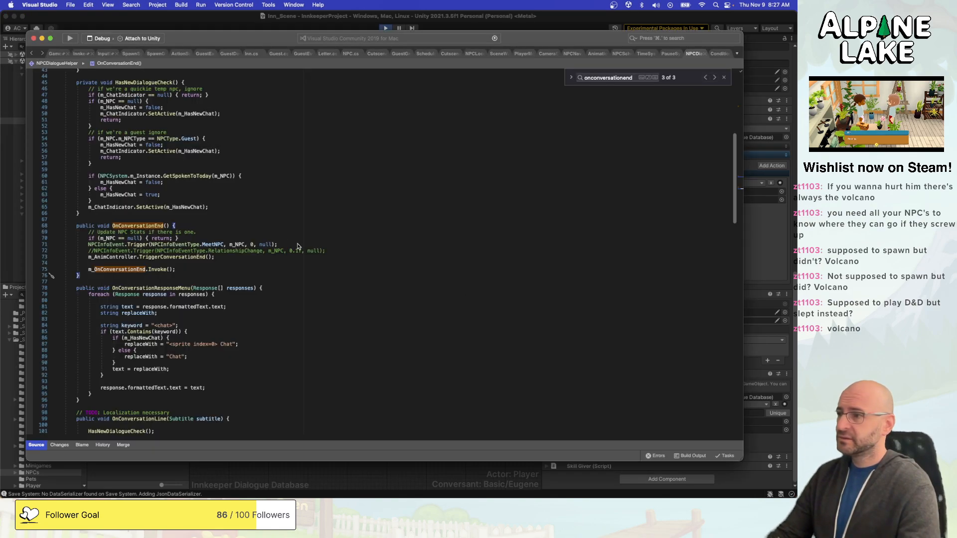
# Move the m_OnConversationEnd.Invoke() line to the start of the OnConversationEnd method, before the null check, and return to Unity.
pyautogui.click(118, 270)
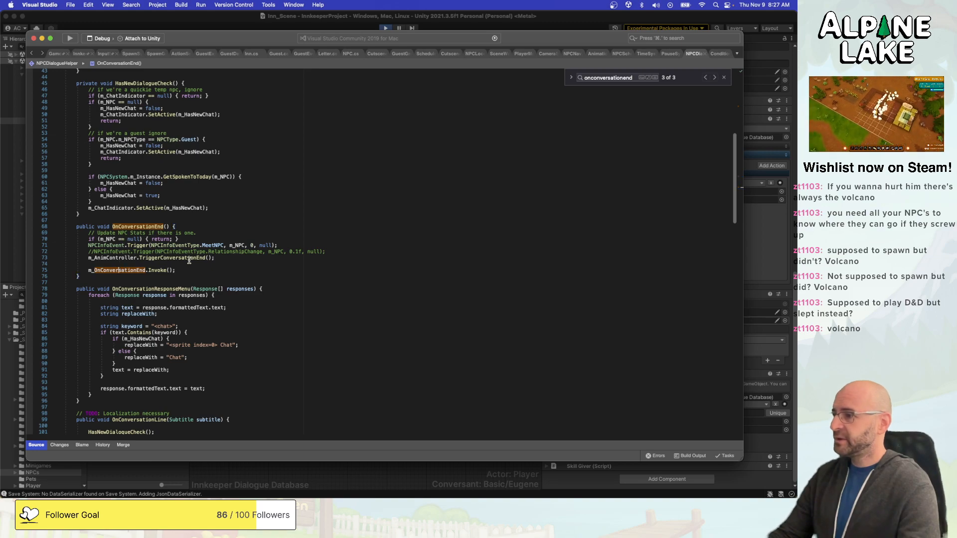
pyautogui.hotkey('alt', 'Up')
pyautogui.hotkey('alt', 'Up')
pyautogui.hotkey('alt', 'Up')
pyautogui.hotkey('alt', 'Up')
pyautogui.hotkey('alt', 'Up')
pyautogui.hotkey('alt', 'Up')
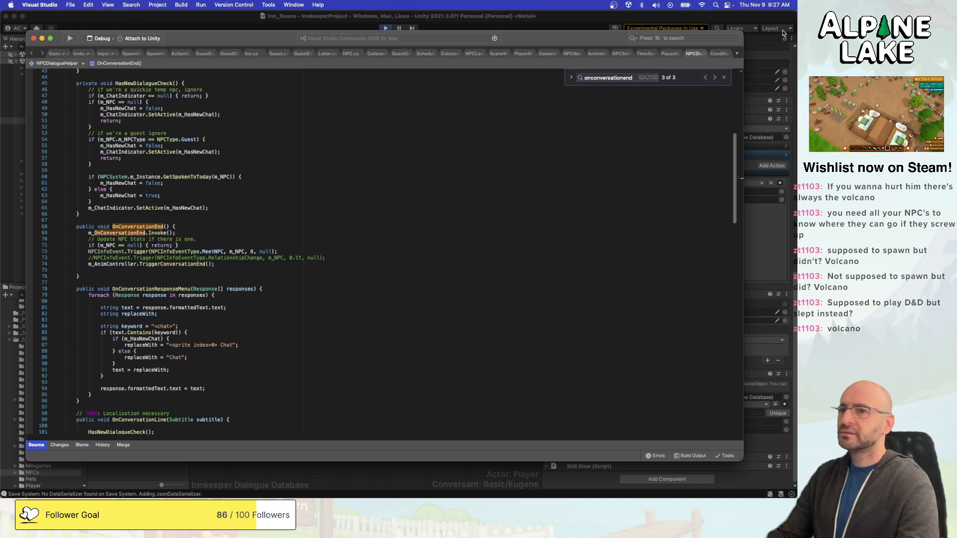
pyautogui.click(757, 25)
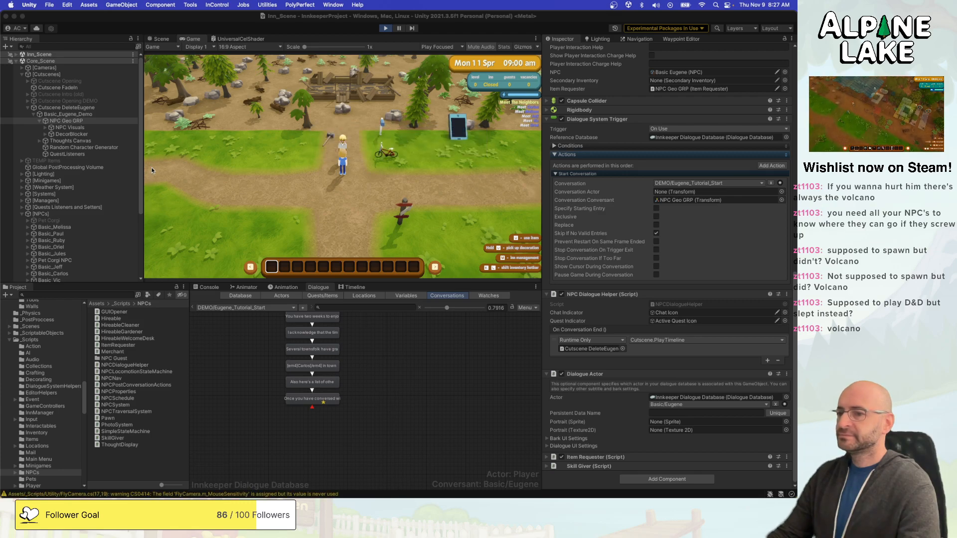
# In Visual Studio, add print("happening"); as the first line of OnConversationEnd and return to Unity.
pyautogui.press('super+Tab')
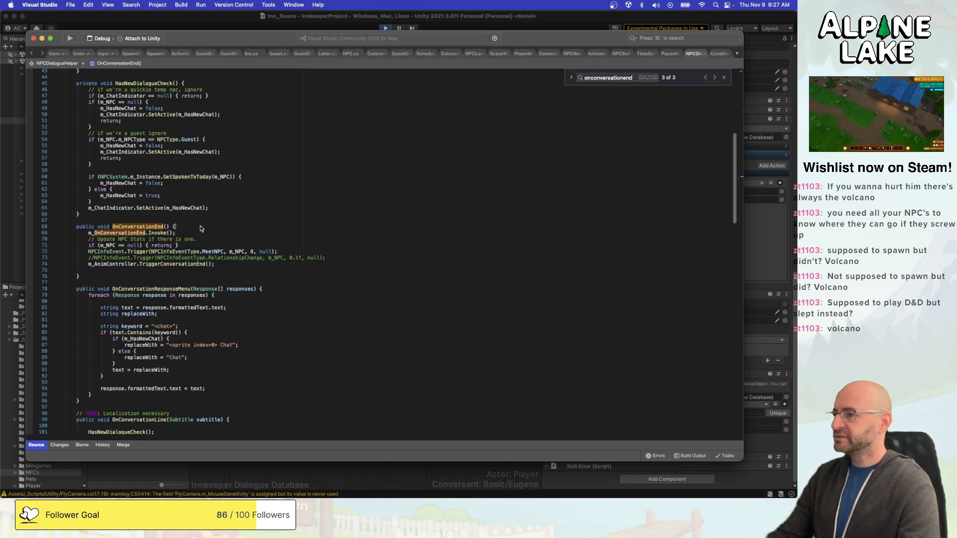
pyautogui.click(202, 227)
pyautogui.press('Return')
pyautogui.write('print("happe')
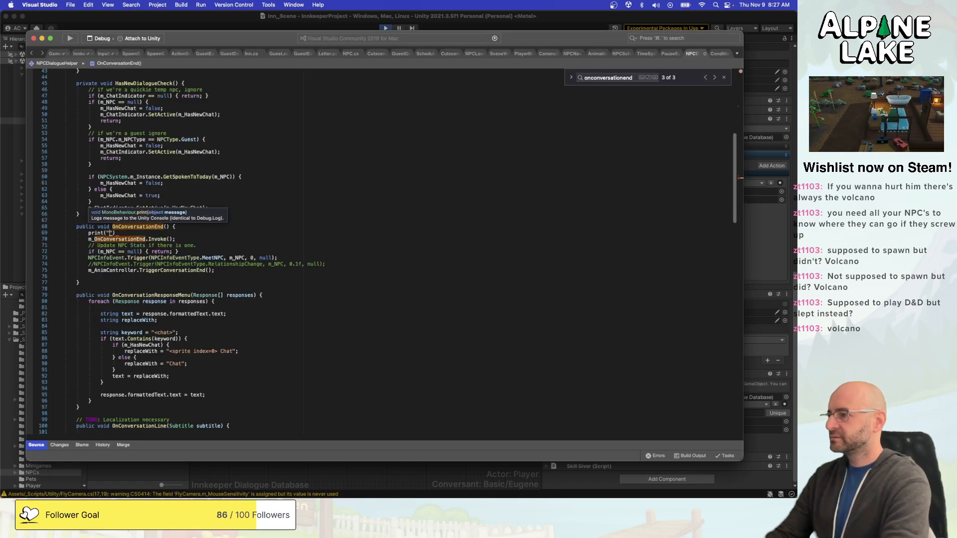
pyautogui.write('ning");')
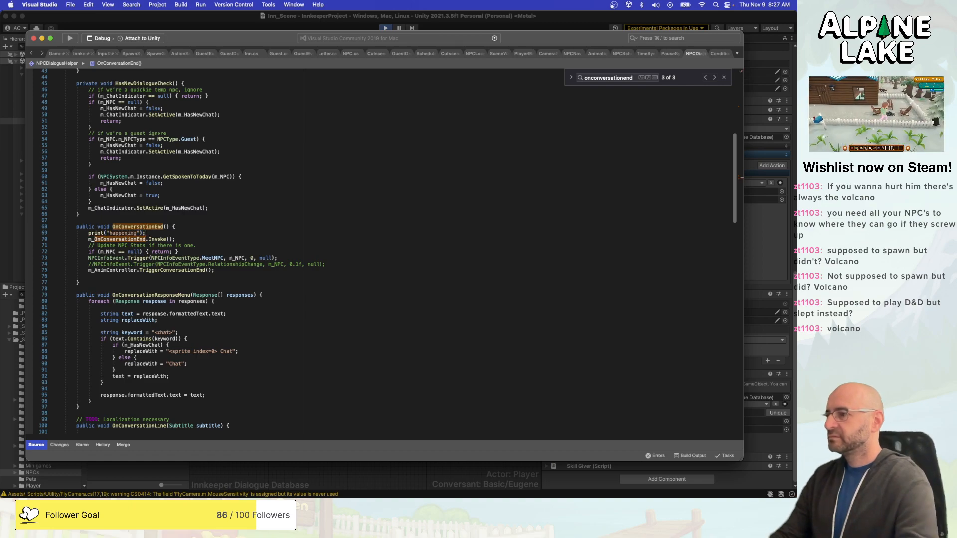
pyautogui.press('super+Tab')
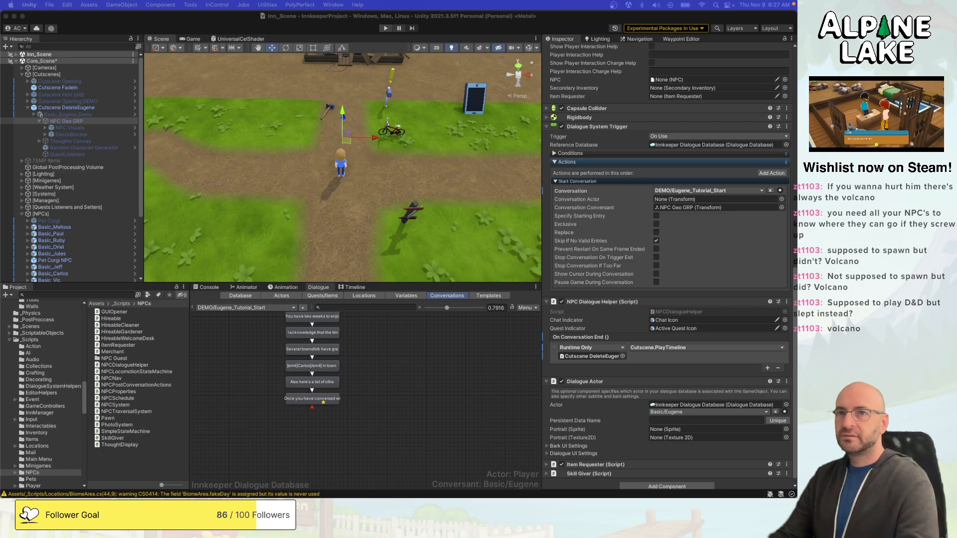
# Run the game, dismiss the movement tutorial and advance through Eugene's whole conversation with the Console open to check the debug output.
pyautogui.click(240, 23)
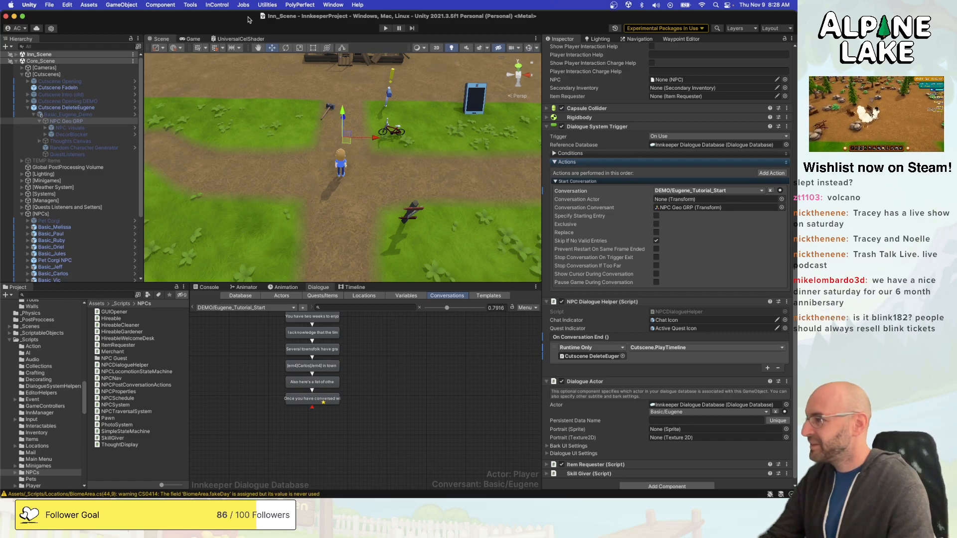
pyautogui.click(386, 29)
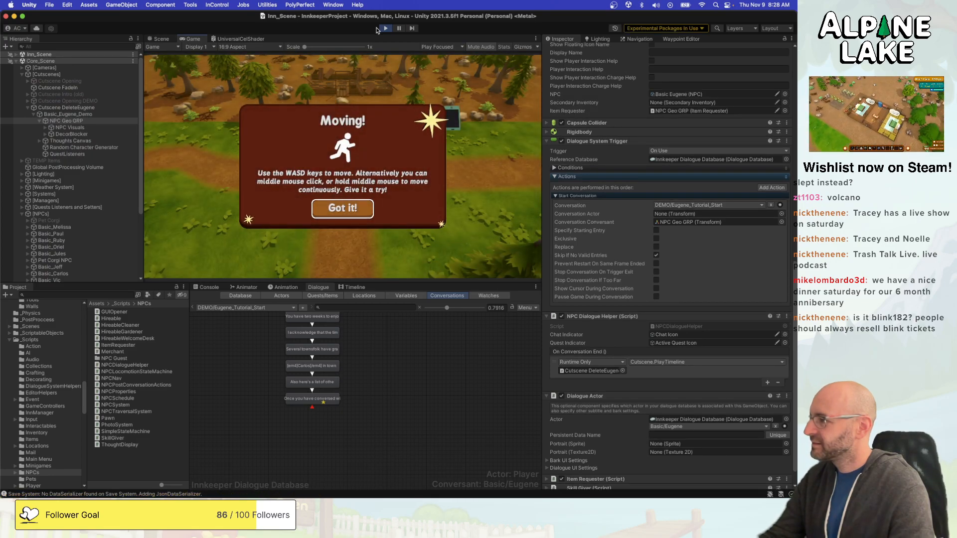
pyautogui.click(357, 202)
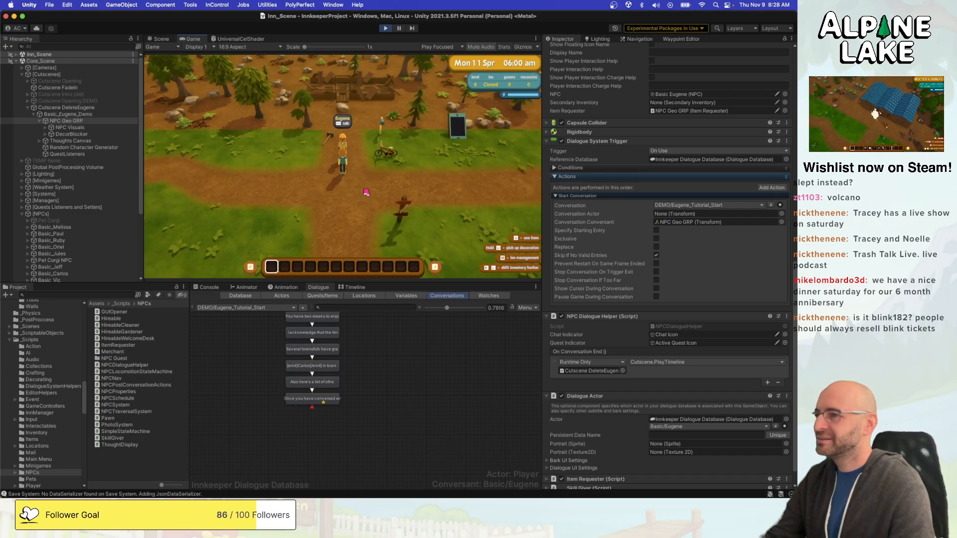
pyautogui.press('space')
pyautogui.press('space')
pyautogui.press('space')
pyautogui.press('space')
pyautogui.press('space')
pyautogui.press('space')
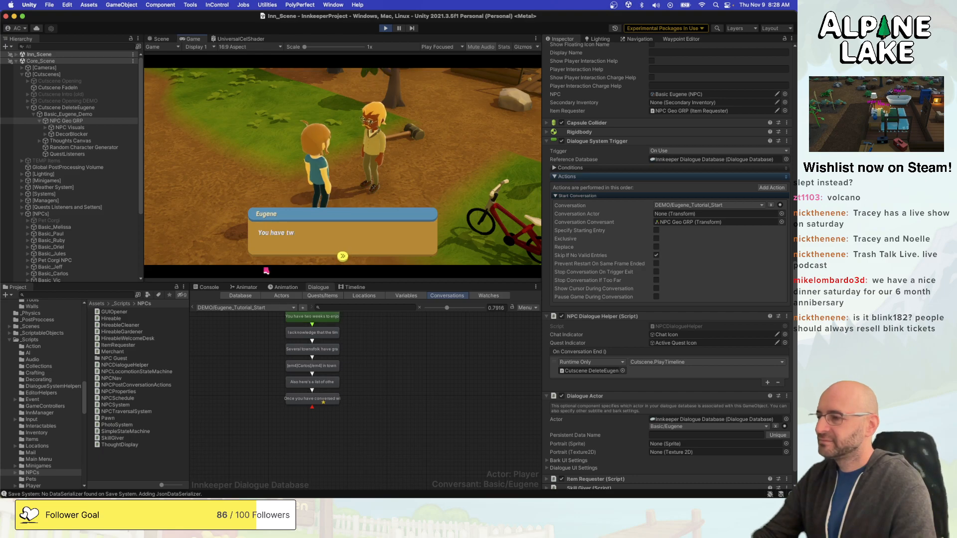
pyautogui.click(213, 287)
pyautogui.press('space')
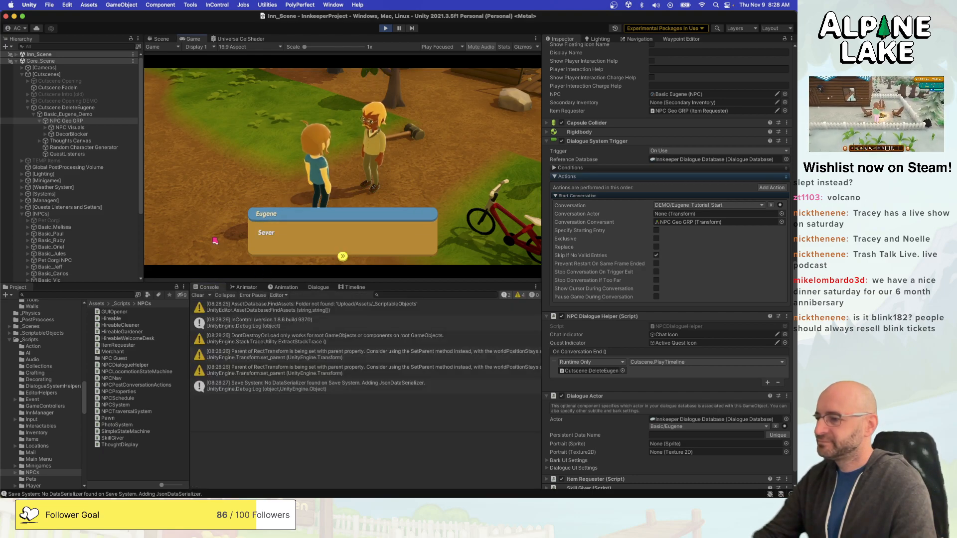
pyautogui.press('space')
pyautogui.press('space')
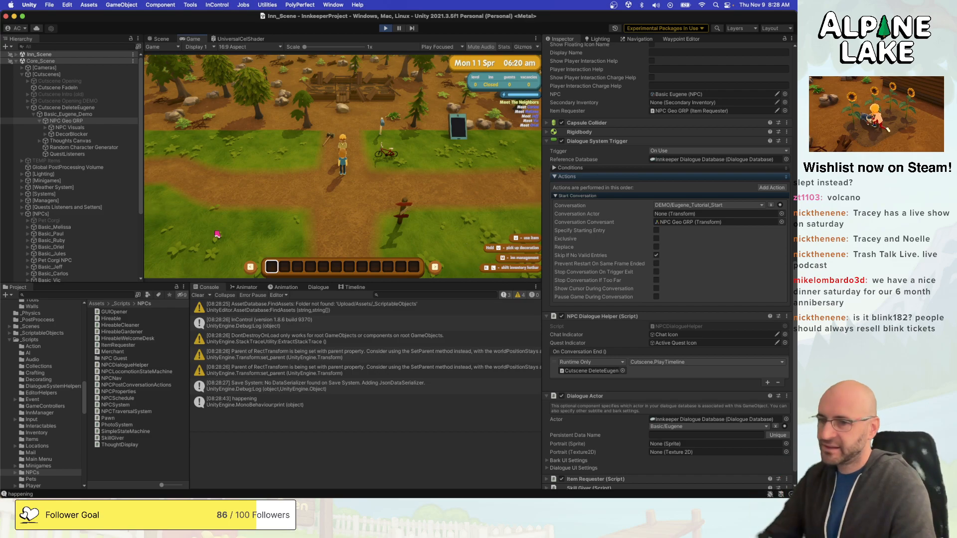
# Enable Fade To Black Before Timeline Begins in the fade options of Cutscene DeleteEugene.
pyautogui.click(90, 108)
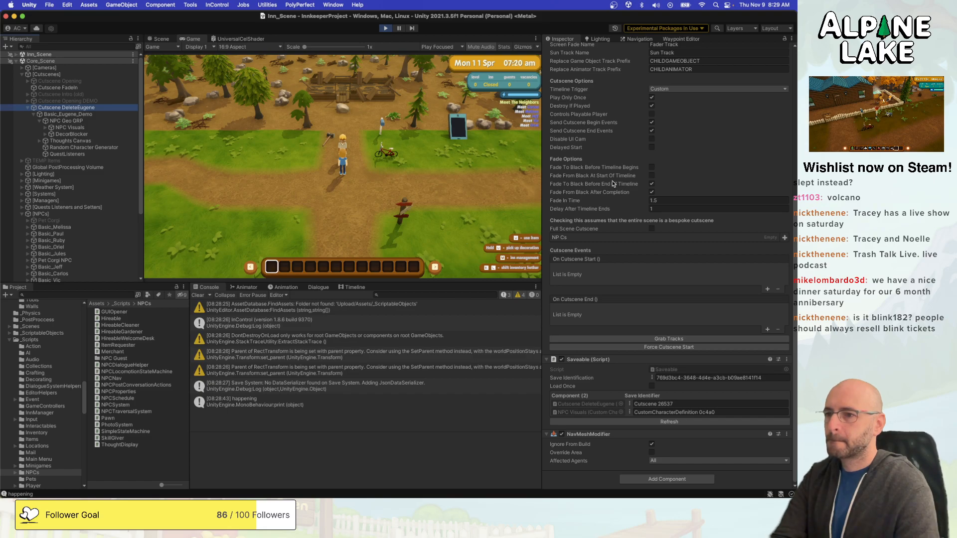
pyautogui.click(651, 167)
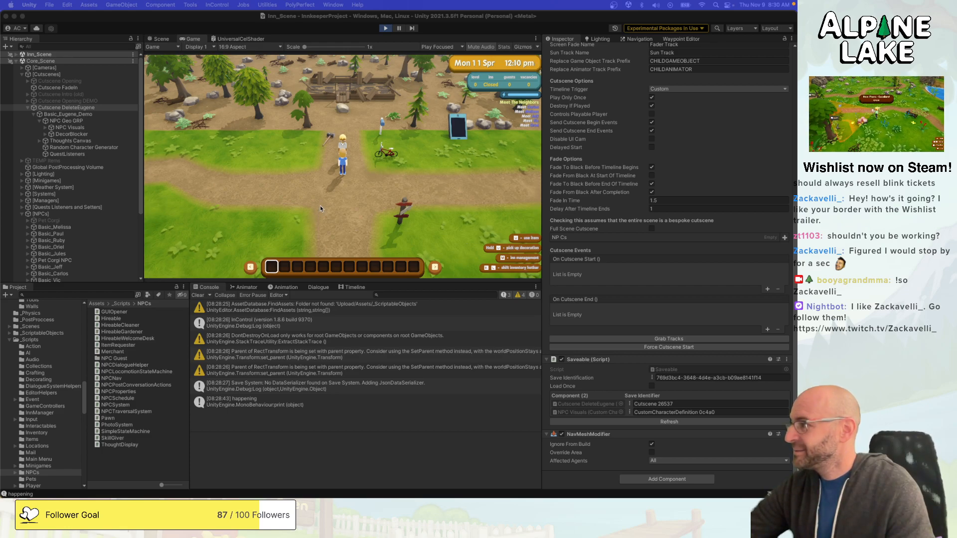
pyautogui.click(333, 192)
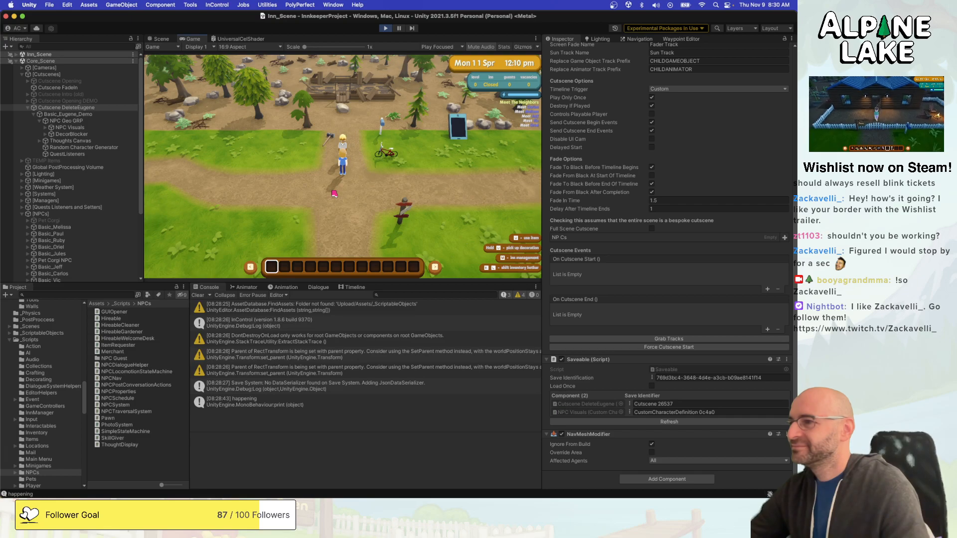
pyautogui.press('s')
pyautogui.press('a')
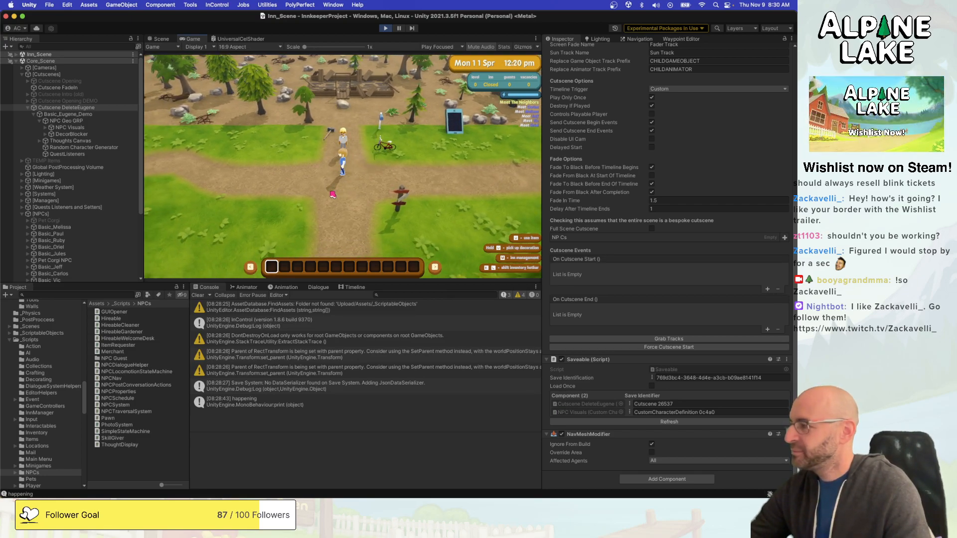
pyautogui.press('d')
pyautogui.press('a')
pyautogui.press('s')
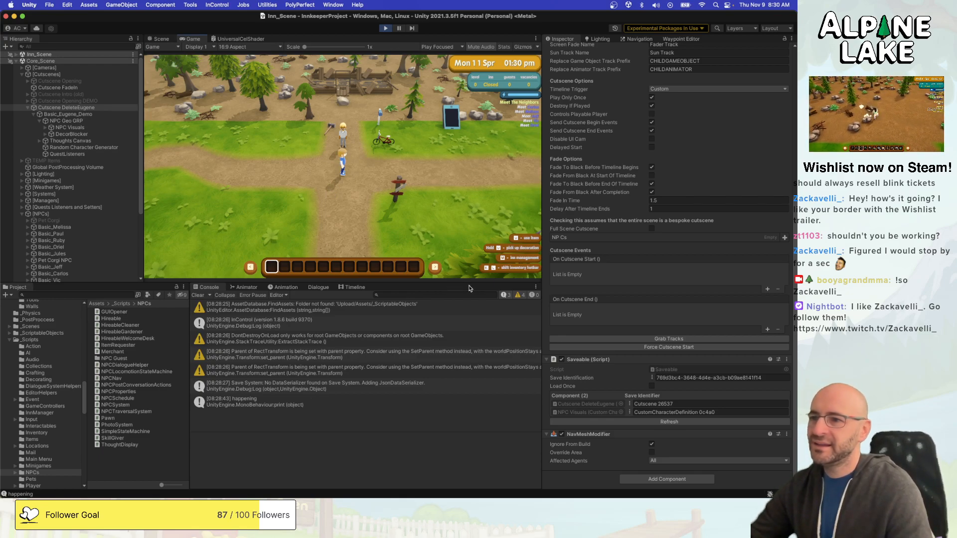
# Switch to Visual Studio, review OnConversationEnd in NPCDialogueHelper and open the Cutscene script.
pyautogui.scroll(3, 579, 199)
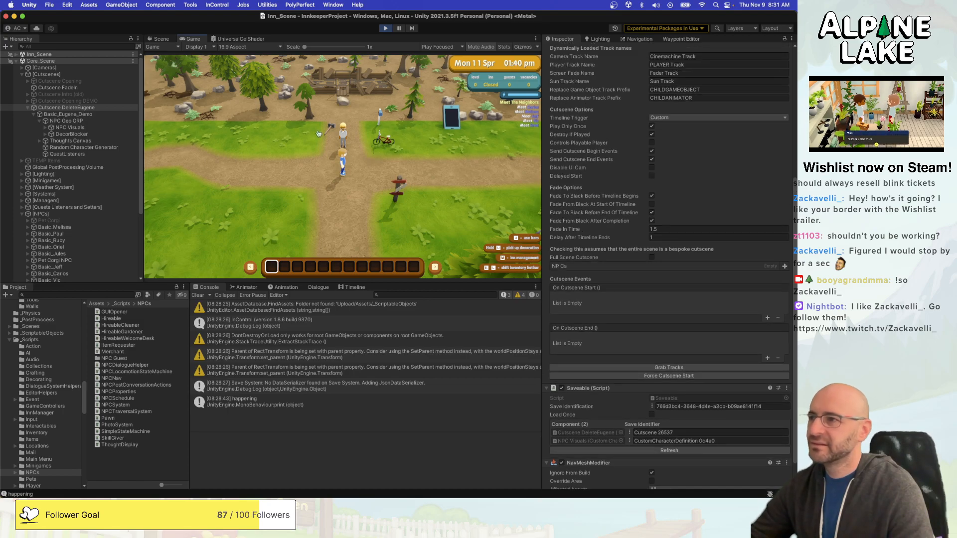
pyautogui.press('super+Tab')
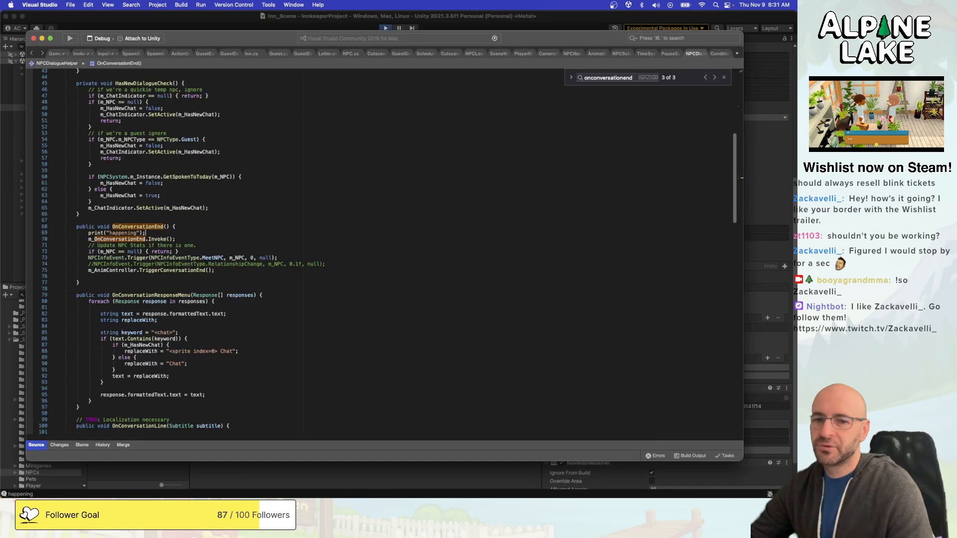
pyautogui.click(410, 194)
pyautogui.scroll(-5, 411, 194)
pyautogui.scroll(4, 413, 195)
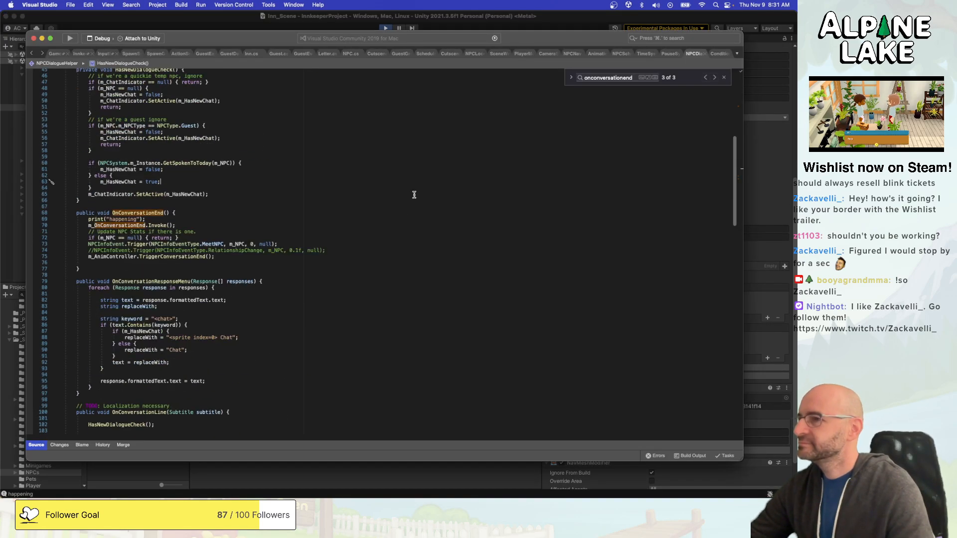
pyautogui.click(451, 54)
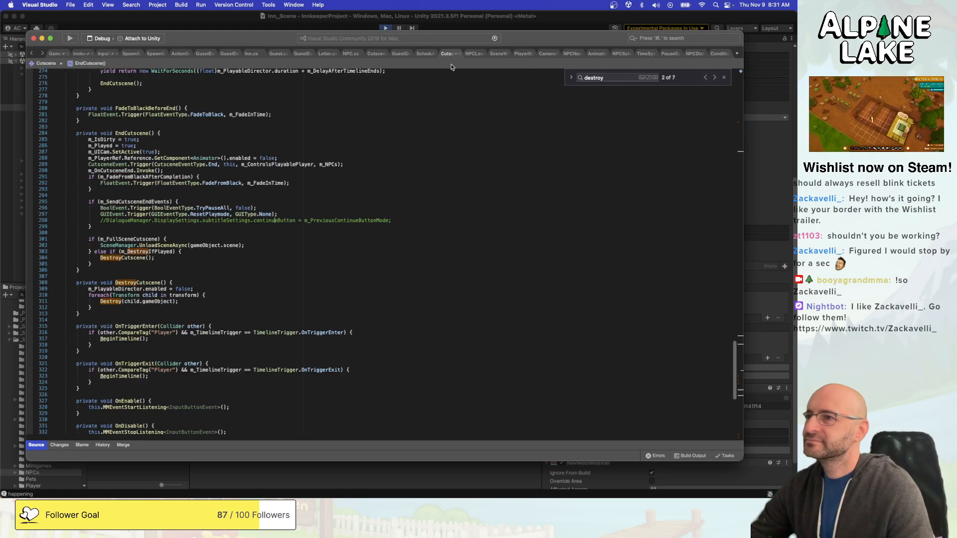
# Add print("Begin"); in the Cutscene script's BeginTimeline method, directly after the WaitForEndOfFrame line.
pyautogui.scroll(15, 447, 138)
pyautogui.click(449, 151)
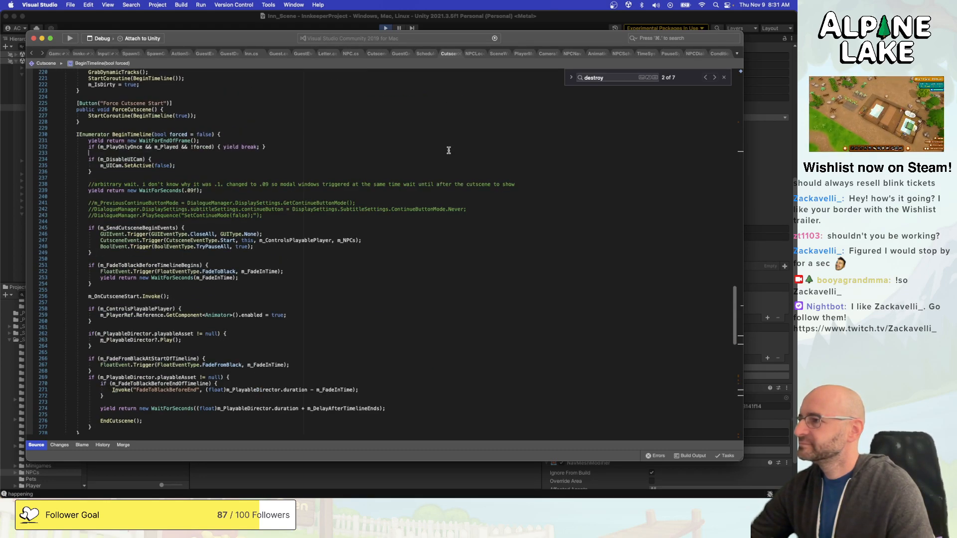
pyautogui.press('Up')
pyautogui.press('Up')
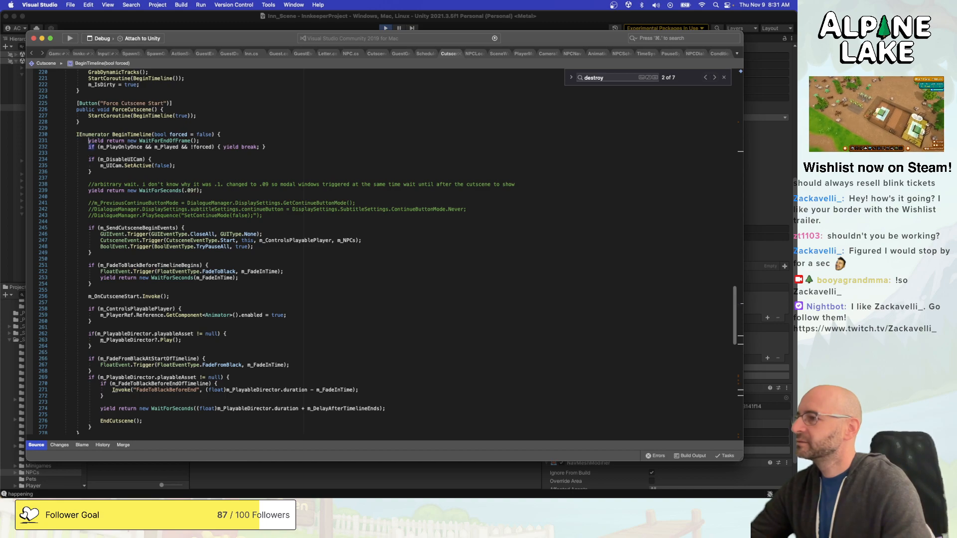
pyautogui.press('End')
pyautogui.press('Return')
pyautogui.write('p')
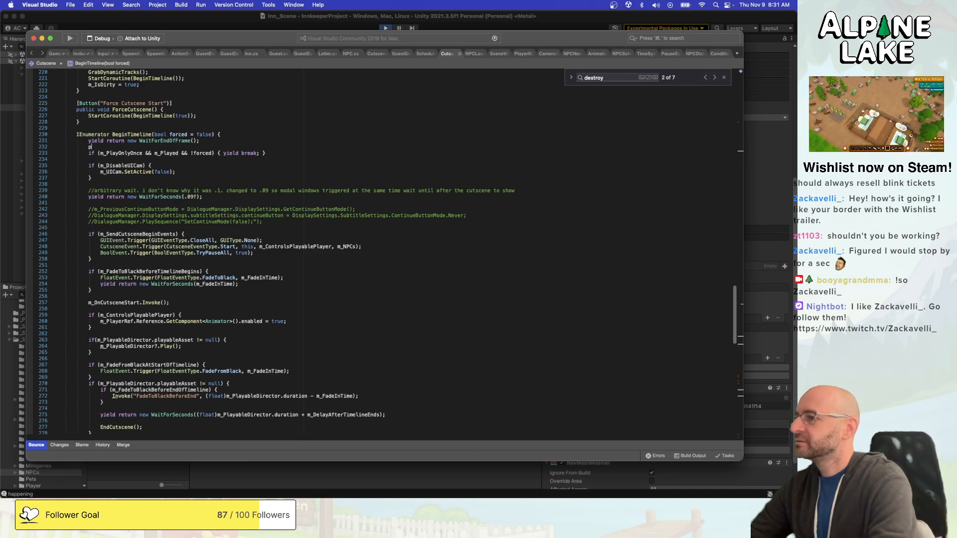
pyautogui.write('rint("Begin")')
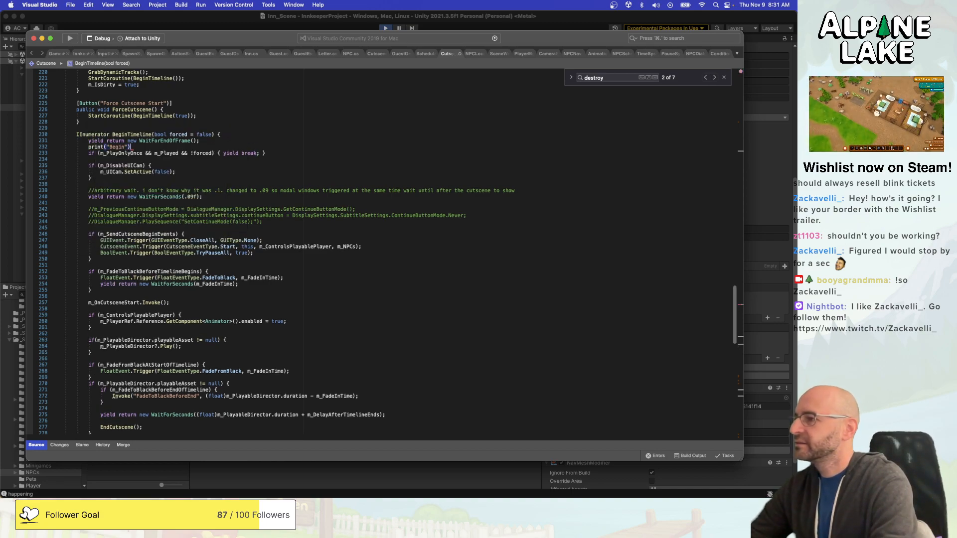
pyautogui.write(';')
# Copy the print("Begin"); line in BeginTimeline to just above m_OnCutsceneStart.Invoke() and change its text to Start.
pyautogui.hotkey('shift', 'Home')
pyautogui.press('super+c')
pyautogui.scroll(-1, 398, 205)
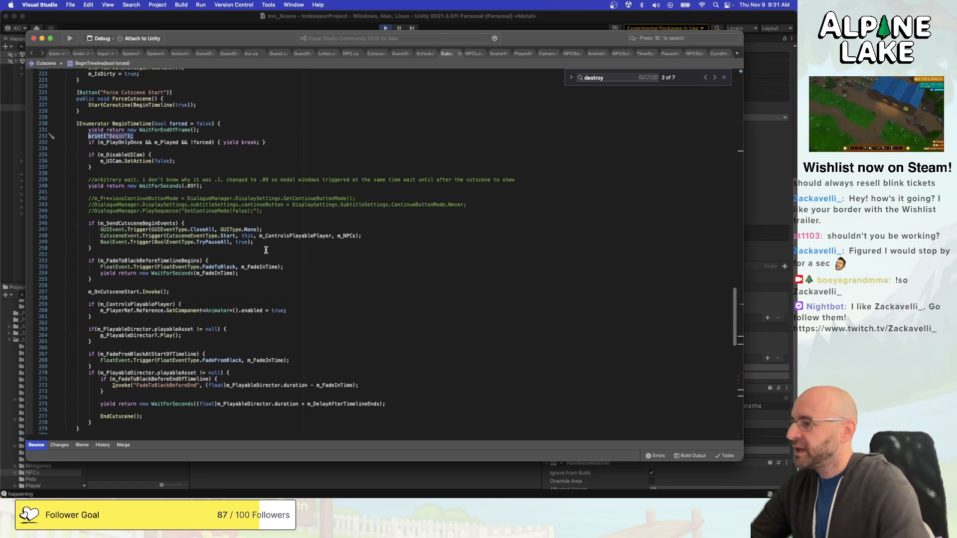
pyautogui.click(213, 285)
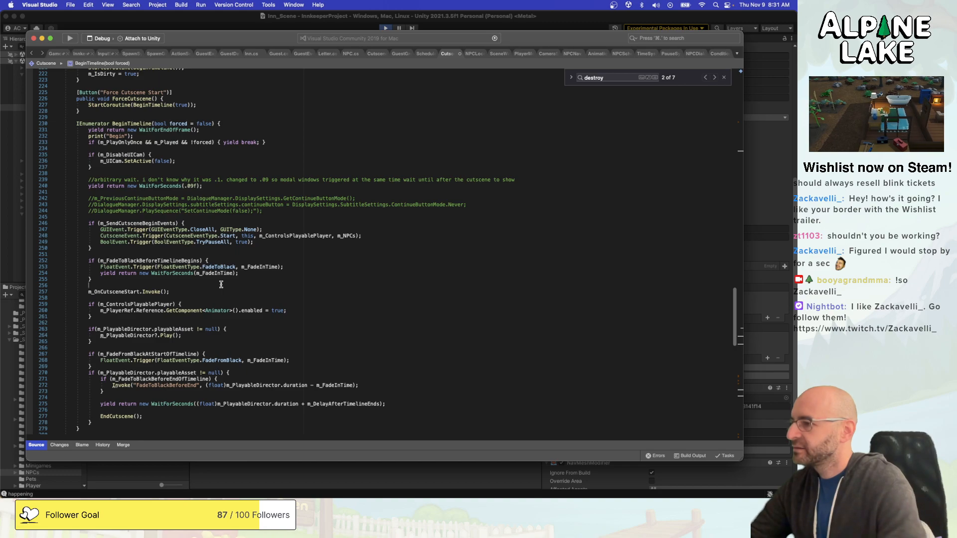
pyautogui.press('super+v')
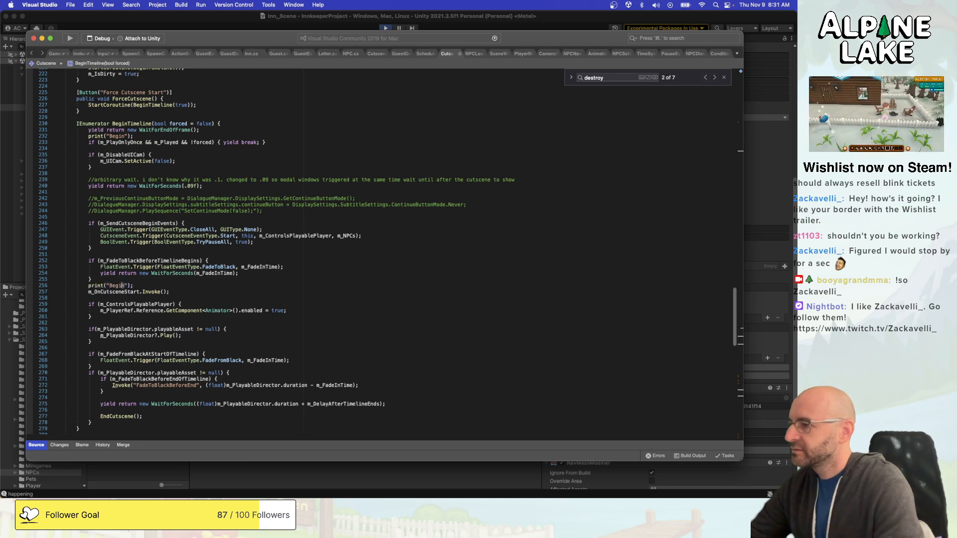
pyautogui.write('Start')
# Add a blank line before the second playableAsset null check and insert print("End"); directly above the EndCutscene() call.
pyautogui.scroll(-3, 223, 286)
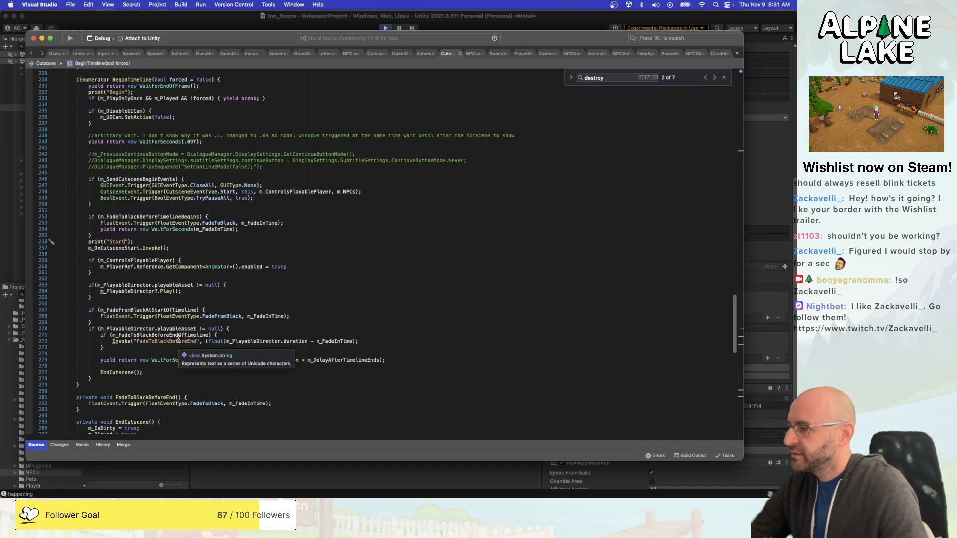
pyautogui.click(169, 323)
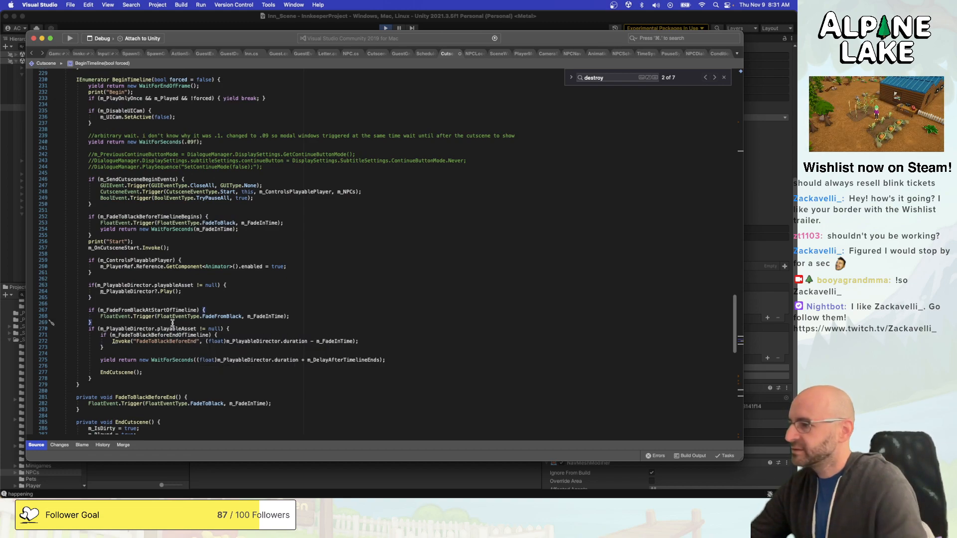
pyautogui.press('Return')
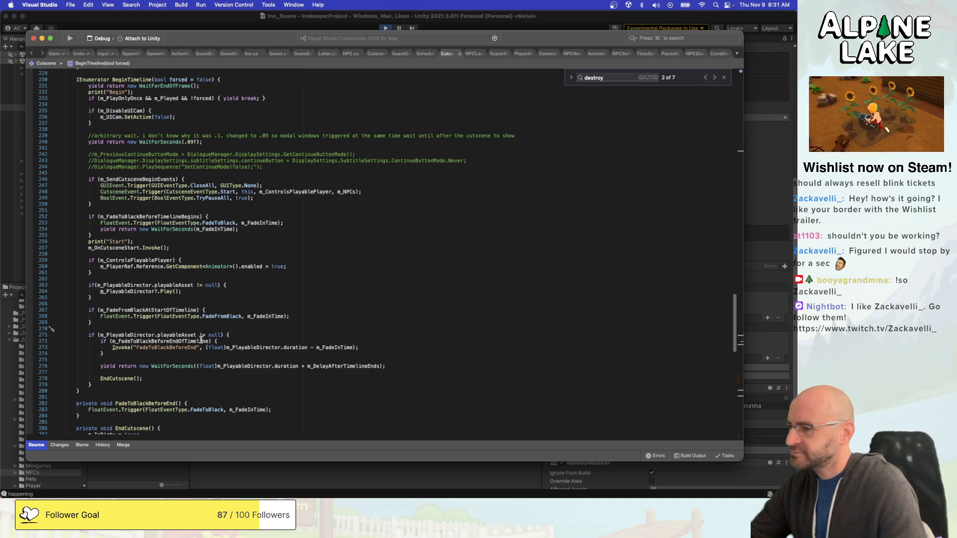
pyautogui.scroll(-1, 194, 333)
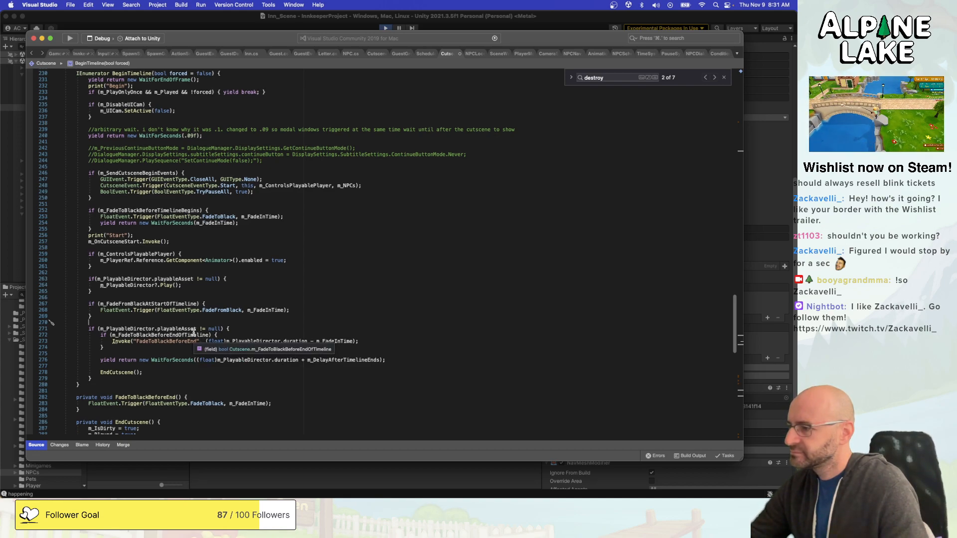
pyautogui.click(168, 367)
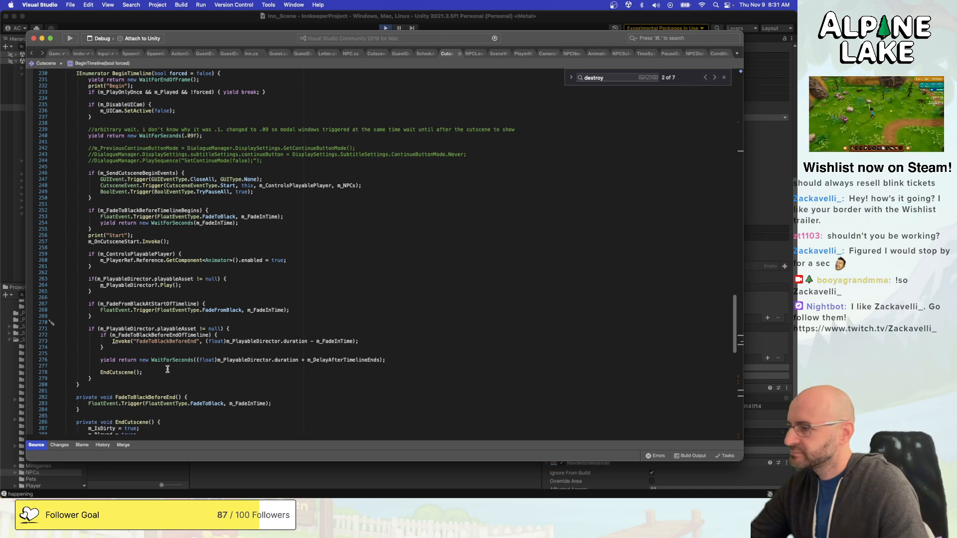
pyautogui.press('super+v')
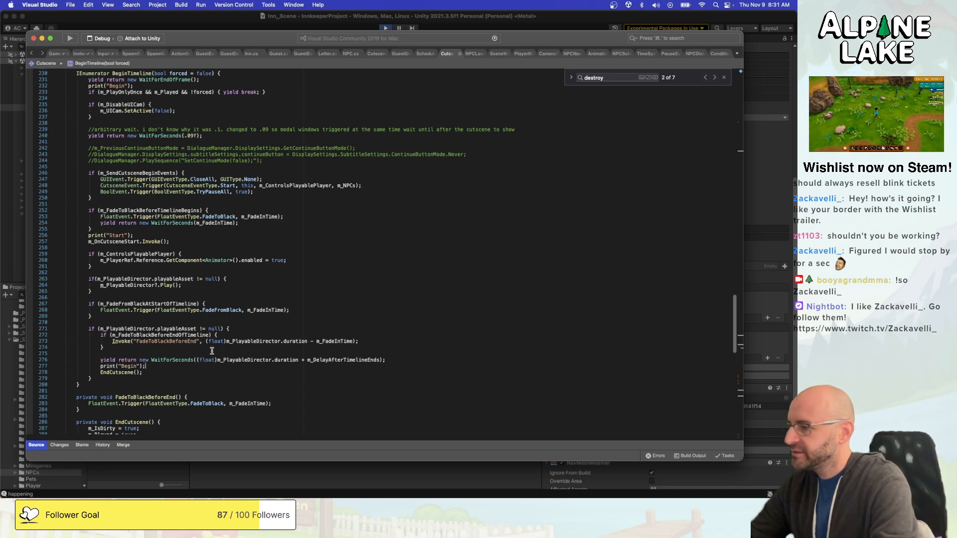
pyautogui.doubleClick(123, 366)
pyautogui.write('End')
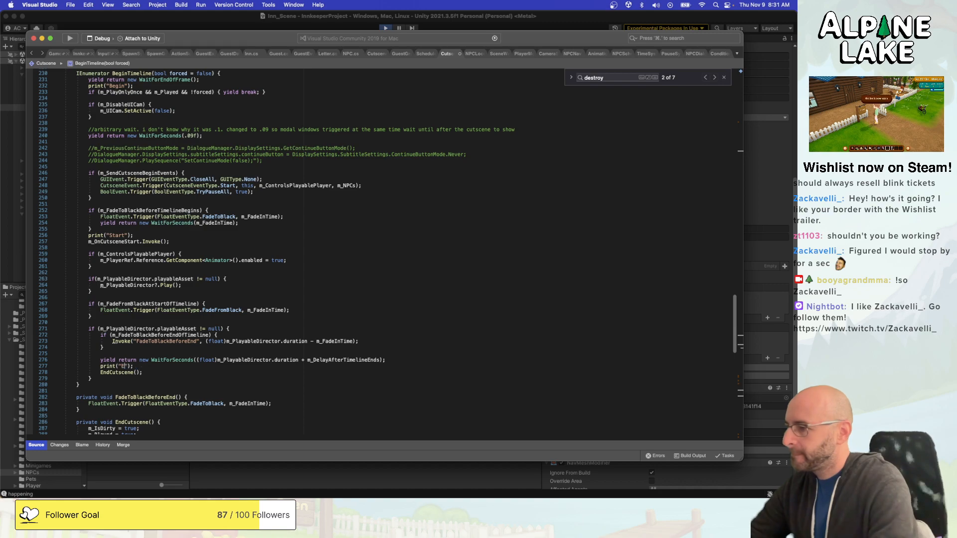
# Add print("Done"); as the last line of the EndCutscene method and save the Cutscene script.
pyautogui.scroll(-5, 208, 359)
pyautogui.scroll(-6, 208, 359)
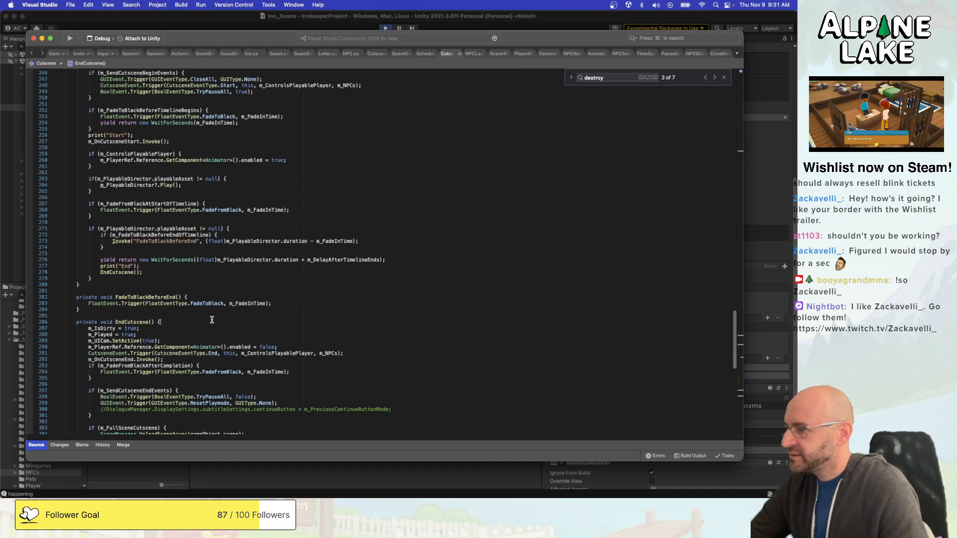
pyautogui.click(231, 326)
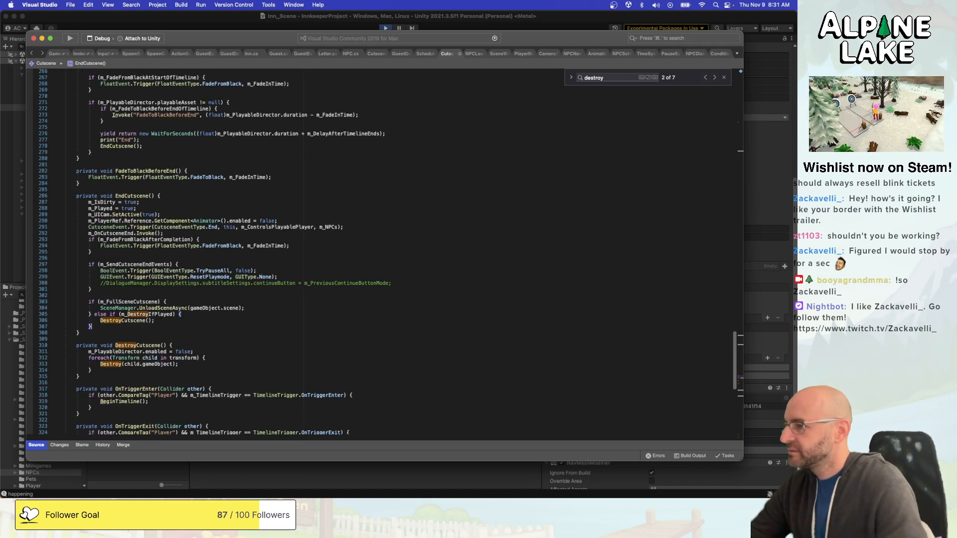
pyautogui.press('Return')
pyautogui.press('super+v')
pyautogui.hotkey('alt', 'shift', 'Left')
pyautogui.write('D')
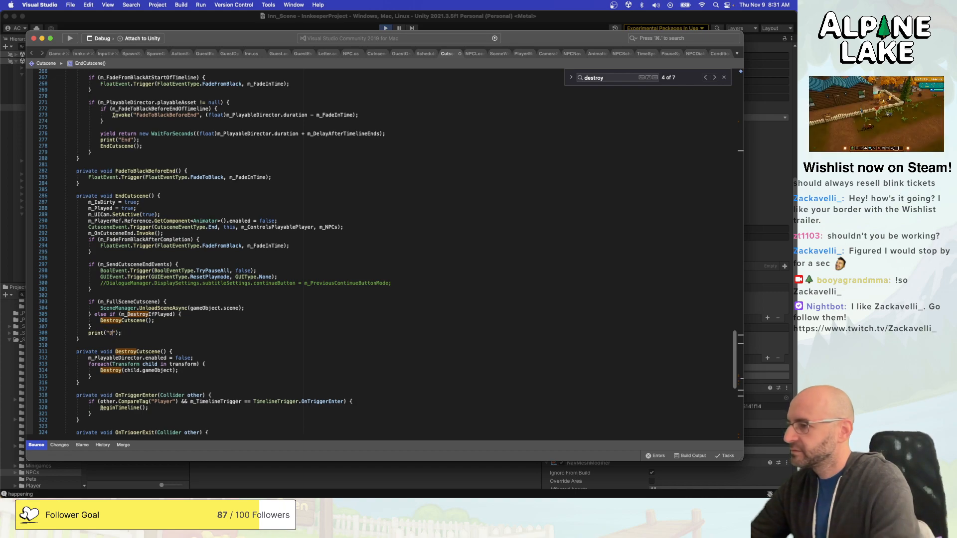
pyautogui.write('one')
pyautogui.press('super+s')
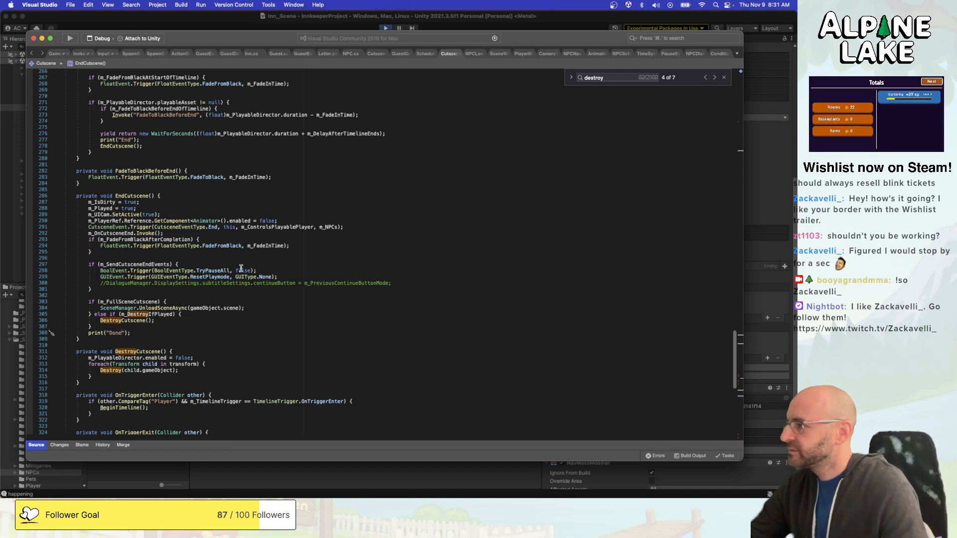
pyautogui.click(320, 191)
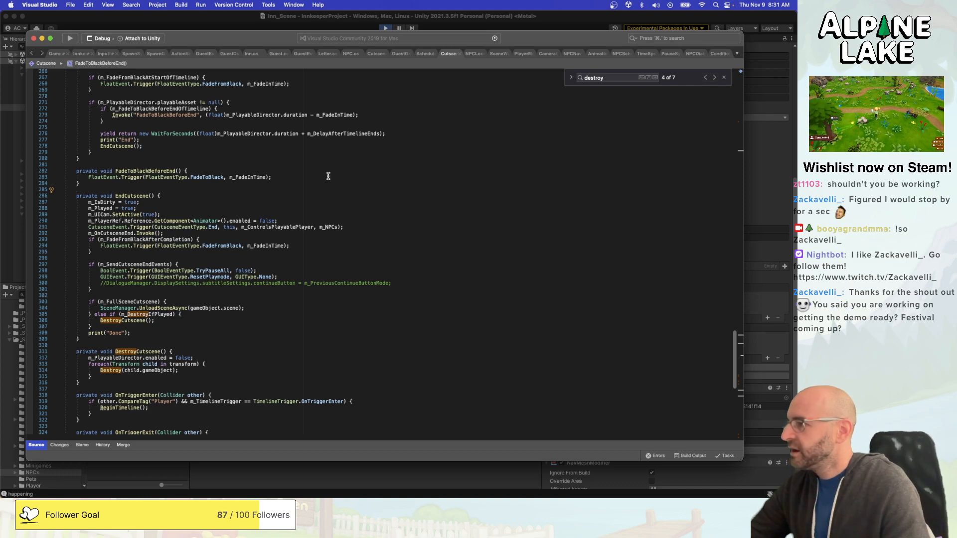
# Switch to Unity, stop the running game and start it again with the updated Cutscene script.
pyautogui.click(389, 31)
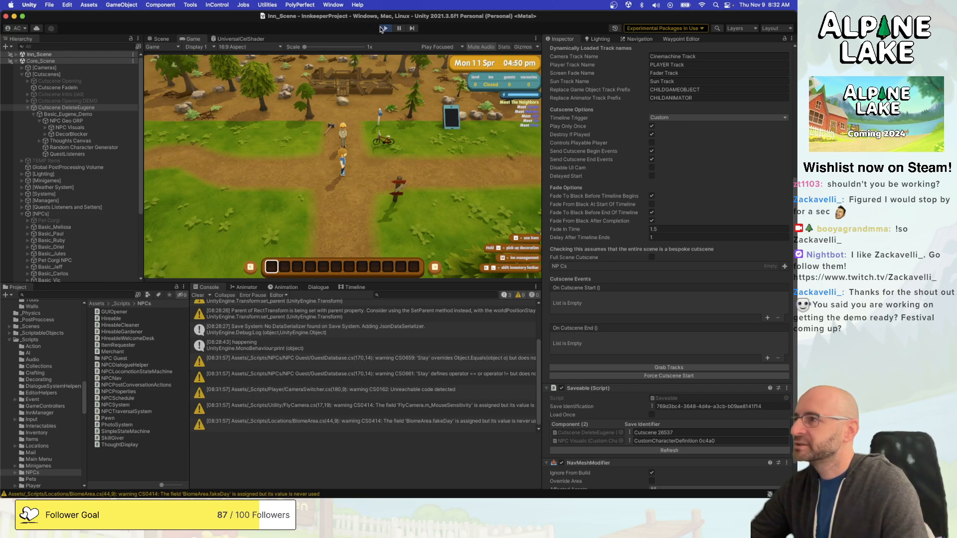
pyautogui.click(383, 29)
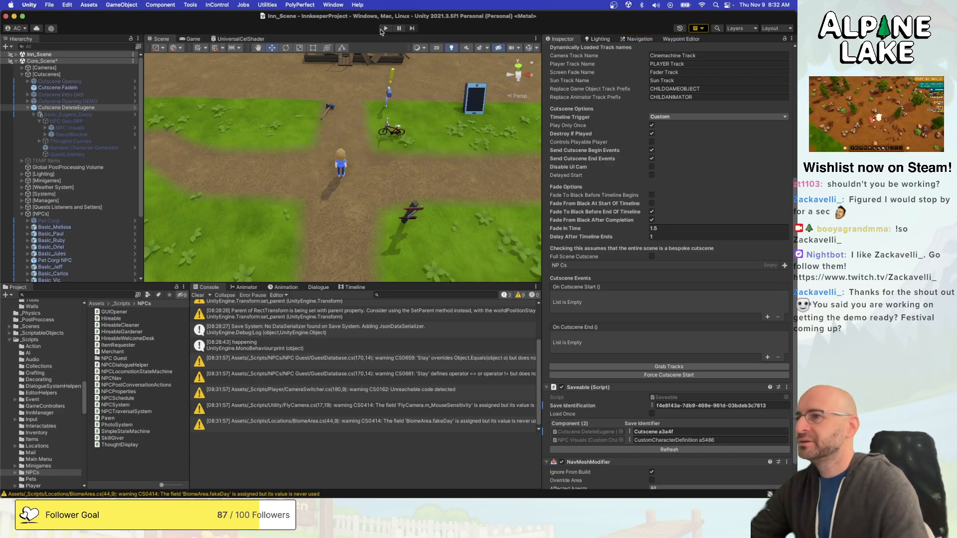
pyautogui.click(385, 28)
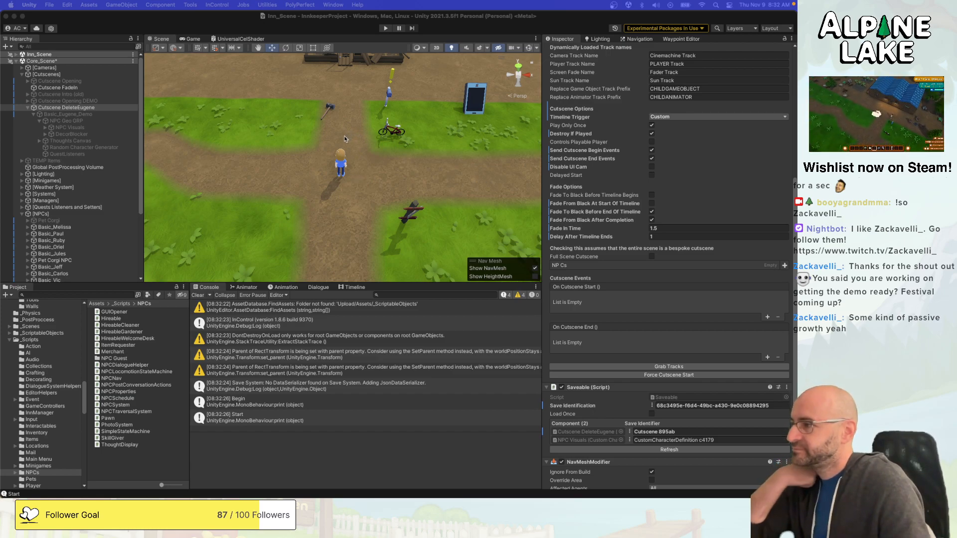
pyautogui.click(385, 28)
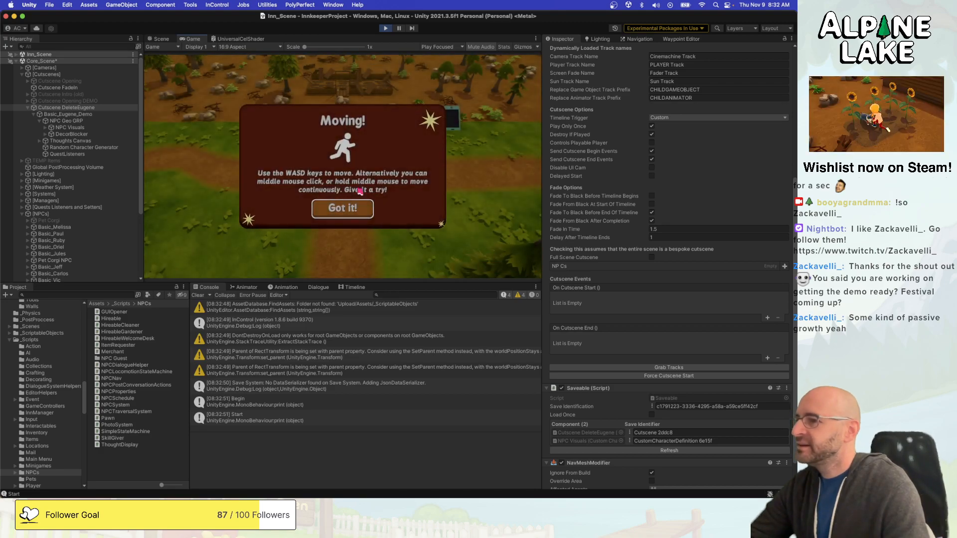
# Dismiss the movement tutorial, advance through Eugene's first dialogue lines and clear the Console.
pyautogui.click(357, 209)
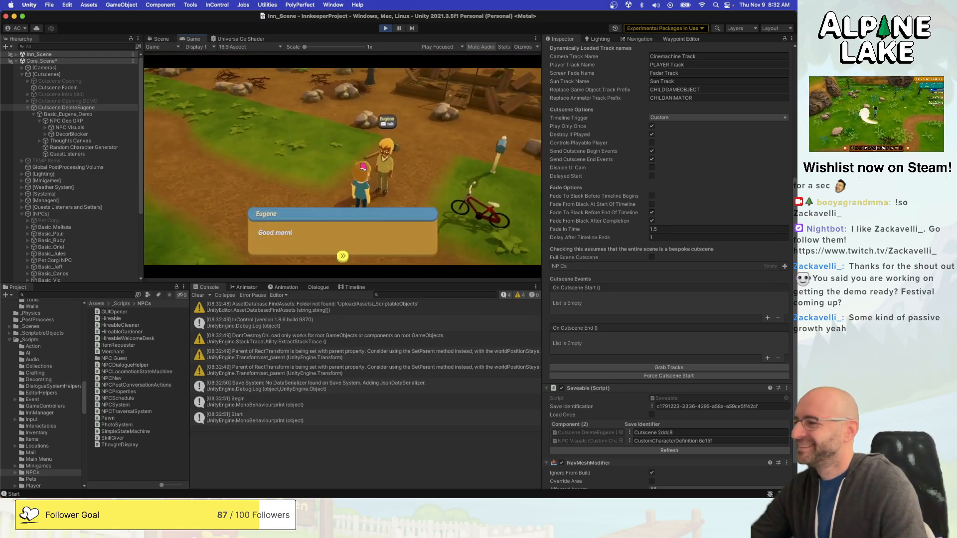
pyautogui.click(366, 231)
pyautogui.click(365, 230)
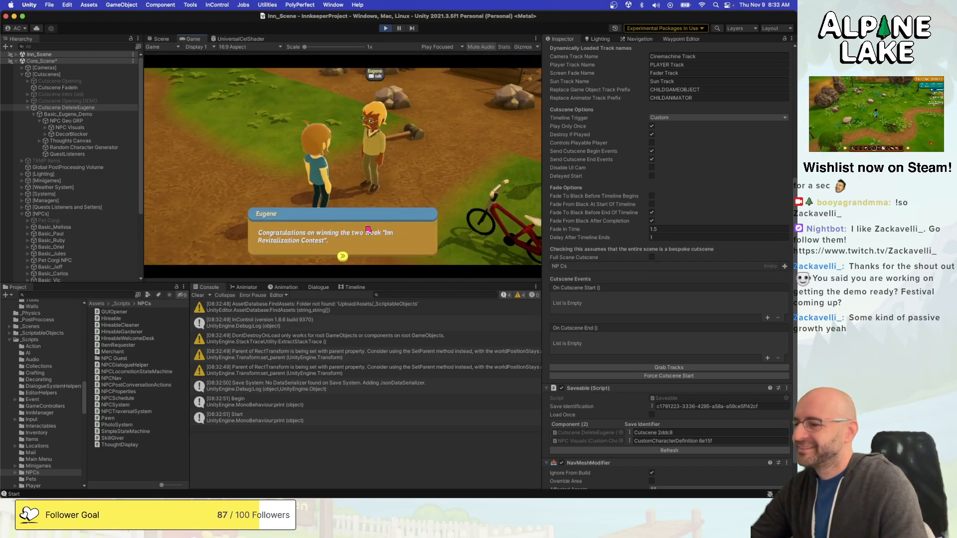
pyautogui.click(363, 232)
pyautogui.click(198, 296)
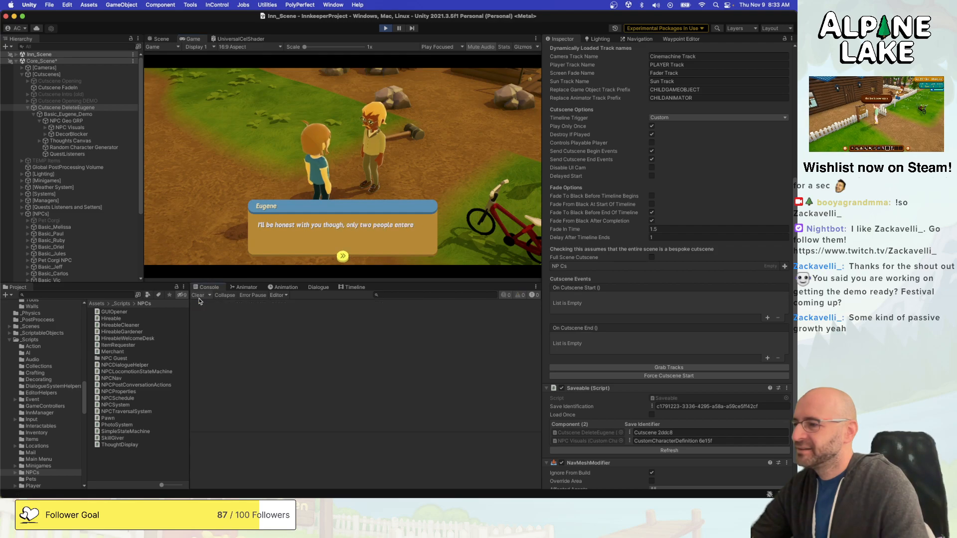
# Advance through the rest of Eugene's conversation to its end and check which debug prints reach the Console.
pyautogui.click(310, 238)
pyautogui.click(312, 240)
pyautogui.click(349, 240)
pyautogui.click(374, 237)
pyautogui.click(378, 236)
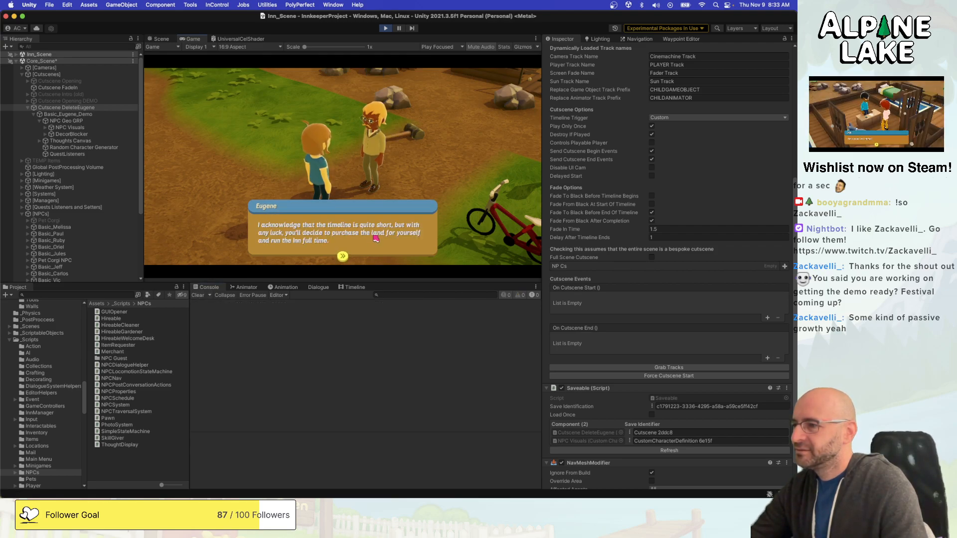
pyautogui.click(379, 238)
pyautogui.click(379, 238)
pyautogui.click(398, 239)
pyautogui.click(398, 239)
pyautogui.click(398, 239)
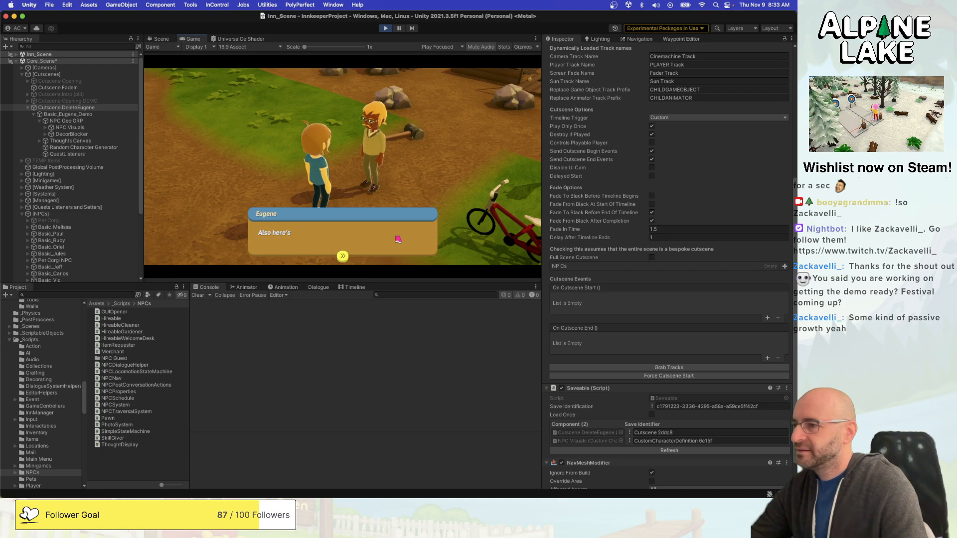
pyautogui.click(398, 240)
pyautogui.click(398, 239)
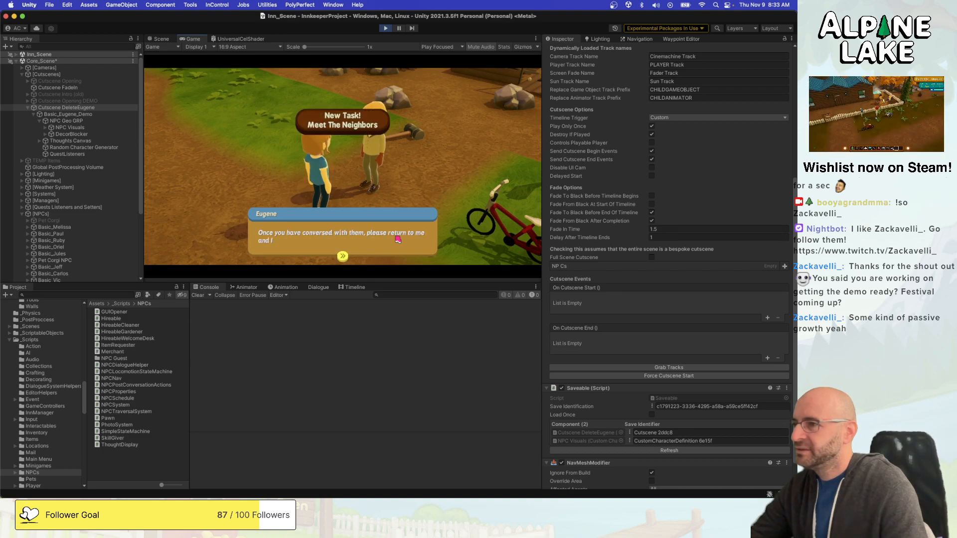
pyautogui.click(397, 239)
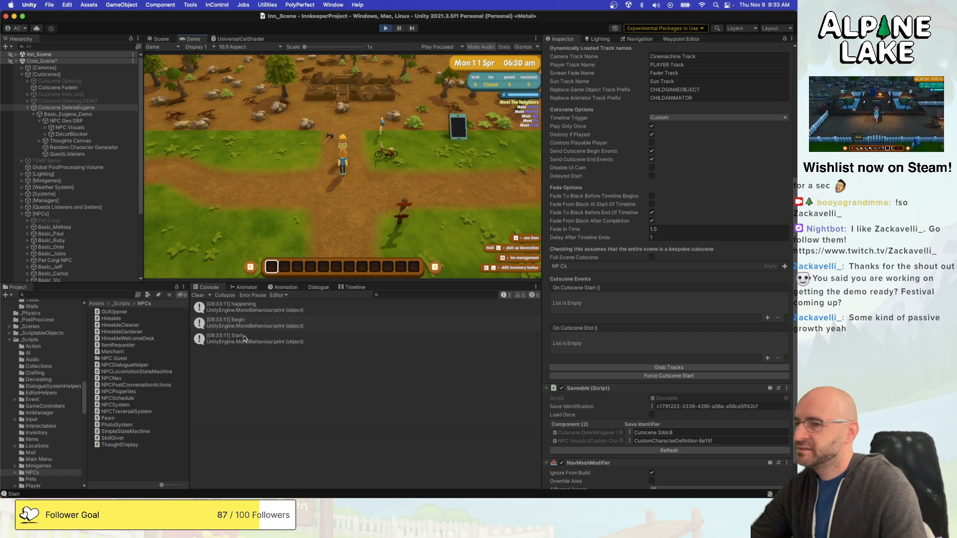
# Bring the Playable Director settings of Cutscene DeleteEugene into view and stop the game.
pyautogui.press('super+Tab')
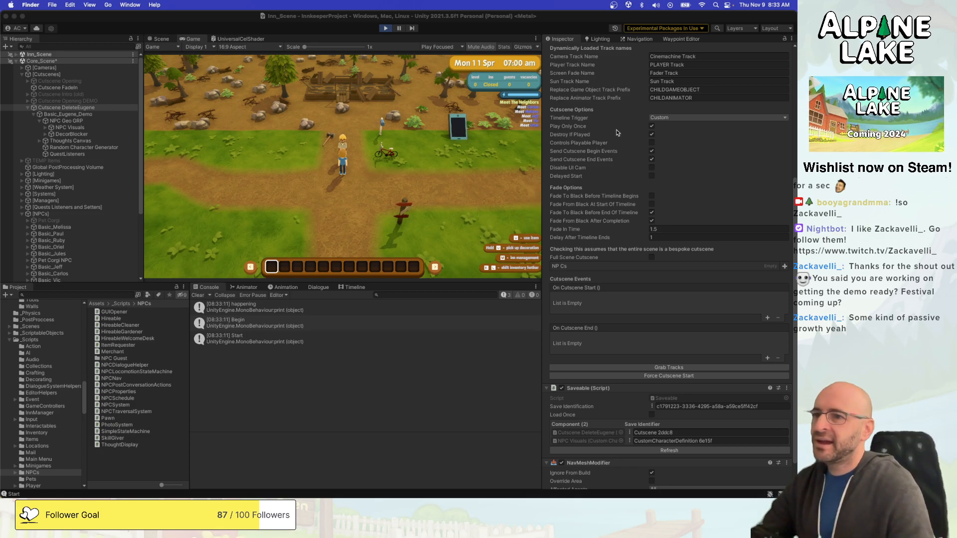
pyautogui.scroll(8, 613, 134)
pyautogui.click(398, 36)
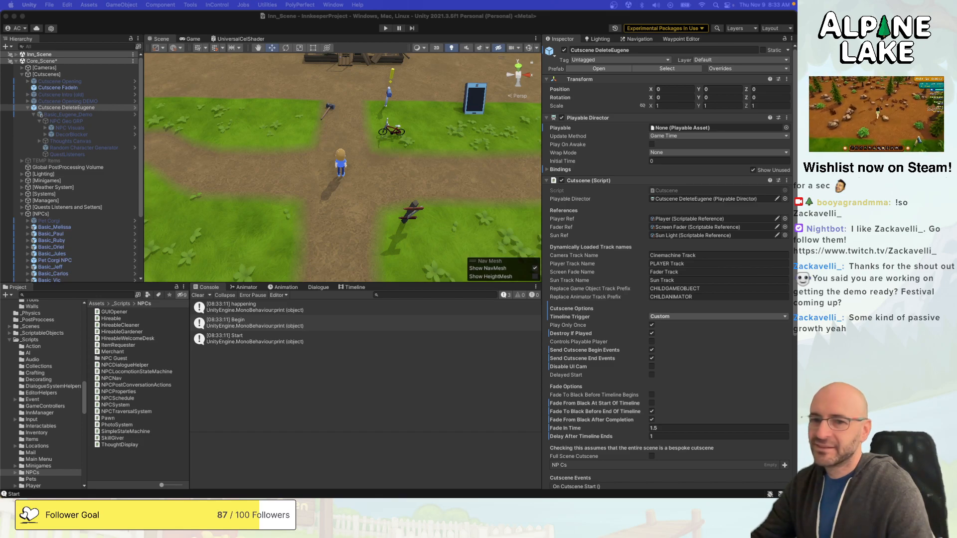
# Switch to Visual Studio and examine the playableAsset null checks and the m_OnCutsceneStart call in BeginTimeline.
pyautogui.press('super+Tab')
pyautogui.scroll(3, 296, 266)
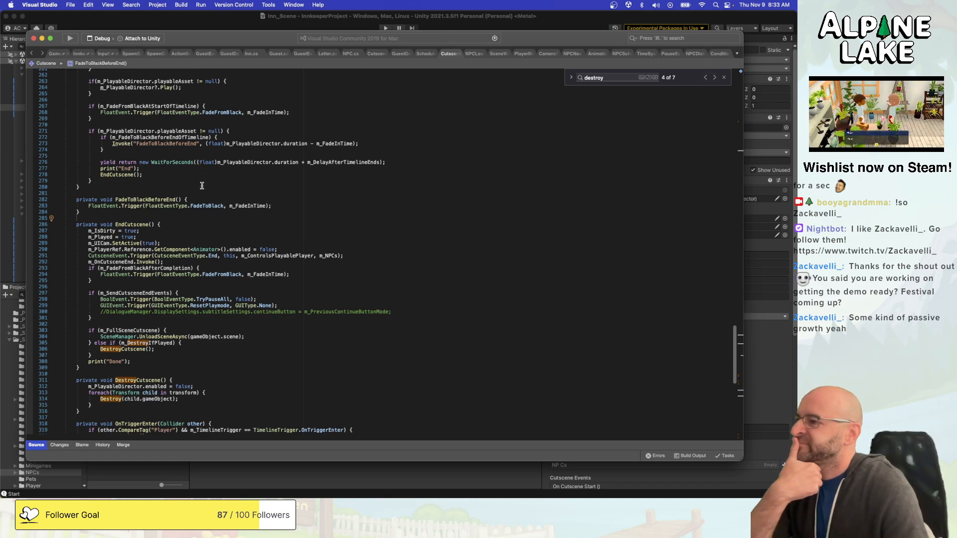
pyautogui.scroll(8, 200, 230)
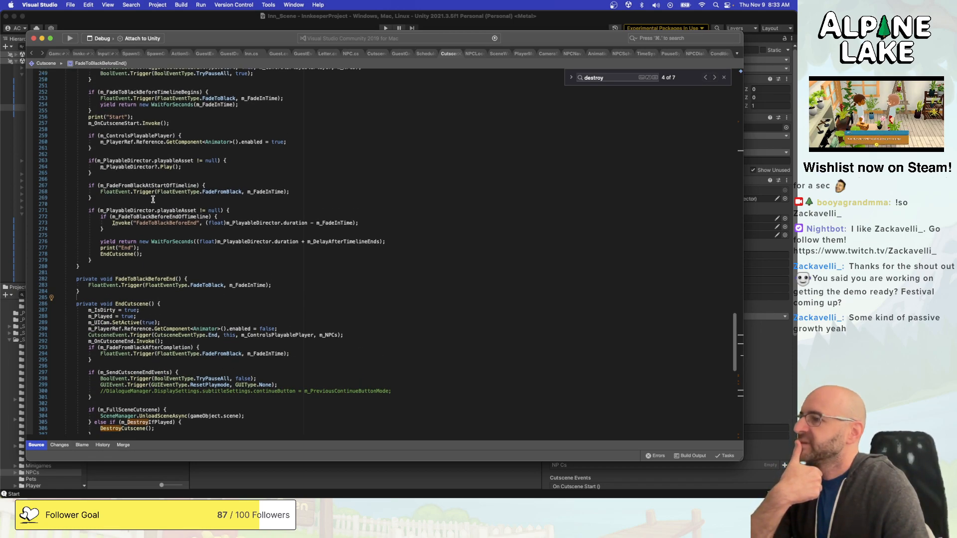
pyautogui.doubleClick(131, 210)
pyautogui.doubleClick(176, 210)
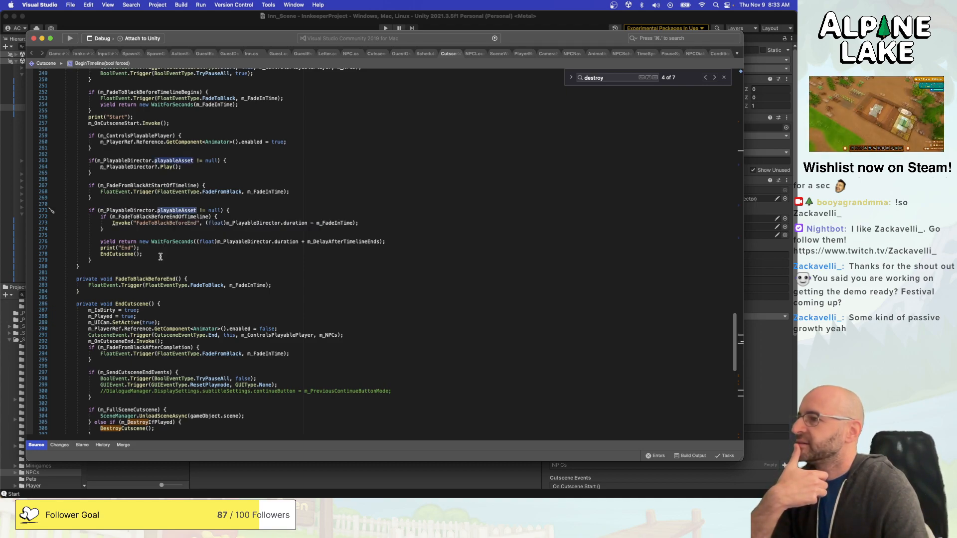
pyautogui.scroll(5, 161, 256)
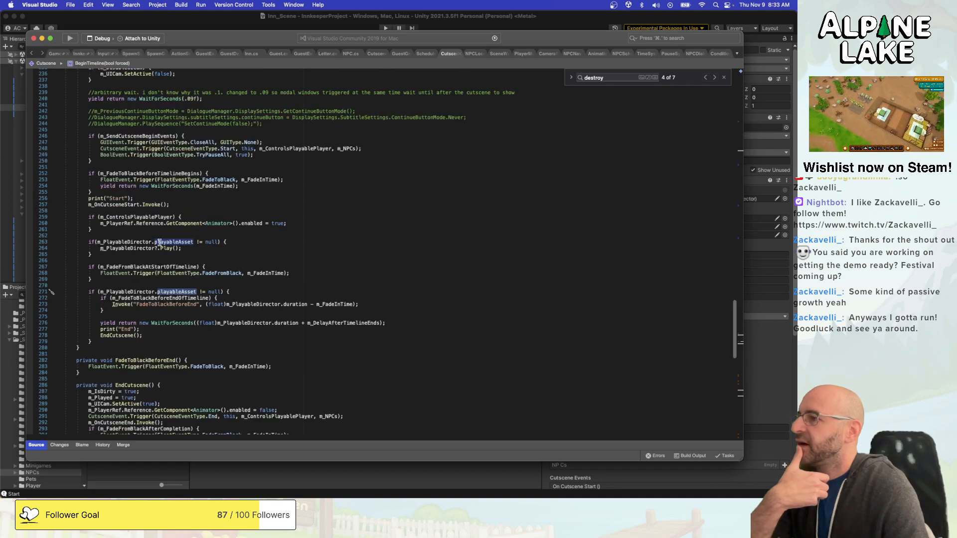
pyautogui.doubleClick(121, 199)
pyautogui.doubleClick(120, 204)
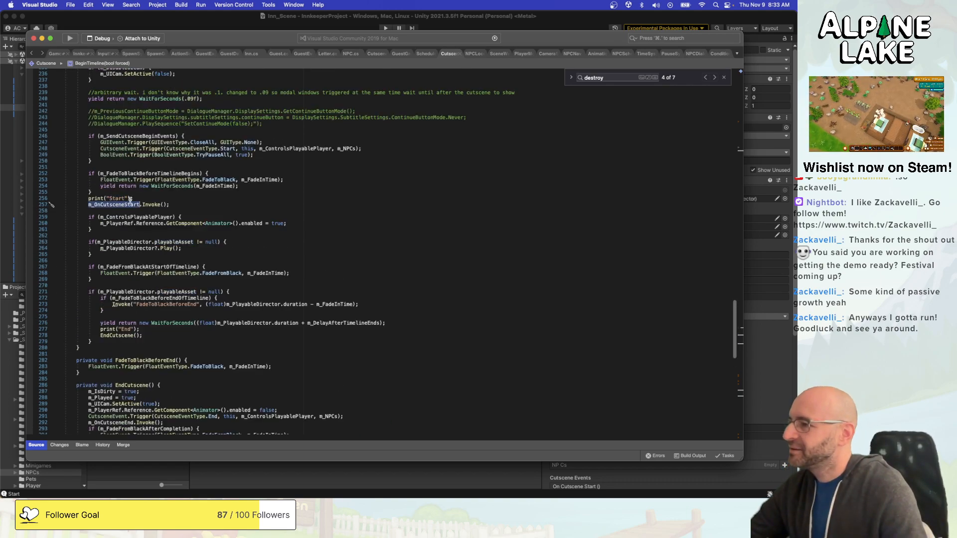
# Remove the print("Start"); and print("End"); debug statements from the BeginTimeline method.
pyautogui.click(134, 199)
pyautogui.press('super+shift+Left')
pyautogui.press('BackSpace')
pyautogui.press('super+shift+Left')
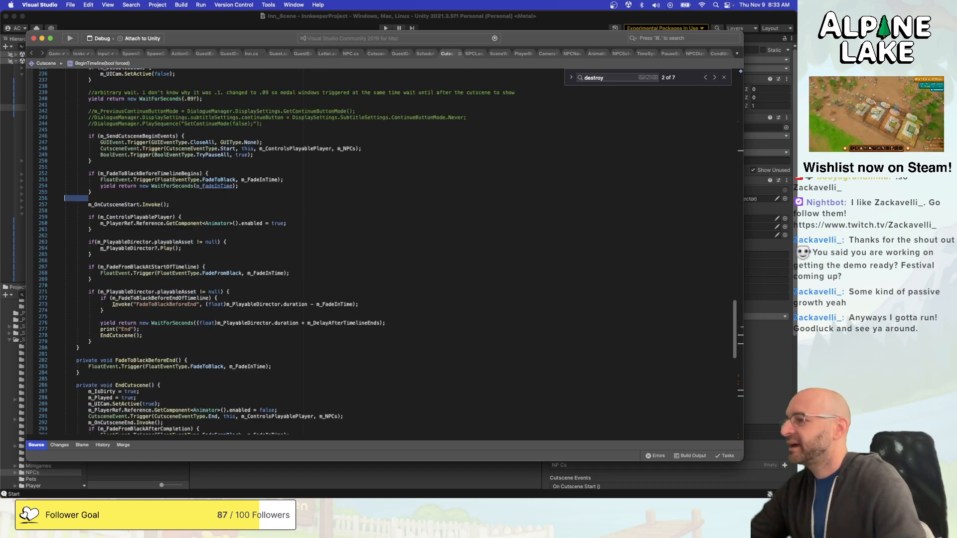
pyautogui.click(148, 328)
pyautogui.press('super+shift+Left')
pyautogui.press('BackSpace')
pyautogui.press('super+shift+Left')
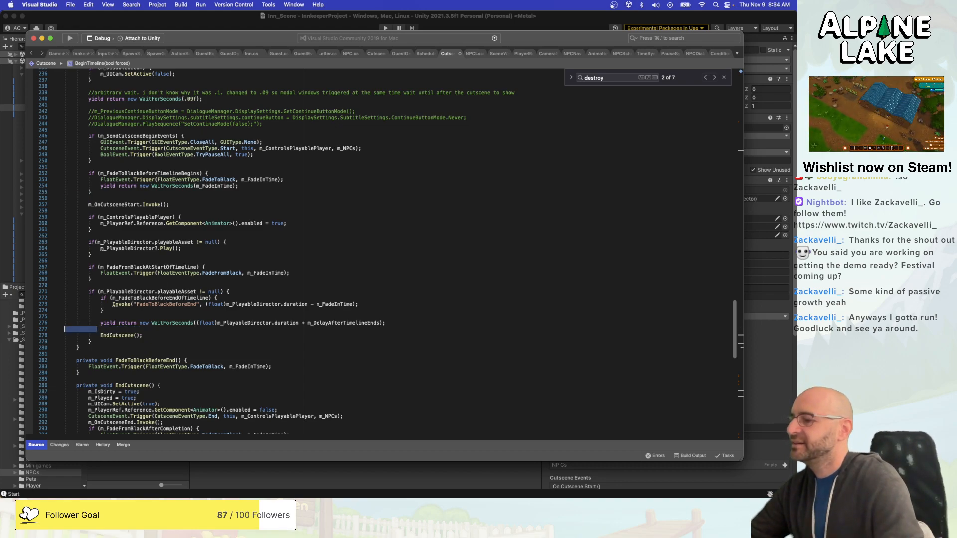
# Remove the print("Done"); statement from EndCutscene and the print("Begin"); statement from BeginTimeline, and save the script.
pyautogui.scroll(-5, 153, 326)
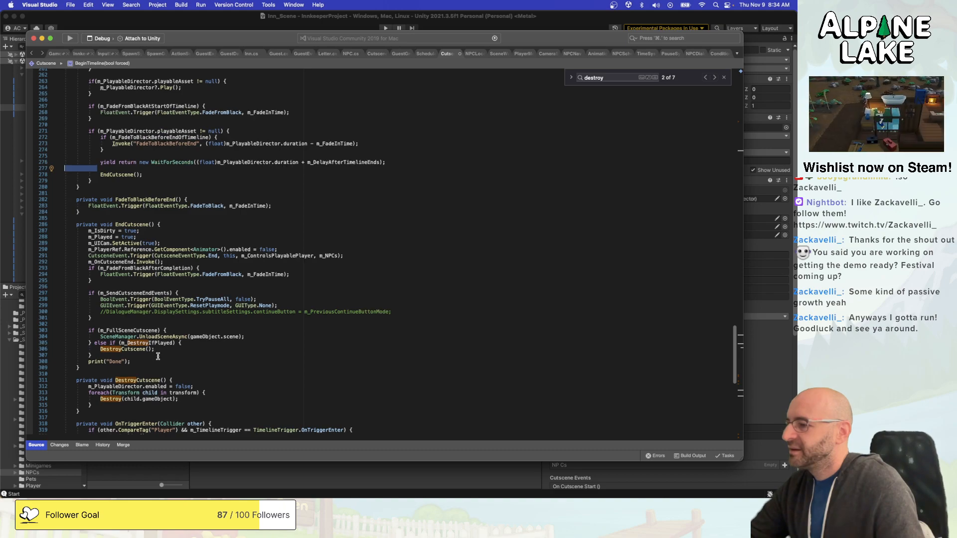
pyautogui.click(163, 354)
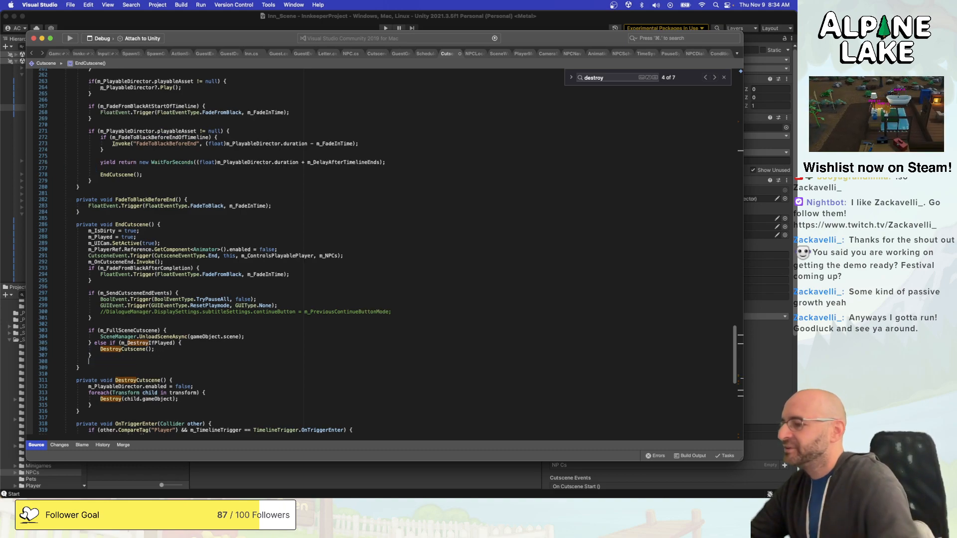
pyautogui.scroll(4, 157, 356)
pyautogui.scroll(3, 179, 231)
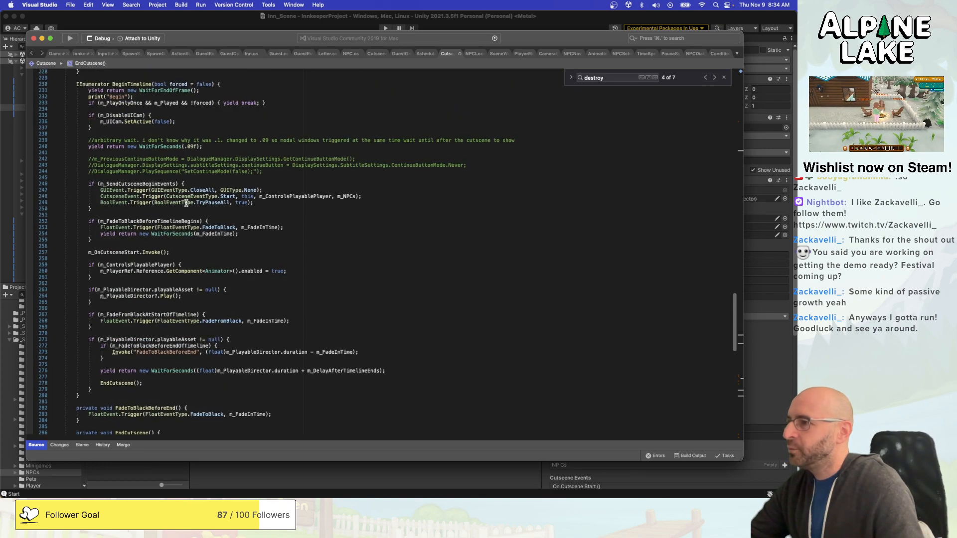
pyautogui.click(180, 103)
pyautogui.press('shift+super+Left')
pyautogui.press('BackSpace')
pyautogui.press('super+s')
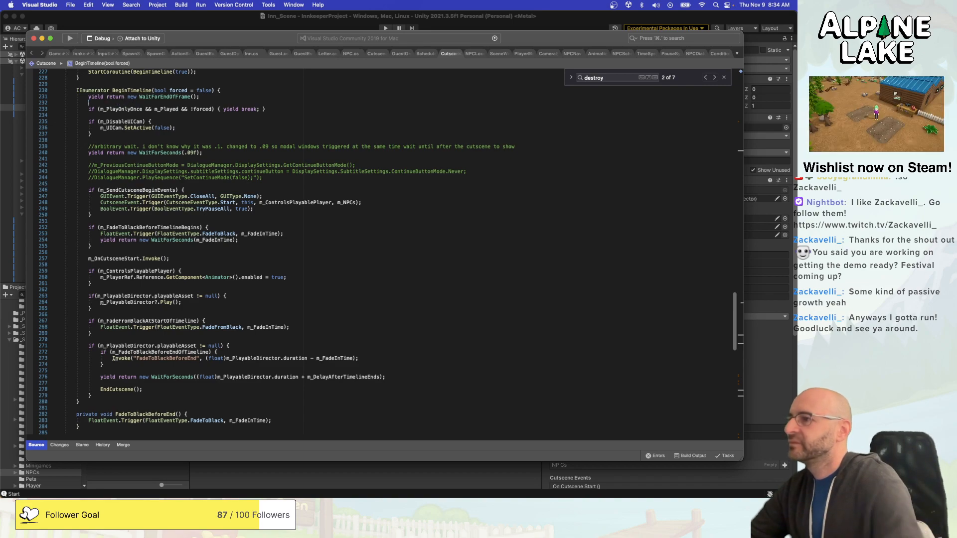
# In Unity, set Cutscene DeleteEugene to fade to black before the timeline and from black at its start, disabling both end fades.
pyautogui.click(169, 25)
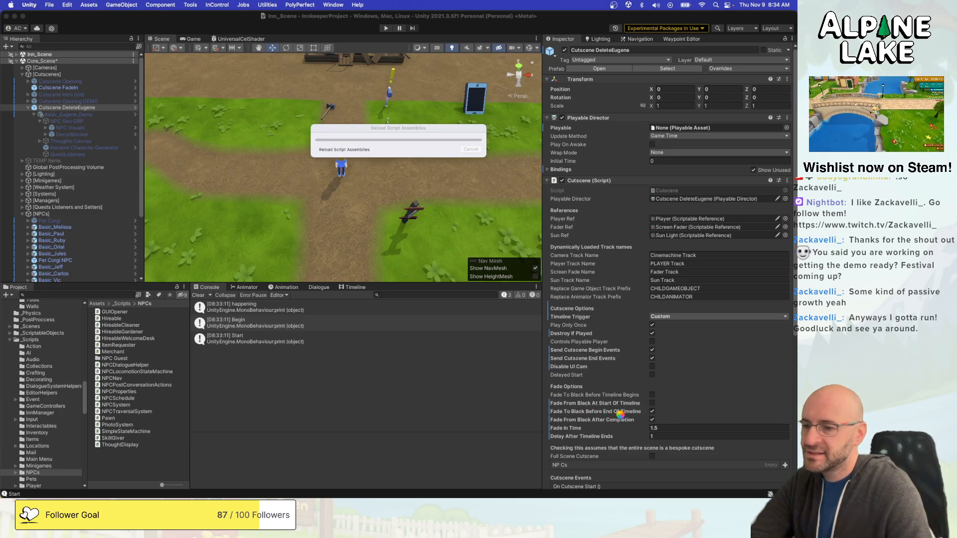
pyautogui.click(652, 395)
pyautogui.click(652, 403)
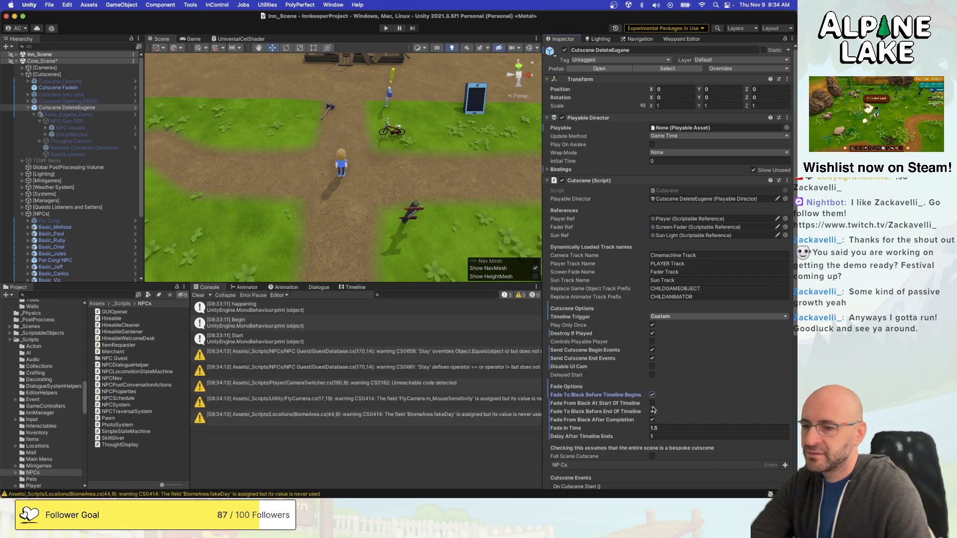
pyautogui.click(652, 411)
pyautogui.click(653, 420)
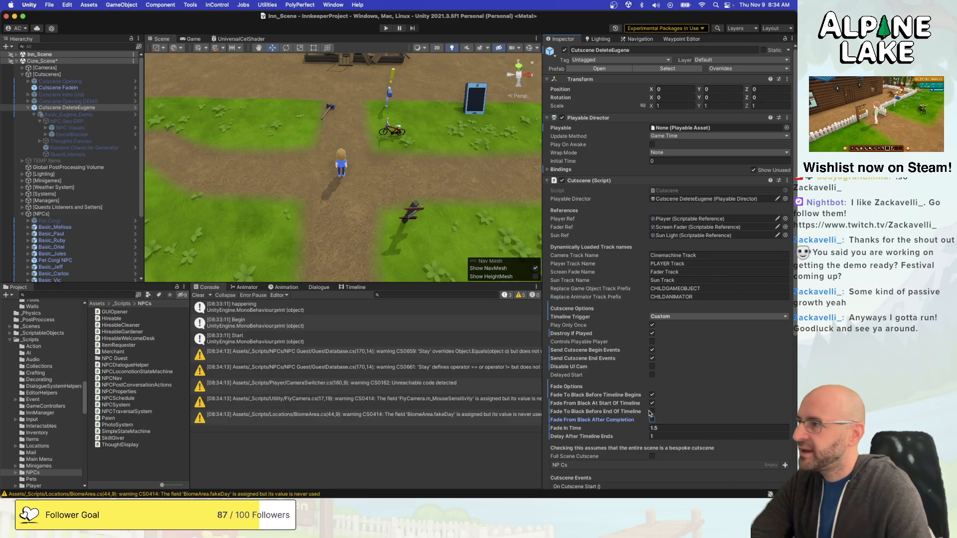
pyautogui.scroll(-10, 648, 414)
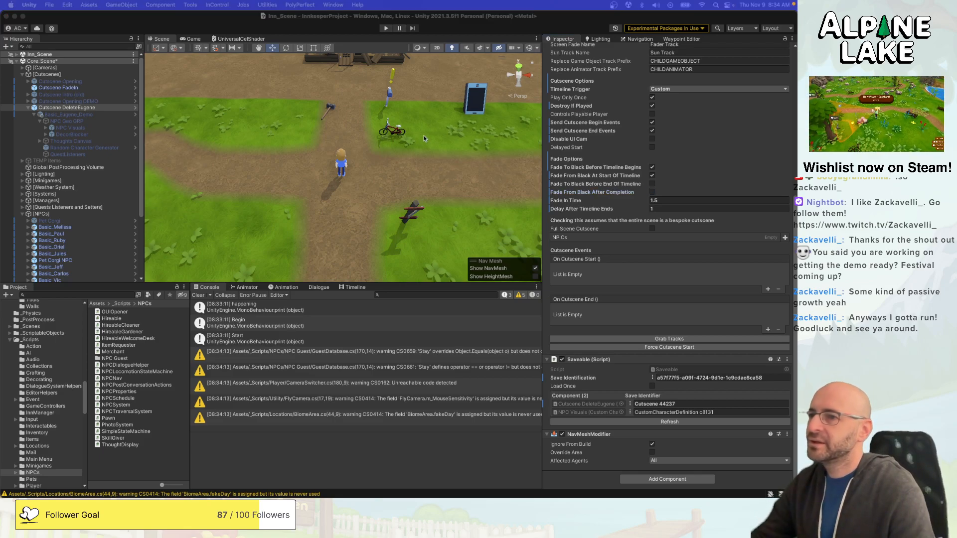
# Switch to Visual Studio and add an else branch to the last playableAsset null check in BeginTimeline.
pyautogui.press('super+Tab')
pyautogui.scroll(-1, 202, 280)
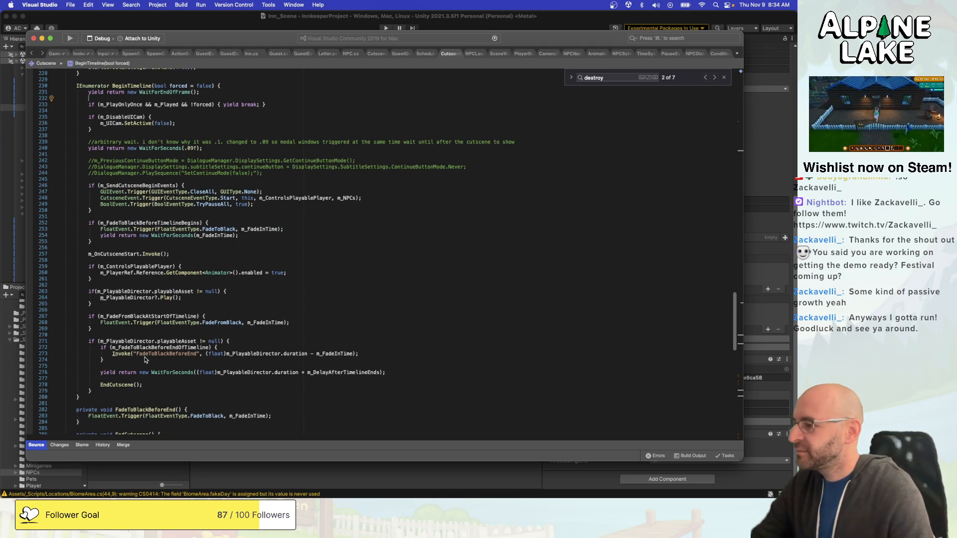
pyautogui.click(118, 387)
pyautogui.press('Down')
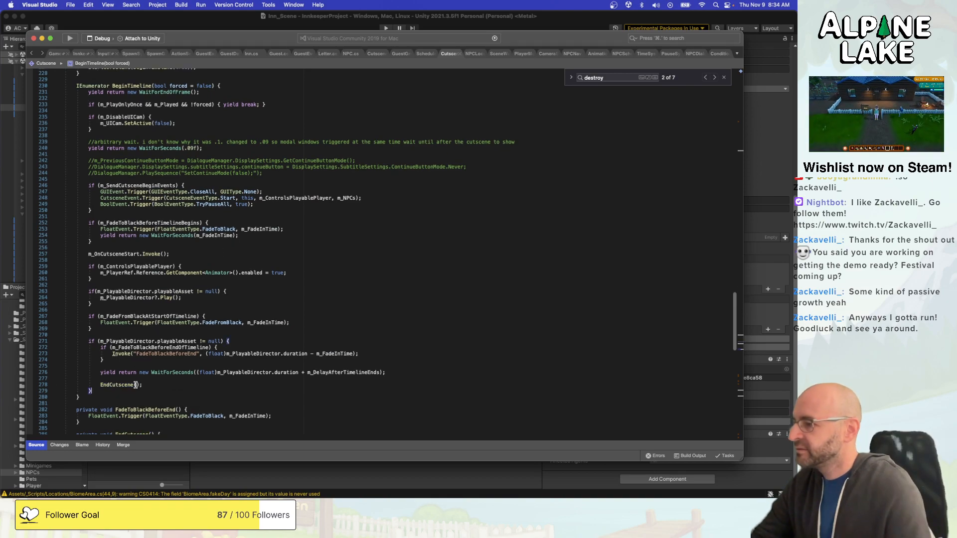
pyautogui.write('else {')
pyautogui.press('Return')
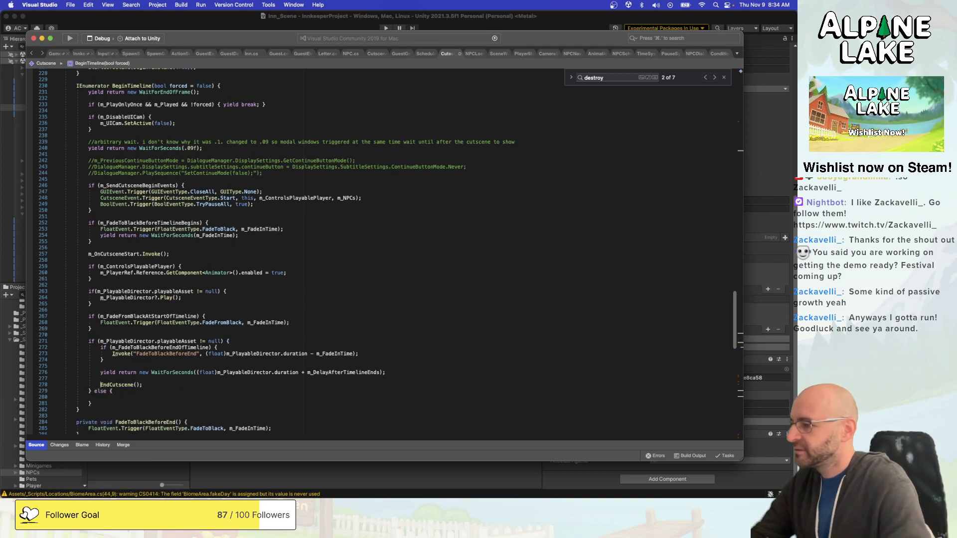
# Copy the EndCutscene(); call into the new else branch, on its own indented line.
pyautogui.press('shift+super+Right')
pyautogui.press('super+c')
pyautogui.press('Down')
pyautogui.press('Down')
pyautogui.press('Down')
pyautogui.press('super+v')
pyautogui.press('super+z')
pyautogui.press('Up')
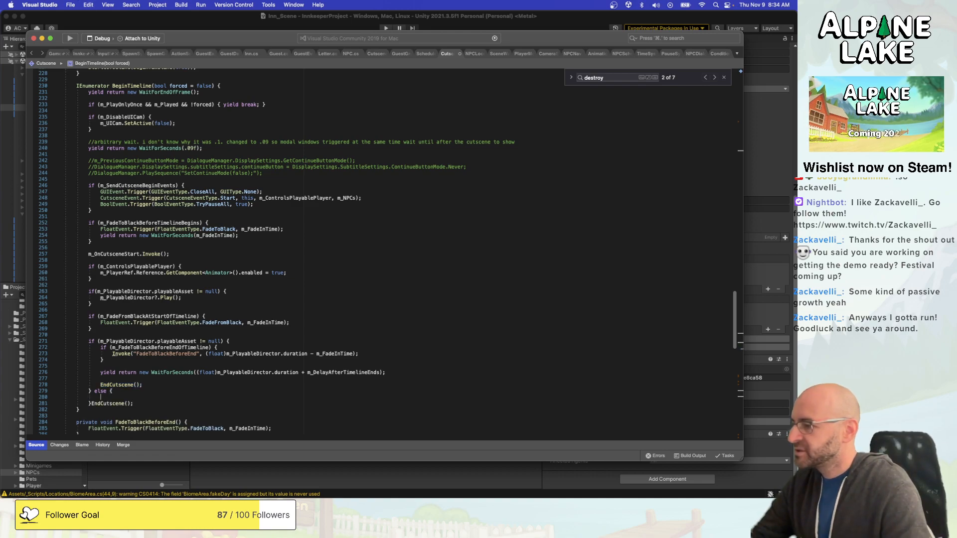
pyautogui.hotkey('alt', 'Up')
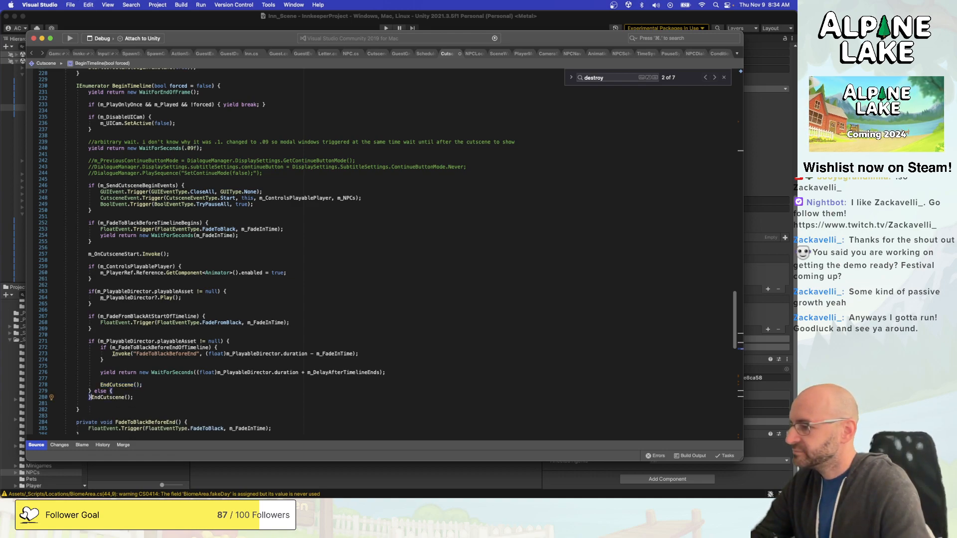
pyautogui.press('Return')
pyautogui.hotkey('alt', 'Up')
pyautogui.press('Tab')
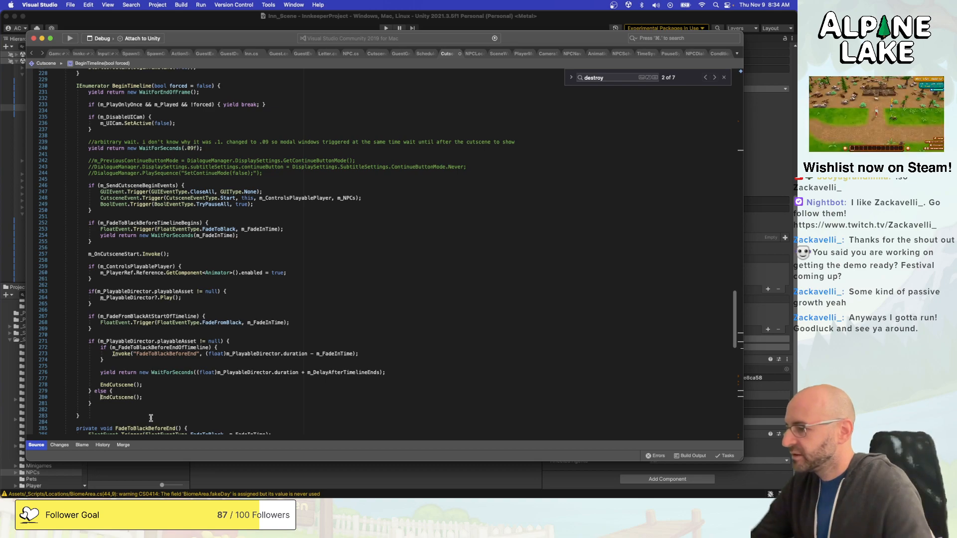
# Review the EndCutscene method and the WaitForSeconds line in BeginTimeline, and save the Cutscene script.
pyautogui.scroll(-5, 201, 389)
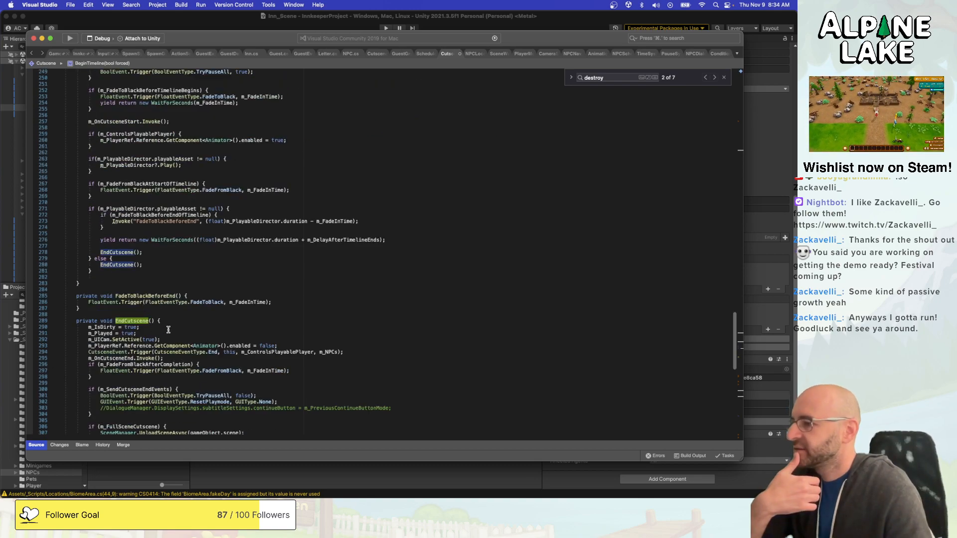
pyautogui.scroll(-1, 169, 329)
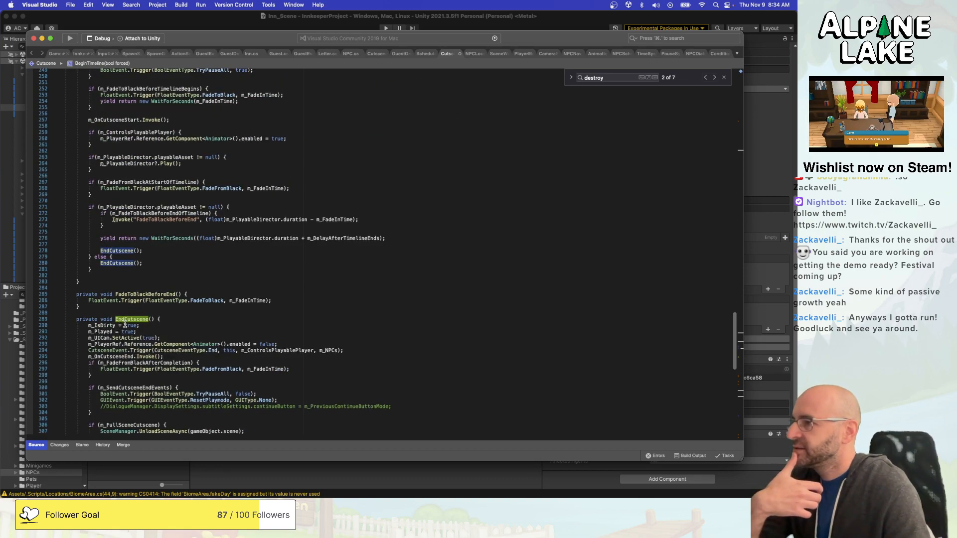
pyautogui.scroll(-1, 125, 325)
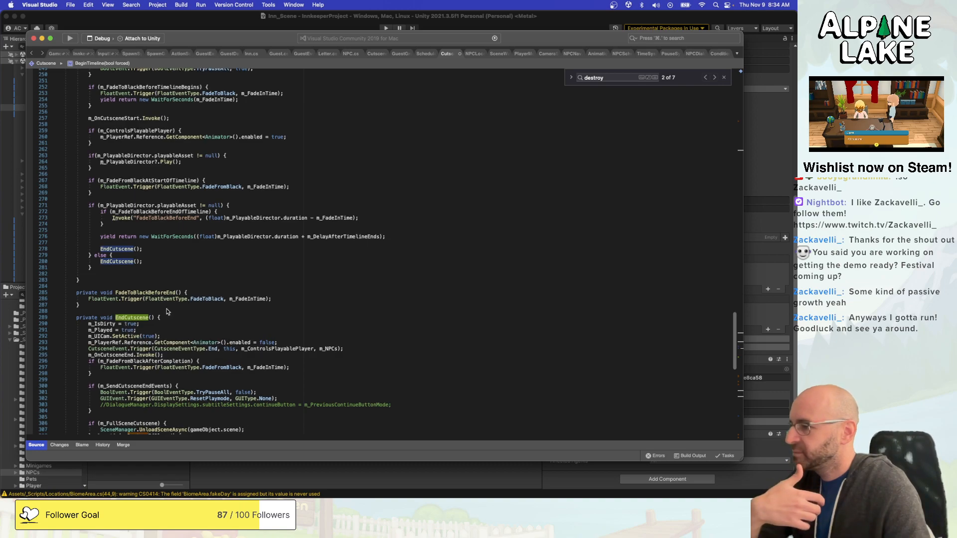
pyautogui.scroll(-1, 167, 312)
pyautogui.scroll(-1, 164, 324)
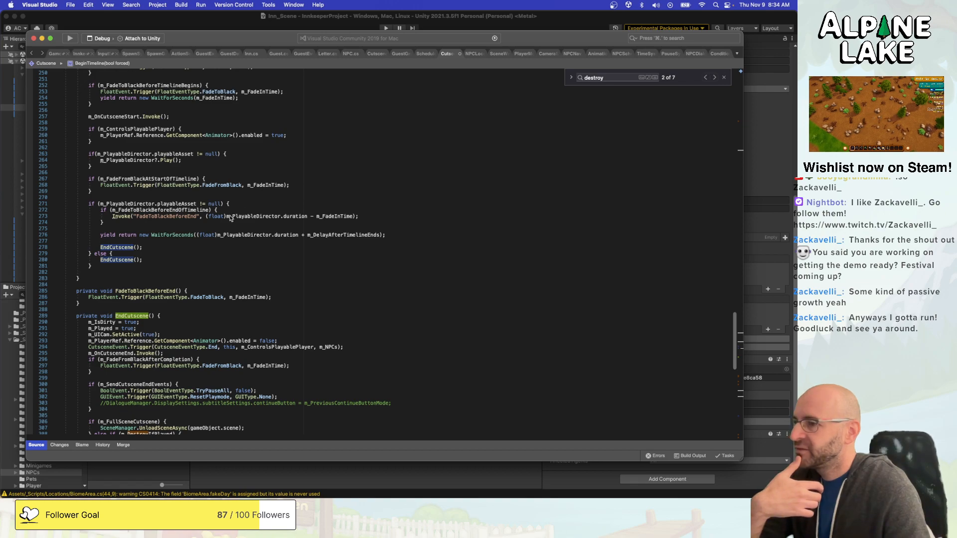
pyautogui.scroll(-1, 198, 337)
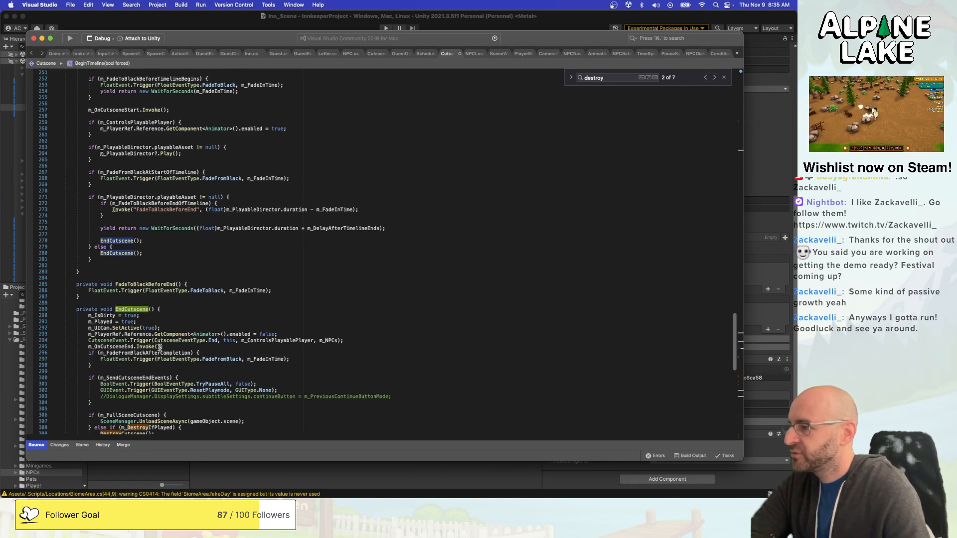
pyautogui.scroll(-2, 157, 354)
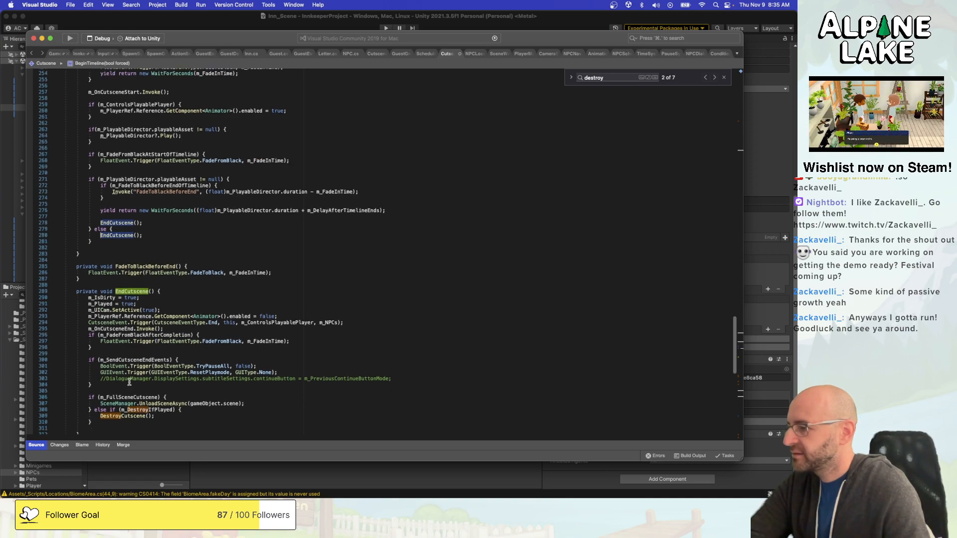
pyautogui.click(213, 254)
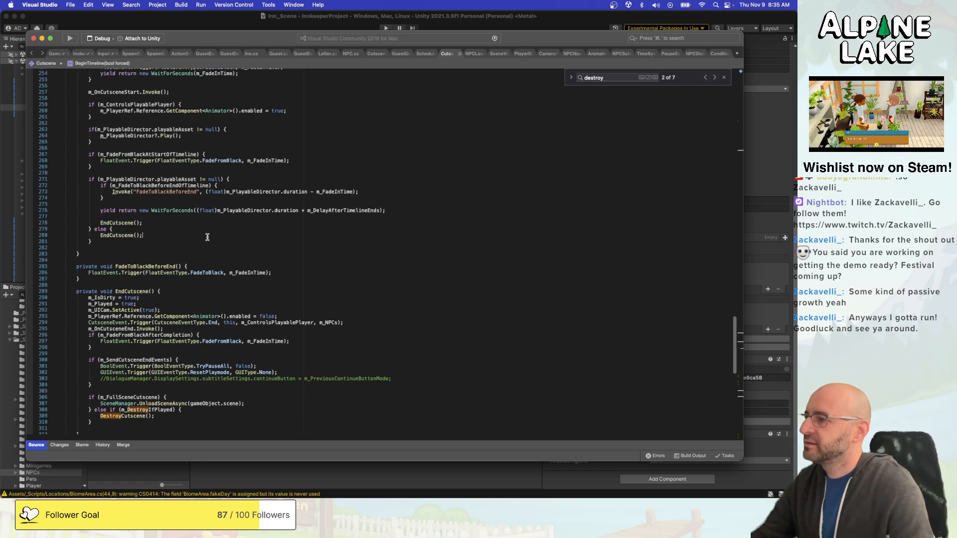
pyautogui.press('super+s')
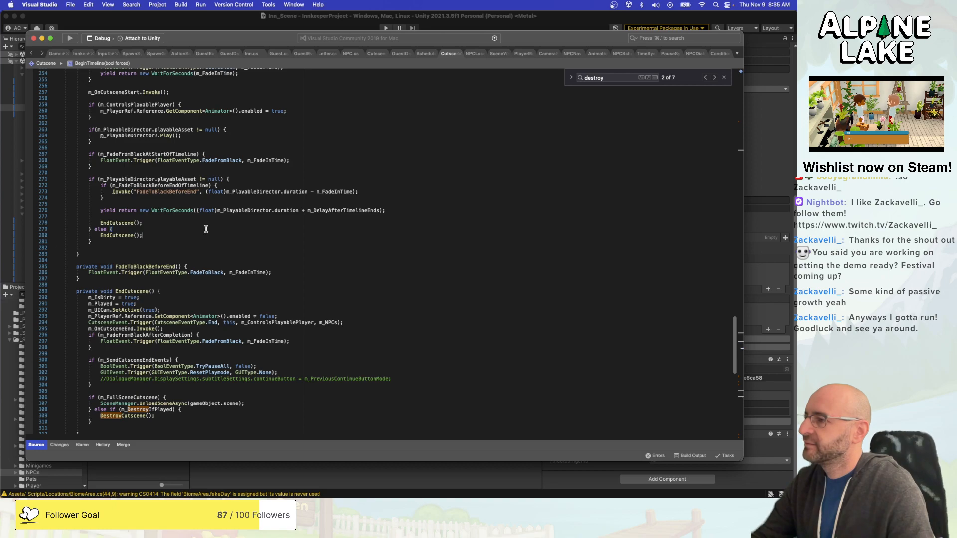
pyautogui.click(99, 223)
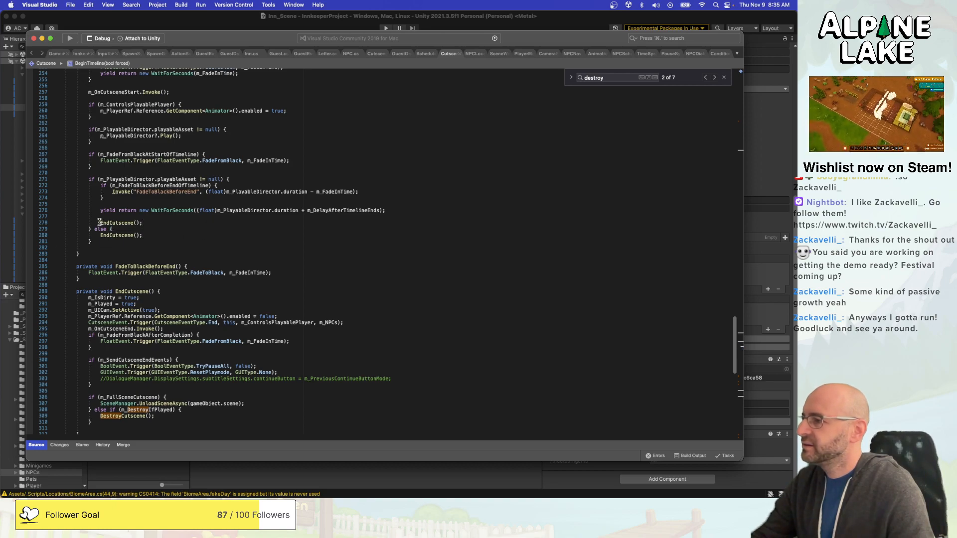
pyautogui.click(138, 210)
pyautogui.click(209, 209)
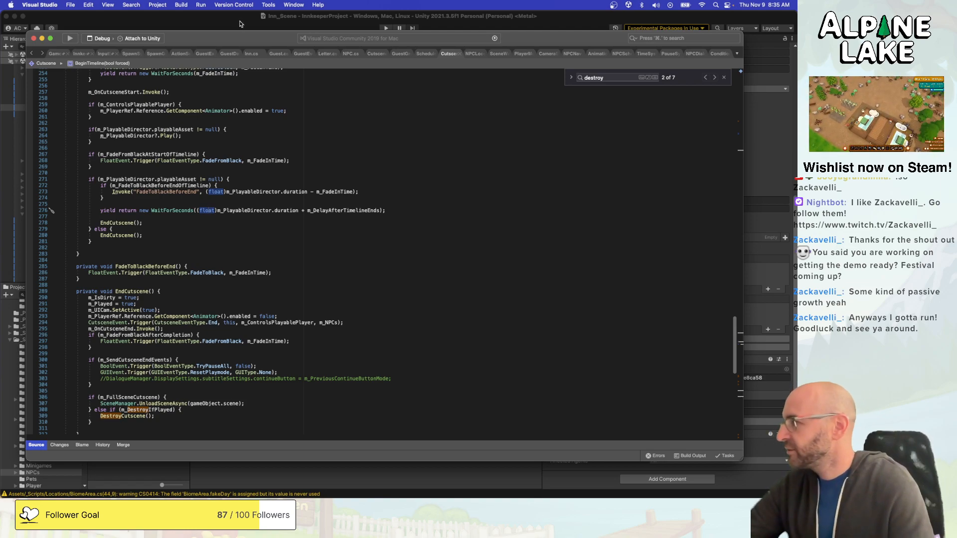
# Switch to Unity, run the game once the scripts have recompiled, and dismiss the Moving! tutorial message.
pyautogui.click(240, 24)
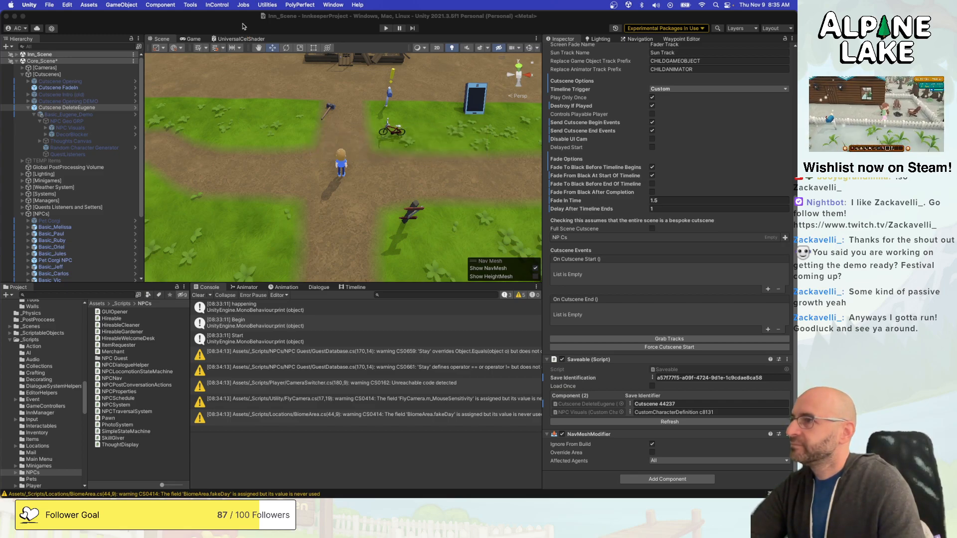
pyautogui.click(72, 135)
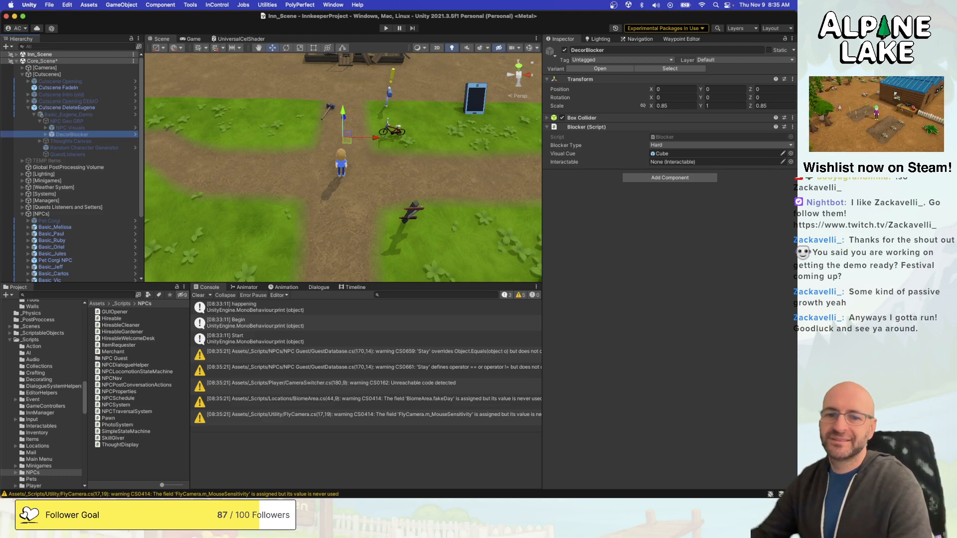
pyautogui.press('super+Tab')
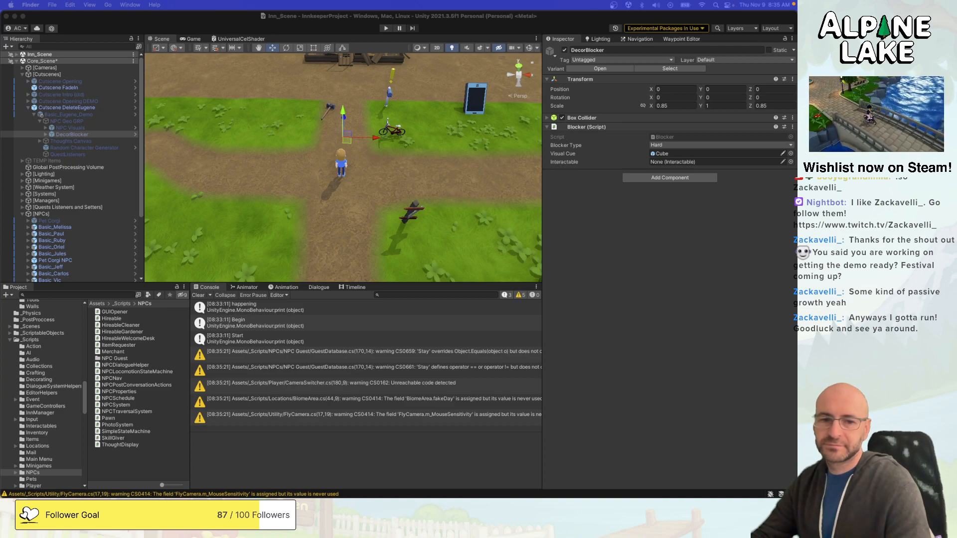
pyautogui.click(110, 19)
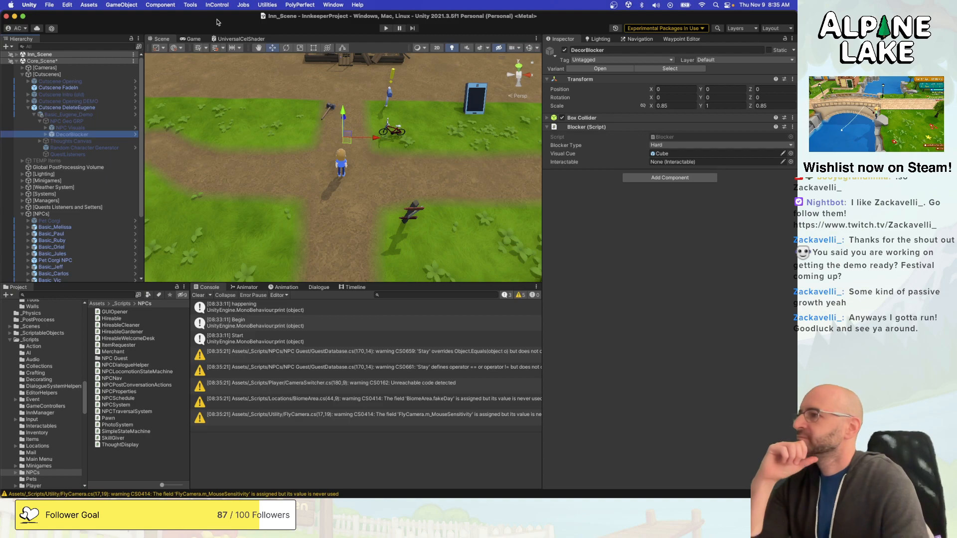
pyautogui.click(387, 29)
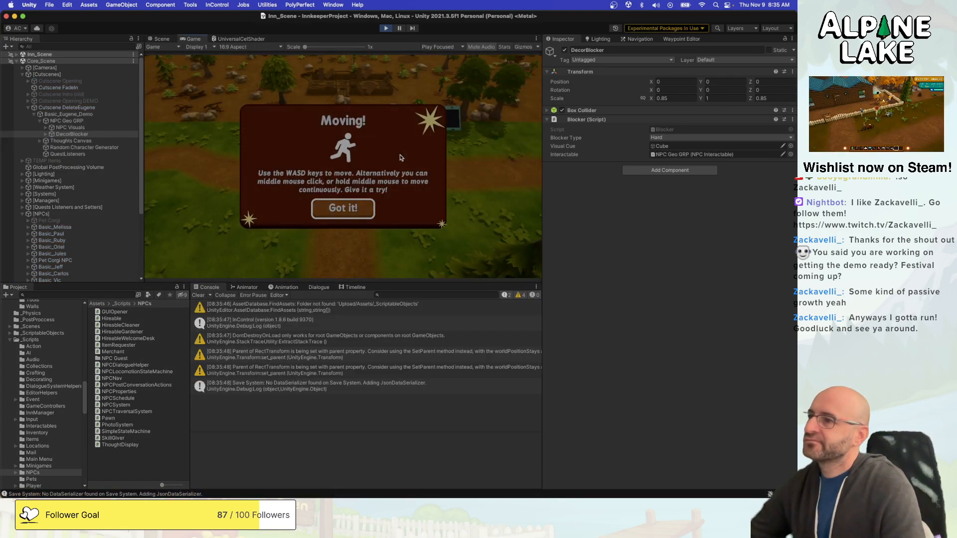
pyautogui.click(364, 201)
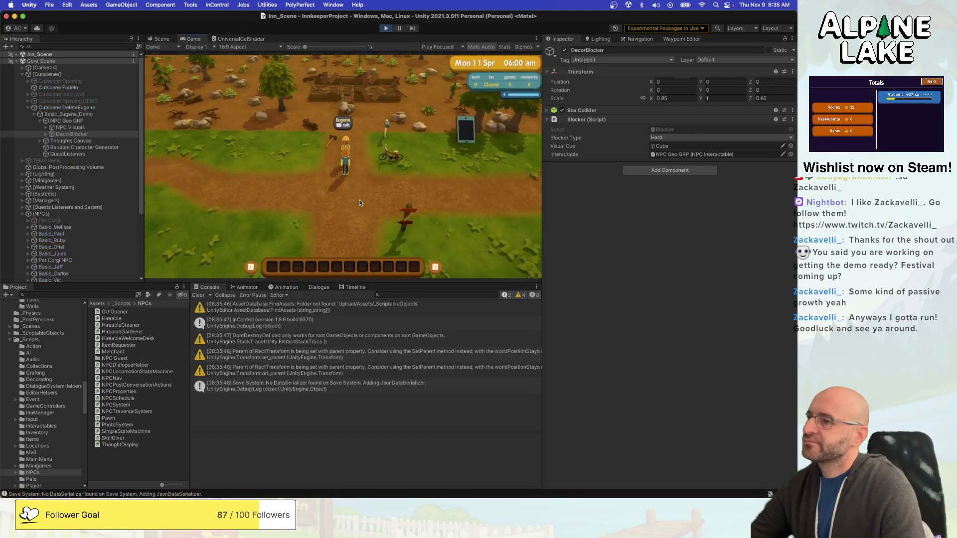
# Talk to Eugene through to the end of his conversation and walk the player around to check whether he is removed.
pyautogui.press('space')
pyautogui.press('space')
pyautogui.press('space')
pyautogui.press('space')
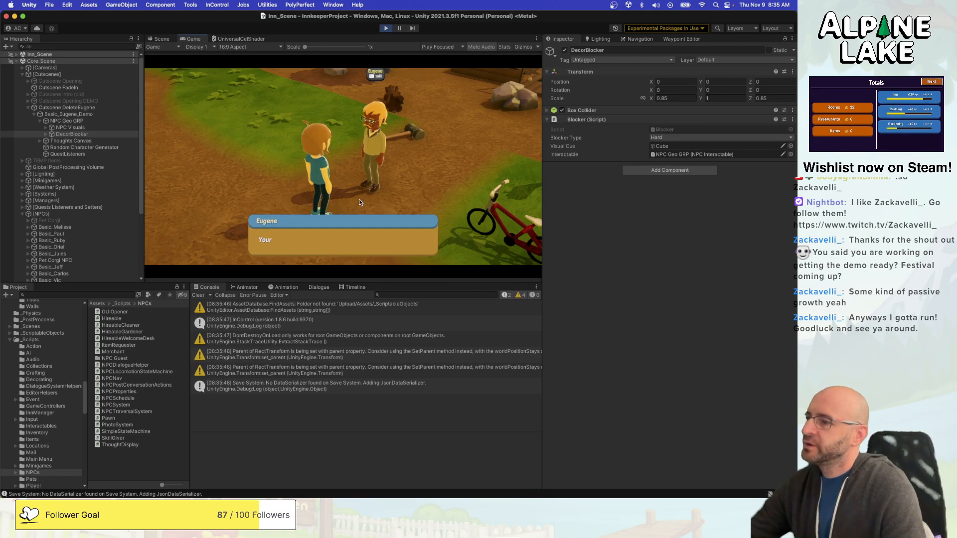
pyautogui.press('space')
pyautogui.press('space')
pyautogui.press('space')
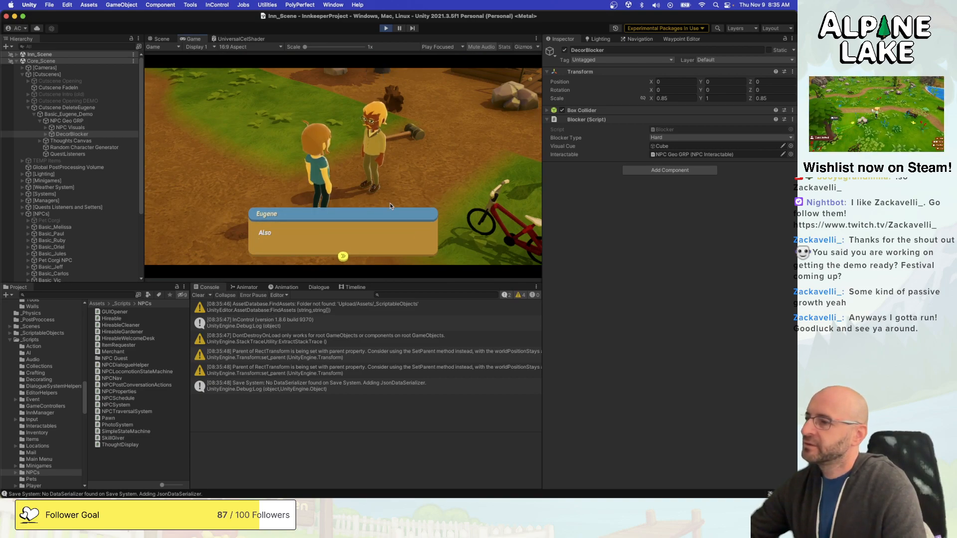
pyautogui.press('space')
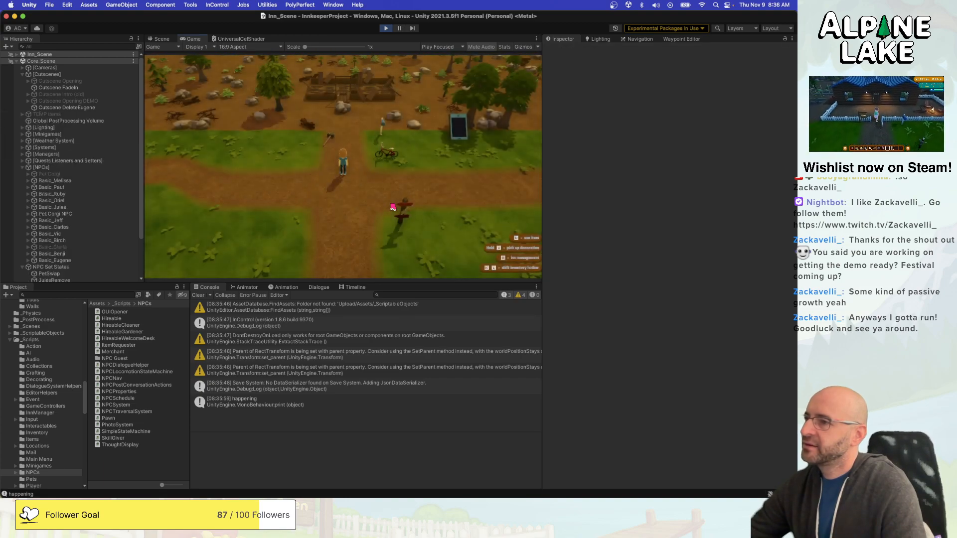
pyautogui.press('d')
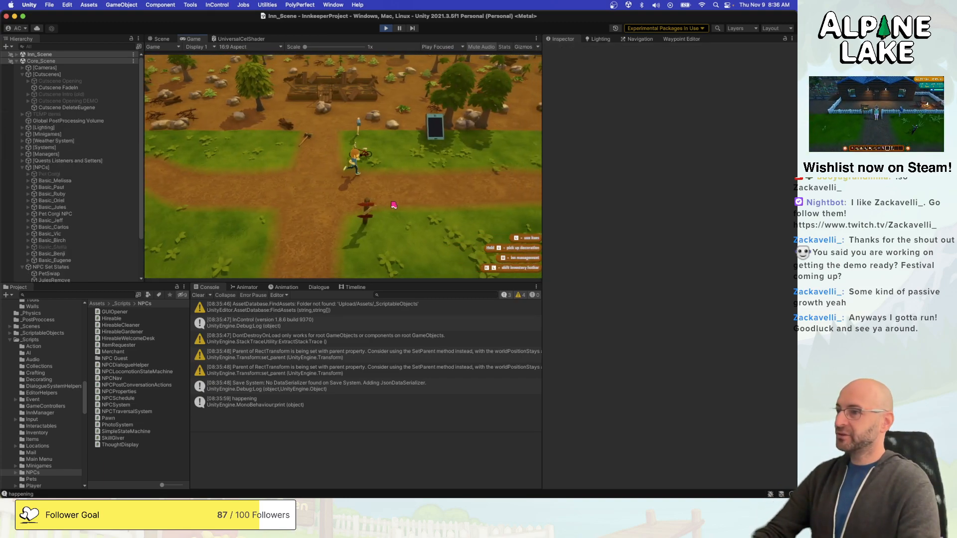
pyautogui.press('a')
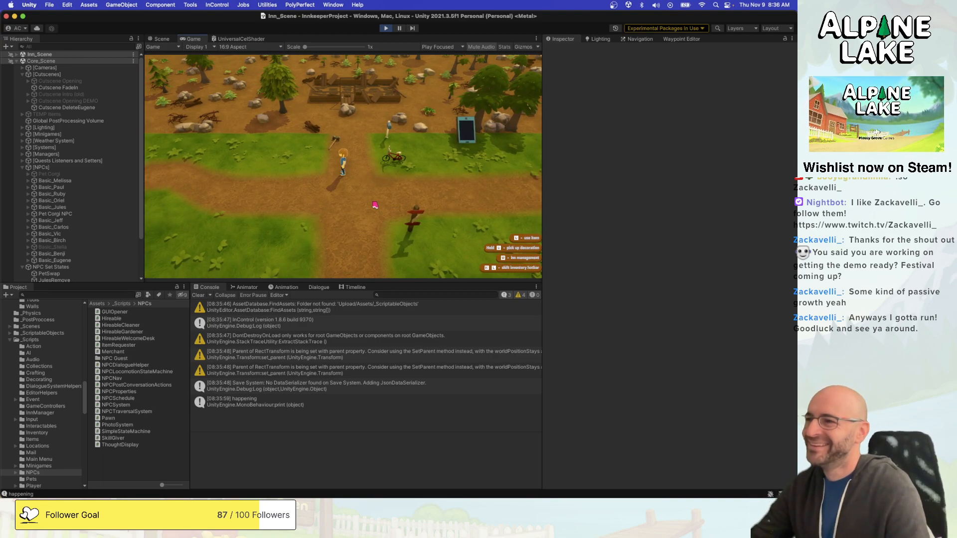
# Finish walking the player around to check for Eugene and stop the running game.
pyautogui.press('d')
pyautogui.press('super+Tab')
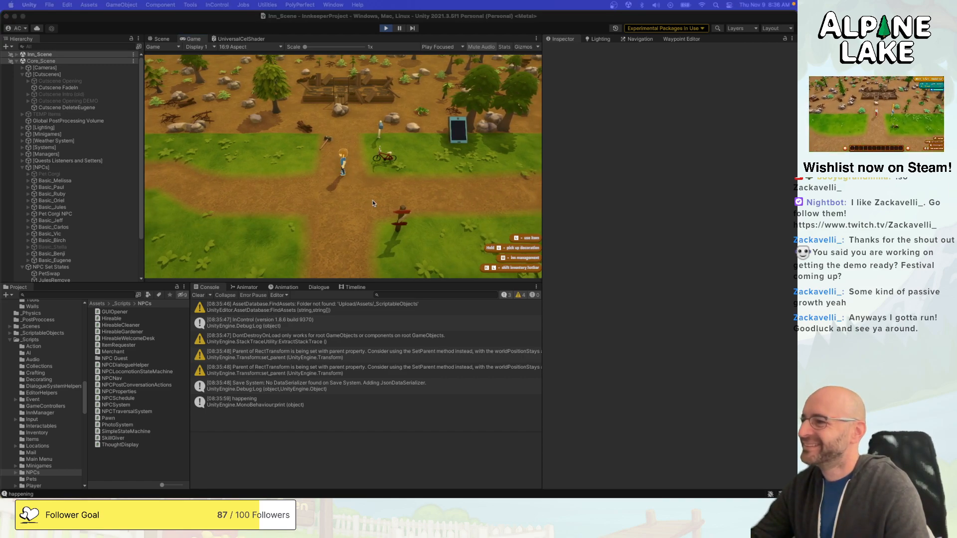
pyautogui.click(384, 29)
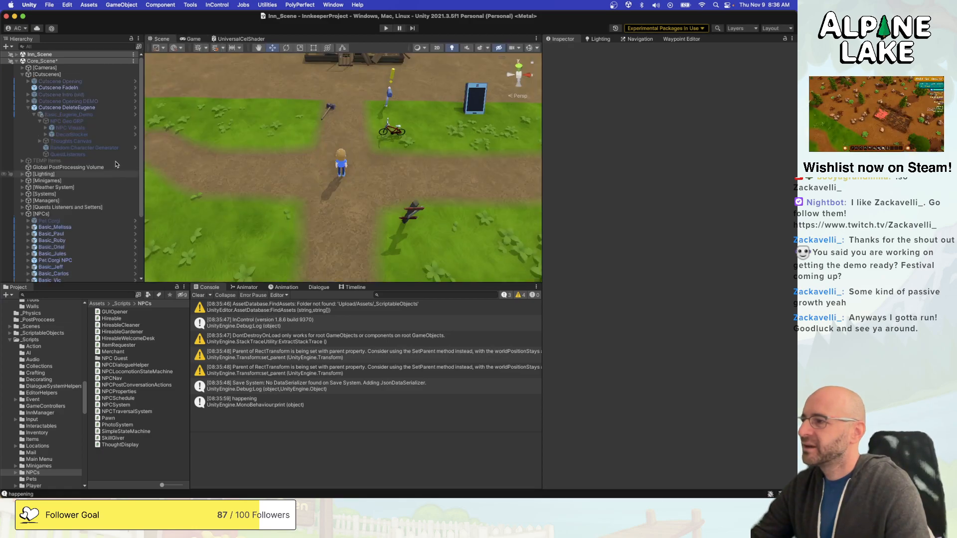
# Turn off Send Cutscene Begin Events and Send Cutscene End Events on Cutscene DeleteEugene.
pyautogui.click(118, 108)
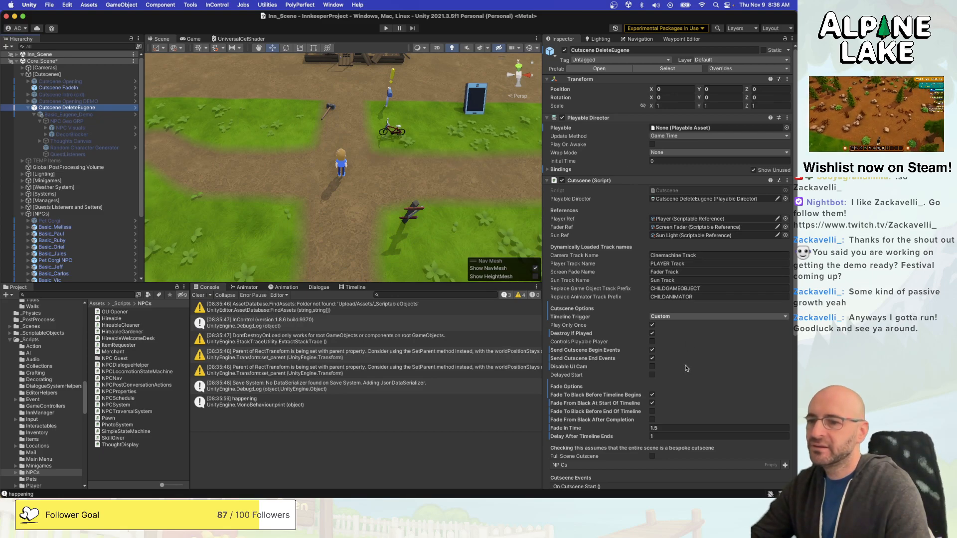
pyautogui.click(652, 351)
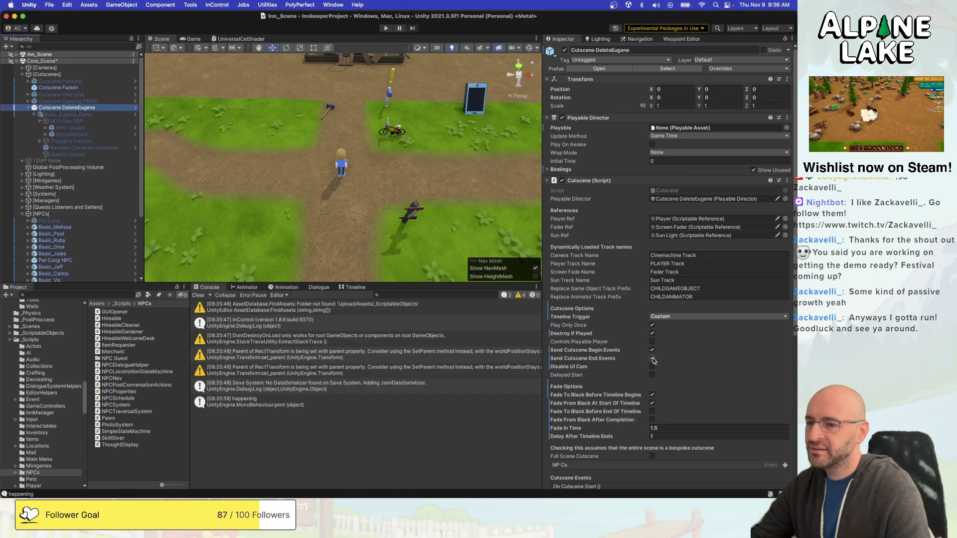
pyautogui.click(653, 351)
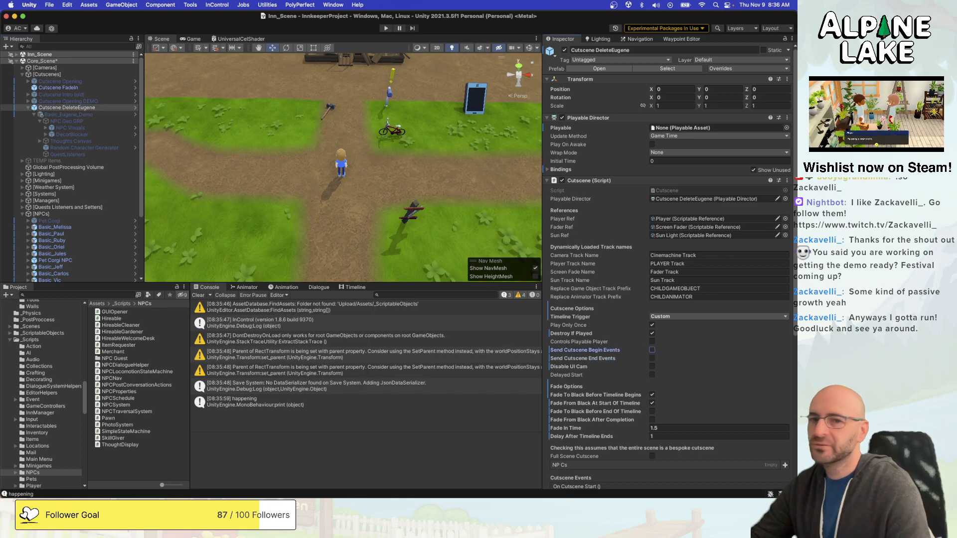
pyautogui.press('super+Tab')
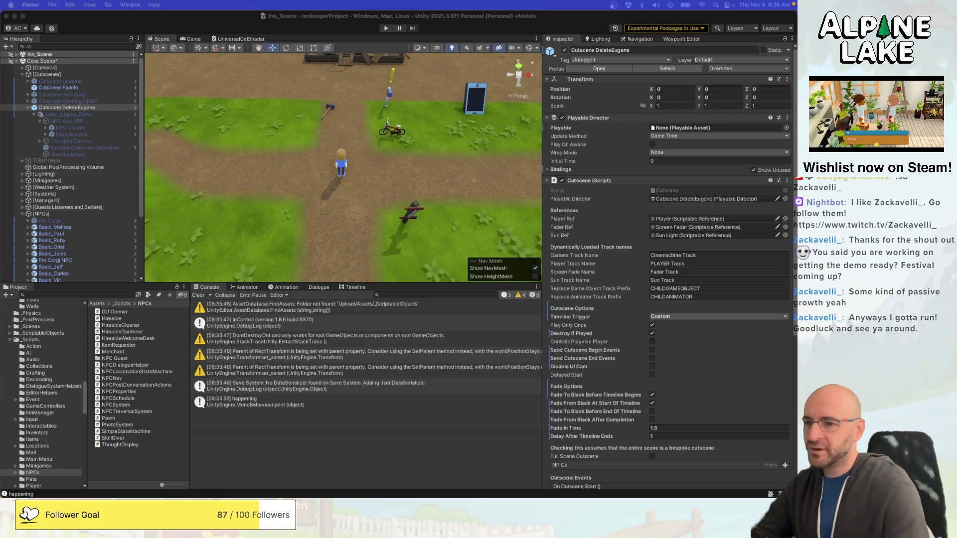
pyautogui.click(729, 369)
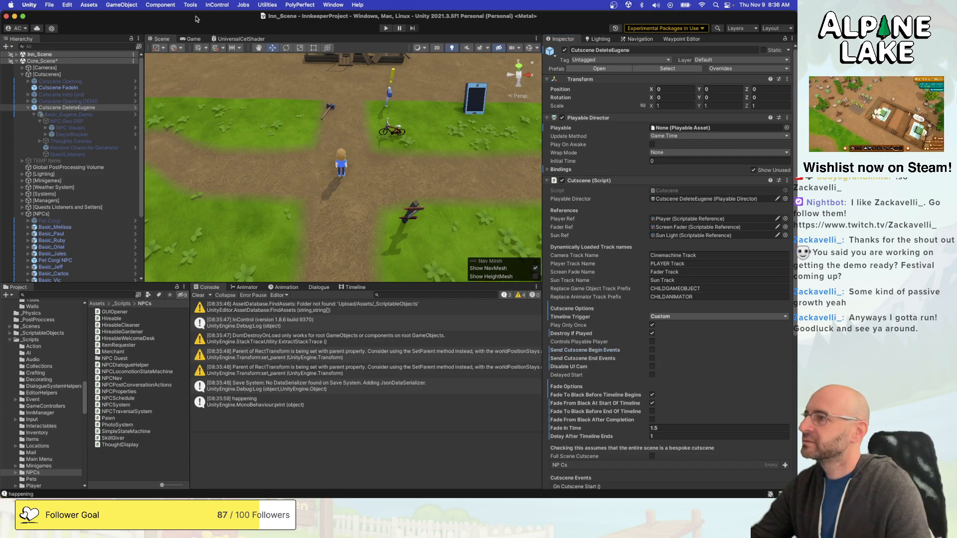
# Run the game, dismiss the Moving! tutorial message, and talk to Eugene through to the end of his conversation.
pyautogui.click(385, 31)
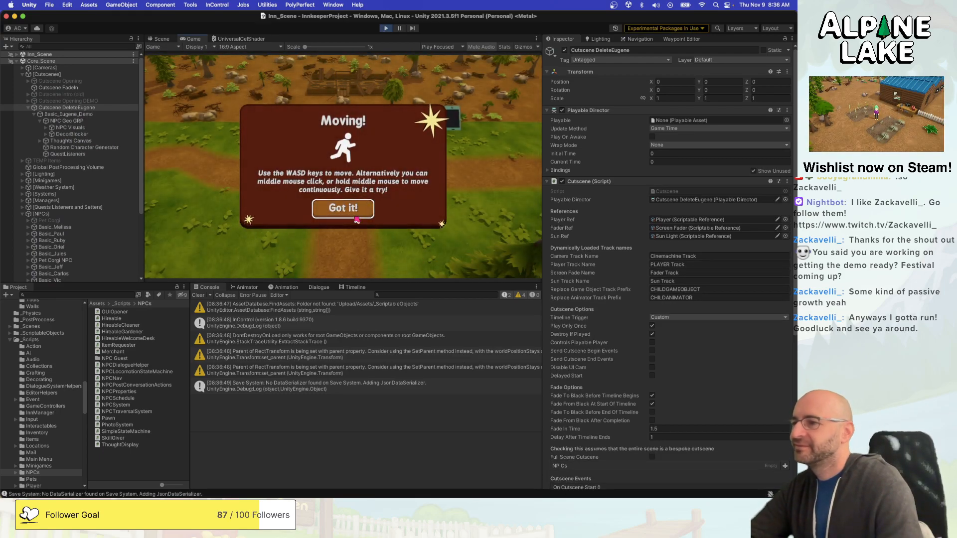
pyautogui.click(357, 218)
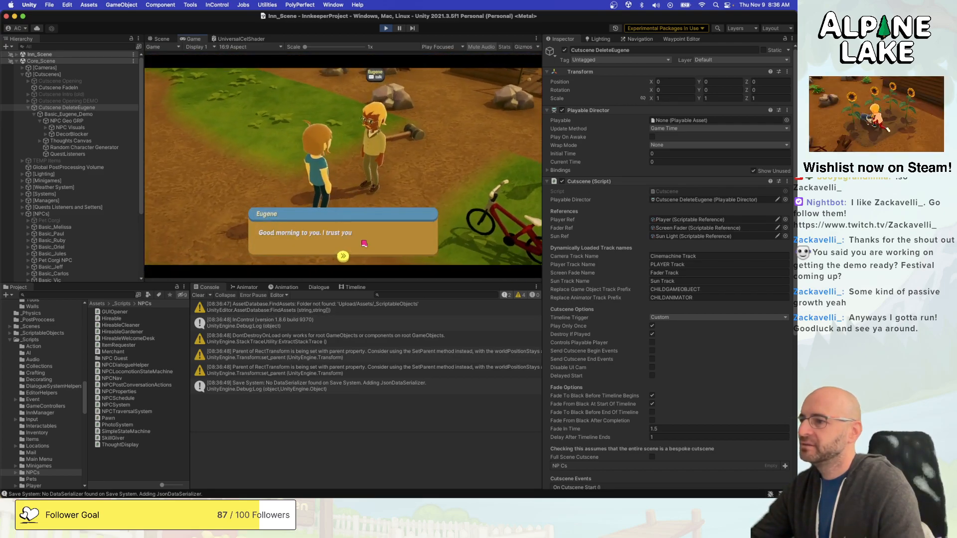
pyautogui.click(364, 243)
pyautogui.click(364, 241)
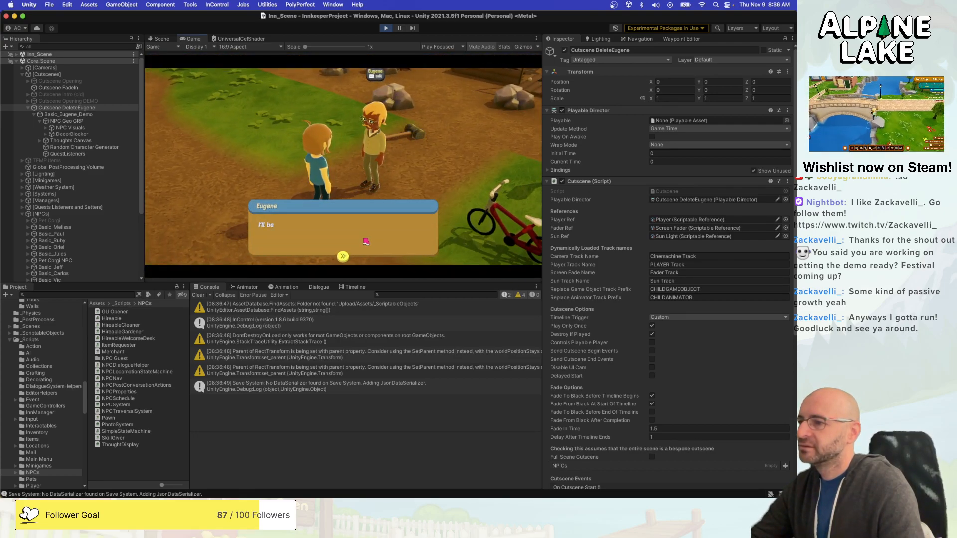
pyautogui.click(366, 242)
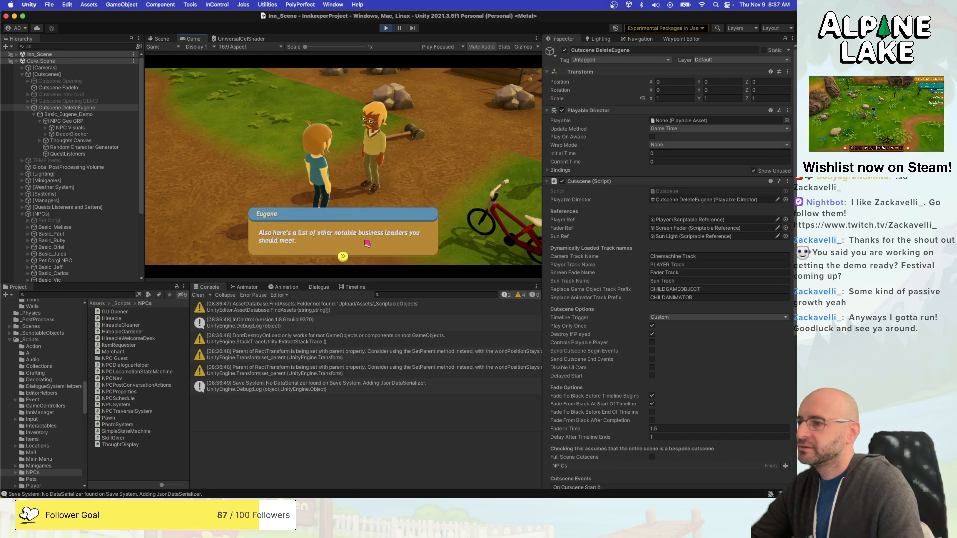
pyautogui.click(367, 244)
pyautogui.click(367, 243)
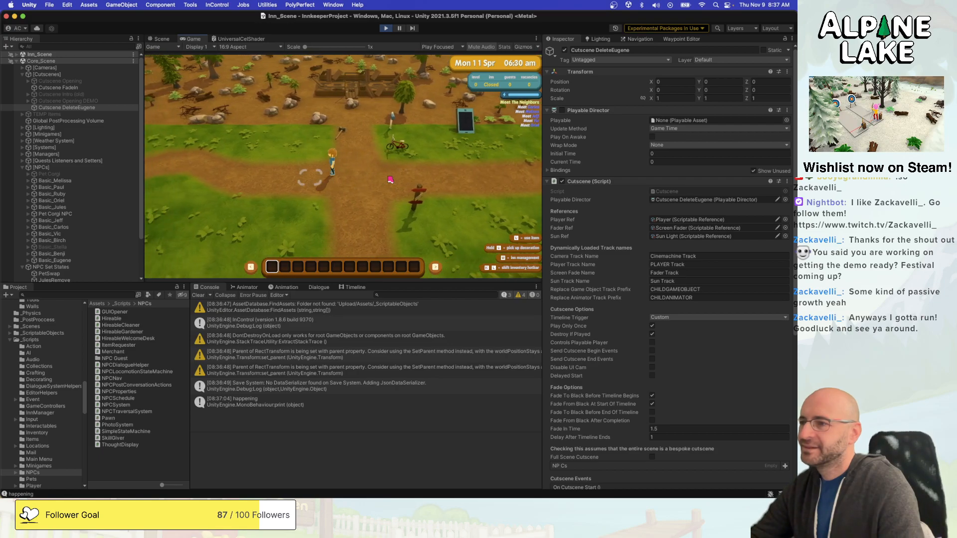
# Try enabling Send Cutscene Begin Events and Send Cutscene End Events while the game is running, and stop the game.
pyautogui.click(652, 351)
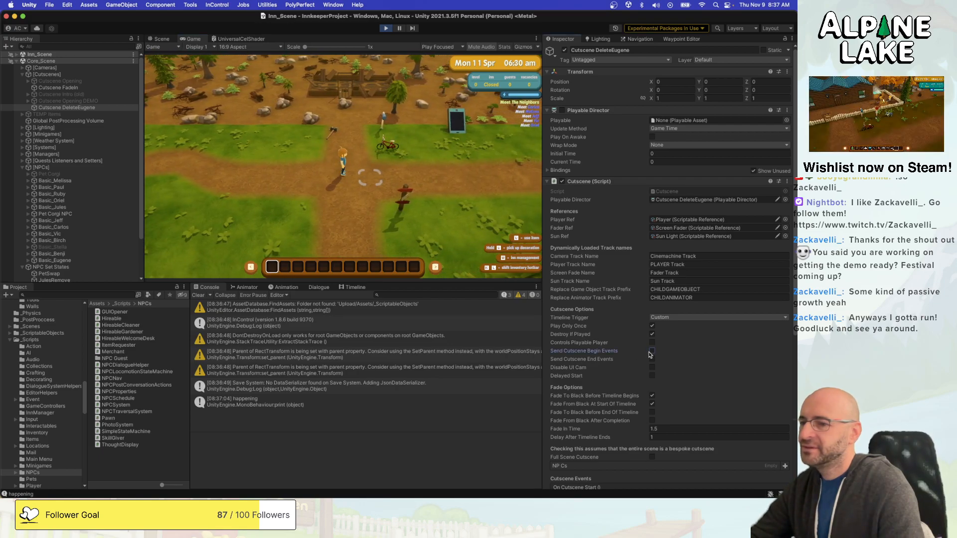
pyautogui.click(653, 359)
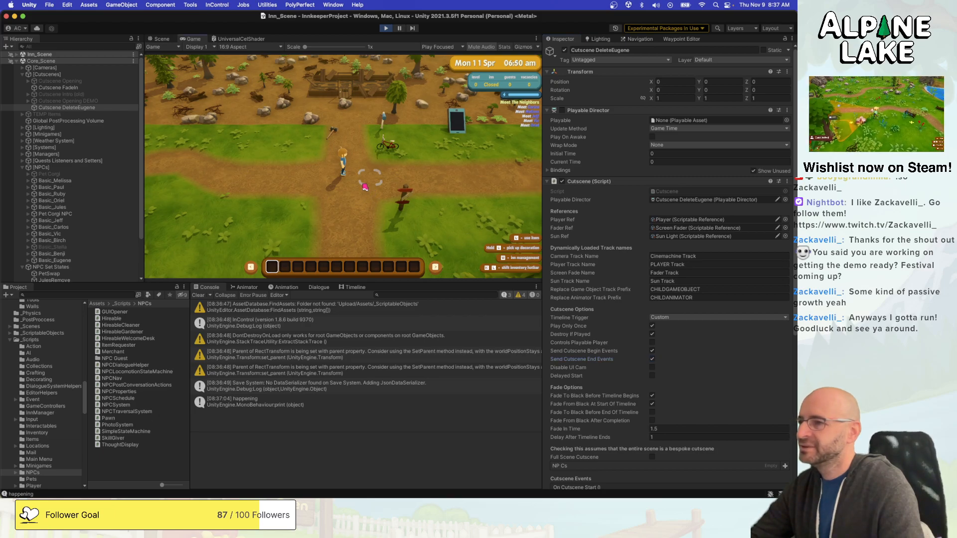
pyautogui.click(383, 30)
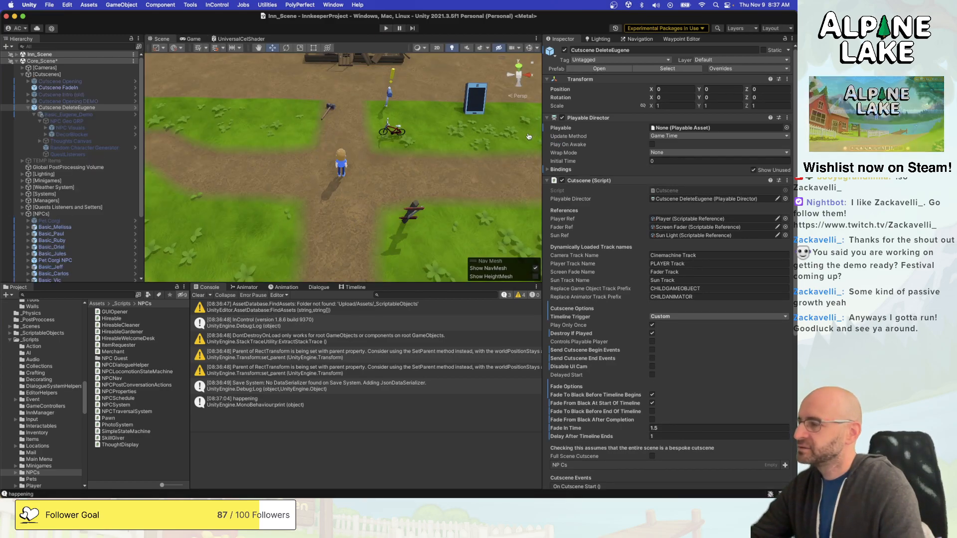
# Check the Playable Director reference on Cutscene DeleteEugene and enable Send Cutscene End Events.
pyautogui.press('super+Tab')
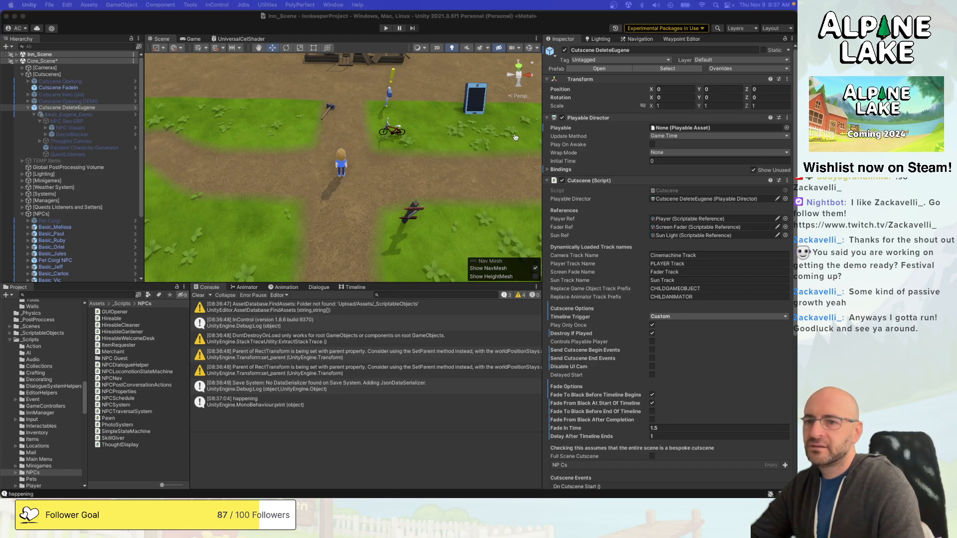
pyautogui.press('super+Tab')
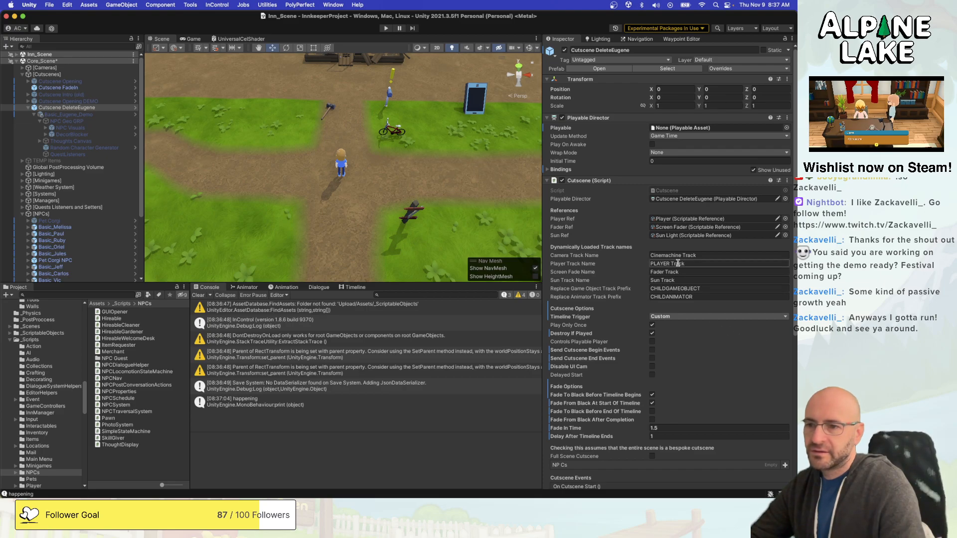
pyautogui.click(698, 199)
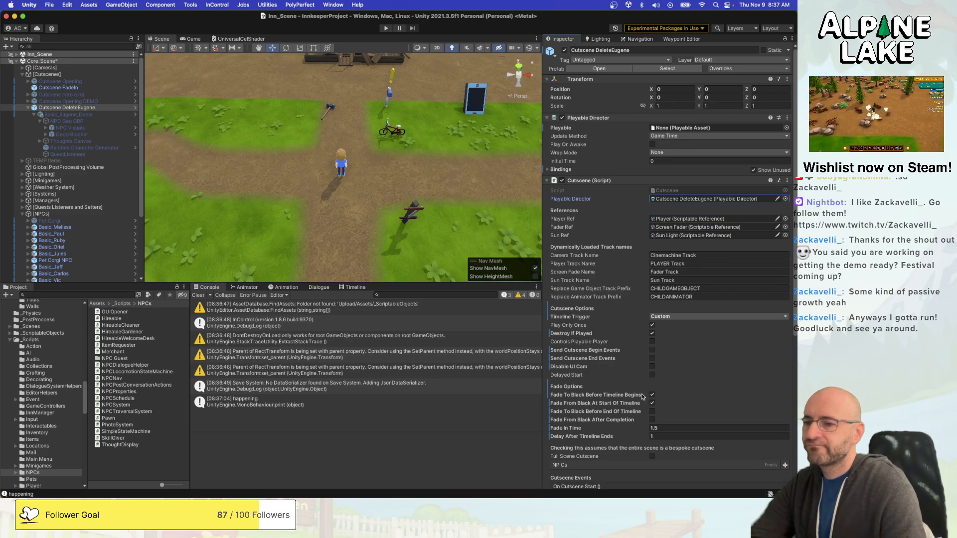
pyautogui.click(653, 360)
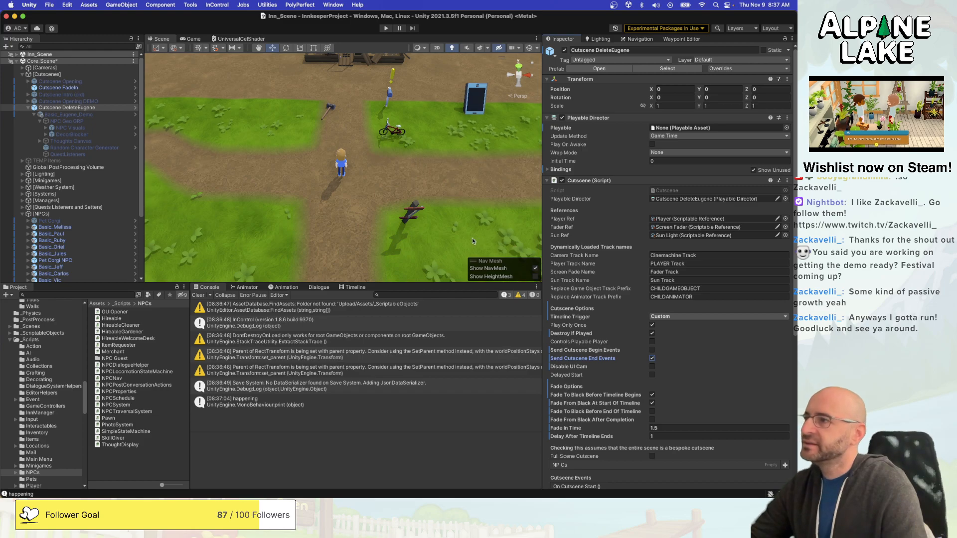
# Examine in the Cutscene script what the m_SendCutsceneBeginEvents and m_SendCutsceneEndEvents blocks in BeginTimeline and EndCutscene trigger.
pyautogui.press('super+Tab')
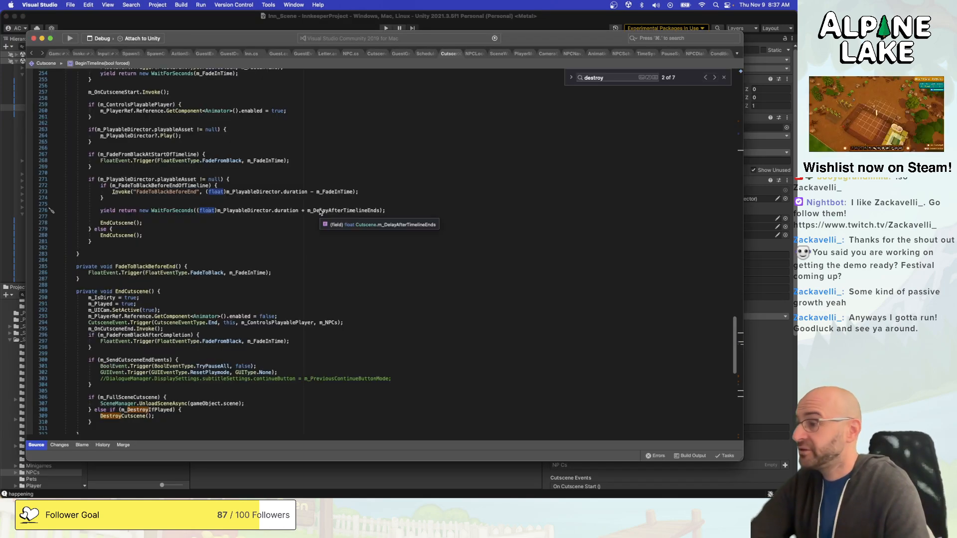
pyautogui.click(128, 327)
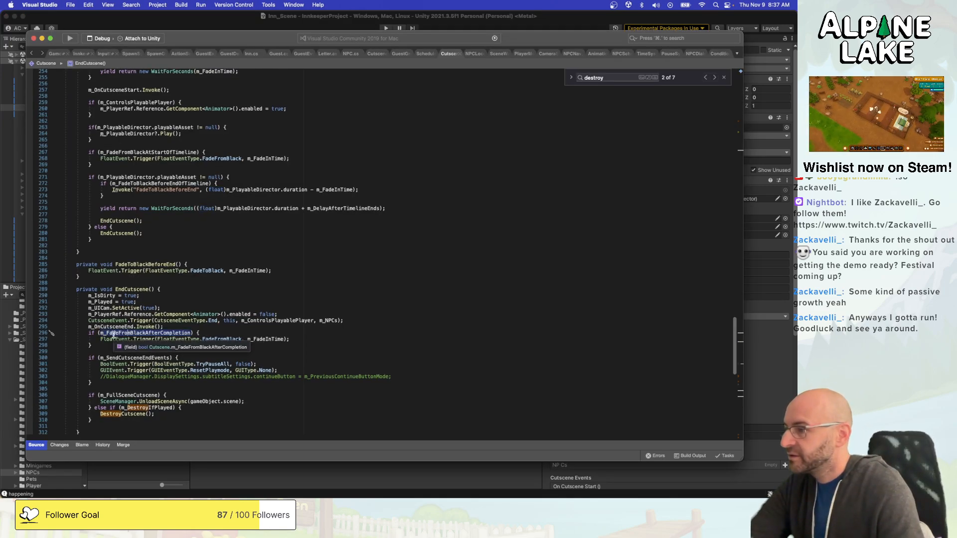
pyautogui.click(135, 358)
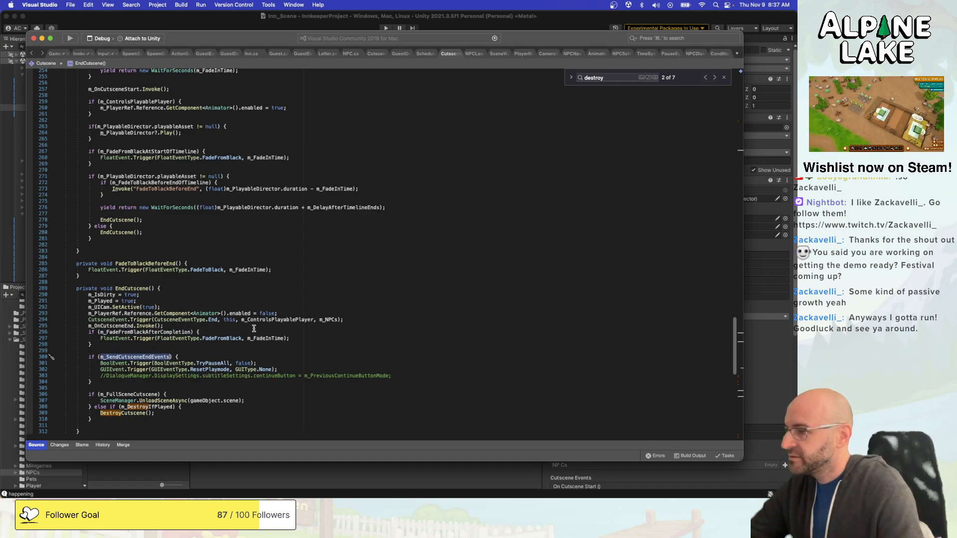
pyautogui.scroll(-1, 303, 310)
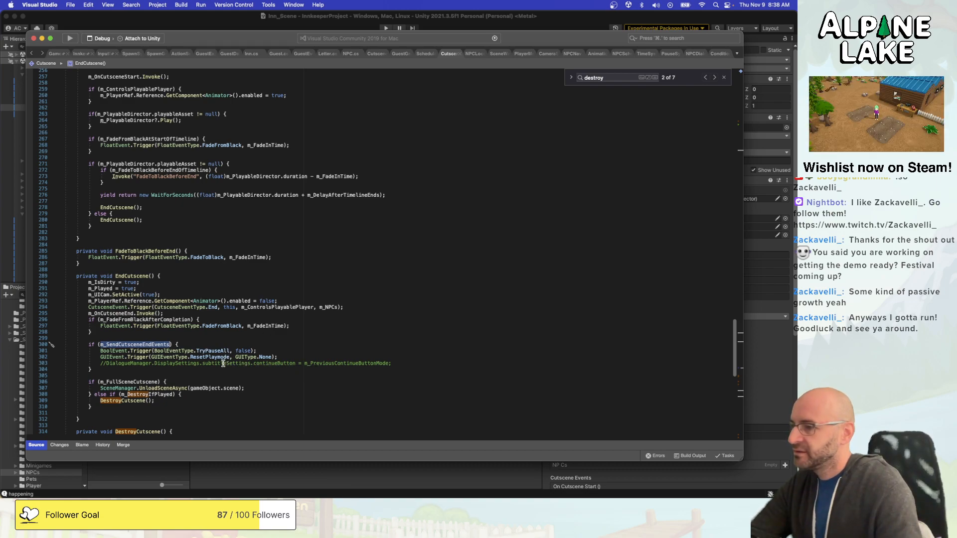
pyautogui.scroll(5, 223, 363)
pyautogui.scroll(1, 166, 269)
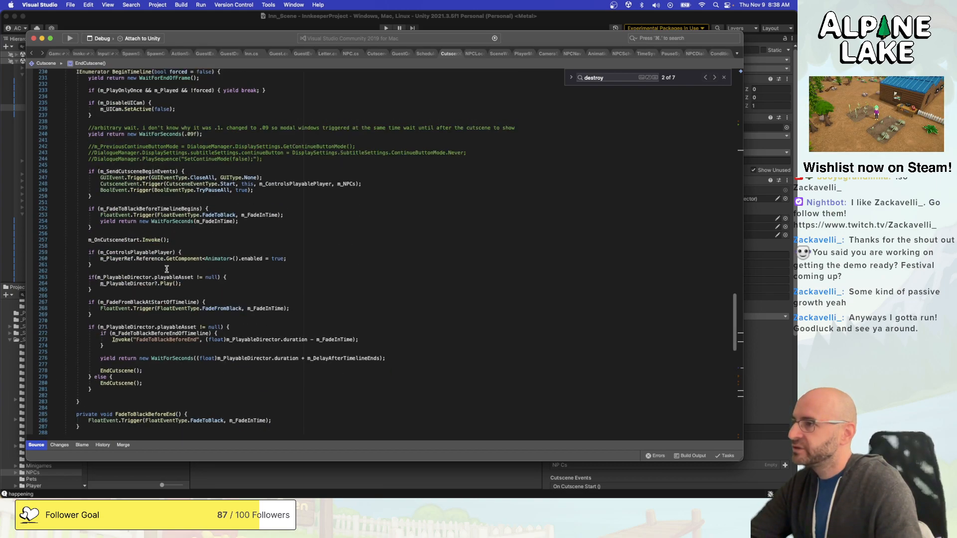
pyautogui.click(151, 178)
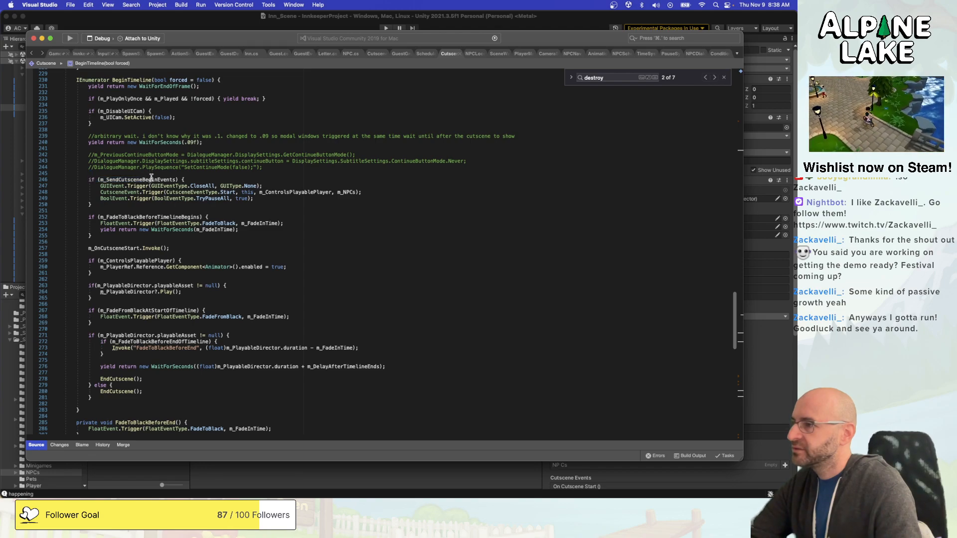
pyautogui.doubleClick(151, 178)
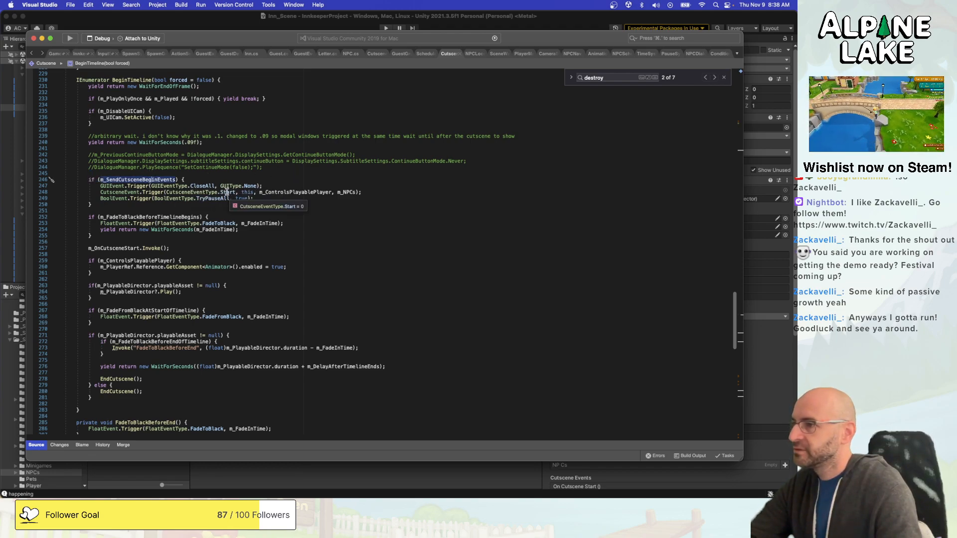
pyautogui.doubleClick(224, 192)
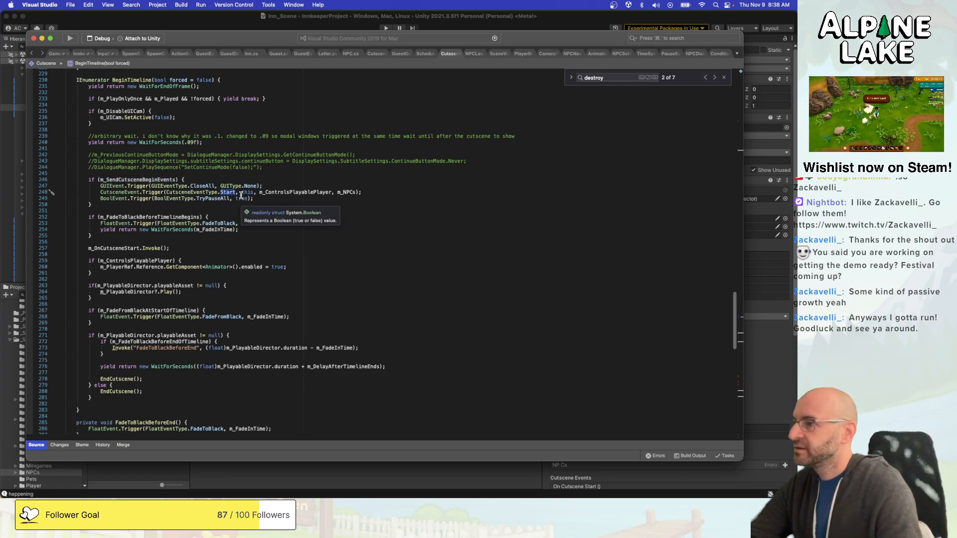
pyautogui.scroll(-10, 254, 202)
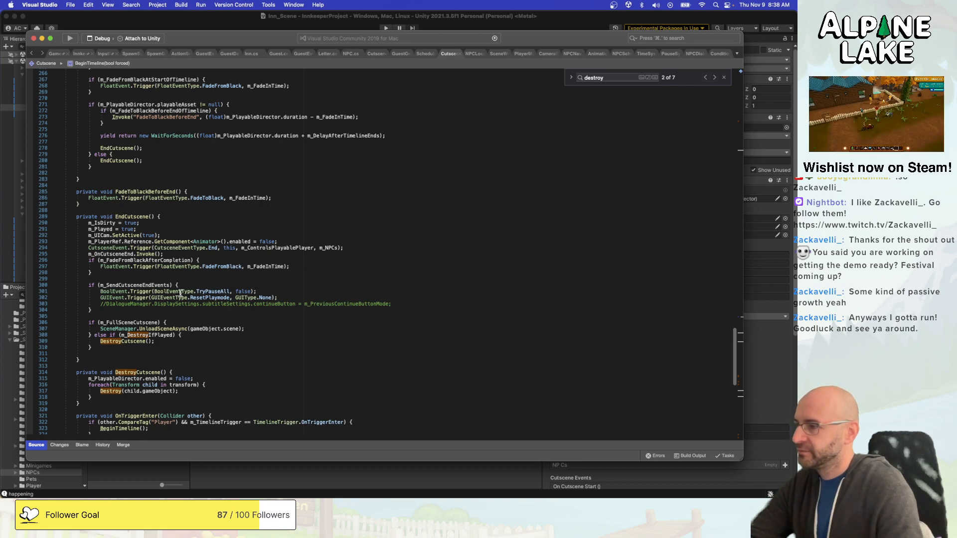
pyautogui.doubleClick(202, 298)
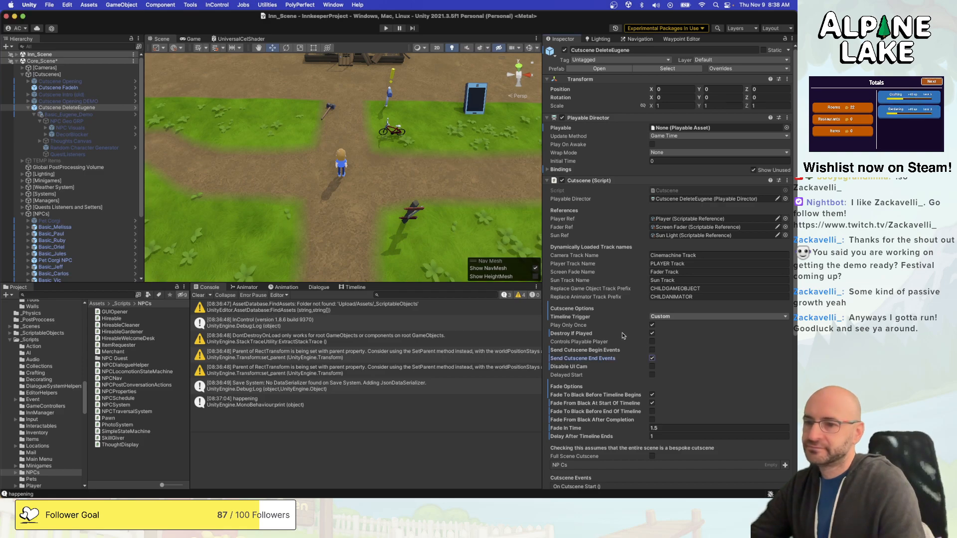
# Return to Unity, enable Send Cutscene Begin Events on Cutscene DeleteEugene, and run the game again.
pyautogui.click(652, 350)
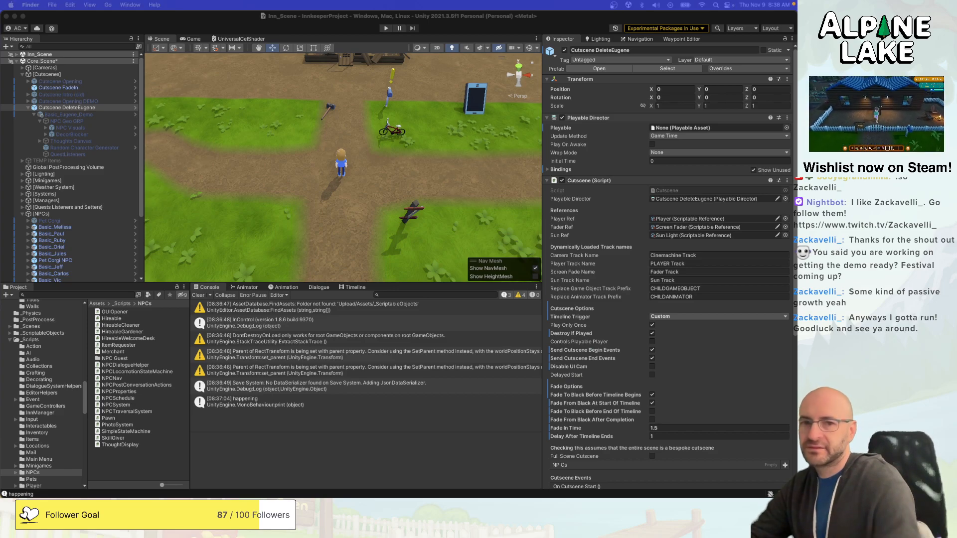
pyautogui.click(373, 28)
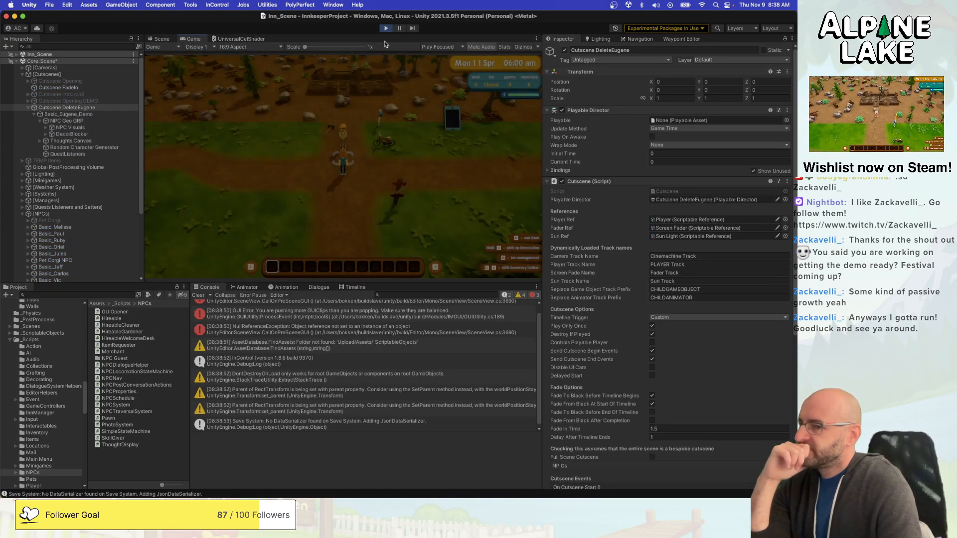
pyautogui.click(367, 209)
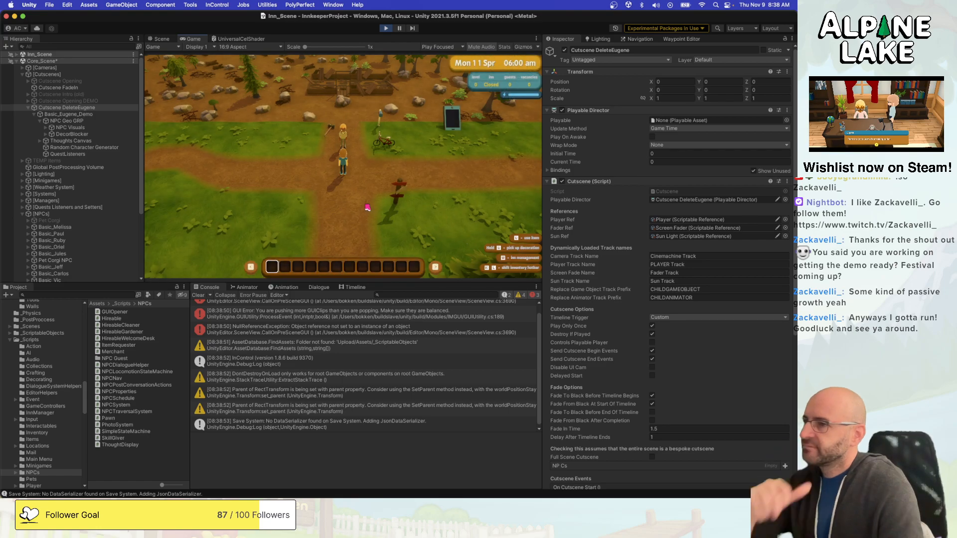
# Walk the player to Eugene in the running game, start his conversation, and expand MainCamera under [Cameras] in the hierarchy.
pyautogui.press('w')
pyautogui.press('space')
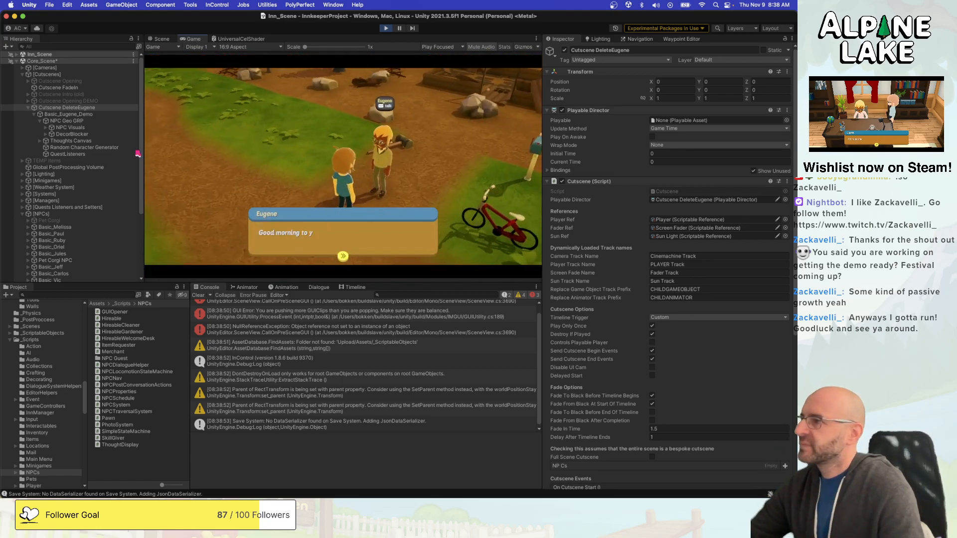
pyautogui.click(82, 69)
pyautogui.press('Right')
pyautogui.click(80, 75)
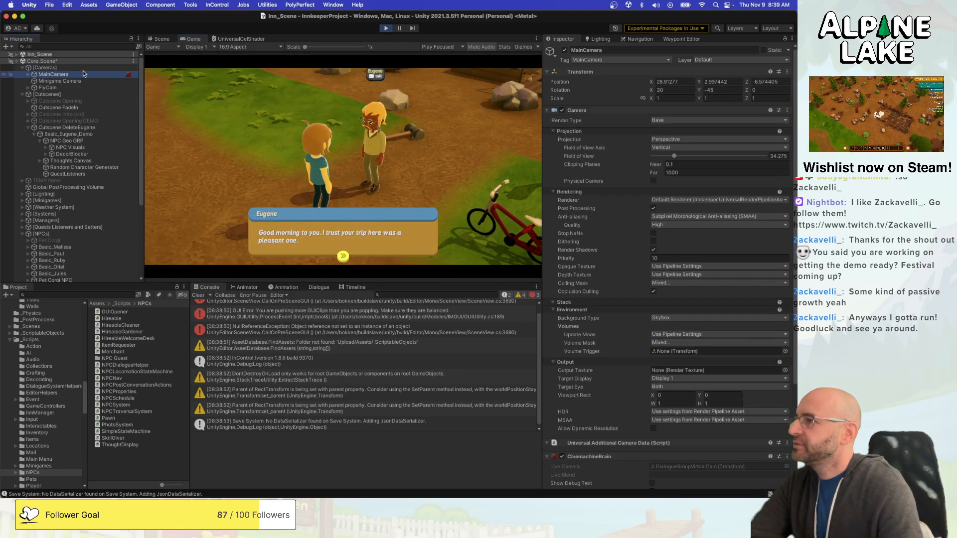
pyautogui.press('Right')
# Advance Eugene's dialogue to its end to test the DeleteEugene cutscene in the running game.
pyautogui.click(329, 233)
pyautogui.click(329, 233)
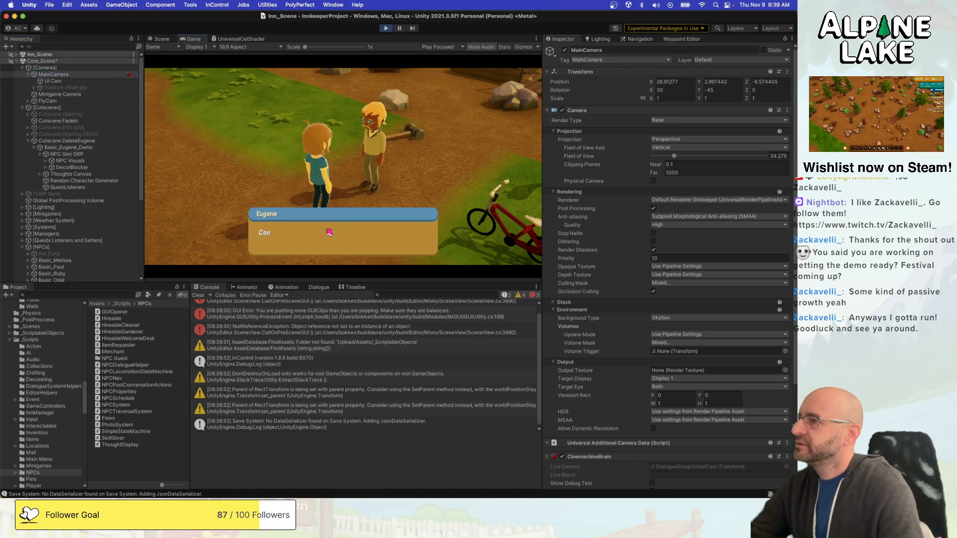
pyautogui.click(330, 232)
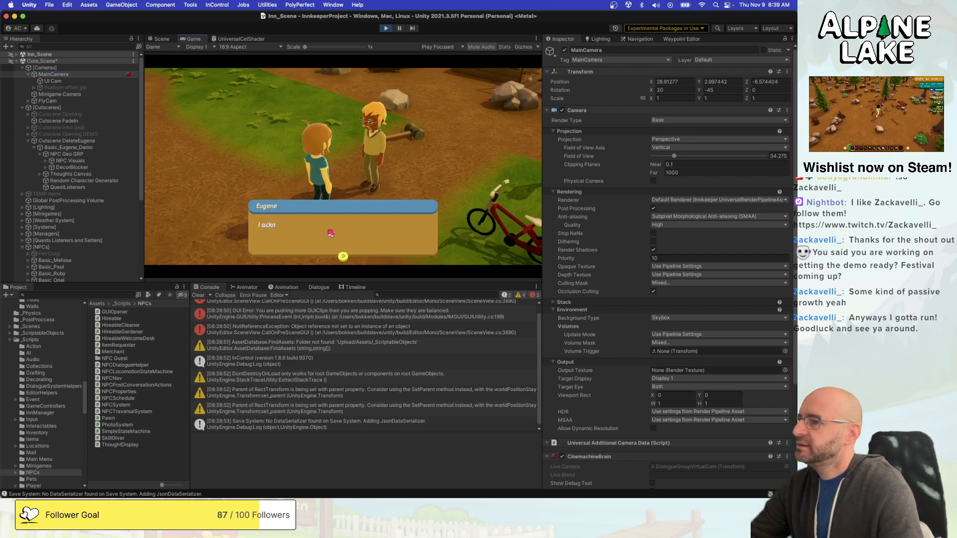
pyautogui.click(331, 233)
pyautogui.click(332, 233)
pyautogui.click(332, 232)
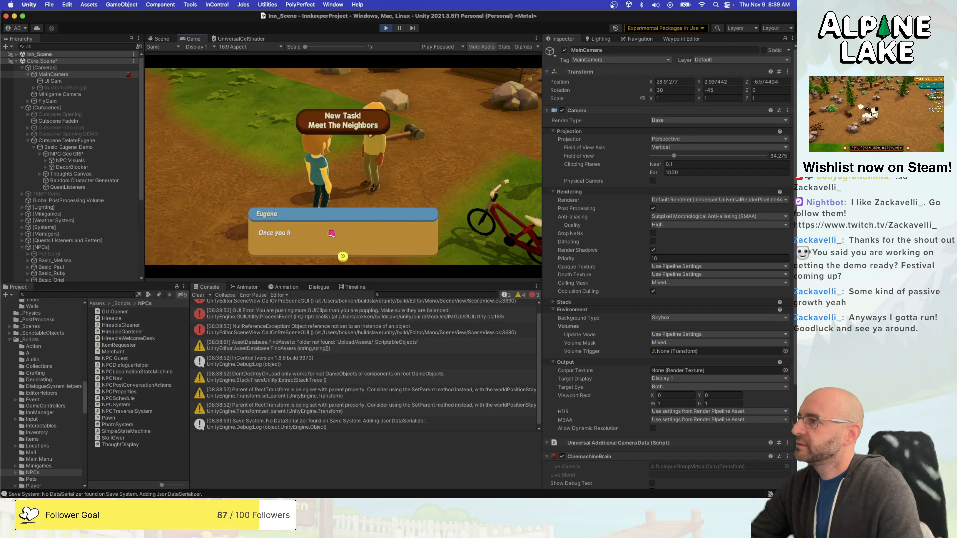
pyautogui.click(331, 231)
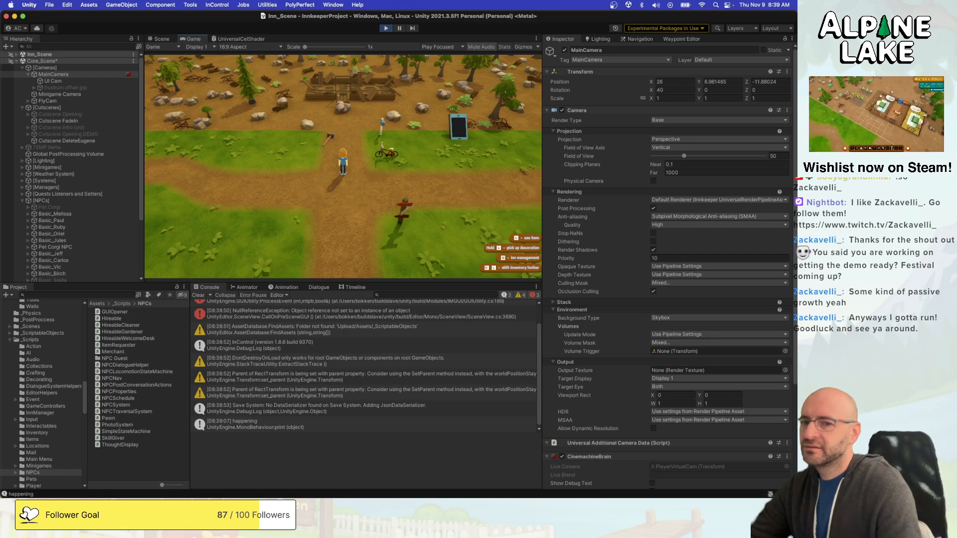
# Switch to Visual Studio, search the whole solution for GUIEventType.ResetPlaymode, and open the match in GUISystem.cs.
pyautogui.press('super+Tab')
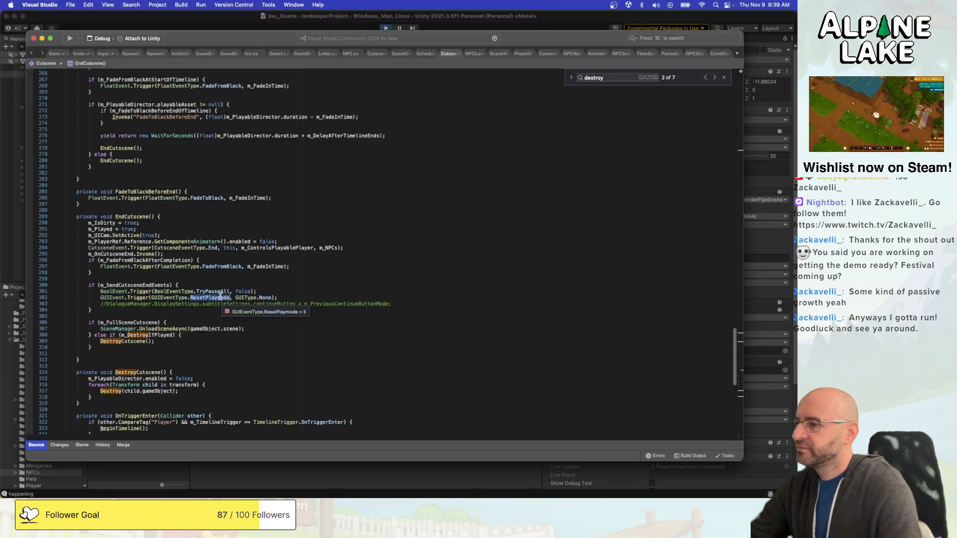
pyautogui.press('Right')
pyautogui.hotkey('shift', 'alt', 'Left')
pyautogui.hotkey('shift', 'alt', 'Left')
pyautogui.hotkey('shift', 'alt', 'Left')
pyautogui.press('super+shift+f')
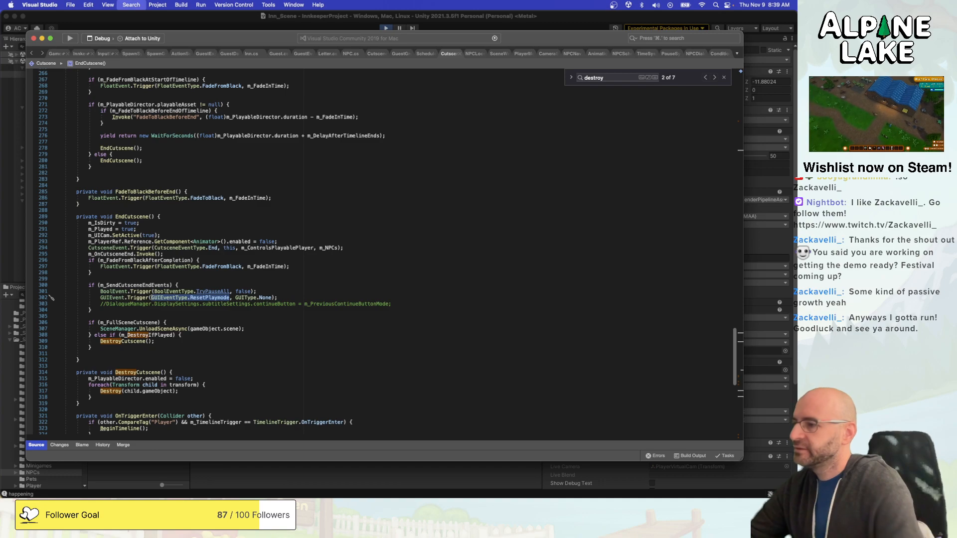
pyautogui.press('Return')
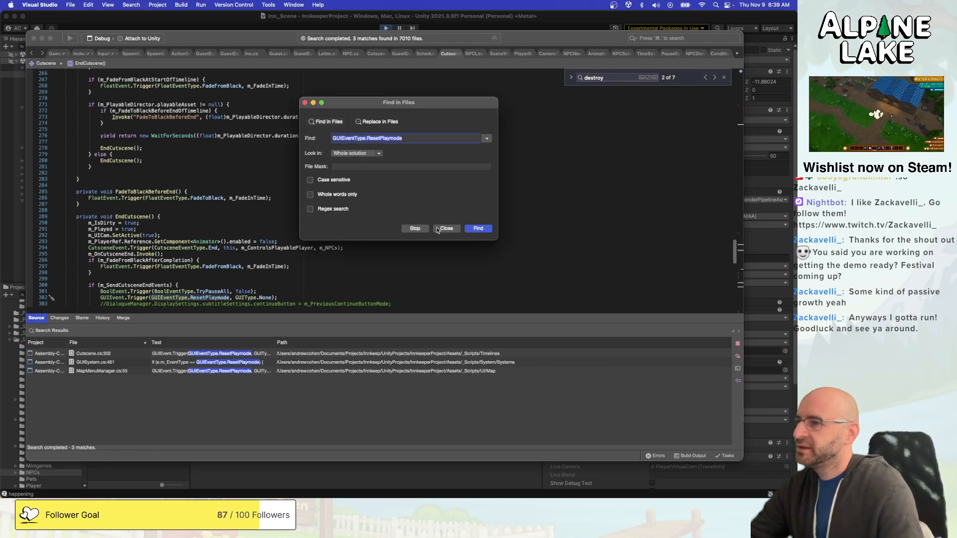
pyautogui.click(238, 363)
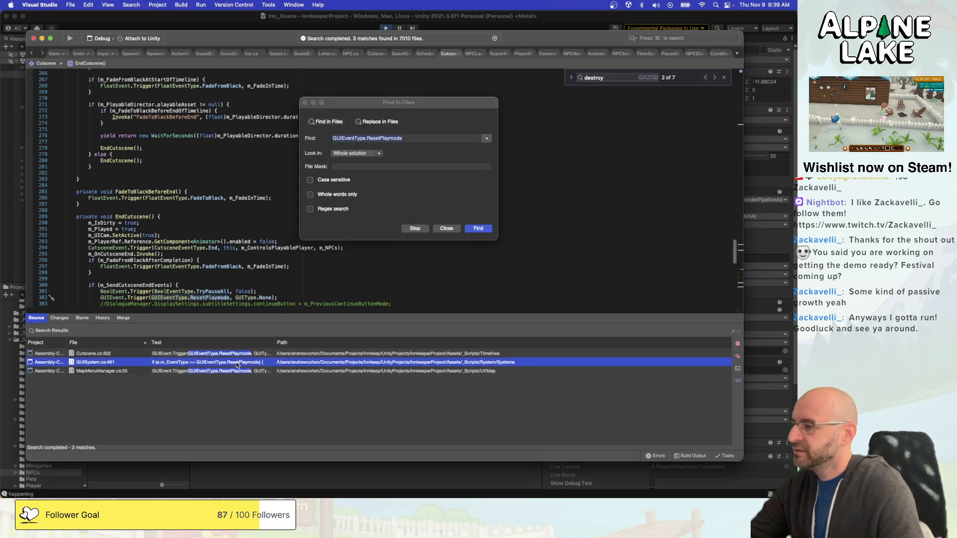
pyautogui.doubleClick(238, 364)
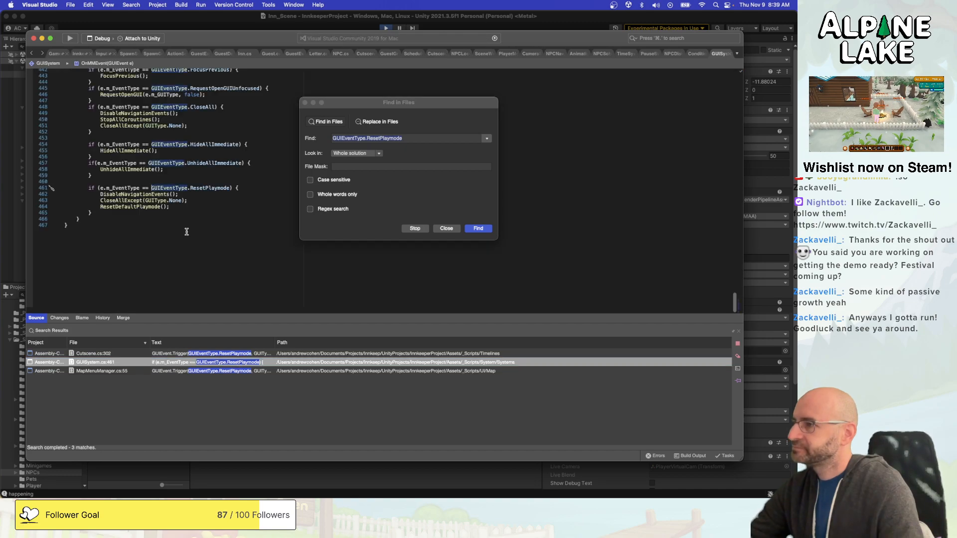
# Examine the calls in GUISystem's ResetPlaymode event handler, including the definition of CloseAllExcept(GUIType _type).
pyautogui.click(142, 192)
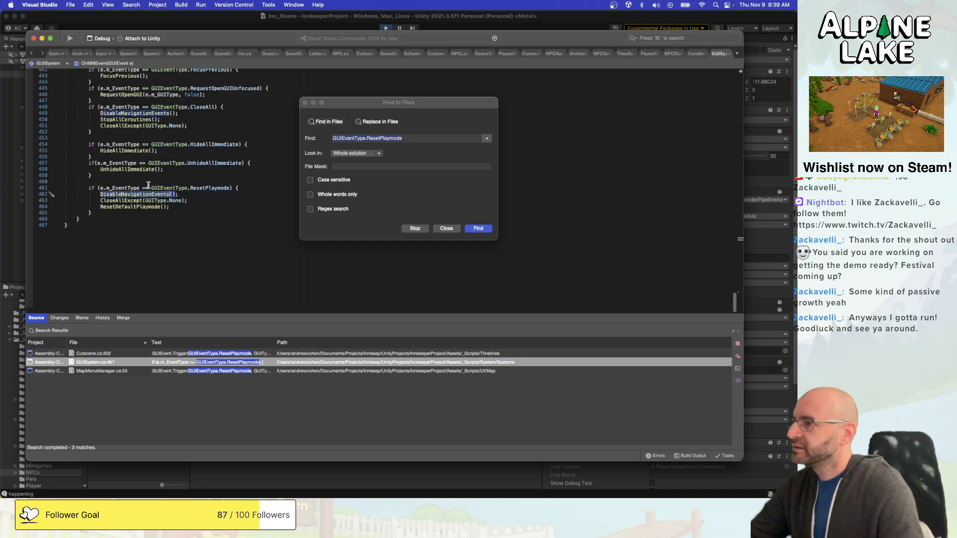
pyautogui.click(305, 103)
pyautogui.scroll(1, 203, 207)
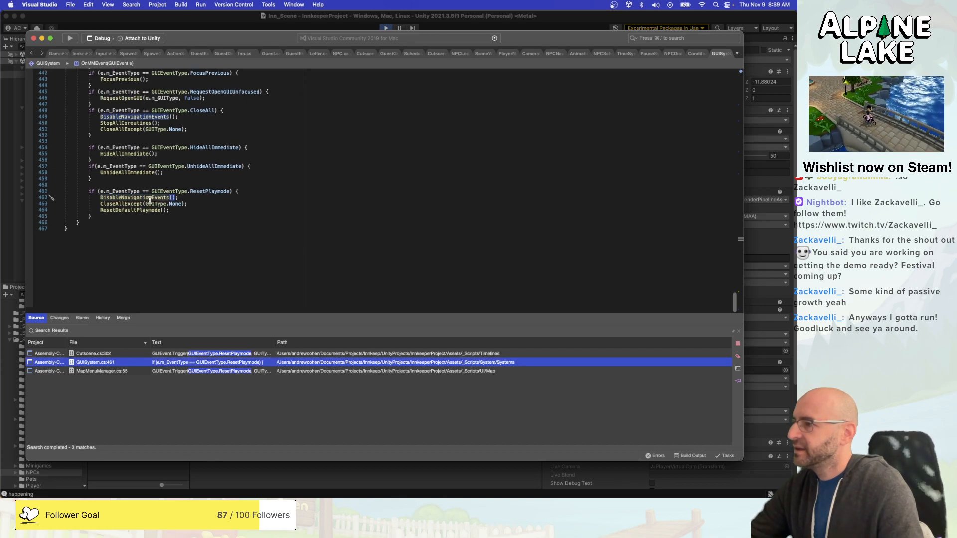
pyautogui.click(135, 199)
pyautogui.click(130, 205)
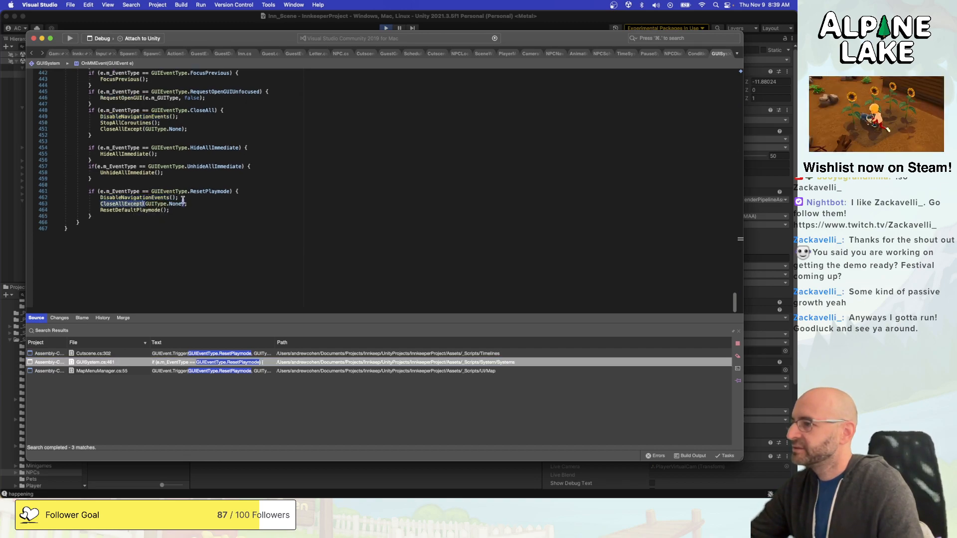
pyautogui.scroll(1, 130, 209)
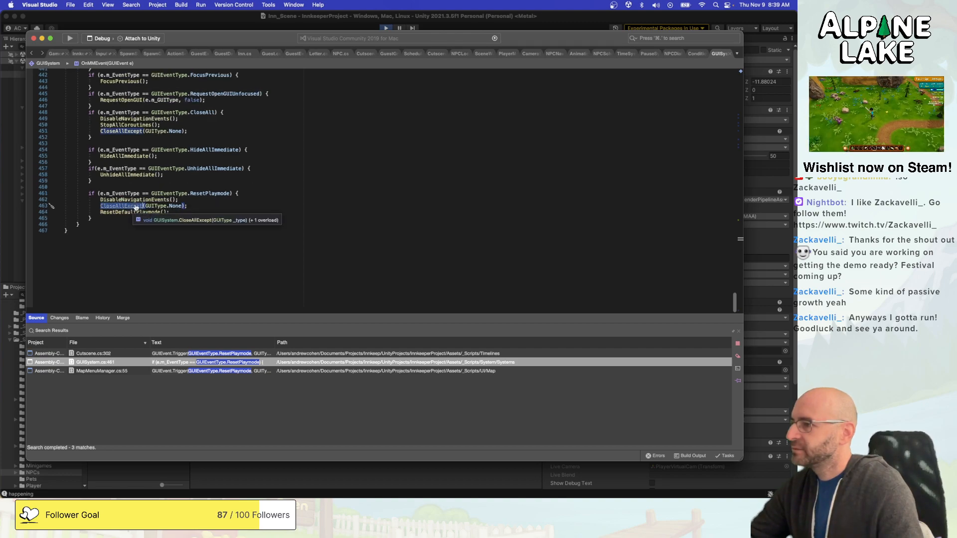
pyautogui.moveTo(174, 207)
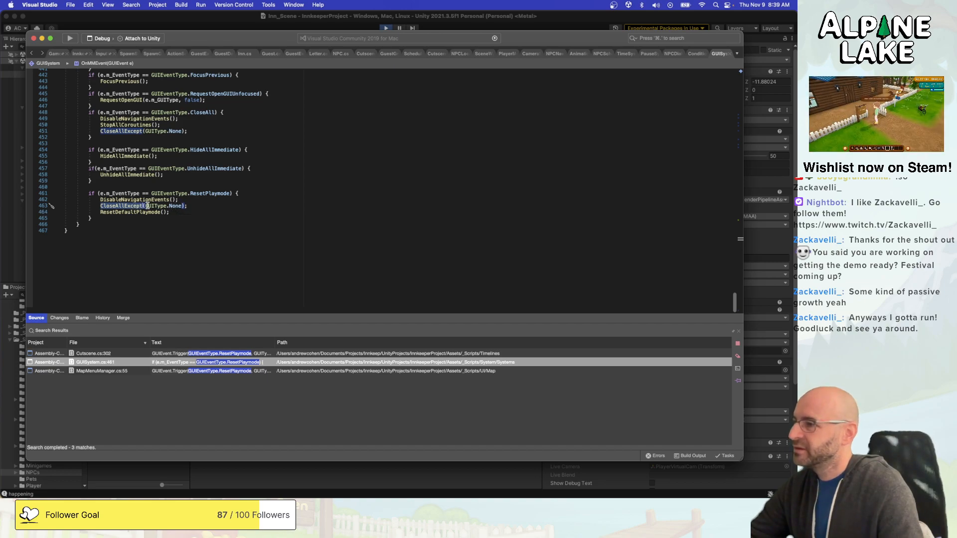
pyautogui.keyDown('super'); pyautogui.click(132, 209); pyautogui.keyUp('super')
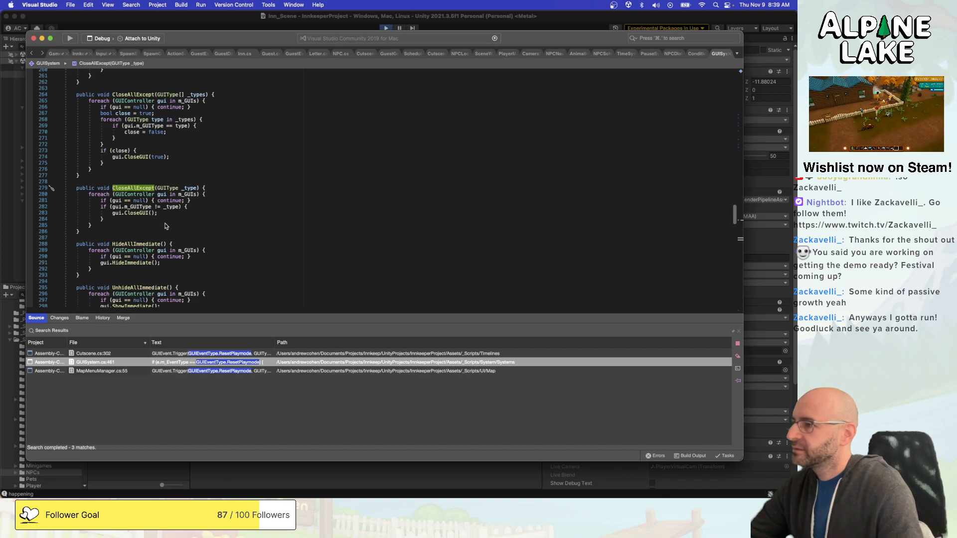
pyautogui.scroll(-15, 166, 226)
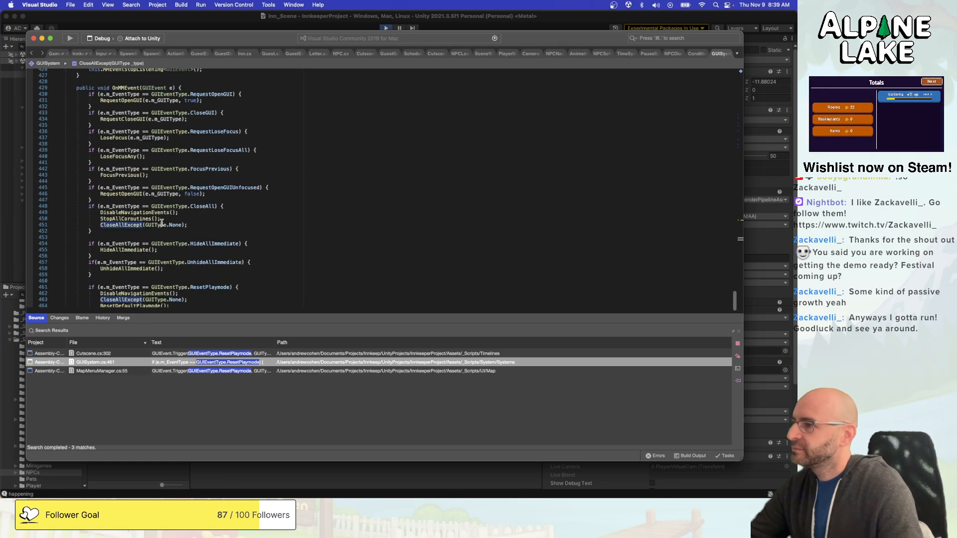
# Go to the ResetDefaultPlaymode definition in GUISystem and uncomment its print("Resetting playmode") line.
pyautogui.scroll(-5, 162, 223)
pyautogui.click(130, 193)
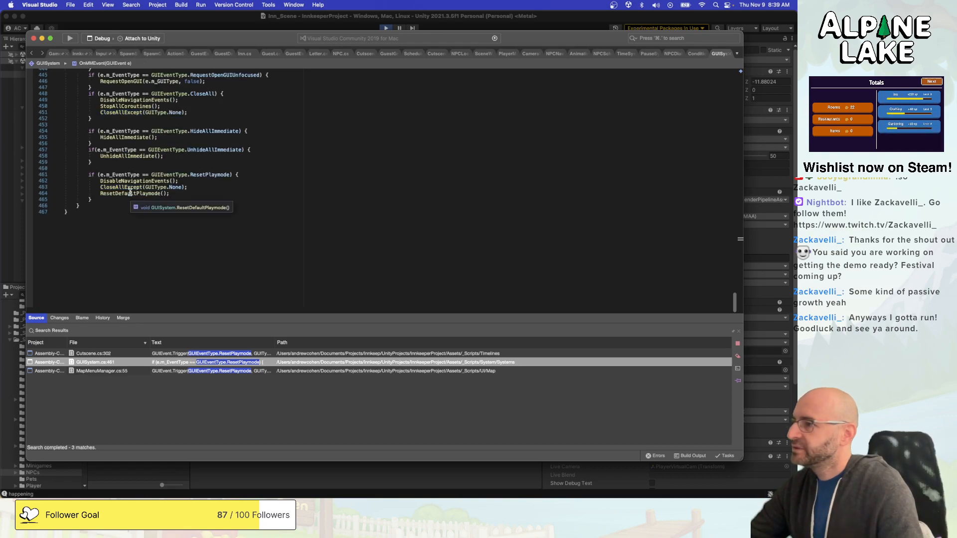
pyautogui.keyDown('super'); pyautogui.click(131, 193); pyautogui.keyUp('super')
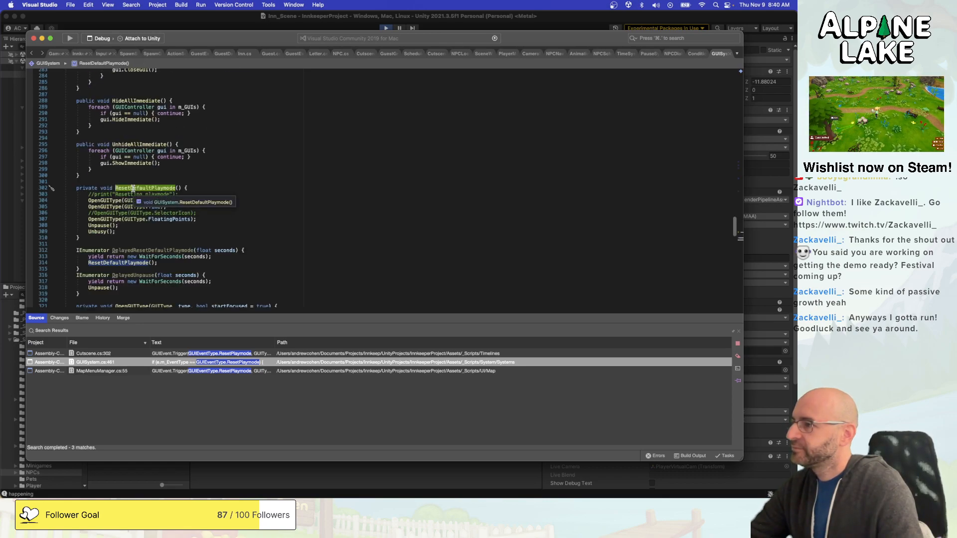
pyautogui.click(253, 188)
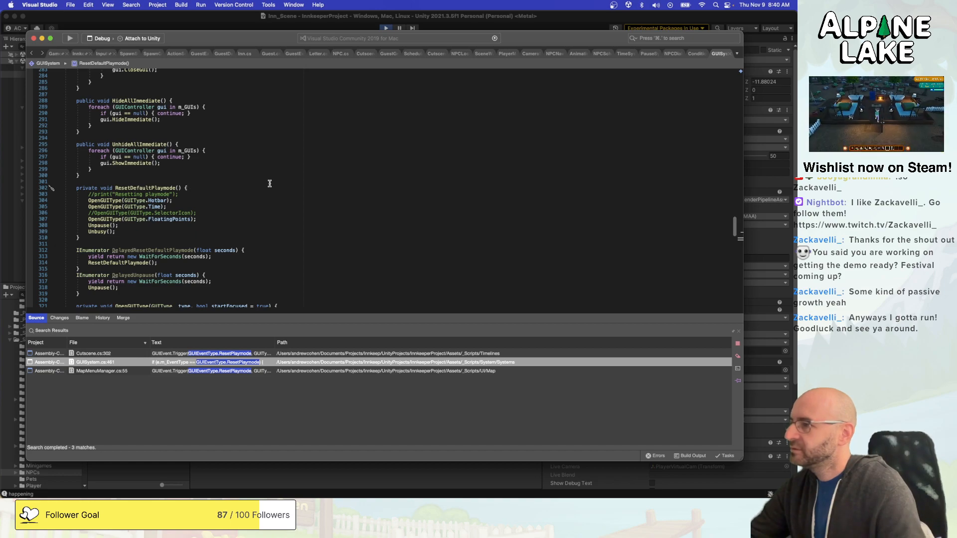
pyautogui.click(89, 194)
pyautogui.press('Delete')
pyautogui.press('Delete')
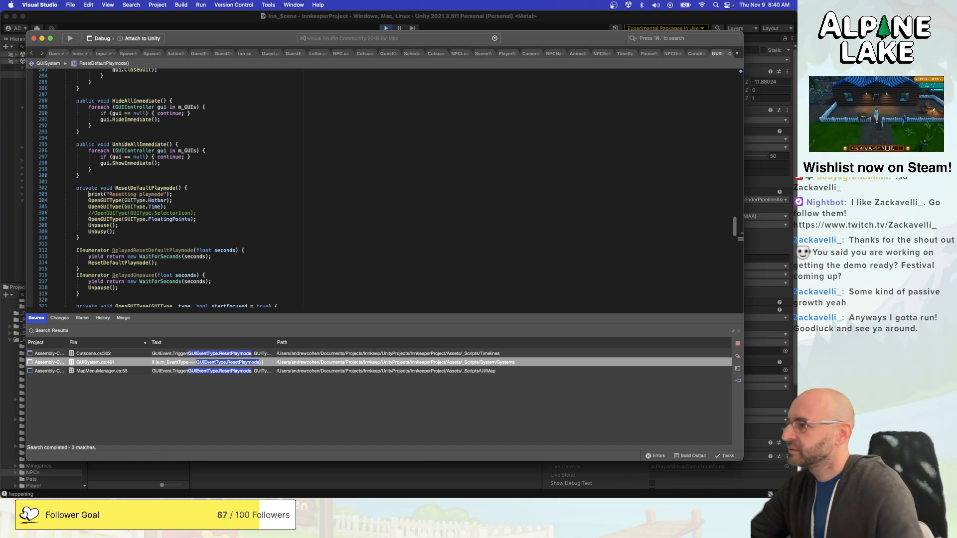
pyautogui.click(248, 213)
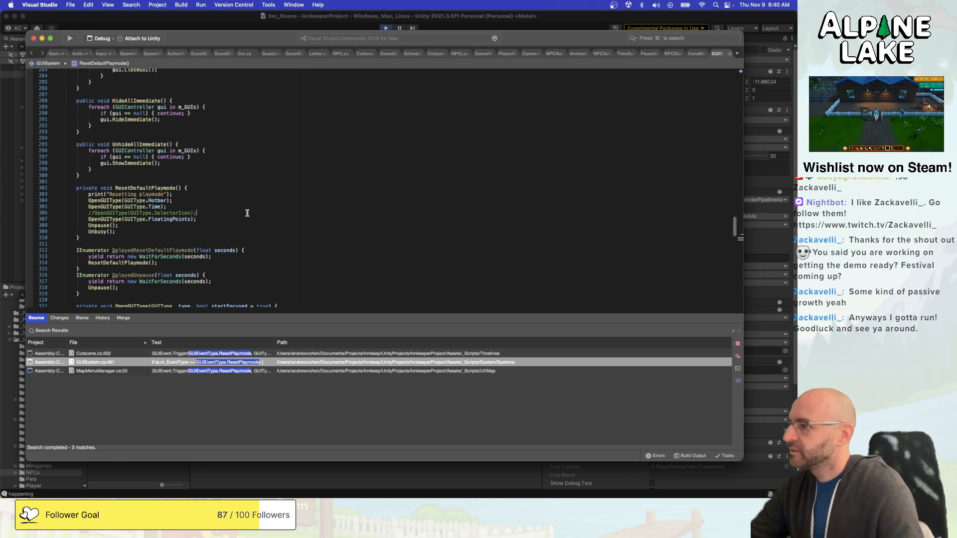
# Examine the definitions of Unpause and the UnpauseDelay coroutine in GUISystem.
pyautogui.keyDown('super'); pyautogui.click(98, 225); pyautogui.keyUp('super')
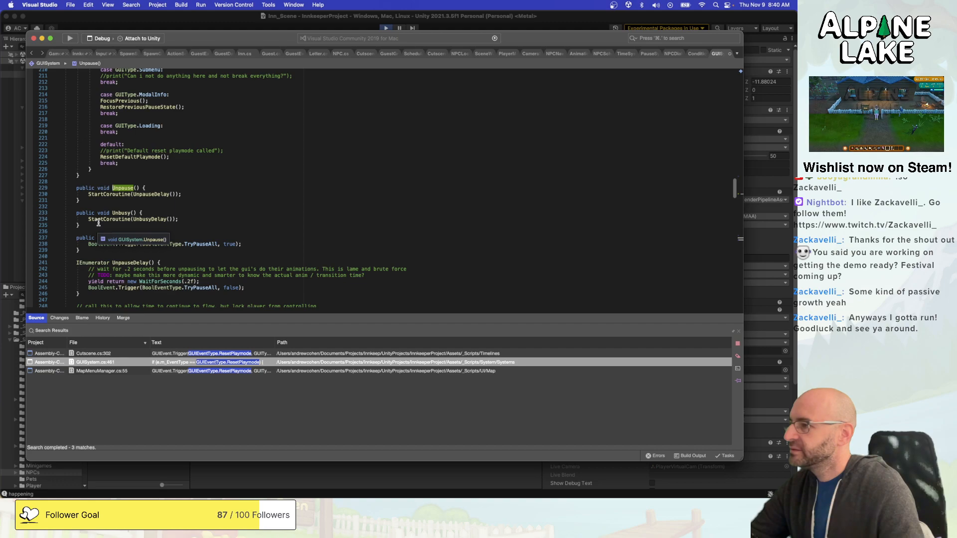
pyautogui.keyDown('super'); pyautogui.click(143, 194); pyautogui.keyUp('super')
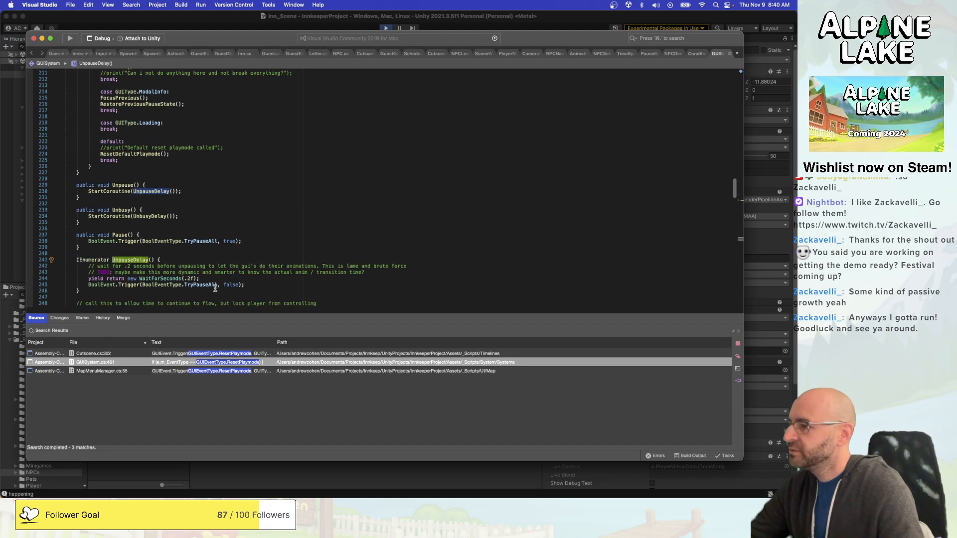
pyautogui.moveTo(211, 285)
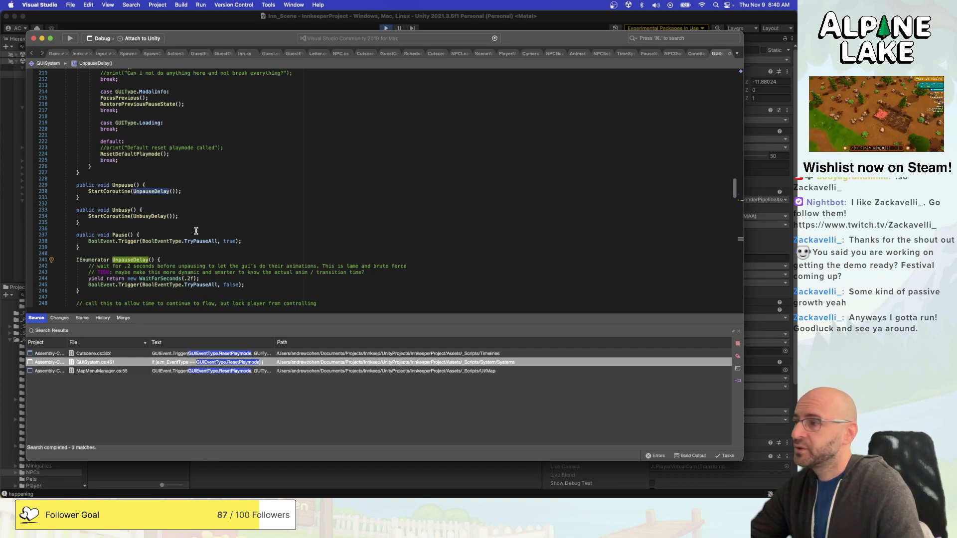
pyautogui.scroll(1, 197, 231)
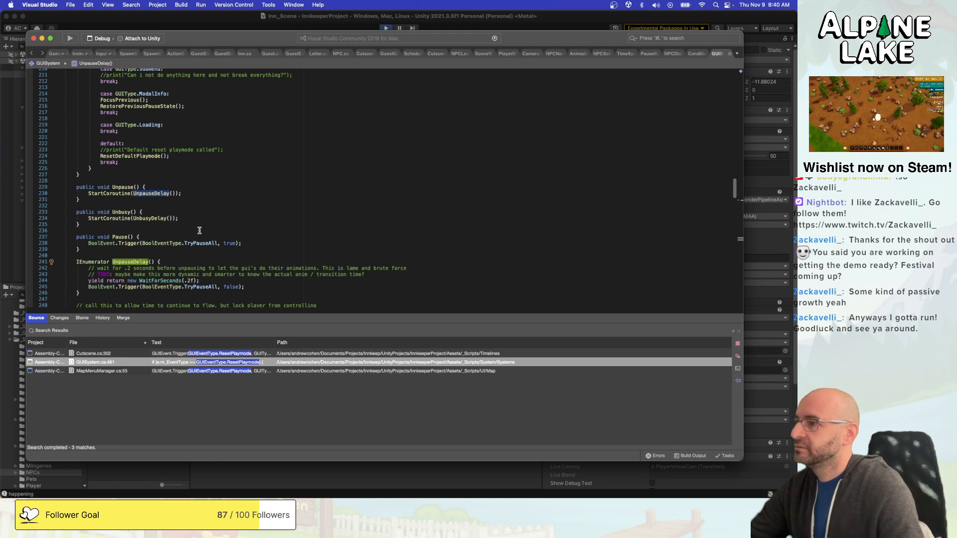
pyautogui.scroll(-5, 200, 231)
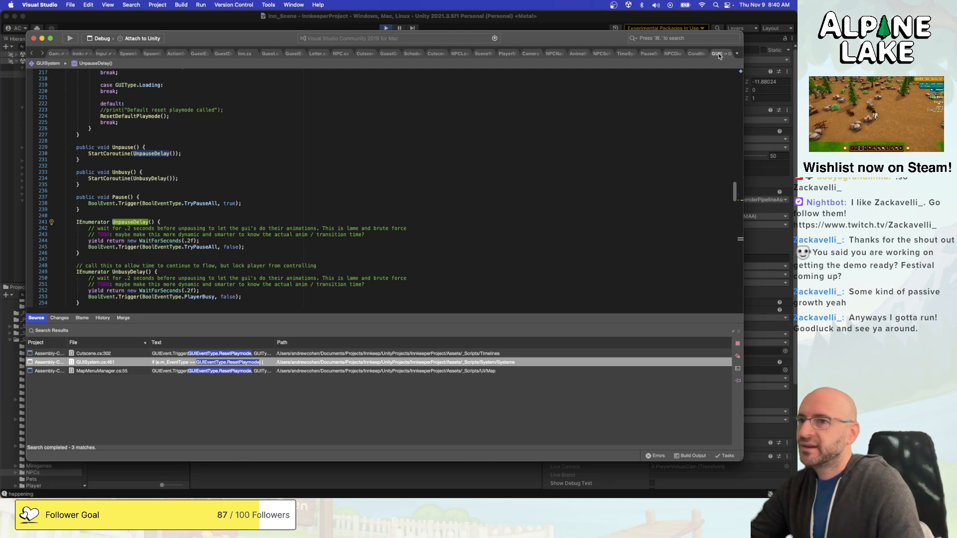
pyautogui.click(679, 110)
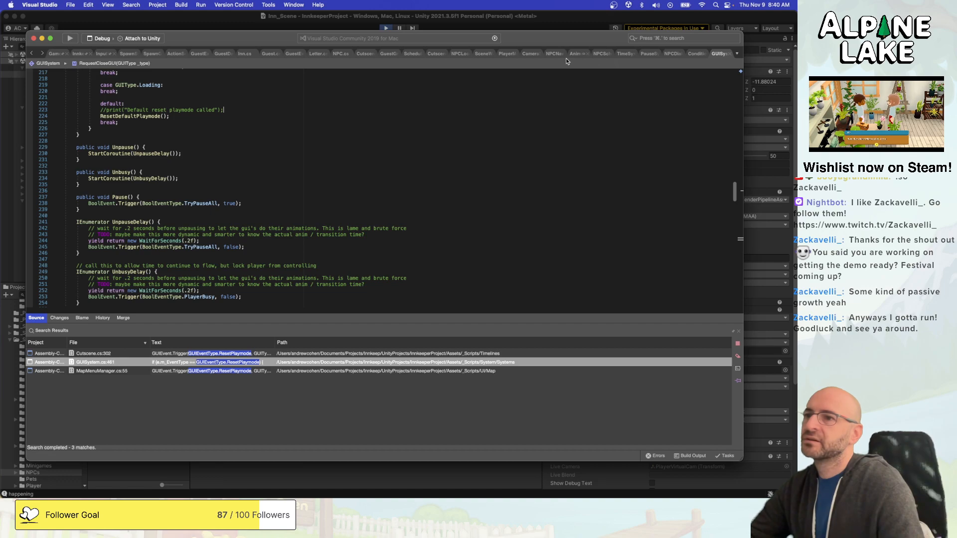
# Return to the Cutscene script, close the search results, and examine EndCutscene and the methods that follow it.
pyautogui.click(530, 54)
pyautogui.click(362, 53)
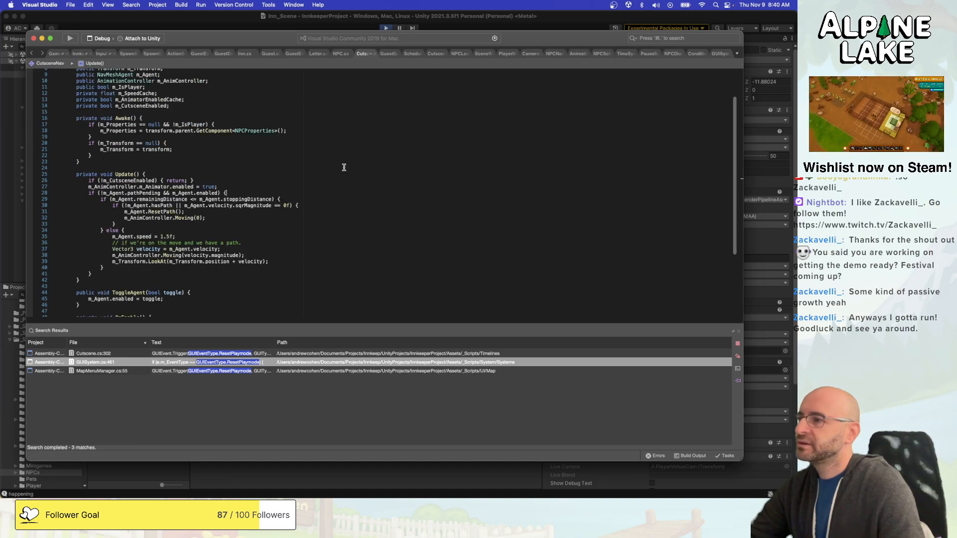
pyautogui.scroll(-6, 344, 167)
pyautogui.scroll(4, 344, 167)
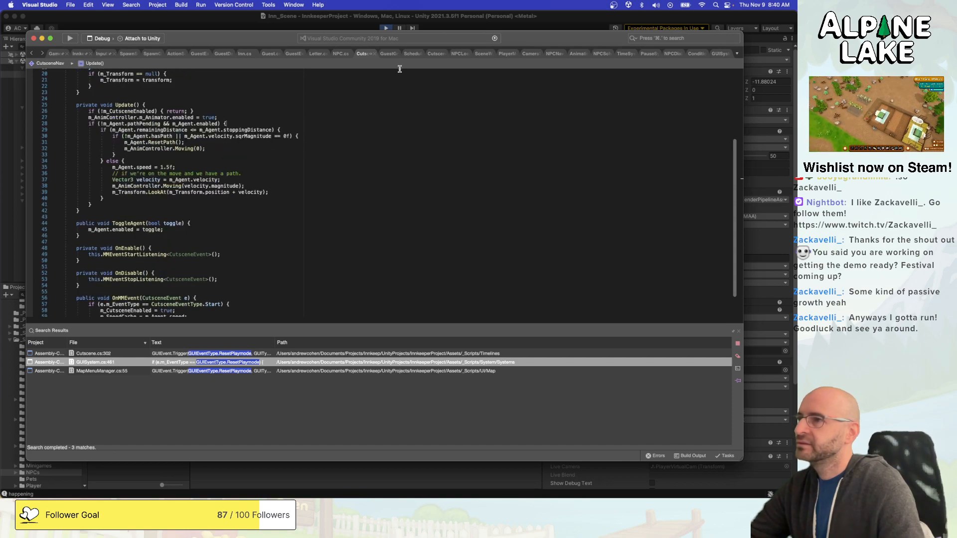
pyautogui.scroll(6, 336, 149)
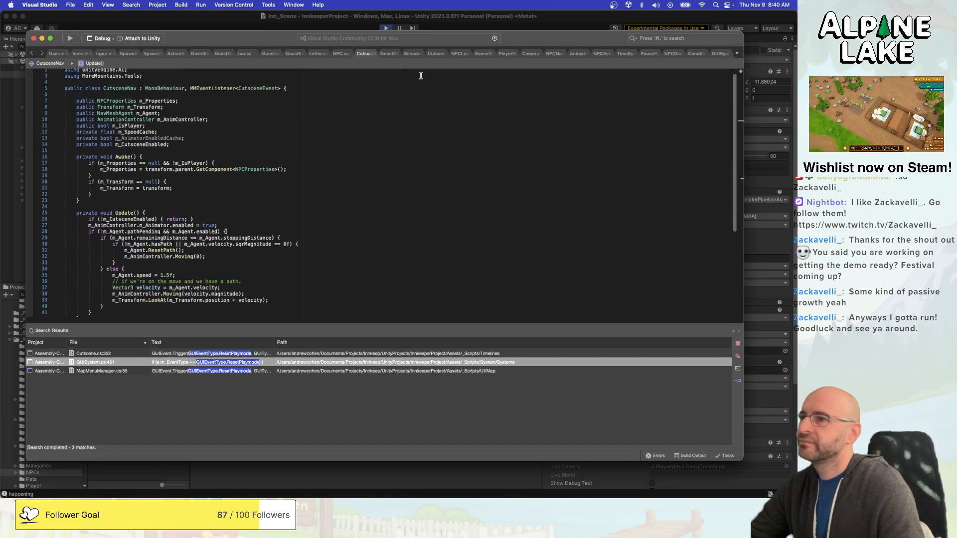
pyautogui.click(435, 54)
pyautogui.scroll(-1, 327, 161)
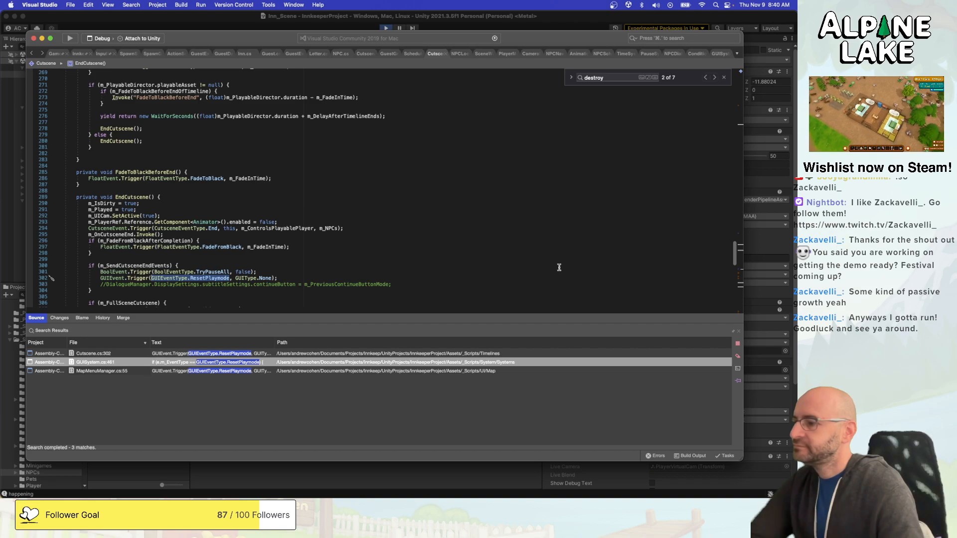
pyautogui.click(740, 332)
pyautogui.click(394, 268)
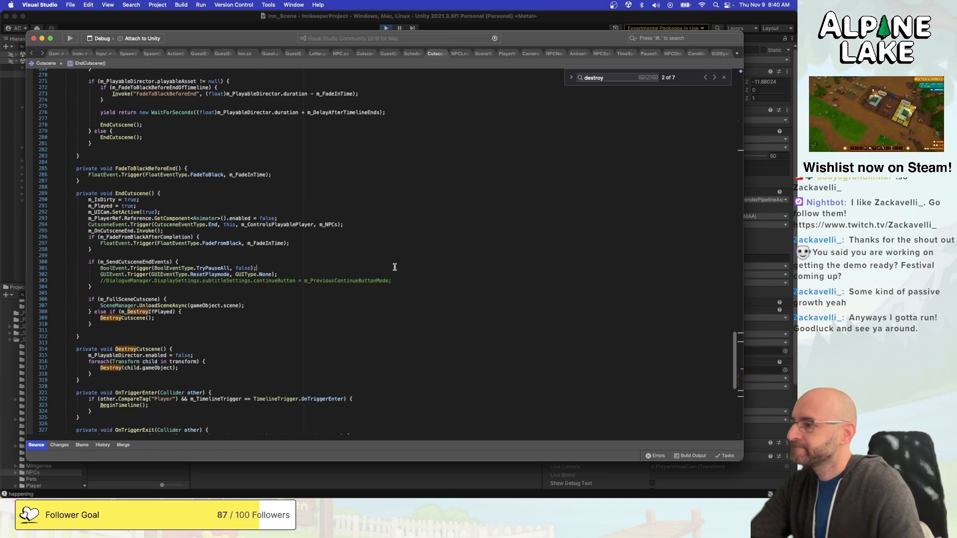
pyautogui.scroll(-9, 395, 268)
pyautogui.scroll(-3, 406, 265)
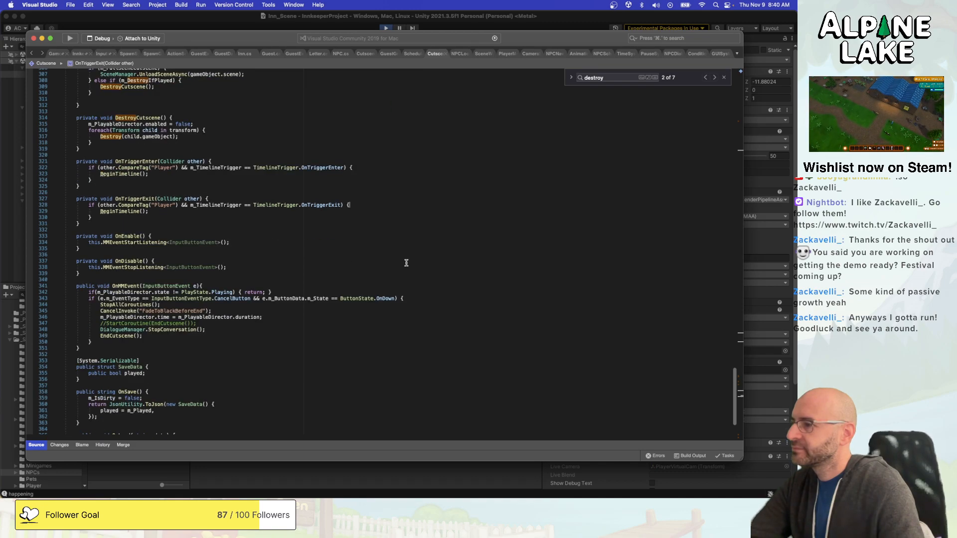
# Examine the cancel handling in the Cutscene script's OnMMEvent and trace its EndCutscene call back to the method definition.
pyautogui.click(421, 306)
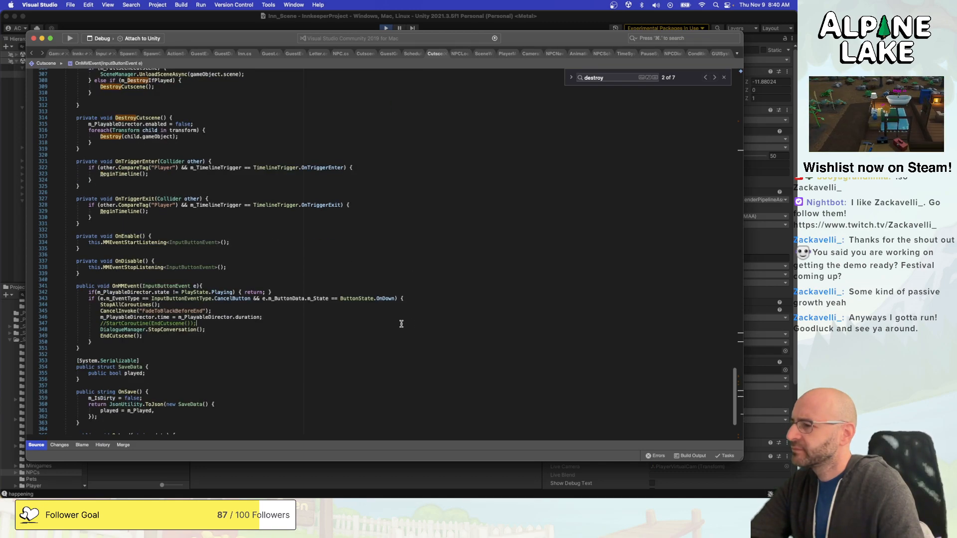
pyautogui.tripleClick(138, 324)
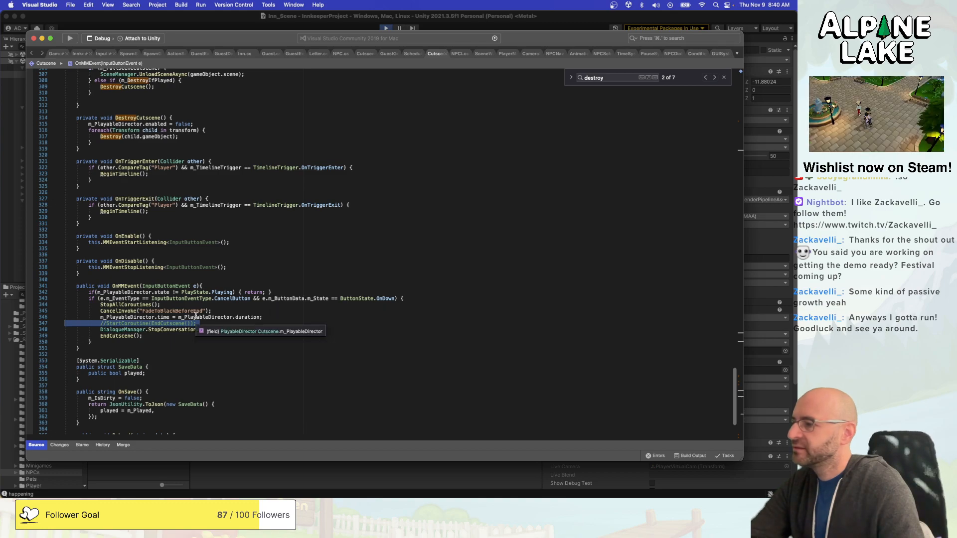
pyautogui.click(123, 332)
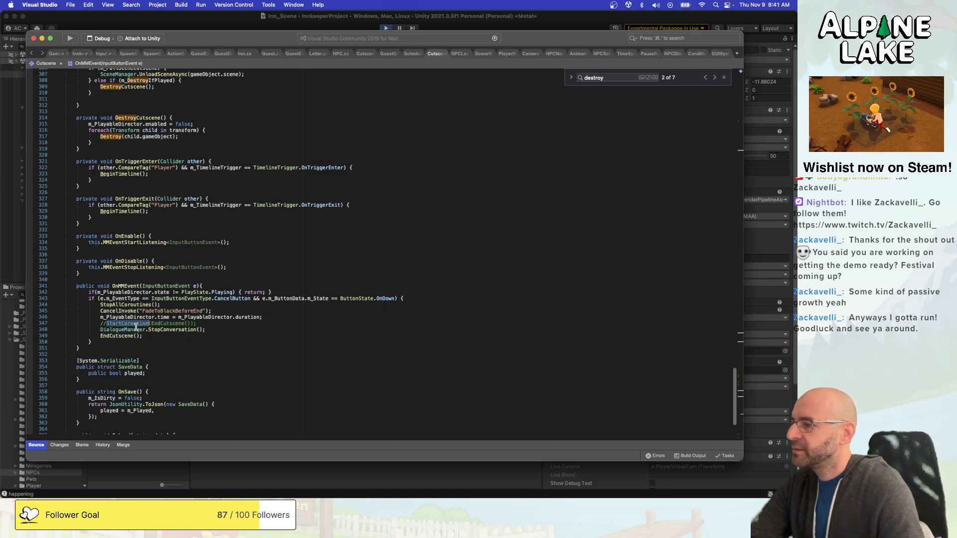
pyautogui.scroll(5, 135, 322)
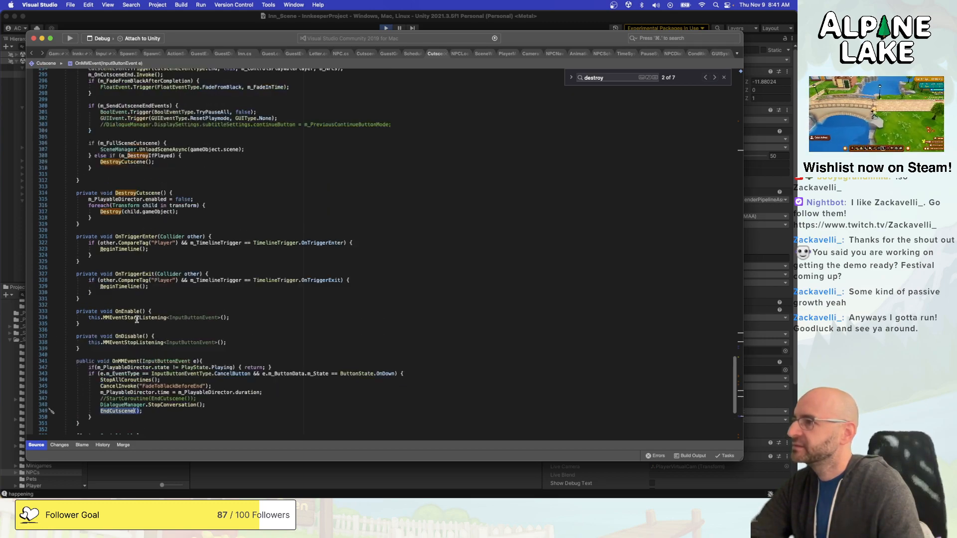
pyautogui.scroll(4, 138, 310)
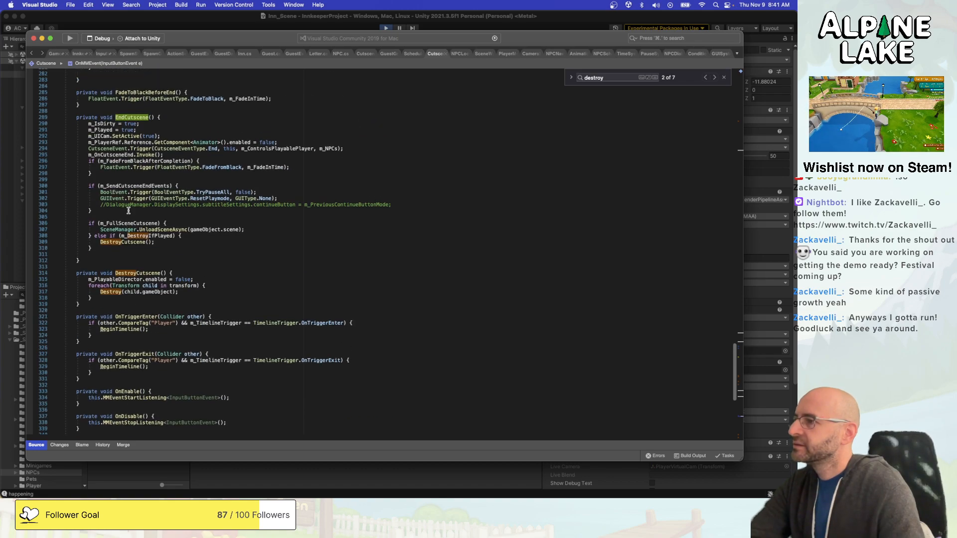
pyautogui.scroll(7, 131, 222)
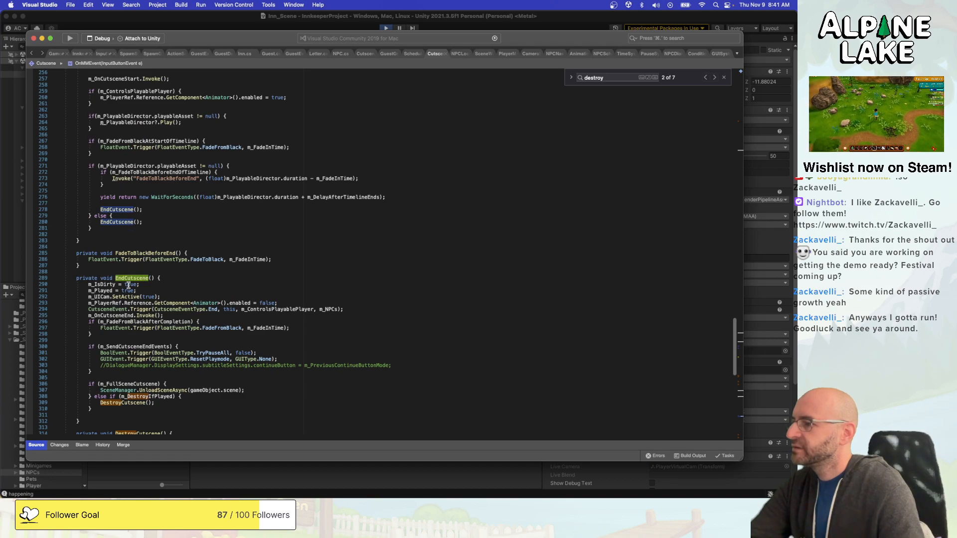
# Examine the m_SendCutsceneEndEvents block in EndCutscene, checking the TryPauseAll and ResetPlaymode triggers.
pyautogui.scroll(-1, 129, 279)
pyautogui.scroll(-1, 129, 289)
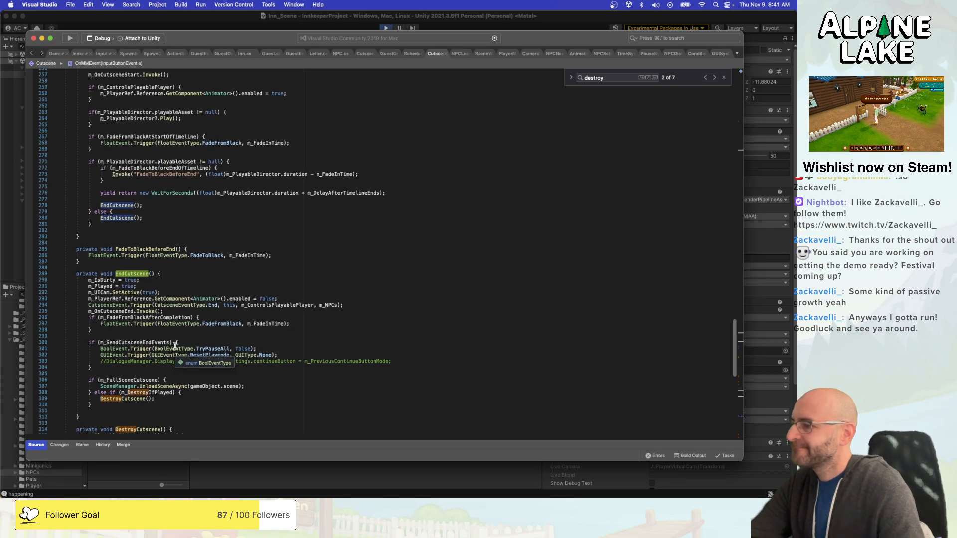
pyautogui.click(201, 349)
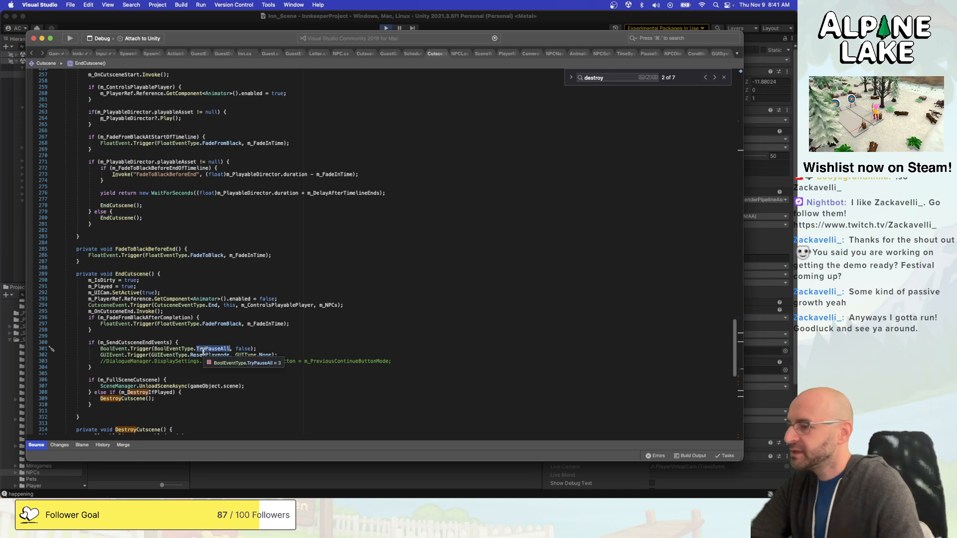
pyautogui.click(202, 354)
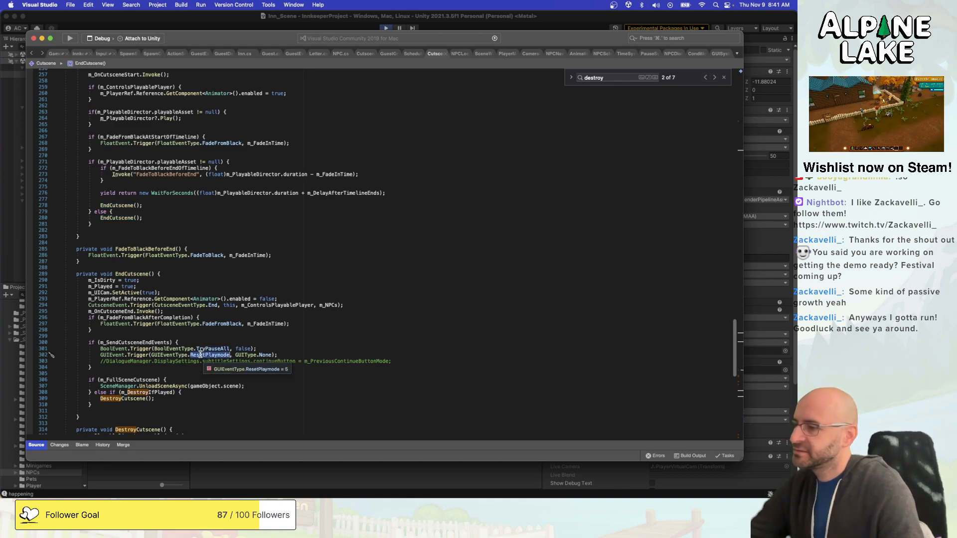
pyautogui.click(217, 324)
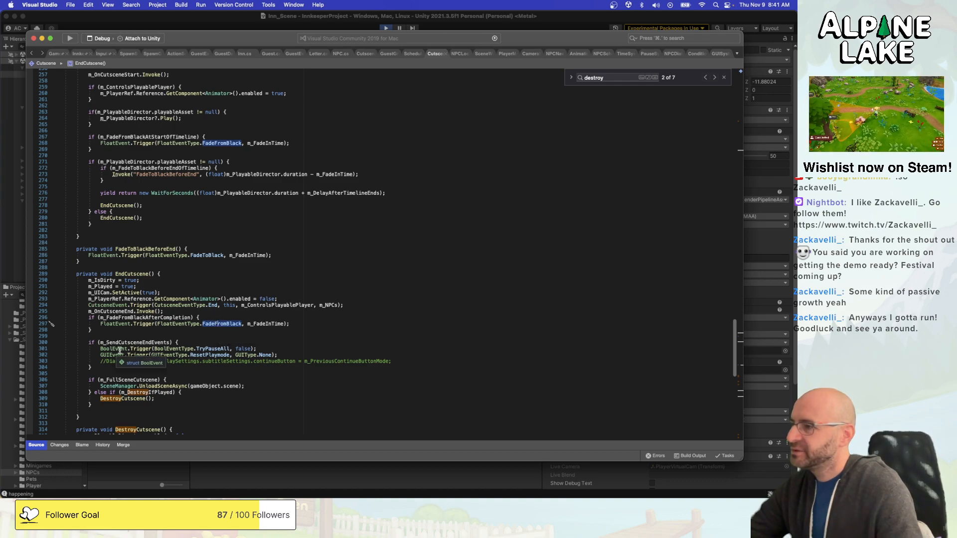
pyautogui.click(156, 337)
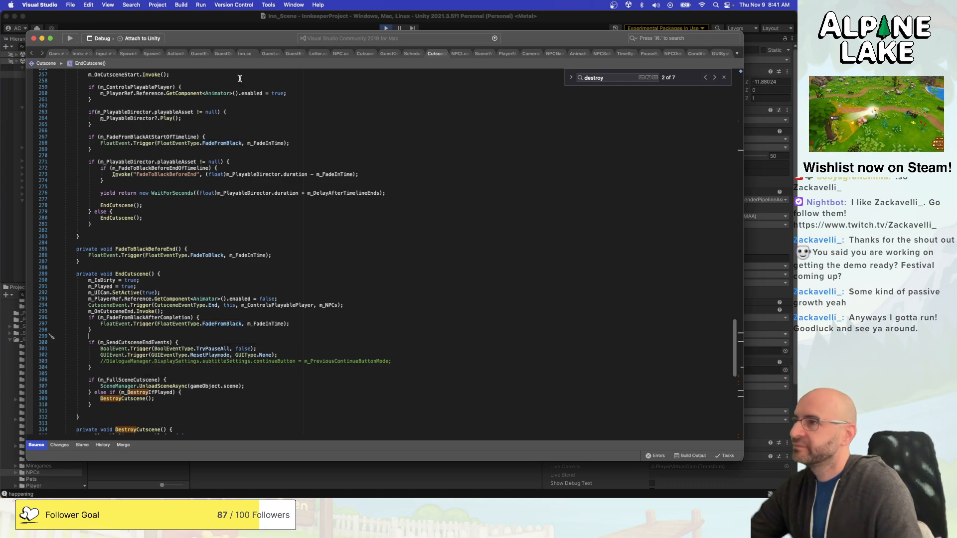
# Switch to Unity and inspect the Hotbar Inventory Canvas and the Time Canvas's GUI Controller and Canvas Group settings in the running game.
pyautogui.click(347, 16)
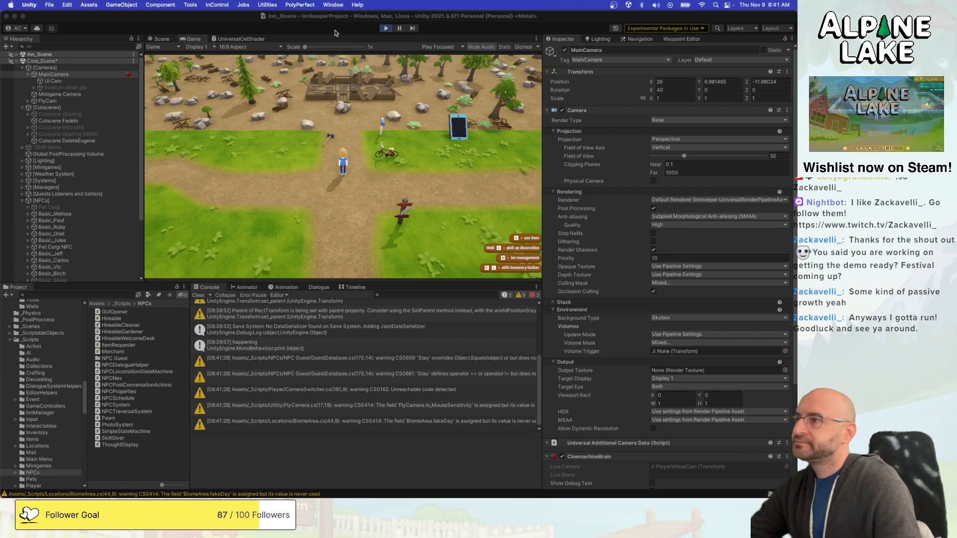
pyautogui.scroll(-5, 105, 200)
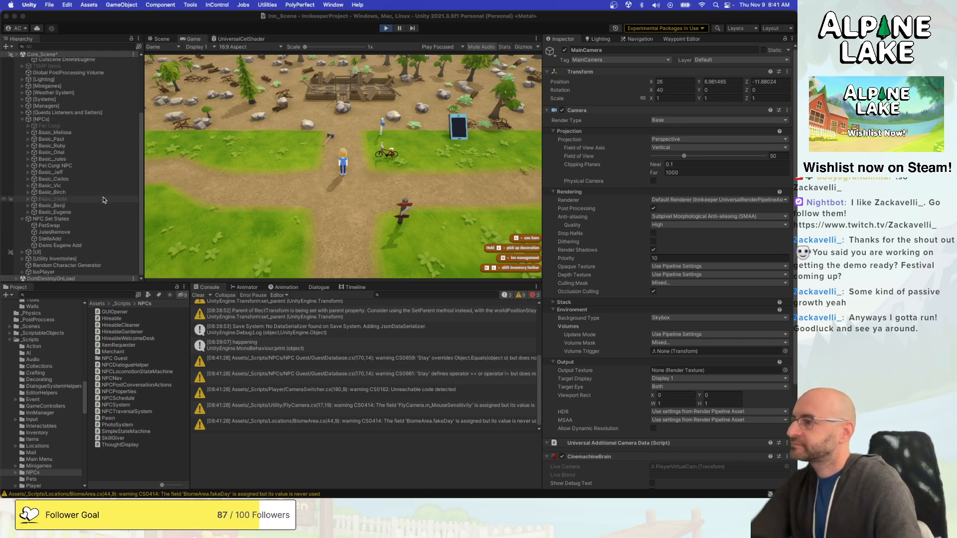
pyautogui.click(100, 257)
pyautogui.scroll(-8, 100, 249)
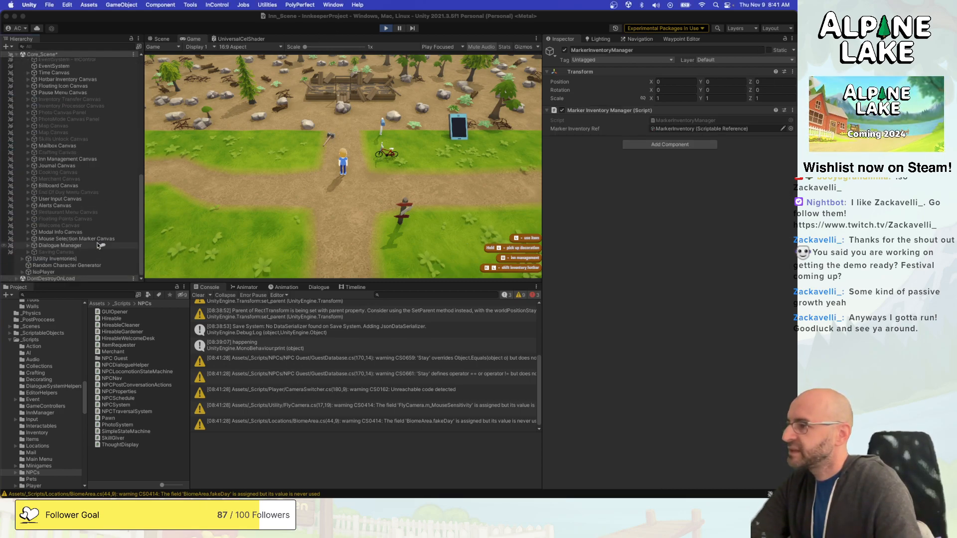
pyautogui.press('Down')
pyautogui.scroll(3, 79, 133)
pyautogui.click(75, 106)
pyautogui.click(76, 120)
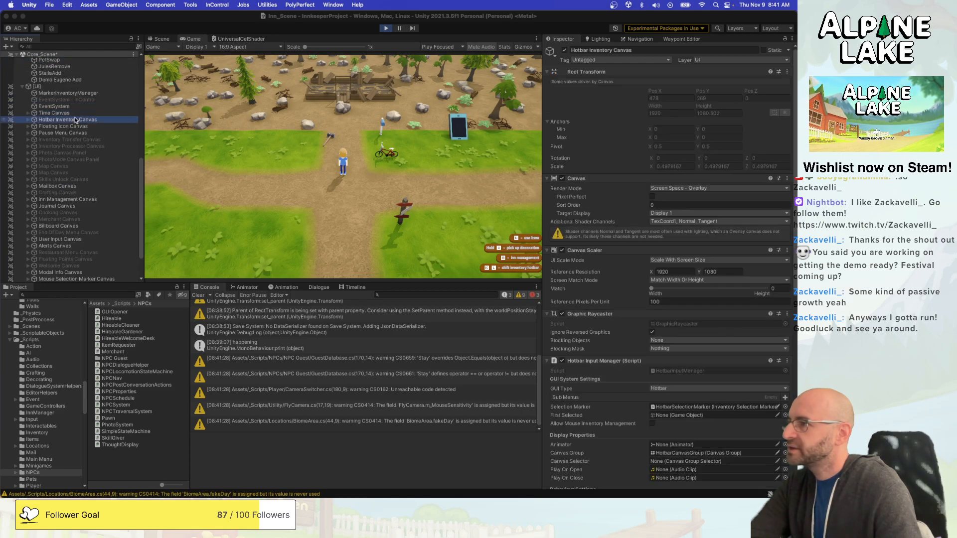
pyautogui.press('Up')
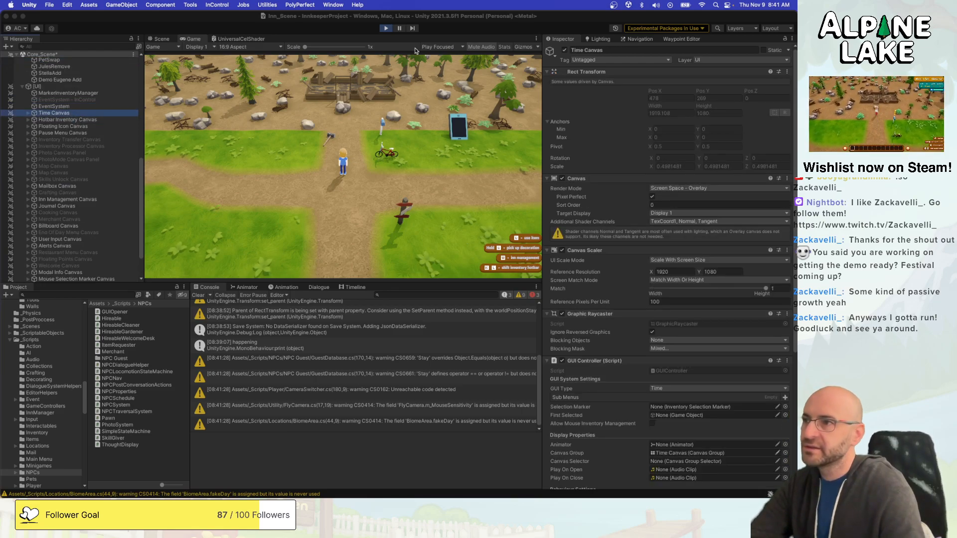
pyautogui.scroll(-5, 559, 244)
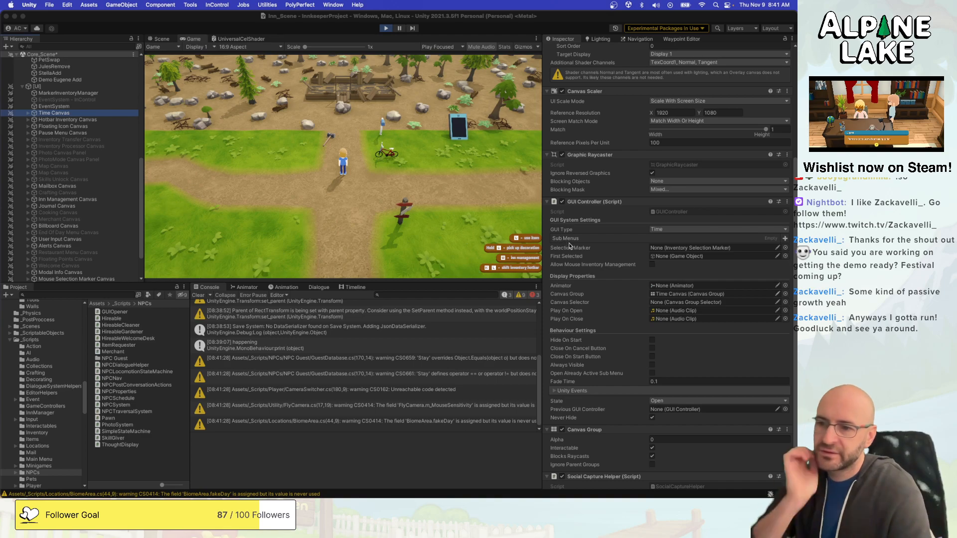
pyautogui.scroll(-1, 573, 254)
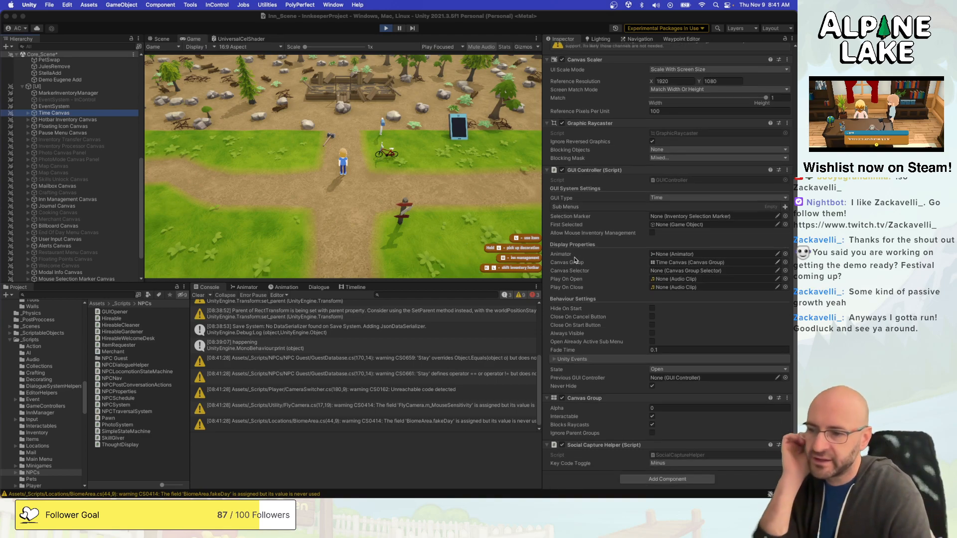
# Test the Time Canvas's Canvas Group with an Alpha of 1, and return it to 0.
pyautogui.click(654, 408)
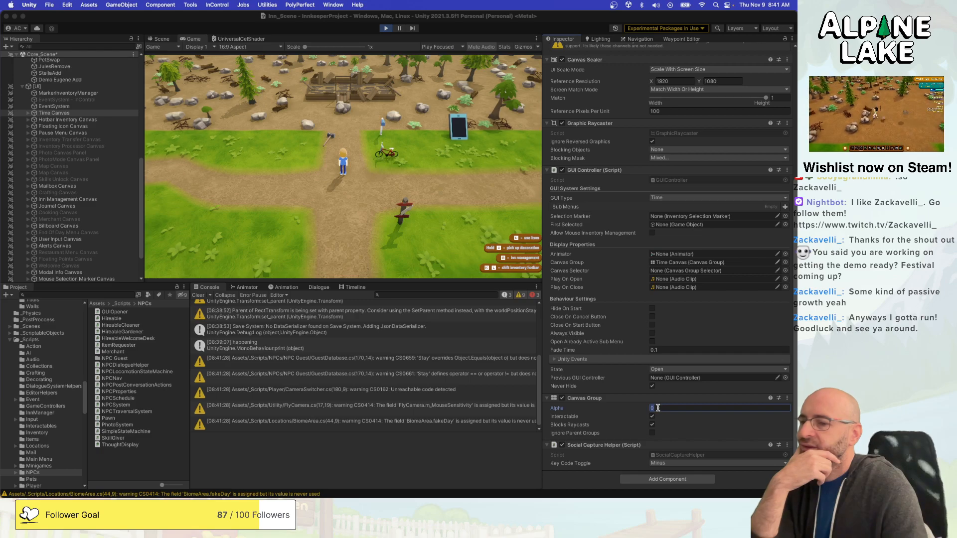
pyautogui.write('1')
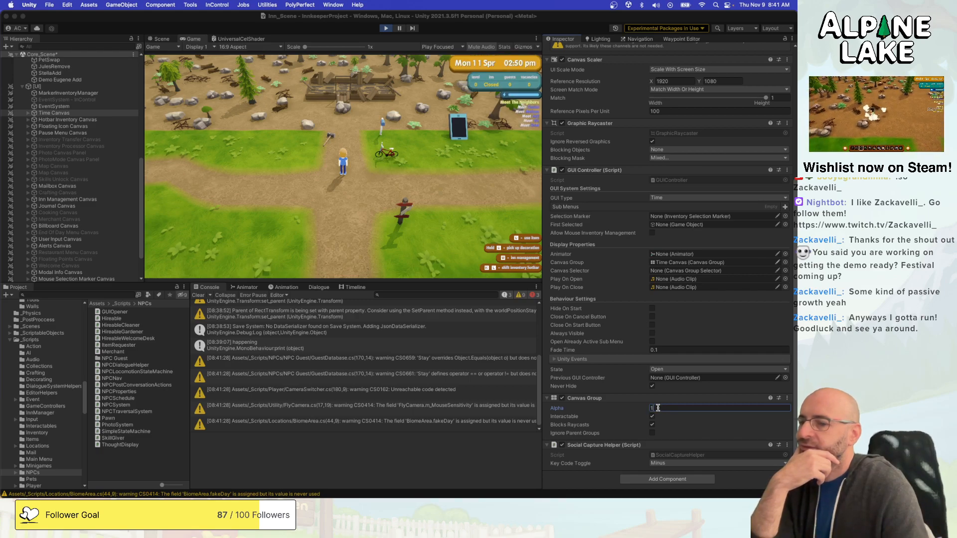
pyautogui.press('BackSpace')
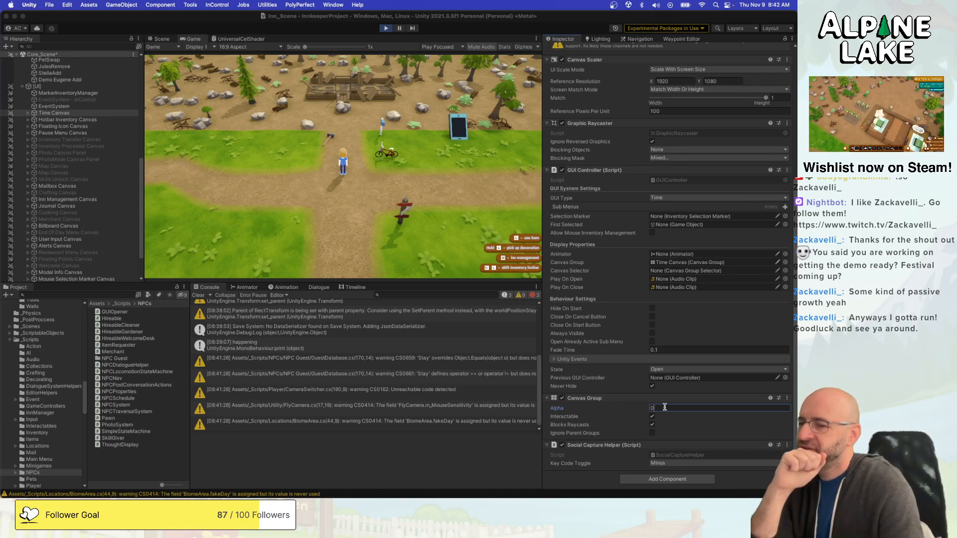
# Inspect the Hotbar Inventory Canvas's components and open its HotbarCanvasGroup to check the Canvas Group settings.
pyautogui.click(86, 120)
pyautogui.scroll(-5, 731, 409)
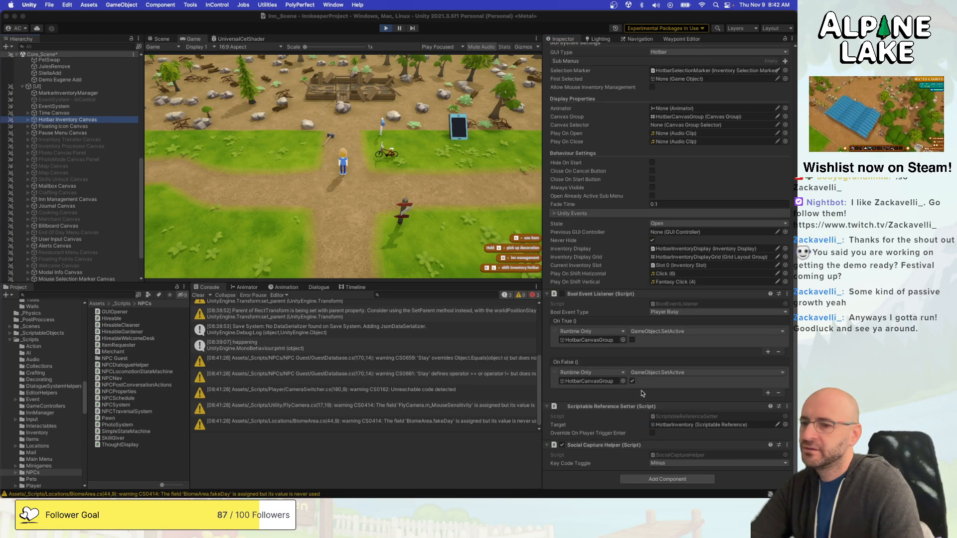
pyautogui.doubleClick(620, 389)
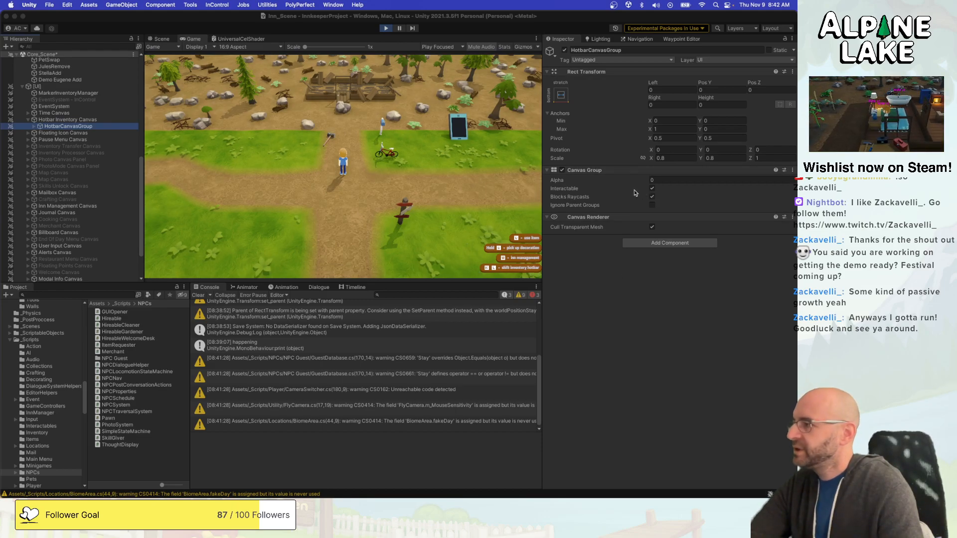
# Stop the game and check the edit-mode Canvas Group settings of Time Canvas and HotbarCanvasGroup.
pyautogui.click(391, 28)
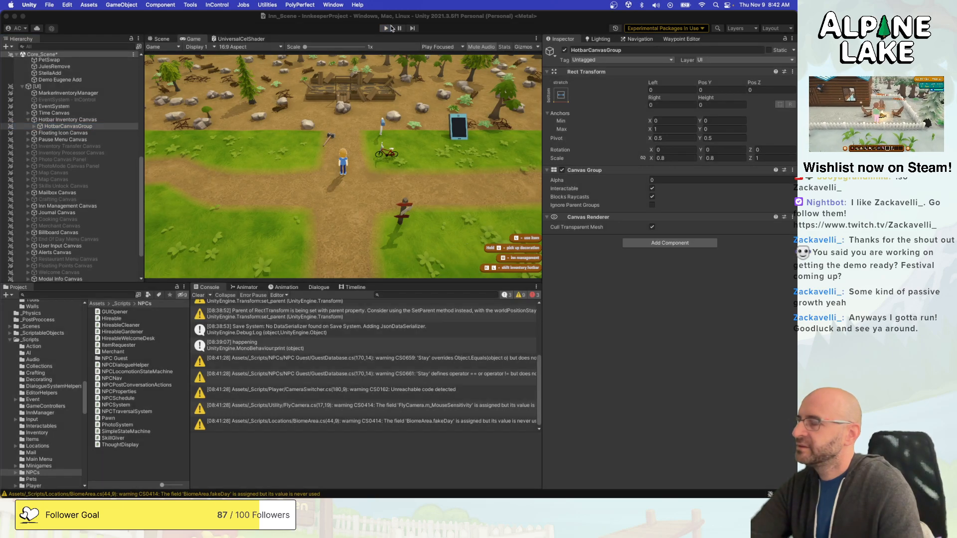
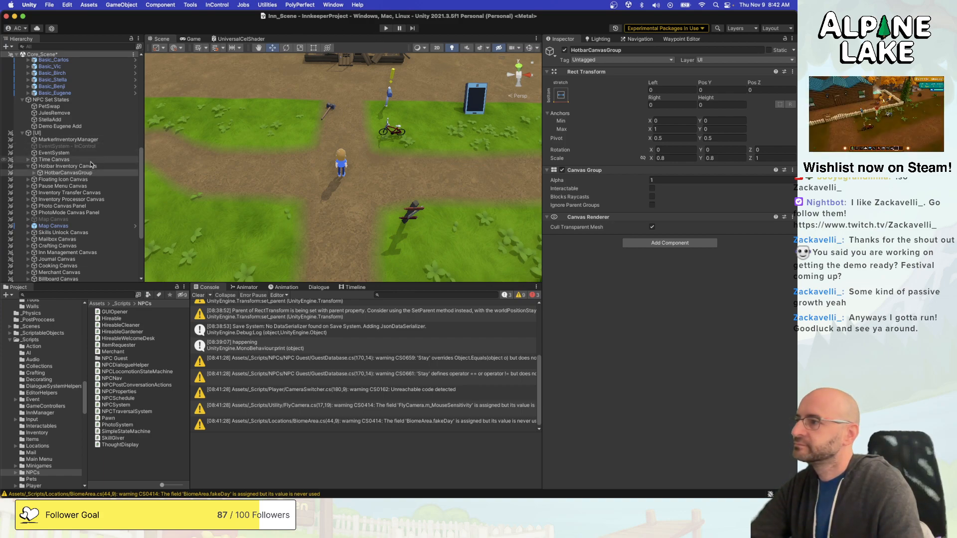
pyautogui.click(112, 160)
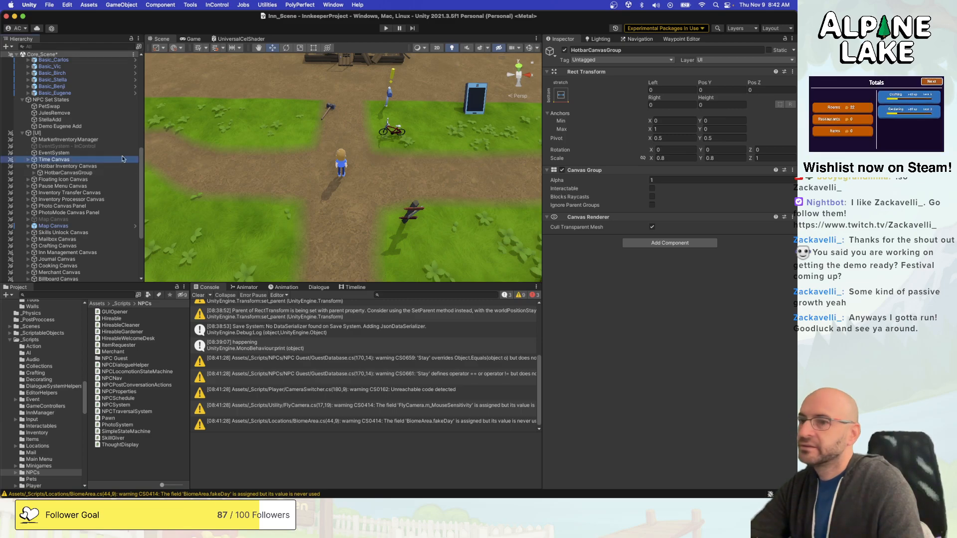
pyautogui.scroll(-5, 657, 349)
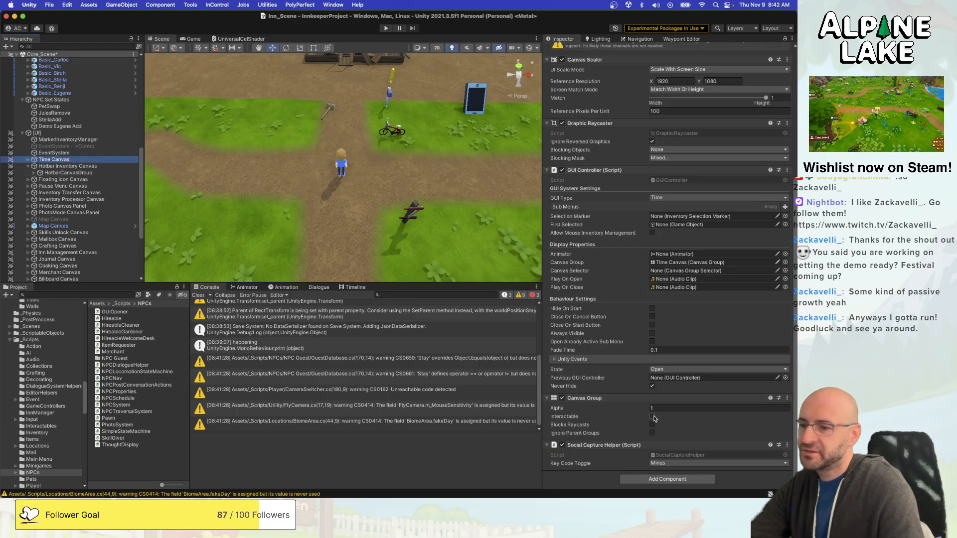
pyautogui.click(132, 166)
pyautogui.click(132, 172)
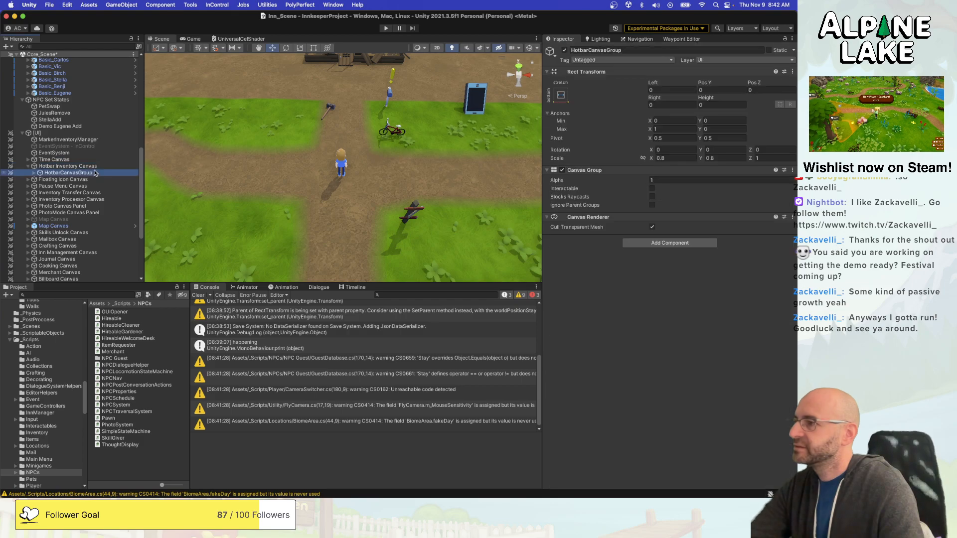
# Run the game with HotbarCanvasGroup selected, dismiss the Moving! tutorial message, and clear the console.
pyautogui.click(385, 29)
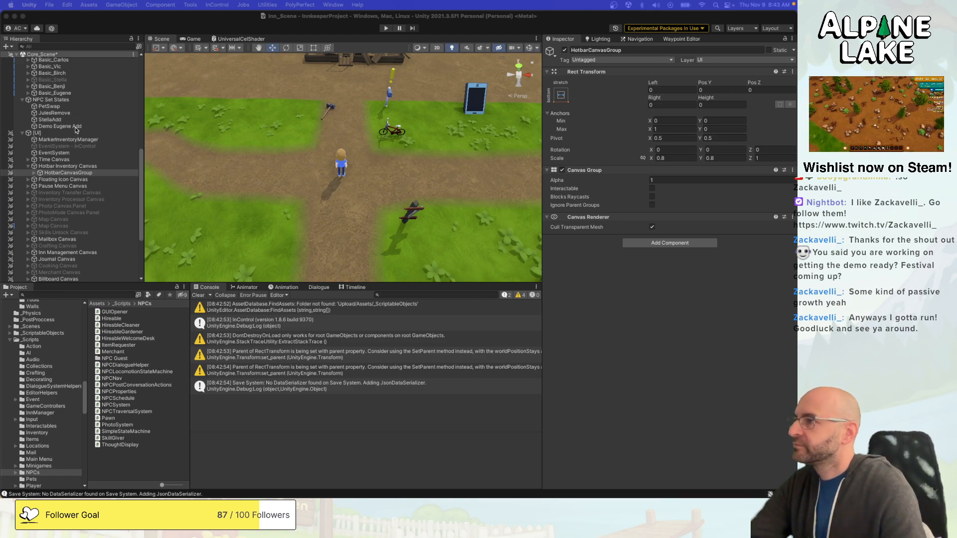
pyautogui.scroll(3, 76, 130)
pyautogui.scroll(-7, 76, 121)
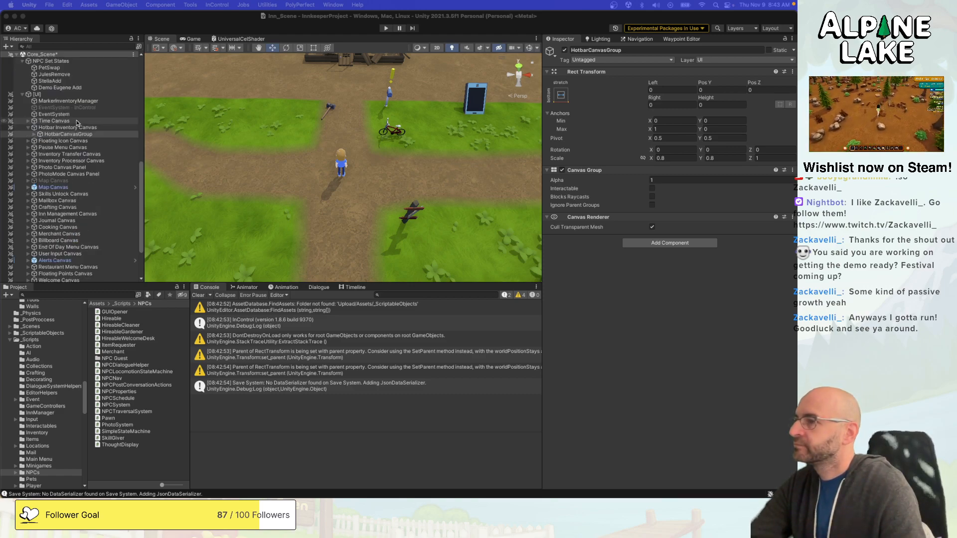
pyautogui.click(385, 30)
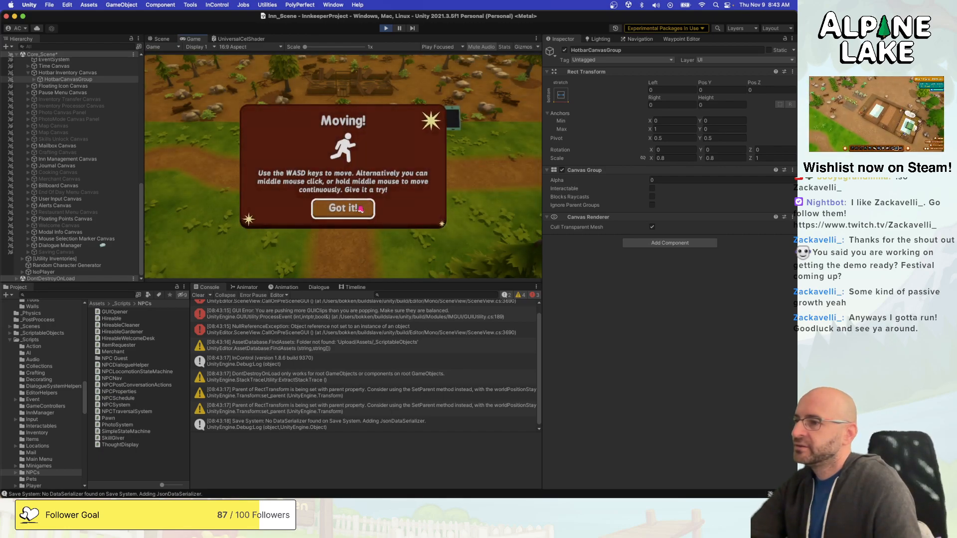
pyautogui.click(343, 209)
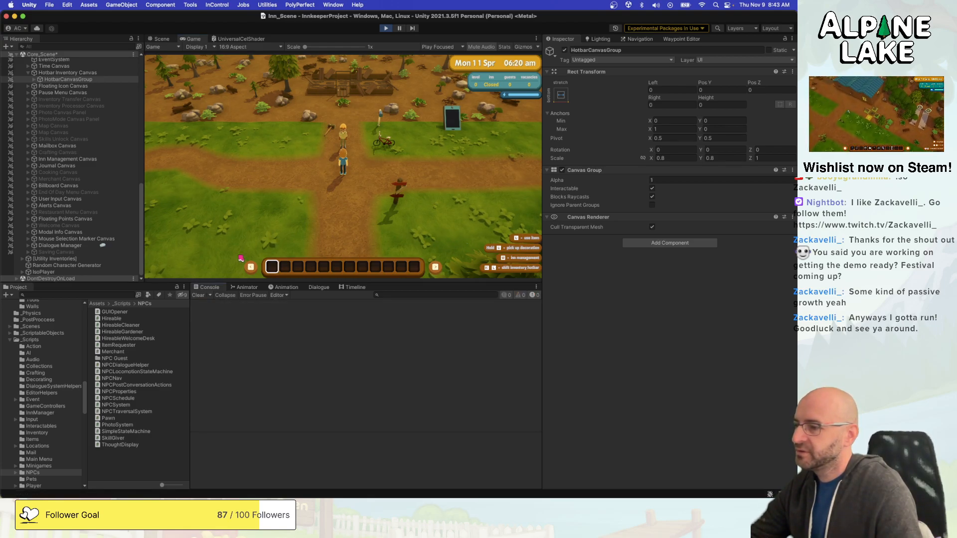
pyautogui.click(199, 295)
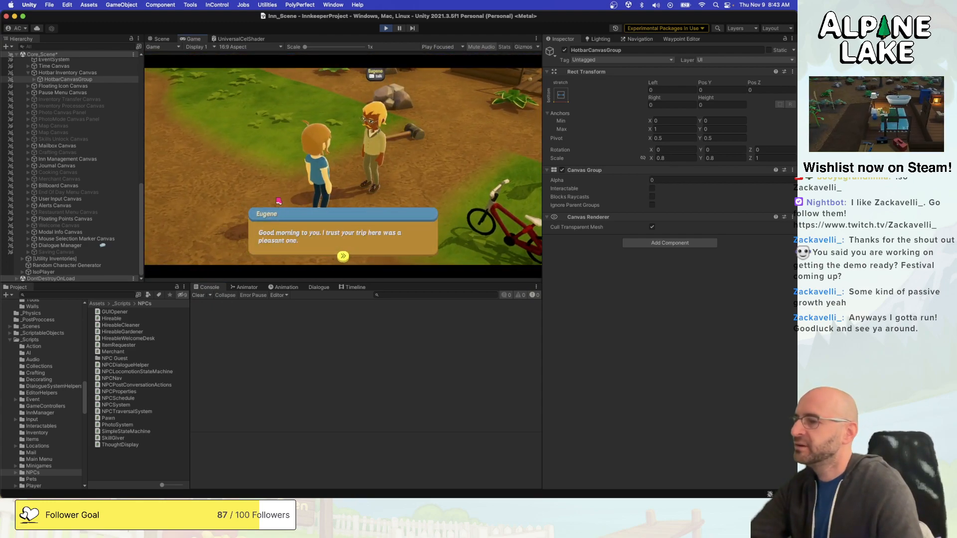
# Advance Eugene's conversation to its end so the cutscene runs, watching HotbarCanvasGroup's Canvas Group values.
pyautogui.click(317, 231)
pyautogui.click(323, 240)
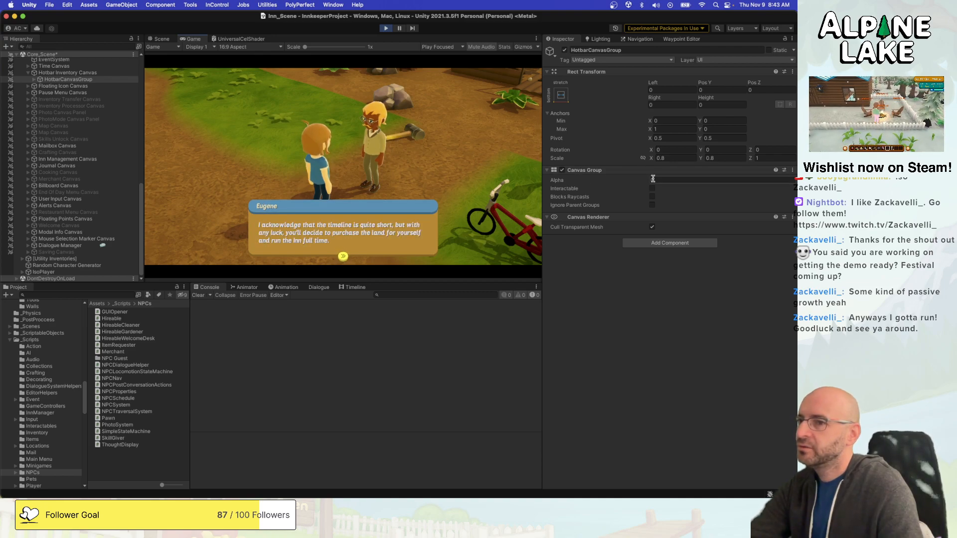
pyautogui.click(336, 232)
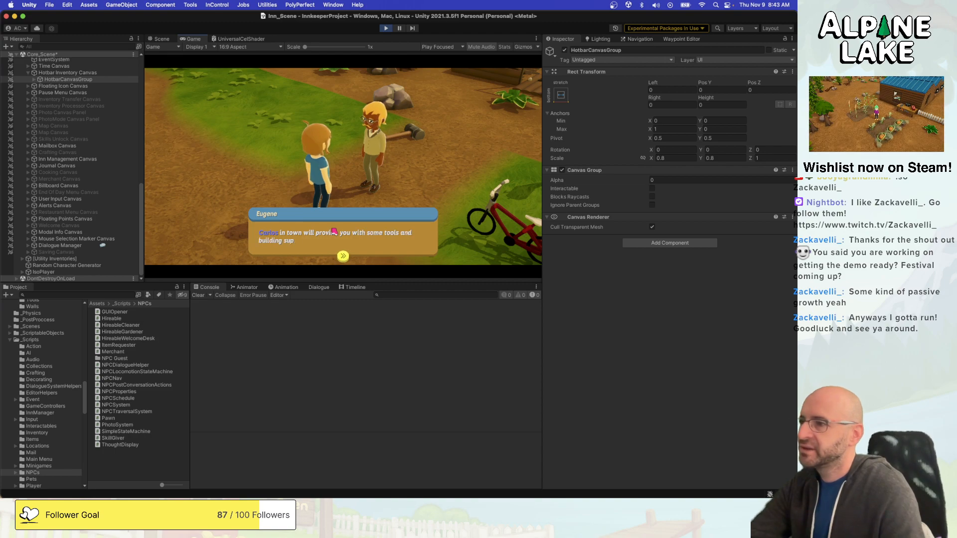
pyautogui.click(315, 234)
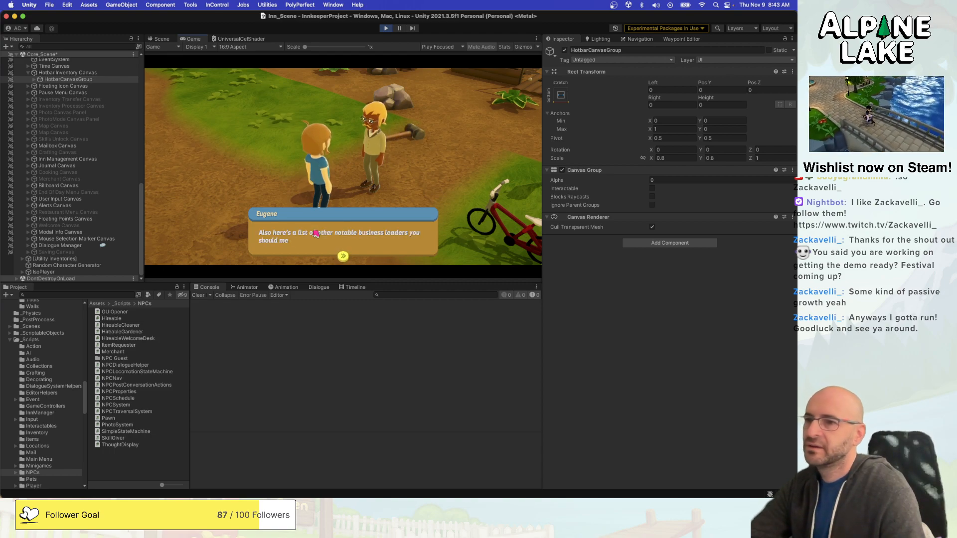
pyautogui.click(316, 234)
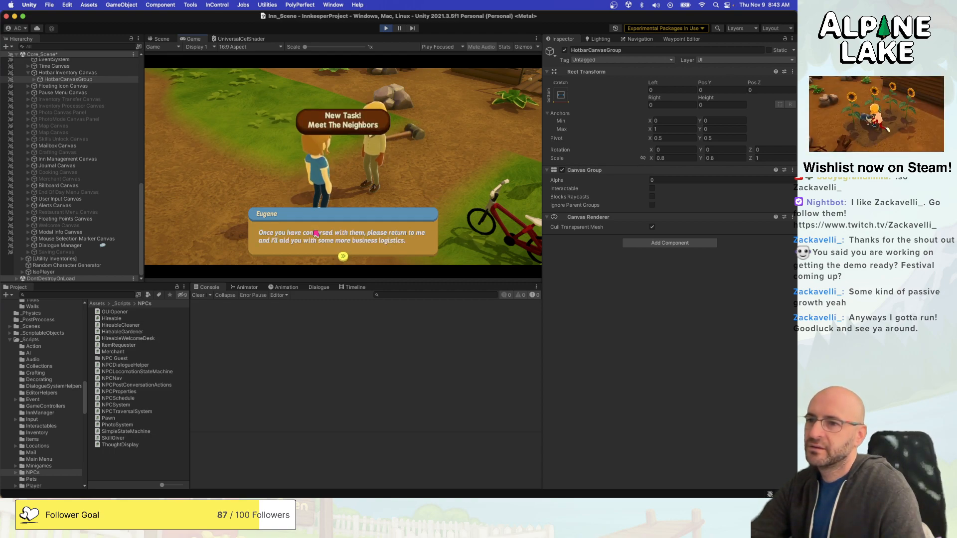
pyautogui.click(316, 234)
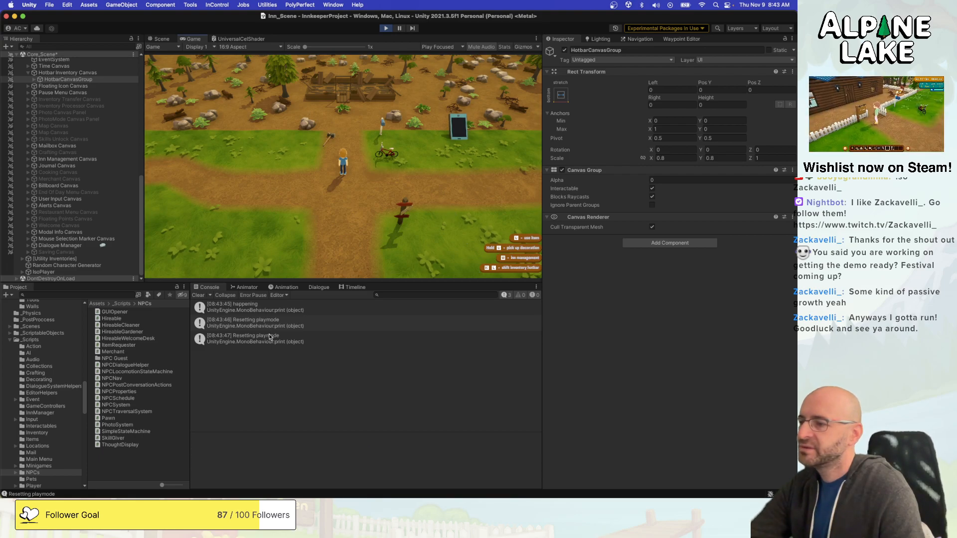
# Compare the stack traces of the two "Resetting playmode" console messages to see what calls each reset.
pyautogui.click(270, 338)
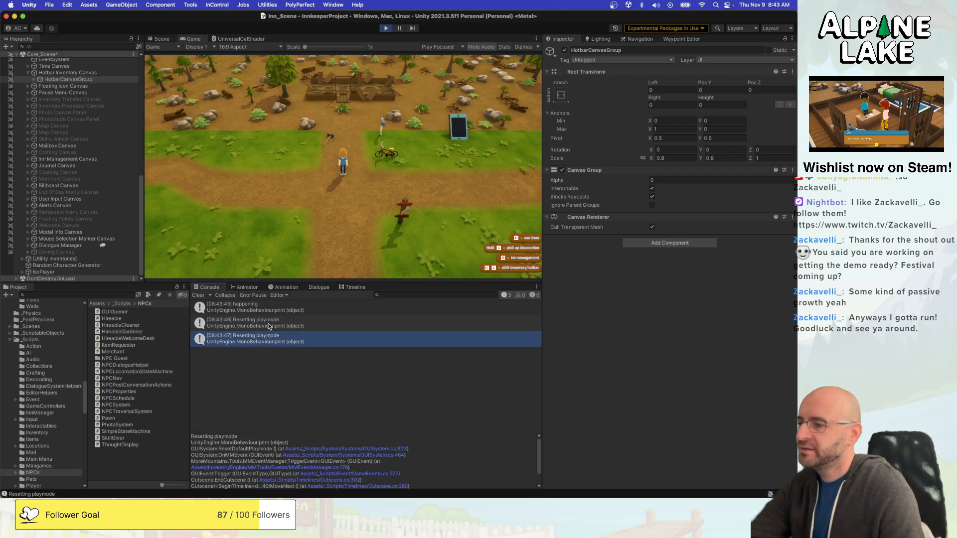
pyautogui.click(270, 324)
pyautogui.click(268, 338)
pyautogui.click(267, 325)
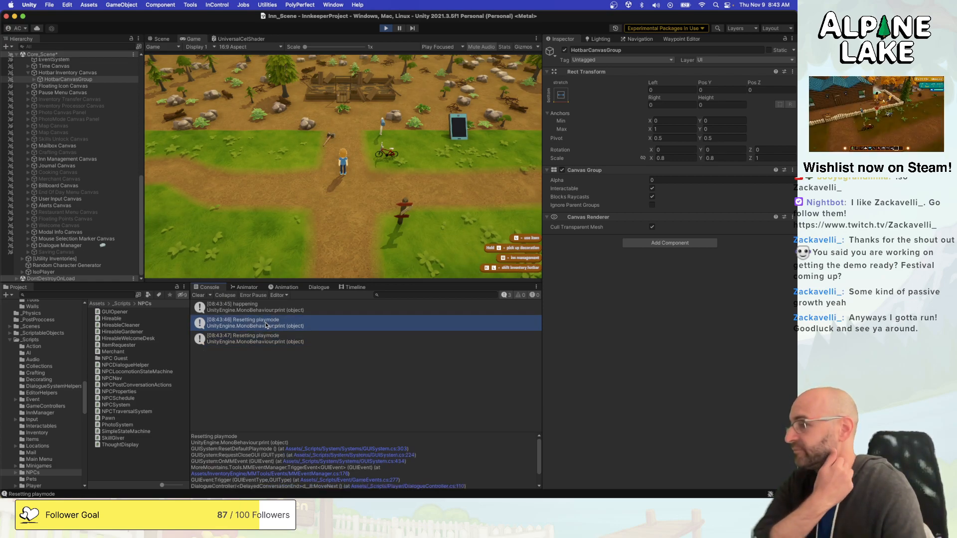
pyautogui.click(273, 339)
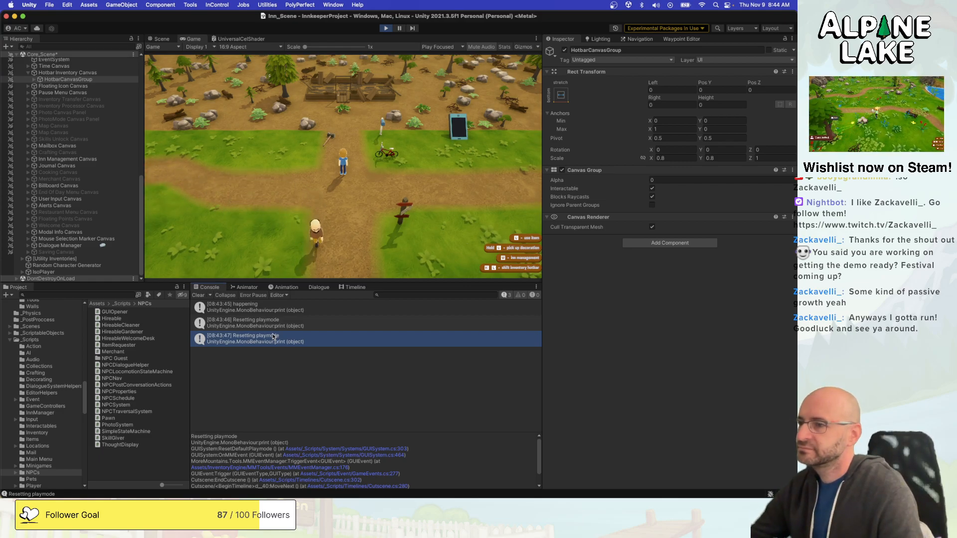
pyautogui.press('super+Tab')
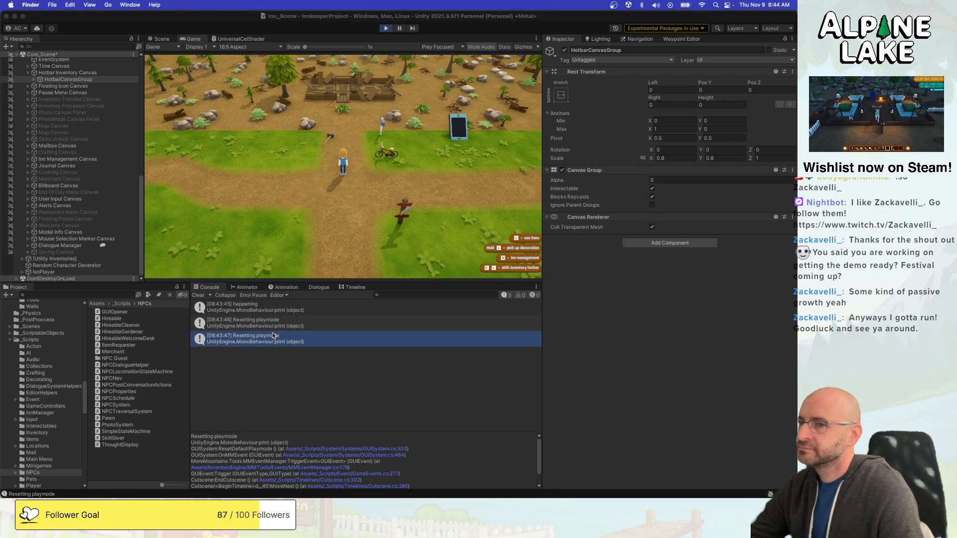
pyautogui.press('super+Tab')
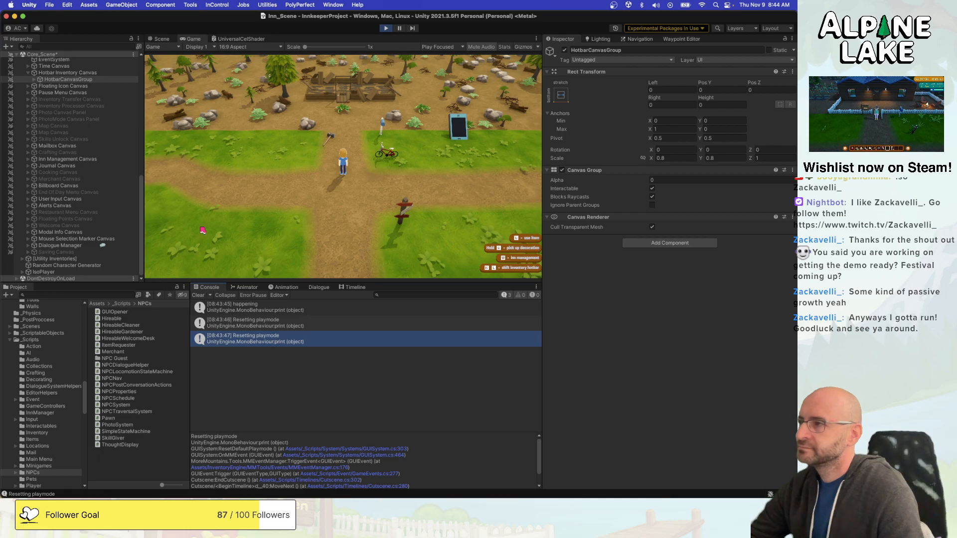
# Inspect the Hotbar Inventory Canvas's Hotbar Input Manager settings and Bool Event Listener while the game runs.
pyautogui.click(67, 72)
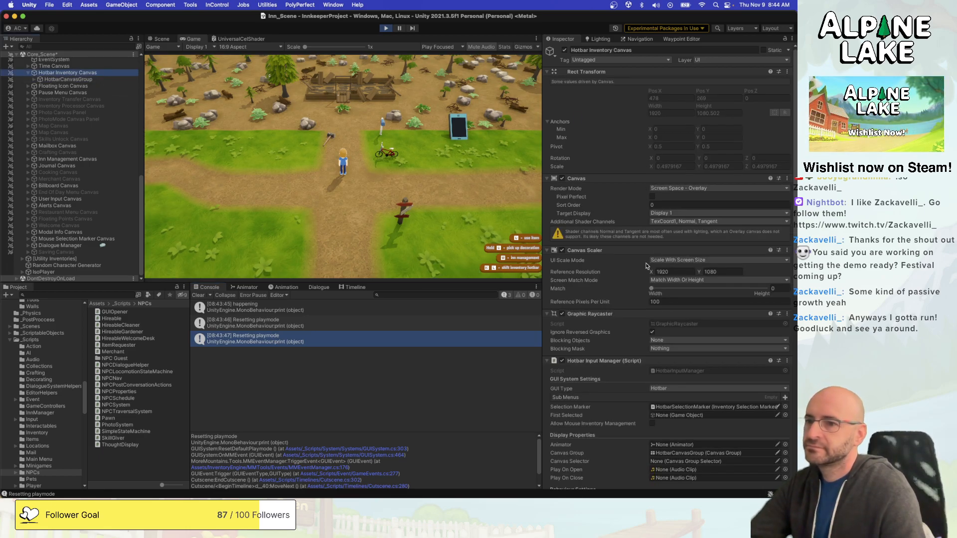
pyautogui.scroll(-8, 602, 280)
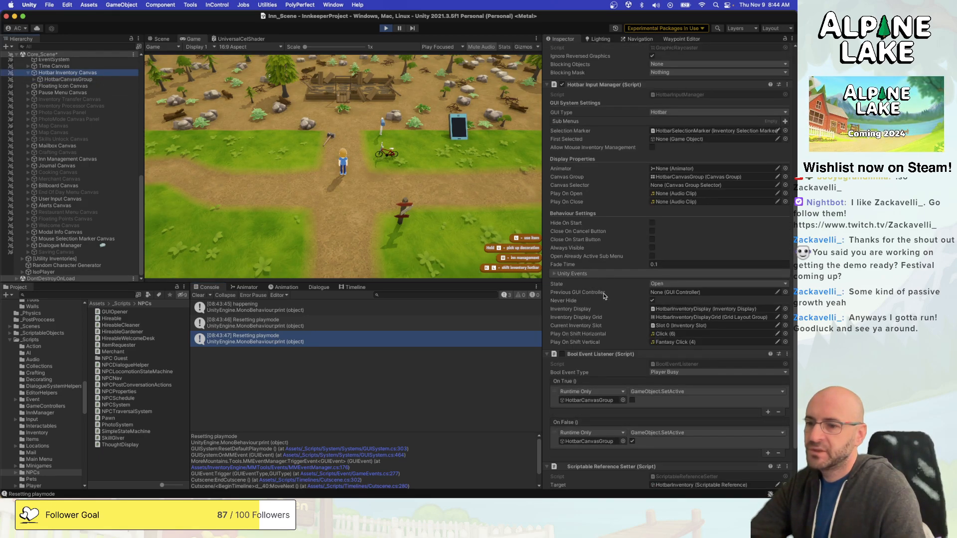
pyautogui.scroll(-2, 604, 274)
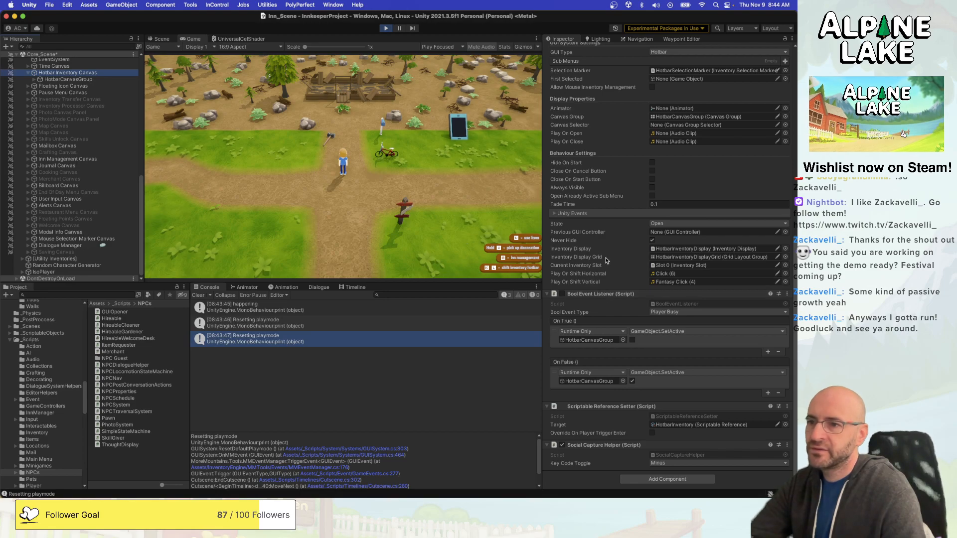
pyautogui.scroll(1, 606, 260)
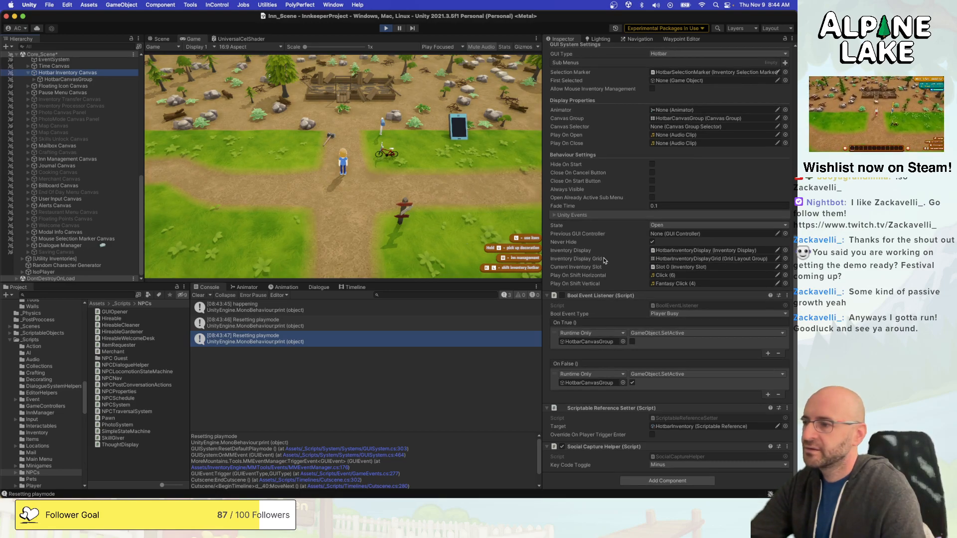
# Alternate between the two "Resetting playmode" log entries to recheck how their call paths differ.
pyautogui.click(345, 316)
pyautogui.click(343, 313)
pyautogui.click(343, 322)
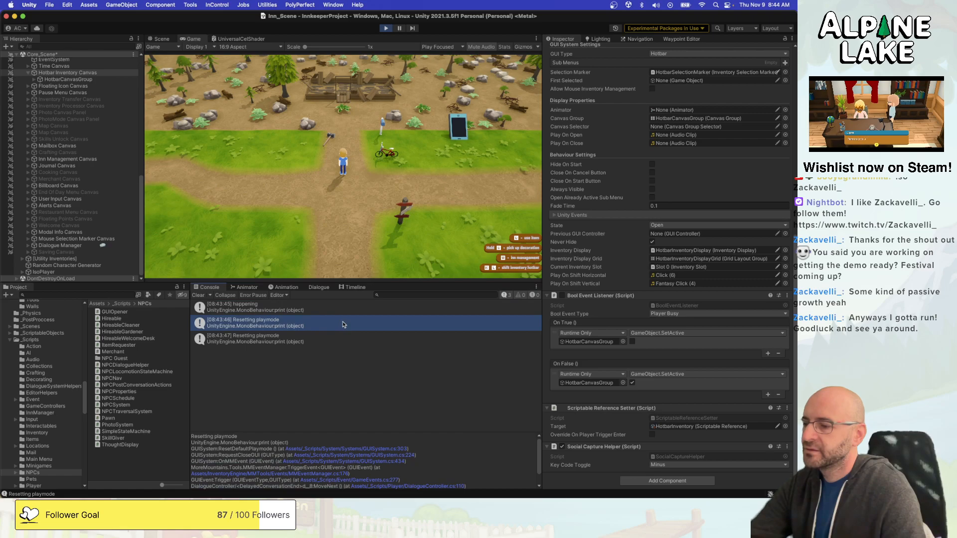
pyautogui.press('Down')
pyautogui.press('Up')
pyautogui.press('Down')
pyautogui.press('Up')
pyautogui.press('Down')
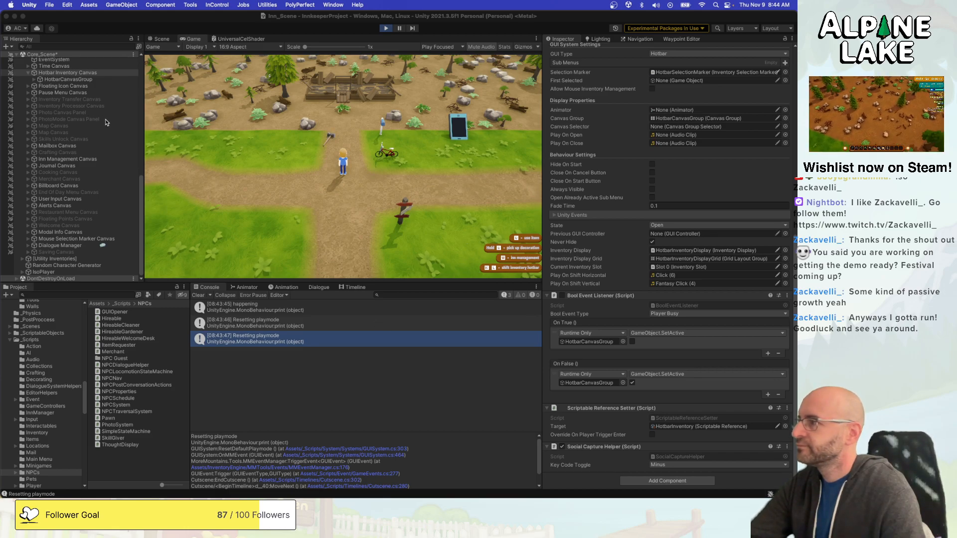
# Check HotbarCanvasGroup's Canvas Group, and inspect Cutscene DeleteEugene's cutscene options.
pyautogui.click(75, 80)
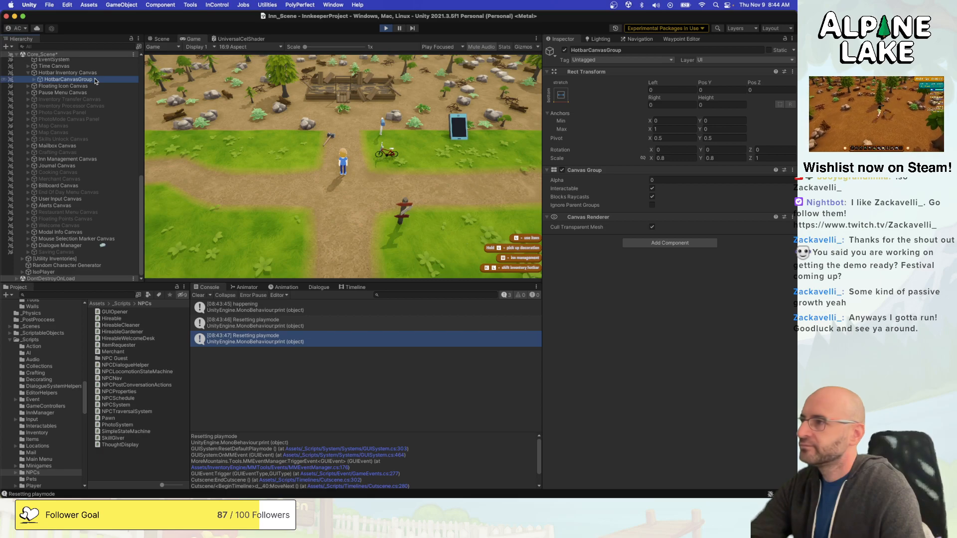
pyautogui.scroll(10, 97, 110)
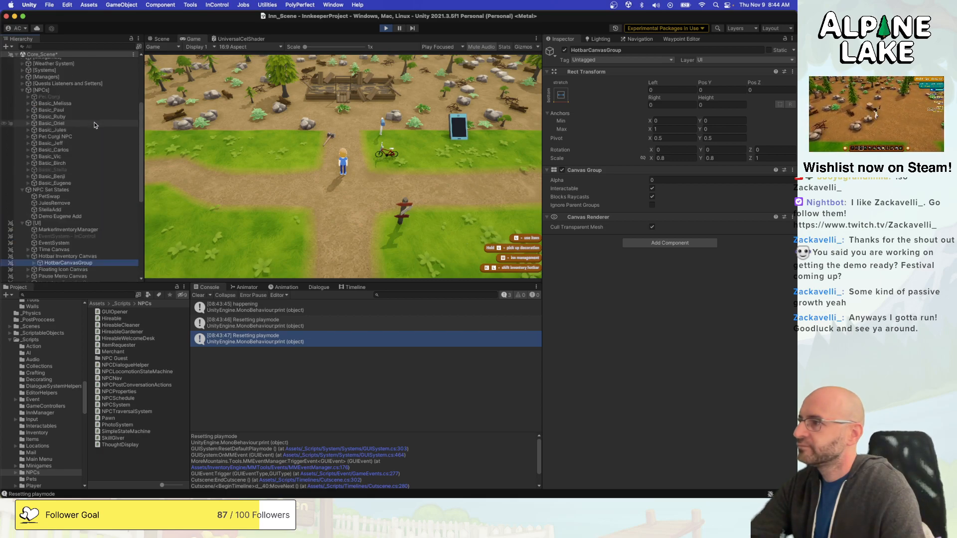
pyautogui.scroll(2, 96, 125)
pyautogui.click(96, 108)
pyautogui.scroll(5, 98, 96)
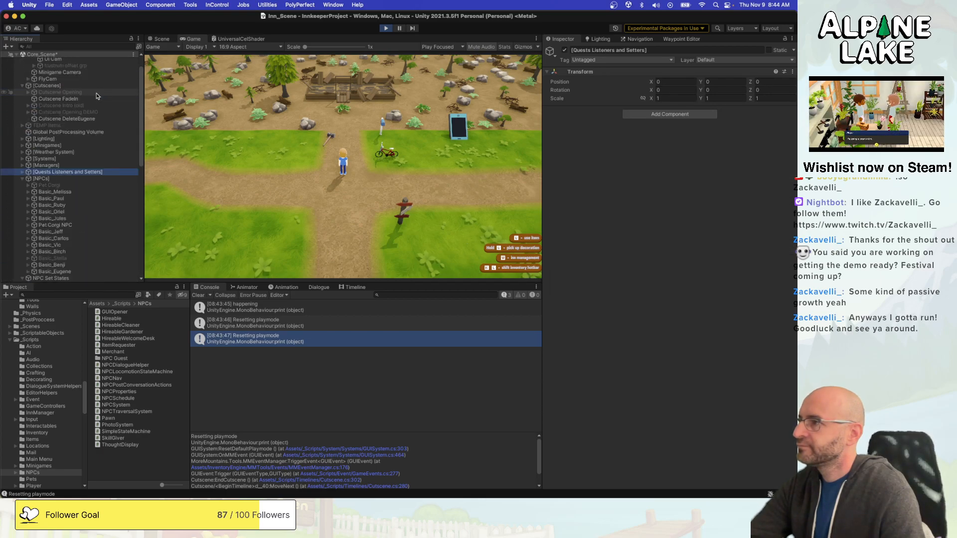
pyautogui.scroll(2, 97, 100)
pyautogui.click(94, 108)
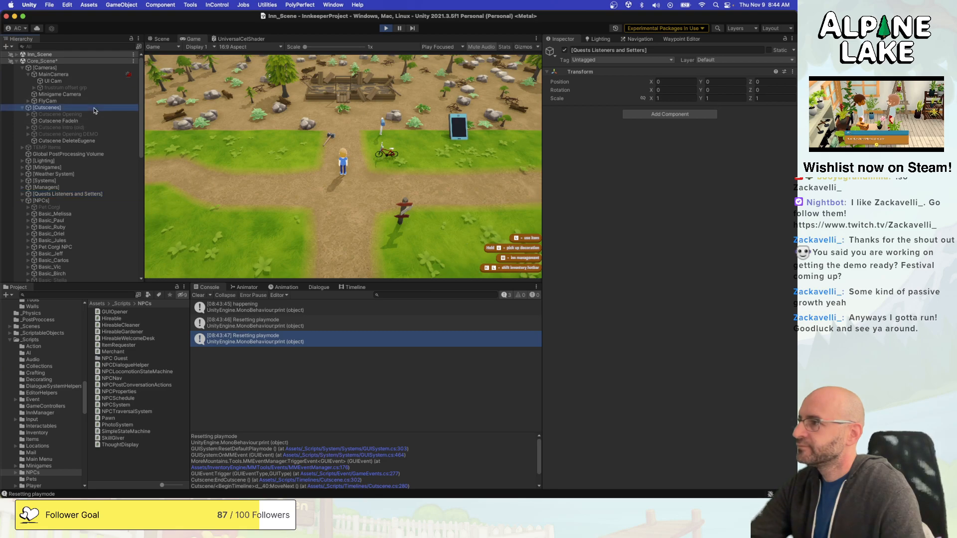
pyautogui.click(94, 140)
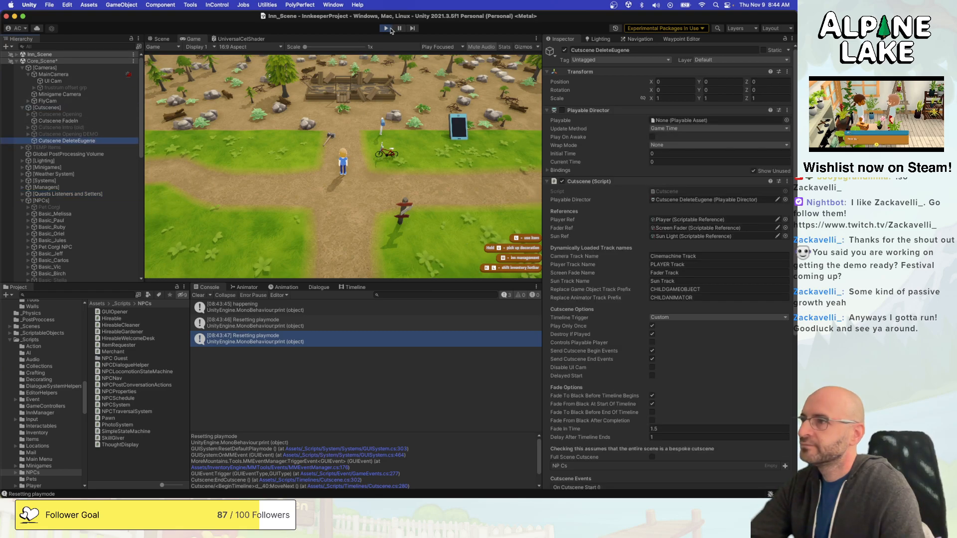
# Disable Send Cutscene Begin Events on Cutscene DeleteEugene with the game stopped, and run the game again.
pyautogui.click(390, 30)
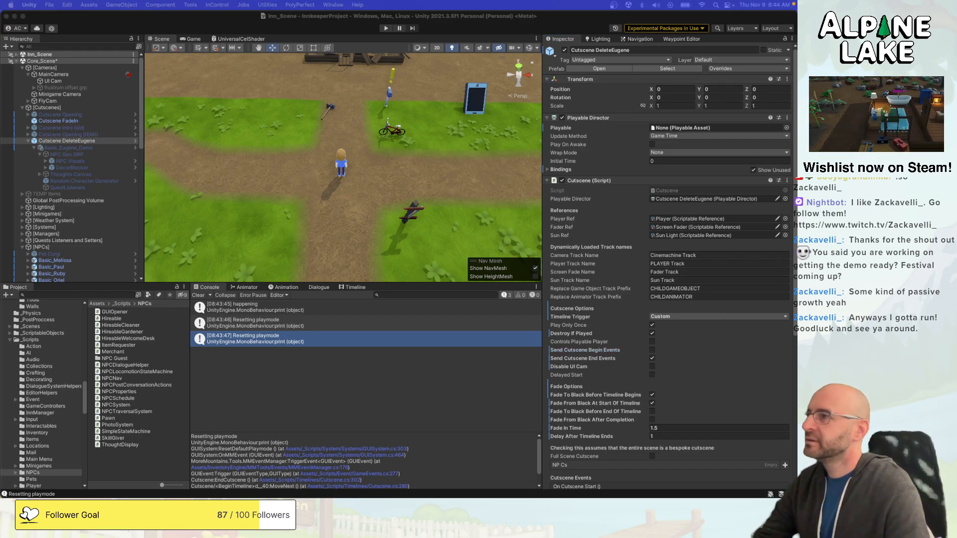
pyautogui.click(101, 22)
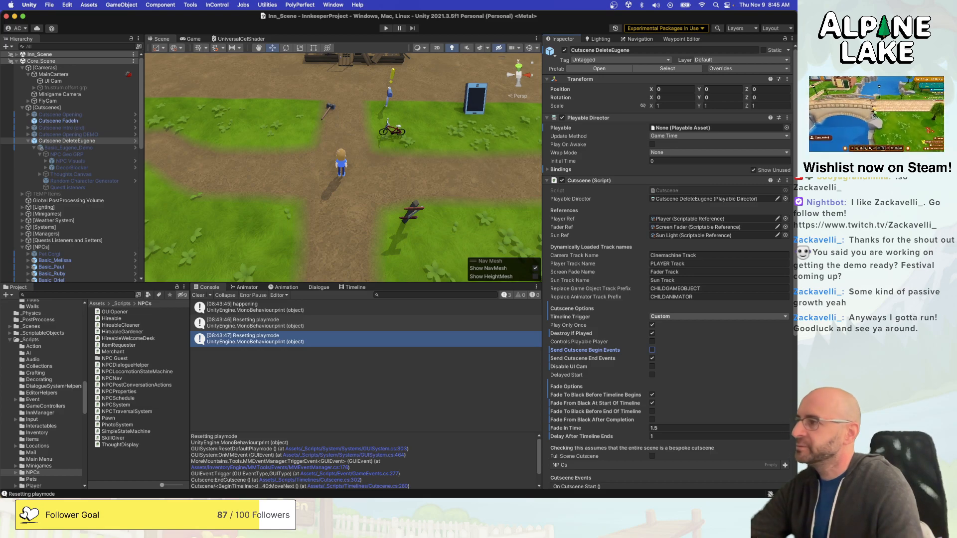
pyautogui.click(385, 28)
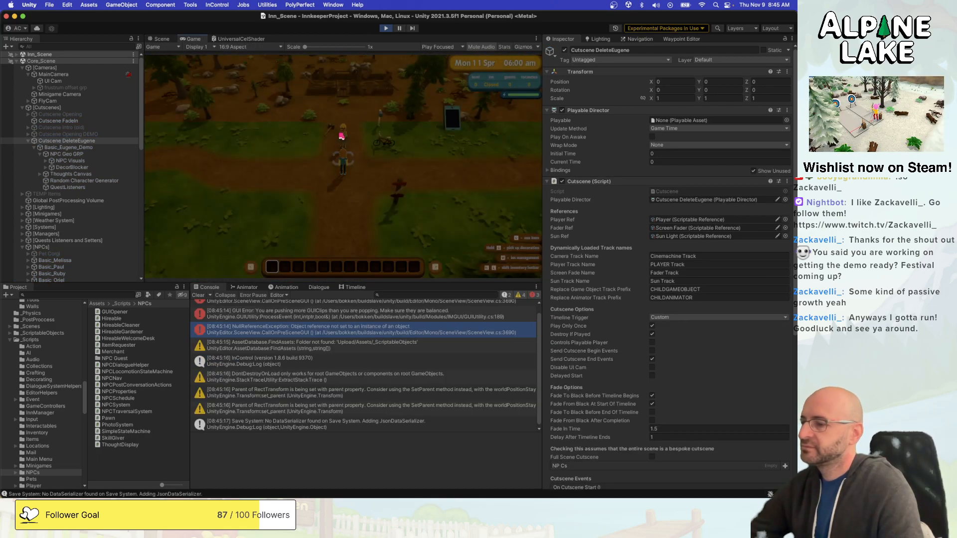
# Walk the player to Eugene, start talking to him, and advance through his dialogue.
pyautogui.click(358, 206)
pyautogui.press('s')
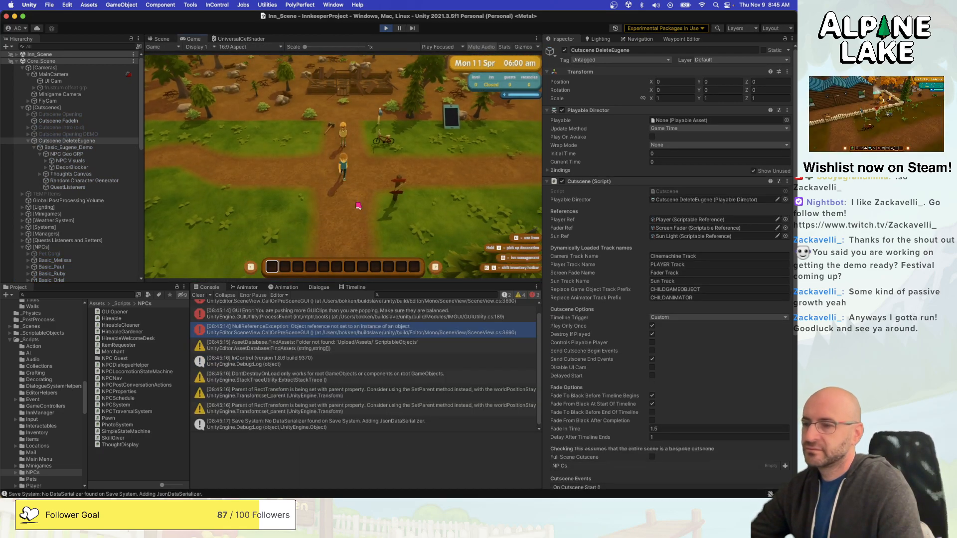
pyautogui.press('w')
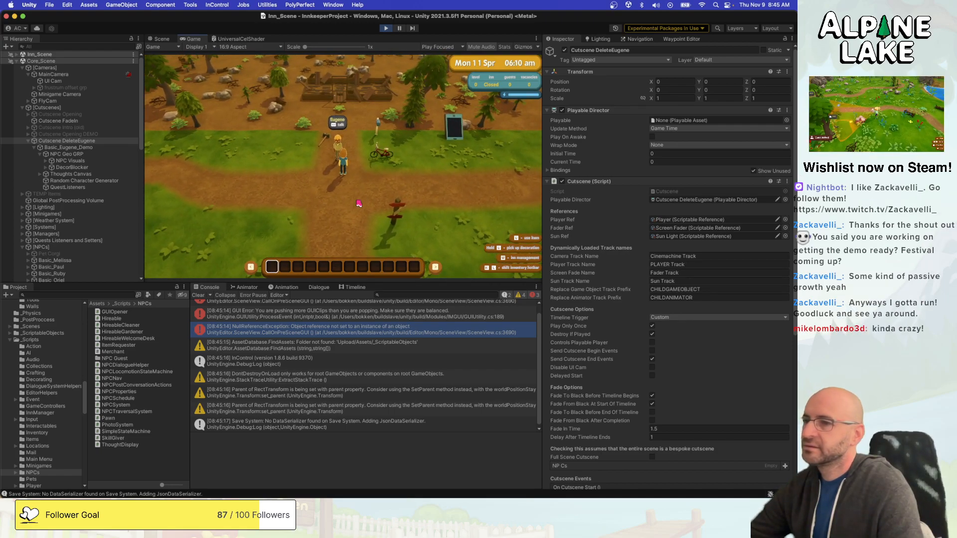
pyautogui.press('e')
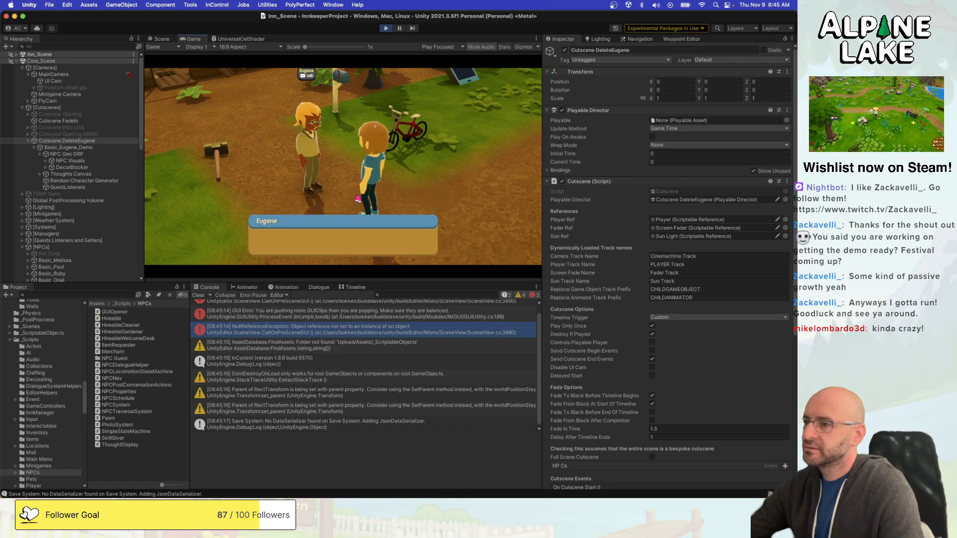
pyautogui.press('space')
pyautogui.press('space')
pyautogui.press('space')
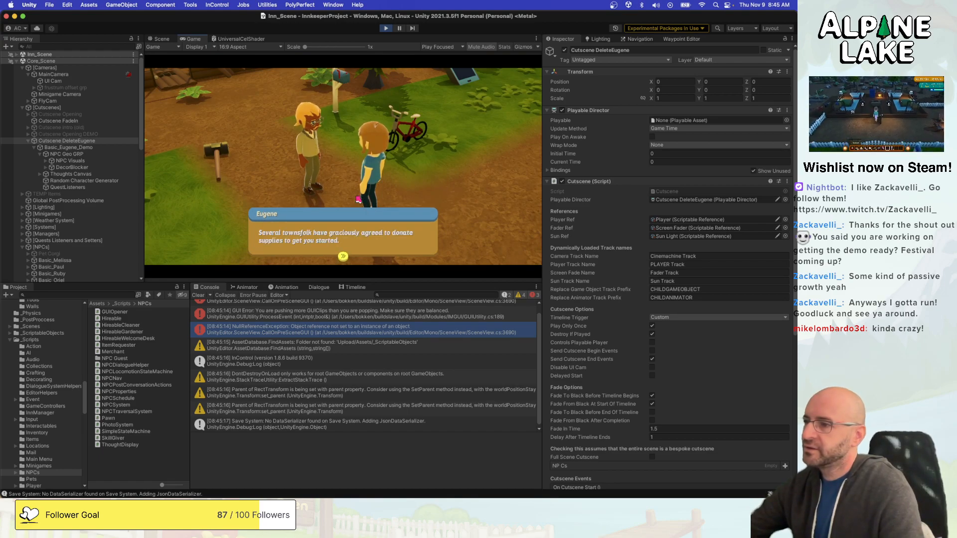
pyautogui.press('space')
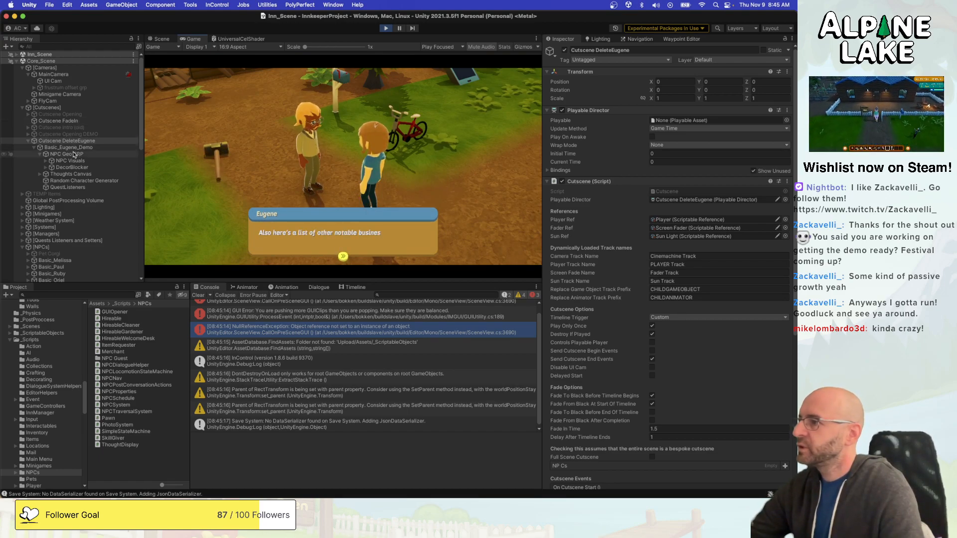
# Inspect the Time Canvas and HotbarCanvasGroup during the conversation to check their Canvas Group state.
pyautogui.scroll(-5, 74, 158)
pyautogui.scroll(-5, 75, 169)
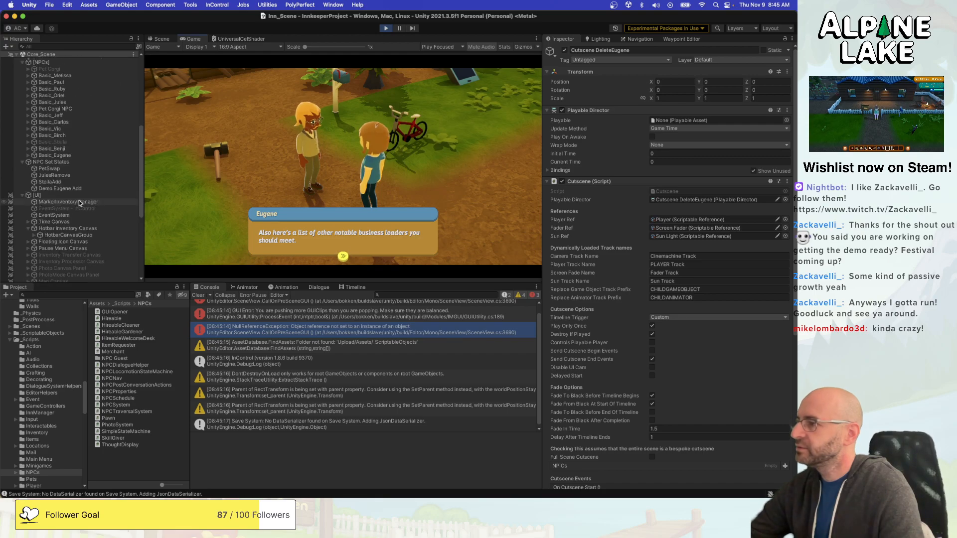
pyautogui.click(82, 229)
pyautogui.click(80, 222)
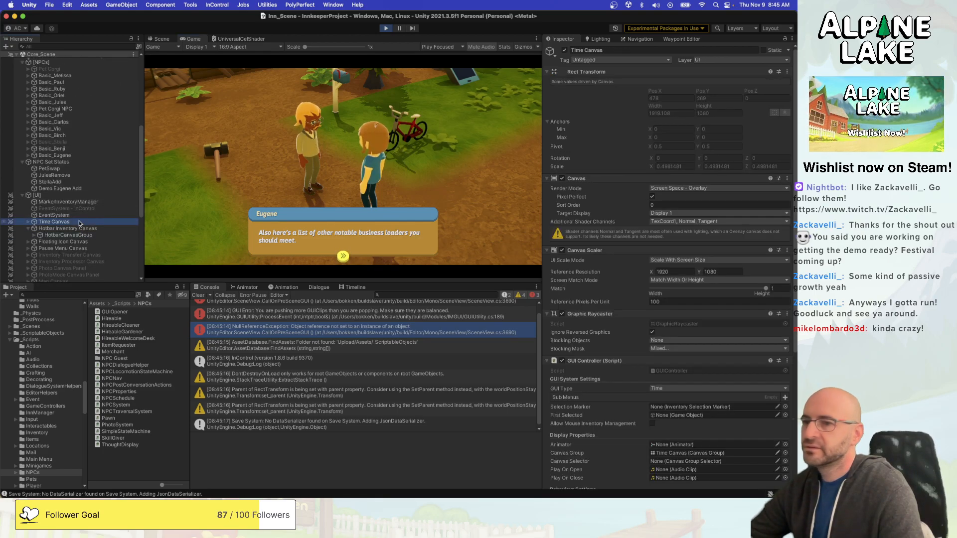
pyautogui.click(79, 235)
# Clear the console and finish Eugene's conversation, walking the player around to test whether the UI canvases return.
pyautogui.click(261, 167)
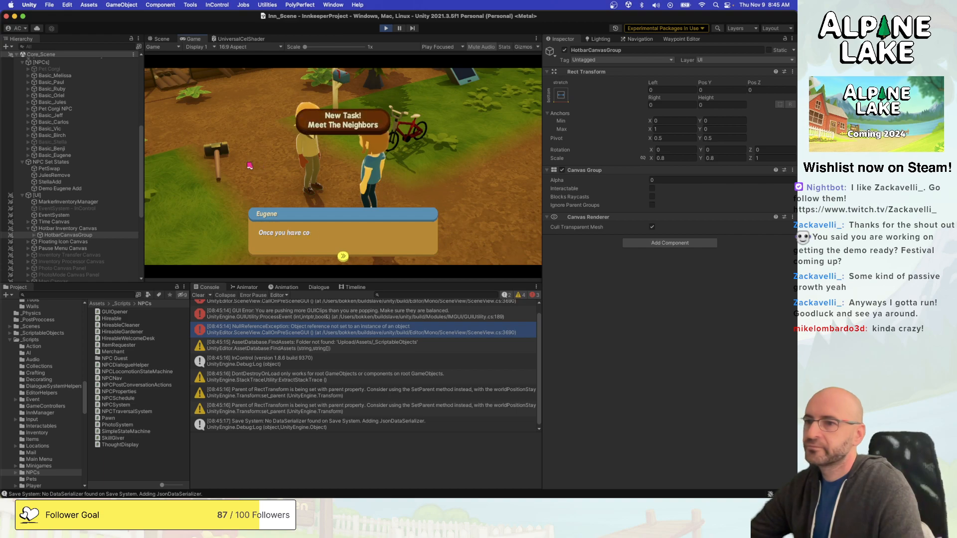
pyautogui.click(198, 295)
pyautogui.click(256, 233)
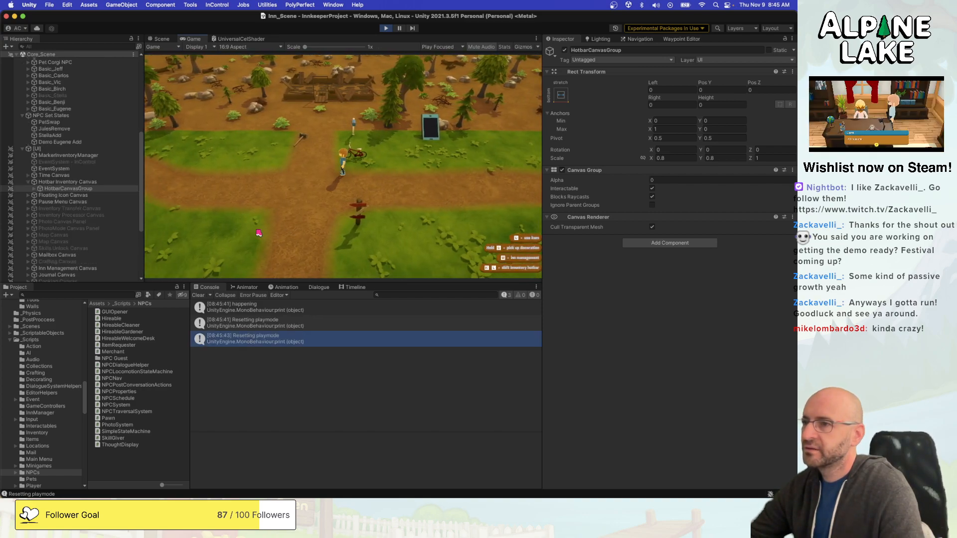
pyautogui.press('a')
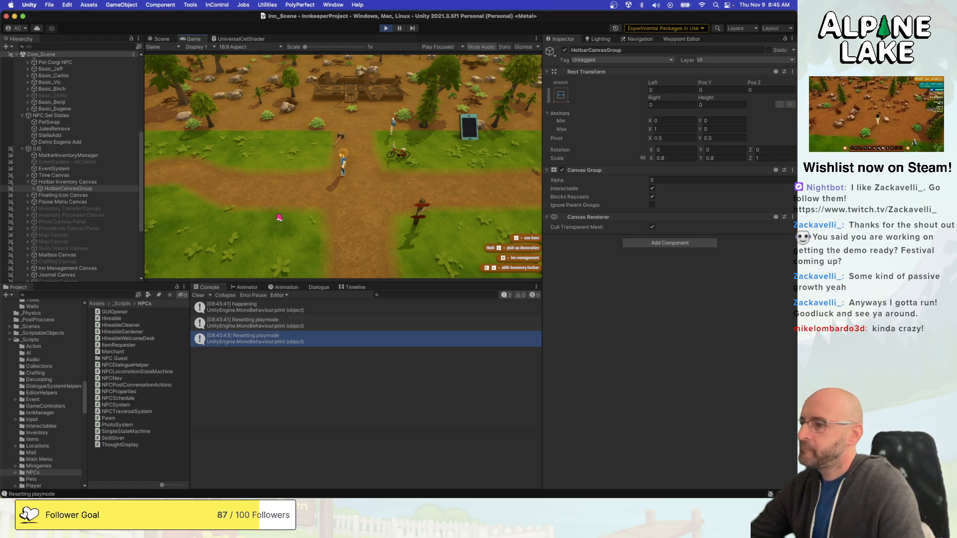
pyautogui.press('d')
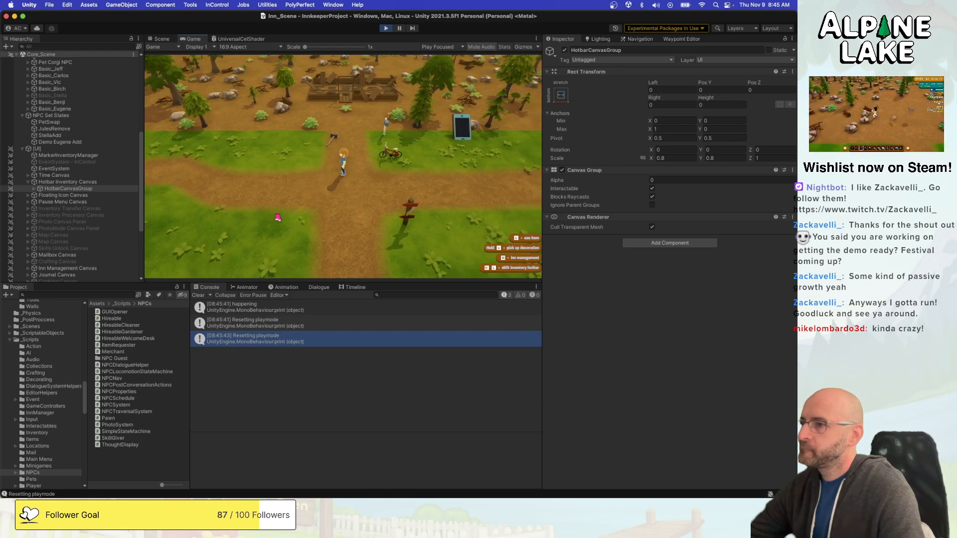
# Walk the player back and forth to check its movement after the cutscene, and stop the game.
pyautogui.press('a')
pyautogui.press('d')
pyautogui.press('a')
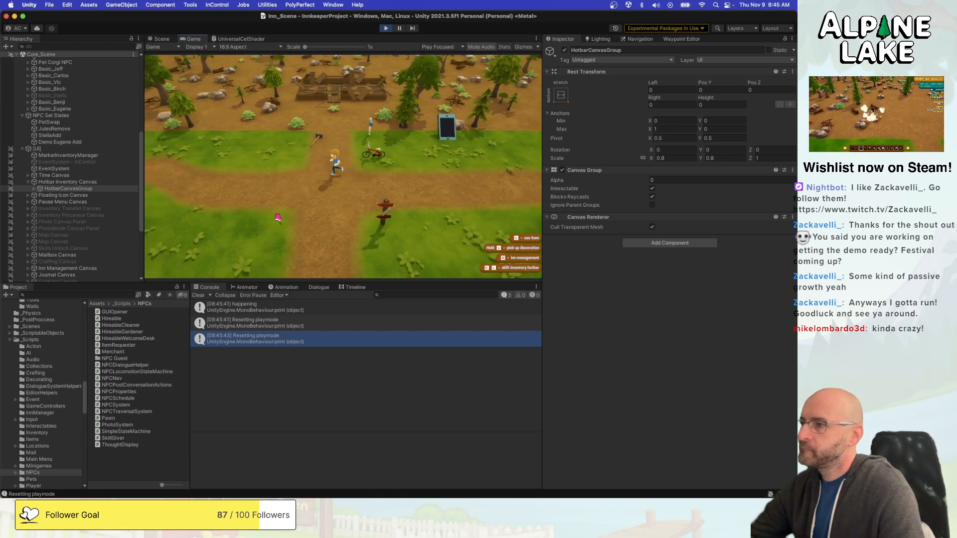
pyautogui.press('d')
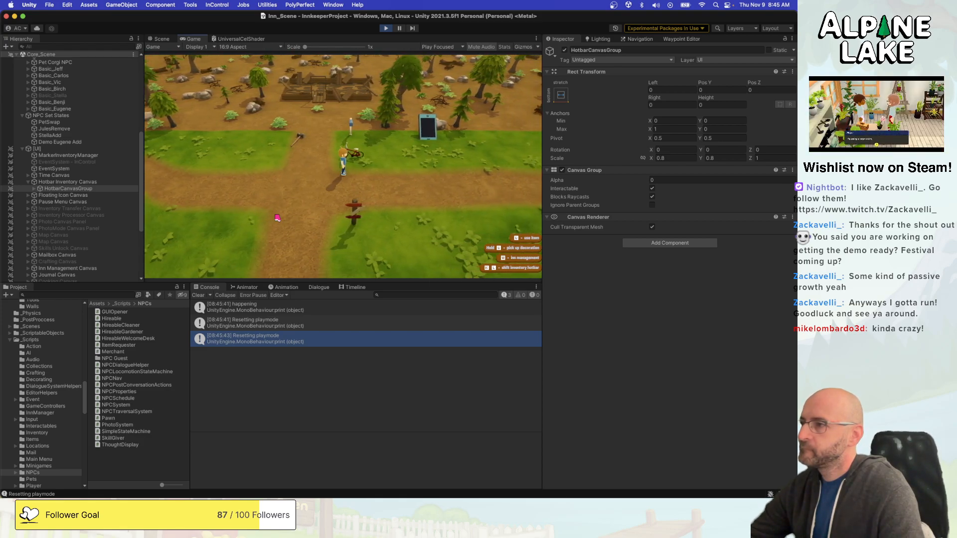
pyautogui.click(385, 28)
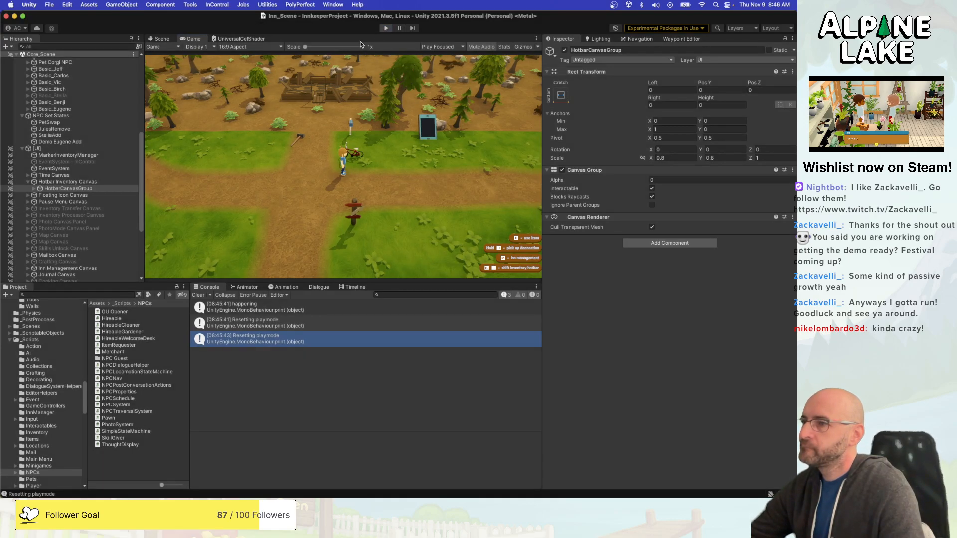
# Switch to Visual Studio and search the Cutscene script for "m_Playerref." from the EndCutscene method.
pyautogui.press('super+Tab')
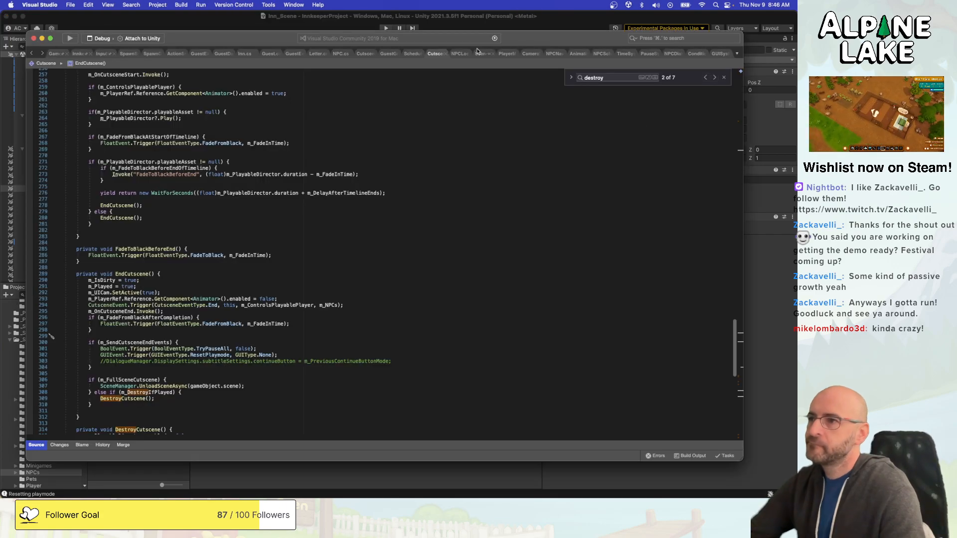
pyautogui.scroll(-10, 396, 178)
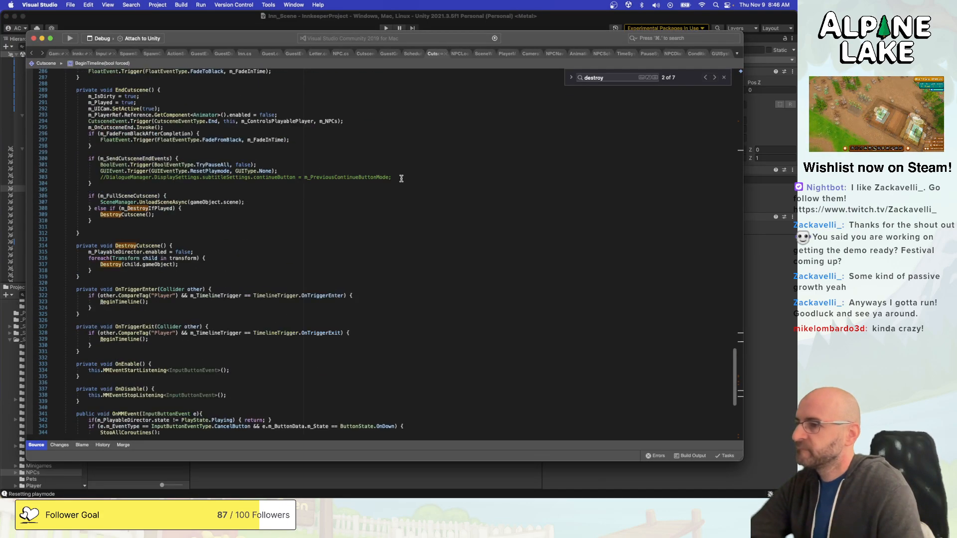
pyautogui.scroll(3, 401, 178)
pyautogui.press('super+f')
pyautogui.write('m_')
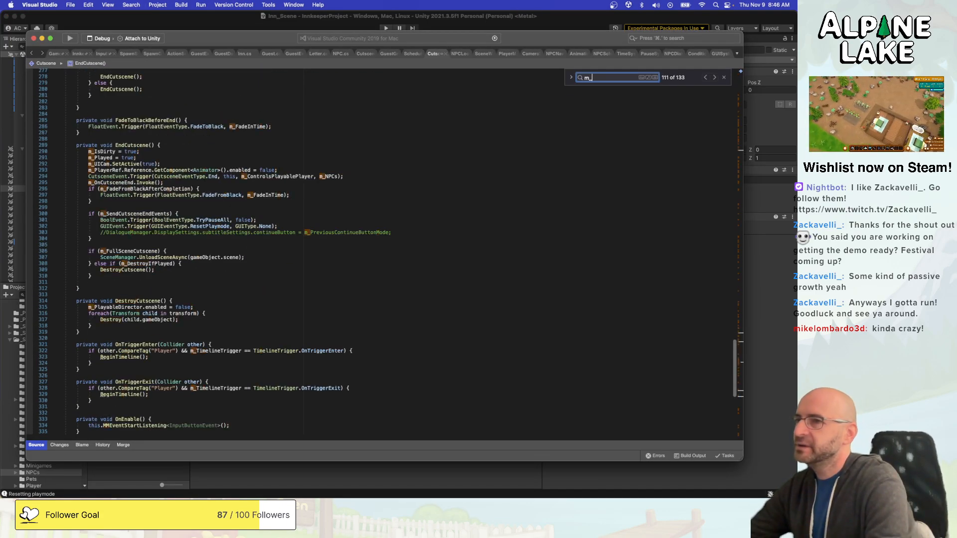
pyautogui.write('Player')
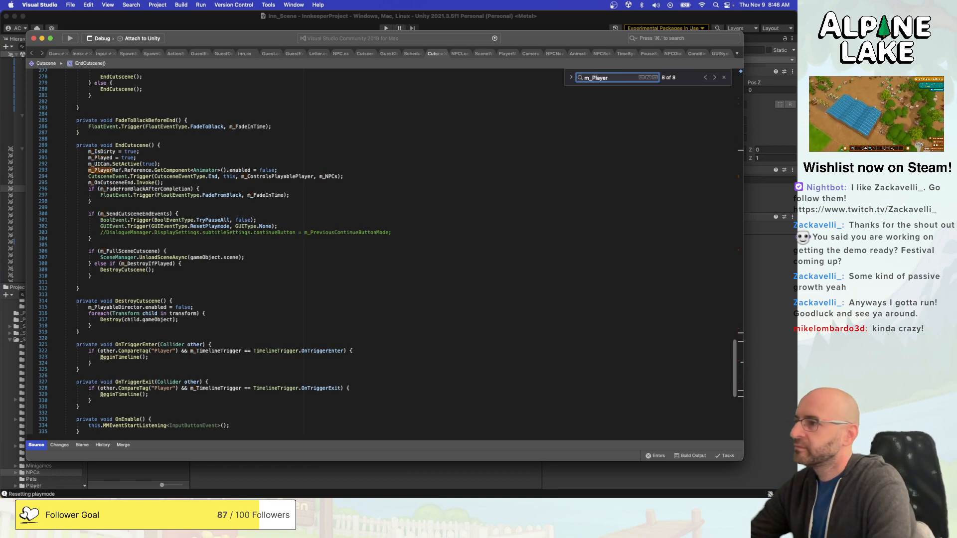
pyautogui.write('ref.')
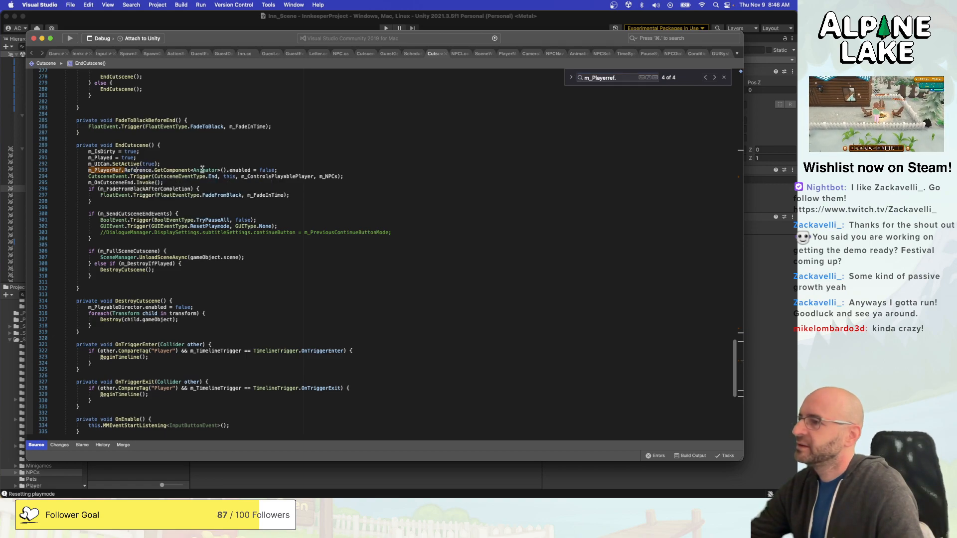
# Examine the player Animator disabling line in EndCutscene, the m_SendCutsceneEndEvents condition, and the calls to EndCutscene.
pyautogui.doubleClick(202, 170)
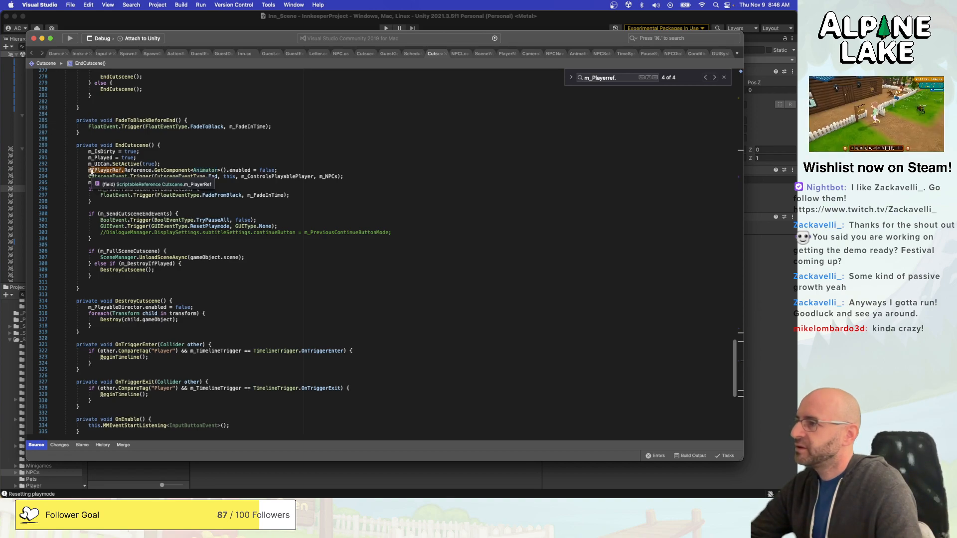
pyautogui.moveTo(88, 170); pyautogui.dragTo(288, 177)
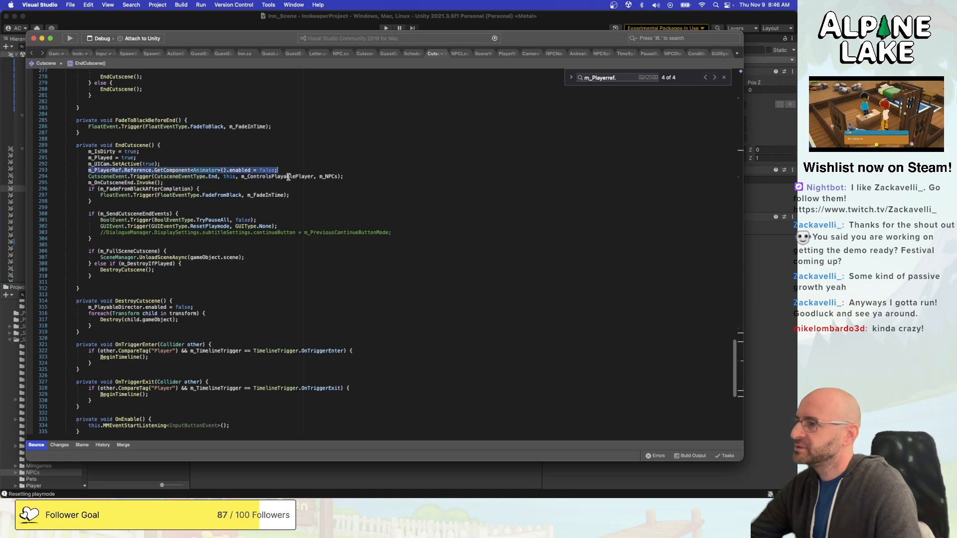
pyautogui.click(124, 214)
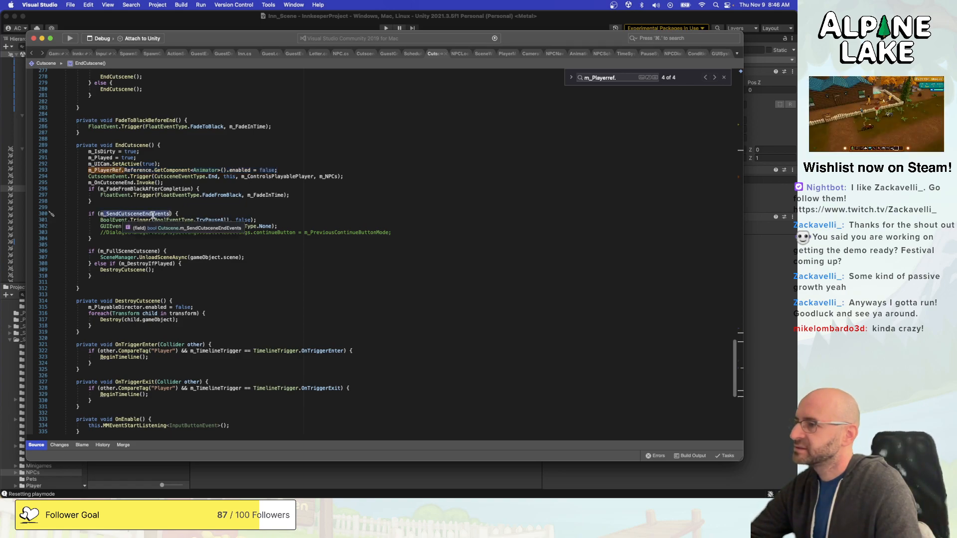
pyautogui.scroll(1, 213, 213)
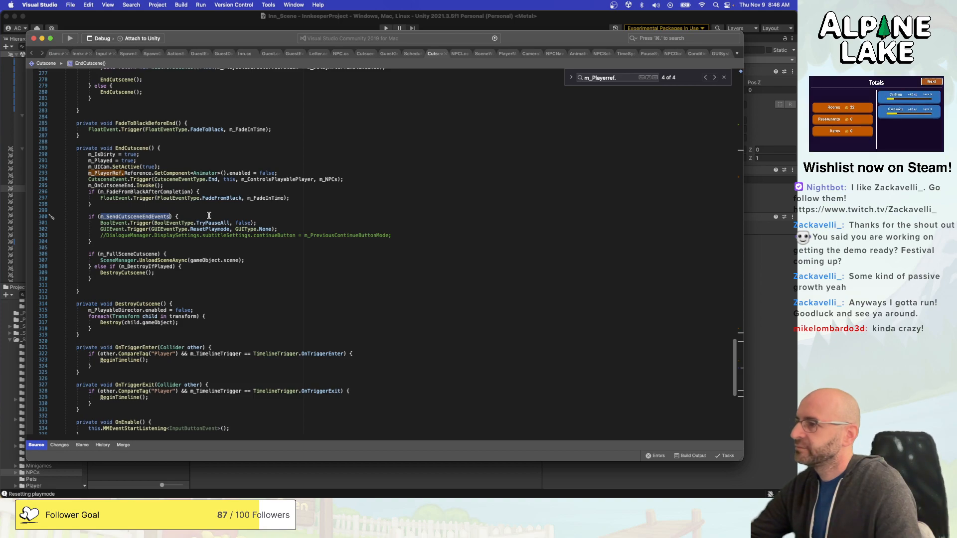
pyautogui.scroll(1, 209, 216)
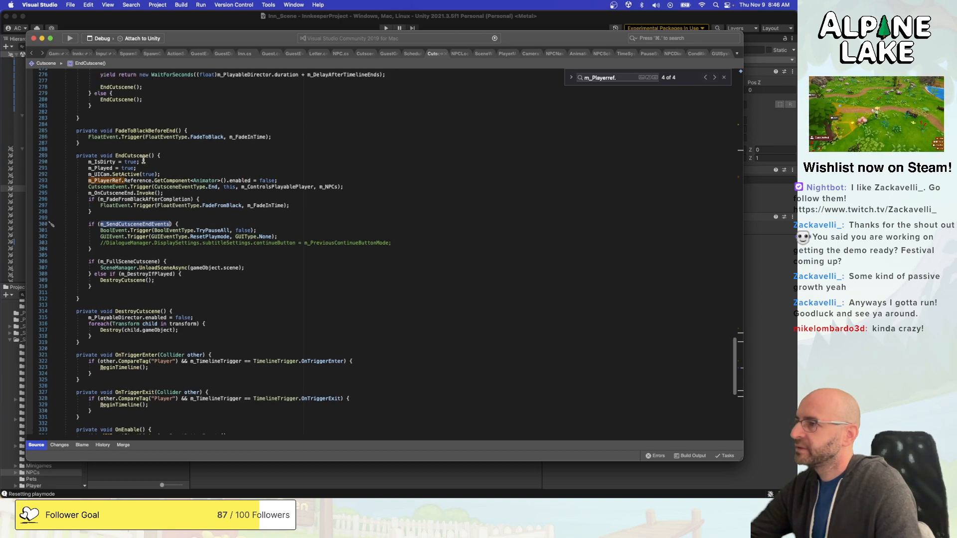
pyautogui.click(143, 156)
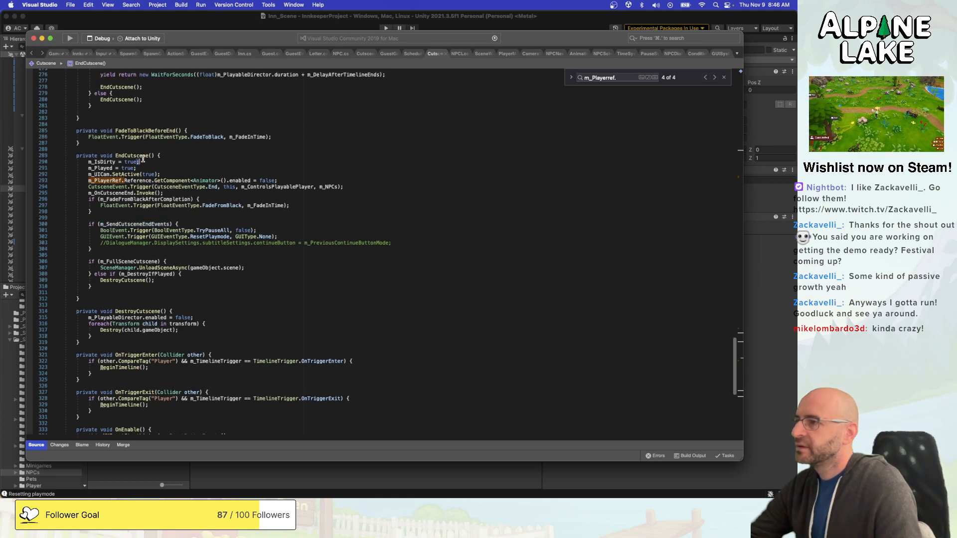
pyautogui.click(133, 99)
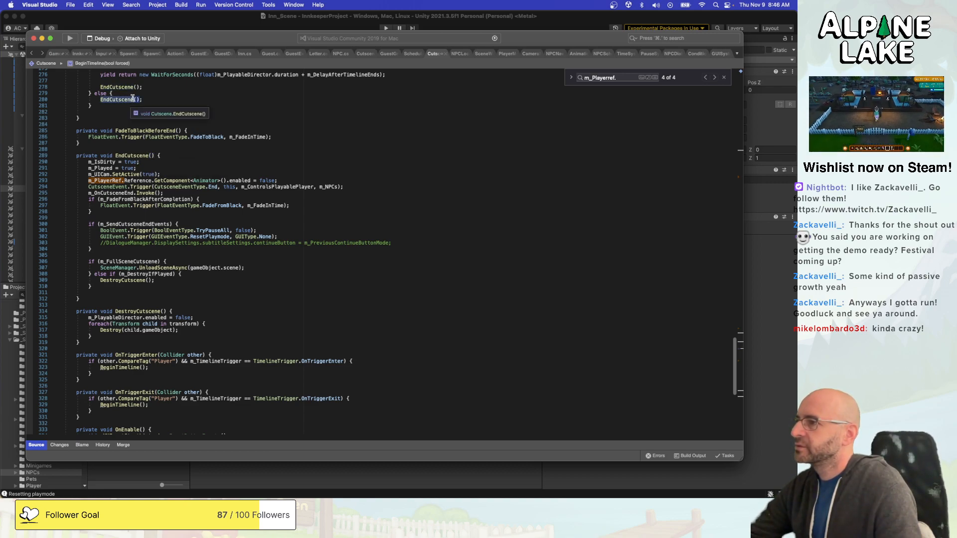
pyautogui.click(391, 16)
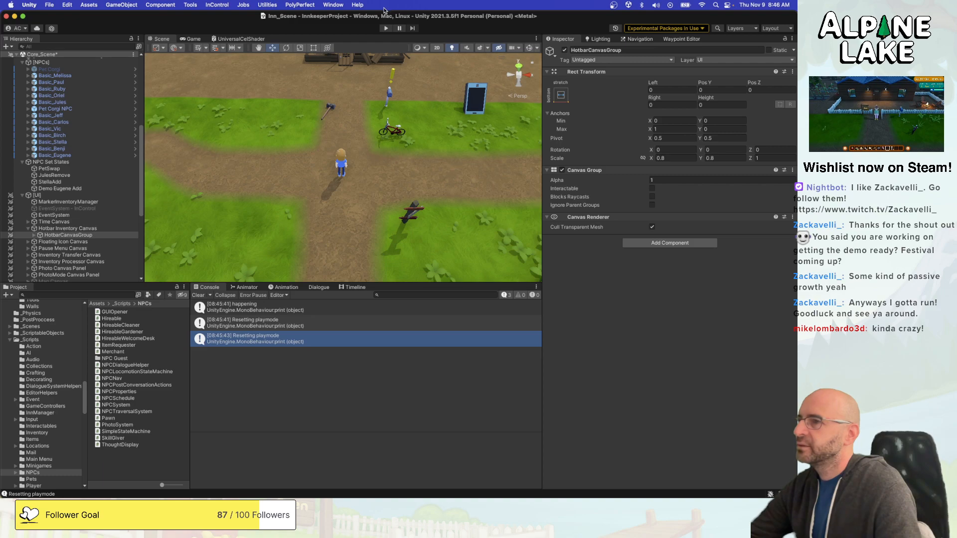
pyautogui.press('super+Tab')
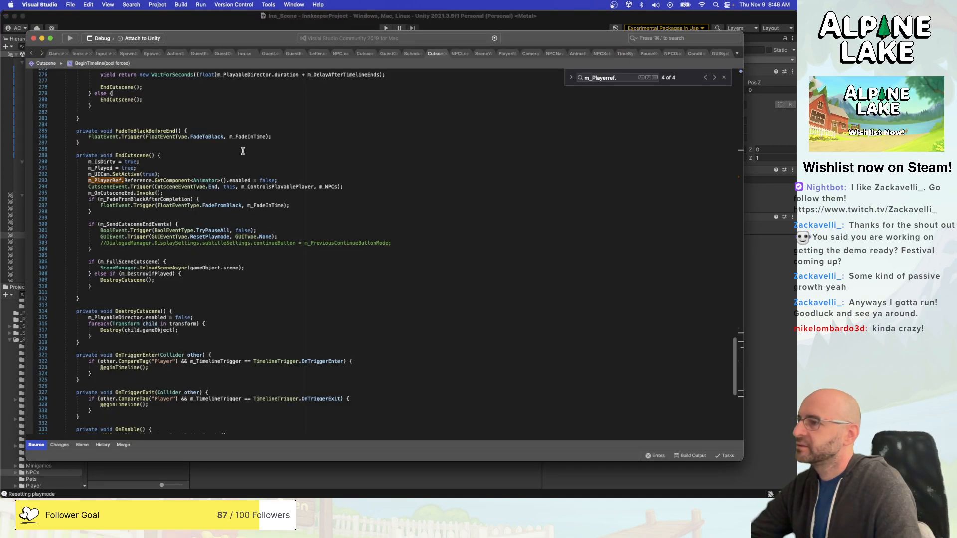
pyautogui.doubleClick(143, 181)
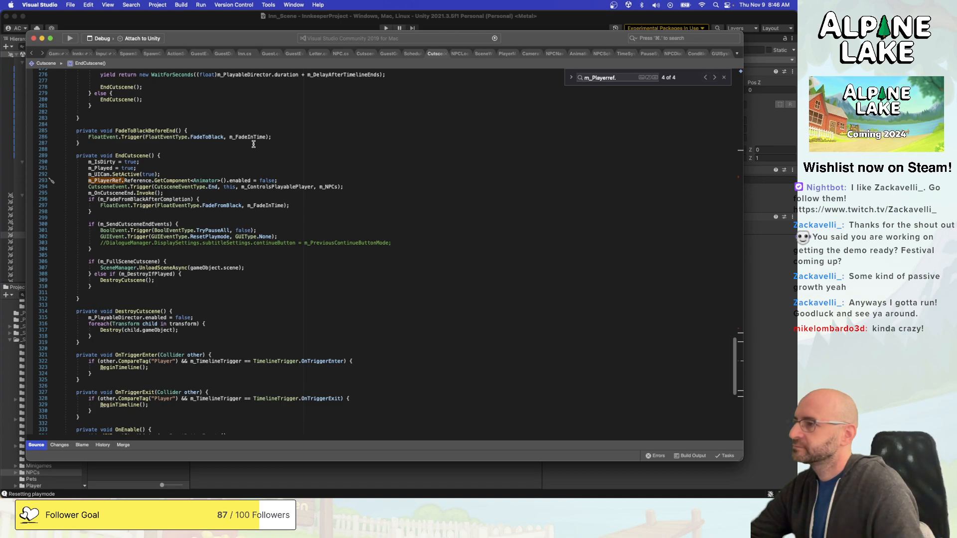
pyautogui.hotkey('shift', 'End')
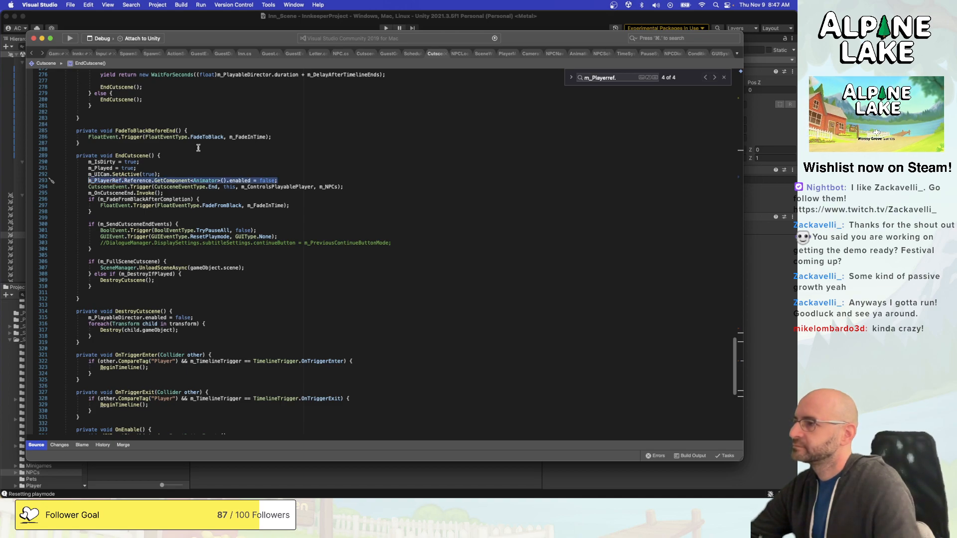
# Switch to Unity, run the game, walk the player around to check its movement before talking to Eugene, and stop the game.
pyautogui.click(164, 22)
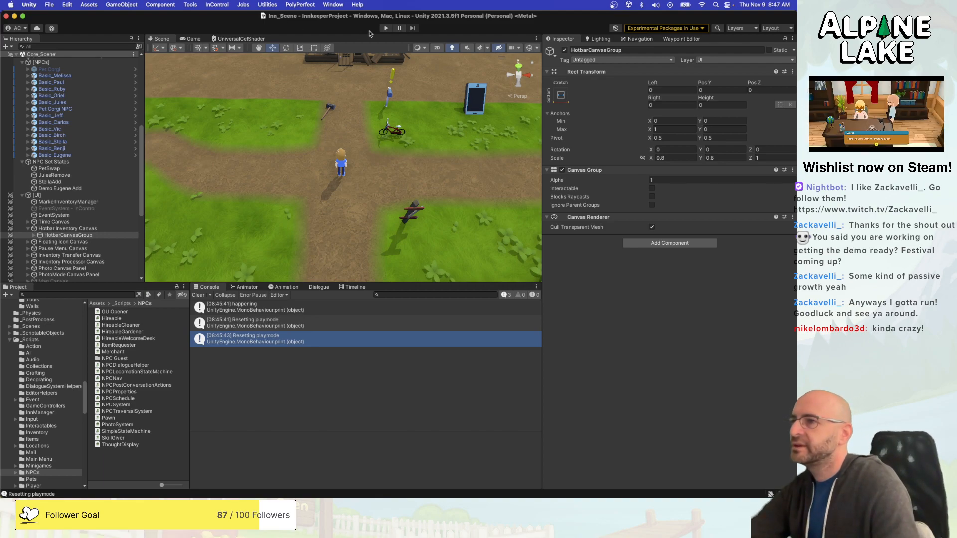
pyautogui.click(389, 29)
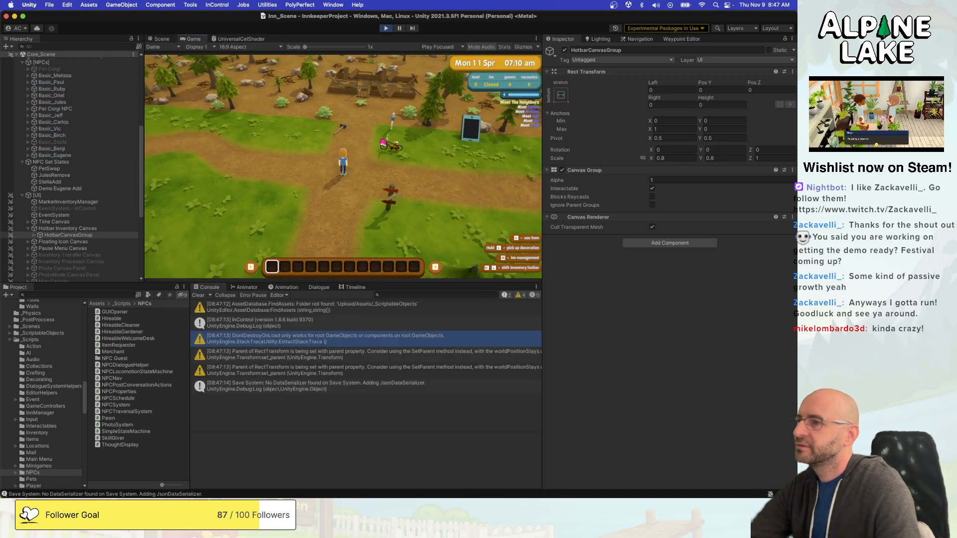
pyautogui.press('d')
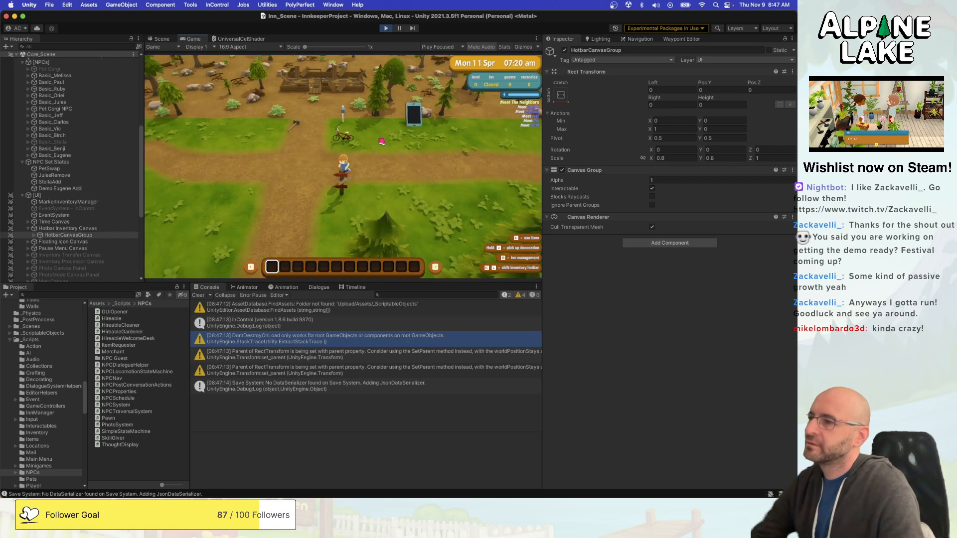
pyautogui.press('a')
pyautogui.press('w')
pyautogui.press('d')
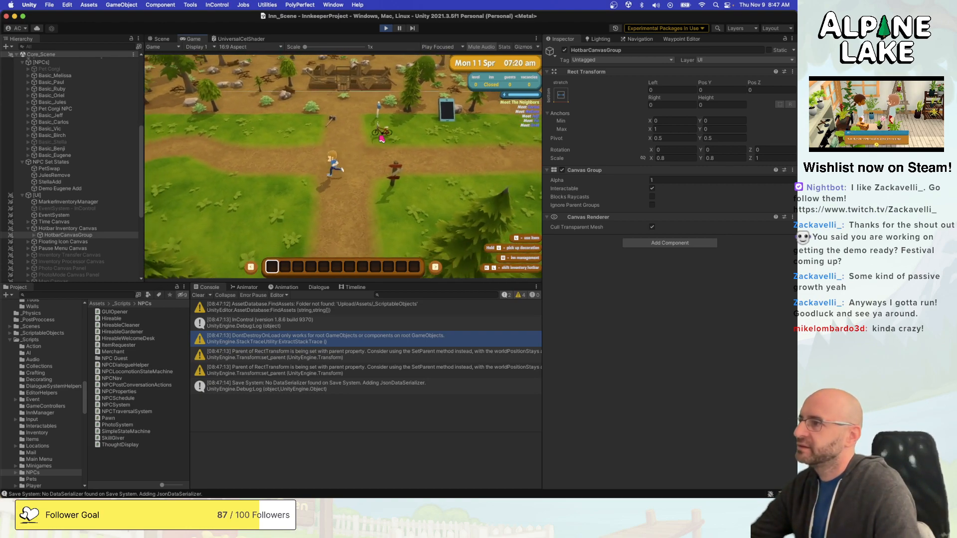
pyautogui.press('a')
pyautogui.press('d')
pyautogui.press('d')
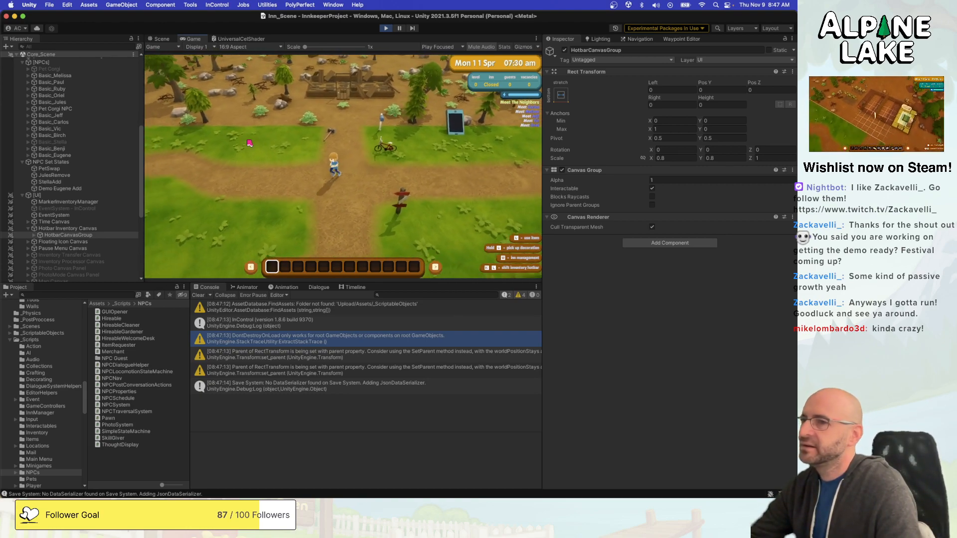
pyautogui.press('a')
pyautogui.click(387, 28)
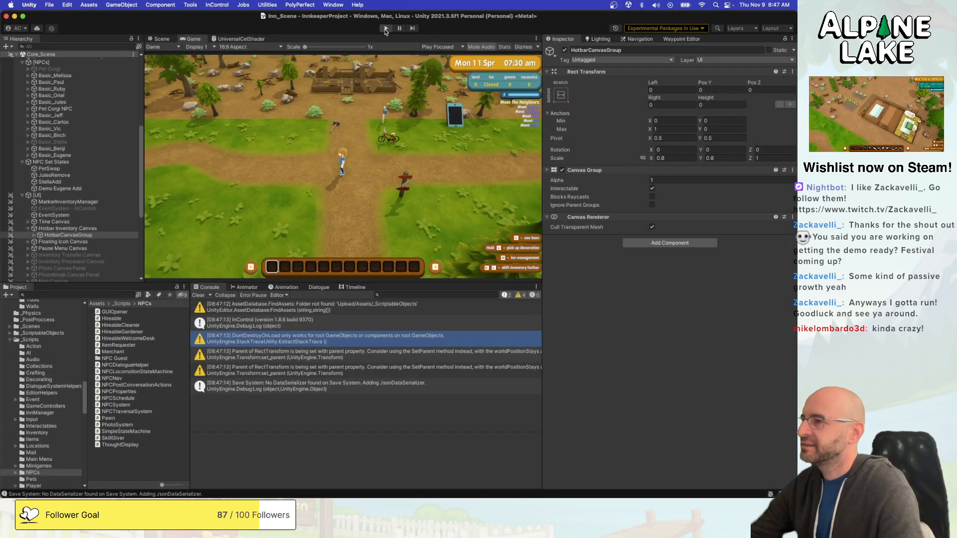
# Inspect the Cutscene script options on Cutscene FadeIn in the hierarchy.
pyautogui.press('super+Tab')
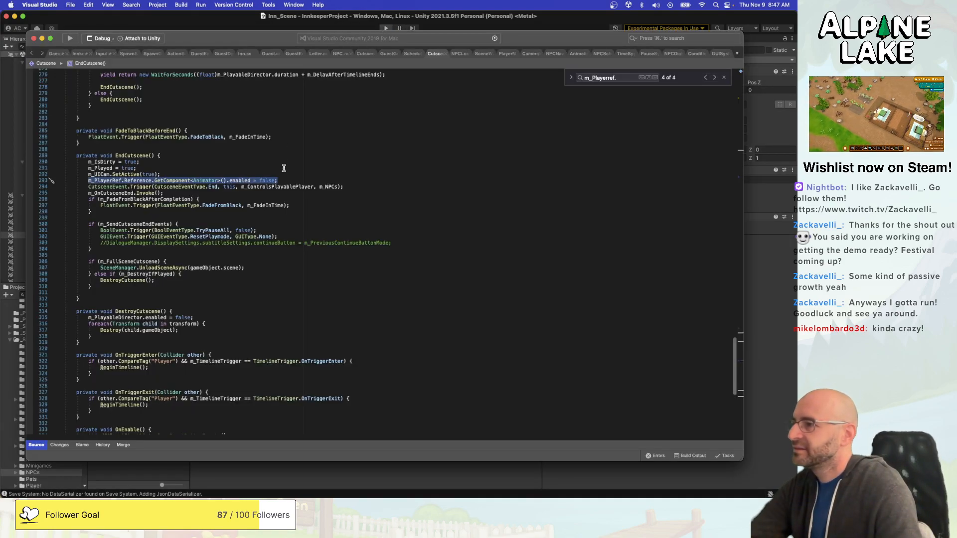
pyautogui.press('super+Tab')
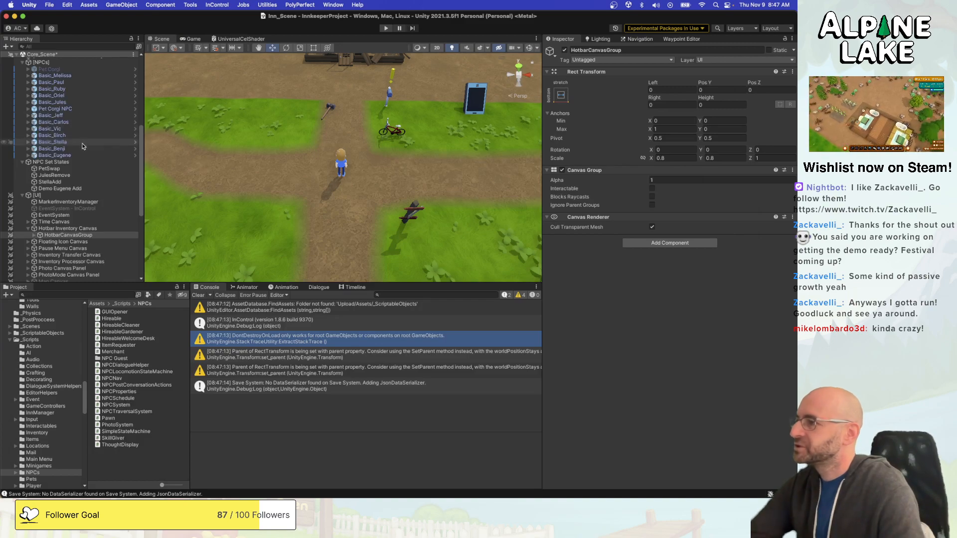
pyautogui.scroll(10, 83, 146)
pyautogui.click(78, 73)
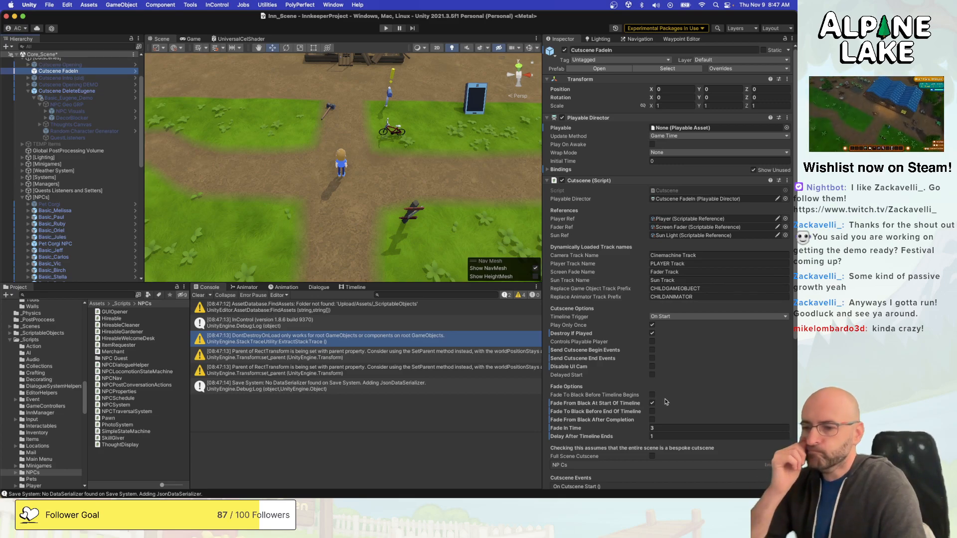
# In Visual Studio, move EndCutscene's player Animator disabling line into the m_SendCutsceneEndEvents block as its first statement, and indent it.
pyautogui.press('super+Tab')
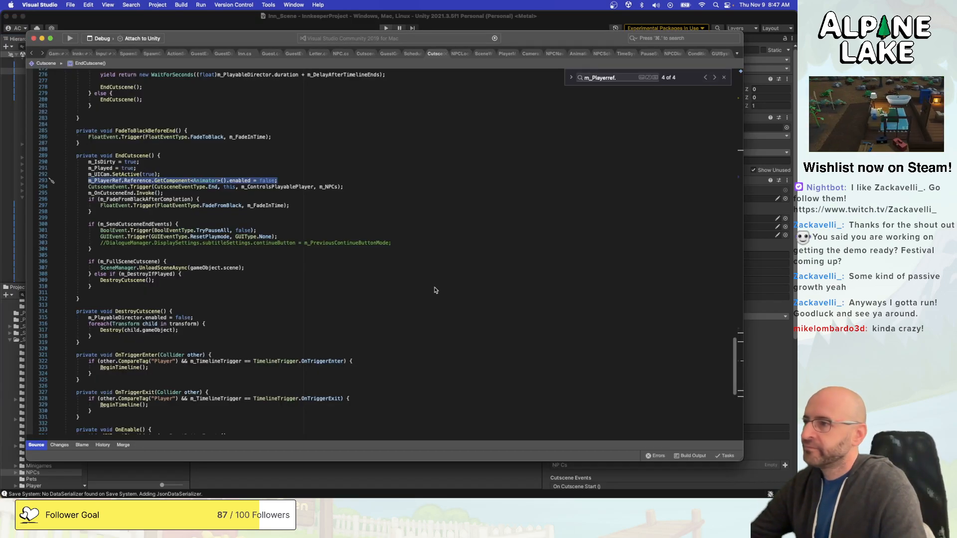
pyautogui.click(371, 186)
pyautogui.hotkey('alt', 'Down')
pyautogui.hotkey('alt', 'Down')
pyautogui.hotkey('alt', 'Down')
pyautogui.hotkey('alt', 'Down')
pyautogui.hotkey('alt', 'Down')
pyautogui.hotkey('alt', 'Down')
pyautogui.hotkey('alt', 'Down')
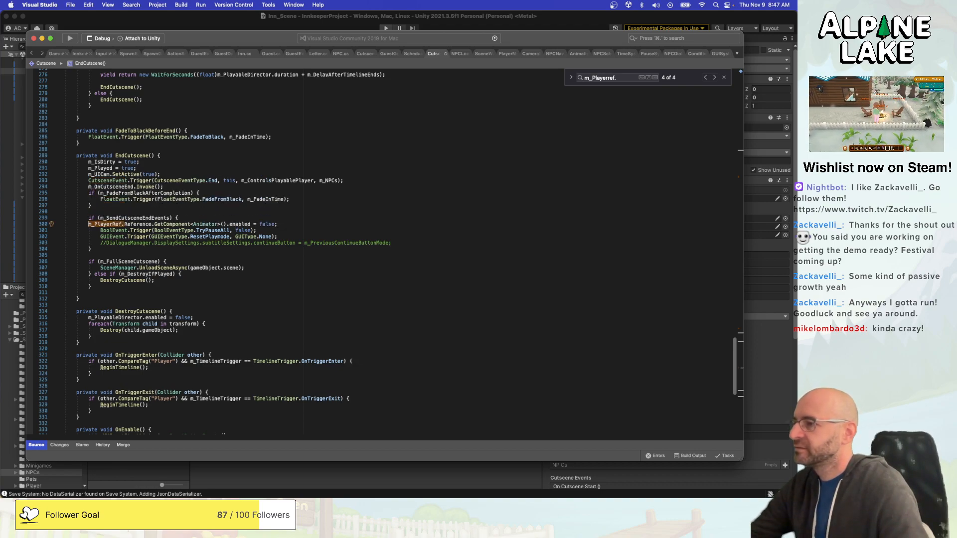
pyautogui.press('Tab')
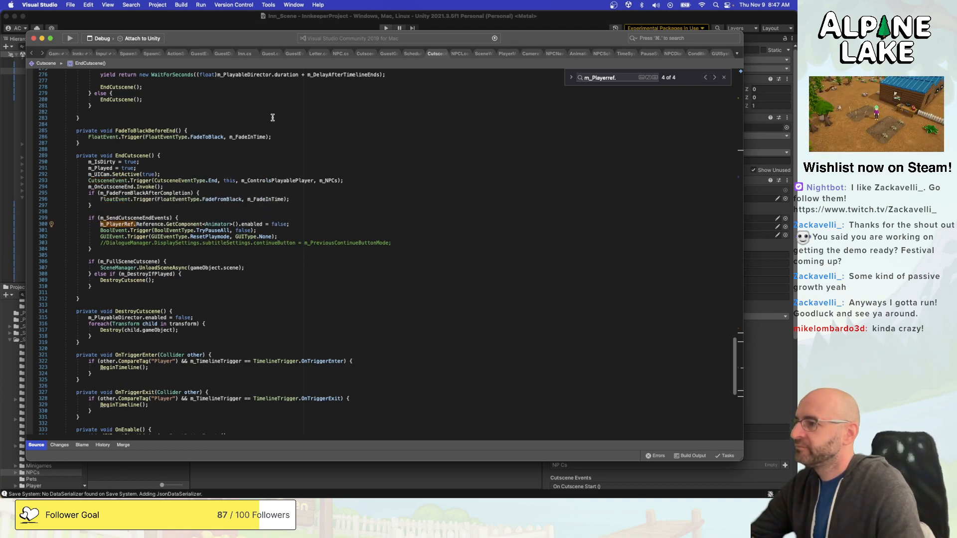
# Switch to Unity, run the game with the changed script, and walk the player to Eugene to start his dialogue.
pyautogui.click(220, 25)
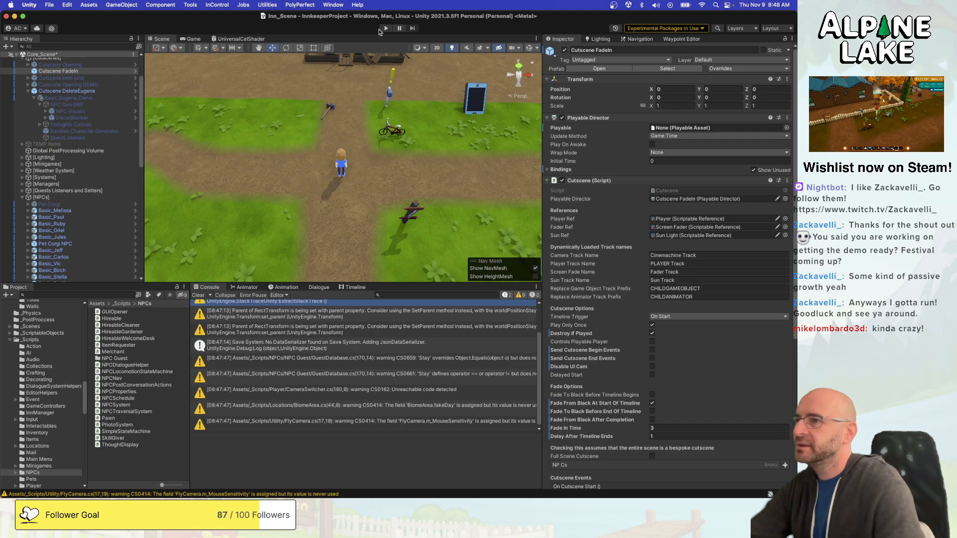
pyautogui.click(380, 30)
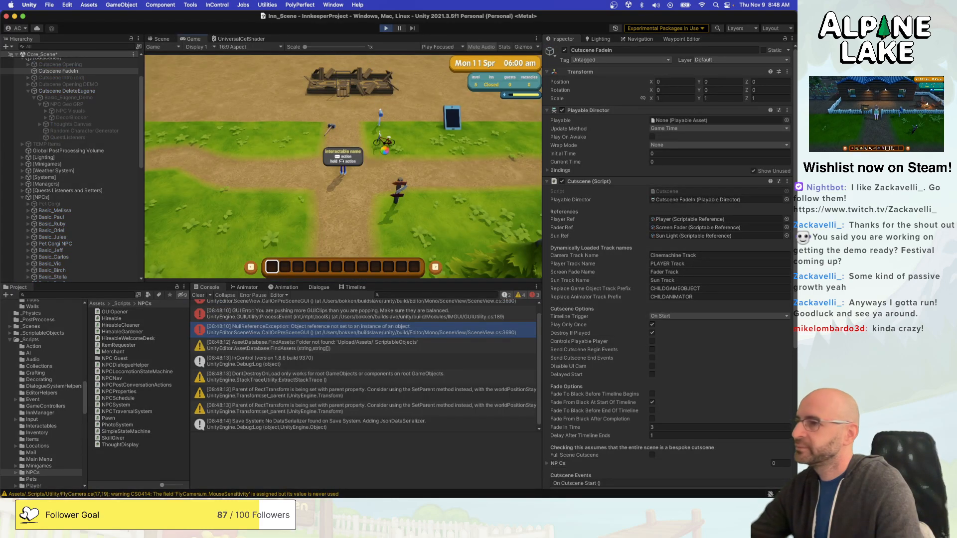
pyautogui.click(365, 212)
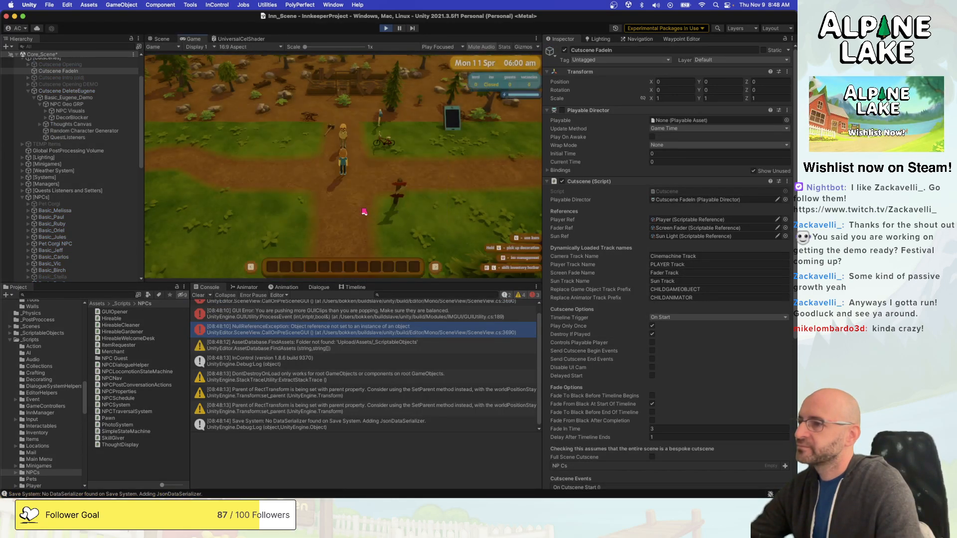
pyautogui.press('w')
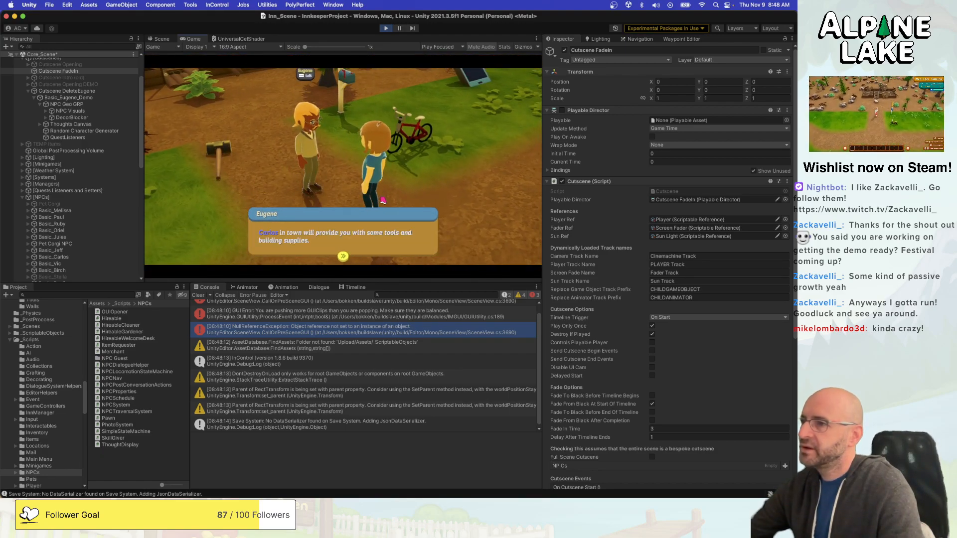
# Advance through Eugene's remaining dialogue, walk the player around to check movement after the cutscene, and stop the game.
pyautogui.click(389, 201)
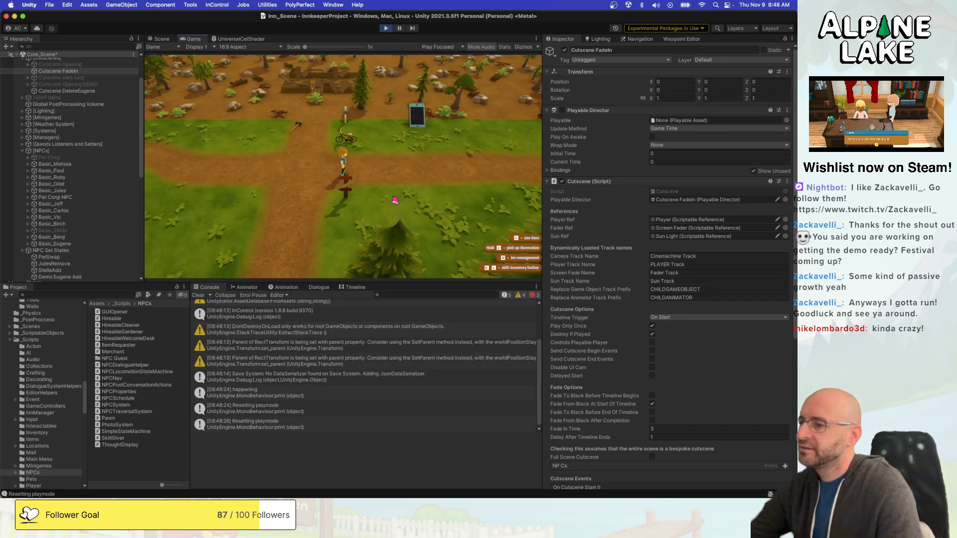
pyautogui.press('a')
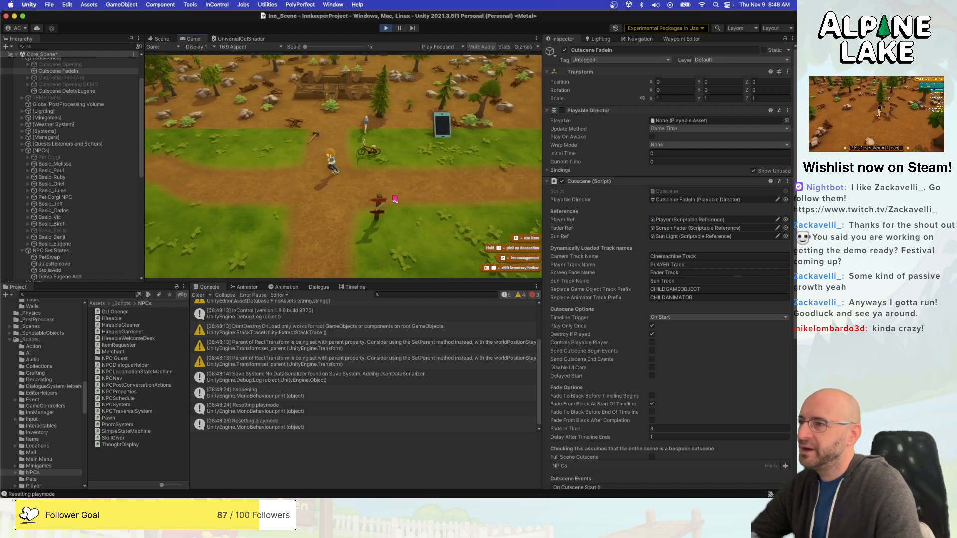
pyautogui.press('d')
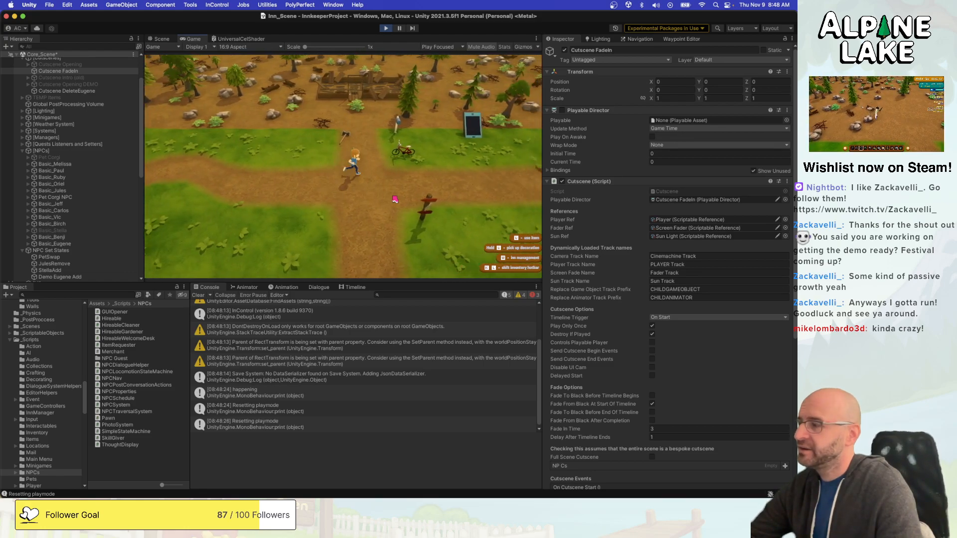
pyautogui.press('w')
pyautogui.press('a')
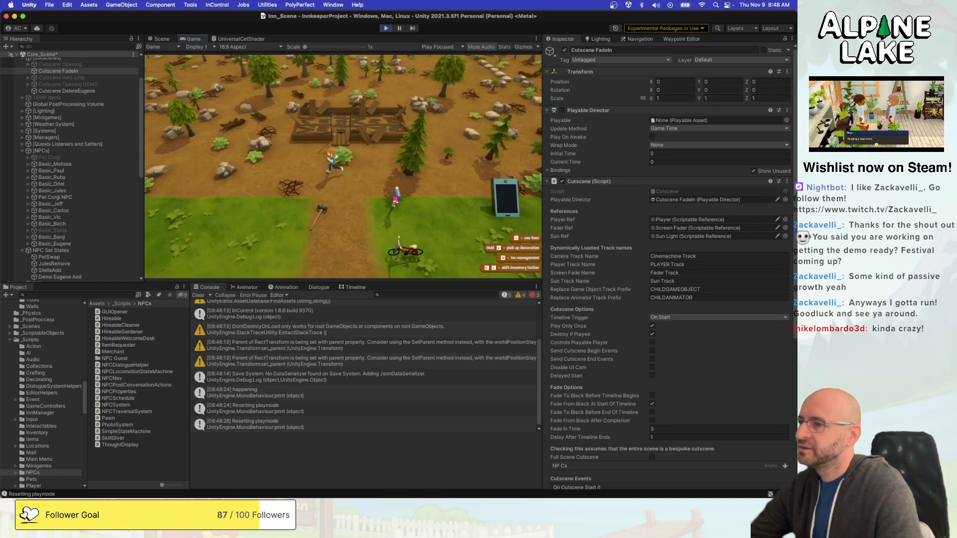
pyautogui.press('d')
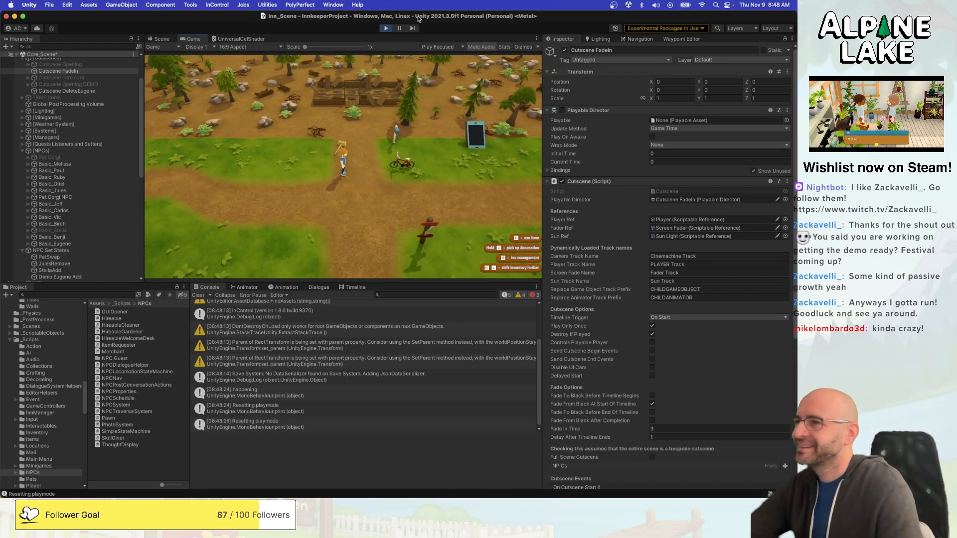
pyautogui.click(385, 28)
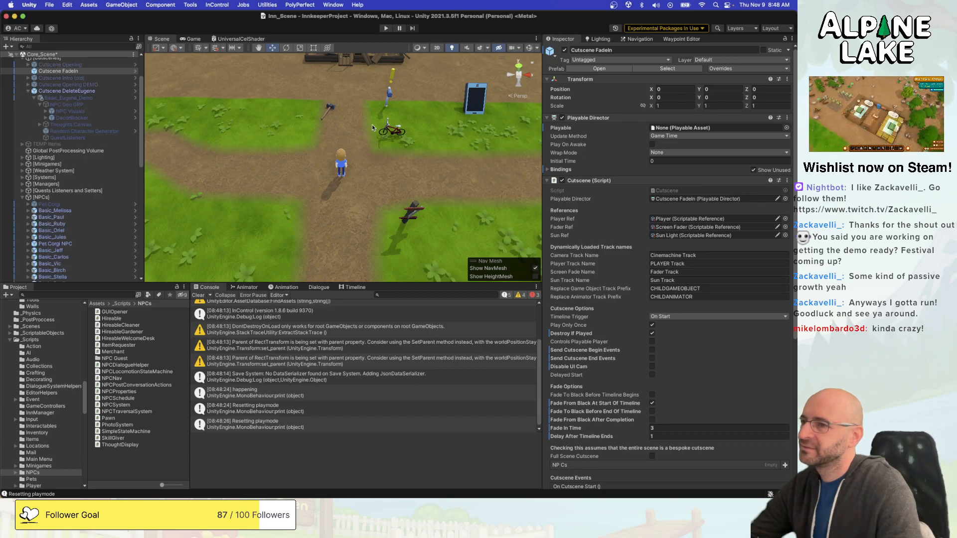
# Turn off Send Cutscene End Events in the Cutscene script of Cutscene DeleteEugene.
pyautogui.press('super+Tab')
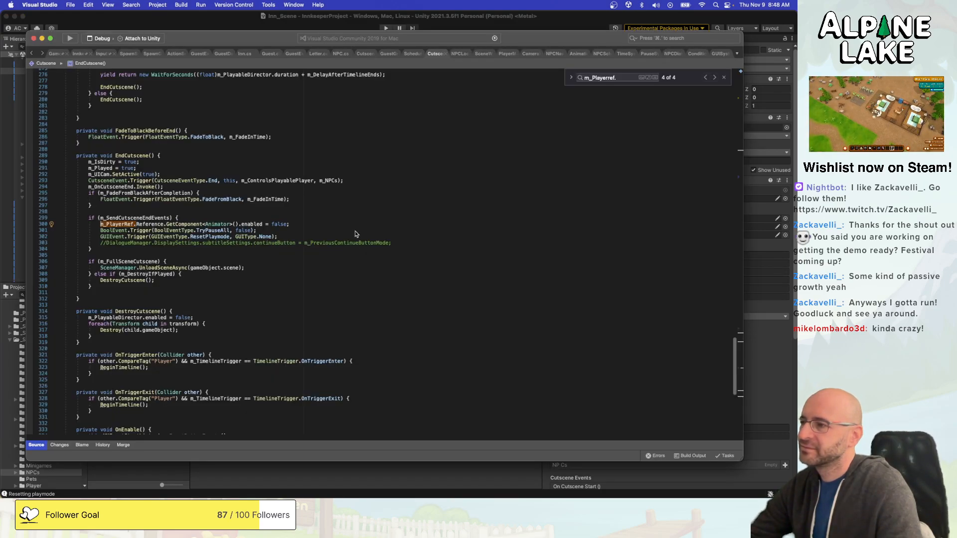
pyautogui.press('super+Tab')
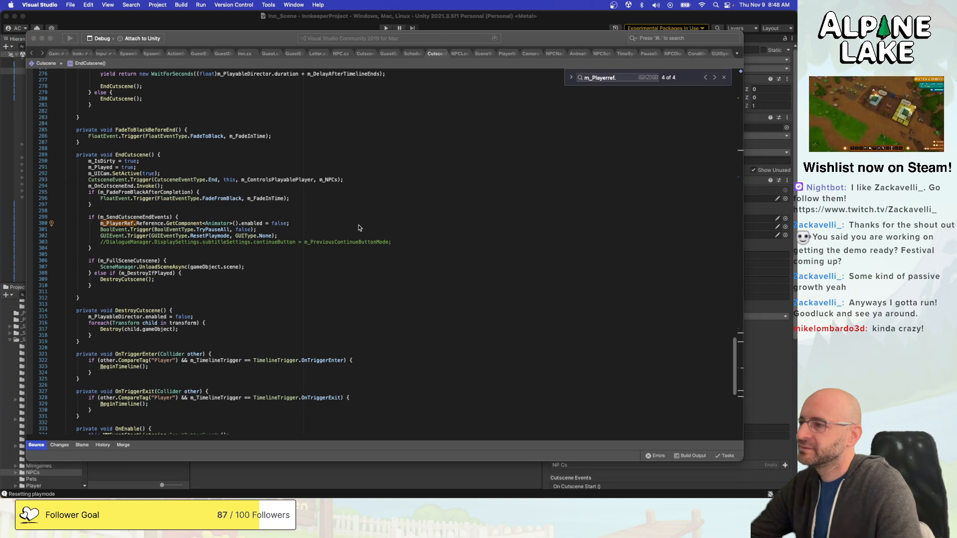
pyautogui.click(67, 91)
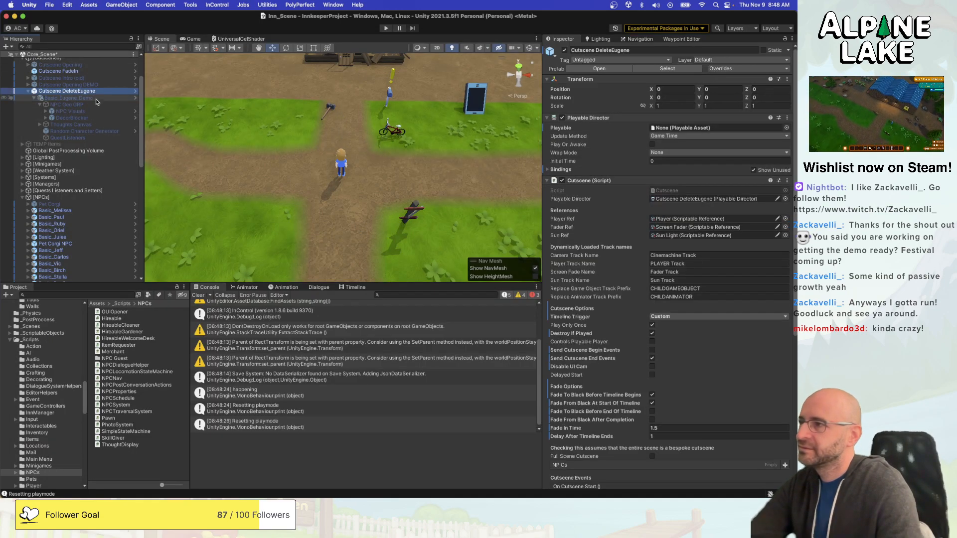
pyautogui.click(656, 359)
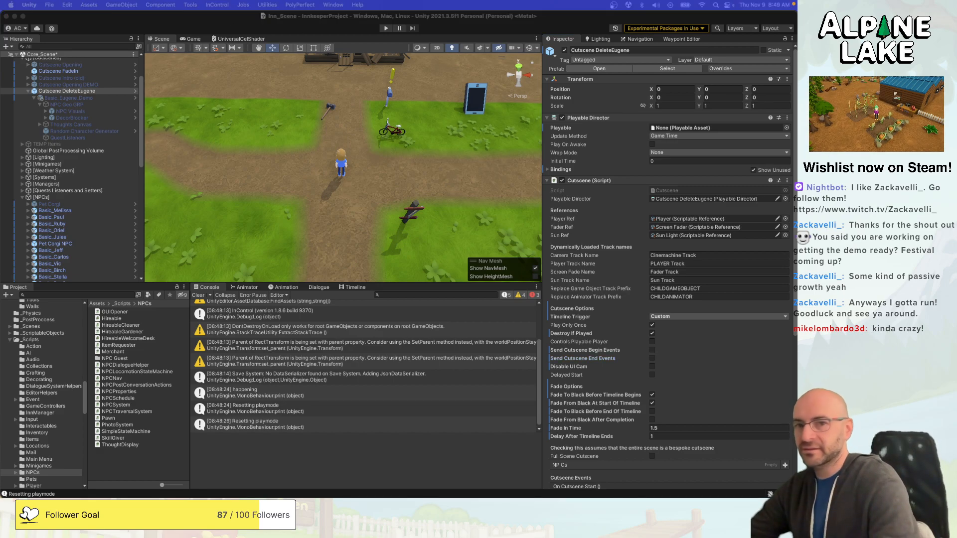
pyautogui.click(350, 17)
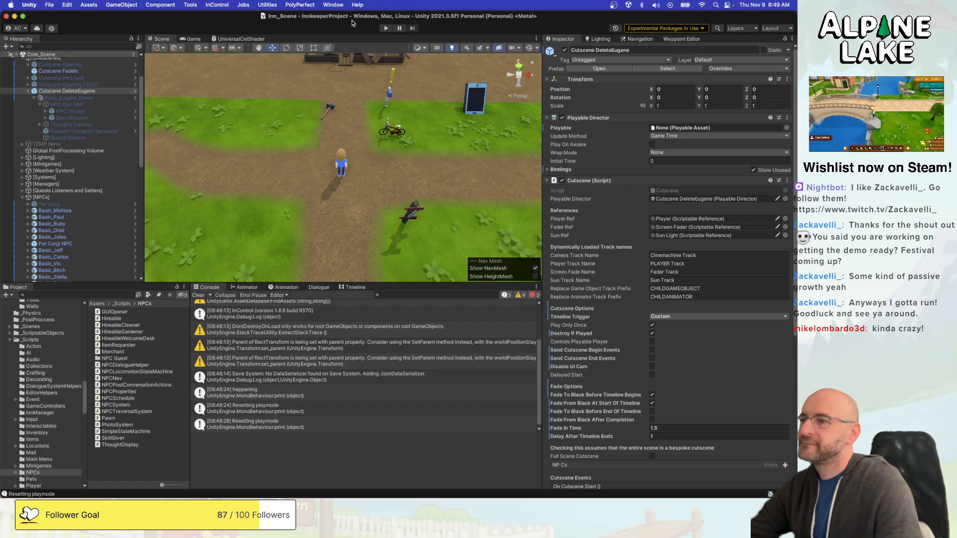
# Run the game and play Eugene's conversation through to its end so the delete cutscene triggers.
pyautogui.click(388, 30)
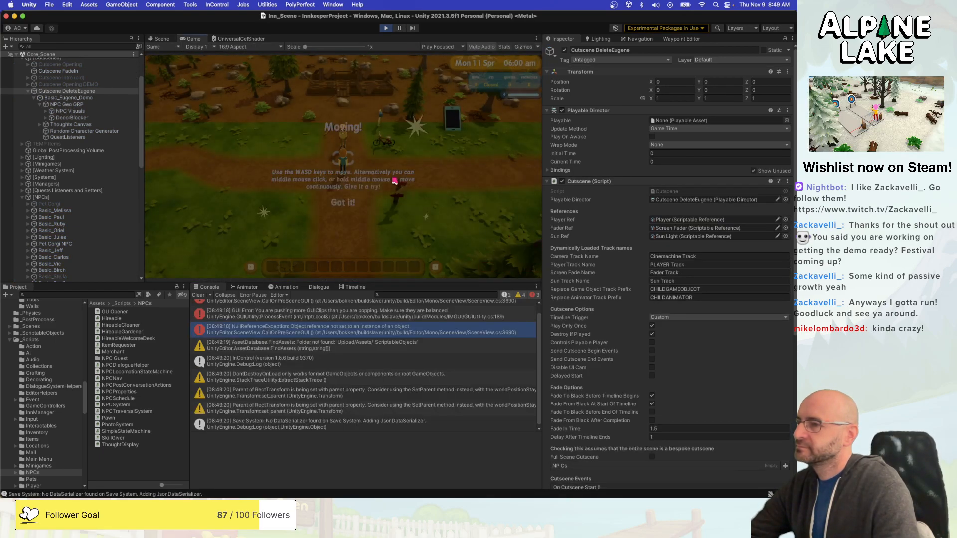
pyautogui.click(332, 209)
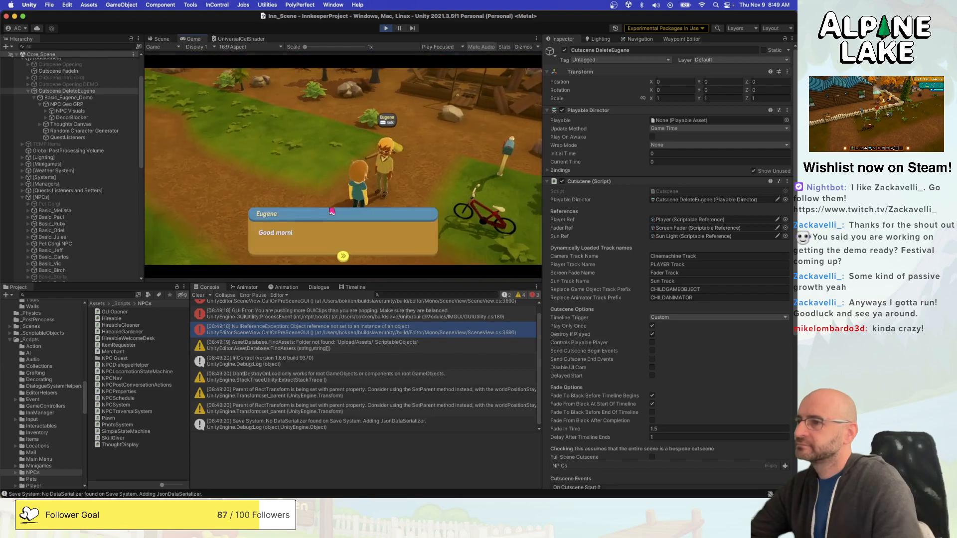
pyautogui.click(332, 211)
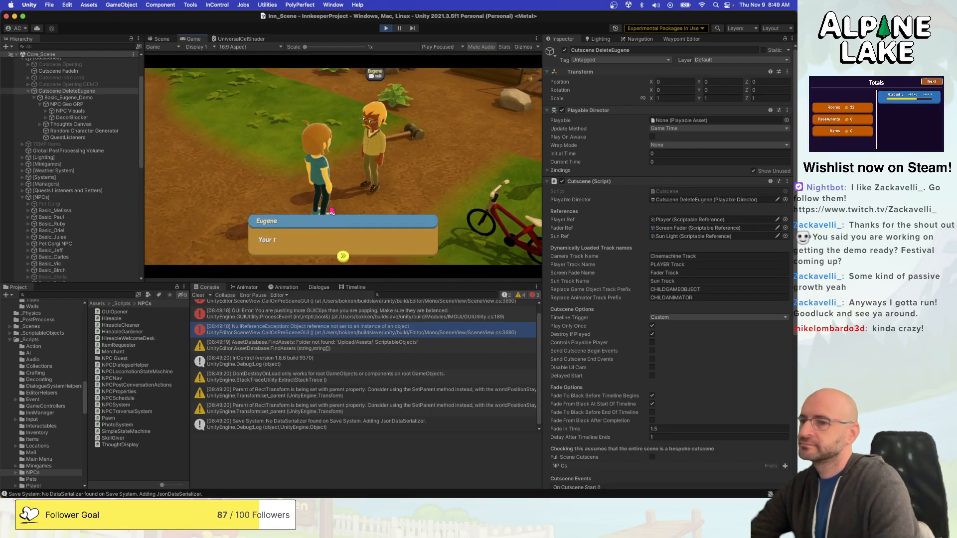
pyautogui.click(332, 211)
pyautogui.click(332, 211)
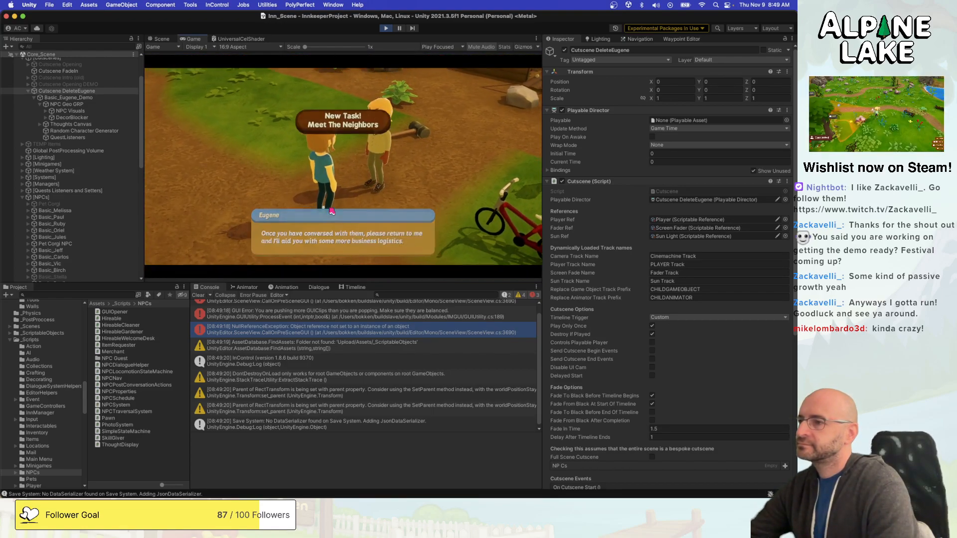
pyautogui.click(332, 212)
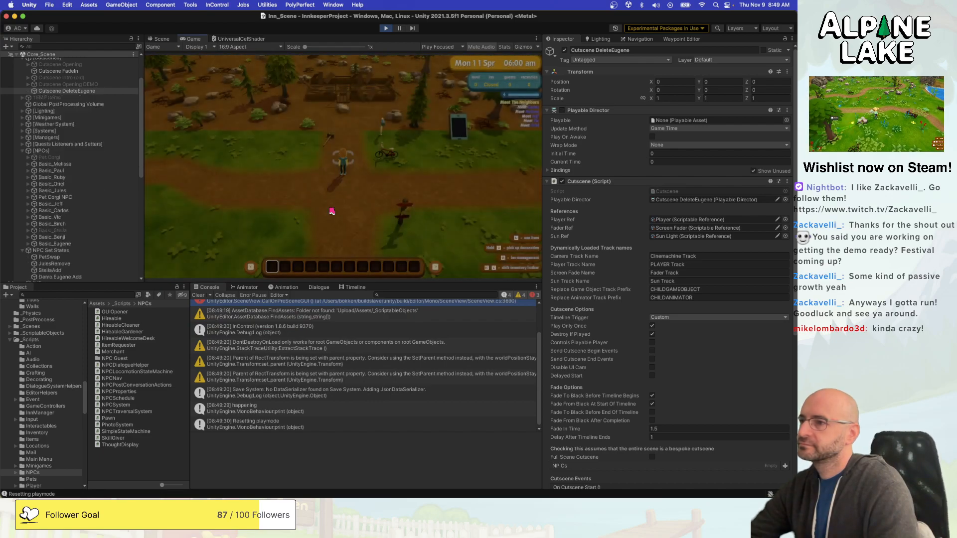
# Walk the player around, mount the bicycle, and ride it along the dirt path toward Jeff.
pyautogui.press('w')
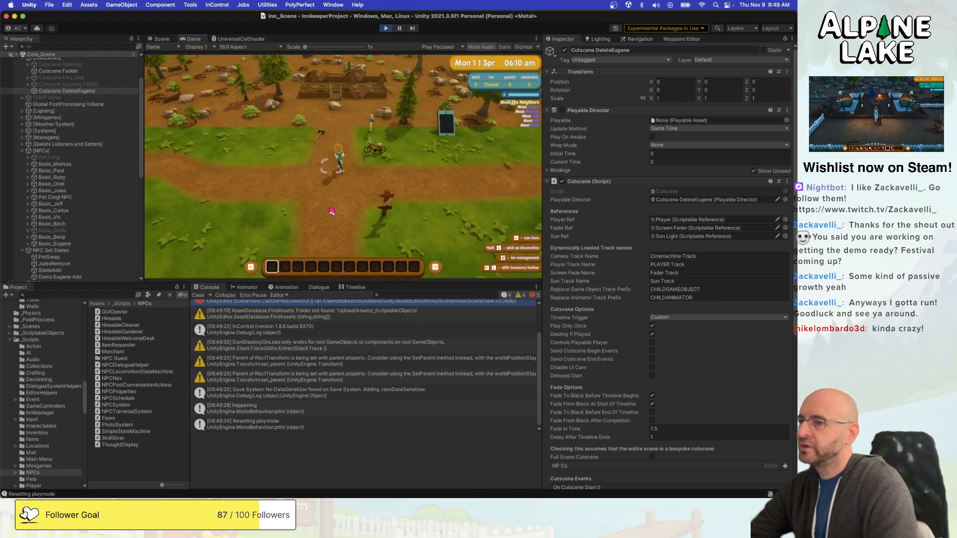
pyautogui.press('a')
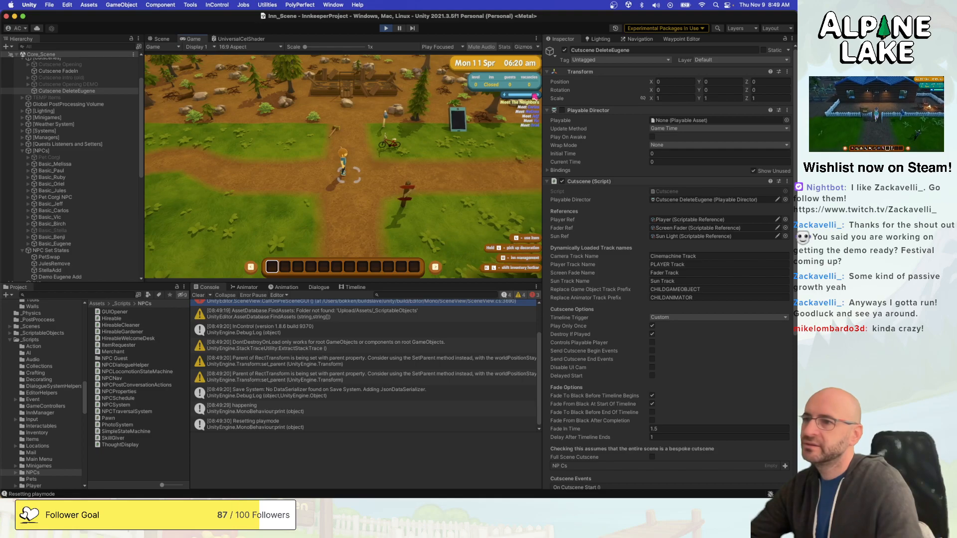
pyautogui.press('w')
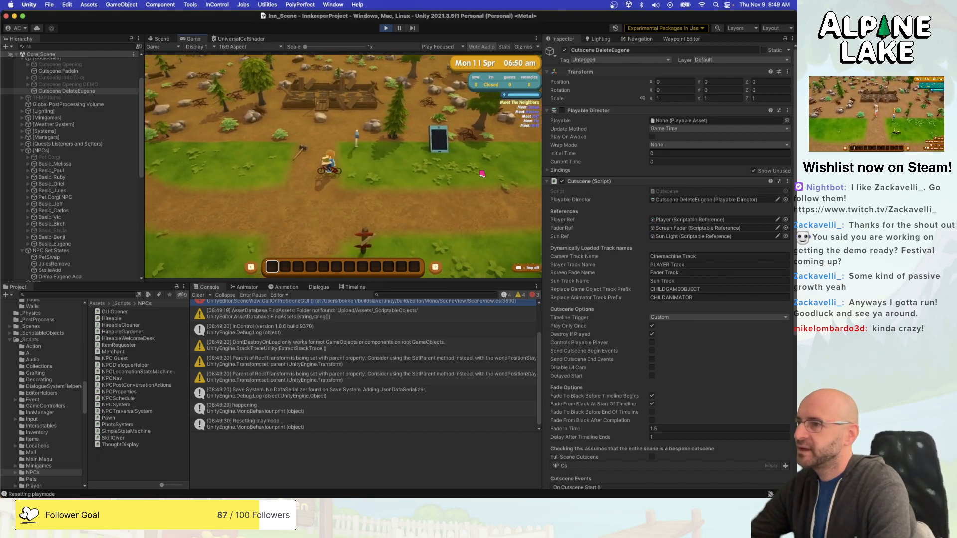
pyautogui.press('a')
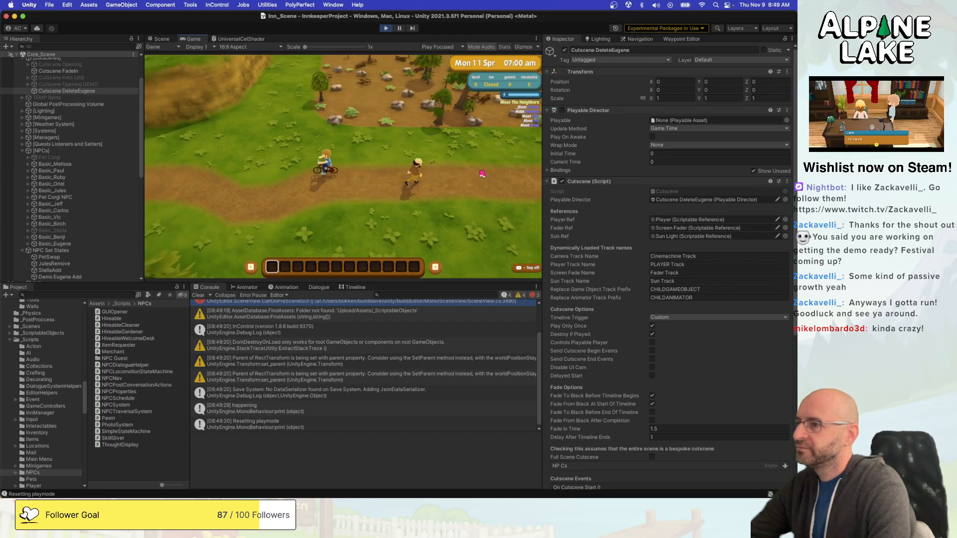
pyautogui.press('d')
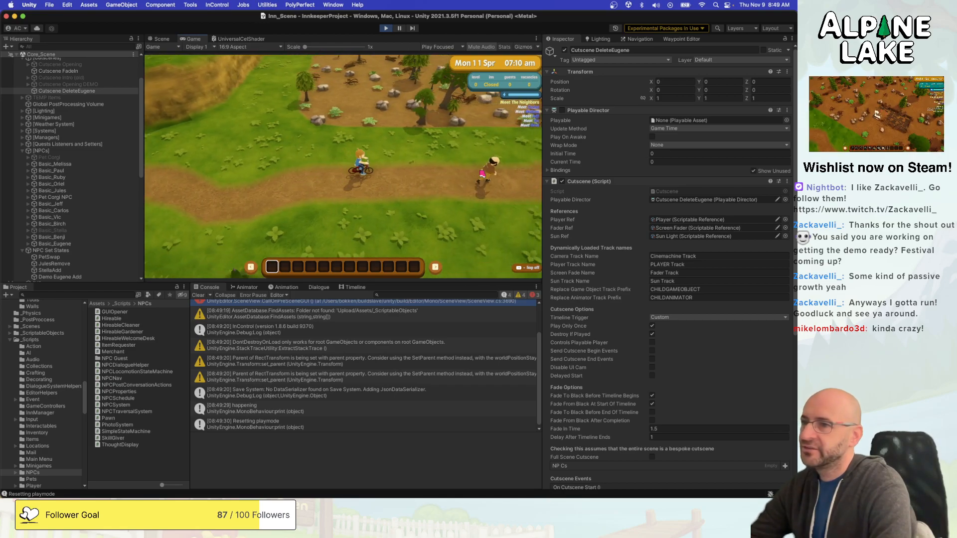
# Get the player off the bicycle, talk to Jeff, and finish his dialogue.
pyautogui.press('space')
pyautogui.press('d')
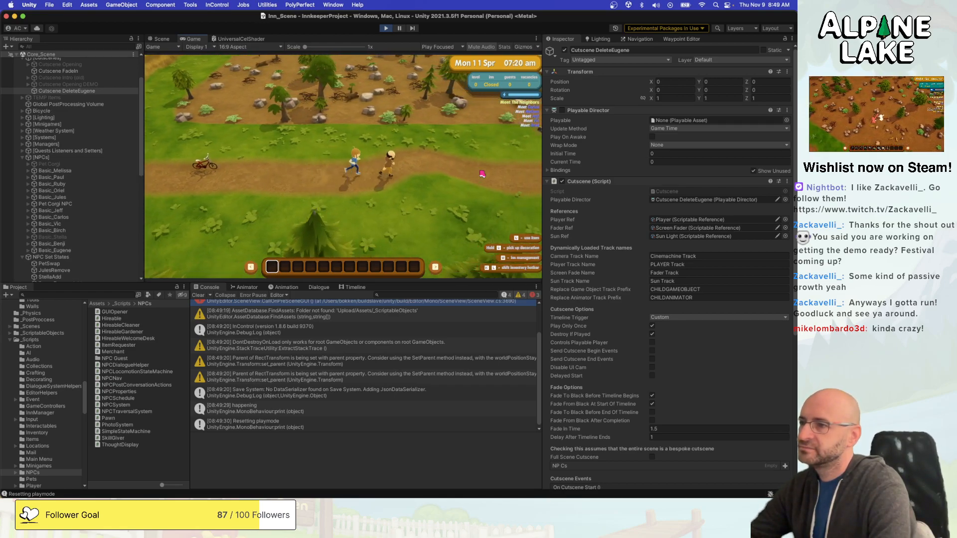
pyautogui.press('e')
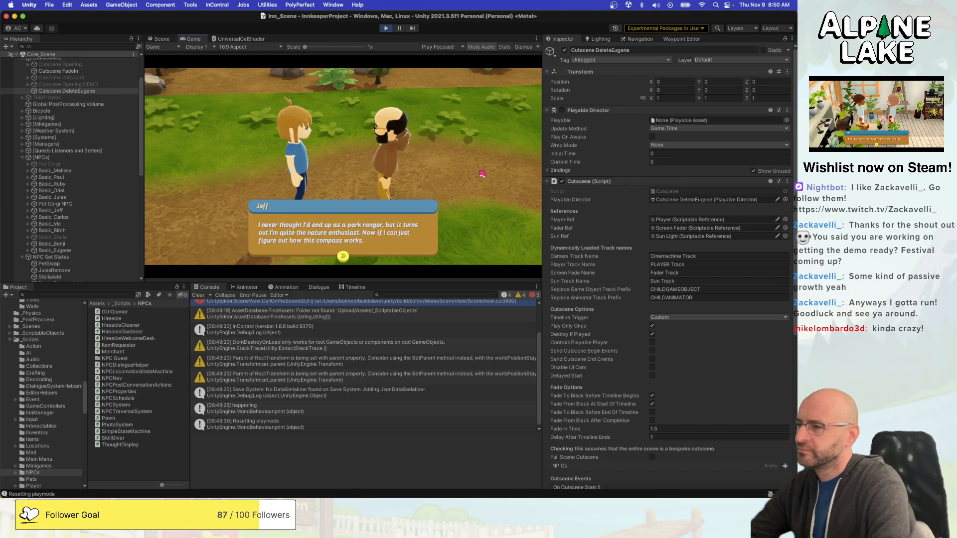
pyautogui.press('space')
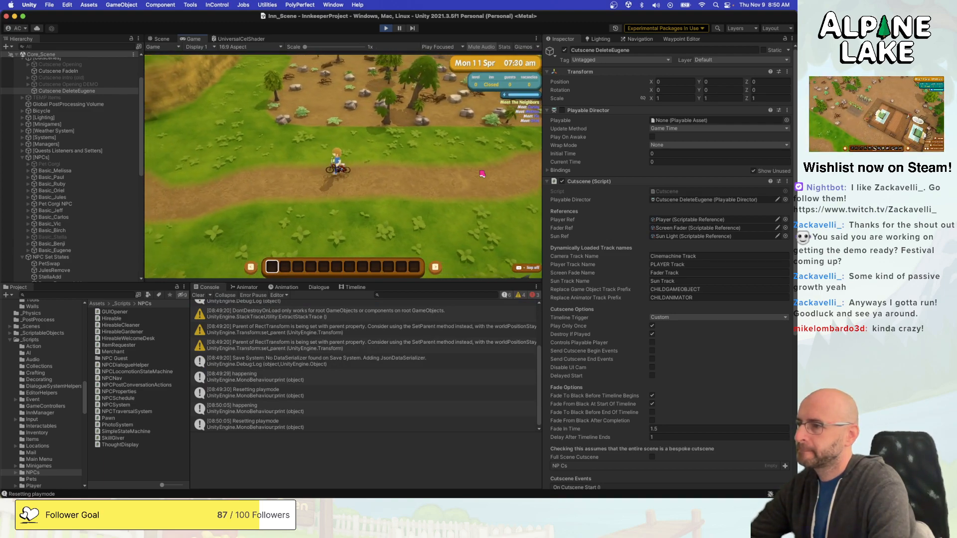
# Ride the bicycle back and forth along the path to check movement after Jeff's dialogue, and stop the game.
pyautogui.press('a')
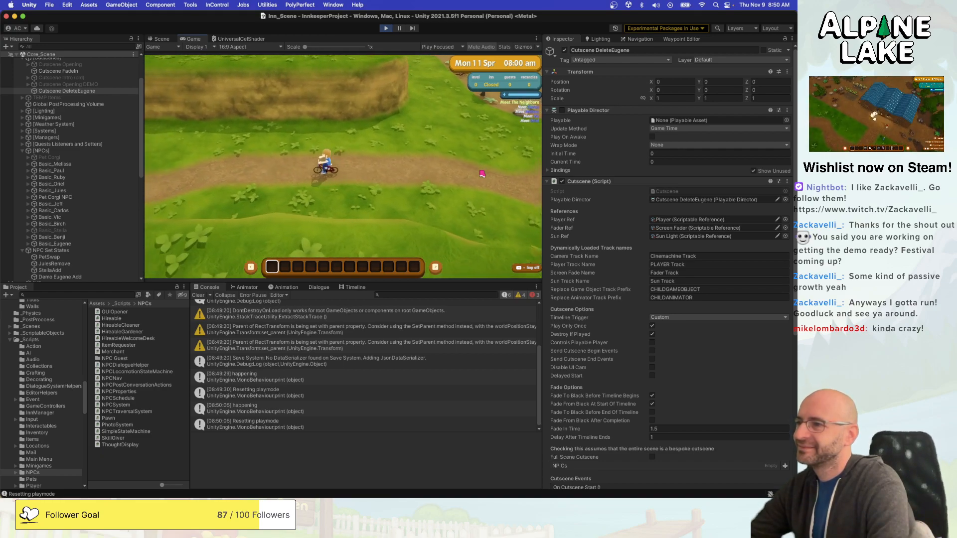
pyautogui.press('d')
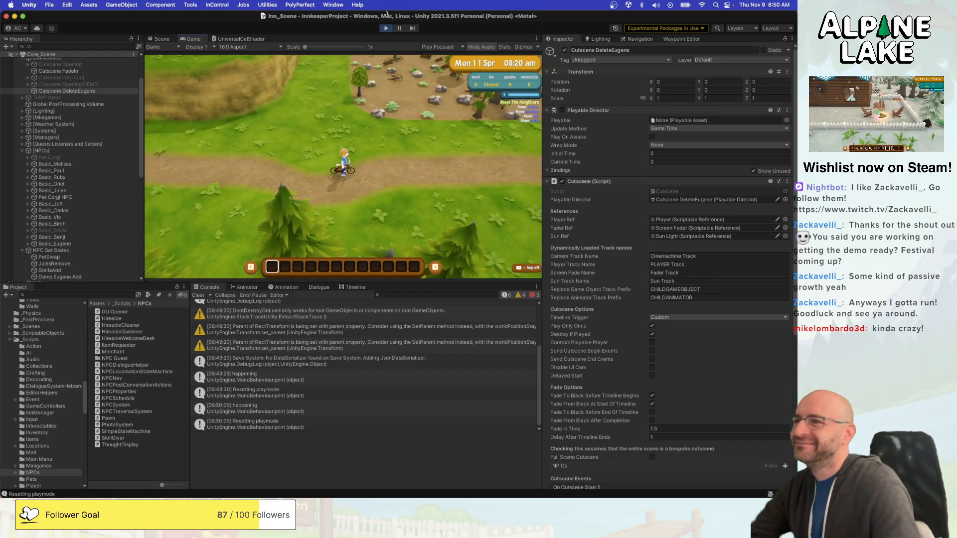
pyautogui.click(387, 28)
# Select Basic_Eugene_Demo under Cutscene DeleteEugene in Unity's hierarchy and collapse its children.
pyautogui.press('super+Tab')
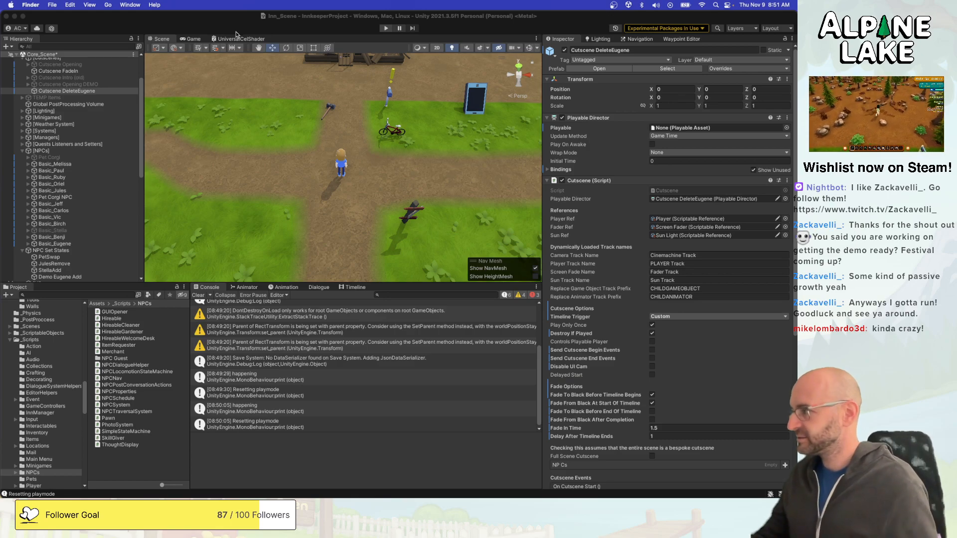
pyautogui.click(241, 28)
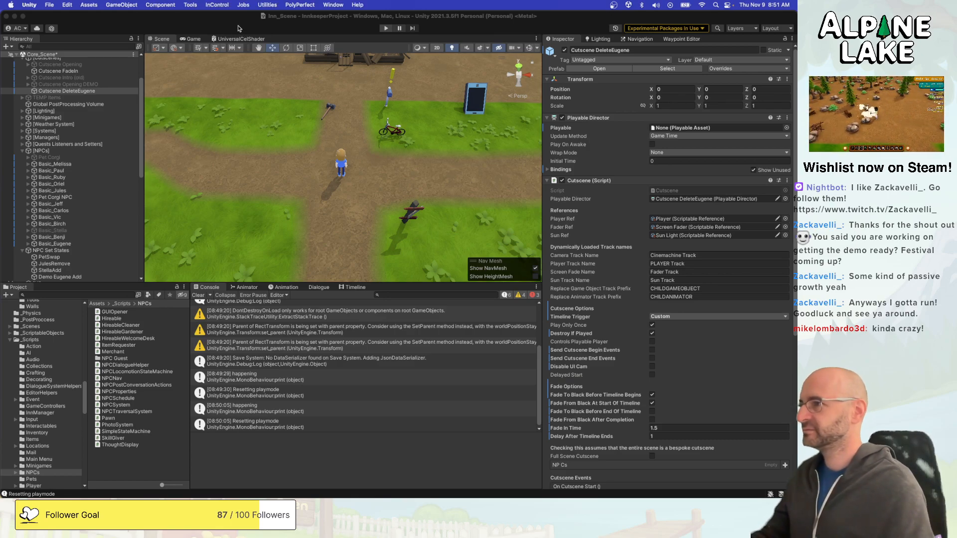
pyautogui.scroll(1, 64, 139)
pyautogui.click(70, 106)
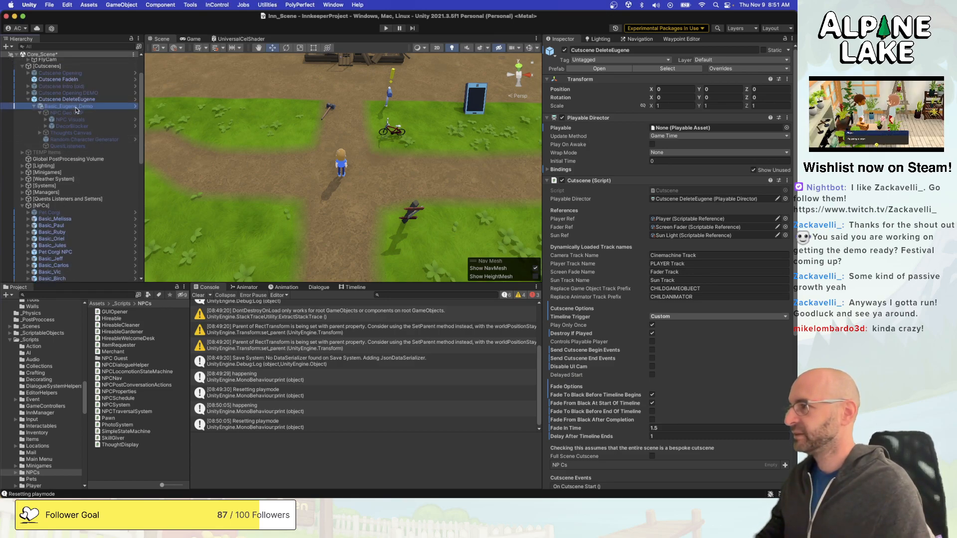
pyautogui.press('Left')
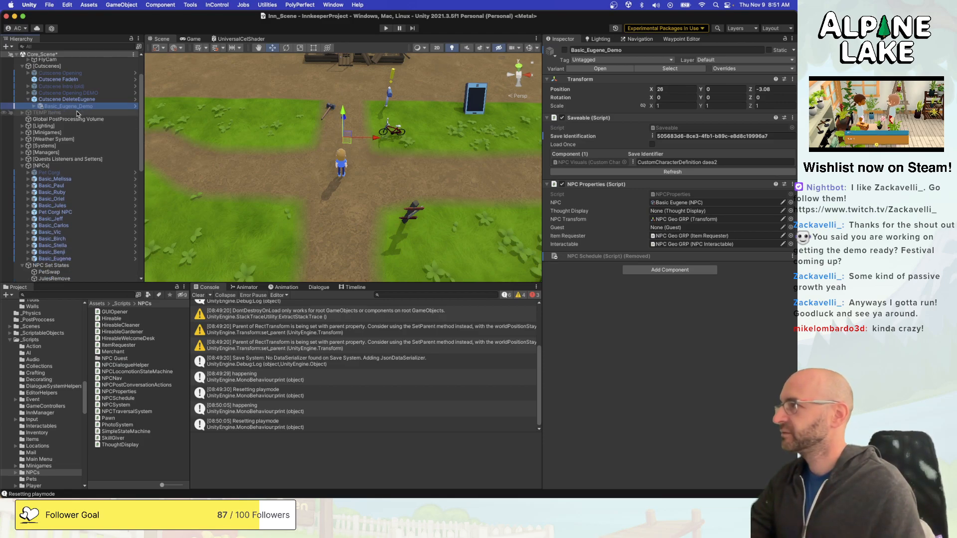